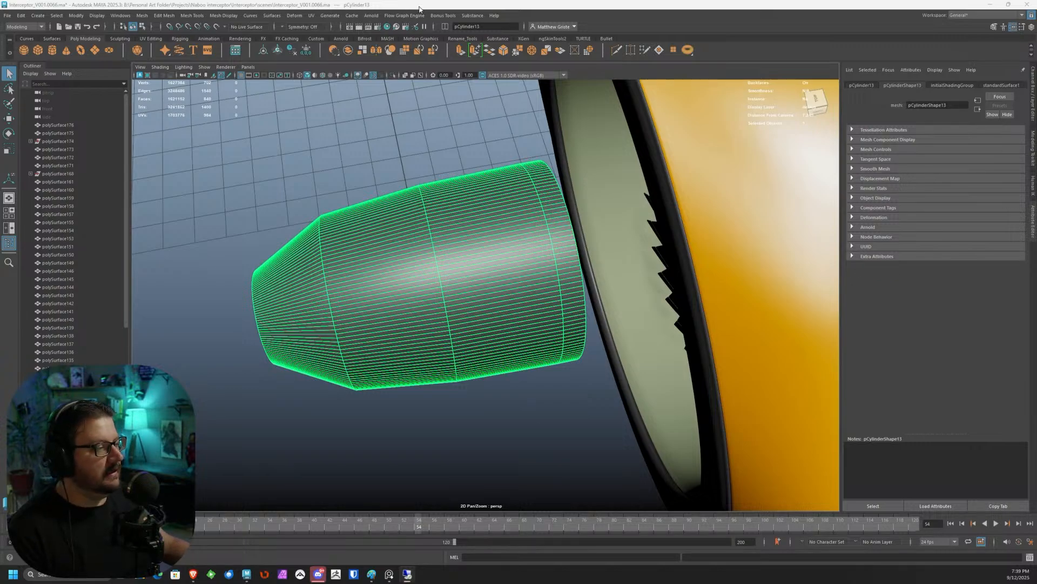
Examine the whole starfighter, then frame and inspect the selected cylinder in front of the engine intake.
{"action": "scroll", "coordinate": [475, 326], "scroll_direction": "down", "scroll_amount": 10}
{"action": "mouse_move", "coordinate": [500, 313]}
{"action": "left_mouse_down", "text": "alt"}
{"action": "mouse_move", "coordinate": [544, 263]}
{"action": "mouse_move", "coordinate": [475, 348]}
{"action": "mouse_move", "coordinate": [506, 308]}
{"action": "left_mouse_up", "text": "alt"}
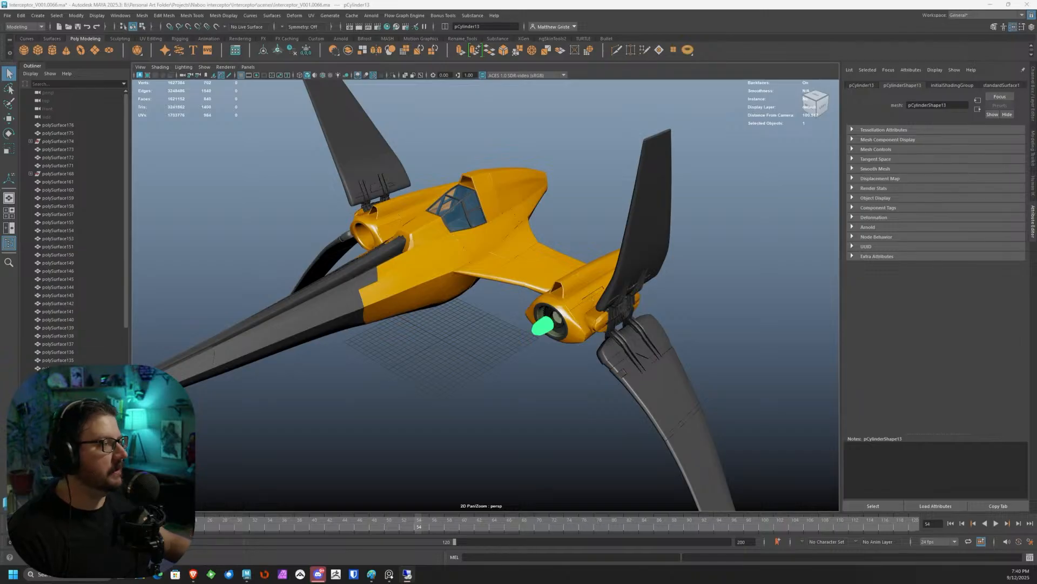
{"action": "left_click_drag", "start_coordinate": [509, 224], "coordinate": [502, 186], "text": "alt"}
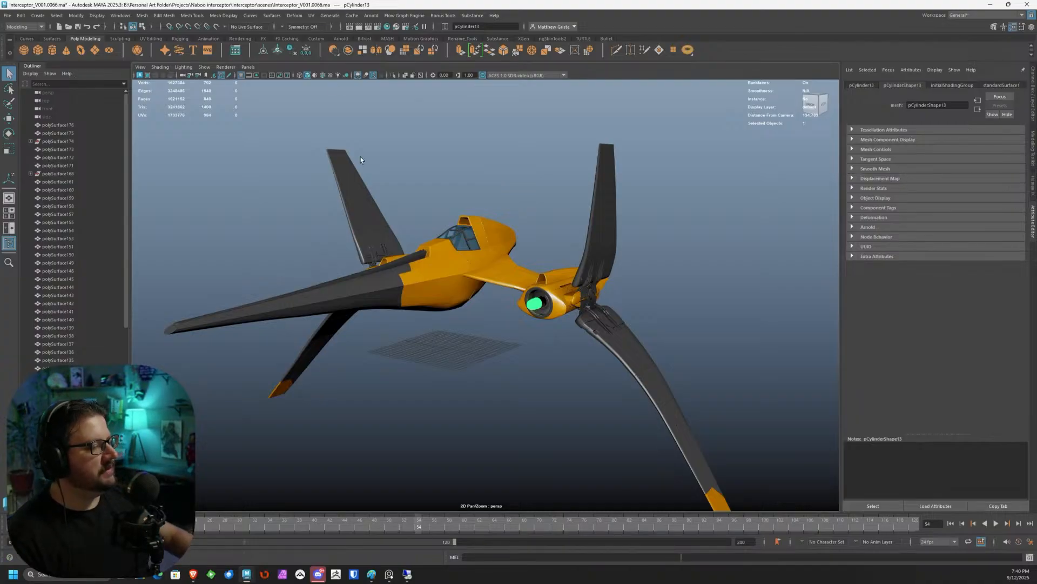
{"action": "left_click_drag", "start_coordinate": [378, 216], "coordinate": [512, 262], "text": "alt"}
{"action": "scroll", "coordinate": [452, 219], "scroll_direction": "up", "scroll_amount": 3}
{"action": "scroll", "coordinate": [512, 263], "scroll_direction": "up", "scroll_amount": 3}
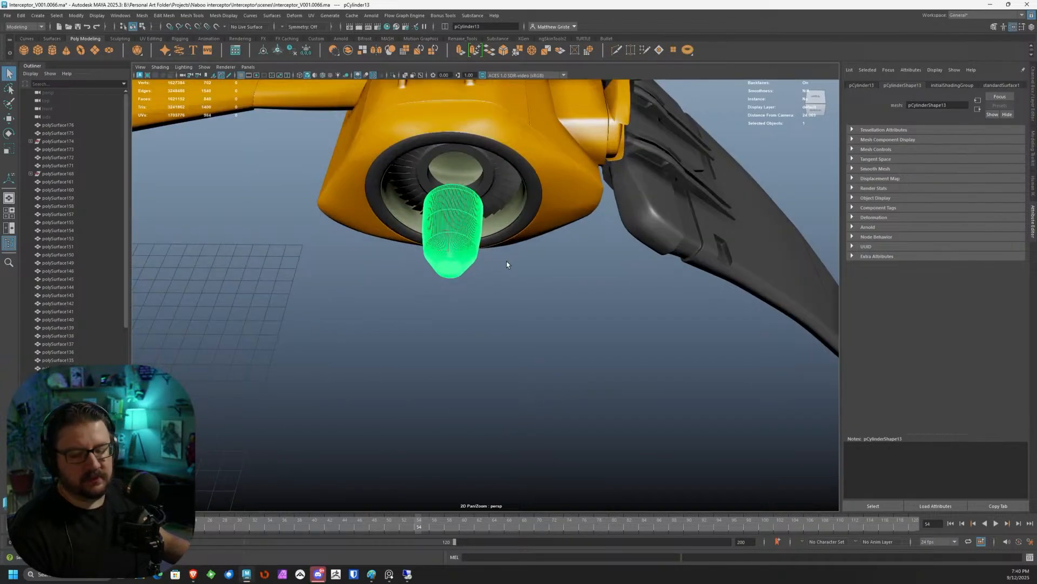
{"action": "key", "text": "f"}
{"action": "left_click_drag", "start_coordinate": [424, 246], "coordinate": [490, 305], "text": "alt"}
{"action": "middle_click_drag", "start_coordinate": [491, 305], "coordinate": [454, 264], "text": "alt"}
{"action": "left_click_drag", "start_coordinate": [453, 264], "coordinate": [483, 327], "text": "alt"}
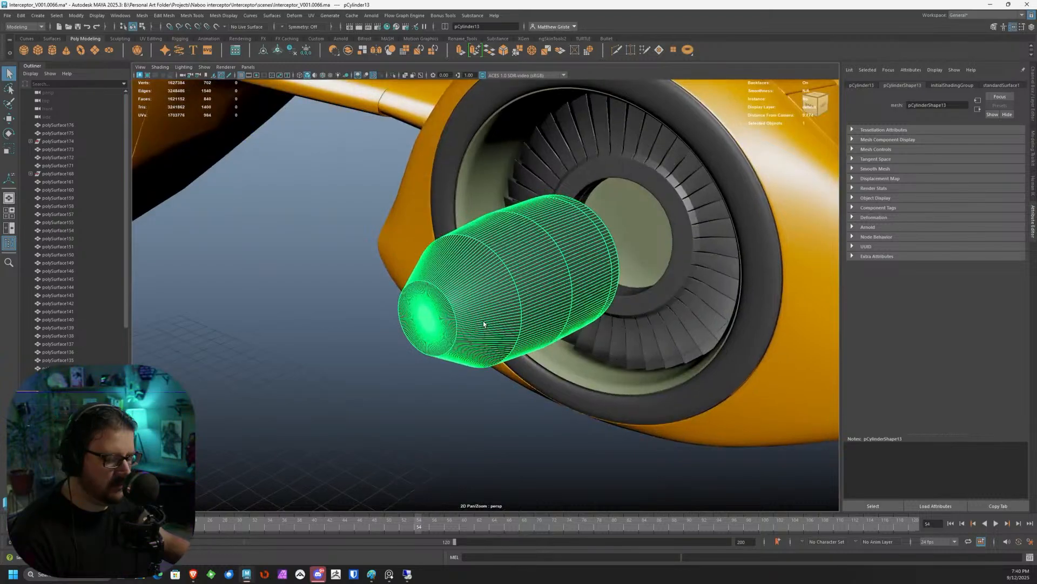
Preview the cylinder in smooth mode up close, then return it to its unsmoothed display.
{"action": "key", "text": "3"}
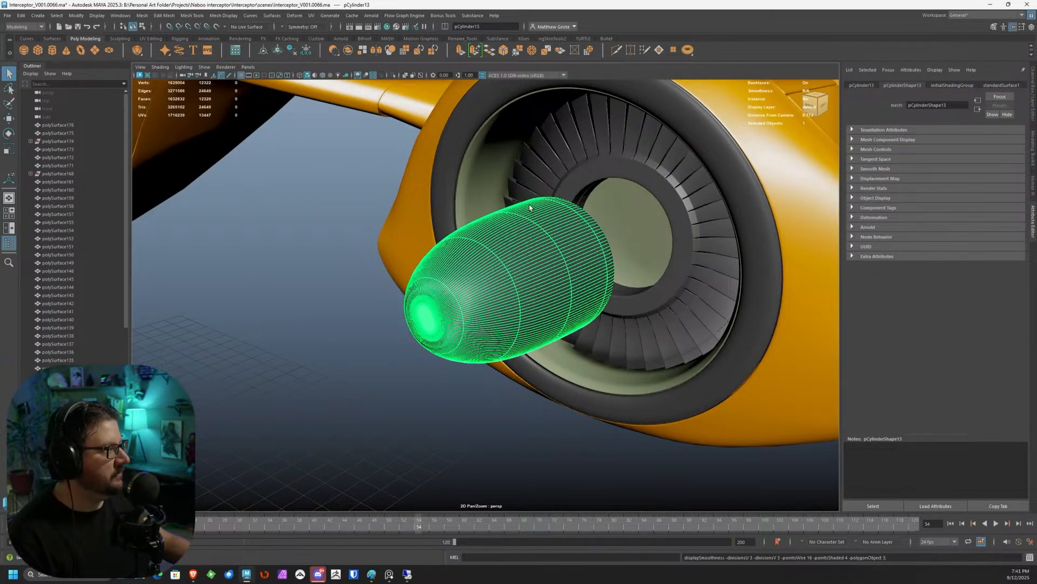
{"action": "left_click_drag", "start_coordinate": [515, 223], "coordinate": [416, 190], "text": "alt"}
{"action": "scroll", "coordinate": [542, 279], "scroll_direction": "up", "scroll_amount": 3}
{"action": "key", "text": "1"}
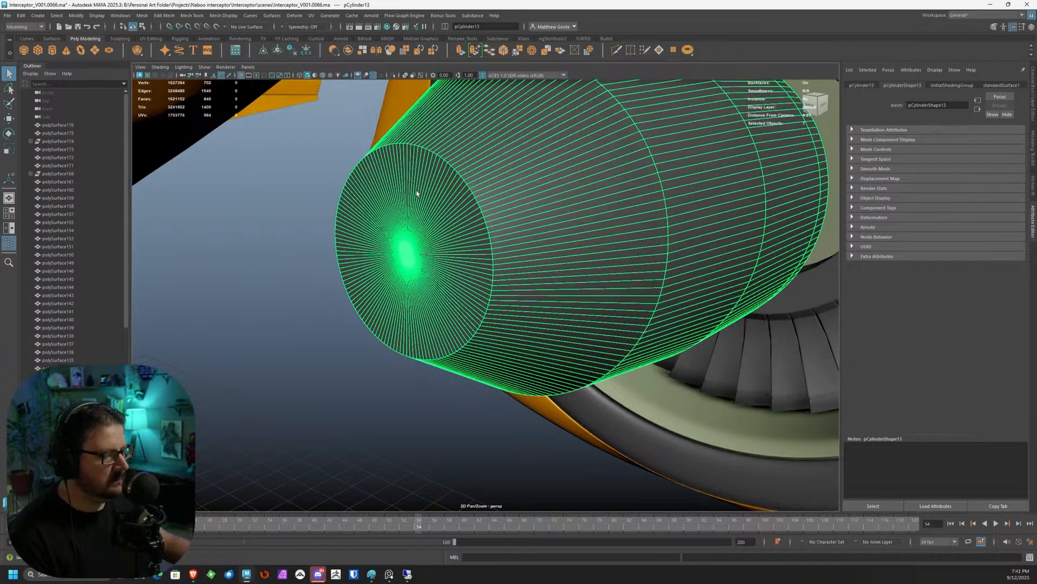
Switch the cylinder to face selection, then inspect the maya process and its child entry in Task Manager and close Task Manager.
{"action": "right_click_drag", "start_coordinate": [416, 190], "coordinate": [424, 216]}
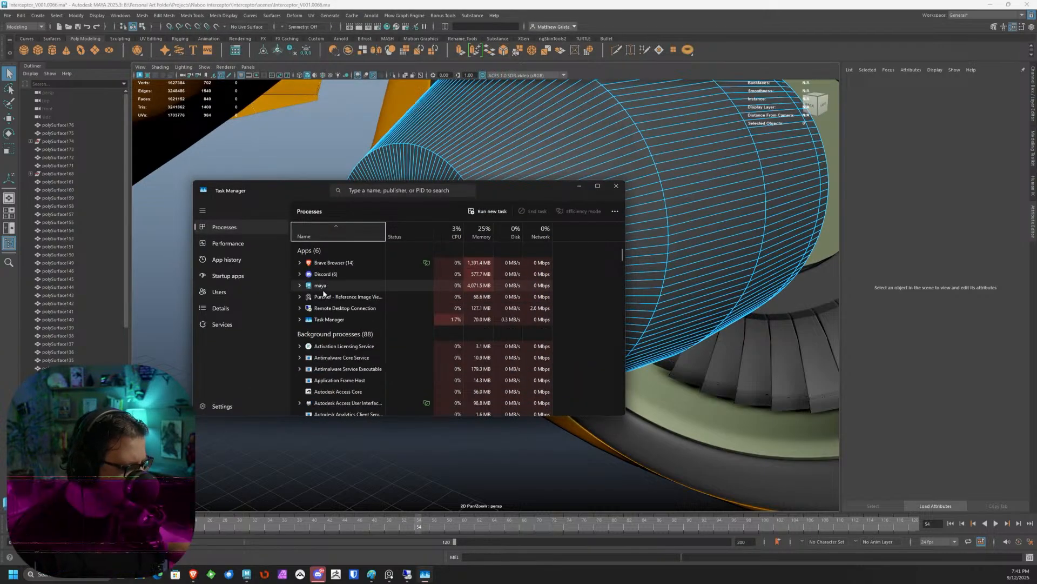
{"action": "left_click", "coordinate": [300, 285]}
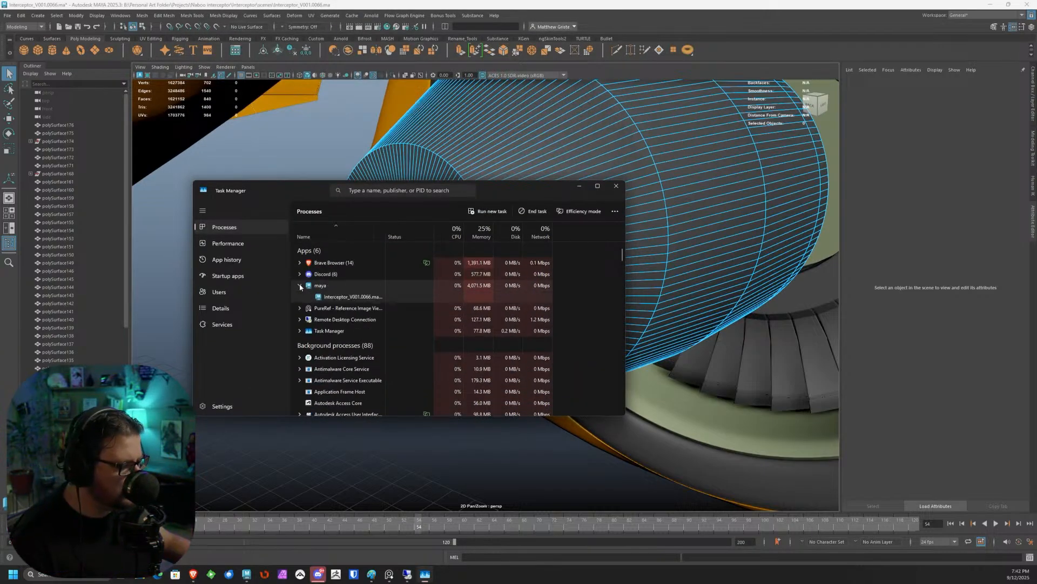
{"action": "left_click", "coordinate": [333, 295]}
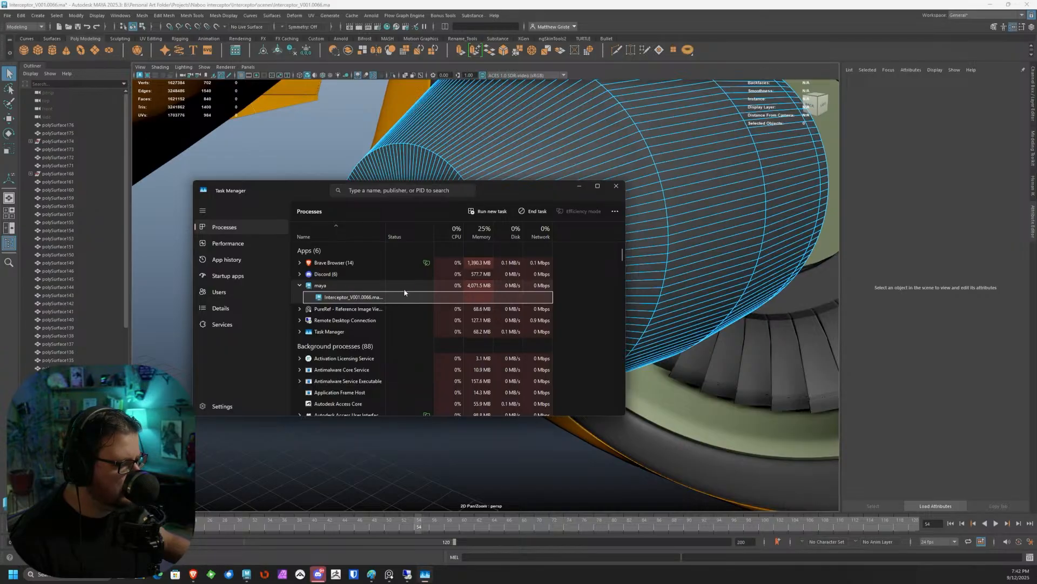
{"action": "left_click", "coordinate": [427, 286]}
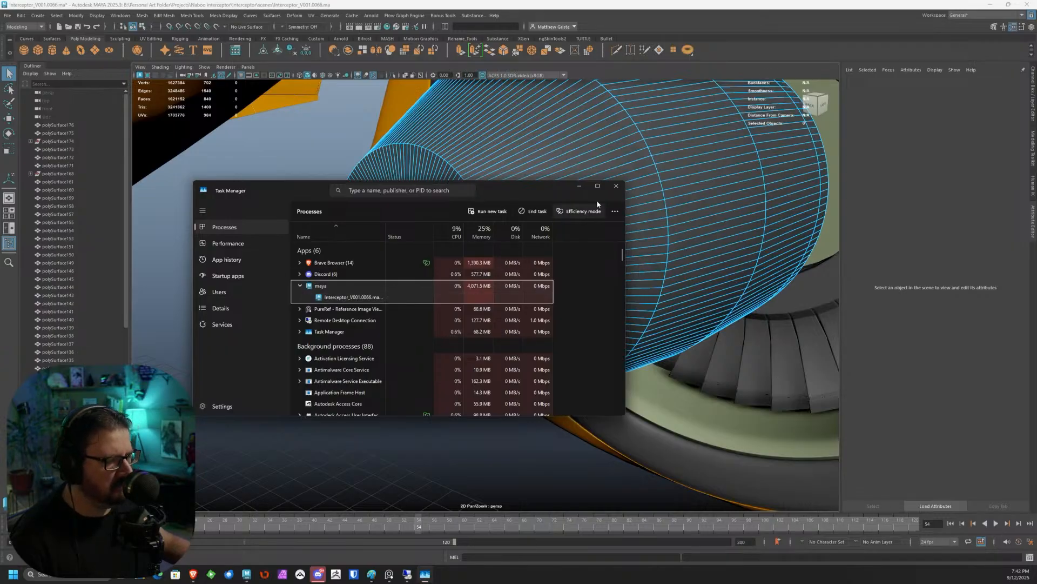
{"action": "left_click", "coordinate": [617, 185]}
Select only the faces of the cylinder's flat narrow end cap, excluding the tapered side faces.
{"action": "scroll", "coordinate": [400, 303], "scroll_direction": "down", "scroll_amount": 5}
{"action": "left_click_drag", "start_coordinate": [401, 303], "coordinate": [481, 254], "text": "alt"}
{"action": "scroll", "coordinate": [505, 222], "scroll_direction": "up", "scroll_amount": 5}
{"action": "scroll", "coordinate": [486, 253], "scroll_direction": "up", "scroll_amount": 2}
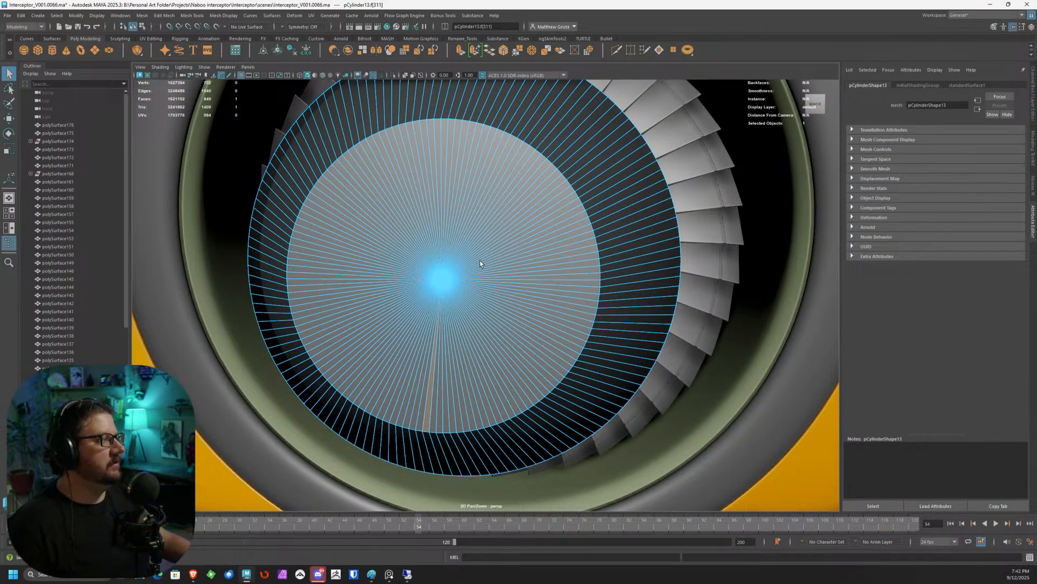
{"action": "left_click_drag", "start_coordinate": [468, 207], "coordinate": [397, 167], "text": "alt"}
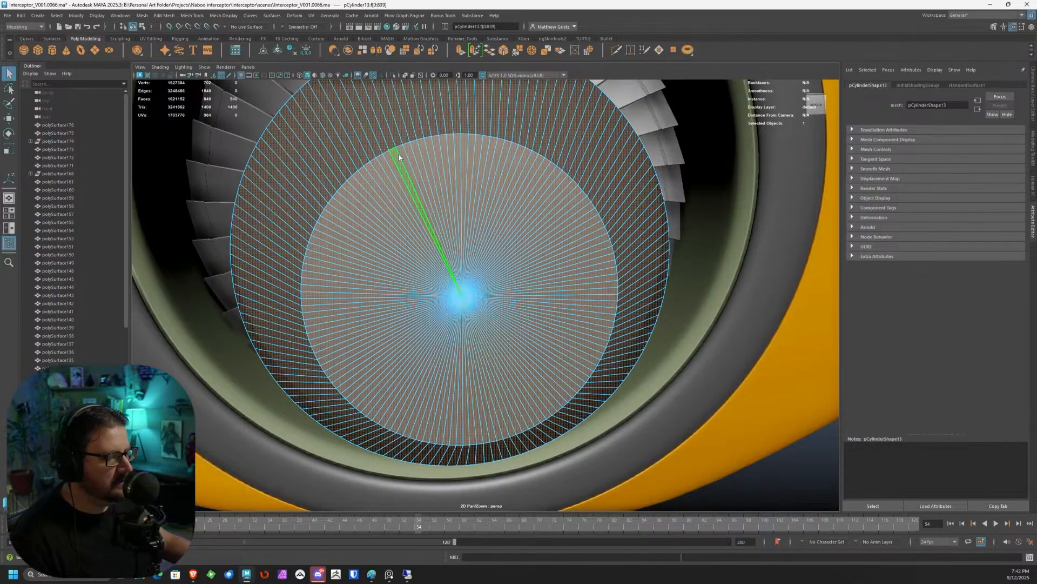
{"action": "right_click_drag", "start_coordinate": [403, 166], "coordinate": [416, 201]}
{"action": "left_click_drag", "start_coordinate": [416, 205], "coordinate": [556, 225], "text": "alt"}
{"action": "left_click_drag", "start_coordinate": [557, 169], "coordinate": [600, 400]}
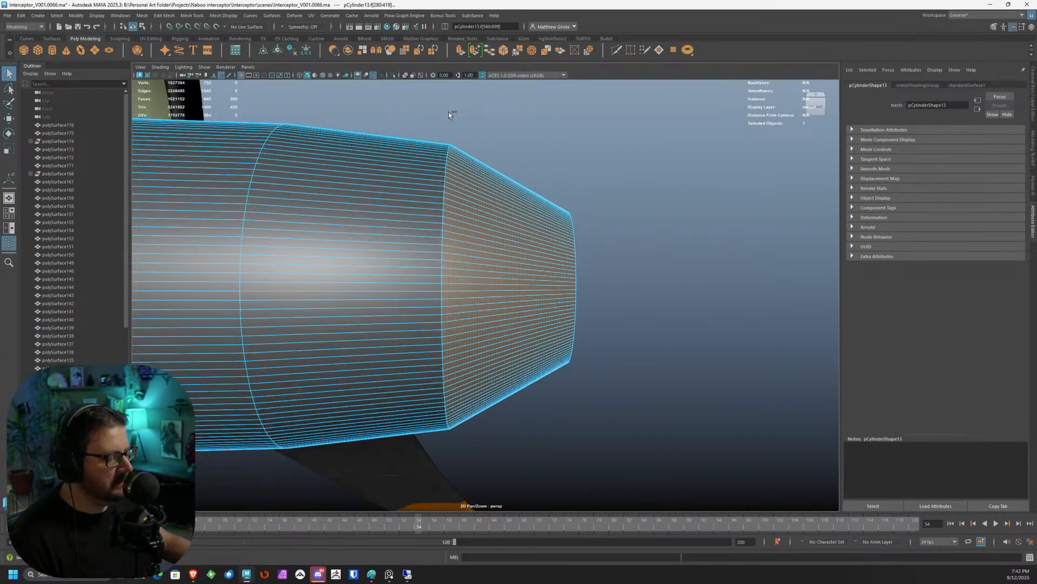
{"action": "left_click_drag", "start_coordinate": [452, 106], "coordinate": [479, 477], "text": "ctrl"}
{"action": "scroll", "coordinate": [604, 402], "scroll_direction": "down", "scroll_amount": 4}
{"action": "left_click_drag", "start_coordinate": [605, 402], "coordinate": [483, 369], "text": "alt"}
{"action": "scroll", "coordinate": [483, 372], "scroll_direction": "up", "scroll_amount": 3}
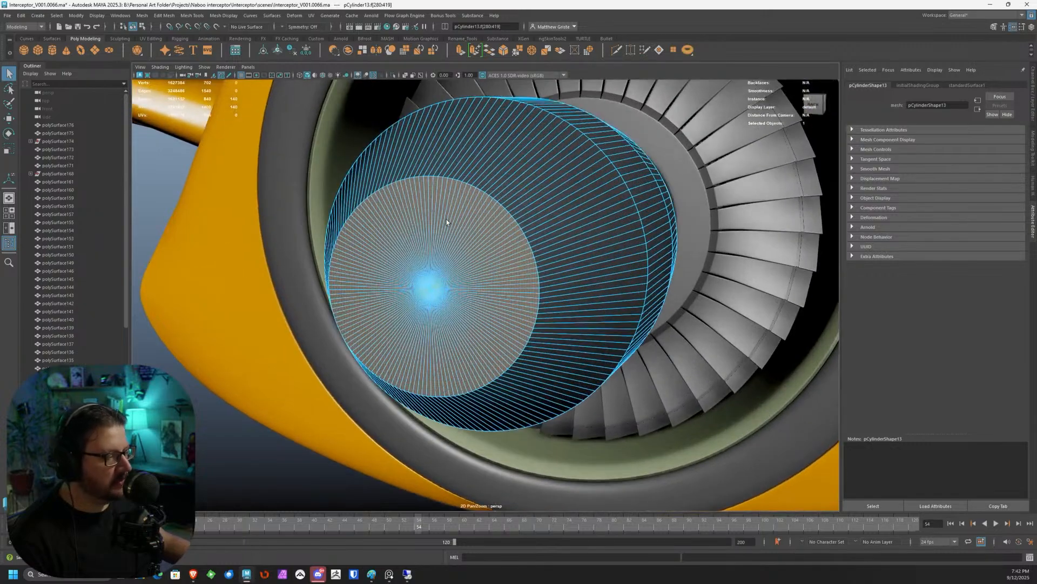
Extrude the selected end-cap faces and scale them uniformly to 0.933 to form a thin rim.
{"action": "left_click", "coordinate": [461, 51]}
{"action": "left_click_drag", "start_coordinate": [418, 245], "coordinate": [321, 296], "text": "alt"}
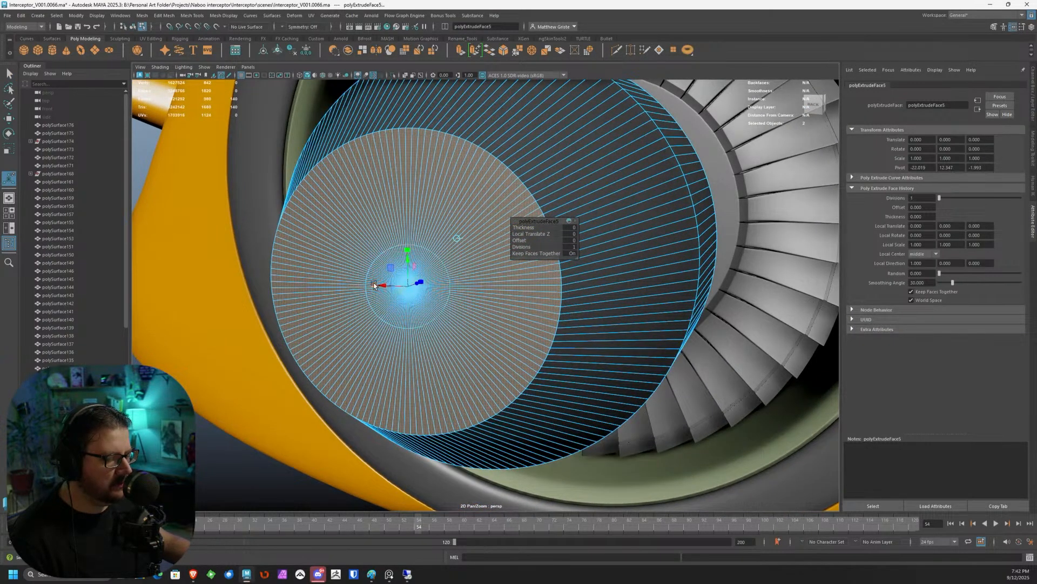
{"action": "left_click_drag", "start_coordinate": [409, 285], "coordinate": [408, 287]}
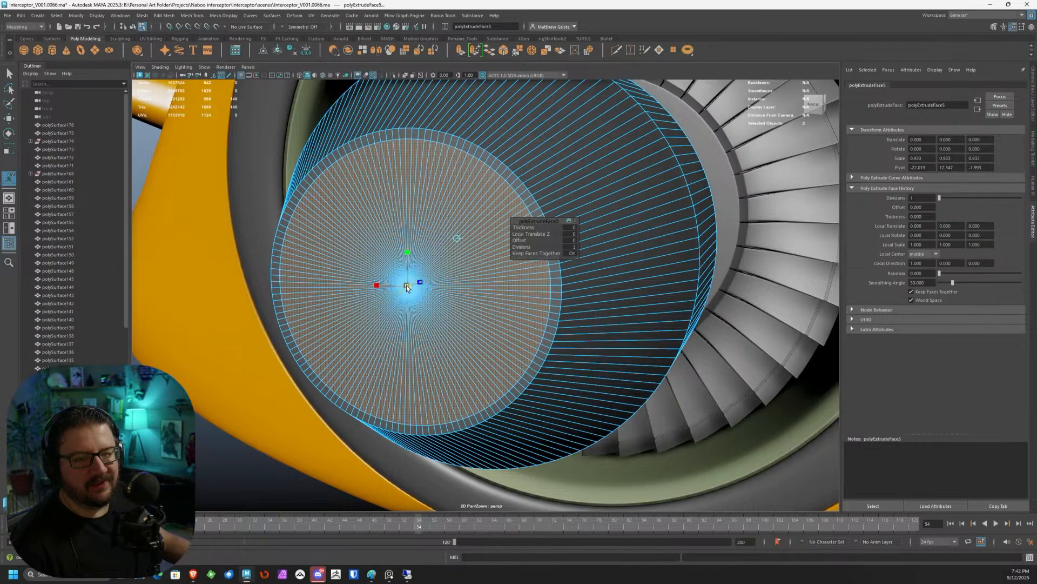
{"action": "left_click_drag", "start_coordinate": [407, 287], "coordinate": [345, 267], "text": "alt"}
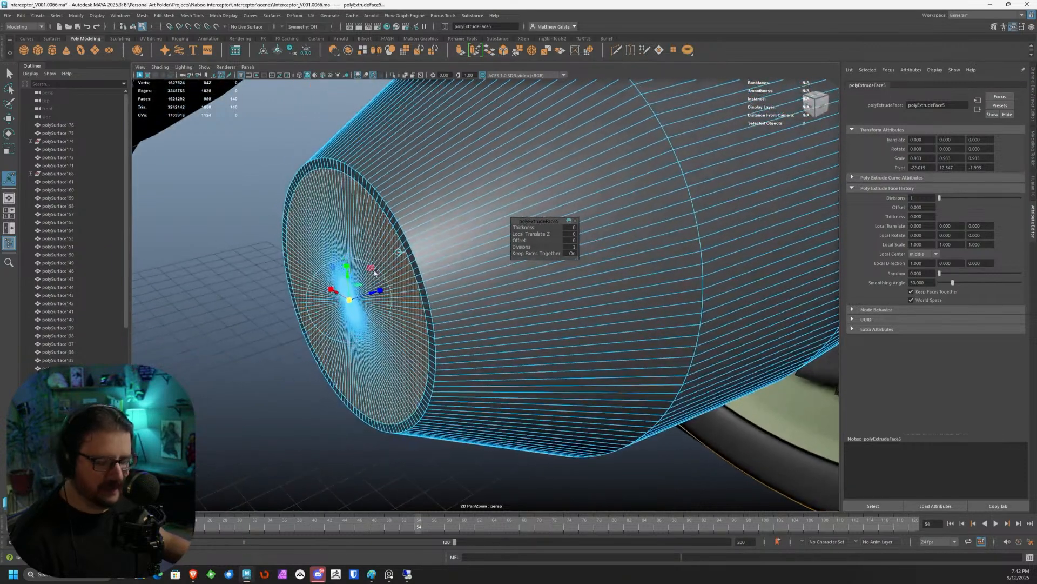
Extrude the inset cap faces again, push them inward to hollow the narrow end, and return to object selection.
{"action": "key", "text": "ctrl+e"}
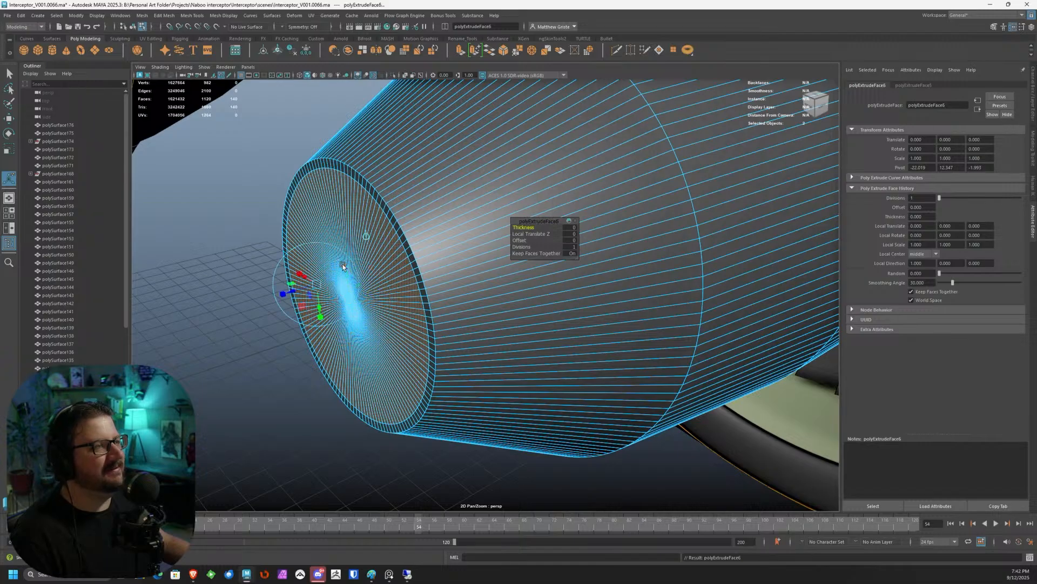
{"action": "left_click_drag", "start_coordinate": [292, 295], "coordinate": [433, 255]}
{"action": "scroll", "coordinate": [383, 258], "scroll_direction": "down", "scroll_amount": 3}
{"action": "scroll", "coordinate": [383, 258], "scroll_direction": "down", "scroll_amount": 5}
{"action": "scroll", "coordinate": [464, 244], "scroll_direction": "up", "scroll_amount": 6}
{"action": "scroll", "coordinate": [430, 264], "scroll_direction": "up", "scroll_amount": 3}
{"action": "scroll", "coordinate": [431, 264], "scroll_direction": "down", "scroll_amount": 3}
{"action": "scroll", "coordinate": [433, 255], "scroll_direction": "down", "scroll_amount": 3}
{"action": "left_click_drag", "start_coordinate": [402, 192], "coordinate": [519, 257], "text": "alt"}
{"action": "key", "text": "q"}
{"action": "key", "text": "F8"}
{"action": "scroll", "coordinate": [519, 257], "scroll_direction": "up", "scroll_amount": 1}
{"action": "scroll", "coordinate": [440, 227], "scroll_direction": "up", "scroll_amount": 5}
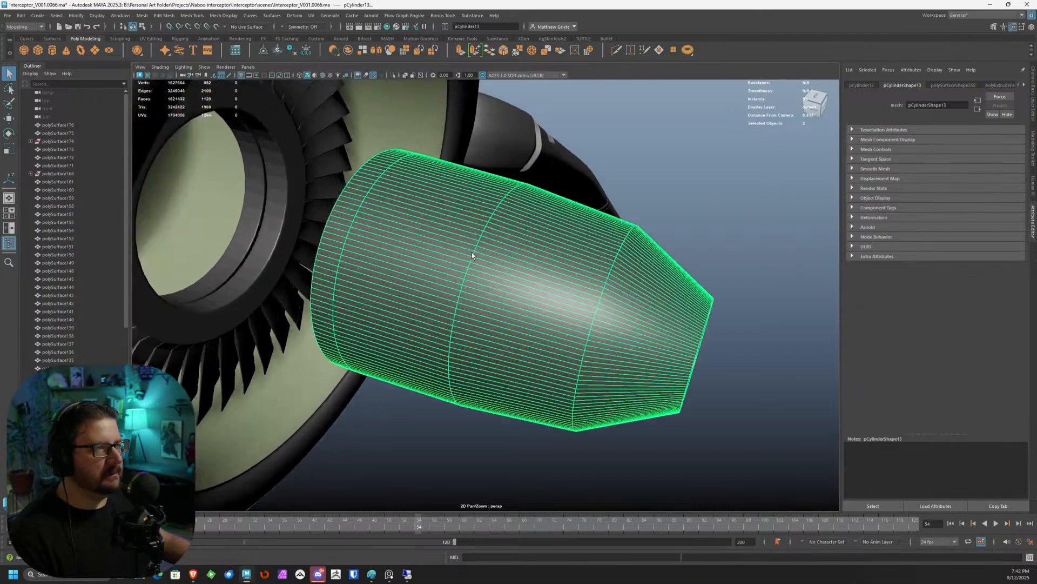
Insert two edge loops with Multi-Cut, one just inside each end of the cylinder's wide band nearest the engine.
{"action": "scroll", "coordinate": [476, 258], "scroll_direction": "up", "scroll_amount": 4}
{"action": "key", "text": "F11"}
{"action": "scroll", "coordinate": [377, 262], "scroll_direction": "down", "scroll_amount": 3}
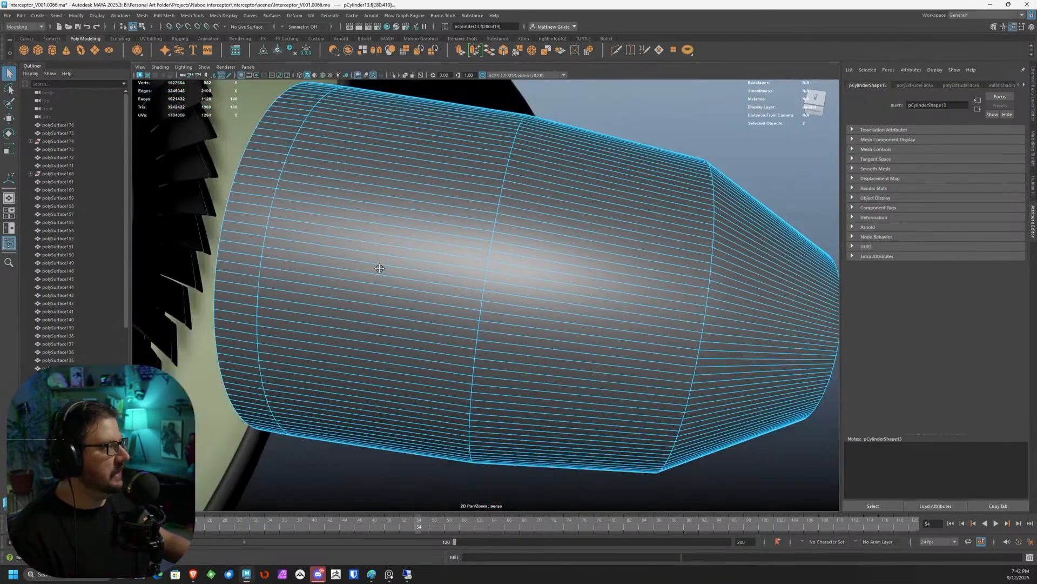
{"action": "left_click_drag", "start_coordinate": [377, 261], "coordinate": [413, 272], "text": "alt"}
{"action": "right_click_drag", "start_coordinate": [348, 227], "coordinate": [351, 193]}
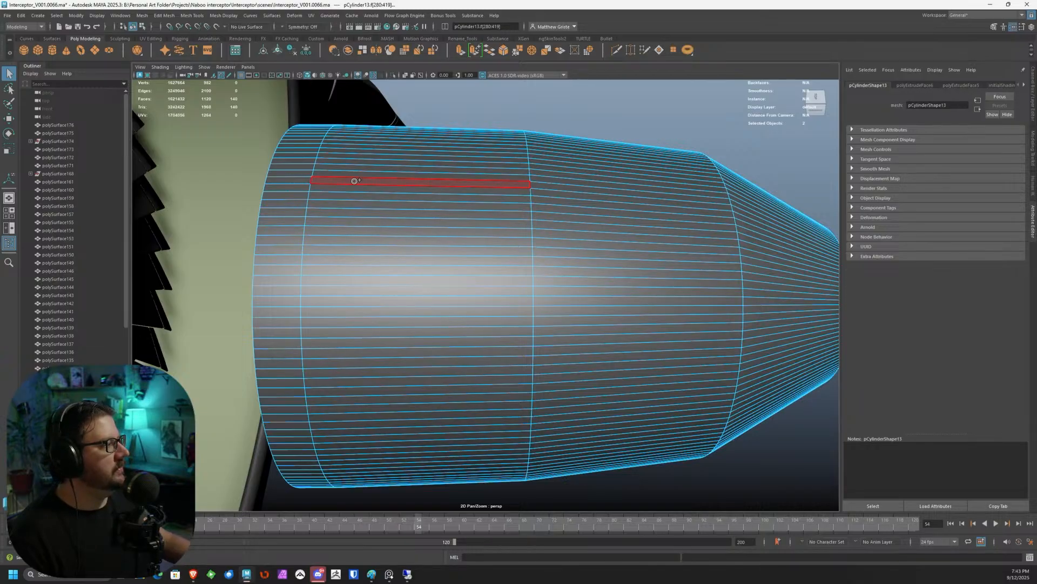
{"action": "left_click_drag", "start_coordinate": [369, 205], "coordinate": [646, 187], "text": "alt"}
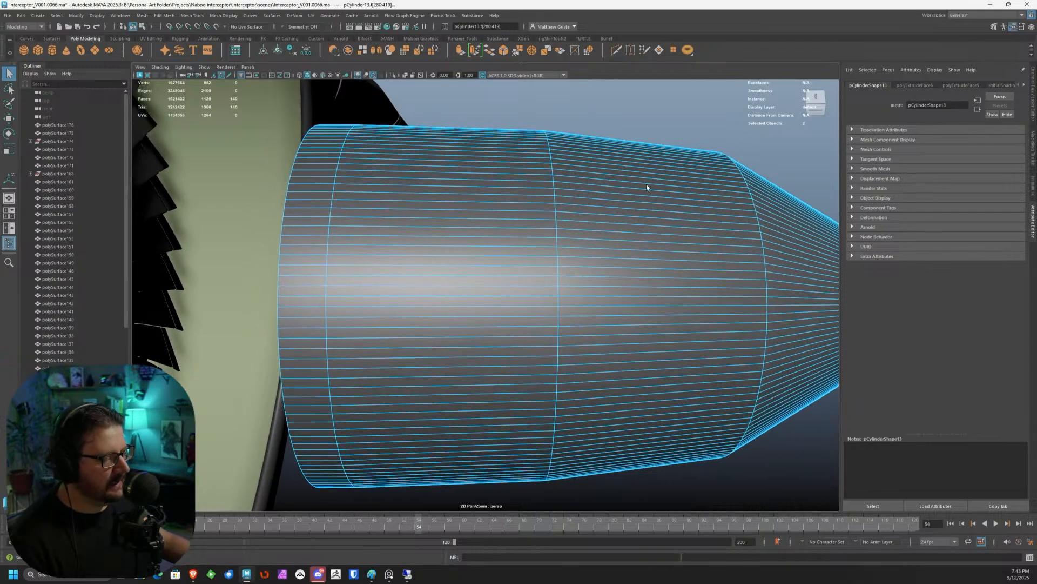
{"action": "left_click", "coordinate": [1032, 161]}
{"action": "left_click", "coordinate": [913, 324]}
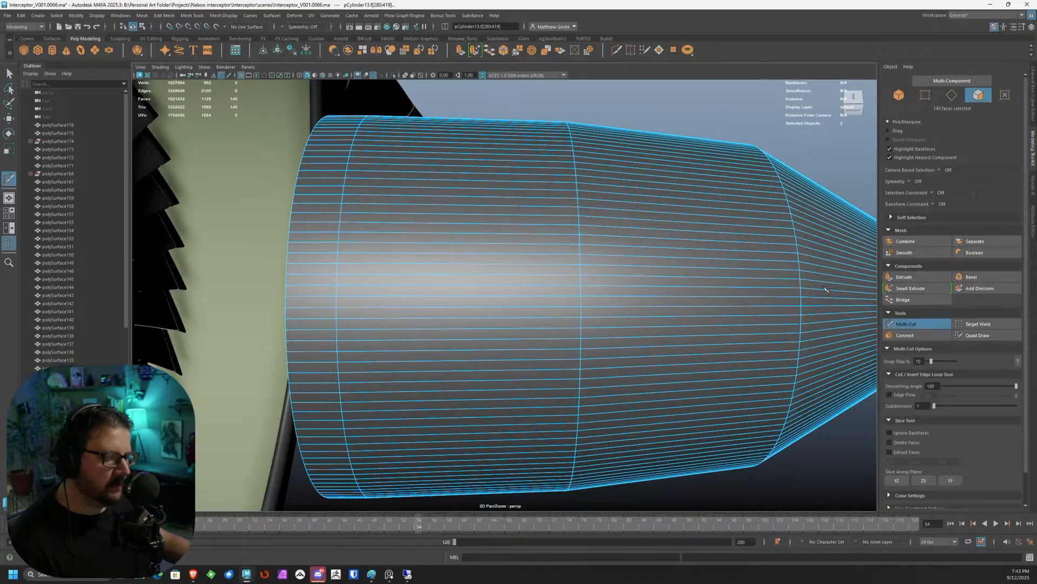
{"action": "left_click", "coordinate": [347, 202], "text": "ctrl"}
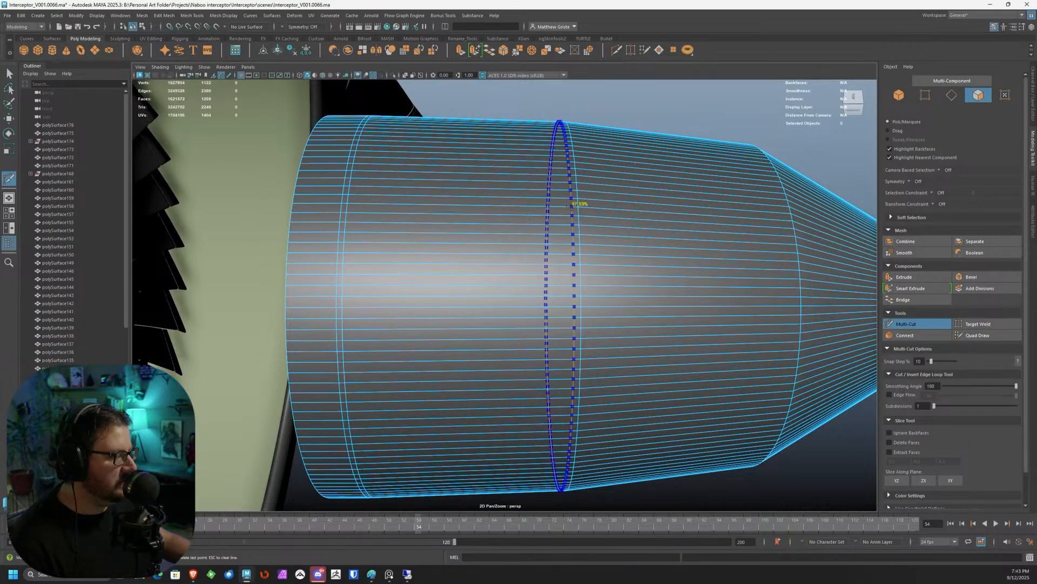
{"action": "left_click", "coordinate": [573, 203], "text": "ctrl"}
{"action": "left_click_drag", "start_coordinate": [478, 282], "coordinate": [491, 282], "text": "alt"}
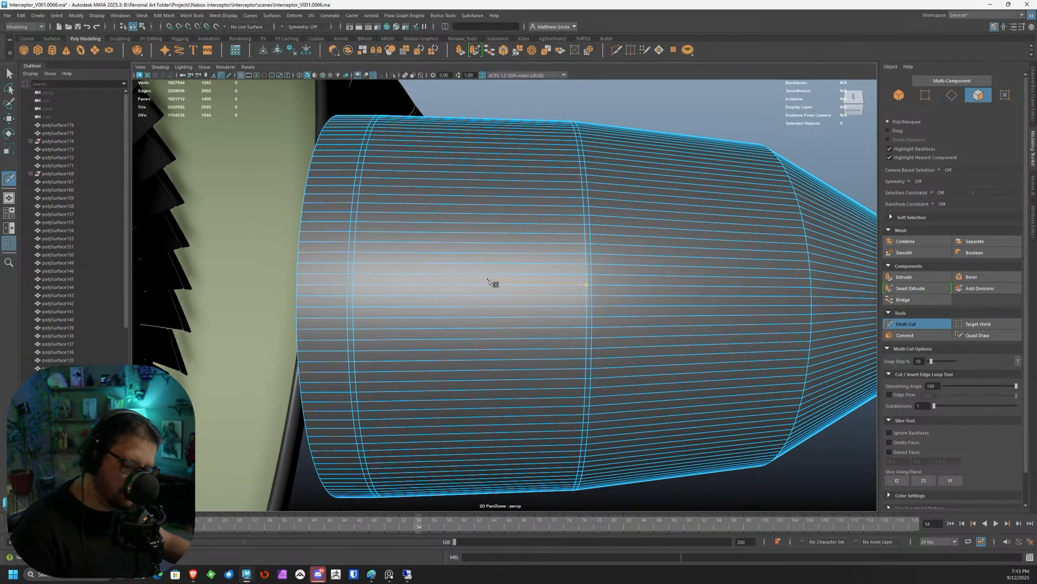
{"action": "key", "text": "q"}
Select a curved patch of faces on the band between the new edge loops and detach it.
{"action": "right_click", "coordinate": [466, 242]}
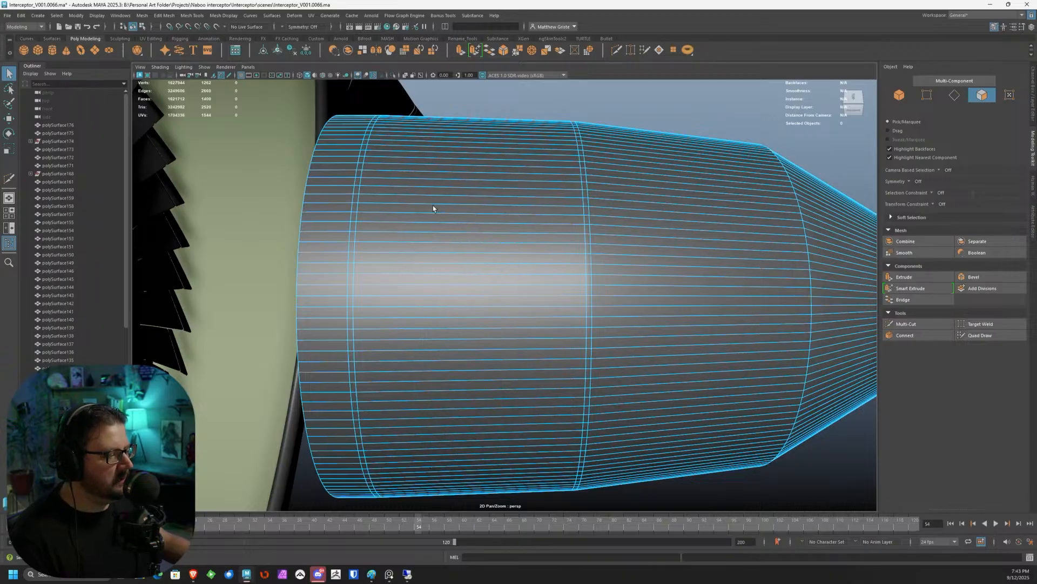
{"action": "left_click_drag", "start_coordinate": [425, 193], "coordinate": [446, 373]}
{"action": "left_click_drag", "start_coordinate": [420, 243], "coordinate": [449, 285]}
{"action": "left_click", "coordinate": [199, 19]}
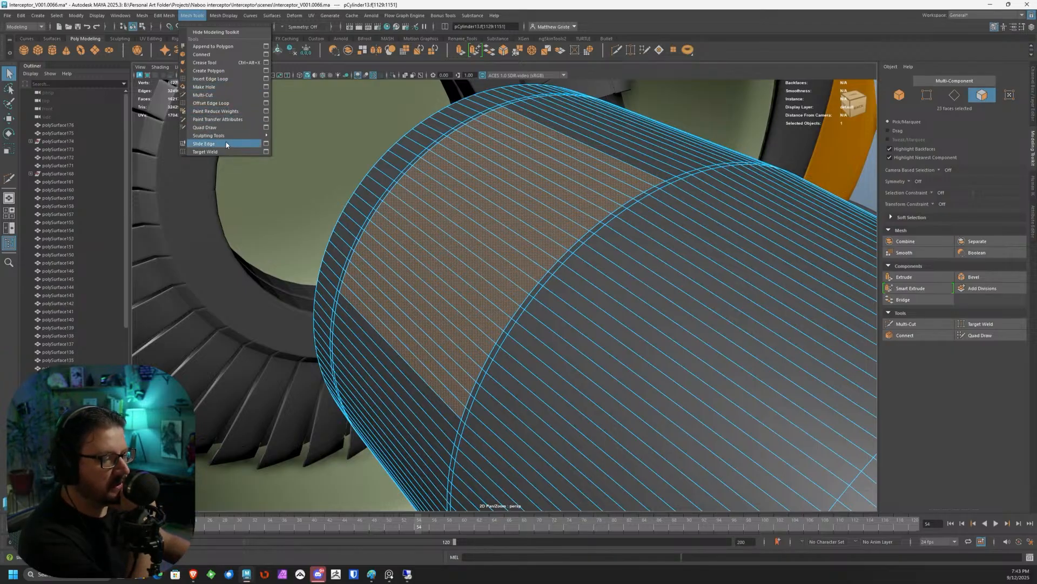
{"action": "mouse_move", "coordinate": [164, 15]}
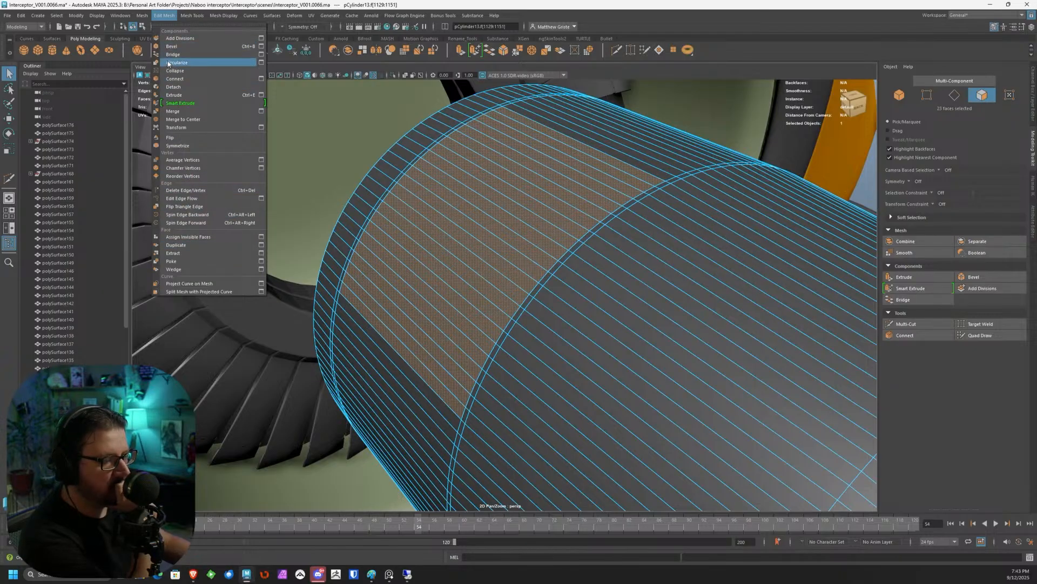
{"action": "left_click", "coordinate": [174, 87]}
Separate the cylinder mesh so the detached patch becomes its own object.
{"action": "right_click_drag", "start_coordinate": [439, 162], "coordinate": [492, 139]}
{"action": "left_click", "coordinate": [192, 16]}
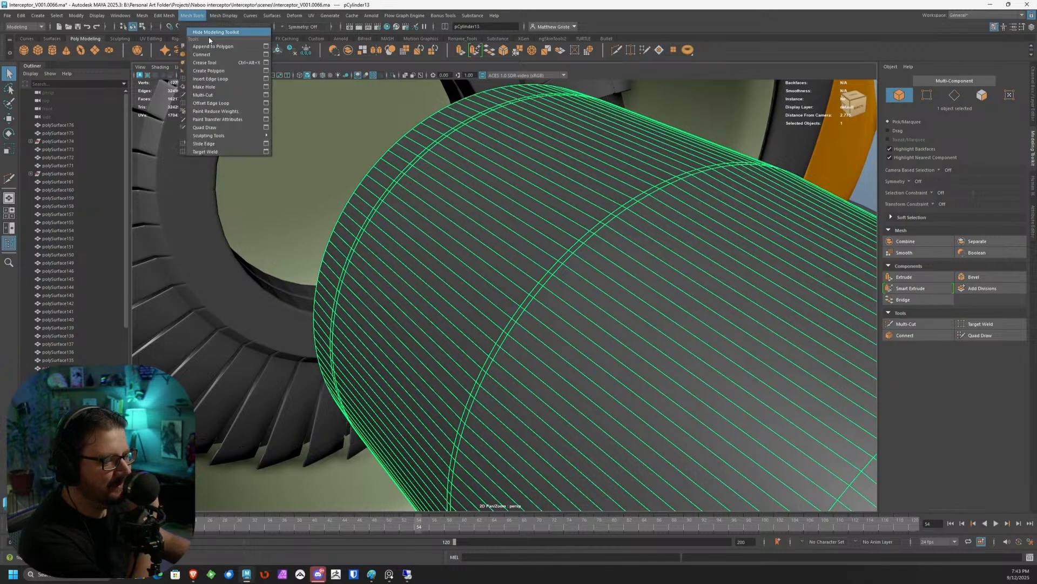
{"action": "mouse_move", "coordinate": [164, 16]}
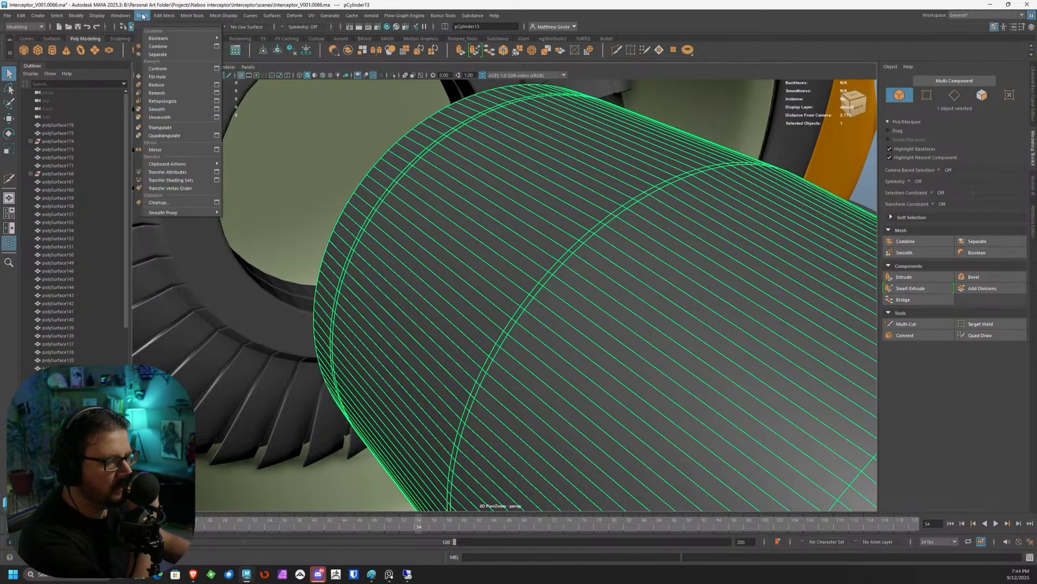
{"action": "left_click", "coordinate": [167, 52]}
Select all faces of the separated patch, extrude them to give the panel thickness, and return to object selection.
{"action": "right_click_drag", "start_coordinate": [527, 206], "coordinate": [523, 224]}
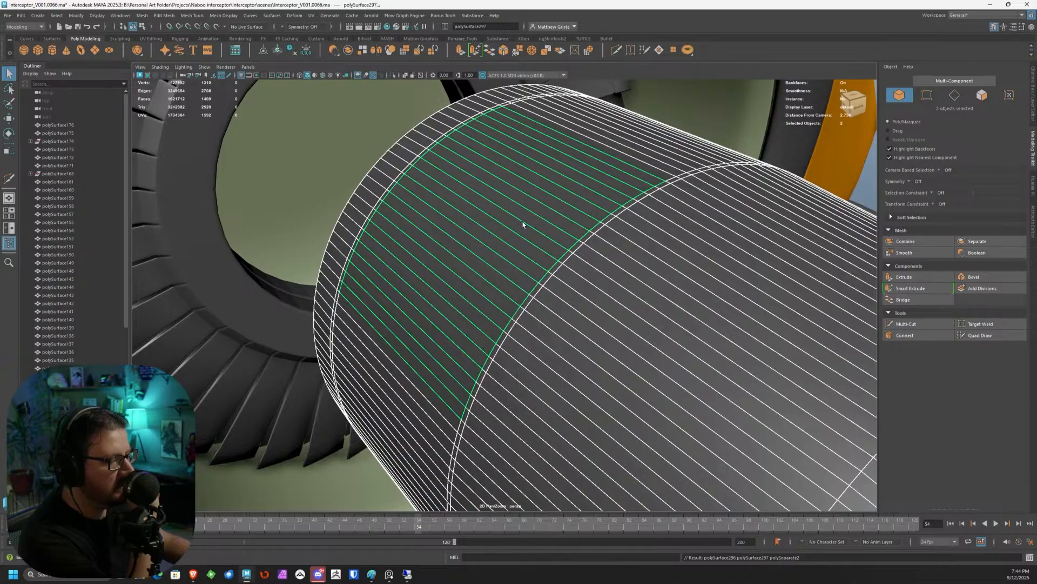
{"action": "left_click", "coordinate": [517, 217]}
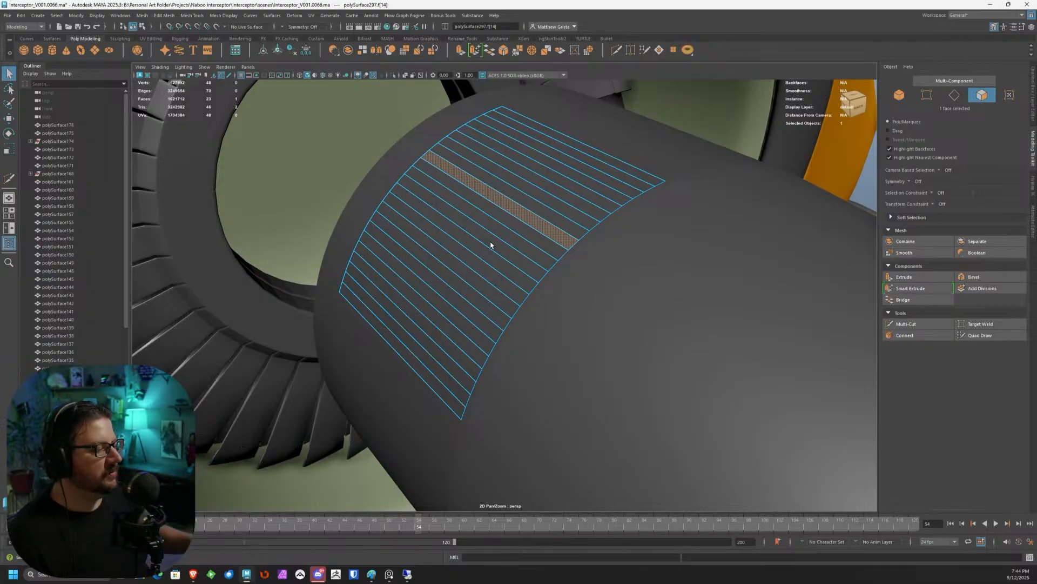
{"action": "double_click", "coordinate": [492, 241]}
{"action": "scroll", "coordinate": [489, 264], "scroll_direction": "down", "scroll_amount": 3}
{"action": "left_click_drag", "start_coordinate": [489, 264], "coordinate": [350, 308], "text": "alt"}
{"action": "left_click", "coordinate": [461, 50]}
{"action": "scroll", "coordinate": [329, 281], "scroll_direction": "up", "scroll_amount": 3}
{"action": "key", "text": "q"}
{"action": "key", "text": "F8"}
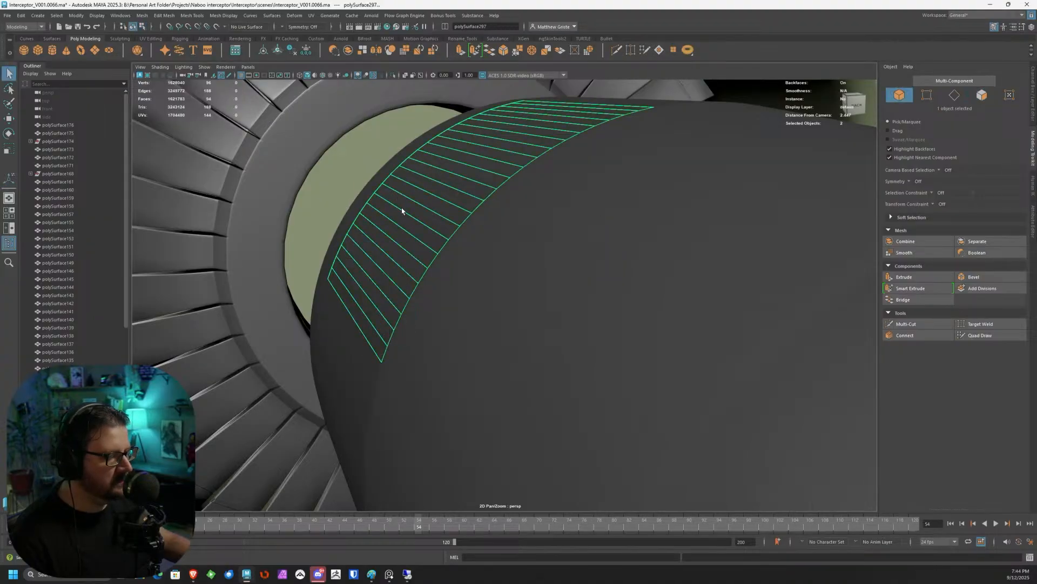
Isolate the panel and select one curved edge loop of its outer face plus the adjoining straight end edge.
{"action": "key", "text": "ctrl+1"}
{"action": "left_click_drag", "start_coordinate": [396, 220], "coordinate": [456, 216], "text": "alt"}
{"action": "right_click_drag", "start_coordinate": [518, 208], "coordinate": [517, 182]}
{"action": "left_click", "coordinate": [566, 284]}
{"action": "double_click", "coordinate": [565, 284]}
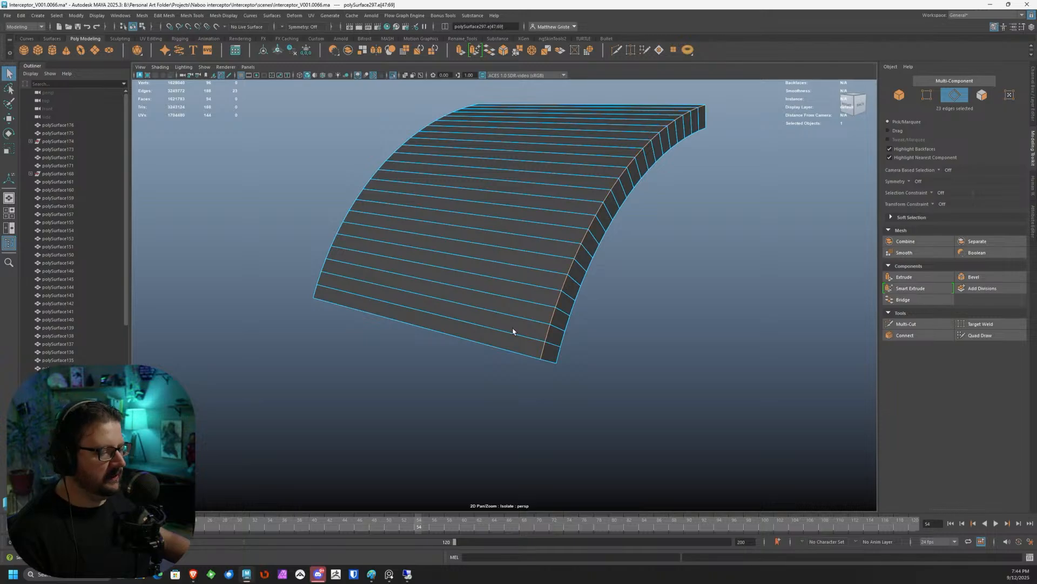
{"action": "left_click", "coordinate": [511, 350], "text": "shift"}
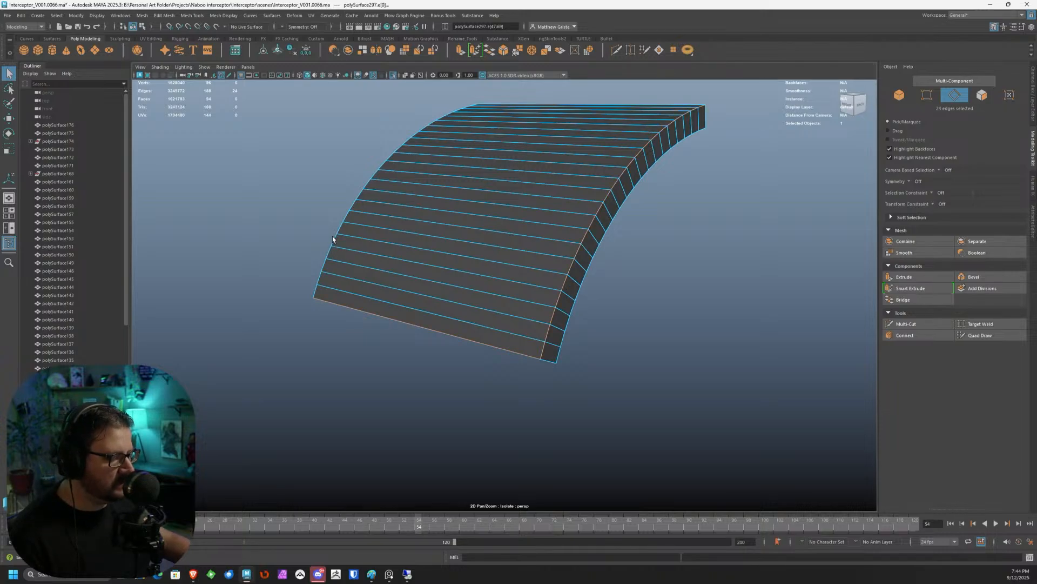
Add the panel's opposite curved edge, its straight edges and the curved inner-face edges to the selection.
{"action": "left_click_drag", "start_coordinate": [366, 223], "coordinate": [500, 221], "text": "alt"}
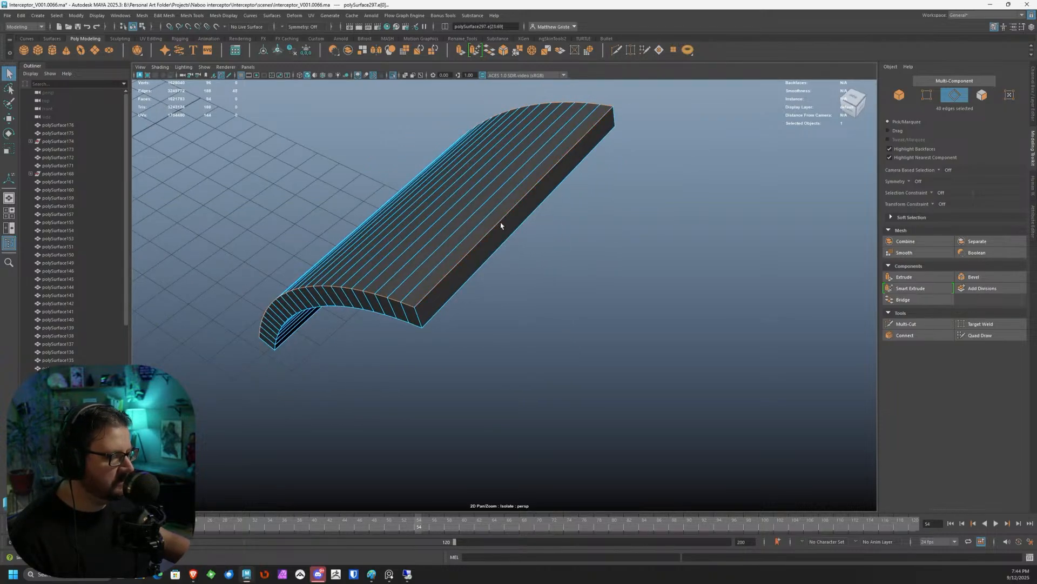
{"action": "left_click", "coordinate": [471, 280], "text": "shift"}
{"action": "left_click", "coordinate": [435, 315], "text": "shift"}
{"action": "left_click_drag", "start_coordinate": [602, 232], "coordinate": [463, 228], "text": "alt"}
{"action": "double_click", "coordinate": [452, 180], "text": "shift"}
{"action": "left_click_drag", "start_coordinate": [451, 180], "coordinate": [607, 209], "text": "alt"}
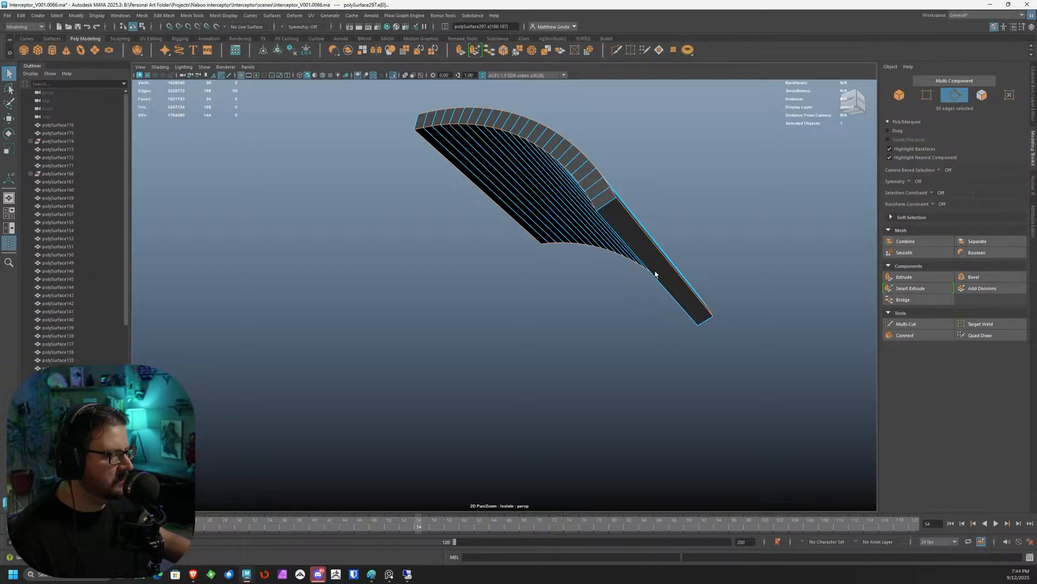
Add the remaining long edges and the short corner edges to complete the selection of the panel's border edges.
{"action": "left_click_drag", "start_coordinate": [666, 286], "coordinate": [537, 231], "text": "alt"}
{"action": "middle_click_drag", "start_coordinate": [537, 230], "coordinate": [710, 294], "text": "alt"}
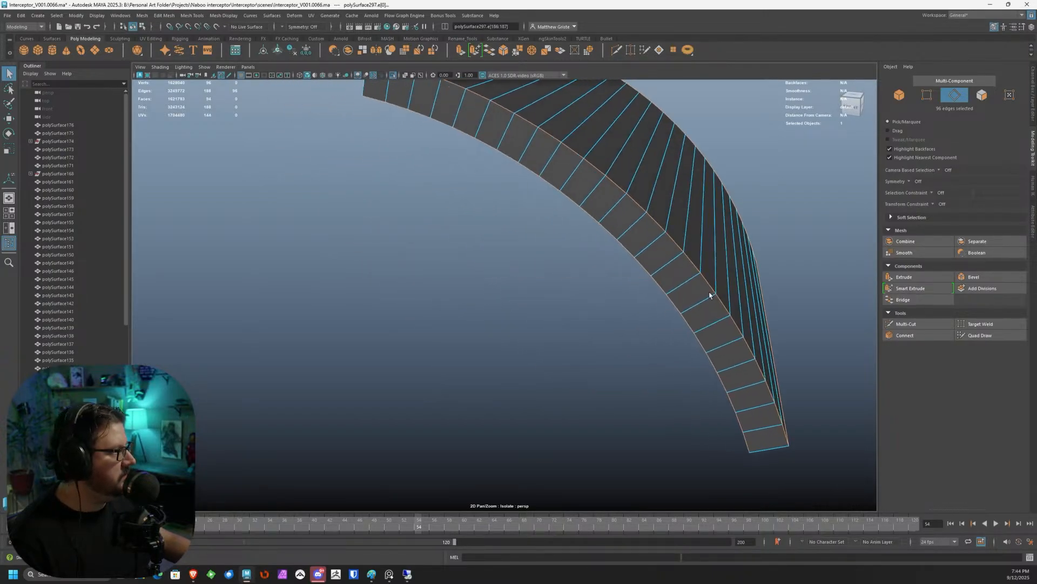
{"action": "right_click_drag", "start_coordinate": [711, 294], "coordinate": [686, 277], "text": "alt"}
{"action": "middle_click_drag", "start_coordinate": [617, 205], "coordinate": [621, 250], "text": "alt"}
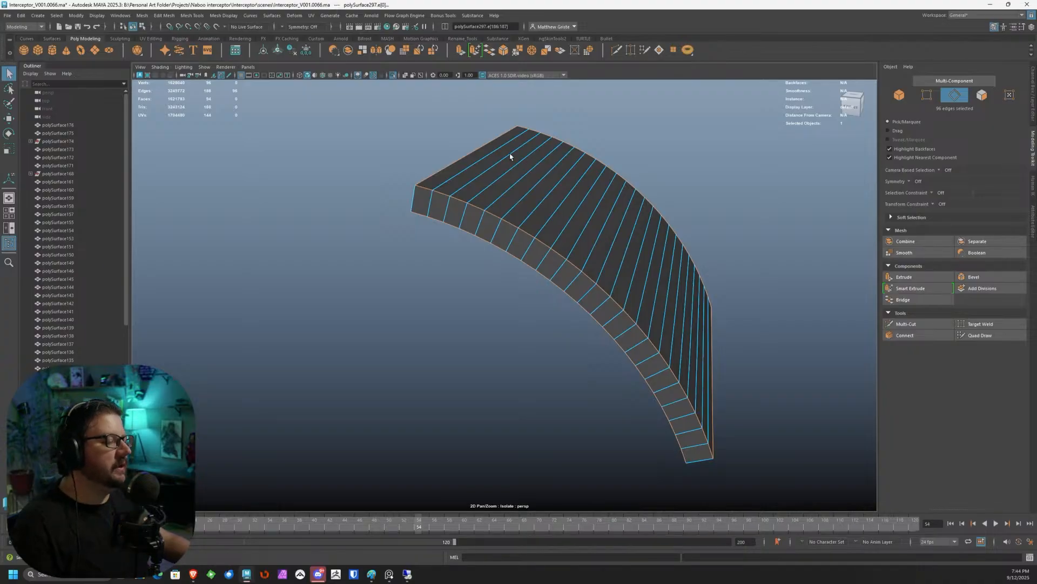
{"action": "scroll", "coordinate": [519, 157], "scroll_direction": "up", "scroll_amount": 4}
{"action": "left_click_drag", "start_coordinate": [465, 154], "coordinate": [524, 176], "text": "alt"}
{"action": "left_click", "coordinate": [602, 266], "text": "shift"}
{"action": "left_click_drag", "start_coordinate": [602, 266], "coordinate": [309, 263], "text": "alt"}
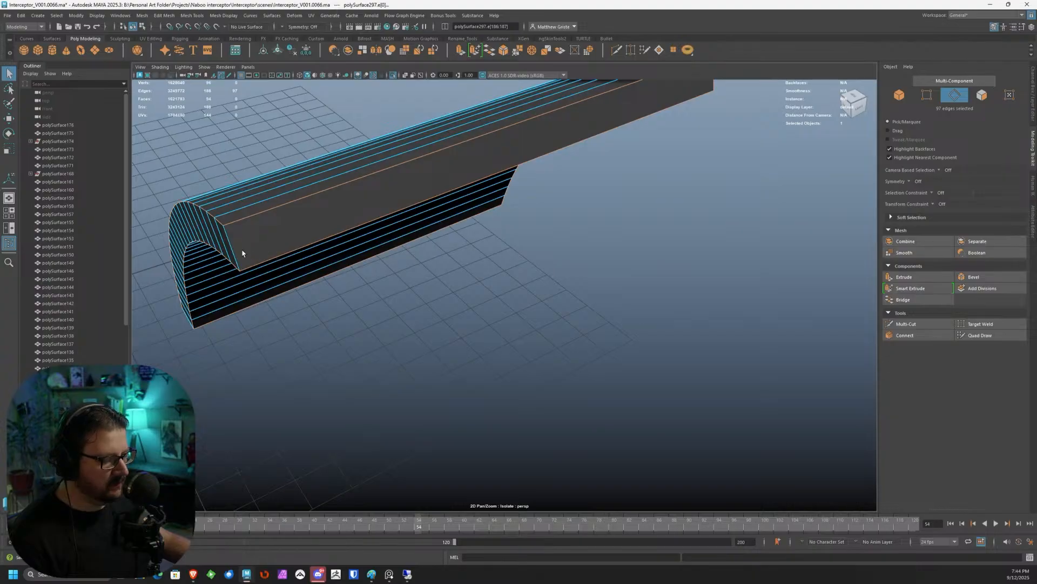
{"action": "left_click_drag", "start_coordinate": [234, 253], "coordinate": [540, 227], "text": "alt"}
{"action": "scroll", "coordinate": [447, 220], "scroll_direction": "up", "scroll_amount": 3}
{"action": "scroll", "coordinate": [564, 227], "scroll_direction": "up", "scroll_amount": 3}
{"action": "scroll", "coordinate": [540, 226], "scroll_direction": "up", "scroll_amount": 3}
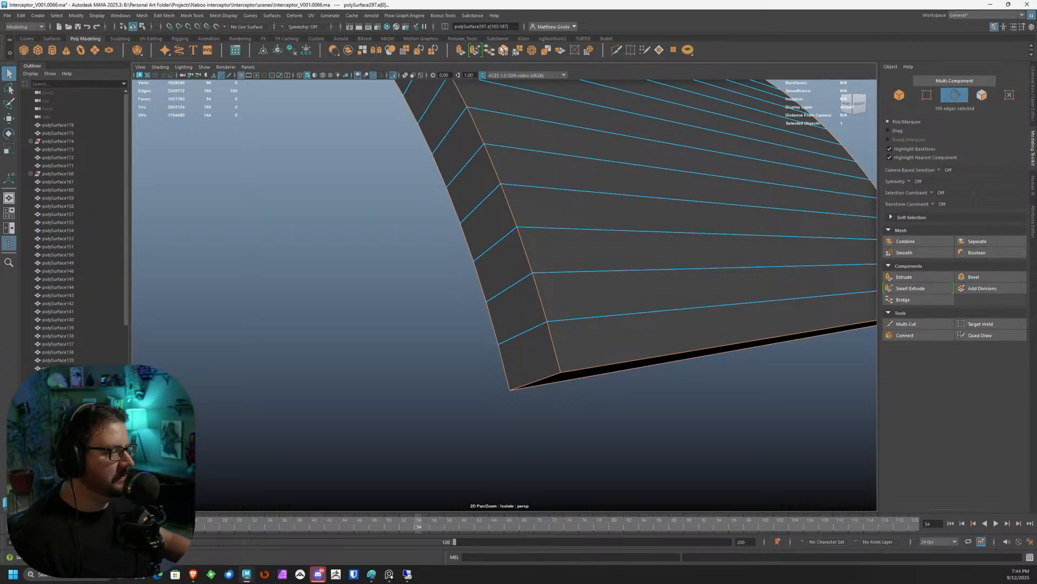
Bevel the panel's selected border edges with chamfer off and a fraction of .05.
{"action": "key", "text": "ctrl+b"}
{"action": "middle_click_drag", "start_coordinate": [620, 288], "coordinate": [559, 268], "text": "alt"}
{"action": "left_click_drag", "start_coordinate": [545, 260], "coordinate": [444, 221]}
{"action": "scroll", "coordinate": [449, 229], "scroll_direction": "up", "scroll_amount": 3}
{"action": "left_click_drag", "start_coordinate": [543, 227], "coordinate": [545, 227]}
{"action": "left_click", "coordinate": [573, 227]}
{"action": "type", "text": ".00"}
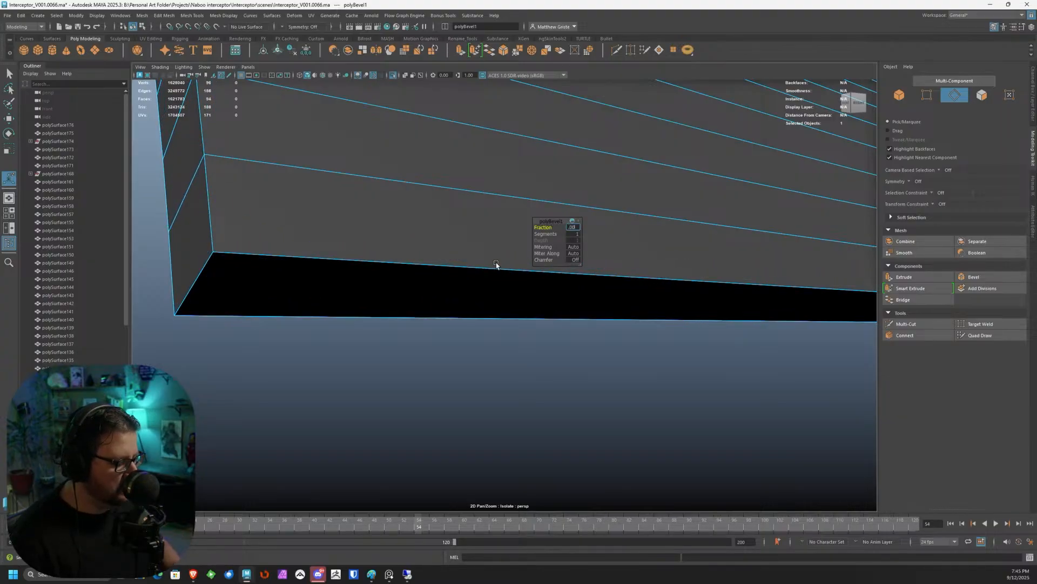
{"action": "type", "text": "3"}
{"action": "key", "text": "Return"}
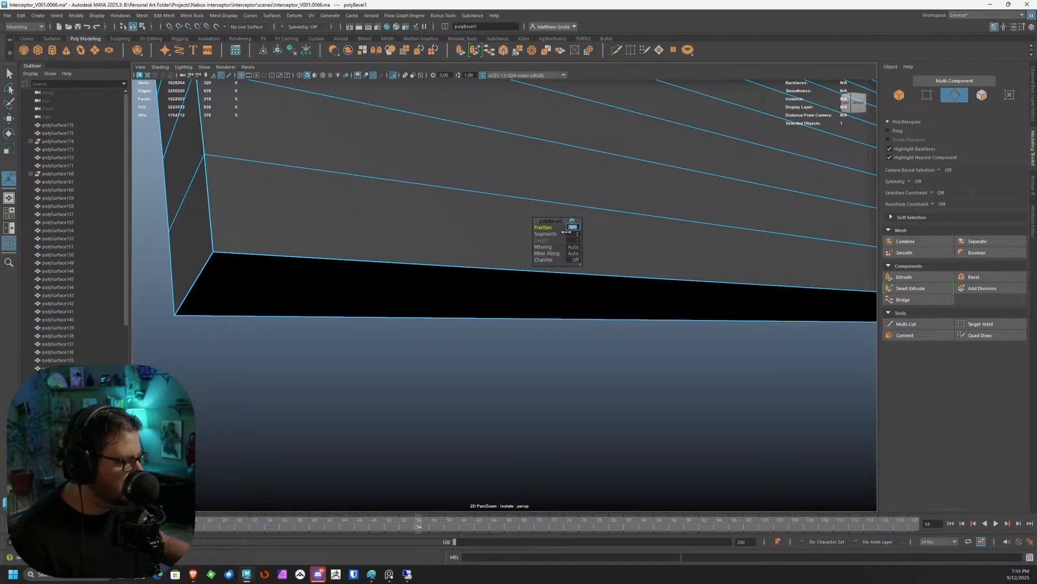
{"action": "type", "text": ".0"}
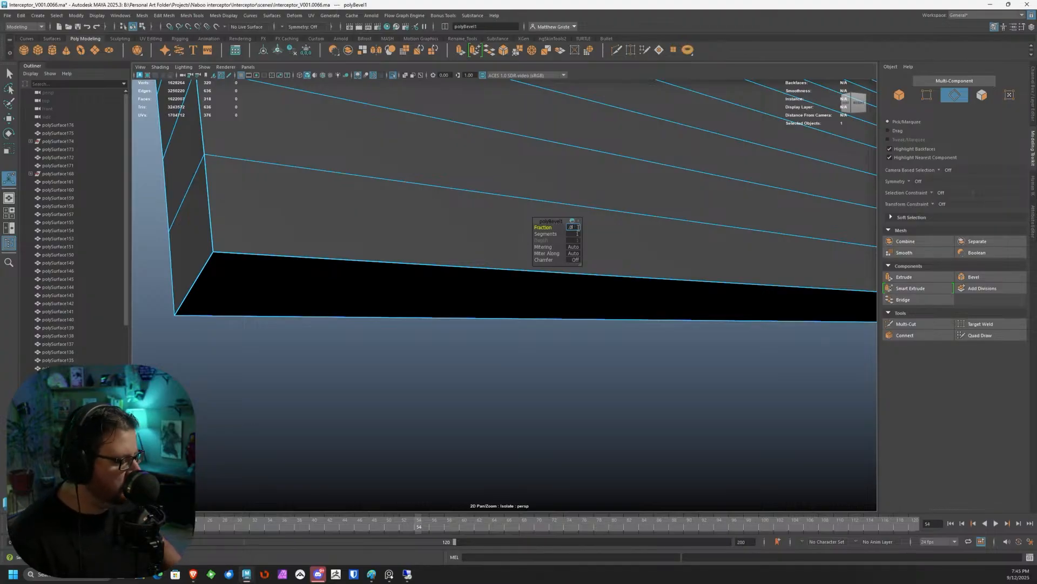
{"action": "type", "text": "5"}
{"action": "key", "text": "Return"}
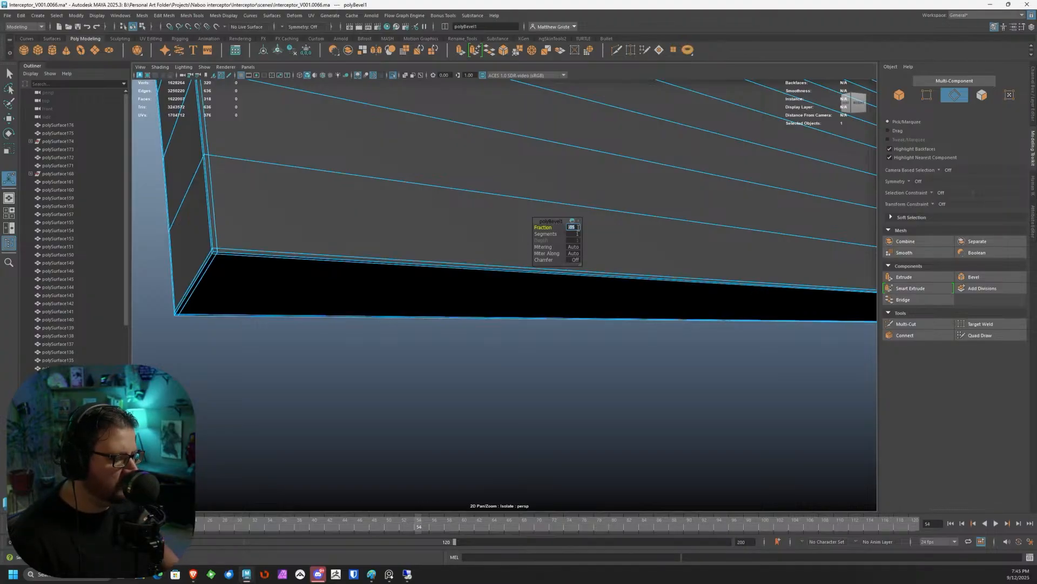
Compare the bevelled panel with and without smooth preview and examine its corners and edges.
{"action": "key", "text": "f"}
{"action": "left_click_drag", "start_coordinate": [568, 203], "coordinate": [461, 189], "text": "alt"}
{"action": "key", "text": "3"}
{"action": "right_click_drag", "start_coordinate": [540, 162], "coordinate": [676, 153]}
{"action": "left_click_drag", "start_coordinate": [675, 152], "coordinate": [537, 328], "text": "alt"}
{"action": "left_click", "coordinate": [400, 196]}
{"action": "key", "text": "1"}
{"action": "scroll", "coordinate": [454, 206], "scroll_direction": "down", "scroll_amount": 2}
{"action": "key", "text": "3"}
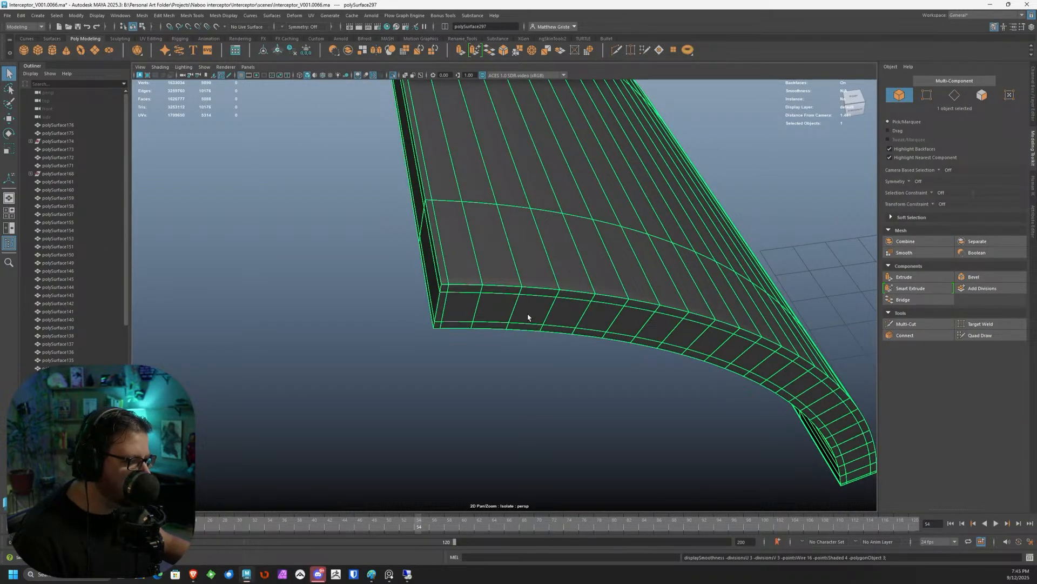
Turn off the smooth preview and insert two Multi-Cut edge loops, one close to each curved end of the panel.
{"action": "key", "text": "1"}
{"action": "left_click", "coordinate": [905, 325]}
{"action": "left_click_drag", "start_coordinate": [464, 270], "coordinate": [366, 342], "text": "alt"}
{"action": "left_click", "coordinate": [324, 225], "text": "ctrl"}
{"action": "left_click", "coordinate": [268, 378], "text": "ctrl"}
{"action": "left_click_drag", "start_coordinate": [269, 379], "coordinate": [369, 306], "text": "alt"}
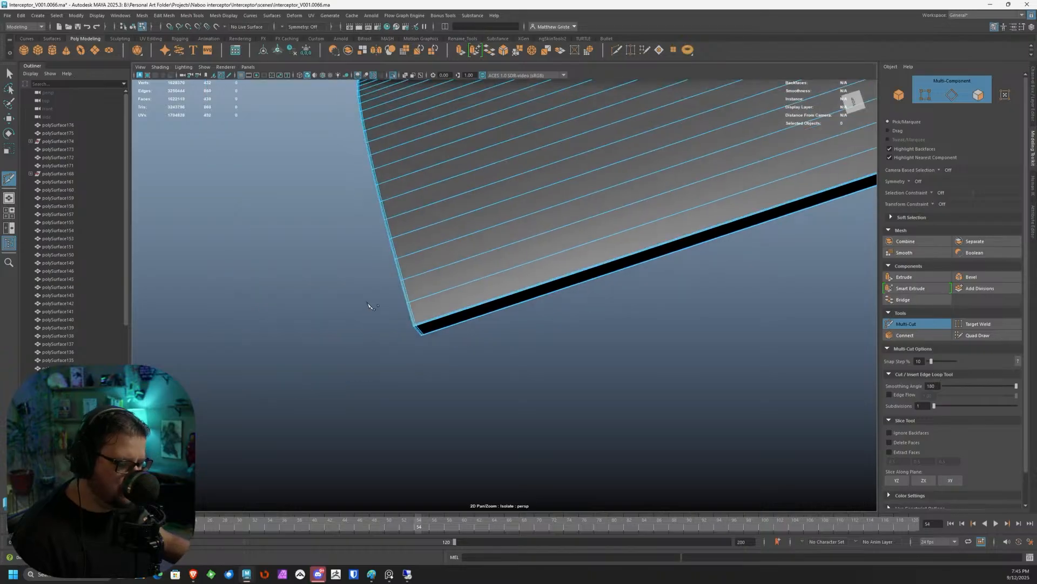
Turn on smooth preview for the panel, return to object selection and show the rest of the model again.
{"action": "key", "text": "q"}
{"action": "key", "text": "3"}
{"action": "right_click_drag", "start_coordinate": [410, 198], "coordinate": [433, 184]}
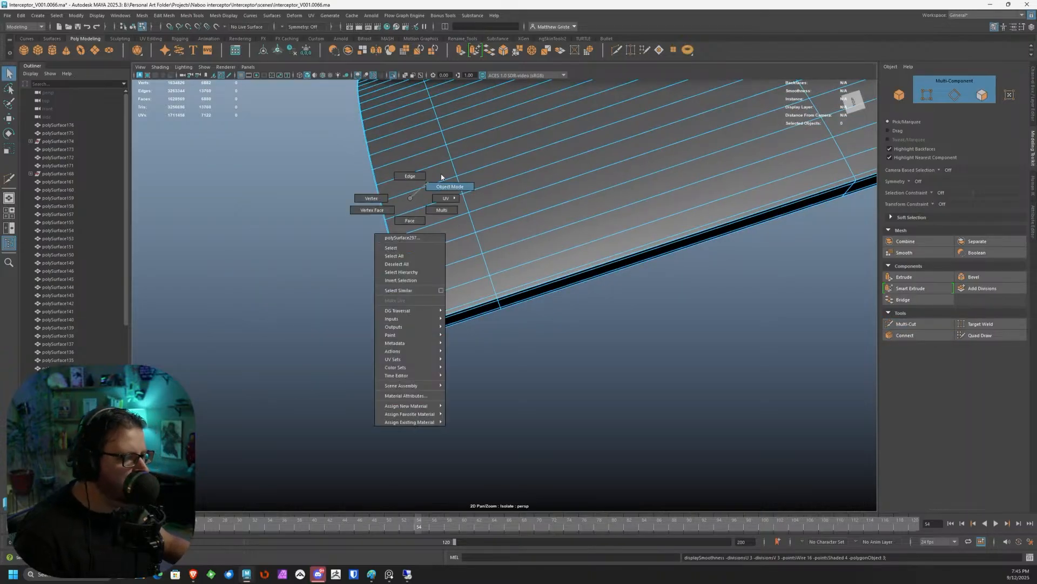
{"action": "left_click", "coordinate": [205, 67]}
{"action": "mouse_move", "coordinate": [237, 81]}
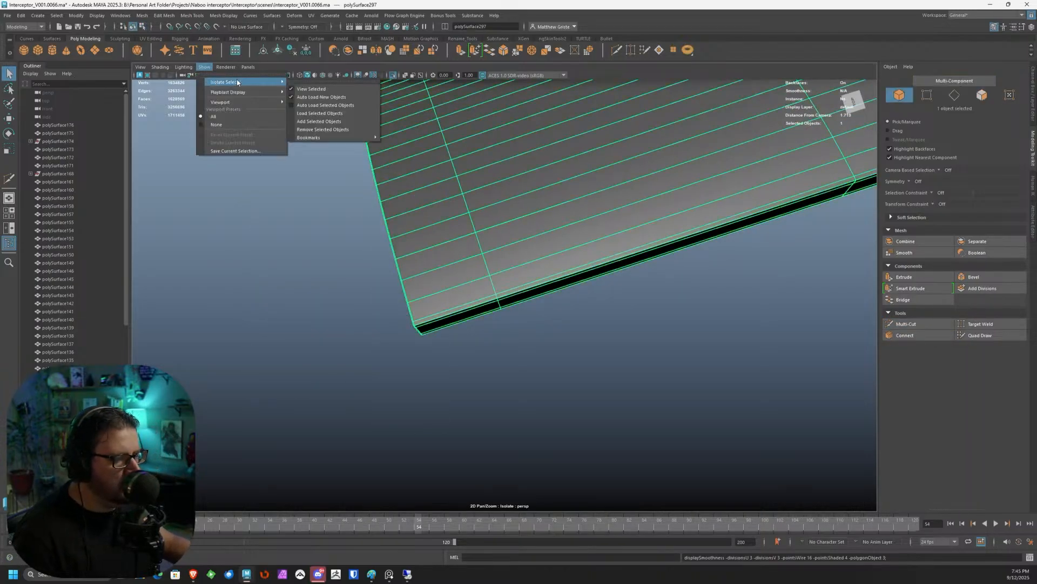
{"action": "left_click", "coordinate": [300, 87]}
Select the central cylinder, turn off its smooth preview and isolate it around the cut-out opening.
{"action": "scroll", "coordinate": [419, 139], "scroll_direction": "down", "scroll_amount": 8}
{"action": "left_click_drag", "start_coordinate": [509, 195], "coordinate": [622, 175], "text": "alt"}
{"action": "left_click", "coordinate": [657, 279]}
{"action": "left_click_drag", "start_coordinate": [656, 279], "coordinate": [531, 271], "text": "alt"}
{"action": "left_click", "coordinate": [523, 273]}
{"action": "left_click", "coordinate": [642, 367]}
{"action": "left_click_drag", "start_coordinate": [643, 367], "coordinate": [667, 324], "text": "alt"}
{"action": "left_click", "coordinate": [667, 324]}
{"action": "key", "text": "1"}
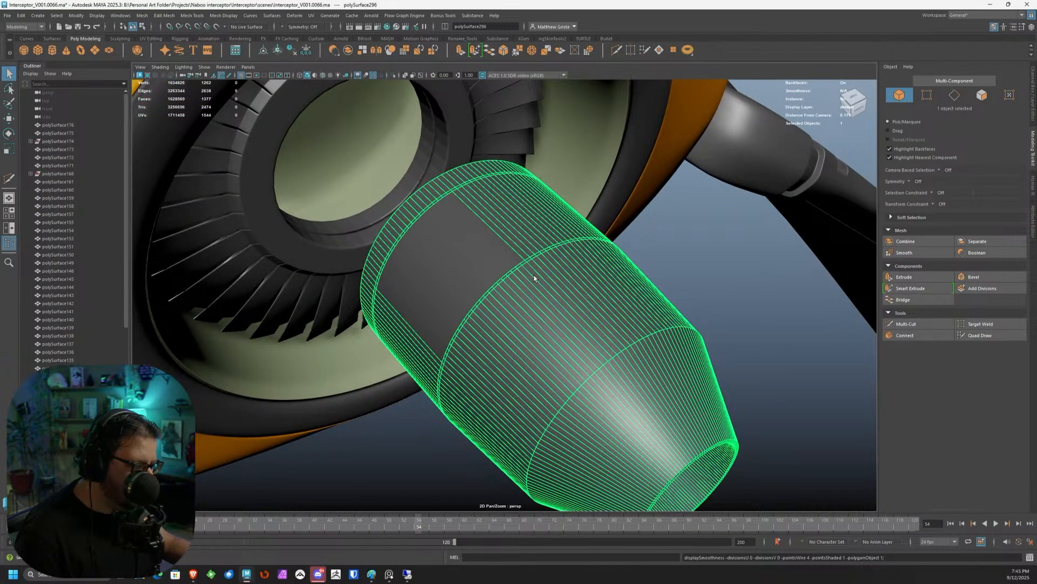
{"action": "key", "text": "ctrl+1"}
{"action": "scroll", "coordinate": [479, 259], "scroll_direction": "up", "scroll_amount": 3}
{"action": "left_click_drag", "start_coordinate": [479, 259], "coordinate": [500, 247], "text": "alt"}
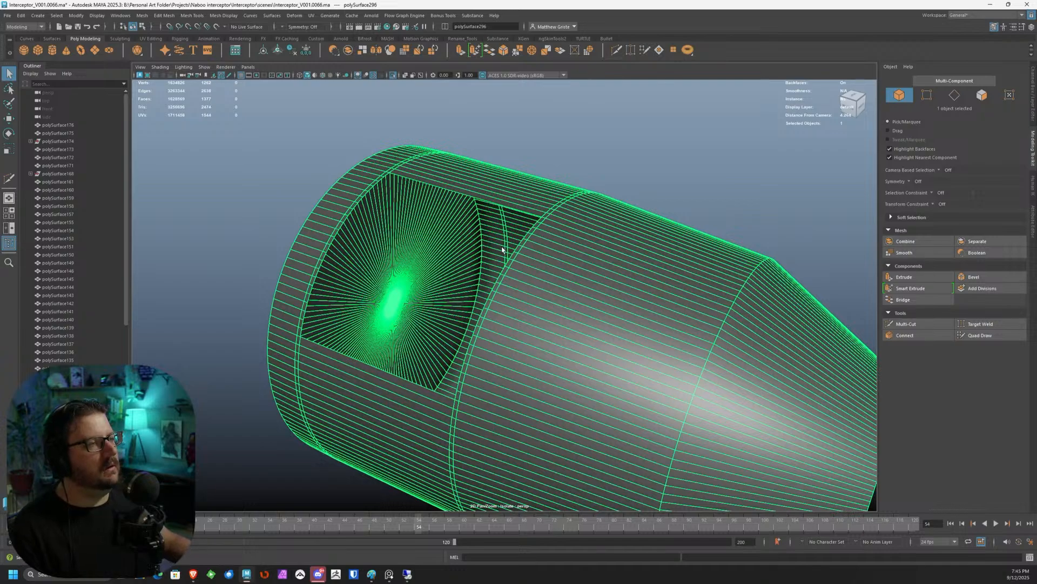
Select the border edges of the cylinder's opening and extrude them inward with a Local Translate Z of about -0.069.
{"action": "scroll", "coordinate": [503, 246], "scroll_direction": "up", "scroll_amount": 2}
{"action": "left_click_drag", "start_coordinate": [503, 247], "coordinate": [393, 128], "text": "alt"}
{"action": "right_click_drag", "start_coordinate": [394, 128], "coordinate": [388, 112]}
{"action": "double_click", "coordinate": [388, 112]}
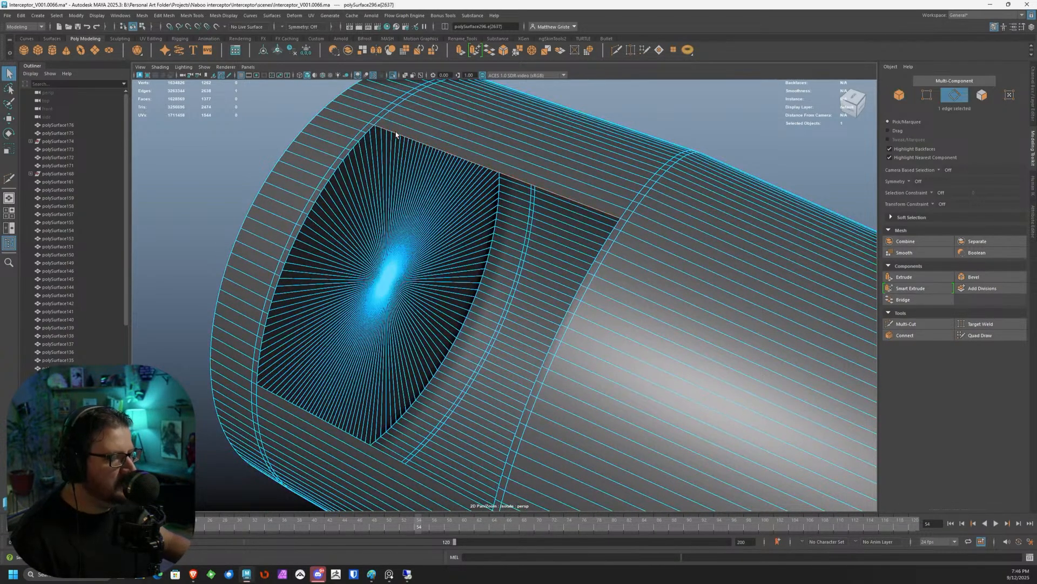
{"action": "left_click_drag", "start_coordinate": [388, 112], "coordinate": [477, 135], "text": "alt"}
{"action": "left_click", "coordinate": [460, 50]}
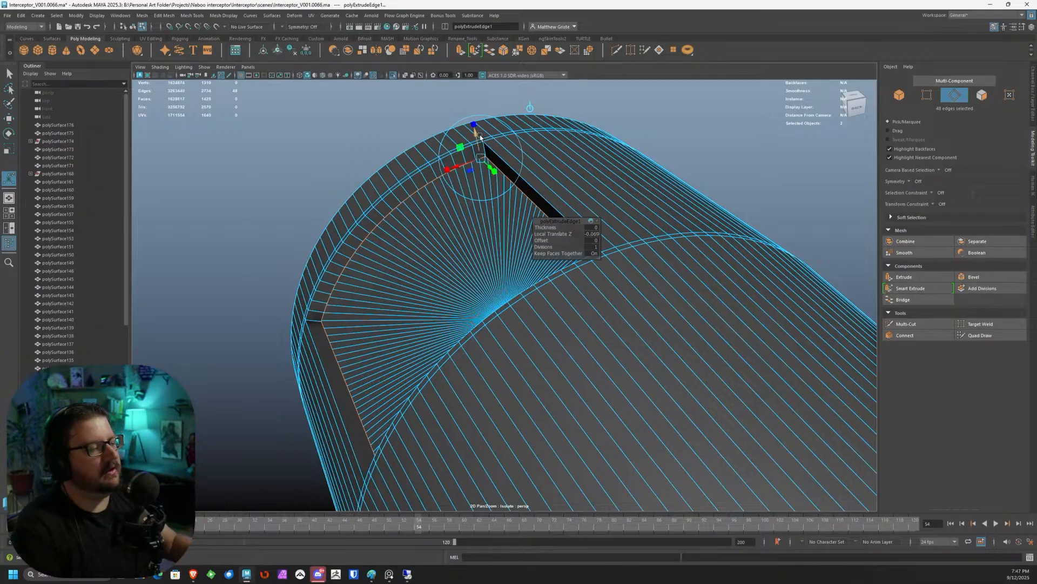
Bridge the extruded inner edges across the opening to close the floor of the recess.
{"action": "left_click_drag", "start_coordinate": [386, 337], "coordinate": [457, 332], "text": "alt"}
{"action": "left_click_drag", "start_coordinate": [537, 213], "coordinate": [491, 231], "text": "alt"}
{"action": "scroll", "coordinate": [463, 205], "scroll_direction": "up", "scroll_amount": 6}
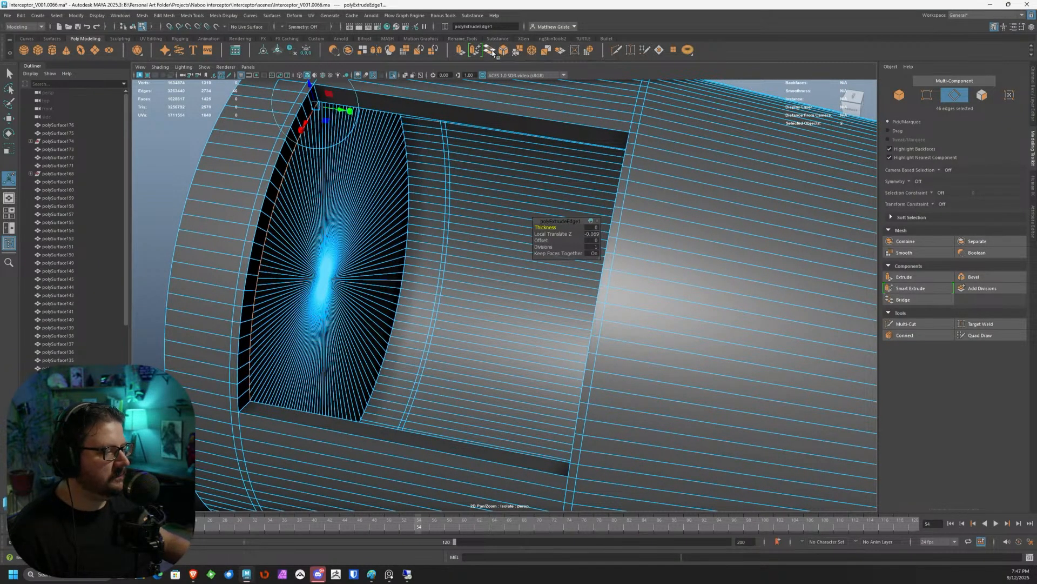
{"action": "left_click", "coordinate": [490, 50]}
{"action": "left_click_drag", "start_coordinate": [502, 170], "coordinate": [389, 167], "text": "alt"}
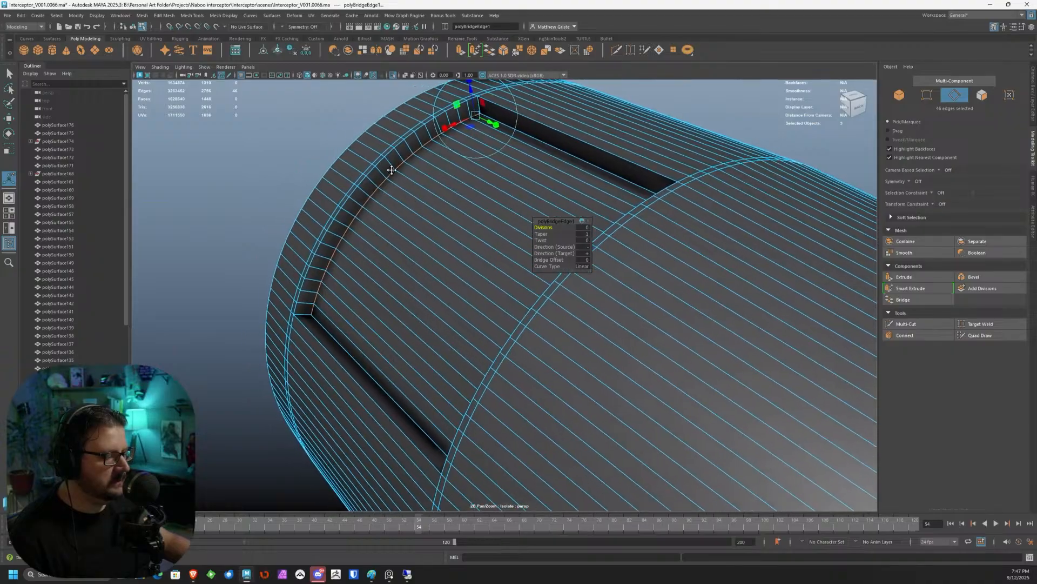
{"action": "scroll", "coordinate": [394, 180], "scroll_direction": "up", "scroll_amount": 3}
{"action": "left_click_drag", "start_coordinate": [339, 281], "coordinate": [400, 222], "text": "alt"}
Select the recess's rim edges, floor border edges and the short vertical edges at its corners.
{"action": "key", "text": "q"}
{"action": "right_click_drag", "start_coordinate": [348, 233], "coordinate": [338, 268]}
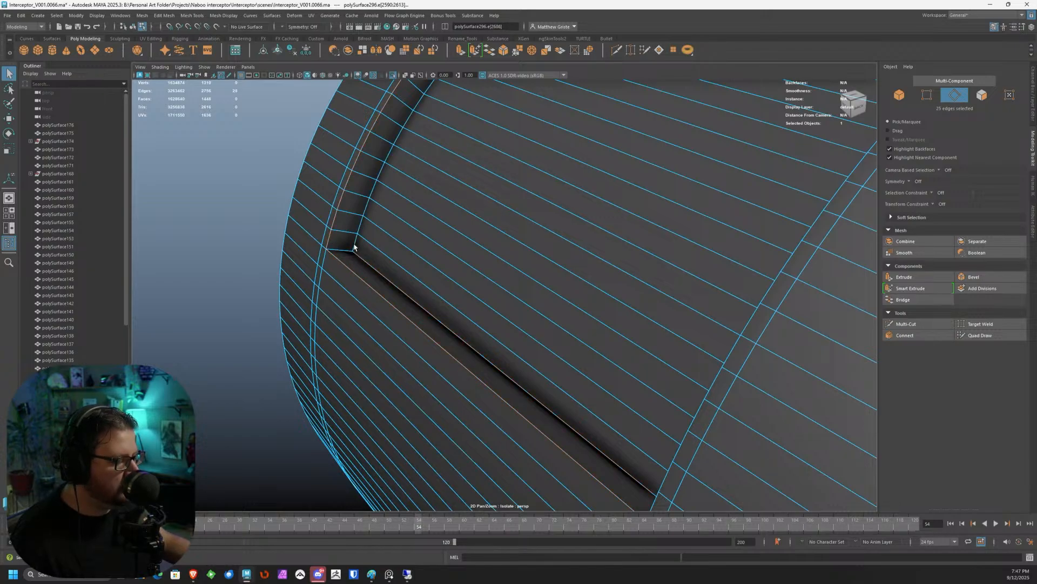
{"action": "left_click_drag", "start_coordinate": [352, 263], "coordinate": [786, 319], "text": "alt"}
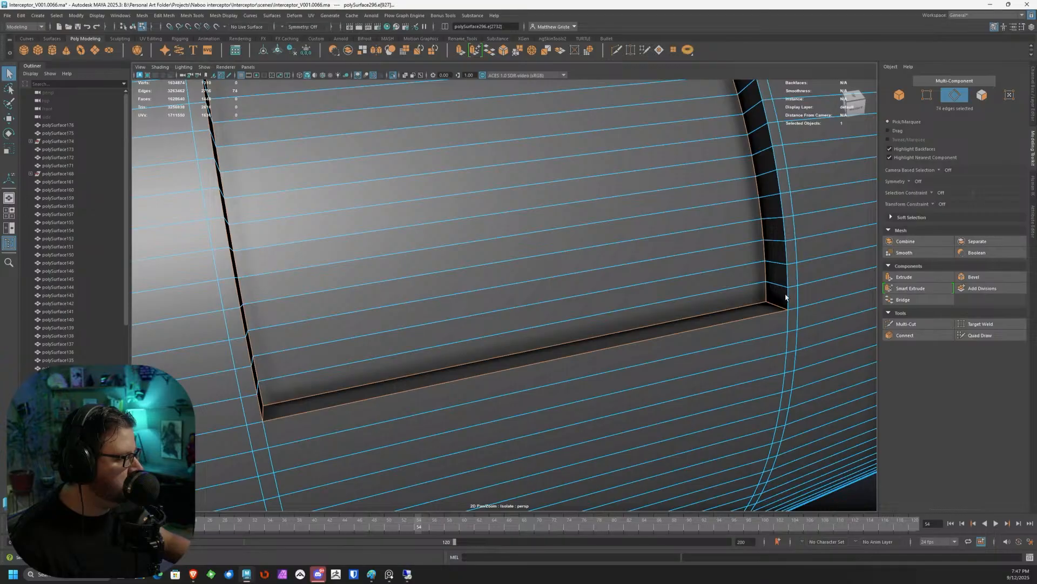
{"action": "double_click", "coordinate": [787, 297], "text": "shift"}
{"action": "left_click_drag", "start_coordinate": [787, 298], "coordinate": [732, 310], "text": "alt"}
{"action": "middle_click_drag", "start_coordinate": [731, 310], "coordinate": [679, 343], "text": "alt"}
{"action": "right_click_drag", "start_coordinate": [678, 343], "coordinate": [609, 225], "text": "alt"}
{"action": "left_click", "coordinate": [642, 197], "text": "shift"}
{"action": "left_click_drag", "start_coordinate": [609, 224], "coordinate": [342, 222], "text": "alt"}
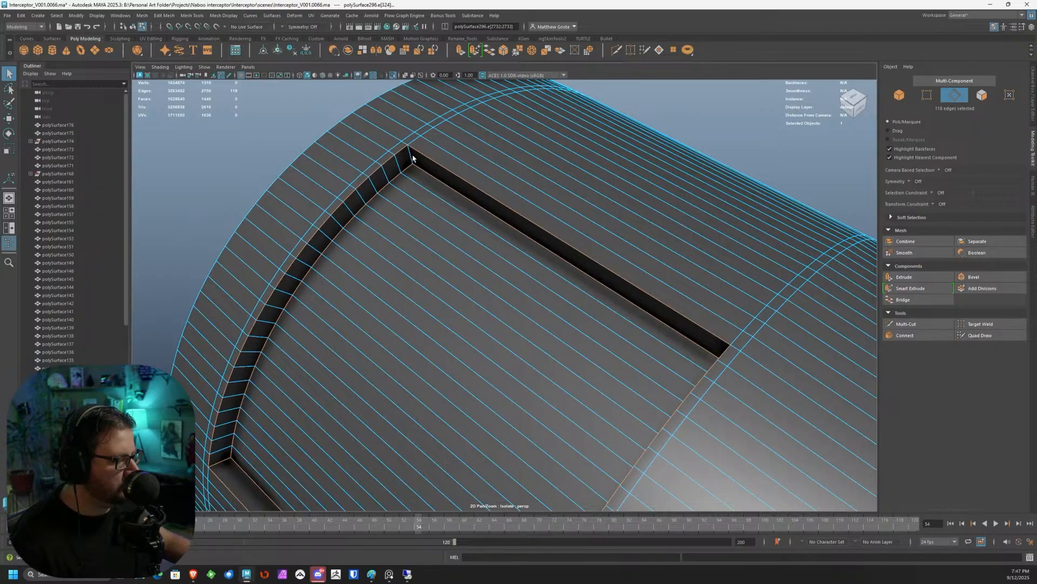
{"action": "left_click_drag", "start_coordinate": [601, 276], "coordinate": [455, 76], "text": "alt"}
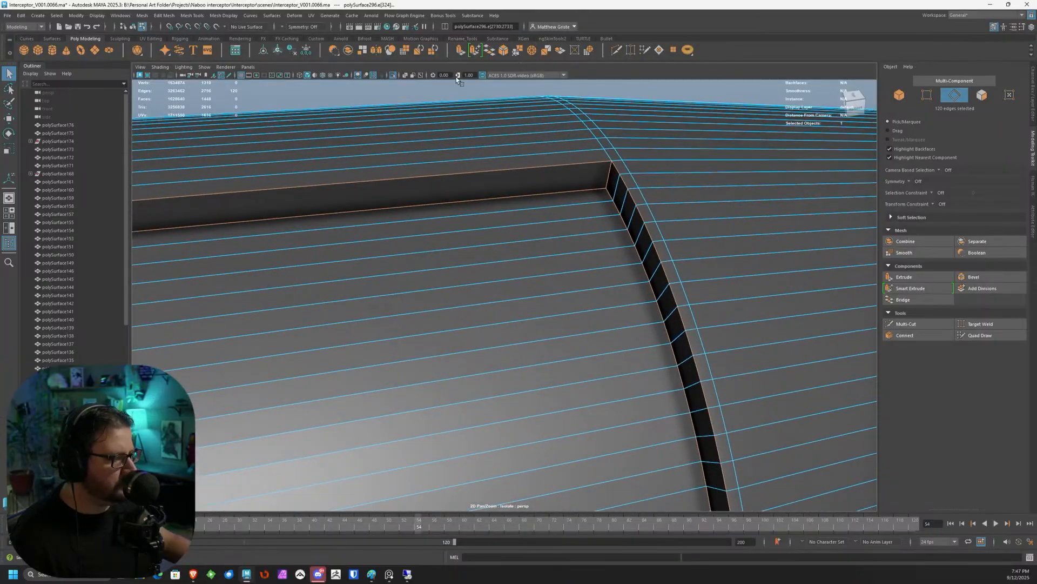
Bevel the recess edges with fraction 0.2, uniform mitering and chamfer off, and check the result in smooth preview.
{"action": "left_click", "coordinate": [504, 50]}
{"action": "left_click_drag", "start_coordinate": [672, 162], "coordinate": [578, 245], "text": "alt"}
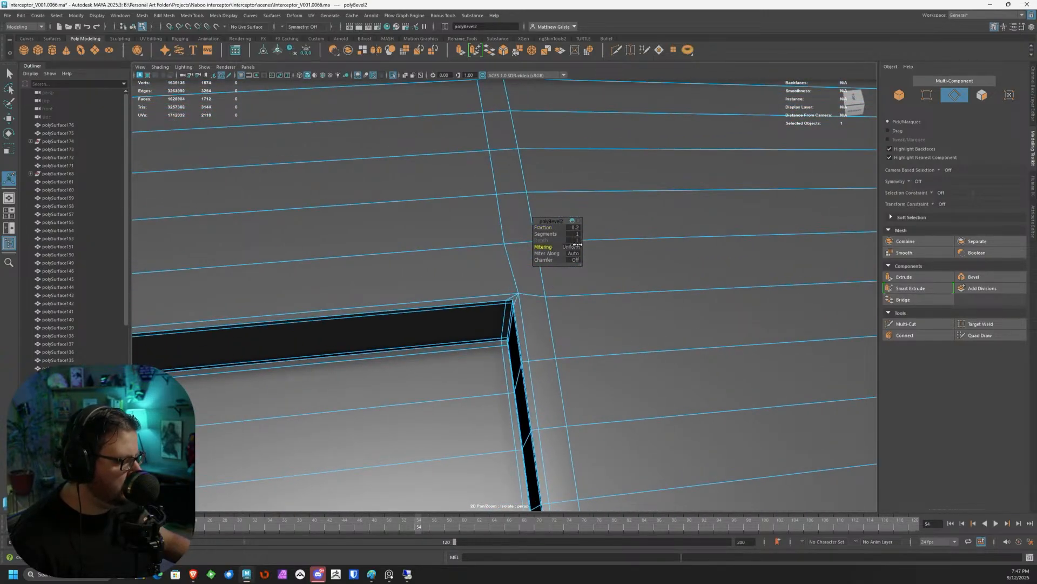
{"action": "scroll", "coordinate": [519, 295], "scroll_direction": "down", "scroll_amount": 5}
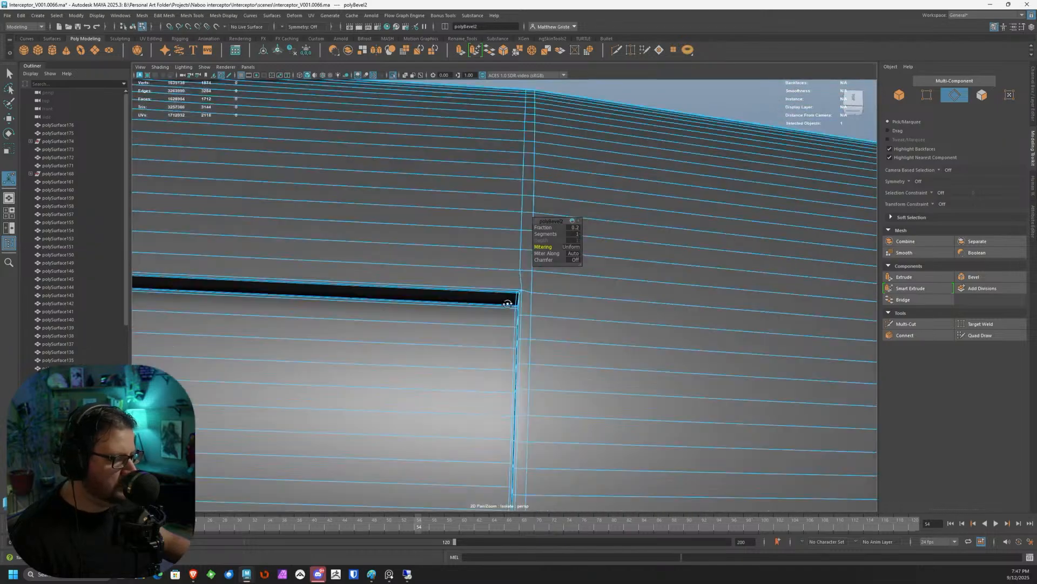
{"action": "key", "text": "q"}
{"action": "key", "text": "3"}
{"action": "left_click_drag", "start_coordinate": [501, 301], "coordinate": [433, 285], "text": "alt"}
{"action": "key", "text": "1"}
Insert two Multi-Cut edge loops around the cylinder, one just inside each curved end of the recess.
{"action": "left_click_drag", "start_coordinate": [570, 335], "coordinate": [643, 343], "text": "alt"}
{"action": "right_click_drag", "start_coordinate": [643, 343], "coordinate": [807, 330], "text": "alt"}
{"action": "left_click", "coordinate": [890, 323]}
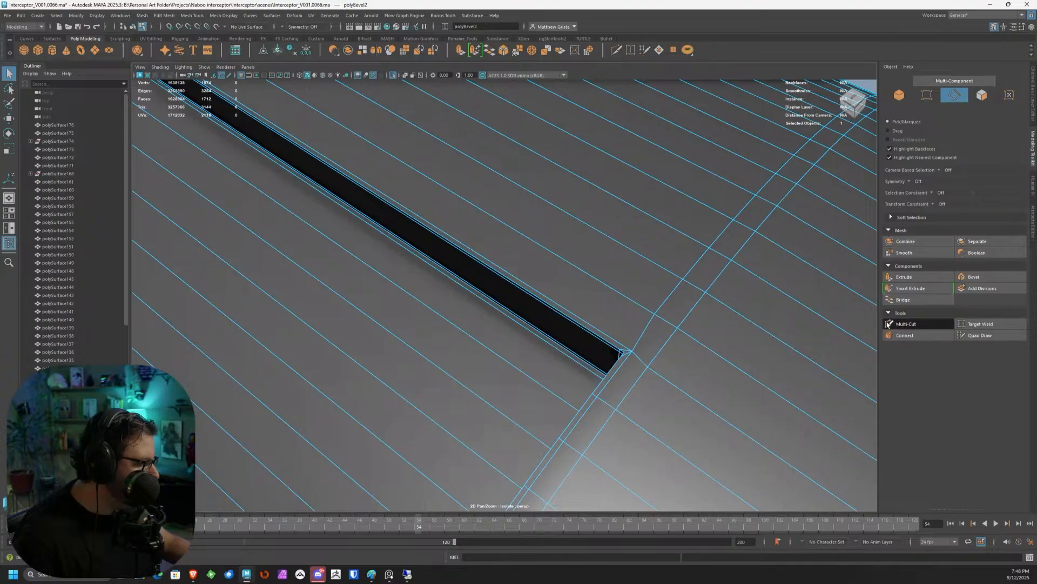
{"action": "left_click", "coordinate": [610, 347], "text": "ctrl"}
{"action": "right_click_drag", "start_coordinate": [610, 346], "coordinate": [436, 294], "text": "alt"}
{"action": "left_click_drag", "start_coordinate": [436, 294], "coordinate": [585, 285], "text": "alt"}
{"action": "right_click_drag", "start_coordinate": [586, 285], "coordinate": [643, 281], "text": "alt"}
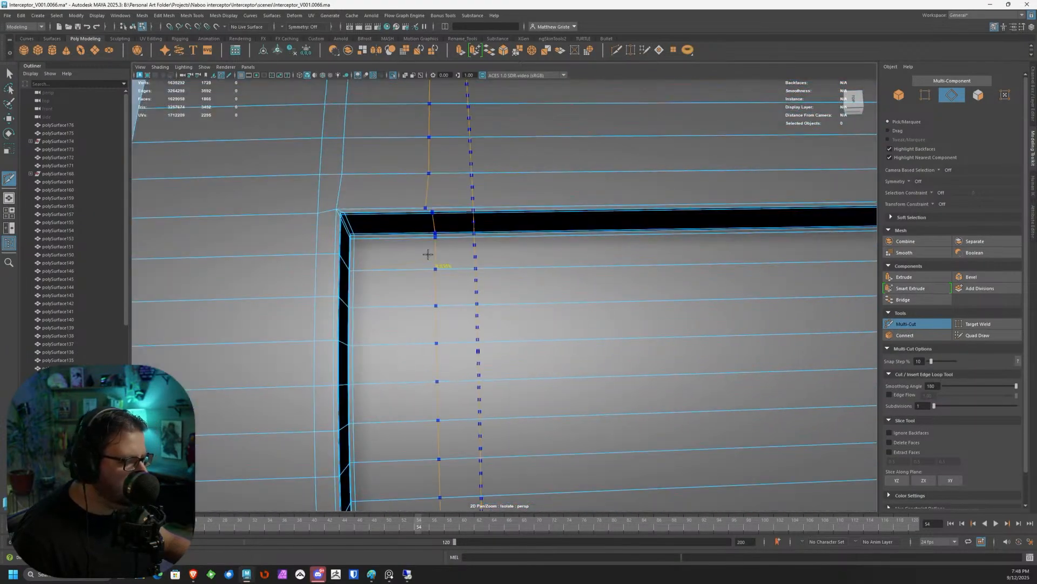
{"action": "left_click", "coordinate": [357, 254], "text": "ctrl"}
{"action": "left_click_drag", "start_coordinate": [356, 254], "coordinate": [435, 243], "text": "alt"}
{"action": "key", "text": "q"}
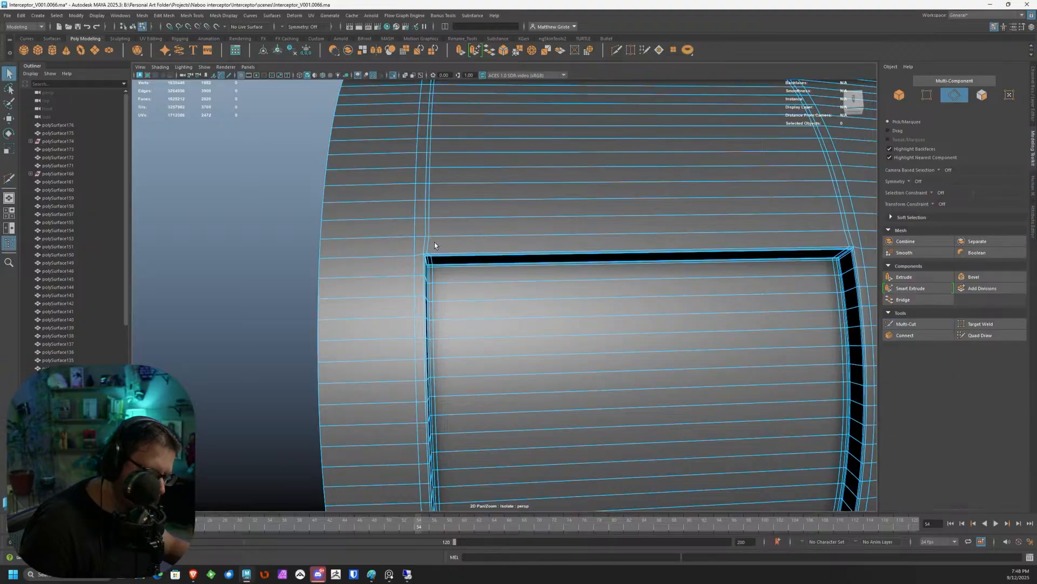
Turn on smooth preview for the cylinder, show the whole model again and return to object selection.
{"action": "key", "text": "3"}
{"action": "left_click_drag", "start_coordinate": [695, 244], "coordinate": [530, 292], "text": "alt"}
{"action": "scroll", "coordinate": [568, 277], "scroll_direction": "up", "scroll_amount": 5}
{"action": "scroll", "coordinate": [569, 276], "scroll_direction": "down", "scroll_amount": 10}
{"action": "left_click", "coordinate": [204, 66]}
{"action": "mouse_move", "coordinate": [243, 84]}
{"action": "left_click", "coordinate": [324, 84]}
{"action": "right_click_drag", "start_coordinate": [468, 250], "coordinate": [543, 232]}
{"action": "left_click_drag", "start_coordinate": [619, 208], "coordinate": [546, 225], "text": "alt"}
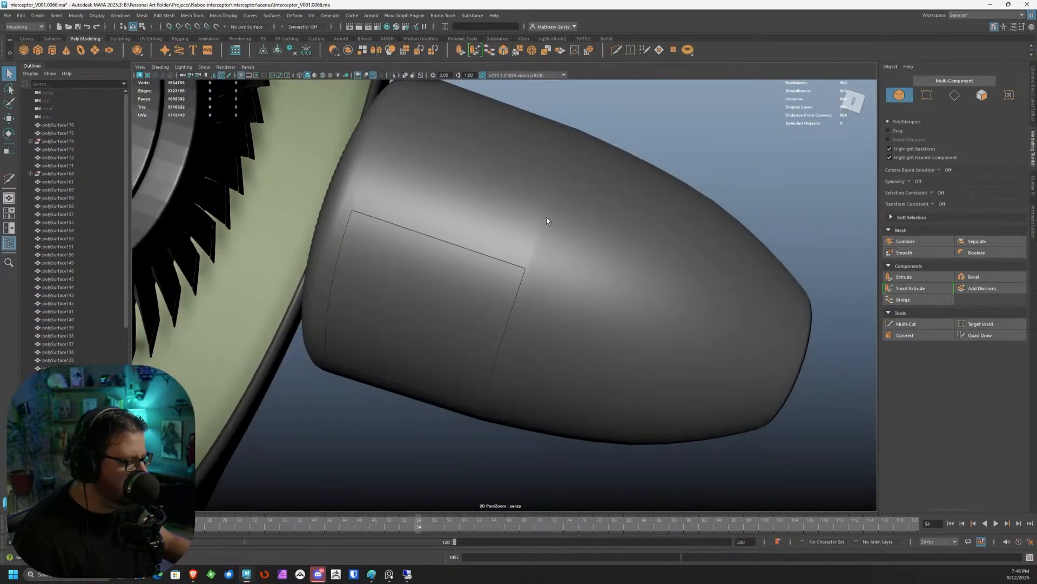
Select the complete edge loop on the cylinder just beyond the recess on the tapered side, ready for moving.
{"action": "left_click", "coordinate": [527, 262]}
{"action": "scroll", "coordinate": [456, 244], "scroll_direction": "up", "scroll_amount": 3}
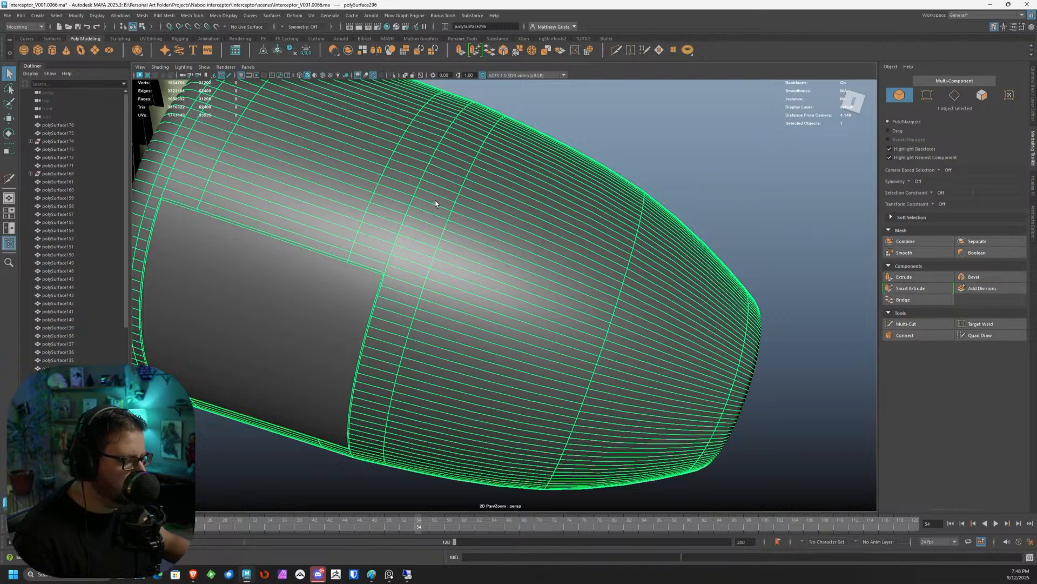
{"action": "right_click_drag", "start_coordinate": [443, 213], "coordinate": [446, 194]}
{"action": "double_click", "coordinate": [454, 208]}
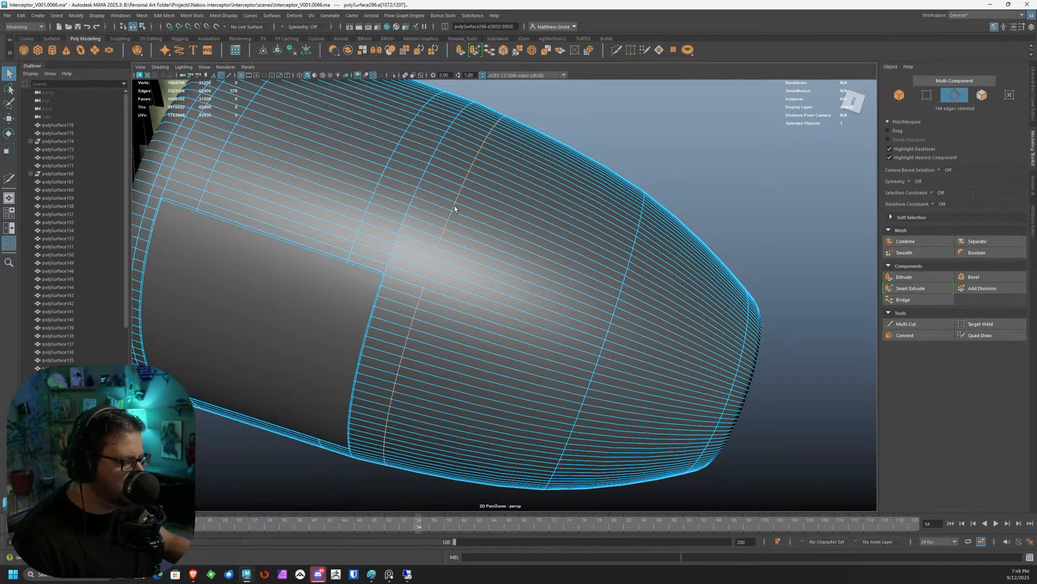
{"action": "key", "text": "w"}
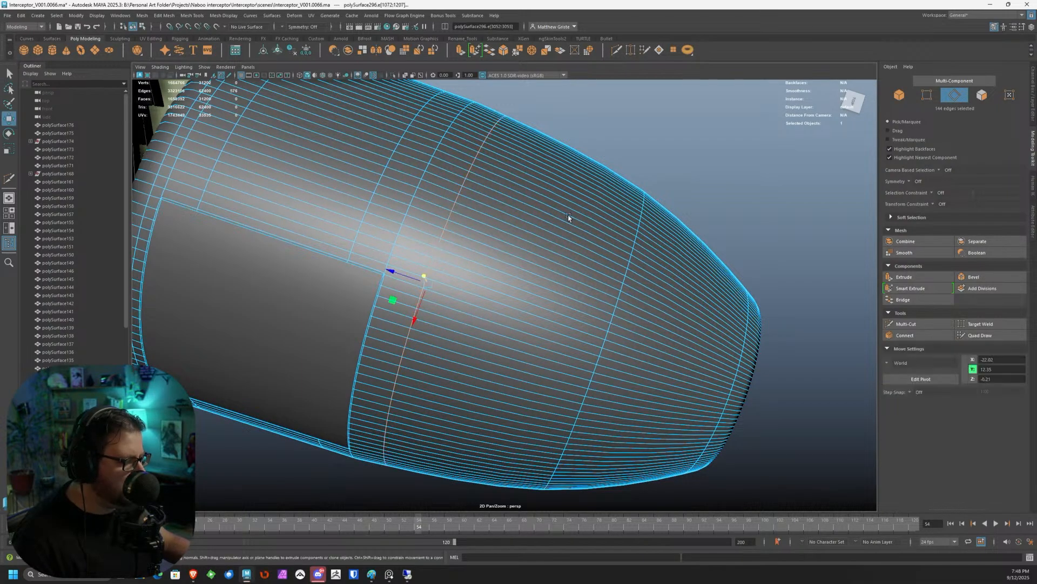
{"action": "left_click", "coordinate": [934, 204]}
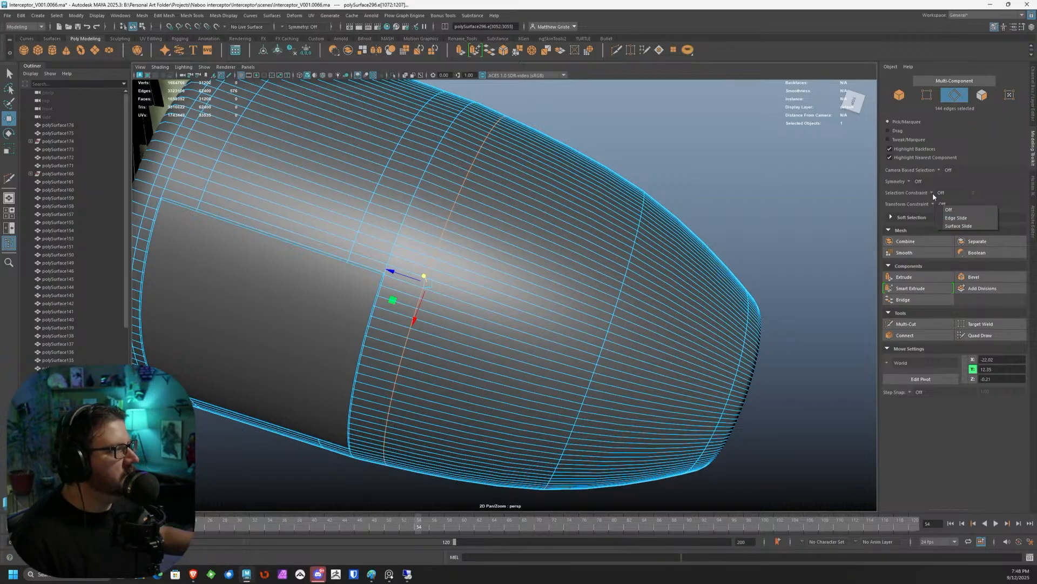
{"action": "left_click", "coordinate": [708, 201]}
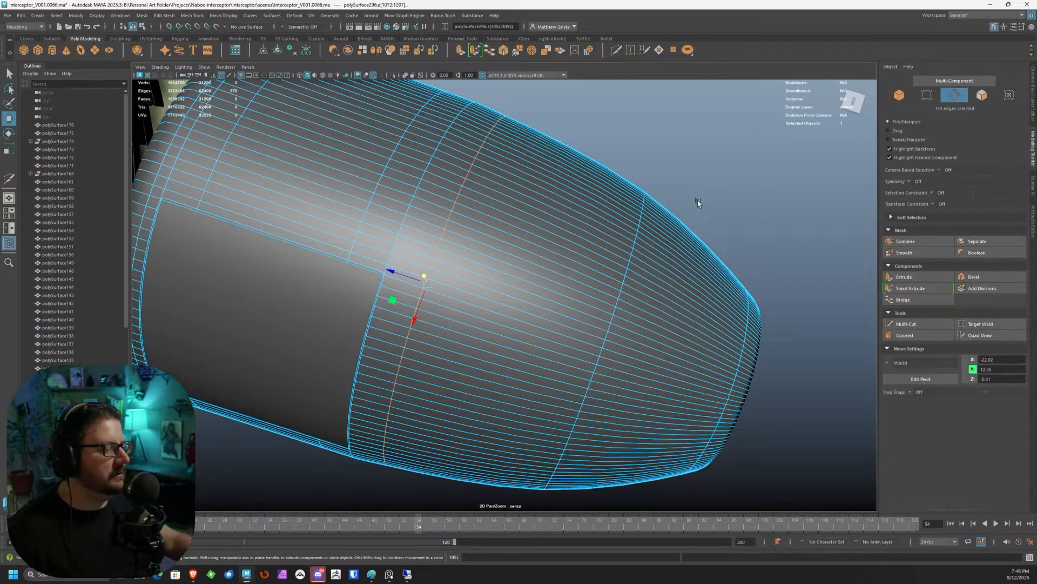
Slide the selected edge loop further towards the tapered tip with the transform constraint set to Edge.
{"action": "left_click_drag", "start_coordinate": [385, 268], "coordinate": [414, 275]}
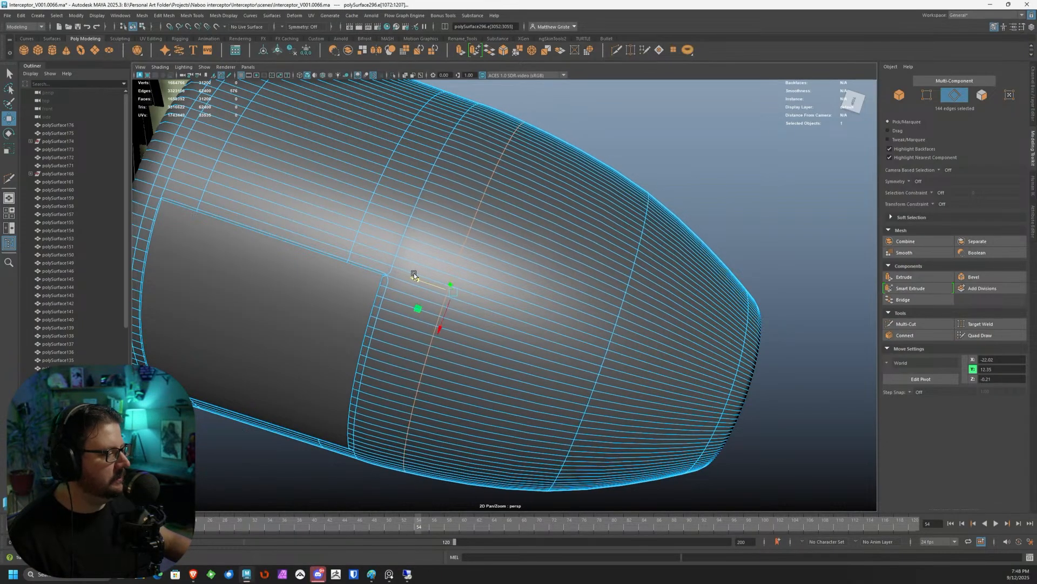
{"action": "key", "text": "ctrl+z"}
{"action": "middle_click_drag", "start_coordinate": [668, 160], "coordinate": [625, 138], "text": "alt"}
{"action": "left_click_drag", "start_coordinate": [625, 138], "coordinate": [651, 140], "text": "alt"}
{"action": "left_click_drag", "start_coordinate": [650, 294], "coordinate": [748, 255], "text": "alt"}
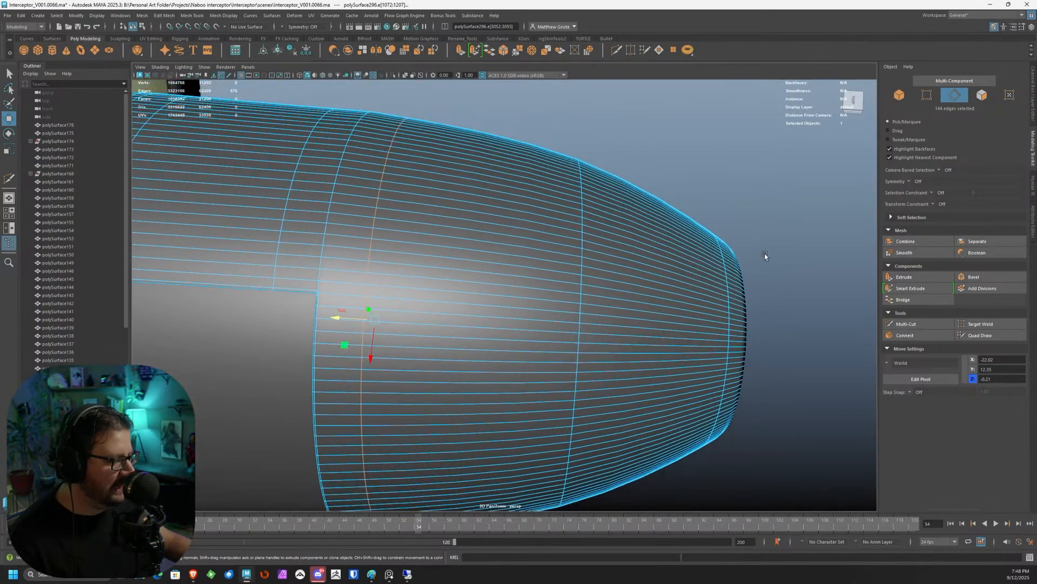
{"action": "left_click", "coordinate": [935, 203]}
{"action": "left_click", "coordinate": [956, 213]}
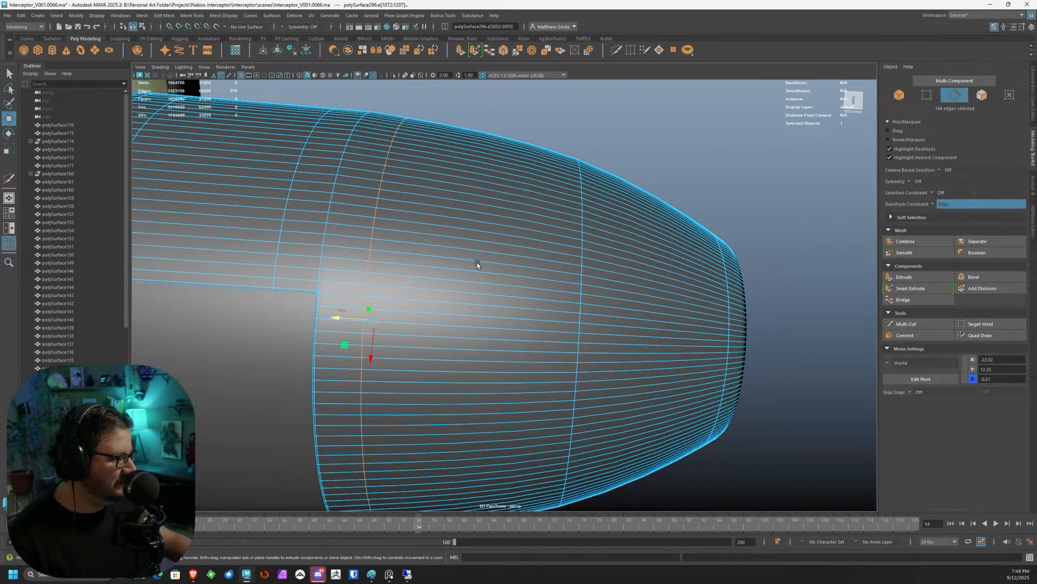
{"action": "left_click_drag", "start_coordinate": [330, 319], "coordinate": [426, 349]}
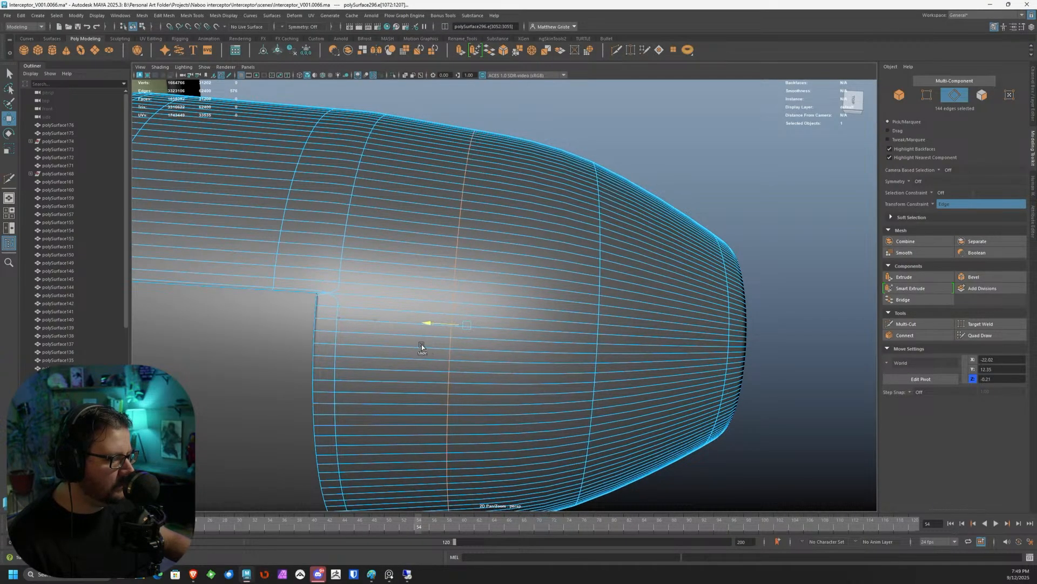
Insert a Multi-Cut edge loop between the recess and the moved loop, and select the whole new loop.
{"action": "left_click", "coordinate": [906, 323]}
{"action": "left_click", "coordinate": [365, 214], "text": "ctrl"}
{"action": "left_click_drag", "start_coordinate": [406, 282], "coordinate": [394, 260], "text": "alt"}
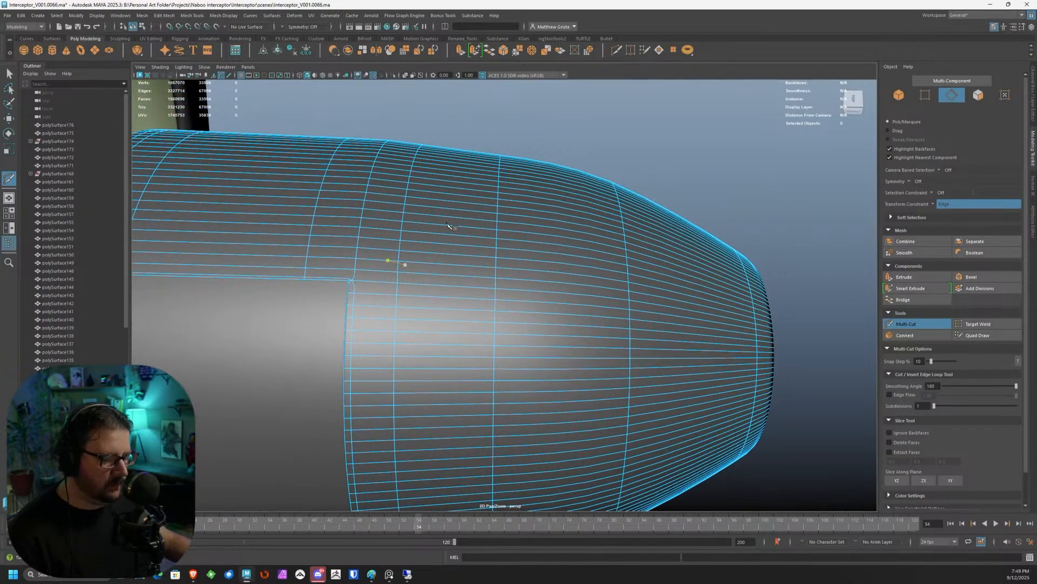
{"action": "key", "text": "q"}
{"action": "right_click", "coordinate": [396, 207]}
{"action": "left_click", "coordinate": [405, 203]}
{"action": "left_click", "coordinate": [404, 205]}
{"action": "double_click", "coordinate": [403, 197]}
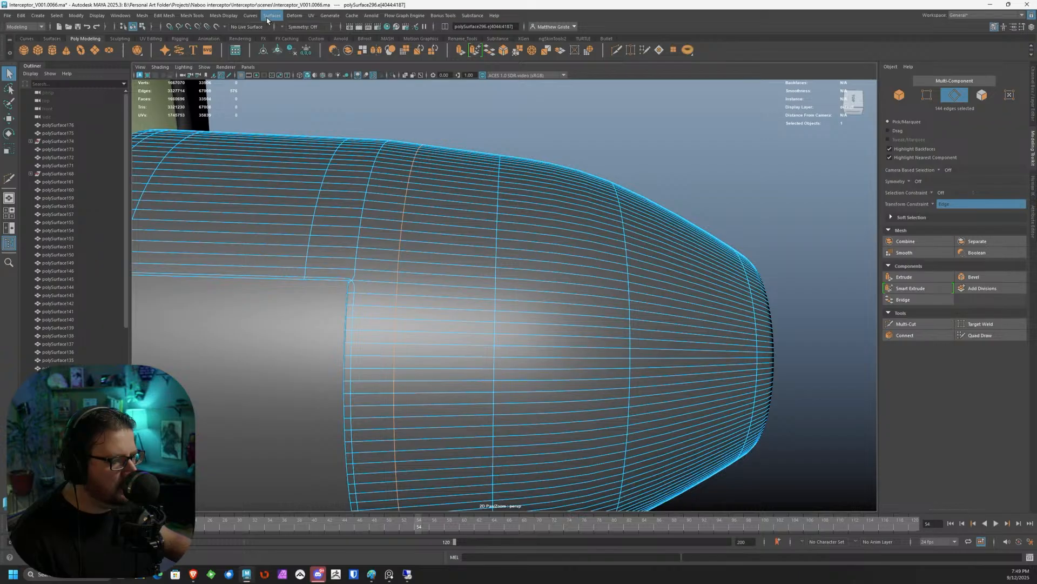
{"action": "left_click", "coordinate": [193, 15]}
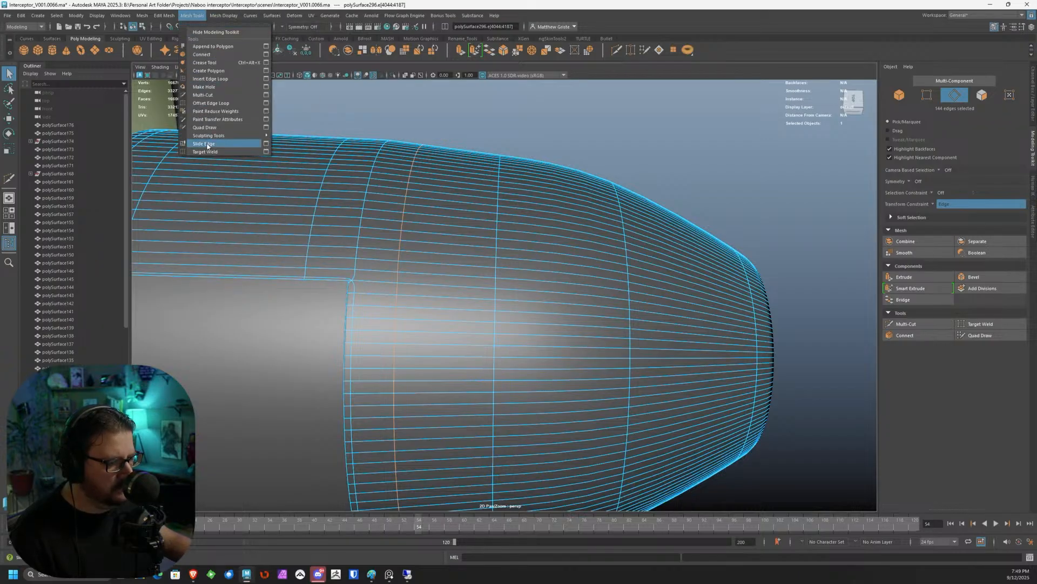
{"action": "mouse_move", "coordinate": [164, 15]}
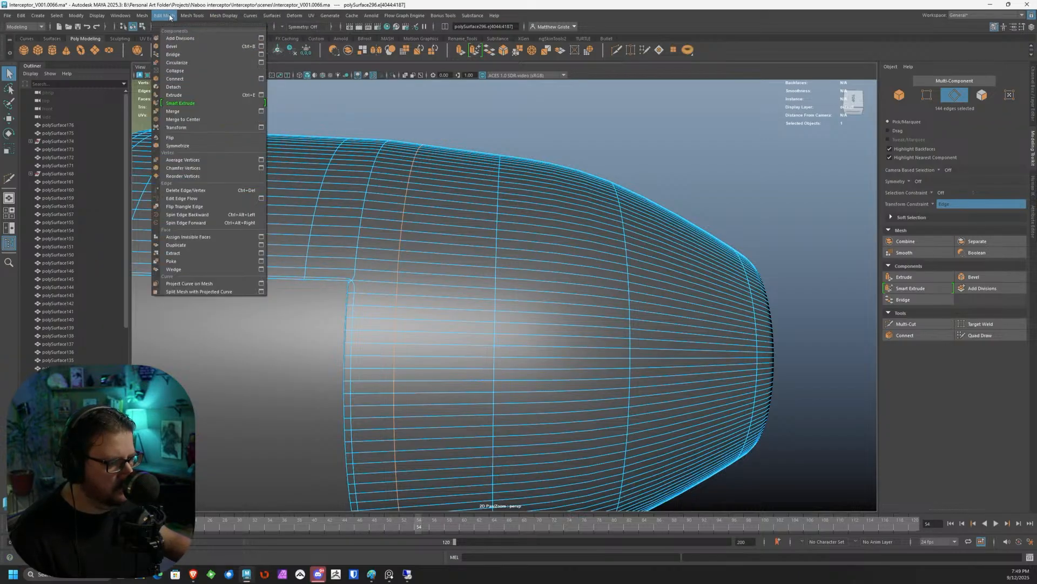
{"action": "left_click", "coordinate": [185, 190]}
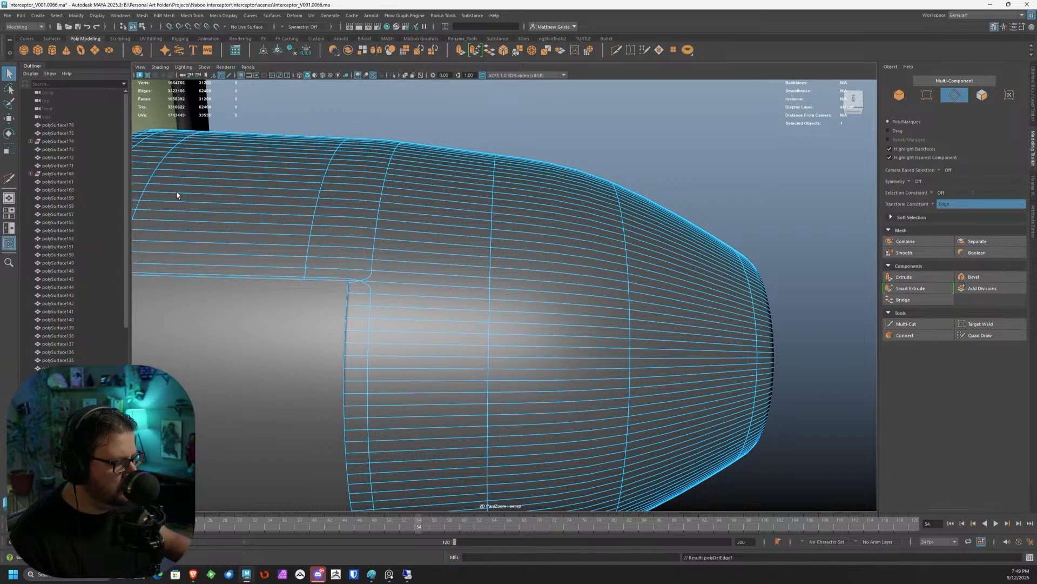
{"action": "key", "text": "ctrl+z"}
Apply Edit Edge Flow to the new edge loop and turn off the cylinder's smooth preview.
{"action": "left_click", "coordinate": [180, 16]}
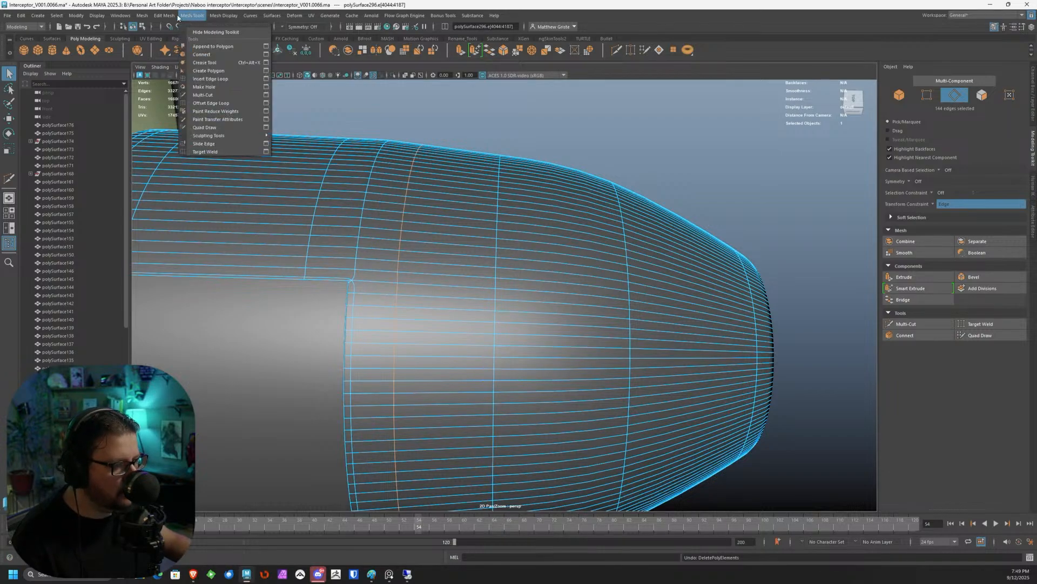
{"action": "mouse_move", "coordinate": [168, 15]}
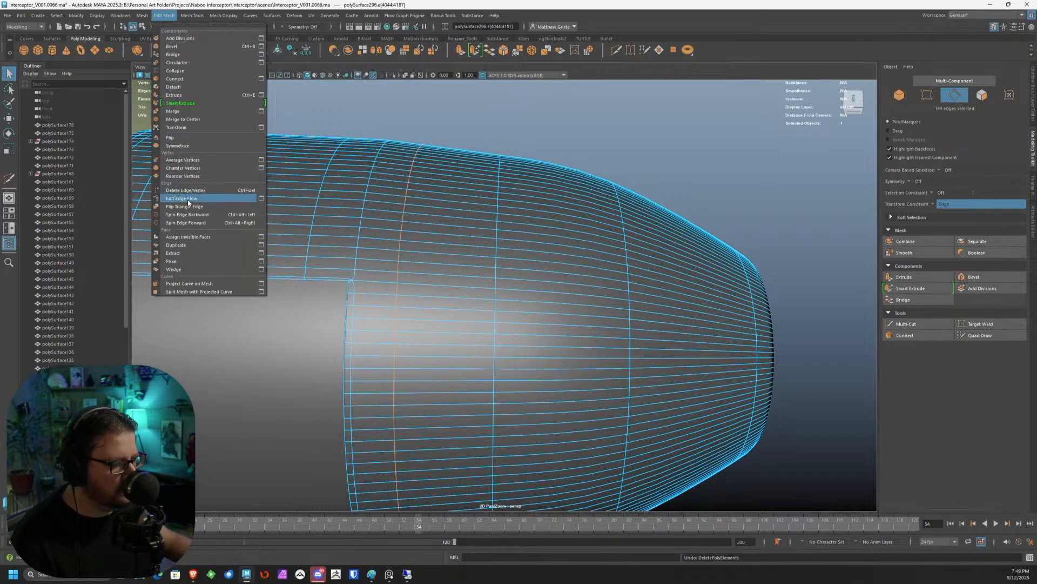
{"action": "left_click", "coordinate": [184, 199]}
{"action": "scroll", "coordinate": [388, 209], "scroll_direction": "down", "scroll_amount": 3}
{"action": "left_click_drag", "start_coordinate": [401, 197], "coordinate": [430, 263], "text": "alt"}
{"action": "key", "text": "1"}
{"action": "key", "text": "r"}
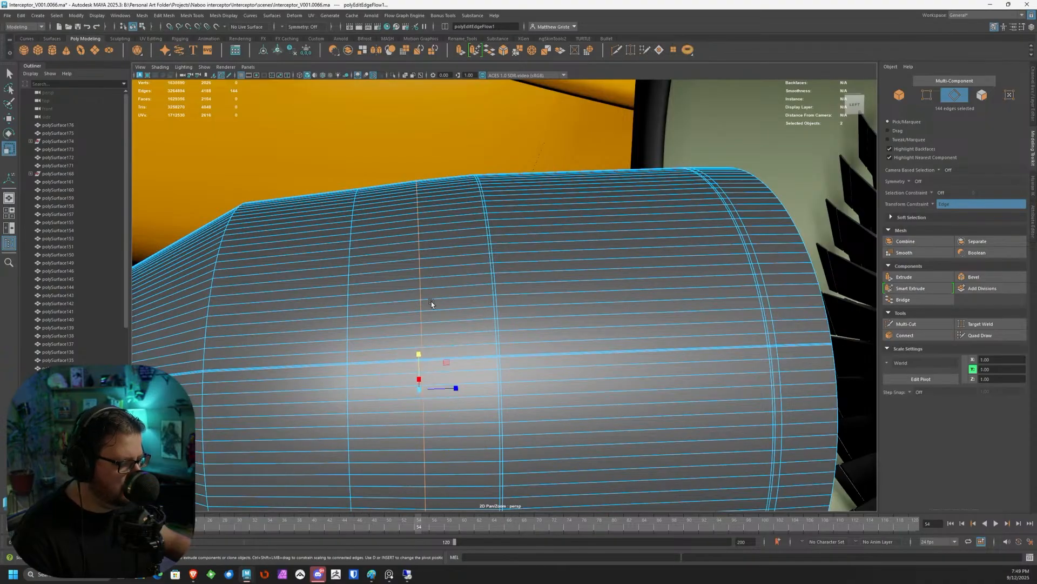
Delete one of the tightly spaced lengthwise edge lines running along the cylinder to its tapered tip.
{"action": "left_click_drag", "start_coordinate": [431, 306], "coordinate": [529, 209], "text": "alt"}
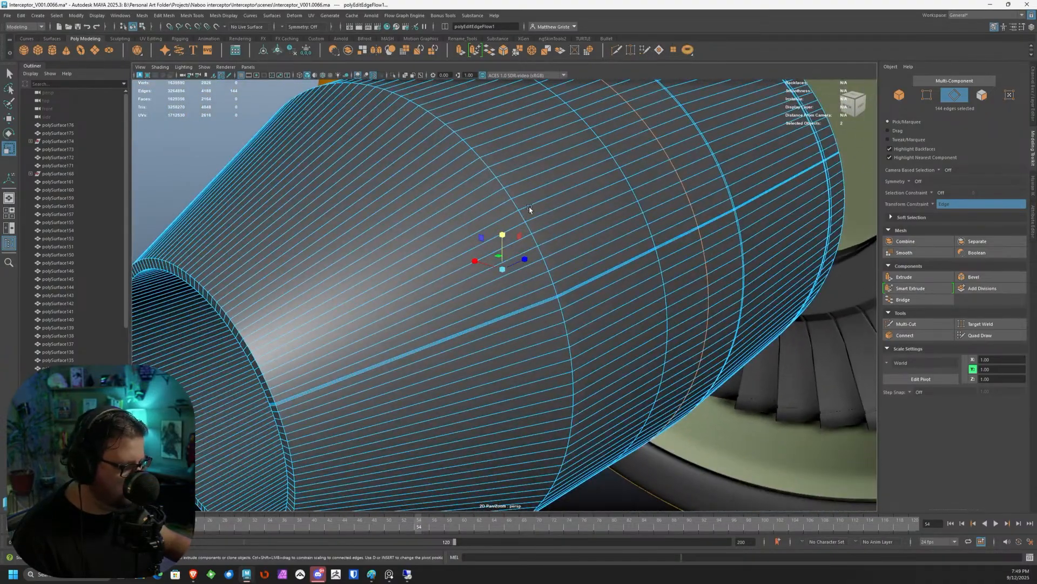
{"action": "scroll", "coordinate": [399, 303], "scroll_direction": "up", "scroll_amount": 10}
{"action": "right_click", "coordinate": [338, 293]}
{"action": "double_click", "coordinate": [335, 270]}
{"action": "key", "text": "f"}
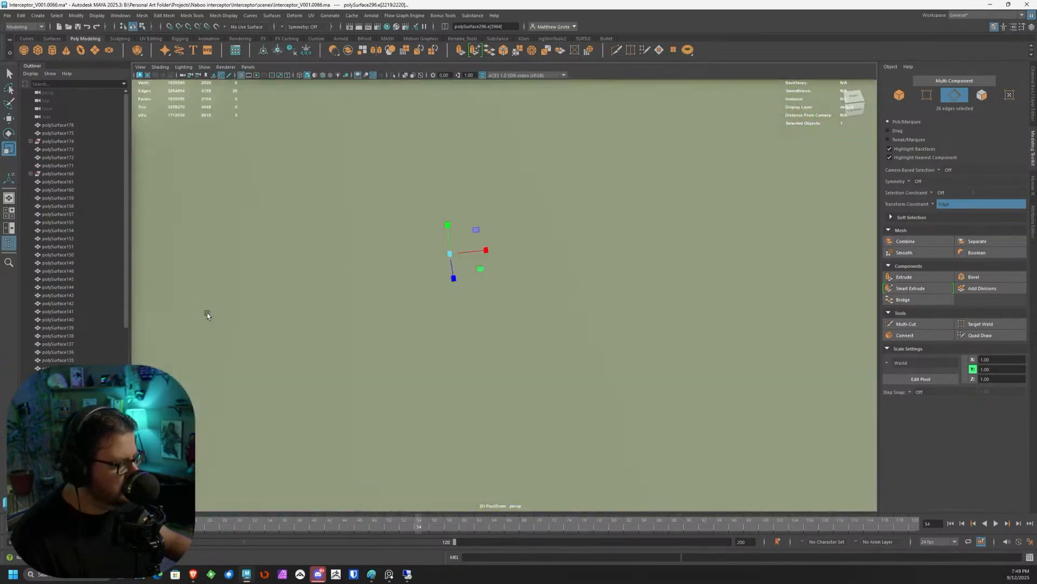
{"action": "key", "text": "f"}
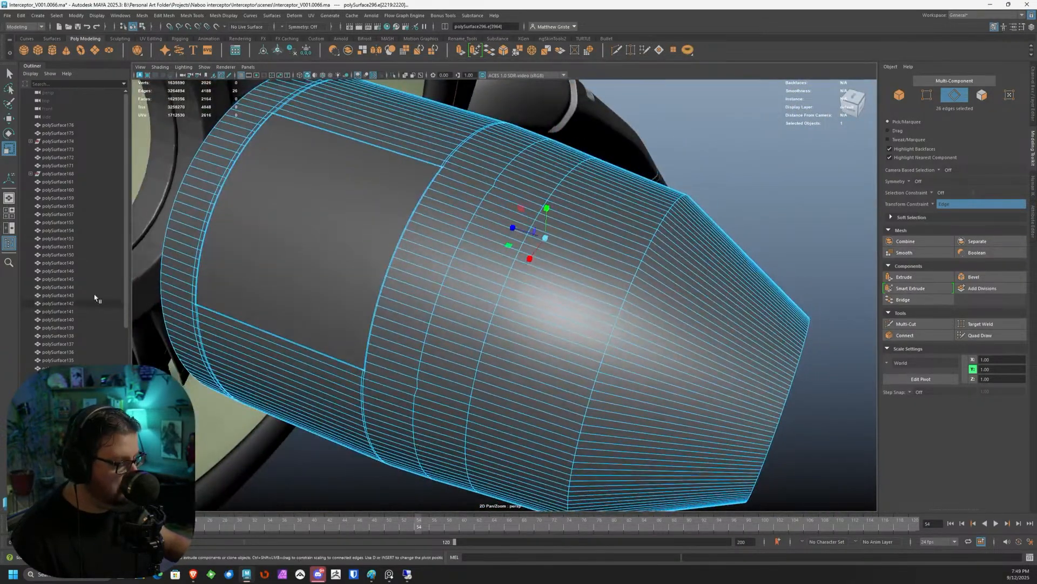
{"action": "key", "text": "ctrl+Delete"}
Turn the transform constraint off and scale up the first edge loop beyond the recess slightly and uniformly.
{"action": "left_click_drag", "start_coordinate": [302, 273], "coordinate": [482, 257], "text": "alt"}
{"action": "right_click", "coordinate": [482, 257]}
{"action": "right_click_drag", "start_coordinate": [482, 257], "coordinate": [480, 245]}
{"action": "double_click", "coordinate": [480, 247]}
{"action": "double_click", "coordinate": [480, 244]}
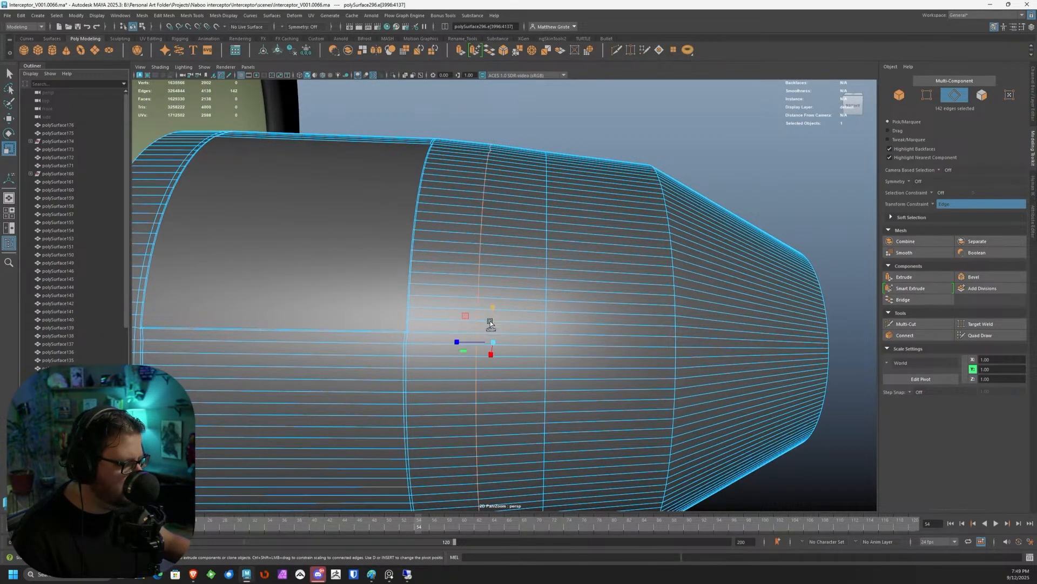
{"action": "left_click_drag", "start_coordinate": [492, 337], "coordinate": [521, 340]}
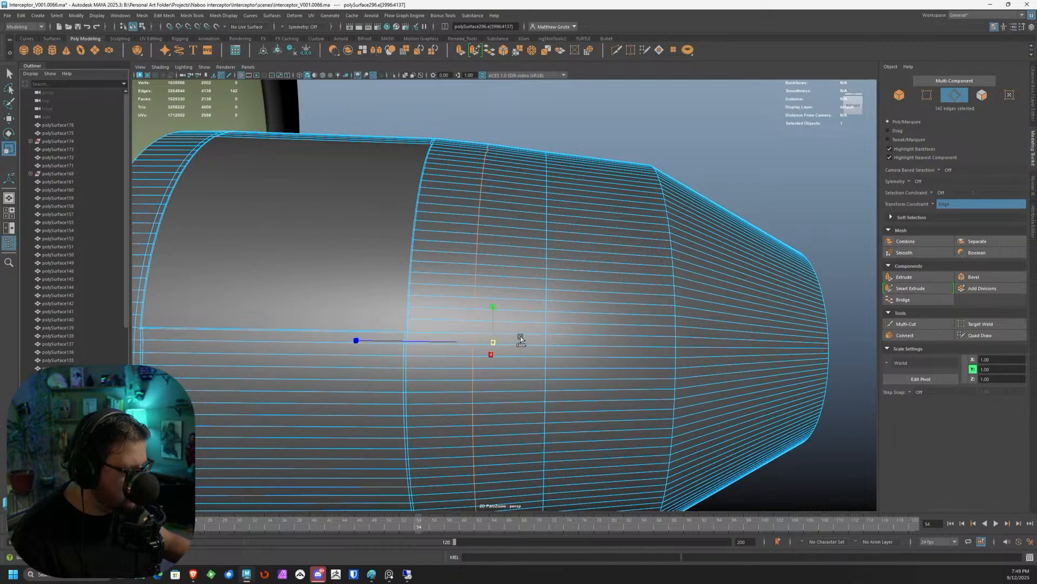
{"action": "key", "text": "ctrl+z"}
{"action": "left_click", "coordinate": [951, 204]}
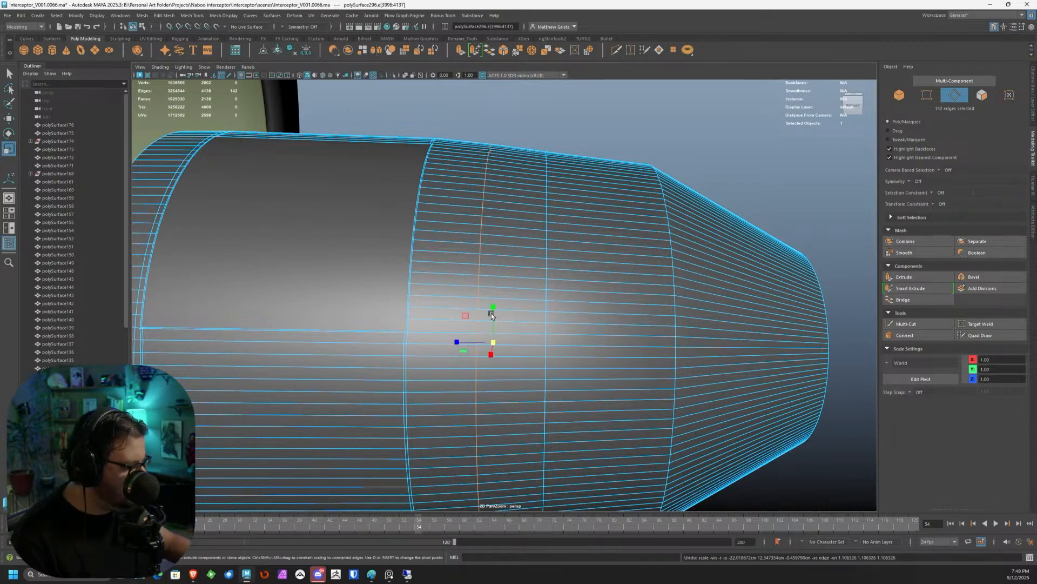
{"action": "left_click_drag", "start_coordinate": [490, 341], "coordinate": [497, 343]}
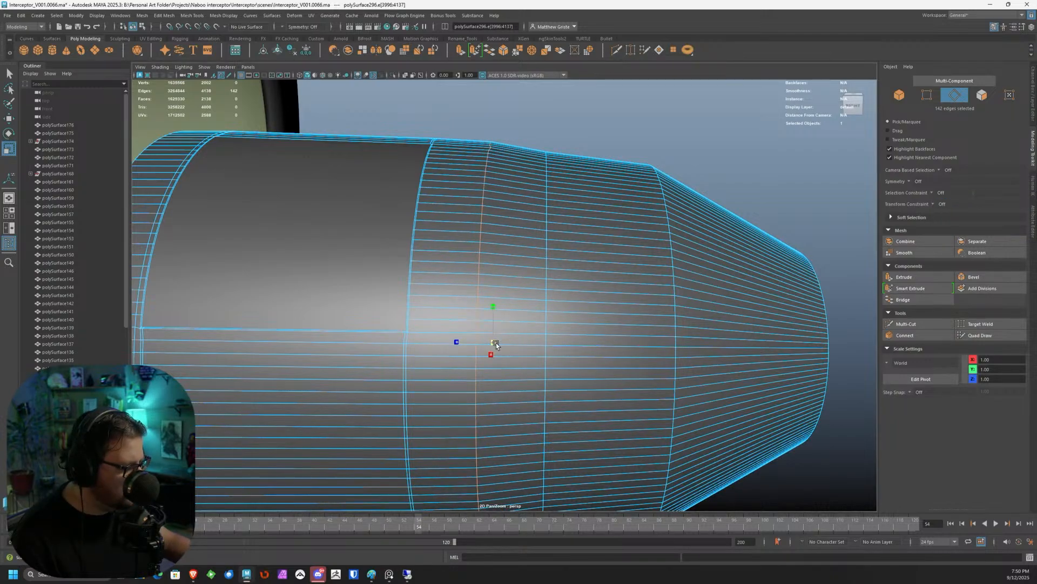
Move the next edge loop a little further along the cylinder towards the tapered tip.
{"action": "double_click", "coordinate": [547, 285]}
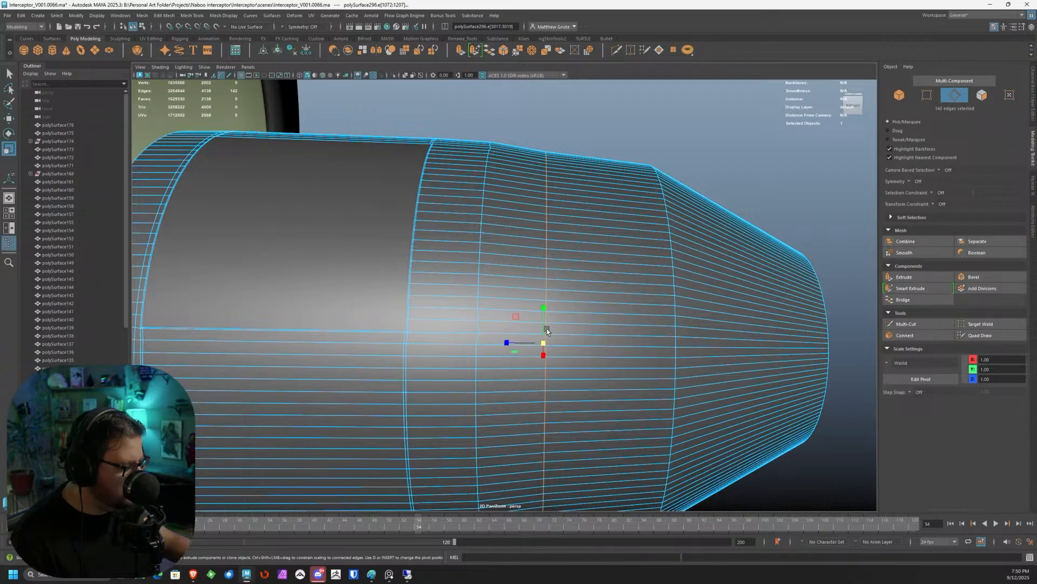
{"action": "key", "text": "w"}
{"action": "left_click_drag", "start_coordinate": [526, 329], "coordinate": [563, 343]}
{"action": "key", "text": "r"}
Return to object selection and turn on smooth preview for both the cylinder and its inset panel.
{"action": "right_click_drag", "start_coordinate": [651, 244], "coordinate": [693, 228]}
{"action": "left_click", "coordinate": [693, 145]}
{"action": "left_click", "coordinate": [620, 211]}
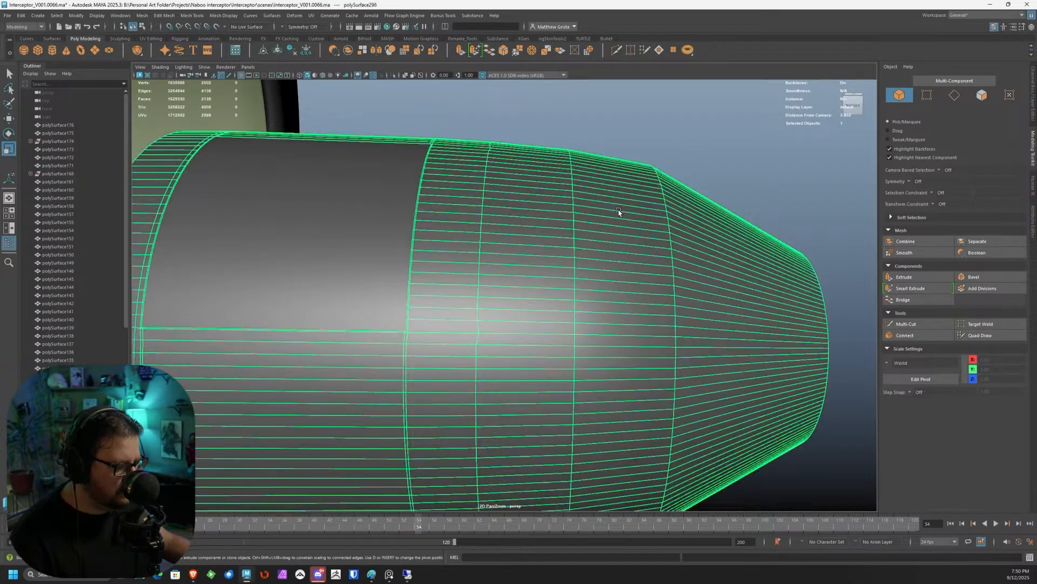
{"action": "key", "text": "f"}
{"action": "left_click", "coordinate": [439, 283], "text": "shift"}
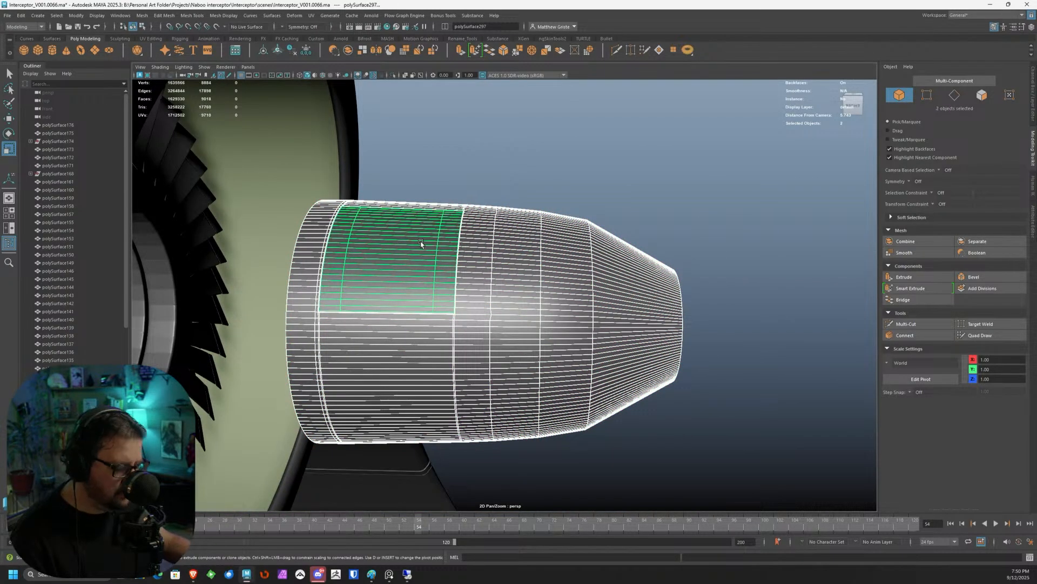
{"action": "key", "text": "3"}
{"action": "left_click", "coordinate": [558, 110]}
{"action": "left_click_drag", "start_coordinate": [558, 117], "coordinate": [556, 200], "text": "alt"}
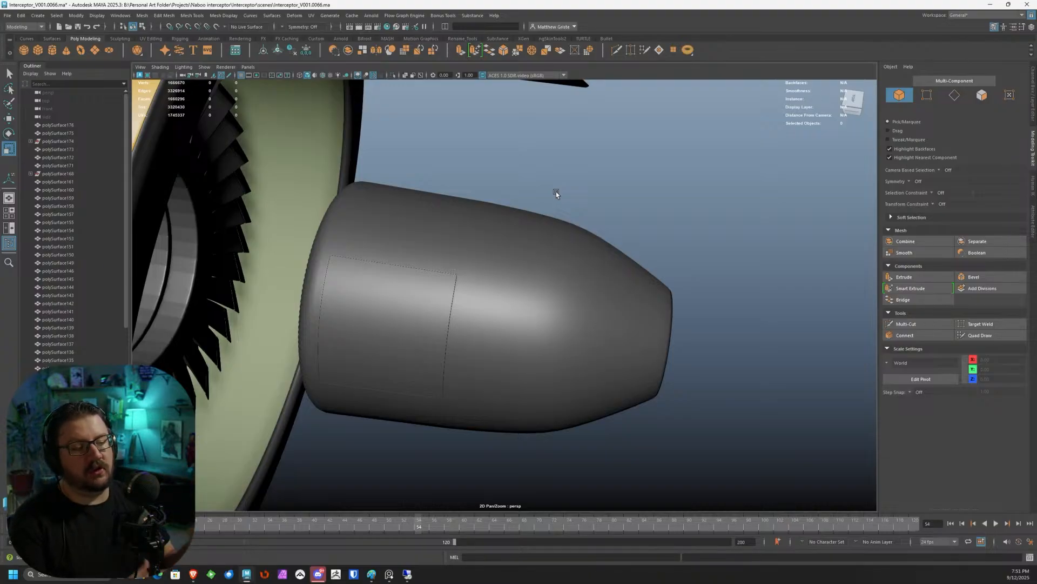
Examine the smoothed cylinder, its panel seam and the surrounding fan blades from several angles.
{"action": "left_click", "coordinate": [250, 268]}
{"action": "left_click_drag", "start_coordinate": [324, 274], "coordinate": [426, 358], "text": "alt"}
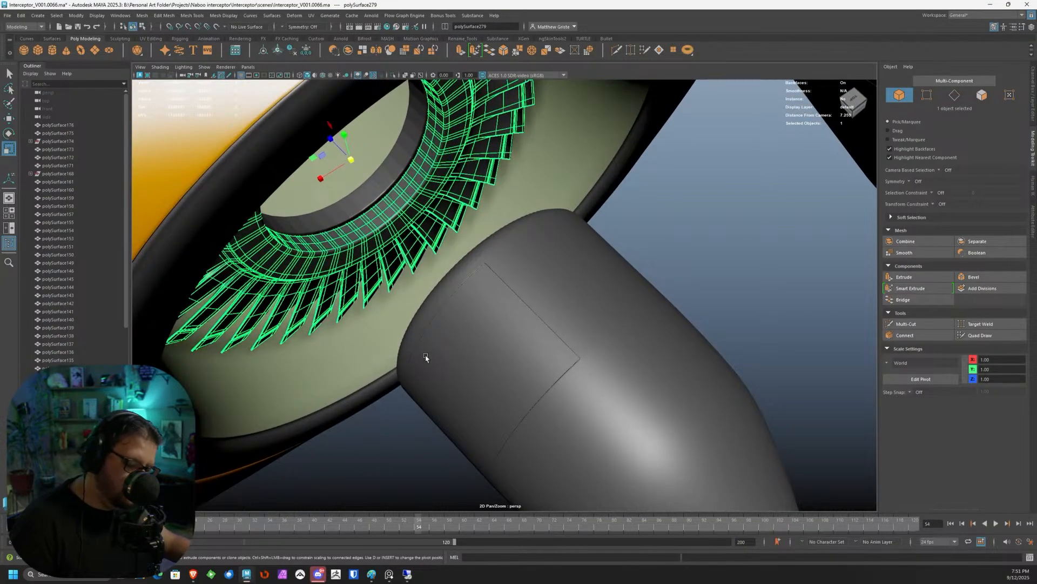
{"action": "left_click", "coordinate": [701, 290]}
{"action": "scroll", "coordinate": [702, 290], "scroll_direction": "down", "scroll_amount": 4}
{"action": "left_click_drag", "start_coordinate": [537, 230], "coordinate": [562, 243], "text": "alt"}
{"action": "left_click", "coordinate": [483, 210]}
{"action": "scroll", "coordinate": [483, 210], "scroll_direction": "up", "scroll_amount": 3}
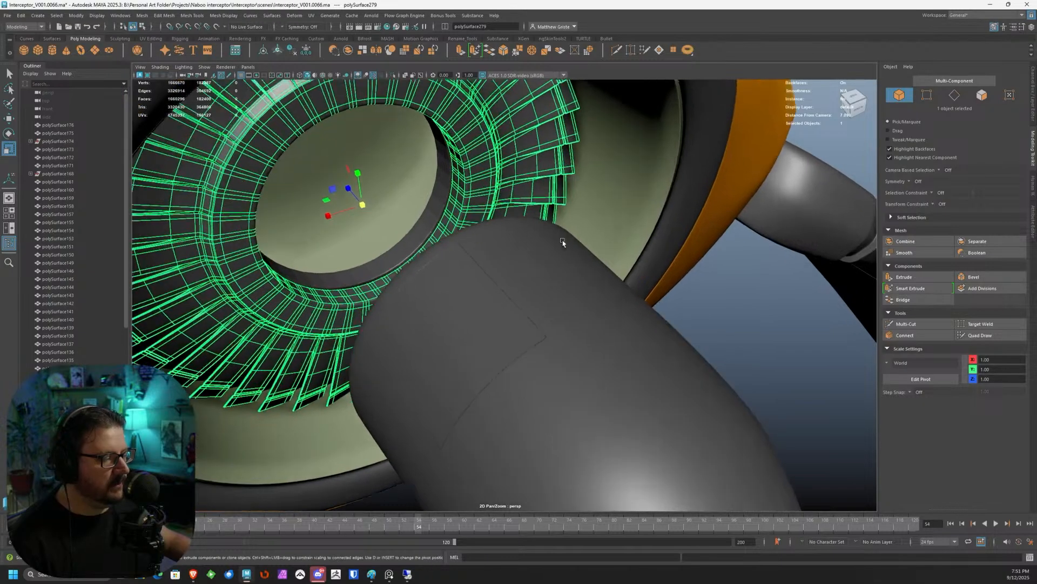
{"action": "scroll", "coordinate": [562, 242], "scroll_direction": "up", "scroll_amount": 2}
{"action": "scroll", "coordinate": [548, 259], "scroll_direction": "down", "scroll_amount": 2}
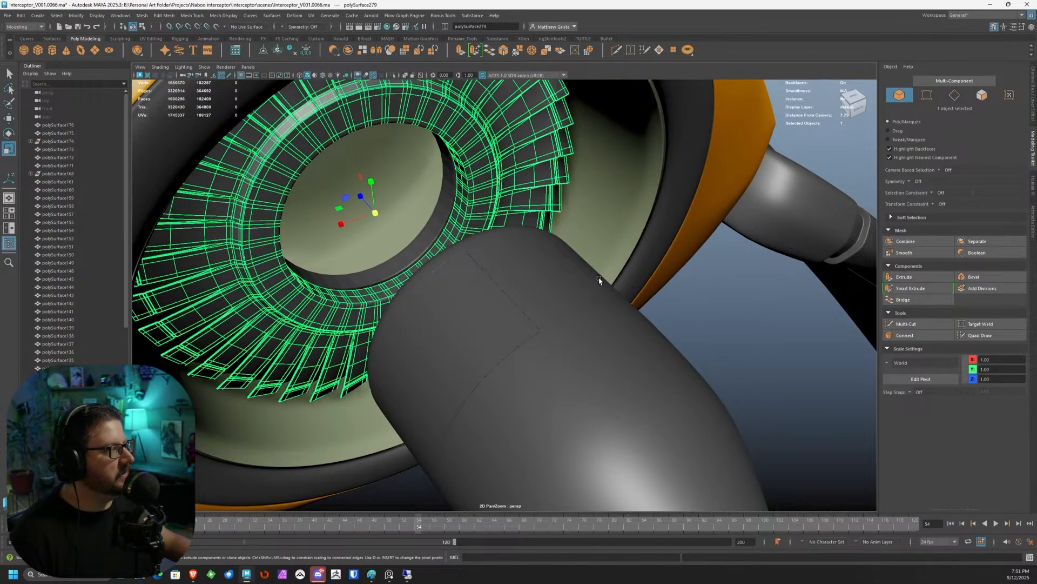
{"action": "mouse_move", "coordinate": [557, 233]}
{"action": "left_mouse_down", "text": "alt"}
{"action": "mouse_move", "coordinate": [535, 252]}
{"action": "mouse_move", "coordinate": [554, 248]}
{"action": "left_mouse_up", "text": "alt"}
{"action": "scroll", "coordinate": [550, 270], "scroll_direction": "down", "scroll_amount": 3}
{"action": "scroll", "coordinate": [448, 199], "scroll_direction": "up", "scroll_amount": 3}
{"action": "left_click_drag", "start_coordinate": [556, 304], "coordinate": [623, 171], "text": "alt"}
{"action": "left_click", "coordinate": [568, 213]}
{"action": "left_click", "coordinate": [625, 166]}
{"action": "middle_click_drag", "start_coordinate": [625, 165], "coordinate": [578, 162], "text": "alt"}
{"action": "left_click_drag", "start_coordinate": [577, 162], "coordinate": [541, 167], "text": "alt"}
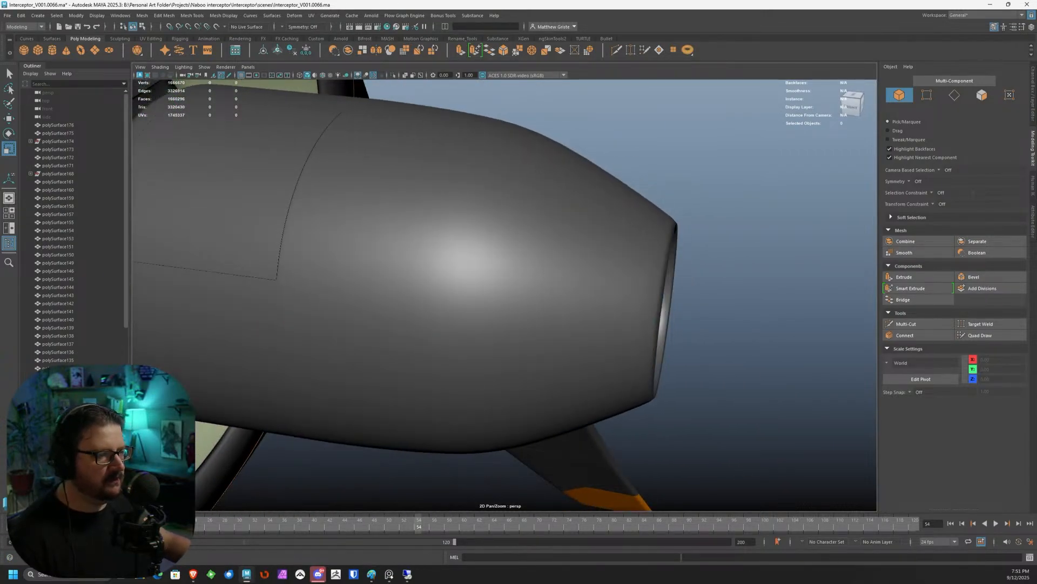
{"action": "left_click", "coordinate": [193, 574]}
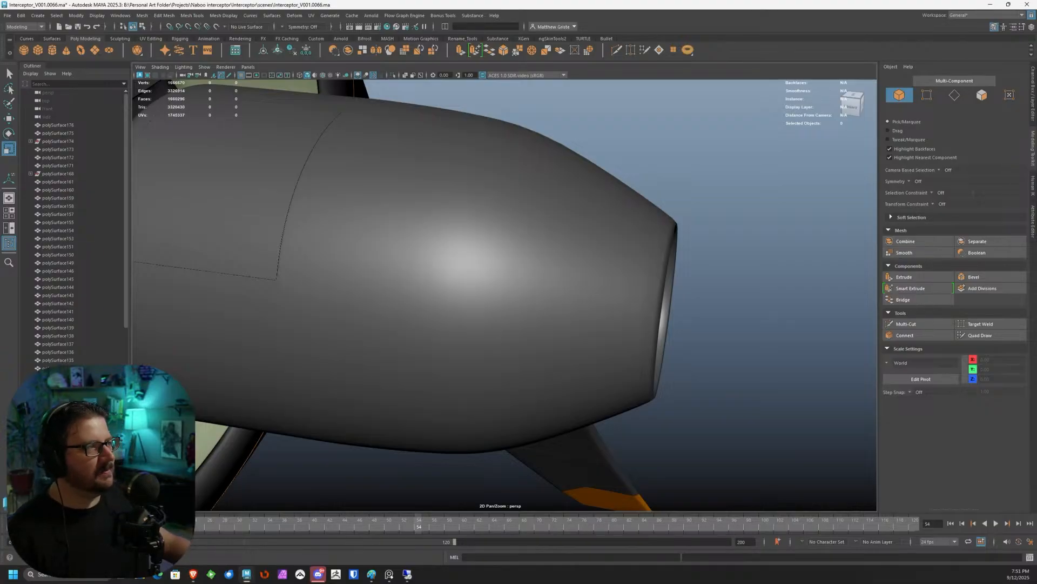
Select and frame the cylinder, turn off its smooth preview and bring its capped end close into view.
{"action": "left_click_drag", "start_coordinate": [456, 211], "coordinate": [557, 287], "text": "alt"}
{"action": "left_click", "coordinate": [485, 213]}
{"action": "key", "text": "f"}
{"action": "scroll", "coordinate": [497, 258], "scroll_direction": "up", "scroll_amount": 5}
{"action": "scroll", "coordinate": [590, 235], "scroll_direction": "down", "scroll_amount": 3}
{"action": "key", "text": "1"}
{"action": "right_click_drag", "start_coordinate": [557, 287], "coordinate": [625, 307], "text": "alt"}
{"action": "key", "text": "ctrl+z"}
Delete the tightly spaced lengthwise edges running over the cylinder's capped end and turn smooth preview back on.
{"action": "left_click", "coordinate": [625, 329]}
{"action": "double_click", "coordinate": [624, 337]}
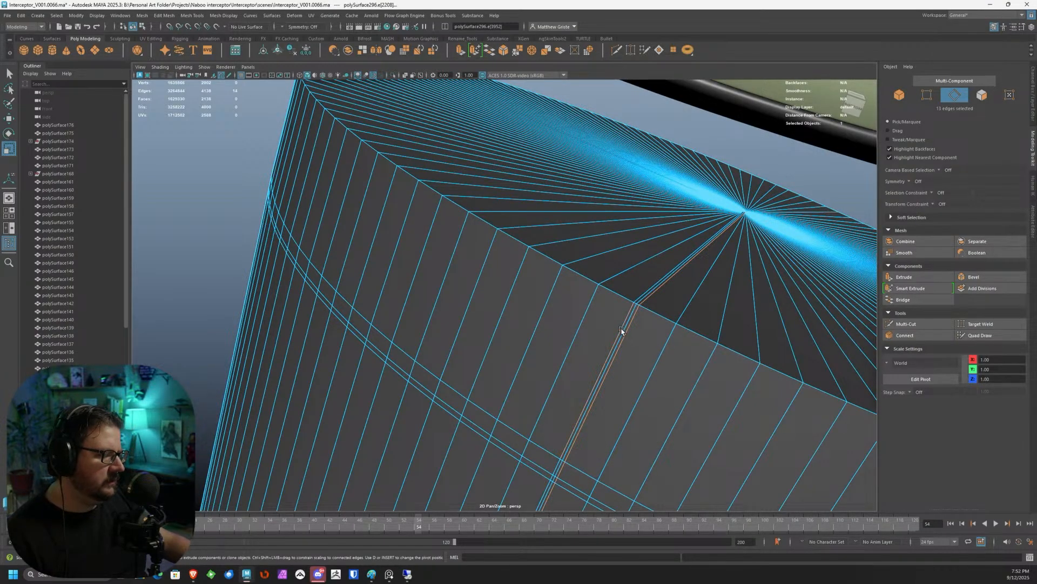
{"action": "key", "text": "Delete"}
{"action": "key", "text": "3"}
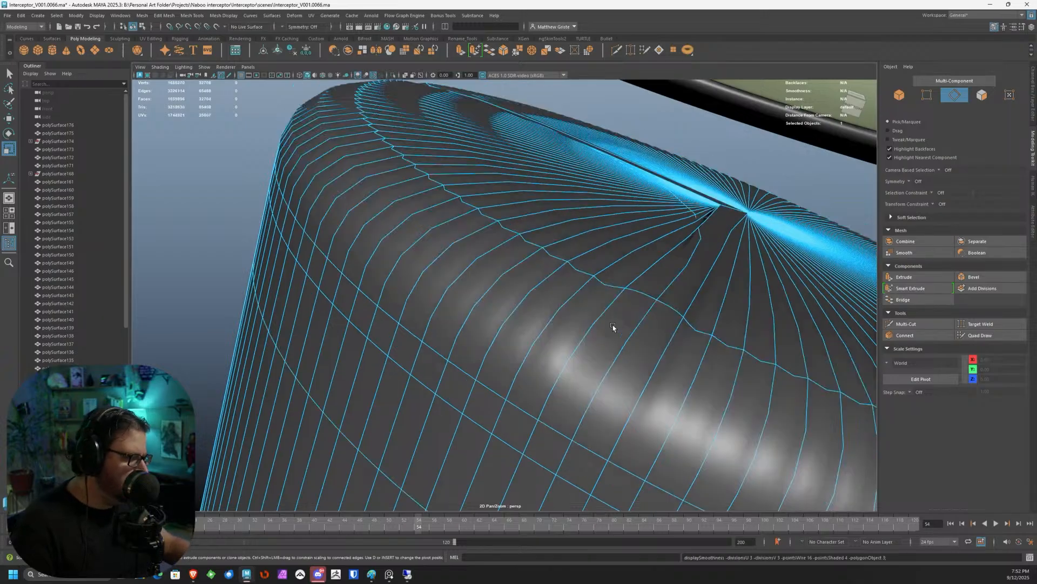
Turn off the cylinder's smooth preview and delete the faces capping its wide end, keeping the adjoining ring of side faces.
{"action": "left_click_drag", "start_coordinate": [652, 247], "coordinate": [476, 281], "text": "alt"}
{"action": "key", "text": "1"}
{"action": "scroll", "coordinate": [667, 280], "scroll_direction": "down", "scroll_amount": 3}
{"action": "right_click_drag", "start_coordinate": [472, 277], "coordinate": [472, 300]}
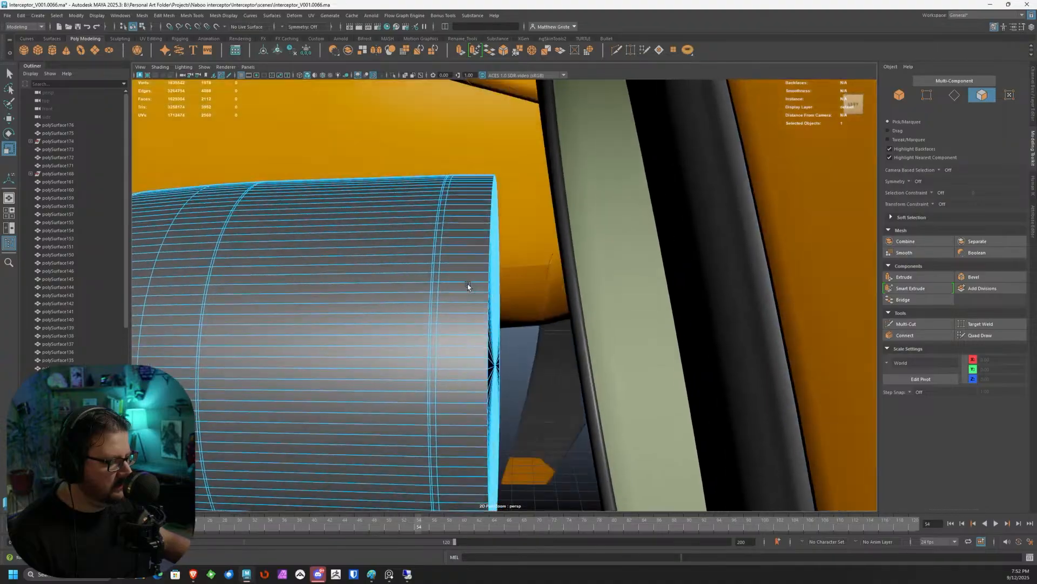
{"action": "scroll", "coordinate": [468, 287], "scroll_direction": "down", "scroll_amount": 5}
{"action": "left_click_drag", "start_coordinate": [560, 476], "coordinate": [489, 179]}
{"action": "scroll", "coordinate": [477, 281], "scroll_direction": "up", "scroll_amount": 3}
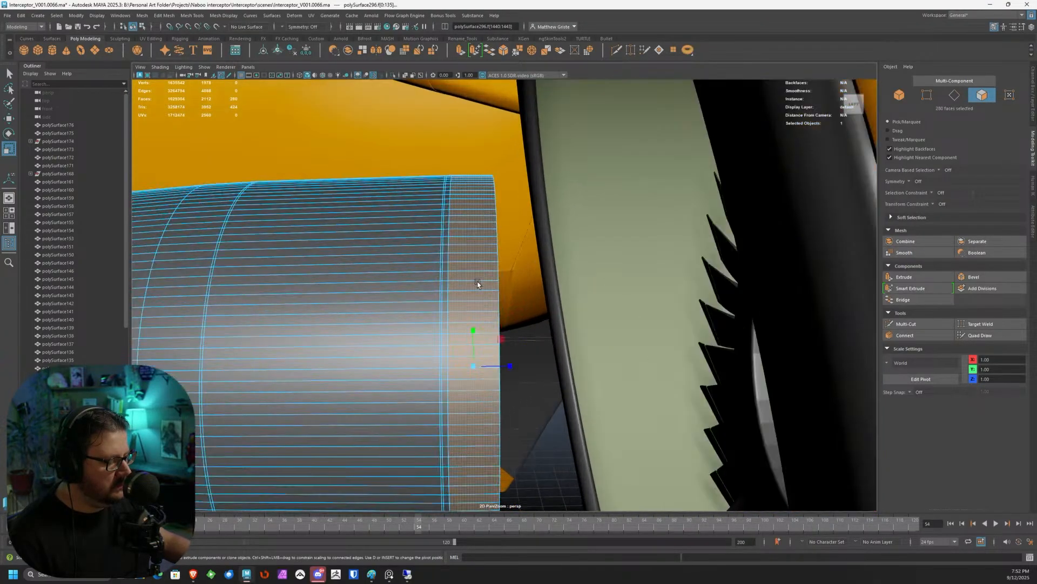
{"action": "scroll", "coordinate": [477, 281], "scroll_direction": "up", "scroll_amount": 1}
{"action": "left_click", "coordinate": [463, 271], "text": "ctrl"}
{"action": "double_click", "coordinate": [462, 263], "text": "ctrl"}
{"action": "left_click_drag", "start_coordinate": [463, 261], "coordinate": [381, 193], "text": "alt"}
{"action": "key", "text": "Delete"}
Delete the disc of radiating triangular faces closing the recess inside the cylinder's nose.
{"action": "key", "text": "3"}
{"action": "left_click", "coordinate": [630, 266]}
{"action": "scroll", "coordinate": [630, 266], "scroll_direction": "up", "scroll_amount": 3}
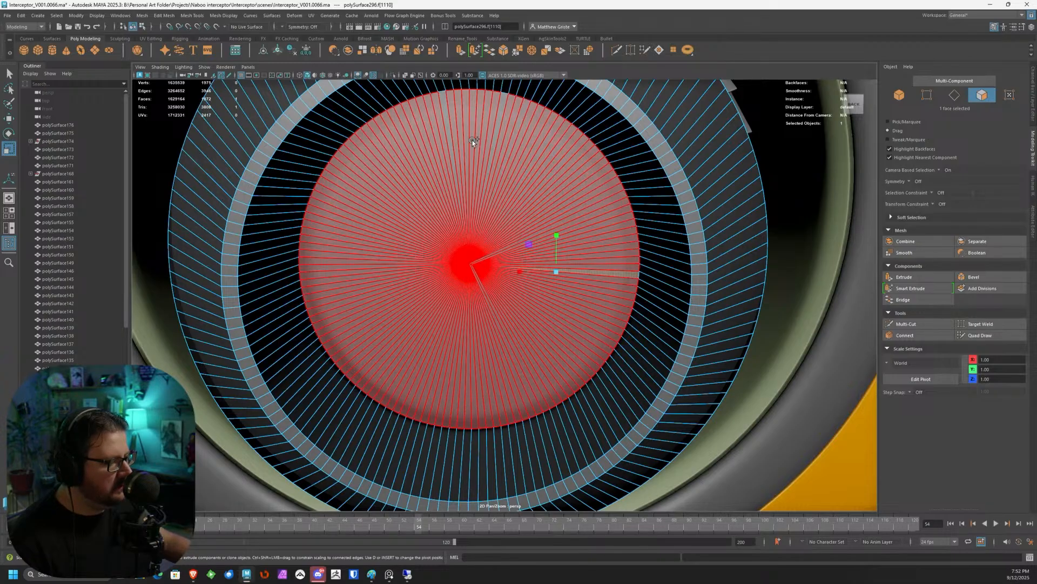
{"action": "mouse_move", "coordinate": [517, 104]}
{"action": "left_mouse_down", "text": "shift"}
{"action": "mouse_move", "coordinate": [511, 145]}
{"action": "mouse_move", "coordinate": [579, 305]}
{"action": "mouse_move", "coordinate": [614, 301]}
{"action": "mouse_move", "coordinate": [385, 272]}
{"action": "mouse_move", "coordinate": [389, 320]}
{"action": "mouse_move", "coordinate": [460, 285]}
{"action": "left_mouse_up", "text": "shift"}
{"action": "key", "text": "Delete"}
Extrude the nose recess's open border loop twice to form an inner ring with a smaller opening, then preview the cylinder smoothed.
{"action": "mouse_move", "coordinate": [382, 279]}
{"action": "right_mouse_down"}
{"action": "mouse_move", "coordinate": [391, 281]}
{"action": "mouse_move", "coordinate": [390, 264]}
{"action": "mouse_move", "coordinate": [370, 275]}
{"action": "mouse_move", "coordinate": [378, 264]}
{"action": "right_mouse_up"}
{"action": "scroll", "coordinate": [416, 279], "scroll_direction": "up", "scroll_amount": 5}
{"action": "double_click", "coordinate": [378, 263]}
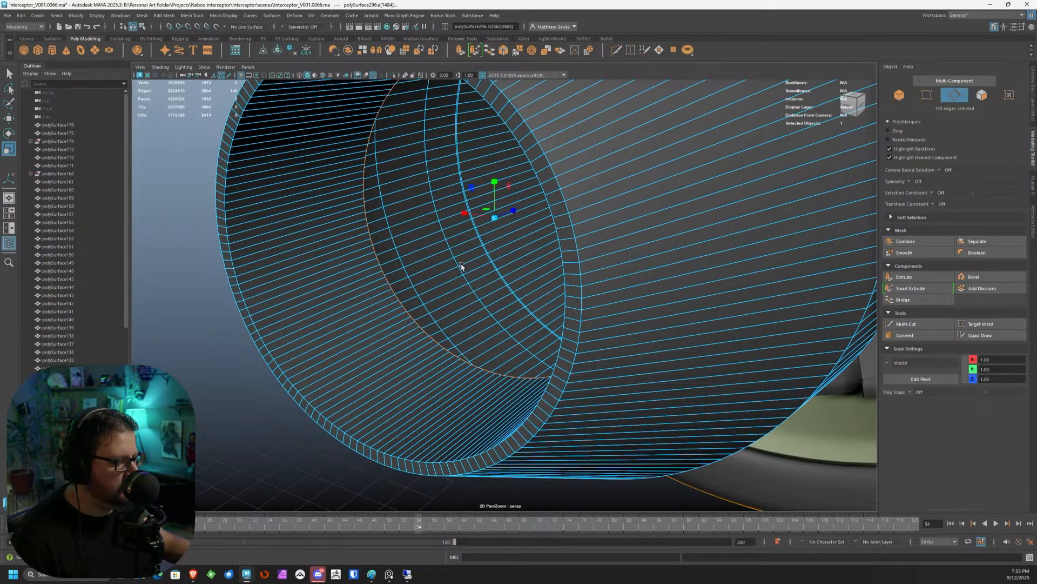
{"action": "left_click_drag", "start_coordinate": [461, 267], "coordinate": [897, 288], "text": "alt"}
{"action": "left_click_drag", "start_coordinate": [649, 306], "coordinate": [834, 294], "text": "alt"}
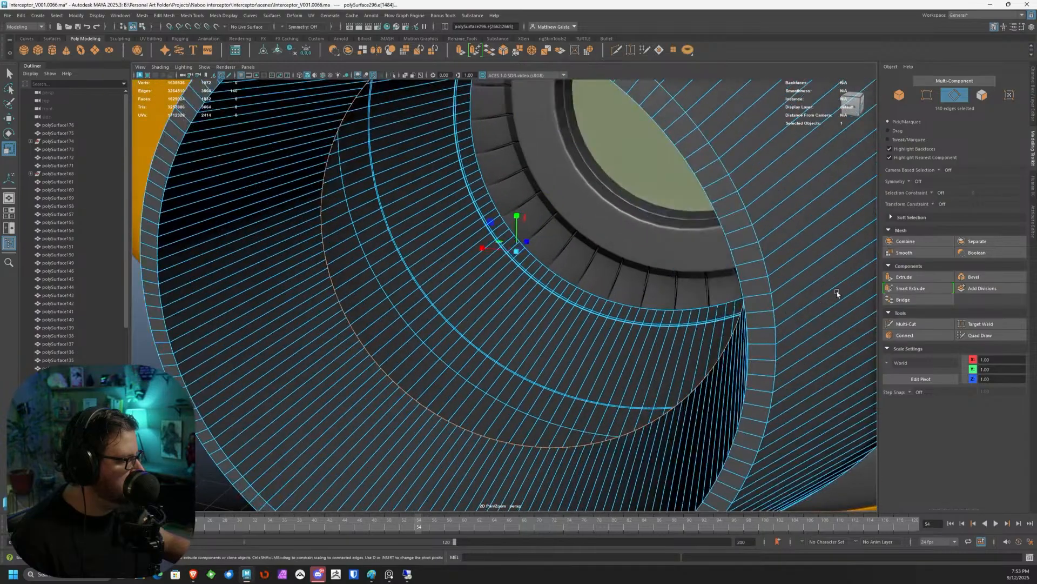
{"action": "left_click", "coordinate": [897, 277]}
{"action": "left_click_drag", "start_coordinate": [542, 308], "coordinate": [494, 313], "text": "alt"}
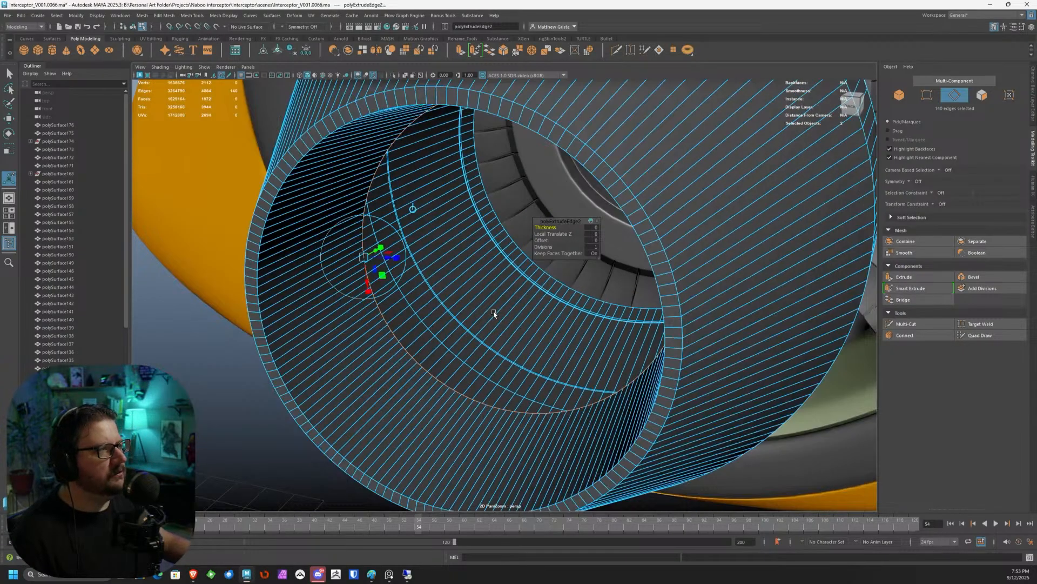
{"action": "left_click_drag", "start_coordinate": [524, 280], "coordinate": [565, 162], "text": "alt"}
{"action": "key", "text": "ctrl+e"}
{"action": "right_click_drag", "start_coordinate": [551, 145], "coordinate": [584, 132]}
{"action": "key", "text": "q"}
{"action": "scroll", "coordinate": [555, 190], "scroll_direction": "down", "scroll_amount": 5}
{"action": "left_click_drag", "start_coordinate": [555, 189], "coordinate": [619, 223], "text": "alt"}
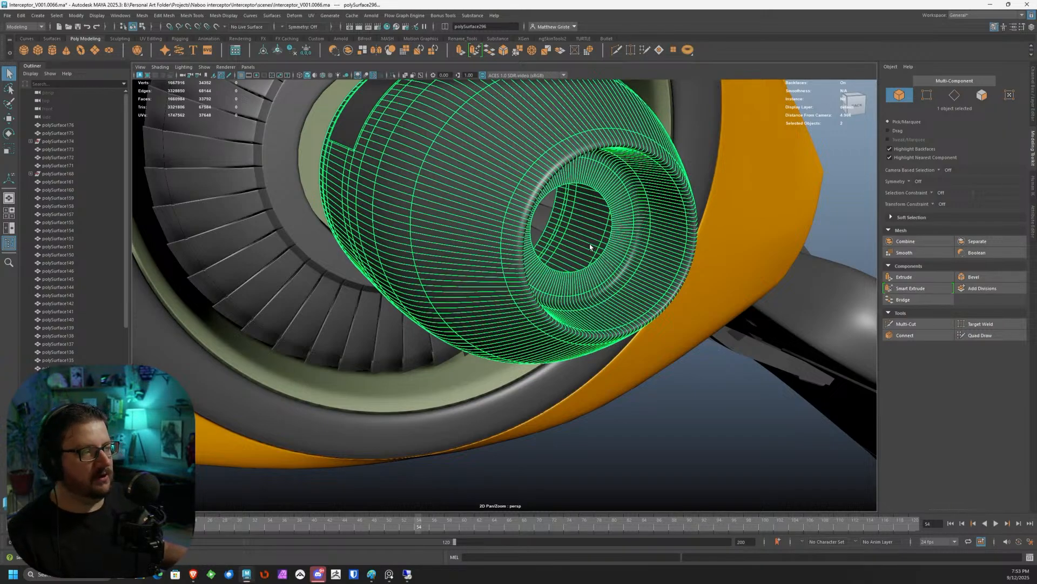
Turn off smooth preview and insert supporting edge loops around the nose's inner ring and outer rim with Multi-Cut.
{"action": "key", "text": "1"}
{"action": "left_click_drag", "start_coordinate": [576, 276], "coordinate": [587, 288], "text": "alt"}
{"action": "right_click_drag", "start_coordinate": [587, 288], "coordinate": [679, 344], "text": "alt"}
{"action": "left_click_drag", "start_coordinate": [680, 344], "coordinate": [639, 313], "text": "alt"}
{"action": "right_click_drag", "start_coordinate": [639, 313], "coordinate": [680, 319], "text": "alt"}
{"action": "left_click", "coordinate": [924, 324]}
{"action": "right_click_drag", "start_coordinate": [502, 270], "coordinate": [673, 347], "text": "alt"}
{"action": "left_click", "coordinate": [593, 282], "text": "ctrl"}
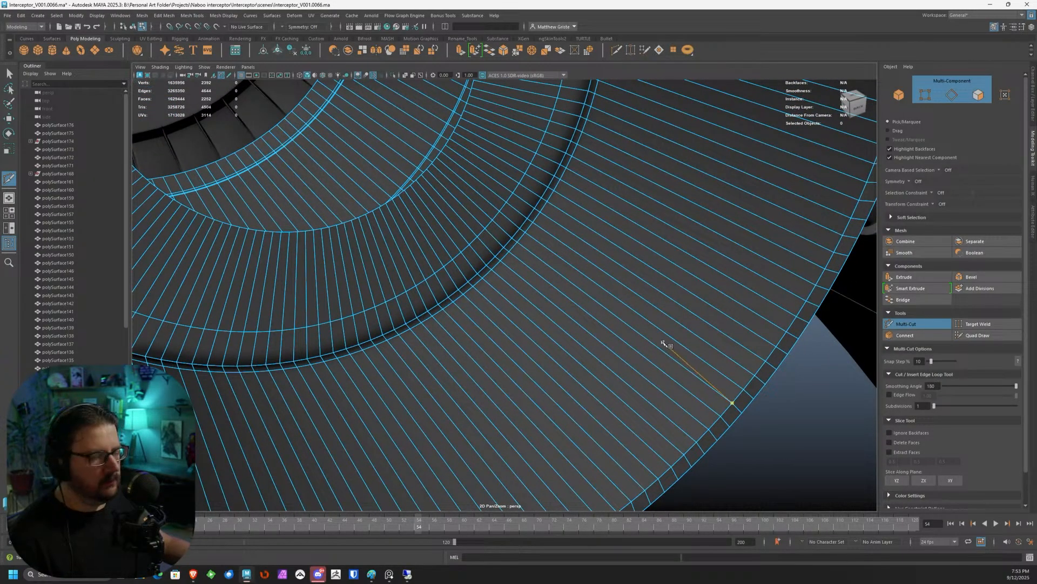
{"action": "left_click_drag", "start_coordinate": [664, 344], "coordinate": [671, 259], "text": "alt"}
{"action": "left_click", "coordinate": [671, 257], "text": "ctrl"}
{"action": "left_click", "coordinate": [671, 258], "text": "ctrl"}
{"action": "left_click", "coordinate": [679, 260], "text": "ctrl"}
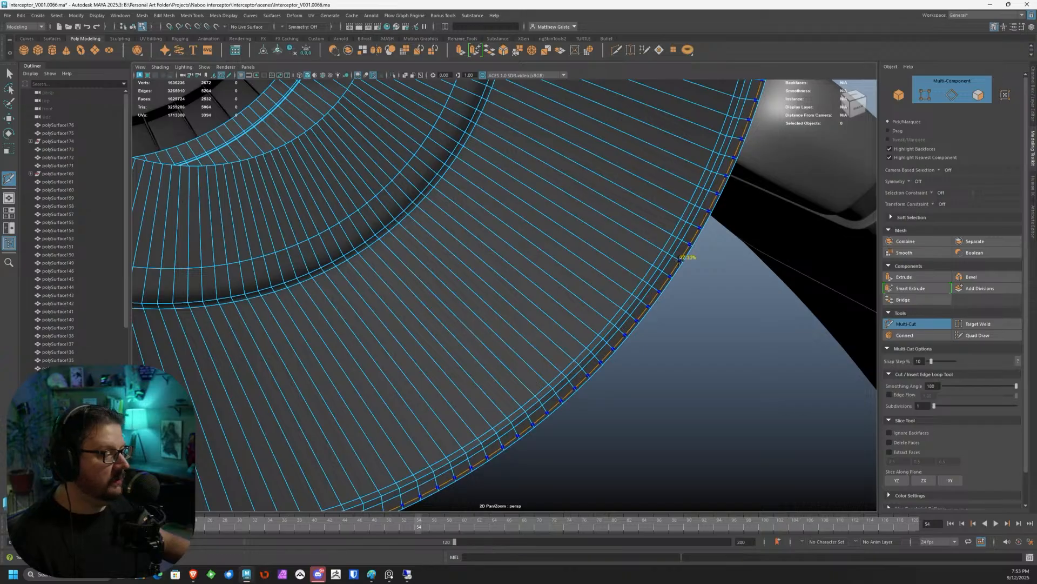
Insert one more edge loop around the outside of the nose rim, then return to object selection with smooth preview on.
{"action": "scroll", "coordinate": [679, 265], "scroll_direction": "down", "scroll_amount": 6}
{"action": "left_click_drag", "start_coordinate": [679, 265], "coordinate": [451, 243], "text": "alt"}
{"action": "middle_click_drag", "start_coordinate": [452, 243], "coordinate": [573, 334], "text": "alt"}
{"action": "left_click_drag", "start_coordinate": [574, 334], "coordinate": [464, 313], "text": "alt"}
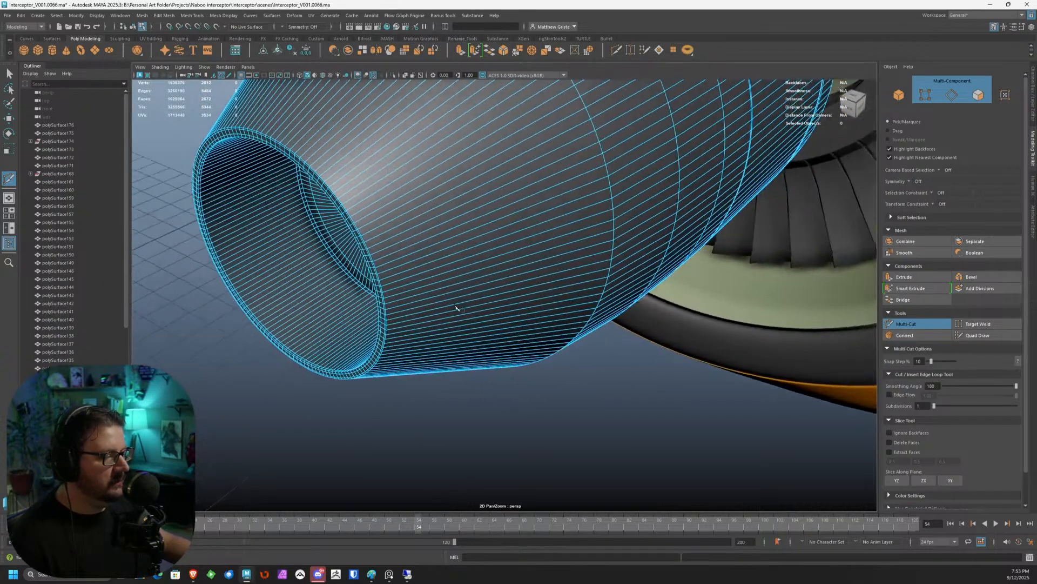
{"action": "left_click", "coordinate": [308, 157], "text": "ctrl"}
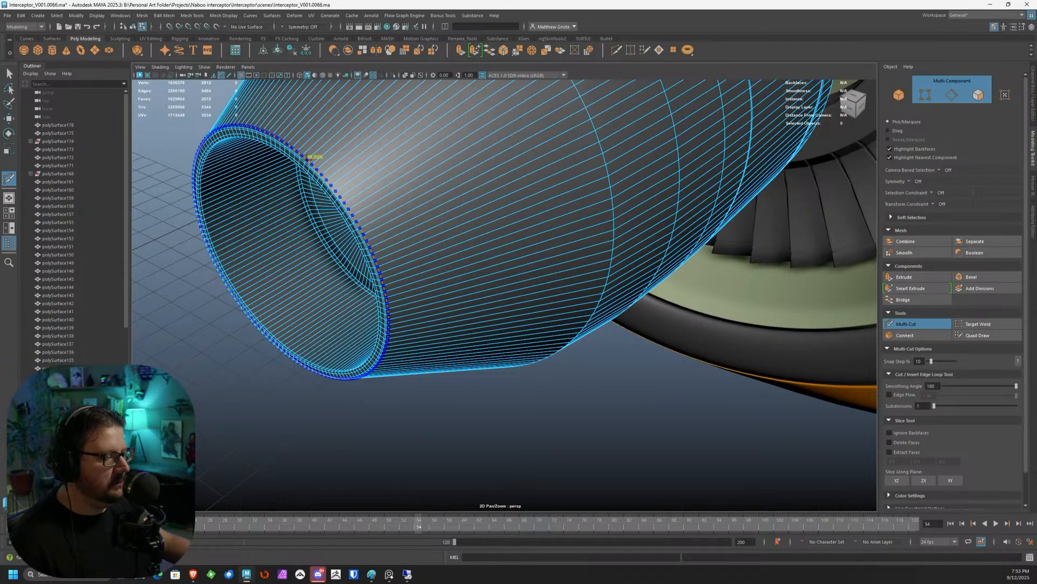
{"action": "key", "text": "q"}
{"action": "key", "text": "3"}
{"action": "right_click_drag", "start_coordinate": [448, 211], "coordinate": [495, 192]}
{"action": "left_click", "coordinate": [601, 393]}
{"action": "scroll", "coordinate": [581, 388], "scroll_direction": "down", "scroll_amount": 5}
{"action": "left_click_drag", "start_coordinate": [582, 391], "coordinate": [630, 324], "text": "alt"}
Turn off the cylinder's smooth preview and select the tight edge loops at both ends of the panel cutout.
{"action": "left_click", "coordinate": [410, 238]}
{"action": "scroll", "coordinate": [447, 262], "scroll_direction": "up", "scroll_amount": 5}
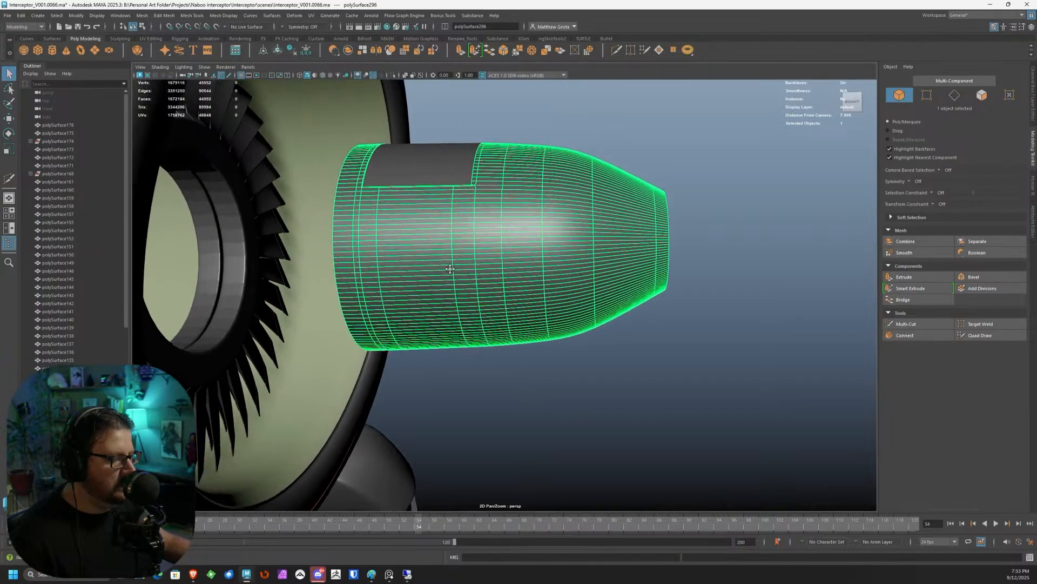
{"action": "scroll", "coordinate": [484, 306], "scroll_direction": "up", "scroll_amount": 3}
{"action": "scroll", "coordinate": [486, 308], "scroll_direction": "up", "scroll_amount": 5}
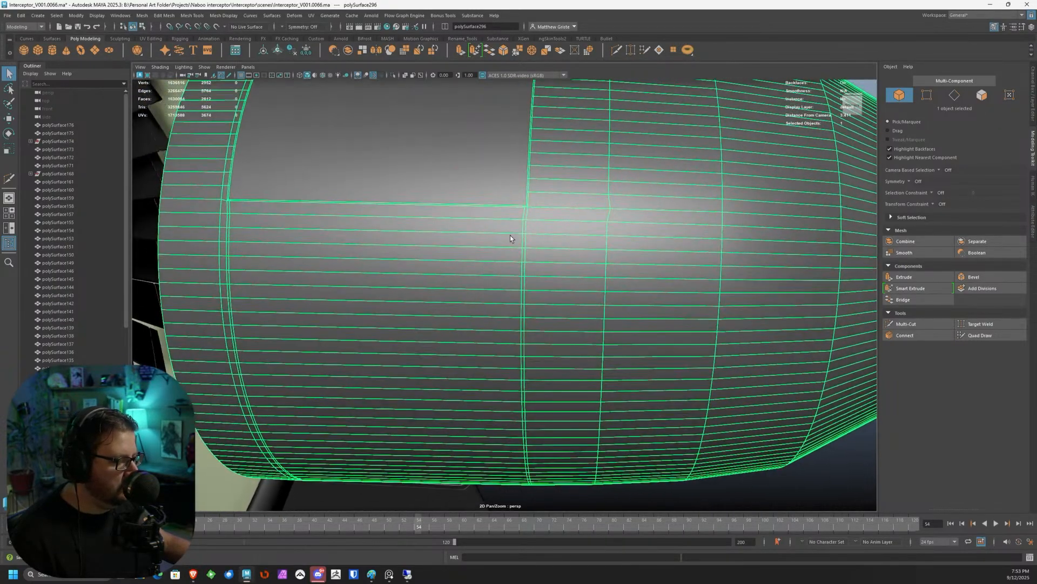
{"action": "right_click_drag", "start_coordinate": [511, 235], "coordinate": [524, 233]}
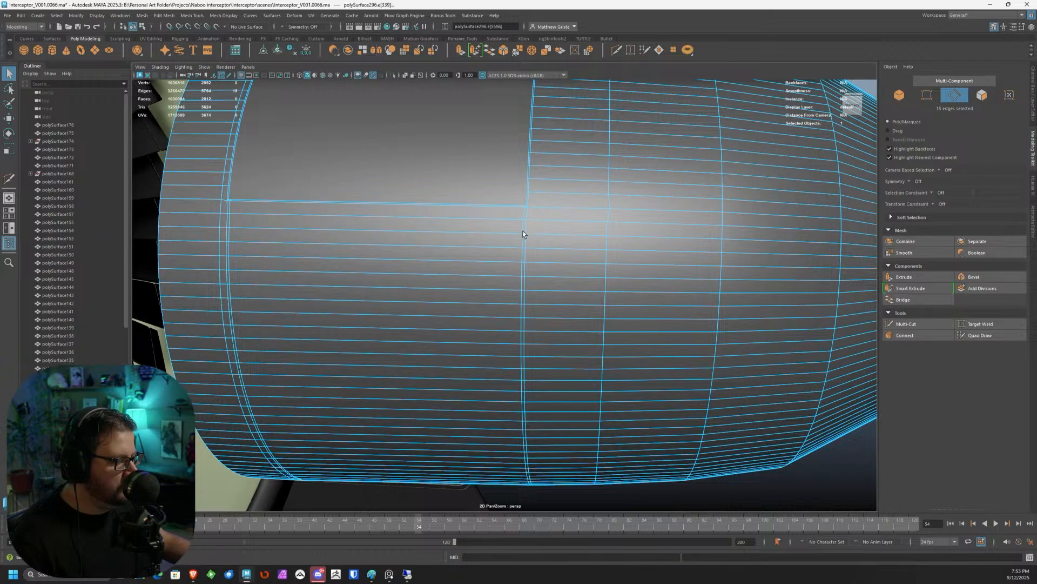
{"action": "double_click", "coordinate": [231, 221], "text": "shift"}
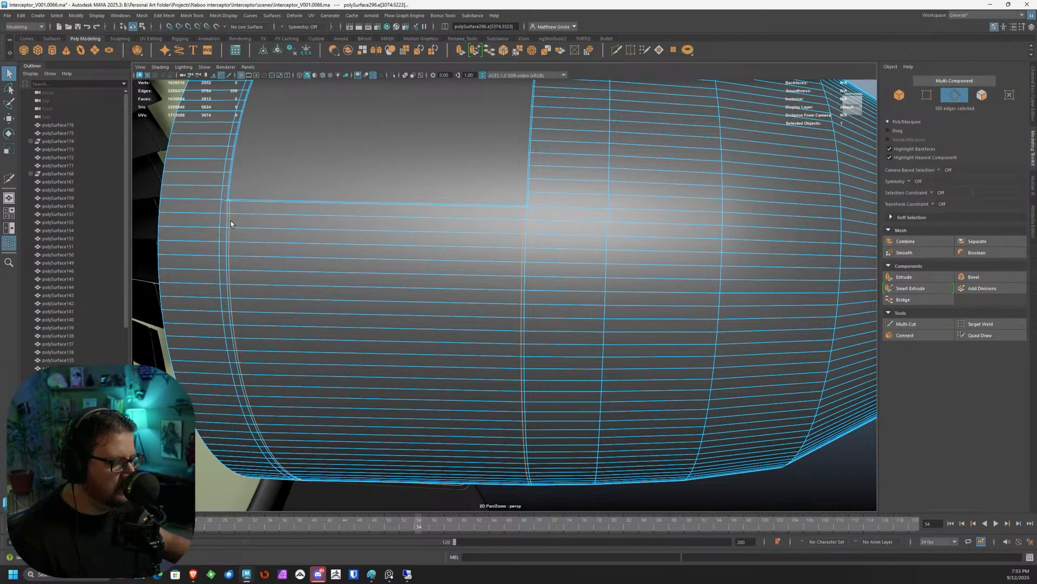
{"action": "scroll", "coordinate": [231, 221], "scroll_direction": "down", "scroll_amount": 5}
{"action": "left_click_drag", "start_coordinate": [378, 252], "coordinate": [379, 283], "text": "alt"}
{"action": "scroll", "coordinate": [378, 282], "scroll_direction": "down", "scroll_amount": 3}
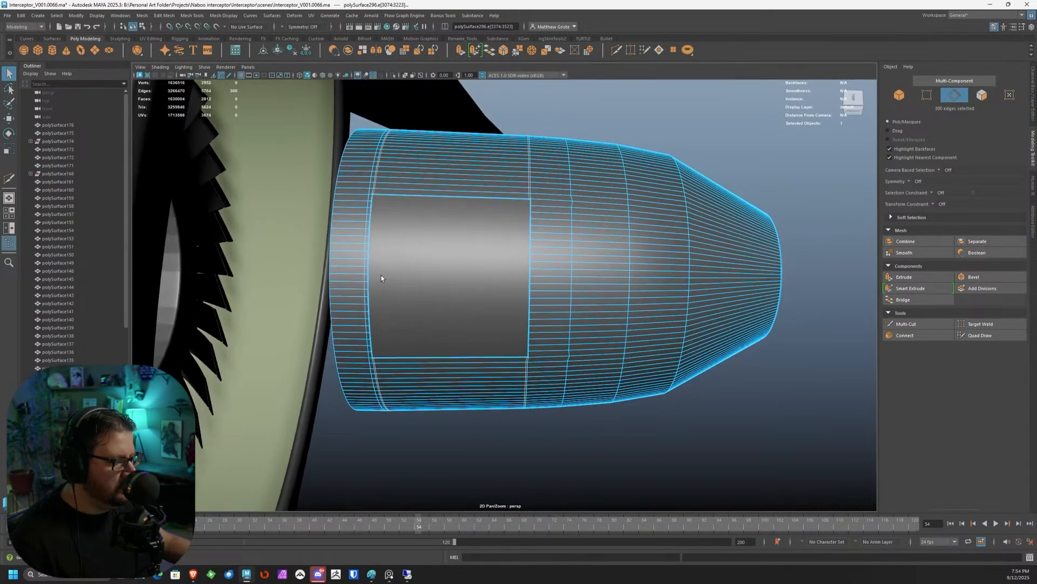
Examine the selected loops against the panel cutout in the wireframe top view, then return to object selection and the perspective view.
{"action": "key", "text": "space"}
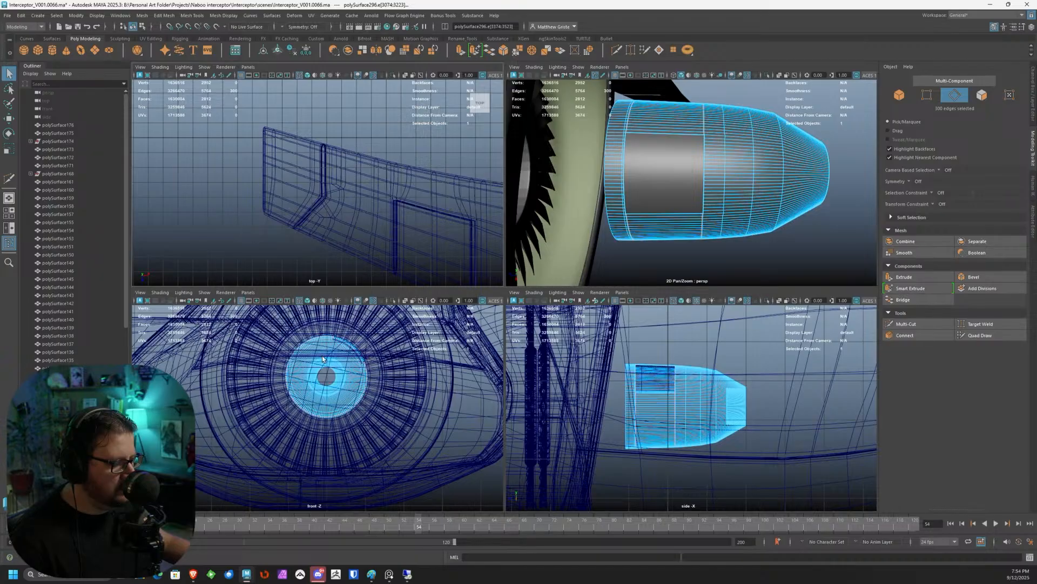
{"action": "scroll", "coordinate": [285, 169], "scroll_direction": "down", "scroll_amount": 7}
{"action": "middle_click_drag", "start_coordinate": [452, 218], "coordinate": [335, 262], "text": "alt"}
{"action": "scroll", "coordinate": [275, 139], "scroll_direction": "up", "scroll_amount": 6}
{"action": "scroll", "coordinate": [287, 131], "scroll_direction": "up", "scroll_amount": 6}
{"action": "scroll", "coordinate": [291, 152], "scroll_direction": "up", "scroll_amount": 3}
{"action": "key", "text": "space"}
{"action": "scroll", "coordinate": [368, 154], "scroll_direction": "up", "scroll_amount": 2}
{"action": "scroll", "coordinate": [342, 148], "scroll_direction": "up", "scroll_amount": 5}
{"action": "mouse_move", "coordinate": [380, 205]}
{"action": "middle_mouse_down", "text": "alt"}
{"action": "mouse_move", "coordinate": [404, 232]}
{"action": "mouse_move", "coordinate": [382, 224]}
{"action": "middle_mouse_up", "text": "alt"}
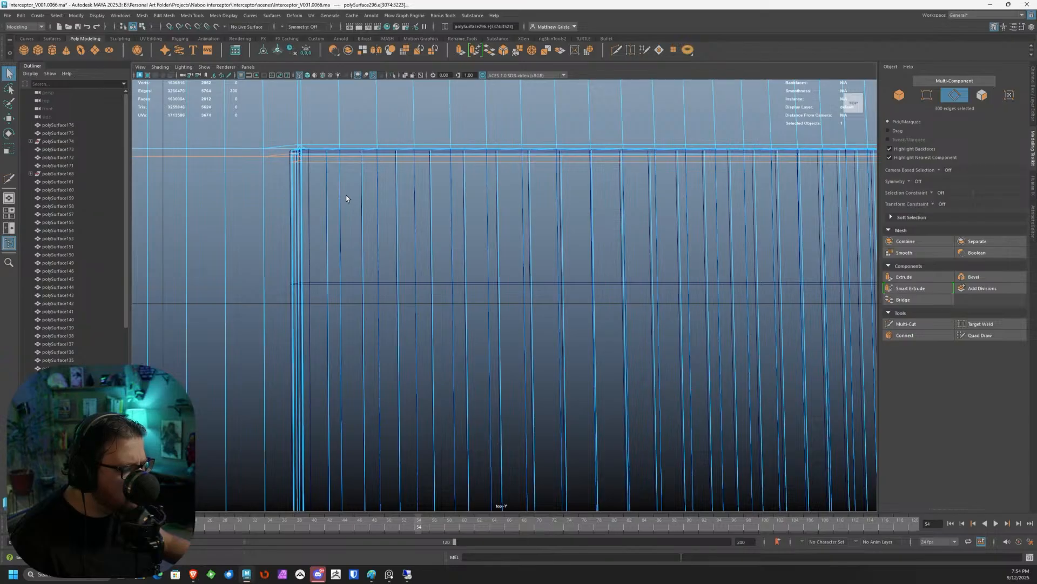
{"action": "scroll", "coordinate": [346, 199], "scroll_direction": "down", "scroll_amount": 10}
{"action": "right_click_drag", "start_coordinate": [479, 270], "coordinate": [487, 260]}
{"action": "key", "text": "space"}
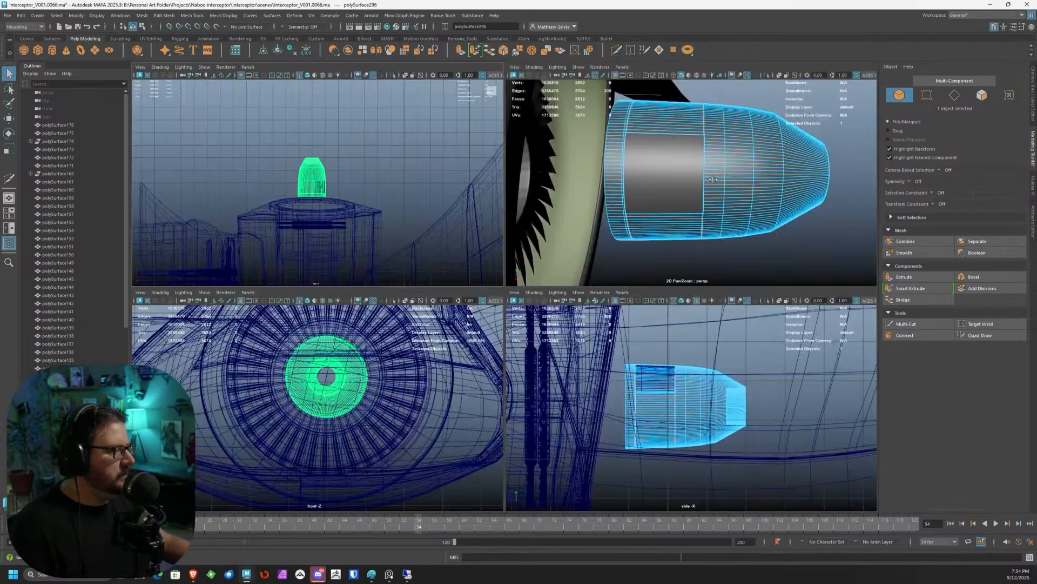
{"action": "key", "text": "space"}
Isolate the cylinder and bring a corner of the panel cutout into close view in edge selection.
{"action": "key", "text": "ctrl+1"}
{"action": "scroll", "coordinate": [382, 186], "scroll_direction": "up", "scroll_amount": 8}
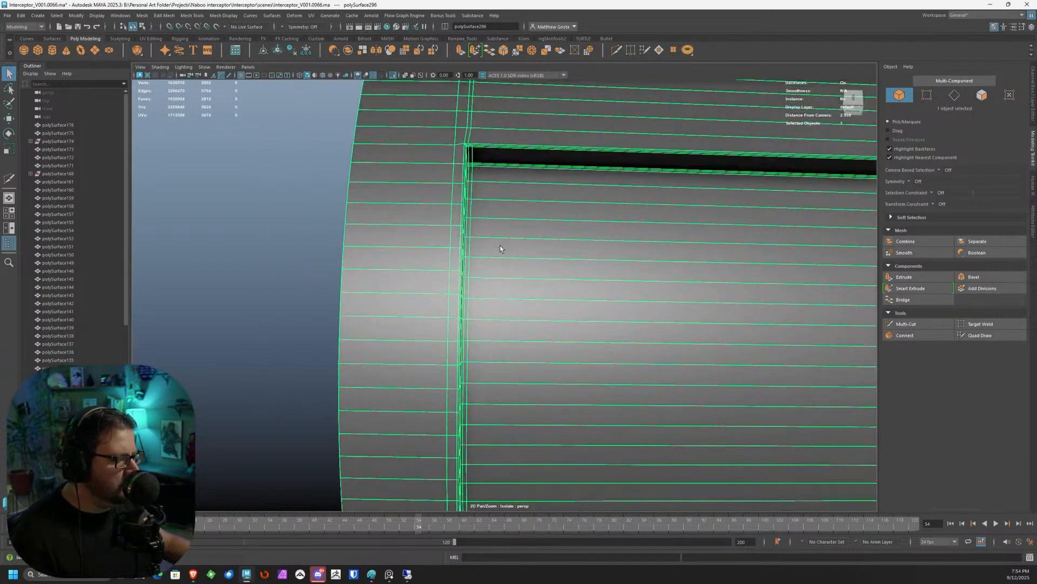
{"action": "left_click_drag", "start_coordinate": [501, 249], "coordinate": [427, 178], "text": "alt"}
{"action": "right_click_drag", "start_coordinate": [426, 178], "coordinate": [416, 162]}
{"action": "scroll", "coordinate": [438, 180], "scroll_direction": "up", "scroll_amount": 4}
{"action": "middle_click_drag", "start_coordinate": [439, 180], "coordinate": [455, 220], "text": "alt"}
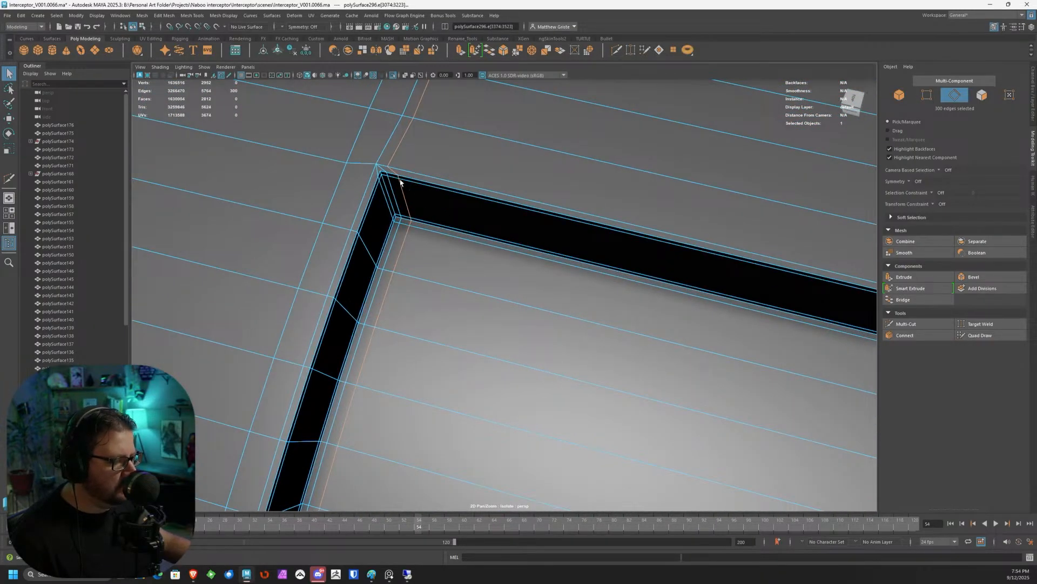
Narrow the edge selection to the single support loop beside the cutout's end nearest the cylinder's wide opening.
{"action": "scroll", "coordinate": [396, 173], "scroll_direction": "down", "scroll_amount": 8}
{"action": "middle_click_drag", "start_coordinate": [473, 410], "coordinate": [454, 331], "text": "alt"}
{"action": "scroll", "coordinate": [454, 331], "scroll_direction": "up", "scroll_amount": 3}
{"action": "left_click_drag", "start_coordinate": [454, 332], "coordinate": [433, 219], "text": "alt"}
{"action": "middle_click_drag", "start_coordinate": [433, 220], "coordinate": [452, 300], "text": "alt"}
{"action": "left_click_drag", "start_coordinate": [453, 300], "coordinate": [432, 218], "text": "alt"}
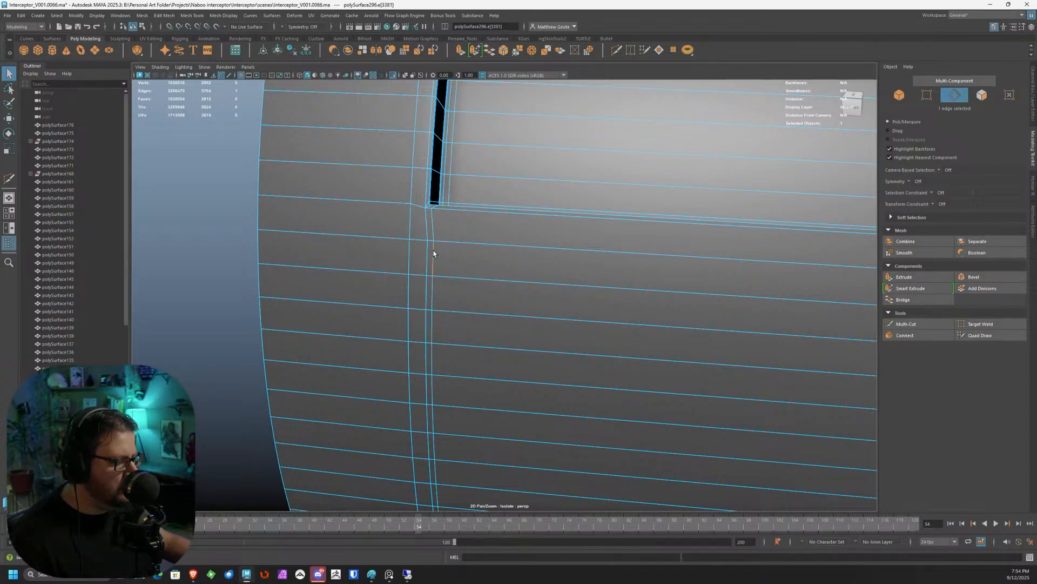
{"action": "scroll", "coordinate": [433, 253], "scroll_direction": "down", "scroll_amount": 5}
{"action": "left_click_drag", "start_coordinate": [452, 294], "coordinate": [350, 218], "text": "alt"}
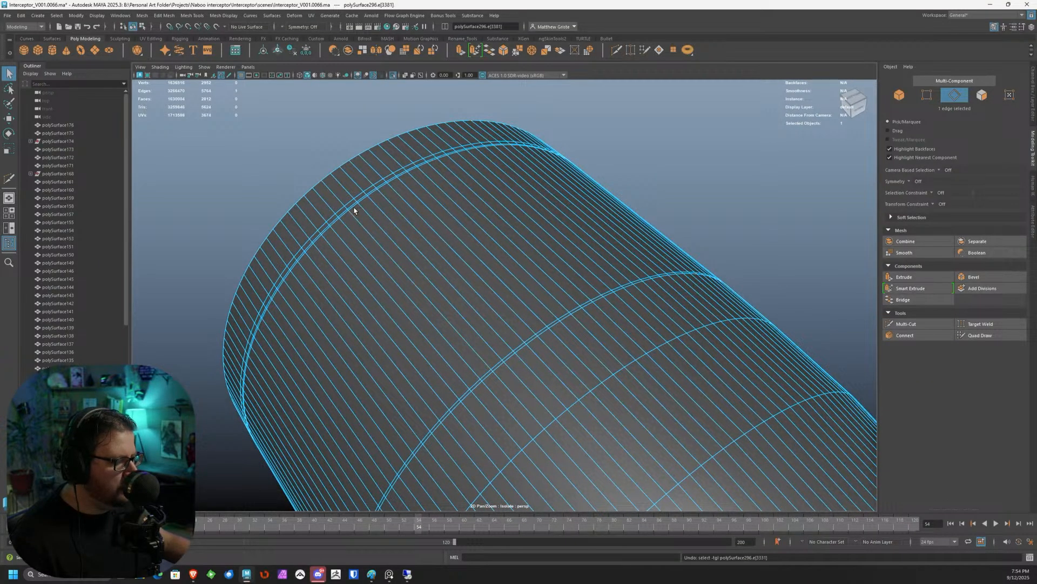
{"action": "left_click_drag", "start_coordinate": [495, 199], "coordinate": [451, 264], "text": "alt"}
{"action": "left_click_drag", "start_coordinate": [691, 266], "coordinate": [416, 266], "text": "alt"}
{"action": "scroll", "coordinate": [370, 246], "scroll_direction": "up", "scroll_amount": 10}
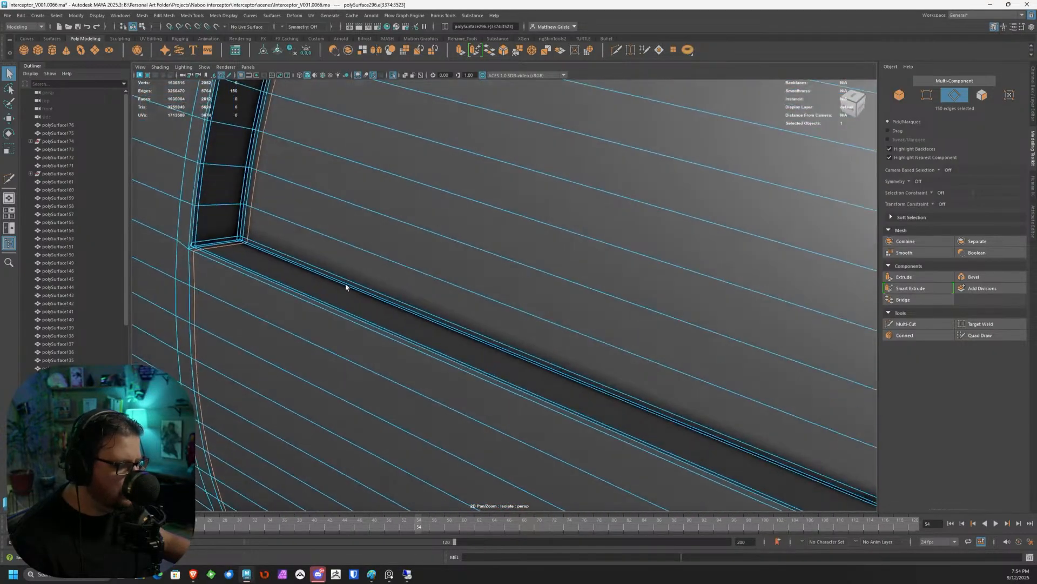
Deselect the part of this support loop that runs through the recessed panel, leaving only the edges around the outer surface.
{"action": "left_click_drag", "start_coordinate": [346, 286], "coordinate": [294, 237], "text": "alt"}
{"action": "mouse_move", "coordinate": [353, 262]}
{"action": "left_mouse_down", "text": "ctrl"}
{"action": "mouse_move", "coordinate": [408, 241]}
{"action": "mouse_move", "coordinate": [370, 289]}
{"action": "mouse_move", "coordinate": [311, 315]}
{"action": "mouse_move", "coordinate": [358, 265]}
{"action": "left_mouse_up", "text": "ctrl"}
{"action": "left_click_drag", "start_coordinate": [358, 266], "coordinate": [266, 275], "text": "alt"}
{"action": "left_click_drag", "start_coordinate": [336, 298], "coordinate": [280, 239], "text": "alt"}
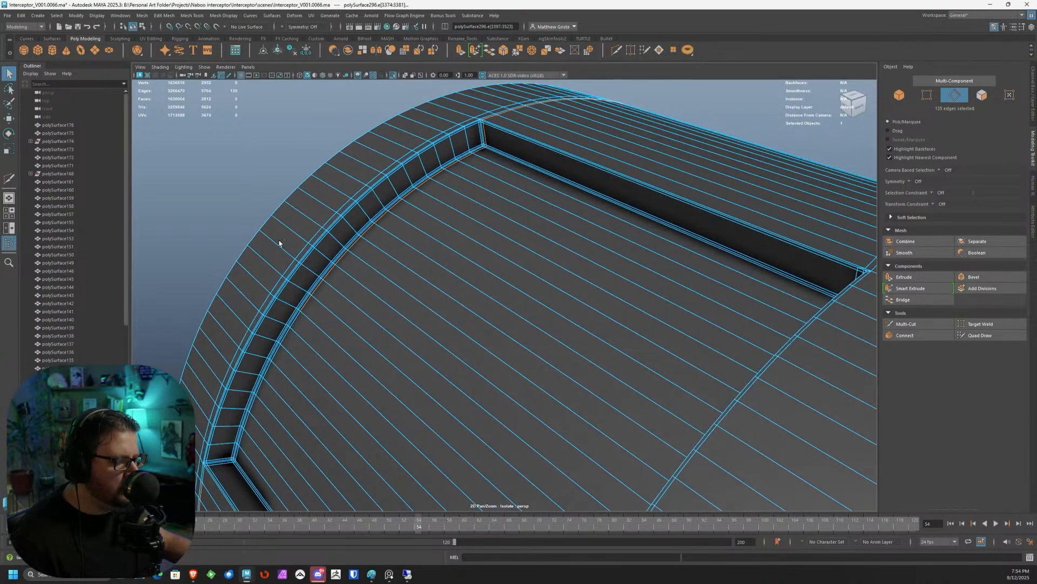
{"action": "left_click_drag", "start_coordinate": [435, 266], "coordinate": [312, 172], "text": "alt"}
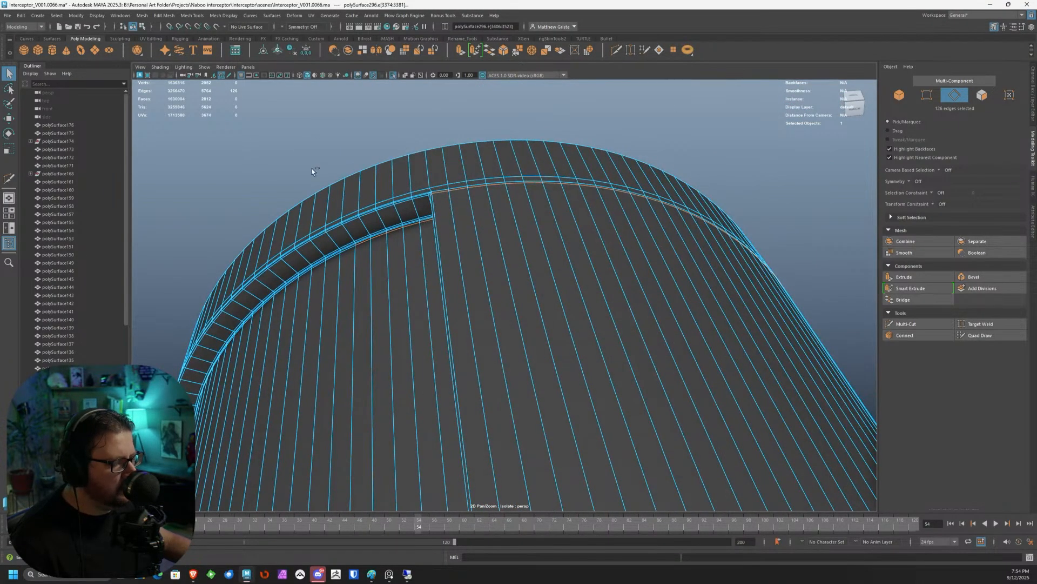
{"action": "right_click_drag", "start_coordinate": [384, 238], "coordinate": [592, 383], "text": "alt"}
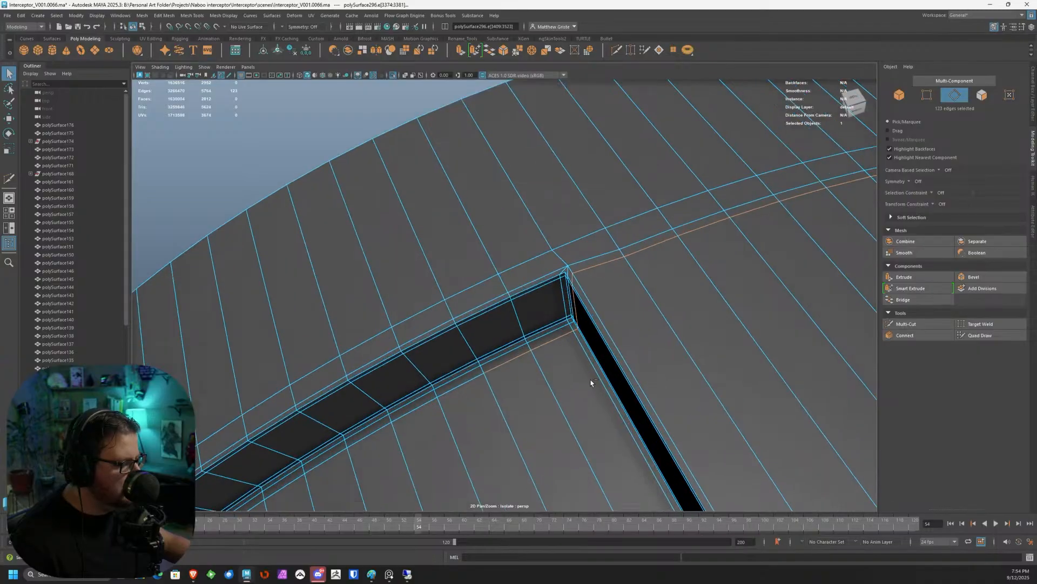
{"action": "left_click_drag", "start_coordinate": [466, 312], "coordinate": [459, 274]}
Move the selected outer-surface edges along the cylinder's axis, away from the cutout's wide-end edge toward the panel's middle.
{"action": "scroll", "coordinate": [458, 274], "scroll_direction": "down", "scroll_amount": 5}
{"action": "key", "text": "w"}
{"action": "left_click_drag", "start_coordinate": [494, 325], "coordinate": [557, 290], "text": "alt"}
{"action": "mouse_move", "coordinate": [520, 344]}
{"action": "left_mouse_down"}
{"action": "mouse_move", "coordinate": [517, 335]}
{"action": "mouse_move", "coordinate": [538, 350]}
{"action": "mouse_move", "coordinate": [532, 341]}
{"action": "left_mouse_up"}
{"action": "scroll", "coordinate": [630, 364], "scroll_direction": "up", "scroll_amount": 3}
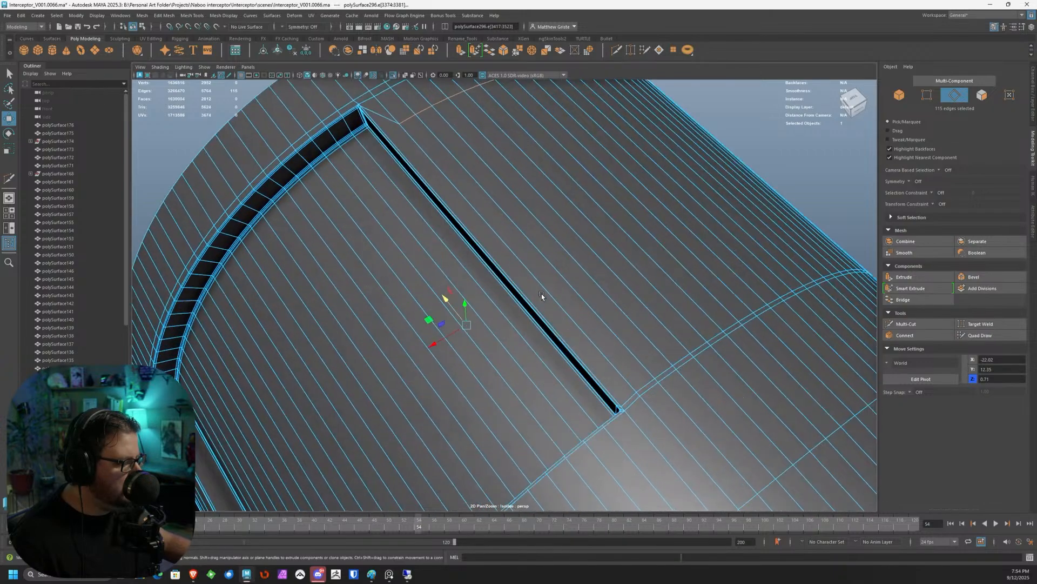
Select the support loop at the cutout's nose end and deselect its portion running through the recessed panel.
{"action": "double_click", "coordinate": [647, 385]}
{"action": "left_click_drag", "start_coordinate": [648, 385], "coordinate": [523, 387], "text": "alt"}
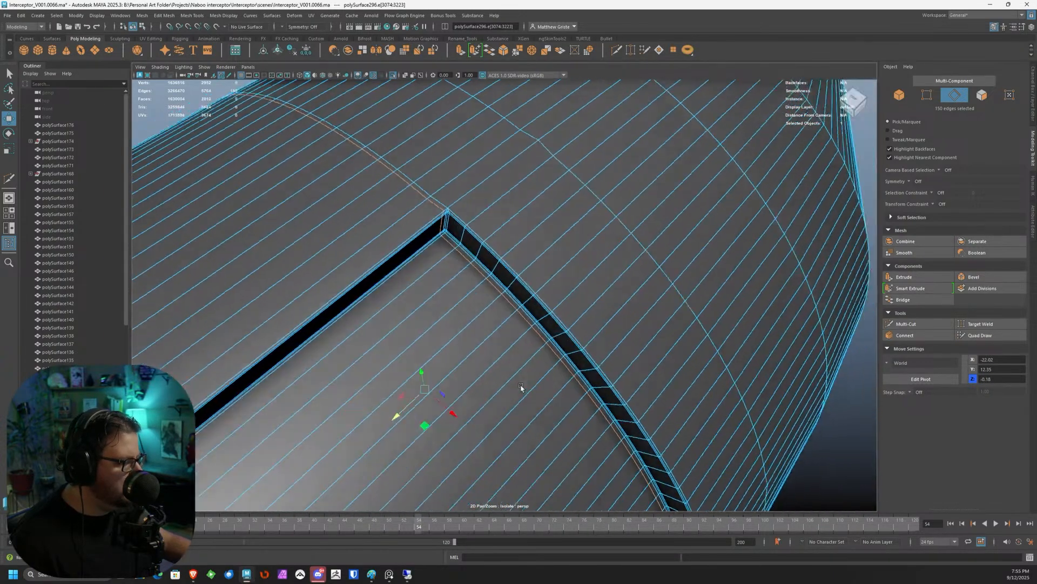
{"action": "scroll", "coordinate": [469, 282], "scroll_direction": "up", "scroll_amount": 3}
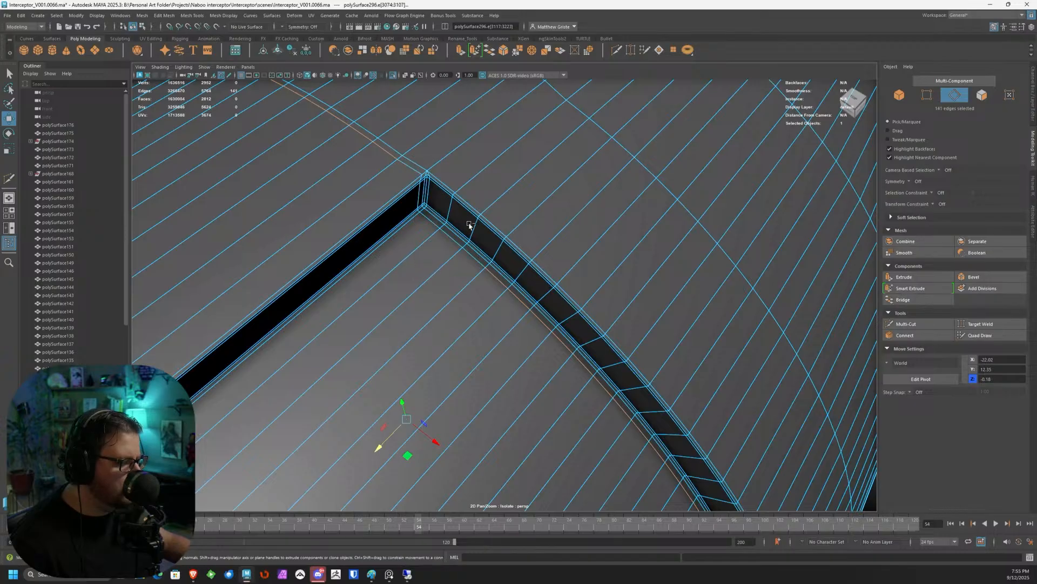
{"action": "left_click_drag", "start_coordinate": [524, 286], "coordinate": [598, 365], "text": "ctrl"}
{"action": "middle_click_drag", "start_coordinate": [616, 401], "coordinate": [432, 208], "text": "alt"}
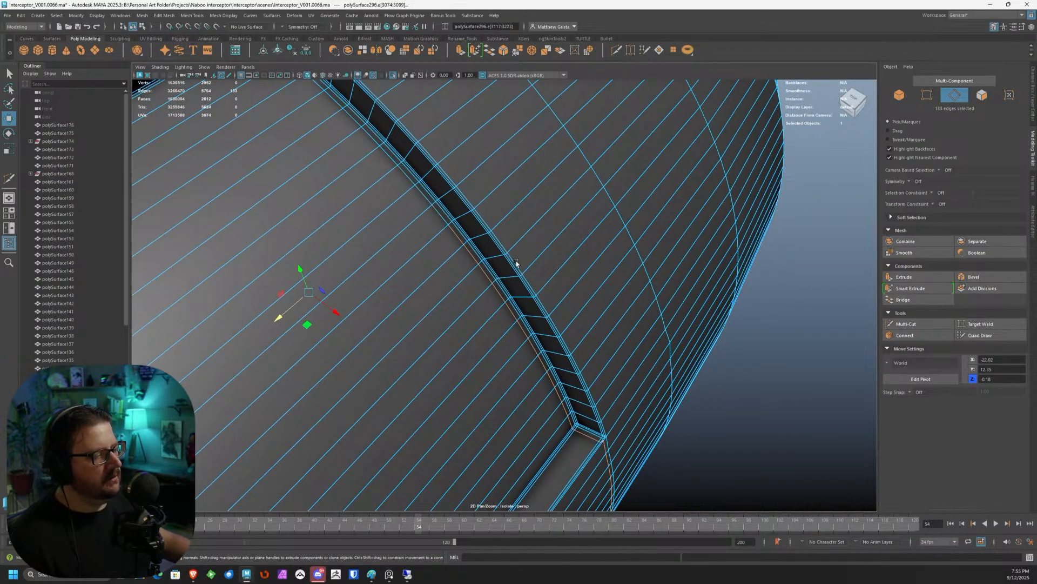
{"action": "left_click_drag", "start_coordinate": [504, 258], "coordinate": [431, 178], "text": "alt"}
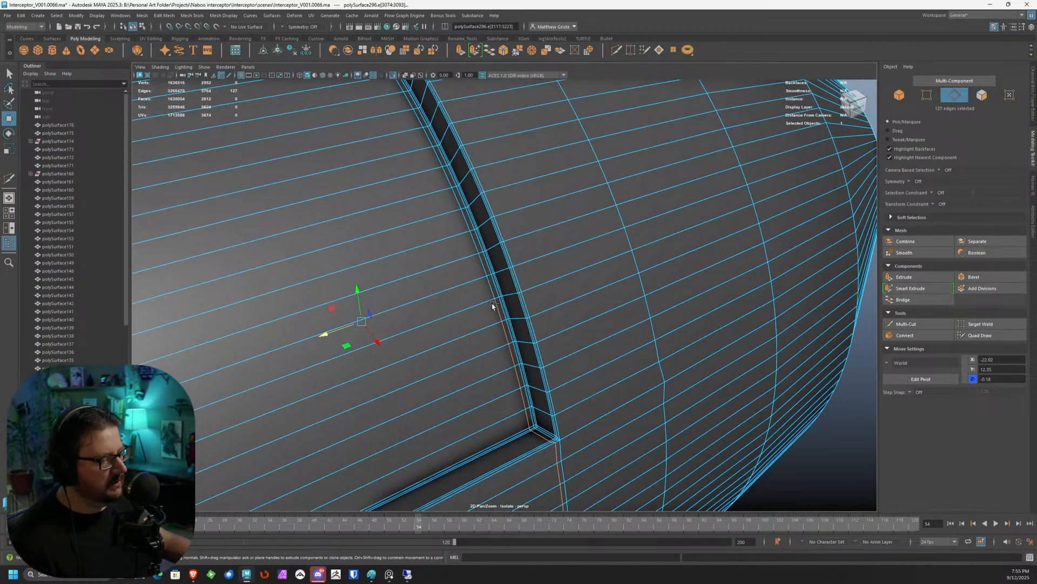
{"action": "left_click_drag", "start_coordinate": [542, 374], "coordinate": [490, 309], "text": "alt"}
{"action": "left_click_drag", "start_coordinate": [529, 376], "coordinate": [529, 377], "text": "ctrl"}
{"action": "left_click_drag", "start_coordinate": [529, 376], "coordinate": [427, 301], "text": "alt"}
{"action": "left_click_drag", "start_coordinate": [496, 358], "coordinate": [493, 361], "text": "ctrl"}
{"action": "scroll", "coordinate": [493, 359], "scroll_direction": "down", "scroll_amount": 6}
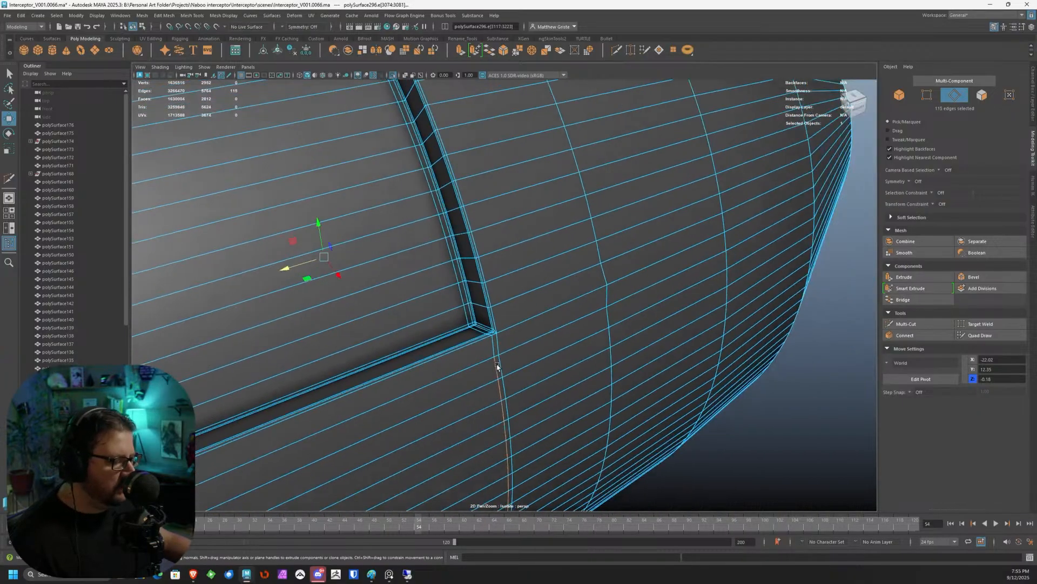
Move the selected nose-end loop edges along the cylinder's axis toward the panel's middle, to about -0.12 on Z.
{"action": "scroll", "coordinate": [484, 318], "scroll_direction": "down", "scroll_amount": 6}
{"action": "mouse_move", "coordinate": [481, 315]}
{"action": "left_mouse_down", "text": "alt"}
{"action": "mouse_move", "coordinate": [552, 305]}
{"action": "mouse_move", "coordinate": [465, 317]}
{"action": "left_mouse_up", "text": "alt"}
{"action": "scroll", "coordinate": [493, 274], "scroll_direction": "up", "scroll_amount": 3}
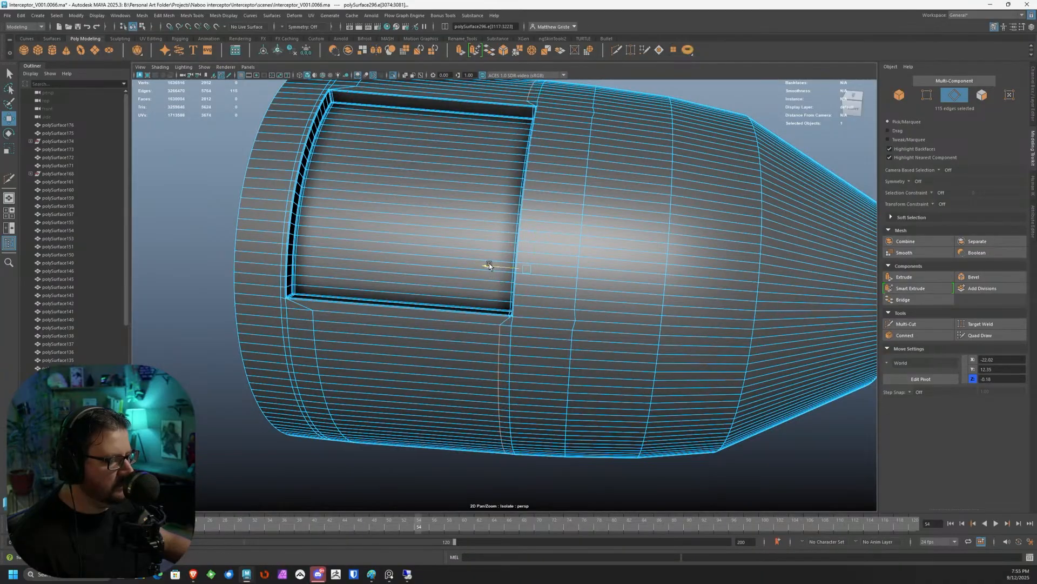
{"action": "left_click_drag", "start_coordinate": [483, 264], "coordinate": [519, 276]}
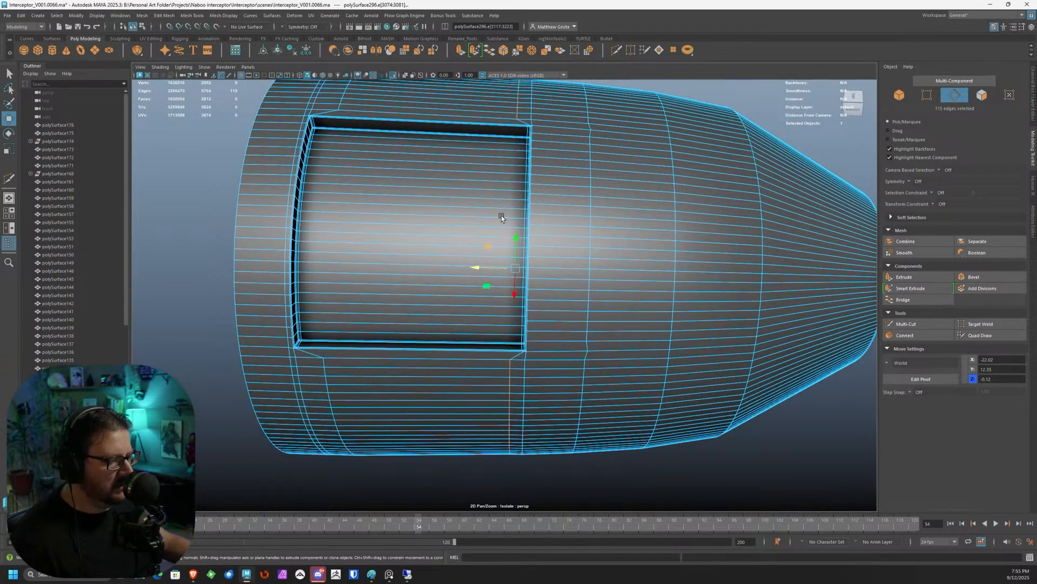
Return the cylinder to object mode with smooth preview on and clear the selection.
{"action": "middle_click_drag", "start_coordinate": [501, 217], "coordinate": [543, 242], "text": "alt"}
{"action": "left_click_drag", "start_coordinate": [468, 234], "coordinate": [514, 157], "text": "alt"}
{"action": "right_click", "coordinate": [514, 158]}
{"action": "right_click_drag", "start_coordinate": [536, 153], "coordinate": [559, 146]}
{"action": "left_click", "coordinate": [695, 430]}
{"action": "scroll", "coordinate": [694, 439], "scroll_direction": "down", "scroll_amount": 4}
{"action": "left_click_drag", "start_coordinate": [695, 441], "coordinate": [659, 405], "text": "alt"}
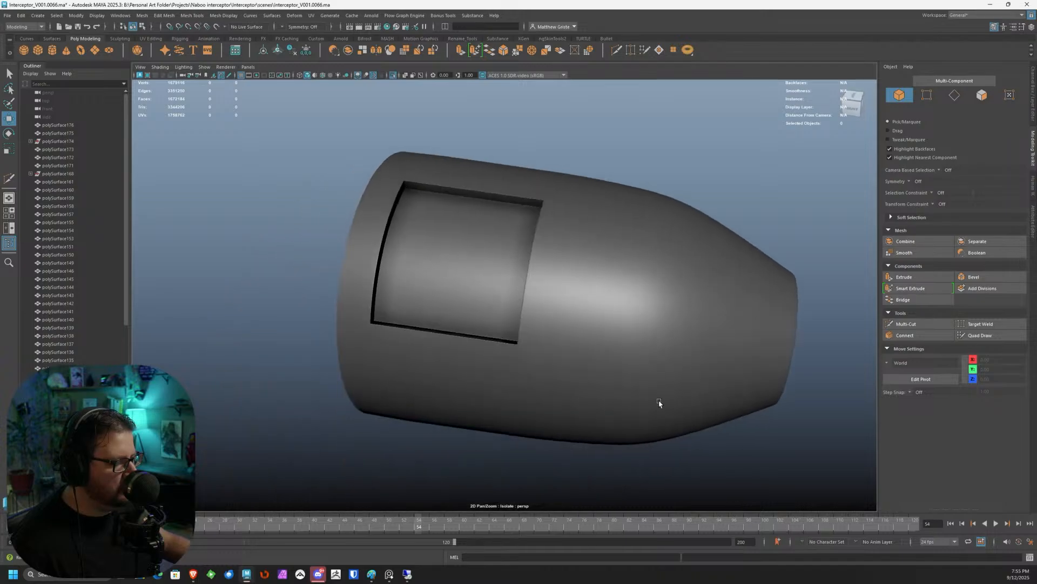
Turn off isolation in the viewport to show the whole ship around the cylinder.
{"action": "left_click", "coordinate": [204, 67]}
{"action": "mouse_move", "coordinate": [238, 82]}
{"action": "left_click", "coordinate": [323, 82]}
{"action": "left_click_drag", "start_coordinate": [468, 138], "coordinate": [432, 138], "text": "alt"}
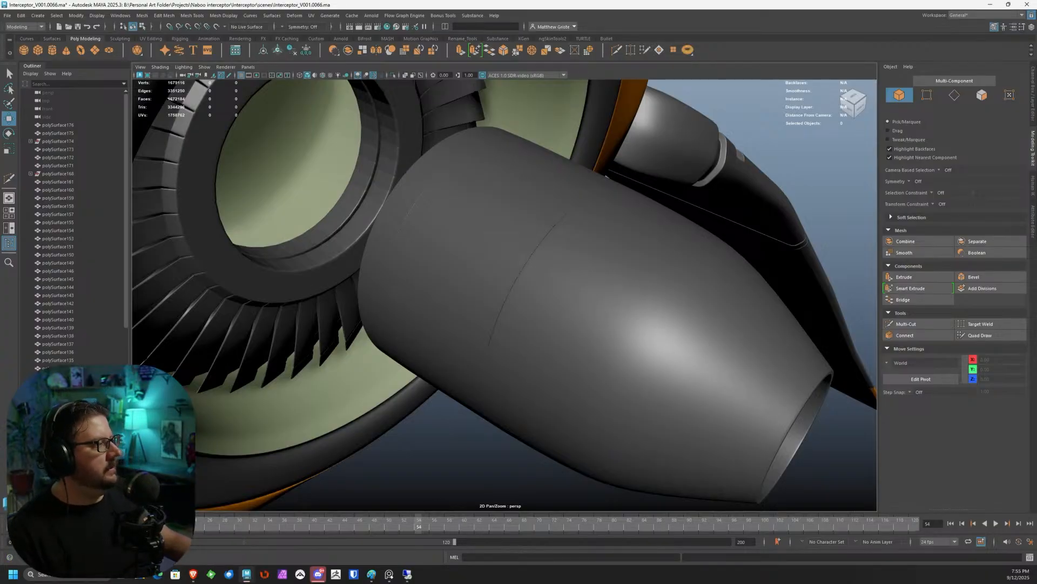
{"action": "left_click_drag", "start_coordinate": [545, 259], "coordinate": [383, 247], "text": "alt"}
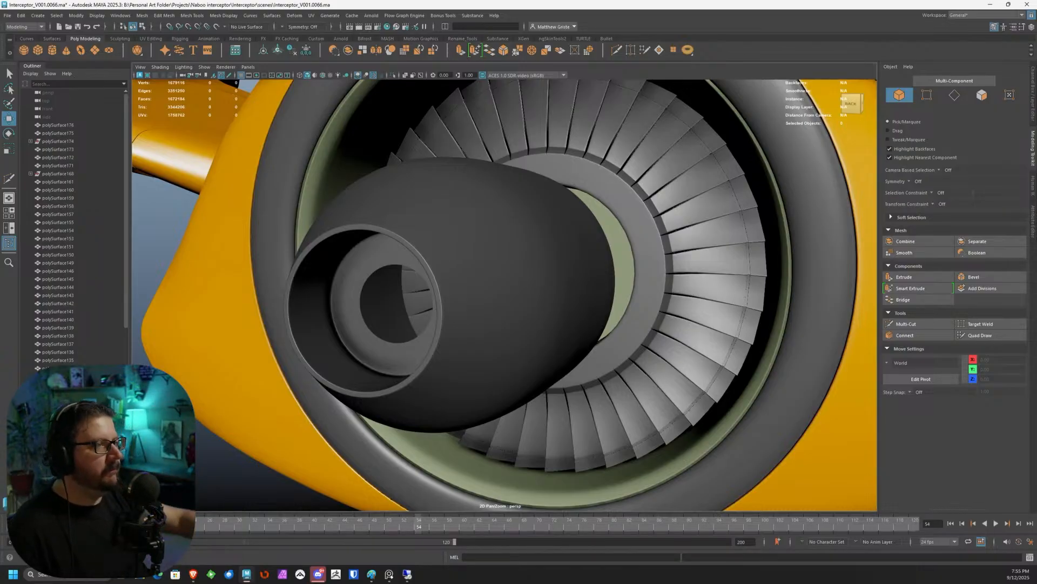
Select the central cylinder and turn off its smooth preview to work on the tapered nose end.
{"action": "left_click_drag", "start_coordinate": [403, 321], "coordinate": [435, 233], "text": "alt"}
{"action": "left_click", "coordinate": [472, 296]}
{"action": "scroll", "coordinate": [423, 264], "scroll_direction": "up", "scroll_amount": 3}
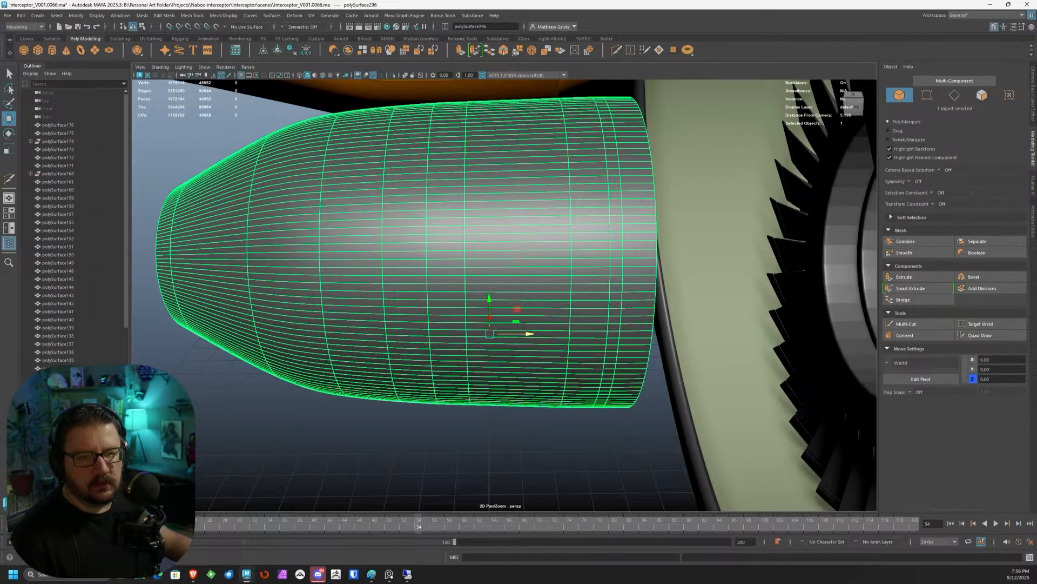
{"action": "left_click_drag", "start_coordinate": [581, 234], "coordinate": [553, 194], "text": "alt"}
{"action": "scroll", "coordinate": [562, 217], "scroll_direction": "up", "scroll_amount": 6}
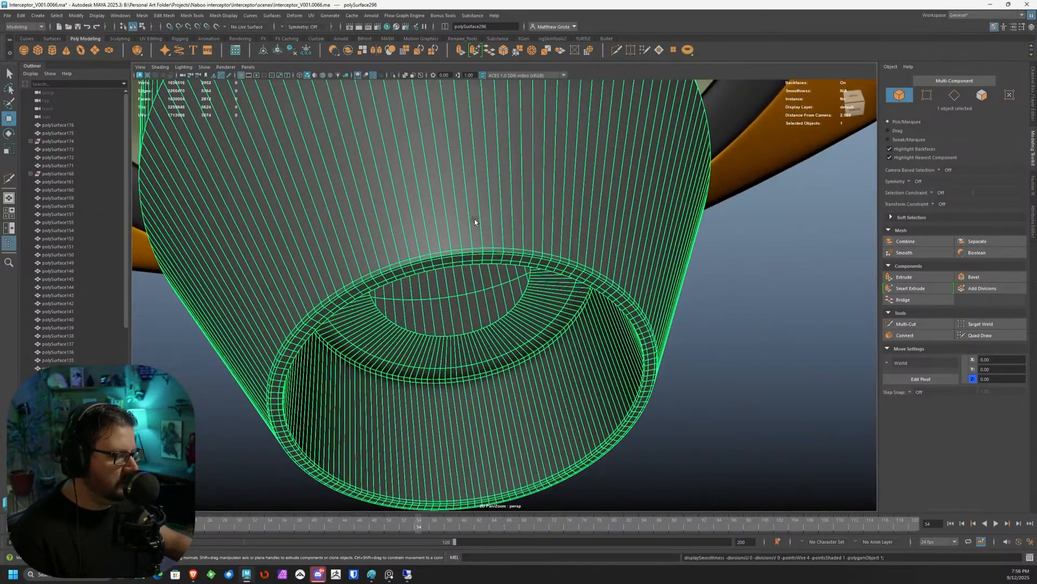
{"action": "scroll", "coordinate": [486, 221], "scroll_direction": "up", "scroll_amount": 5}
{"action": "scroll", "coordinate": [540, 232], "scroll_direction": "down", "scroll_amount": 5}
{"action": "scroll", "coordinate": [675, 259], "scroll_direction": "up", "scroll_amount": 3}
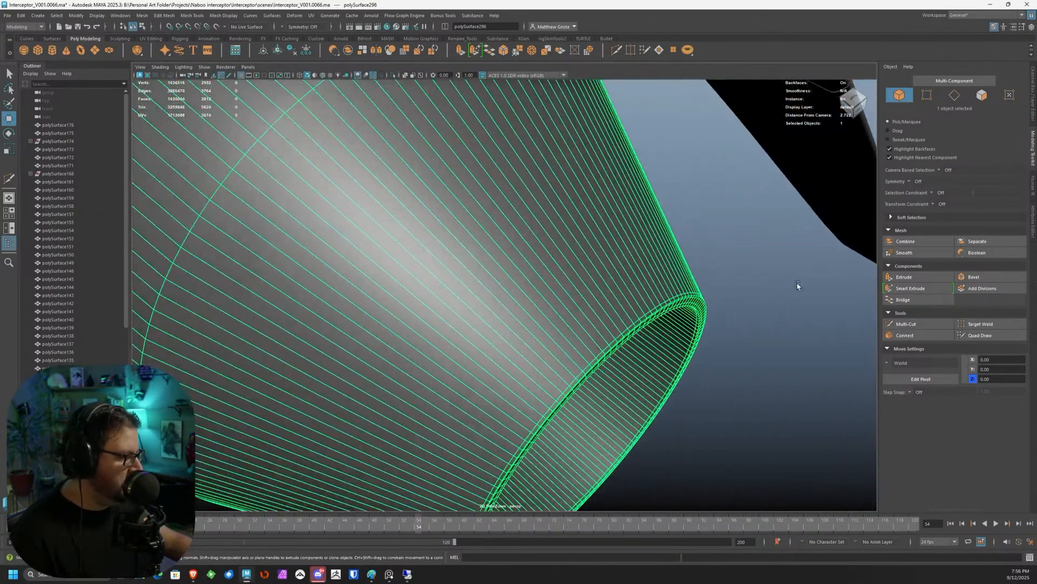
Insert two edge loops around the cylinder's nose taper with Multi-Cut, one near its wide end and one near the opening.
{"action": "left_click", "coordinate": [899, 314]}
{"action": "left_click", "coordinate": [899, 314]}
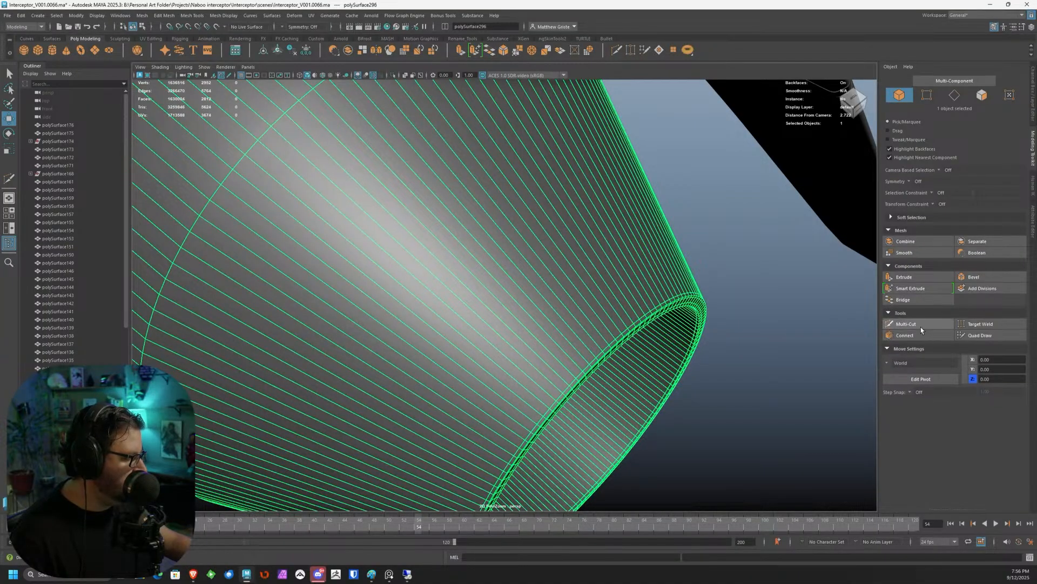
{"action": "left_click", "coordinate": [907, 324]}
{"action": "left_click_drag", "start_coordinate": [362, 272], "coordinate": [474, 279], "text": "ctrl"}
{"action": "left_click", "coordinate": [541, 357], "text": "ctrl"}
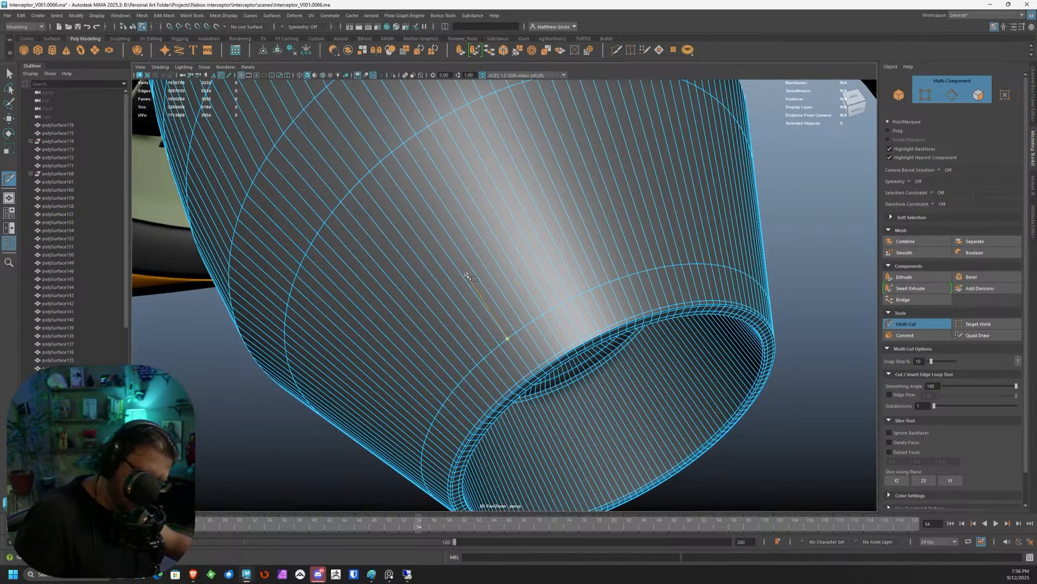
Select a patch of 23 adjacent faces between the two new edge loops on the side of the nose taper.
{"action": "key", "text": "q"}
{"action": "right_click_drag", "start_coordinate": [425, 233], "coordinate": [421, 254]}
{"action": "left_click_drag", "start_coordinate": [392, 299], "coordinate": [605, 201]}
{"action": "scroll", "coordinate": [558, 237], "scroll_direction": "down", "scroll_amount": 5}
{"action": "scroll", "coordinate": [559, 238], "scroll_direction": "down", "scroll_amount": 5}
{"action": "left_click_drag", "start_coordinate": [540, 248], "coordinate": [458, 222], "text": "alt"}
{"action": "scroll", "coordinate": [458, 252], "scroll_direction": "up", "scroll_amount": 5}
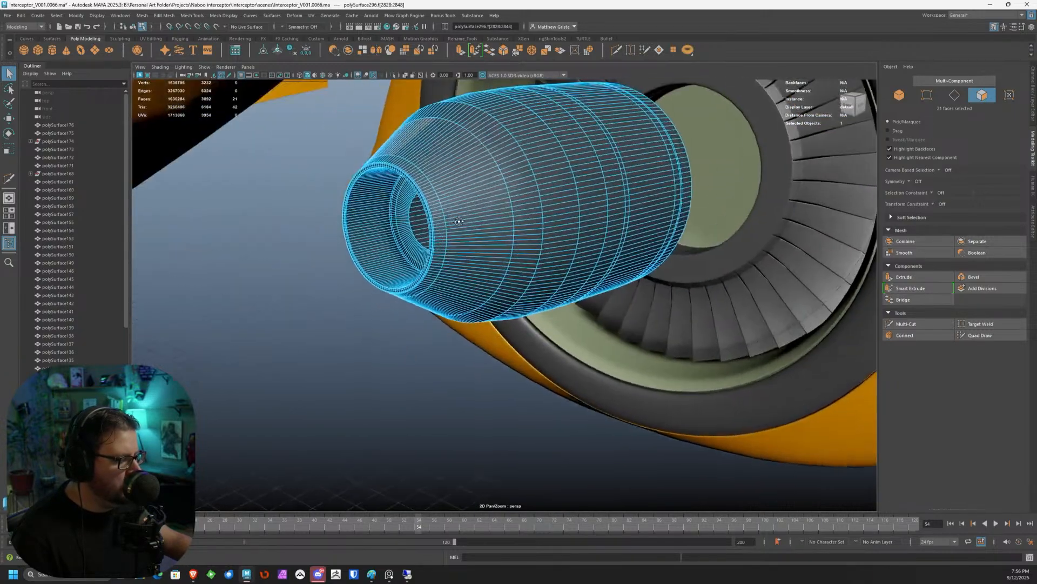
{"action": "scroll", "coordinate": [459, 221], "scroll_direction": "up", "scroll_amount": 6}
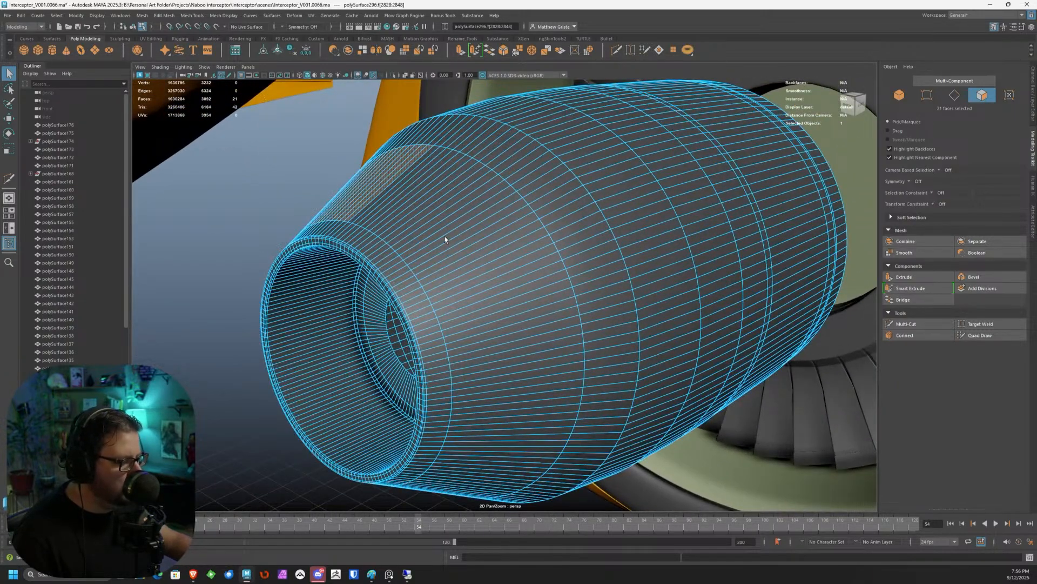
{"action": "left_click", "coordinate": [447, 236]}
{"action": "left_click_drag", "start_coordinate": [454, 238], "coordinate": [518, 349]}
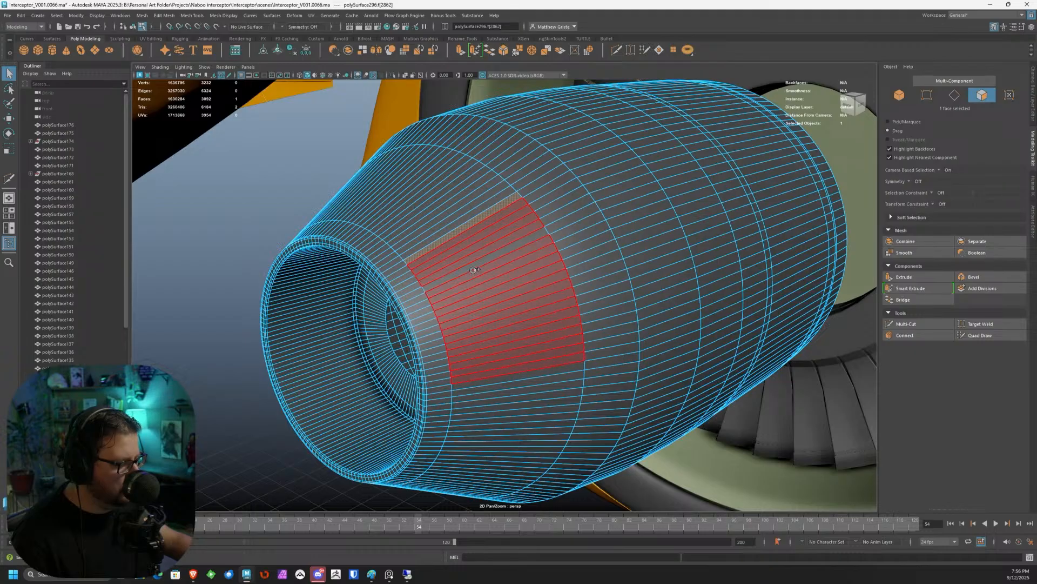
{"action": "left_click_drag", "start_coordinate": [493, 395], "coordinate": [493, 395]}
{"action": "left_click_drag", "start_coordinate": [510, 324], "coordinate": [557, 274], "text": "alt"}
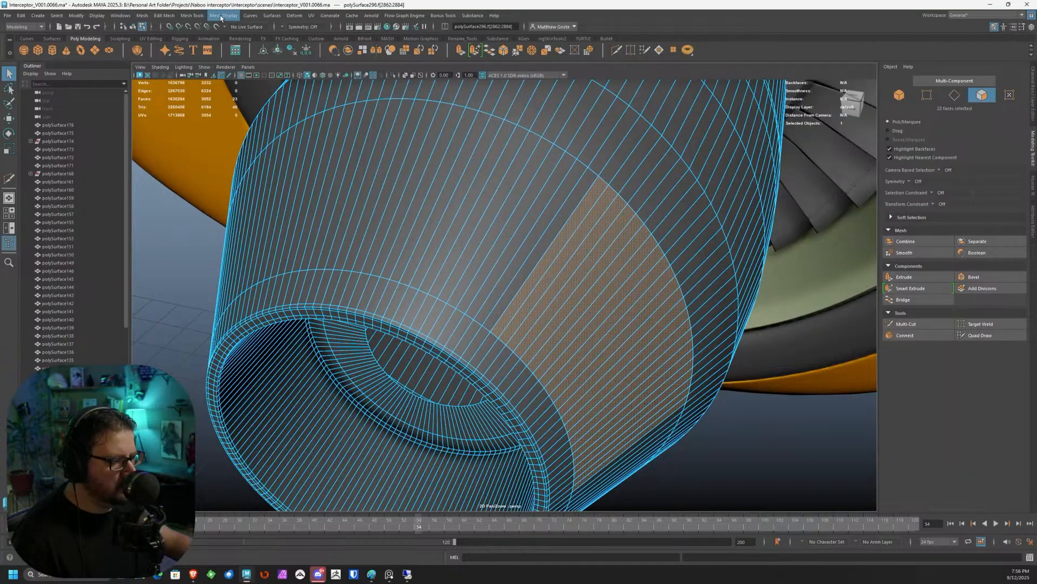
Split the selected faces off the cylinder and separate them into their own object.
{"action": "left_click", "coordinate": [195, 16]}
{"action": "mouse_move", "coordinate": [164, 15]}
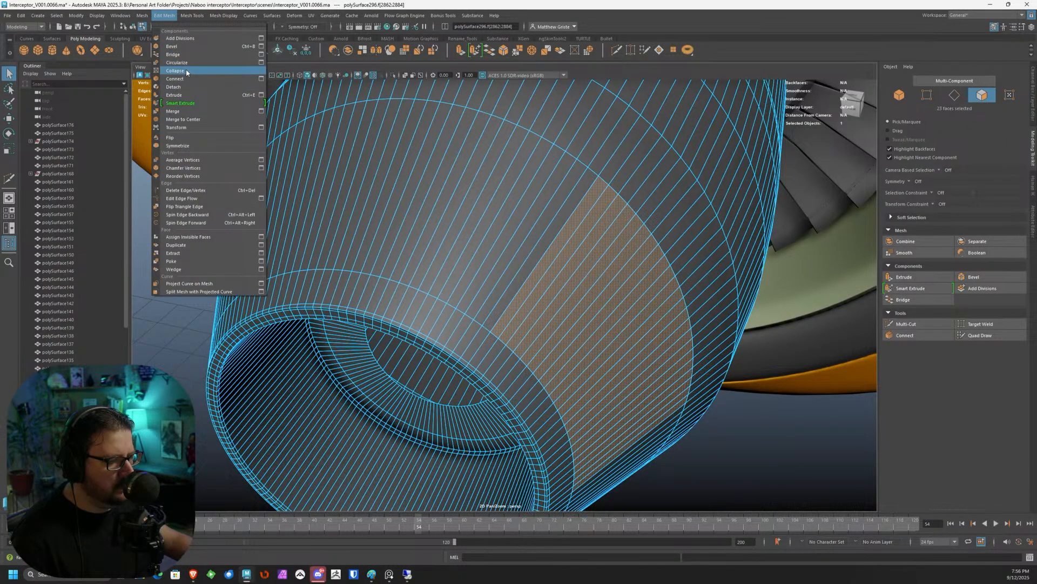
{"action": "left_click", "coordinate": [176, 70]}
{"action": "key", "text": "F8"}
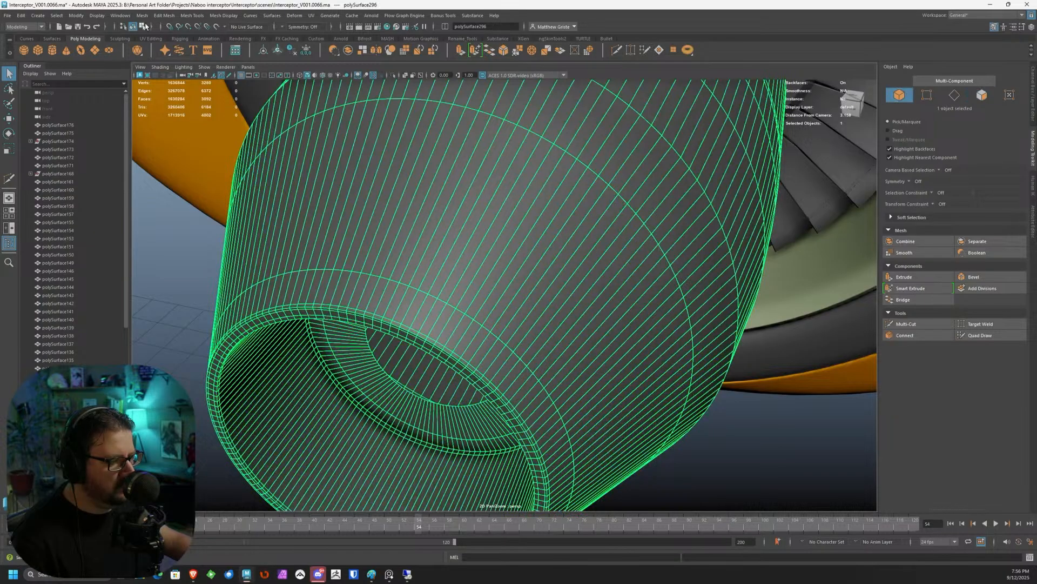
{"action": "left_click", "coordinate": [145, 18]}
{"action": "left_click", "coordinate": [165, 49]}
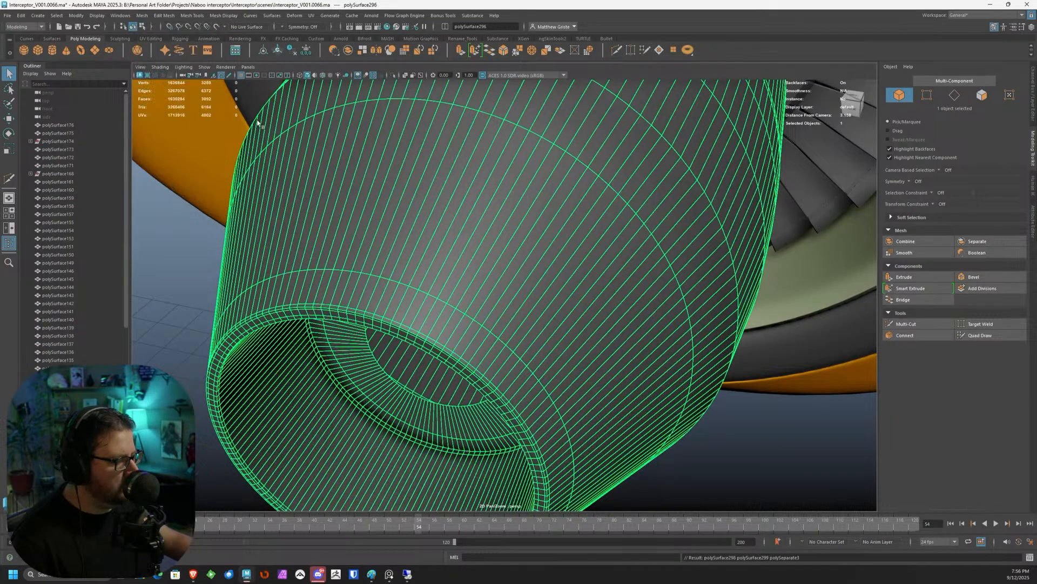
Select the separated curved panel and isolate it in the viewport.
{"action": "scroll", "coordinate": [549, 303], "scroll_direction": "down", "scroll_amount": 5}
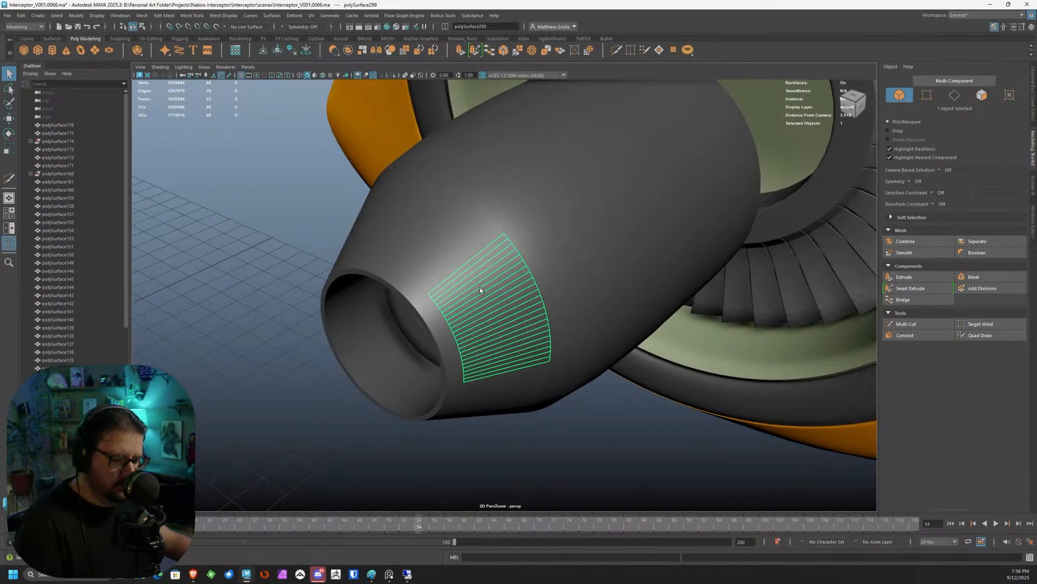
{"action": "key", "text": "ctrl+1"}
{"action": "scroll", "coordinate": [477, 284], "scroll_direction": "up", "scroll_amount": 5}
Try to thicken the panel by extruding its border edges, and undo the extrusion.
{"action": "right_click_drag", "start_coordinate": [433, 241], "coordinate": [428, 221]}
{"action": "left_click", "coordinate": [427, 221]}
{"action": "double_click", "coordinate": [427, 221]}
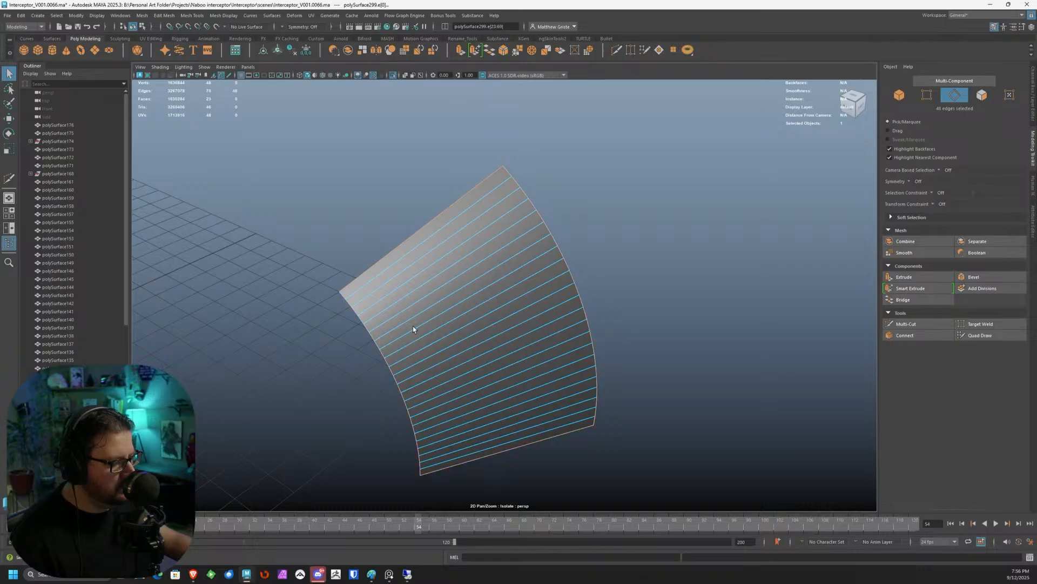
{"action": "key", "text": "ctrl+e"}
{"action": "left_click_drag", "start_coordinate": [442, 268], "coordinate": [596, 195], "text": "alt"}
{"action": "left_click_drag", "start_coordinate": [598, 151], "coordinate": [606, 196]}
{"action": "key", "text": "ctrl+z"}
{"action": "key", "text": "ctrl+z"}
Select all of the panel's faces and extrude them to give the panel thickness.
{"action": "right_click_drag", "start_coordinate": [556, 214], "coordinate": [544, 233]}
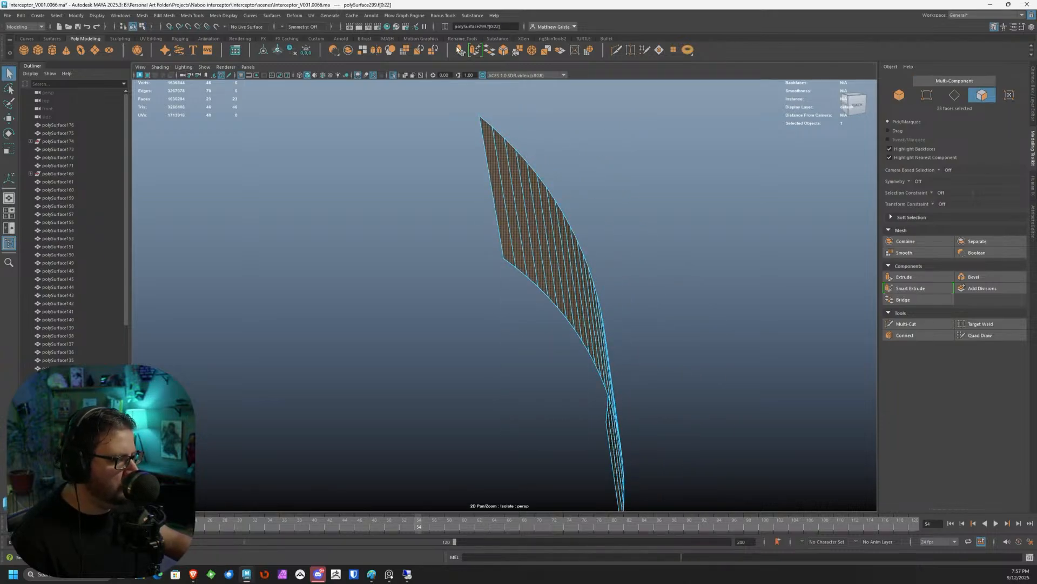
{"action": "key", "text": "ctrl+e"}
{"action": "left_click_drag", "start_coordinate": [585, 290], "coordinate": [540, 178], "text": "alt"}
{"action": "left_click_drag", "start_coordinate": [489, 156], "coordinate": [557, 162]}
Select the curved border edges along the panel's inner and outer faces, leaving out the stray edge crossing its inner face.
{"action": "right_click_drag", "start_coordinate": [556, 162], "coordinate": [561, 147]}
{"action": "left_click", "coordinate": [535, 178]}
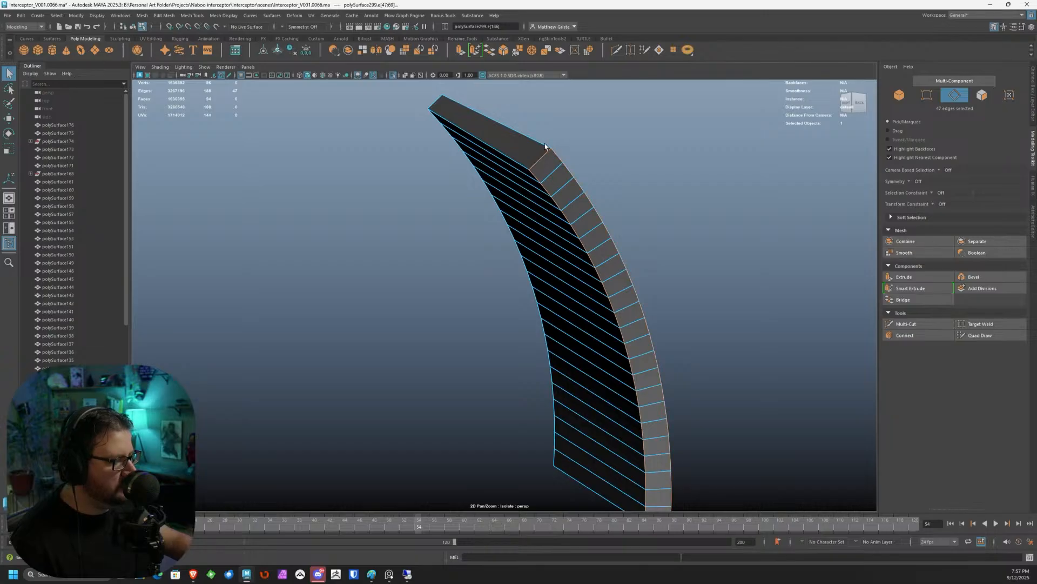
{"action": "left_click", "coordinate": [510, 161], "text": "ctrl"}
{"action": "left_click_drag", "start_coordinate": [470, 154], "coordinate": [638, 194], "text": "alt"}
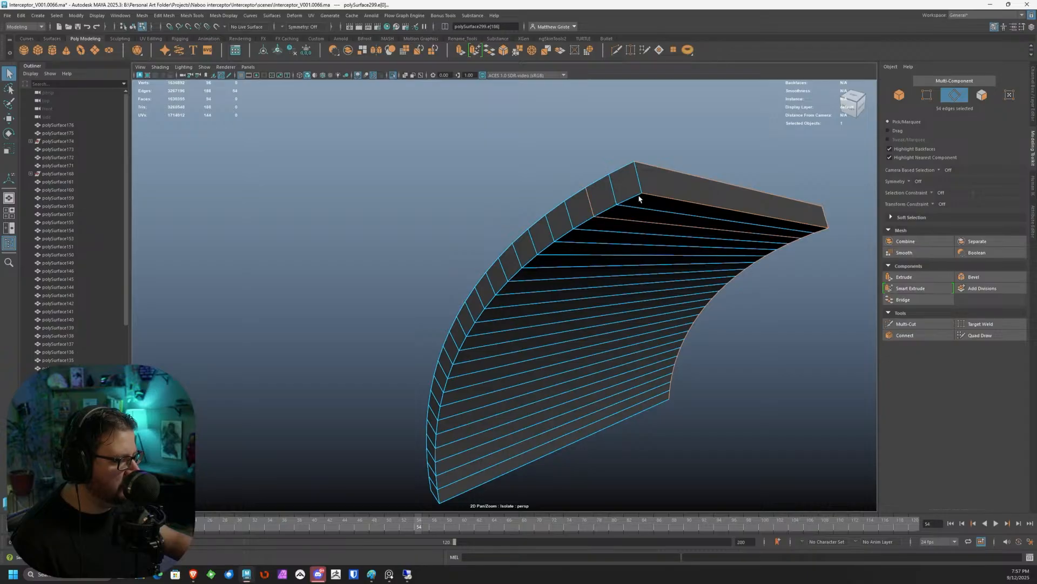
{"action": "left_click", "coordinate": [612, 212], "text": "ctrl"}
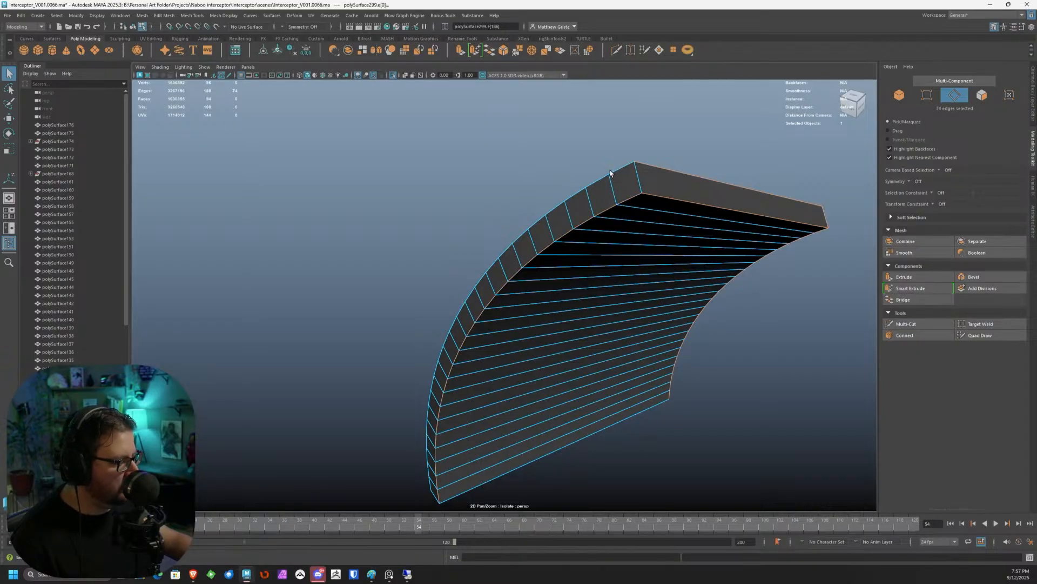
Add the remaining straight side edges and short corner edges of the panel's outline to the selection.
{"action": "left_click_drag", "start_coordinate": [638, 176], "coordinate": [426, 231], "text": "alt"}
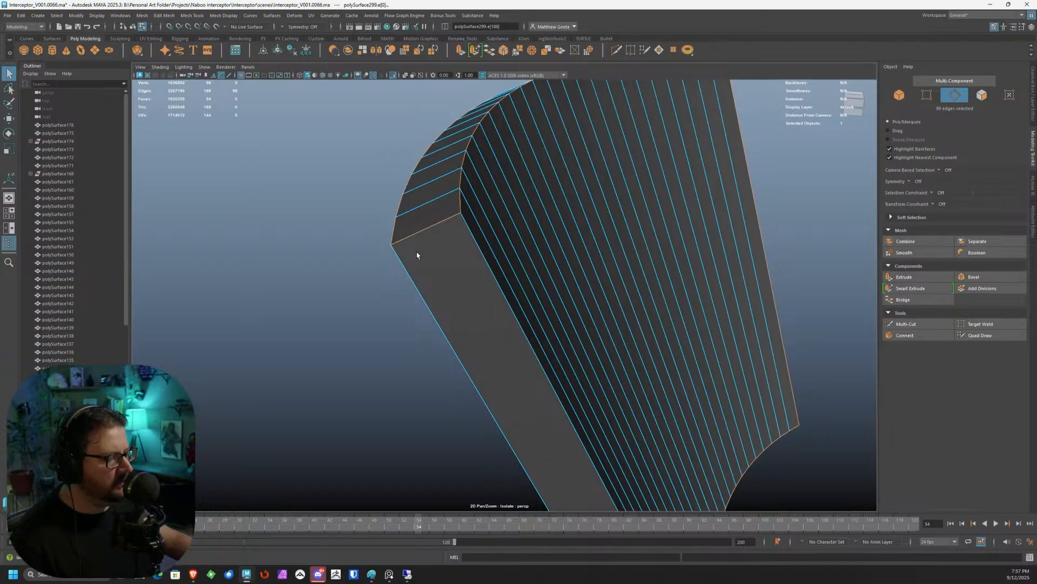
{"action": "left_click", "coordinate": [421, 297], "text": "shift"}
{"action": "left_click_drag", "start_coordinate": [421, 297], "coordinate": [664, 409], "text": "alt"}
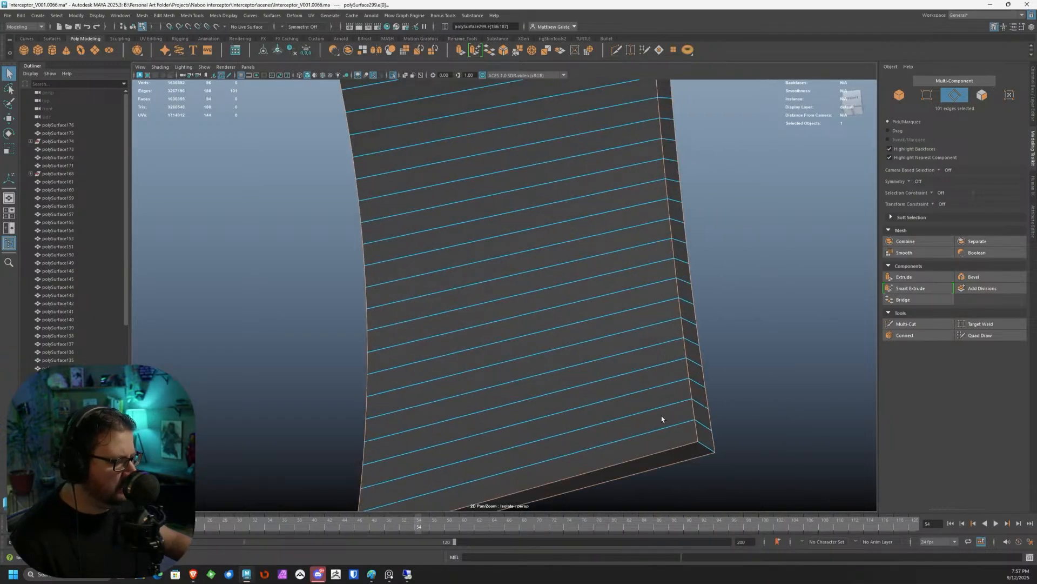
{"action": "left_click", "coordinate": [703, 448], "text": "shift"}
{"action": "key", "text": "f"}
Deselect the stray edges crossing the panel's outer face, keeping only the outline and corner edges selected.
{"action": "left_click_drag", "start_coordinate": [700, 371], "coordinate": [489, 351], "text": "alt"}
{"action": "middle_click_drag", "start_coordinate": [489, 352], "coordinate": [551, 381], "text": "alt"}
{"action": "scroll", "coordinate": [551, 382], "scroll_direction": "up", "scroll_amount": 3}
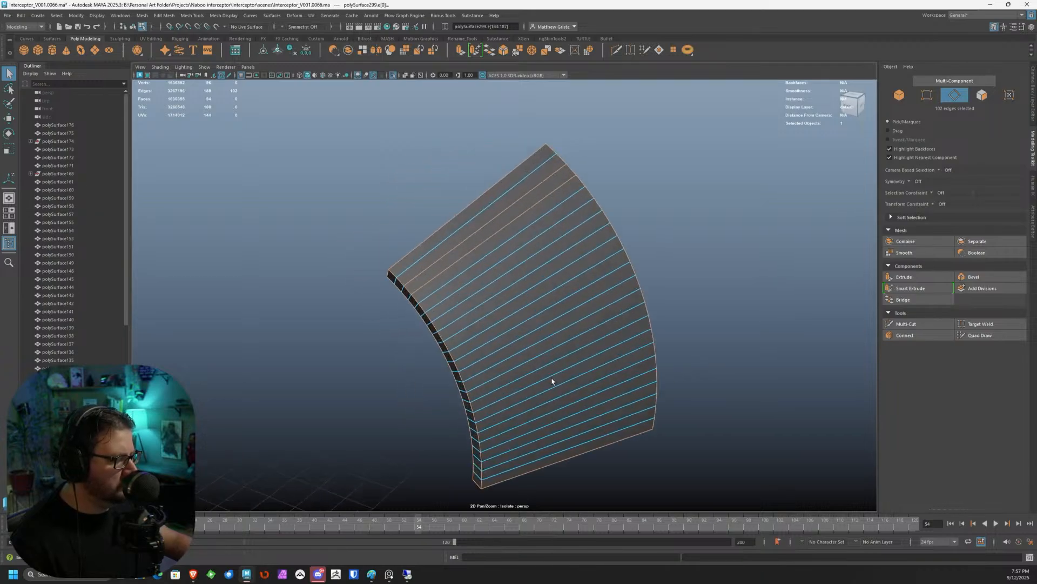
{"action": "left_click", "coordinate": [404, 273], "text": "ctrl"}
{"action": "left_click_drag", "start_coordinate": [404, 273], "coordinate": [783, 282], "text": "alt"}
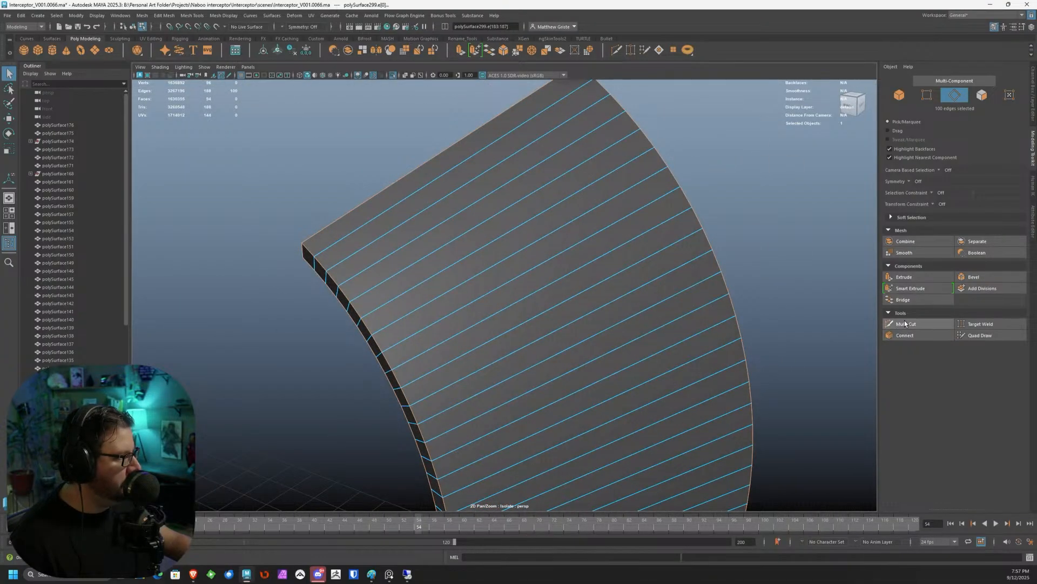
Bevel the selected outline edges with Chamfer off and a Fraction of 0.05.
{"action": "scroll", "coordinate": [586, 271], "scroll_direction": "up", "scroll_amount": 4}
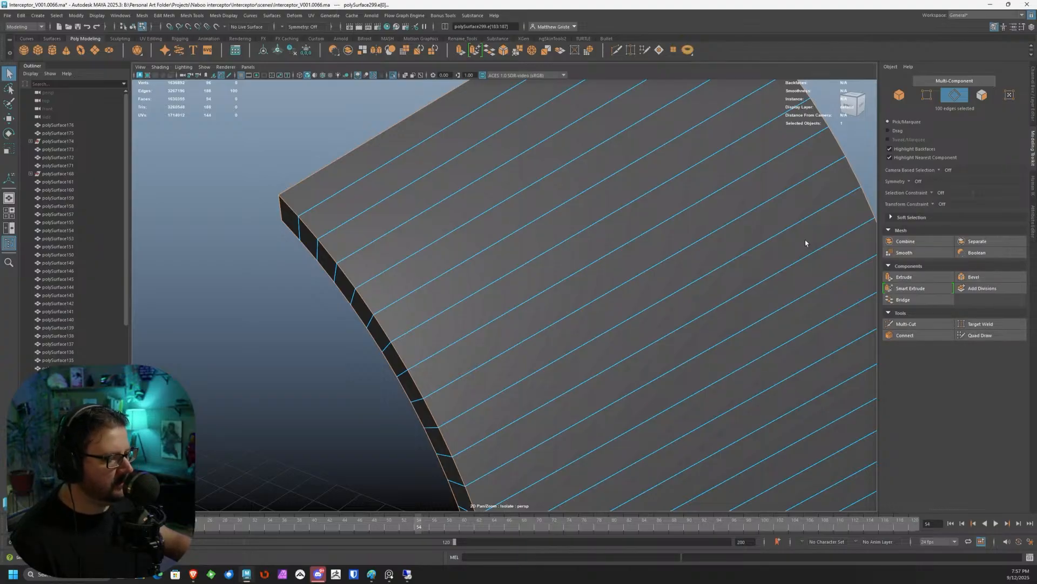
{"action": "left_click", "coordinate": [962, 281]}
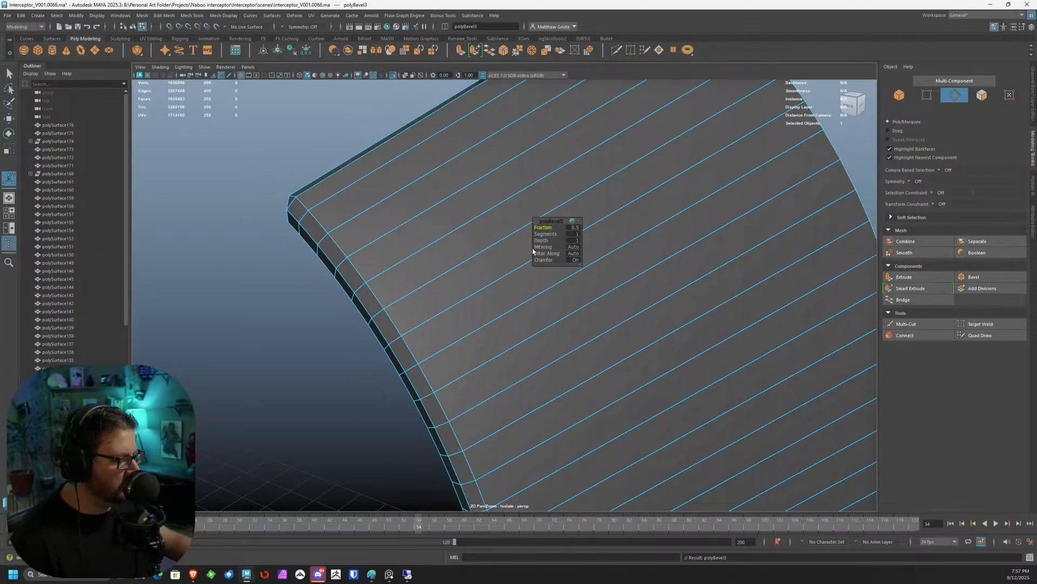
{"action": "left_click", "coordinate": [553, 260]}
{"action": "left_click_drag", "start_coordinate": [530, 255], "coordinate": [377, 263], "text": "alt"}
{"action": "right_click_drag", "start_coordinate": [377, 264], "coordinate": [430, 240], "text": "alt"}
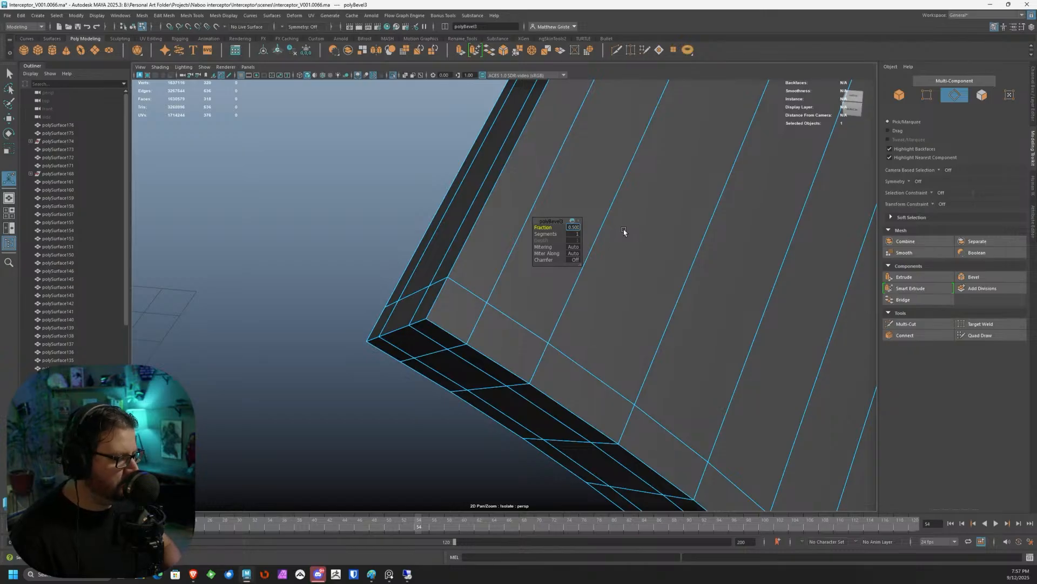
{"action": "type", "text": "05"}
{"action": "key", "text": "Return"}
{"action": "scroll", "coordinate": [498, 277], "scroll_direction": "down", "scroll_amount": 3}
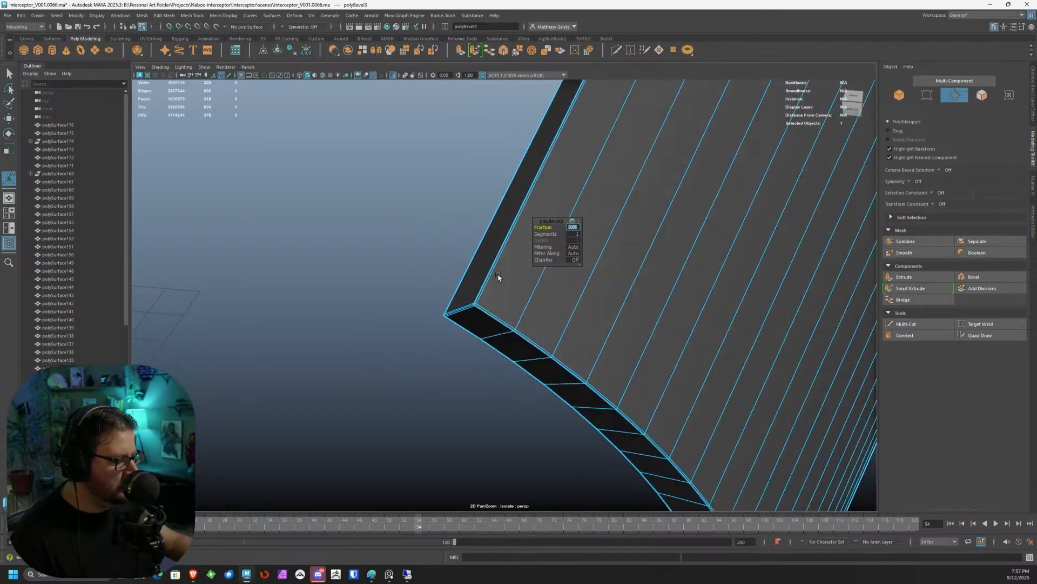
{"action": "left_click_drag", "start_coordinate": [471, 267], "coordinate": [582, 283], "text": "alt"}
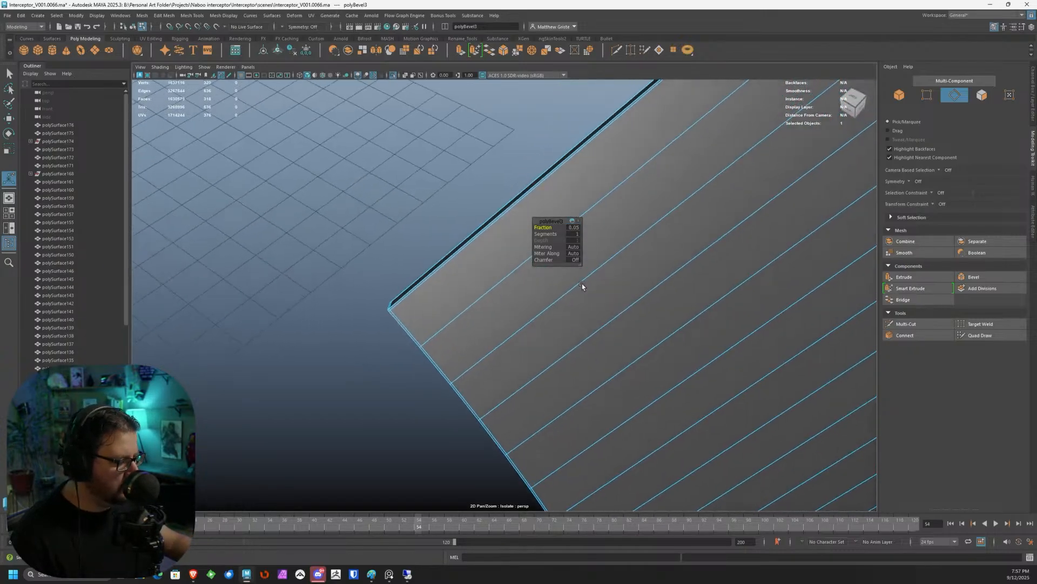
Insert a support edge loop with Multi-Cut close to the corner at the panel's narrow nose end.
{"action": "left_click", "coordinate": [930, 323]}
{"action": "left_click_drag", "start_coordinate": [523, 317], "coordinate": [493, 309], "text": "alt"}
{"action": "scroll", "coordinate": [433, 311], "scroll_direction": "up", "scroll_amount": 2}
{"action": "scroll", "coordinate": [394, 302], "scroll_direction": "down", "scroll_amount": 1}
{"action": "left_click", "coordinate": [371, 309], "text": "ctrl"}
{"action": "scroll", "coordinate": [371, 309], "scroll_direction": "down", "scroll_amount": 4}
{"action": "left_click_drag", "start_coordinate": [378, 305], "coordinate": [599, 243], "text": "alt"}
{"action": "scroll", "coordinate": [662, 227], "scroll_direction": "up", "scroll_amount": 3}
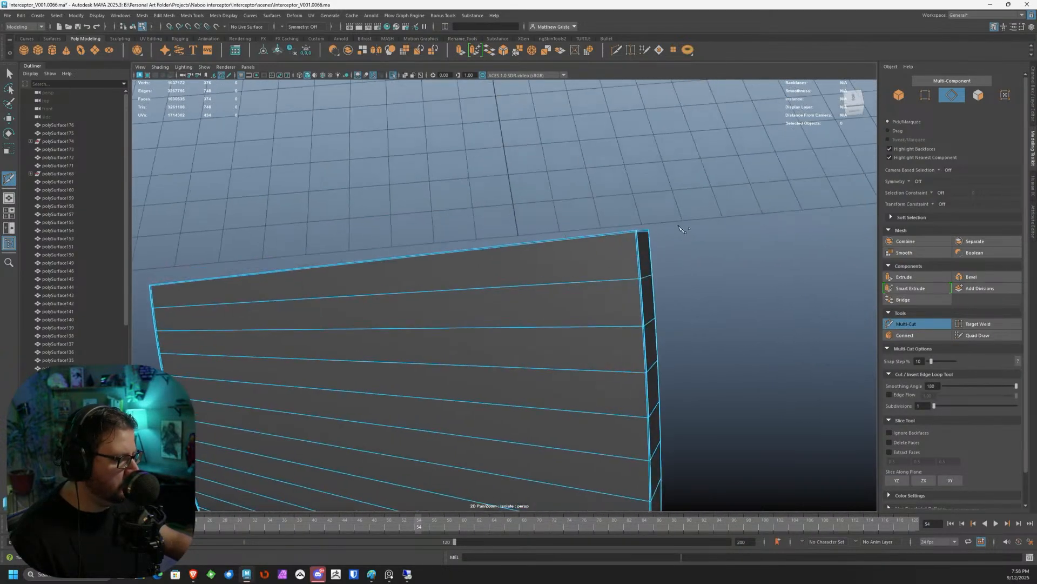
Insert another support edge loop close to the panel's wide curved edge at the opposite end.
{"action": "left_click_drag", "start_coordinate": [676, 225], "coordinate": [577, 227], "text": "alt"}
{"action": "scroll", "coordinate": [577, 227], "scroll_direction": "up", "scroll_amount": 3}
{"action": "middle_click_drag", "start_coordinate": [577, 227], "coordinate": [579, 268], "text": "alt"}
{"action": "left_click_drag", "start_coordinate": [579, 268], "coordinate": [582, 242], "text": "alt"}
{"action": "left_click", "coordinate": [565, 211]}
{"action": "scroll", "coordinate": [577, 243], "scroll_direction": "up", "scroll_amount": 2}
{"action": "scroll", "coordinate": [582, 242], "scroll_direction": "down", "scroll_amount": 1}
{"action": "left_click", "coordinate": [581, 191], "text": "ctrl"}
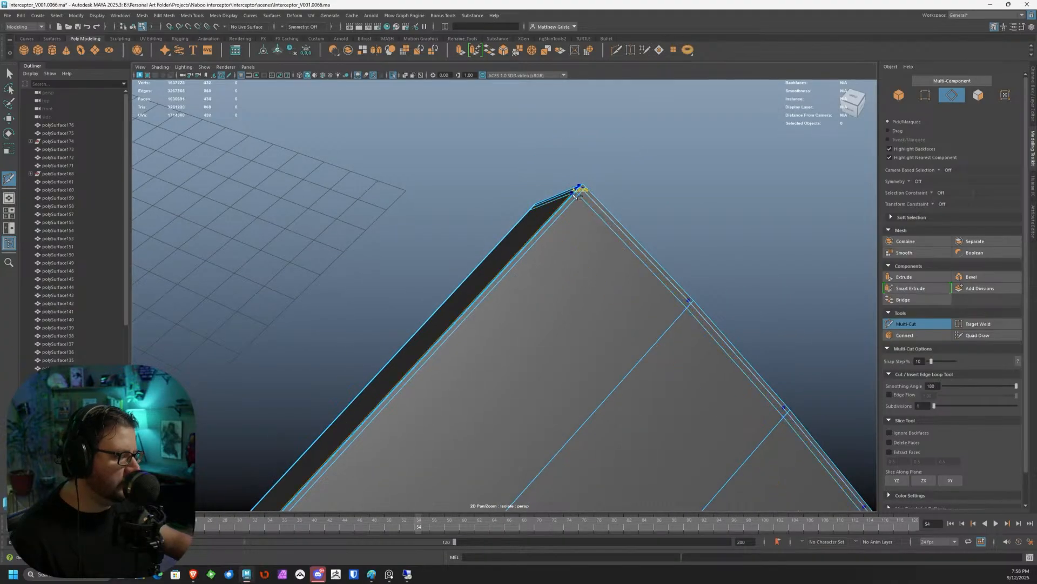
{"action": "scroll", "coordinate": [582, 190], "scroll_direction": "down", "scroll_amount": 3}
{"action": "left_click_drag", "start_coordinate": [581, 190], "coordinate": [570, 231], "text": "alt"}
{"action": "scroll", "coordinate": [571, 232], "scroll_direction": "down", "scroll_amount": 3}
{"action": "middle_click_drag", "start_coordinate": [573, 238], "coordinate": [568, 175], "text": "alt"}
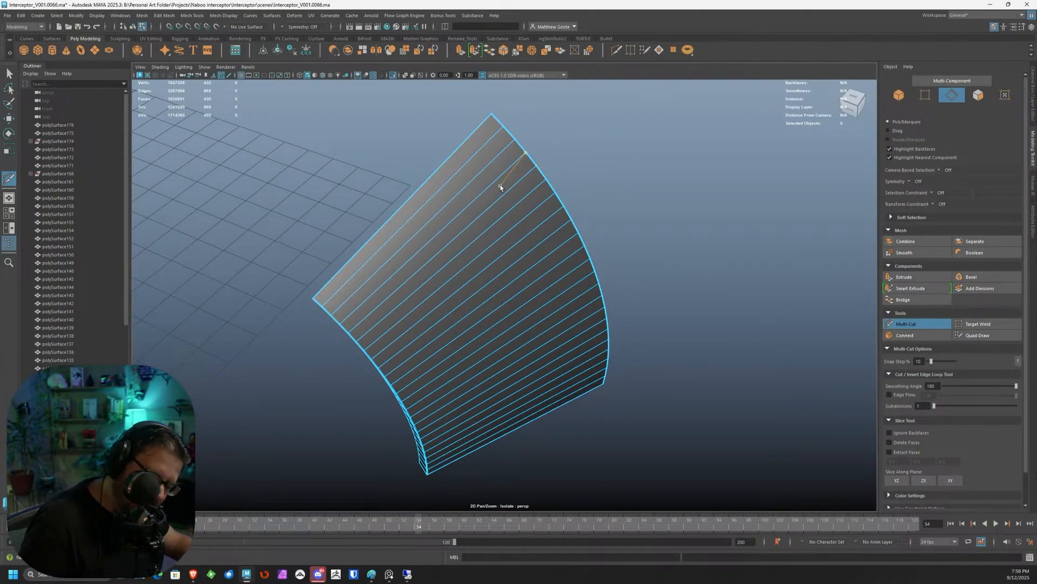
Turn on smooth preview for the panel in object mode and turn off isolation to show the rest of the ship.
{"action": "key", "text": "q"}
{"action": "key", "text": "3"}
{"action": "right_click_drag", "start_coordinate": [474, 187], "coordinate": [440, 156]}
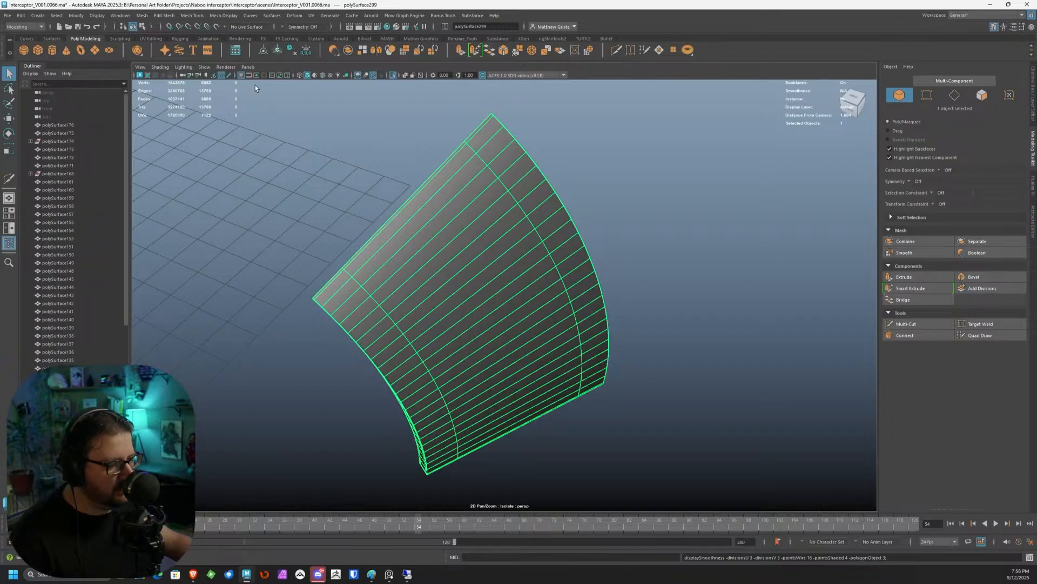
{"action": "left_click", "coordinate": [204, 67]}
{"action": "mouse_move", "coordinate": [243, 83]}
{"action": "left_click", "coordinate": [320, 85]}
{"action": "scroll", "coordinate": [373, 154], "scroll_direction": "down", "scroll_amount": 5}
{"action": "mouse_move", "coordinate": [476, 165]}
{"action": "left_mouse_down", "text": "alt"}
{"action": "mouse_move", "coordinate": [451, 208]}
{"action": "mouse_move", "coordinate": [432, 196]}
{"action": "mouse_move", "coordinate": [487, 167]}
{"action": "left_mouse_up", "text": "alt"}
{"action": "scroll", "coordinate": [433, 198], "scroll_direction": "down", "scroll_amount": 2}
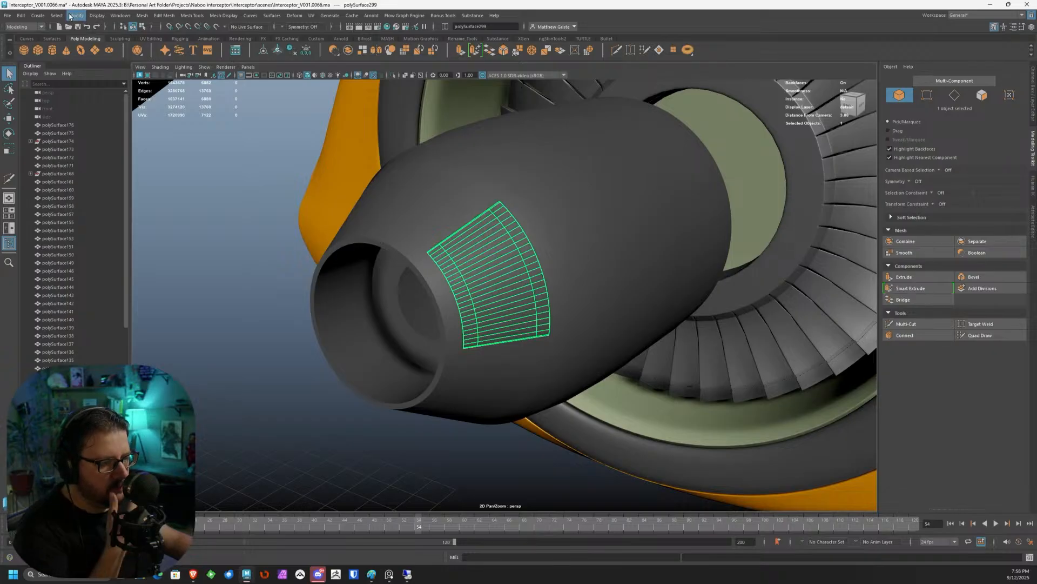
Save the scene as a new incremental version, Interceptor_V001.0067.
{"action": "left_click", "coordinate": [7, 15]}
{"action": "left_click", "coordinate": [29, 66]}
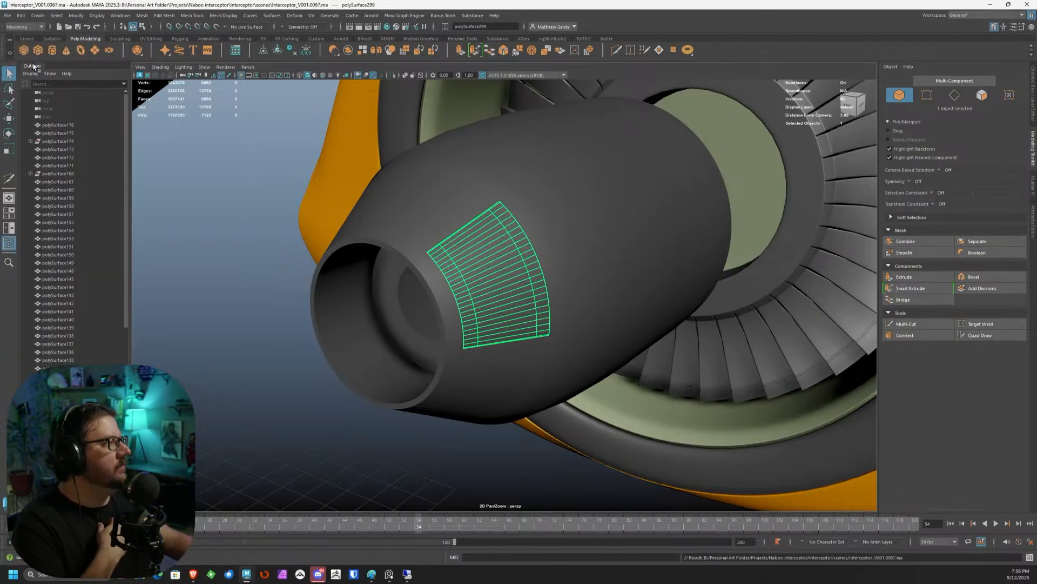
Isolate the main cylinder body that holds the panel cutout.
{"action": "left_click_drag", "start_coordinate": [540, 232], "coordinate": [526, 276], "text": "alt"}
{"action": "left_click", "coordinate": [505, 393]}
{"action": "scroll", "coordinate": [494, 391], "scroll_direction": "down", "scroll_amount": 3}
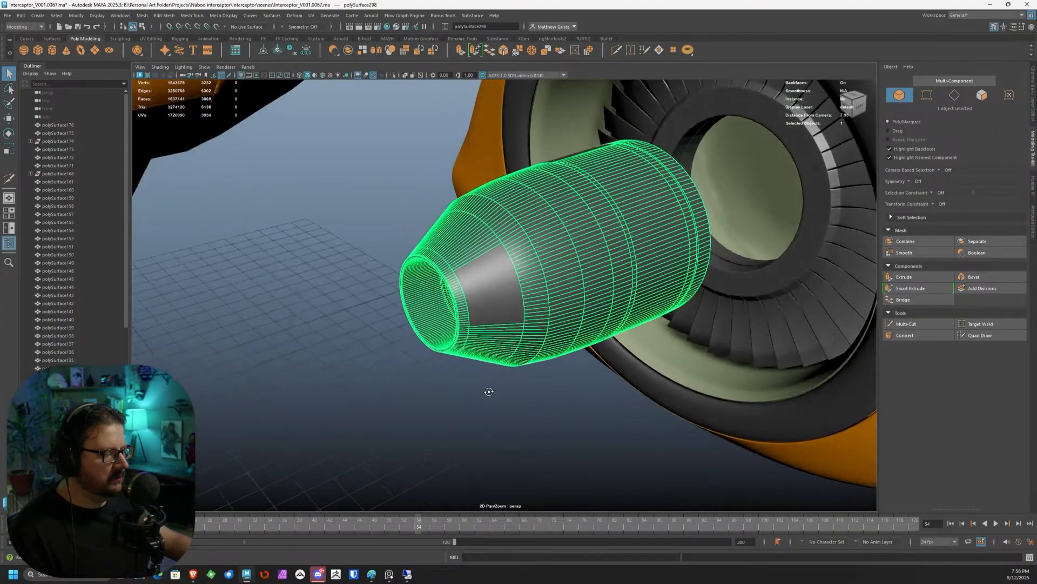
{"action": "scroll", "coordinate": [486, 383], "scroll_direction": "up", "scroll_amount": 5}
{"action": "key", "text": "ctrl+1"}
Extrude the panel cutout's border edges inward with a Local Translate Z of about -0.069 and bridge them to close the recess floor.
{"action": "left_click_drag", "start_coordinate": [539, 235], "coordinate": [412, 203], "text": "alt"}
{"action": "right_click_drag", "start_coordinate": [411, 203], "coordinate": [438, 212]}
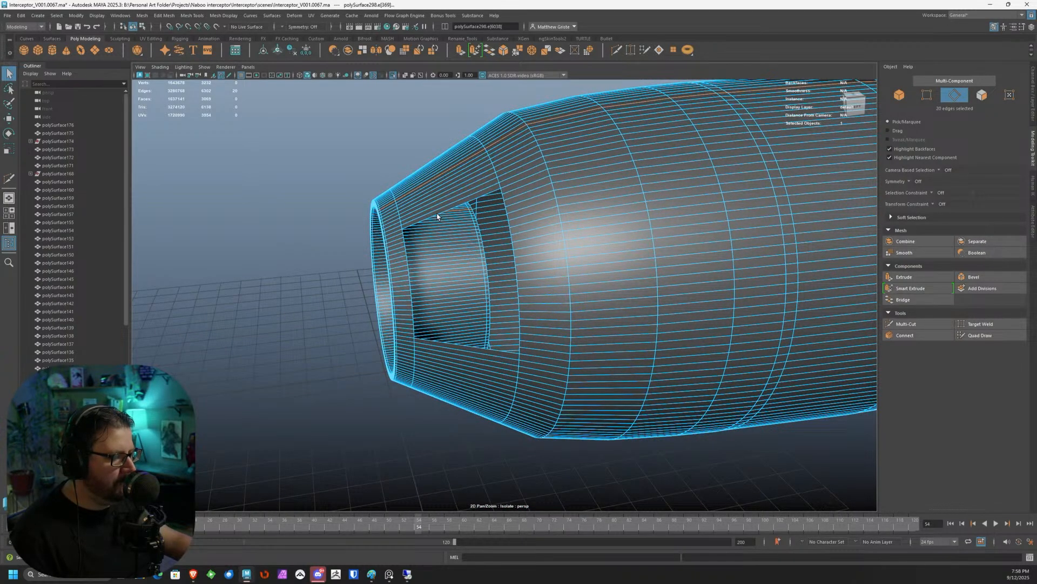
{"action": "left_click_drag", "start_coordinate": [444, 213], "coordinate": [464, 63], "text": "alt"}
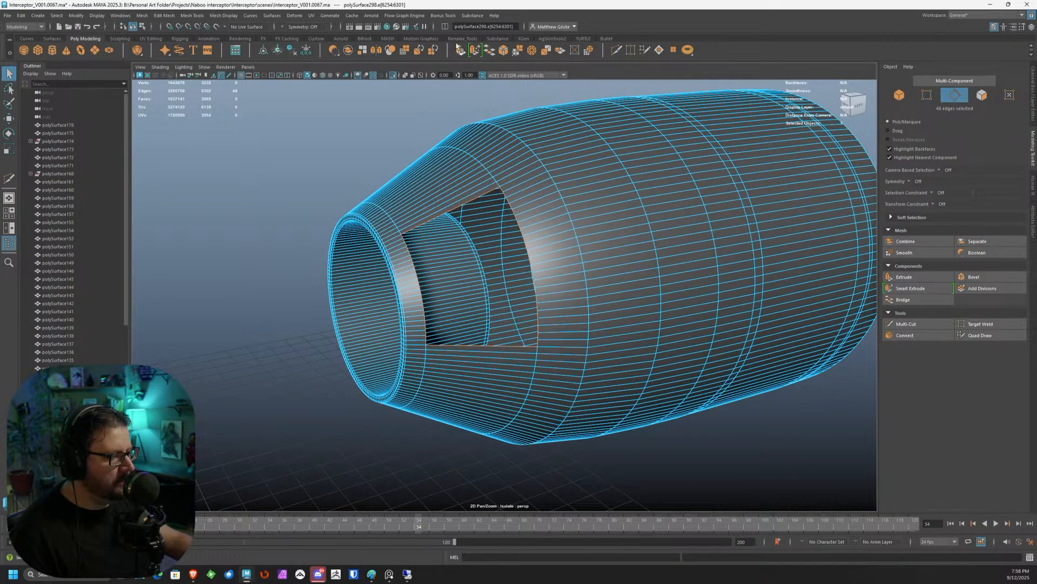
{"action": "left_click", "coordinate": [459, 49]}
{"action": "left_click_drag", "start_coordinate": [440, 193], "coordinate": [641, 238], "text": "alt"}
{"action": "left_click_drag", "start_coordinate": [603, 297], "coordinate": [376, 219]}
{"action": "left_click_drag", "start_coordinate": [424, 159], "coordinate": [440, 191], "text": "ctrl"}
{"action": "left_click_drag", "start_coordinate": [477, 423], "coordinate": [468, 480], "text": "ctrl"}
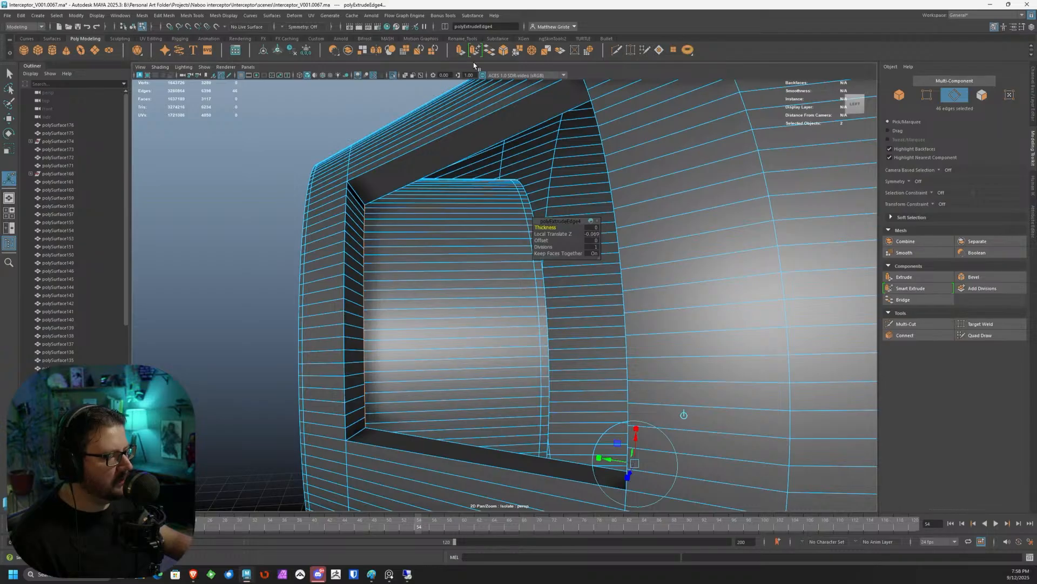
{"action": "scroll", "coordinate": [469, 186], "scroll_direction": "up", "scroll_amount": 1}
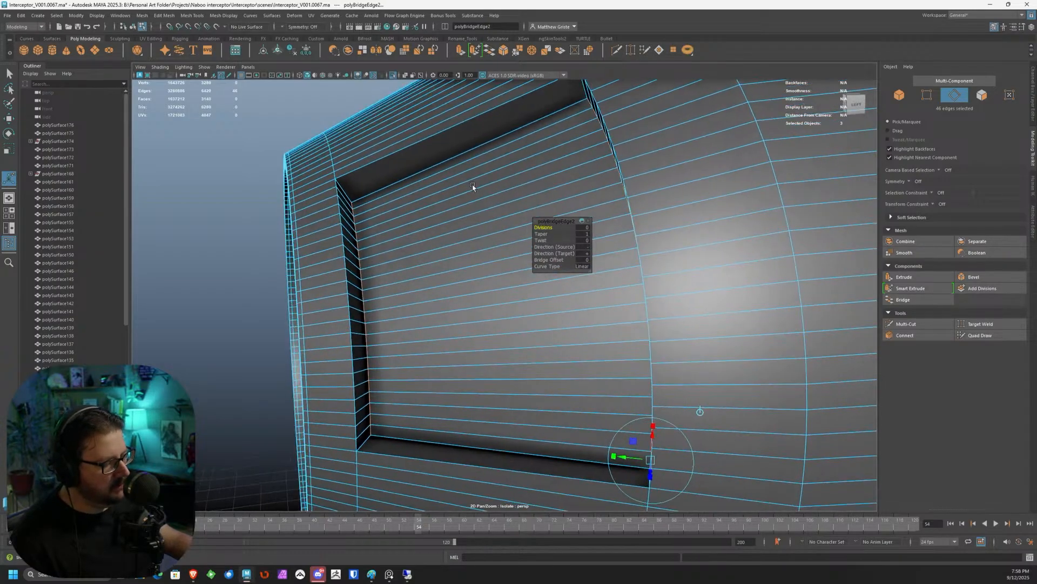
Bevel the recess's outer rim, inner floor outline and corner edges with Chamfer off and a reduced Fraction.
{"action": "right_click", "coordinate": [358, 193]}
{"action": "left_click", "coordinate": [359, 168]}
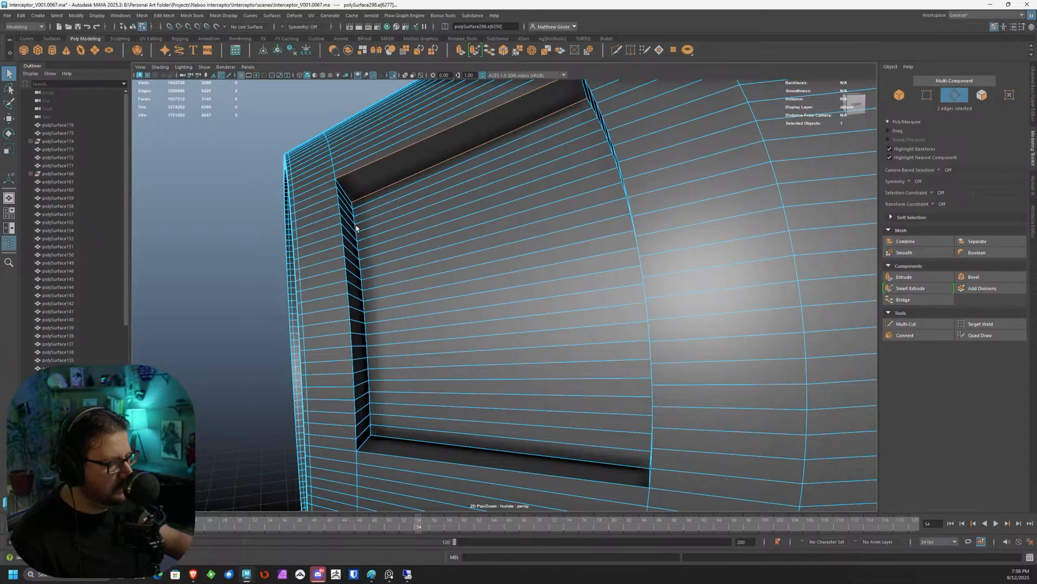
{"action": "left_click", "coordinate": [336, 194], "text": "shift"}
{"action": "left_click_drag", "start_coordinate": [364, 195], "coordinate": [425, 197], "text": "alt"}
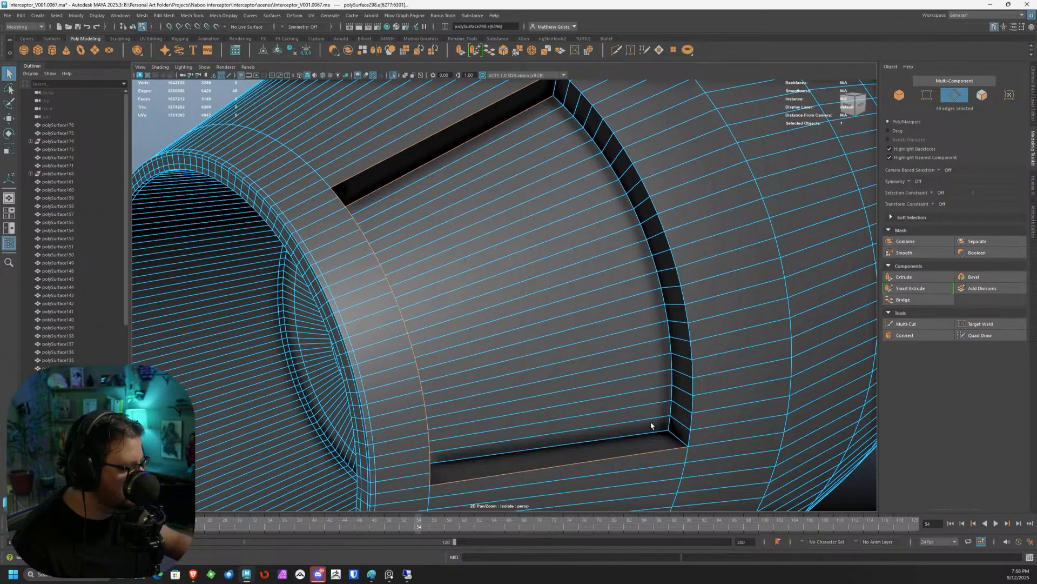
{"action": "left_click_drag", "start_coordinate": [676, 350], "coordinate": [583, 277], "text": "alt"}
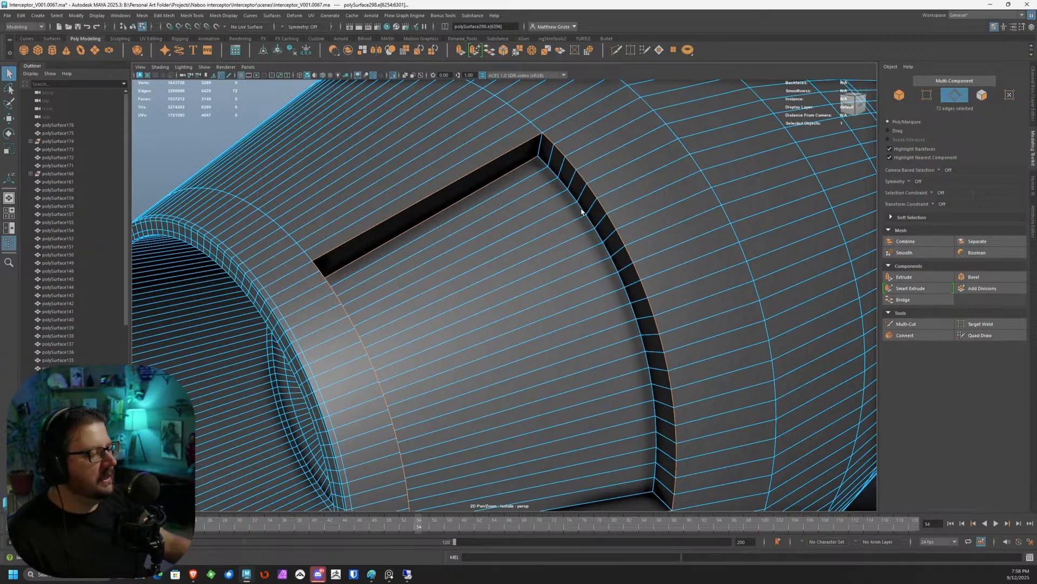
{"action": "left_click_drag", "start_coordinate": [540, 151], "coordinate": [602, 348], "text": "alt"}
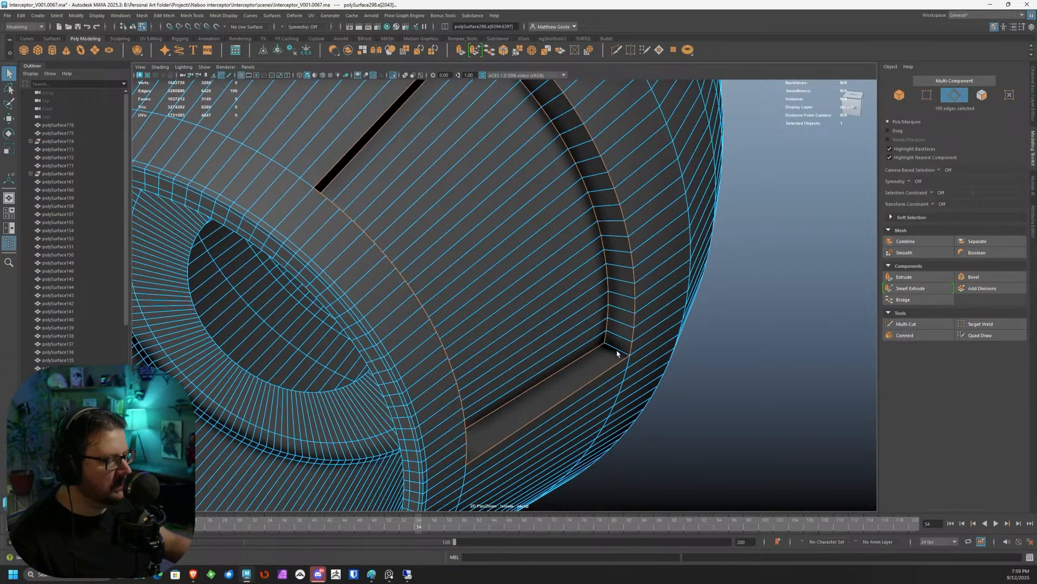
{"action": "left_click", "coordinate": [618, 354], "text": "shift"}
{"action": "scroll", "coordinate": [616, 351], "scroll_direction": "down", "scroll_amount": 3}
{"action": "left_click_drag", "start_coordinate": [614, 347], "coordinate": [456, 279], "text": "alt"}
{"action": "left_click_drag", "start_coordinate": [475, 245], "coordinate": [523, 221], "text": "alt"}
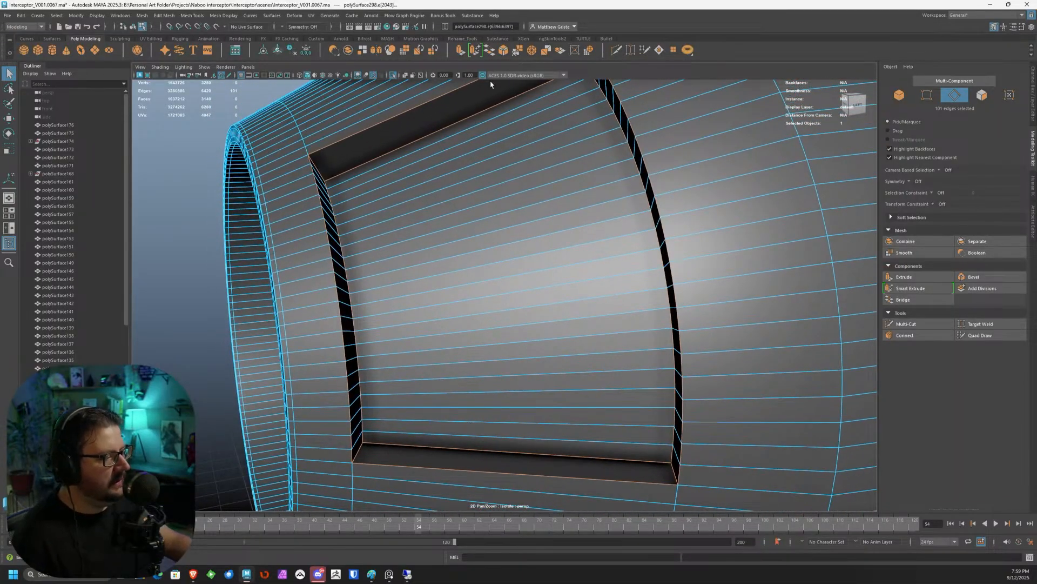
{"action": "key", "text": "ctrl+b"}
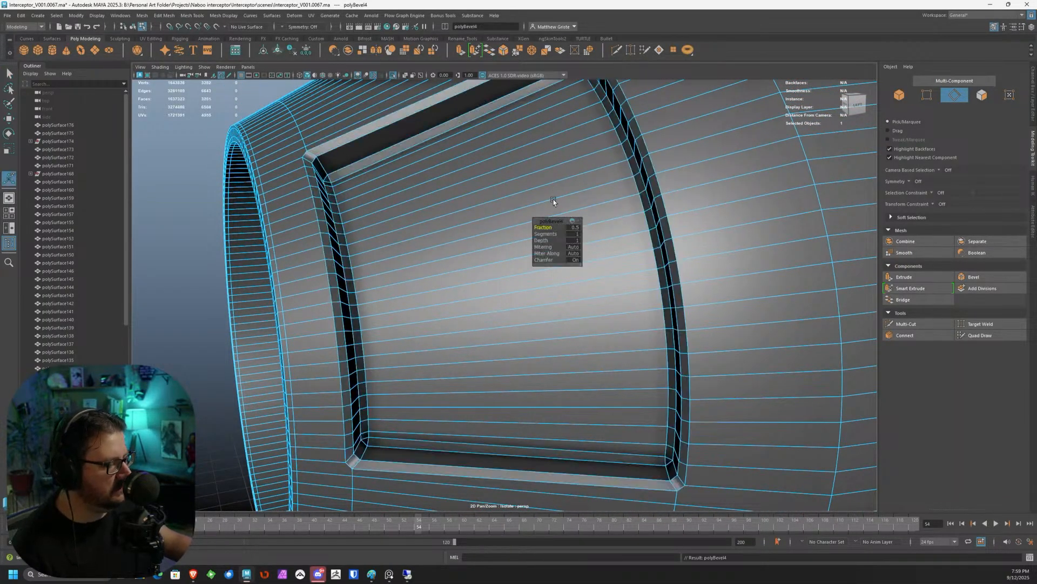
{"action": "left_click_drag", "start_coordinate": [539, 260], "coordinate": [504, 259]}
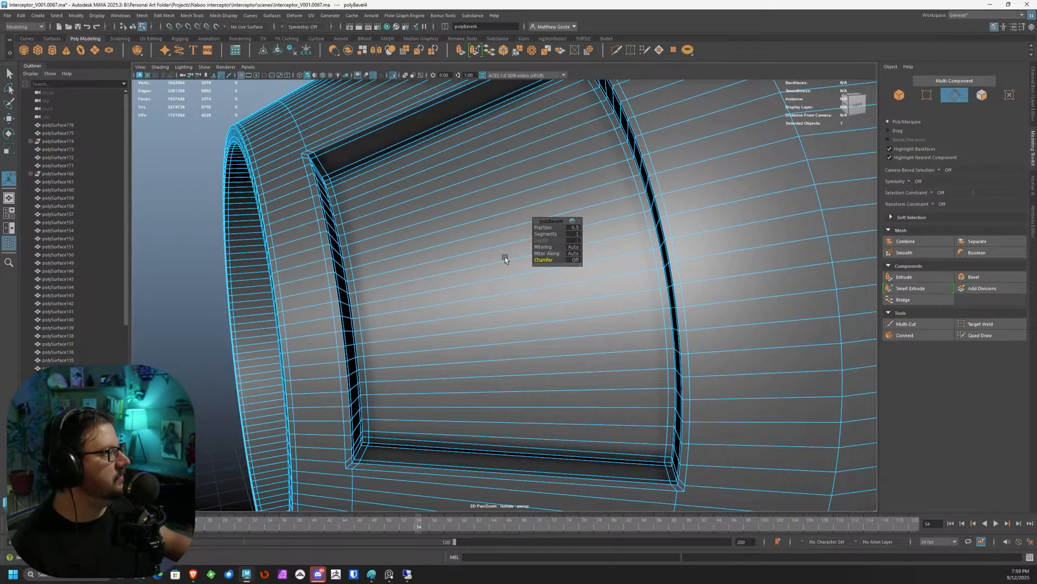
{"action": "right_click_drag", "start_coordinate": [430, 220], "coordinate": [548, 245]}
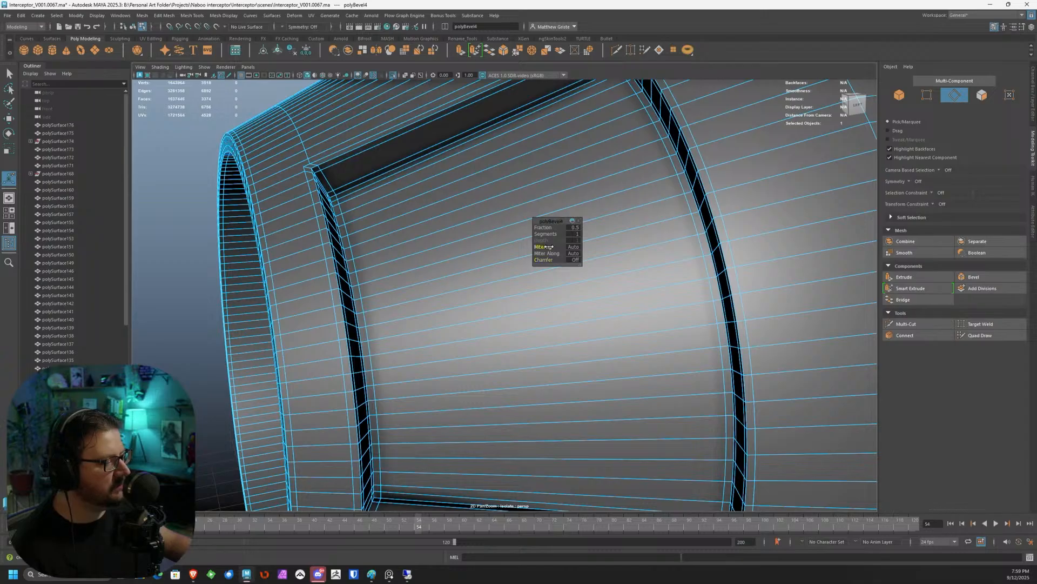
{"action": "left_click_drag", "start_coordinate": [563, 246], "coordinate": [550, 228]}
Insert Multi-Cut support edge loops around the cylinder just inside the recess's narrow nose end and its wide curved end.
{"action": "left_click_drag", "start_coordinate": [409, 152], "coordinate": [473, 179], "text": "alt"}
{"action": "left_click", "coordinate": [893, 323]}
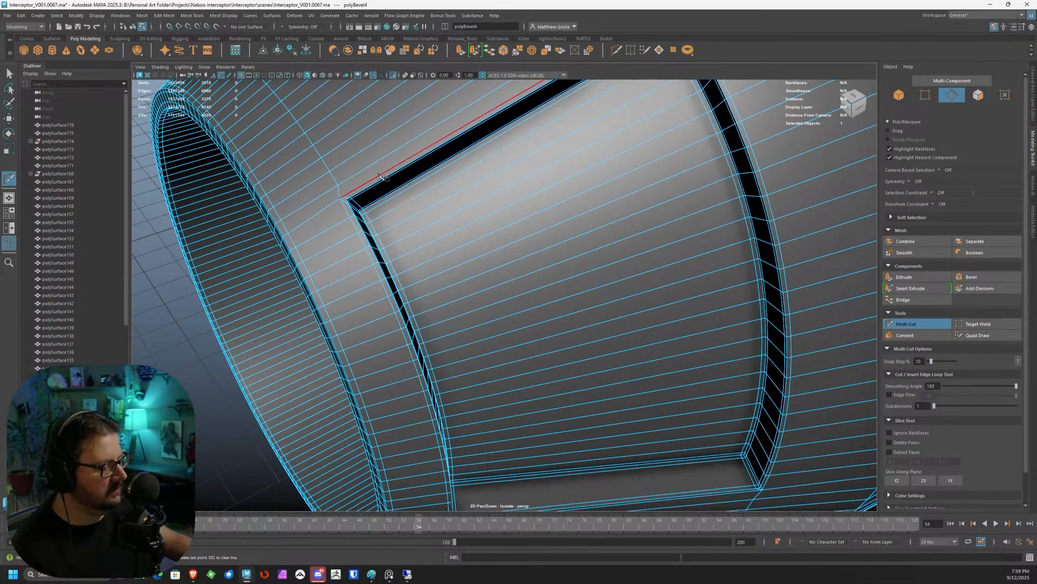
{"action": "left_click", "coordinate": [345, 191], "text": "ctrl"}
{"action": "left_click_drag", "start_coordinate": [586, 93], "coordinate": [514, 159], "text": "alt"}
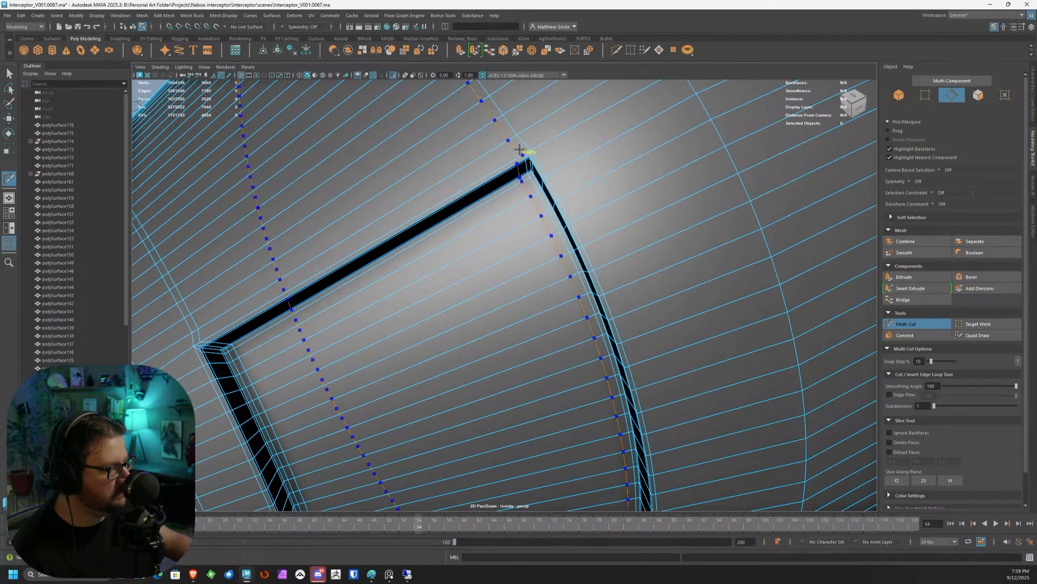
{"action": "left_click", "coordinate": [523, 156], "text": "ctrl"}
{"action": "scroll", "coordinate": [516, 165], "scroll_direction": "down", "scroll_amount": 3}
{"action": "key", "text": "q"}
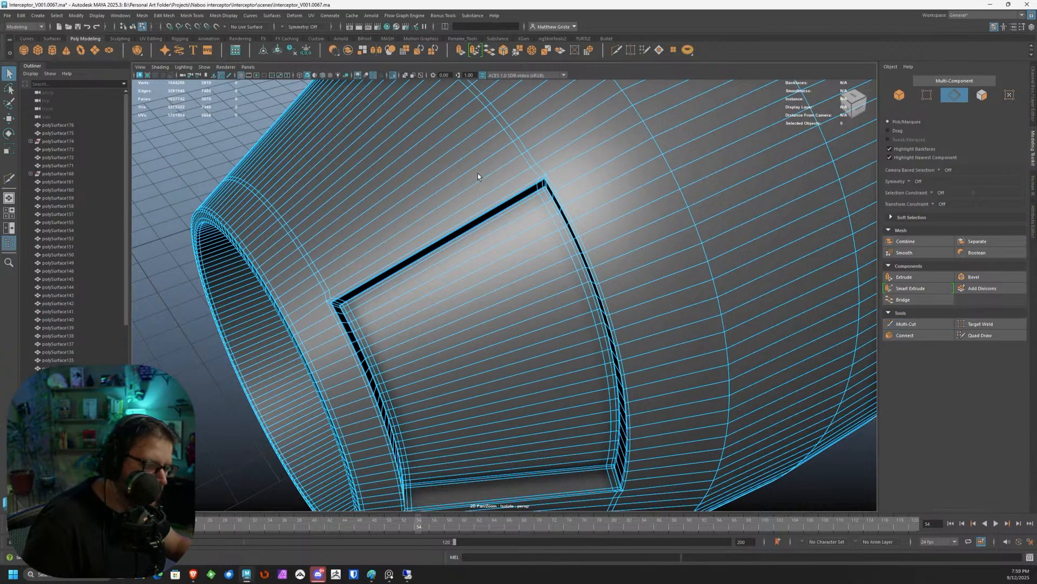
Select the support loop near the narrow end, excluding its portion at the recess, and move it back along the body with the Edge Slide constraint.
{"action": "double_click", "coordinate": [299, 242]}
{"action": "left_click_drag", "start_coordinate": [299, 242], "coordinate": [298, 153], "text": "alt"}
{"action": "middle_click_drag", "start_coordinate": [348, 325], "coordinate": [345, 220], "text": "alt"}
{"action": "left_click_drag", "start_coordinate": [345, 219], "coordinate": [363, 303], "text": "alt"}
{"action": "left_click_drag", "start_coordinate": [301, 258], "coordinate": [359, 375], "text": "ctrl"}
{"action": "left_click_drag", "start_coordinate": [263, 195], "coordinate": [343, 185], "text": "ctrl"}
{"action": "left_click_drag", "start_coordinate": [237, 180], "coordinate": [421, 313], "text": "ctrl"}
{"action": "key", "text": "w"}
{"action": "left_click", "coordinate": [938, 206]}
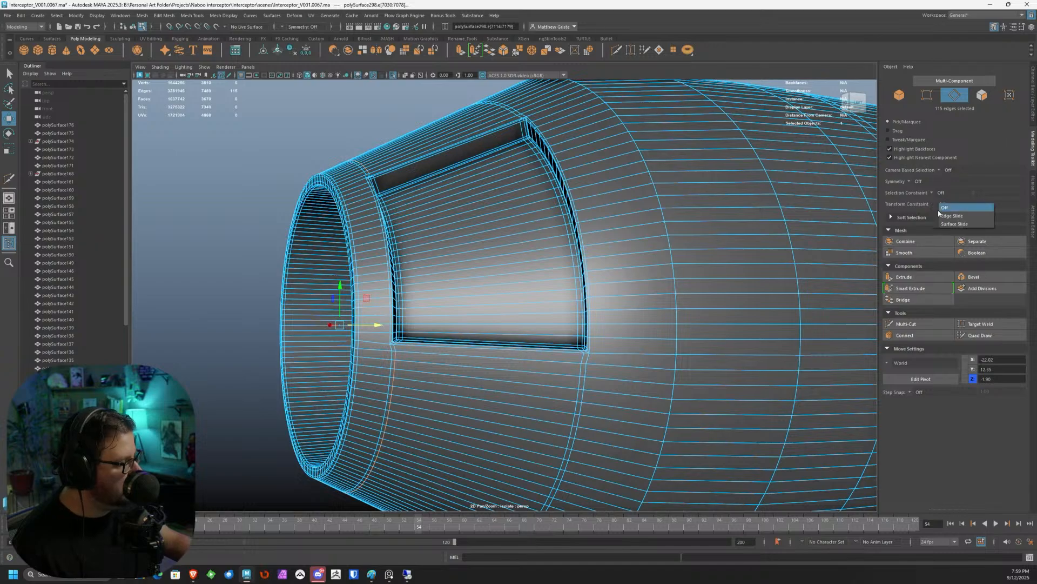
{"action": "left_click", "coordinate": [948, 214]}
{"action": "left_click_drag", "start_coordinate": [373, 324], "coordinate": [393, 325]}
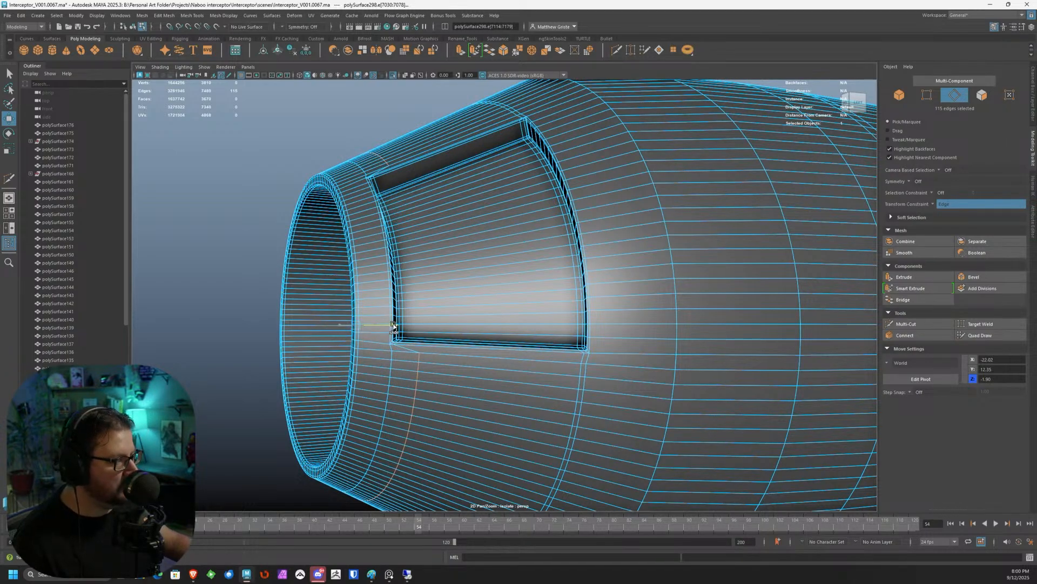
Select the support loop near the wide curved end, excluding its portion at the recess, and slide it toward the nose.
{"action": "middle_click_drag", "start_coordinate": [590, 241], "coordinate": [521, 201], "text": "alt"}
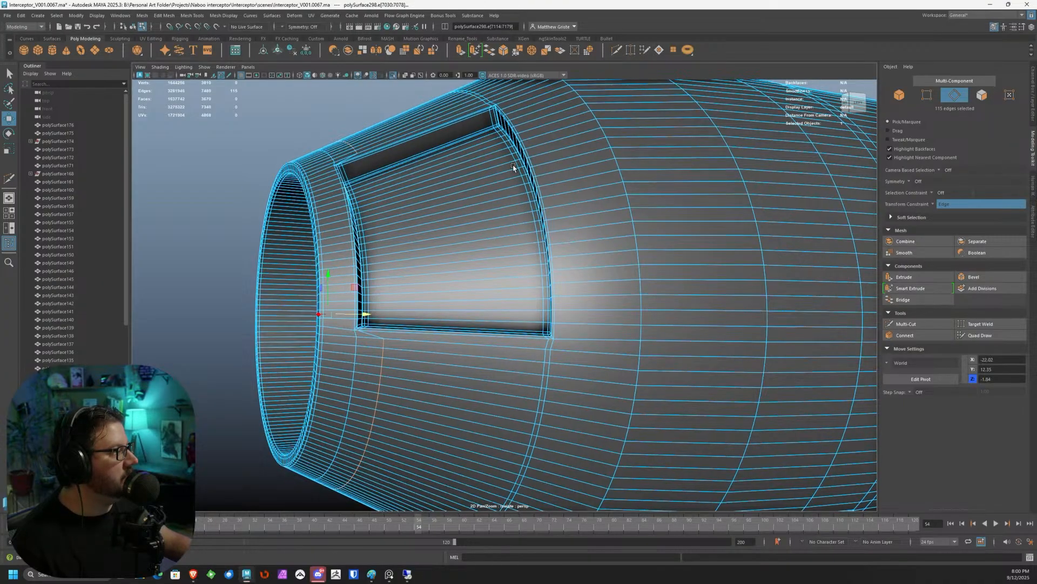
{"action": "middle_click_drag", "start_coordinate": [513, 183], "coordinate": [506, 188], "text": "alt"}
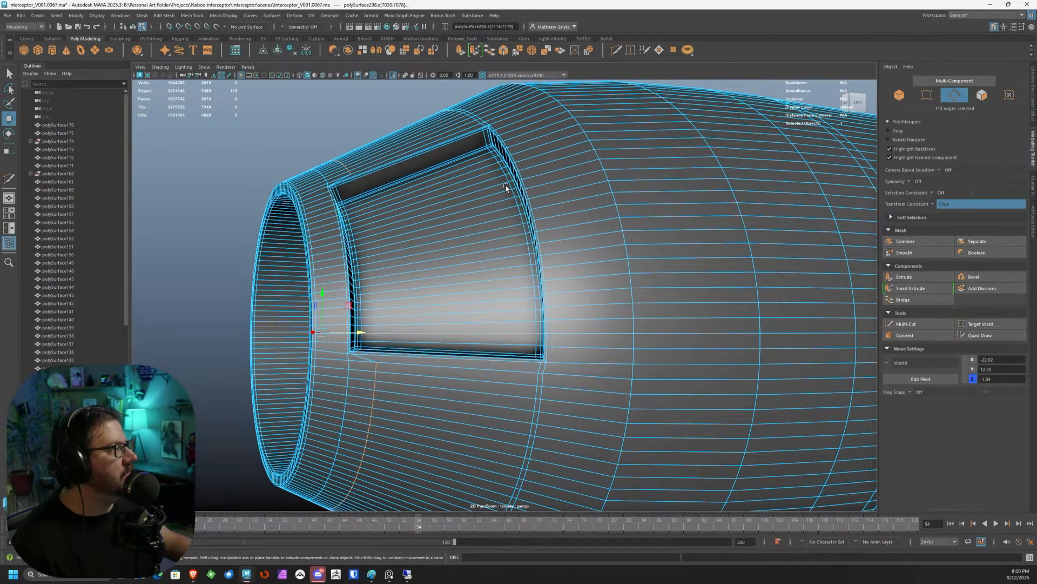
{"action": "left_click_drag", "start_coordinate": [504, 183], "coordinate": [467, 150], "text": "alt"}
{"action": "double_click", "coordinate": [459, 121]}
{"action": "middle_click_drag", "start_coordinate": [462, 151], "coordinate": [501, 248], "text": "alt"}
{"action": "left_click_drag", "start_coordinate": [500, 248], "coordinate": [488, 220], "text": "alt"}
{"action": "scroll", "coordinate": [504, 254], "scroll_direction": "up", "scroll_amount": 4}
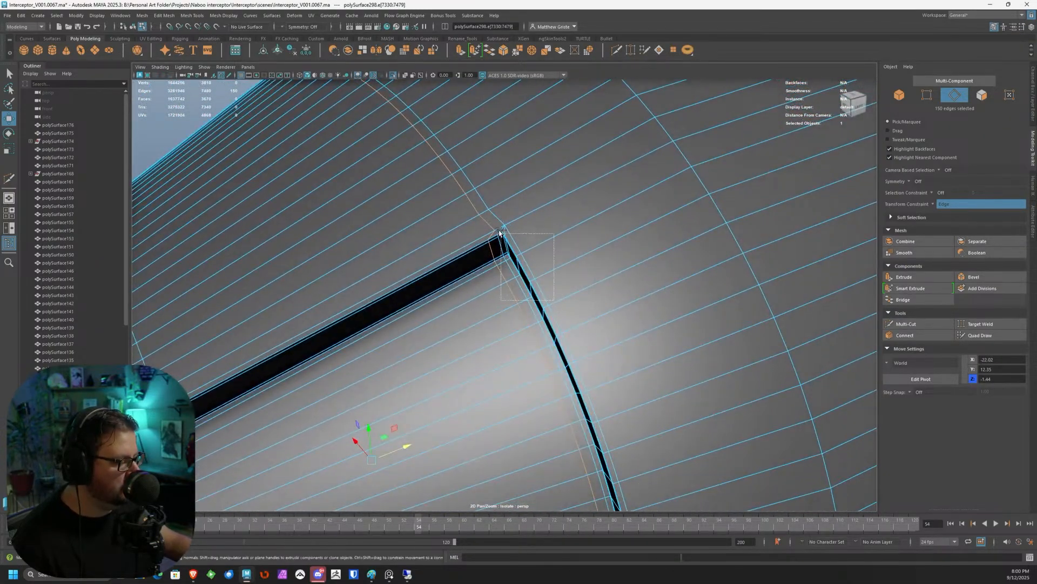
{"action": "scroll", "coordinate": [503, 249], "scroll_direction": "down", "scroll_amount": 4}
{"action": "middle_click_drag", "start_coordinate": [547, 338], "coordinate": [534, 278], "text": "alt"}
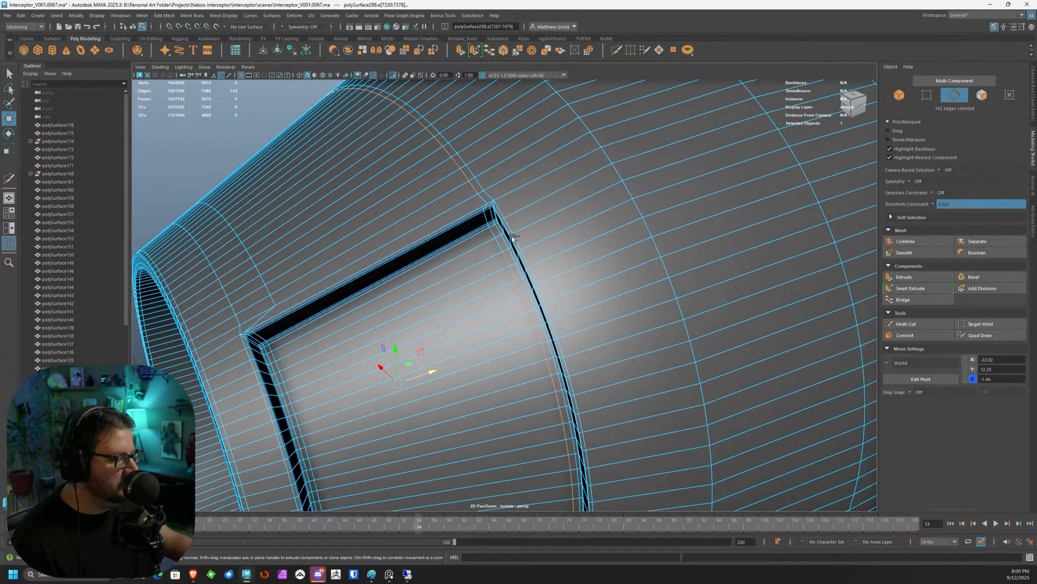
{"action": "left_click_drag", "start_coordinate": [574, 319], "coordinate": [576, 321], "text": "ctrl"}
{"action": "scroll", "coordinate": [575, 321], "scroll_direction": "down", "scroll_amount": 2}
{"action": "middle_click_drag", "start_coordinate": [566, 346], "coordinate": [551, 249], "text": "alt"}
{"action": "left_click_drag", "start_coordinate": [539, 230], "coordinate": [555, 209], "text": "alt"}
{"action": "left_click_drag", "start_coordinate": [500, 186], "coordinate": [571, 317], "text": "ctrl"}
{"action": "left_click_drag", "start_coordinate": [566, 366], "coordinate": [567, 368]}
{"action": "middle_click_drag", "start_coordinate": [589, 370], "coordinate": [540, 279], "text": "alt"}
{"action": "left_click_drag", "start_coordinate": [511, 283], "coordinate": [558, 343]}
{"action": "middle_click_drag", "start_coordinate": [558, 343], "coordinate": [550, 248], "text": "alt"}
{"action": "left_click_drag", "start_coordinate": [541, 262], "coordinate": [562, 286], "text": "ctrl"}
{"action": "right_click_drag", "start_coordinate": [563, 285], "coordinate": [526, 280], "text": "alt"}
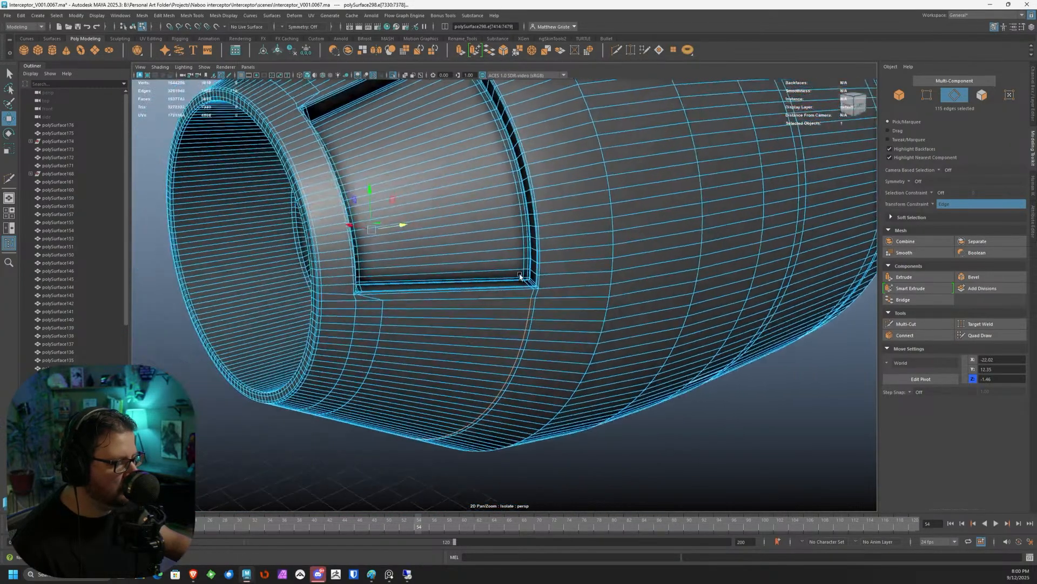
{"action": "left_click_drag", "start_coordinate": [525, 280], "coordinate": [510, 274], "text": "alt"}
{"action": "left_click_drag", "start_coordinate": [421, 229], "coordinate": [397, 231]}
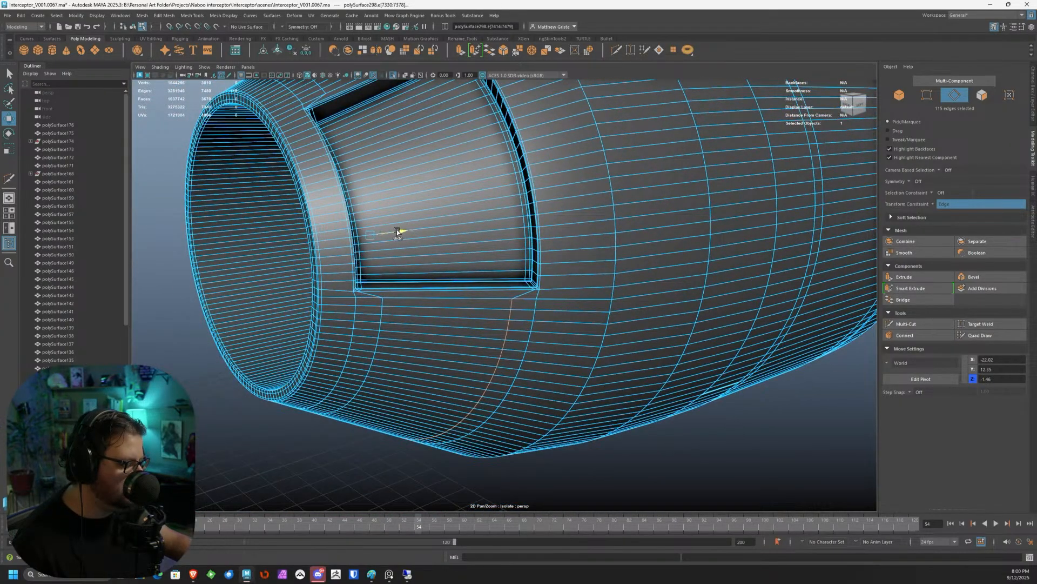
Return the cylinder to object mode with smooth preview on and turn off isolation to show the rest of the ship.
{"action": "right_click_drag", "start_coordinate": [459, 238], "coordinate": [508, 205]}
{"action": "scroll", "coordinate": [534, 196], "scroll_direction": "down", "scroll_amount": 5}
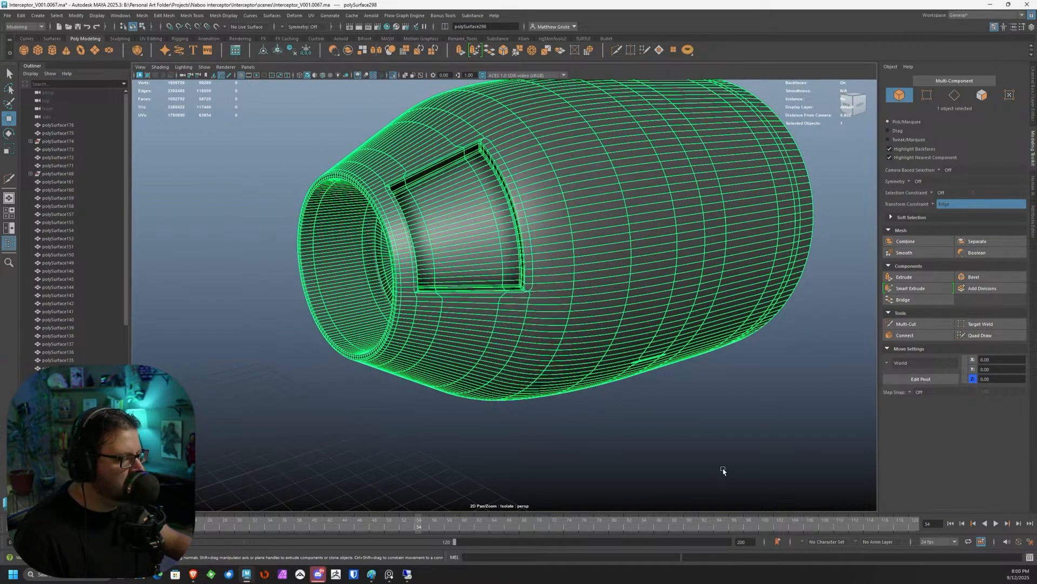
{"action": "scroll", "coordinate": [658, 376], "scroll_direction": "down", "scroll_amount": 2}
{"action": "left_click", "coordinate": [658, 376]}
{"action": "left_click_drag", "start_coordinate": [657, 375], "coordinate": [254, 148], "text": "alt"}
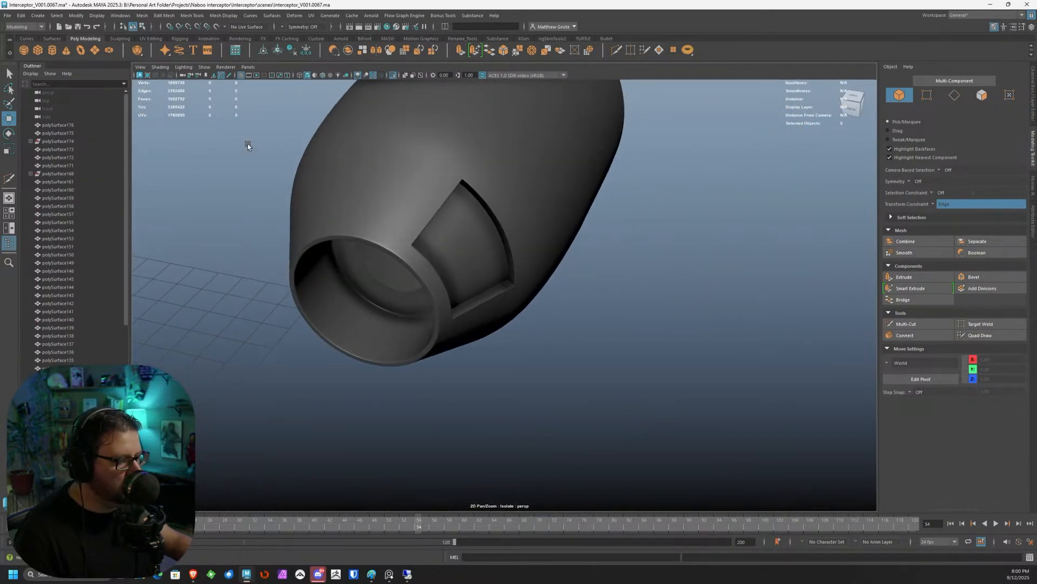
{"action": "left_click", "coordinate": [204, 67]}
{"action": "mouse_move", "coordinate": [232, 80]}
{"action": "left_click", "coordinate": [324, 89]}
{"action": "left_click_drag", "start_coordinate": [625, 384], "coordinate": [572, 254], "text": "alt"}
Compare the cylinder with smooth preview off and on around the panel's narrow-end corner.
{"action": "left_click", "coordinate": [325, 283]}
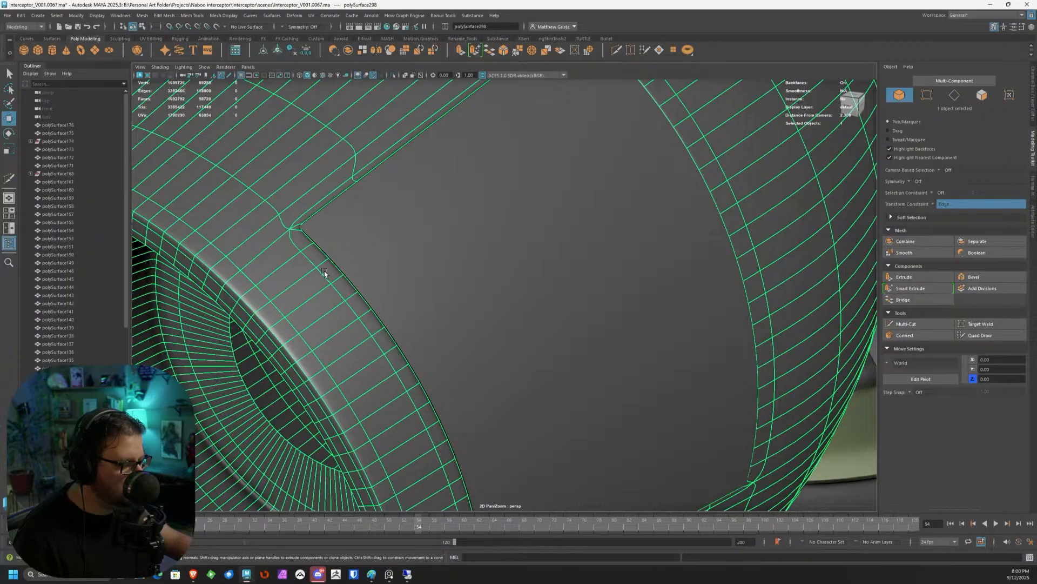
{"action": "scroll", "coordinate": [319, 267], "scroll_direction": "up", "scroll_amount": 5}
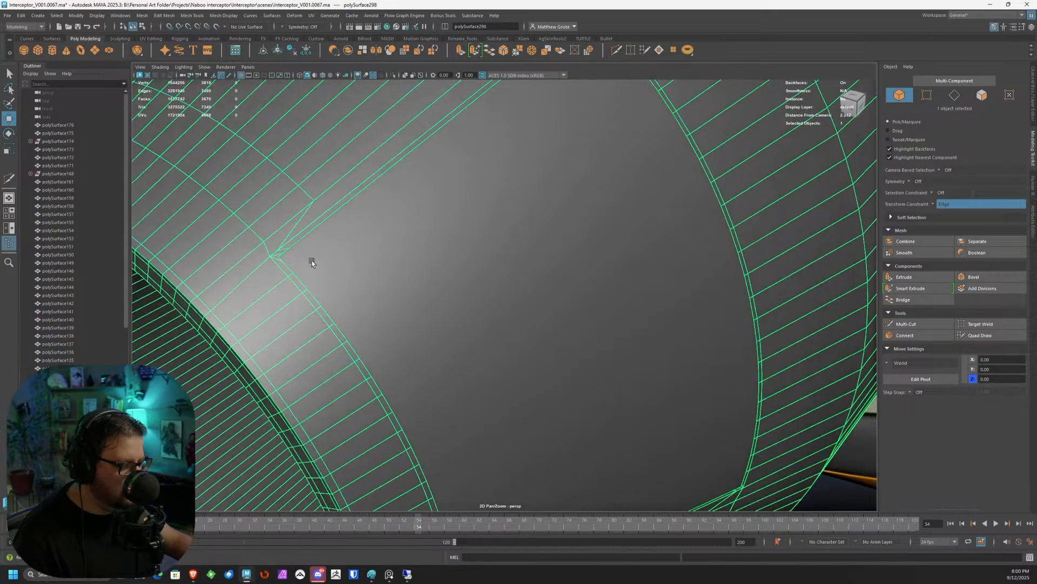
{"action": "scroll", "coordinate": [311, 261], "scroll_direction": "down", "scroll_amount": 1}
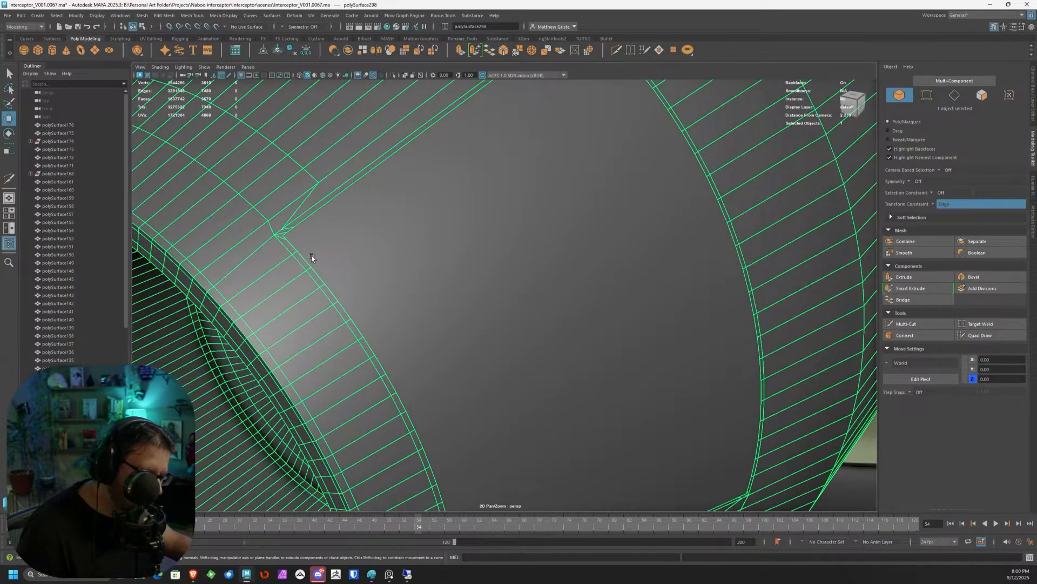
{"action": "key", "text": "3"}
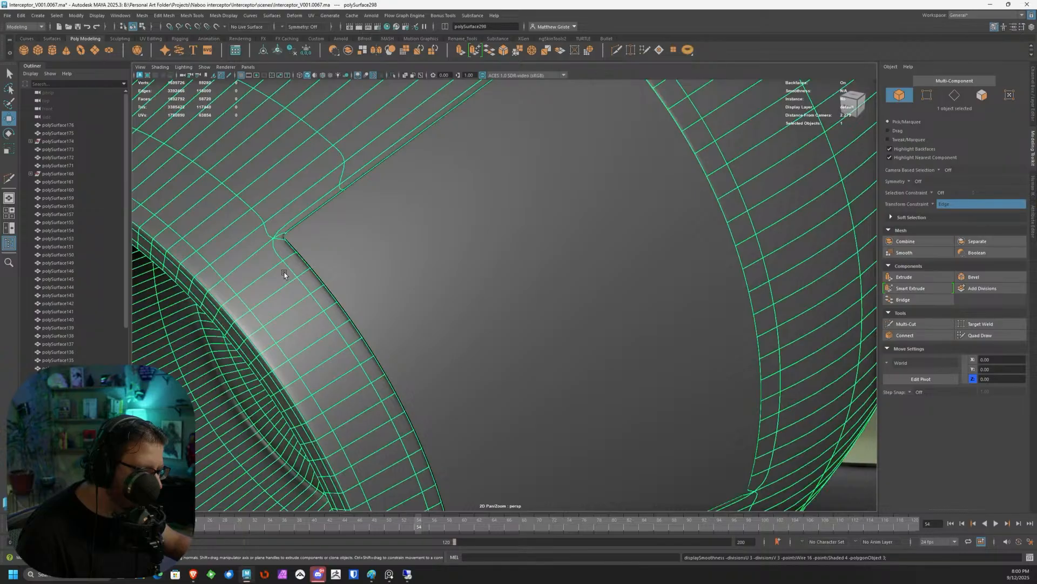
{"action": "key", "text": "1"}
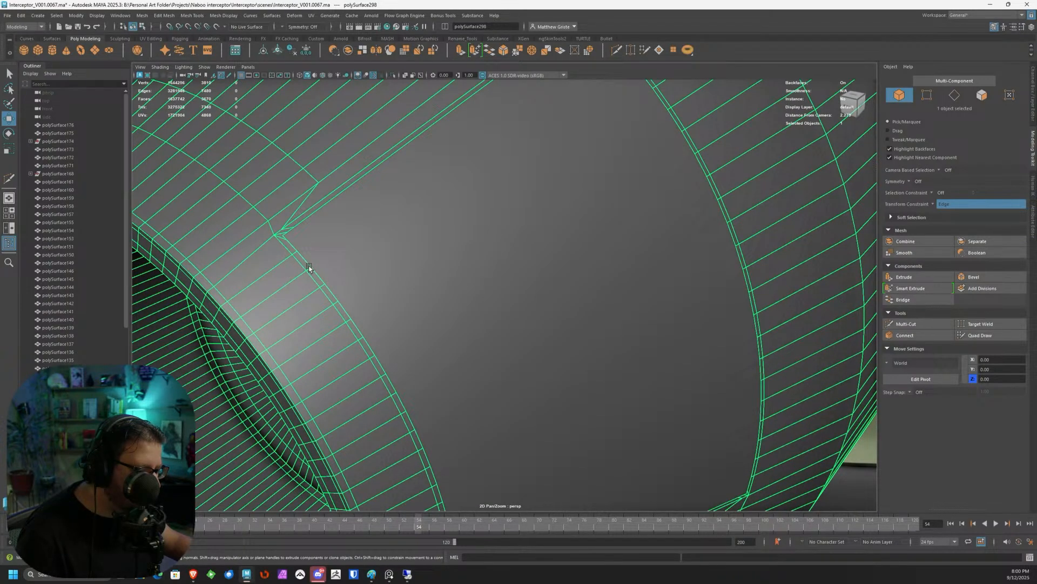
{"action": "key", "text": "3"}
{"action": "key", "text": "f"}
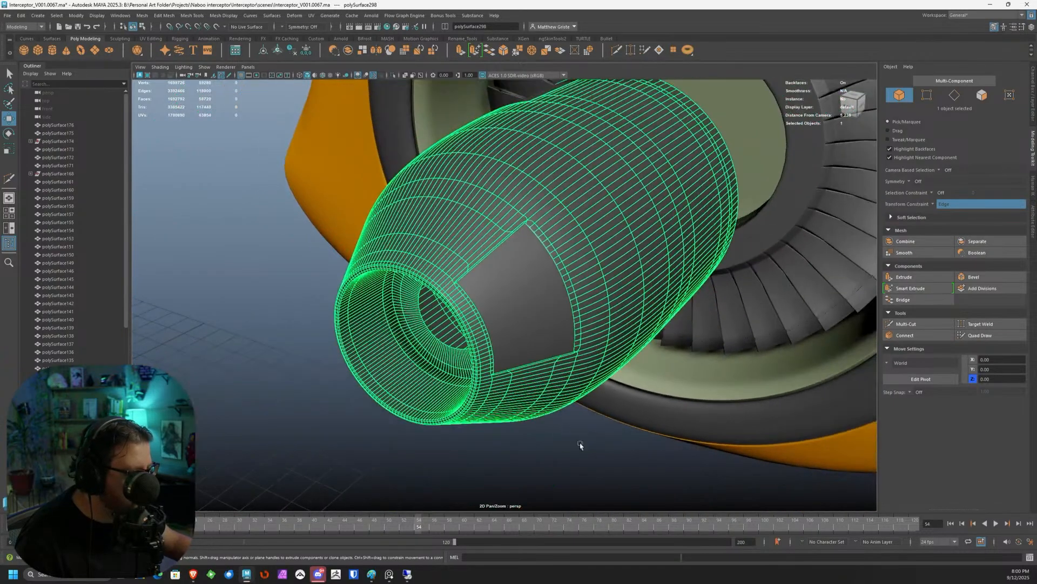
{"action": "left_click", "coordinate": [579, 445]}
Switch the central cylinder to vertex editing and select the vertices around the opening inside its narrow end.
{"action": "left_click_drag", "start_coordinate": [580, 445], "coordinate": [445, 249], "text": "alt"}
{"action": "left_click_drag", "start_coordinate": [396, 225], "coordinate": [454, 241], "text": "alt"}
{"action": "left_click", "coordinate": [405, 241]}
{"action": "scroll", "coordinate": [453, 241], "scroll_direction": "up", "scroll_amount": 3}
{"action": "right_click_drag", "start_coordinate": [454, 241], "coordinate": [435, 241]}
{"action": "left_click_drag", "start_coordinate": [436, 241], "coordinate": [479, 251], "text": "alt"}
{"action": "right_click_drag", "start_coordinate": [479, 250], "coordinate": [409, 238]}
{"action": "left_click", "coordinate": [477, 246]}
{"action": "left_click", "coordinate": [483, 241]}
{"action": "left_click_drag", "start_coordinate": [358, 239], "coordinate": [557, 453]}
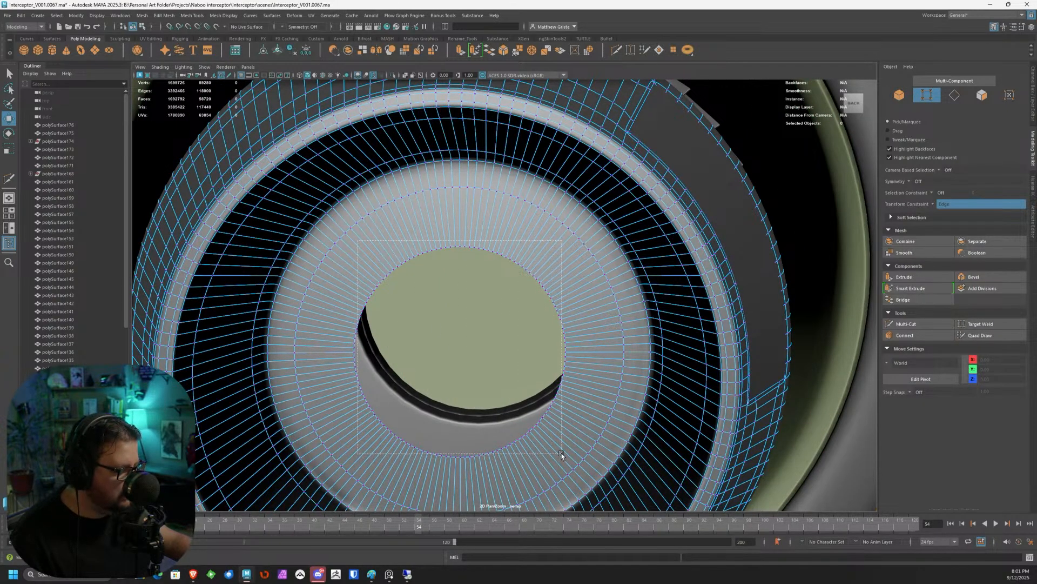
{"action": "key", "text": "f"}
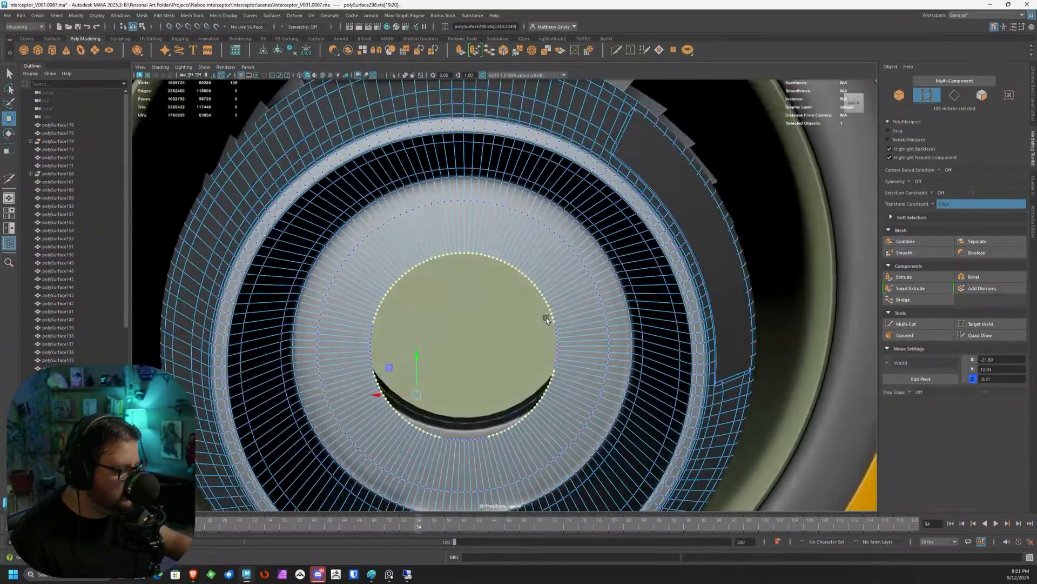
In the front view, reselect only the ring of vertices around the inner opening and merge them to a single center point.
{"action": "key", "text": "space"}
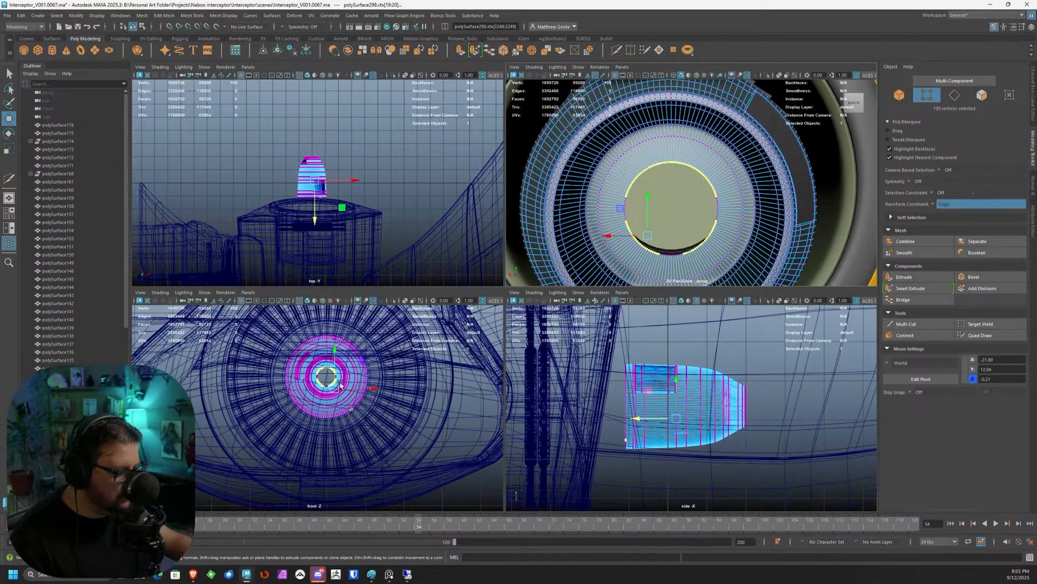
{"action": "key", "text": "space"}
{"action": "scroll", "coordinate": [445, 376], "scroll_direction": "up", "scroll_amount": 3}
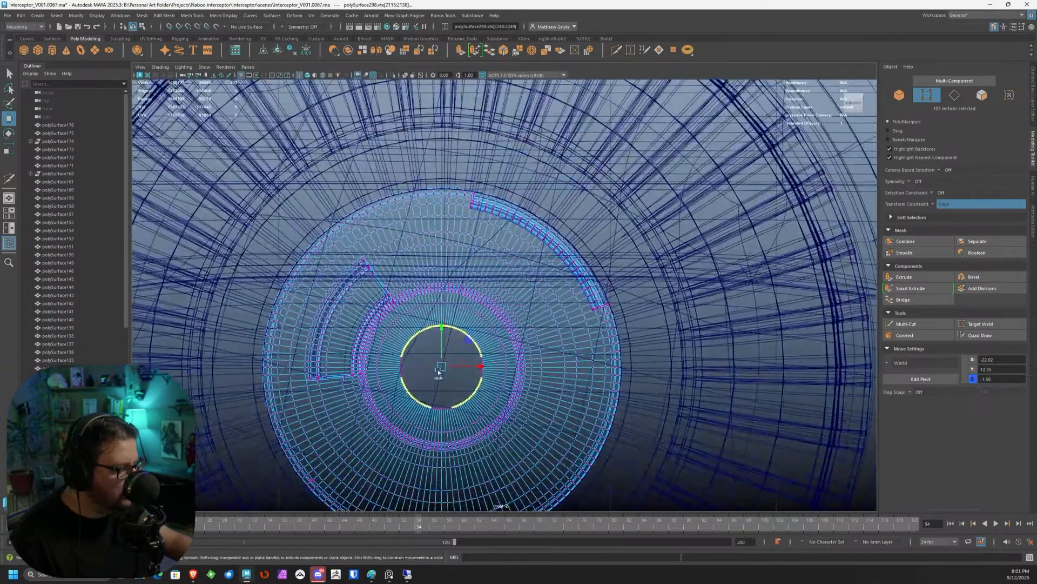
{"action": "scroll", "coordinate": [444, 375], "scroll_direction": "up", "scroll_amount": 3}
{"action": "left_click_drag", "start_coordinate": [364, 250], "coordinate": [528, 402]}
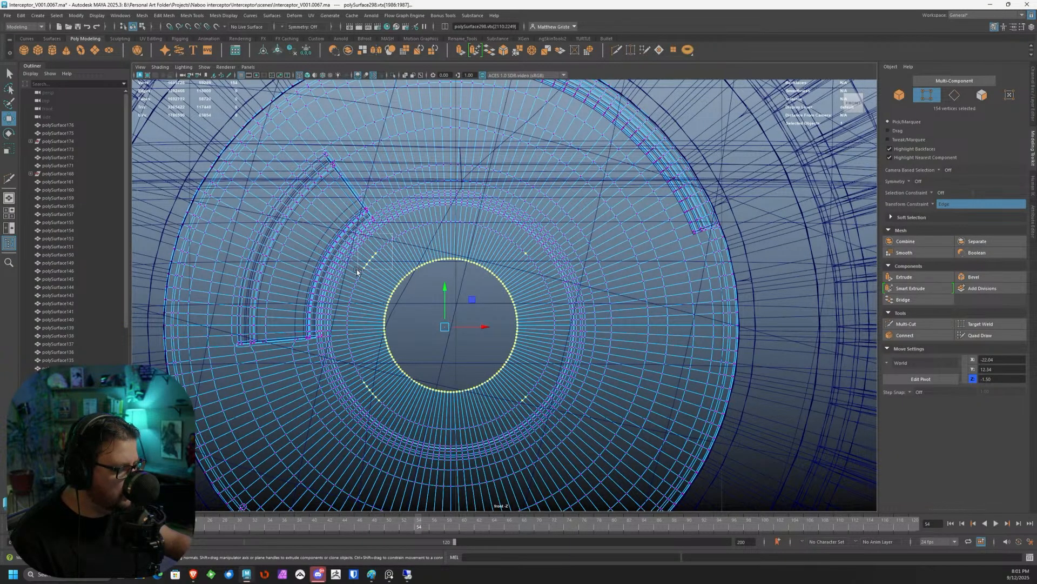
{"action": "left_click_drag", "start_coordinate": [528, 260], "coordinate": [528, 263], "text": "ctrl"}
{"action": "left_click_drag", "start_coordinate": [379, 400], "coordinate": [352, 373], "text": "ctrl"}
{"action": "left_click_drag", "start_coordinate": [541, 384], "coordinate": [512, 423], "text": "ctrl"}
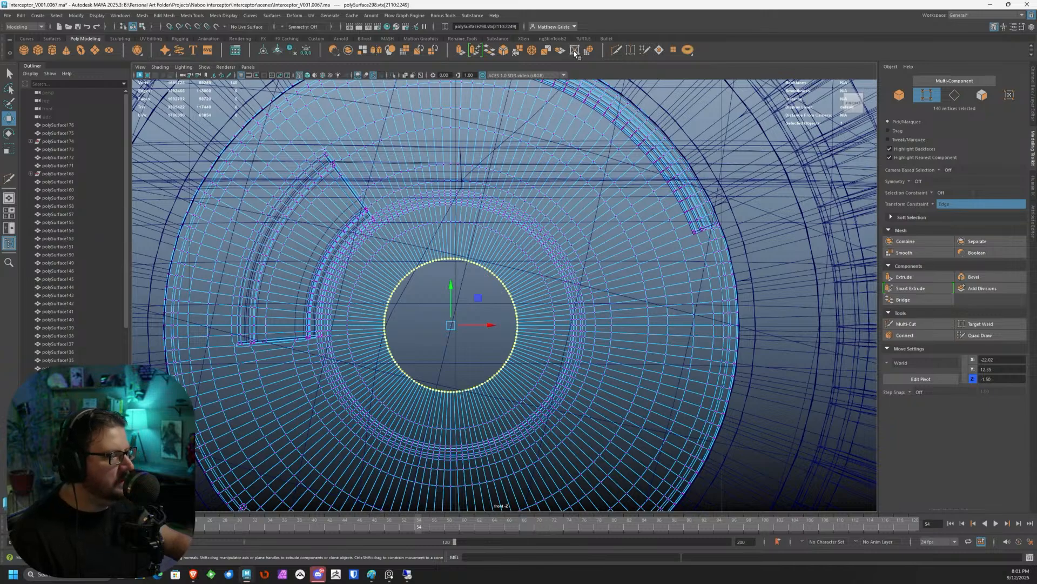
{"action": "left_click", "coordinate": [533, 50]}
{"action": "key", "text": "space"}
{"action": "key", "text": "space"}
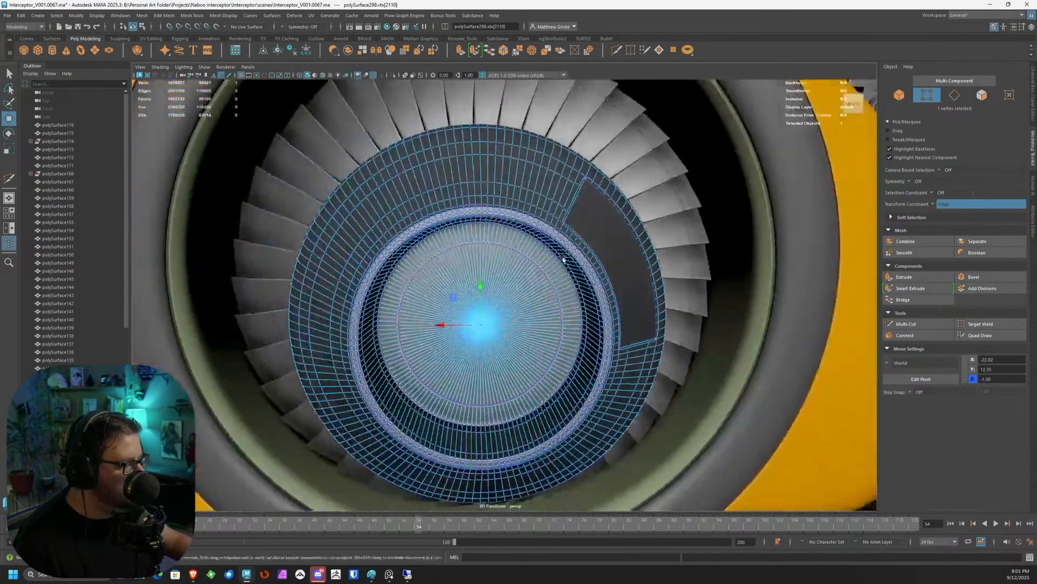
Return the central cylinder to object mode, select it again and show it in the front view.
{"action": "right_click_drag", "start_coordinate": [488, 306], "coordinate": [523, 280]}
{"action": "left_click_drag", "start_coordinate": [521, 293], "coordinate": [508, 363], "text": "alt"}
{"action": "left_click", "coordinate": [727, 446]}
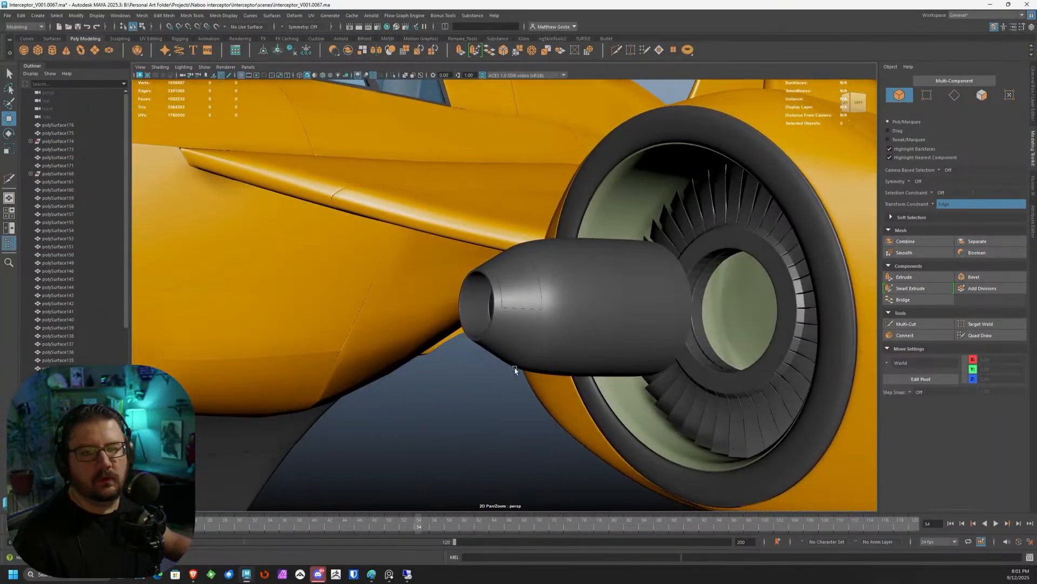
{"action": "left_click", "coordinate": [485, 312]}
{"action": "key", "text": "space"}
{"action": "key", "text": "space"}
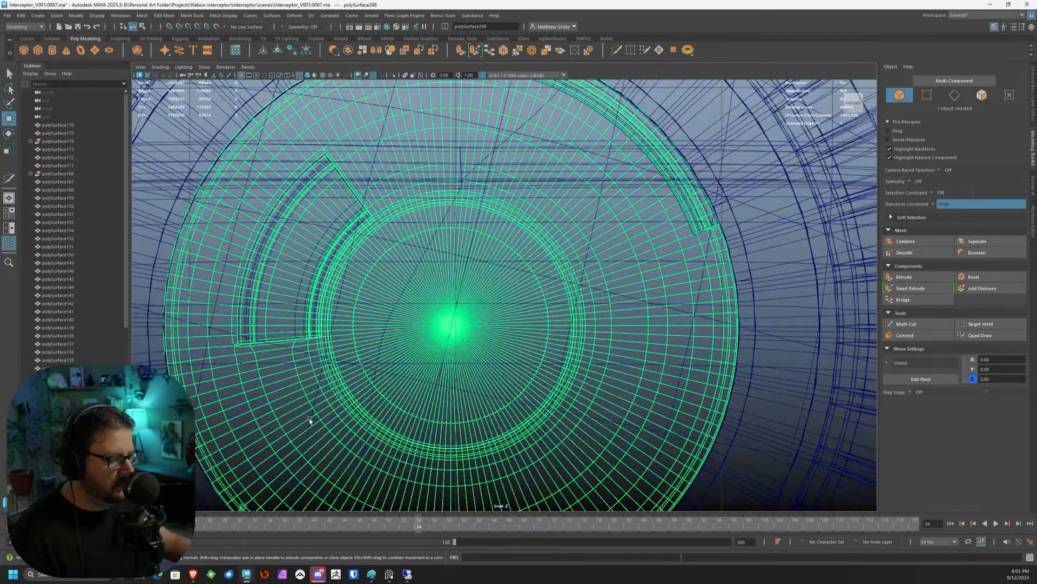
Create a new polygon cylinder with the default options and move it over the engine intake in the front view.
{"action": "double_click", "coordinate": [54, 52]}
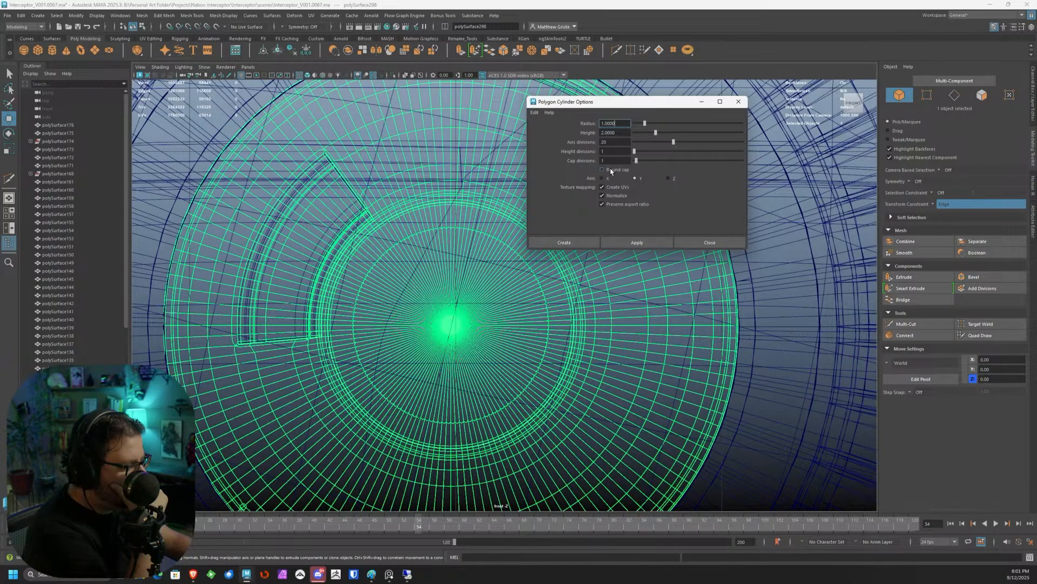
{"action": "left_click", "coordinate": [709, 243]}
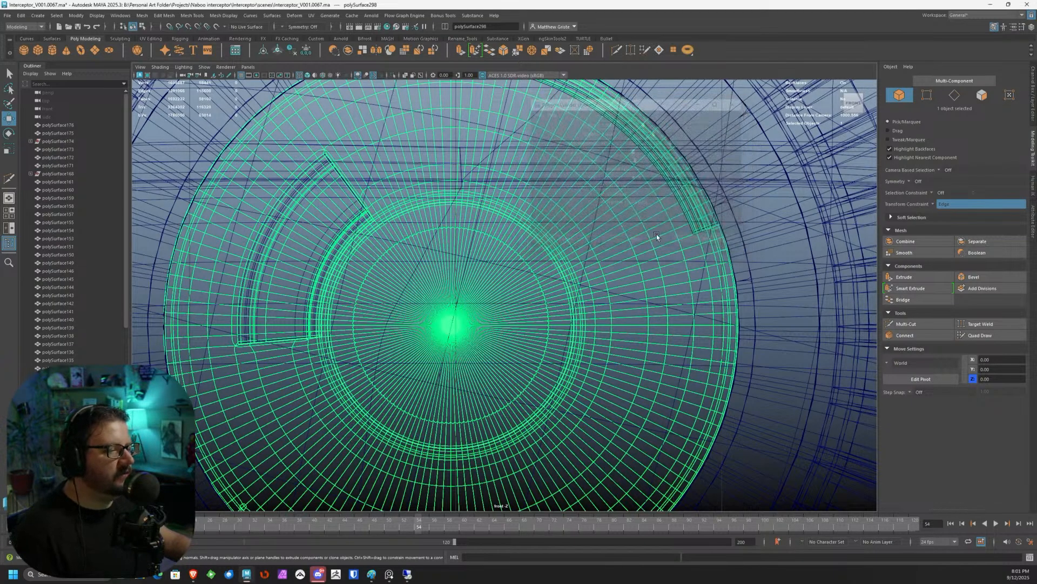
{"action": "left_click", "coordinate": [54, 52]}
{"action": "scroll", "coordinate": [502, 297], "scroll_direction": "down", "scroll_amount": 8}
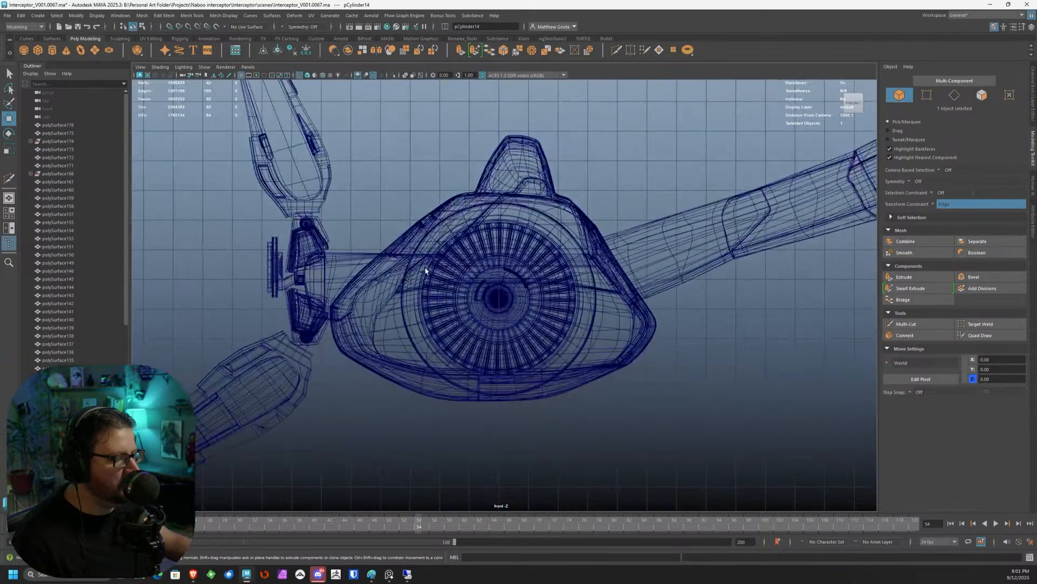
{"action": "left_click_drag", "start_coordinate": [713, 414], "coordinate": [496, 301]}
{"action": "scroll", "coordinate": [500, 300], "scroll_direction": "up", "scroll_amount": 5}
{"action": "scroll", "coordinate": [504, 288], "scroll_direction": "up", "scroll_amount": 3}
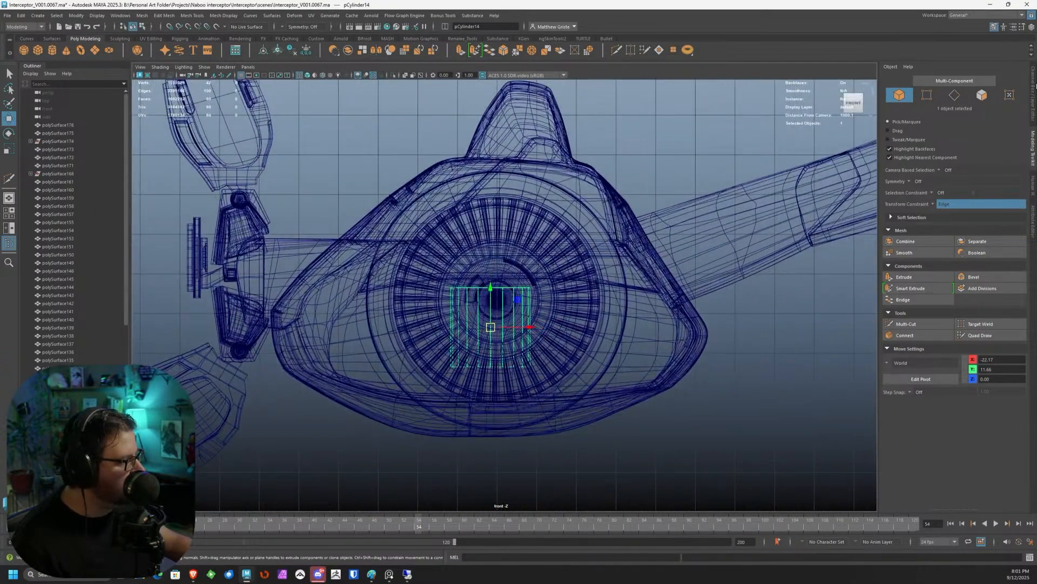
Rotate the new cylinder 90 degrees in X and snap it to the center point of the intake's central cylinder.
{"action": "left_click", "coordinate": [1032, 96]}
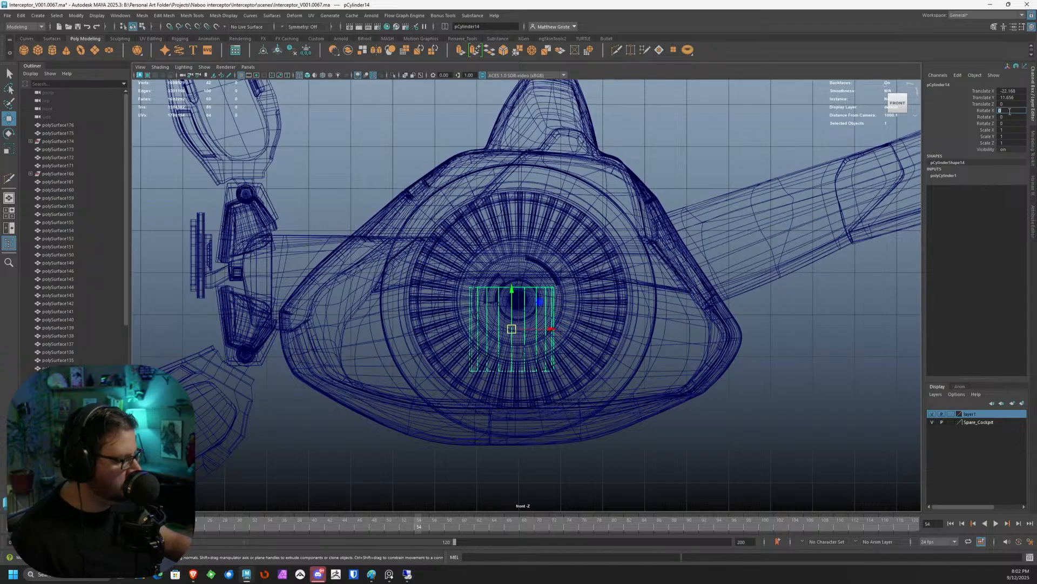
{"action": "type", "text": "90"}
{"action": "key", "text": "Return"}
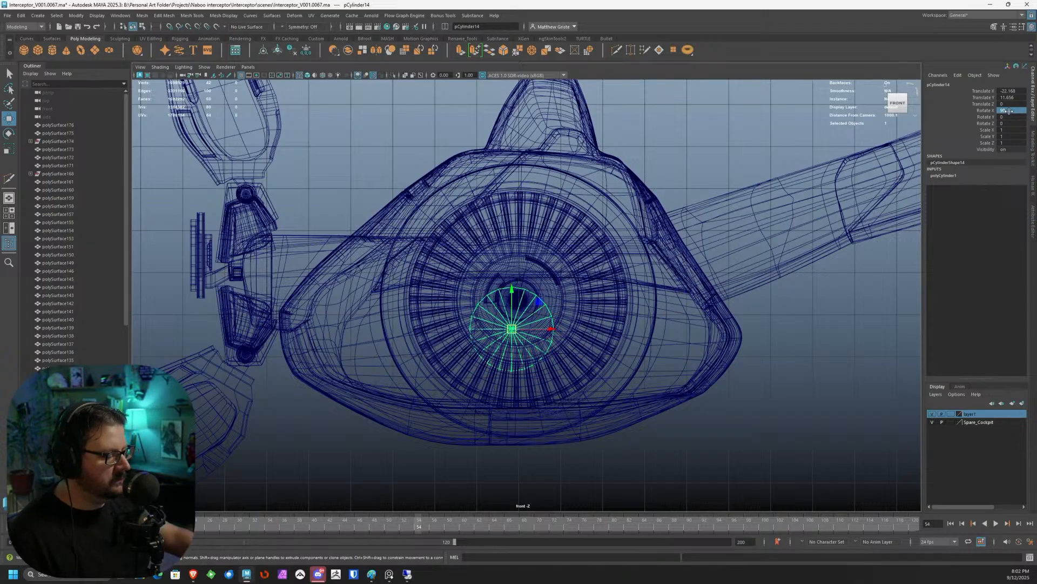
{"action": "scroll", "coordinate": [510, 413], "scroll_direction": "up", "scroll_amount": 10}
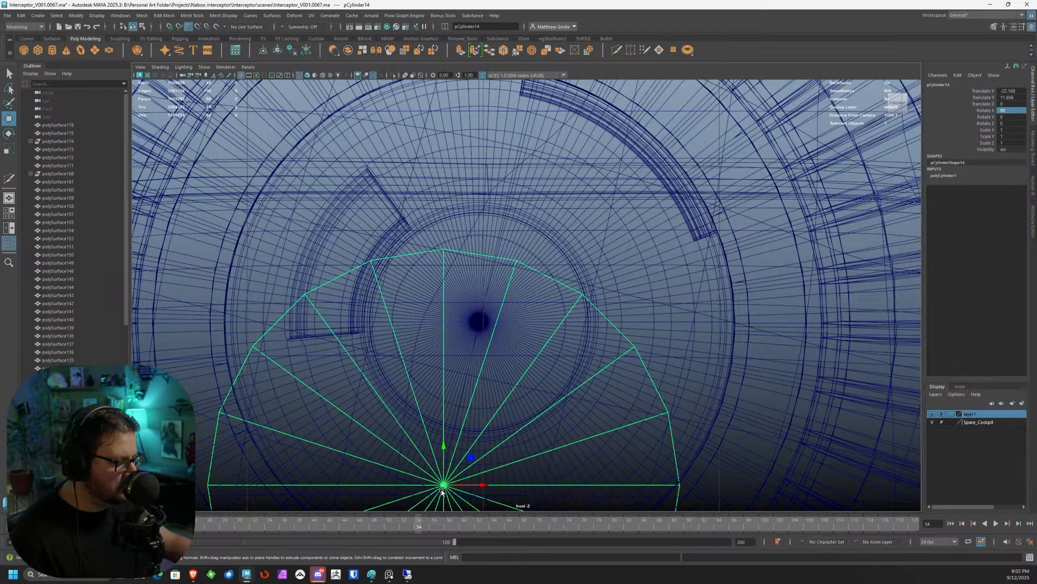
{"action": "left_click_drag", "start_coordinate": [442, 491], "coordinate": [469, 340]}
Scale the new cylinder uniformly to 0.46 so it fits inside the opening at the narrow end.
{"action": "key", "text": "space"}
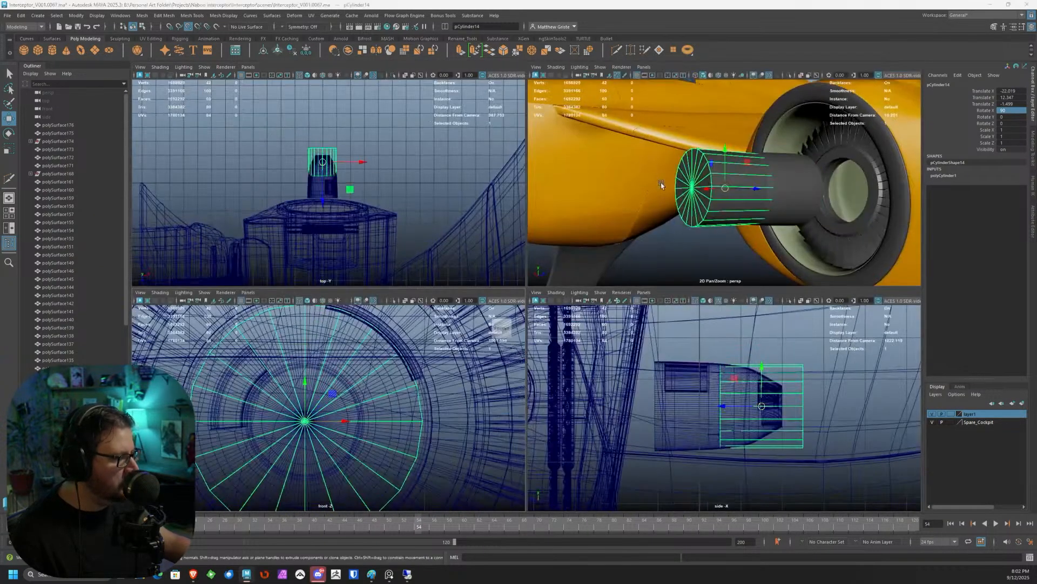
{"action": "key", "text": "space"}
{"action": "left_click_drag", "start_coordinate": [630, 219], "coordinate": [697, 249], "text": "alt"}
{"action": "scroll", "coordinate": [513, 278], "scroll_direction": "up", "scroll_amount": 4}
{"action": "key", "text": "r"}
{"action": "left_click_drag", "start_coordinate": [512, 303], "coordinate": [524, 273]}
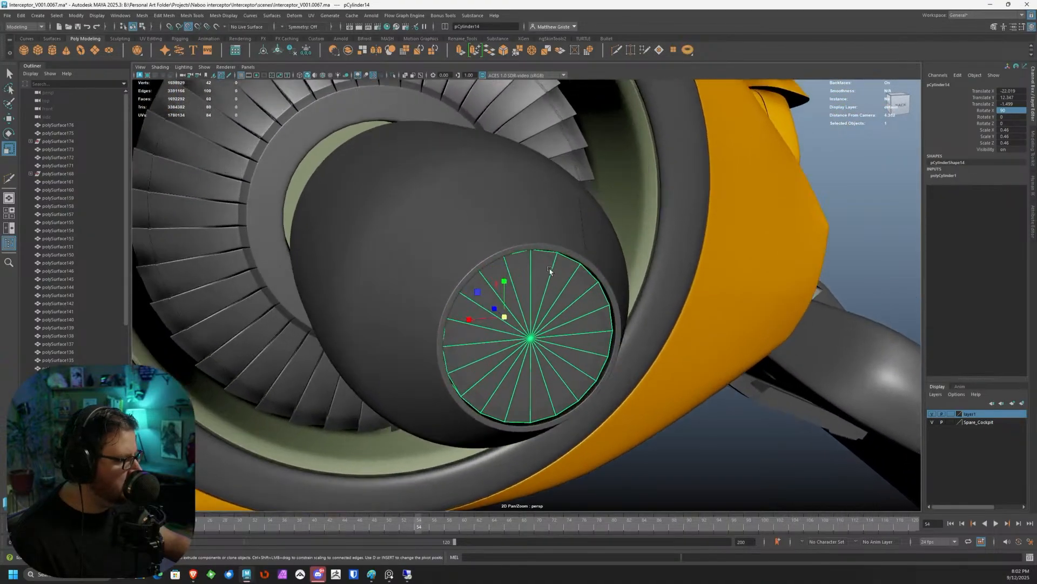
Set the new cylinder's Subdivisions Axis to 35 and move it along its axis so its cap sits just inside the rim.
{"action": "left_click", "coordinate": [954, 175]}
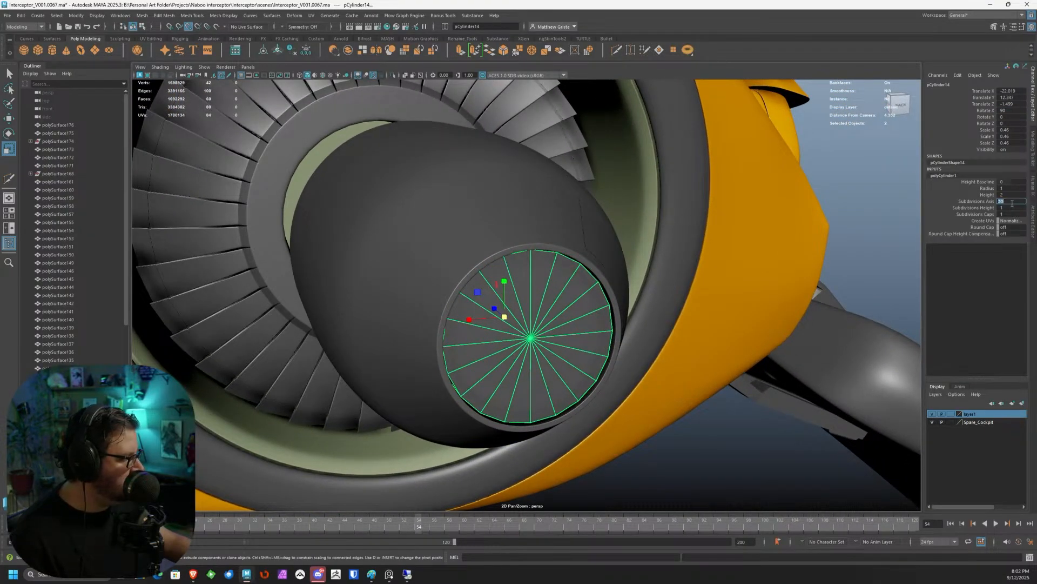
{"action": "key", "text": "Return"}
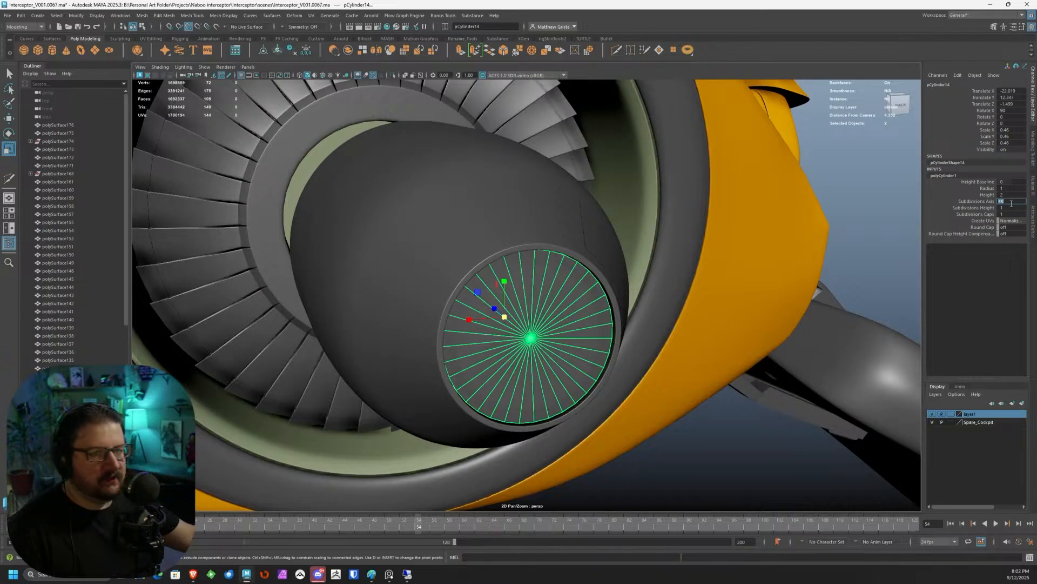
{"action": "left_click_drag", "start_coordinate": [556, 224], "coordinate": [527, 232], "text": "alt"}
{"action": "key", "text": "w"}
{"action": "mouse_move", "coordinate": [403, 285]}
{"action": "left_mouse_down"}
{"action": "mouse_move", "coordinate": [394, 290]}
{"action": "mouse_move", "coordinate": [417, 291]}
{"action": "left_mouse_up"}
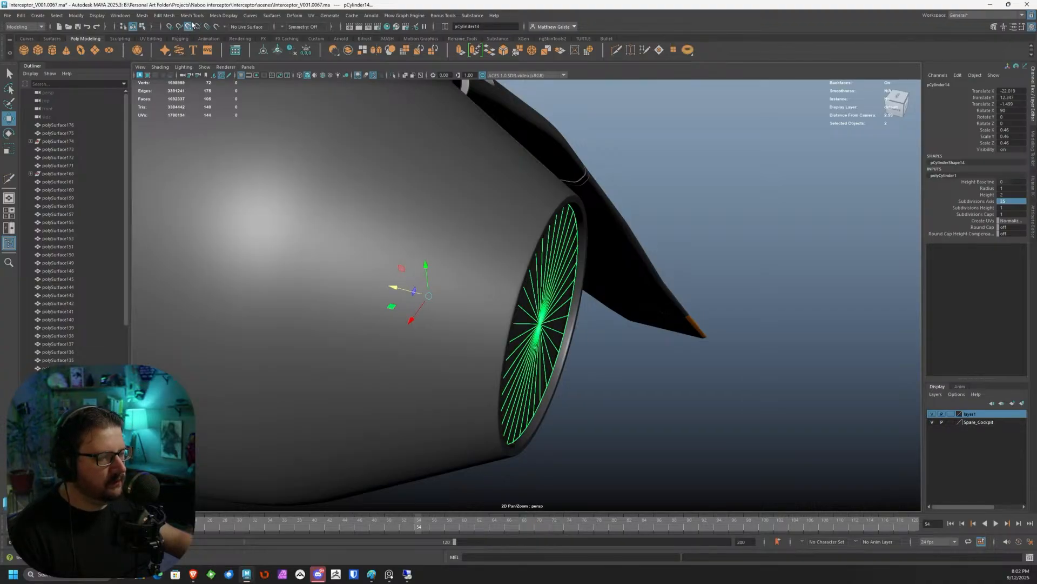
{"action": "left_click_drag", "start_coordinate": [412, 286], "coordinate": [453, 234]}
Select the front cap faces of the new cylinder, extrude them and scale them inward to leave a border ring.
{"action": "right_click_drag", "start_coordinate": [453, 234], "coordinate": [452, 254]}
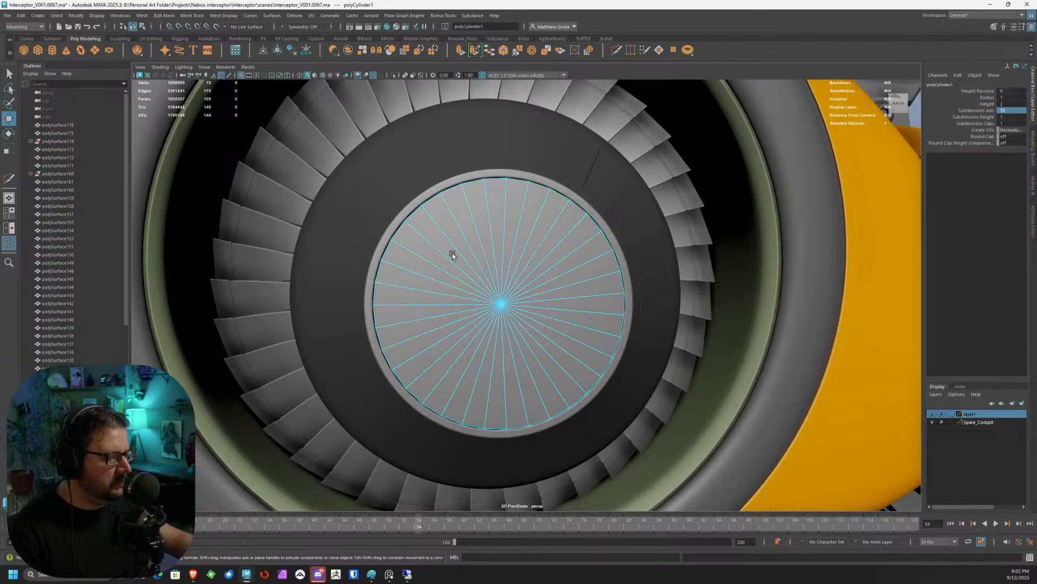
{"action": "mouse_move", "coordinate": [494, 206]}
{"action": "left_mouse_down"}
{"action": "mouse_move", "coordinate": [431, 341]}
{"action": "mouse_move", "coordinate": [540, 243]}
{"action": "mouse_move", "coordinate": [491, 228]}
{"action": "left_mouse_up"}
{"action": "mouse_move", "coordinate": [572, 263]}
{"action": "left_mouse_down"}
{"action": "mouse_move", "coordinate": [522, 225]}
{"action": "mouse_move", "coordinate": [556, 221]}
{"action": "left_mouse_up"}
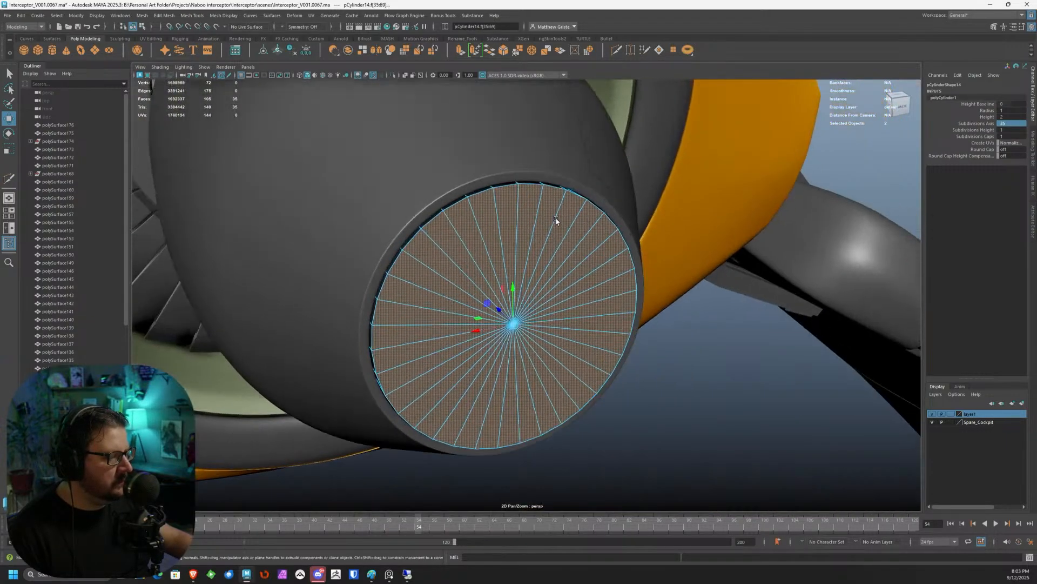
{"action": "right_click_drag", "start_coordinate": [530, 205], "coordinate": [571, 130], "text": "alt"}
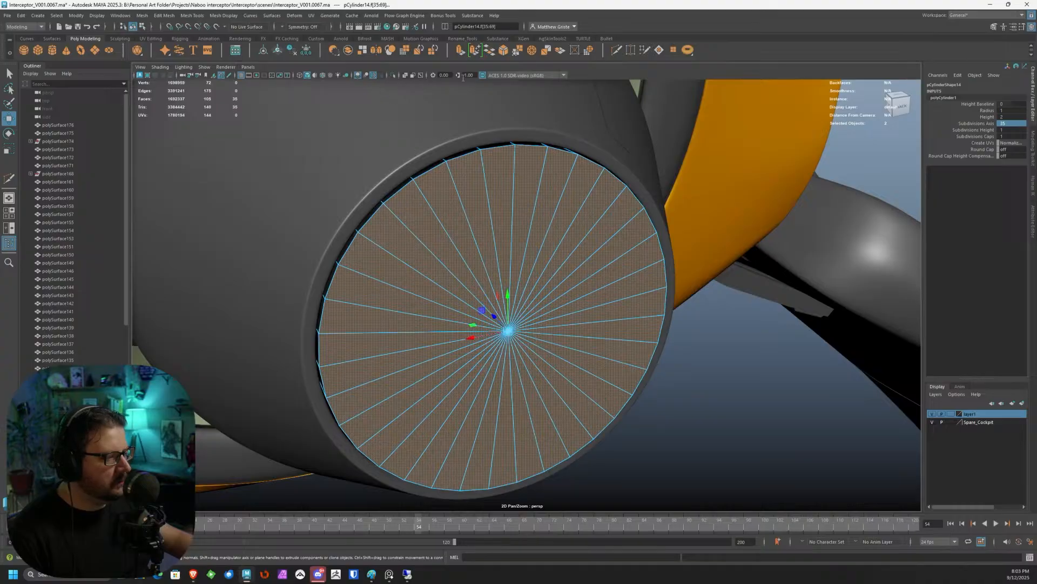
{"action": "key", "text": "ctrl+e"}
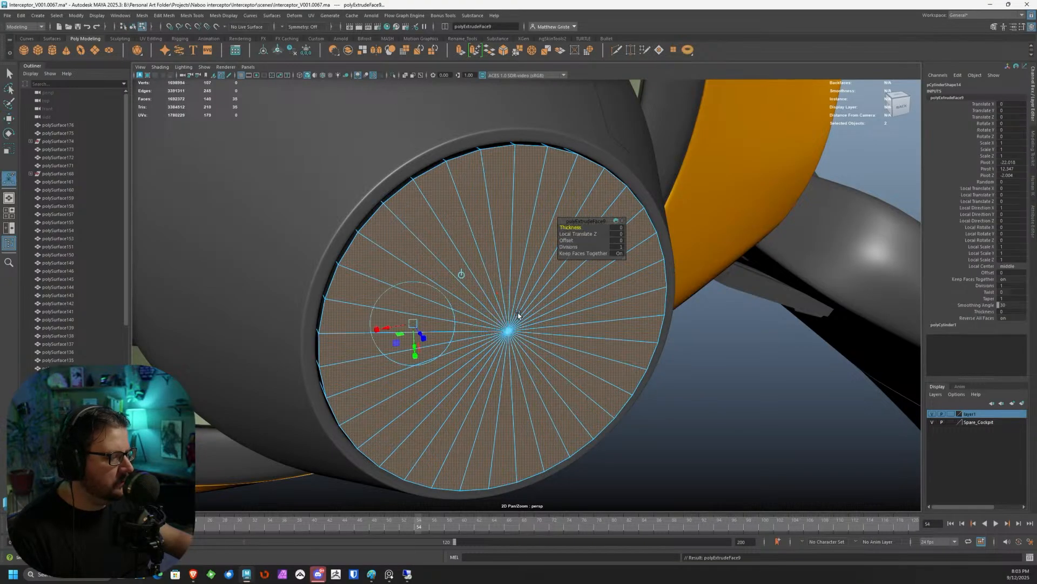
{"action": "left_click_drag", "start_coordinate": [495, 318], "coordinate": [476, 323]}
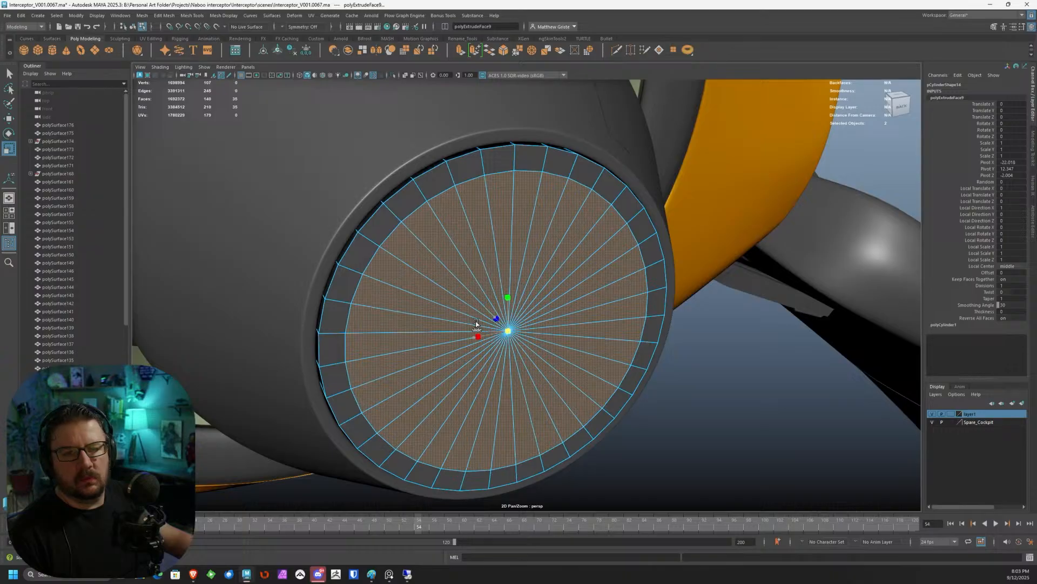
{"action": "left_click_drag", "start_coordinate": [476, 323], "coordinate": [494, 321]}
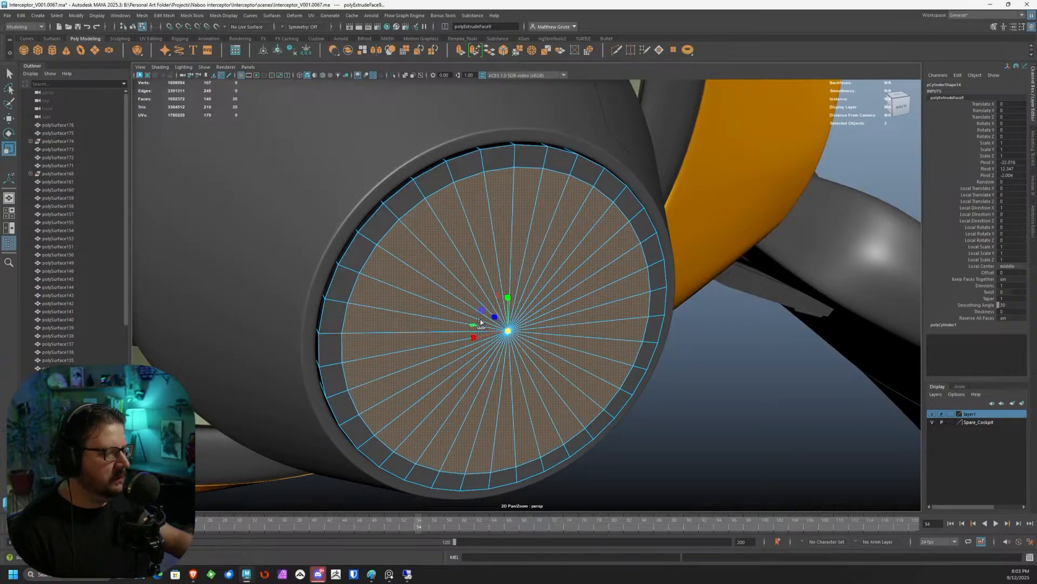
Turn off the edge transform constraint and pull the inner cap faces slightly outward to slope the border ring.
{"action": "key", "text": "w"}
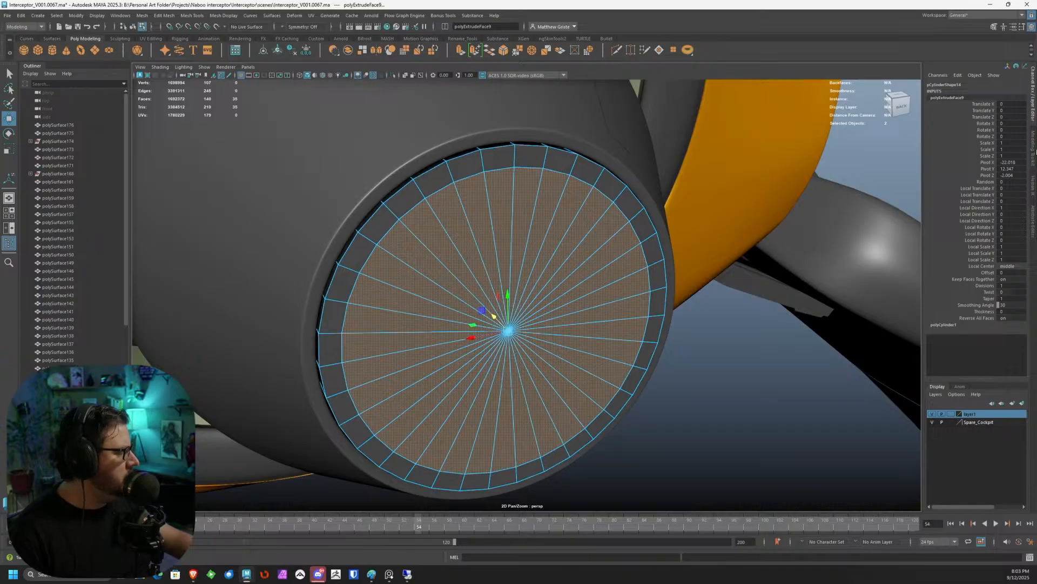
{"action": "left_click", "coordinate": [1033, 151]}
{"action": "left_click", "coordinate": [951, 205]}
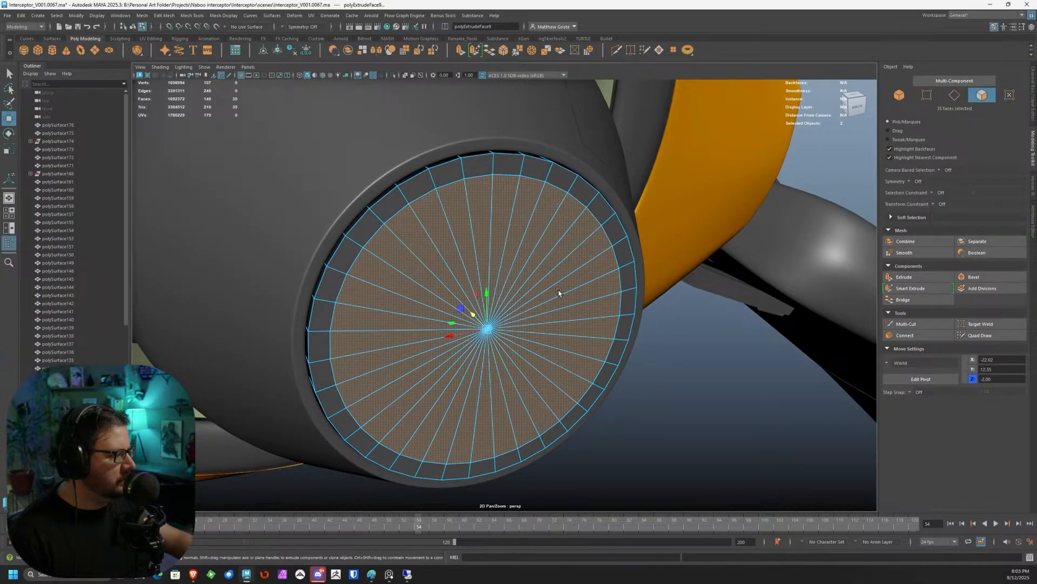
{"action": "left_click_drag", "start_coordinate": [473, 316], "coordinate": [482, 317]}
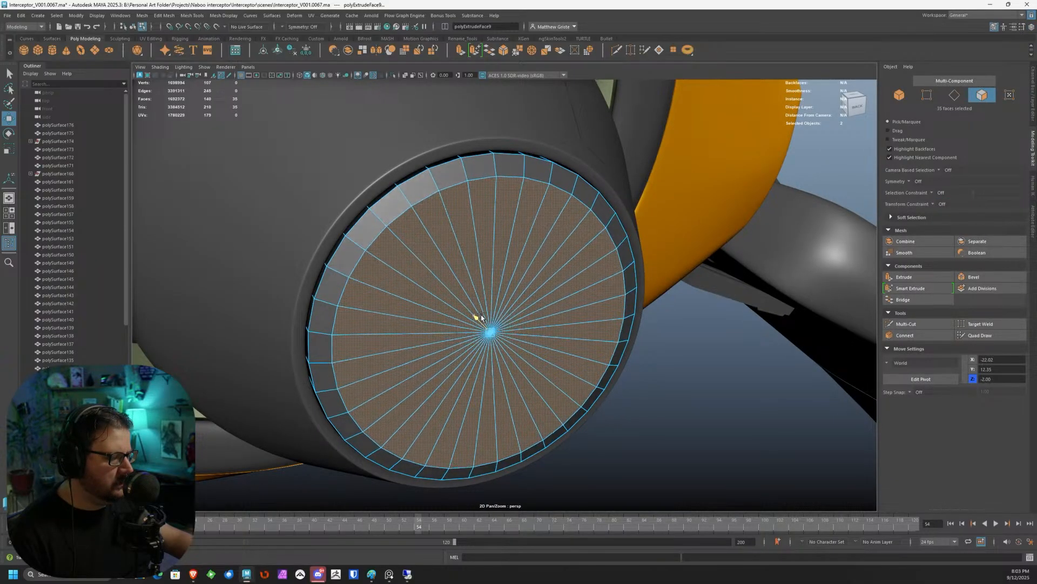
{"action": "left_click_drag", "start_coordinate": [465, 269], "coordinate": [465, 250]}
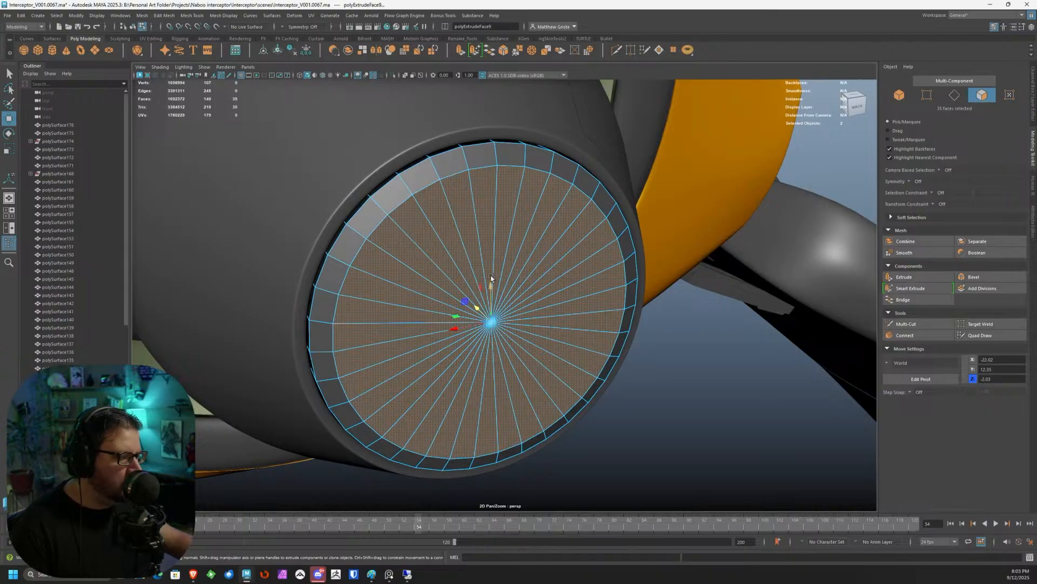
Extrude the inner cap faces with a slight inward scale for a narrow ring, and extrude them again slightly outward.
{"action": "key", "text": "ctrl+e"}
{"action": "left_click", "coordinate": [459, 267]}
{"action": "left_click_drag", "start_coordinate": [496, 323], "coordinate": [490, 322]}
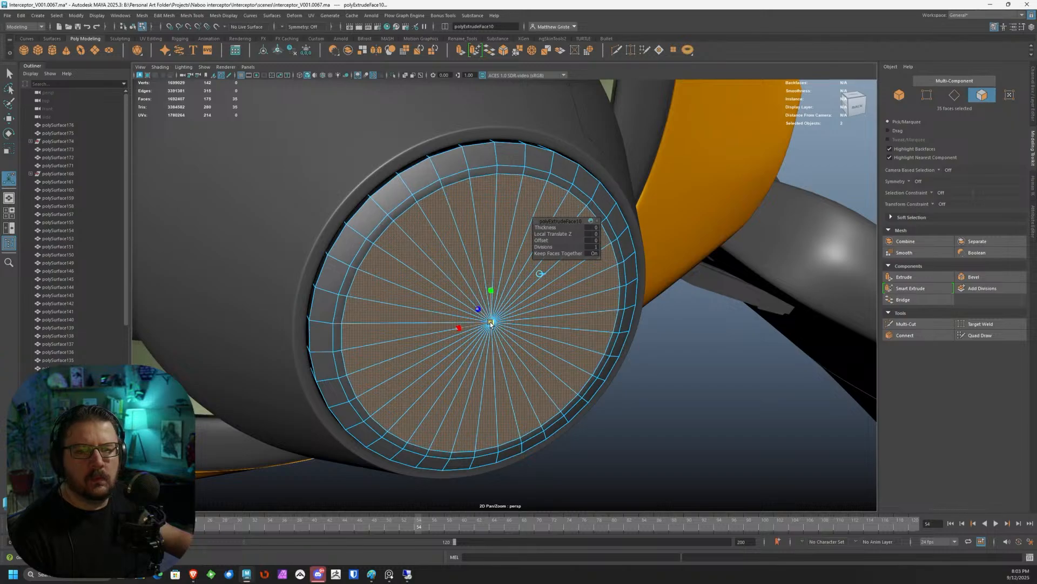
{"action": "left_click_drag", "start_coordinate": [491, 323], "coordinate": [504, 288]}
{"action": "key", "text": "ctrl+e"}
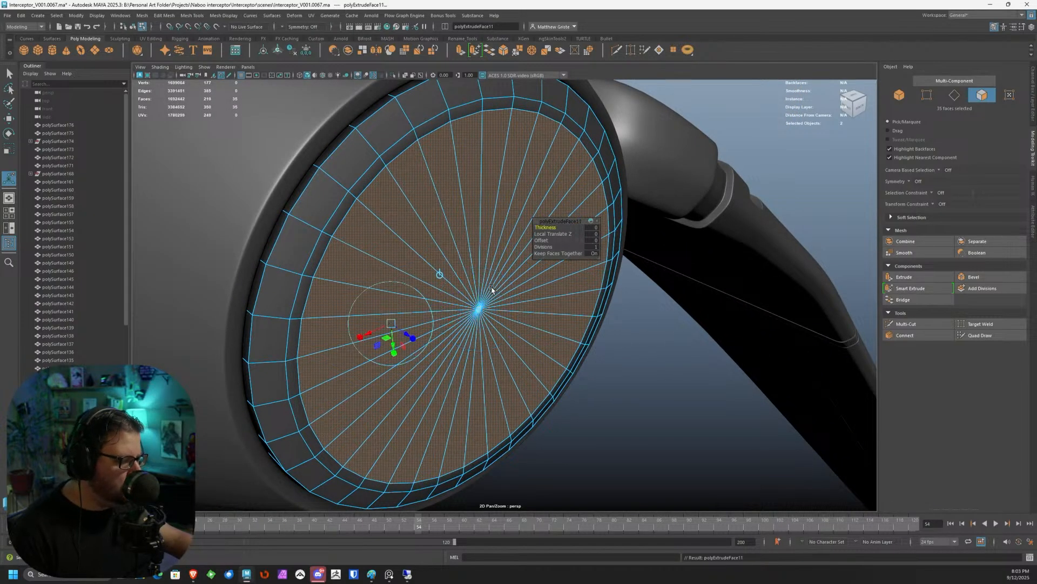
{"action": "left_click_drag", "start_coordinate": [410, 336], "coordinate": [411, 337]}
Select the narrow ring of faces around the cap and insert edge loops along it with Multi-Cut.
{"action": "right_click_drag", "start_coordinate": [322, 247], "coordinate": [324, 243]}
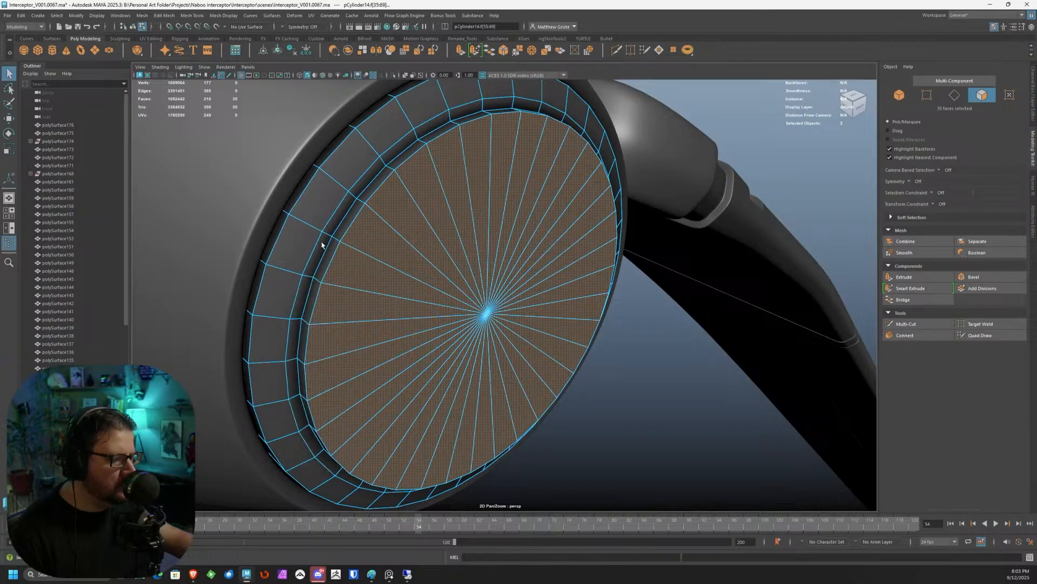
{"action": "double_click", "coordinate": [331, 225]}
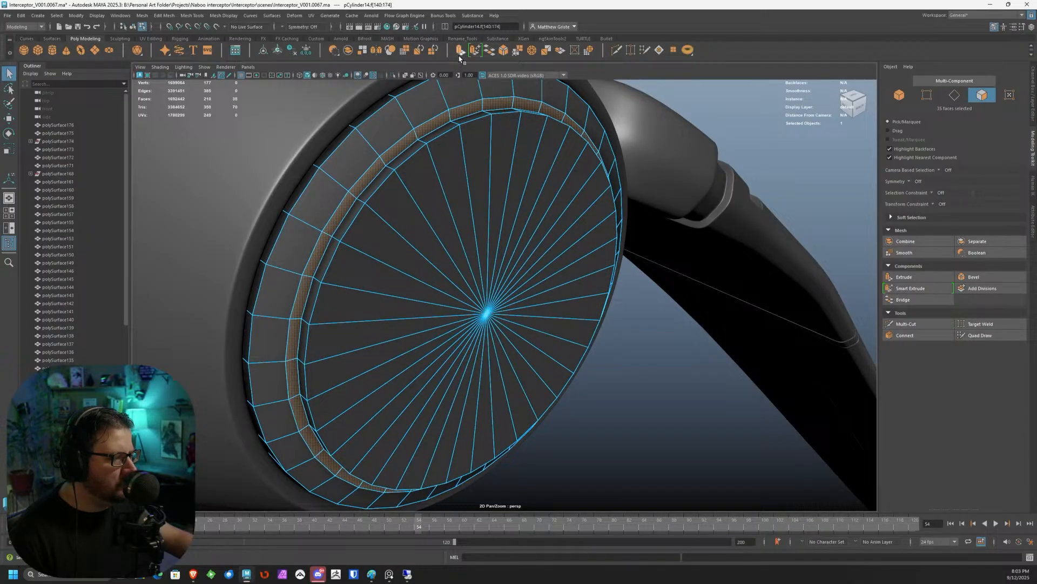
{"action": "left_click_drag", "start_coordinate": [459, 116], "coordinate": [417, 134], "text": "alt"}
{"action": "middle_click_drag", "start_coordinate": [416, 134], "coordinate": [430, 158], "text": "alt"}
{"action": "right_click_drag", "start_coordinate": [430, 157], "coordinate": [489, 186], "text": "alt"}
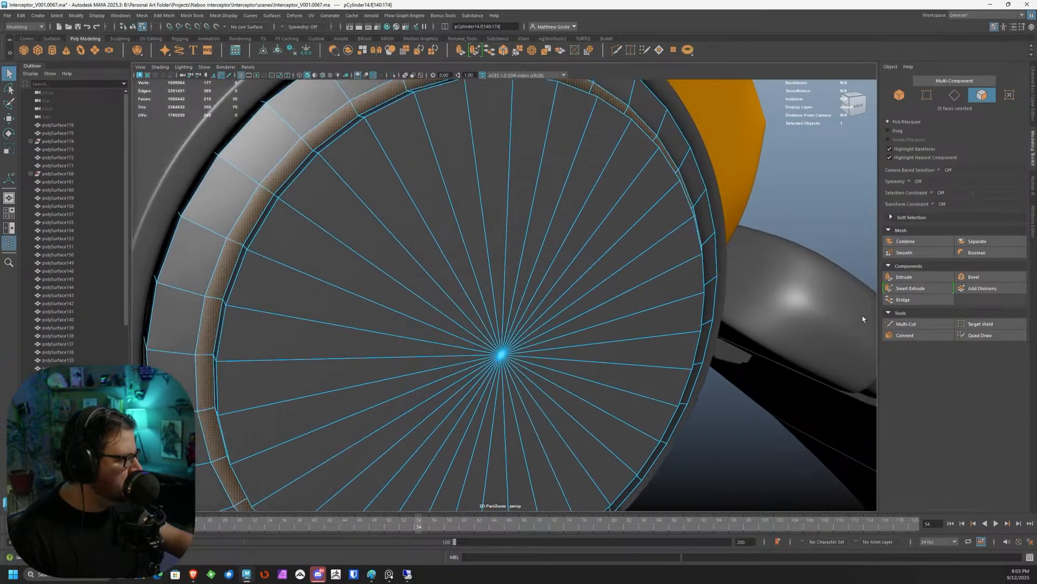
{"action": "left_click", "coordinate": [901, 327]}
{"action": "middle_click_drag", "start_coordinate": [267, 161], "coordinate": [342, 203], "text": "alt"}
{"action": "right_click_drag", "start_coordinate": [342, 204], "coordinate": [368, 221], "text": "alt"}
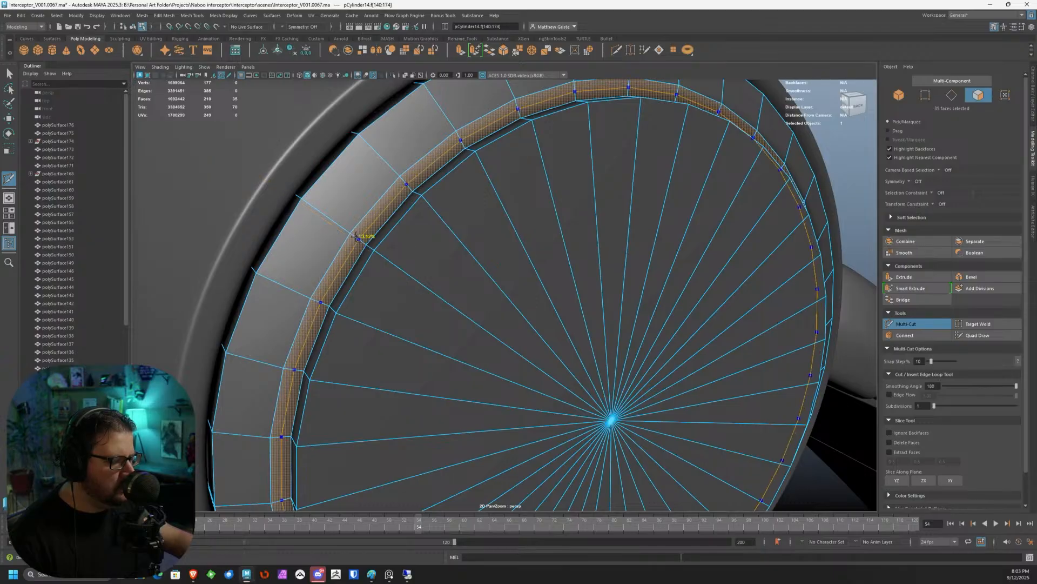
{"action": "left_click", "coordinate": [357, 236], "text": "ctrl"}
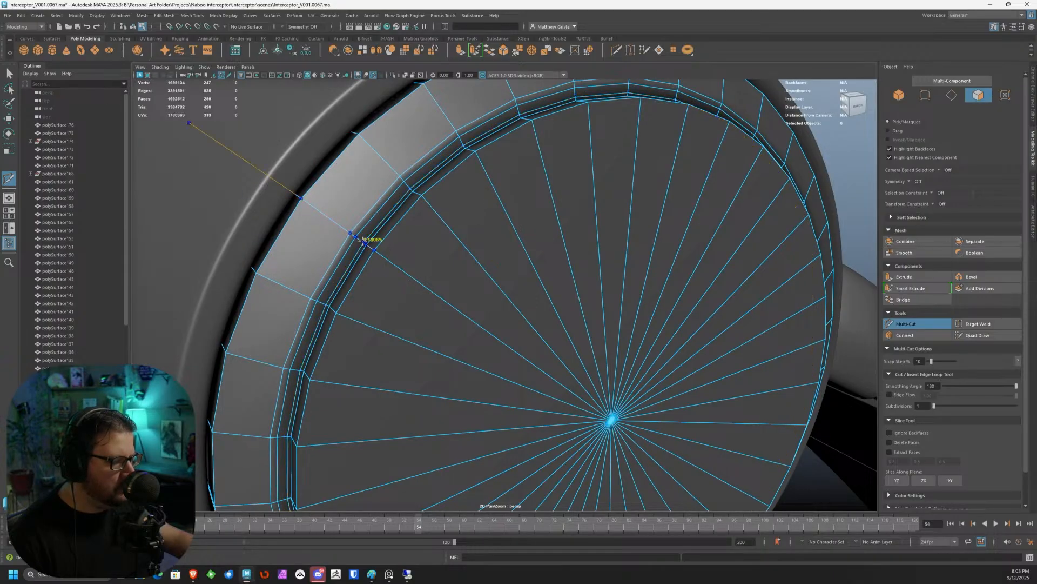
Select the middle face loop of the narrow ring, extrude it inward as a thin groove, and return to object mode.
{"action": "key", "text": "q"}
{"action": "right_click_drag", "start_coordinate": [430, 181], "coordinate": [393, 201]}
{"action": "double_click", "coordinate": [414, 180]}
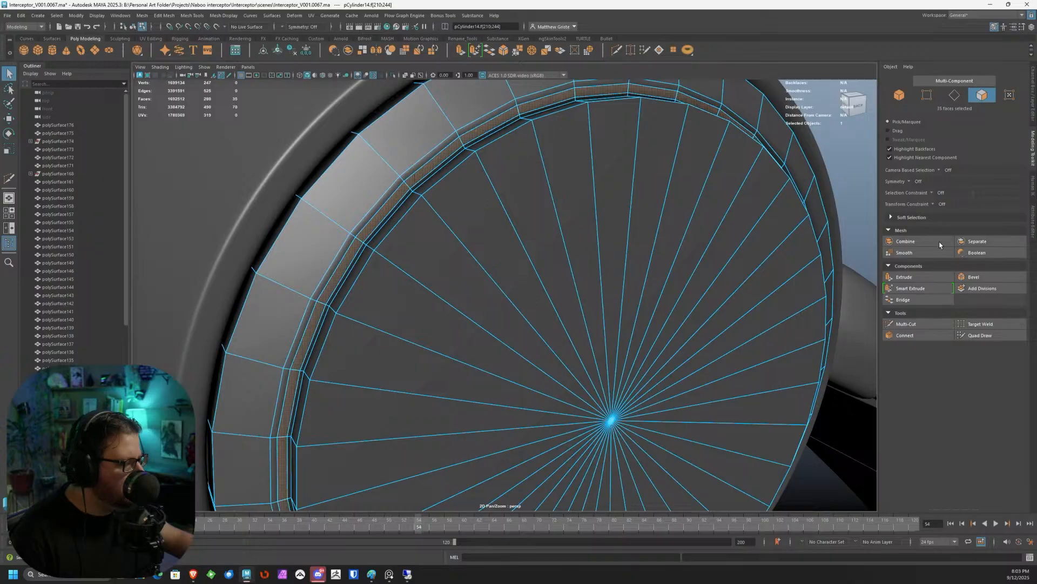
{"action": "left_click", "coordinate": [919, 274]}
{"action": "left_click_drag", "start_coordinate": [301, 418], "coordinate": [522, 366], "text": "alt"}
{"action": "left_click_drag", "start_coordinate": [492, 405], "coordinate": [430, 328]}
{"action": "right_click_drag", "start_coordinate": [430, 328], "coordinate": [243, 204]}
{"action": "left_click", "coordinate": [243, 204]}
{"action": "left_click_drag", "start_coordinate": [243, 203], "coordinate": [500, 251], "text": "alt"}
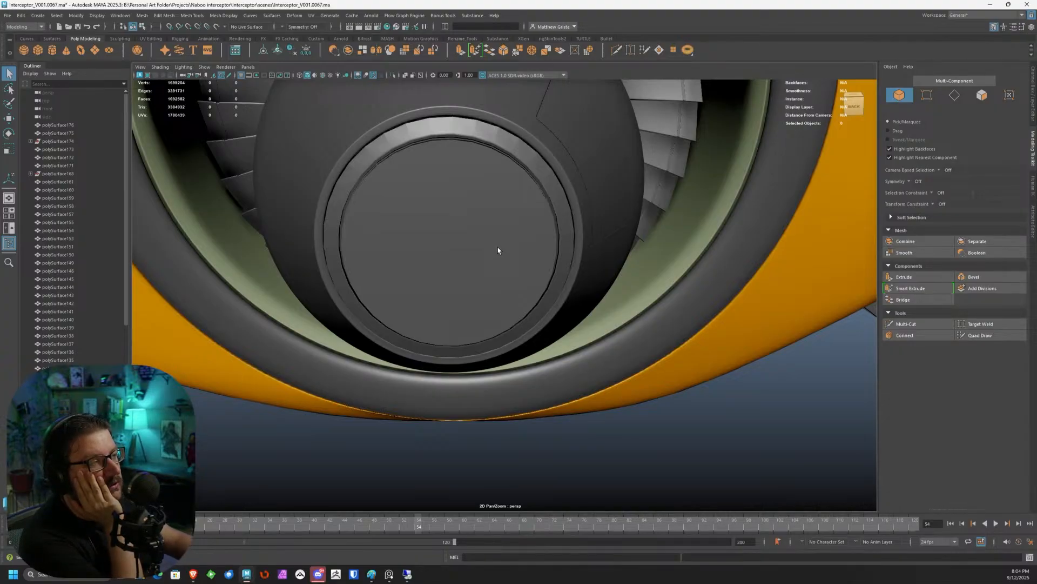
{"action": "left_click", "coordinate": [194, 574]}
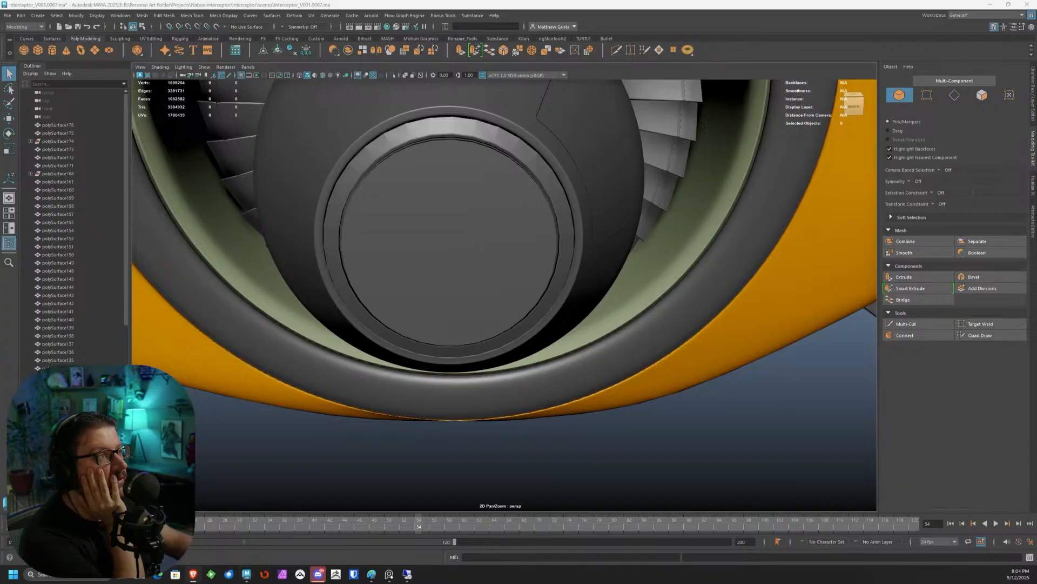
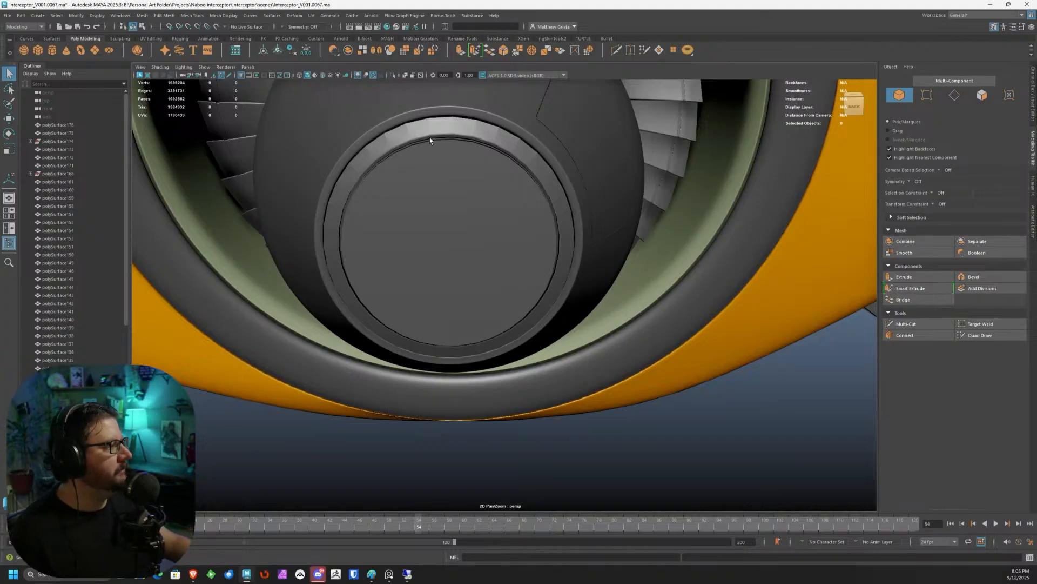
{"action": "scroll", "coordinate": [492, 222], "scroll_direction": "down", "scroll_amount": 10}
{"action": "left_click_drag", "start_coordinate": [521, 233], "coordinate": [533, 269], "text": "alt"}
{"action": "scroll", "coordinate": [466, 266], "scroll_direction": "down", "scroll_amount": 10}
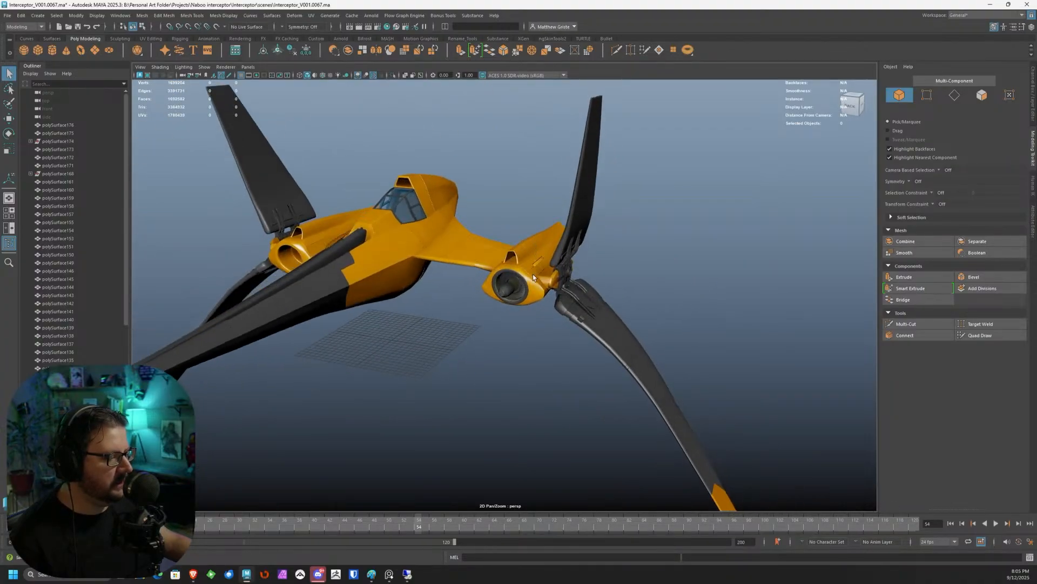
Isolate the cap cylinder on the engine's centre and select its central front faces.
{"action": "scroll", "coordinate": [527, 281], "scroll_direction": "up", "scroll_amount": 10}
{"action": "scroll", "coordinate": [525, 289], "scroll_direction": "up", "scroll_amount": 5}
{"action": "left_click_drag", "start_coordinate": [509, 202], "coordinate": [447, 241], "text": "alt"}
{"action": "left_click", "coordinate": [477, 258]}
{"action": "key", "text": "ctrl+1"}
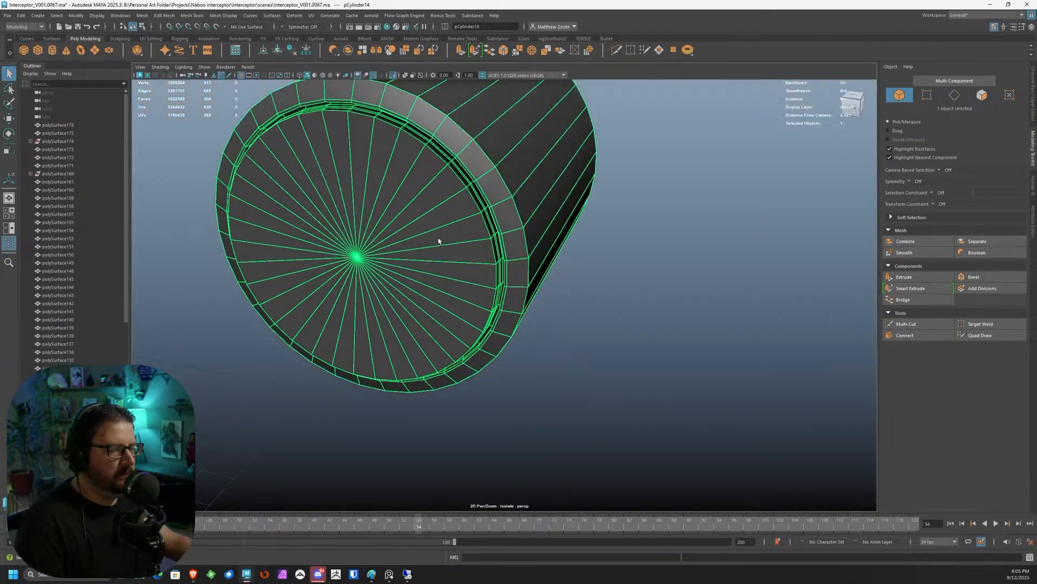
{"action": "right_click_drag", "start_coordinate": [344, 243], "coordinate": [357, 259]}
{"action": "mouse_move", "coordinate": [357, 259]}
{"action": "left_mouse_down", "text": "alt"}
{"action": "mouse_move", "coordinate": [452, 153]}
{"action": "mouse_move", "coordinate": [496, 328]}
{"action": "mouse_move", "coordinate": [461, 199]}
{"action": "left_mouse_up", "text": "alt"}
{"action": "mouse_move", "coordinate": [441, 361]}
{"action": "left_mouse_down"}
{"action": "mouse_move", "coordinate": [482, 359]}
{"action": "mouse_move", "coordinate": [472, 292]}
{"action": "left_mouse_up"}
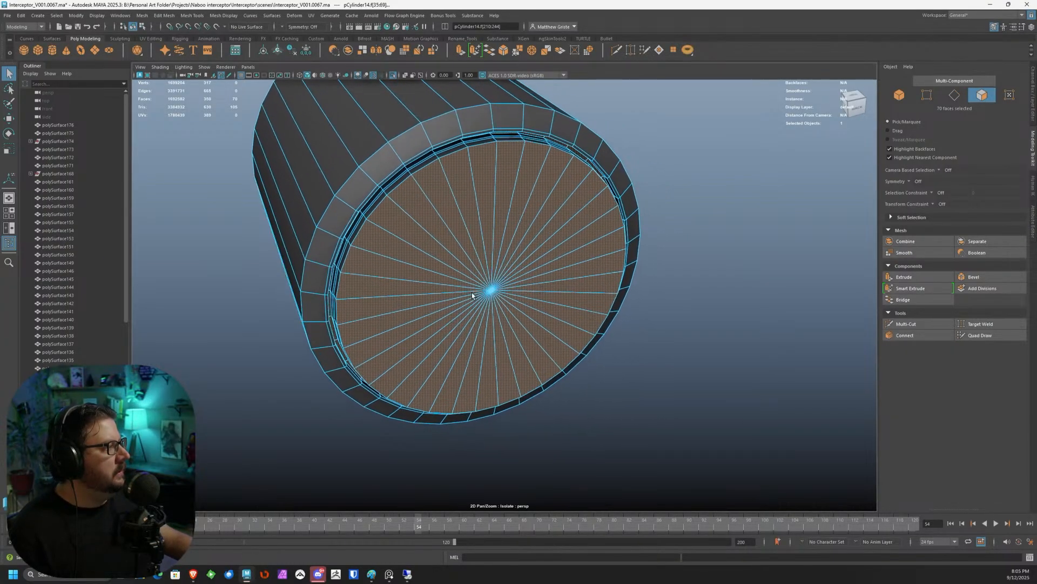
{"action": "scroll", "coordinate": [472, 293], "scroll_direction": "up", "scroll_amount": 2}
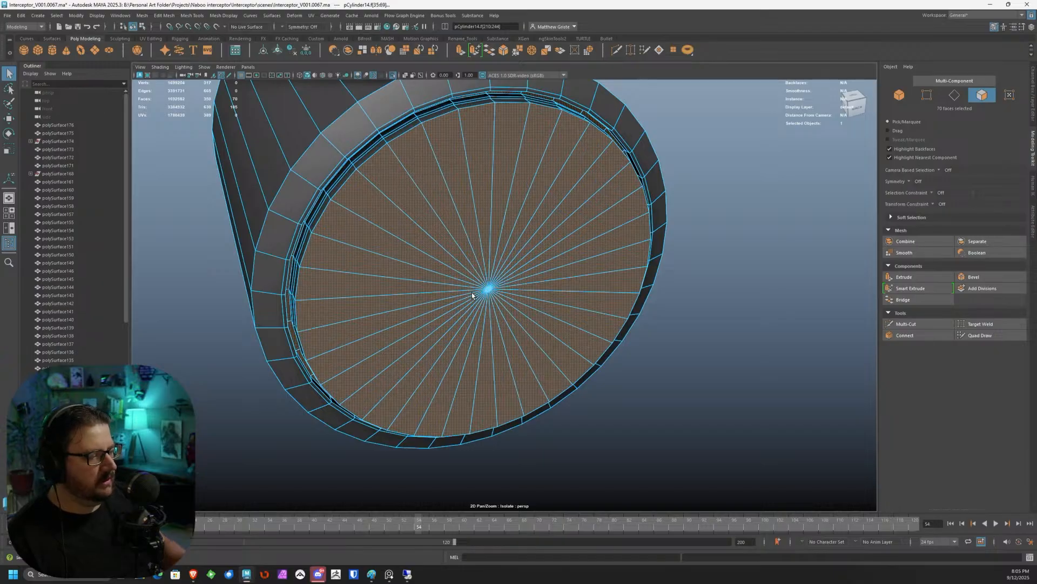
Delete the central cap faces, try closing the opening with Quad Fill Hole, and undo the deletion.
{"action": "key", "text": "Delete"}
{"action": "left_click_drag", "start_coordinate": [471, 293], "coordinate": [523, 273], "text": "alt"}
{"action": "right_click_drag", "start_coordinate": [517, 277], "coordinate": [521, 269]}
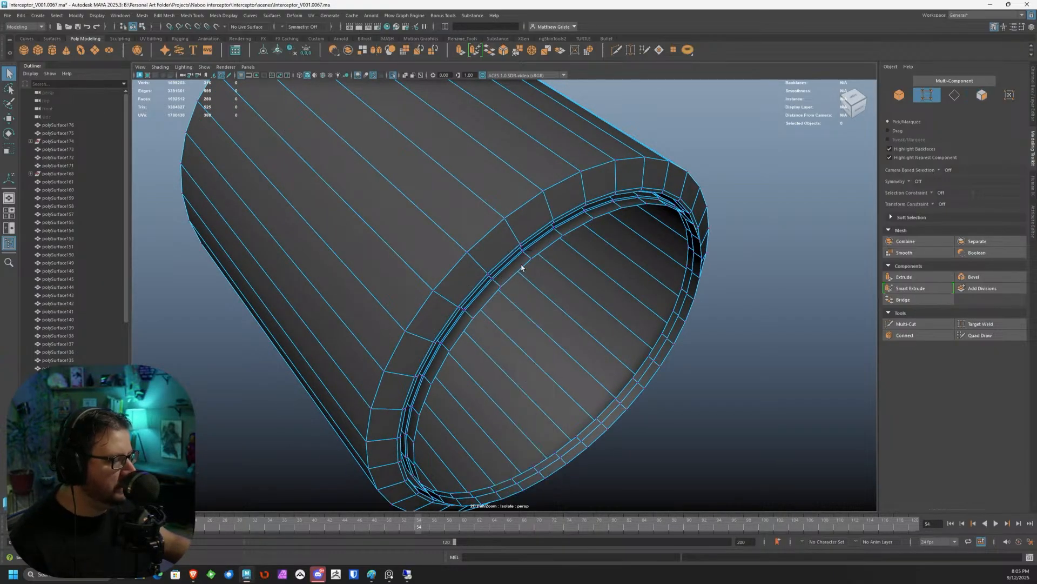
{"action": "left_click", "coordinate": [531, 259]}
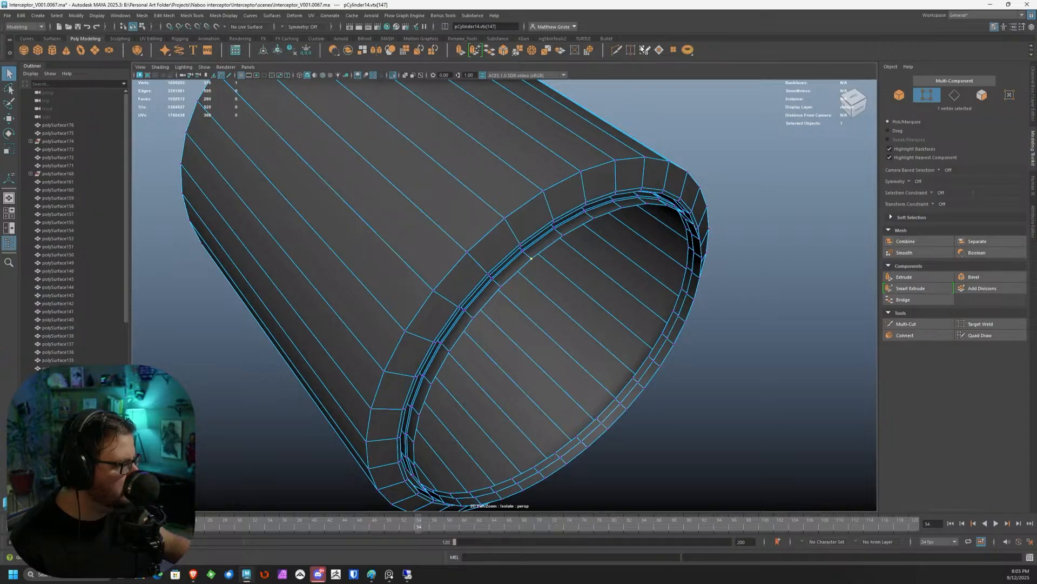
{"action": "left_click", "coordinate": [664, 52]}
{"action": "left_click", "coordinate": [533, 269]}
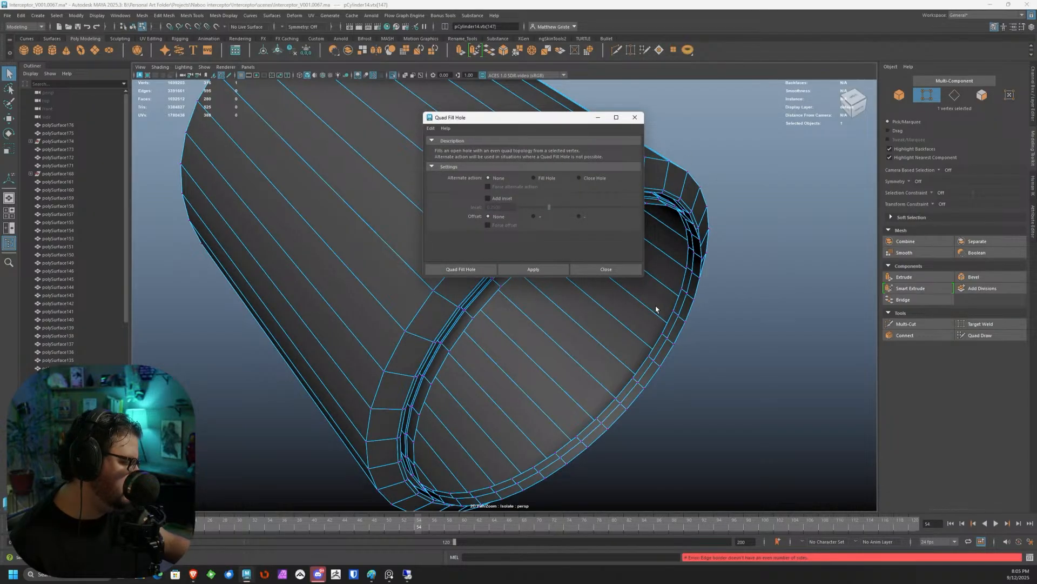
{"action": "left_click_drag", "start_coordinate": [652, 308], "coordinate": [626, 302], "text": "alt"}
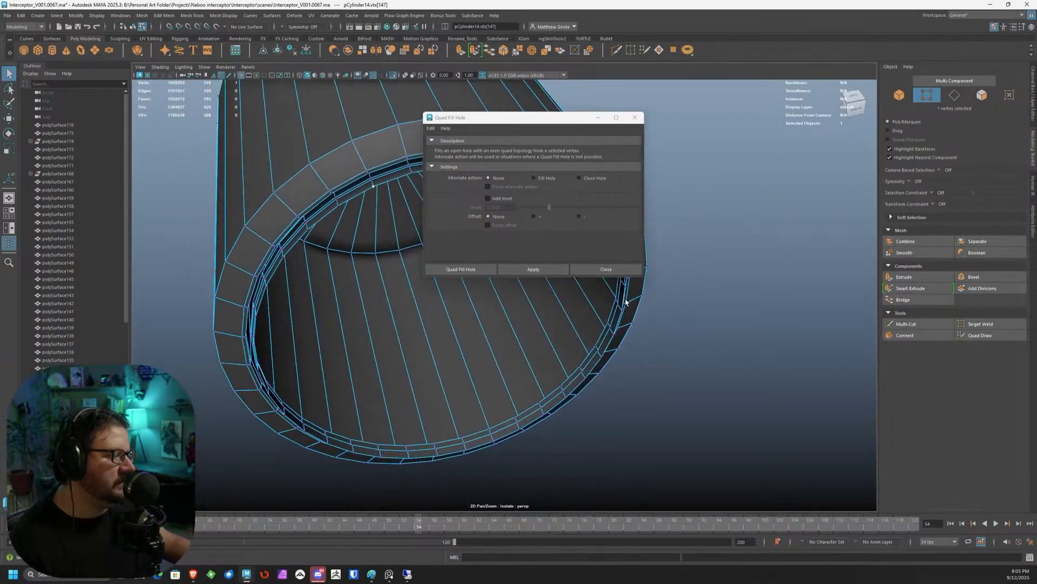
{"action": "left_click", "coordinate": [606, 269]}
{"action": "left_click_drag", "start_coordinate": [550, 261], "coordinate": [498, 251], "text": "alt"}
{"action": "key", "text": "ctrl+z"}
{"action": "key", "text": "ctrl+z"}
Extrude the central cap faces repeatedly to form a border ring and a smaller stepped disc at the centre.
{"action": "scroll", "coordinate": [497, 251], "scroll_direction": "up", "scroll_amount": 2}
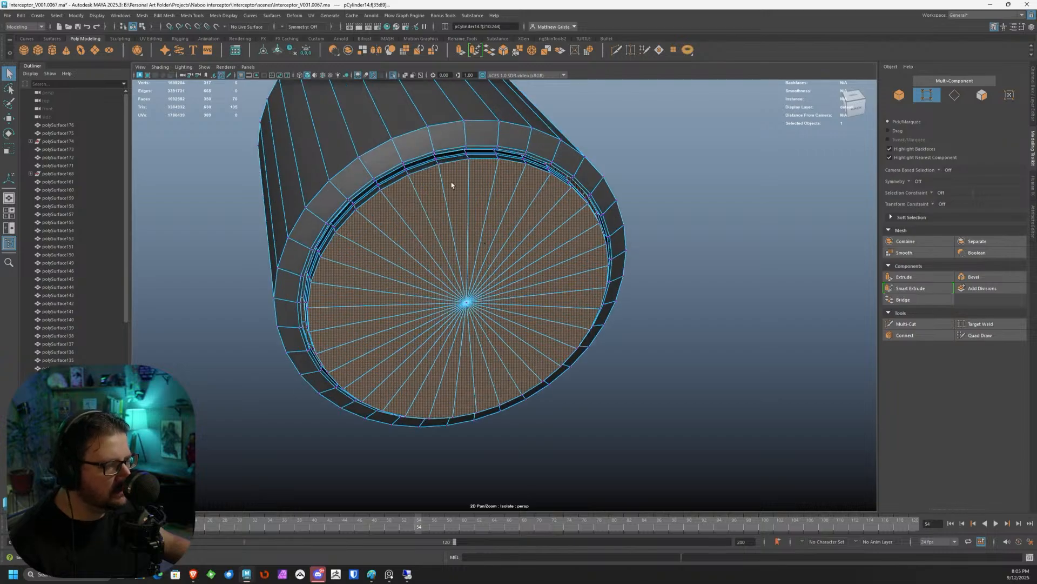
{"action": "left_click", "coordinate": [460, 51]}
{"action": "left_click", "coordinate": [433, 250]}
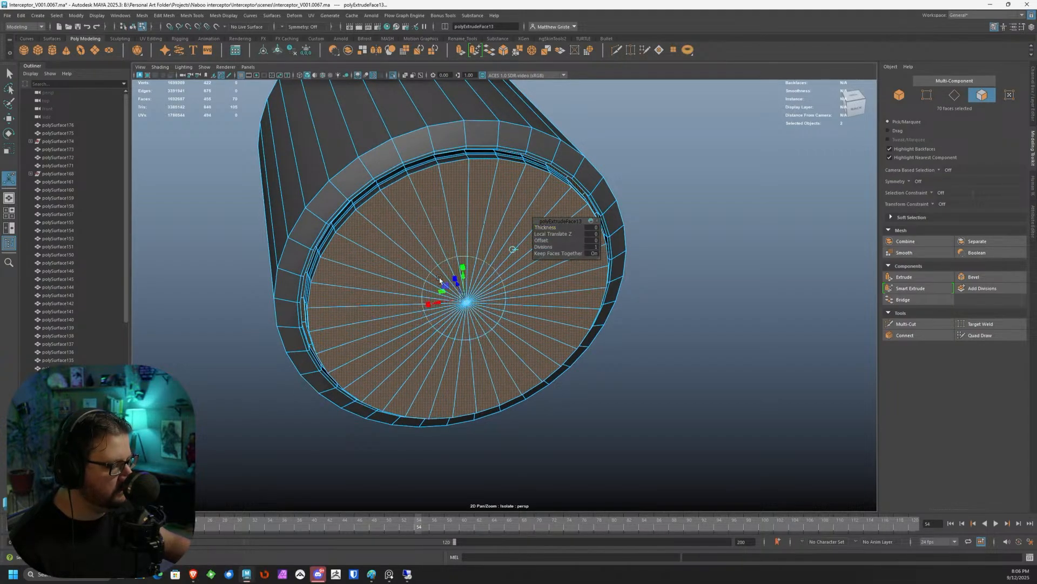
{"action": "left_click_drag", "start_coordinate": [464, 298], "coordinate": [462, 298]}
{"action": "key", "text": "ctrl+e"}
{"action": "left_click_drag", "start_coordinate": [390, 299], "coordinate": [365, 299]}
{"action": "key", "text": "ctrl+e"}
{"action": "left_click_drag", "start_coordinate": [433, 311], "coordinate": [469, 333]}
{"action": "scroll", "coordinate": [469, 333], "scroll_direction": "up", "scroll_amount": 5}
{"action": "right_click_drag", "start_coordinate": [529, 303], "coordinate": [269, 164]}
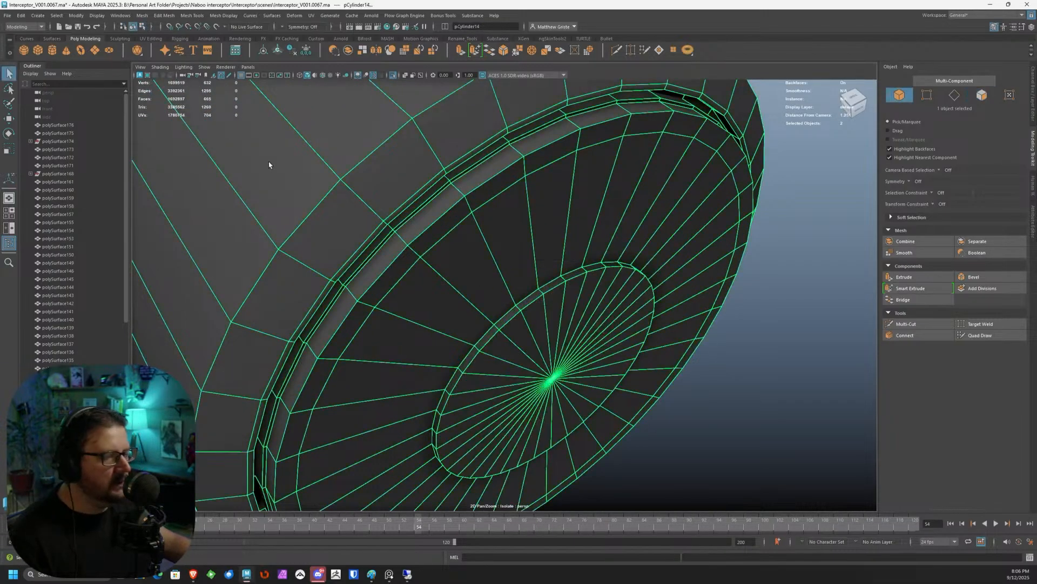
Insert supporting edge loops with Multi-Cut beside the cap's outer border and along the inner side of the groove.
{"action": "left_click", "coordinate": [921, 325]}
{"action": "left_click", "coordinate": [283, 251], "text": "ctrl"}
{"action": "left_click", "coordinate": [283, 251], "text": "ctrl"}
{"action": "left_click", "coordinate": [345, 286]}
{"action": "key", "text": "ctrl+z"}
{"action": "left_click_drag", "start_coordinate": [349, 288], "coordinate": [354, 296], "text": "ctrl"}
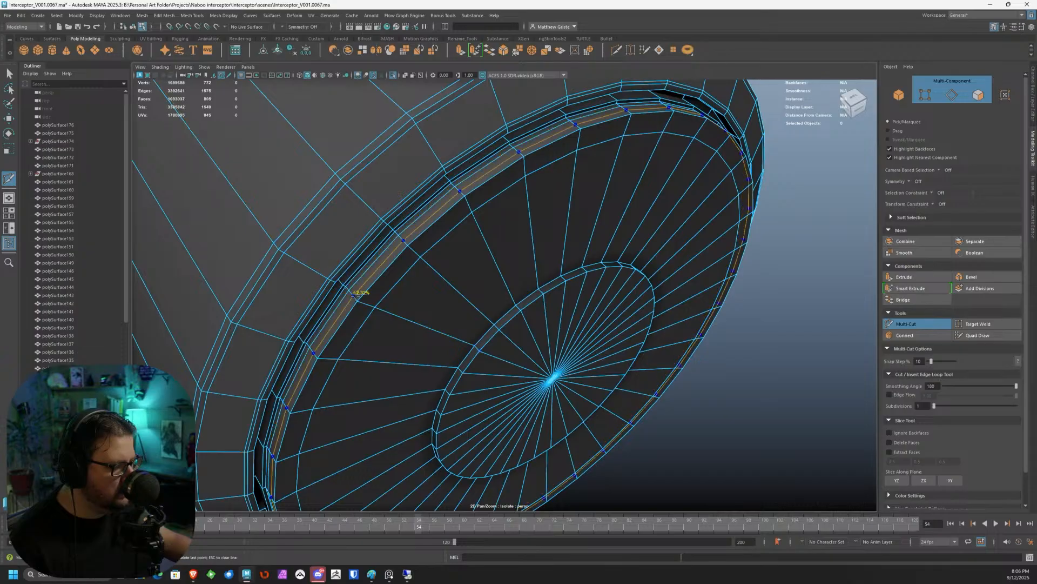
{"action": "left_click", "coordinate": [356, 295], "text": "ctrl"}
Add supporting edge loops along the groove's outer edge.
{"action": "right_click_drag", "start_coordinate": [358, 293], "coordinate": [323, 286], "text": "alt"}
{"action": "left_click_drag", "start_coordinate": [323, 287], "coordinate": [343, 282], "text": "alt"}
{"action": "middle_click_drag", "start_coordinate": [329, 277], "coordinate": [344, 286], "text": "alt"}
{"action": "left_click", "coordinate": [343, 286]}
{"action": "right_click_drag", "start_coordinate": [344, 286], "coordinate": [412, 292], "text": "alt"}
{"action": "key", "text": "ctrl+z"}
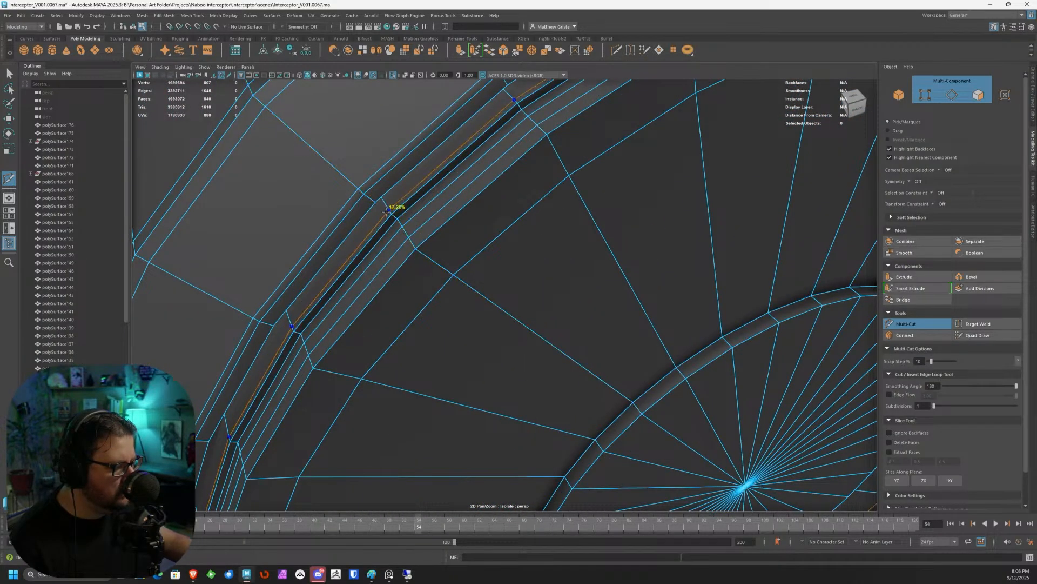
{"action": "left_click", "coordinate": [378, 201], "text": "ctrl"}
{"action": "left_click", "coordinate": [378, 201], "text": "ctrl"}
Insert holding edge loops on the walls deep inside the cap's groove.
{"action": "right_click_drag", "start_coordinate": [378, 201], "coordinate": [405, 225], "text": "alt"}
{"action": "left_click_drag", "start_coordinate": [406, 224], "coordinate": [375, 164], "text": "alt"}
{"action": "middle_click_drag", "start_coordinate": [375, 165], "coordinate": [402, 313], "text": "alt"}
{"action": "right_click_drag", "start_coordinate": [402, 314], "coordinate": [433, 320], "text": "alt"}
{"action": "middle_click_drag", "start_coordinate": [432, 320], "coordinate": [377, 210], "text": "alt"}
{"action": "left_click_drag", "start_coordinate": [377, 209], "coordinate": [397, 232], "text": "alt"}
{"action": "middle_click_drag", "start_coordinate": [397, 232], "coordinate": [453, 336], "text": "alt"}
{"action": "right_click_drag", "start_coordinate": [454, 335], "coordinate": [519, 343], "text": "alt"}
{"action": "left_click_drag", "start_coordinate": [518, 342], "coordinate": [482, 294], "text": "alt"}
{"action": "right_click_drag", "start_coordinate": [435, 320], "coordinate": [427, 345], "text": "alt"}
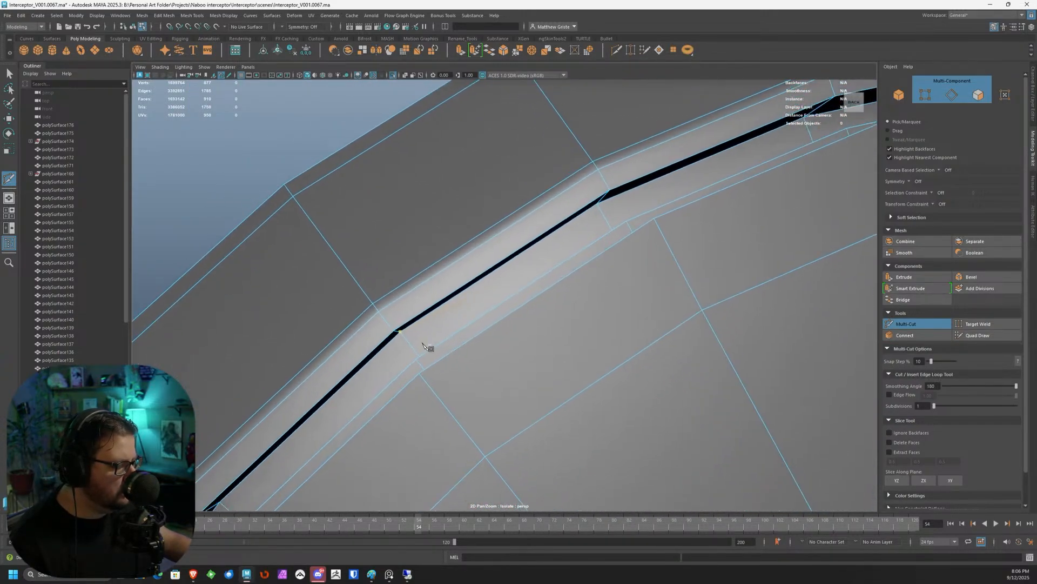
{"action": "left_click_drag", "start_coordinate": [441, 387], "coordinate": [412, 340], "text": "alt"}
{"action": "middle_click_drag", "start_coordinate": [302, 248], "coordinate": [399, 313], "text": "alt"}
{"action": "left_click_drag", "start_coordinate": [398, 313], "coordinate": [398, 319], "text": "alt"}
{"action": "middle_click_drag", "start_coordinate": [398, 319], "coordinate": [439, 347], "text": "alt"}
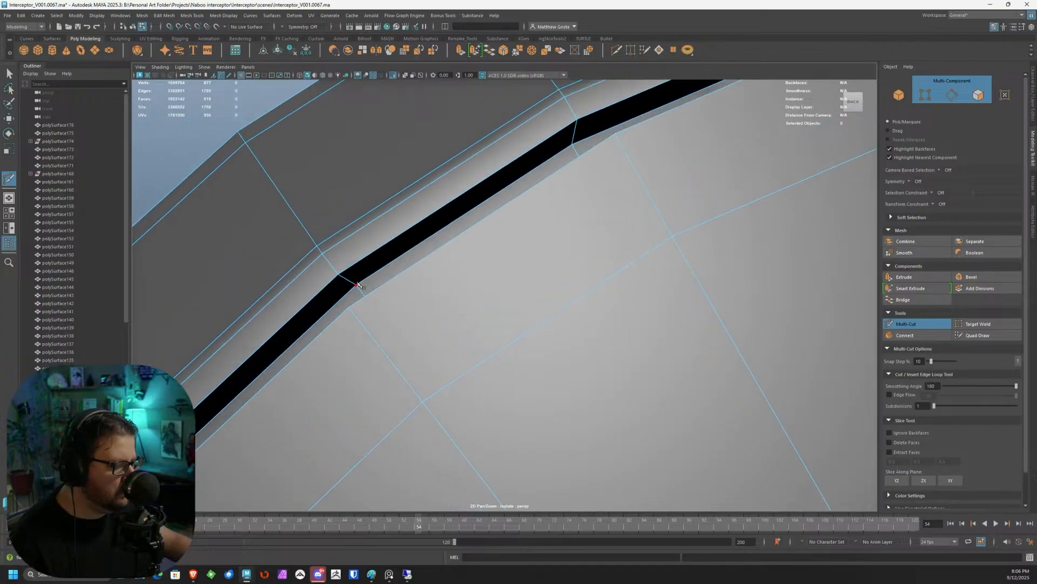
{"action": "left_click", "coordinate": [344, 277], "text": "ctrl"}
{"action": "left_click", "coordinate": [340, 277], "text": "ctrl"}
{"action": "right_click_drag", "start_coordinate": [427, 297], "coordinate": [407, 243], "text": "alt"}
{"action": "left_click_drag", "start_coordinate": [407, 222], "coordinate": [431, 244], "text": "alt"}
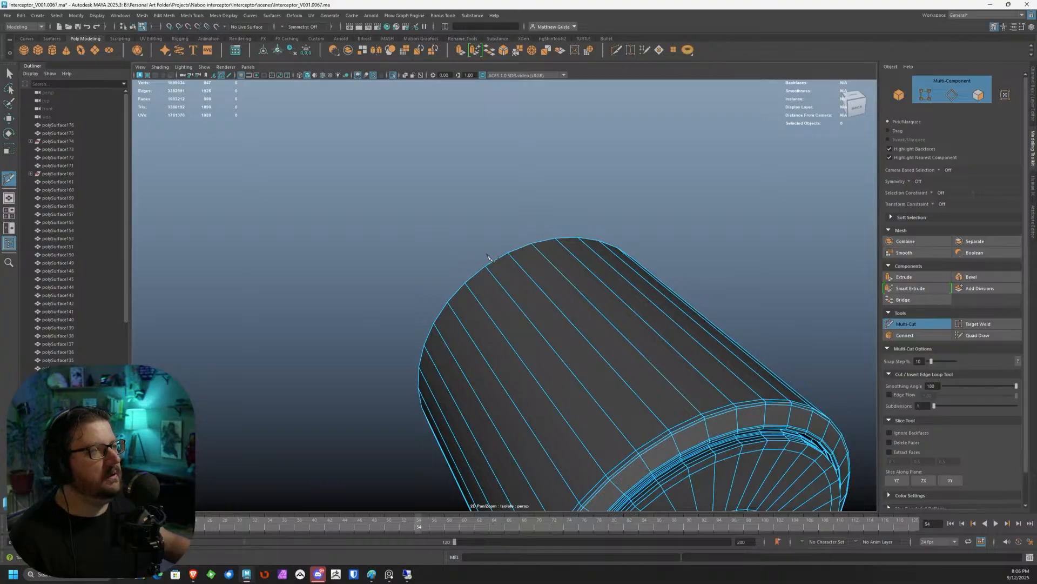
Insert supporting edge loops on both sides of the small central disc's stepped border.
{"action": "middle_click_drag", "start_coordinate": [489, 259], "coordinate": [330, 97], "text": "alt"}
{"action": "left_click_drag", "start_coordinate": [478, 235], "coordinate": [529, 262], "text": "alt"}
{"action": "middle_click_drag", "start_coordinate": [529, 261], "coordinate": [428, 180], "text": "alt"}
{"action": "scroll", "coordinate": [429, 180], "scroll_direction": "up", "scroll_amount": 3}
{"action": "scroll", "coordinate": [371, 236], "scroll_direction": "up", "scroll_amount": 3}
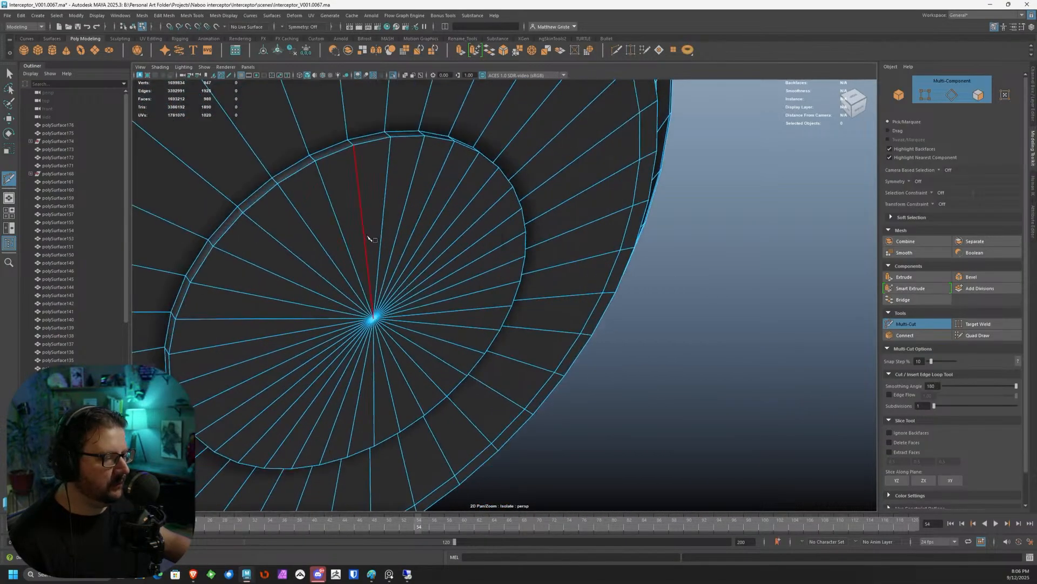
{"action": "left_click_drag", "start_coordinate": [367, 237], "coordinate": [378, 241], "text": "alt"}
{"action": "left_click", "coordinate": [306, 192], "text": "ctrl"}
{"action": "left_click_drag", "start_coordinate": [308, 195], "coordinate": [386, 230], "text": "alt"}
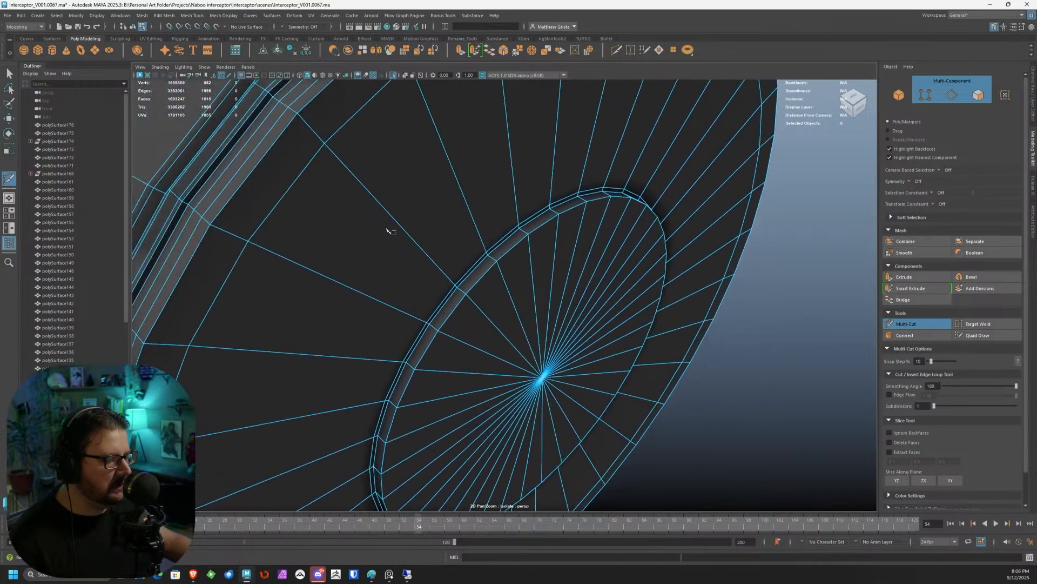
{"action": "scroll", "coordinate": [385, 230], "scroll_direction": "up", "scroll_amount": 3}
{"action": "left_click", "coordinate": [461, 188], "text": "ctrl"}
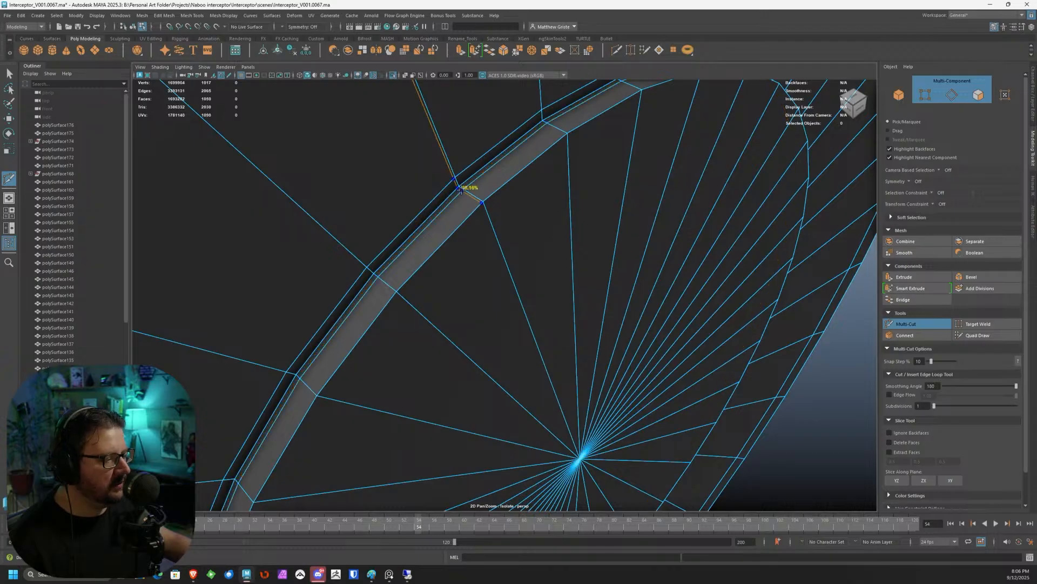
{"action": "left_click", "coordinate": [485, 196], "text": "ctrl"}
Insert a supporting edge loop around the cylinder's side wall close to its back end.
{"action": "scroll", "coordinate": [453, 214], "scroll_direction": "down", "scroll_amount": 5}
{"action": "left_click_drag", "start_coordinate": [453, 216], "coordinate": [303, 270], "text": "alt"}
{"action": "scroll", "coordinate": [548, 222], "scroll_direction": "down", "scroll_amount": 3}
{"action": "scroll", "coordinate": [540, 211], "scroll_direction": "up", "scroll_amount": 3}
{"action": "left_click", "coordinate": [611, 249]}
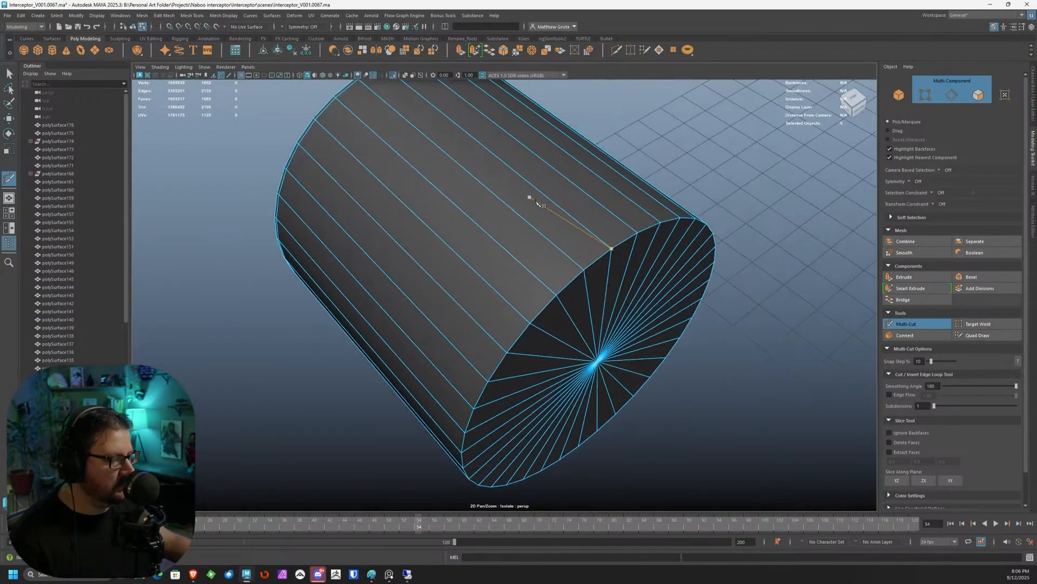
{"action": "left_click", "coordinate": [575, 248], "text": "ctrl"}
{"action": "scroll", "coordinate": [564, 237], "scroll_direction": "up", "scroll_amount": 2}
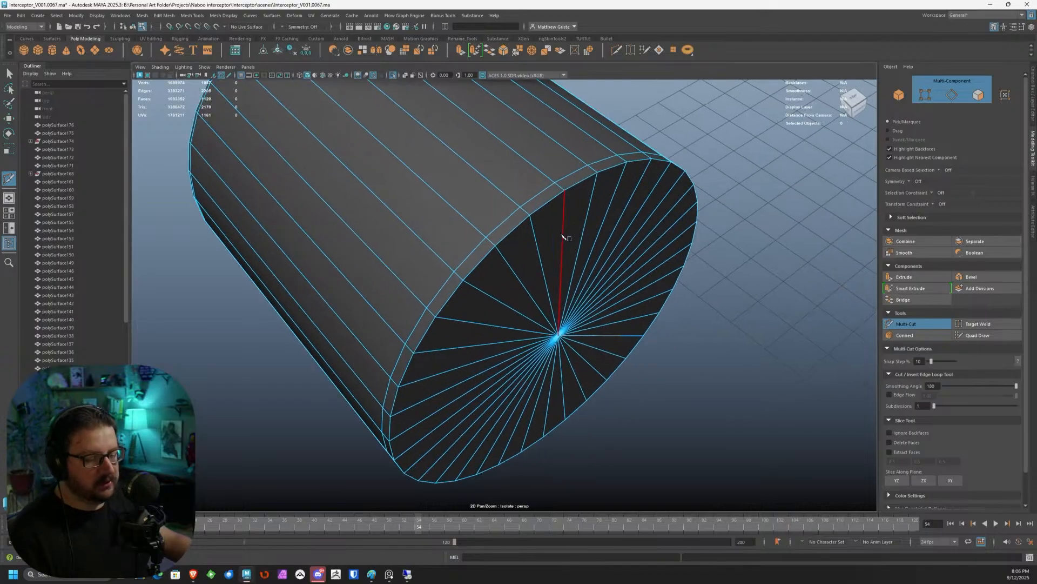
Select all the faces of the cylinder's back cap and delete them.
{"action": "key", "text": "q"}
{"action": "right_click_drag", "start_coordinate": [530, 255], "coordinate": [521, 259]}
{"action": "left_click_drag", "start_coordinate": [520, 259], "coordinate": [452, 232], "text": "alt"}
{"action": "right_click_drag", "start_coordinate": [452, 232], "coordinate": [429, 208]}
{"action": "mouse_move", "coordinate": [433, 192]}
{"action": "left_mouse_down"}
{"action": "mouse_move", "coordinate": [510, 352]}
{"action": "mouse_move", "coordinate": [524, 183]}
{"action": "left_mouse_up"}
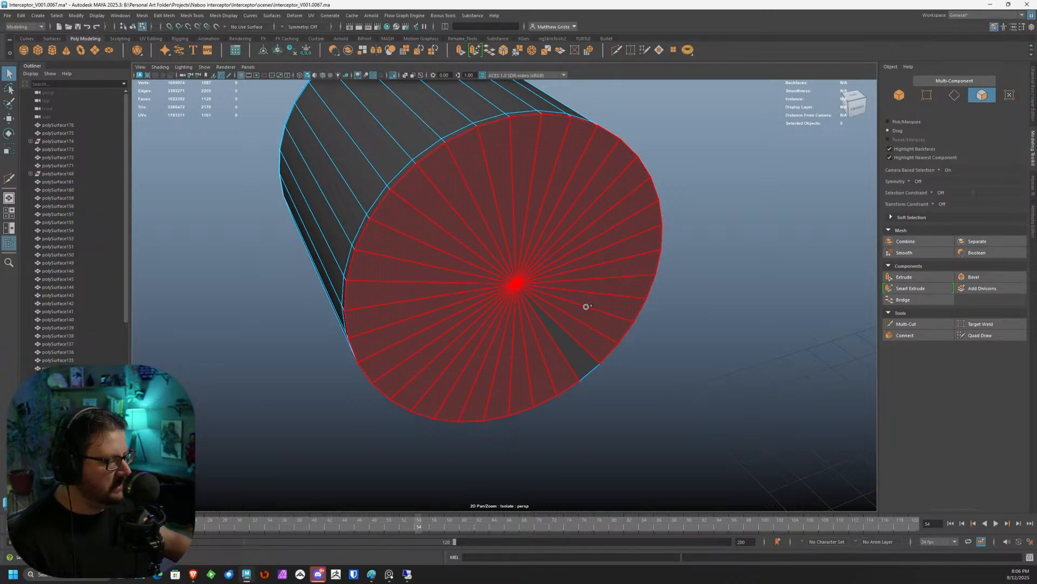
{"action": "left_click_drag", "start_coordinate": [588, 304], "coordinate": [544, 339]}
{"action": "key", "text": "Delete"}
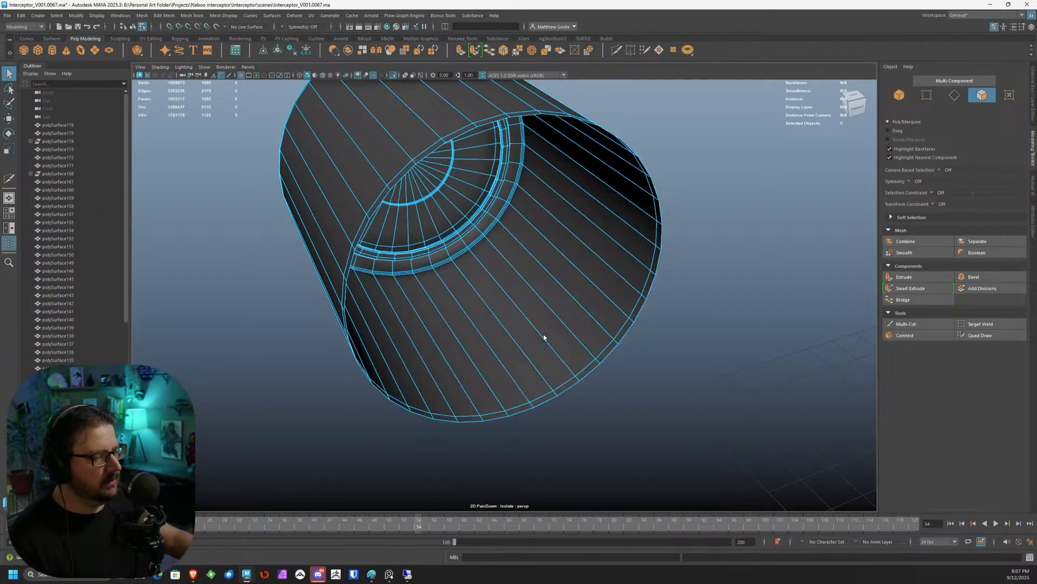
Turn off isolation, switch the cap cylinder to smooth mesh preview, and return to object mode with nothing selected.
{"action": "scroll", "coordinate": [347, 324], "scroll_direction": "down", "scroll_amount": 4}
{"action": "left_click_drag", "start_coordinate": [348, 324], "coordinate": [260, 216], "text": "alt"}
{"action": "left_click", "coordinate": [203, 67]}
{"action": "left_click", "coordinate": [313, 79]}
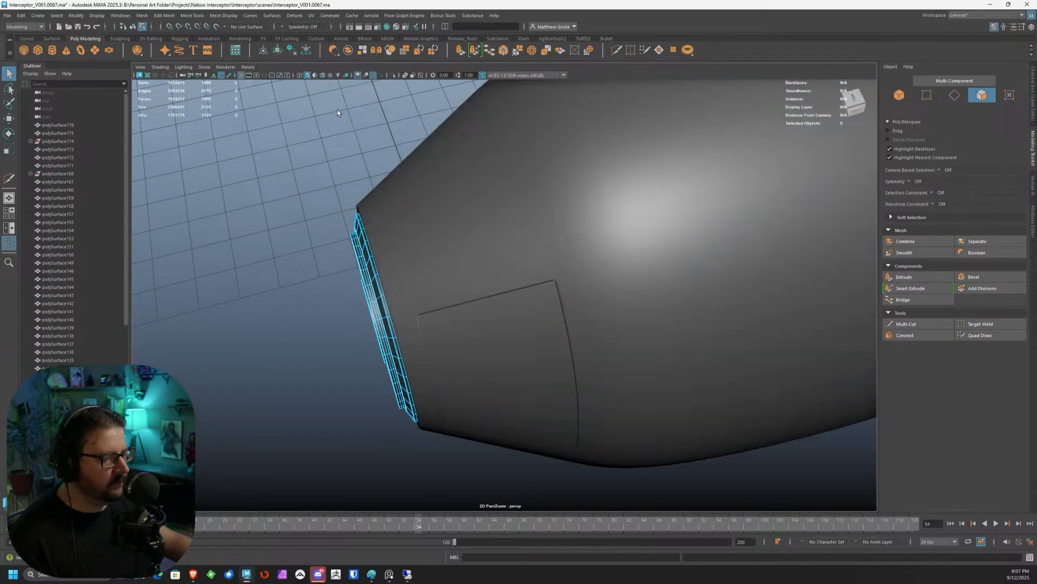
{"action": "key", "text": "3"}
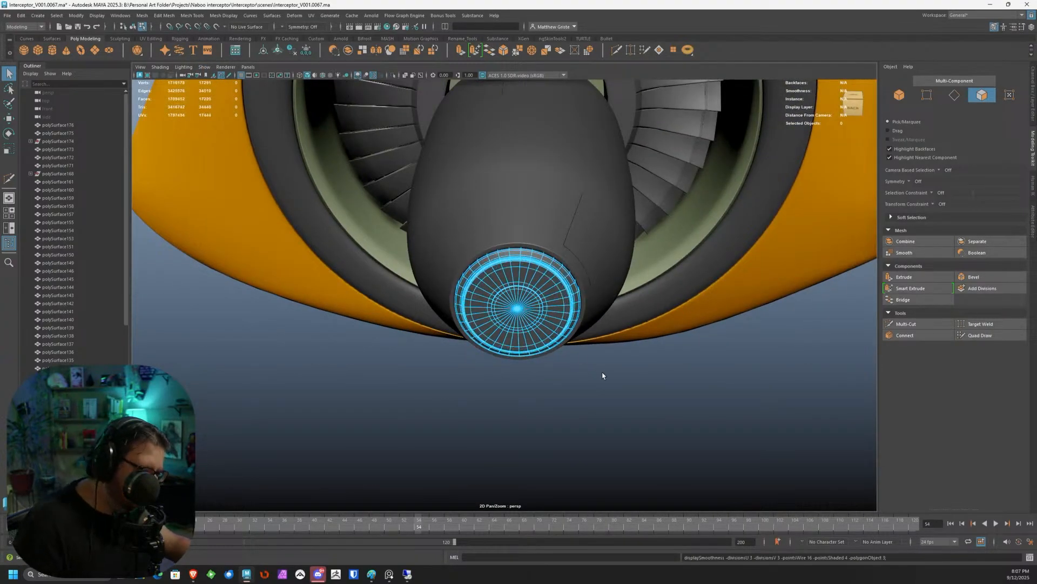
{"action": "scroll", "coordinate": [607, 368], "scroll_direction": "down", "scroll_amount": 3}
{"action": "right_click_drag", "start_coordinate": [546, 297], "coordinate": [589, 285]}
{"action": "left_click", "coordinate": [625, 396]}
{"action": "left_click_drag", "start_coordinate": [606, 380], "coordinate": [529, 377], "text": "alt"}
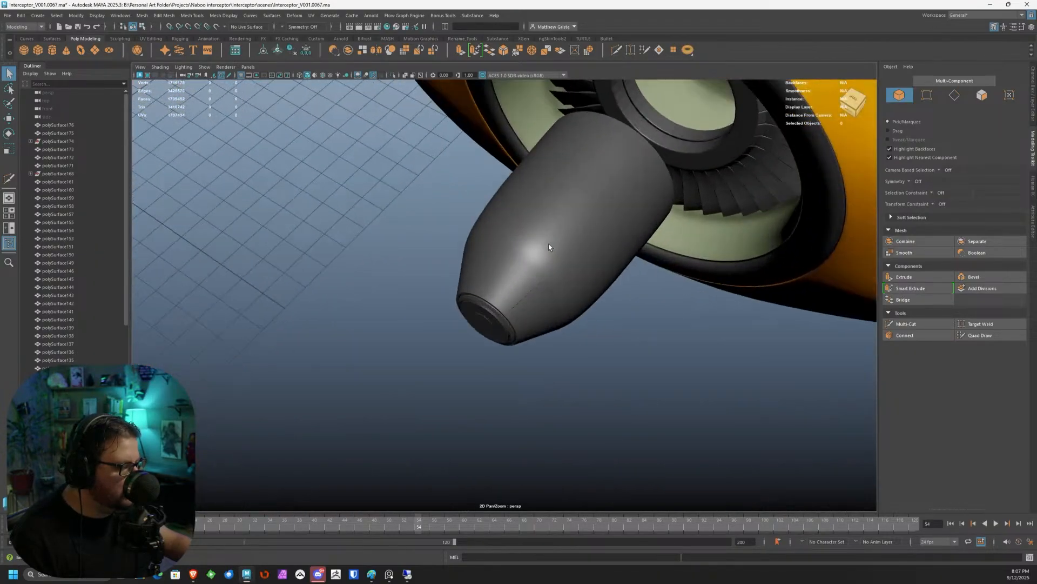
Select the sliver edges left between two cross-section loops on the cylinder's side wall and delete them.
{"action": "left_click", "coordinate": [589, 259]}
{"action": "left_click_drag", "start_coordinate": [590, 261], "coordinate": [477, 232], "text": "alt"}
{"action": "scroll", "coordinate": [468, 336], "scroll_direction": "up", "scroll_amount": 5}
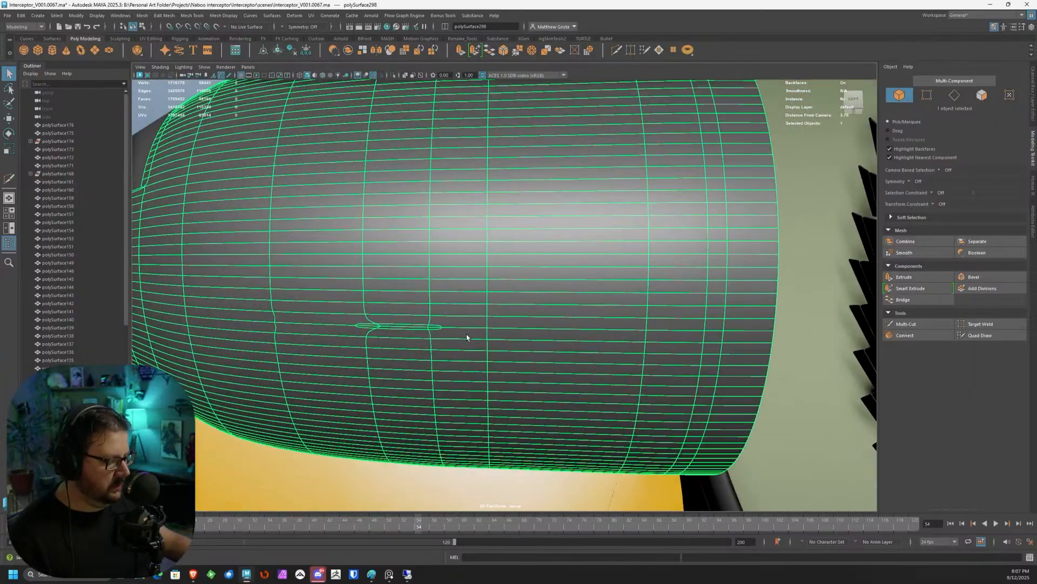
{"action": "scroll", "coordinate": [529, 308], "scroll_direction": "up", "scroll_amount": 4}
{"action": "scroll", "coordinate": [529, 308], "scroll_direction": "up", "scroll_amount": 2}
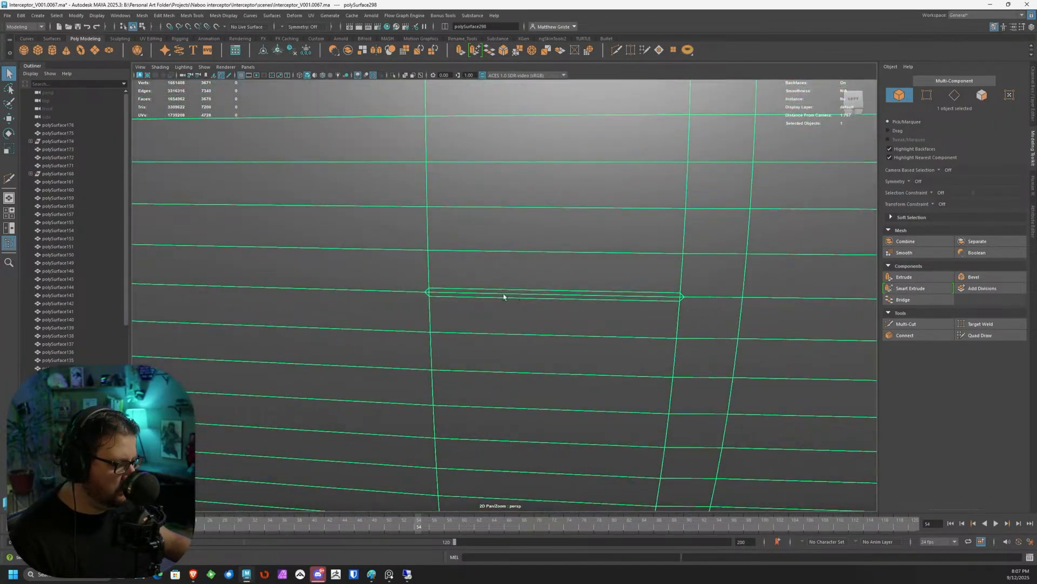
{"action": "scroll", "coordinate": [339, 286], "scroll_direction": "up", "scroll_amount": 5}
{"action": "right_click", "coordinate": [398, 266]}
{"action": "left_click", "coordinate": [398, 263]}
{"action": "left_click", "coordinate": [398, 261]}
{"action": "right_click", "coordinate": [399, 261]}
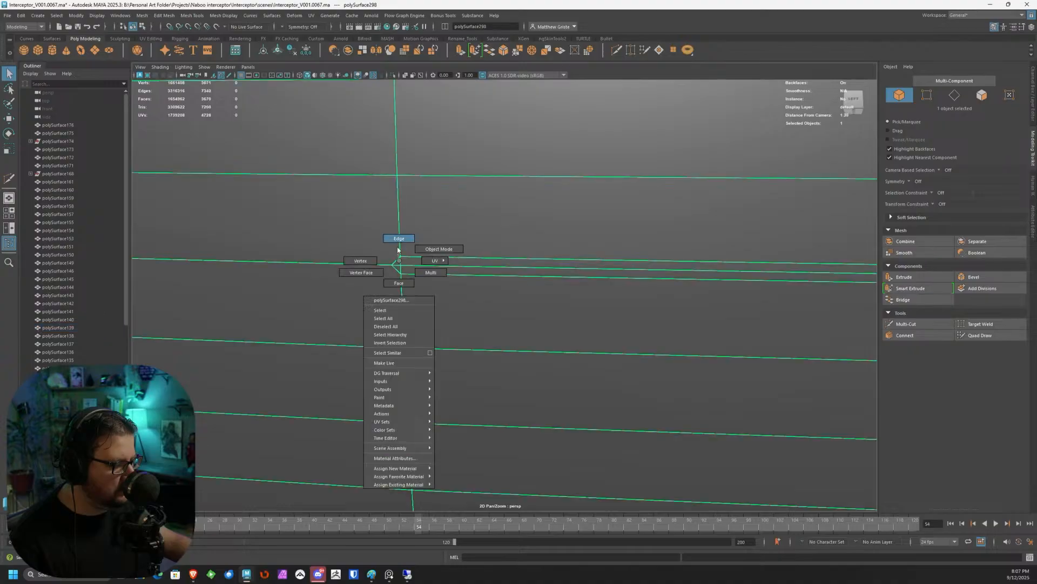
{"action": "left_click", "coordinate": [398, 234]}
{"action": "scroll", "coordinate": [405, 259], "scroll_direction": "down", "scroll_amount": 5}
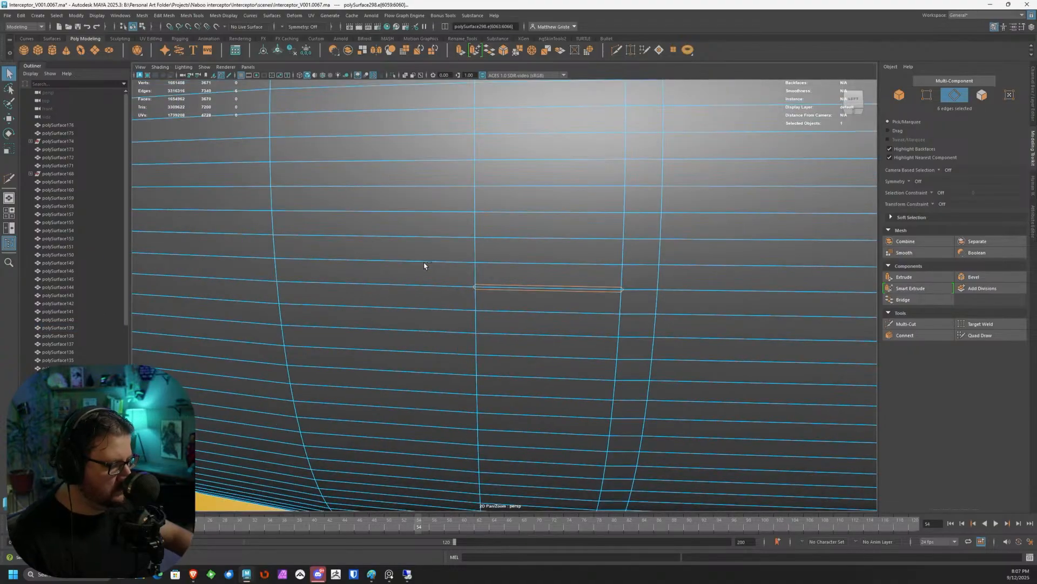
{"action": "key", "text": "Delete"}
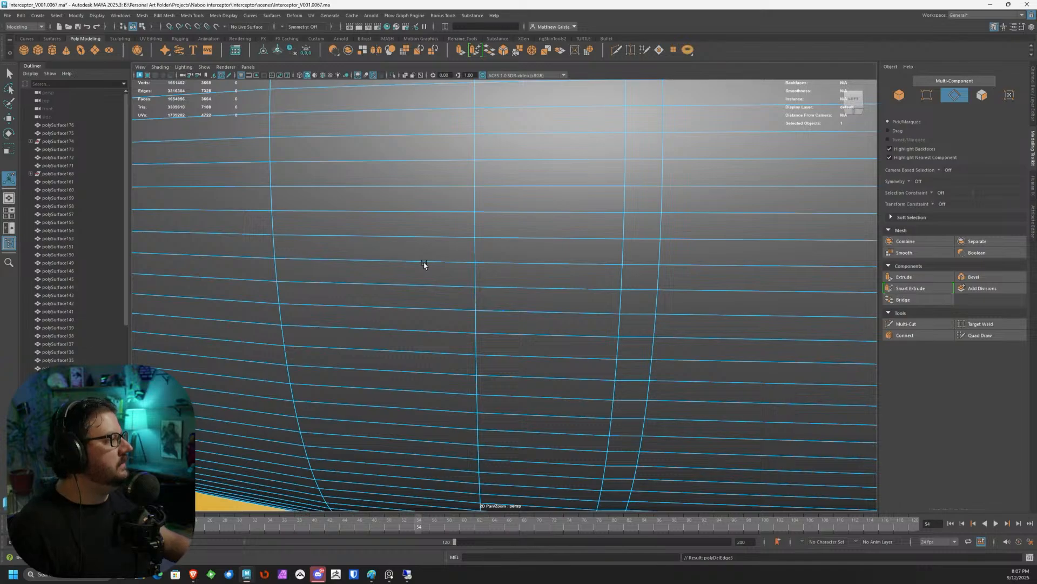
Examine the cleaned-up side wall, the inset panel opening and the cap at the cylinder's narrow end.
{"action": "scroll", "coordinate": [424, 265], "scroll_direction": "down", "scroll_amount": 3}
{"action": "scroll", "coordinate": [363, 212], "scroll_direction": "up", "scroll_amount": 2}
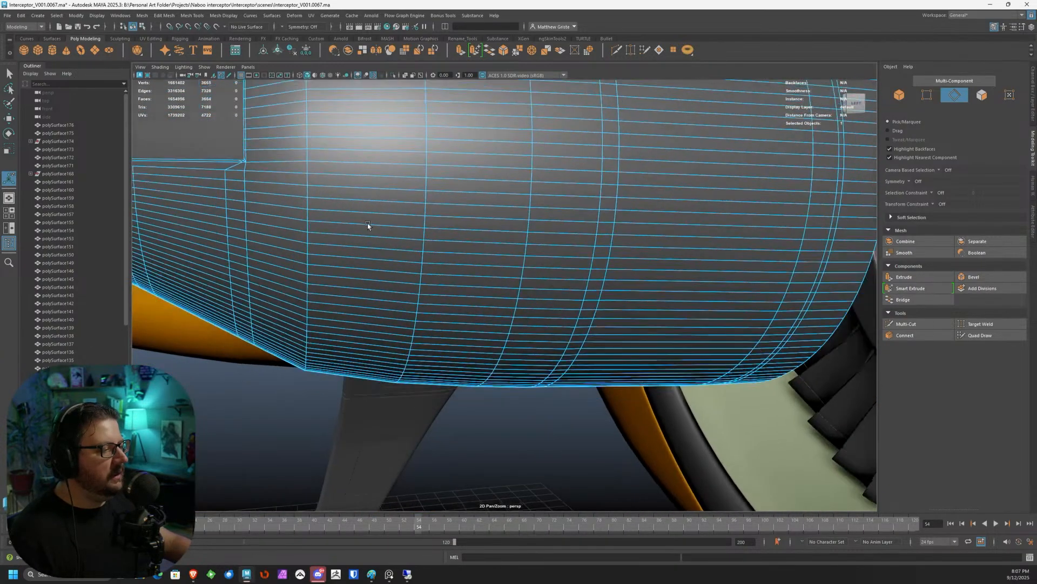
{"action": "middle_click_drag", "start_coordinate": [379, 242], "coordinate": [393, 412], "text": "alt"}
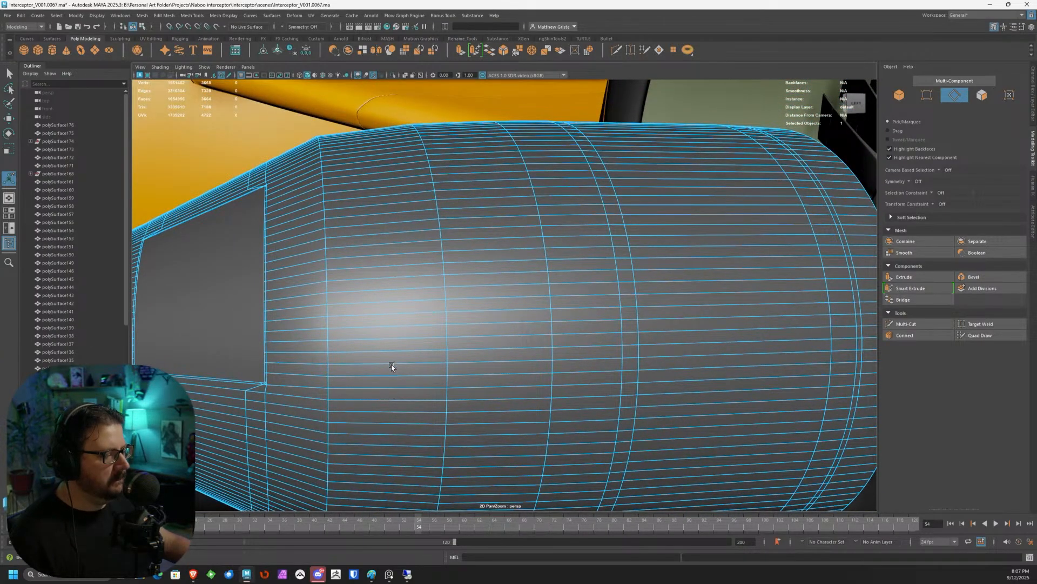
{"action": "scroll", "coordinate": [395, 369], "scroll_direction": "down", "scroll_amount": 3}
{"action": "scroll", "coordinate": [399, 292], "scroll_direction": "up", "scroll_amount": 1}
{"action": "middle_click_drag", "start_coordinate": [399, 292], "coordinate": [409, 295], "text": "alt"}
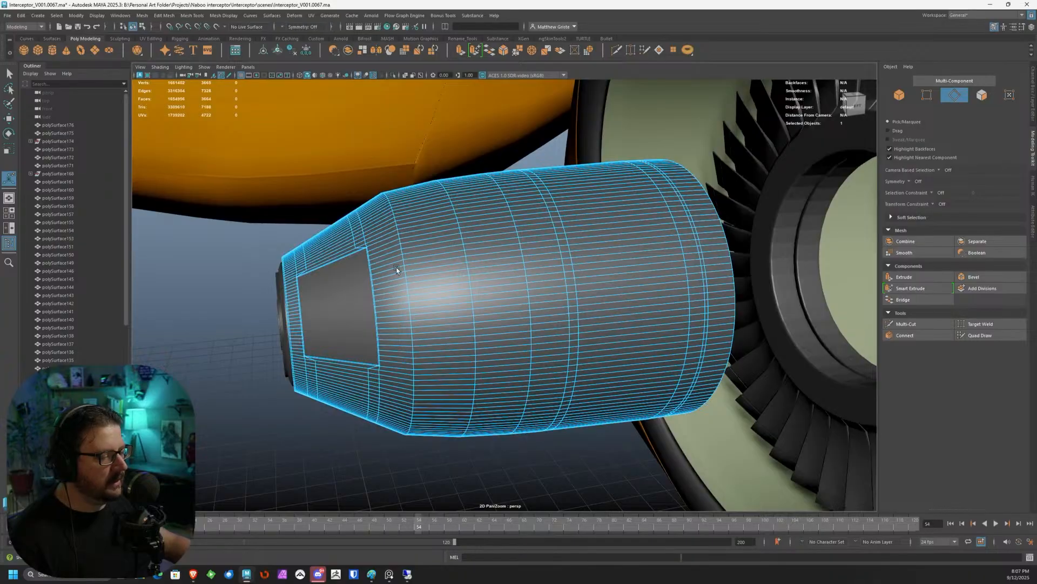
{"action": "left_click_drag", "start_coordinate": [398, 355], "coordinate": [475, 227], "text": "alt"}
{"action": "left_click", "coordinate": [459, 246]}
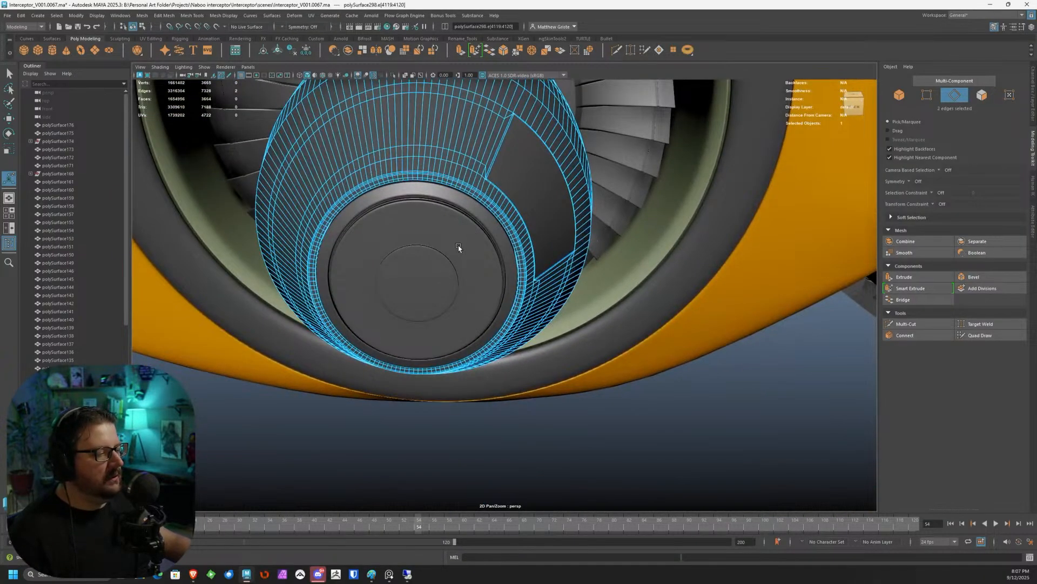
{"action": "scroll", "coordinate": [428, 232], "scroll_direction": "up", "scroll_amount": 2}
{"action": "middle_click_drag", "start_coordinate": [427, 231], "coordinate": [466, 245], "text": "alt"}
{"action": "left_click", "coordinate": [463, 244]}
{"action": "scroll", "coordinate": [443, 240], "scroll_direction": "up", "scroll_amount": 2}
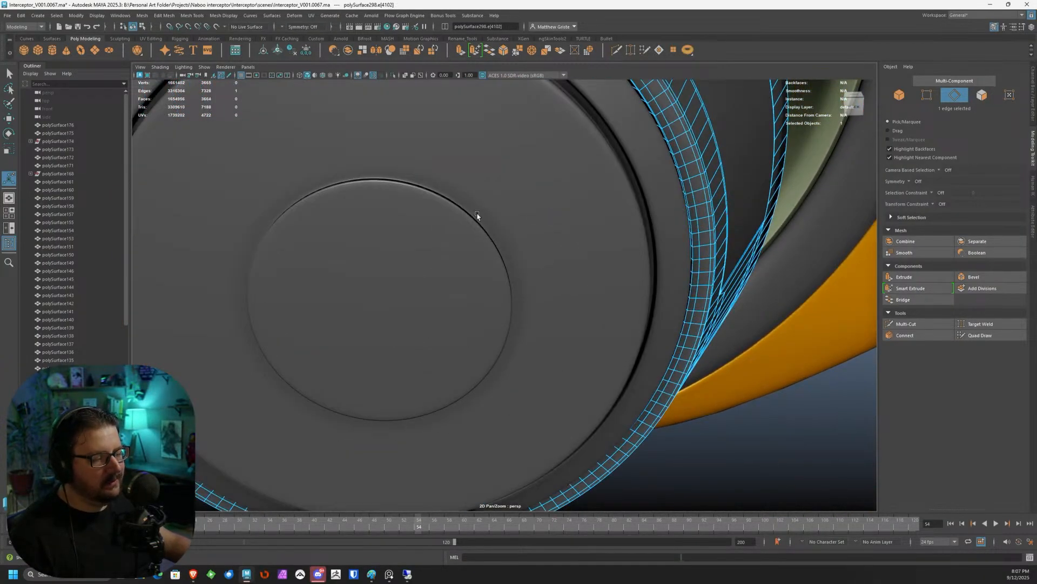
Try selecting a sweep of faces across the front disc of the cylinder's cap.
{"action": "scroll", "coordinate": [467, 223], "scroll_direction": "down", "scroll_amount": 3}
{"action": "right_click_drag", "start_coordinate": [561, 178], "coordinate": [584, 169]}
{"action": "key", "text": "q"}
{"action": "left_click", "coordinate": [561, 196]}
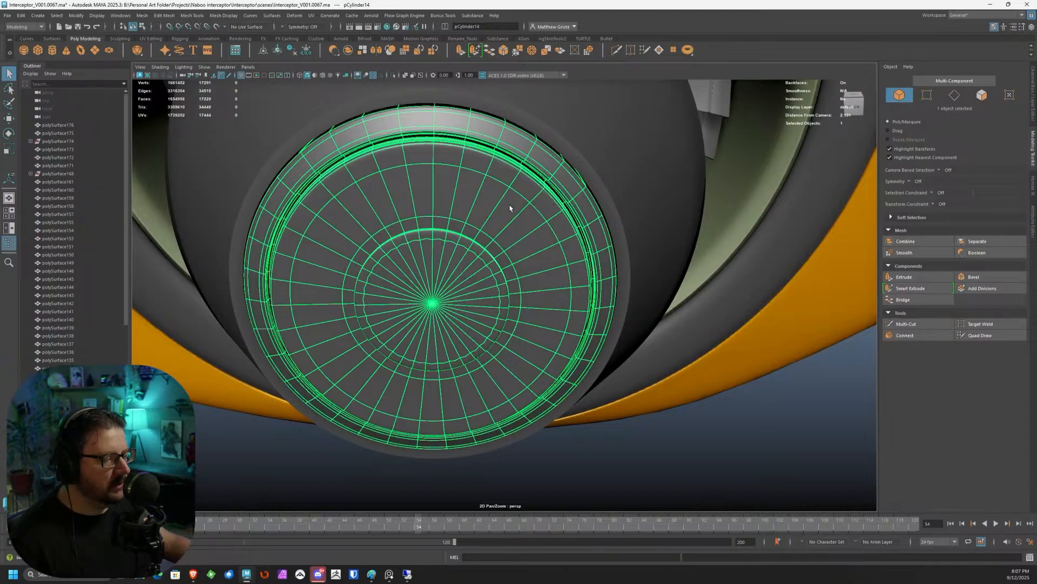
{"action": "scroll", "coordinate": [511, 207], "scroll_direction": "down", "scroll_amount": 3}
{"action": "left_click_drag", "start_coordinate": [179, 238], "coordinate": [385, 231], "text": "alt"}
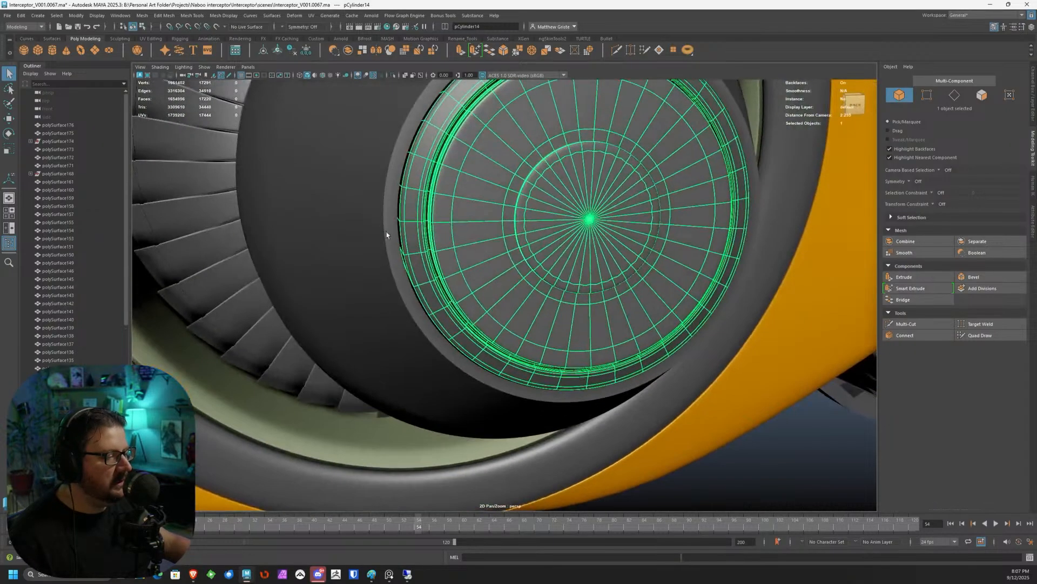
{"action": "scroll", "coordinate": [447, 231], "scroll_direction": "up", "scroll_amount": 4}
{"action": "right_click_drag", "start_coordinate": [444, 223], "coordinate": [445, 245]}
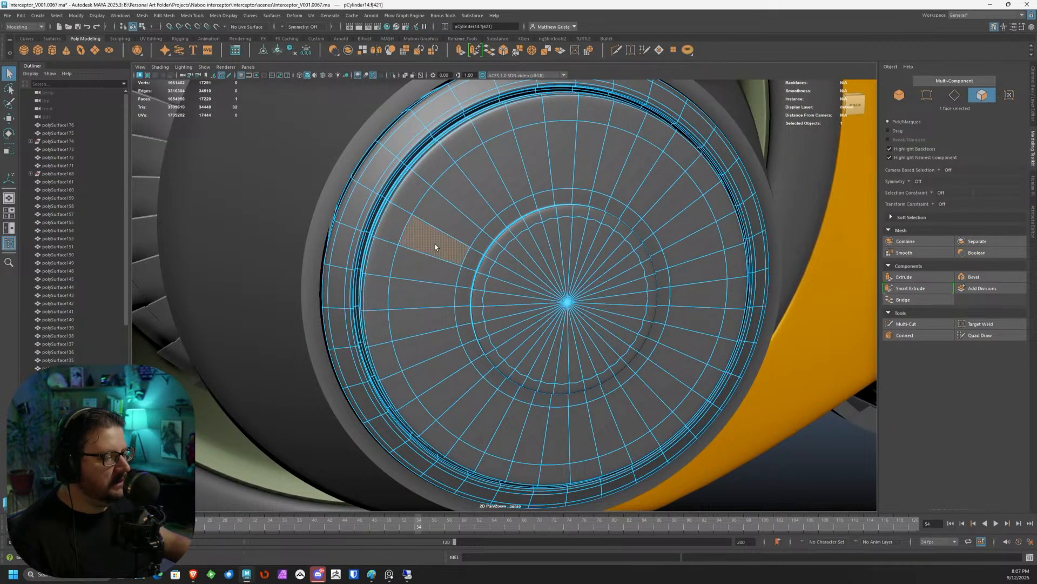
{"action": "mouse_move", "coordinate": [437, 224]}
{"action": "left_mouse_down"}
{"action": "mouse_move", "coordinate": [606, 183]}
{"action": "mouse_move", "coordinate": [666, 294]}
{"action": "left_mouse_up"}
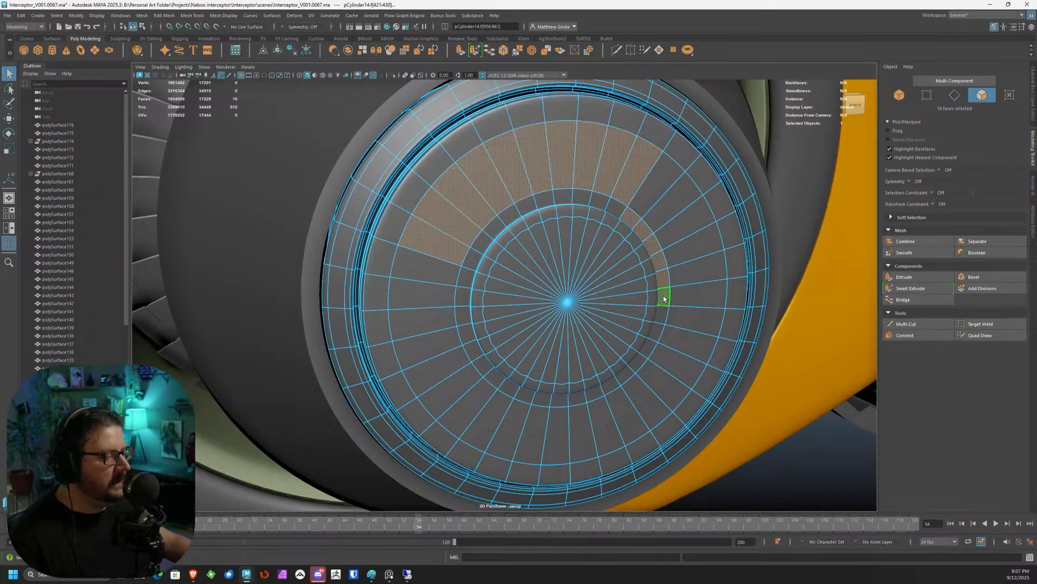
{"action": "scroll", "coordinate": [528, 330], "scroll_direction": "down", "scroll_amount": 5}
{"action": "left_click_drag", "start_coordinate": [528, 330], "coordinate": [585, 333], "text": "alt"}
Try selecting a patch of faces on the cylinder body near its tapered section.
{"action": "left_click_drag", "start_coordinate": [750, 480], "coordinate": [562, 244]}
{"action": "right_click_drag", "start_coordinate": [491, 244], "coordinate": [527, 234]}
{"action": "left_click_drag", "start_coordinate": [527, 234], "coordinate": [490, 232], "text": "alt"}
{"action": "left_click_drag", "start_coordinate": [405, 324], "coordinate": [507, 250], "text": "alt"}
{"action": "left_click", "coordinate": [416, 183]}
{"action": "left_click", "coordinate": [424, 190]}
{"action": "key", "text": "f"}
{"action": "right_click_drag", "start_coordinate": [508, 250], "coordinate": [528, 251], "text": "alt"}
{"action": "left_click_drag", "start_coordinate": [530, 246], "coordinate": [370, 300]}
{"action": "mouse_move", "coordinate": [661, 311]}
{"action": "left_mouse_down", "text": "alt"}
{"action": "mouse_move", "coordinate": [555, 245]}
{"action": "mouse_move", "coordinate": [541, 211]}
{"action": "mouse_move", "coordinate": [600, 292]}
{"action": "left_mouse_up", "text": "alt"}
{"action": "right_click_drag", "start_coordinate": [600, 293], "coordinate": [378, 287], "text": "alt"}
{"action": "left_click_drag", "start_coordinate": [379, 286], "coordinate": [399, 218], "text": "alt"}
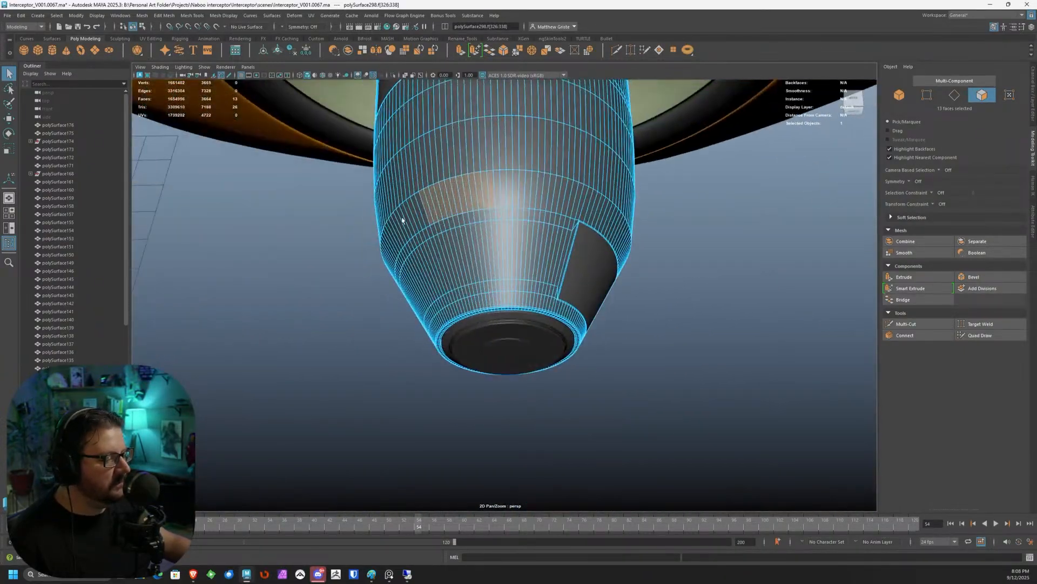
{"action": "left_click_drag", "start_coordinate": [546, 197], "coordinate": [527, 172], "text": "alt"}
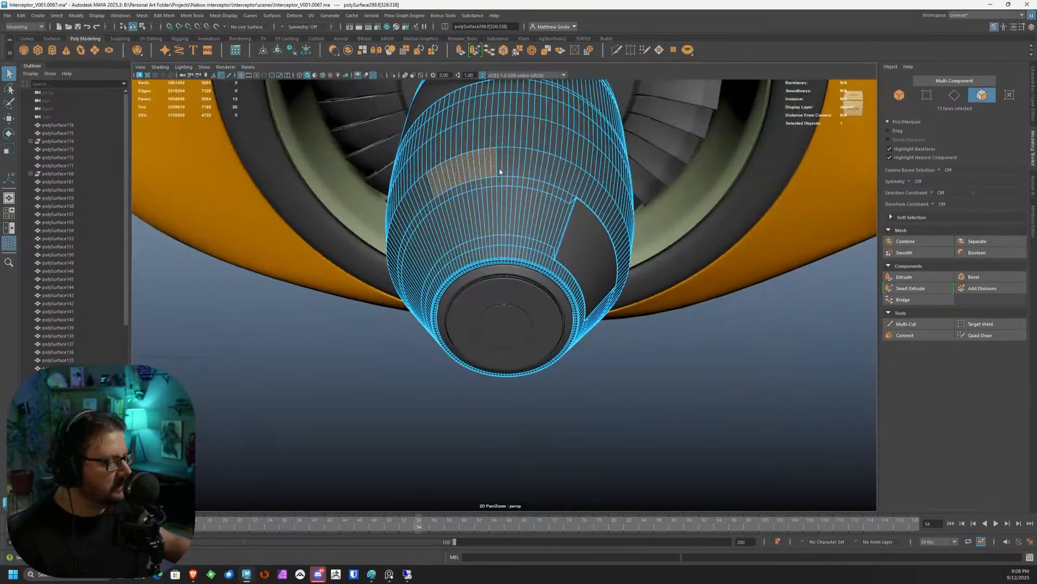
Return to object mode and examine the cylinder's shape with its end cap selected.
{"action": "right_click_drag", "start_coordinate": [500, 172], "coordinate": [534, 161]}
{"action": "right_click_drag", "start_coordinate": [552, 285], "coordinate": [635, 389], "text": "alt"}
{"action": "left_click", "coordinate": [589, 329]}
{"action": "left_click_drag", "start_coordinate": [589, 330], "coordinate": [559, 286], "text": "alt"}
{"action": "scroll", "coordinate": [566, 282], "scroll_direction": "up", "scroll_amount": 3}
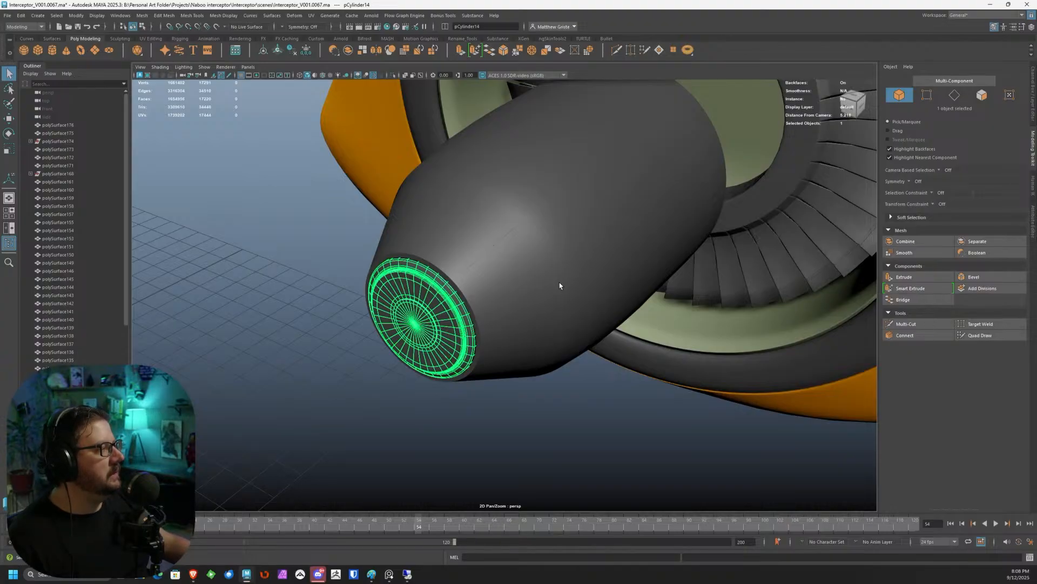
{"action": "left_click_drag", "start_coordinate": [583, 216], "coordinate": [567, 218], "text": "alt"}
{"action": "scroll", "coordinate": [547, 201], "scroll_direction": "up", "scroll_amount": 3}
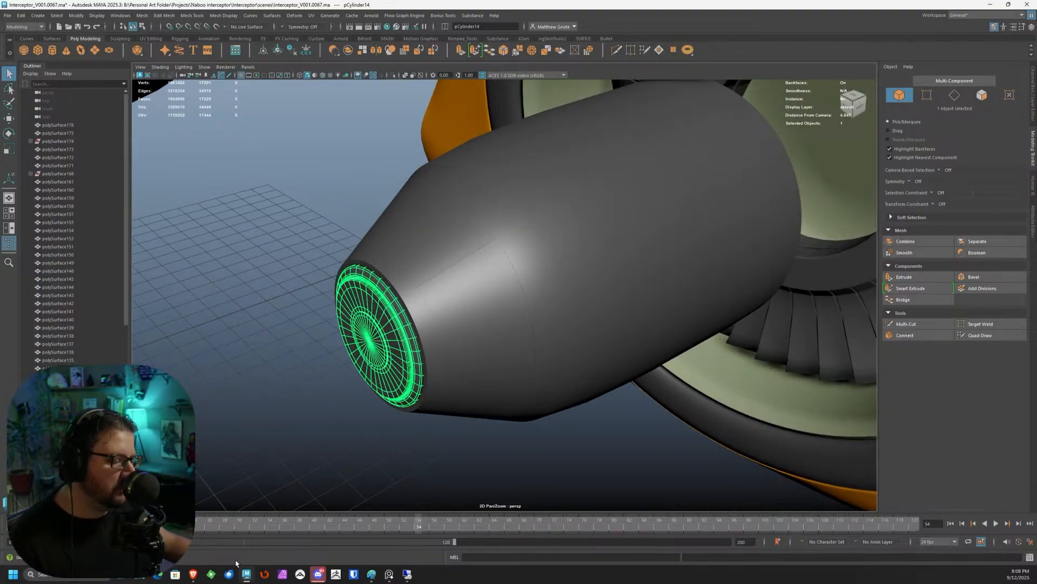
{"action": "left_click_drag", "start_coordinate": [544, 173], "coordinate": [395, 233], "text": "alt"}
Check the cylinder body in smooth mesh preview beside its inset panel and return the body to unsmoothed display.
{"action": "left_click", "coordinate": [371, 213]}
{"action": "key", "text": "3"}
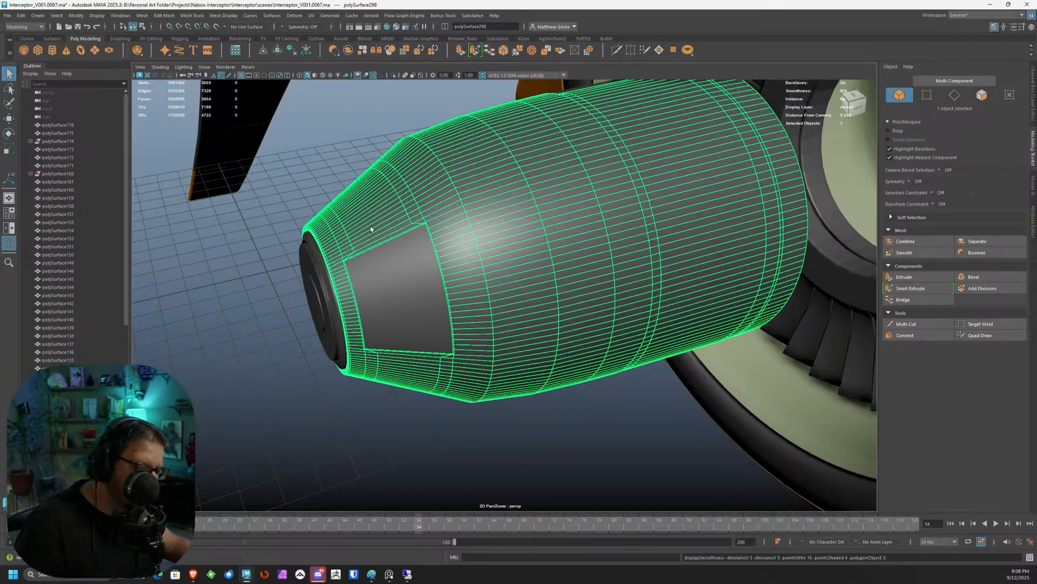
{"action": "left_click", "coordinate": [201, 296]}
{"action": "scroll", "coordinate": [201, 296], "scroll_direction": "down", "scroll_amount": 5}
{"action": "left_click_drag", "start_coordinate": [201, 296], "coordinate": [319, 275], "text": "alt"}
{"action": "left_click", "coordinate": [478, 265]}
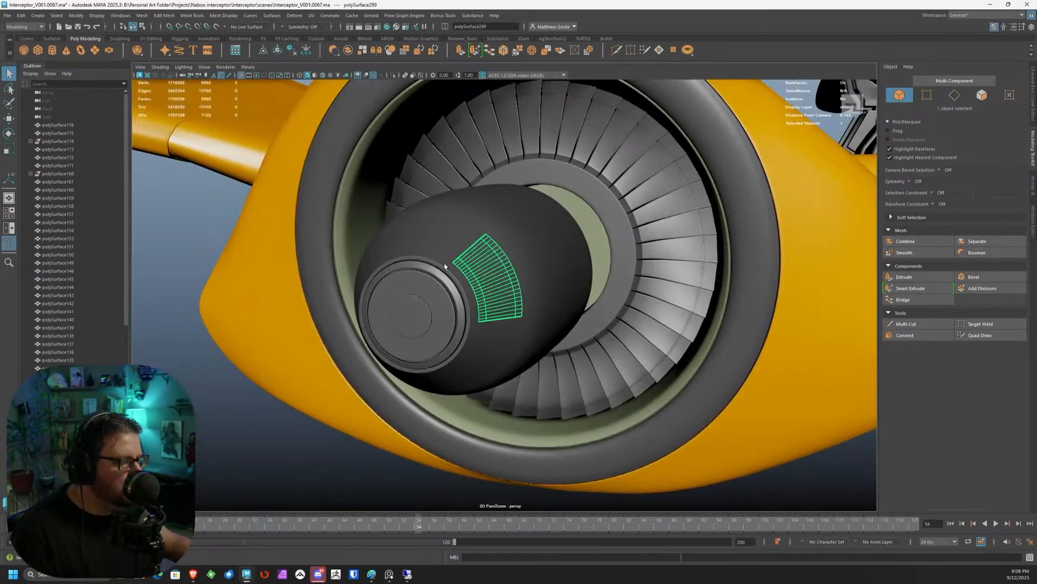
{"action": "left_click_drag", "start_coordinate": [444, 264], "coordinate": [381, 224], "text": "alt"}
{"action": "scroll", "coordinate": [381, 224], "scroll_direction": "up", "scroll_amount": 4}
{"action": "left_click", "coordinate": [382, 226]}
{"action": "key", "text": "1"}
Select a rectangular patch of faces four columns wide on the cylinder's side, between the tapered section and the back edge loops.
{"action": "scroll", "coordinate": [381, 226], "scroll_direction": "down", "scroll_amount": 5}
{"action": "left_click_drag", "start_coordinate": [527, 290], "coordinate": [466, 242], "text": "alt"}
{"action": "right_click_drag", "start_coordinate": [465, 238], "coordinate": [466, 262]}
{"action": "left_click_drag", "start_coordinate": [466, 261], "coordinate": [445, 301], "text": "alt"}
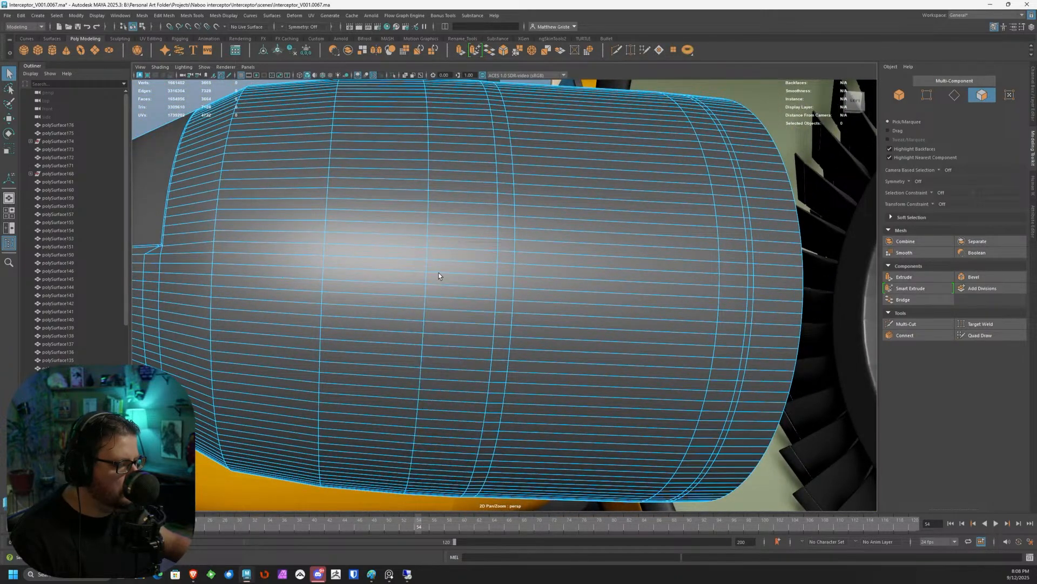
{"action": "left_click_drag", "start_coordinate": [406, 187], "coordinate": [416, 363]}
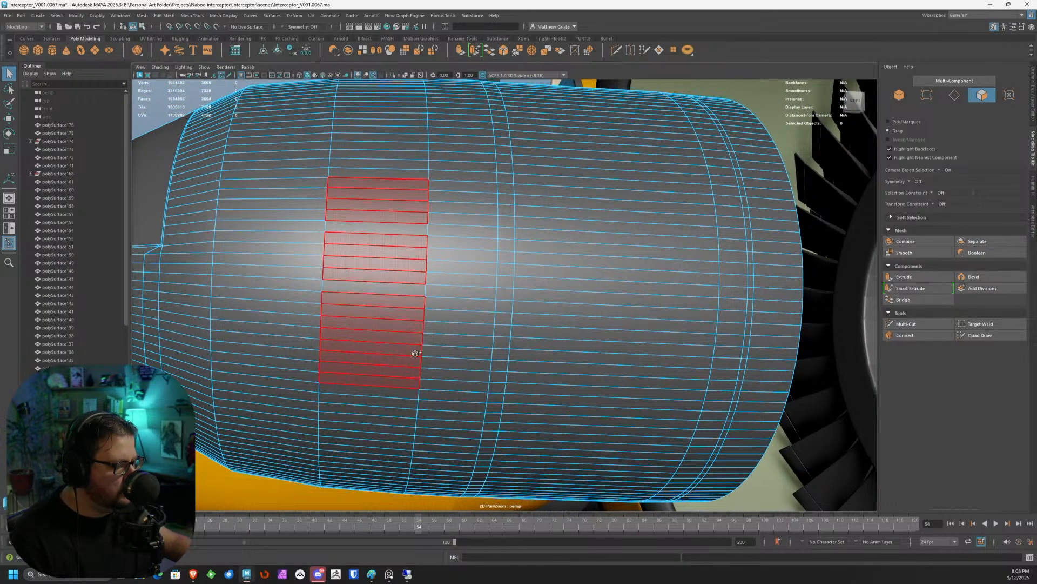
{"action": "mouse_move", "coordinate": [406, 232]}
{"action": "left_mouse_down"}
{"action": "mouse_move", "coordinate": [453, 216]}
{"action": "mouse_move", "coordinate": [459, 335]}
{"action": "mouse_move", "coordinate": [474, 386]}
{"action": "left_mouse_up"}
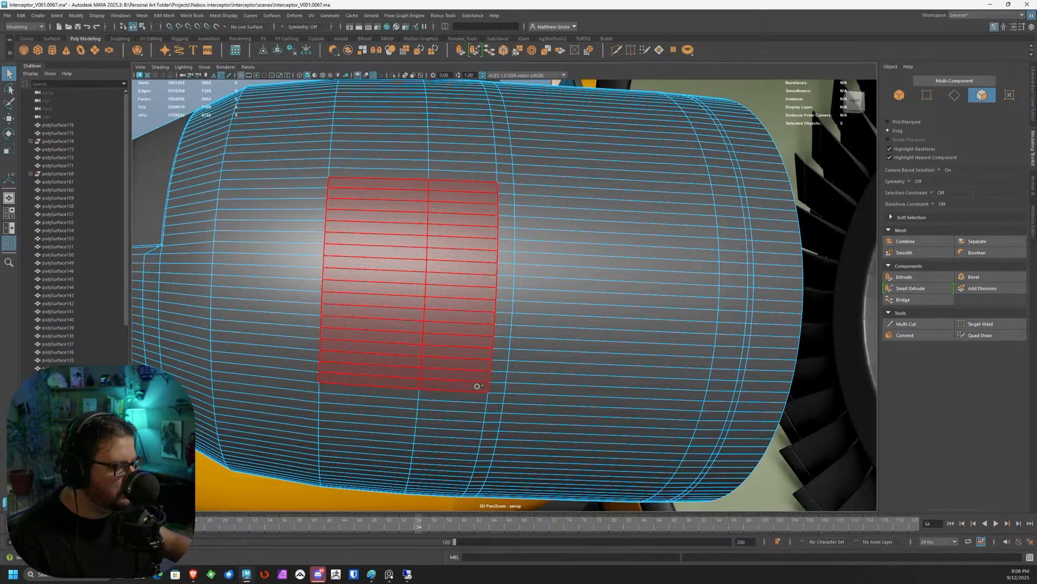
{"action": "mouse_move", "coordinate": [508, 191]}
{"action": "left_mouse_down"}
{"action": "mouse_move", "coordinate": [504, 374]}
{"action": "mouse_move", "coordinate": [526, 189]}
{"action": "left_mouse_up"}
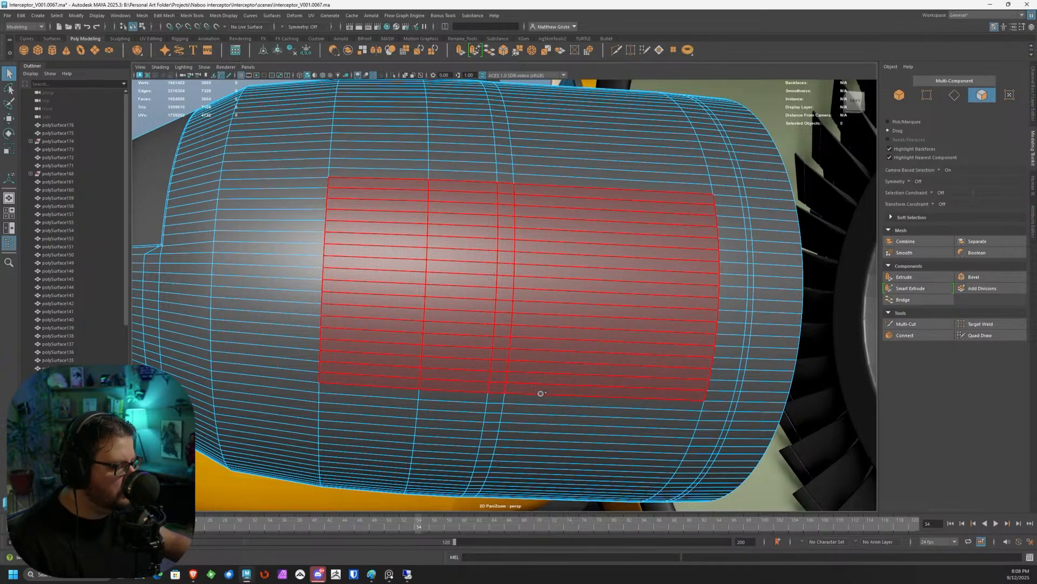
{"action": "left_click_drag", "start_coordinate": [541, 394], "coordinate": [542, 391]}
{"action": "scroll", "coordinate": [541, 343], "scroll_direction": "down", "scroll_amount": 4}
{"action": "mouse_move", "coordinate": [542, 343]}
{"action": "left_mouse_down", "text": "alt"}
{"action": "mouse_move", "coordinate": [579, 378]}
{"action": "mouse_move", "coordinate": [438, 315]}
{"action": "mouse_move", "coordinate": [437, 345]}
{"action": "left_mouse_up", "text": "alt"}
{"action": "left_click_drag", "start_coordinate": [500, 356], "coordinate": [640, 380]}
Detach the selected face patch from the cylinder and separate it into its own panel object.
{"action": "mouse_move", "coordinate": [640, 379]}
{"action": "left_mouse_down", "text": "alt"}
{"action": "mouse_move", "coordinate": [476, 318]}
{"action": "mouse_move", "coordinate": [378, 227]}
{"action": "left_mouse_up", "text": "alt"}
{"action": "scroll", "coordinate": [456, 301], "scroll_direction": "up", "scroll_amount": 4}
{"action": "left_click", "coordinate": [192, 15]}
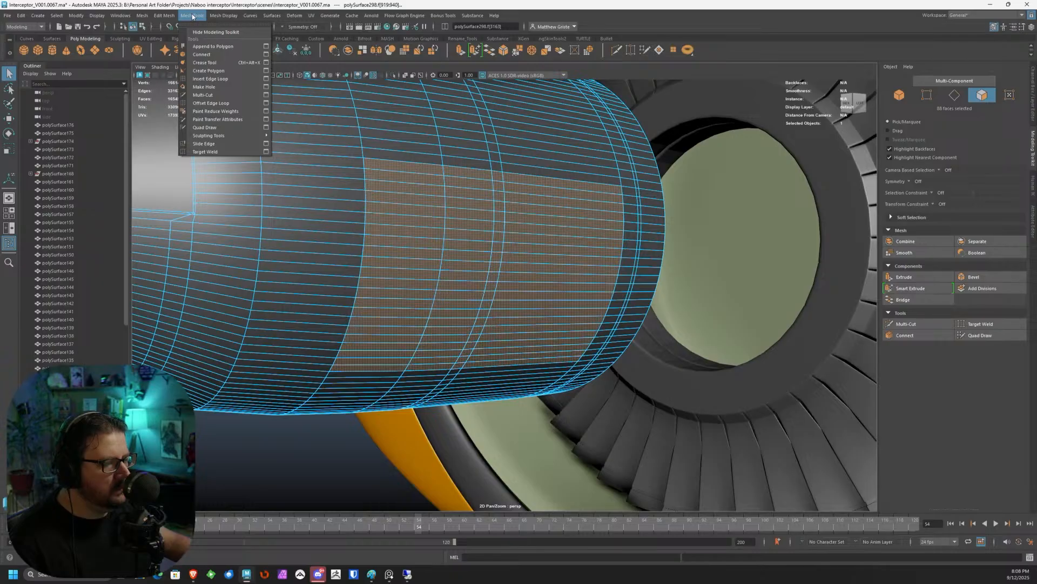
{"action": "left_click", "coordinate": [164, 16]}
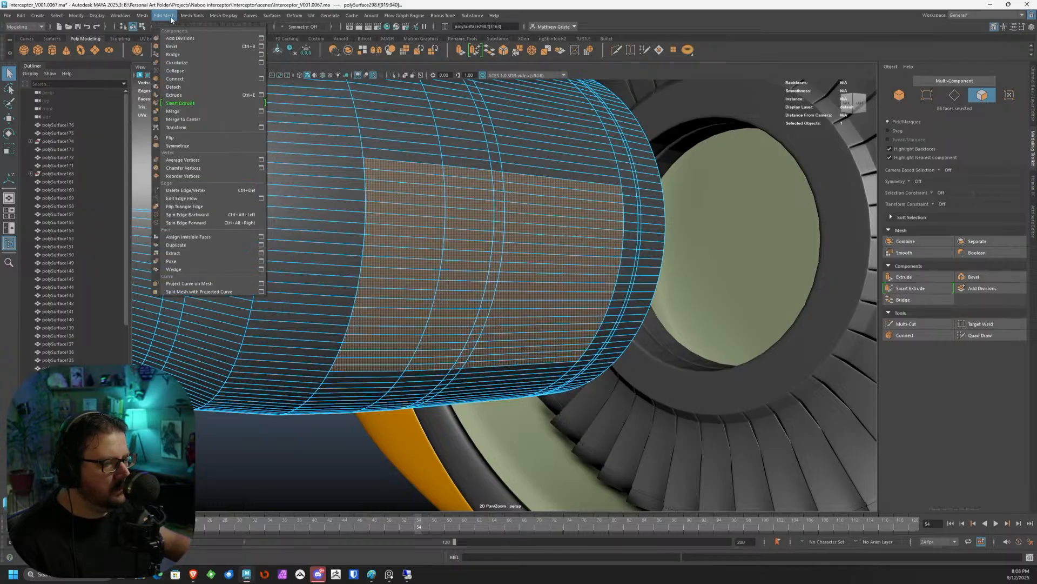
{"action": "left_click", "coordinate": [185, 88]}
{"action": "key", "text": "F8"}
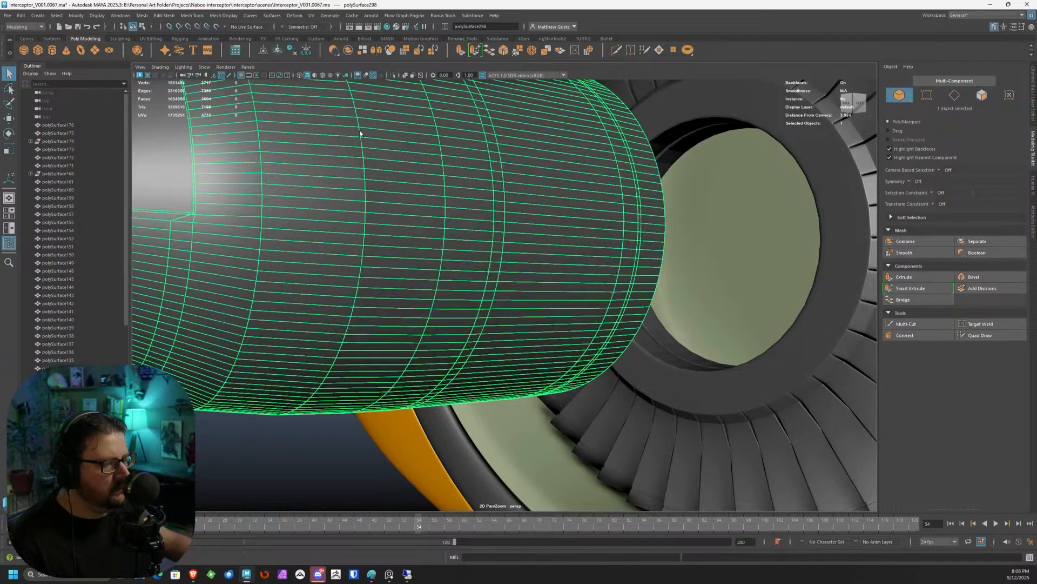
{"action": "left_click", "coordinate": [198, 17]}
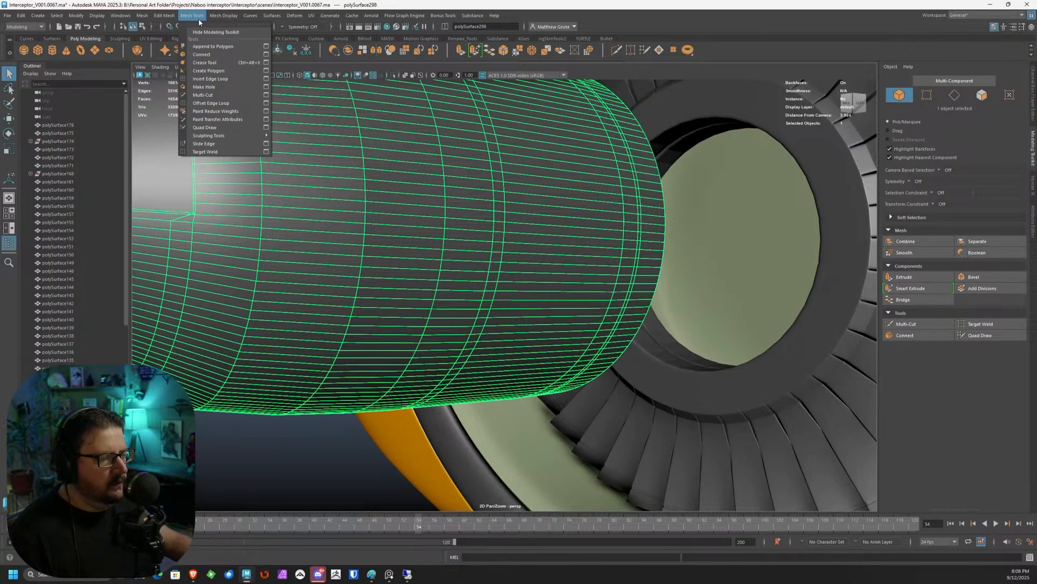
{"action": "mouse_move", "coordinate": [142, 15]}
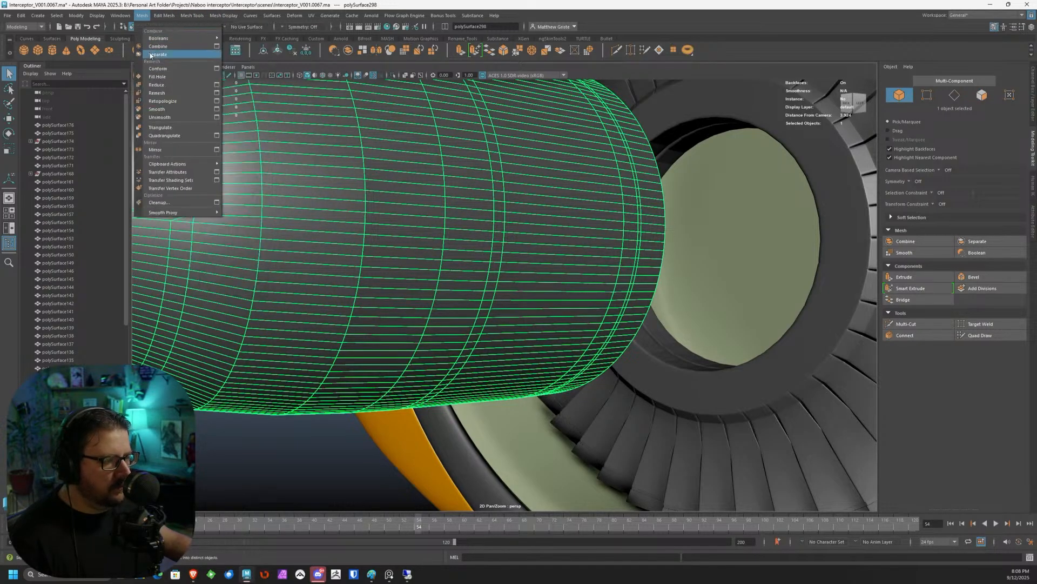
{"action": "left_click", "coordinate": [154, 55]}
{"action": "left_click", "coordinate": [476, 216]}
{"action": "key", "text": "f"}
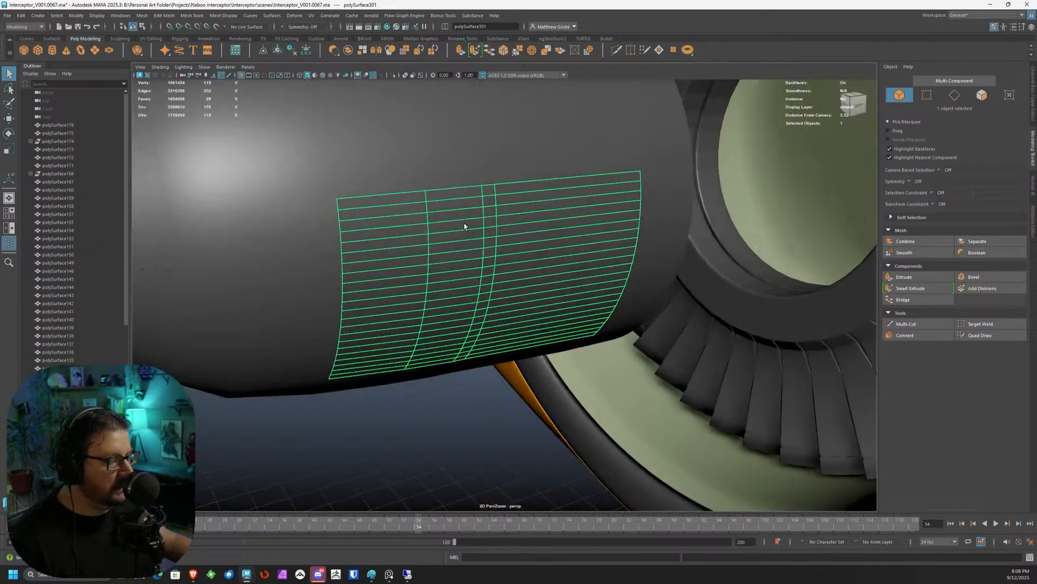
Isolate the separated panel, select all its faces and extrude them to give the panel thickness.
{"action": "scroll", "coordinate": [464, 223], "scroll_direction": "down", "scroll_amount": 4}
{"action": "left_click_drag", "start_coordinate": [463, 221], "coordinate": [442, 200], "text": "alt"}
{"action": "key", "text": "ctrl+1"}
{"action": "key", "text": "f"}
{"action": "right_click_drag", "start_coordinate": [475, 225], "coordinate": [450, 238]}
{"action": "double_click", "coordinate": [447, 220]}
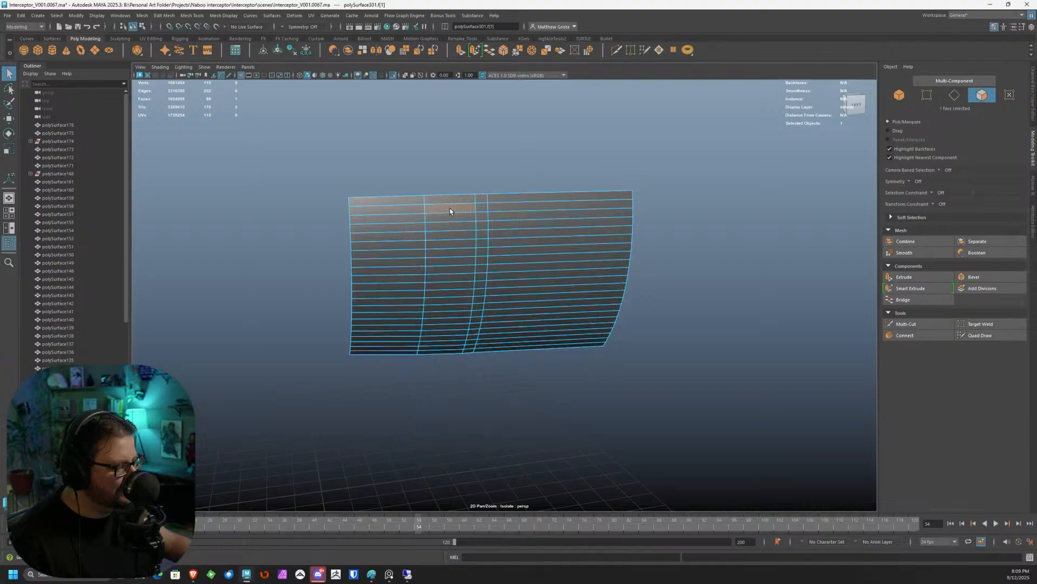
{"action": "left_click", "coordinate": [459, 50]}
Select the thickened panel's front and back border edges along its upper side and one curved end, including the corner edge.
{"action": "left_click_drag", "start_coordinate": [486, 86], "coordinate": [407, 234], "text": "alt"}
{"action": "scroll", "coordinate": [405, 234], "scroll_direction": "up", "scroll_amount": 3}
{"action": "right_click", "coordinate": [325, 225]}
{"action": "left_click", "coordinate": [324, 203]}
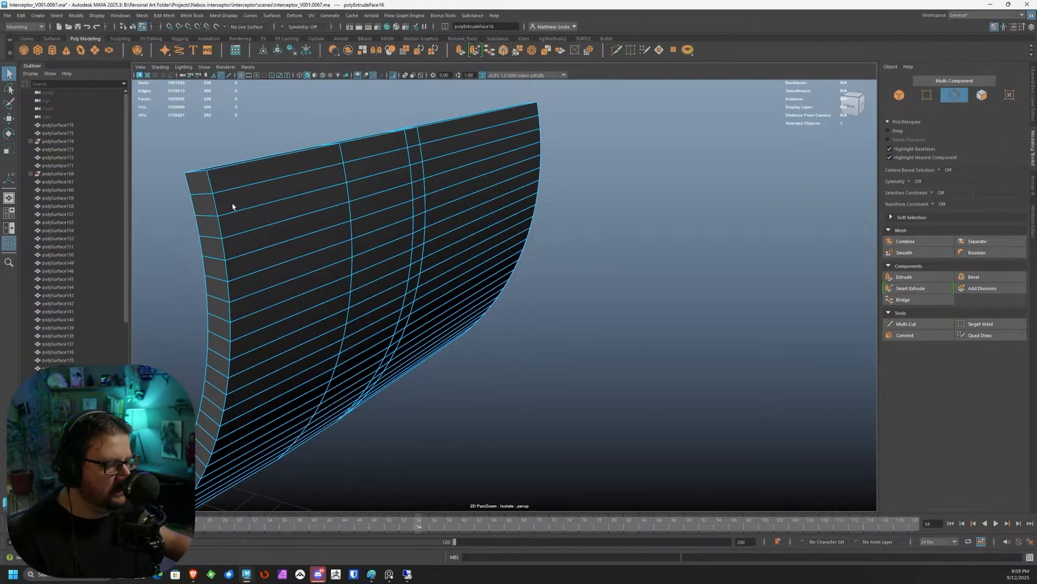
{"action": "left_click_drag", "start_coordinate": [291, 204], "coordinate": [305, 237], "text": "alt"}
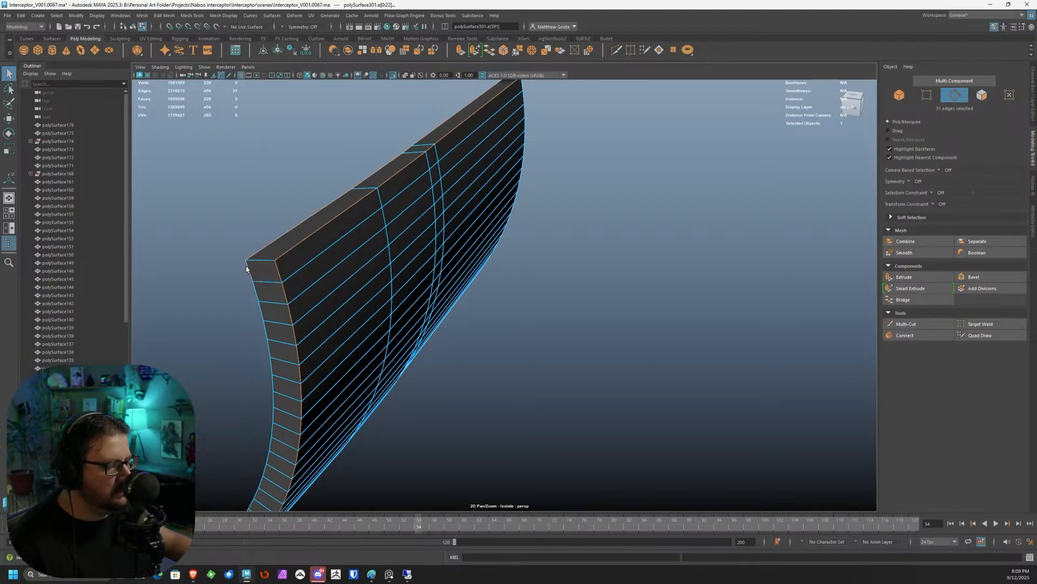
{"action": "scroll", "coordinate": [345, 250], "scroll_direction": "down", "scroll_amount": 4}
{"action": "left_click_drag", "start_coordinate": [600, 248], "coordinate": [518, 231], "text": "alt"}
{"action": "scroll", "coordinate": [561, 246], "scroll_direction": "up", "scroll_amount": 2}
{"action": "scroll", "coordinate": [637, 227], "scroll_direction": "up", "scroll_amount": 2}
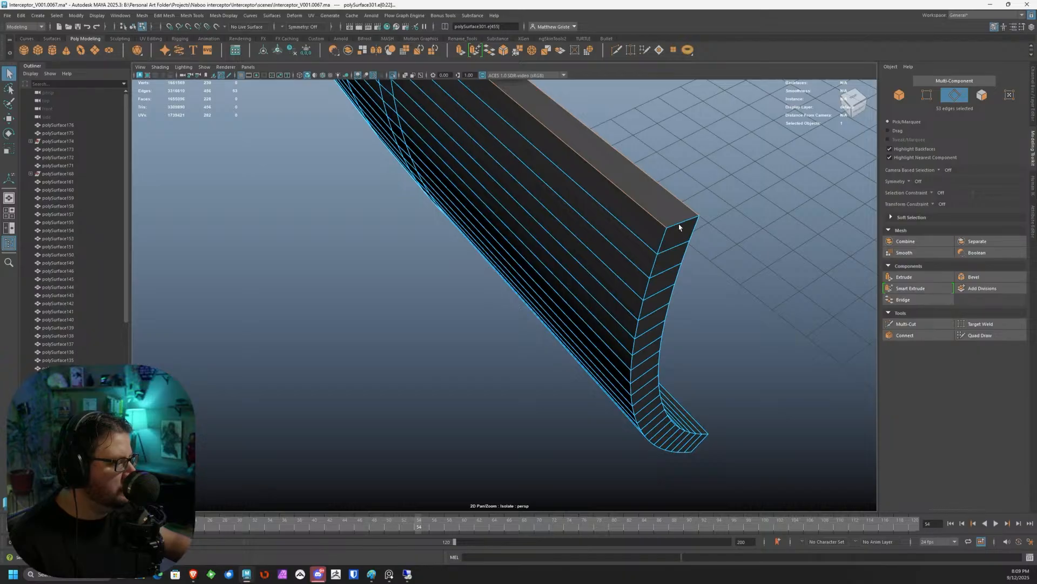
Add the panel's remaining border edges and the short corner edges across its thickness to the selection.
{"action": "scroll", "coordinate": [692, 236], "scroll_direction": "down", "scroll_amount": 3}
{"action": "left_click_drag", "start_coordinate": [691, 236], "coordinate": [655, 325], "text": "alt"}
{"action": "scroll", "coordinate": [518, 286], "scroll_direction": "up", "scroll_amount": 3}
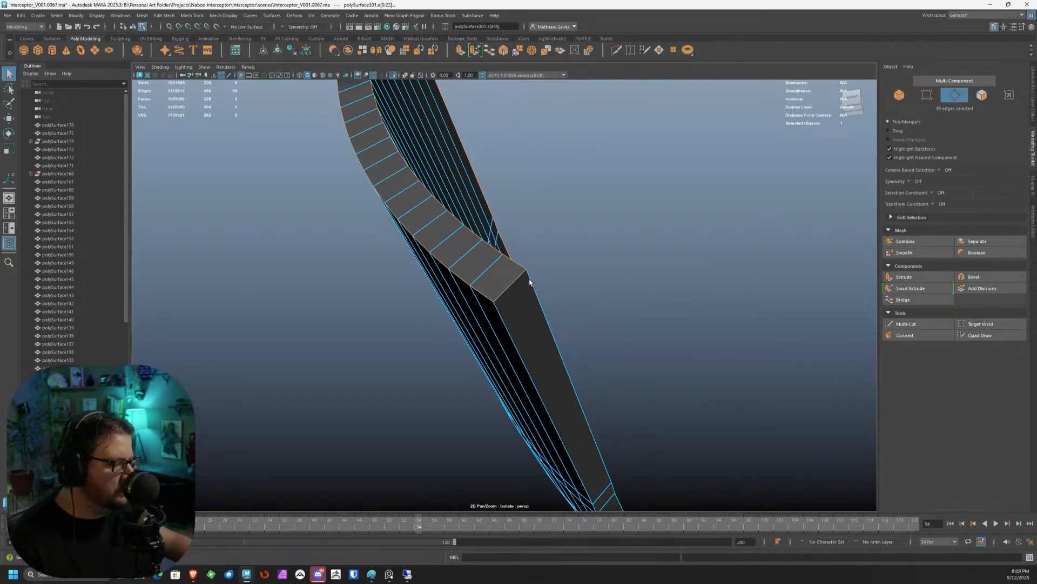
{"action": "scroll", "coordinate": [560, 359], "scroll_direction": "down", "scroll_amount": 3}
{"action": "left_click_drag", "start_coordinate": [560, 359], "coordinate": [554, 364], "text": "alt"}
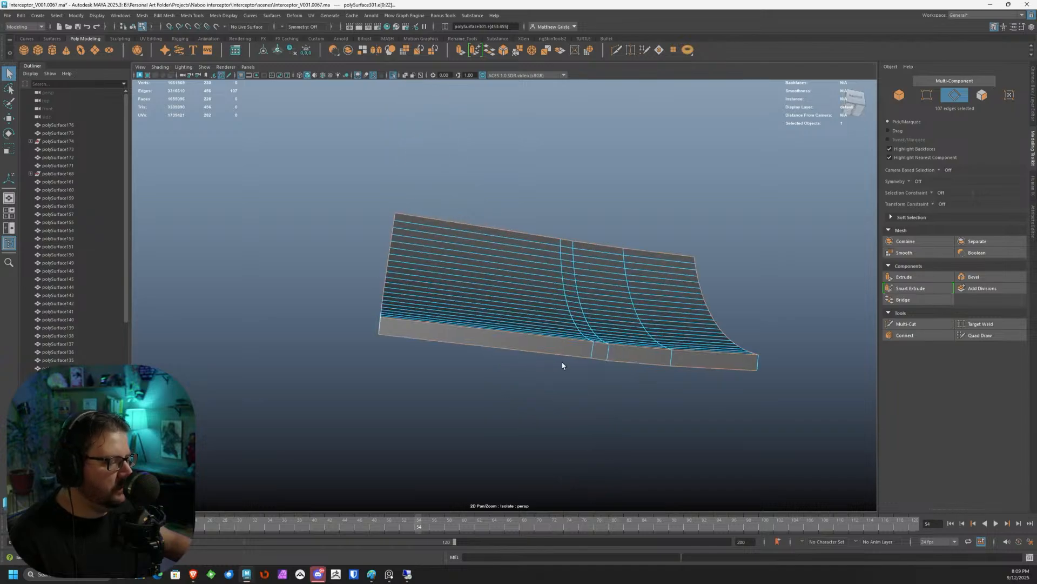
{"action": "scroll", "coordinate": [557, 346], "scroll_direction": "up", "scroll_amount": 3}
{"action": "left_click", "coordinate": [573, 384], "text": "shift"}
{"action": "scroll", "coordinate": [573, 384], "scroll_direction": "down", "scroll_amount": 3}
{"action": "left_click_drag", "start_coordinate": [625, 382], "coordinate": [487, 187], "text": "alt"}
{"action": "scroll", "coordinate": [560, 330], "scroll_direction": "up", "scroll_amount": 3}
{"action": "scroll", "coordinate": [453, 267], "scroll_direction": "up", "scroll_amount": 3}
Bevel the selected panel edges with a fraction of 0.05.
{"action": "left_click", "coordinate": [503, 50]}
{"action": "left_click_drag", "start_coordinate": [546, 249], "coordinate": [494, 243], "text": "alt"}
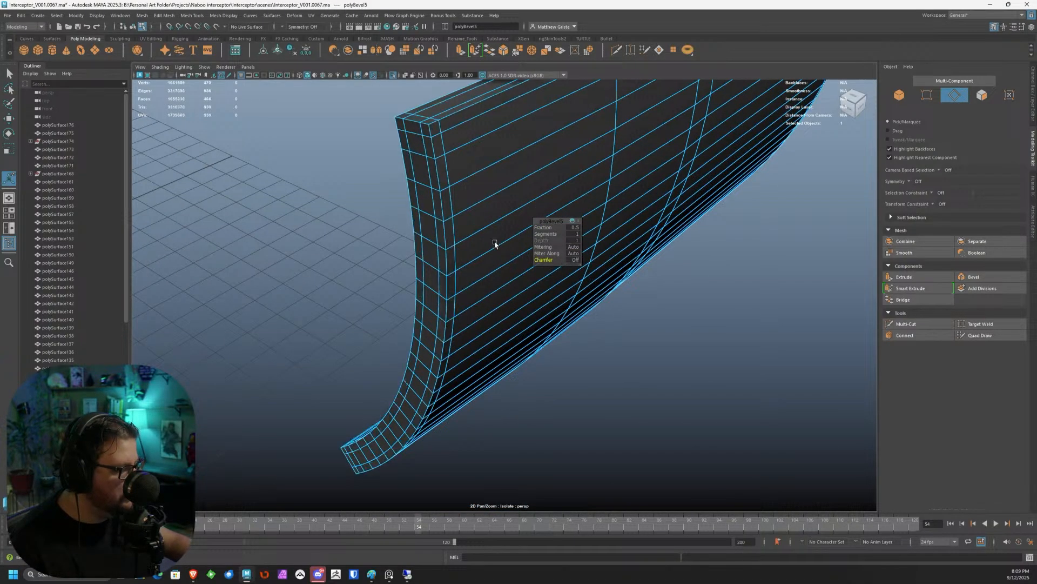
{"action": "scroll", "coordinate": [529, 261], "scroll_direction": "up", "scroll_amount": 4}
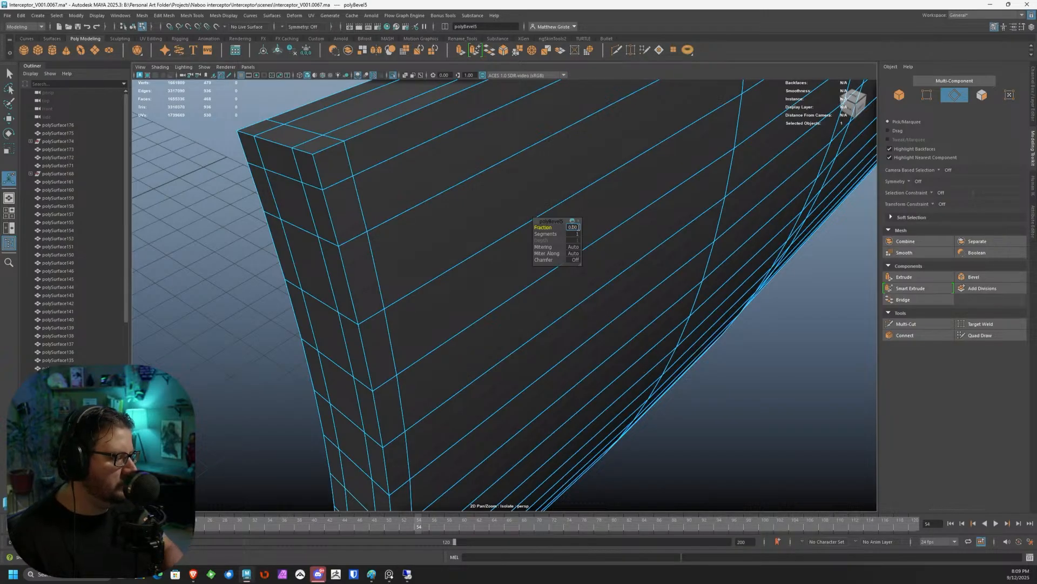
{"action": "left_click", "coordinate": [577, 228]}
{"action": "type", "text": "0.00"}
{"action": "key", "text": "Return"}
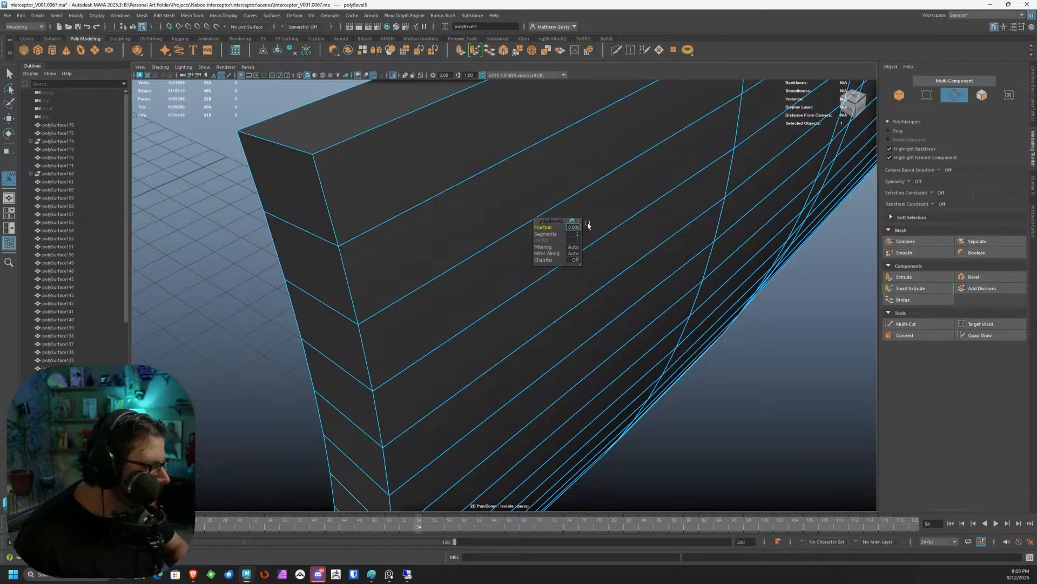
{"action": "type", "text": "0.05"}
{"action": "key", "text": "Return"}
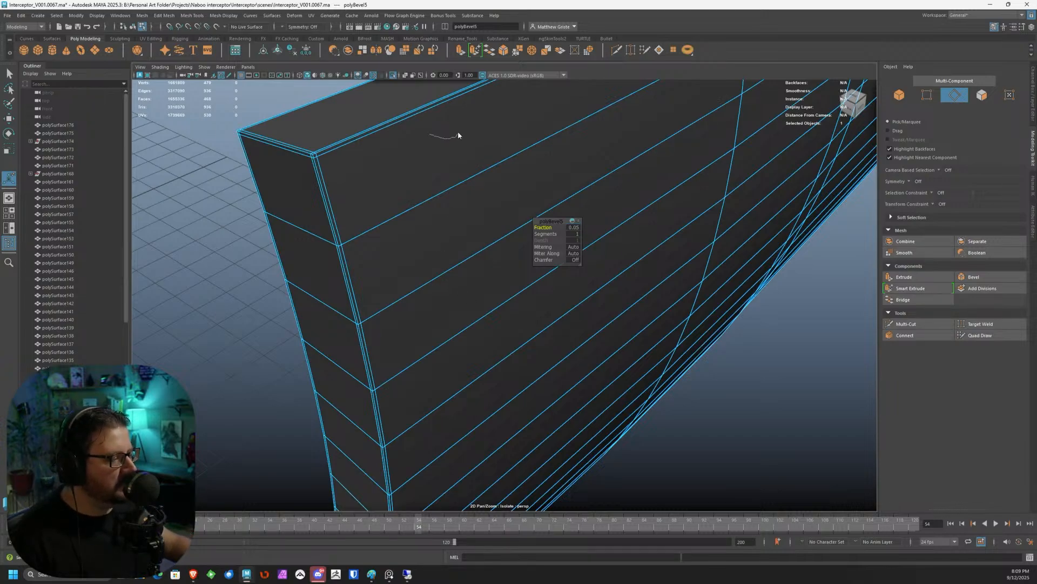
Insert a supporting edge loop close to each curved end of the panel with Multi-Cut.
{"action": "right_click_drag", "start_coordinate": [457, 133], "coordinate": [479, 115]}
{"action": "key", "text": "q"}
{"action": "scroll", "coordinate": [472, 161], "scroll_direction": "down", "scroll_amount": 5}
{"action": "left_click_drag", "start_coordinate": [471, 161], "coordinate": [862, 299], "text": "alt"}
{"action": "scroll", "coordinate": [432, 173], "scroll_direction": "up", "scroll_amount": 3}
{"action": "left_click", "coordinate": [907, 324]}
{"action": "scroll", "coordinate": [312, 196], "scroll_direction": "up", "scroll_amount": 5}
{"action": "scroll", "coordinate": [244, 169], "scroll_direction": "down", "scroll_amount": 6}
{"action": "left_click", "coordinate": [344, 165], "text": "ctrl"}
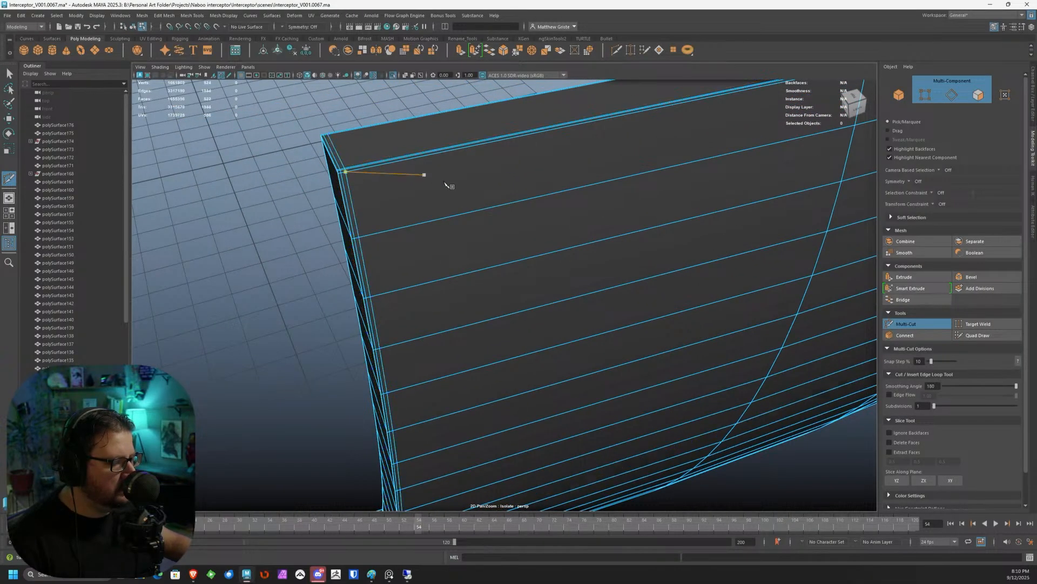
{"action": "scroll", "coordinate": [433, 180], "scroll_direction": "down", "scroll_amount": 5}
{"action": "middle_click_drag", "start_coordinate": [675, 190], "coordinate": [509, 218], "text": "alt"}
{"action": "left_click_drag", "start_coordinate": [510, 218], "coordinate": [410, 224], "text": "alt"}
{"action": "scroll", "coordinate": [605, 187], "scroll_direction": "up", "scroll_amount": 4}
{"action": "left_click", "coordinate": [395, 232], "text": "ctrl"}
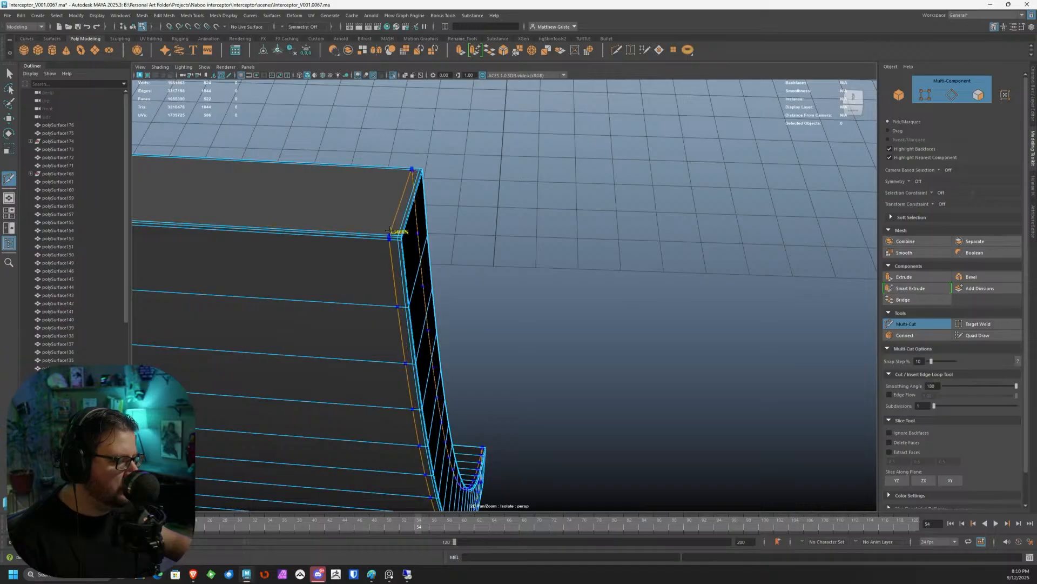
Select the panel object and display it in smooth mesh preview.
{"action": "scroll", "coordinate": [644, 209], "scroll_direction": "down", "scroll_amount": 5}
{"action": "key", "text": "3"}
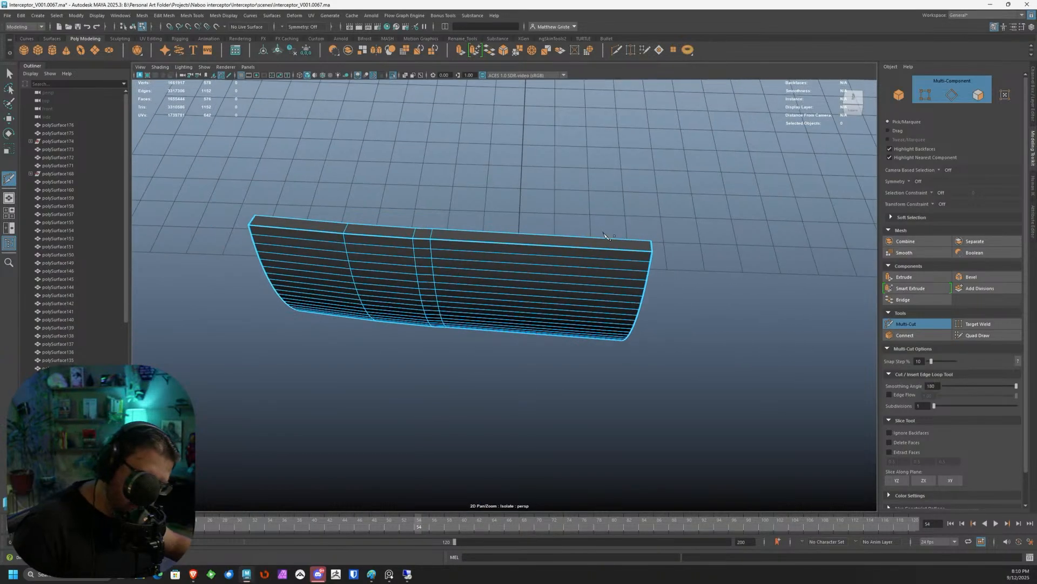
{"action": "key", "text": "q"}
{"action": "left_click", "coordinate": [571, 242]}
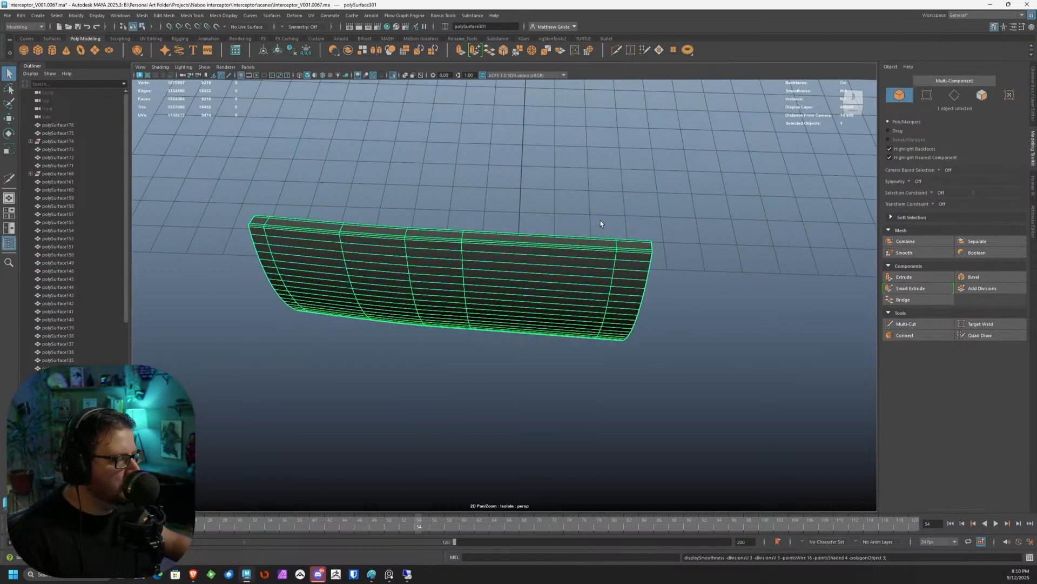
Bring the full model back into view and isolate the cylinder body with the rectangular opening.
{"action": "left_click", "coordinate": [204, 67]}
{"action": "mouse_move", "coordinate": [229, 81]}
{"action": "left_click", "coordinate": [311, 81]}
{"action": "left_click_drag", "start_coordinate": [324, 213], "coordinate": [384, 146], "text": "alt"}
{"action": "middle_click_drag", "start_coordinate": [346, 203], "coordinate": [462, 170], "text": "alt"}
{"action": "left_click", "coordinate": [462, 169]}
{"action": "scroll", "coordinate": [436, 194], "scroll_direction": "up", "scroll_amount": 4}
{"action": "left_click_drag", "start_coordinate": [435, 193], "coordinate": [485, 182], "text": "alt"}
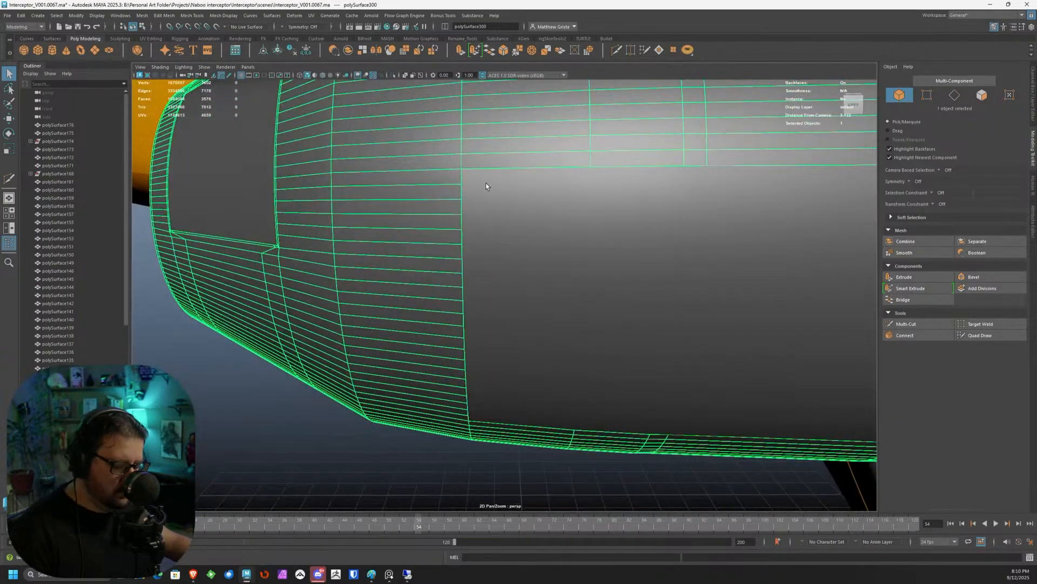
{"action": "key", "text": "ctrl+1"}
Select the rectangular opening's border edges and extrude them inward to form the recess walls.
{"action": "scroll", "coordinate": [475, 179], "scroll_direction": "up", "scroll_amount": 3}
{"action": "double_click", "coordinate": [453, 155]}
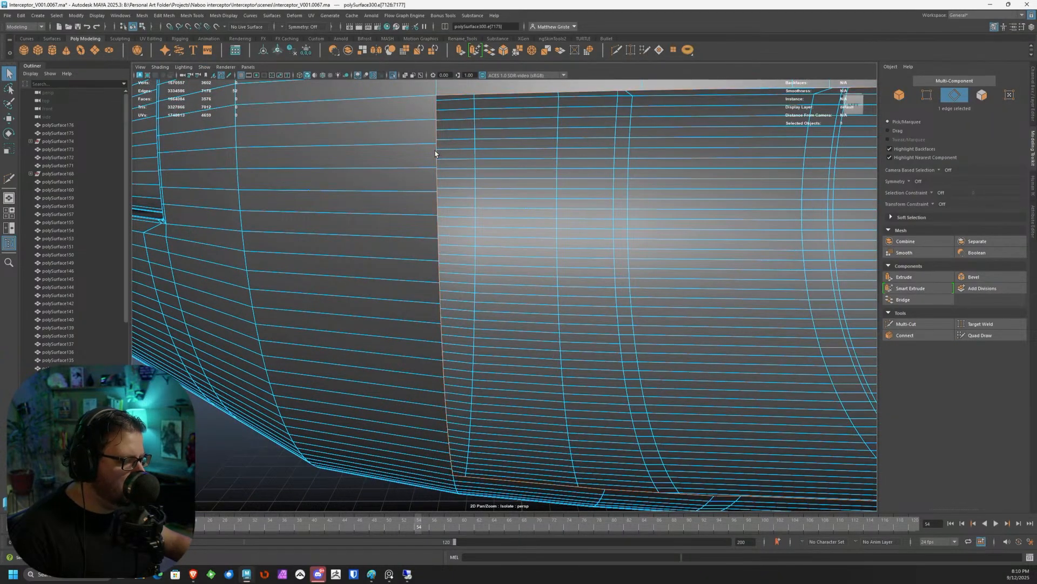
{"action": "key", "text": "f"}
{"action": "left_click", "coordinate": [461, 51]}
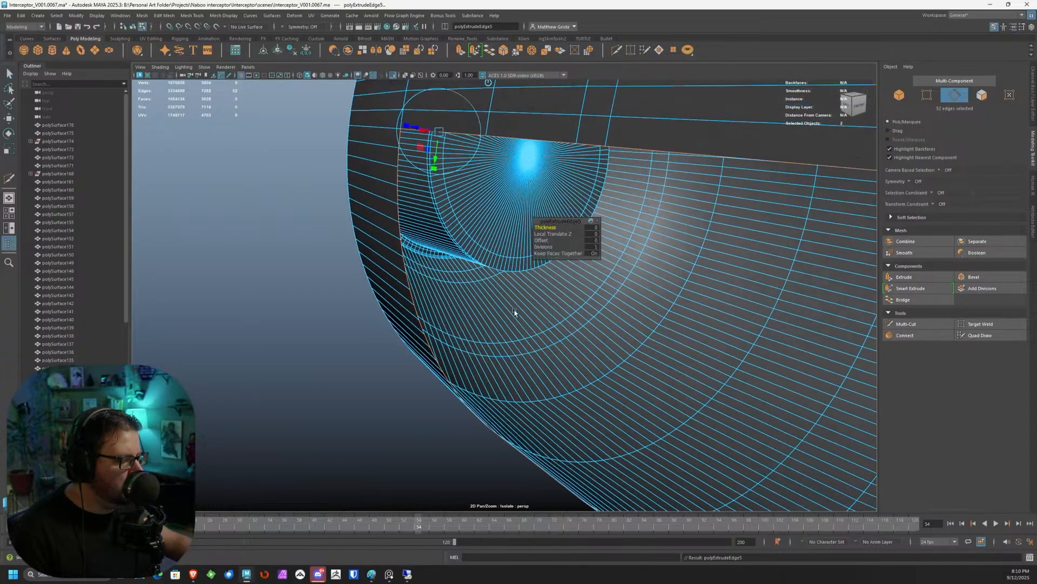
{"action": "left_click_drag", "start_coordinate": [413, 128], "coordinate": [534, 167]}
{"action": "right_click_drag", "start_coordinate": [535, 168], "coordinate": [578, 227], "text": "alt"}
{"action": "middle_click_drag", "start_coordinate": [578, 227], "coordinate": [533, 217], "text": "alt"}
{"action": "left_click_drag", "start_coordinate": [532, 217], "coordinate": [538, 222], "text": "alt"}
{"action": "middle_click_drag", "start_coordinate": [539, 222], "coordinate": [503, 192], "text": "alt"}
Keep only the inner edges on the recess's two curved ends selected and bridge them with 3 divisions to form a floor.
{"action": "left_click_drag", "start_coordinate": [613, 437], "coordinate": [446, 300], "text": "ctrl"}
{"action": "scroll", "coordinate": [514, 180], "scroll_direction": "up", "scroll_amount": 2}
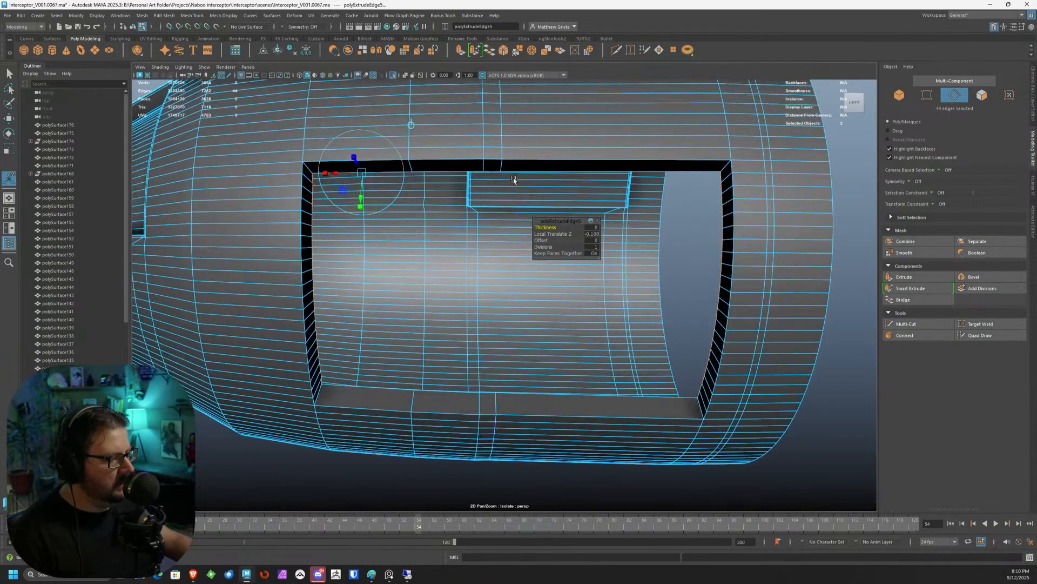
{"action": "left_click", "coordinate": [490, 52]}
{"action": "left_click_drag", "start_coordinate": [491, 135], "coordinate": [503, 208], "text": "alt"}
{"action": "right_click_drag", "start_coordinate": [502, 208], "coordinate": [540, 238], "text": "alt"}
{"action": "left_click_drag", "start_coordinate": [547, 228], "coordinate": [560, 230]}
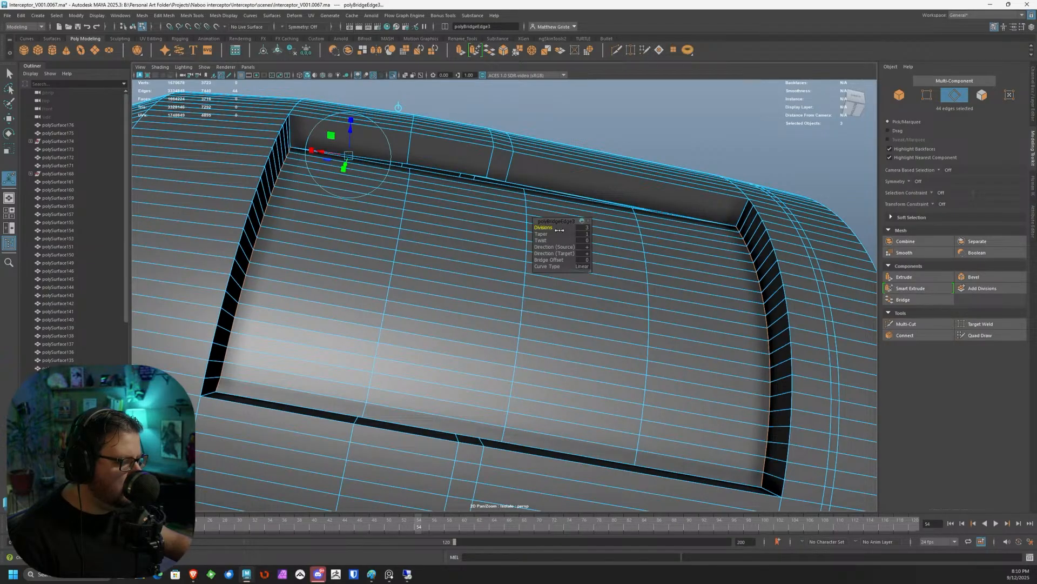
{"action": "left_click_drag", "start_coordinate": [560, 231], "coordinate": [398, 224], "text": "alt"}
{"action": "right_click_drag", "start_coordinate": [399, 225], "coordinate": [452, 260], "text": "alt"}
{"action": "right_click_drag", "start_coordinate": [461, 176], "coordinate": [876, 318]}
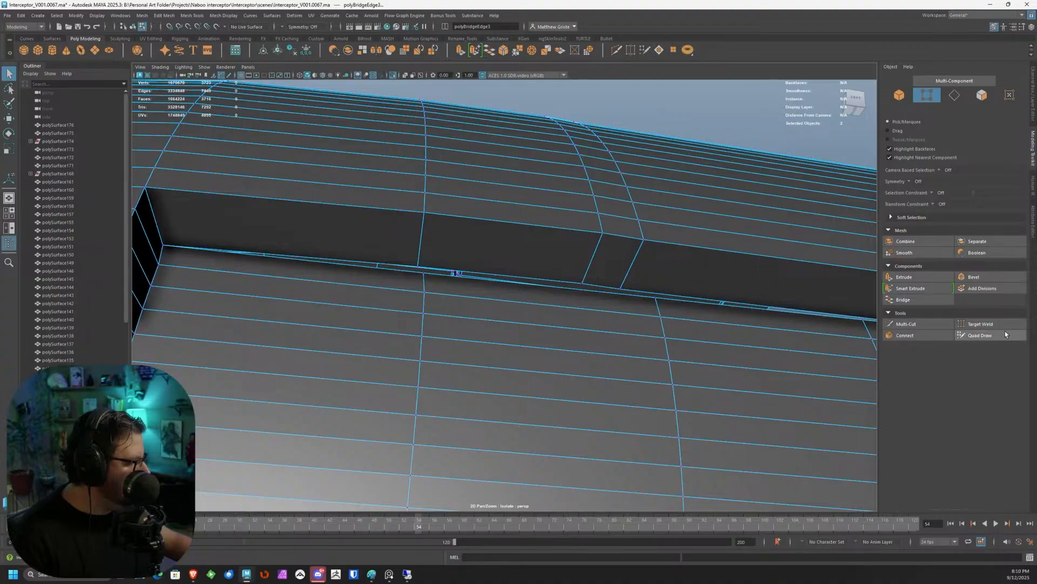
{"action": "left_click", "coordinate": [980, 324]}
{"action": "left_click_drag", "start_coordinate": [487, 254], "coordinate": [397, 225], "text": "alt"}
{"action": "right_click_drag", "start_coordinate": [651, 226], "coordinate": [486, 237], "text": "alt"}
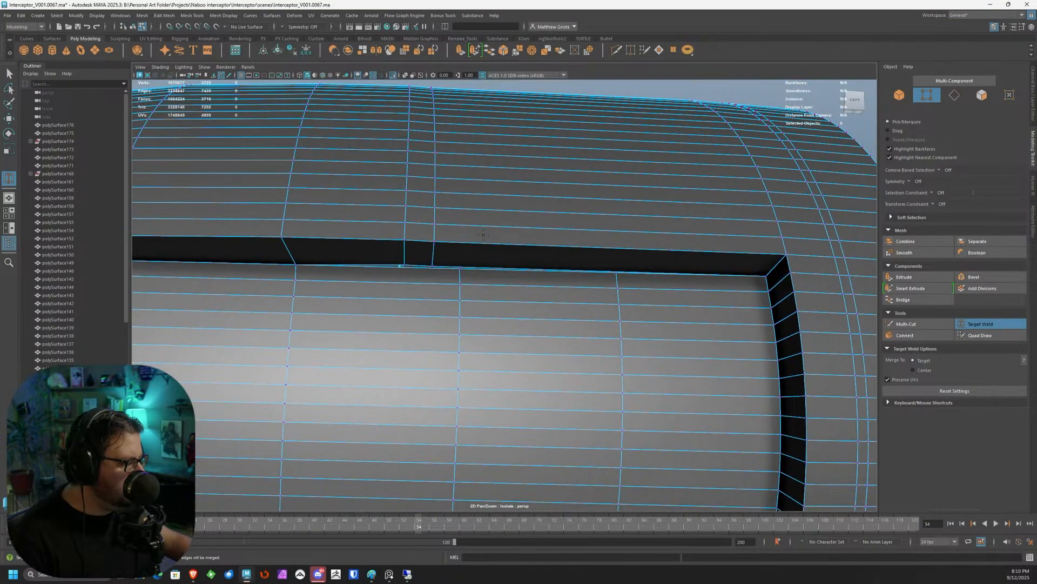
{"action": "middle_click_drag", "start_coordinate": [486, 238], "coordinate": [493, 186], "text": "alt"}
Set the transform constraint to Edge and slide the recess floor's middle edge loop in line with the nearest wall edge.
{"action": "mouse_move", "coordinate": [482, 204]}
{"action": "right_mouse_down"}
{"action": "mouse_move", "coordinate": [471, 205]}
{"action": "mouse_move", "coordinate": [470, 190]}
{"action": "right_mouse_up"}
{"action": "double_click", "coordinate": [473, 227]}
{"action": "double_click", "coordinate": [472, 225]}
{"action": "key", "text": "w"}
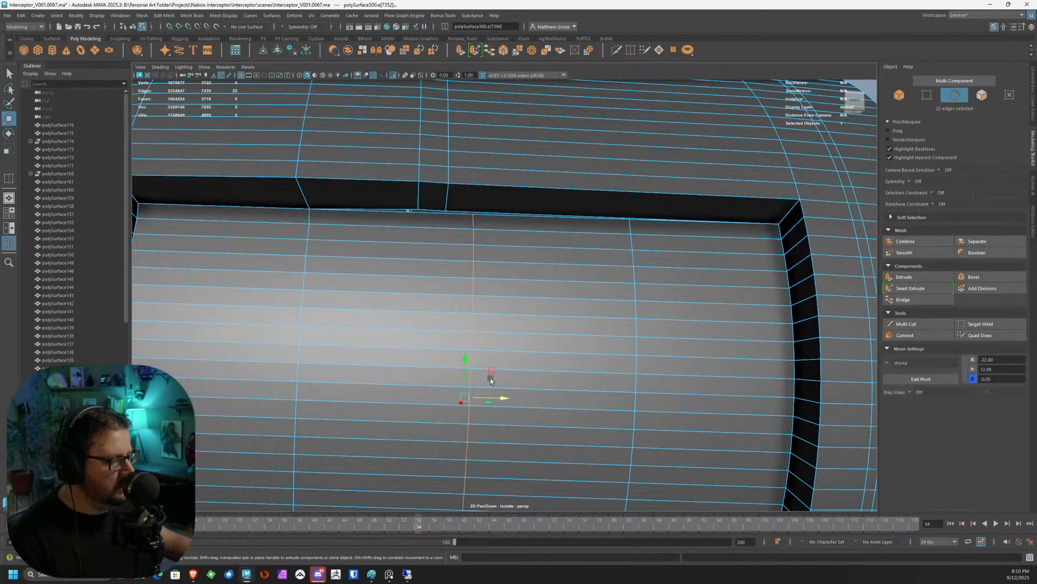
{"action": "left_click", "coordinate": [931, 193]}
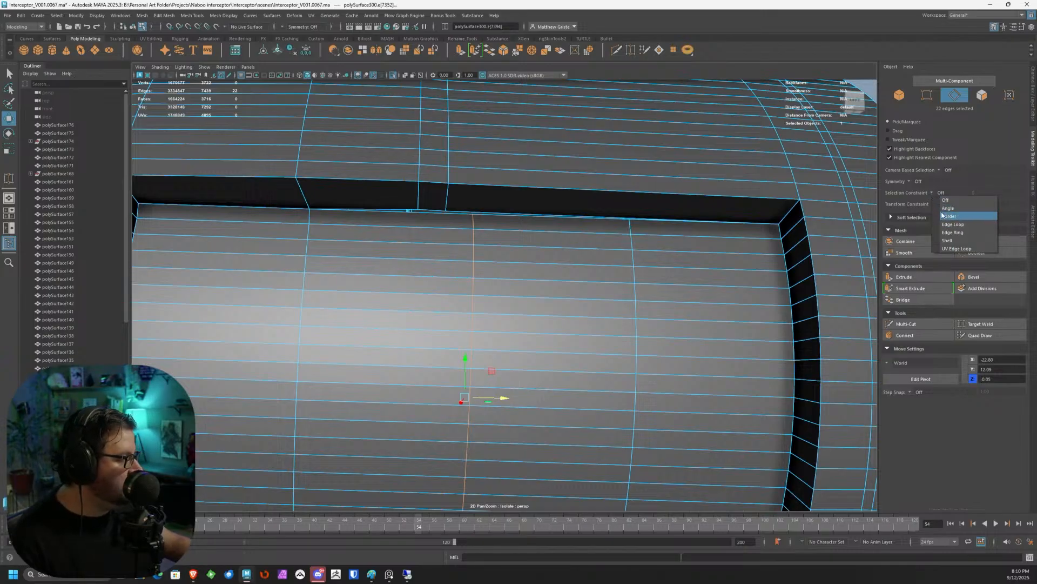
{"action": "left_click", "coordinate": [930, 204]}
{"action": "left_click", "coordinate": [930, 204]}
{"action": "left_click", "coordinate": [949, 213]}
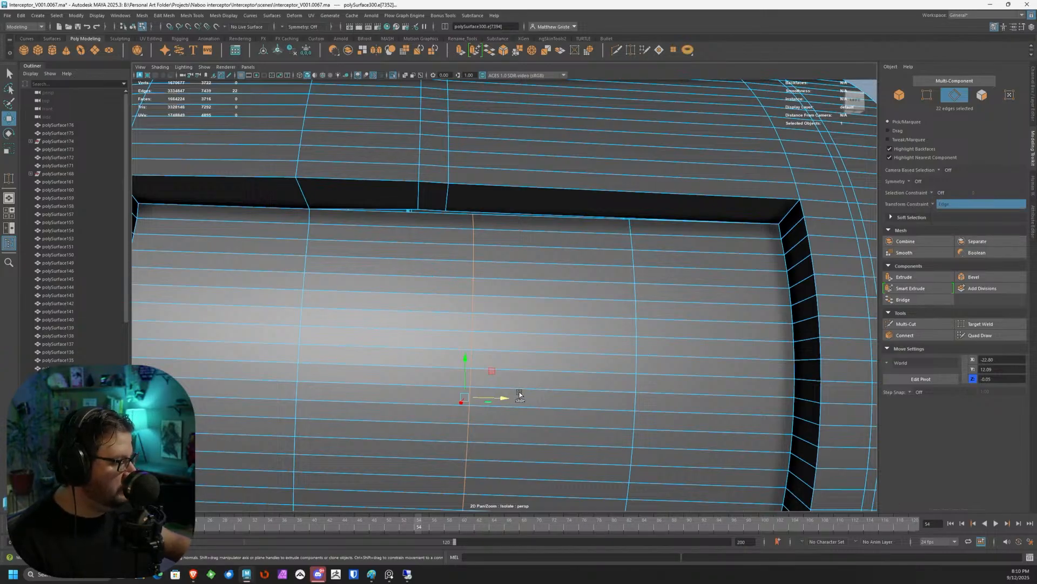
{"action": "left_click_drag", "start_coordinate": [506, 397], "coordinate": [452, 391]}
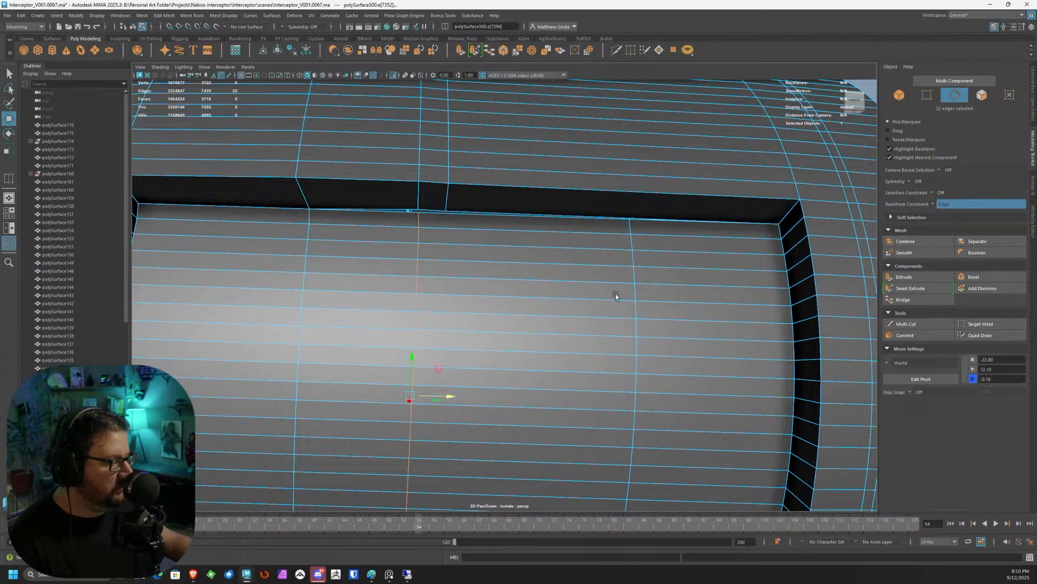
Slide the floor's edge loop nearest the back end alongside the middle one, in line with the second closely spaced wall edge.
{"action": "left_click", "coordinate": [633, 255]}
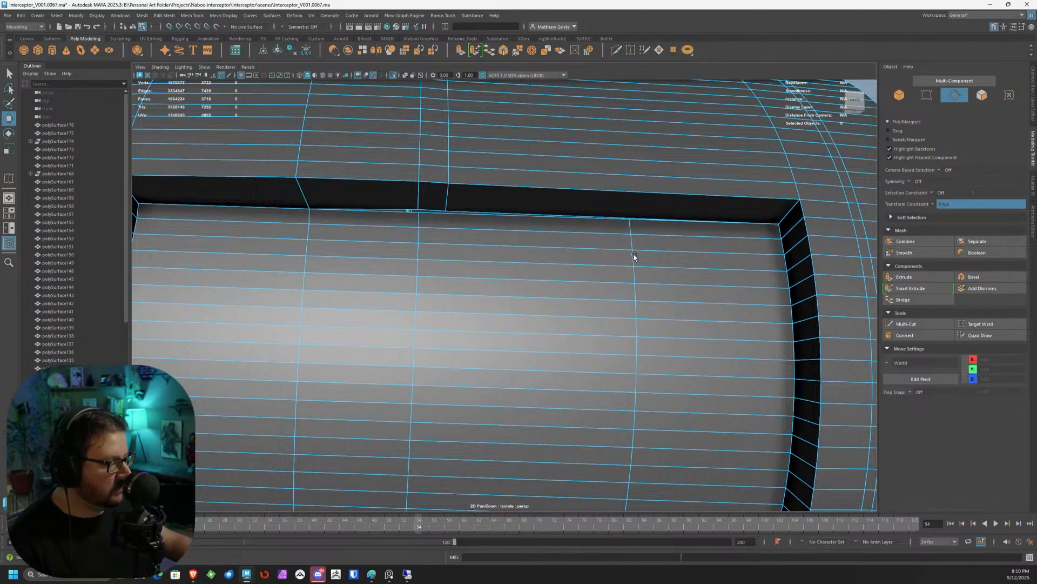
{"action": "double_click", "coordinate": [635, 256]}
{"action": "left_click_drag", "start_coordinate": [659, 403], "coordinate": [478, 397]}
{"action": "right_click_drag", "start_coordinate": [447, 240], "coordinate": [516, 225], "text": "alt"}
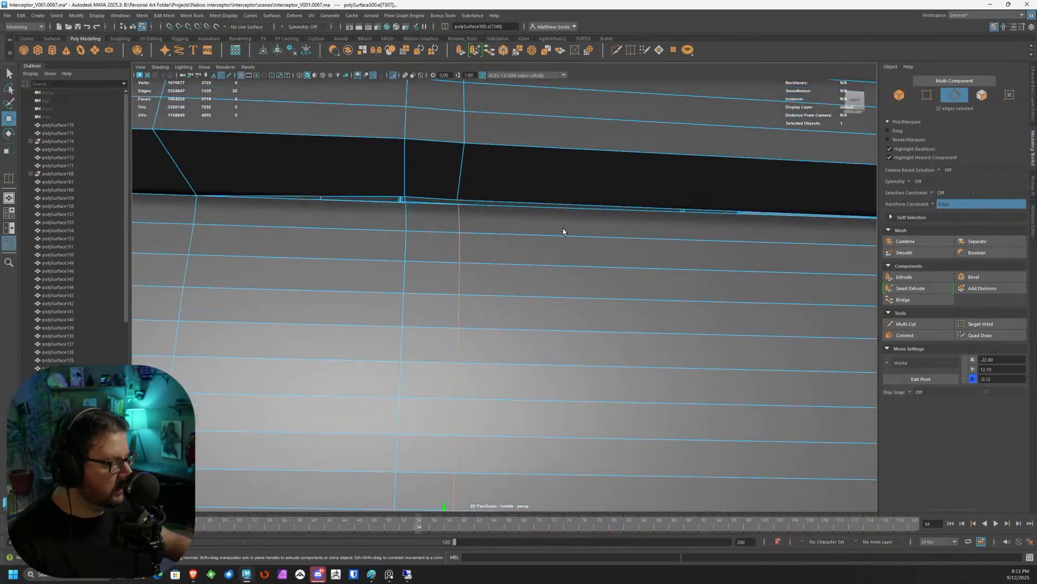
Target-weld the floor loops' end vertices to the matching wall vertices along the recess's upper edge.
{"action": "left_click", "coordinate": [1004, 324]}
{"action": "right_click_drag", "start_coordinate": [401, 202], "coordinate": [621, 283], "text": "alt"}
{"action": "left_click_drag", "start_coordinate": [584, 270], "coordinate": [584, 270]}
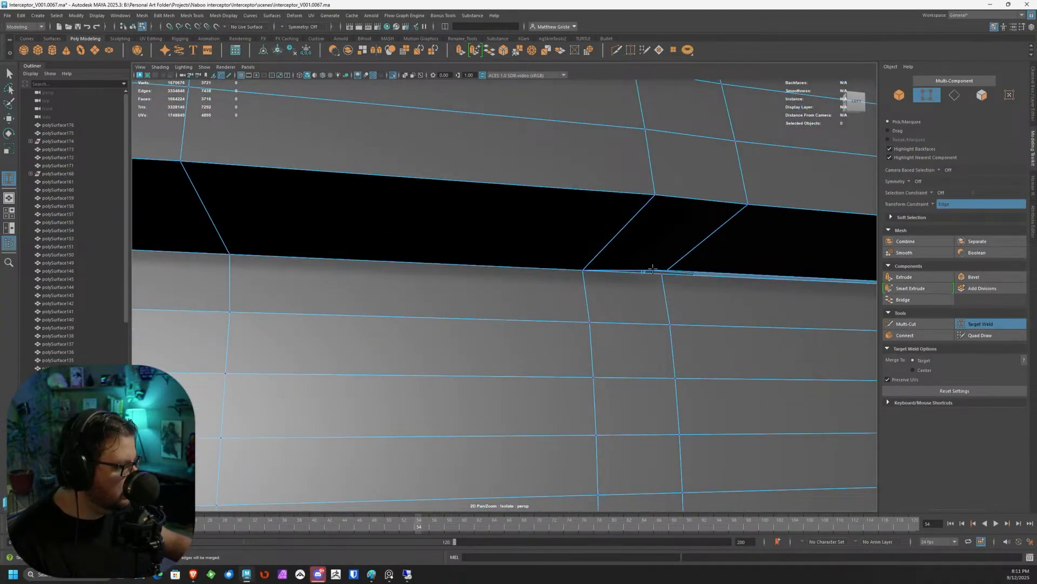
{"action": "left_click_drag", "start_coordinate": [668, 270], "coordinate": [662, 274]}
{"action": "right_click_drag", "start_coordinate": [662, 274], "coordinate": [532, 260], "text": "alt"}
Target-weld the mismatched wall and floor vertices together along the recess's lower edge.
{"action": "middle_click_drag", "start_coordinate": [532, 346], "coordinate": [503, 178], "text": "alt"}
{"action": "right_click_drag", "start_coordinate": [502, 178], "coordinate": [540, 200], "text": "alt"}
{"action": "mouse_move", "coordinate": [514, 237]}
{"action": "left_mouse_down", "text": "alt"}
{"action": "mouse_move", "coordinate": [500, 295]}
{"action": "mouse_move", "coordinate": [474, 304]}
{"action": "mouse_move", "coordinate": [471, 231]}
{"action": "mouse_move", "coordinate": [527, 233]}
{"action": "left_mouse_up", "text": "alt"}
{"action": "scroll", "coordinate": [495, 296], "scroll_direction": "up", "scroll_amount": 4}
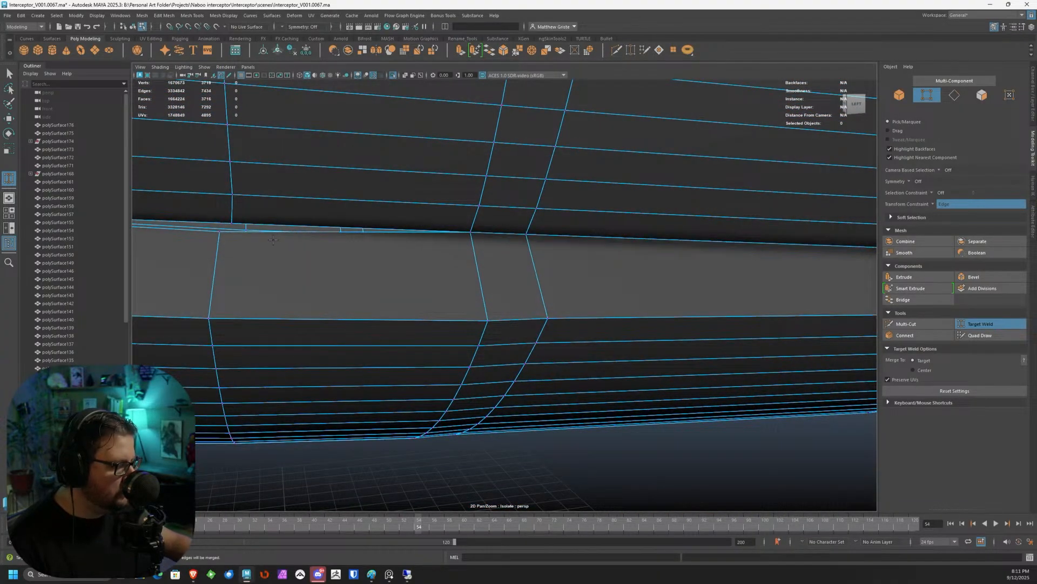
{"action": "left_click_drag", "start_coordinate": [221, 232], "coordinate": [231, 222]}
{"action": "scroll", "coordinate": [232, 225], "scroll_direction": "down", "scroll_amount": 3}
{"action": "left_click_drag", "start_coordinate": [411, 260], "coordinate": [407, 245], "text": "alt"}
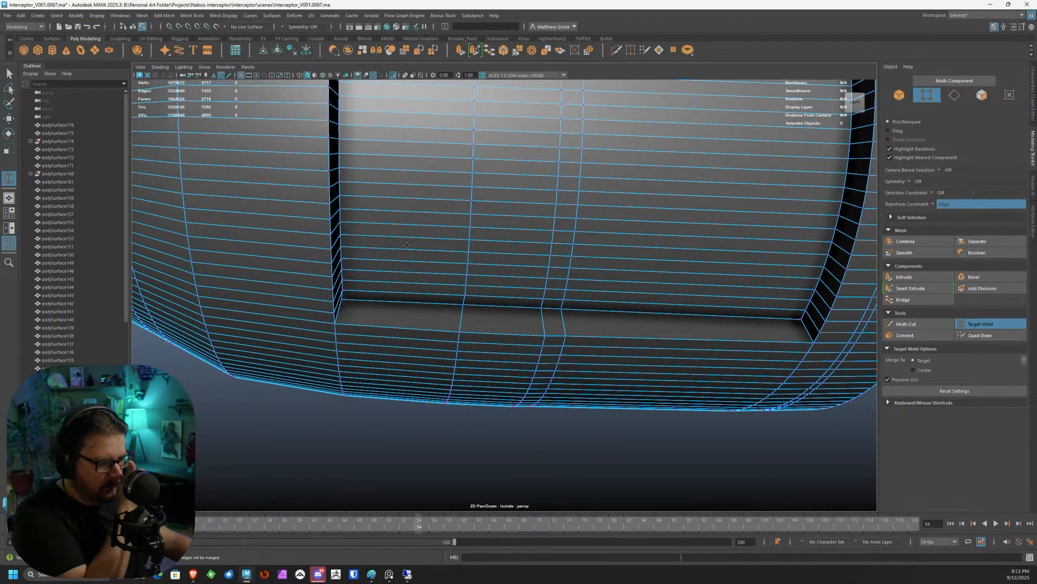
{"action": "key", "text": "q"}
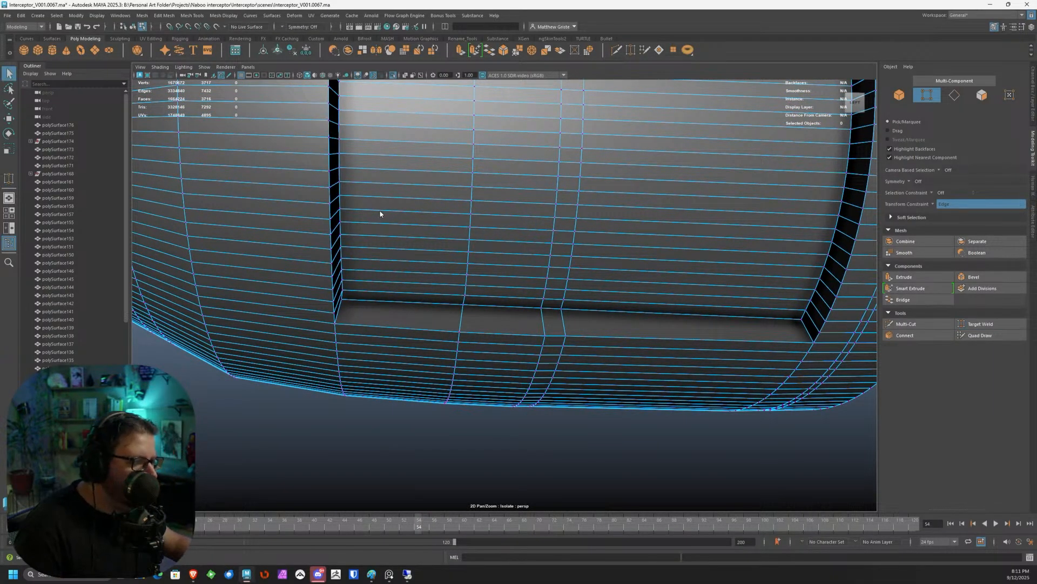
Select the recess's inner and outer rim edges, starting from the end nearest the tapered section and including its corner edges.
{"action": "key", "text": "F11"}
{"action": "scroll", "coordinate": [324, 197], "scroll_direction": "up", "scroll_amount": 2}
{"action": "double_click", "coordinate": [240, 196]}
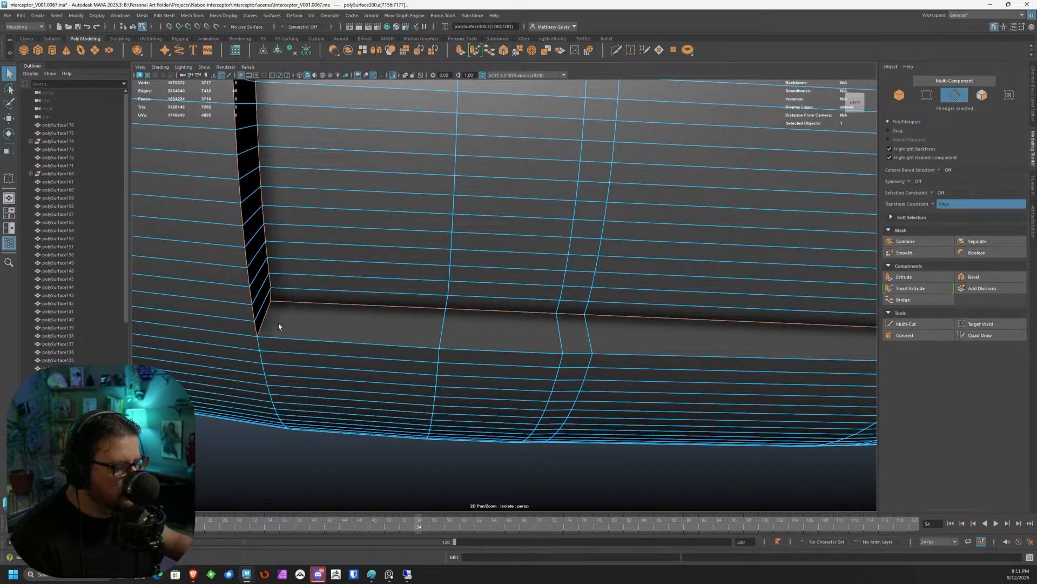
{"action": "double_click", "coordinate": [280, 340], "text": "shift"}
{"action": "scroll", "coordinate": [303, 292], "scroll_direction": "down", "scroll_amount": 5}
{"action": "middle_click_drag", "start_coordinate": [340, 108], "coordinate": [375, 260], "text": "alt"}
{"action": "scroll", "coordinate": [379, 261], "scroll_direction": "up", "scroll_amount": 4}
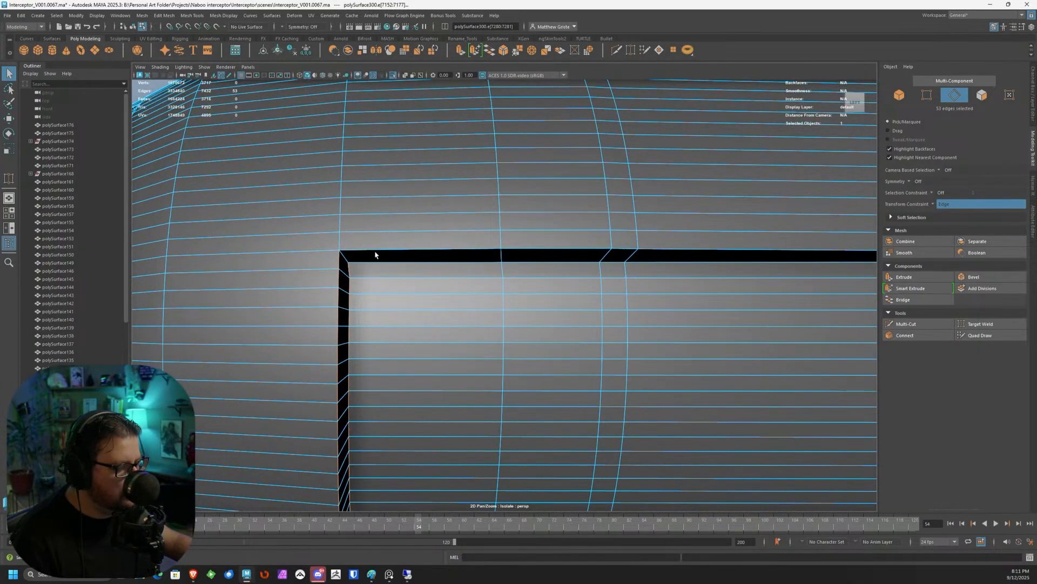
{"action": "double_click", "coordinate": [351, 263], "text": "shift"}
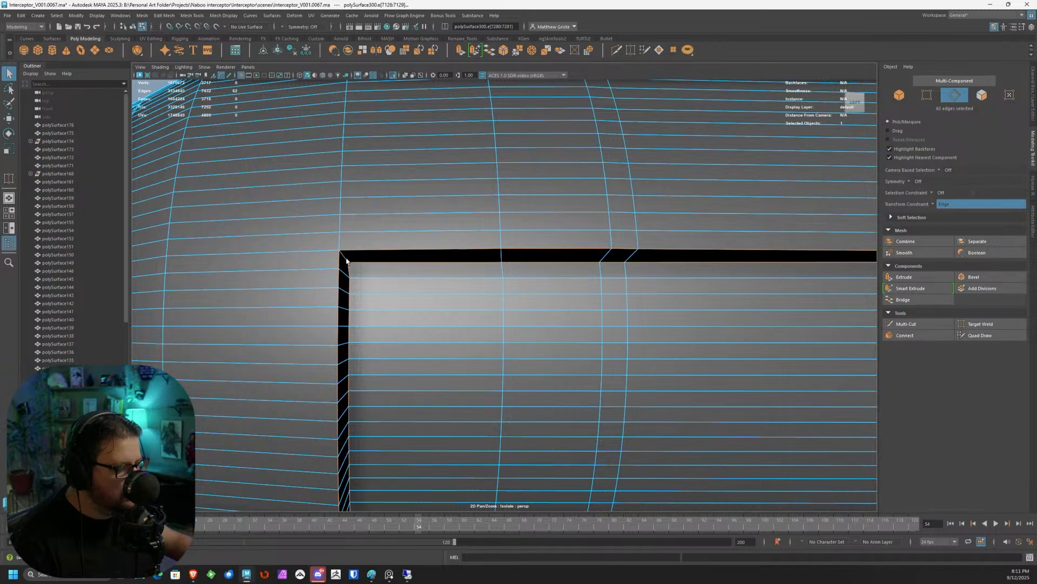
Add the remaining rim edges and the corner edges at the recess's back end to the selection.
{"action": "middle_click_drag", "start_coordinate": [623, 261], "coordinate": [312, 265], "text": "alt"}
{"action": "left_click_drag", "start_coordinate": [569, 279], "coordinate": [616, 276], "text": "alt"}
{"action": "scroll", "coordinate": [617, 276], "scroll_direction": "up", "scroll_amount": 4}
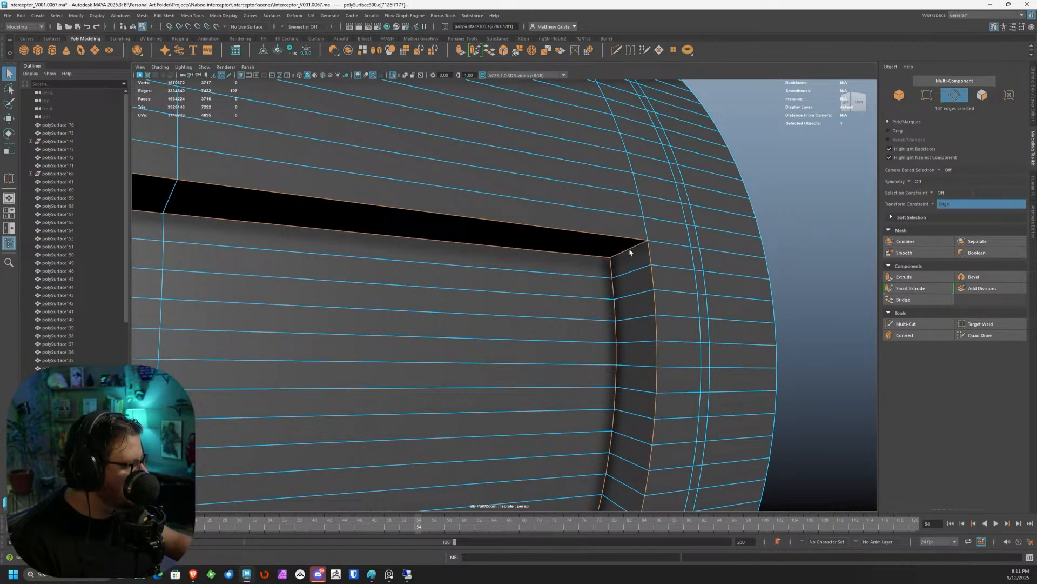
{"action": "scroll", "coordinate": [630, 252], "scroll_direction": "down", "scroll_amount": 3}
{"action": "left_click_drag", "start_coordinate": [641, 336], "coordinate": [643, 405], "text": "alt"}
{"action": "scroll", "coordinate": [497, 406], "scroll_direction": "up", "scroll_amount": 3}
{"action": "left_click", "coordinate": [497, 407], "text": "shift"}
{"action": "scroll", "coordinate": [492, 355], "scroll_direction": "down", "scroll_amount": 4}
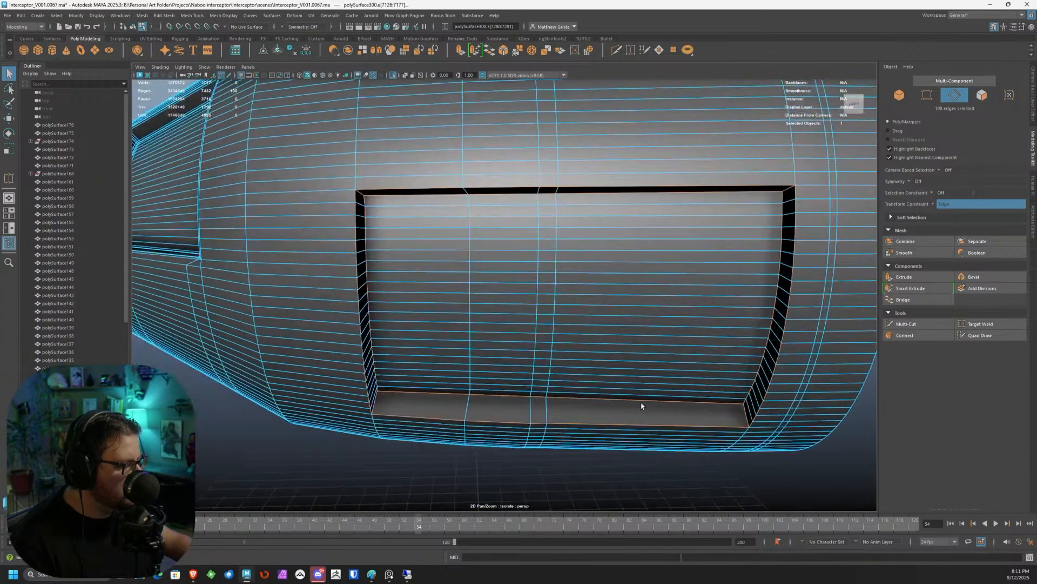
Bevel the selected recess rim and corner edges with fraction 0.1, Chamfer off and Mitering set to Uniform.
{"action": "scroll", "coordinate": [621, 427], "scroll_direction": "up", "scroll_amount": 2}
{"action": "left_click_drag", "start_coordinate": [604, 433], "coordinate": [570, 369], "text": "alt"}
{"action": "scroll", "coordinate": [611, 434], "scroll_direction": "down", "scroll_amount": 4}
{"action": "scroll", "coordinate": [570, 369], "scroll_direction": "up", "scroll_amount": 2}
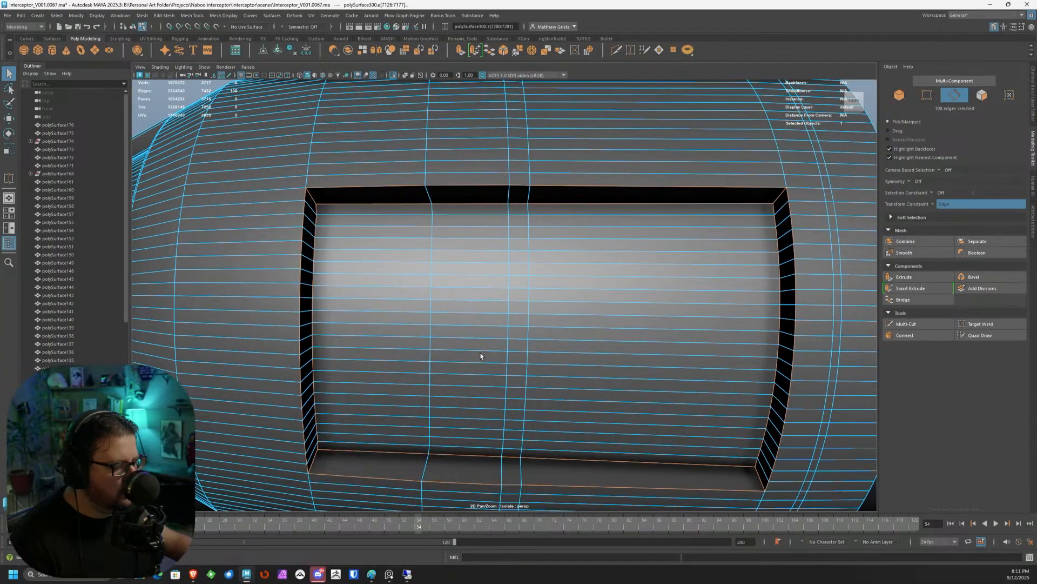
{"action": "left_click_drag", "start_coordinate": [481, 356], "coordinate": [501, 133], "text": "alt"}
{"action": "left_click", "coordinate": [503, 52]}
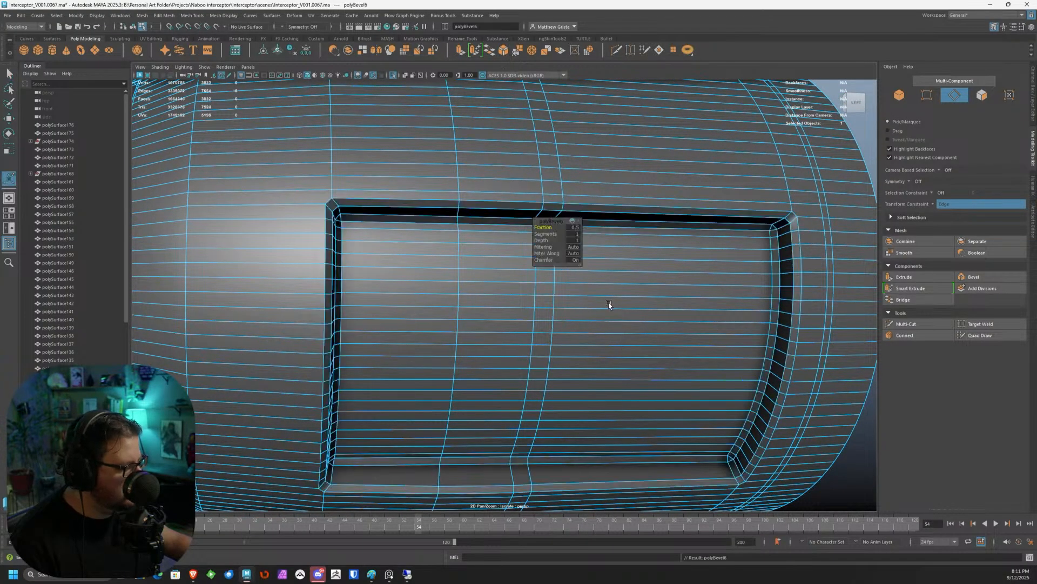
{"action": "left_click", "coordinate": [562, 263]}
{"action": "scroll", "coordinate": [452, 241], "scroll_direction": "up", "scroll_amount": 3}
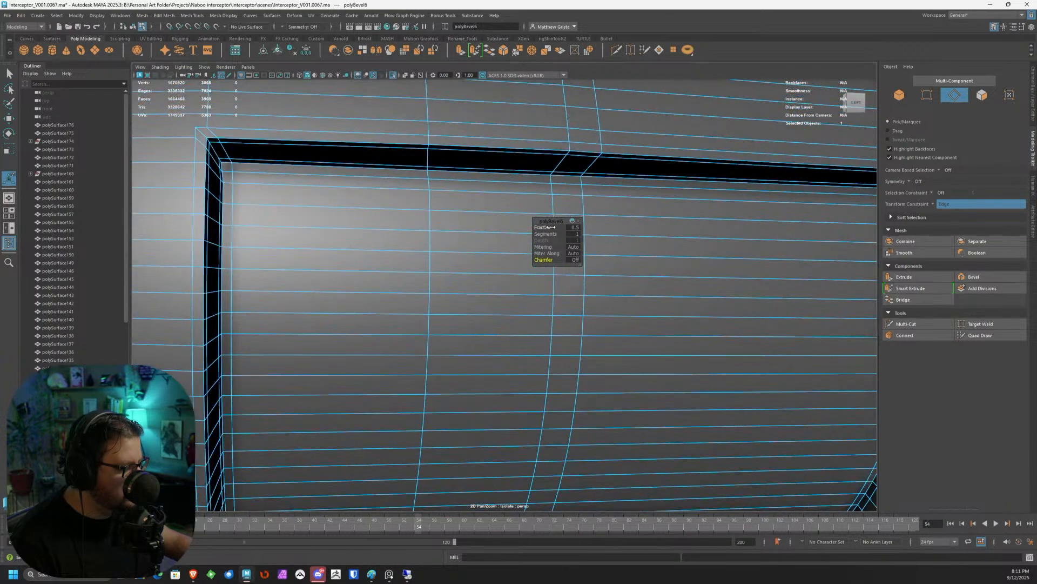
{"action": "left_click_drag", "start_coordinate": [550, 227], "coordinate": [550, 227]}
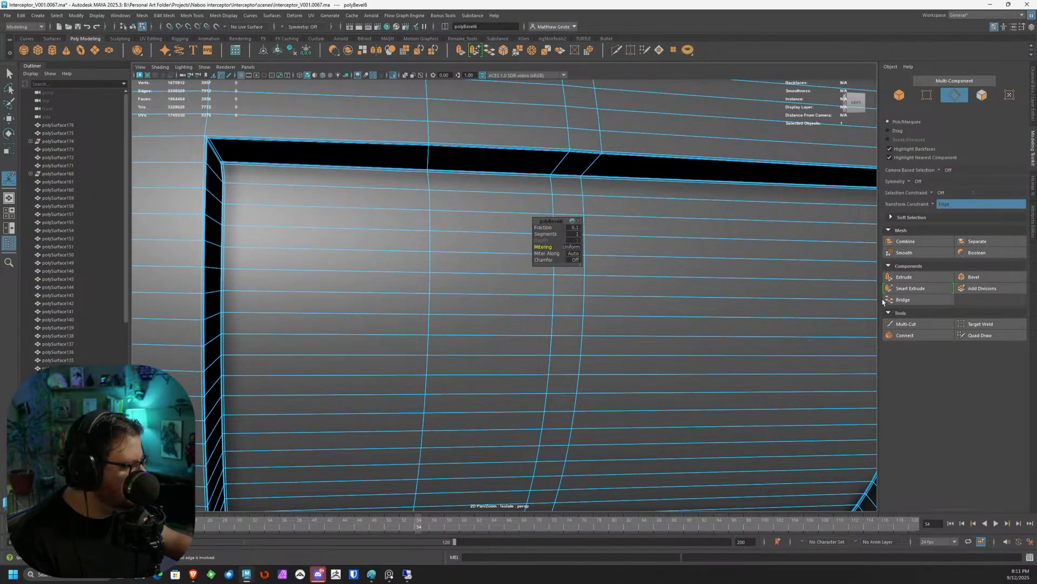
Insert supporting edge loops around the cylinder with Multi-Cut, close to the recess's front and back corners.
{"action": "left_click", "coordinate": [906, 324]}
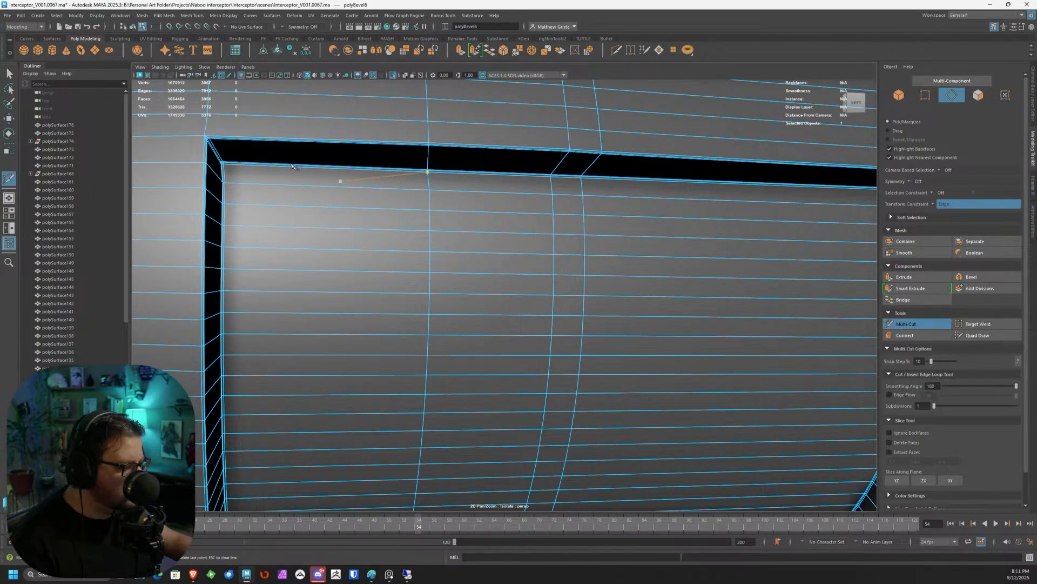
{"action": "left_click", "coordinate": [212, 130], "text": "ctrl"}
{"action": "scroll", "coordinate": [292, 157], "scroll_direction": "down", "scroll_amount": 3}
{"action": "middle_click_drag", "start_coordinate": [599, 181], "coordinate": [304, 235], "text": "alt"}
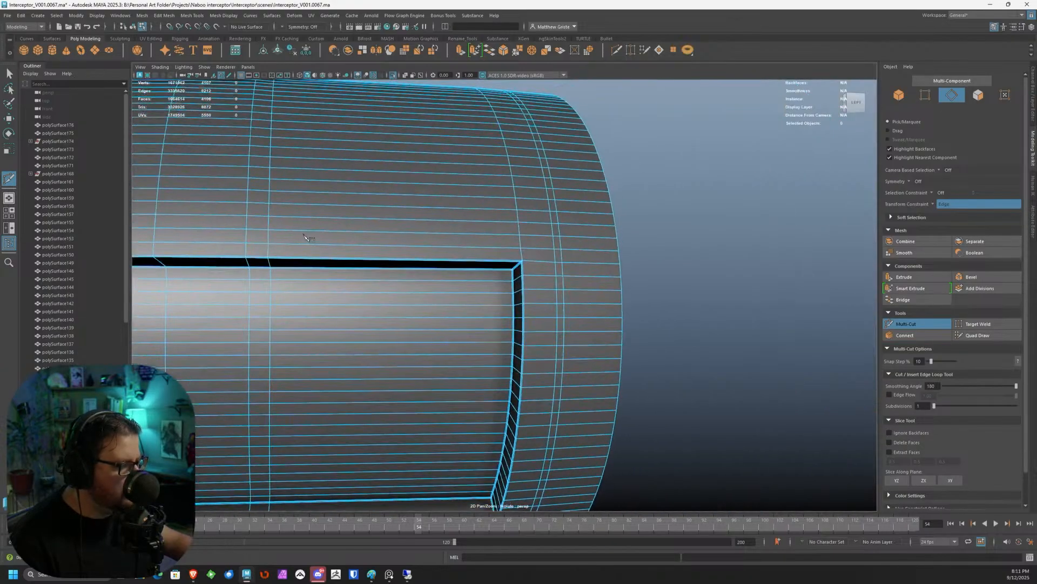
{"action": "left_click", "coordinate": [517, 258], "text": "ctrl"}
{"action": "middle_click_drag", "start_coordinate": [518, 258], "coordinate": [476, 290], "text": "alt"}
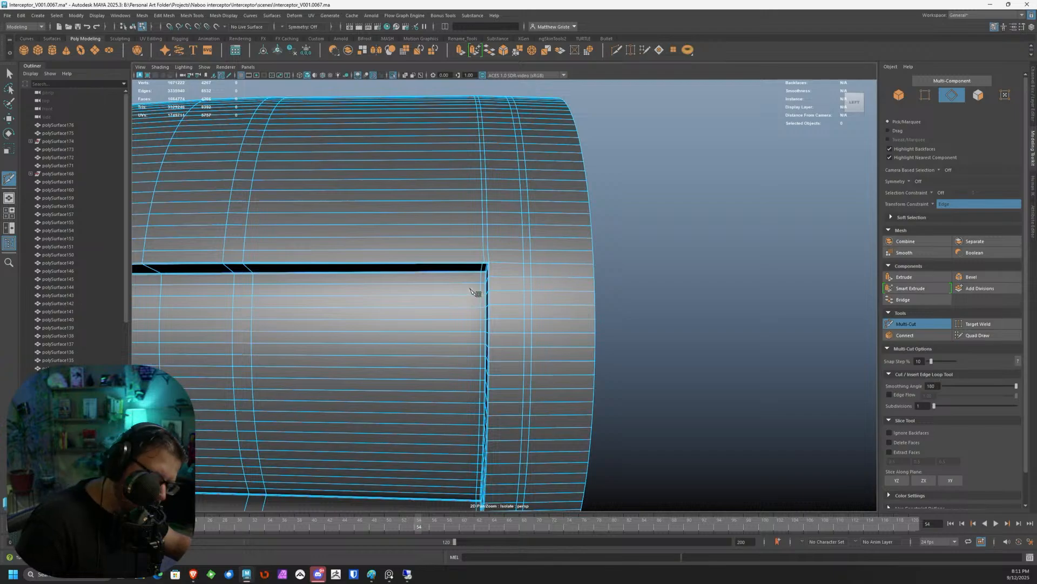
{"action": "key", "text": "q"}
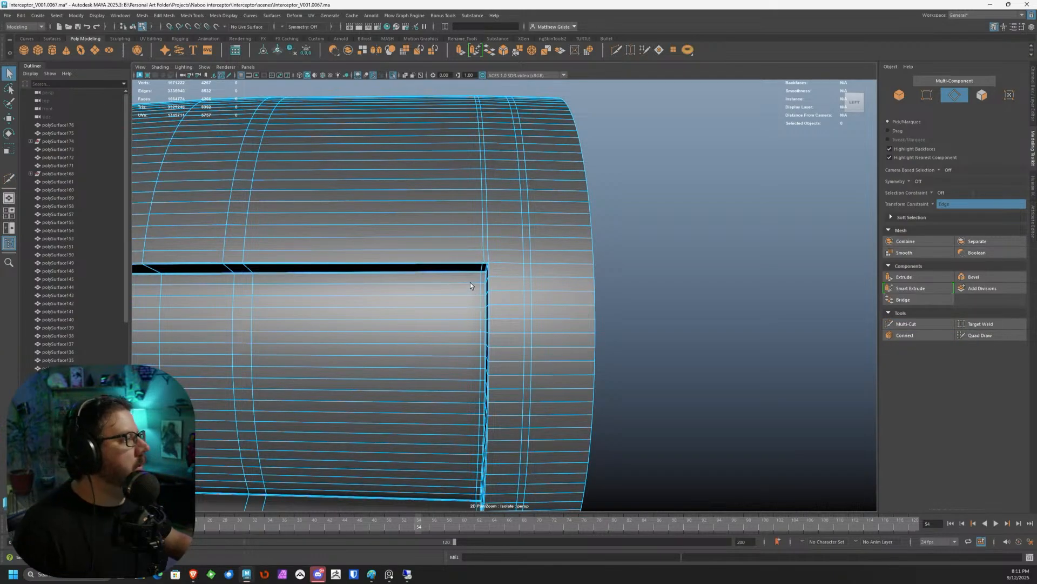
Select the support loop at the recess's back end, deselect its edges within the recess, and slide the rest away from the corner.
{"action": "scroll", "coordinate": [468, 226], "scroll_direction": "up", "scroll_amount": 3}
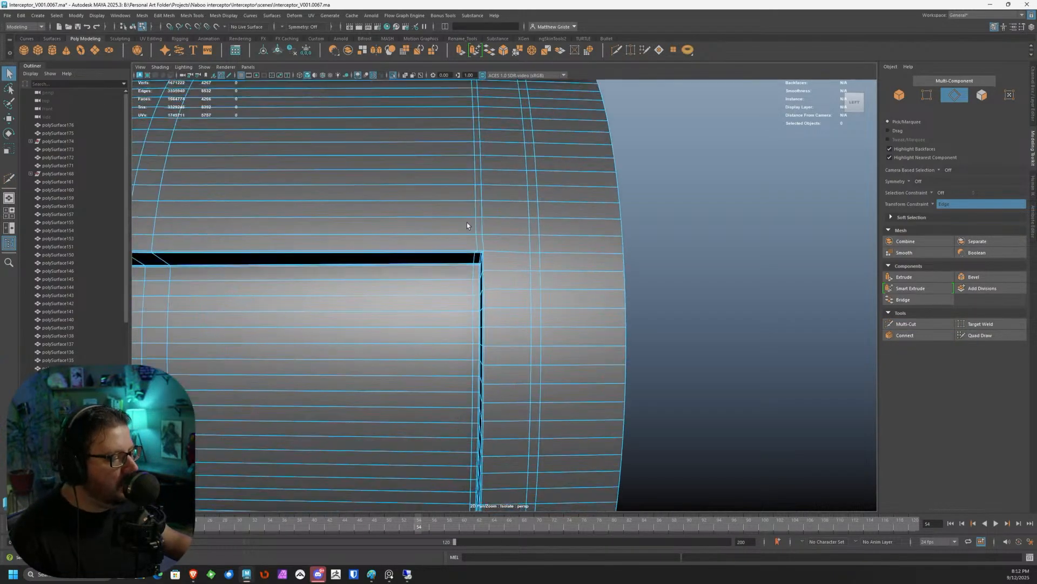
{"action": "right_click", "coordinate": [468, 223]}
{"action": "double_click", "coordinate": [473, 219]}
{"action": "scroll", "coordinate": [468, 225], "scroll_direction": "down", "scroll_amount": 5}
{"action": "left_click_drag", "start_coordinate": [467, 225], "coordinate": [357, 287], "text": "alt"}
{"action": "left_click_drag", "start_coordinate": [277, 279], "coordinate": [449, 263], "text": "alt"}
{"action": "scroll", "coordinate": [492, 316], "scroll_direction": "up", "scroll_amount": 4}
{"action": "scroll", "coordinate": [440, 260], "scroll_direction": "up", "scroll_amount": 3}
{"action": "scroll", "coordinate": [507, 188], "scroll_direction": "up", "scroll_amount": 3}
{"action": "scroll", "coordinate": [505, 179], "scroll_direction": "down", "scroll_amount": 2}
{"action": "left_click_drag", "start_coordinate": [504, 177], "coordinate": [517, 151], "text": "alt"}
{"action": "scroll", "coordinate": [600, 295], "scroll_direction": "down", "scroll_amount": 4}
{"action": "left_click_drag", "start_coordinate": [540, 216], "coordinate": [569, 218], "text": "alt"}
{"action": "left_click_drag", "start_coordinate": [617, 187], "coordinate": [582, 192], "text": "ctrl"}
{"action": "left_click_drag", "start_coordinate": [586, 194], "coordinate": [462, 370], "text": "ctrl"}
{"action": "scroll", "coordinate": [534, 281], "scroll_direction": "up", "scroll_amount": 3}
{"action": "left_click_drag", "start_coordinate": [464, 368], "coordinate": [485, 264], "text": "alt"}
{"action": "left_click_drag", "start_coordinate": [495, 336], "coordinate": [622, 274], "text": "ctrl"}
{"action": "key", "text": "w"}
Select the support loop at the recess's front end, deselect its edges within the recess, and slide the rest away from the corner.
{"action": "left_click_drag", "start_coordinate": [510, 197], "coordinate": [528, 256], "text": "alt"}
{"action": "double_click", "coordinate": [439, 210], "text": "shift"}
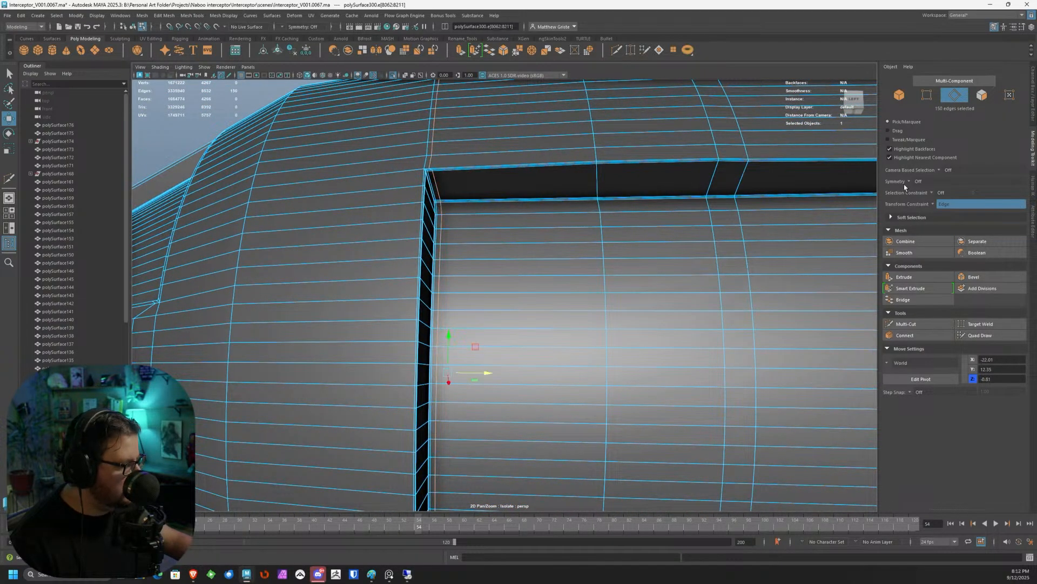
{"action": "right_click_drag", "start_coordinate": [753, 169], "coordinate": [468, 317], "text": "alt"}
{"action": "scroll", "coordinate": [468, 317], "scroll_direction": "up", "scroll_amount": 8}
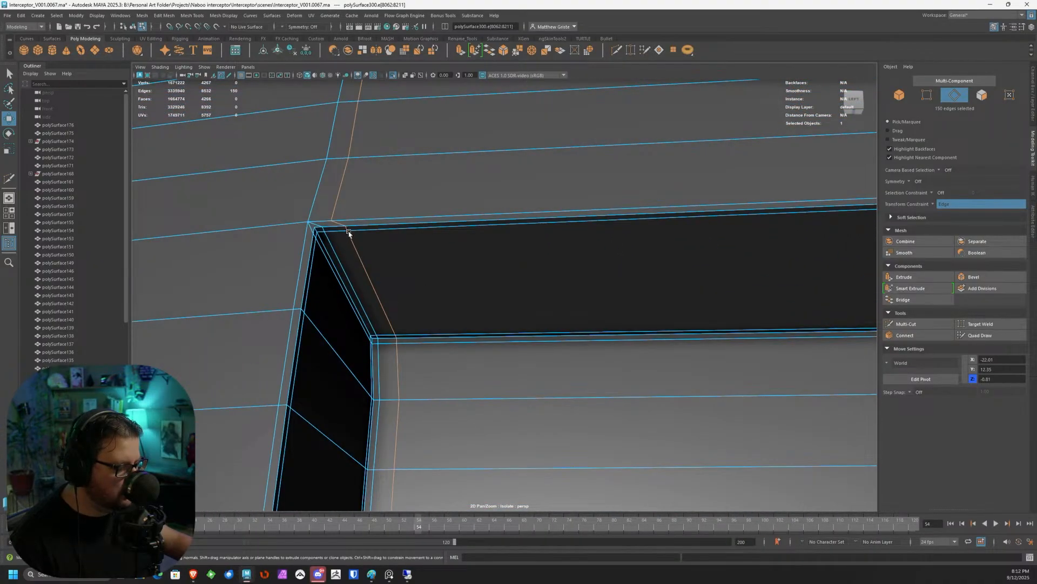
{"action": "middle_click_drag", "start_coordinate": [349, 235], "coordinate": [389, 161], "text": "alt"}
{"action": "left_click_drag", "start_coordinate": [511, 186], "coordinate": [486, 195], "text": "alt"}
{"action": "right_click_drag", "start_coordinate": [486, 195], "coordinate": [480, 253], "text": "alt"}
{"action": "left_click_drag", "start_coordinate": [480, 253], "coordinate": [444, 278], "text": "alt"}
{"action": "left_click_drag", "start_coordinate": [389, 175], "coordinate": [493, 285], "text": "ctrl"}
{"action": "left_click_drag", "start_coordinate": [493, 285], "coordinate": [433, 220], "text": "alt"}
{"action": "left_click_drag", "start_coordinate": [495, 343], "coordinate": [389, 203], "text": "alt"}
{"action": "left_click_drag", "start_coordinate": [389, 202], "coordinate": [408, 229], "text": "ctrl"}
{"action": "left_click_drag", "start_coordinate": [442, 307], "coordinate": [384, 297], "text": "alt"}
{"action": "left_click_drag", "start_coordinate": [334, 275], "coordinate": [521, 283], "text": "ctrl"}
{"action": "left_click_drag", "start_coordinate": [372, 237], "coordinate": [384, 237]}
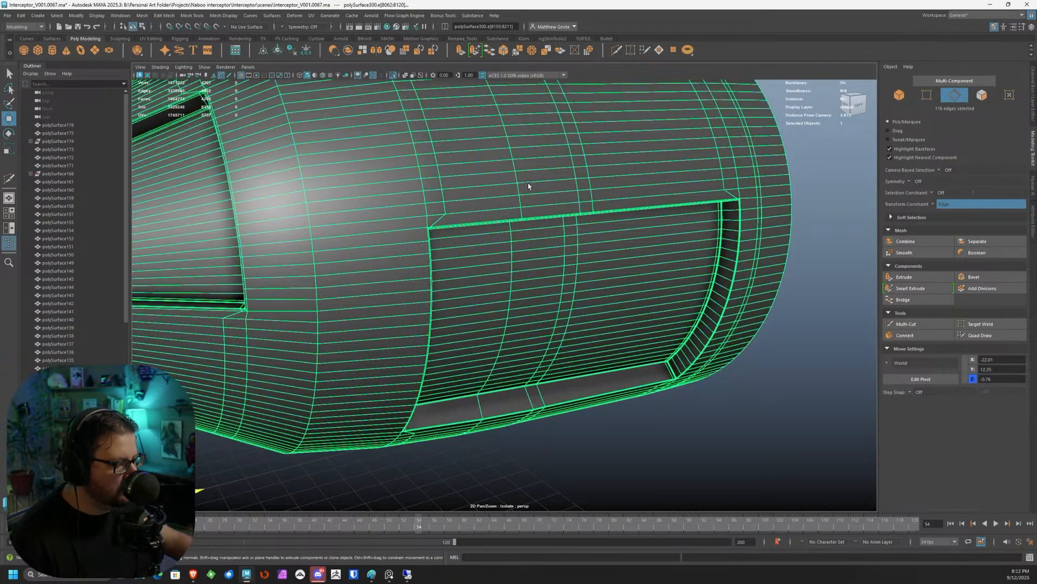
Return to whole-object selection on the cylinder and turn off isolation to show the surrounding engine parts.
{"action": "key", "text": "F8"}
{"action": "key", "text": "f"}
{"action": "left_click", "coordinate": [205, 67]}
{"action": "mouse_move", "coordinate": [222, 82]}
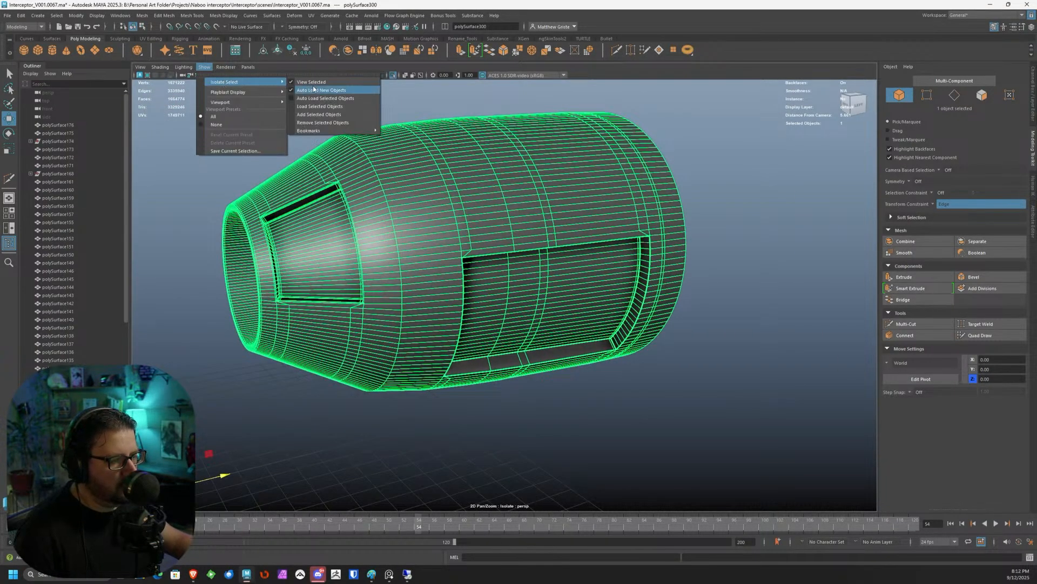
{"action": "left_click", "coordinate": [313, 82]}
{"action": "scroll", "coordinate": [626, 205], "scroll_direction": "up", "scroll_amount": 5}
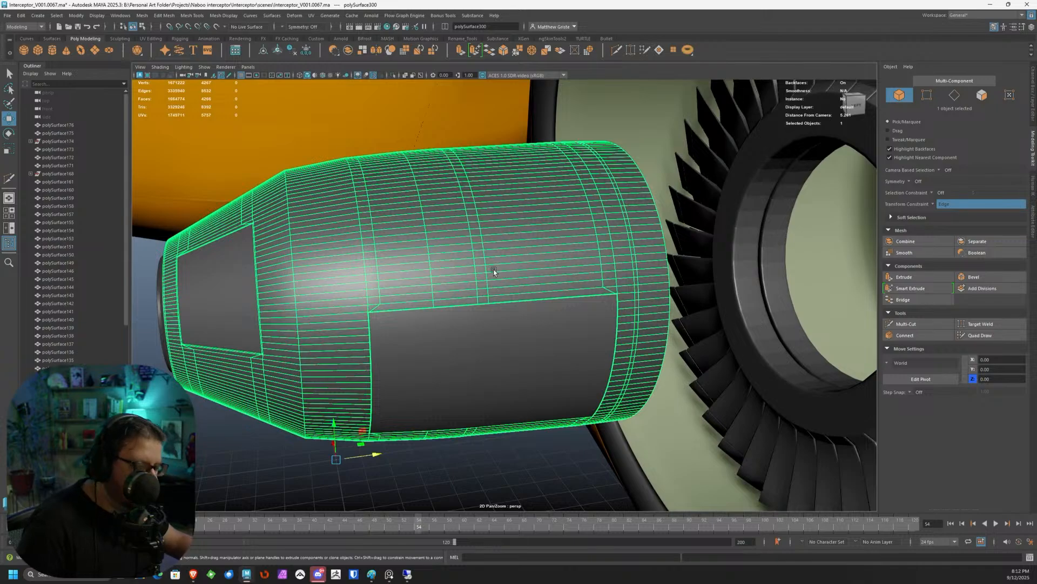
Preview the cylinder smoothed, examine the recess corner beside the inset panel, and return the cylinder to its unsmoothed display.
{"action": "key", "text": "3"}
{"action": "left_click", "coordinate": [482, 470]}
{"action": "left_click_drag", "start_coordinate": [483, 471], "coordinate": [423, 321], "text": "alt"}
{"action": "scroll", "coordinate": [469, 300], "scroll_direction": "up", "scroll_amount": 8}
{"action": "left_click", "coordinate": [467, 246]}
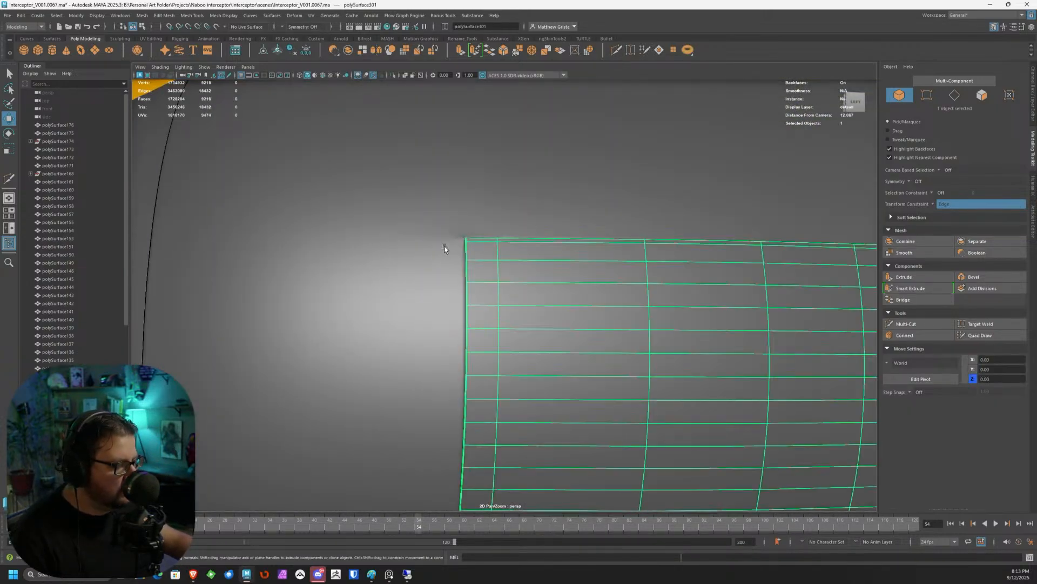
{"action": "left_click", "coordinate": [443, 246]}
{"action": "key", "text": "1"}
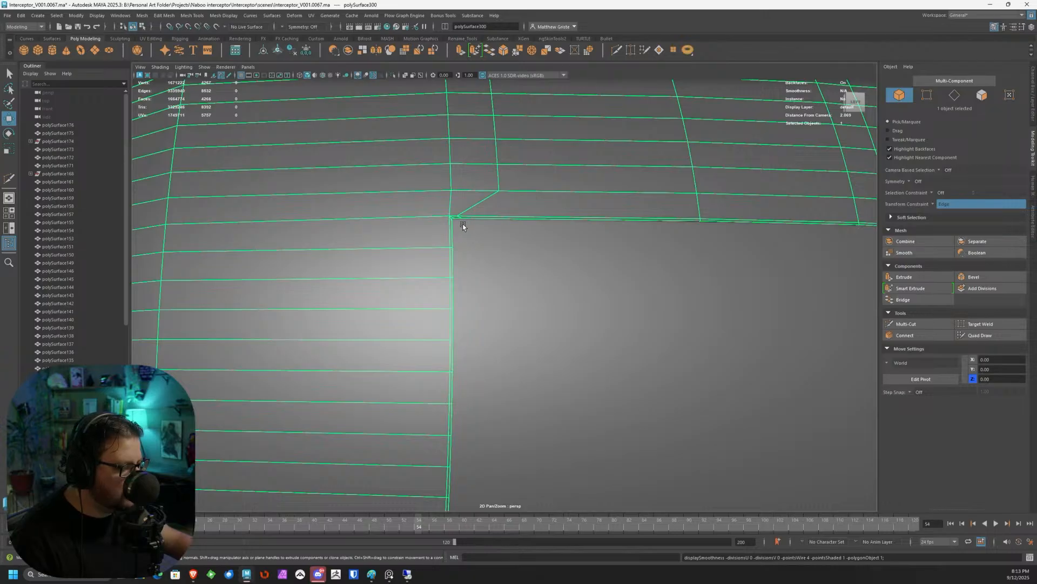
Insert an edge loop with Multi-Cut just ahead of the large panel's front edge on the nose cone and enable smooth mesh preview.
{"action": "scroll", "coordinate": [439, 233], "scroll_direction": "down", "scroll_amount": 4}
{"action": "left_click_drag", "start_coordinate": [443, 232], "coordinate": [465, 247], "text": "alt"}
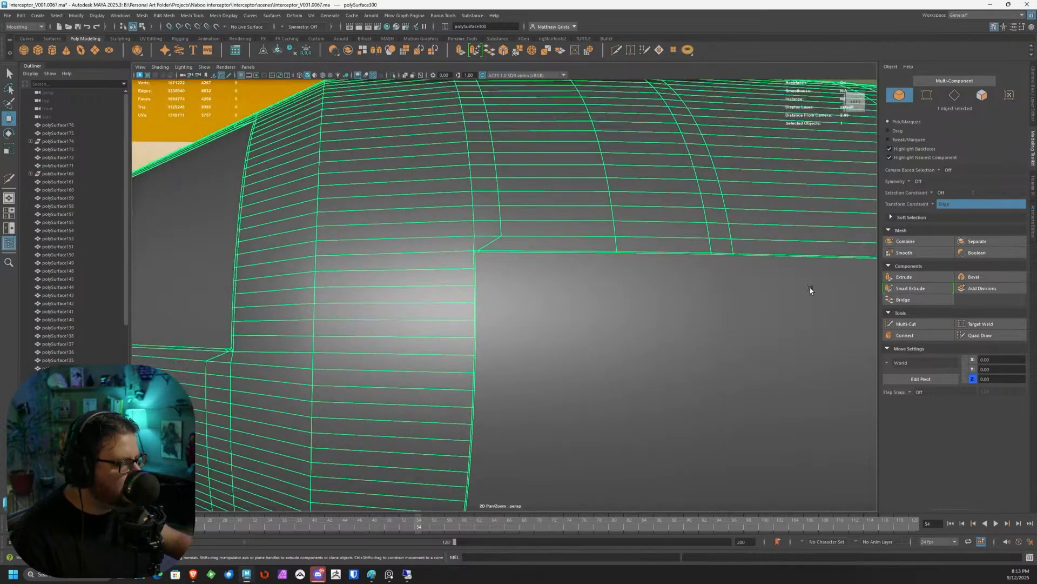
{"action": "left_click", "coordinate": [915, 325]}
{"action": "left_click", "coordinate": [468, 222], "text": "ctrl"}
{"action": "key", "text": "Escape"}
{"action": "key", "text": "q"}
{"action": "key", "text": "3"}
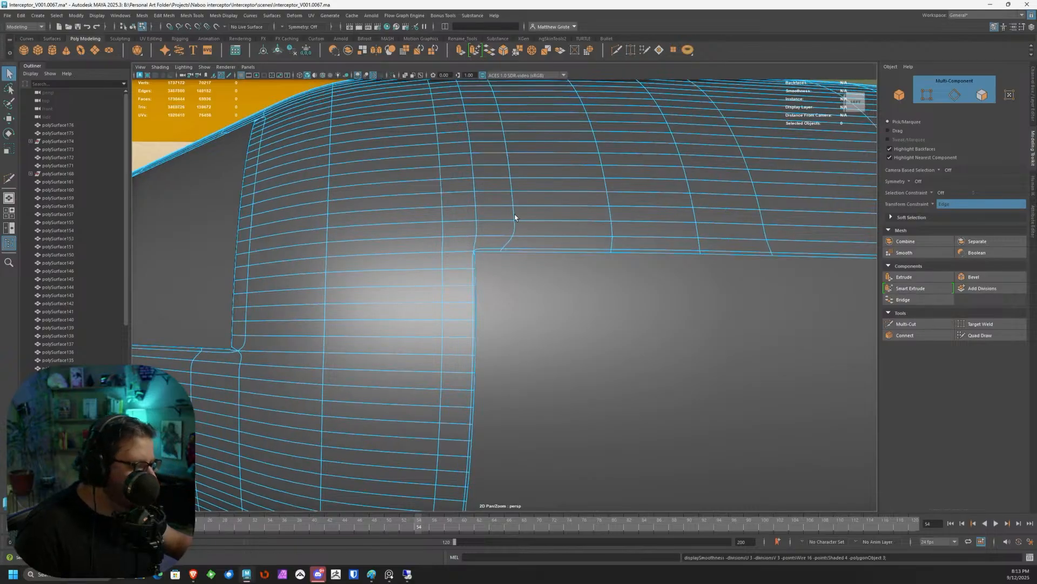
Examine the shading at the panel corner and the wireframe flow over the whole nose cone in object mode.
{"action": "key", "text": "F8"}
{"action": "scroll", "coordinate": [516, 285], "scroll_direction": "down", "scroll_amount": 8}
{"action": "left_click_drag", "start_coordinate": [516, 285], "coordinate": [547, 295], "text": "alt"}
{"action": "left_click", "coordinate": [574, 469]}
{"action": "left_click_drag", "start_coordinate": [486, 392], "coordinate": [515, 394], "text": "alt"}
{"action": "scroll", "coordinate": [499, 299], "scroll_direction": "up", "scroll_amount": 10}
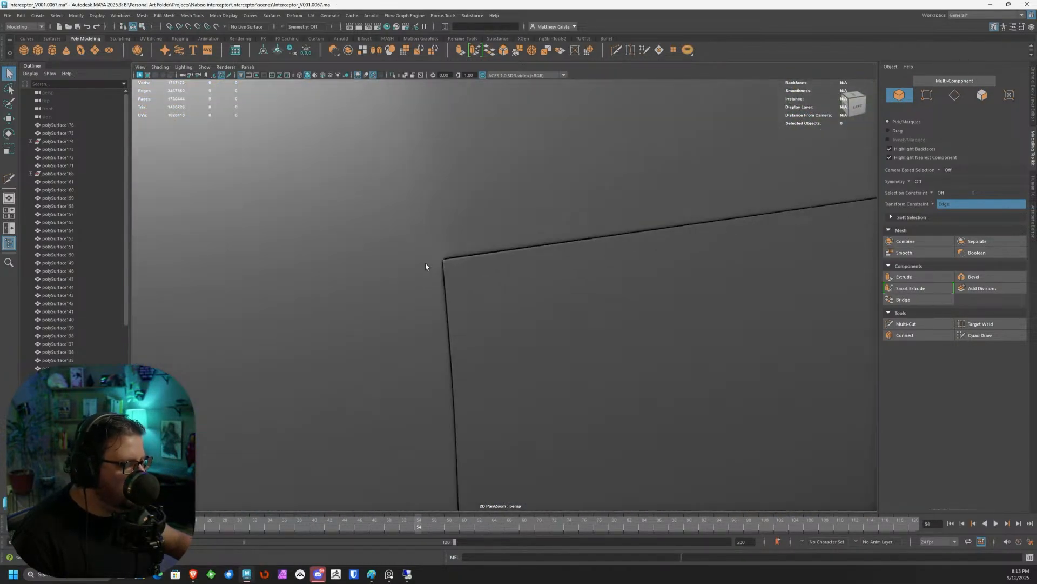
{"action": "left_click", "coordinate": [433, 256]}
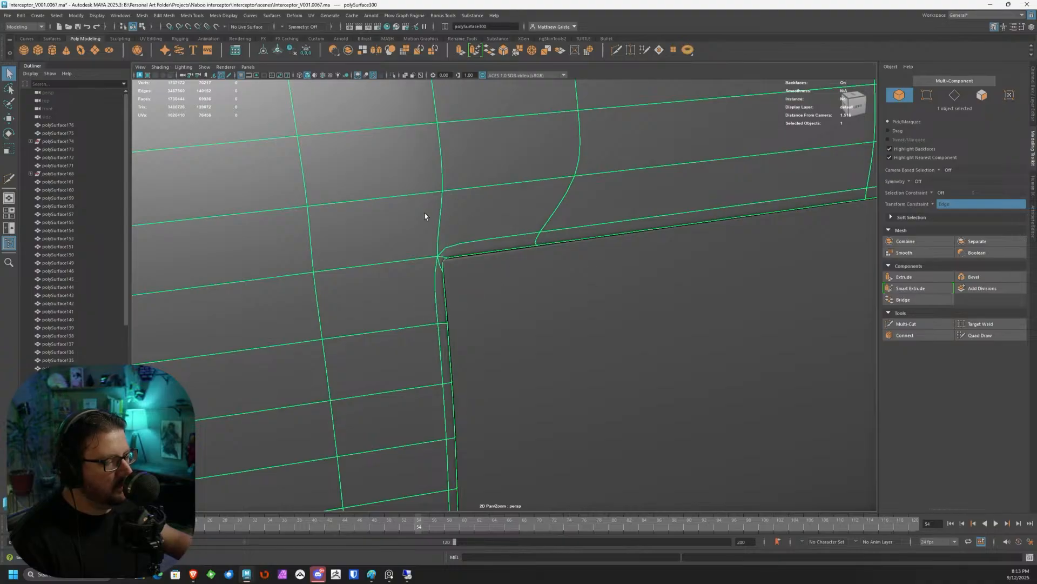
{"action": "scroll", "coordinate": [564, 255], "scroll_direction": "down", "scroll_amount": 8}
{"action": "left_click_drag", "start_coordinate": [564, 255], "coordinate": [511, 284], "text": "alt"}
{"action": "scroll", "coordinate": [511, 284], "scroll_direction": "down", "scroll_amount": 2}
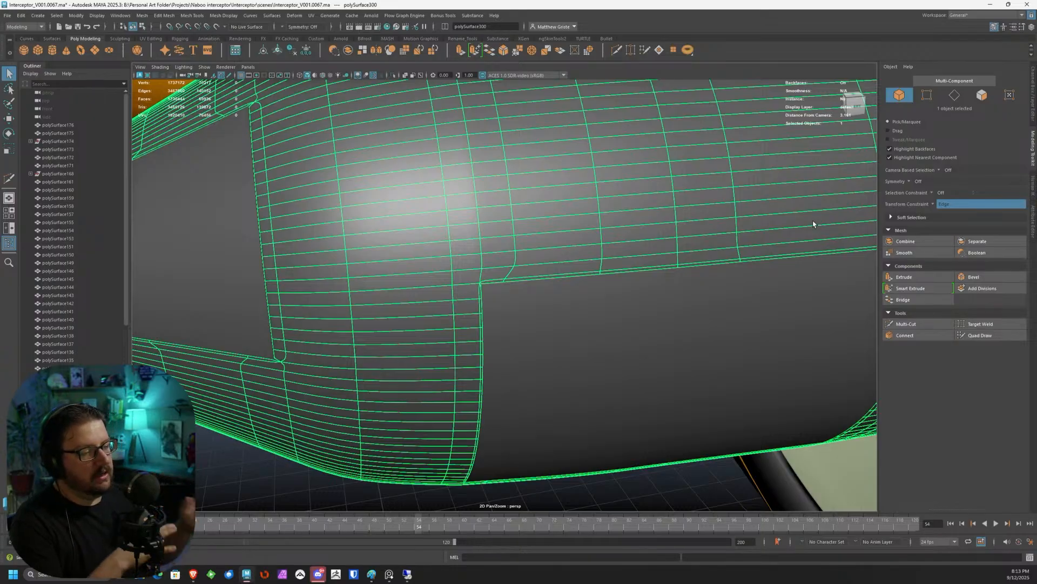
{"action": "right_click_drag", "start_coordinate": [620, 168], "coordinate": [371, 206], "text": "alt"}
{"action": "left_click_drag", "start_coordinate": [370, 206], "coordinate": [426, 201], "text": "alt"}
{"action": "right_click", "coordinate": [426, 202]}
{"action": "right_click_drag", "start_coordinate": [426, 202], "coordinate": [489, 334], "text": "alt"}
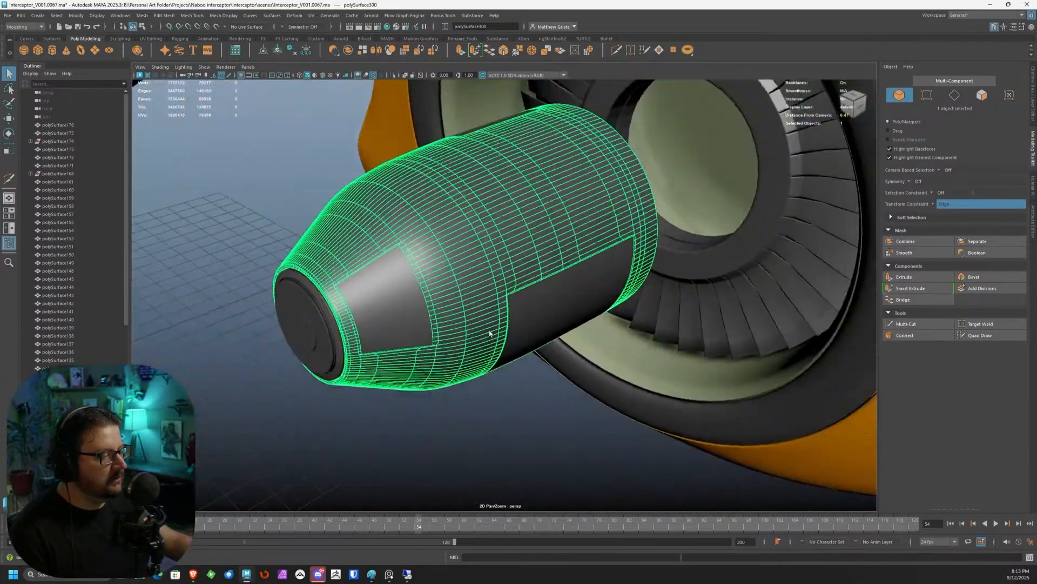
{"action": "left_click", "coordinate": [523, 407]}
{"action": "left_click_drag", "start_coordinate": [523, 407], "coordinate": [462, 255], "text": "alt"}
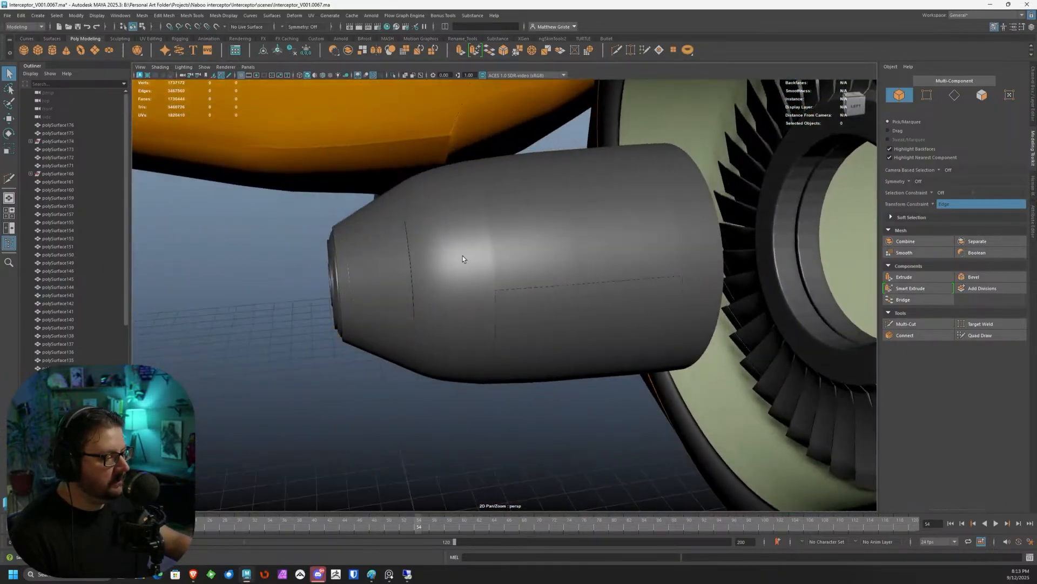
Slide the edge loop ahead of the large panel toward the cone's tip, away from the panel's front edge.
{"action": "left_click", "coordinate": [462, 255]}
{"action": "scroll", "coordinate": [463, 255], "scroll_direction": "up", "scroll_amount": 5}
{"action": "right_click_drag", "start_coordinate": [475, 179], "coordinate": [443, 169]}
{"action": "double_click", "coordinate": [444, 171]}
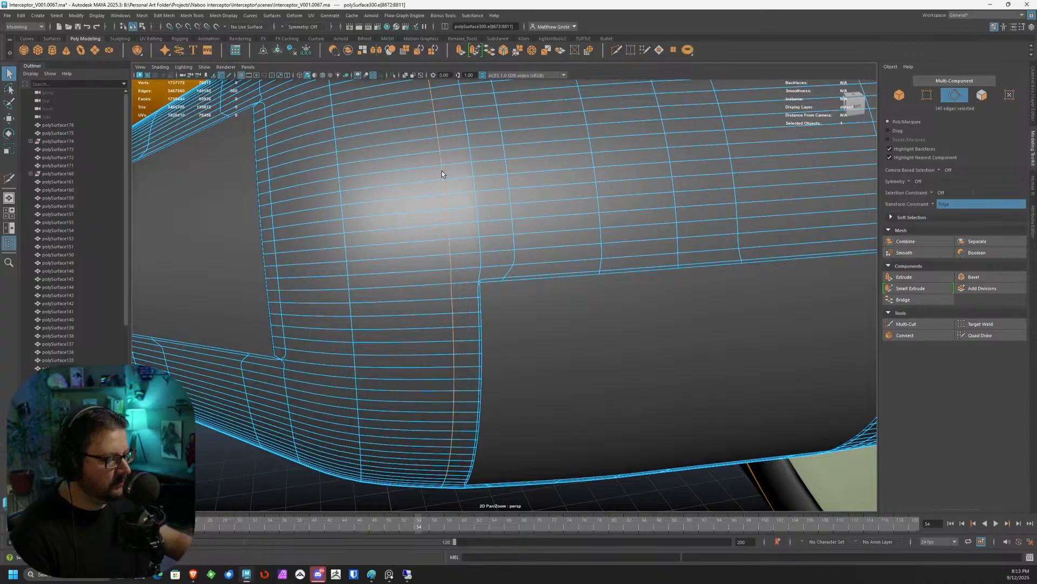
{"action": "scroll", "coordinate": [441, 171], "scroll_direction": "down", "scroll_amount": 5}
{"action": "key", "text": "w"}
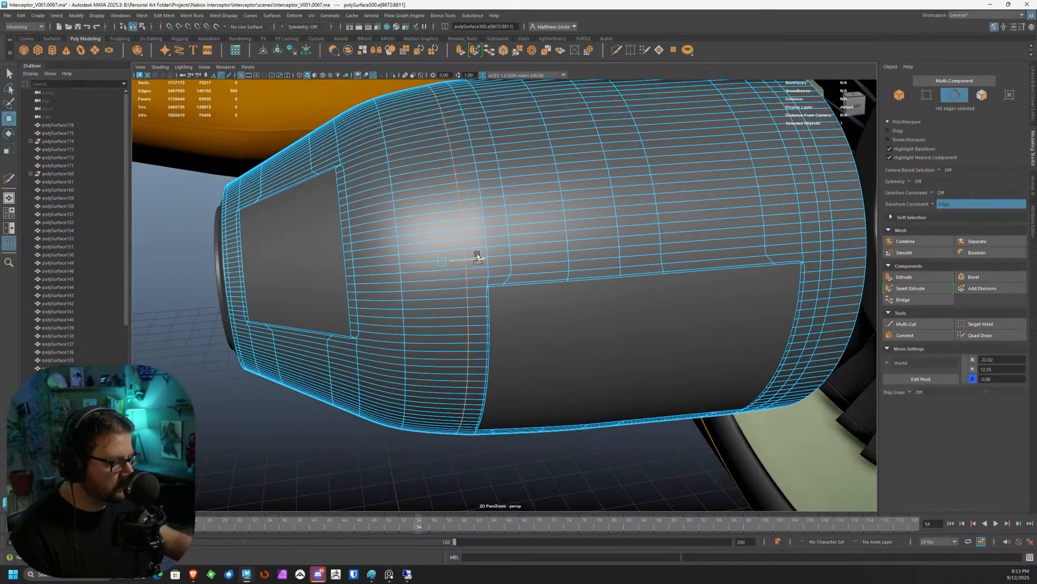
{"action": "middle_click_drag", "start_coordinate": [478, 256], "coordinate": [459, 255], "text": "shift"}
{"action": "right_click_drag", "start_coordinate": [491, 247], "coordinate": [511, 228]}
{"action": "scroll", "coordinate": [589, 400], "scroll_direction": "down", "scroll_amount": 5}
{"action": "left_click", "coordinate": [593, 408]}
Select the edge loop level with the large panel's front edge on the other side and examine its flow around the cone.
{"action": "left_click_drag", "start_coordinate": [592, 407], "coordinate": [766, 425], "text": "alt"}
{"action": "left_click", "coordinate": [563, 373]}
{"action": "scroll", "coordinate": [502, 334], "scroll_direction": "up", "scroll_amount": 3}
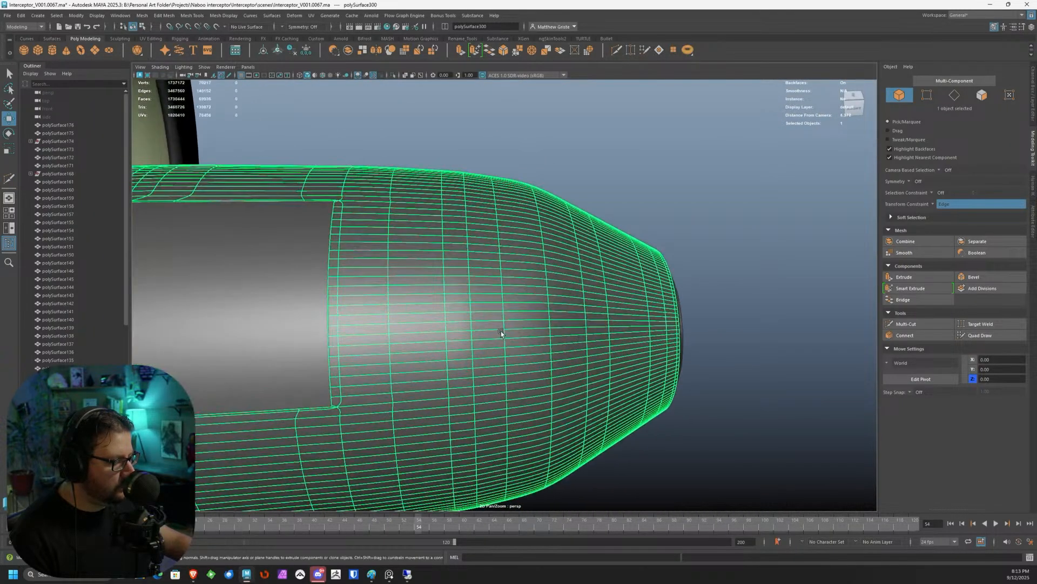
{"action": "right_click_drag", "start_coordinate": [447, 296], "coordinate": [458, 279]}
{"action": "double_click", "coordinate": [462, 274]}
{"action": "left_click_drag", "start_coordinate": [468, 274], "coordinate": [535, 340], "text": "alt"}
{"action": "left_click_drag", "start_coordinate": [501, 449], "coordinate": [420, 444], "text": "alt"}
{"action": "left_click_drag", "start_coordinate": [419, 444], "coordinate": [456, 267], "text": "alt"}
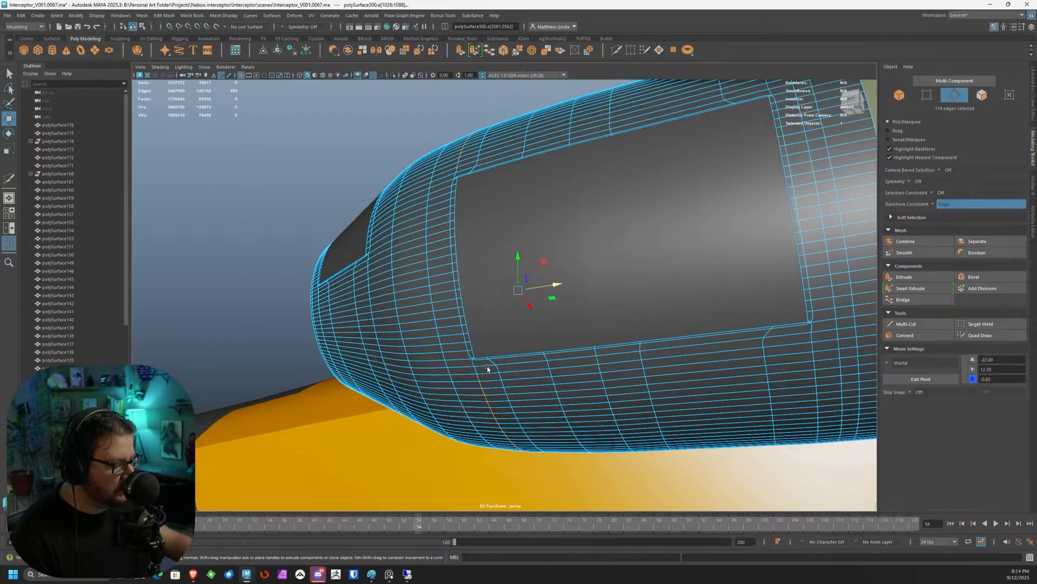
{"action": "left_click_drag", "start_coordinate": [485, 368], "coordinate": [533, 307], "text": "alt"}
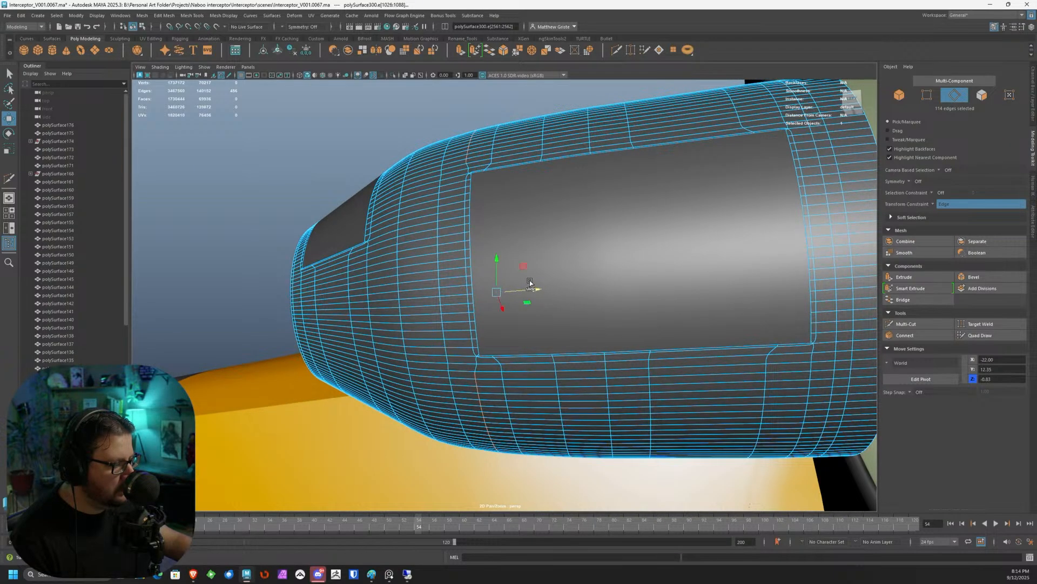
{"action": "right_click_drag", "start_coordinate": [484, 158], "coordinate": [497, 142]}
{"action": "left_click", "coordinate": [419, 122]}
{"action": "scroll", "coordinate": [419, 123], "scroll_direction": "down", "scroll_amount": 5}
{"action": "left_click_drag", "start_coordinate": [420, 125], "coordinate": [569, 284], "text": "alt"}
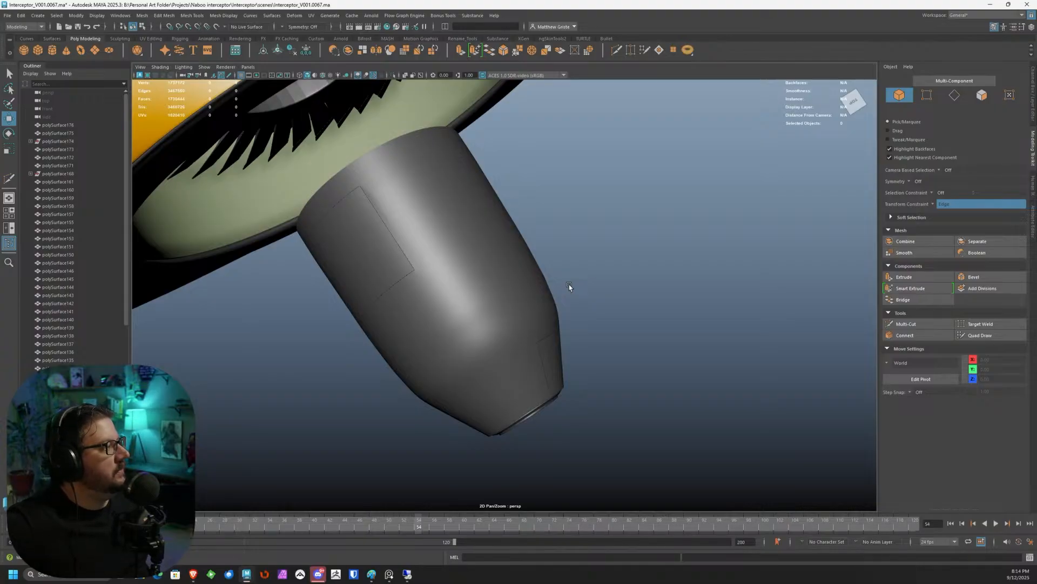
Select all nose cone parts and compare their shape with smooth mesh preview off and on.
{"action": "left_click_drag", "start_coordinate": [569, 284], "coordinate": [444, 234], "text": "alt"}
{"action": "right_click_drag", "start_coordinate": [445, 234], "coordinate": [436, 252], "text": "alt"}
{"action": "left_click_drag", "start_coordinate": [435, 252], "coordinate": [432, 308], "text": "alt"}
{"action": "left_click_drag", "start_coordinate": [349, 127], "coordinate": [567, 281]}
{"action": "right_click_drag", "start_coordinate": [567, 280], "coordinate": [523, 294], "text": "alt"}
{"action": "key", "text": "1"}
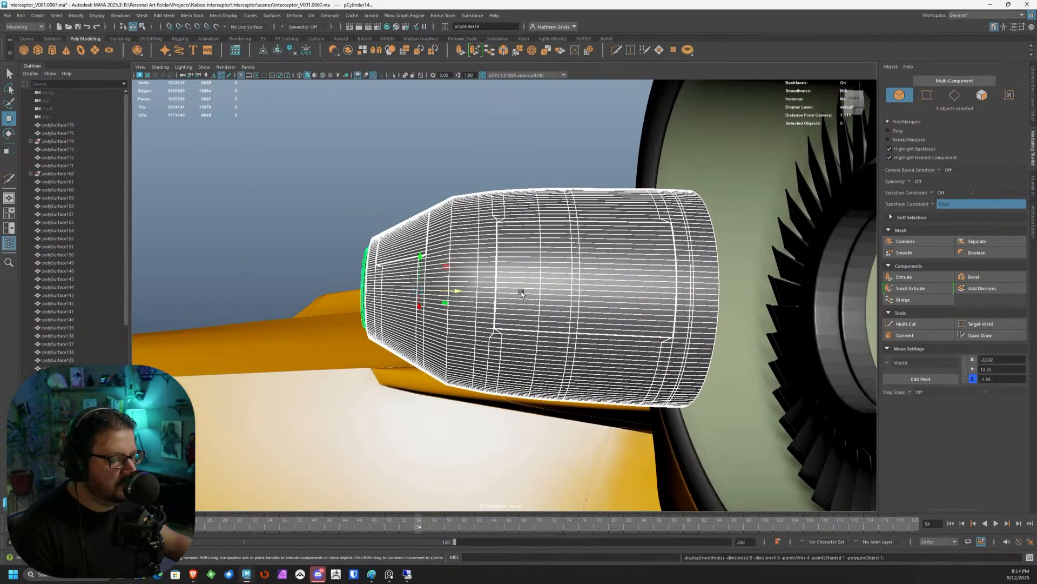
{"action": "left_click_drag", "start_coordinate": [523, 293], "coordinate": [478, 284], "text": "alt"}
{"action": "right_click_drag", "start_coordinate": [479, 283], "coordinate": [491, 291], "text": "alt"}
{"action": "left_click_drag", "start_coordinate": [443, 261], "coordinate": [484, 283], "text": "alt"}
{"action": "right_click_drag", "start_coordinate": [485, 283], "coordinate": [604, 391], "text": "alt"}
{"action": "left_click_drag", "start_coordinate": [629, 377], "coordinate": [422, 163]}
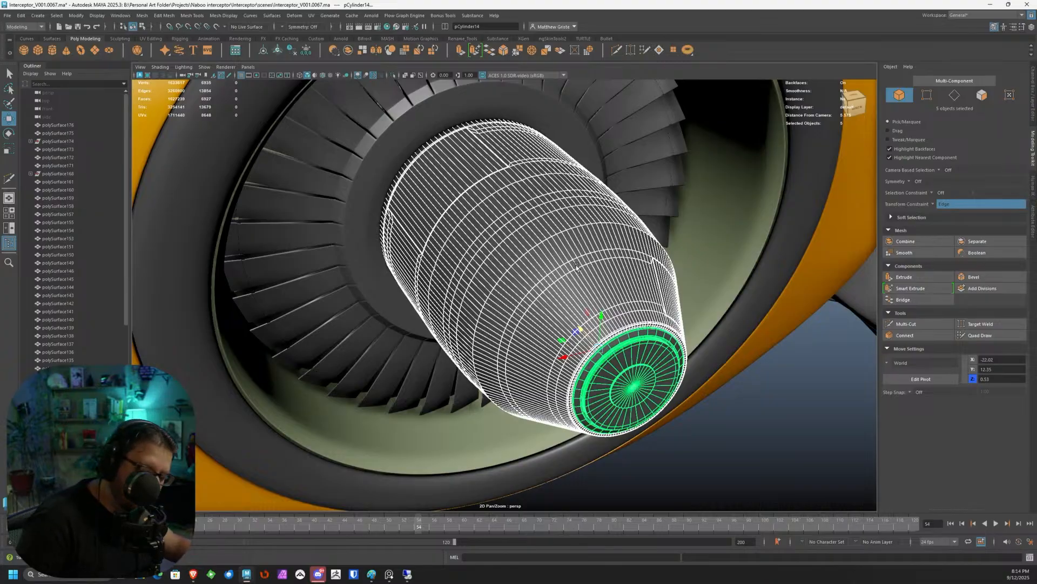
{"action": "left_click", "coordinate": [739, 448]}
Reselect all nose cone parts and assign them the existing material Interceptor_V001_0021:aiStandardSurface2.
{"action": "scroll", "coordinate": [740, 447], "scroll_direction": "down", "scroll_amount": 5}
{"action": "scroll", "coordinate": [742, 447], "scroll_direction": "down", "scroll_amount": 4}
{"action": "left_click_drag", "start_coordinate": [648, 403], "coordinate": [444, 260], "text": "alt"}
{"action": "scroll", "coordinate": [528, 341], "scroll_direction": "up", "scroll_amount": 6}
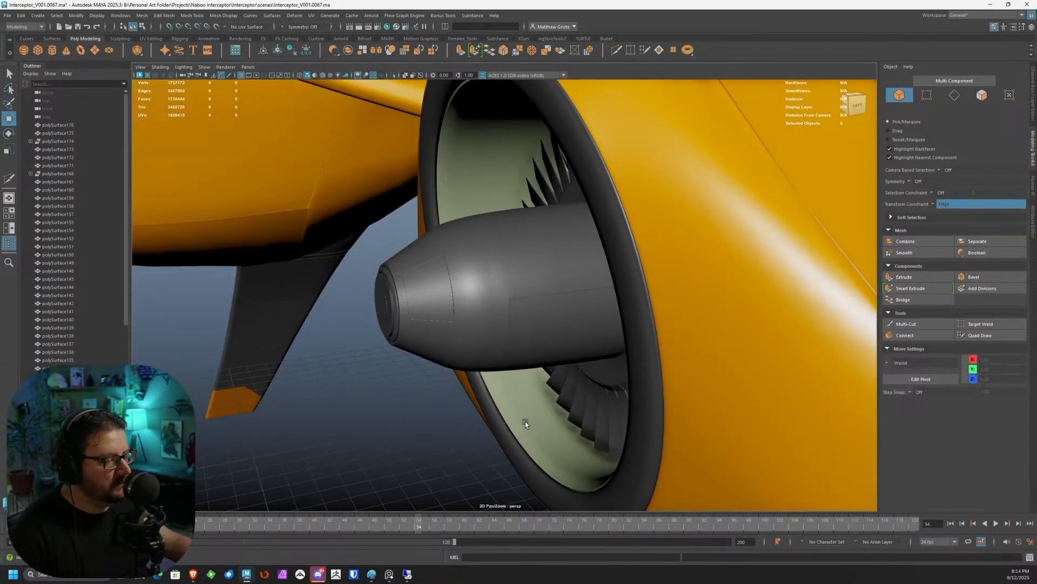
{"action": "scroll", "coordinate": [491, 317], "scroll_direction": "down", "scroll_amount": 3}
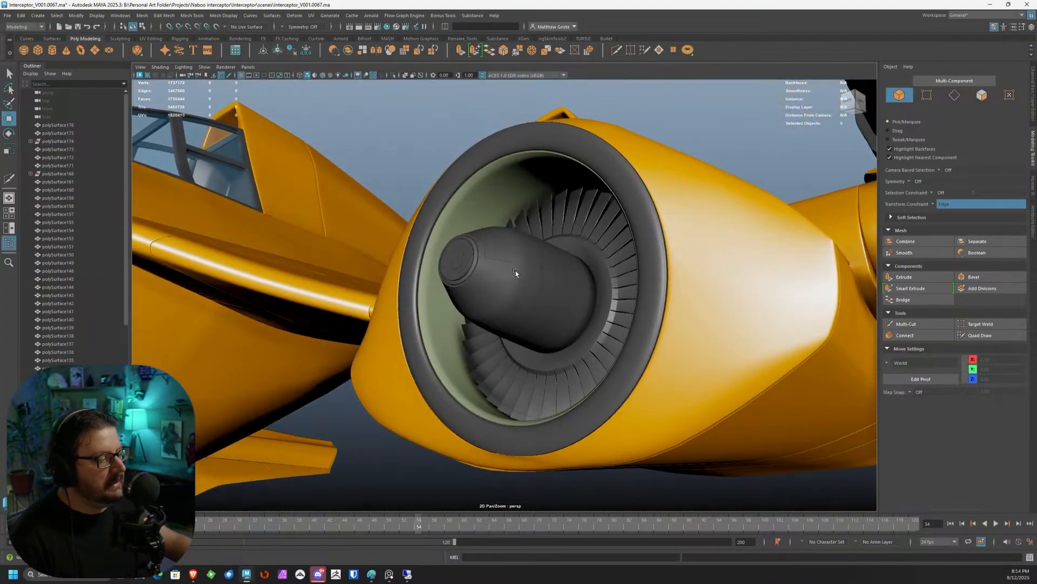
{"action": "left_click_drag", "start_coordinate": [405, 294], "coordinate": [512, 296], "text": "alt"}
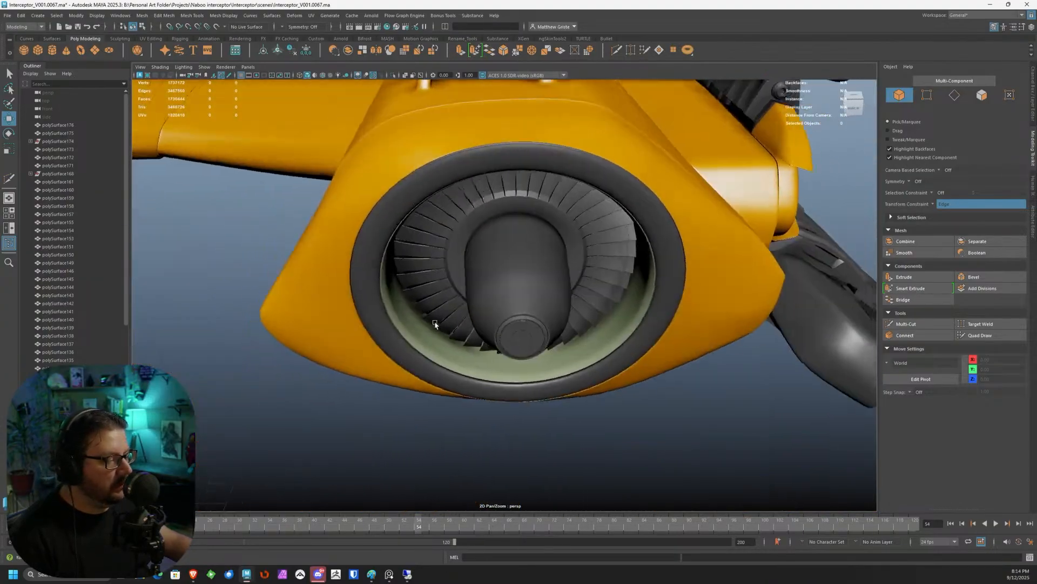
{"action": "scroll", "coordinate": [488, 310], "scroll_direction": "up", "scroll_amount": 3}
{"action": "key", "text": "ctrl+z"}
{"action": "right_click", "coordinate": [512, 247]}
{"action": "mouse_move", "coordinate": [513, 470]}
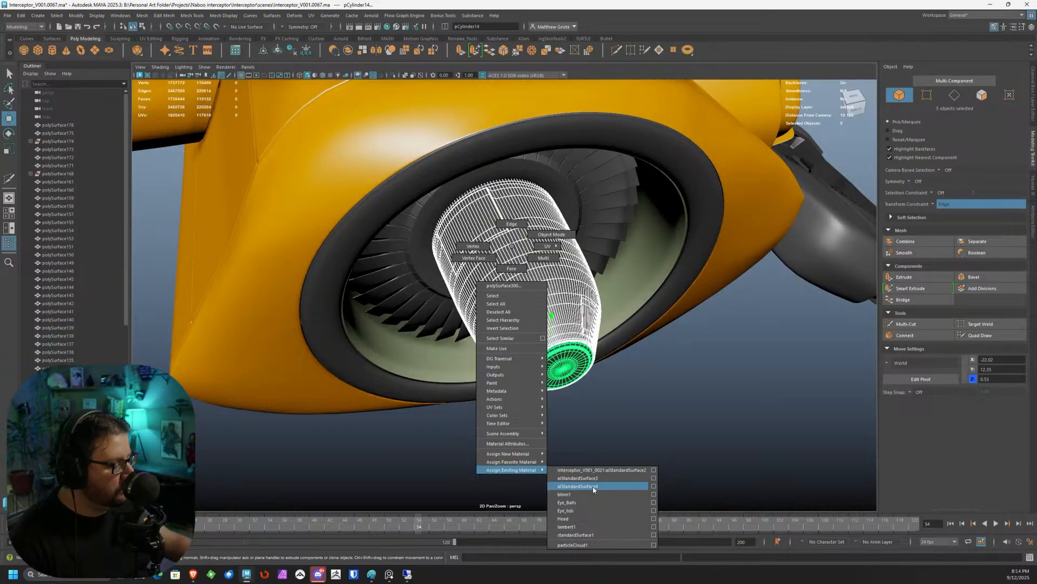
{"action": "left_click", "coordinate": [596, 470]}
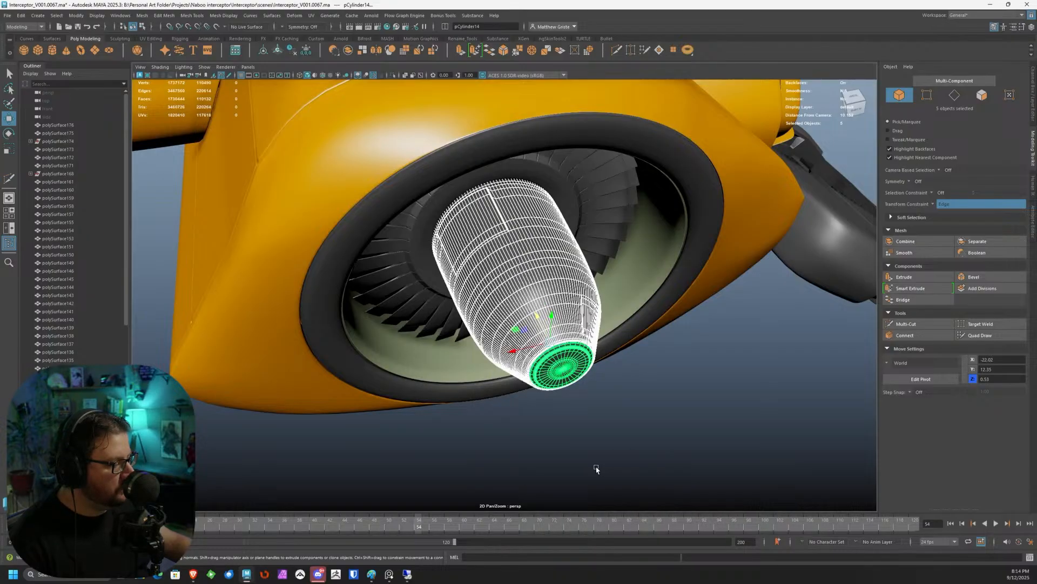
{"action": "left_click", "coordinate": [597, 469]}
Restore the nose cone selection and isolate its parts in the viewport.
{"action": "left_click_drag", "start_coordinate": [596, 469], "coordinate": [478, 318], "text": "alt"}
{"action": "left_click", "coordinate": [477, 319]}
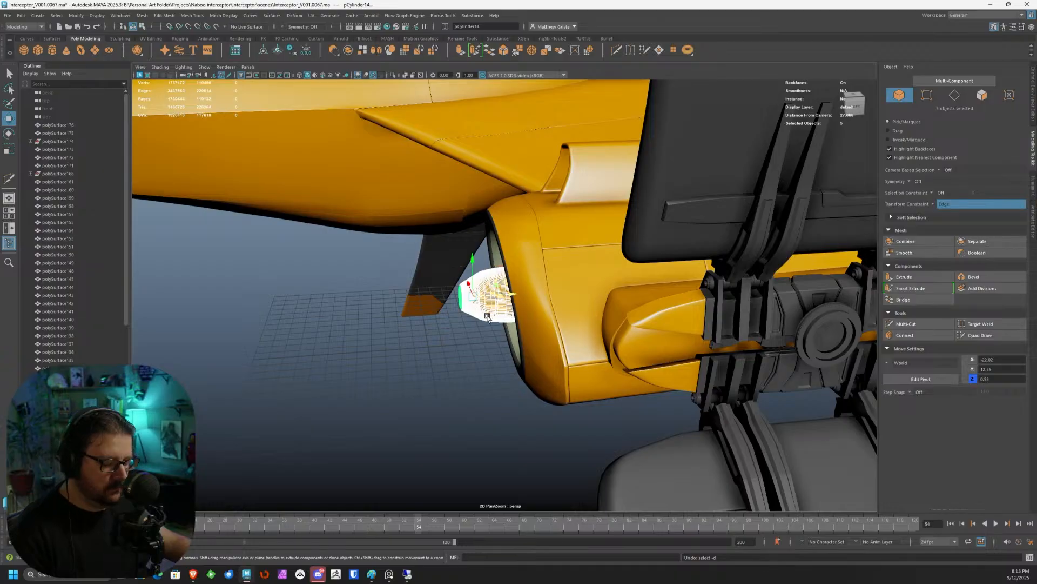
{"action": "key", "text": "ctrl+1"}
{"action": "left_click_drag", "start_coordinate": [503, 296], "coordinate": [511, 291], "text": "alt"}
{"action": "left_click", "coordinate": [517, 289]}
{"action": "scroll", "coordinate": [524, 300], "scroll_direction": "up", "scroll_amount": 3}
{"action": "scroll", "coordinate": [542, 298], "scroll_direction": "down", "scroll_amount": 1}
{"action": "left_click", "coordinate": [639, 382]}
Select all vertices in the rear section of the nose cone parts and turn off smooth mesh preview.
{"action": "left_click_drag", "start_coordinate": [639, 382], "coordinate": [643, 405], "text": "alt"}
{"action": "left_click_drag", "start_coordinate": [655, 429], "coordinate": [373, 238]}
{"action": "right_click_drag", "start_coordinate": [520, 308], "coordinate": [482, 308]}
{"action": "right_click_drag", "start_coordinate": [509, 268], "coordinate": [477, 268]}
{"action": "left_click_drag", "start_coordinate": [479, 257], "coordinate": [525, 284], "text": "alt"}
{"action": "right_click_drag", "start_coordinate": [525, 283], "coordinate": [489, 286]}
{"action": "left_click_drag", "start_coordinate": [489, 286], "coordinate": [484, 260], "text": "alt"}
{"action": "left_click_drag", "start_coordinate": [609, 417], "coordinate": [484, 195]}
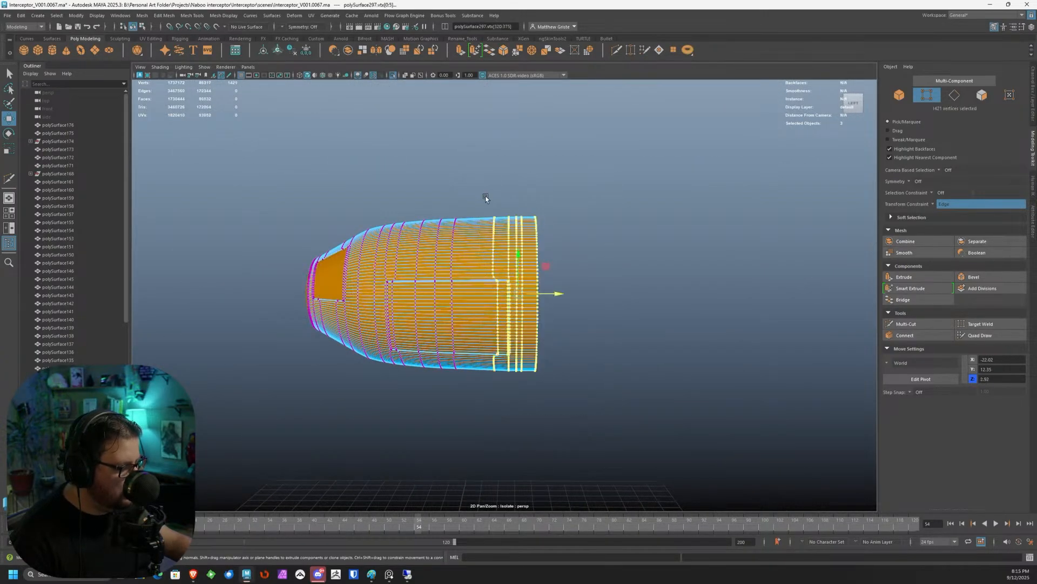
{"action": "key", "text": "1"}
Turn off the transform constraint and move the rear vertices forward to about Z 2.44 to shorten the cone.
{"action": "left_click_drag", "start_coordinate": [562, 283], "coordinate": [556, 293]}
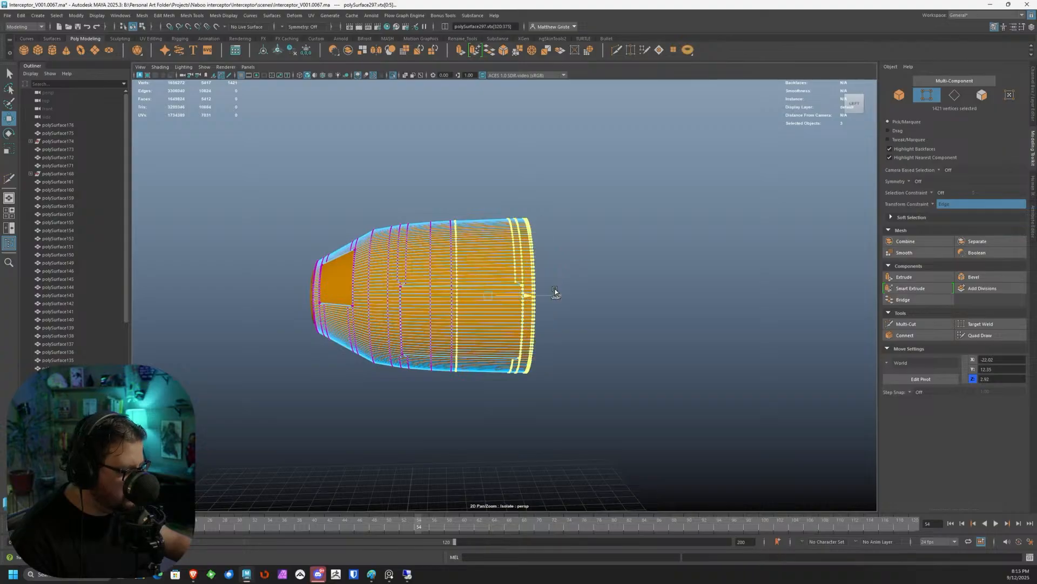
{"action": "key", "text": "ctrl+z"}
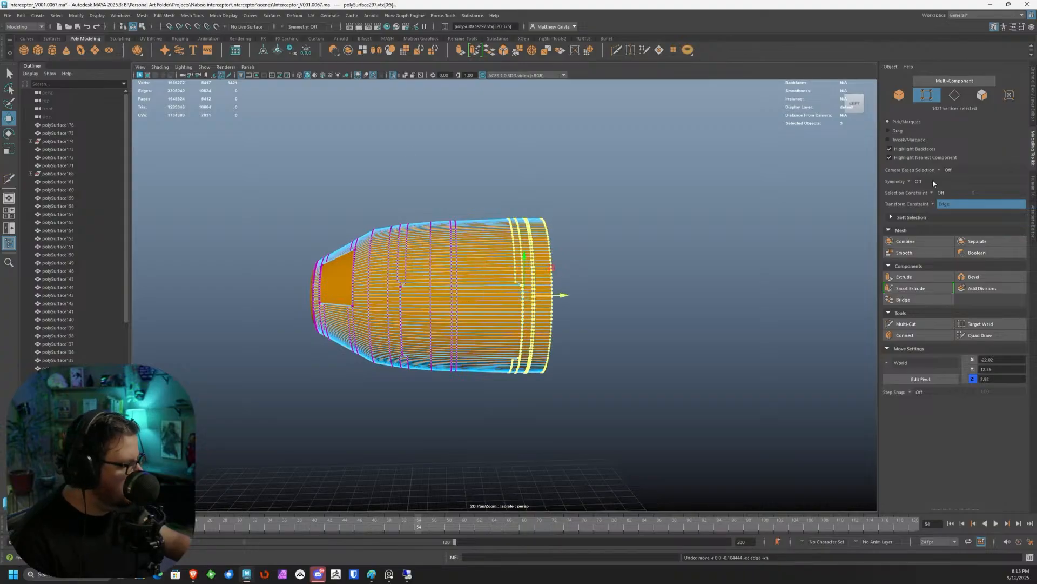
{"action": "left_click", "coordinate": [951, 209]}
{"action": "left_click_drag", "start_coordinate": [562, 294], "coordinate": [529, 290]}
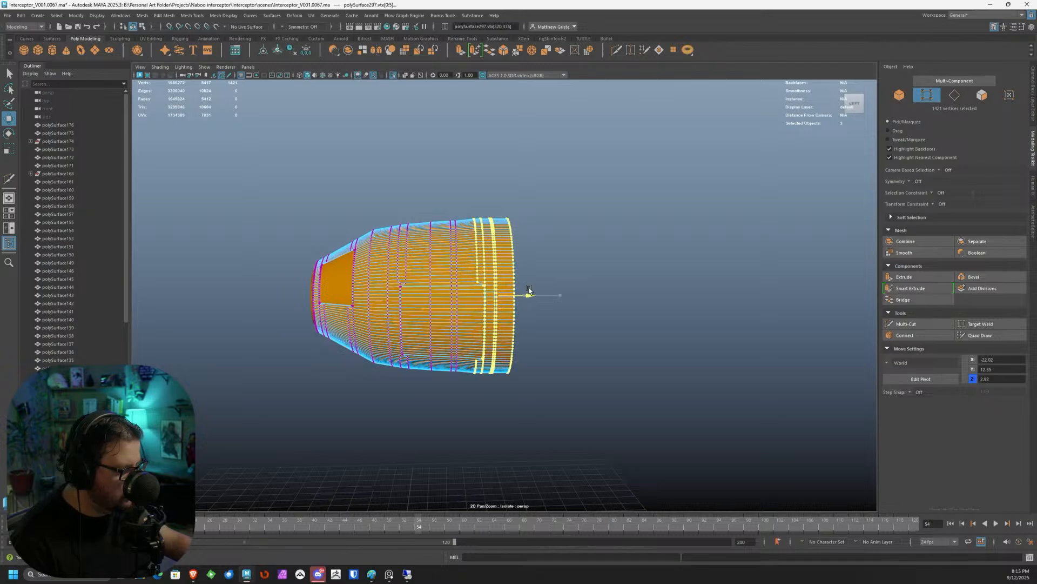
{"action": "scroll", "coordinate": [519, 283], "scroll_direction": "up", "scroll_amount": 4}
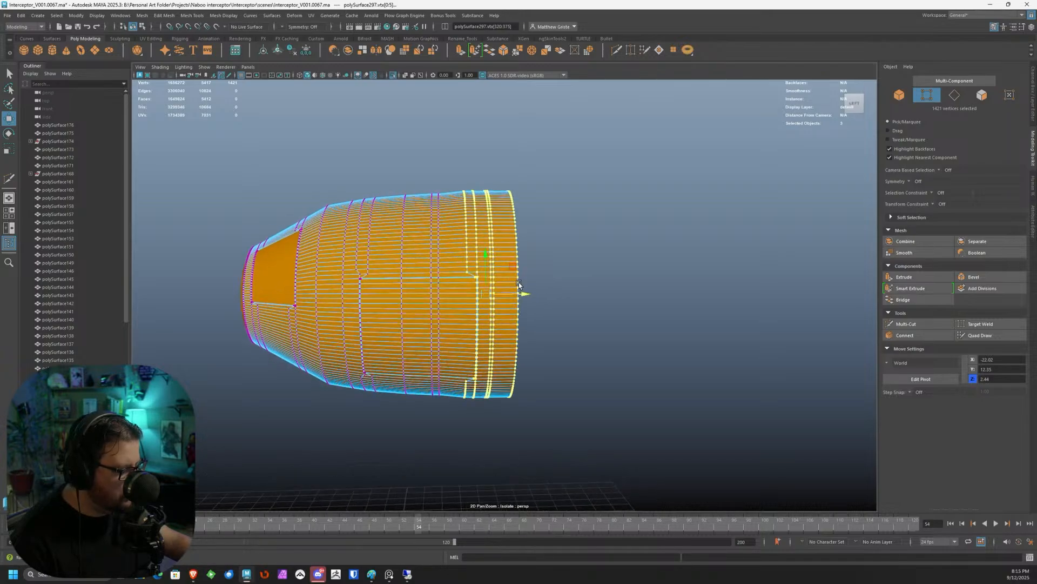
Scale the vertex rings around the middle of the cone slightly to even out its side profile.
{"action": "mouse_move", "coordinate": [443, 395]}
{"action": "left_mouse_down"}
{"action": "mouse_move", "coordinate": [430, 158]}
{"action": "mouse_move", "coordinate": [464, 364]}
{"action": "mouse_move", "coordinate": [458, 397]}
{"action": "left_mouse_up"}
{"action": "key", "text": "r"}
{"action": "left_click_drag", "start_coordinate": [440, 275], "coordinate": [438, 276]}
{"action": "left_click_drag", "start_coordinate": [396, 385], "coordinate": [394, 156]}
{"action": "key", "text": "space"}
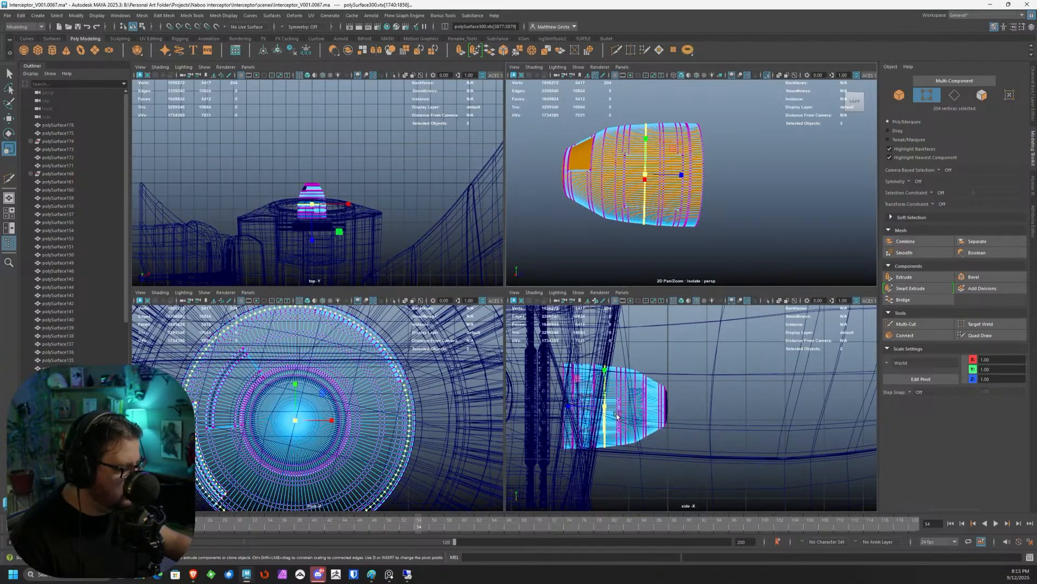
{"action": "key", "text": "space"}
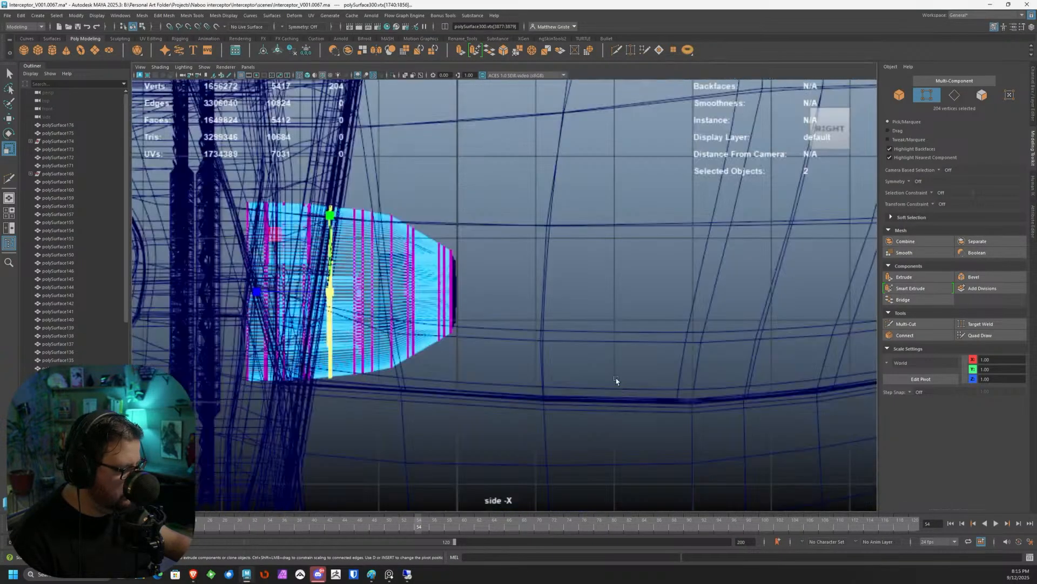
{"action": "scroll", "coordinate": [540, 373], "scroll_direction": "up", "scroll_amount": 8}
{"action": "scroll", "coordinate": [481, 347], "scroll_direction": "up", "scroll_amount": 1}
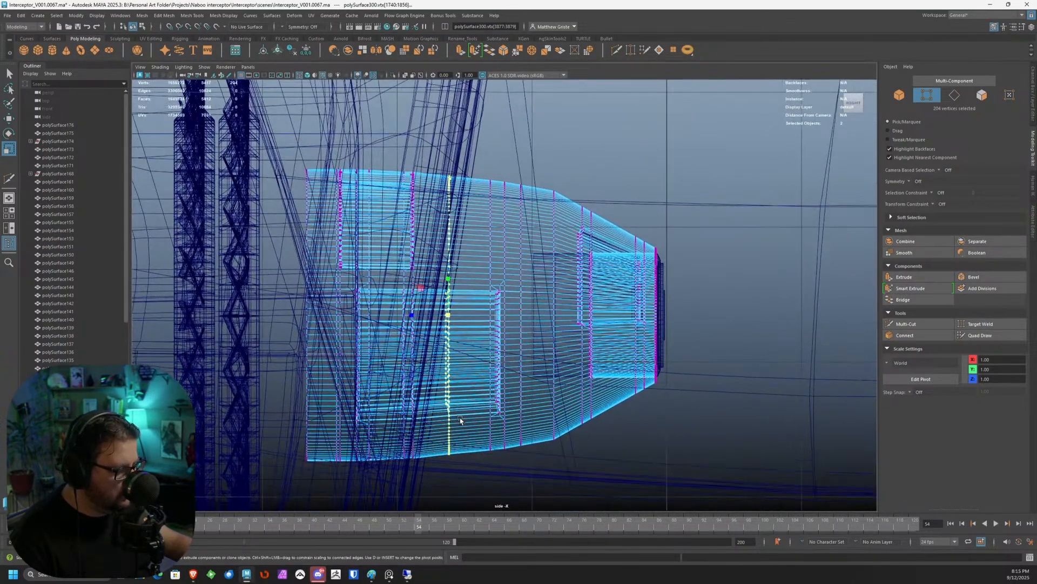
{"action": "left_click_drag", "start_coordinate": [448, 315], "coordinate": [450, 314]}
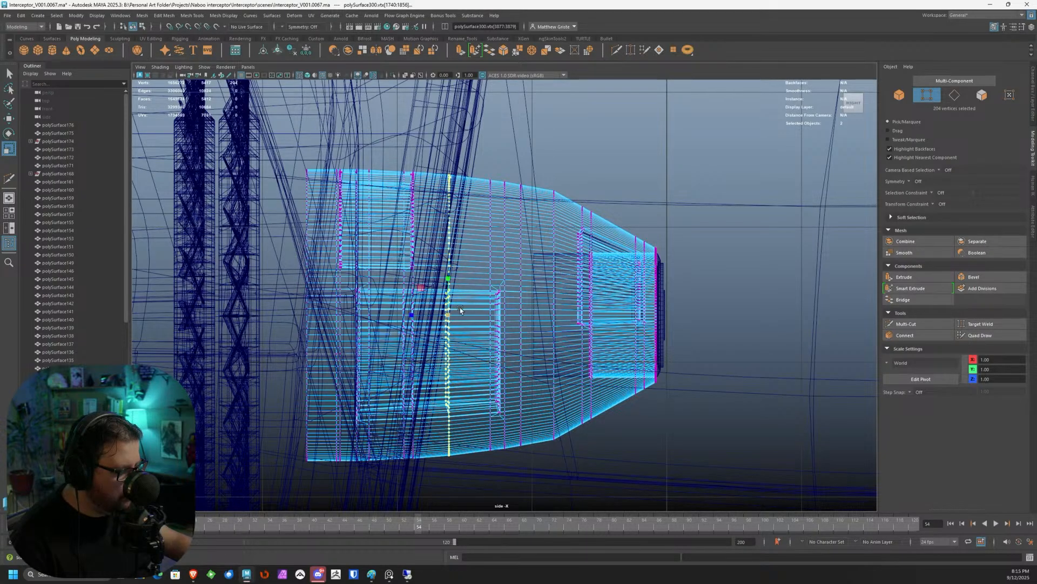
Return the cone parts to object mode in the perspective view and enable smooth mesh preview on them.
{"action": "key", "text": "space"}
{"action": "key", "text": "space"}
{"action": "left_click_drag", "start_coordinate": [653, 225], "coordinate": [616, 241], "text": "alt"}
{"action": "right_click_drag", "start_coordinate": [324, 265], "coordinate": [360, 248]}
{"action": "scroll", "coordinate": [303, 227], "scroll_direction": "down", "scroll_amount": 4}
{"action": "mouse_move", "coordinate": [245, 188]}
{"action": "left_mouse_down"}
{"action": "mouse_move", "coordinate": [570, 429]}
{"action": "mouse_move", "coordinate": [250, 192]}
{"action": "left_mouse_up"}
{"action": "key", "text": "F8"}
{"action": "left_click", "coordinate": [591, 365]}
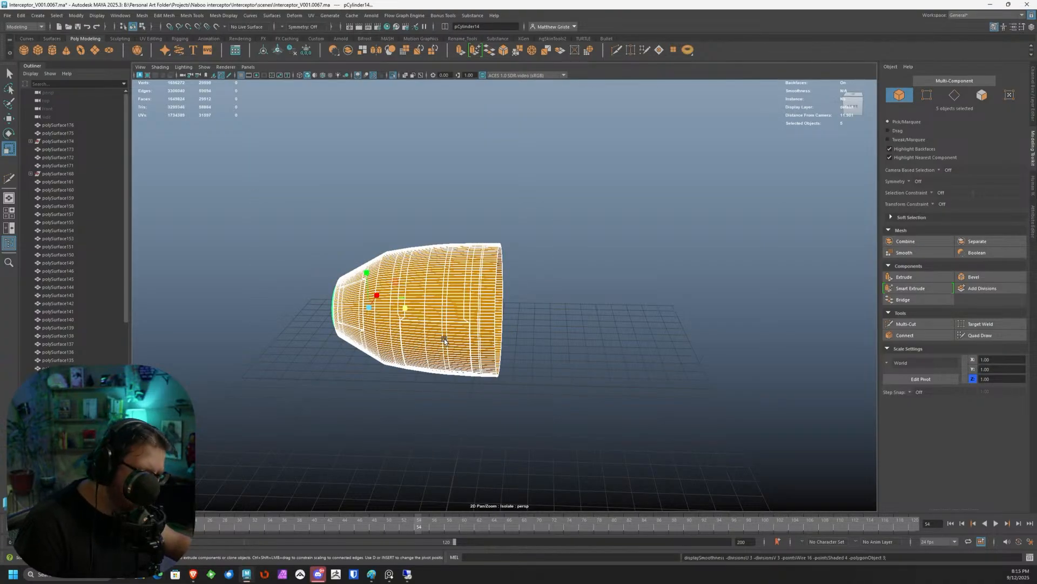
Select all nose cone parts, end the viewport isolation to show the whole ship, and switch to the Move tool.
{"action": "left_click", "coordinate": [540, 341]}
{"action": "left_click_drag", "start_coordinate": [546, 317], "coordinate": [537, 357], "text": "alt"}
{"action": "left_click_drag", "start_coordinate": [568, 494], "coordinate": [237, 98]}
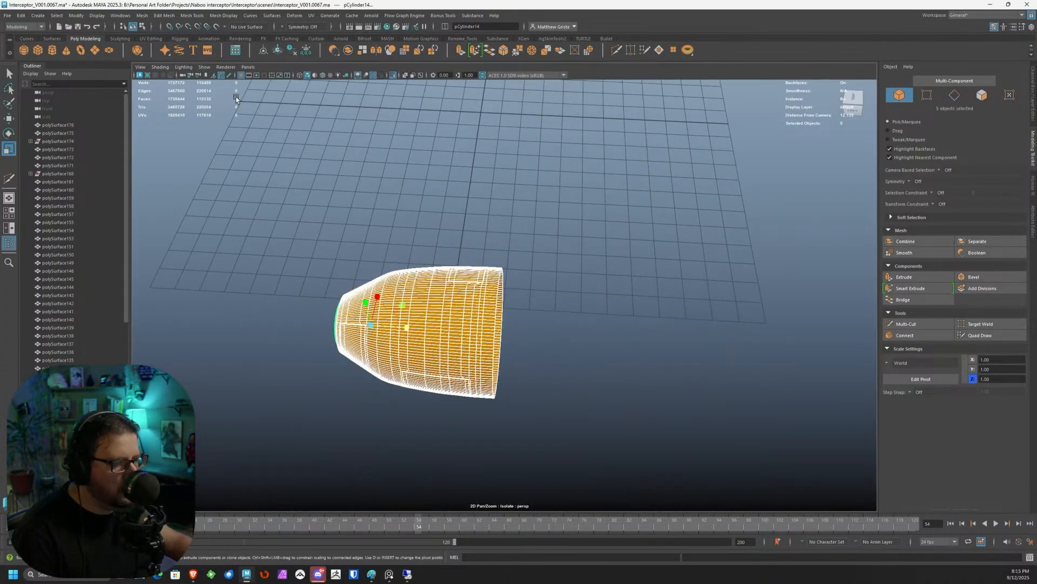
{"action": "left_click", "coordinate": [204, 67]}
{"action": "mouse_move", "coordinate": [237, 81]}
{"action": "left_click", "coordinate": [324, 83]}
{"action": "left_click_drag", "start_coordinate": [351, 161], "coordinate": [450, 265], "text": "alt"}
{"action": "key", "text": "w"}
Examine the shortened nose cone inside the engine intake from several angles with nothing selected.
{"action": "left_click_drag", "start_coordinate": [439, 355], "coordinate": [623, 364], "text": "alt"}
{"action": "scroll", "coordinate": [627, 375], "scroll_direction": "down", "scroll_amount": 3}
{"action": "scroll", "coordinate": [628, 379], "scroll_direction": "down", "scroll_amount": 5}
{"action": "left_click", "coordinate": [681, 433]}
{"action": "left_click_drag", "start_coordinate": [681, 433], "coordinate": [562, 394], "text": "alt"}
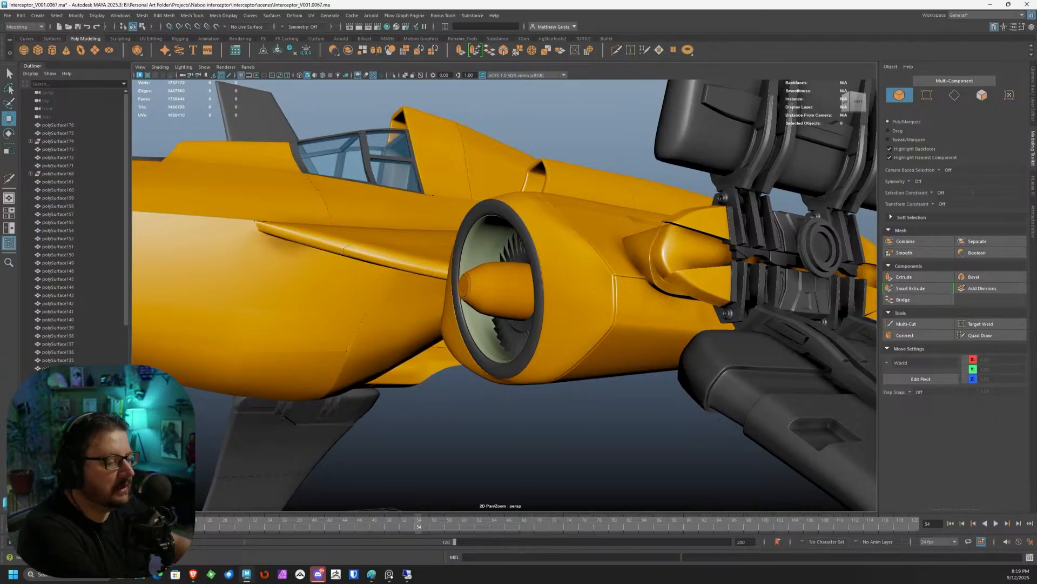
{"action": "left_click", "coordinate": [194, 575]}
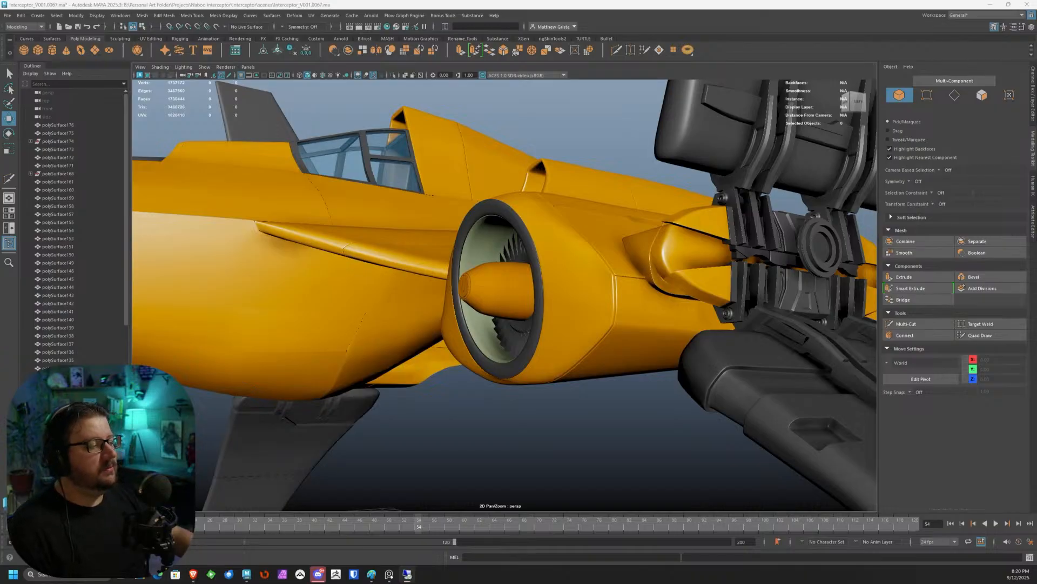
{"action": "right_click_drag", "start_coordinate": [419, 201], "coordinate": [482, 215], "text": "alt"}
{"action": "left_click_drag", "start_coordinate": [482, 216], "coordinate": [396, 243], "text": "alt"}
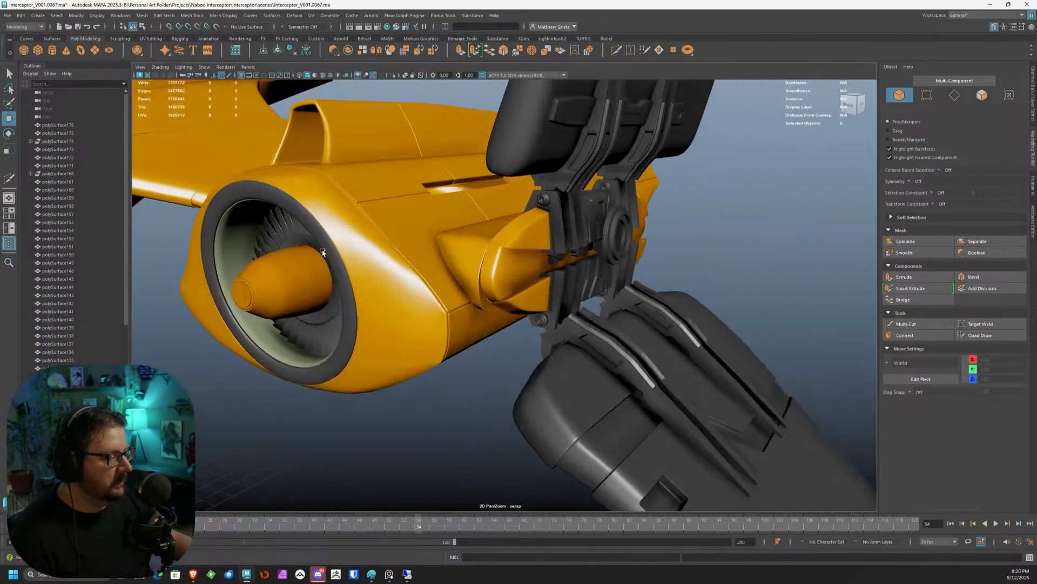
Select the engine's nose cone body together with its side panels and front cap.
{"action": "scroll", "coordinate": [427, 146], "scroll_direction": "up", "scroll_amount": 2}
{"action": "left_click_drag", "start_coordinate": [396, 135], "coordinate": [578, 183], "text": "alt"}
{"action": "left_click", "coordinate": [444, 283]}
{"action": "left_click_drag", "start_coordinate": [448, 279], "coordinate": [524, 221], "text": "alt"}
{"action": "left_click", "coordinate": [524, 221], "text": "shift"}
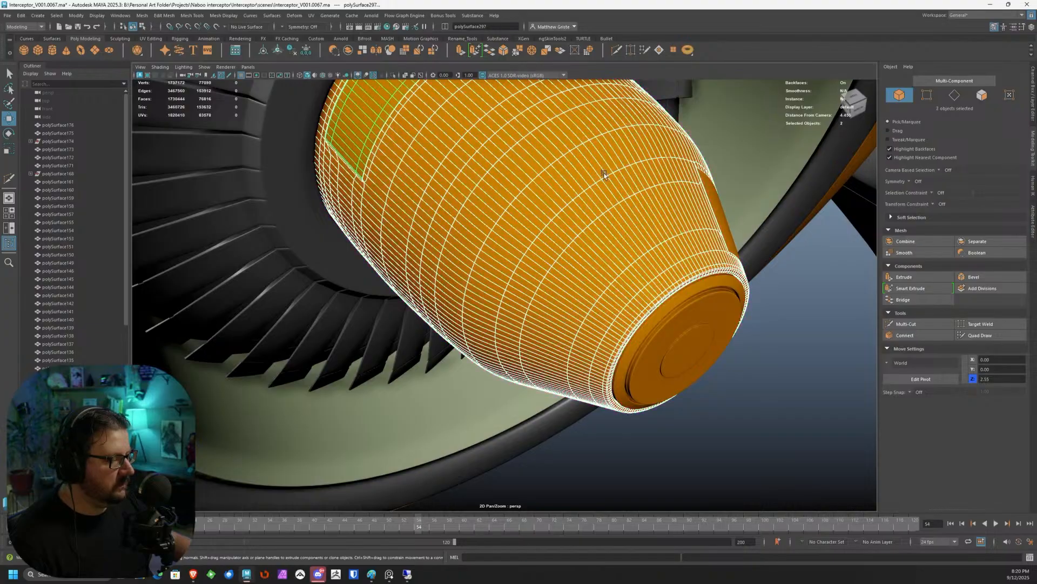
{"action": "left_click_drag", "start_coordinate": [601, 172], "coordinate": [501, 169], "text": "alt"}
{"action": "left_click", "coordinate": [545, 218], "text": "shift"}
{"action": "left_click", "coordinate": [530, 280], "text": "shift"}
{"action": "left_click", "coordinate": [523, 230], "text": "shift"}
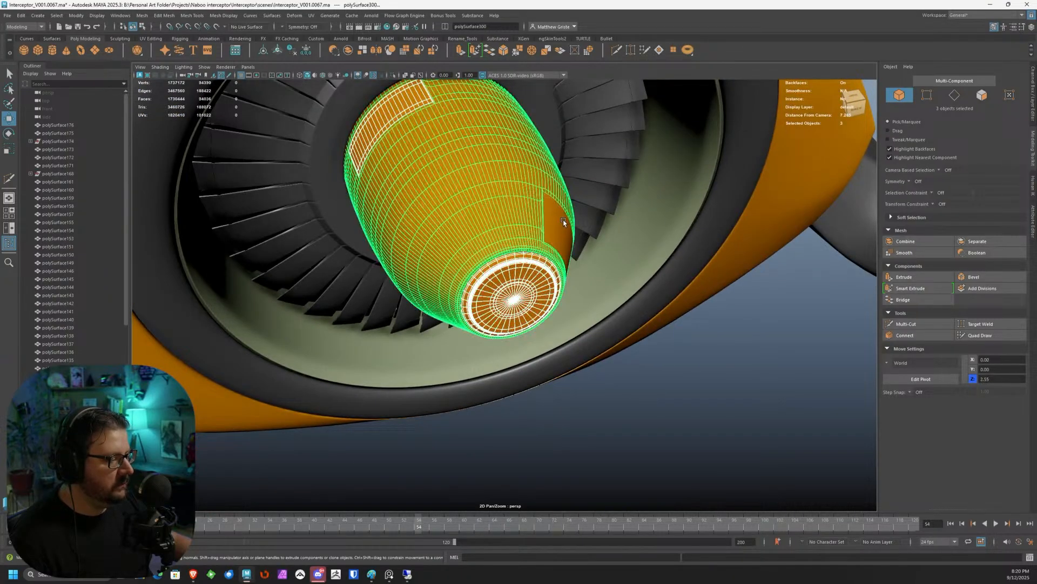
{"action": "left_click", "coordinate": [559, 223], "text": "shift"}
{"action": "right_click_drag", "start_coordinate": [555, 221], "coordinate": [462, 200], "text": "alt"}
{"action": "left_click_drag", "start_coordinate": [462, 200], "coordinate": [443, 150], "text": "alt"}
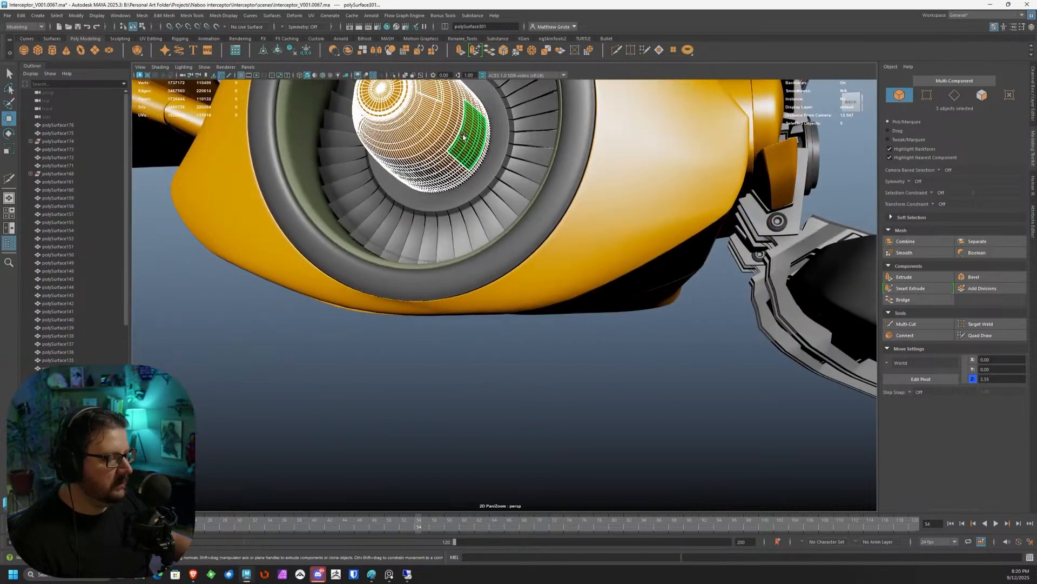
Assign the hull's glossy yellow material to the selected nose cone parts and view the engine from the front.
{"action": "scroll", "coordinate": [463, 136], "scroll_direction": "up", "scroll_amount": 5}
{"action": "right_click_drag", "start_coordinate": [521, 244], "coordinate": [593, 480]}
{"action": "right_click_drag", "start_coordinate": [458, 238], "coordinate": [537, 481]}
{"action": "left_click_drag", "start_coordinate": [459, 303], "coordinate": [433, 295], "text": "alt"}
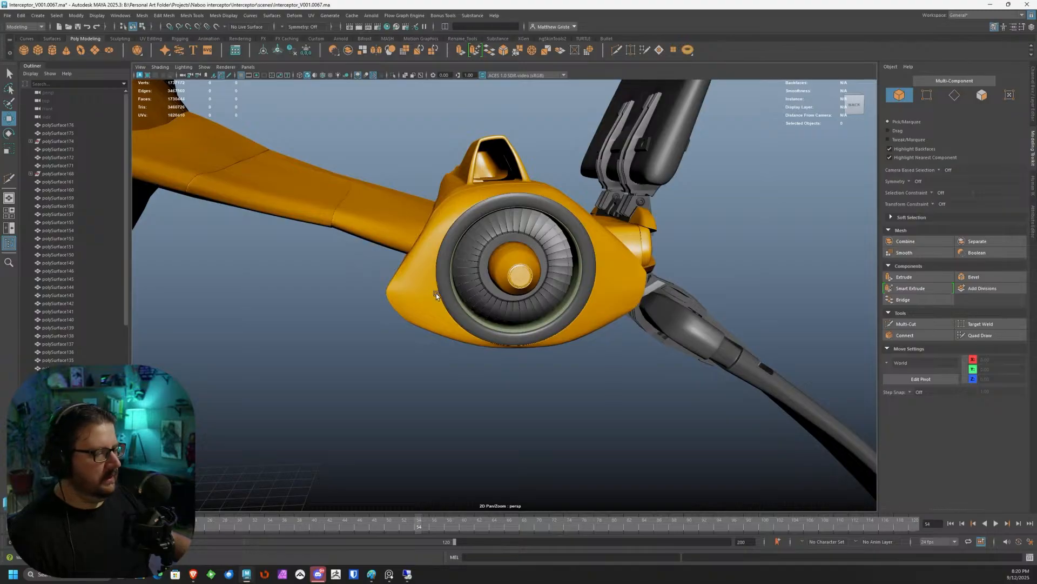
{"action": "left_click_drag", "start_coordinate": [429, 296], "coordinate": [429, 236], "text": "alt"}
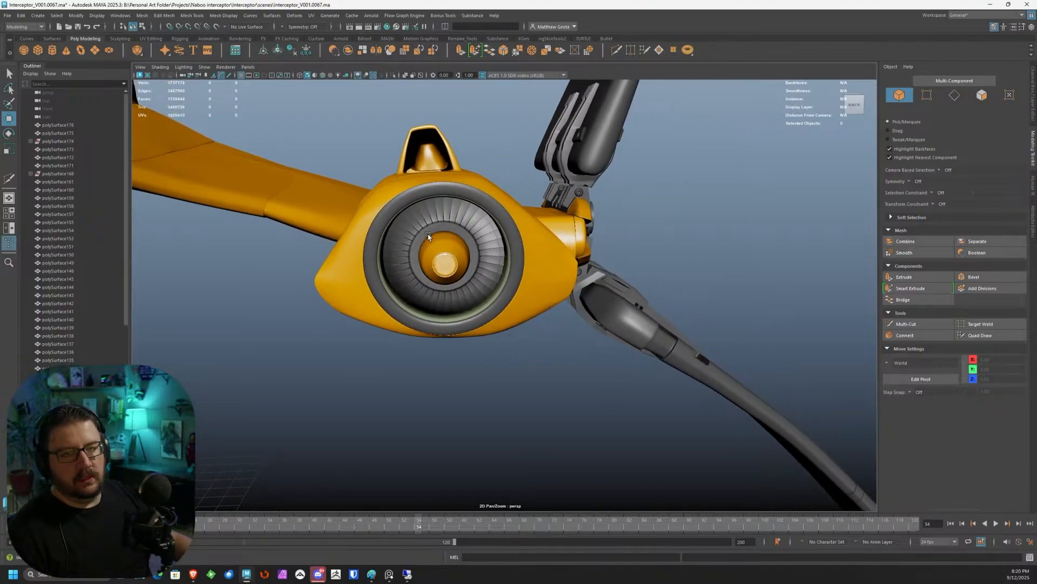
{"action": "scroll", "coordinate": [428, 237], "scroll_direction": "up", "scroll_amount": 2}
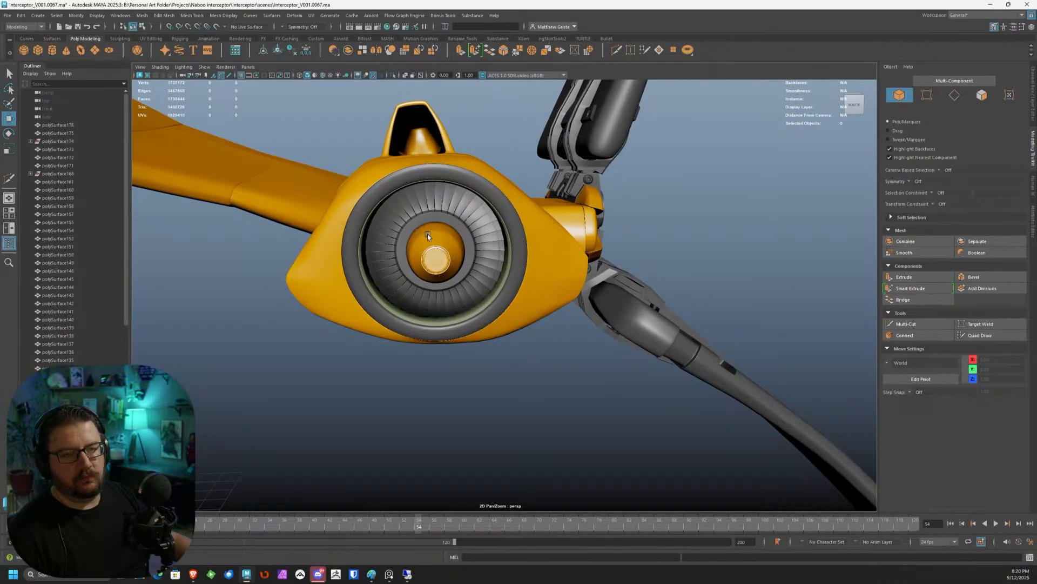
{"action": "left_click_drag", "start_coordinate": [427, 234], "coordinate": [449, 217], "text": "alt"}
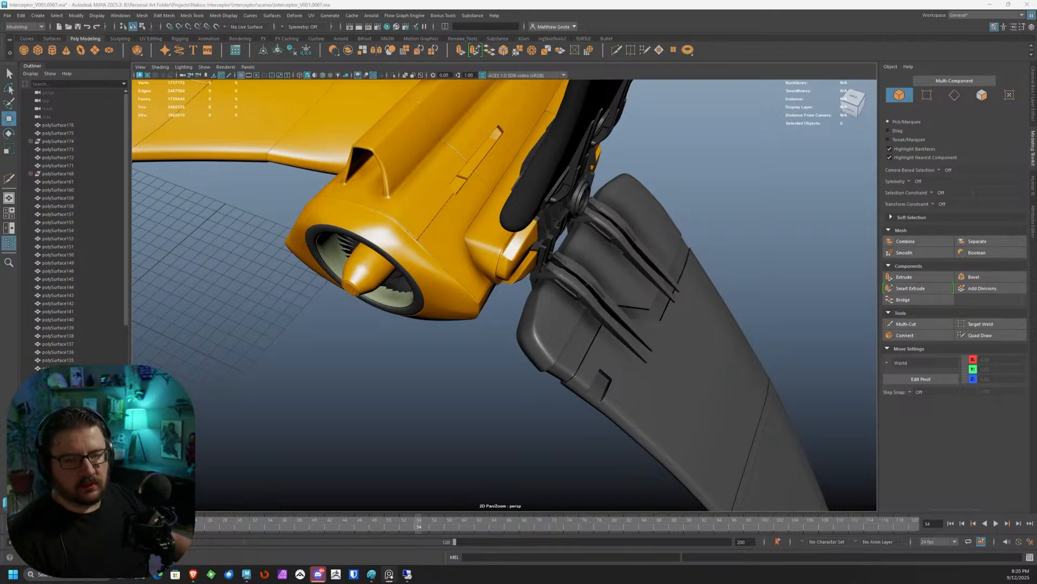
Create a polygon cube and place it near the wing at about X -20.46, Y 18.59.
{"action": "left_click_drag", "start_coordinate": [530, 216], "coordinate": [378, 302], "text": "alt"}
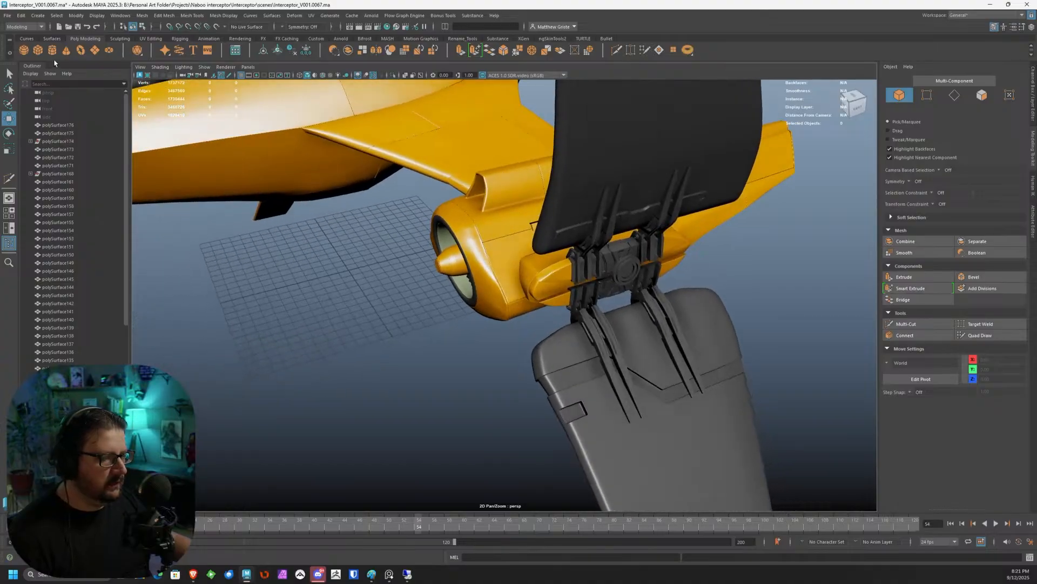
{"action": "left_click", "coordinate": [39, 50]}
{"action": "left_click_drag", "start_coordinate": [339, 257], "coordinate": [405, 160]}
{"action": "key", "text": "f"}
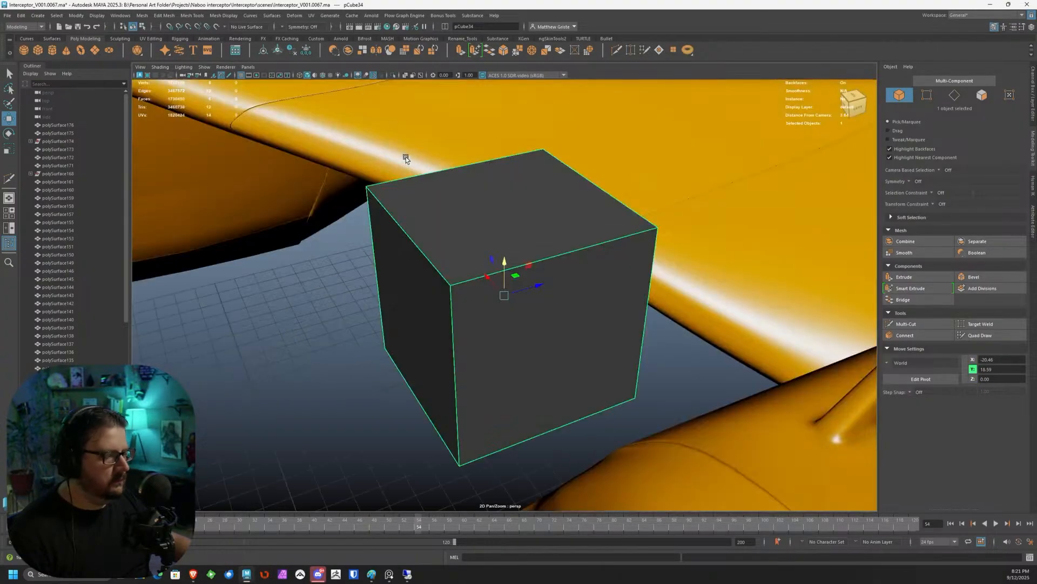
Set the cube's width, height and depth subdivisions to 2 each.
{"action": "left_click", "coordinate": [1033, 152]}
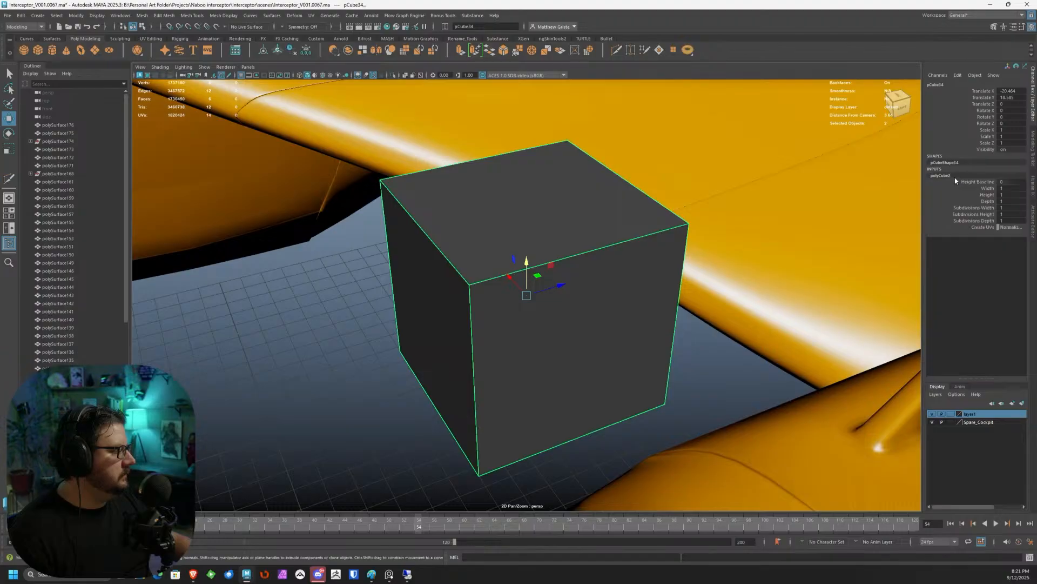
{"action": "left_click", "coordinate": [1013, 213]}
{"action": "type", "text": "2"}
{"action": "left_click", "coordinate": [1013, 208]}
{"action": "type", "text": "2"}
{"action": "left_click", "coordinate": [1013, 219]}
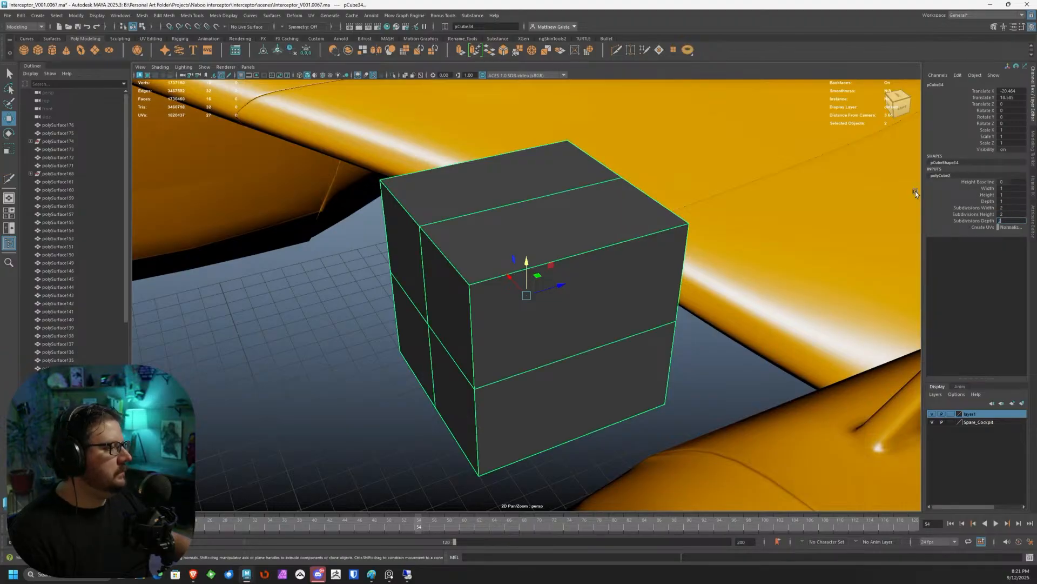
{"action": "type", "text": "2"}
{"action": "key", "text": "Return"}
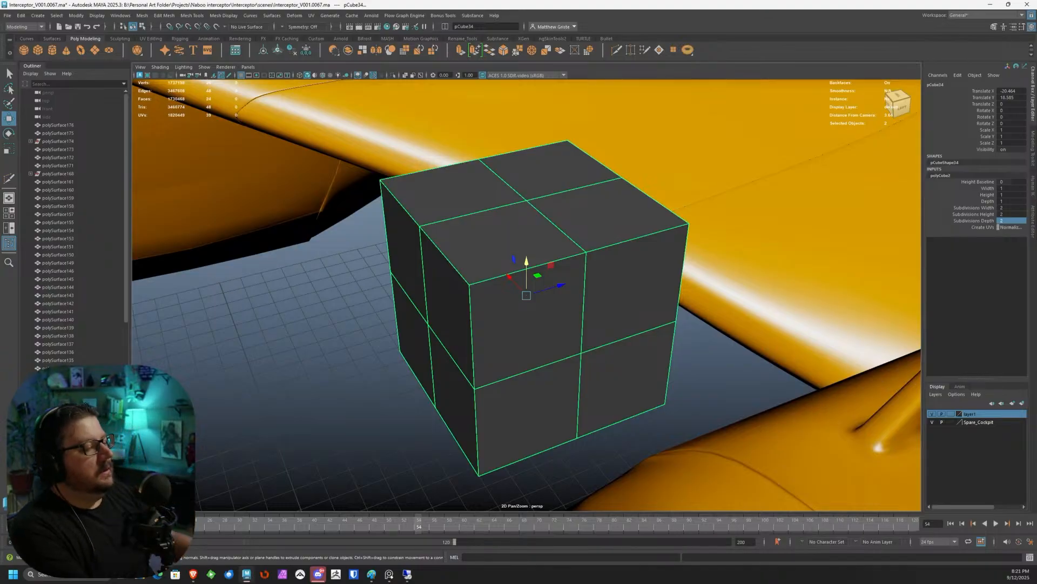
Thin the cube along its depth and select its four top faces.
{"action": "middle_click_drag", "start_coordinate": [370, 324], "coordinate": [372, 270], "text": "alt"}
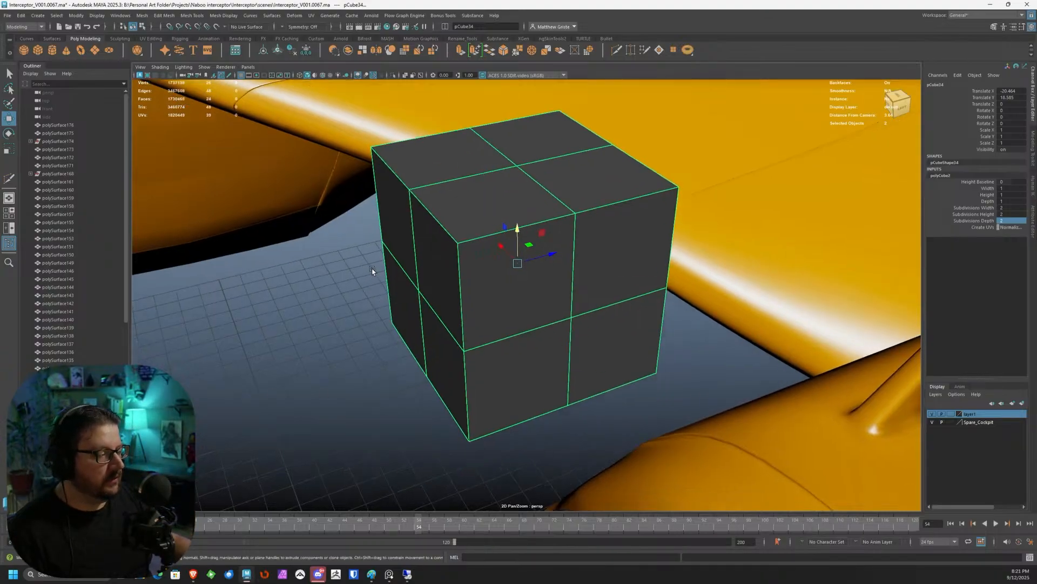
{"action": "left_click_drag", "start_coordinate": [372, 270], "coordinate": [458, 289], "text": "alt"}
{"action": "key", "text": "r"}
{"action": "mouse_move", "coordinate": [520, 278]}
{"action": "left_mouse_down", "text": "alt"}
{"action": "mouse_move", "coordinate": [504, 261]}
{"action": "mouse_move", "coordinate": [455, 278]}
{"action": "mouse_move", "coordinate": [530, 270]}
{"action": "left_mouse_up", "text": "alt"}
{"action": "scroll", "coordinate": [523, 242], "scroll_direction": "up", "scroll_amount": 3}
{"action": "left_click_drag", "start_coordinate": [548, 233], "coordinate": [513, 211], "text": "alt"}
{"action": "right_click_drag", "start_coordinate": [513, 214], "coordinate": [510, 231]}
{"action": "left_click", "coordinate": [509, 231]}
{"action": "left_click_drag", "start_coordinate": [503, 188], "coordinate": [579, 218], "text": "shift"}
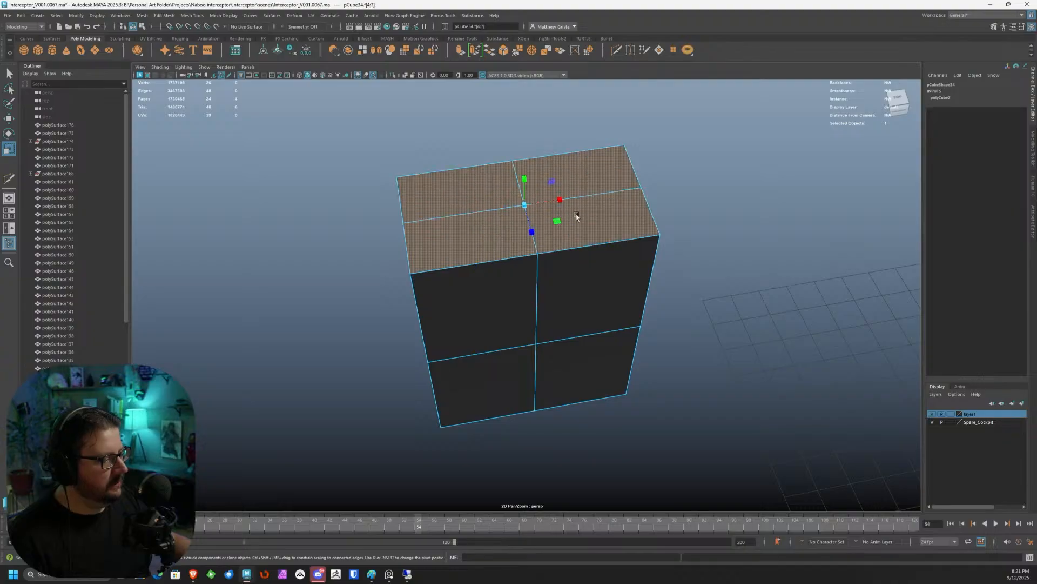
Extrude the cube's top faces upward and tilt them to start a bend.
{"action": "scroll", "coordinate": [519, 216], "scroll_direction": "down", "scroll_amount": 2}
{"action": "key", "text": "ctrl+e"}
{"action": "left_click_drag", "start_coordinate": [466, 142], "coordinate": [541, 205], "text": "alt"}
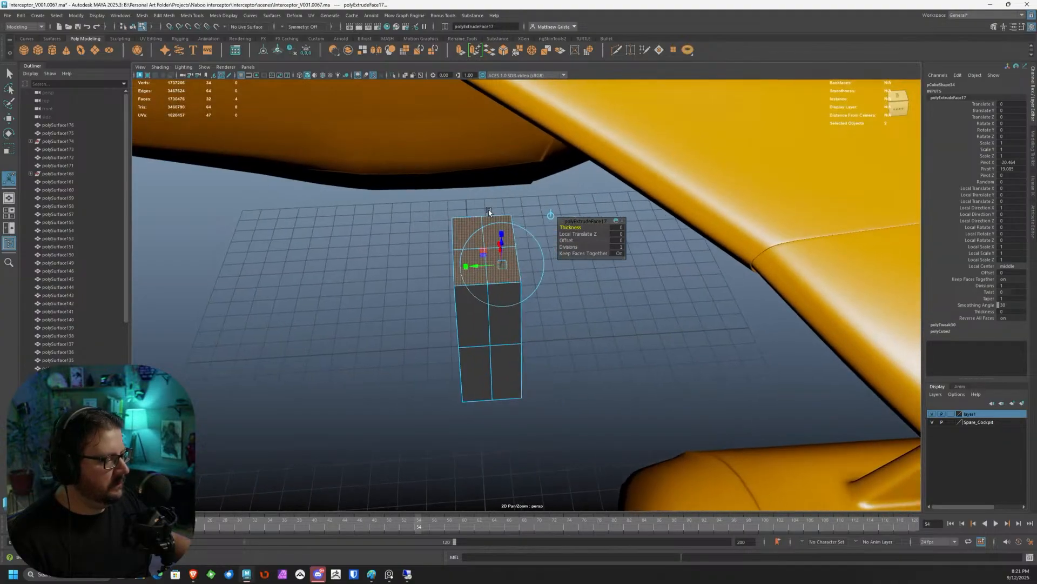
{"action": "left_click_drag", "start_coordinate": [497, 238], "coordinate": [595, 205]}
{"action": "key", "text": "e"}
{"action": "key", "text": "w"}
{"action": "key", "text": "r"}
{"action": "key", "text": "f"}
Extrude the tilted end faces again, rotating, scaling and moving them to continue the bend.
{"action": "key", "text": "ctrl+e"}
{"action": "key", "text": "e"}
{"action": "key", "text": "r"}
{"action": "key", "text": "e"}
{"action": "key", "text": "w"}
{"action": "scroll", "coordinate": [580, 178], "scroll_direction": "down", "scroll_amount": 3}
Extrude the end faces outward by about 0.39 and widen them sideways by a factor of about 1.6.
{"action": "key", "text": "ctrl+e"}
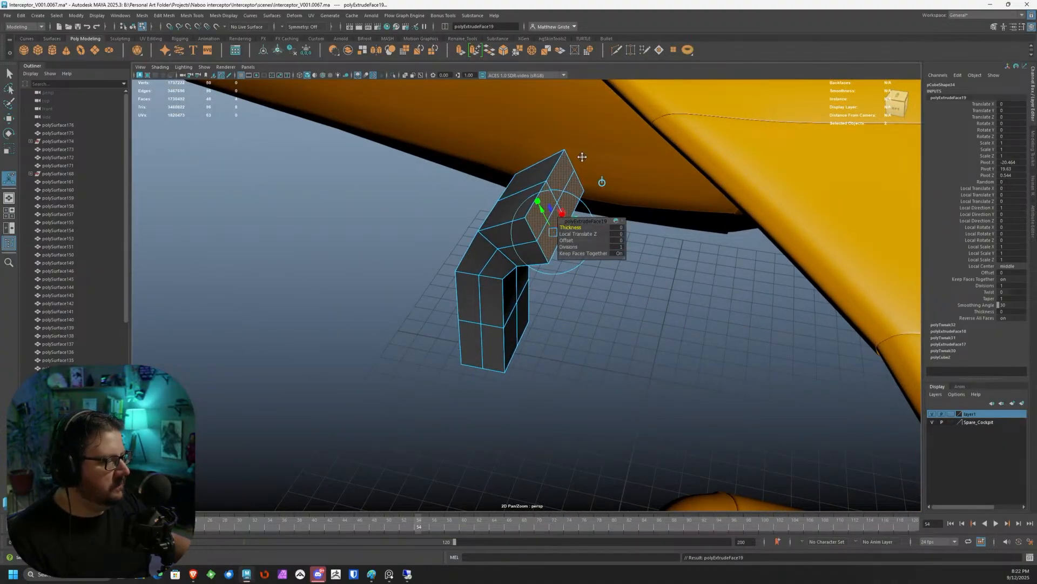
{"action": "left_click_drag", "start_coordinate": [592, 159], "coordinate": [551, 178], "text": "alt"}
{"action": "left_click_drag", "start_coordinate": [528, 225], "coordinate": [596, 165]}
{"action": "left_click_drag", "start_coordinate": [597, 165], "coordinate": [559, 201], "text": "alt"}
{"action": "left_click_drag", "start_coordinate": [500, 224], "coordinate": [523, 192], "text": "alt"}
{"action": "left_click_drag", "start_coordinate": [473, 208], "coordinate": [479, 207]}
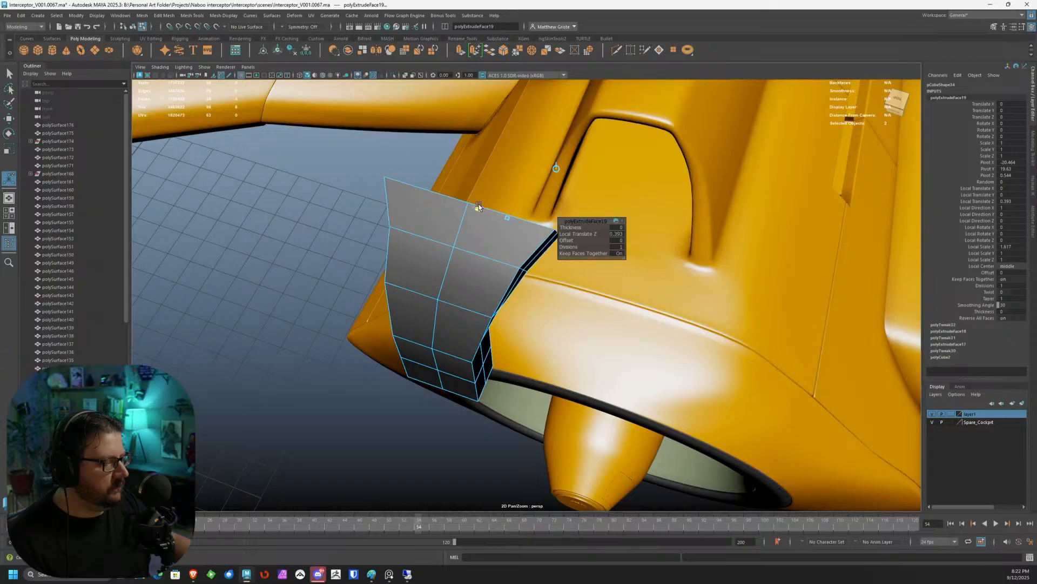
Scale the edge loop just behind the widened end slightly and select the bent piece as a whole object.
{"action": "key", "text": "q"}
{"action": "left_click", "coordinate": [414, 231]}
{"action": "mouse_move", "coordinate": [417, 237]}
{"action": "right_mouse_down"}
{"action": "mouse_move", "coordinate": [449, 226]}
{"action": "mouse_move", "coordinate": [432, 235]}
{"action": "right_mouse_up"}
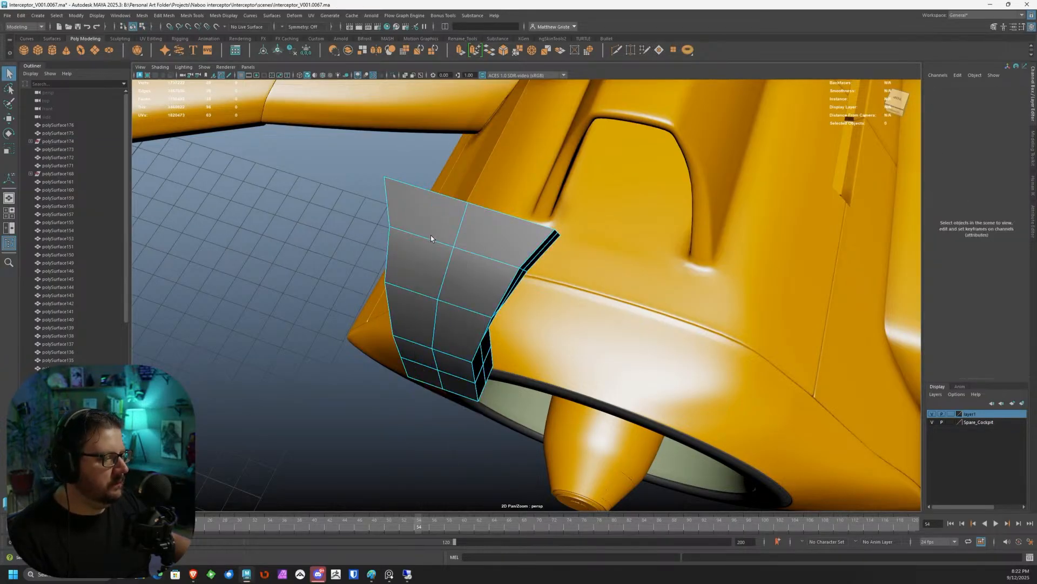
{"action": "double_click", "coordinate": [429, 239]}
{"action": "key", "text": "r"}
{"action": "left_click_drag", "start_coordinate": [424, 238], "coordinate": [423, 237]}
{"action": "left_click", "coordinate": [418, 291]}
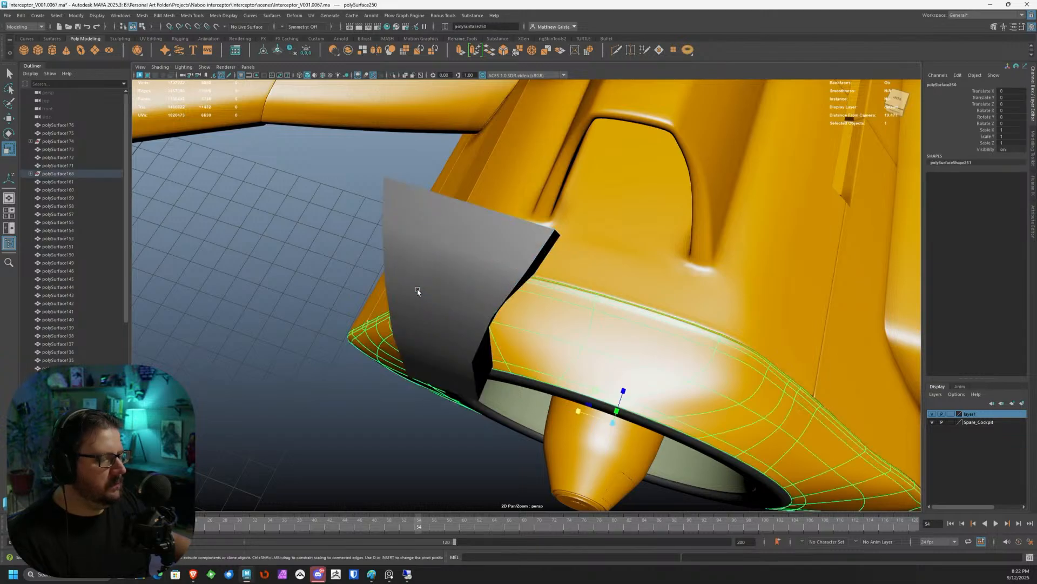
{"action": "left_click", "coordinate": [417, 283]}
Select the four faces at the widened end and extrude them with an inset to form a rim.
{"action": "scroll", "coordinate": [418, 282], "scroll_direction": "down", "scroll_amount": 3}
{"action": "left_click_drag", "start_coordinate": [456, 283], "coordinate": [401, 246], "text": "alt"}
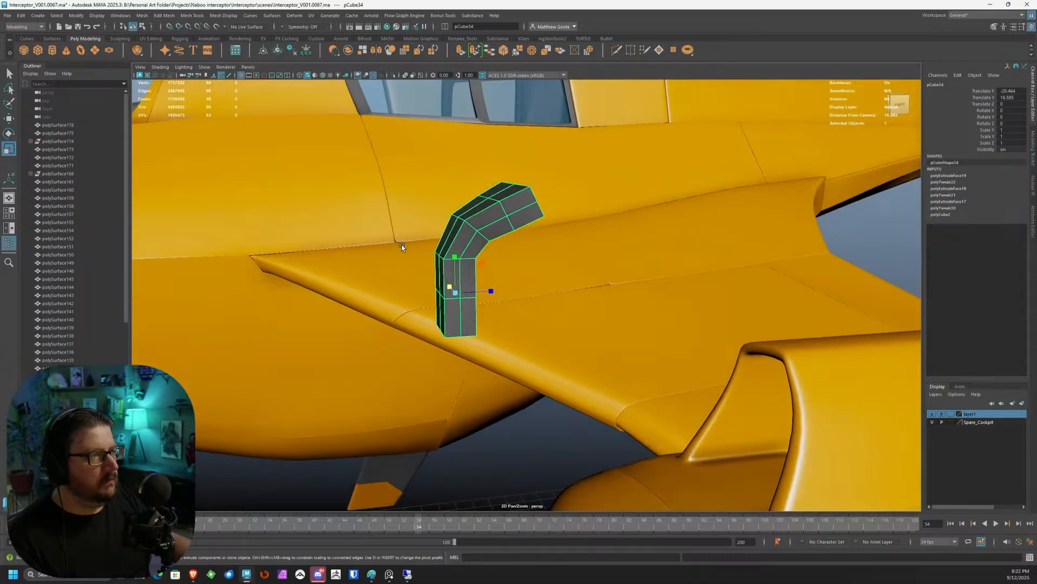
{"action": "right_click_drag", "start_coordinate": [394, 238], "coordinate": [485, 170], "text": "alt"}
{"action": "left_click_drag", "start_coordinate": [485, 170], "coordinate": [501, 204], "text": "alt"}
{"action": "right_click_drag", "start_coordinate": [500, 204], "coordinate": [496, 222]}
{"action": "left_click_drag", "start_coordinate": [496, 222], "coordinate": [444, 245], "text": "alt"}
{"action": "scroll", "coordinate": [408, 181], "scroll_direction": "up", "scroll_amount": 3}
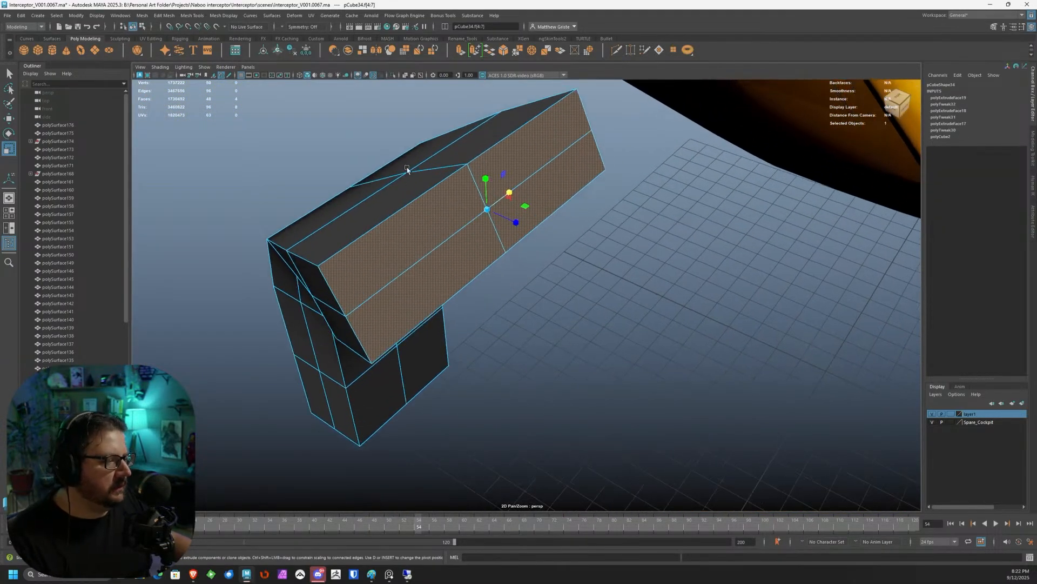
{"action": "key", "text": "ctrl+e"}
{"action": "left_click_drag", "start_coordinate": [512, 153], "coordinate": [398, 187], "text": "alt"}
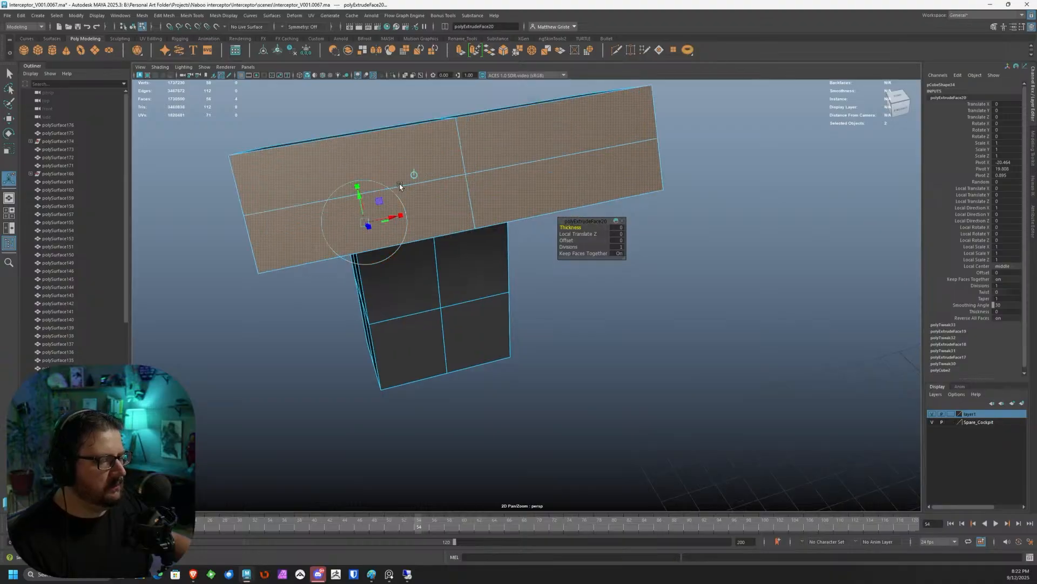
{"action": "left_click", "coordinate": [415, 173]}
{"action": "left_click_drag", "start_coordinate": [462, 176], "coordinate": [508, 167]}
{"action": "left_click_drag", "start_coordinate": [508, 167], "coordinate": [642, 133], "text": "alt"}
Extrude the inset faces inward to hollow the wide opening, rotating and scaling them to follow the bend.
{"action": "key", "text": "ctrl+e"}
{"action": "left_click_drag", "start_coordinate": [541, 228], "coordinate": [369, 204], "text": "alt"}
{"action": "key", "text": "e"}
{"action": "key", "text": "r"}
{"action": "left_click_drag", "start_coordinate": [441, 150], "coordinate": [514, 181]}
{"action": "key", "text": "w"}
Extrude the recessed faces deeper into the bend, narrowing and moving them to stay inside the outer walls.
{"action": "key", "text": "ctrl+e"}
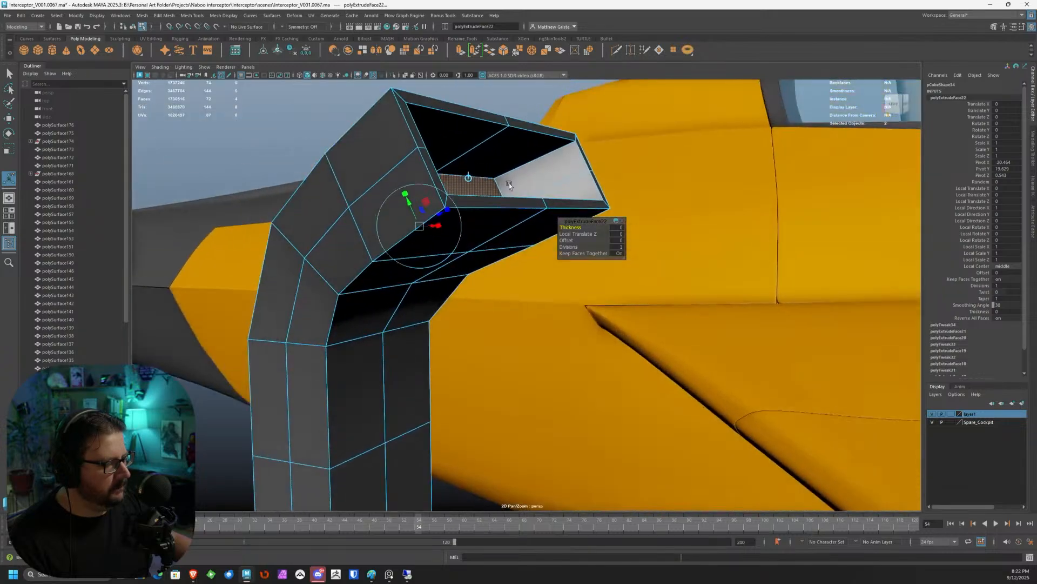
{"action": "left_click_drag", "start_coordinate": [436, 223], "coordinate": [377, 263]}
{"action": "key", "text": "ctrl+z"}
{"action": "left_click_drag", "start_coordinate": [481, 227], "coordinate": [417, 231], "text": "alt"}
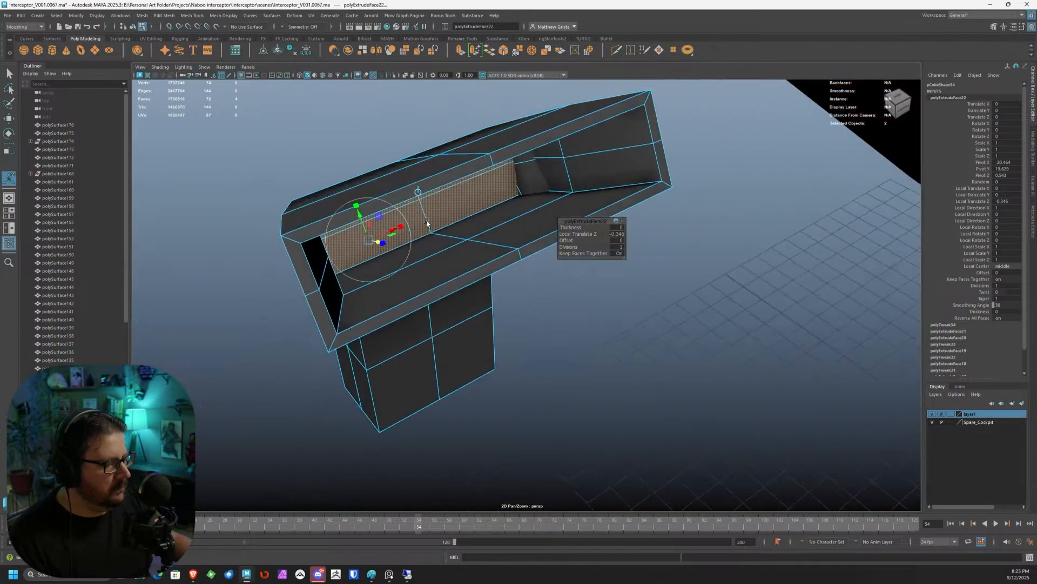
{"action": "key", "text": "r"}
{"action": "left_click_drag", "start_coordinate": [447, 183], "coordinate": [389, 206]}
{"action": "key", "text": "w"}
{"action": "left_click_drag", "start_coordinate": [391, 243], "coordinate": [433, 78]}
Extrude the innermost faces once more and rotate them to turn the cavity toward the stem.
{"action": "left_click", "coordinate": [460, 52]}
{"action": "left_click_drag", "start_coordinate": [380, 232], "coordinate": [331, 299], "text": "alt"}
{"action": "key", "text": "e"}
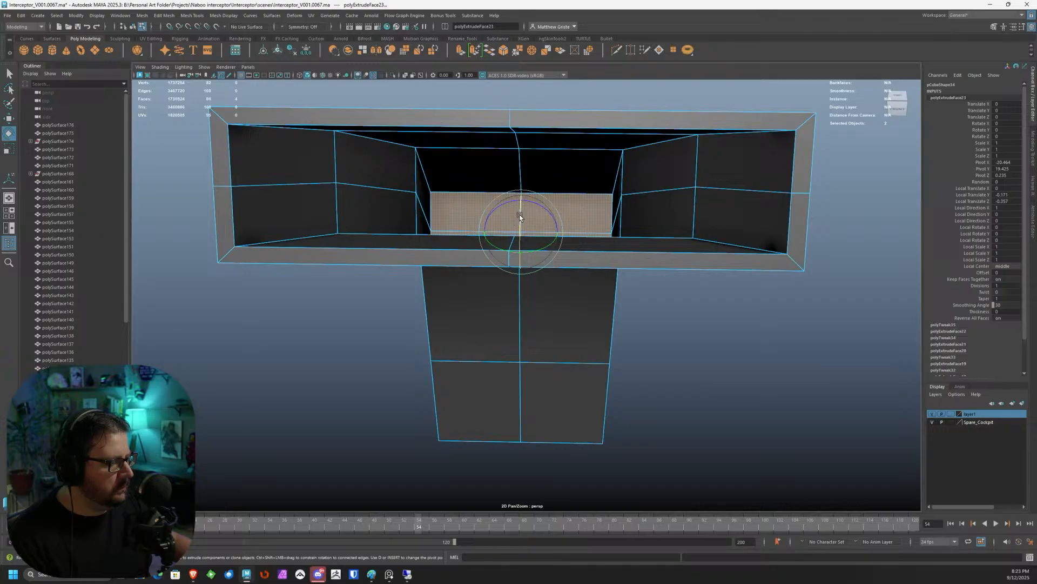
Extrude the cavity's end faces down into the stem and return the piece to object mode.
{"action": "left_click", "coordinate": [461, 51]}
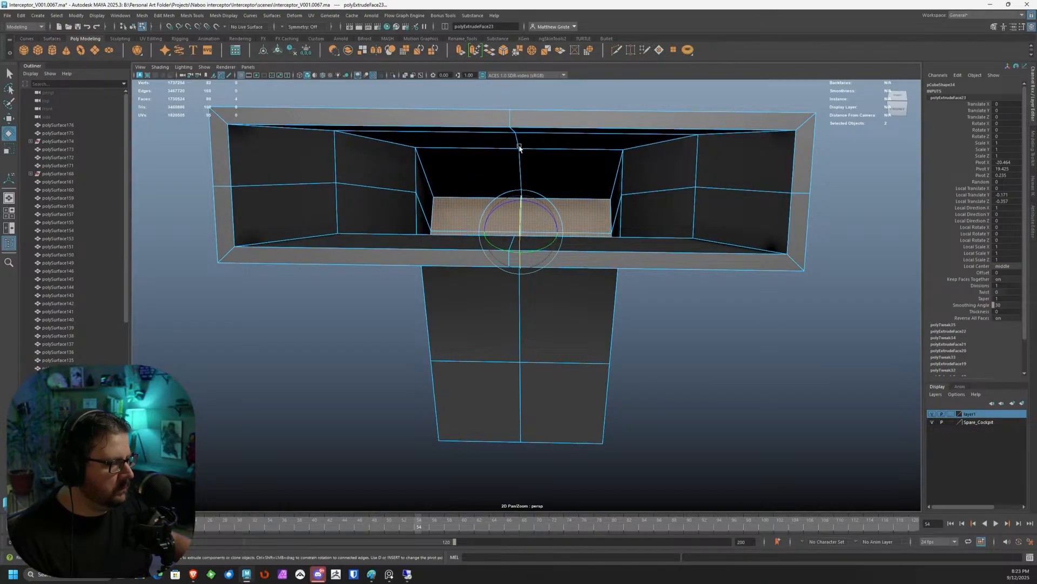
{"action": "left_click_drag", "start_coordinate": [471, 226], "coordinate": [488, 251], "text": "alt"}
{"action": "left_click_drag", "start_coordinate": [437, 274], "coordinate": [422, 405]}
{"action": "left_click_drag", "start_coordinate": [503, 320], "coordinate": [419, 331], "text": "alt"}
{"action": "right_click_drag", "start_coordinate": [419, 235], "coordinate": [450, 221]}
{"action": "scroll", "coordinate": [500, 239], "scroll_direction": "down", "scroll_amount": 5}
{"action": "key", "text": "ctrl+1"}
{"action": "left_click_drag", "start_coordinate": [501, 238], "coordinate": [590, 239], "text": "alt"}
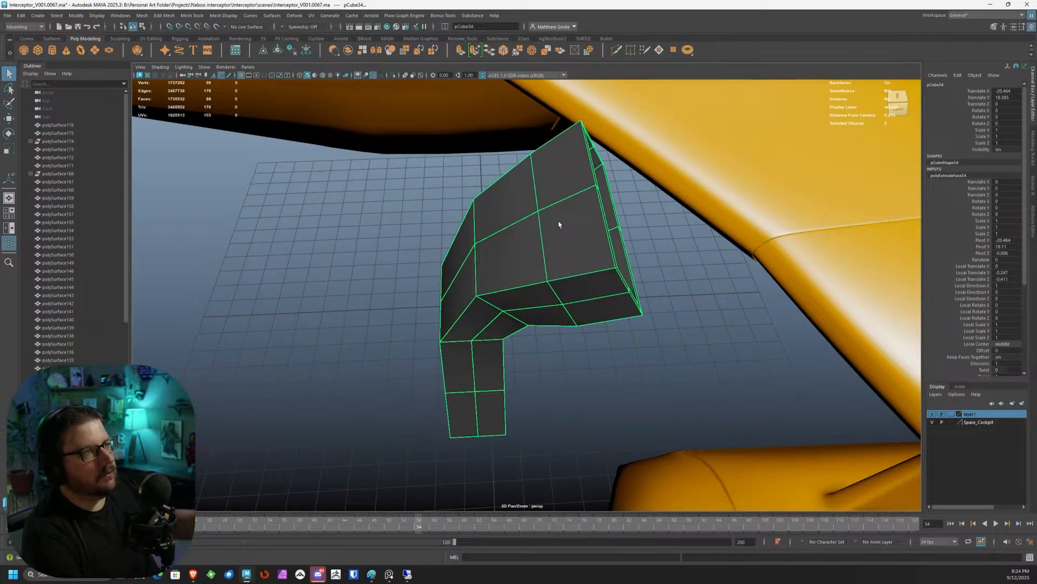
Extrude the stem's two lower faces under the opening outward by about 0.71 to form a base.
{"action": "left_click_drag", "start_coordinate": [604, 142], "coordinate": [484, 157], "text": "alt"}
{"action": "right_click_drag", "start_coordinate": [455, 189], "coordinate": [840, 226], "text": "alt"}
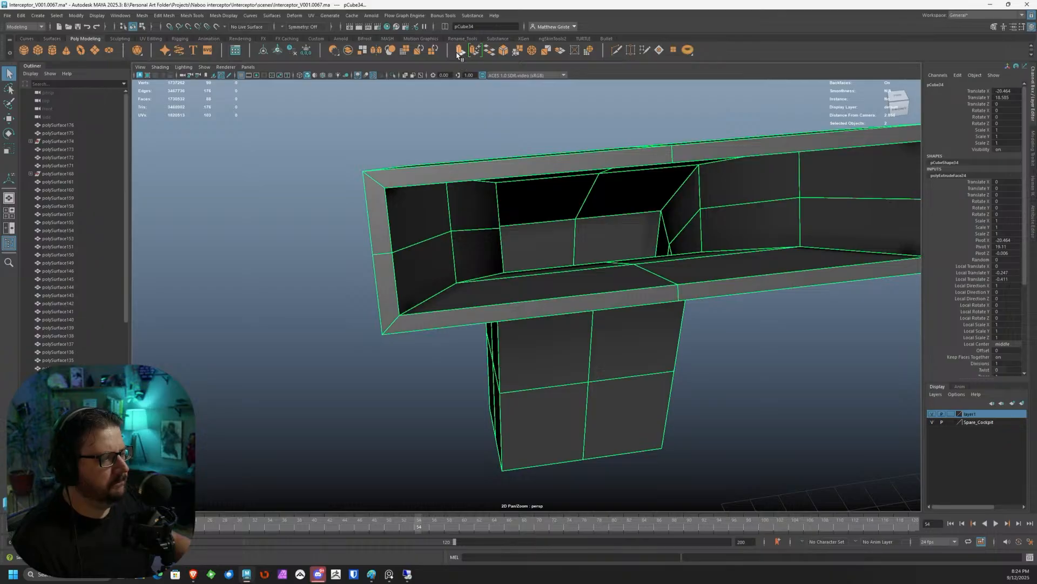
{"action": "left_click_drag", "start_coordinate": [460, 105], "coordinate": [523, 148], "text": "alt"}
{"action": "right_click_drag", "start_coordinate": [382, 243], "coordinate": [382, 264]}
{"action": "left_click_drag", "start_coordinate": [406, 238], "coordinate": [468, 184], "text": "alt"}
{"action": "left_click", "coordinate": [424, 250]}
{"action": "left_click", "coordinate": [443, 250], "text": "shift"}
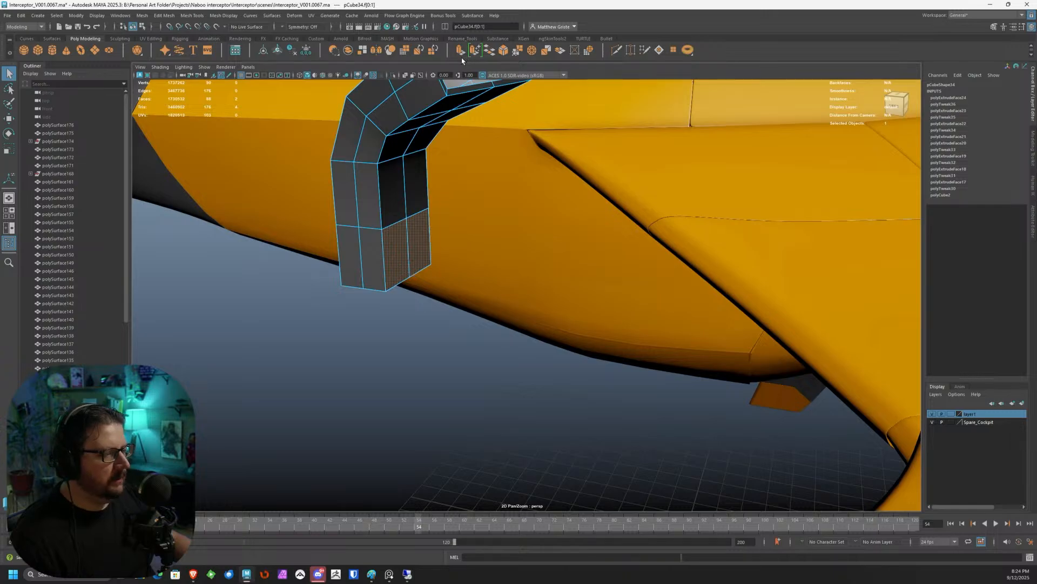
{"action": "key", "text": "ctrl+e"}
{"action": "left_click_drag", "start_coordinate": [427, 257], "coordinate": [503, 280]}
{"action": "scroll", "coordinate": [498, 286], "scroll_direction": "down", "scroll_amount": 2}
{"action": "scroll", "coordinate": [503, 280], "scroll_direction": "down", "scroll_amount": 2}
Lengthen the base extrusion to about 0.93 in the side view and return to the perspective view.
{"action": "key", "text": "space"}
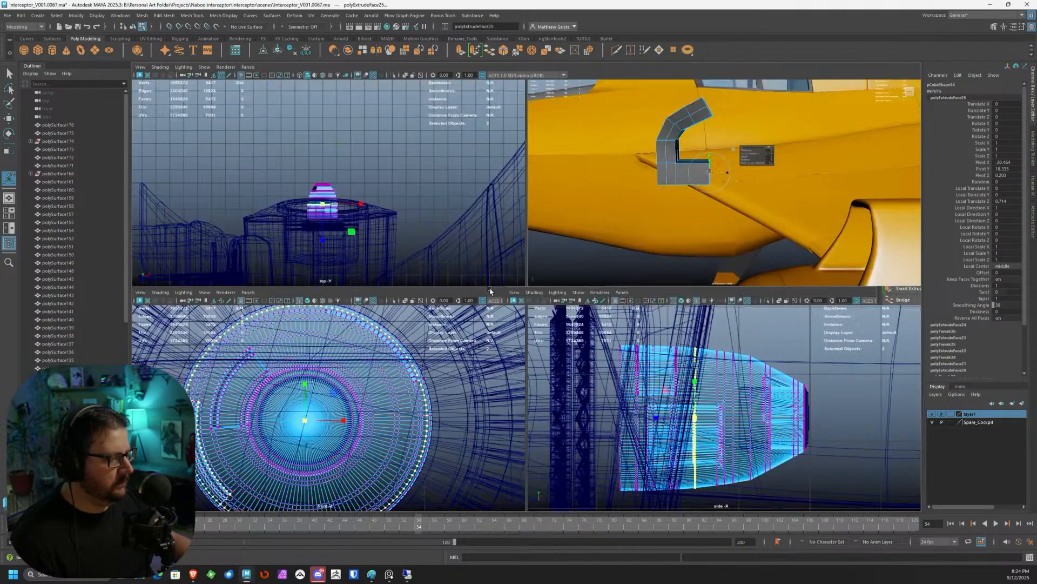
{"action": "scroll", "coordinate": [695, 427], "scroll_direction": "up", "scroll_amount": 5}
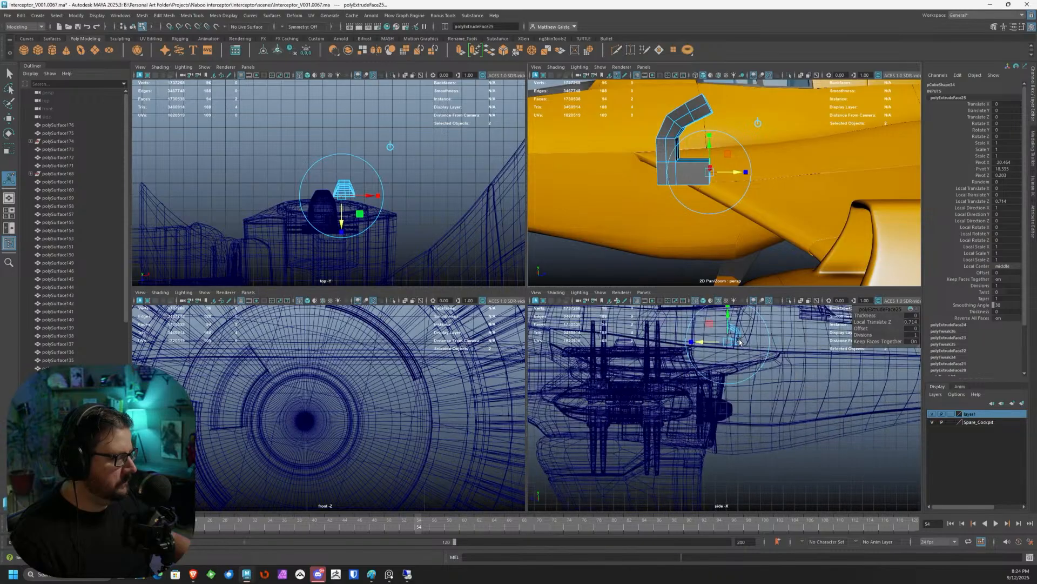
{"action": "key", "text": "space"}
{"action": "scroll", "coordinate": [540, 302], "scroll_direction": "up", "scroll_amount": 6}
{"action": "left_click_drag", "start_coordinate": [494, 285], "coordinate": [475, 286]}
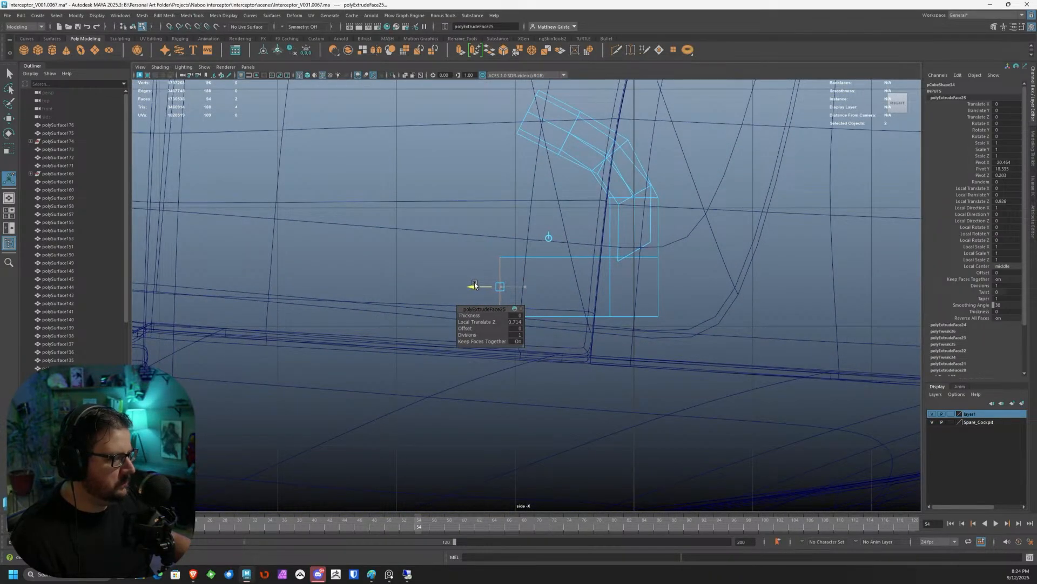
{"action": "key", "text": "space"}
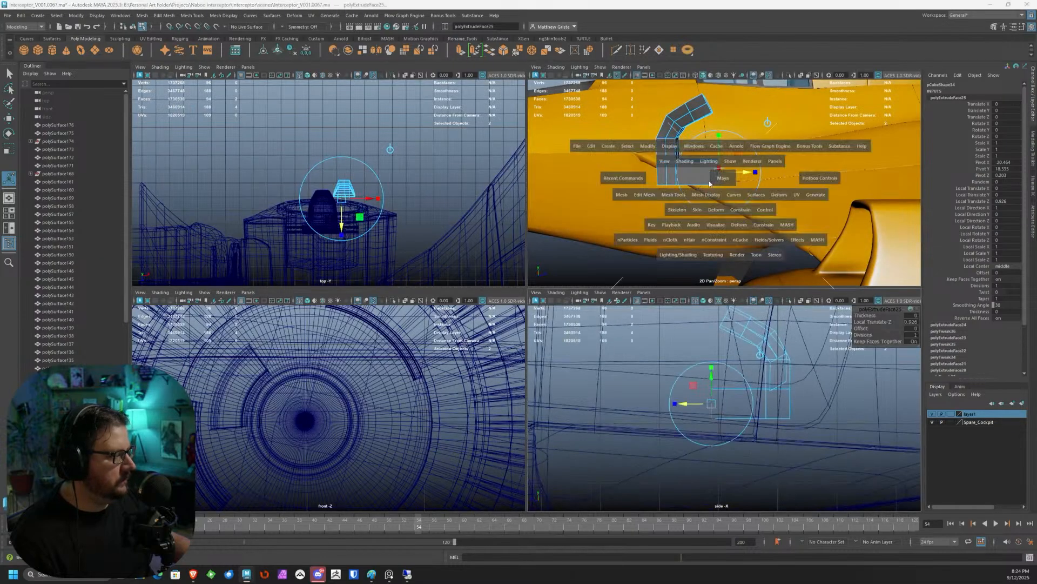
{"action": "key", "text": "space"}
Delete the faces at both ends of the base and return the piece to object mode.
{"action": "left_click", "coordinate": [599, 200]}
{"action": "scroll", "coordinate": [496, 243], "scroll_direction": "up", "scroll_amount": 3}
{"action": "left_click_drag", "start_coordinate": [429, 241], "coordinate": [433, 269], "text": "alt"}
{"action": "left_click", "coordinate": [433, 268]}
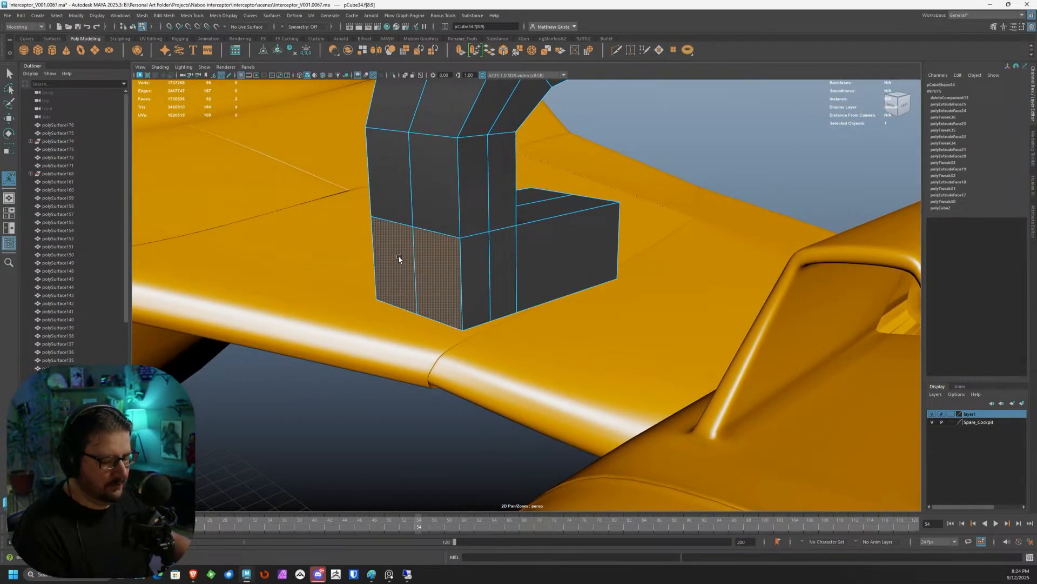
{"action": "key", "text": "Delete"}
{"action": "key", "text": "F8"}
Duplicate the hooked piece and move the copy along Z by about 1.33 to meet the original's base.
{"action": "left_click_drag", "start_coordinate": [470, 225], "coordinate": [513, 198], "text": "alt"}
{"action": "key", "text": "ctrl+d"}
{"action": "key", "text": "w"}
{"action": "scroll", "coordinate": [547, 271], "scroll_direction": "up", "scroll_amount": 4}
{"action": "scroll", "coordinate": [514, 198], "scroll_direction": "up", "scroll_amount": 3}
{"action": "middle_click_drag", "start_coordinate": [513, 197], "coordinate": [527, 244], "text": "alt"}
{"action": "left_click_drag", "start_coordinate": [535, 219], "coordinate": [527, 227]}
{"action": "scroll", "coordinate": [533, 218], "scroll_direction": "down", "scroll_amount": 4}
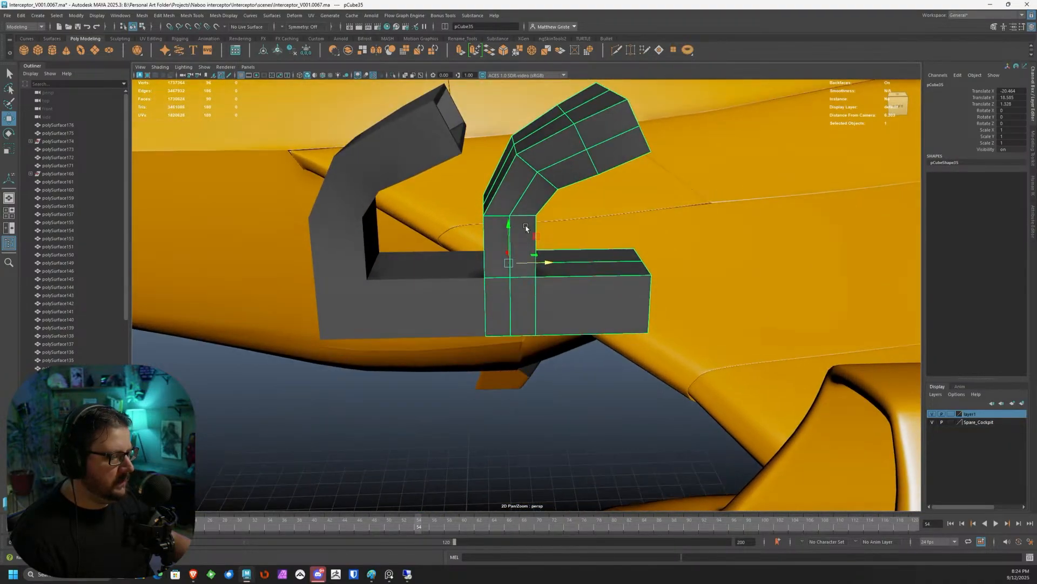
Shorten the original piece's base by moving its end vertices toward the stem, and slide the copy back along Z to follow.
{"action": "scroll", "coordinate": [527, 228], "scroll_direction": "down", "scroll_amount": 4}
{"action": "left_click", "coordinate": [475, 280]}
{"action": "right_click_drag", "start_coordinate": [475, 280], "coordinate": [456, 286]}
{"action": "left_click_drag", "start_coordinate": [524, 356], "coordinate": [492, 248]}
{"action": "left_click_drag", "start_coordinate": [536, 292], "coordinate": [516, 292]}
{"action": "right_click_drag", "start_coordinate": [519, 254], "coordinate": [545, 241]}
{"action": "left_click", "coordinate": [542, 271]}
{"action": "left_click_drag", "start_coordinate": [544, 274], "coordinate": [503, 264]}
Readjust the end vertices of the original's base so they line up with the copy's stem.
{"action": "right_click", "coordinate": [425, 297]}
{"action": "left_click", "coordinate": [386, 295]}
{"action": "left_click_drag", "start_coordinate": [432, 243], "coordinate": [459, 343]}
{"action": "left_click_drag", "start_coordinate": [483, 293], "coordinate": [484, 294]}
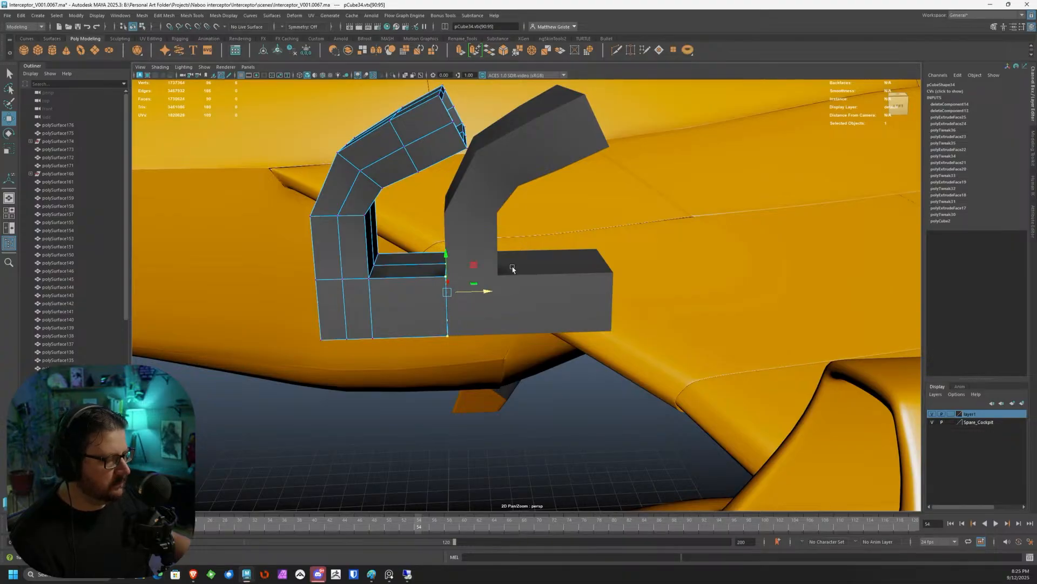
Delete the copied hooked piece.
{"action": "left_click", "coordinate": [506, 264]}
{"action": "key", "text": "Delete"}
{"action": "left_click", "coordinate": [465, 274]}
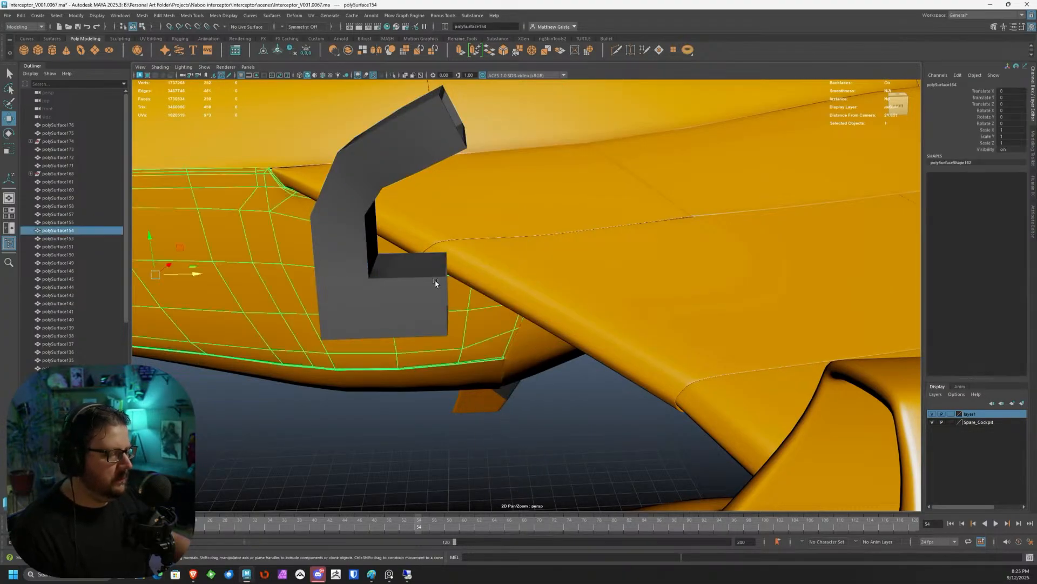
Duplicate the shortened hooked piece and move the copy along Z by about 1.00 against the original's base end.
{"action": "left_click", "coordinate": [420, 284]}
{"action": "scroll", "coordinate": [420, 284], "scroll_direction": "up", "scroll_amount": 2}
{"action": "key", "text": "ctrl+d"}
{"action": "left_click_drag", "start_coordinate": [403, 272], "coordinate": [509, 270]}
{"action": "scroll", "coordinate": [510, 271], "scroll_direction": "up", "scroll_amount": 4}
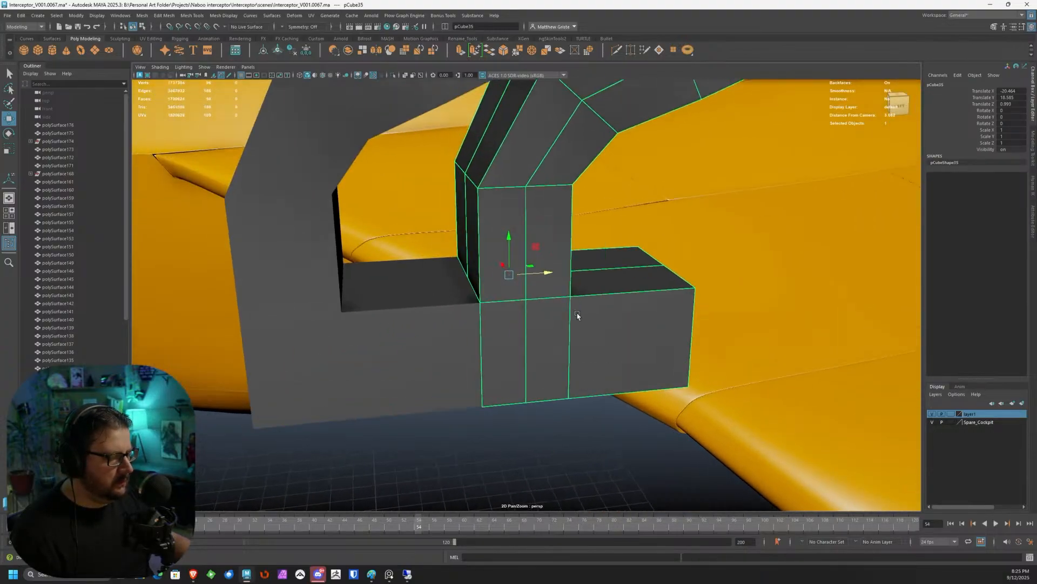
{"action": "left_click_drag", "start_coordinate": [586, 278], "coordinate": [526, 334]}
{"action": "scroll", "coordinate": [540, 301], "scroll_direction": "down", "scroll_amount": 4}
Bridge the border edges of the opening at the stem-side end of the original's base to close it.
{"action": "scroll", "coordinate": [526, 333], "scroll_direction": "down", "scroll_amount": 5}
{"action": "scroll", "coordinate": [444, 357], "scroll_direction": "up", "scroll_amount": 6}
{"action": "left_click_drag", "start_coordinate": [444, 358], "coordinate": [514, 348], "text": "alt"}
{"action": "scroll", "coordinate": [502, 319], "scroll_direction": "up", "scroll_amount": 5}
{"action": "middle_click_drag", "start_coordinate": [491, 273], "coordinate": [421, 232], "text": "alt"}
{"action": "right_click_drag", "start_coordinate": [420, 232], "coordinate": [417, 253]}
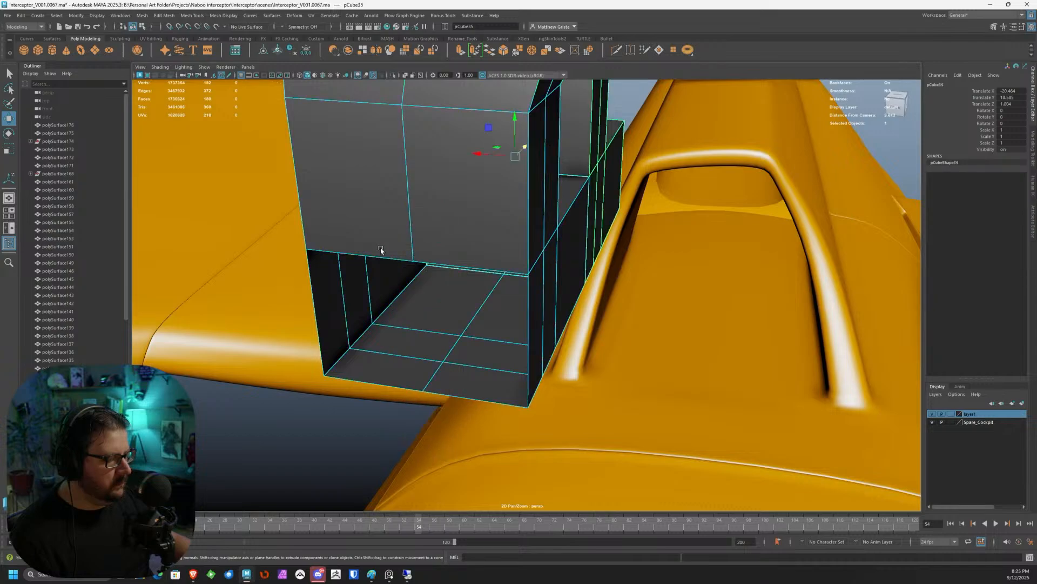
{"action": "left_click", "coordinate": [375, 258]}
{"action": "left_click", "coordinate": [382, 386], "text": "shift"}
{"action": "left_click", "coordinate": [450, 366], "text": "shift"}
{"action": "scroll", "coordinate": [440, 266], "scroll_direction": "down", "scroll_amount": 5}
{"action": "left_click_drag", "start_coordinate": [480, 288], "coordinate": [432, 274], "text": "alt"}
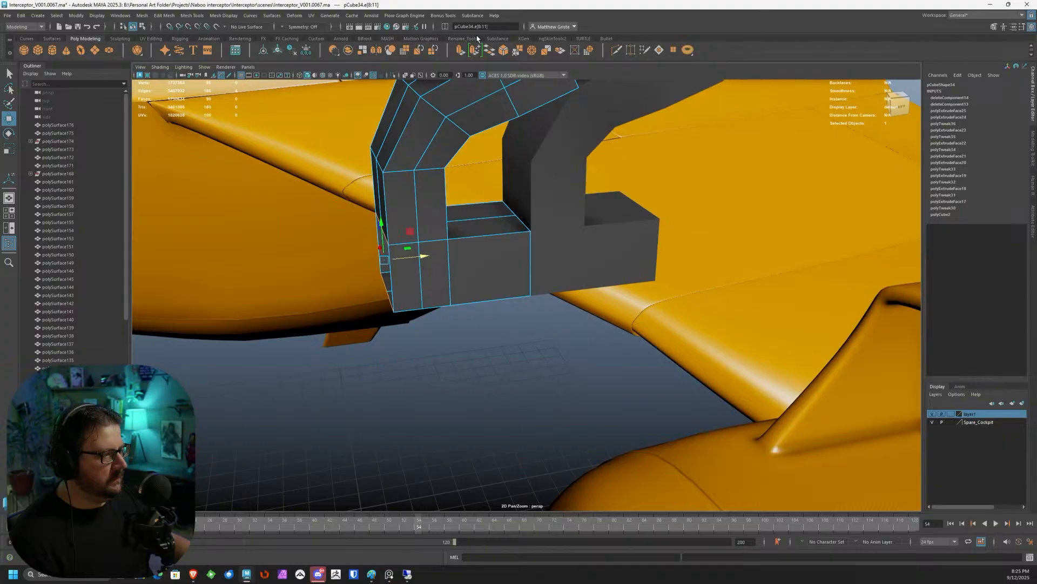
{"action": "left_click", "coordinate": [490, 50]}
Delete the duplicate beside the bridged piece.
{"action": "scroll", "coordinate": [552, 208], "scroll_direction": "down", "scroll_amount": 2}
{"action": "right_click_drag", "start_coordinate": [549, 195], "coordinate": [578, 184]}
{"action": "left_click", "coordinate": [549, 197]}
{"action": "key", "text": "Delete"}
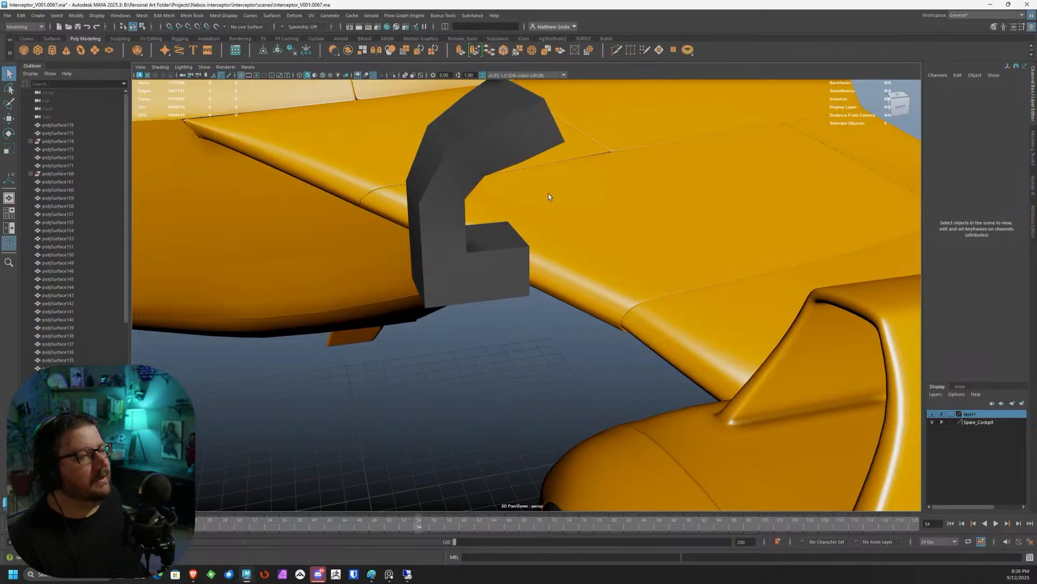
Select the remaining hooked piece and insert tight edge loops along its side edges with Multi-Cut.
{"action": "left_click_drag", "start_coordinate": [549, 197], "coordinate": [400, 302], "text": "alt"}
{"action": "left_click", "coordinate": [437, 272]}
{"action": "left_click_drag", "start_coordinate": [438, 271], "coordinate": [522, 303], "text": "alt"}
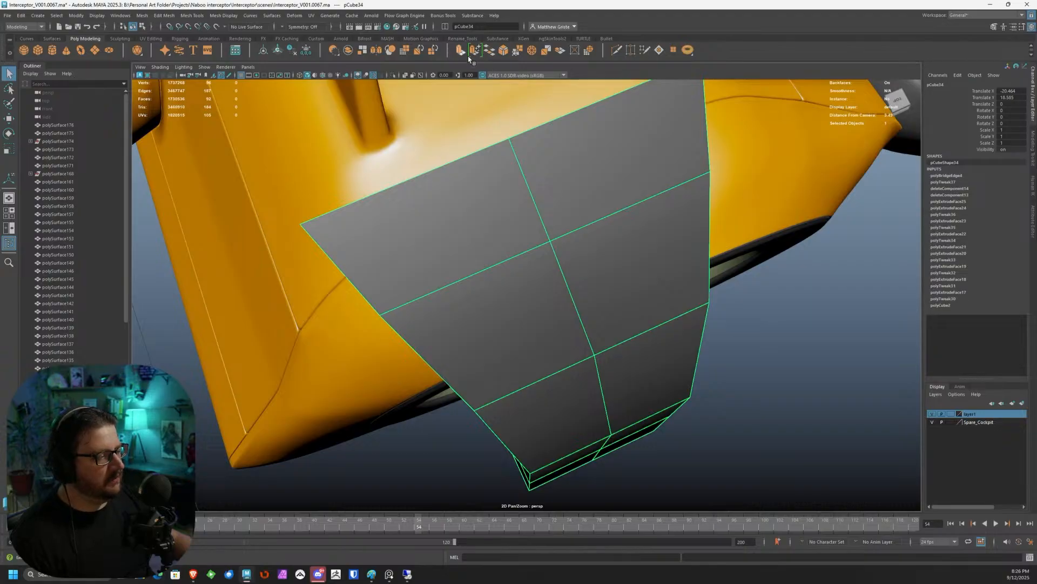
{"action": "left_click", "coordinate": [1034, 216]}
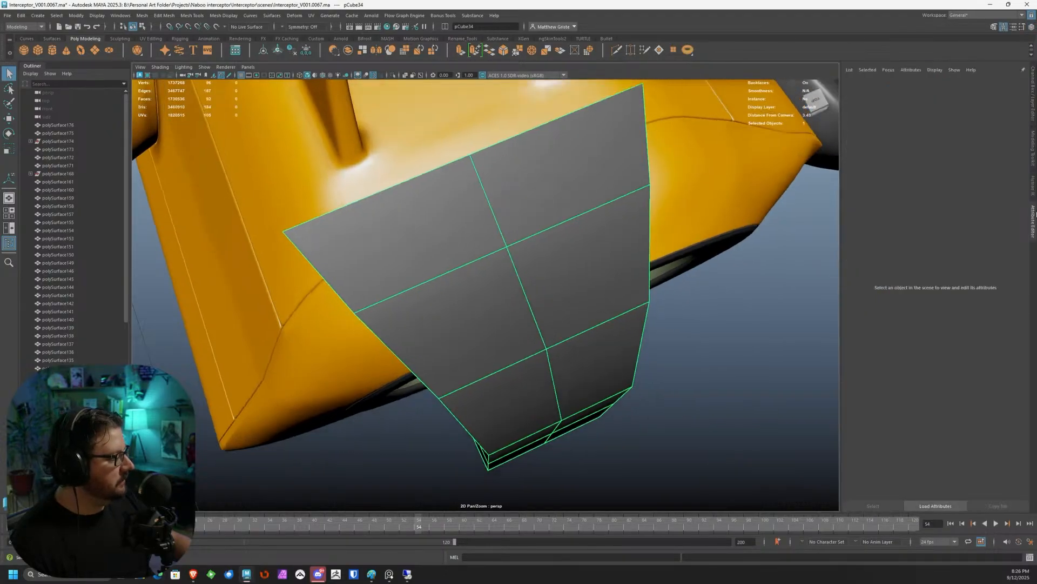
{"action": "left_click", "coordinate": [1033, 142]}
{"action": "left_click", "coordinate": [918, 323]}
{"action": "left_click", "coordinate": [291, 227]}
{"action": "key", "text": "Escape"}
{"action": "left_click_drag", "start_coordinate": [364, 225], "coordinate": [479, 139], "text": "alt"}
{"action": "left_click", "coordinate": [588, 223], "text": "ctrl"}
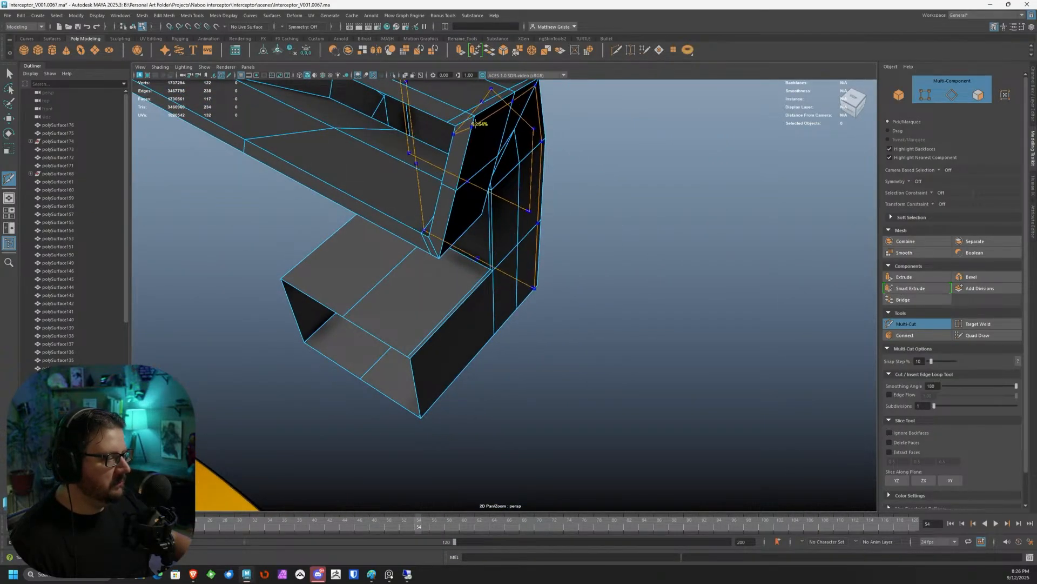
{"action": "left_click", "coordinate": [479, 121], "text": "ctrl"}
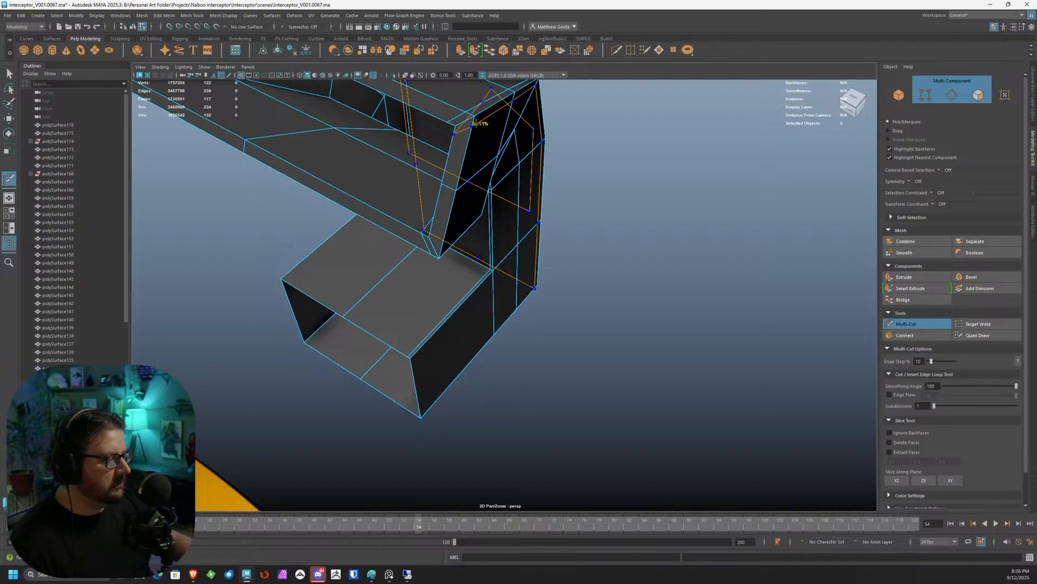
{"action": "left_click", "coordinate": [459, 233], "text": "ctrl"}
Insert further tight edge loops along the hooked arm's remaining edges and around its open tip.
{"action": "left_click_drag", "start_coordinate": [459, 232], "coordinate": [497, 250], "text": "alt"}
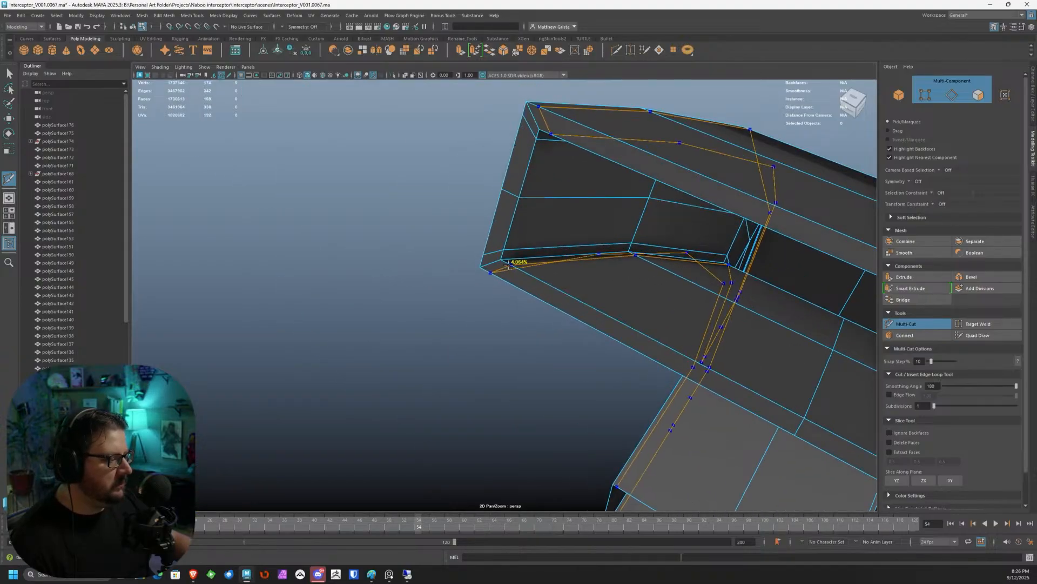
{"action": "left_click", "coordinate": [509, 265], "text": "ctrl"}
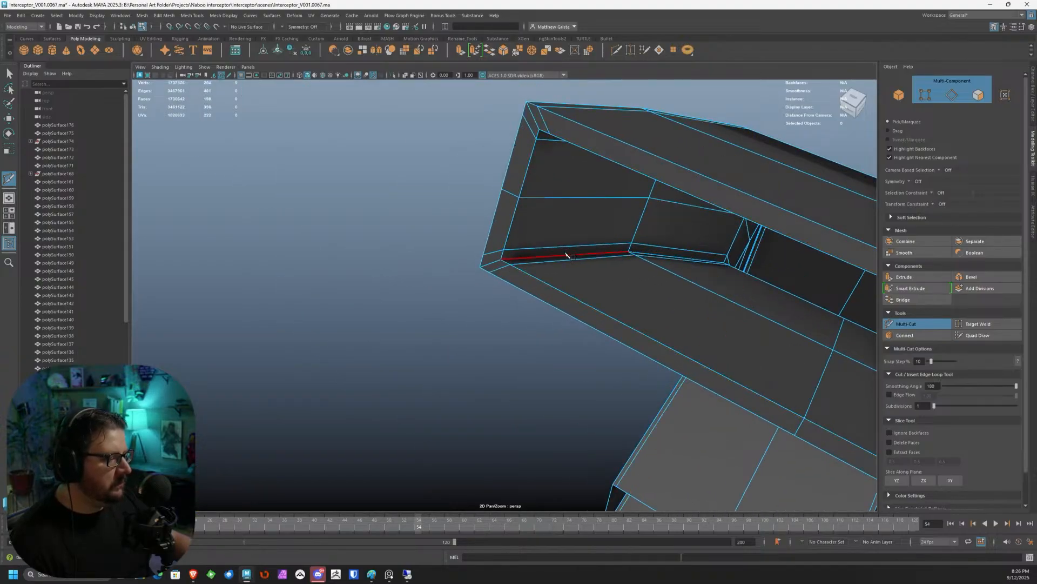
{"action": "left_click", "coordinate": [510, 252], "text": "ctrl"}
{"action": "left_click_drag", "start_coordinate": [510, 252], "coordinate": [621, 266], "text": "alt"}
{"action": "middle_click_drag", "start_coordinate": [620, 266], "coordinate": [463, 264], "text": "alt"}
{"action": "left_click_drag", "start_coordinate": [463, 264], "coordinate": [447, 329], "text": "alt"}
{"action": "left_click", "coordinate": [551, 296], "text": "ctrl"}
{"action": "scroll", "coordinate": [616, 209], "scroll_direction": "down", "scroll_amount": 8}
{"action": "left_click", "coordinate": [516, 325], "text": "ctrl"}
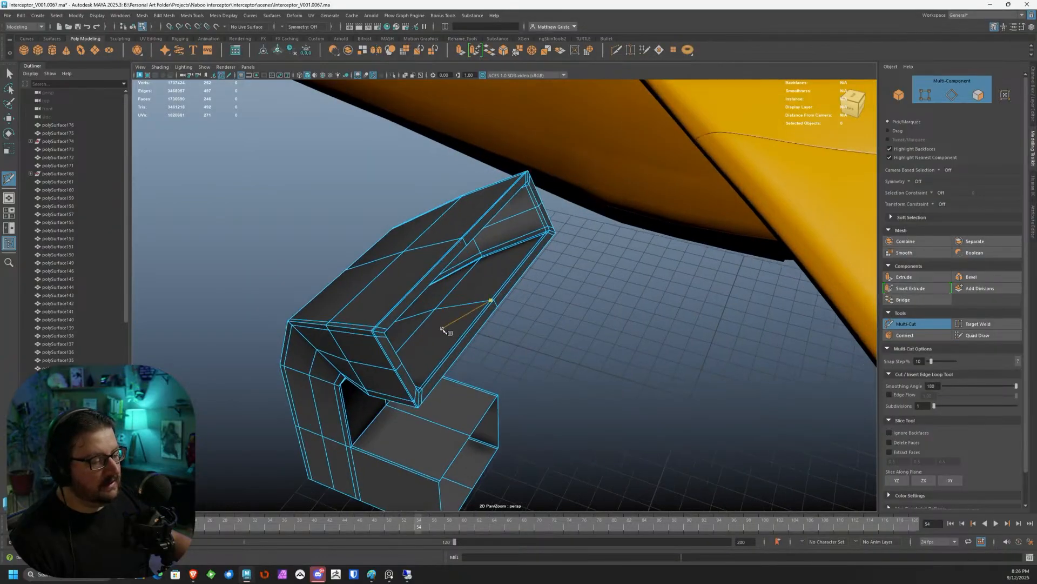
Insert edge loops just above and below the junction of stem and base, and one just above the base's bottom edge.
{"action": "middle_click_drag", "start_coordinate": [447, 329], "coordinate": [578, 311], "text": "alt"}
{"action": "left_click_drag", "start_coordinate": [578, 310], "coordinate": [572, 276], "text": "alt"}
{"action": "scroll", "coordinate": [573, 276], "scroll_direction": "up", "scroll_amount": 5}
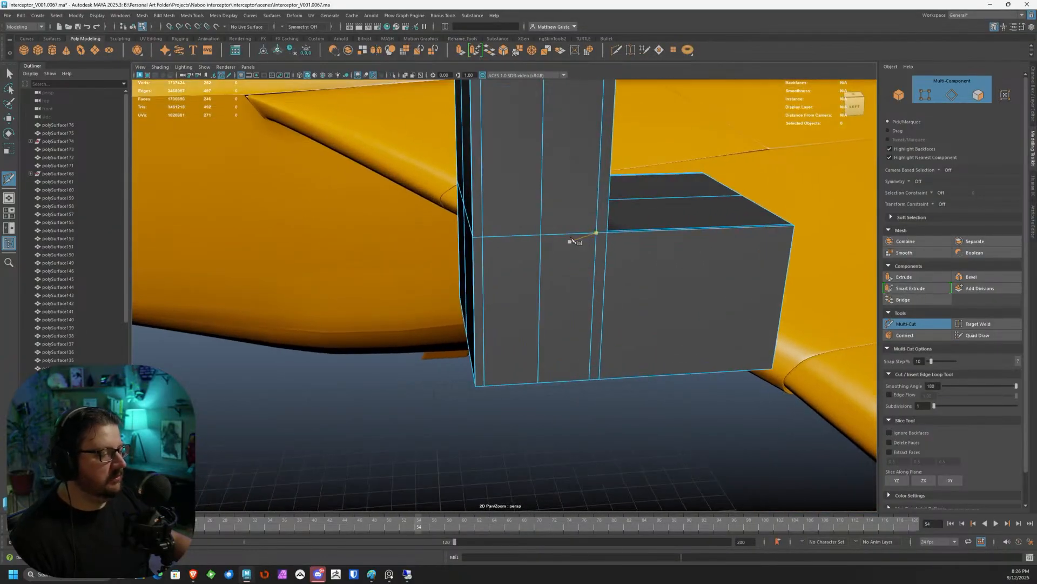
{"action": "left_click", "coordinate": [605, 226], "text": "ctrl"}
{"action": "scroll", "coordinate": [573, 227], "scroll_direction": "down", "scroll_amount": 4}
{"action": "left_click_drag", "start_coordinate": [569, 227], "coordinate": [602, 270], "text": "alt"}
{"action": "scroll", "coordinate": [731, 278], "scroll_direction": "down", "scroll_amount": 3}
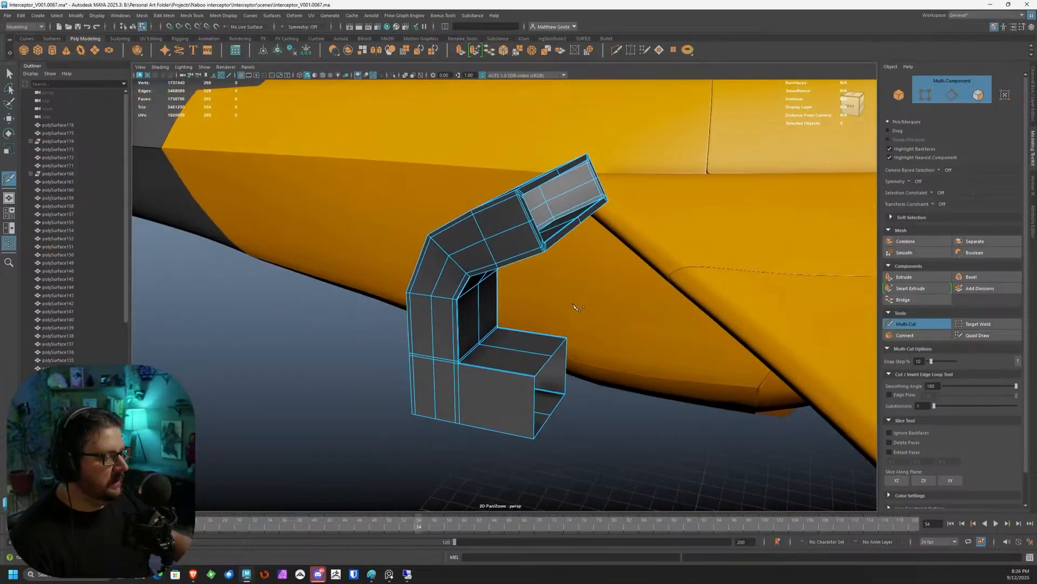
{"action": "middle_click_drag", "start_coordinate": [576, 305], "coordinate": [544, 284], "text": "alt"}
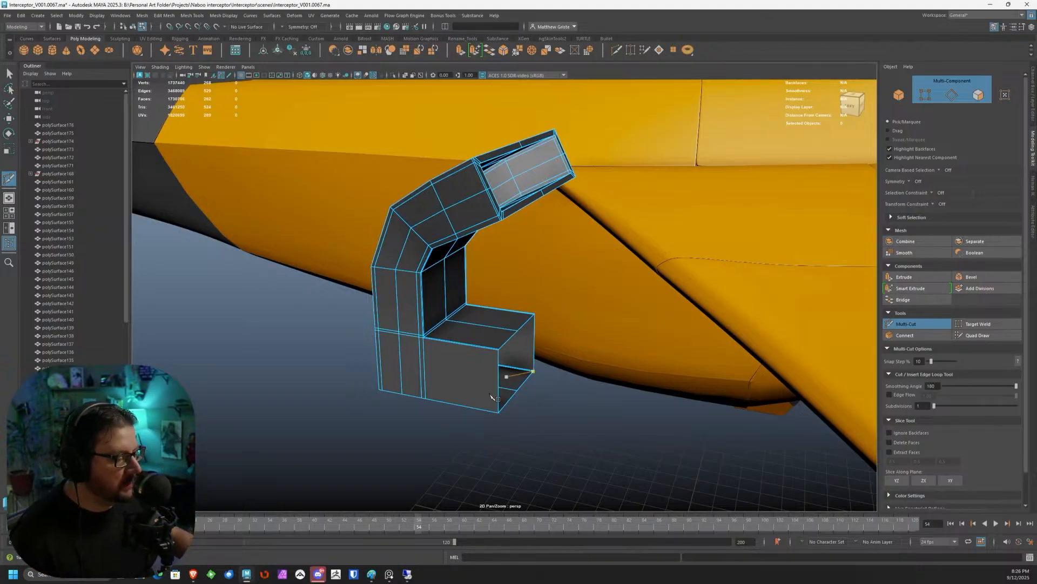
{"action": "scroll", "coordinate": [508, 270], "scroll_direction": "up", "scroll_amount": 5}
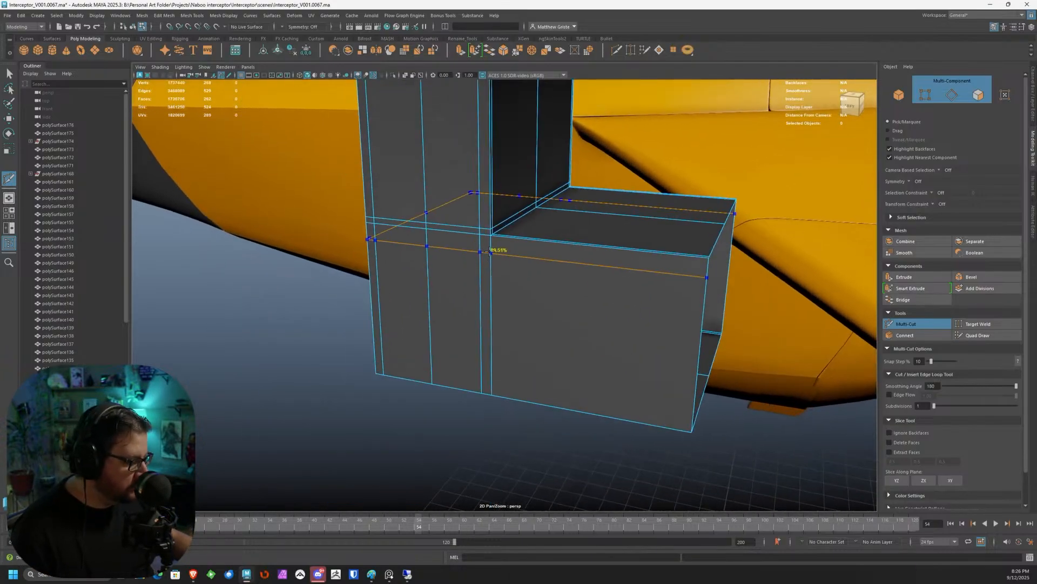
{"action": "left_click", "coordinate": [490, 243]}
{"action": "left_click", "coordinate": [492, 388]}
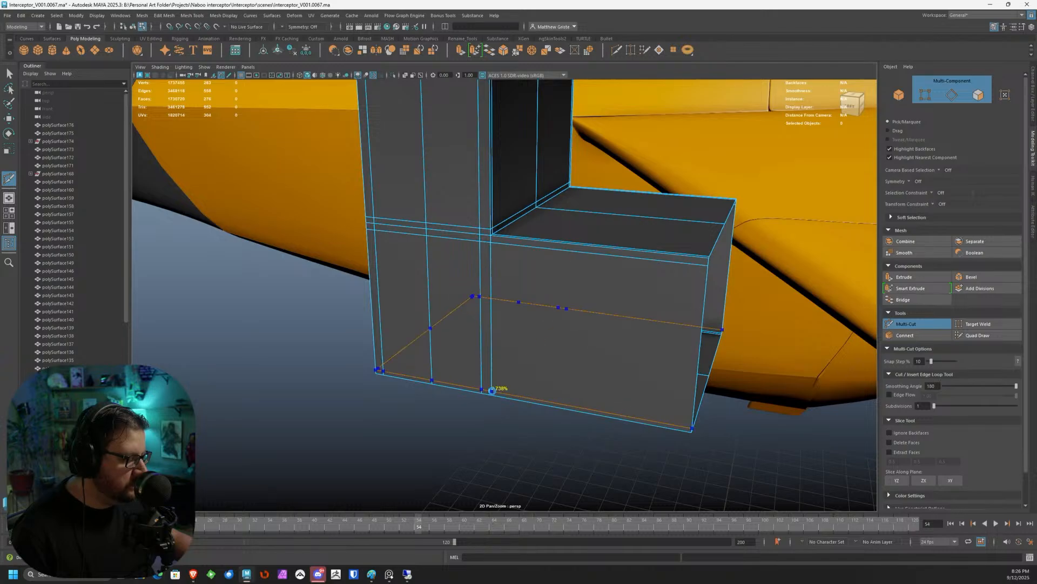
Preview the hooked piece smoothed to check its edges, and return it to the unsmoothed display.
{"action": "scroll", "coordinate": [487, 381], "scroll_direction": "down", "scroll_amount": 4}
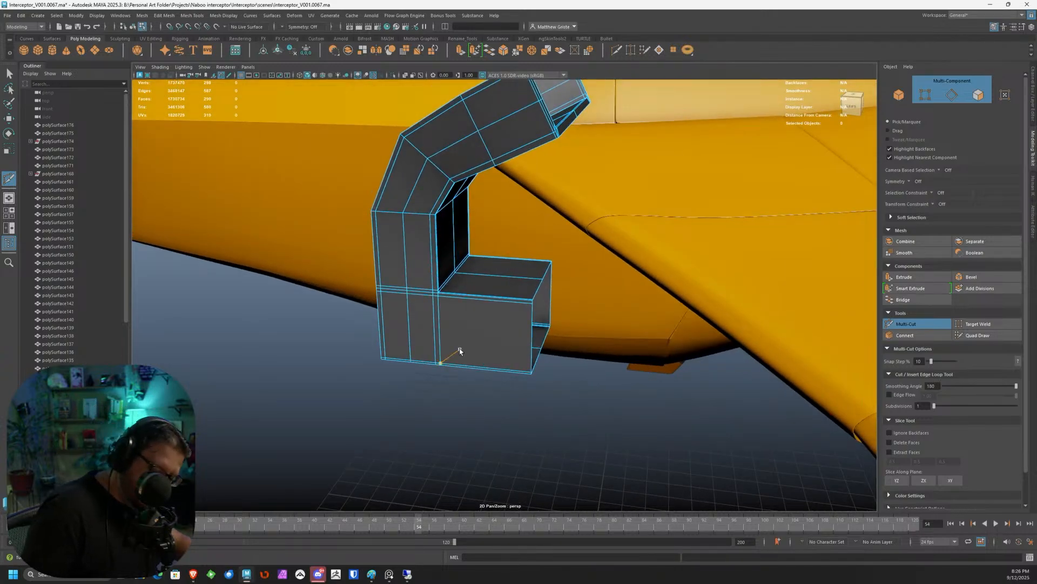
{"action": "key", "text": "q"}
{"action": "right_click_drag", "start_coordinate": [392, 268], "coordinate": [432, 247]}
{"action": "key", "text": "3"}
{"action": "left_click_drag", "start_coordinate": [457, 266], "coordinate": [585, 306], "text": "alt"}
{"action": "left_click", "coordinate": [567, 424]}
{"action": "left_click_drag", "start_coordinate": [567, 424], "coordinate": [539, 339], "text": "alt"}
{"action": "scroll", "coordinate": [539, 338], "scroll_direction": "up", "scroll_amount": 5}
{"action": "left_click", "coordinate": [510, 311]}
{"action": "scroll", "coordinate": [467, 309], "scroll_direction": "up", "scroll_amount": 4}
{"action": "key", "text": "1"}
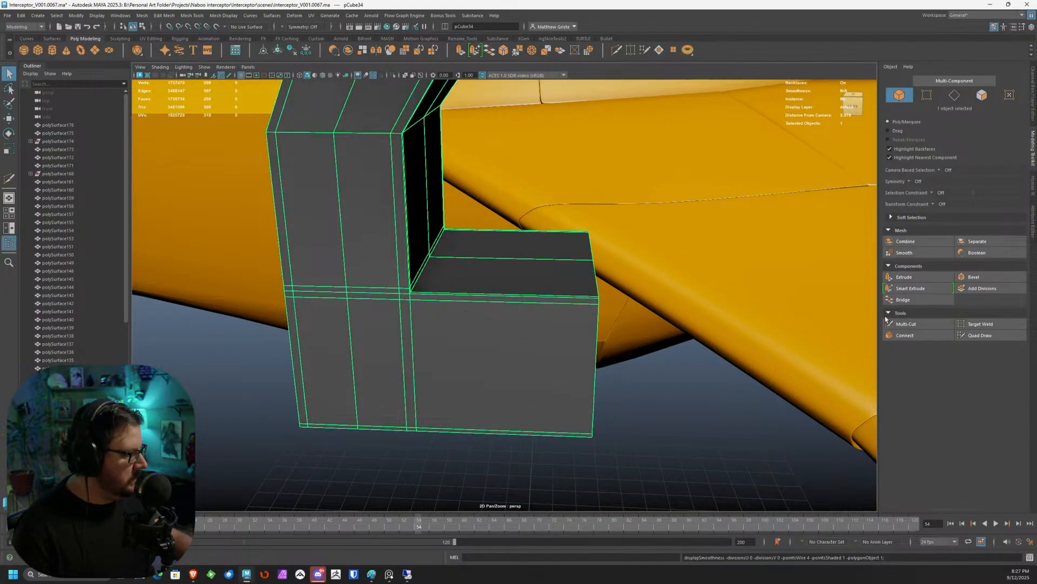
Insert an edge loop around the base just beyond the stem and leave Multi-Cut.
{"action": "left_click", "coordinate": [906, 324]}
{"action": "scroll", "coordinate": [500, 353], "scroll_direction": "down", "scroll_amount": 3}
{"action": "left_click_drag", "start_coordinate": [502, 352], "coordinate": [480, 370], "text": "alt"}
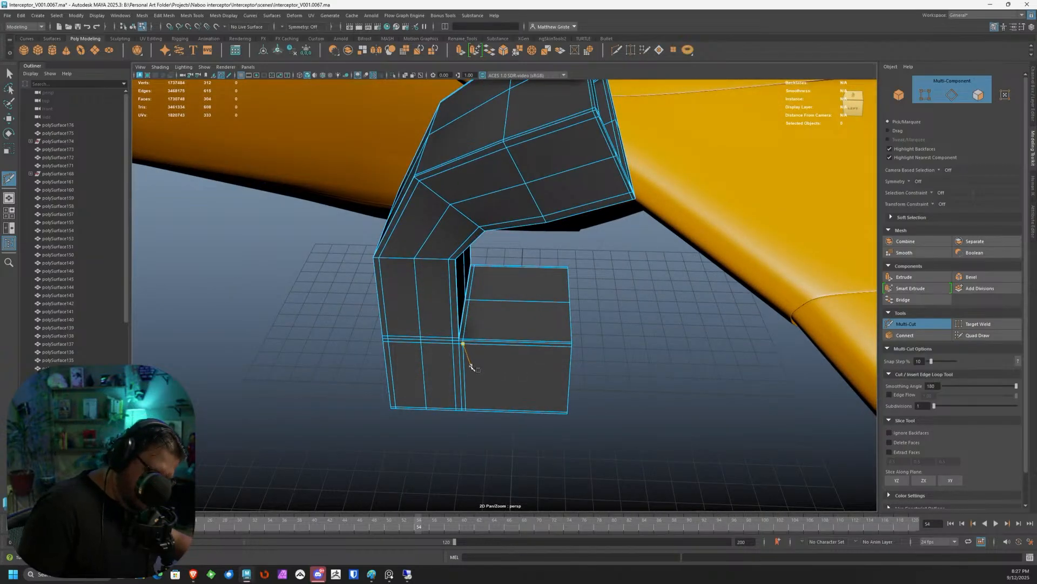
{"action": "key", "text": "q"}
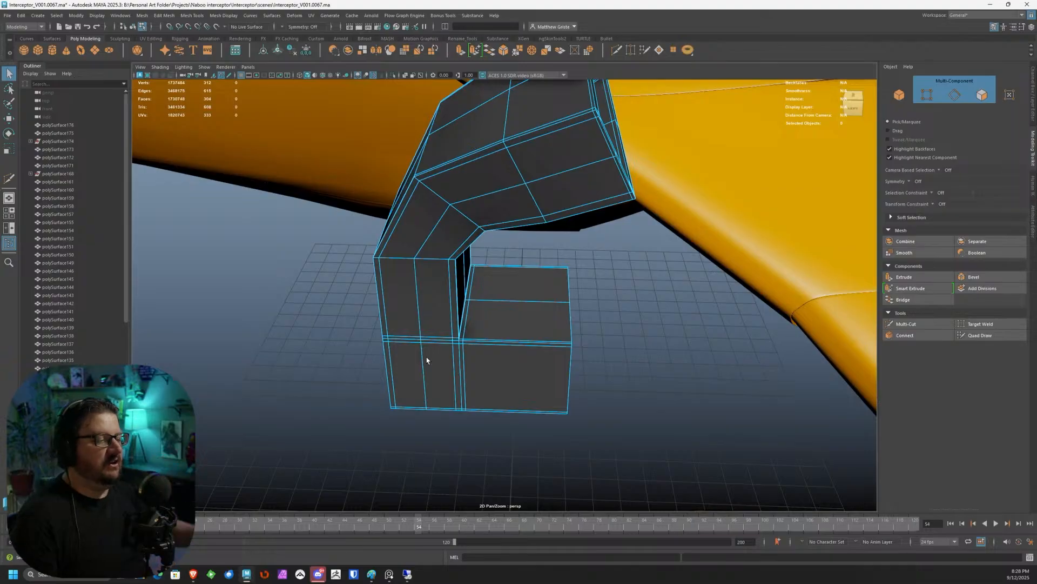
Duplicate the hooked piece in object mode and move the copy along Z by about 1.07.
{"action": "left_click_drag", "start_coordinate": [387, 273], "coordinate": [519, 301], "text": "alt"}
{"action": "left_click", "coordinate": [518, 307]}
{"action": "scroll", "coordinate": [480, 308], "scroll_direction": "up", "scroll_amount": 5}
{"action": "right_click_drag", "start_coordinate": [388, 286], "coordinate": [400, 290]}
{"action": "middle_click_drag", "start_coordinate": [401, 290], "coordinate": [430, 285], "text": "alt"}
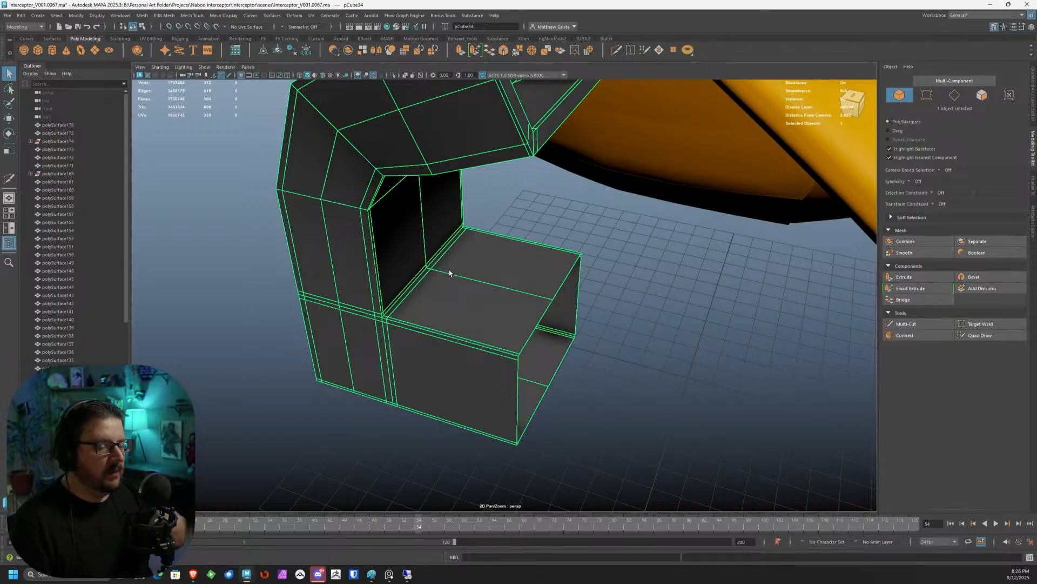
{"action": "left_click_drag", "start_coordinate": [365, 269], "coordinate": [377, 224], "text": "alt"}
{"action": "key", "text": "ctrl+d"}
{"action": "key", "text": "w"}
{"action": "scroll", "coordinate": [498, 228], "scroll_direction": "down", "scroll_amount": 3}
{"action": "scroll", "coordinate": [511, 234], "scroll_direction": "up", "scroll_amount": 3}
{"action": "left_click_drag", "start_coordinate": [446, 249], "coordinate": [629, 241]}
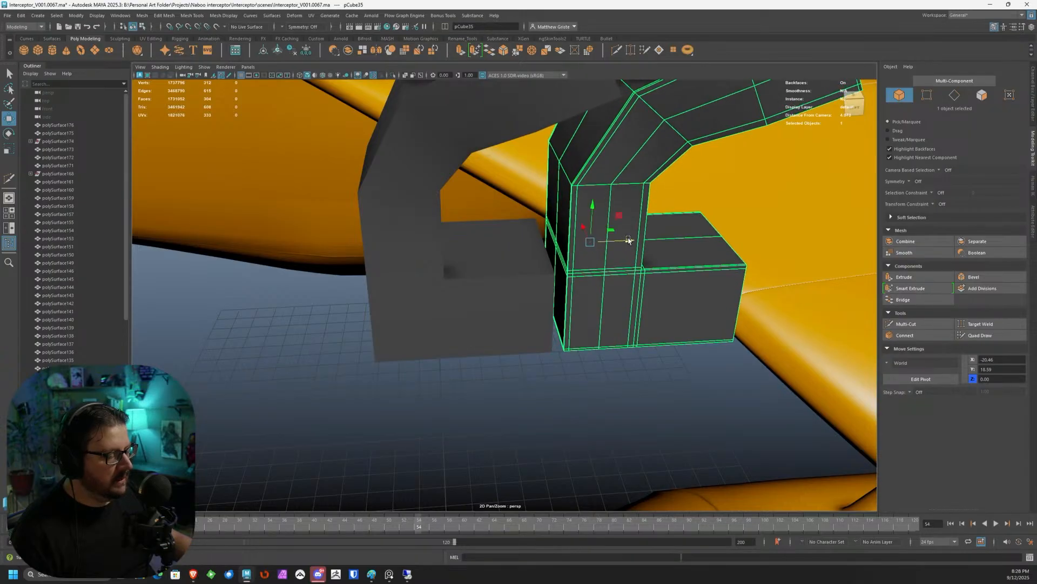
Delete the copy's faces on the stem-side end of its base, including the narrow strips along the edges.
{"action": "middle_click_drag", "start_coordinate": [609, 246], "coordinate": [546, 270], "text": "alt"}
{"action": "scroll", "coordinate": [547, 270], "scroll_direction": "up", "scroll_amount": 5}
{"action": "left_click_drag", "start_coordinate": [546, 271], "coordinate": [607, 271], "text": "alt"}
{"action": "middle_click_drag", "start_coordinate": [650, 257], "coordinate": [554, 283], "text": "alt"}
{"action": "scroll", "coordinate": [553, 283], "scroll_direction": "up", "scroll_amount": 1}
{"action": "left_click_drag", "start_coordinate": [554, 283], "coordinate": [540, 261], "text": "alt"}
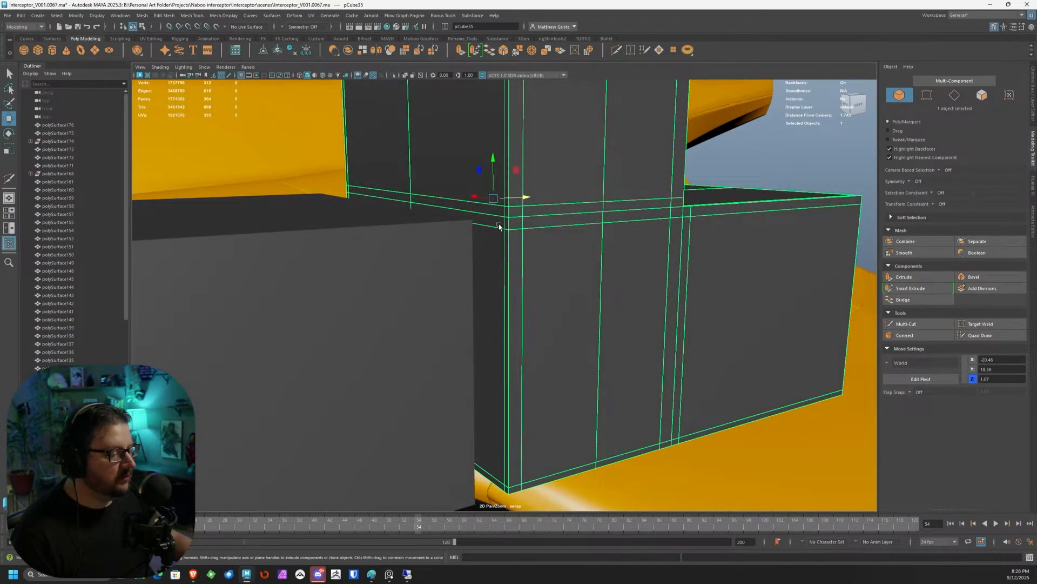
{"action": "right_click_drag", "start_coordinate": [539, 262], "coordinate": [551, 259]}
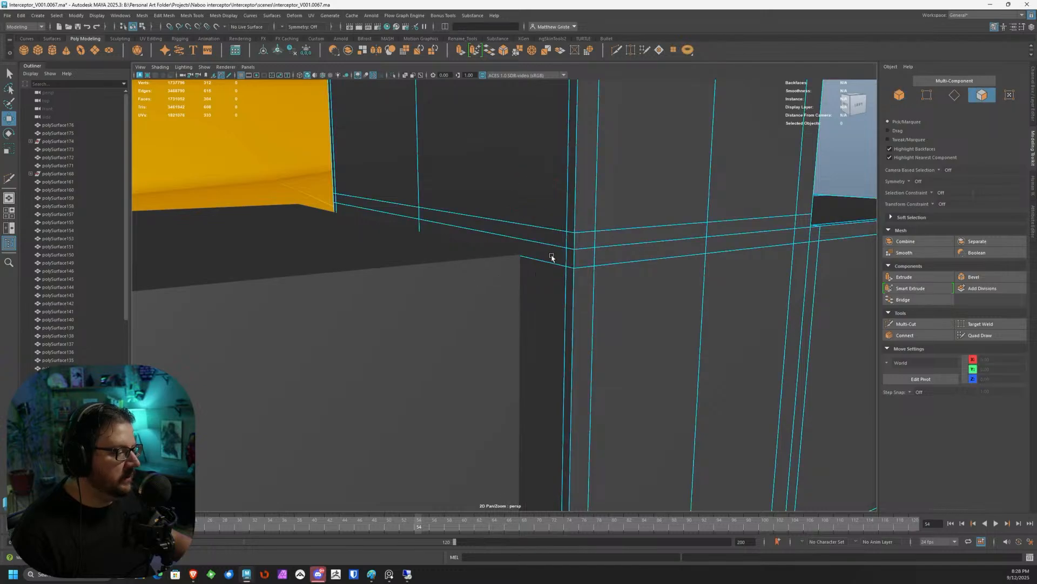
{"action": "left_click", "coordinate": [552, 256]}
{"action": "left_click", "coordinate": [553, 285], "text": "shift"}
{"action": "left_click", "coordinate": [568, 273], "text": "shift"}
{"action": "left_click", "coordinate": [398, 231], "text": "shift"}
{"action": "left_click_drag", "start_coordinate": [399, 232], "coordinate": [445, 367], "text": "alt"}
{"action": "left_click", "coordinate": [528, 254], "text": "shift"}
{"action": "left_click", "coordinate": [521, 311], "text": "shift"}
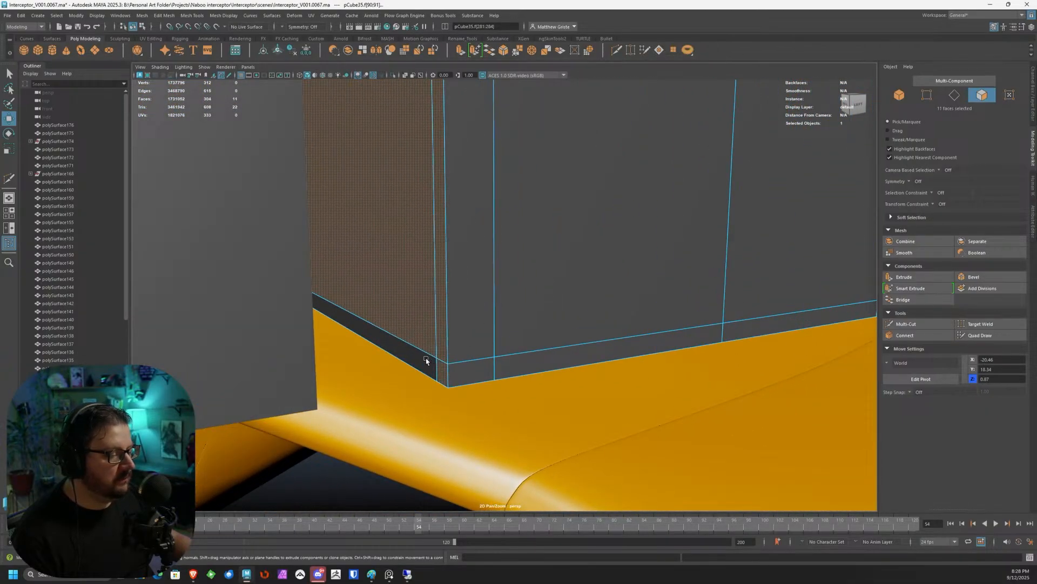
{"action": "left_click", "coordinate": [426, 360], "text": "shift"}
{"action": "right_click_drag", "start_coordinate": [426, 360], "coordinate": [403, 331], "text": "alt"}
{"action": "left_click_drag", "start_coordinate": [403, 332], "coordinate": [392, 310], "text": "alt"}
{"action": "key", "text": "Delete"}
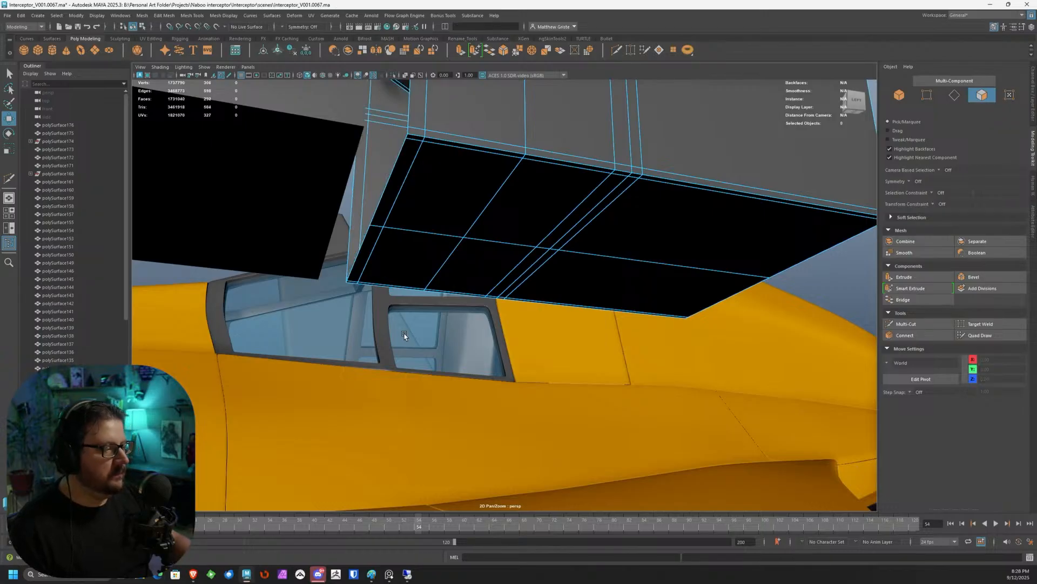
Move the trimmed copy along Z to about 1.00 so its open end meets the original's base.
{"action": "left_click_drag", "start_coordinate": [417, 241], "coordinate": [496, 199], "text": "alt"}
{"action": "right_click_drag", "start_coordinate": [495, 197], "coordinate": [517, 191]}
{"action": "middle_click_drag", "start_coordinate": [471, 216], "coordinate": [492, 211], "text": "alt"}
{"action": "right_click_drag", "start_coordinate": [491, 211], "coordinate": [502, 199], "text": "alt"}
{"action": "left_click_drag", "start_coordinate": [522, 188], "coordinate": [497, 201]}
{"action": "middle_click_drag", "start_coordinate": [424, 241], "coordinate": [534, 232], "text": "alt"}
{"action": "scroll", "coordinate": [534, 233], "scroll_direction": "up", "scroll_amount": 4}
{"action": "left_click_drag", "start_coordinate": [533, 234], "coordinate": [549, 218], "text": "alt"}
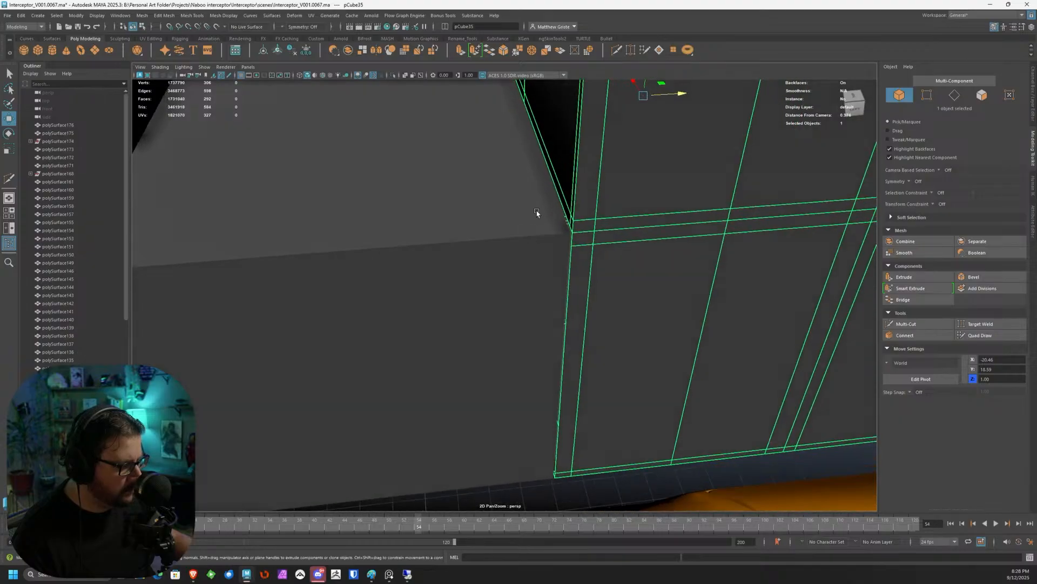
{"action": "left_click_drag", "start_coordinate": [648, 141], "coordinate": [646, 139]}
Duplicate the trimmed copy and place the new piece further along Z as the third module.
{"action": "scroll", "coordinate": [592, 203], "scroll_direction": "down", "scroll_amount": 8}
{"action": "left_click_drag", "start_coordinate": [551, 242], "coordinate": [611, 309], "text": "alt"}
{"action": "key", "text": "ctrl+d"}
{"action": "right_click_drag", "start_coordinate": [411, 333], "coordinate": [370, 331]}
{"action": "middle_click_drag", "start_coordinate": [431, 338], "coordinate": [525, 330], "text": "alt"}
{"action": "scroll", "coordinate": [511, 331], "scroll_direction": "up", "scroll_amount": 5}
{"action": "right_click_drag", "start_coordinate": [508, 329], "coordinate": [545, 318]}
{"action": "scroll", "coordinate": [521, 366], "scroll_direction": "down", "scroll_amount": 5}
Combine the original hooked piece and the adjoining trimmed copy into one mesh.
{"action": "left_click", "coordinate": [541, 411]}
{"action": "left_click_drag", "start_coordinate": [542, 412], "coordinate": [417, 375], "text": "alt"}
{"action": "scroll", "coordinate": [484, 303], "scroll_direction": "up", "scroll_amount": 5}
{"action": "left_click", "coordinate": [483, 294]}
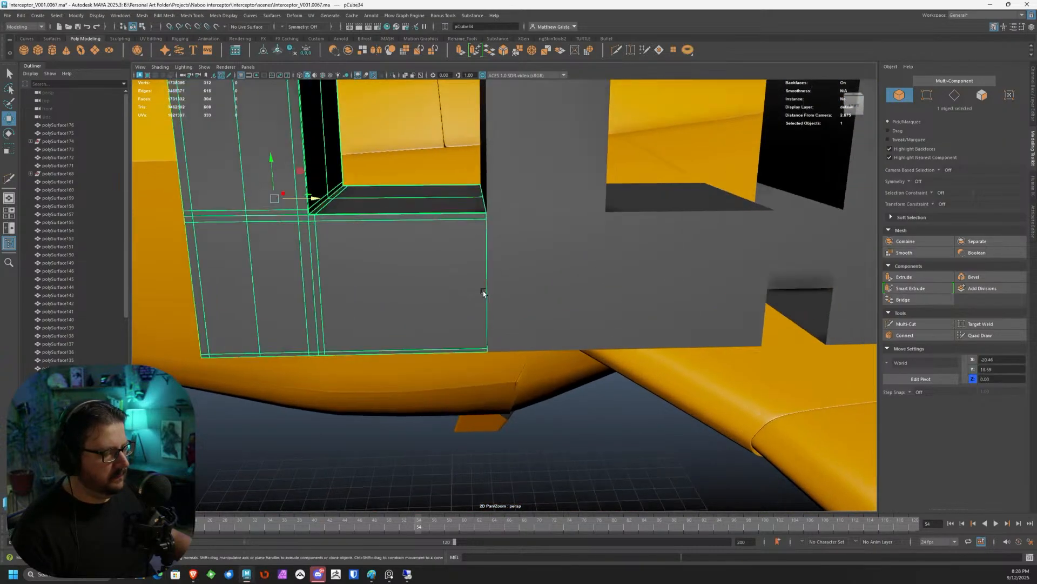
{"action": "left_click_drag", "start_coordinate": [483, 292], "coordinate": [494, 298], "text": "alt"}
{"action": "left_click_drag", "start_coordinate": [556, 454], "coordinate": [515, 390]}
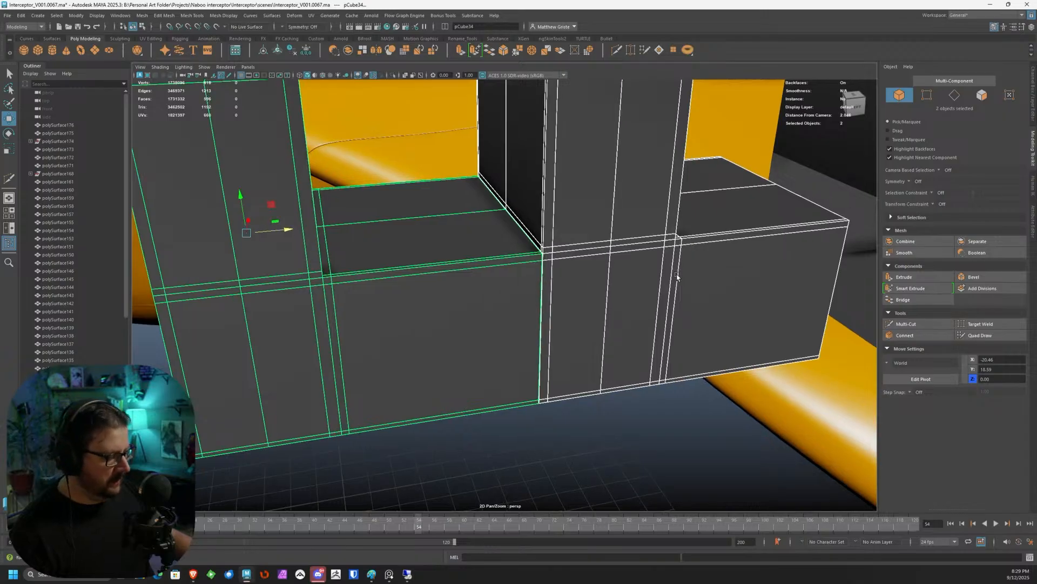
{"action": "scroll", "coordinate": [559, 230], "scroll_direction": "up", "scroll_amount": 6}
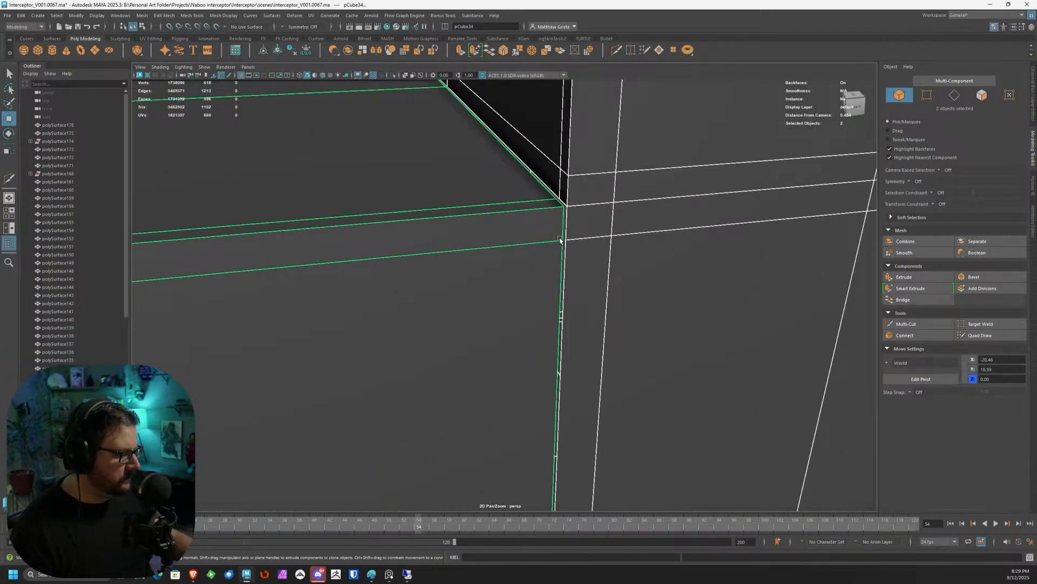
{"action": "left_click", "coordinate": [141, 15]}
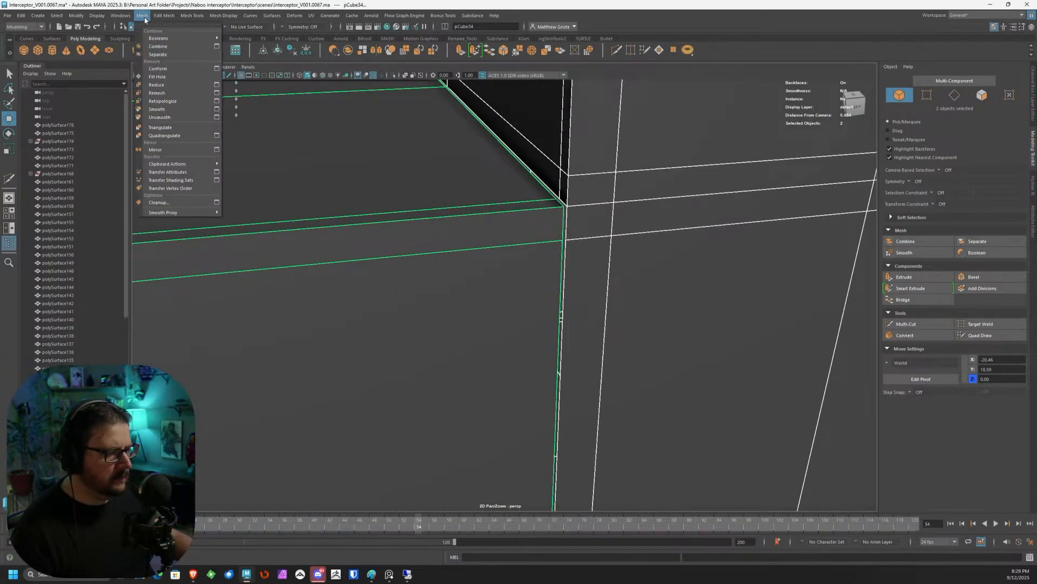
{"action": "left_click", "coordinate": [158, 46]}
Select the border edge loops on both sides of the seam and sew them together.
{"action": "right_click_drag", "start_coordinate": [552, 256], "coordinate": [540, 225]}
{"action": "left_click", "coordinate": [543, 224]}
{"action": "left_click", "coordinate": [539, 218]}
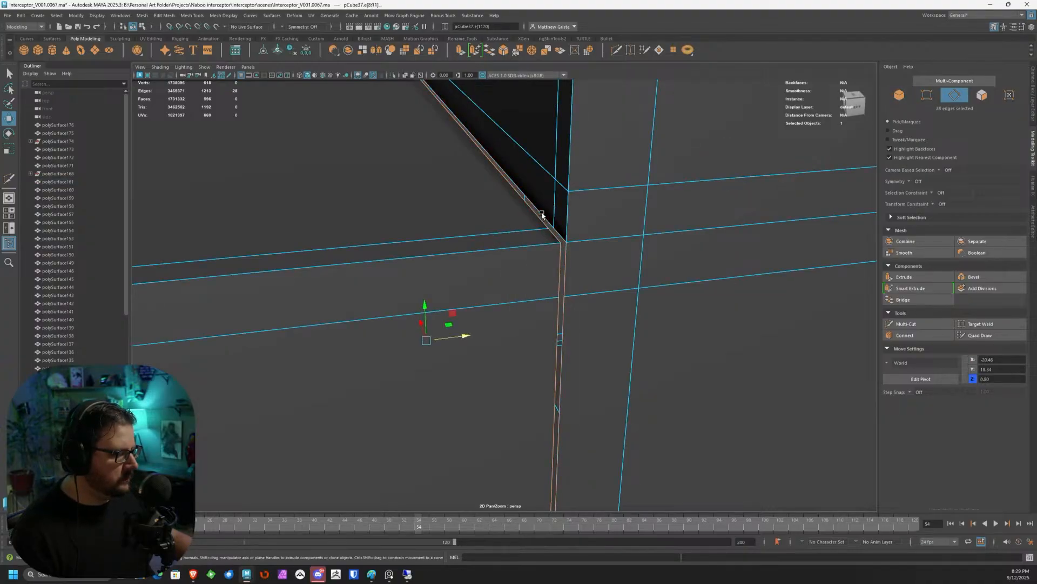
{"action": "left_click", "coordinate": [515, 52]}
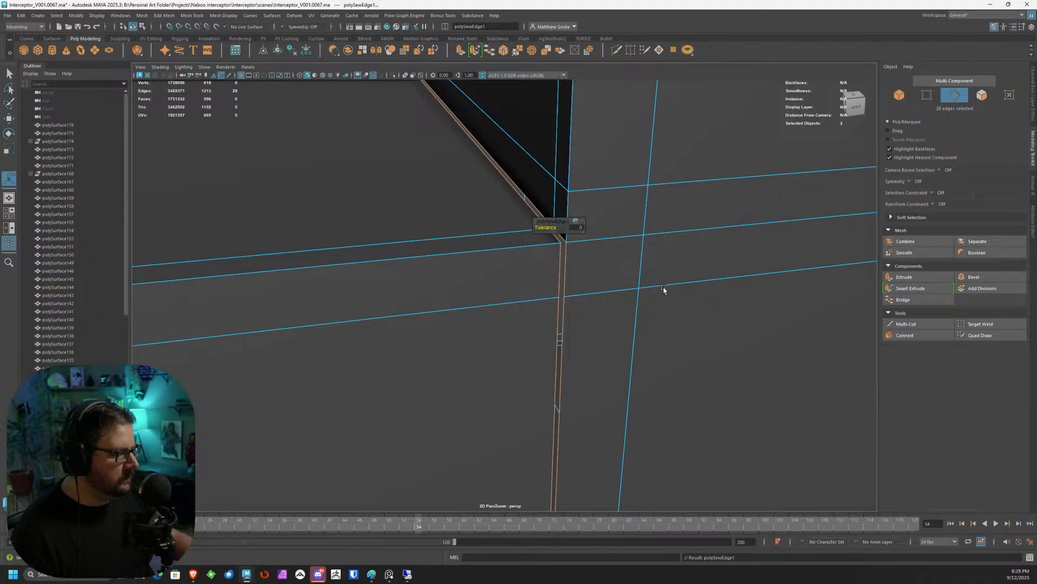
Adjust the sew tolerance to merge the border edges at the first seam, and return to object selection.
{"action": "left_click_drag", "start_coordinate": [541, 227], "coordinate": [520, 303]}
{"action": "right_click", "coordinate": [591, 292]}
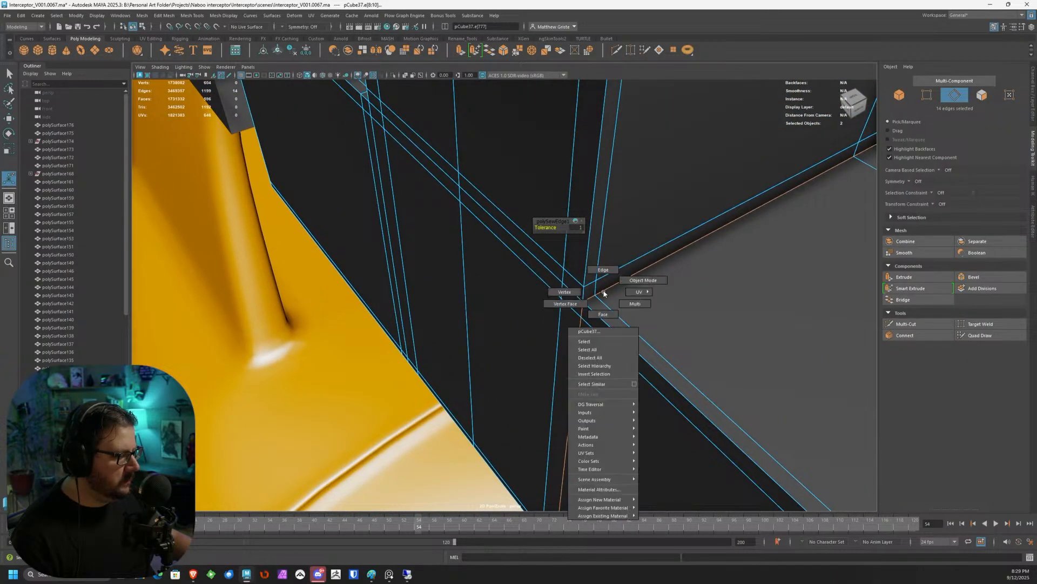
{"action": "left_click", "coordinate": [623, 271], "text": "shift"}
{"action": "right_click_drag", "start_coordinate": [622, 271], "coordinate": [641, 268]}
{"action": "left_click_drag", "start_coordinate": [642, 268], "coordinate": [569, 247], "text": "alt"}
Move the third hooked module along Z to 2.00 so its base meets the end of the sewn pair.
{"action": "left_click", "coordinate": [530, 313]}
{"action": "scroll", "coordinate": [531, 313], "scroll_direction": "up", "scroll_amount": 5}
{"action": "key", "text": "w"}
{"action": "scroll", "coordinate": [570, 247], "scroll_direction": "up", "scroll_amount": 2}
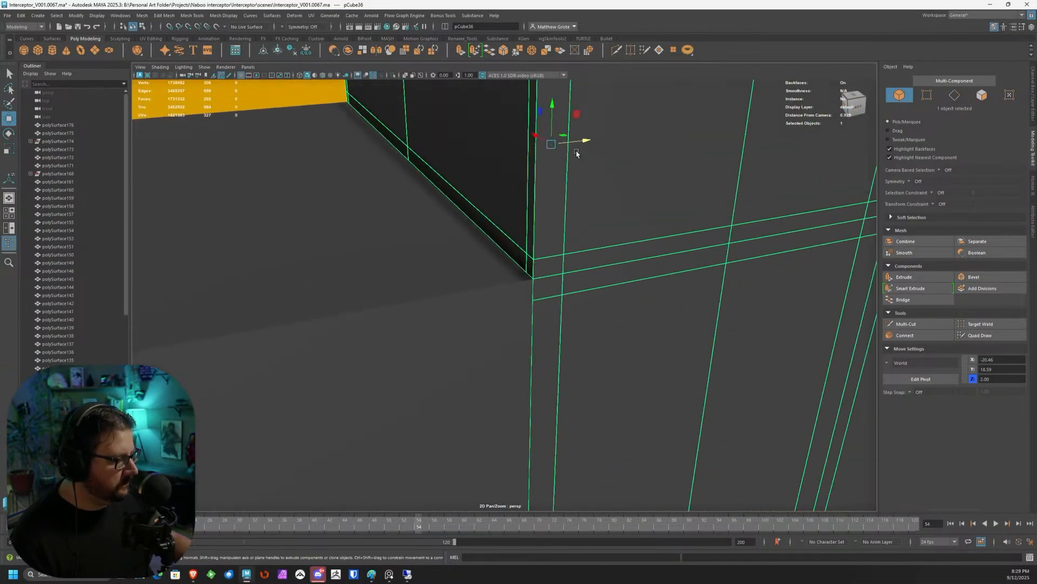
{"action": "left_click_drag", "start_coordinate": [584, 140], "coordinate": [581, 144]}
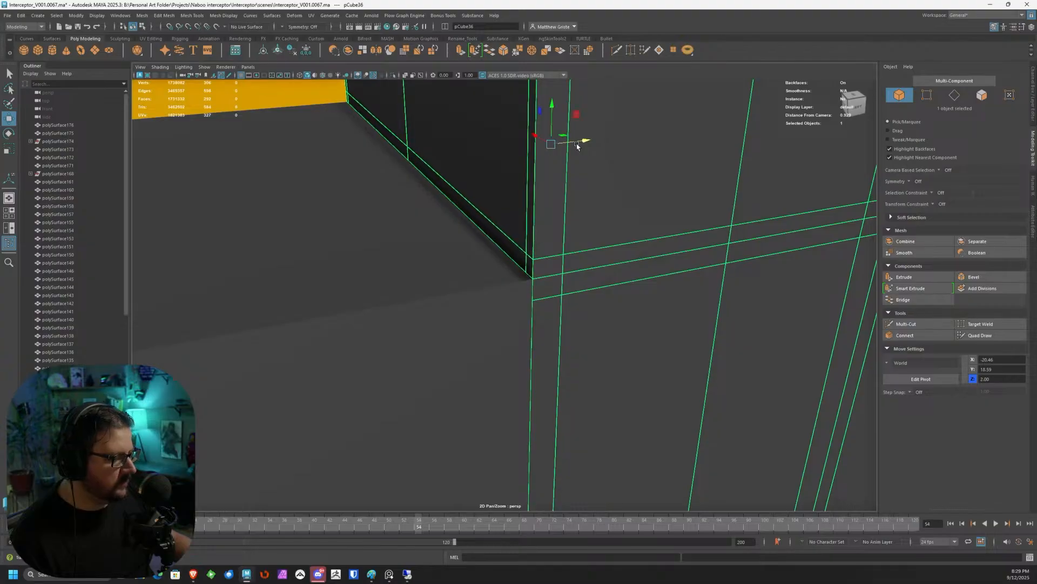
{"action": "scroll", "coordinate": [626, 238], "scroll_direction": "down", "scroll_amount": 5}
{"action": "left_click_drag", "start_coordinate": [625, 238], "coordinate": [649, 278], "text": "alt"}
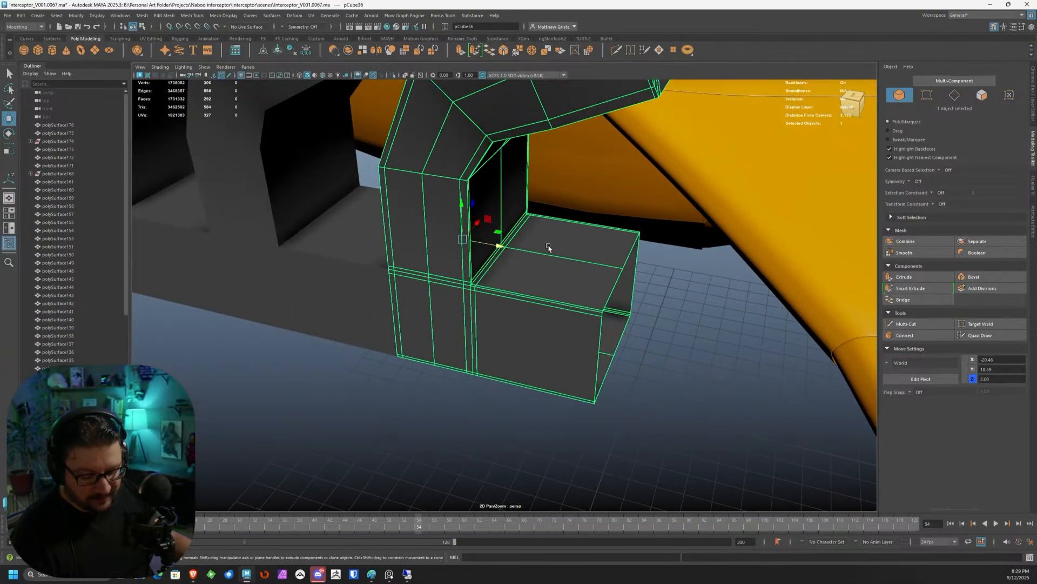
Duplicate the third module, place the copy at Z 3.01 against its base, and repeat the duplication to add a fifth module.
{"action": "key", "text": "ctrl+d"}
{"action": "scroll", "coordinate": [655, 269], "scroll_direction": "up", "scroll_amount": 2}
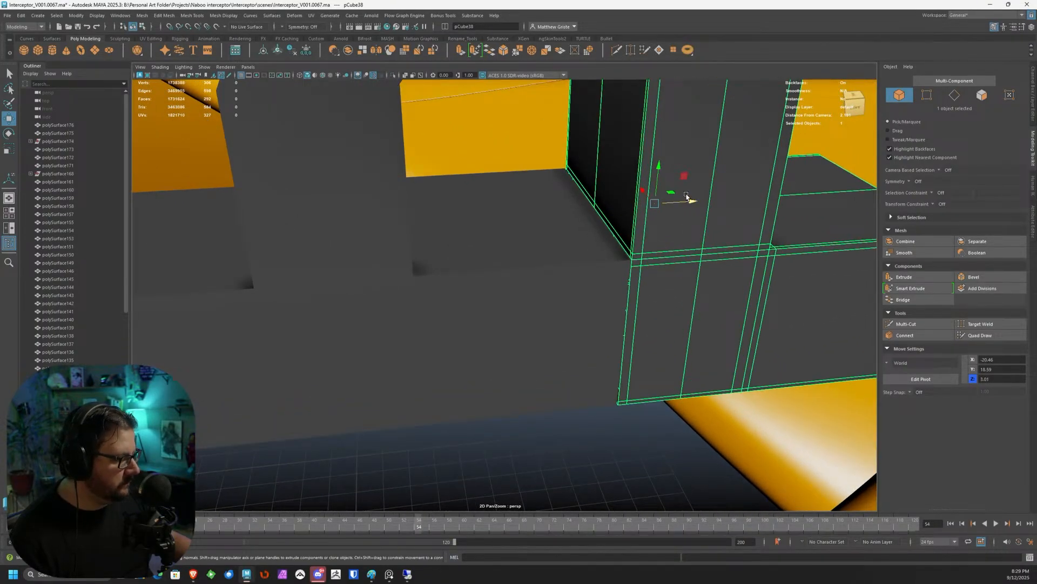
{"action": "left_click", "coordinate": [685, 196], "text": "shift"}
{"action": "scroll", "coordinate": [622, 238], "scroll_direction": "up", "scroll_amount": 2}
{"action": "key", "text": "ctrl+z"}
{"action": "left_click_drag", "start_coordinate": [605, 251], "coordinate": [604, 248]}
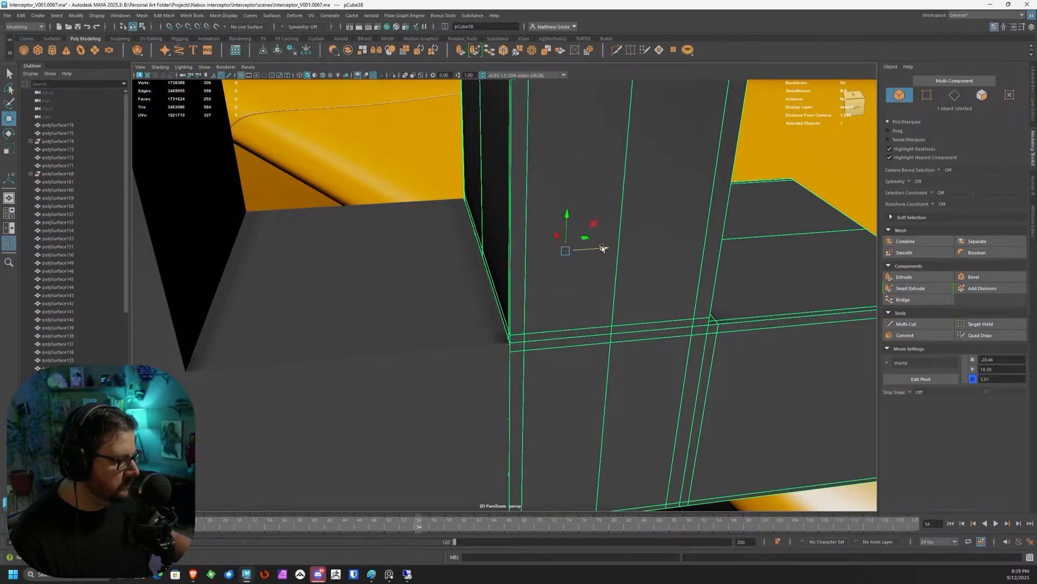
{"action": "scroll", "coordinate": [604, 248], "scroll_direction": "down", "scroll_amount": 8}
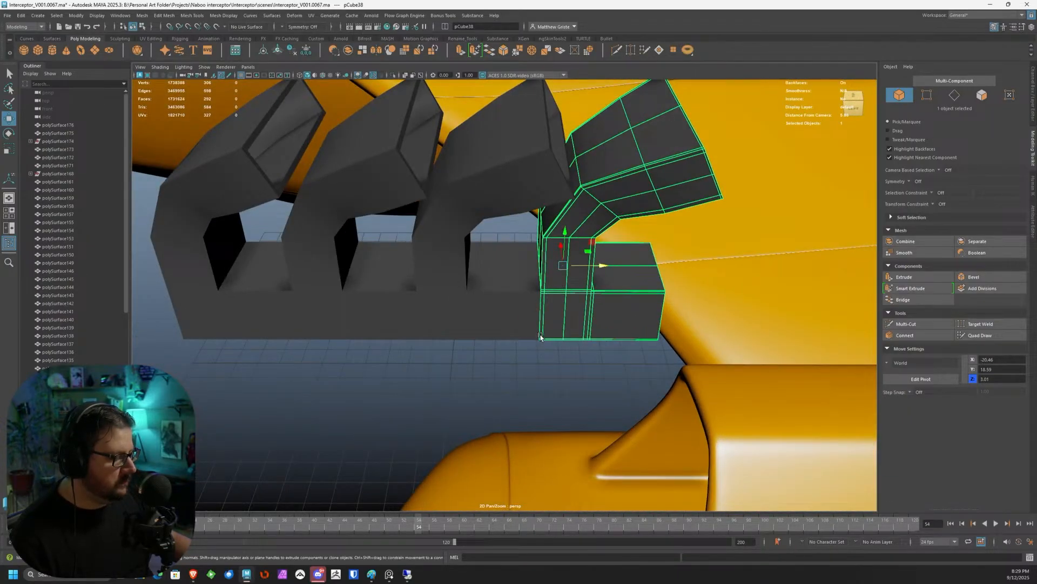
{"action": "key", "text": "shift+d"}
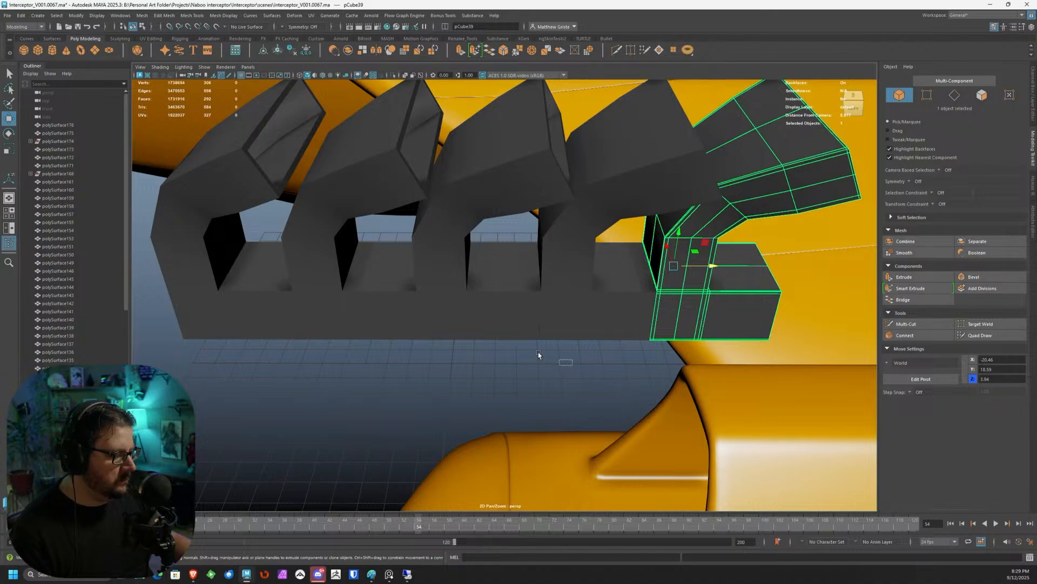
Combine the first four modules into one mesh, leaving the fifth module separate.
{"action": "left_click_drag", "start_coordinate": [561, 362], "coordinate": [360, 320]}
{"action": "left_click", "coordinate": [142, 15]}
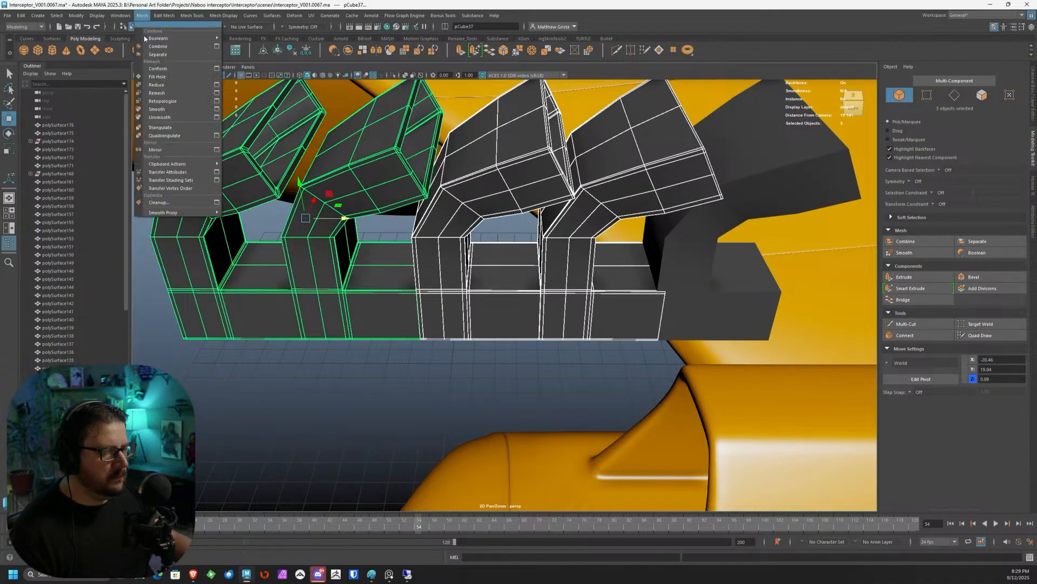
{"action": "left_click", "coordinate": [157, 46]}
Examine the seams of the four-module strip in smooth preview, and return to the unsmoothed display.
{"action": "scroll", "coordinate": [464, 295], "scroll_direction": "up", "scroll_amount": 8}
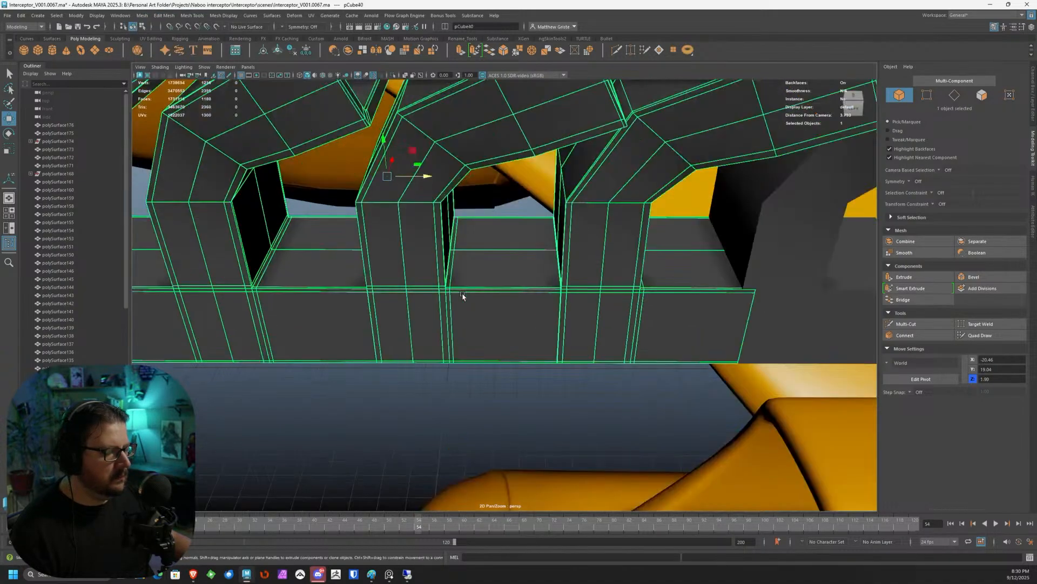
{"action": "middle_click_drag", "start_coordinate": [410, 333], "coordinate": [462, 322], "text": "alt"}
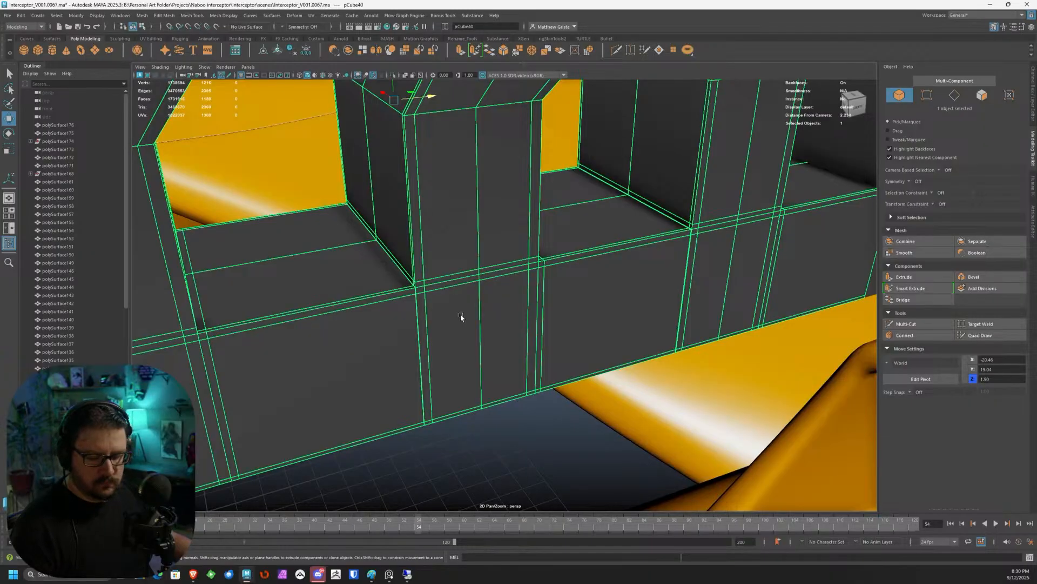
{"action": "key", "text": "3"}
{"action": "scroll", "coordinate": [461, 317], "scroll_direction": "down", "scroll_amount": 6}
{"action": "left_click_drag", "start_coordinate": [461, 317], "coordinate": [487, 313], "text": "alt"}
{"action": "scroll", "coordinate": [417, 274], "scroll_direction": "up", "scroll_amount": 6}
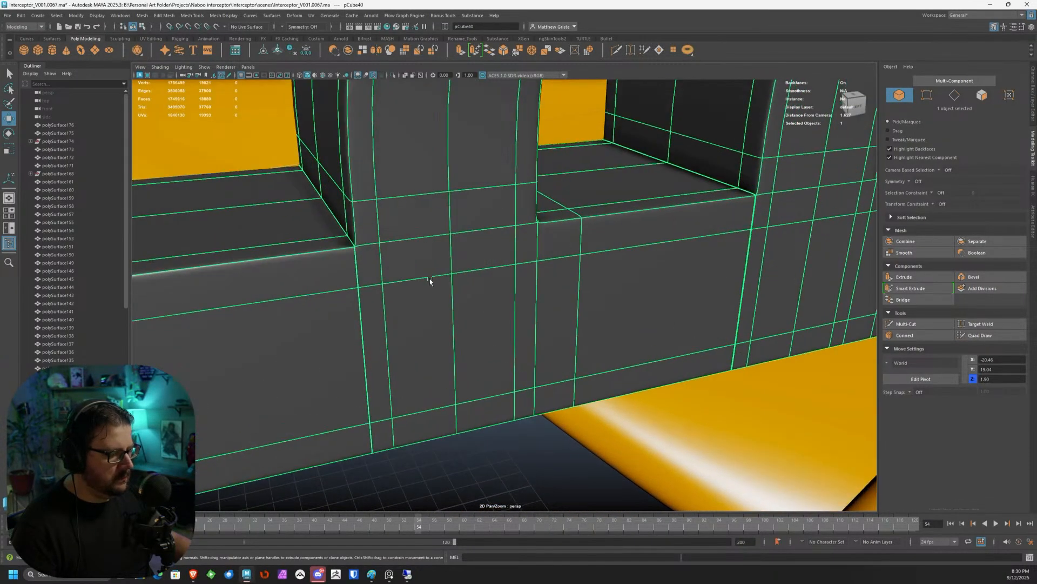
{"action": "scroll", "coordinate": [494, 331], "scroll_direction": "up", "scroll_amount": 2}
{"action": "key", "text": "1"}
Select the border edge loops on both sides of the strip's second seam and sew them together.
{"action": "right_click_drag", "start_coordinate": [454, 319], "coordinate": [454, 296]}
{"action": "left_click_drag", "start_coordinate": [293, 326], "coordinate": [534, 301], "text": "alt"}
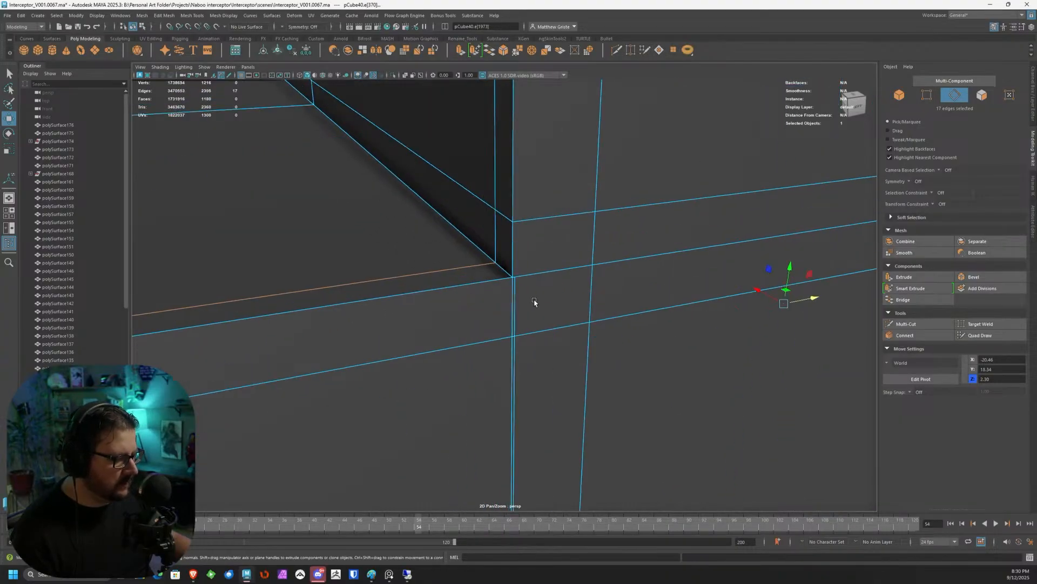
{"action": "double_click", "coordinate": [512, 296]}
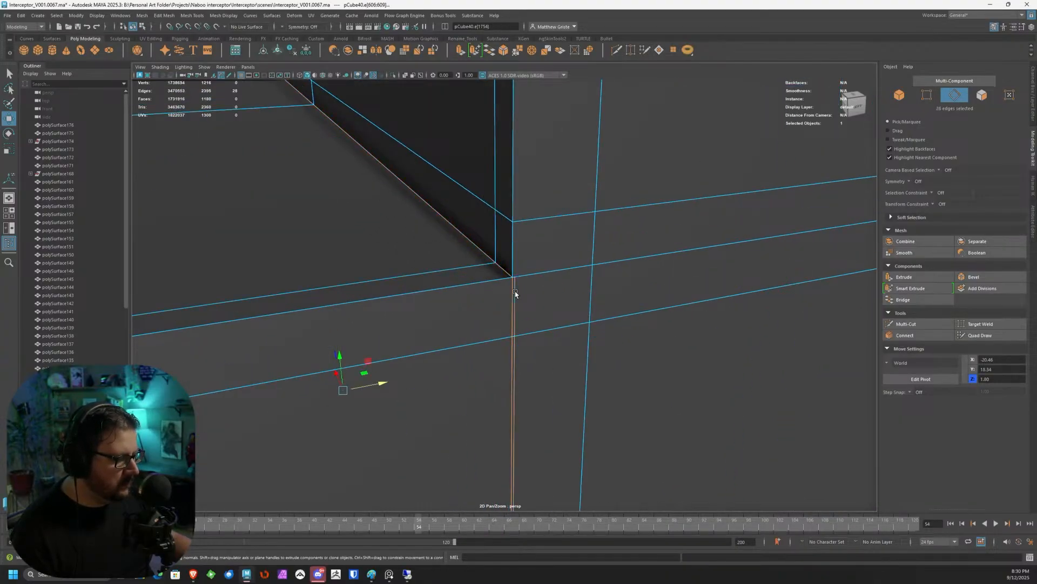
{"action": "left_click", "coordinate": [518, 50]}
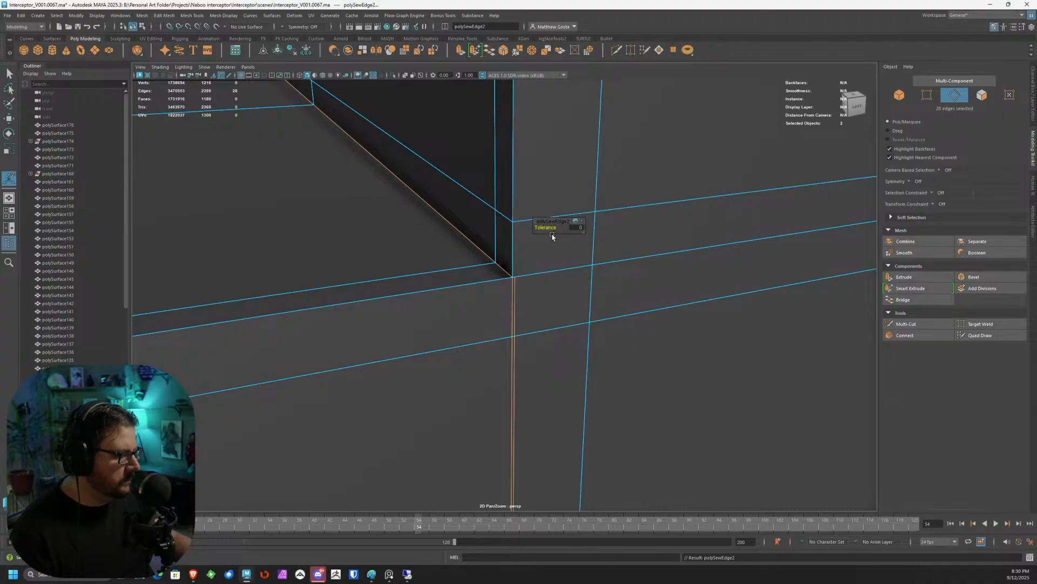
{"action": "left_click_drag", "start_coordinate": [547, 230], "coordinate": [553, 229]}
Sew the paired border edge loops at the strip's third seam with a tolerance of 0.8, and return to object selection.
{"action": "right_click_drag", "start_coordinate": [757, 281], "coordinate": [679, 306], "text": "alt"}
{"action": "left_click_drag", "start_coordinate": [678, 306], "coordinate": [353, 348], "text": "alt"}
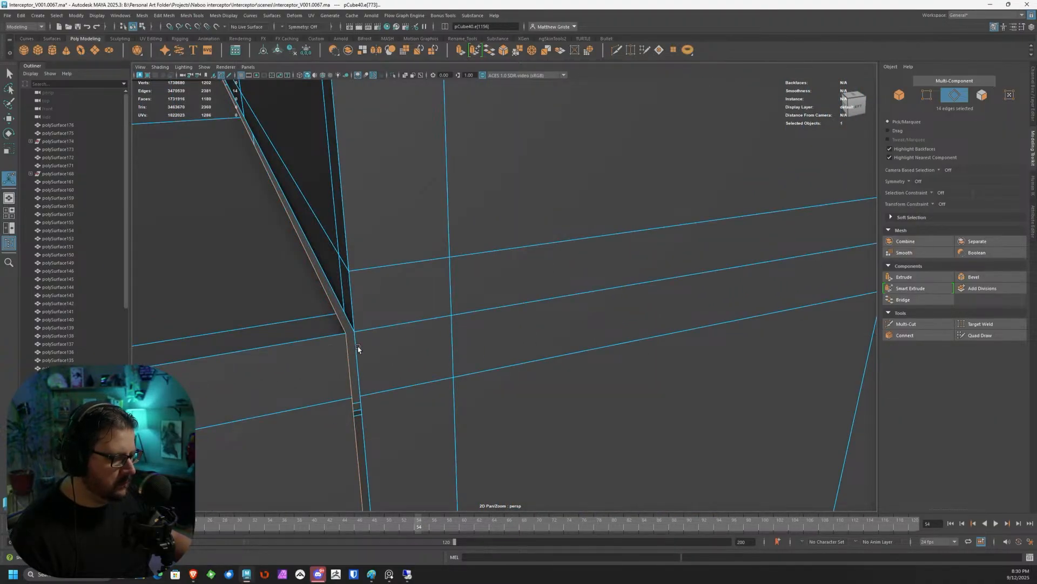
{"action": "left_click", "coordinate": [358, 346], "text": "shift"}
{"action": "key", "text": "g"}
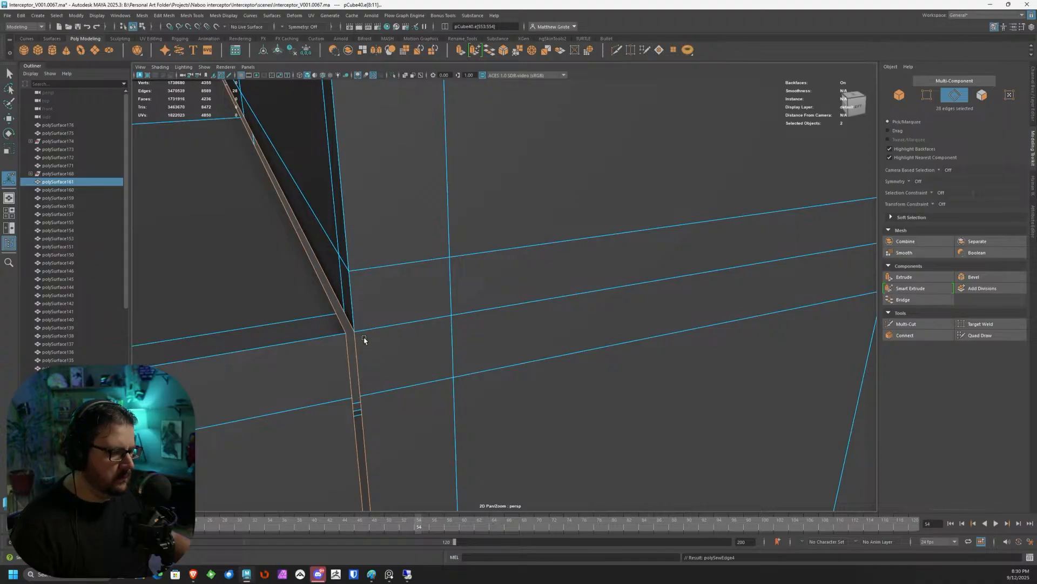
{"action": "left_click_drag", "start_coordinate": [546, 228], "coordinate": [434, 255]}
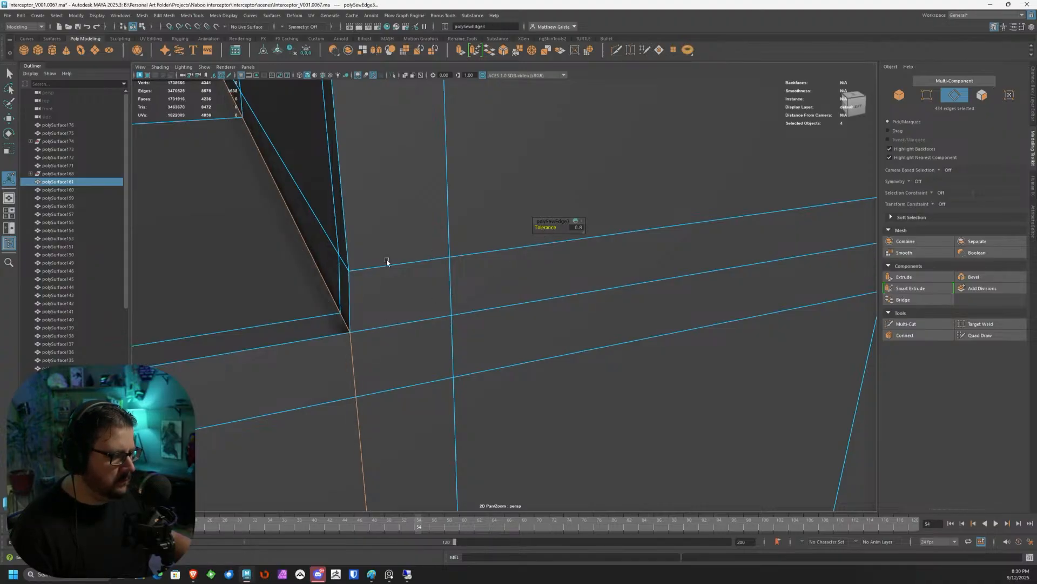
{"action": "key", "text": "q"}
{"action": "key", "text": "F8"}
Examine the four-module strip and the separate fifth module against the wing from several angles.
{"action": "scroll", "coordinate": [414, 280], "scroll_direction": "down", "scroll_amount": 12}
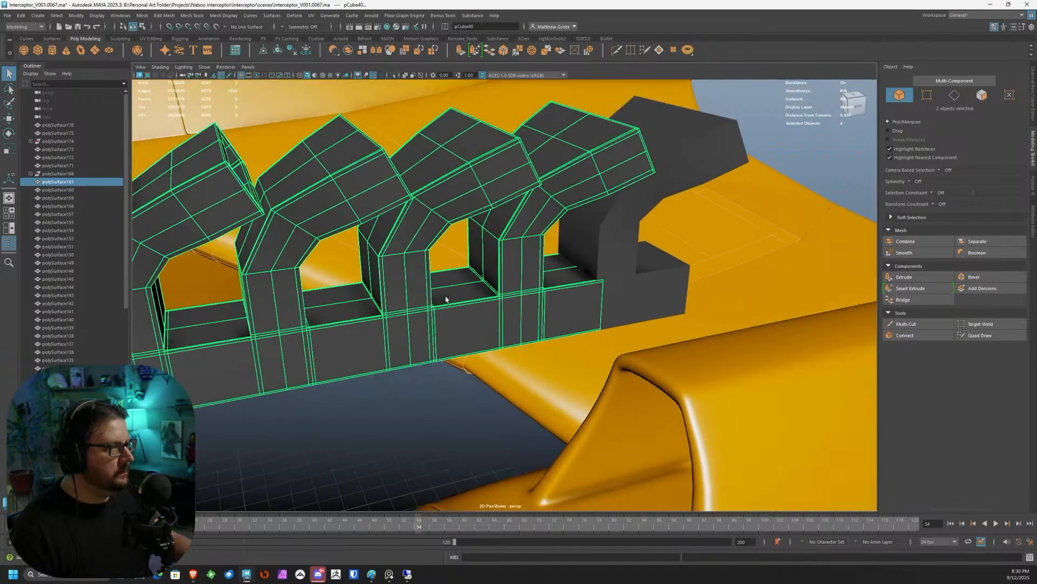
{"action": "left_click_drag", "start_coordinate": [446, 298], "coordinate": [502, 274], "text": "alt"}
{"action": "middle_click_drag", "start_coordinate": [502, 274], "coordinate": [389, 326], "text": "alt"}
{"action": "scroll", "coordinate": [389, 326], "scroll_direction": "down", "scroll_amount": 4}
{"action": "left_click_drag", "start_coordinate": [389, 327], "coordinate": [364, 328], "text": "alt"}
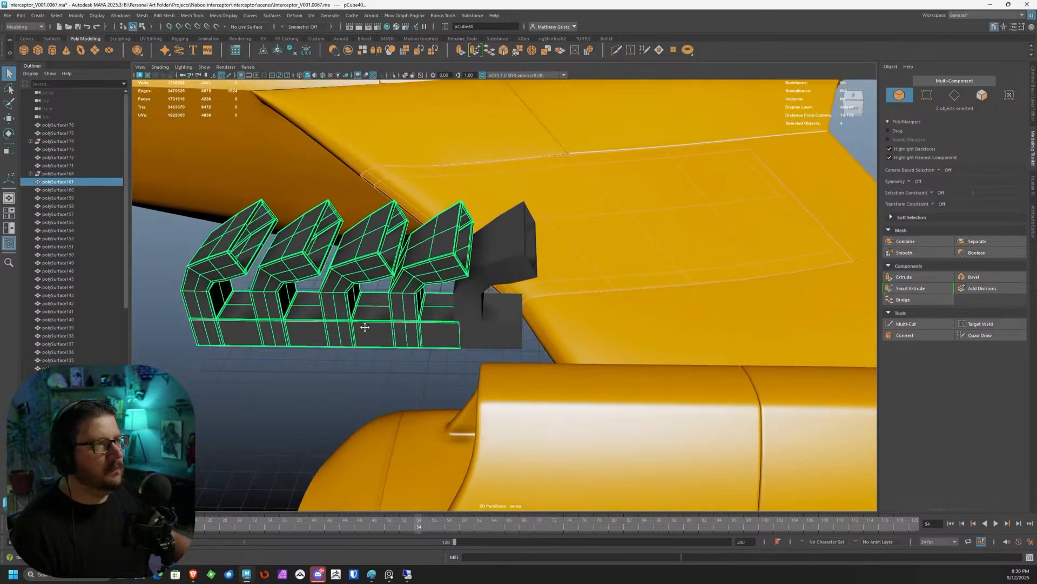
{"action": "middle_click_drag", "start_coordinate": [363, 327], "coordinate": [343, 339], "text": "alt"}
{"action": "scroll", "coordinate": [342, 339], "scroll_direction": "up", "scroll_amount": 3}
{"action": "scroll", "coordinate": [343, 339], "scroll_direction": "up", "scroll_amount": 2}
{"action": "scroll", "coordinate": [336, 323], "scroll_direction": "down", "scroll_amount": 3}
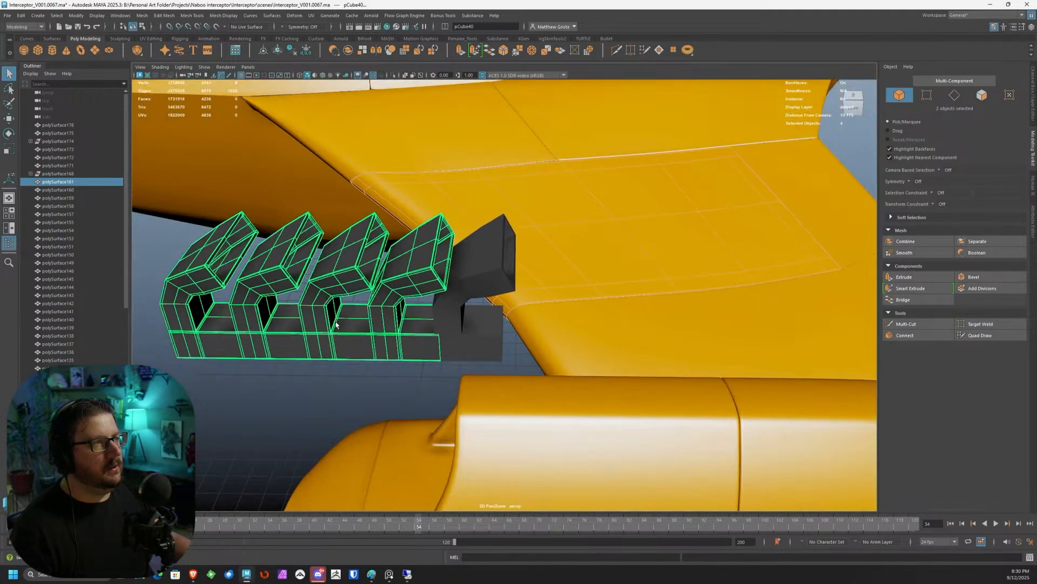
{"action": "left_click_drag", "start_coordinate": [336, 324], "coordinate": [420, 332], "text": "alt"}
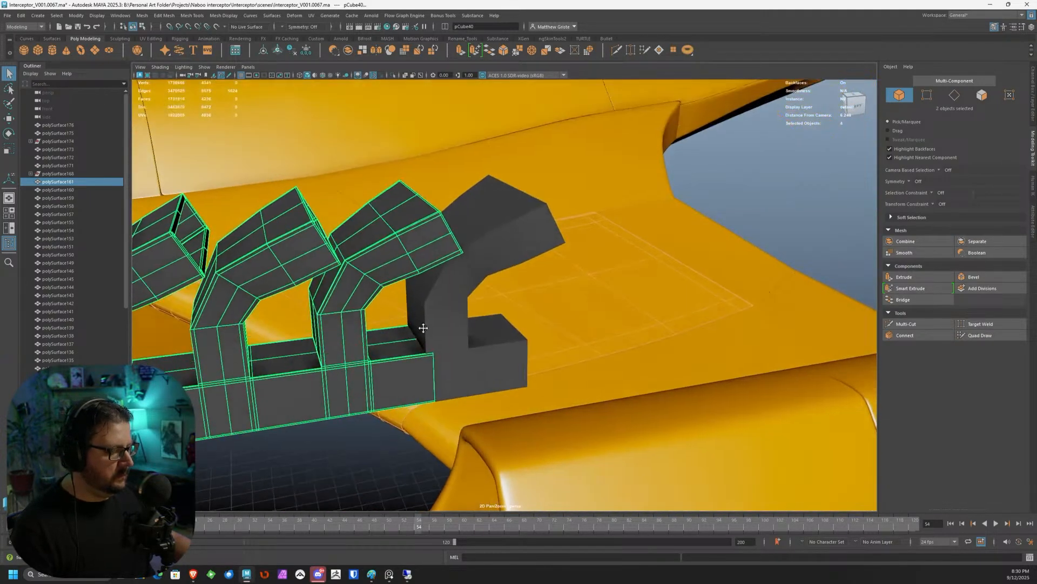
Move the fifth module along Z to 4.01 so it lines up with the open end of the strip.
{"action": "scroll", "coordinate": [427, 314], "scroll_direction": "up", "scroll_amount": 6}
{"action": "left_click", "coordinate": [428, 314]}
{"action": "scroll", "coordinate": [417, 324], "scroll_direction": "up", "scroll_amount": 2}
{"action": "key", "text": "w"}
{"action": "left_click_drag", "start_coordinate": [363, 313], "coordinate": [390, 309]}
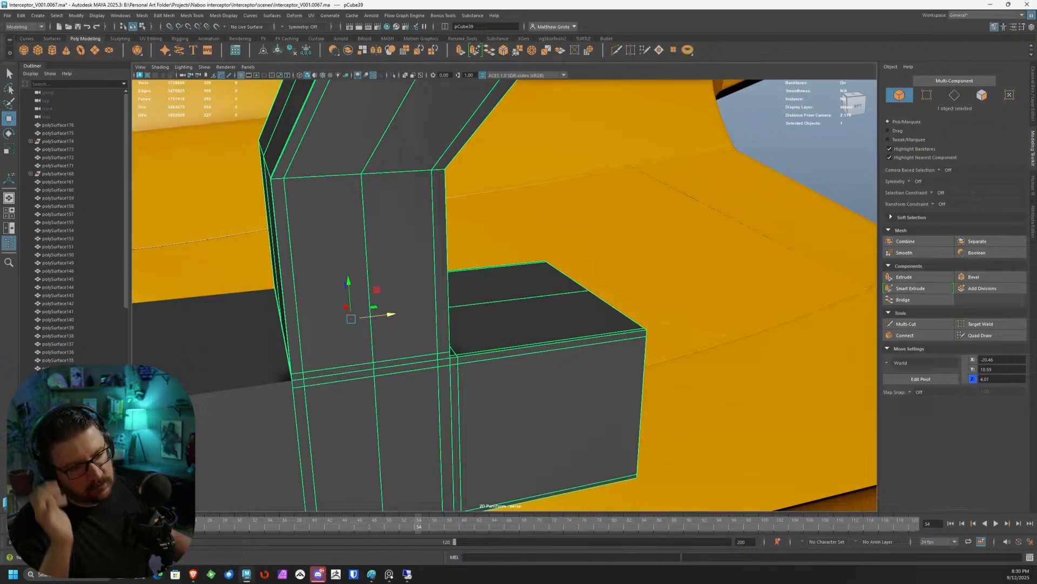
Combine the fifth module with the four-module strip into a single mesh.
{"action": "scroll", "coordinate": [519, 271], "scroll_direction": "down", "scroll_amount": 10}
{"action": "left_click_drag", "start_coordinate": [512, 277], "coordinate": [540, 296], "text": "alt"}
{"action": "scroll", "coordinate": [479, 309], "scroll_direction": "up", "scroll_amount": 3}
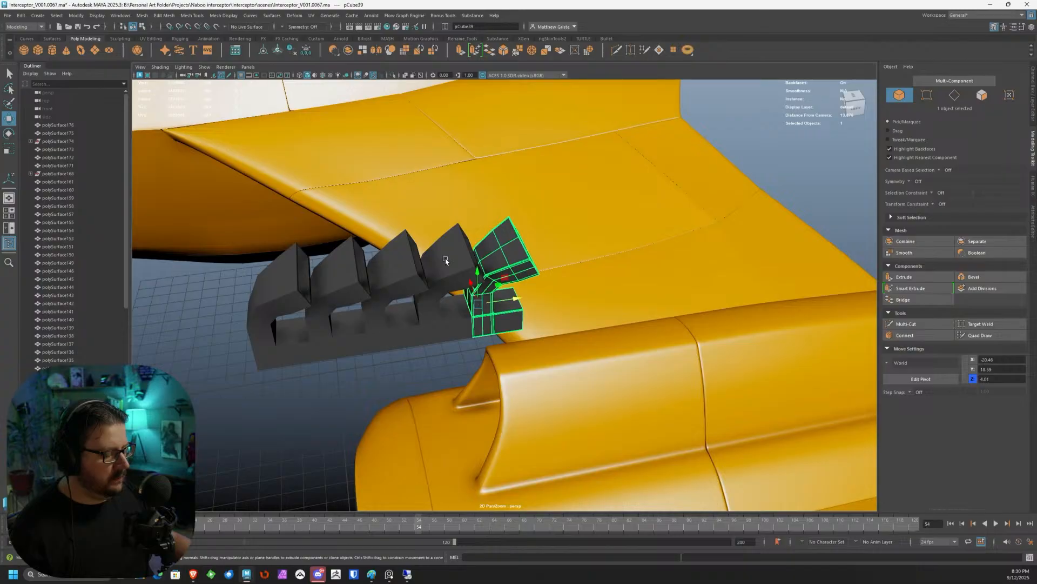
{"action": "scroll", "coordinate": [445, 261], "scroll_direction": "up", "scroll_amount": 8}
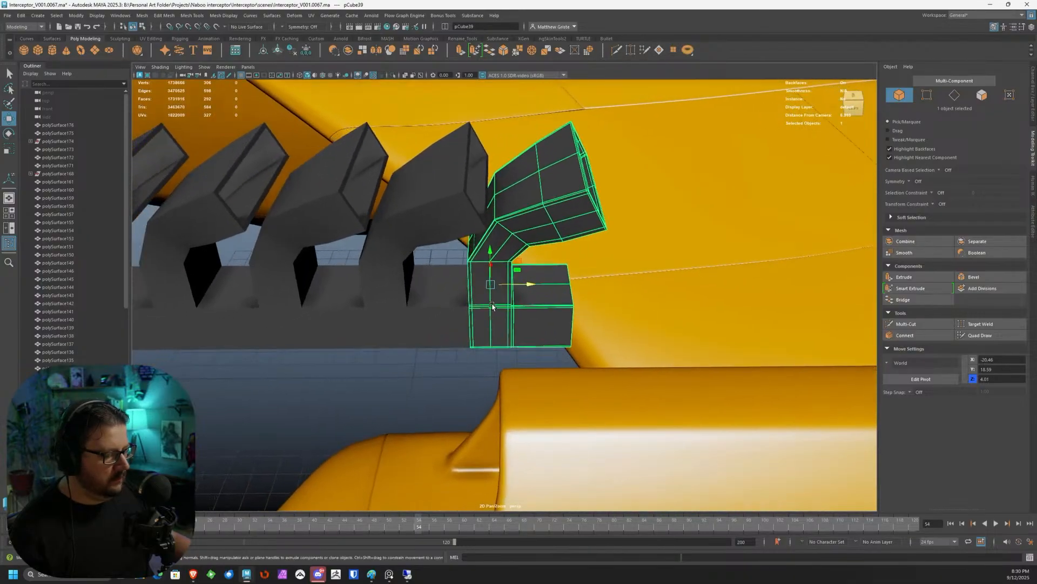
{"action": "scroll", "coordinate": [480, 300], "scroll_direction": "up", "scroll_amount": 6}
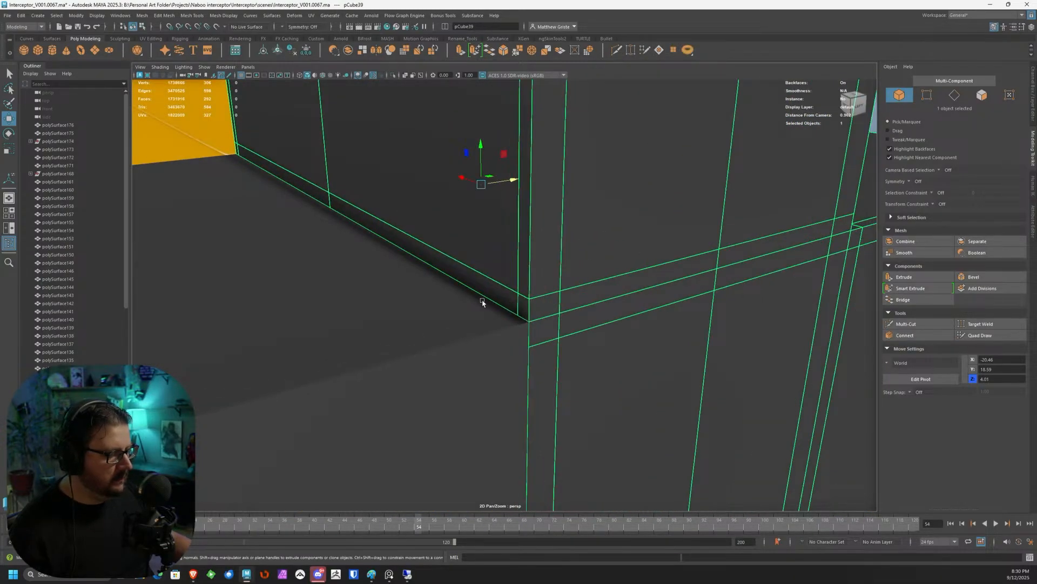
{"action": "right_click_drag", "start_coordinate": [490, 305], "coordinate": [424, 285], "text": "alt"}
{"action": "left_click_drag", "start_coordinate": [423, 285], "coordinate": [618, 276], "text": "alt"}
{"action": "left_click", "coordinate": [440, 290], "text": "shift"}
{"action": "left_click_drag", "start_coordinate": [440, 290], "coordinate": [487, 272], "text": "alt"}
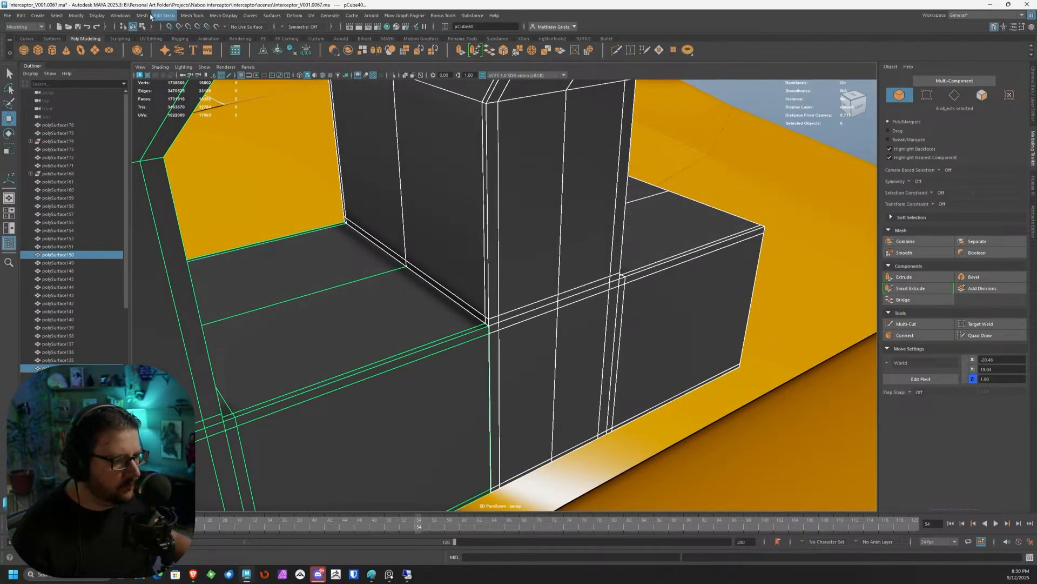
{"action": "left_click", "coordinate": [142, 15]}
{"action": "left_click", "coordinate": [163, 47]}
Sew the border edge loops between the fourth and fifth modules, and return to object selection.
{"action": "scroll", "coordinate": [433, 315], "scroll_direction": "up", "scroll_amount": 5}
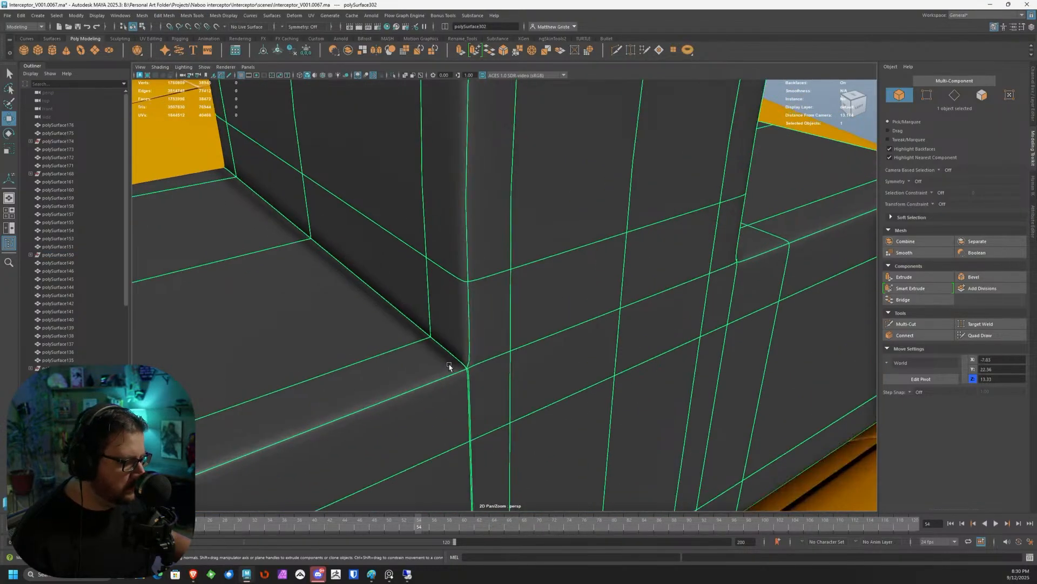
{"action": "right_click_drag", "start_coordinate": [463, 399], "coordinate": [463, 311]}
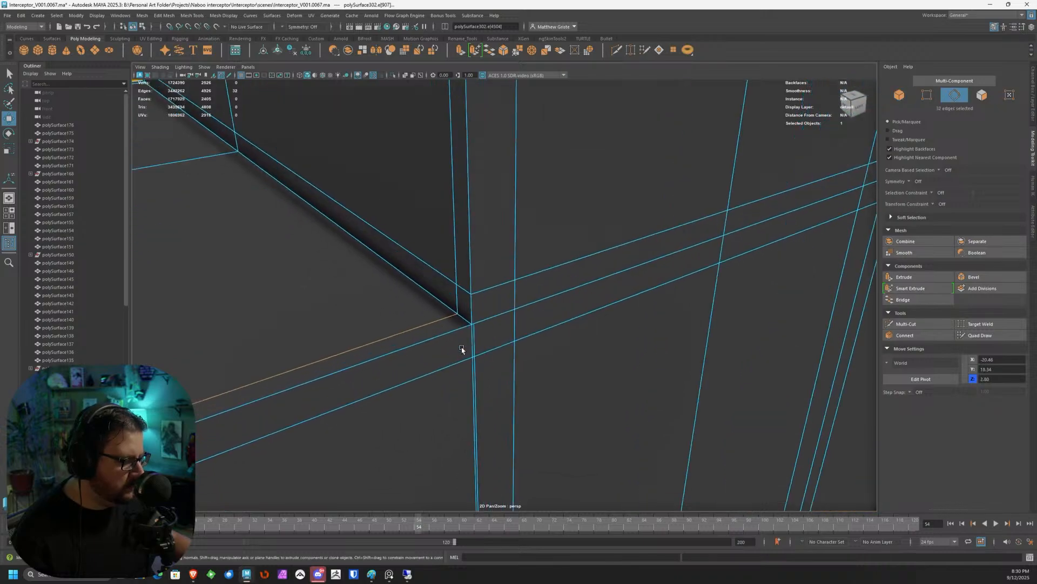
{"action": "left_click", "coordinate": [454, 365], "text": "shift"}
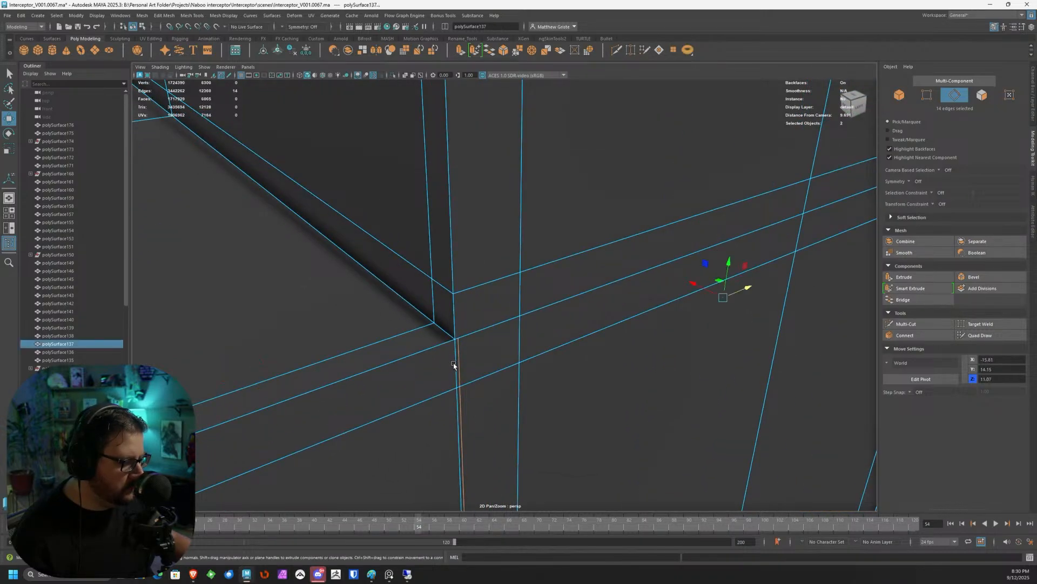
{"action": "left_click", "coordinate": [455, 363]}
{"action": "left_click", "coordinate": [461, 395]}
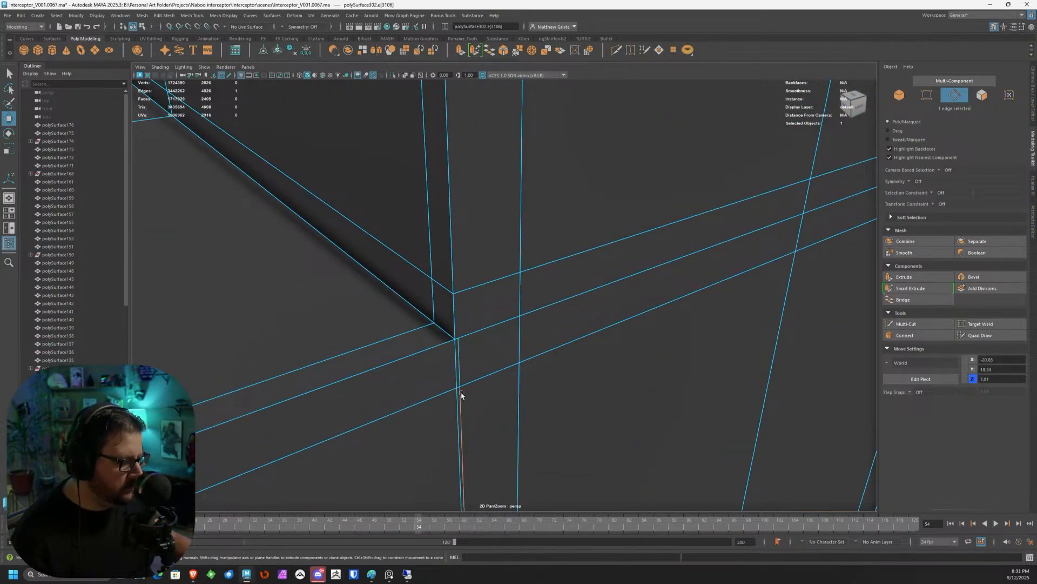
{"action": "key", "text": "shift+z"}
{"action": "key", "text": "ctrl+z"}
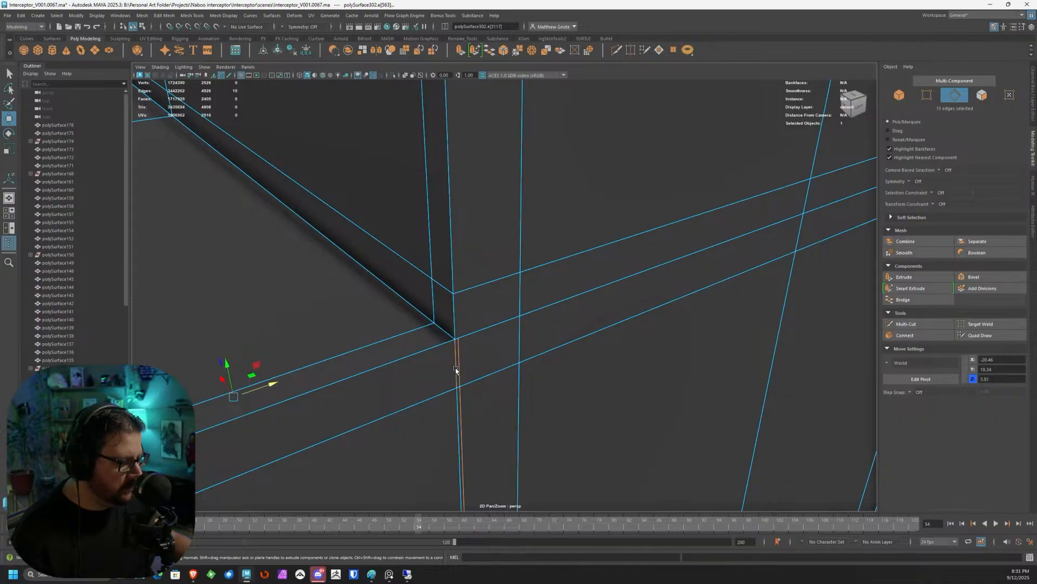
{"action": "left_click", "coordinate": [518, 52]}
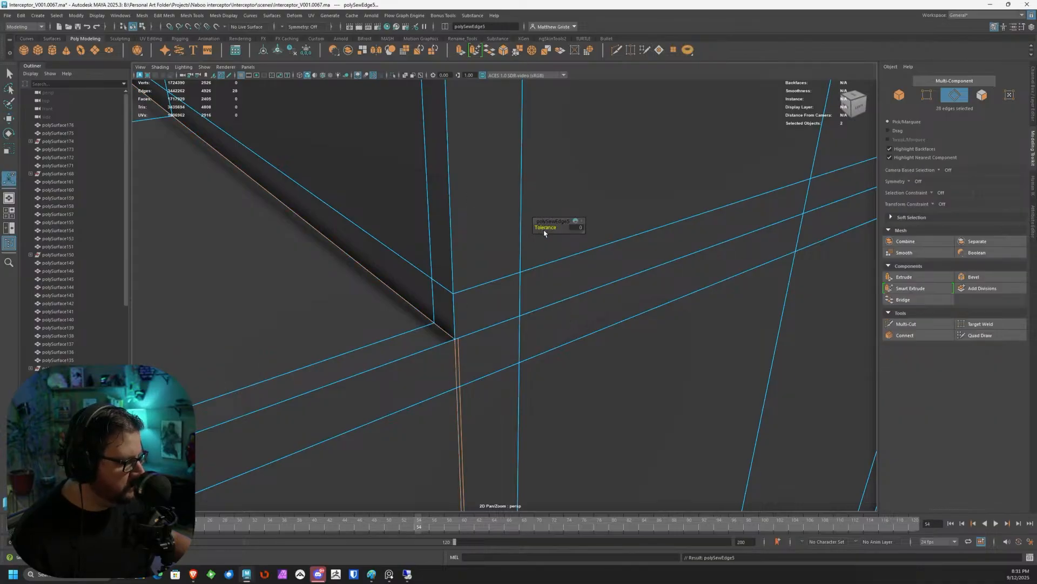
{"action": "right_click_drag", "start_coordinate": [451, 291], "coordinate": [479, 280]}
Undo the most recent operations back through the duplication of the combined strip.
{"action": "scroll", "coordinate": [493, 298], "scroll_direction": "down", "scroll_amount": 10}
{"action": "left_click_drag", "start_coordinate": [505, 336], "coordinate": [437, 315], "text": "alt"}
{"action": "key", "text": "w"}
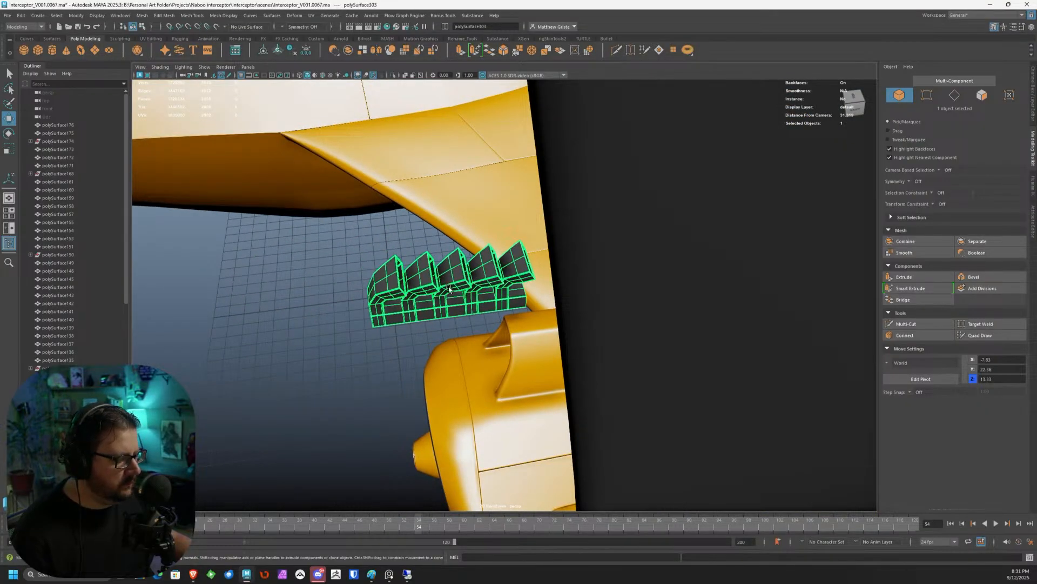
{"action": "scroll", "coordinate": [515, 346], "scroll_direction": "down", "scroll_amount": 5}
{"action": "left_click_drag", "start_coordinate": [514, 338], "coordinate": [562, 344], "text": "alt"}
{"action": "key", "text": "ctrl+z"}
{"action": "key", "text": "ctrl+z"}
{"action": "key", "text": "ctrl+z"}
{"action": "key", "text": "ctrl+z"}
{"action": "key", "text": "ctrl+z"}
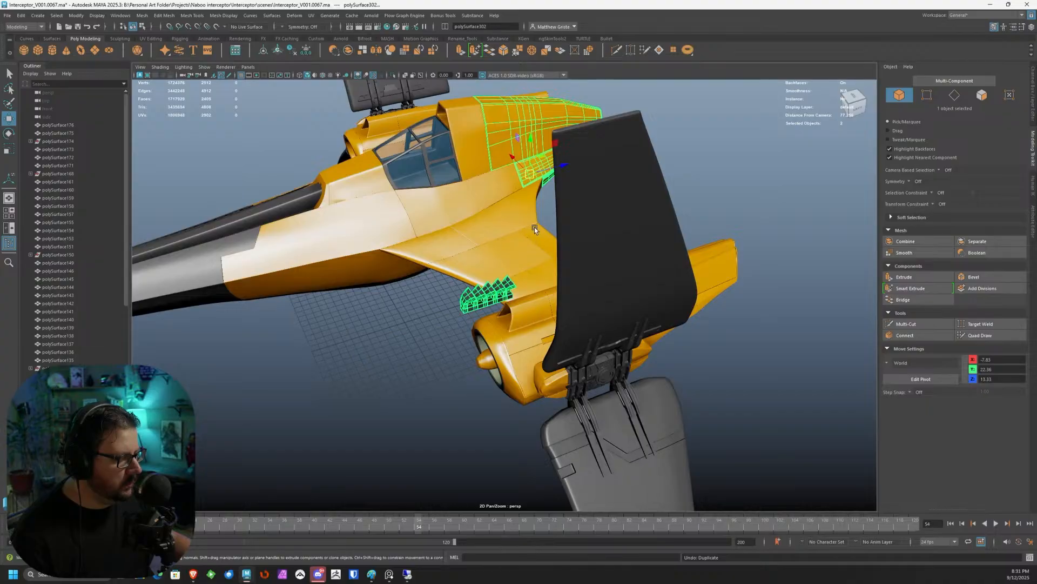
Undo further operations back to the sewing of the border edges between the fourth and fifth modules.
{"action": "key", "text": "ctrl+z"}
{"action": "key", "text": "ctrl+z"}
{"action": "key", "text": "ctrl+z"}
{"action": "key", "text": "ctrl+z"}
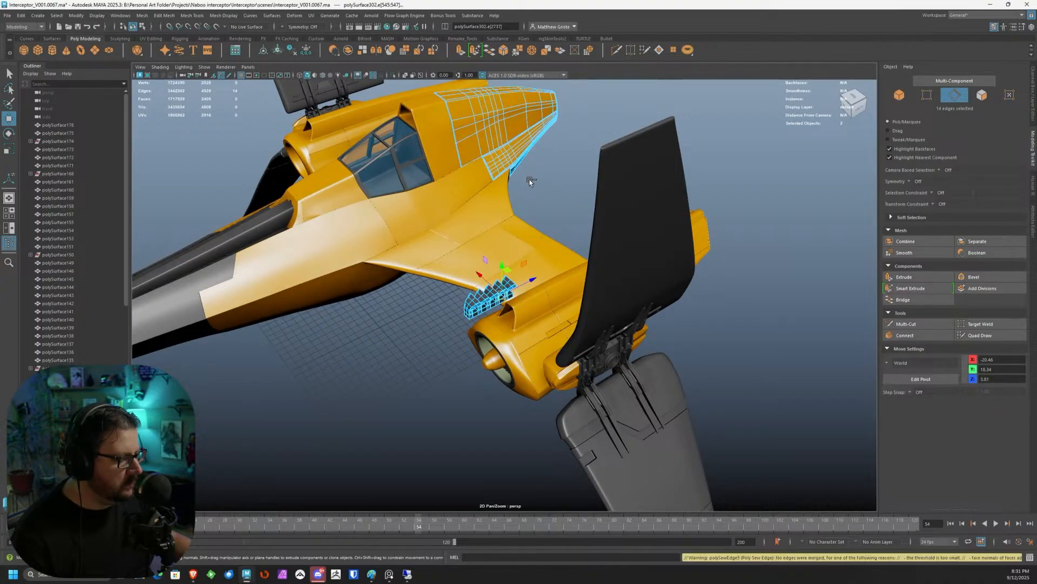
Select the border edge loops between the fourth and fifth modules, sew them with an adjusted tolerance, and return to object selection.
{"action": "scroll", "coordinate": [524, 306], "scroll_direction": "up", "scroll_amount": 15}
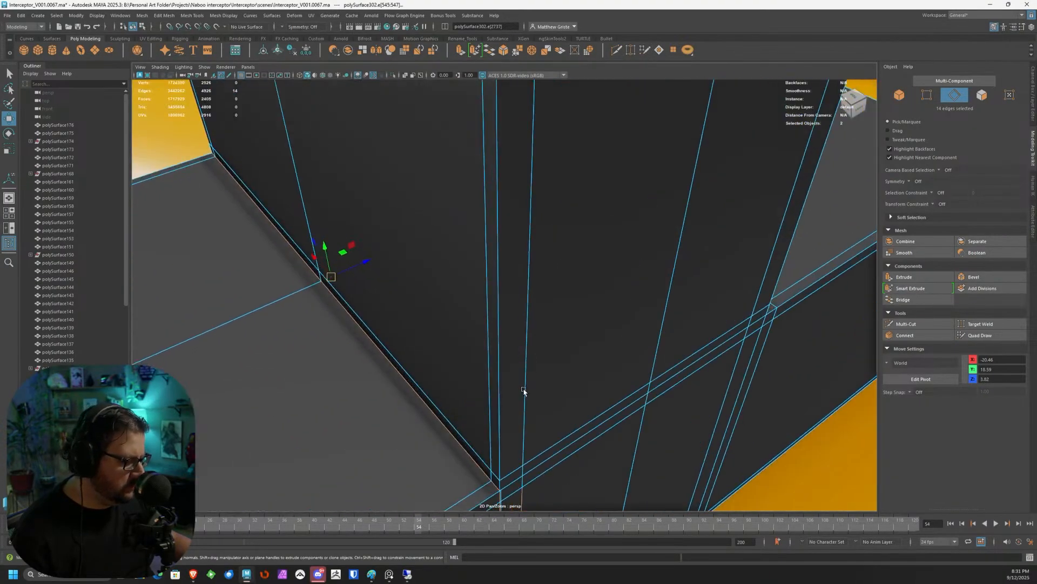
{"action": "middle_click_drag", "start_coordinate": [524, 390], "coordinate": [480, 286], "text": "alt"}
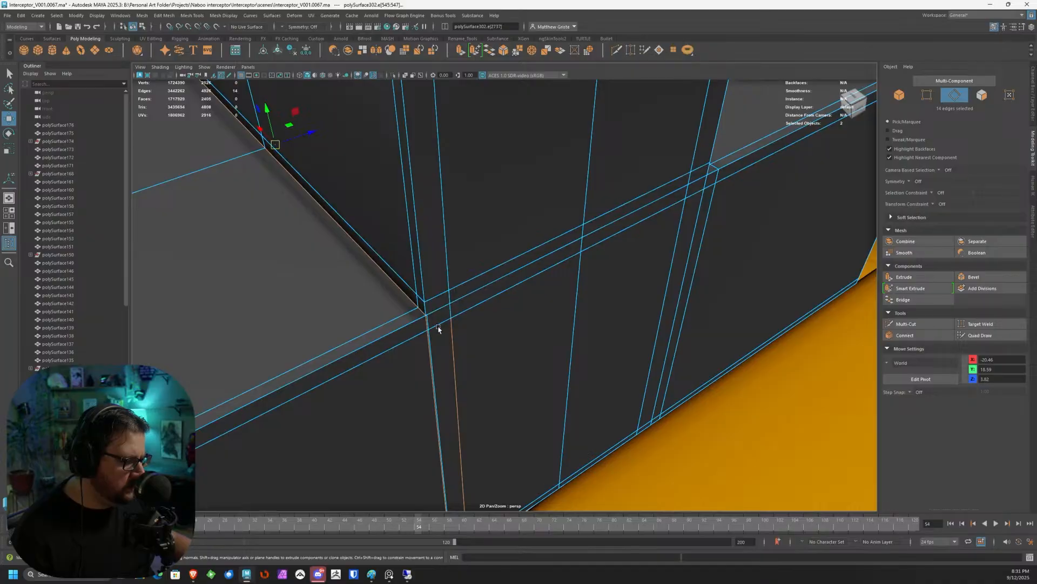
{"action": "middle_click_drag", "start_coordinate": [438, 328], "coordinate": [421, 342], "text": "alt"}
{"action": "right_click_drag", "start_coordinate": [372, 333], "coordinate": [369, 354]}
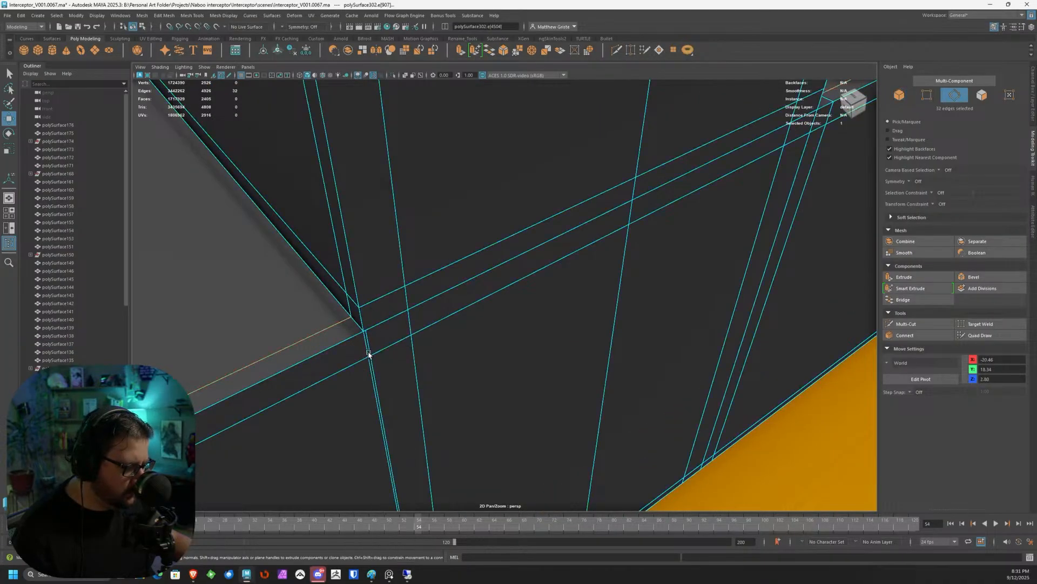
{"action": "key", "text": "ctrl+z"}
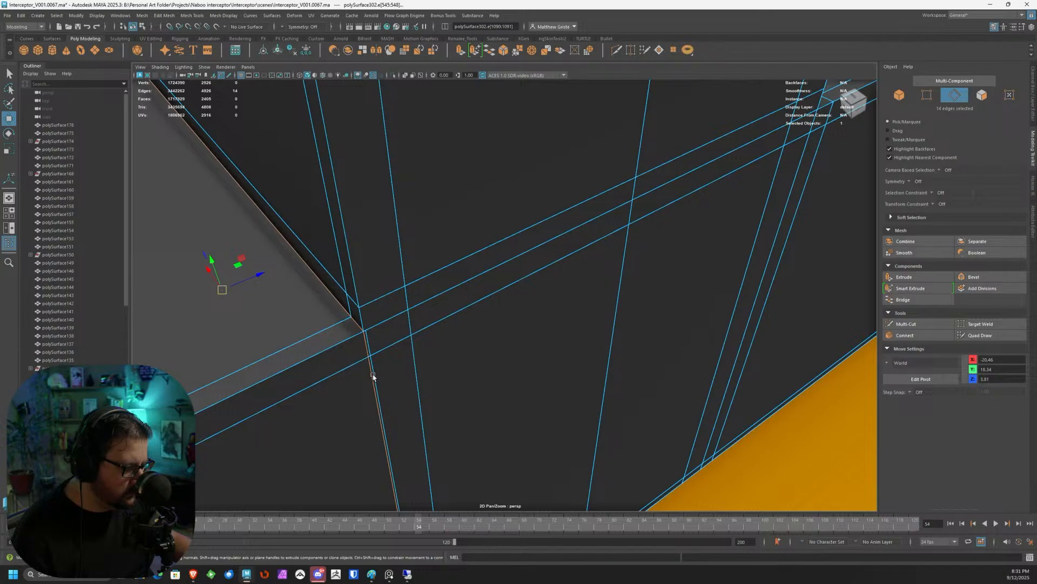
{"action": "left_click", "coordinate": [519, 49]}
{"action": "left_click_drag", "start_coordinate": [542, 228], "coordinate": [518, 233]}
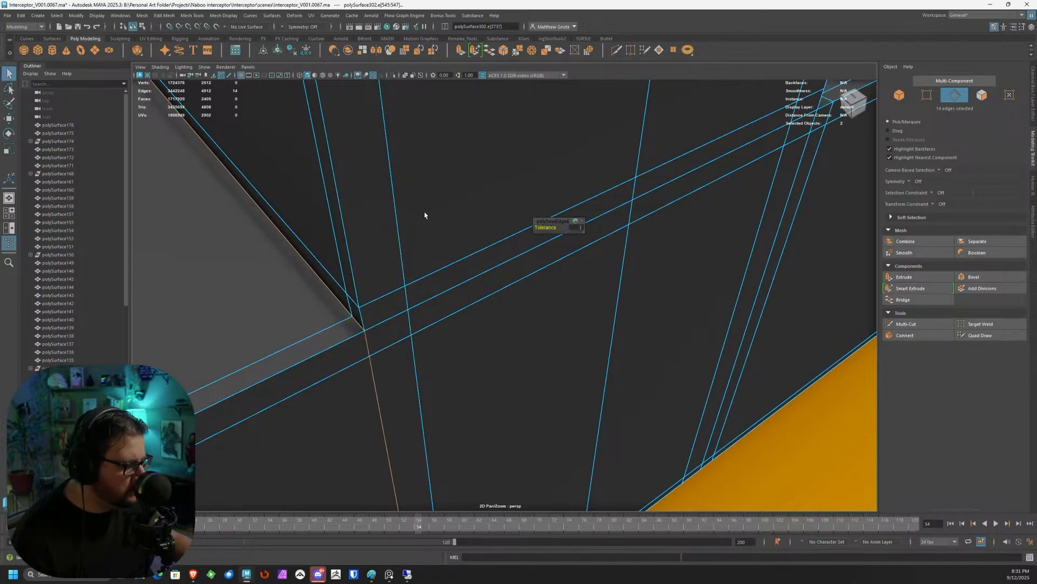
{"action": "key", "text": "F8"}
Separate the mesh that joins the hooked strip with the fuselage panel, and select only the five-module strip.
{"action": "scroll", "coordinate": [406, 276], "scroll_direction": "down", "scroll_amount": 10}
{"action": "left_click_drag", "start_coordinate": [407, 276], "coordinate": [495, 210], "text": "alt"}
{"action": "left_click", "coordinate": [576, 194]}
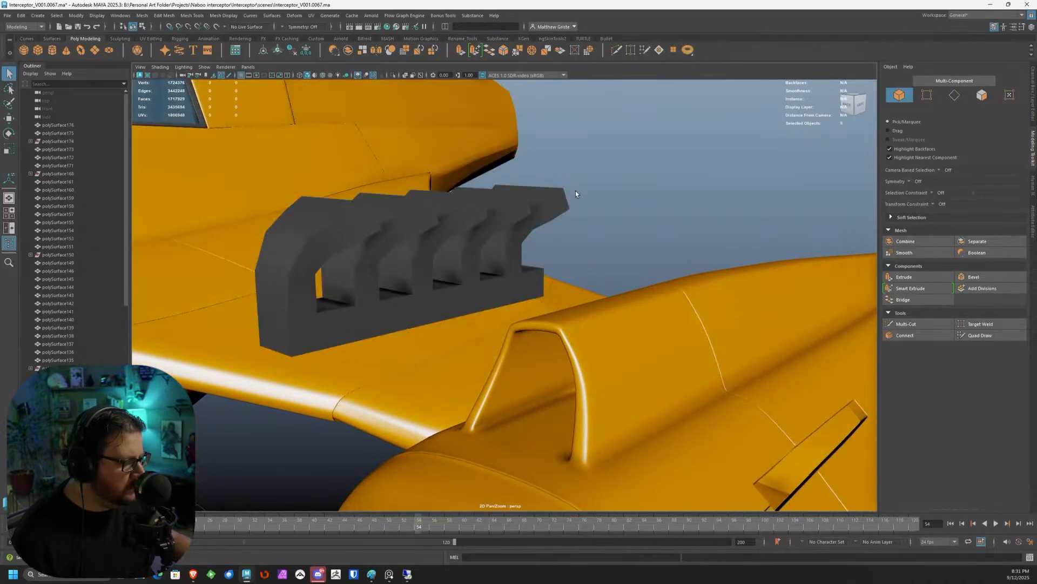
{"action": "left_click", "coordinate": [477, 229]}
{"action": "right_click_drag", "start_coordinate": [476, 220], "coordinate": [420, 224], "text": "alt"}
{"action": "middle_click_drag", "start_coordinate": [419, 224], "coordinate": [460, 396], "text": "alt"}
{"action": "left_click_drag", "start_coordinate": [460, 396], "coordinate": [354, 363], "text": "alt"}
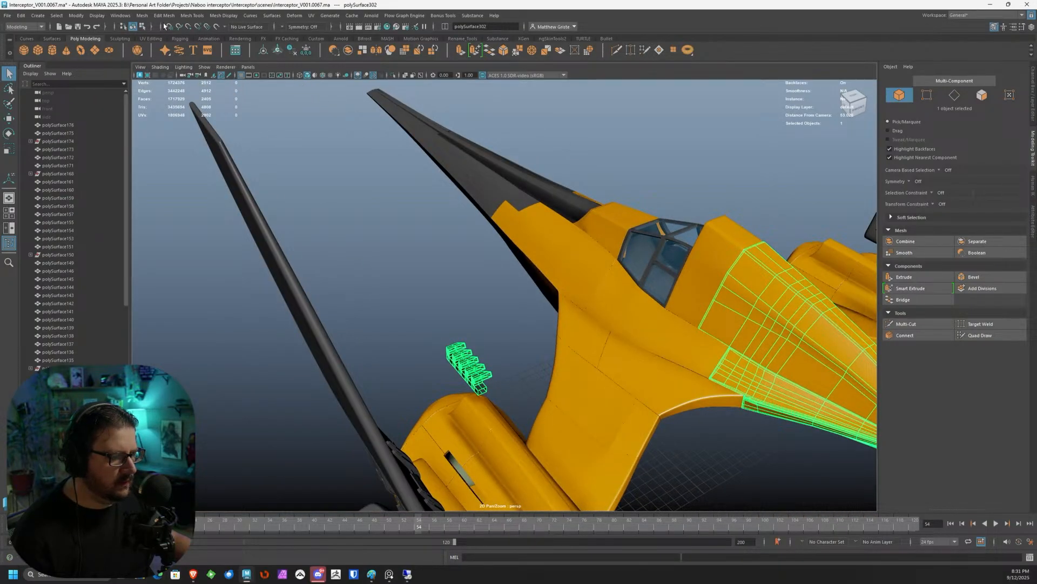
{"action": "left_click", "coordinate": [143, 15]}
{"action": "left_click", "coordinate": [162, 54]}
{"action": "left_click", "coordinate": [442, 335]}
{"action": "left_click", "coordinate": [452, 368]}
Examine the separated strip's front end and side topology up close.
{"action": "left_click_drag", "start_coordinate": [647, 331], "coordinate": [530, 234], "text": "alt"}
{"action": "scroll", "coordinate": [529, 238], "scroll_direction": "up", "scroll_amount": 3}
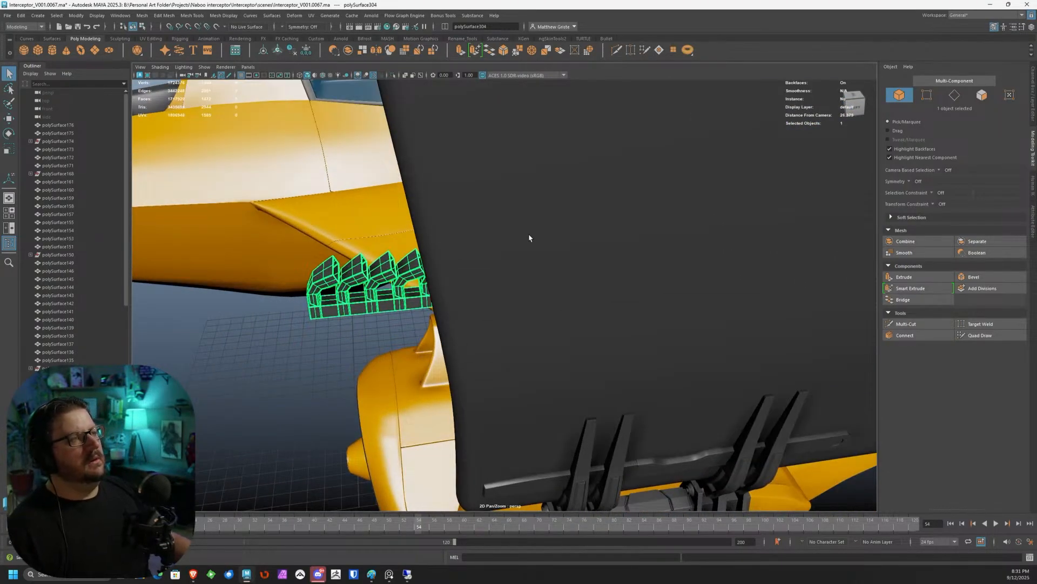
{"action": "scroll", "coordinate": [529, 237], "scroll_direction": "down", "scroll_amount": 3}
{"action": "middle_click_drag", "start_coordinate": [528, 237], "coordinate": [510, 144], "text": "alt"}
{"action": "scroll", "coordinate": [553, 218], "scroll_direction": "up", "scroll_amount": 6}
{"action": "left_click_drag", "start_coordinate": [511, 144], "coordinate": [551, 208], "text": "alt"}
{"action": "scroll", "coordinate": [451, 313], "scroll_direction": "up", "scroll_amount": 4}
{"action": "middle_click_drag", "start_coordinate": [432, 152], "coordinate": [613, 333], "text": "alt"}
{"action": "left_click_drag", "start_coordinate": [613, 334], "coordinate": [593, 264], "text": "alt"}
{"action": "scroll", "coordinate": [593, 265], "scroll_direction": "up", "scroll_amount": 4}
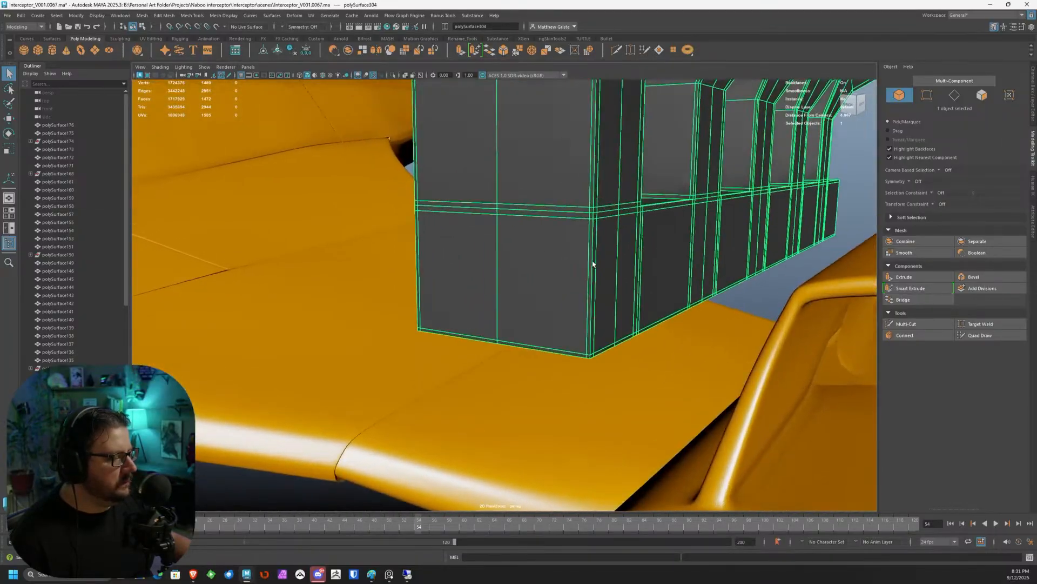
{"action": "scroll", "coordinate": [593, 265], "scroll_direction": "up", "scroll_amount": 6}
{"action": "right_click_drag", "start_coordinate": [589, 222], "coordinate": [584, 252]}
{"action": "scroll", "coordinate": [589, 264], "scroll_direction": "down", "scroll_amount": 8}
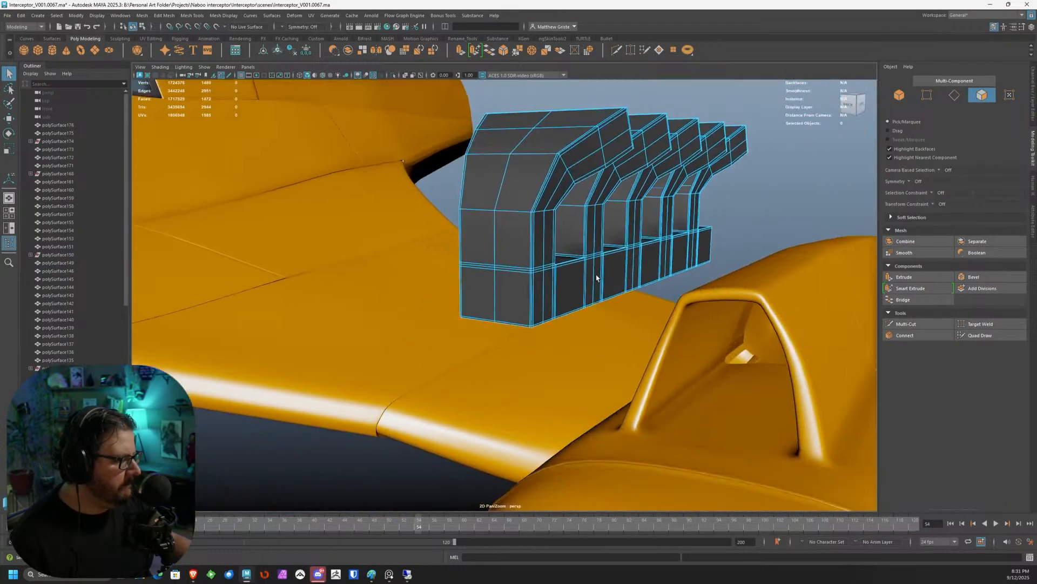
{"action": "left_click_drag", "start_coordinate": [597, 278], "coordinate": [554, 310], "text": "alt"}
{"action": "right_click_drag", "start_coordinate": [604, 278], "coordinate": [613, 269]}
Duplicate the five-module strip, slide the copy about 5.15 along Z behind the original, and center its pivot.
{"action": "left_click_drag", "start_coordinate": [606, 279], "coordinate": [490, 325], "text": "alt"}
{"action": "key", "text": "w"}
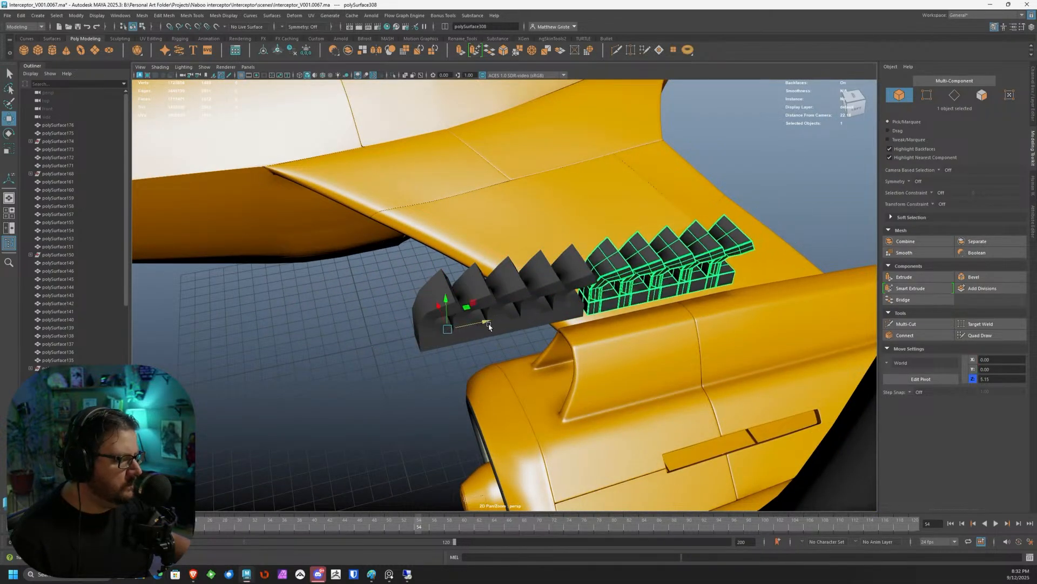
{"action": "key", "text": "f"}
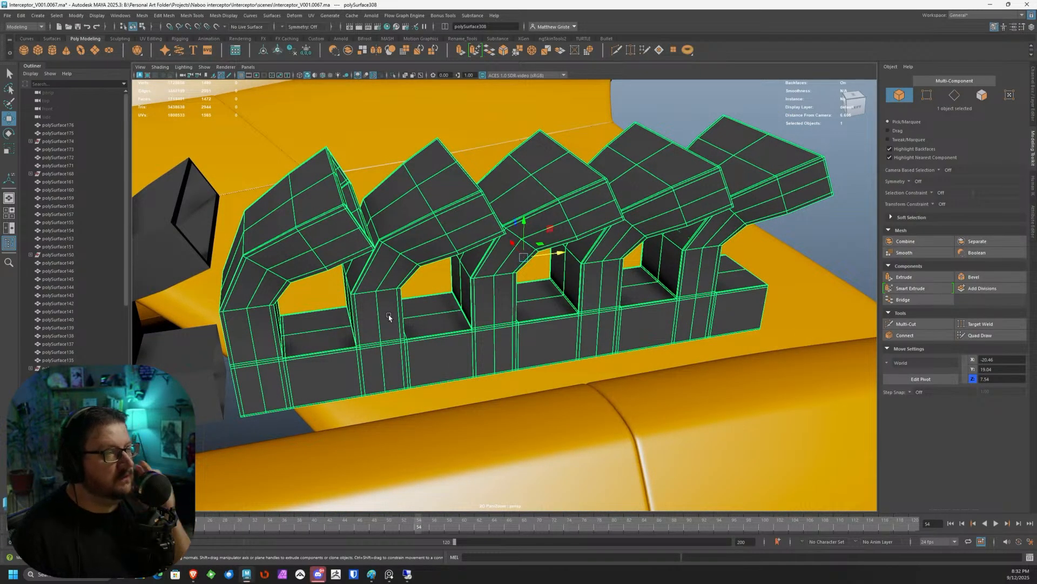
Delete the end-cap faces on the base of the copied strip facing the original, and return to object selection.
{"action": "middle_click_drag", "start_coordinate": [418, 338], "coordinate": [560, 313], "text": "alt"}
{"action": "right_click_drag", "start_coordinate": [560, 313], "coordinate": [440, 364], "text": "alt"}
{"action": "left_click_drag", "start_coordinate": [440, 364], "coordinate": [540, 303], "text": "alt"}
{"action": "middle_click_drag", "start_coordinate": [449, 369], "coordinate": [518, 320], "text": "alt"}
{"action": "scroll", "coordinate": [519, 320], "scroll_direction": "up", "scroll_amount": 5}
{"action": "scroll", "coordinate": [595, 232], "scroll_direction": "up", "scroll_amount": 2}
{"action": "middle_click_drag", "start_coordinate": [595, 231], "coordinate": [524, 238], "text": "alt"}
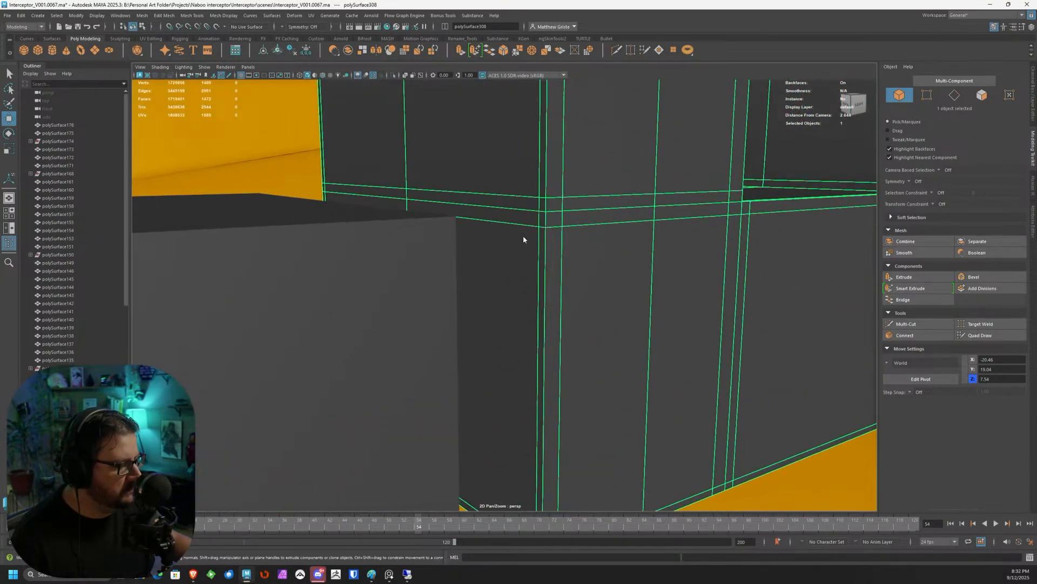
{"action": "right_click_drag", "start_coordinate": [524, 239], "coordinate": [524, 262]}
{"action": "left_click", "coordinate": [527, 220]}
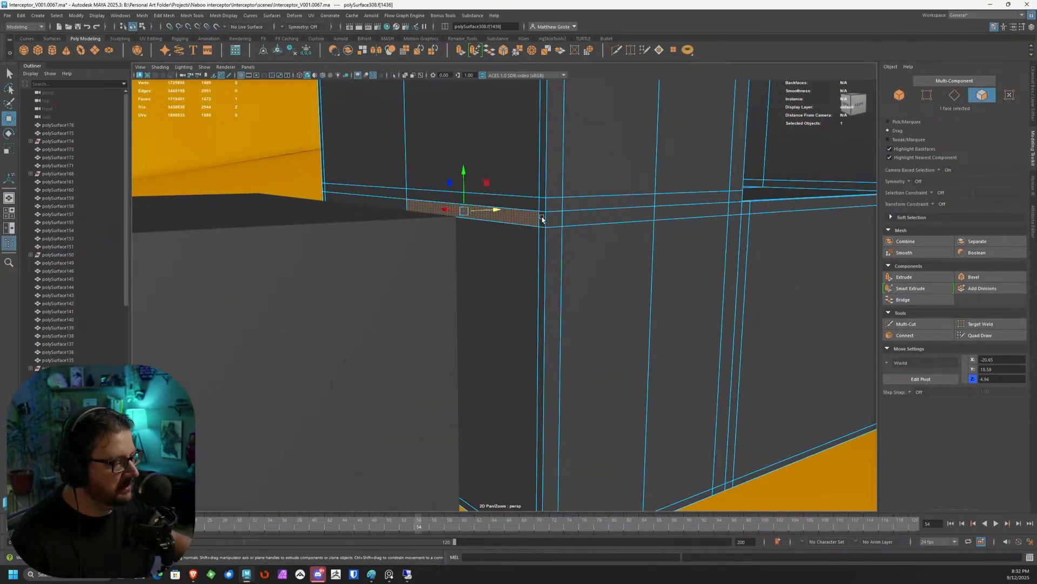
{"action": "left_click", "coordinate": [541, 245], "text": "shift"}
{"action": "left_click", "coordinate": [525, 281], "text": "shift"}
{"action": "middle_click_drag", "start_coordinate": [523, 430], "coordinate": [522, 323], "text": "alt"}
{"action": "left_click", "coordinate": [532, 452], "text": "shift"}
{"action": "left_click", "coordinate": [536, 455], "text": "shift"}
{"action": "left_click_drag", "start_coordinate": [537, 455], "coordinate": [557, 365], "text": "alt"}
{"action": "left_click", "coordinate": [315, 261], "text": "shift"}
{"action": "left_click", "coordinate": [304, 264], "text": "shift"}
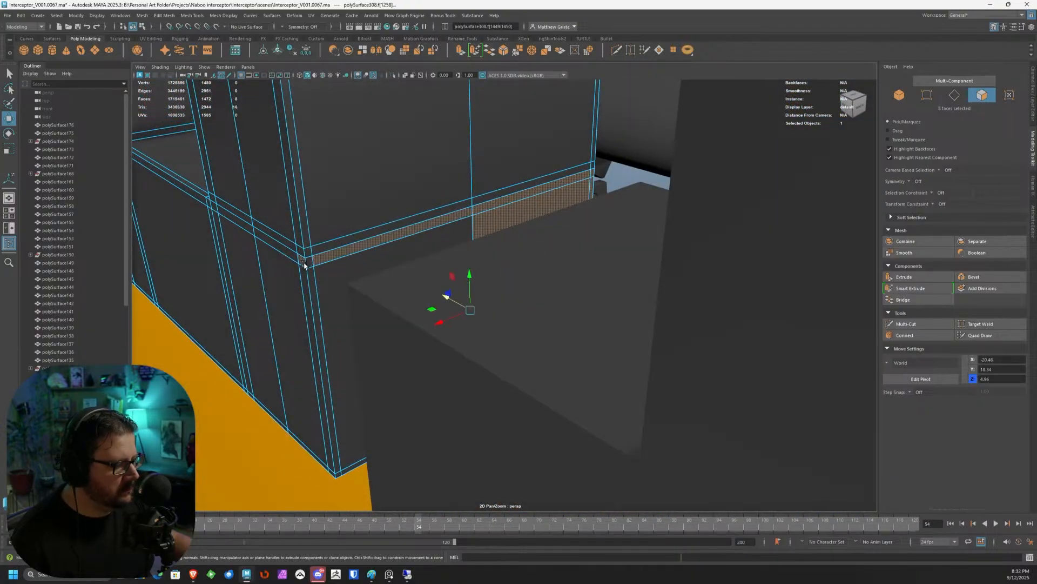
{"action": "left_click", "coordinate": [314, 283], "text": "shift"}
{"action": "left_click", "coordinate": [326, 280], "text": "shift"}
{"action": "left_click_drag", "start_coordinate": [334, 325], "coordinate": [431, 336], "text": "alt"}
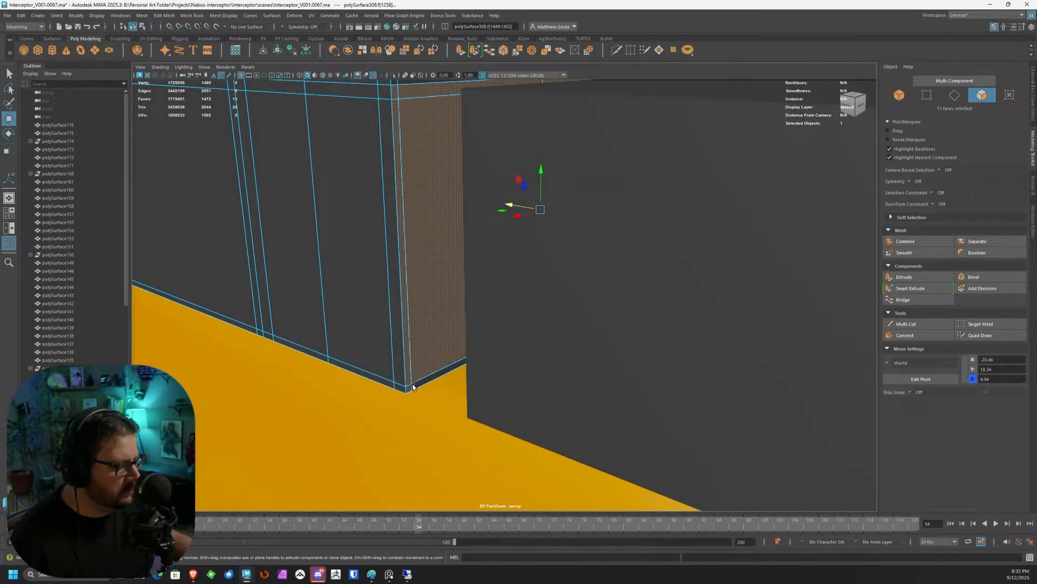
{"action": "left_click_drag", "start_coordinate": [440, 372], "coordinate": [514, 148], "text": "alt"}
{"action": "key", "text": "Delete"}
{"action": "key", "text": "F8"}
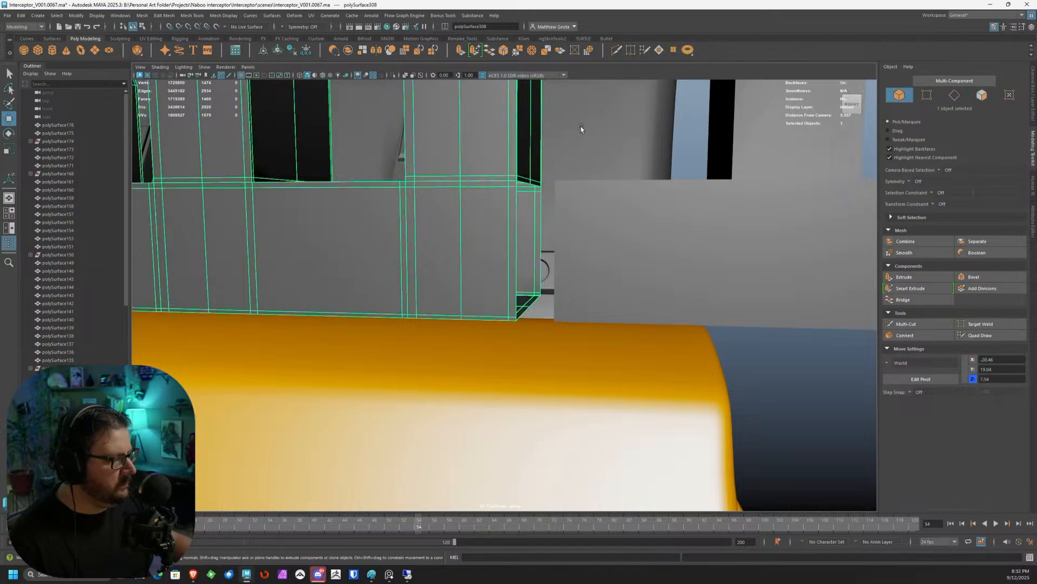
Move the copied strip along Z to 7.40 so its open end meets the original strip.
{"action": "left_click_drag", "start_coordinate": [589, 132], "coordinate": [537, 157], "text": "alt"}
{"action": "right_click_drag", "start_coordinate": [537, 157], "coordinate": [801, 201], "text": "alt"}
{"action": "left_click_drag", "start_coordinate": [801, 201], "coordinate": [747, 139], "text": "alt"}
{"action": "right_click_drag", "start_coordinate": [748, 139], "coordinate": [806, 160], "text": "alt"}
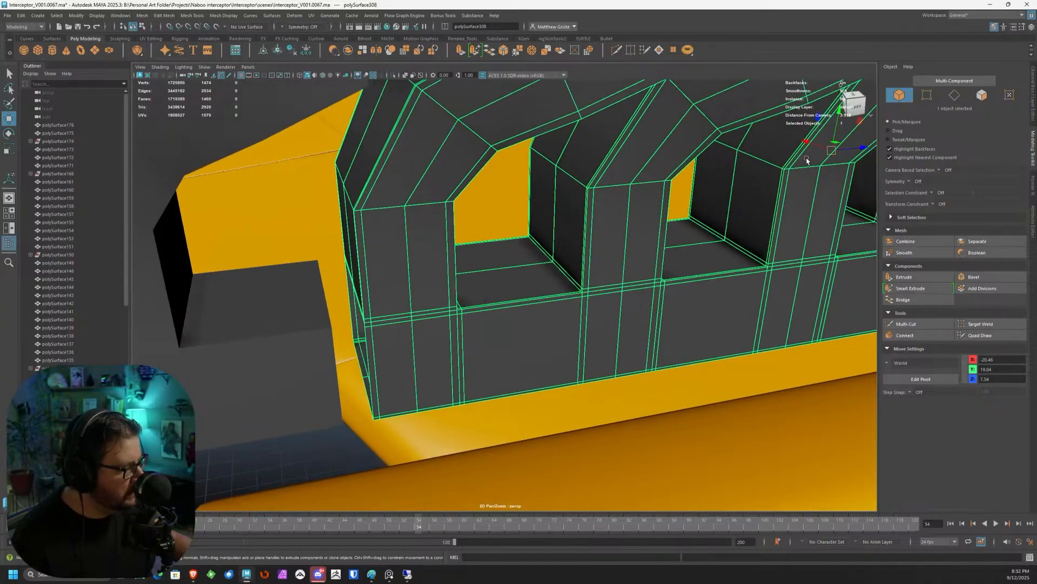
{"action": "left_click_drag", "start_coordinate": [860, 148], "coordinate": [836, 150]}
{"action": "left_click_drag", "start_coordinate": [574, 139], "coordinate": [412, 314], "text": "alt"}
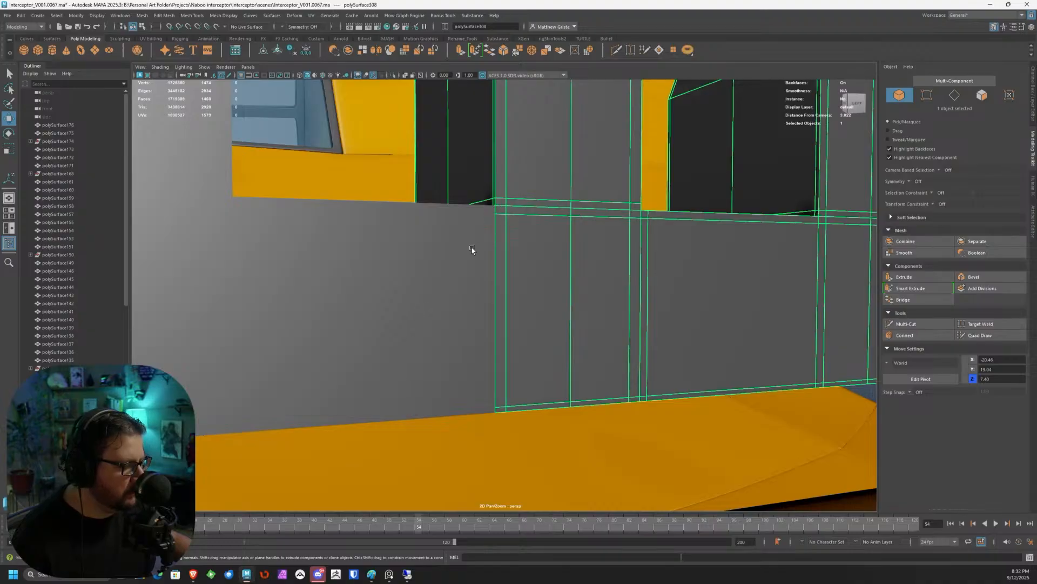
{"action": "left_click_drag", "start_coordinate": [471, 247], "coordinate": [504, 241], "text": "alt"}
{"action": "left_click_drag", "start_coordinate": [486, 275], "coordinate": [804, 194], "text": "alt"}
{"action": "middle_click_drag", "start_coordinate": [518, 259], "coordinate": [639, 214], "text": "alt"}
{"action": "right_click_drag", "start_coordinate": [464, 281], "coordinate": [518, 274], "text": "alt"}
{"action": "scroll", "coordinate": [452, 317], "scroll_direction": "up", "scroll_amount": 3}
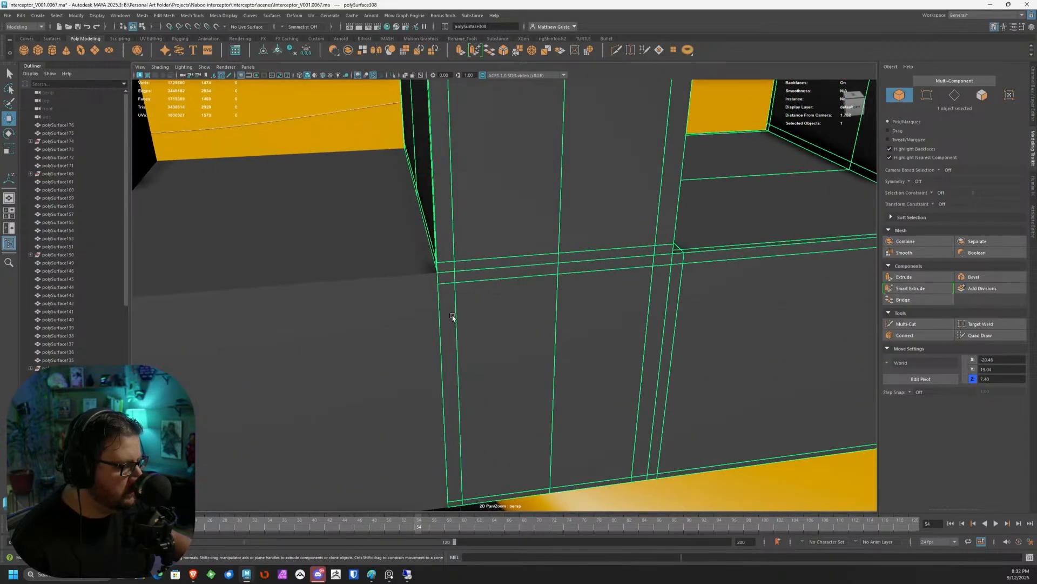
Combine the original and copied five-module strips into a single mesh.
{"action": "left_click", "coordinate": [394, 344], "text": "shift"}
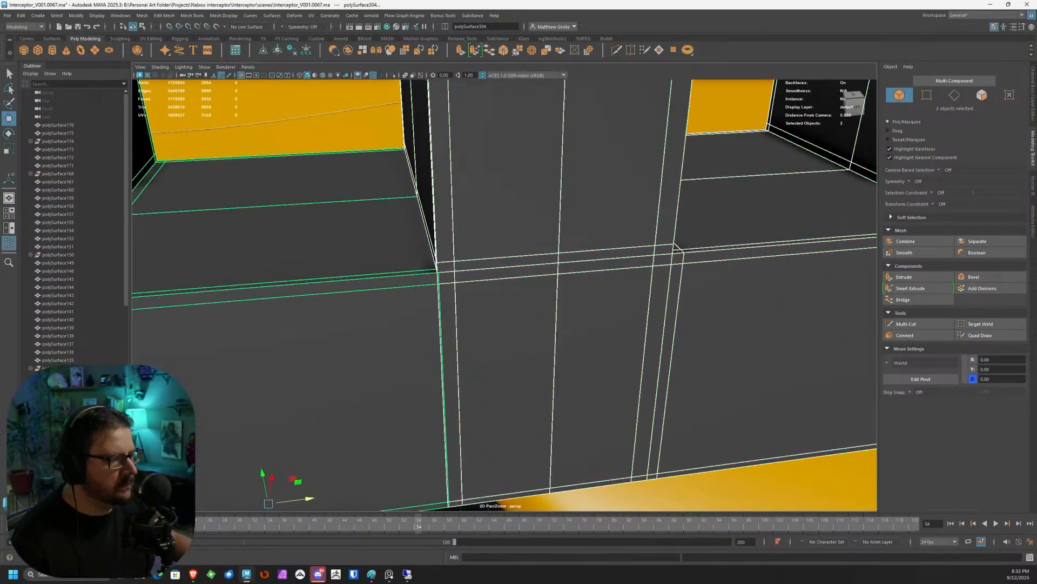
{"action": "left_click", "coordinate": [141, 15]}
{"action": "left_click", "coordinate": [157, 51]}
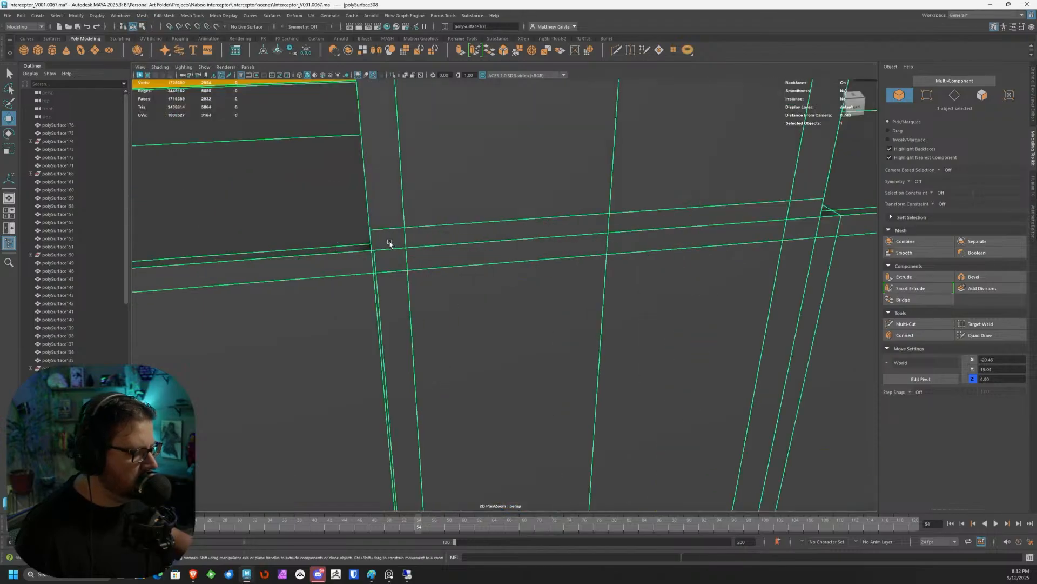
Sew the border edge loops where the two five-module halves meet, adjusting the tolerance, and return to object selection.
{"action": "scroll", "coordinate": [389, 241], "scroll_direction": "up", "scroll_amount": 2}
{"action": "right_click", "coordinate": [470, 231]}
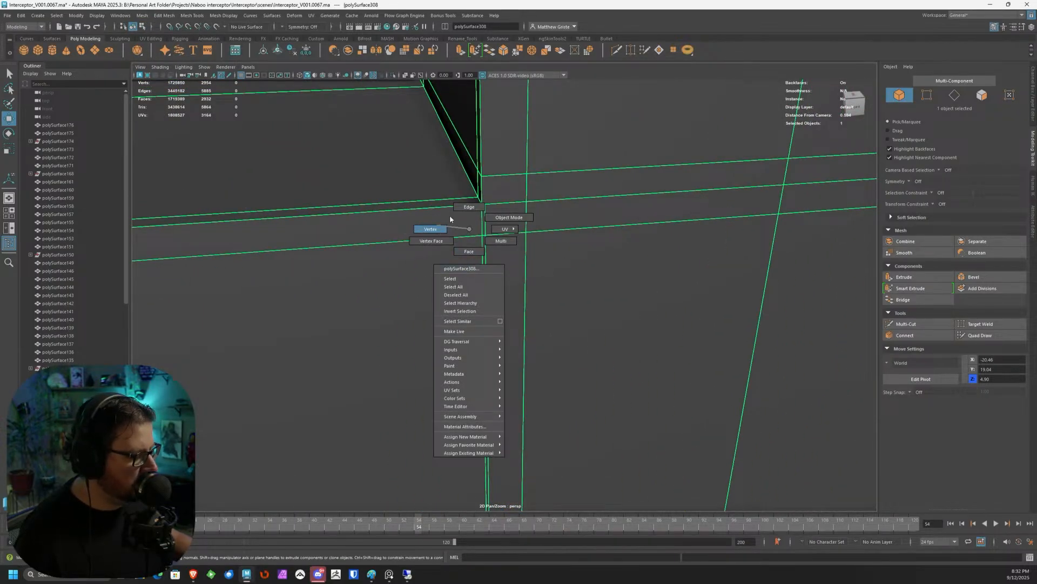
{"action": "left_click", "coordinate": [469, 206]}
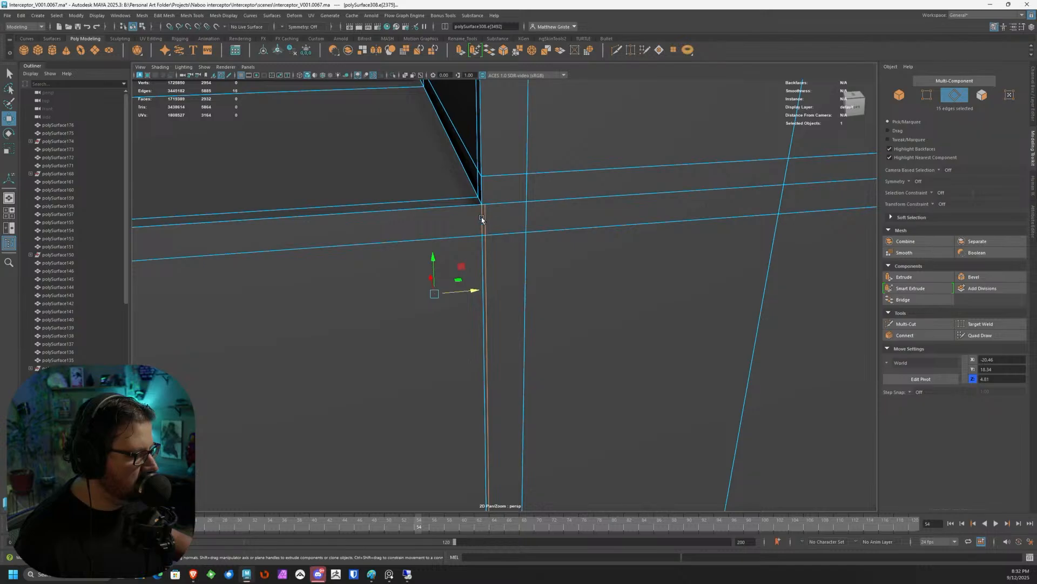
{"action": "left_click", "coordinate": [523, 51]}
{"action": "left_click_drag", "start_coordinate": [549, 228], "coordinate": [557, 228]}
{"action": "mouse_move", "coordinate": [506, 187]}
{"action": "right_mouse_down"}
{"action": "mouse_move", "coordinate": [539, 162]}
{"action": "mouse_move", "coordinate": [541, 172]}
{"action": "mouse_move", "coordinate": [510, 180]}
{"action": "right_mouse_up"}
Turn on the smooth preview for the ten-module strip and scale it down uniformly about its center.
{"action": "key", "text": "3"}
{"action": "left_click", "coordinate": [338, 350]}
{"action": "right_click_drag", "start_coordinate": [356, 356], "coordinate": [343, 364], "text": "alt"}
{"action": "left_click_drag", "start_coordinate": [343, 363], "coordinate": [415, 370], "text": "alt"}
{"action": "right_click_drag", "start_coordinate": [445, 361], "coordinate": [487, 335], "text": "alt"}
{"action": "middle_click_drag", "start_coordinate": [486, 335], "coordinate": [475, 265], "text": "alt"}
{"action": "left_click", "coordinate": [492, 226]}
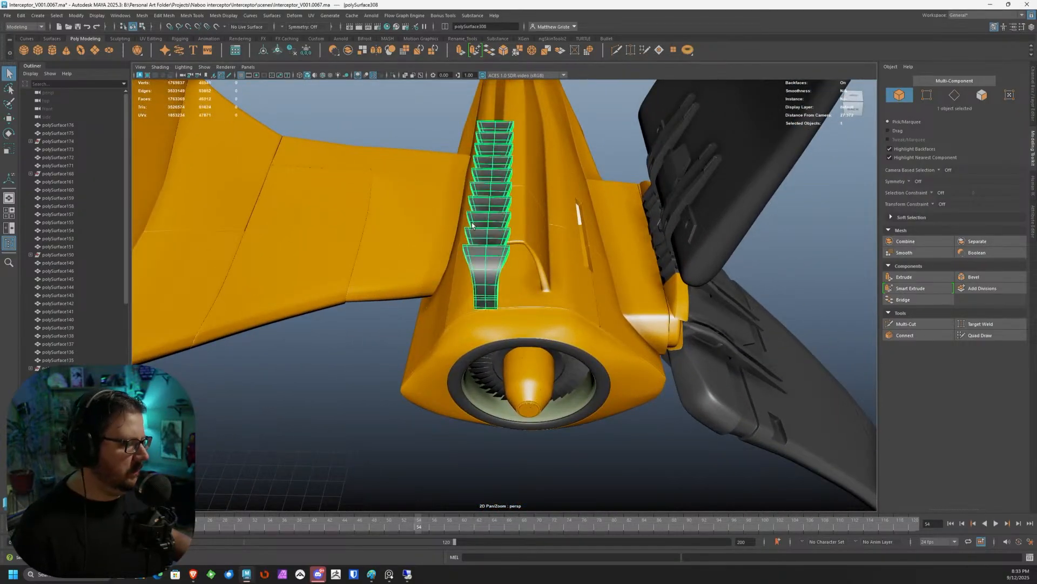
{"action": "key", "text": "e"}
{"action": "key", "text": "r"}
{"action": "left_click_drag", "start_coordinate": [491, 202], "coordinate": [432, 218]}
{"action": "key", "text": "w"}
Turn off the smooth preview and bridge the opposite border edges to close the strip's open rear end.
{"action": "left_click_drag", "start_coordinate": [507, 209], "coordinate": [580, 330], "text": "alt"}
{"action": "middle_click_drag", "start_coordinate": [580, 330], "coordinate": [454, 146], "text": "alt"}
{"action": "right_click_drag", "start_coordinate": [379, 168], "coordinate": [433, 189], "text": "alt"}
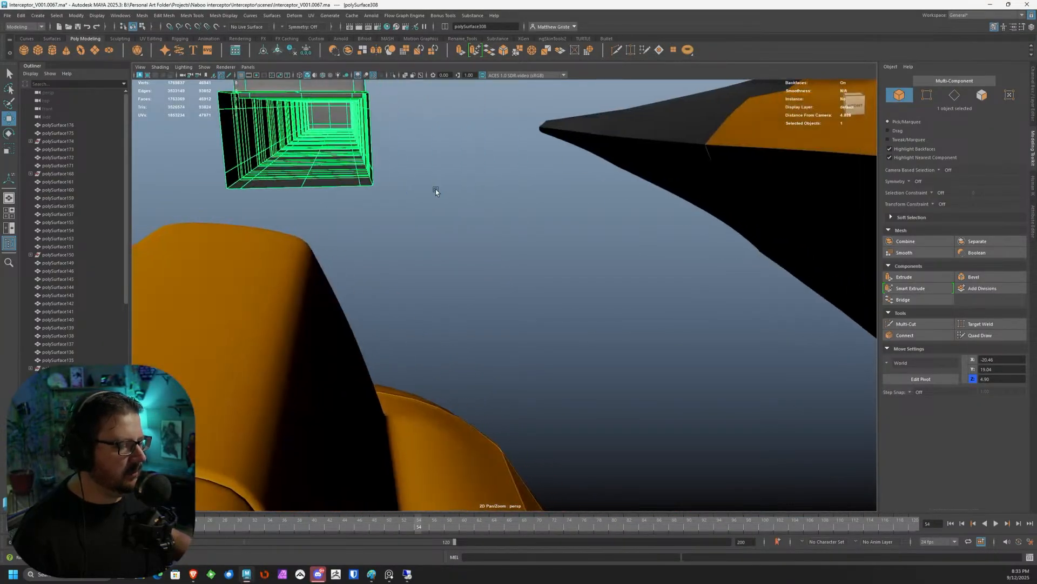
{"action": "left_click_drag", "start_coordinate": [432, 189], "coordinate": [685, 352], "text": "alt"}
{"action": "middle_click_drag", "start_coordinate": [432, 243], "coordinate": [558, 328], "text": "alt"}
{"action": "right_click_drag", "start_coordinate": [558, 328], "coordinate": [580, 331], "text": "alt"}
{"action": "key", "text": "1"}
{"action": "right_click_drag", "start_coordinate": [493, 298], "coordinate": [493, 278]}
{"action": "double_click", "coordinate": [462, 315]}
{"action": "mouse_move", "coordinate": [463, 313]}
{"action": "left_mouse_down", "text": "alt"}
{"action": "mouse_move", "coordinate": [528, 325]}
{"action": "mouse_move", "coordinate": [685, 311]}
{"action": "mouse_move", "coordinate": [453, 303]}
{"action": "left_mouse_up", "text": "alt"}
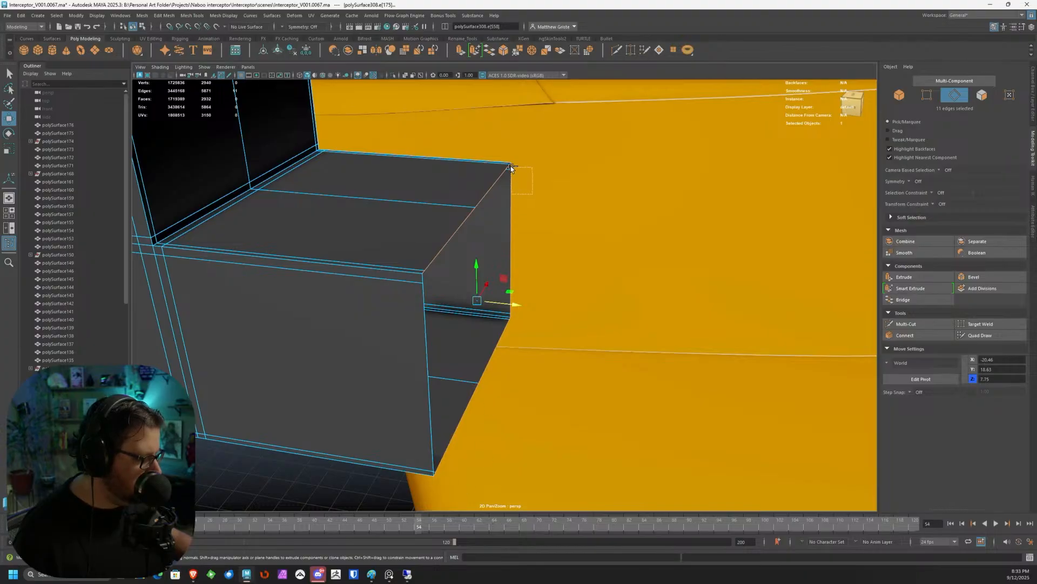
{"action": "left_click_drag", "start_coordinate": [514, 315], "coordinate": [514, 314], "text": "ctrl"}
{"action": "left_click", "coordinate": [491, 52]}
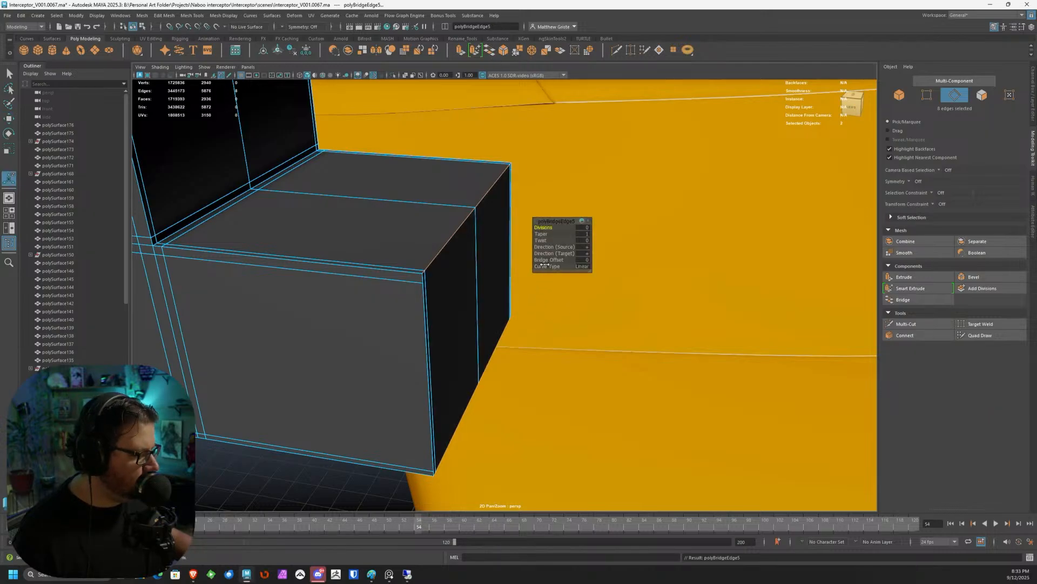
Insert two Multi-Cut support edge loops across the new end cap, close to its top and bottom edges.
{"action": "left_click_drag", "start_coordinate": [459, 273], "coordinate": [442, 273], "text": "alt"}
{"action": "middle_click_drag", "start_coordinate": [443, 273], "coordinate": [381, 308], "text": "alt"}
{"action": "right_click_drag", "start_coordinate": [381, 307], "coordinate": [451, 315], "text": "alt"}
{"action": "middle_click_drag", "start_coordinate": [450, 315], "coordinate": [535, 218], "text": "alt"}
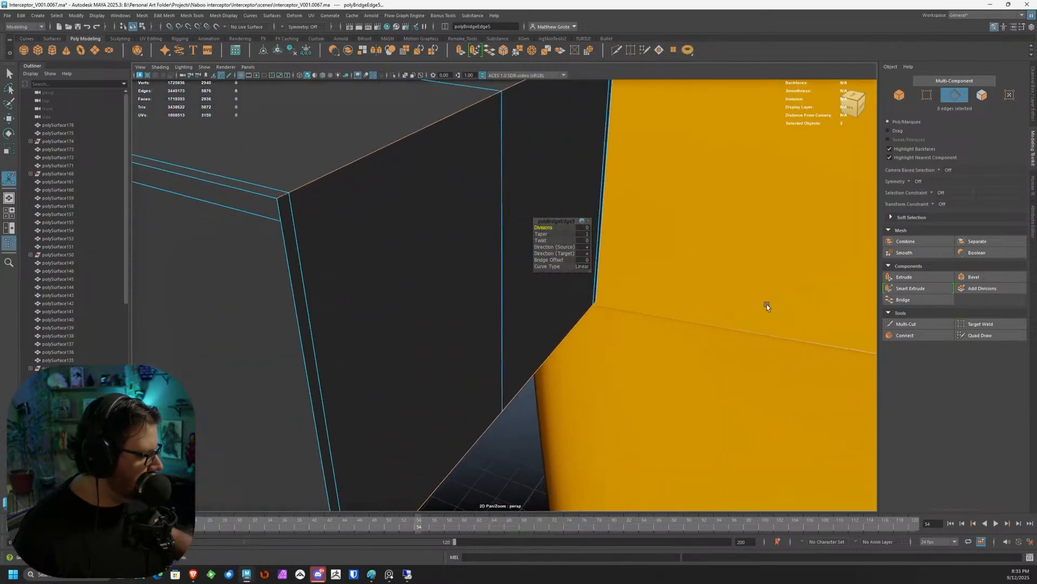
{"action": "left_click", "coordinate": [914, 325]}
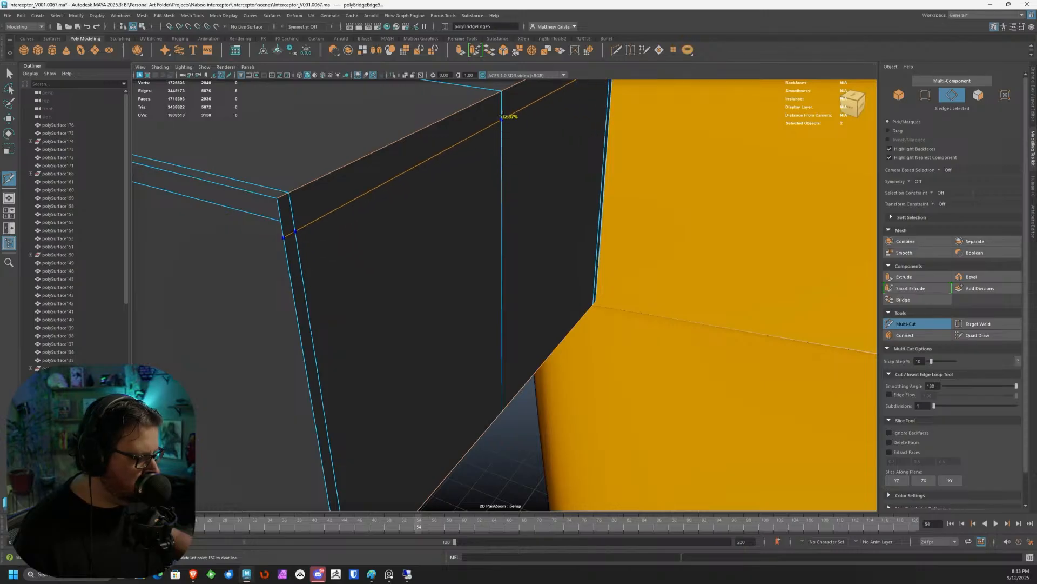
{"action": "left_click", "coordinate": [502, 104], "text": "ctrl"}
{"action": "middle_click_drag", "start_coordinate": [496, 219], "coordinate": [502, 313], "text": "alt"}
{"action": "left_click", "coordinate": [387, 377], "text": "ctrl"}
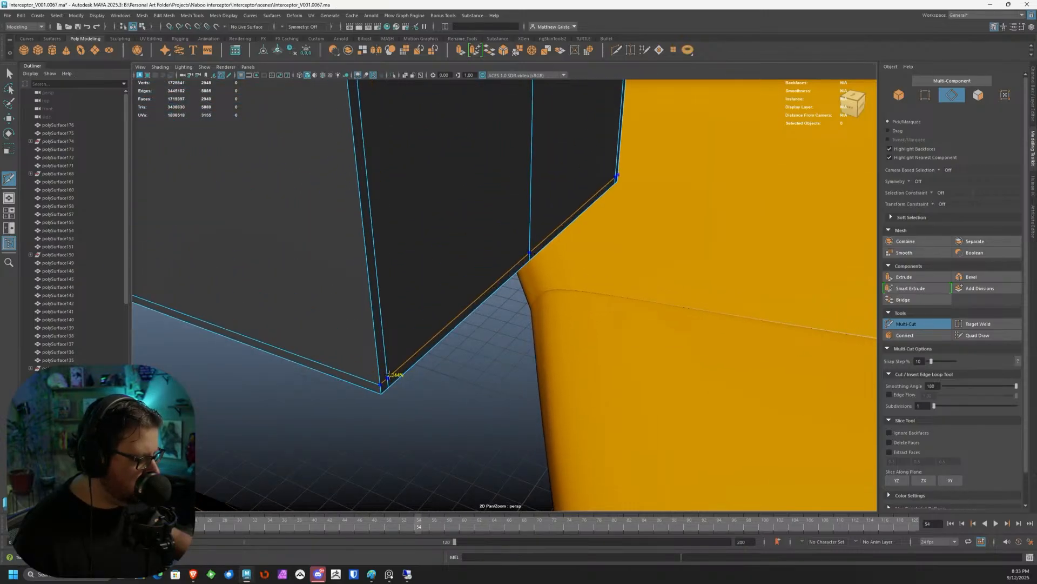
Merge the doubled vertices left by the support loops at each corner of the strip's new end cap.
{"action": "right_click_drag", "start_coordinate": [387, 317], "coordinate": [349, 312]}
{"action": "left_click_drag", "start_coordinate": [385, 388], "coordinate": [385, 388]}
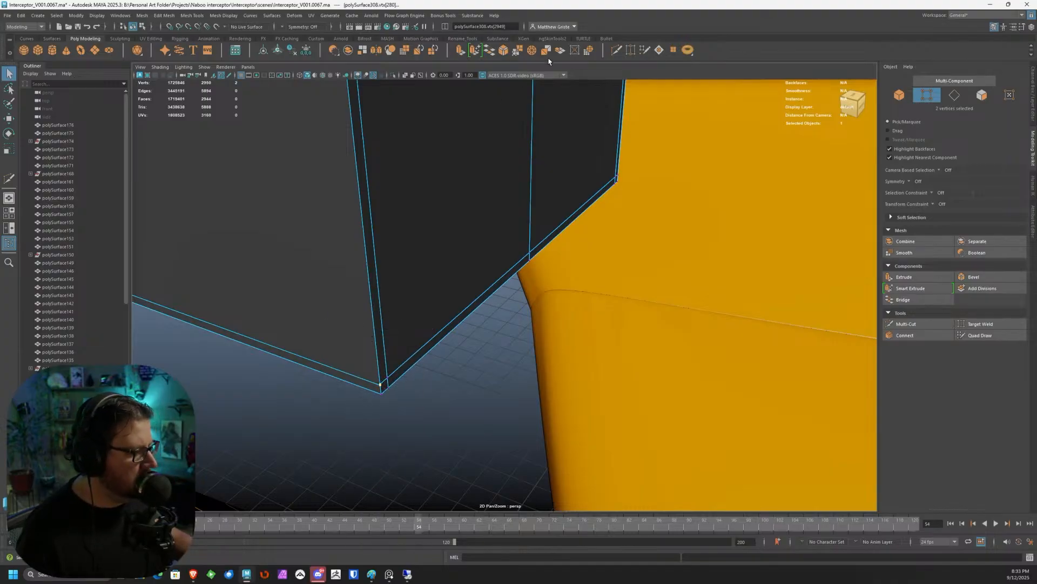
{"action": "left_click", "coordinate": [516, 52]}
{"action": "left_click_drag", "start_coordinate": [609, 132], "coordinate": [603, 198], "text": "alt"}
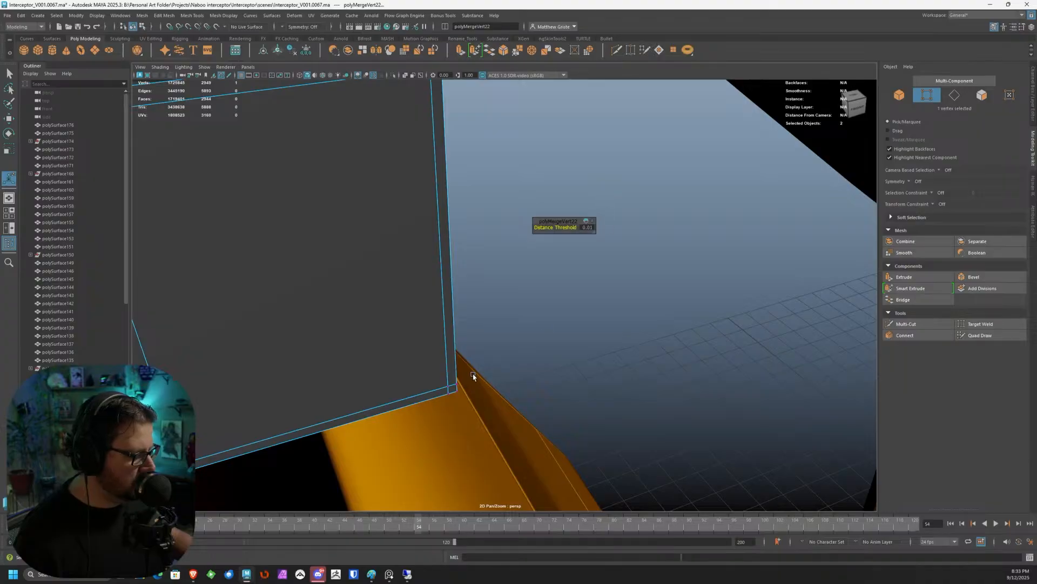
{"action": "left_click_drag", "start_coordinate": [453, 390], "coordinate": [453, 390]}
{"action": "key", "text": "g"}
{"action": "left_click_drag", "start_coordinate": [528, 358], "coordinate": [640, 285], "text": "alt"}
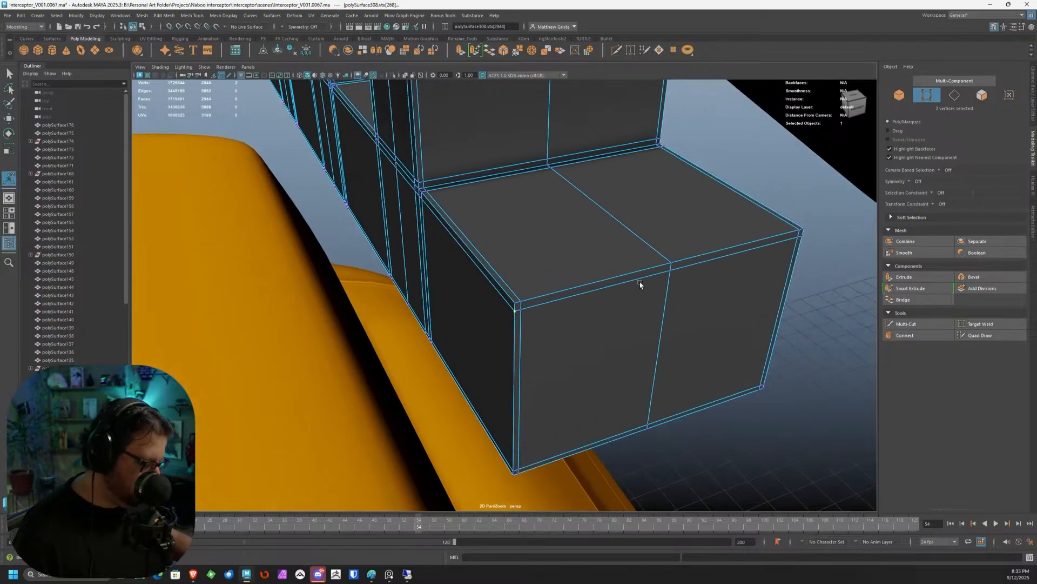
{"action": "key", "text": "g"}
{"action": "left_click_drag", "start_coordinate": [801, 246], "coordinate": [803, 247]}
{"action": "key", "text": "g"}
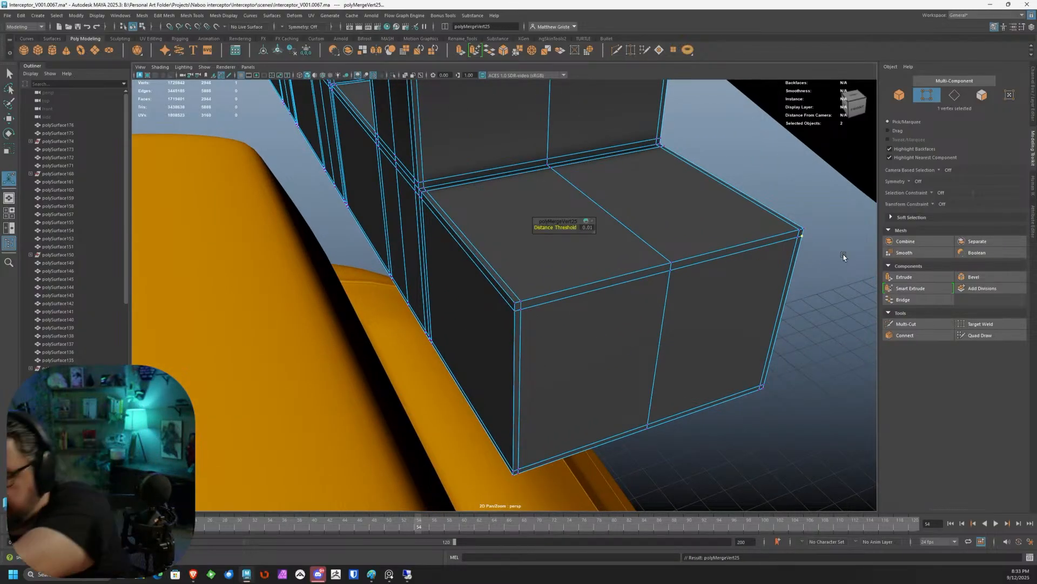
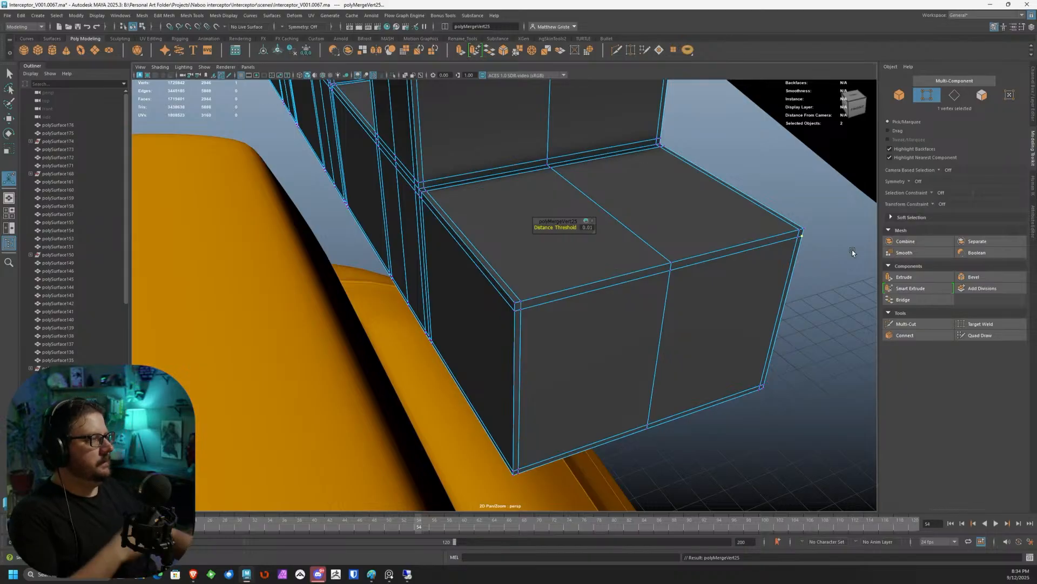
Return to object selection and move the ten-module strip over the recessed slot on the engine nacelle.
{"action": "right_click_drag", "start_coordinate": [651, 233], "coordinate": [584, 189], "text": "alt"}
{"action": "left_click_drag", "start_coordinate": [585, 173], "coordinate": [538, 199], "text": "alt"}
{"action": "right_click_drag", "start_coordinate": [537, 196], "coordinate": [573, 179]}
{"action": "mouse_move", "coordinate": [573, 178]}
{"action": "left_mouse_down", "text": "alt"}
{"action": "mouse_move", "coordinate": [504, 238]}
{"action": "mouse_move", "coordinate": [565, 176]}
{"action": "left_mouse_up", "text": "alt"}
{"action": "key", "text": "w"}
{"action": "left_click_drag", "start_coordinate": [502, 197], "coordinate": [481, 207]}
{"action": "key", "text": "ctrl+z"}
{"action": "left_click_drag", "start_coordinate": [595, 169], "coordinate": [481, 292]}
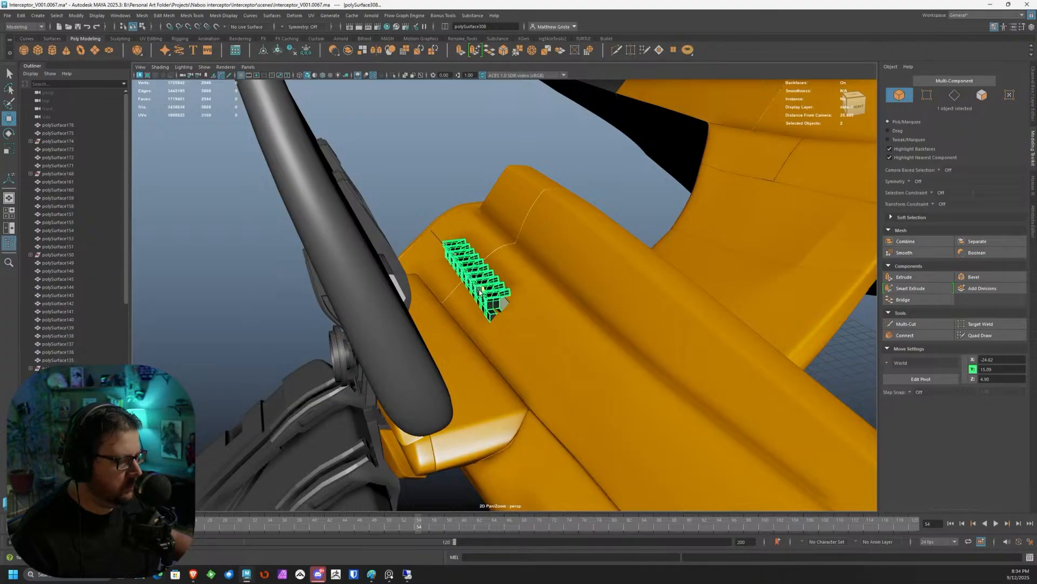
Rotate the strip to follow the nacelle slot's surface, undoing the accidental vertex merge.
{"action": "key", "text": "e"}
{"action": "left_click_drag", "start_coordinate": [458, 243], "coordinate": [435, 260]}
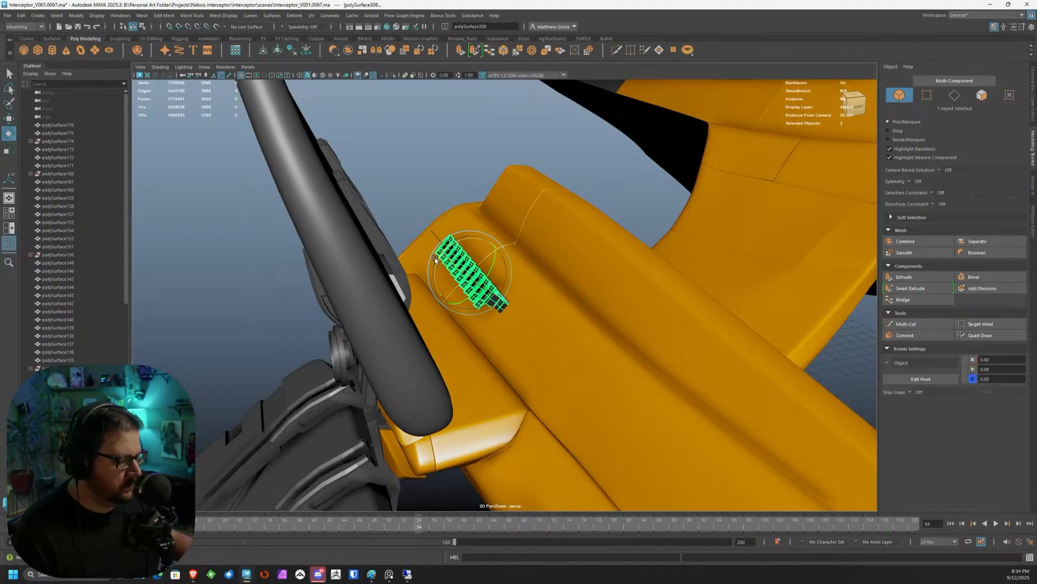
{"action": "key", "text": "g"}
{"action": "key", "text": "ctrl+z"}
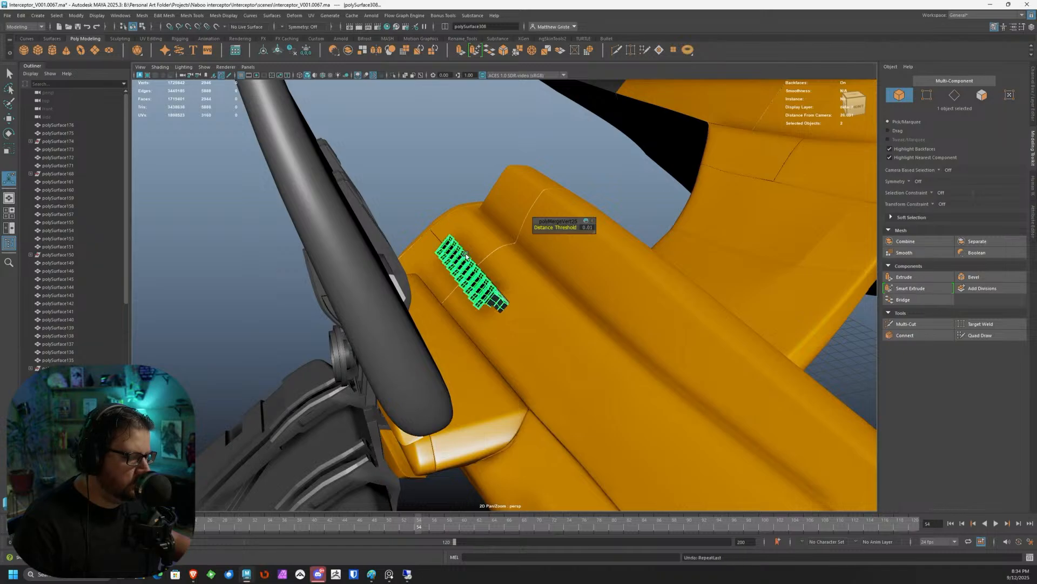
{"action": "scroll", "coordinate": [466, 255], "scroll_direction": "up", "scroll_amount": 5}
{"action": "left_click_drag", "start_coordinate": [420, 281], "coordinate": [559, 355], "text": "alt"}
Undo the trial scaling of the strip and reposition it so its base sits in the nacelle slot.
{"action": "key", "text": "r"}
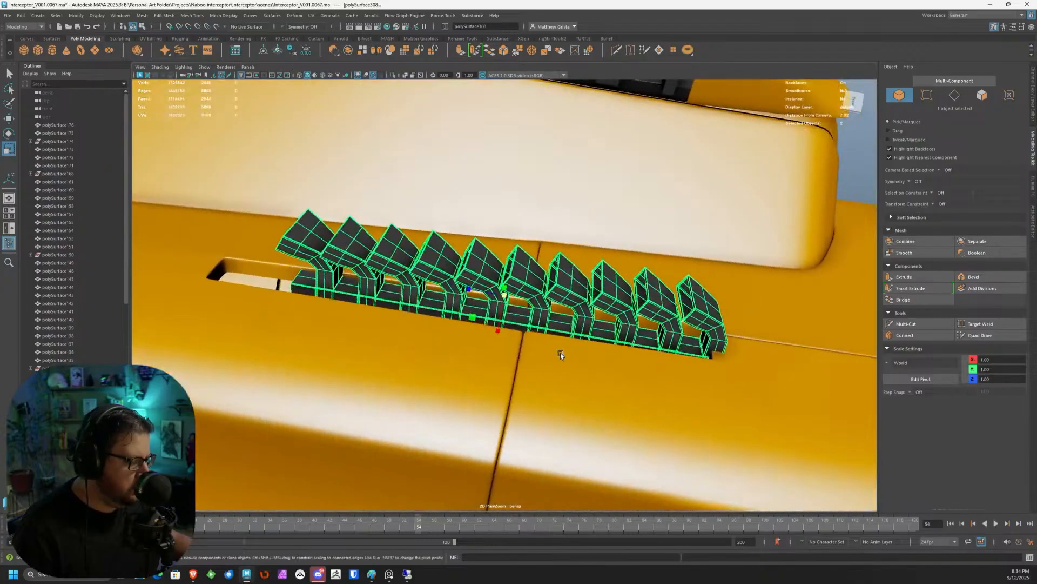
{"action": "left_click_drag", "start_coordinate": [474, 316], "coordinate": [453, 267]}
{"action": "key", "text": "ctrl+z"}
{"action": "key", "text": "w"}
{"action": "key", "text": "r"}
{"action": "key", "text": "w"}
{"action": "left_click_drag", "start_coordinate": [453, 267], "coordinate": [595, 222], "text": "alt"}
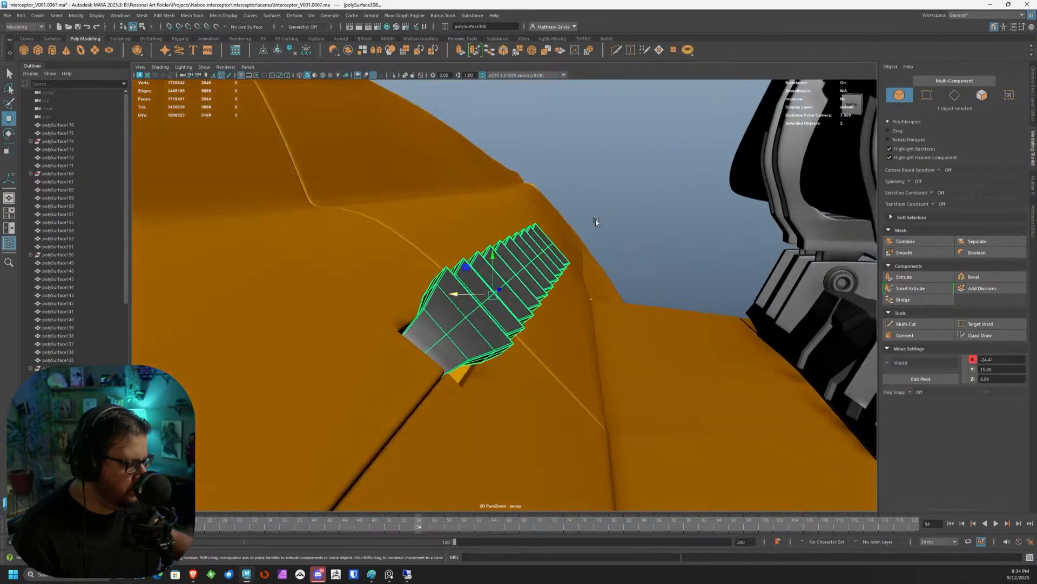
Turn on the strip's smooth preview and fine-tune its rotation in the slot.
{"action": "left_click", "coordinate": [615, 208]}
{"action": "left_click", "coordinate": [492, 327]}
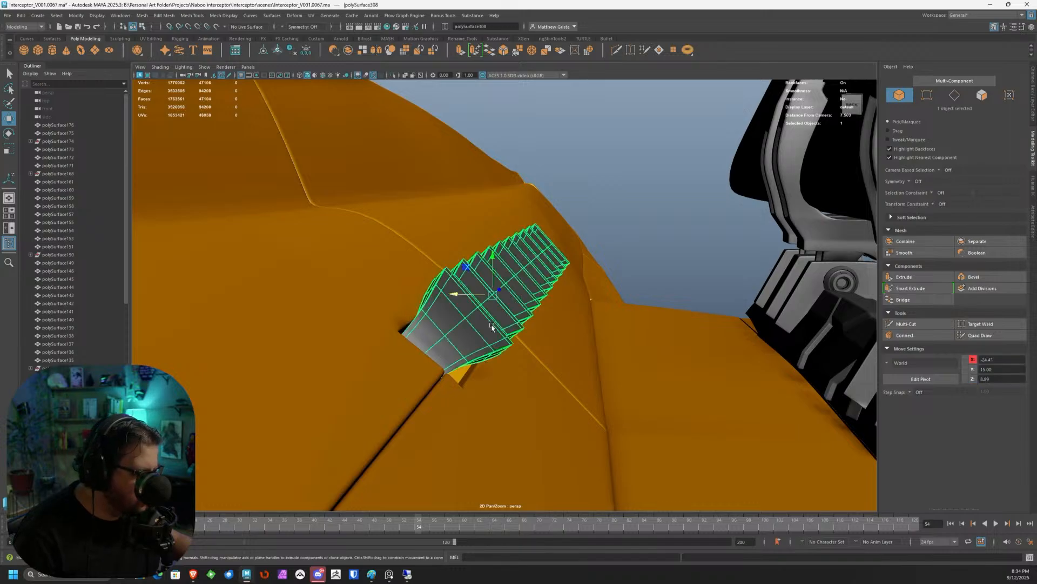
{"action": "key", "text": "e"}
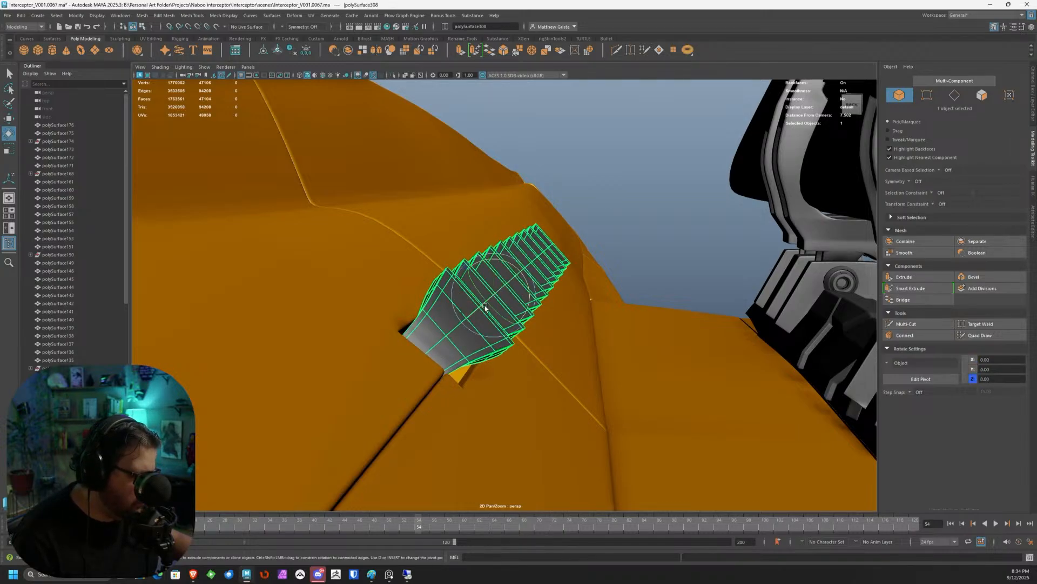
{"action": "left_click_drag", "start_coordinate": [490, 309], "coordinate": [490, 309]}
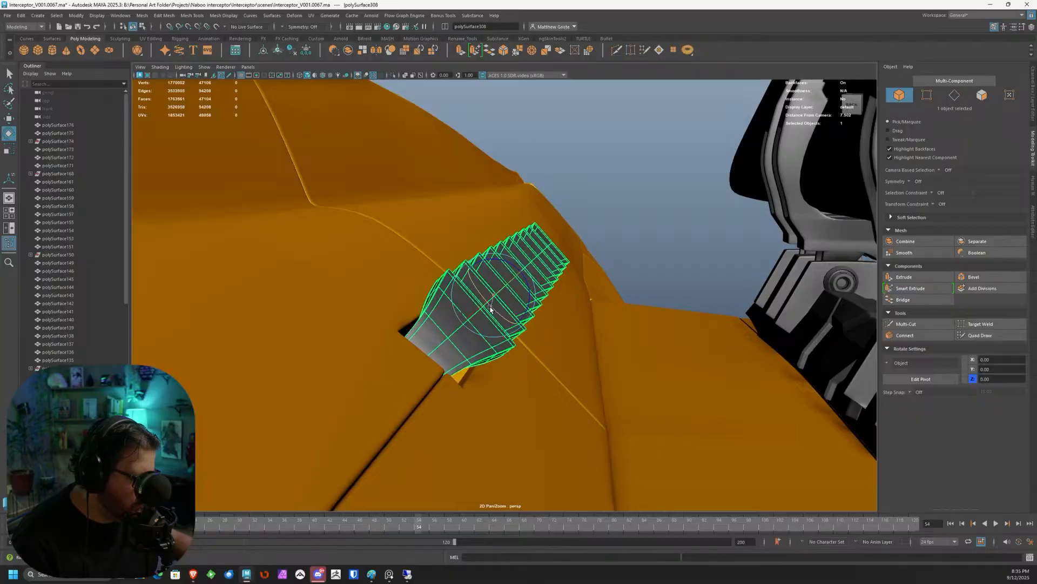
Deselect the strip and compare the whole ship with the Human Interceptor concept images on the reference board.
{"action": "left_click", "coordinate": [603, 199]}
{"action": "left_click_drag", "start_coordinate": [603, 199], "coordinate": [528, 225], "text": "alt"}
{"action": "left_click_drag", "start_coordinate": [433, 0], "coordinate": [508, 30]}
{"action": "scroll", "coordinate": [501, 209], "scroll_direction": "down", "scroll_amount": 8}
{"action": "middle_click_drag", "start_coordinate": [494, 270], "coordinate": [563, 264]}
{"action": "scroll", "coordinate": [564, 265], "scroll_direction": "down", "scroll_amount": 3}
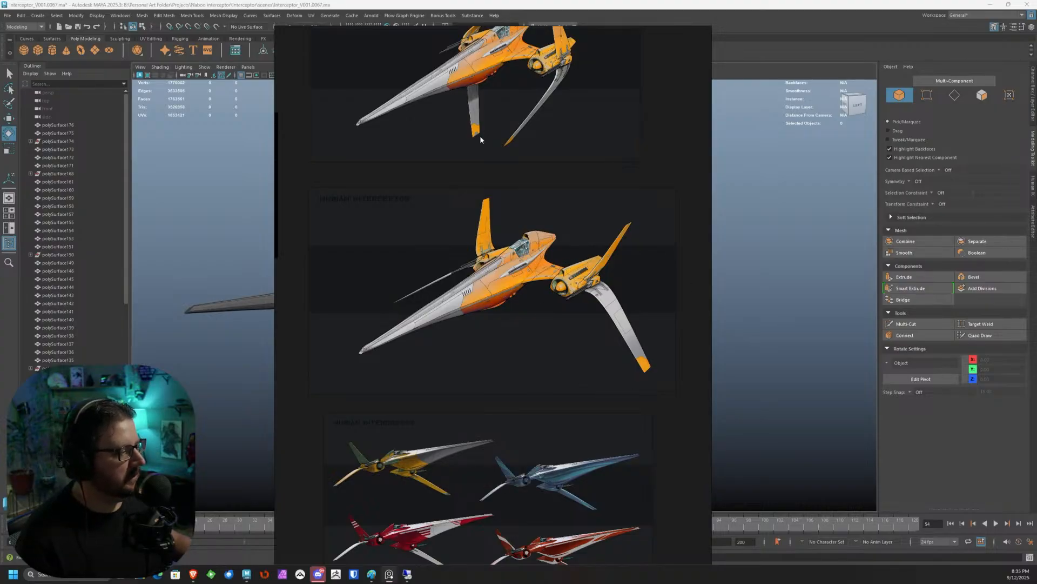
{"action": "left_click_drag", "start_coordinate": [539, 33], "coordinate": [1, 49]}
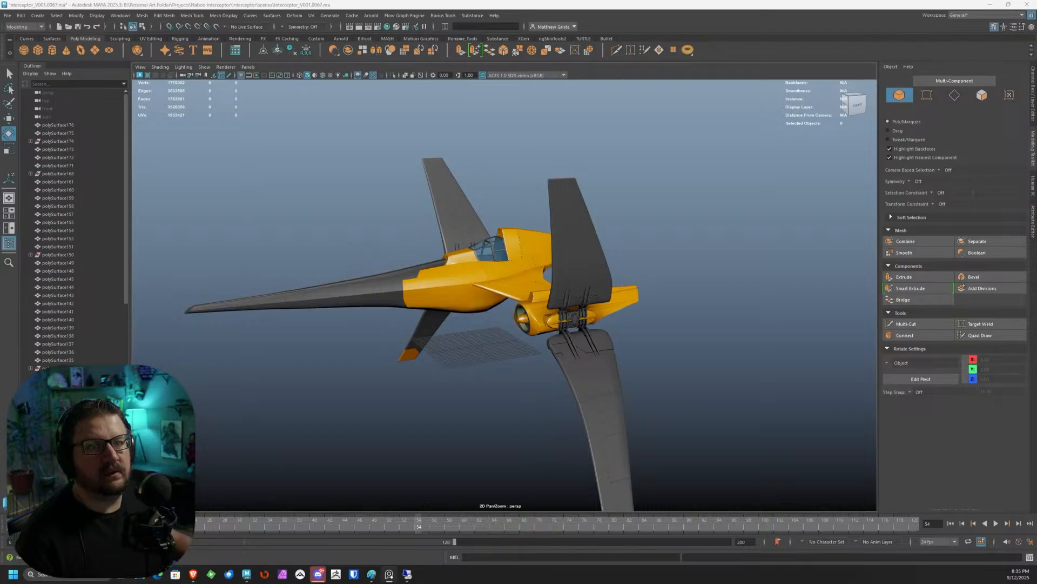
Examine the placed strip, engine nacelle and wing hinges from the front and side of the ship.
{"action": "left_click_drag", "start_coordinate": [475, 268], "coordinate": [508, 308], "text": "alt"}
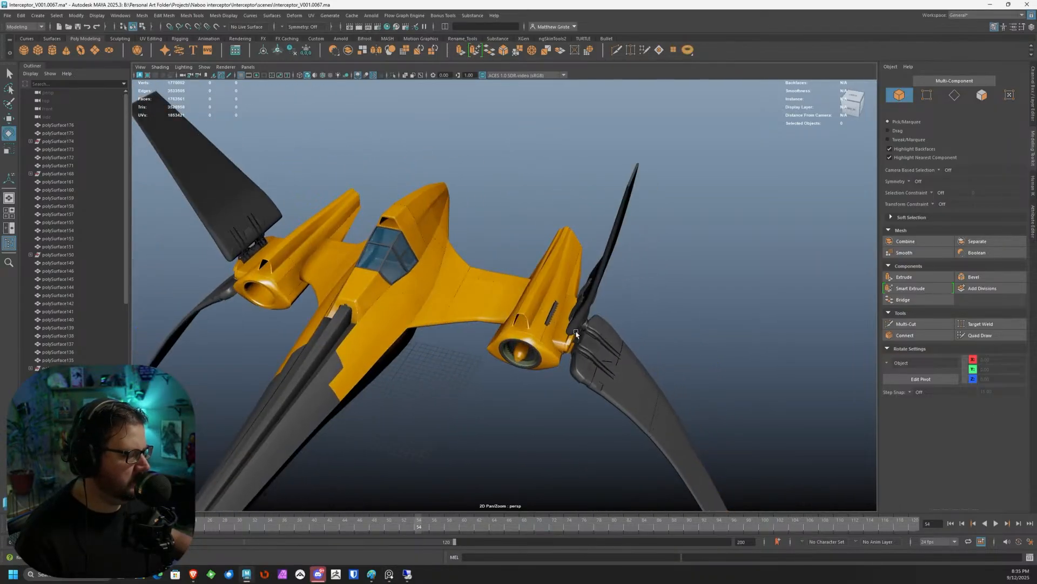
{"action": "right_click_drag", "start_coordinate": [508, 308], "coordinate": [562, 324], "text": "alt"}
{"action": "left_click_drag", "start_coordinate": [562, 324], "coordinate": [470, 253], "text": "alt"}
{"action": "right_click_drag", "start_coordinate": [470, 254], "coordinate": [523, 243], "text": "alt"}
{"action": "left_click_drag", "start_coordinate": [523, 243], "coordinate": [462, 232], "text": "alt"}
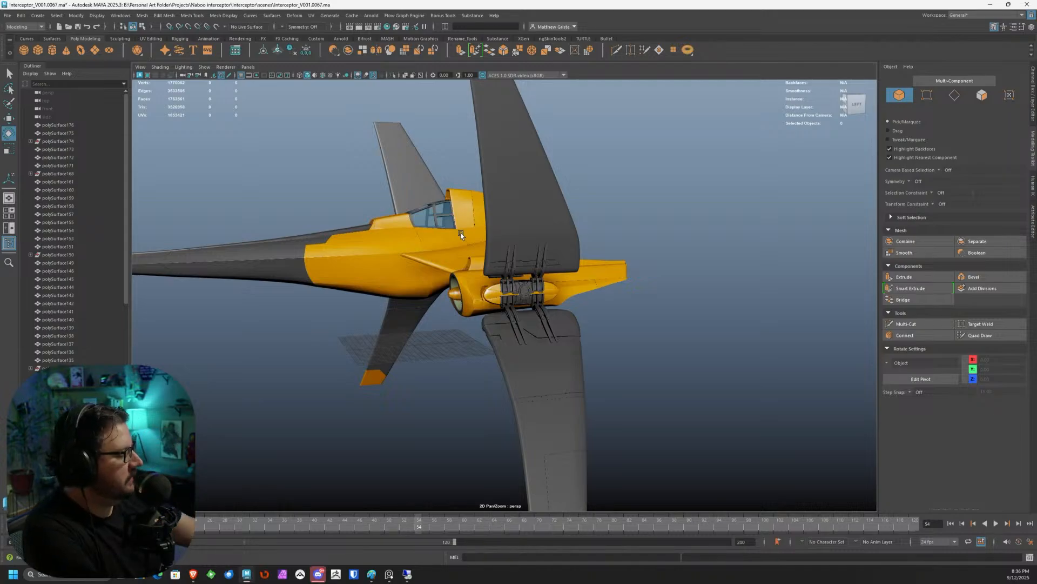
{"action": "scroll", "coordinate": [460, 234], "scroll_direction": "up", "scroll_amount": 10}
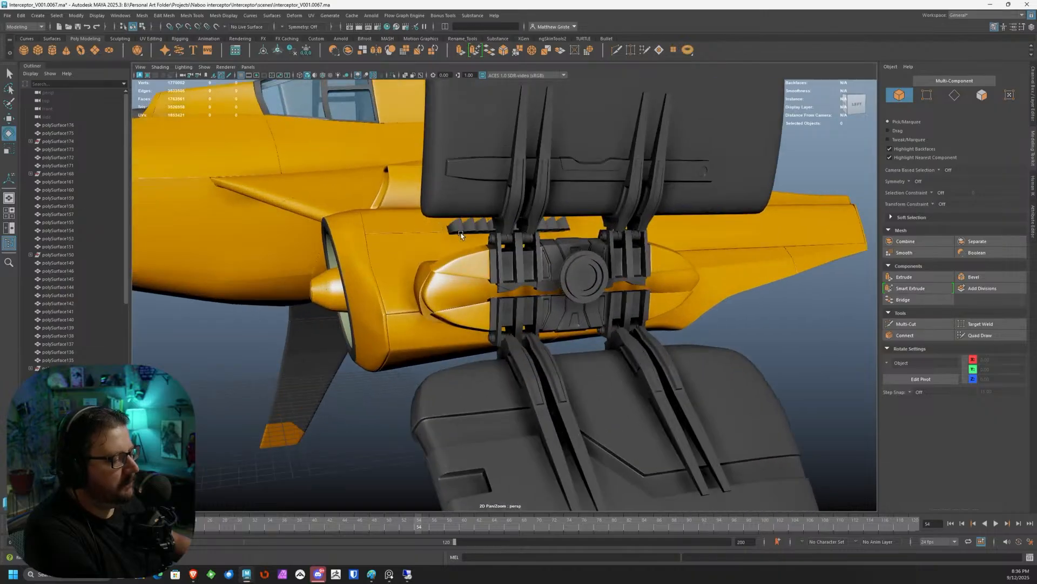
{"action": "scroll", "coordinate": [461, 234], "scroll_direction": "down", "scroll_amount": 5}
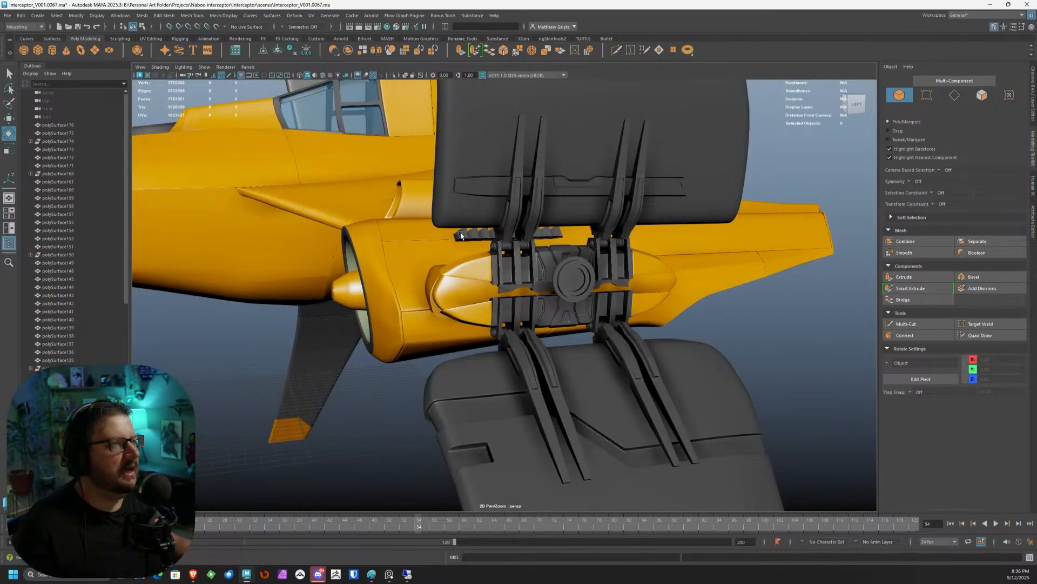
{"action": "scroll", "coordinate": [461, 235], "scroll_direction": "down", "scroll_amount": 3}
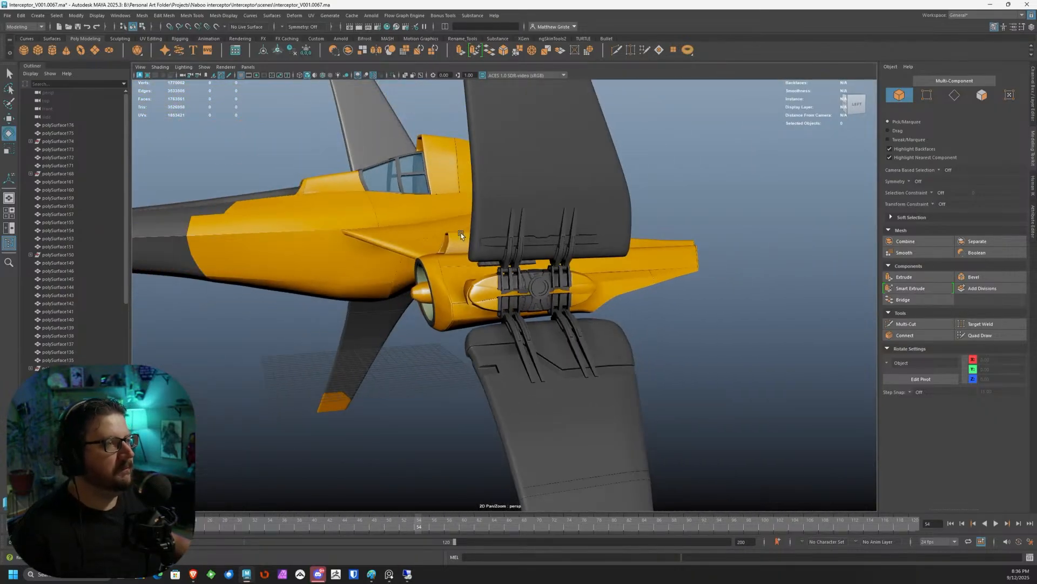
Examine the lower wing mount, the side fairing and the nacelle's top up close for areas still needing detail.
{"action": "left_click_drag", "start_coordinate": [461, 234], "coordinate": [583, 231], "text": "alt"}
{"action": "scroll", "coordinate": [547, 183], "scroll_direction": "up", "scroll_amount": 5}
{"action": "middle_click_drag", "start_coordinate": [548, 163], "coordinate": [526, 259], "text": "alt"}
{"action": "scroll", "coordinate": [549, 227], "scroll_direction": "up", "scroll_amount": 3}
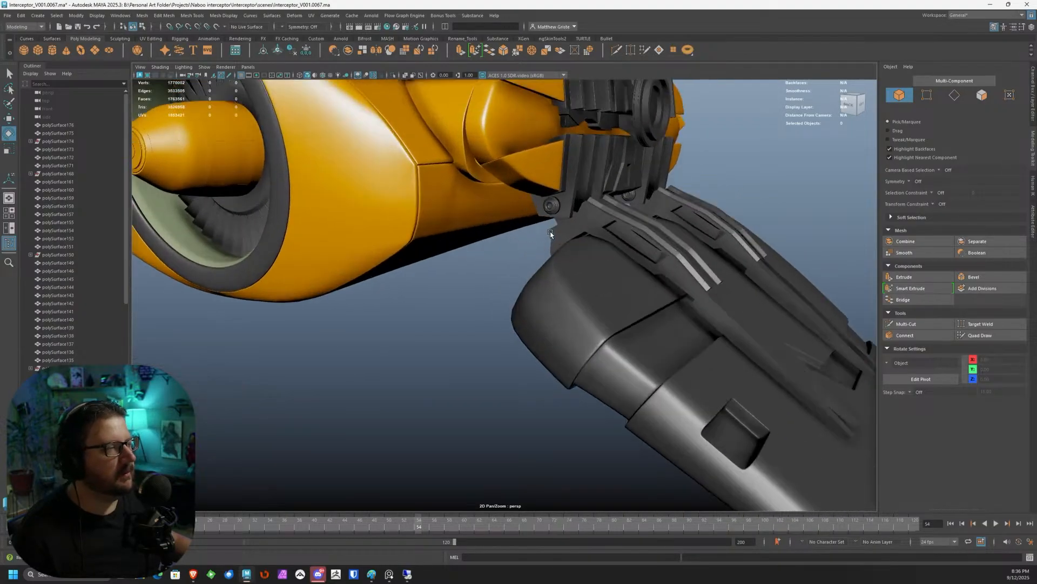
{"action": "scroll", "coordinate": [606, 190], "scroll_direction": "up", "scroll_amount": 1}
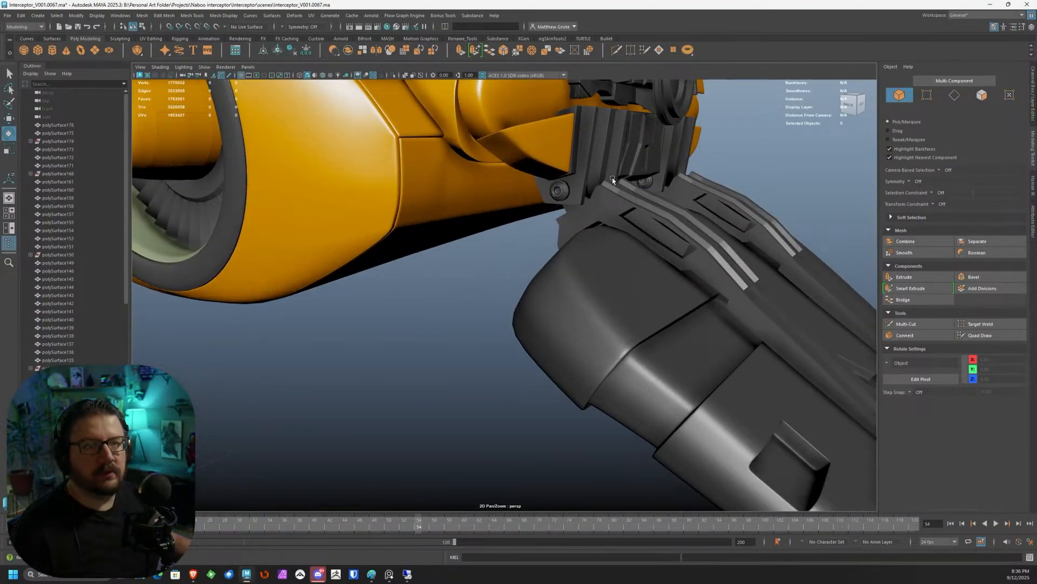
{"action": "scroll", "coordinate": [612, 180], "scroll_direction": "down", "scroll_amount": 4}
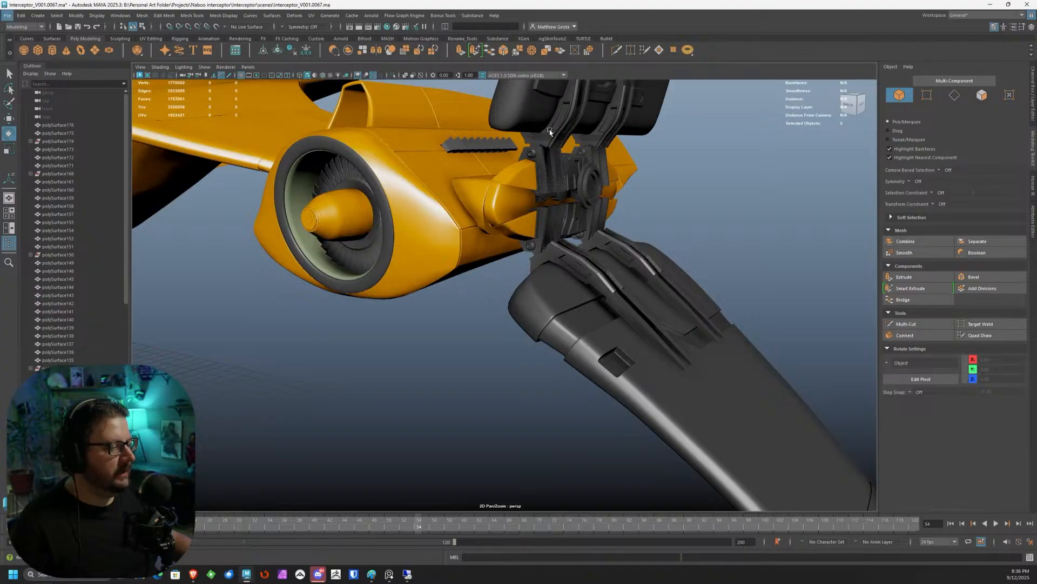
{"action": "scroll", "coordinate": [472, 229], "scroll_direction": "up", "scroll_amount": 6}
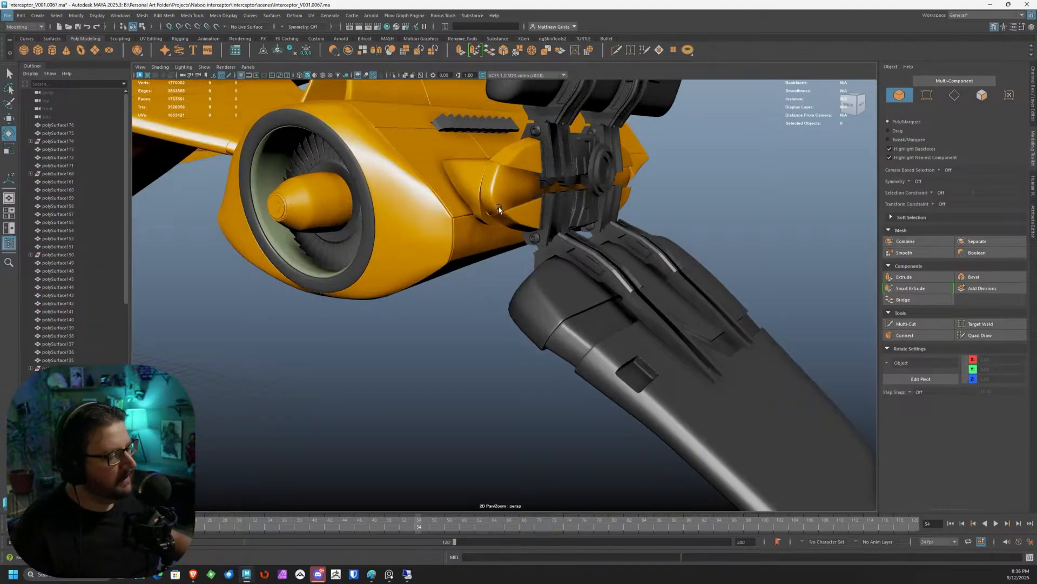
{"action": "left_click", "coordinate": [510, 198]}
{"action": "scroll", "coordinate": [495, 238], "scroll_direction": "down", "scroll_amount": 4}
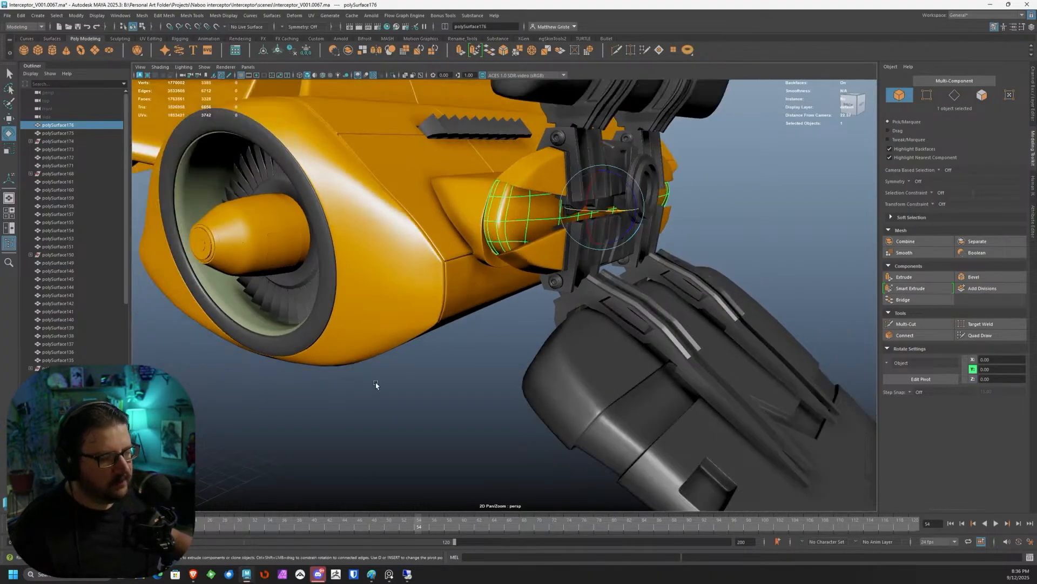
{"action": "left_click", "coordinate": [375, 387]}
{"action": "middle_click_drag", "start_coordinate": [375, 387], "coordinate": [577, 392], "text": "alt"}
{"action": "left_click_drag", "start_coordinate": [577, 391], "coordinate": [625, 440], "text": "alt"}
{"action": "middle_click_drag", "start_coordinate": [625, 440], "coordinate": [663, 456], "text": "alt"}
{"action": "left_click_drag", "start_coordinate": [663, 456], "coordinate": [641, 442], "text": "alt"}
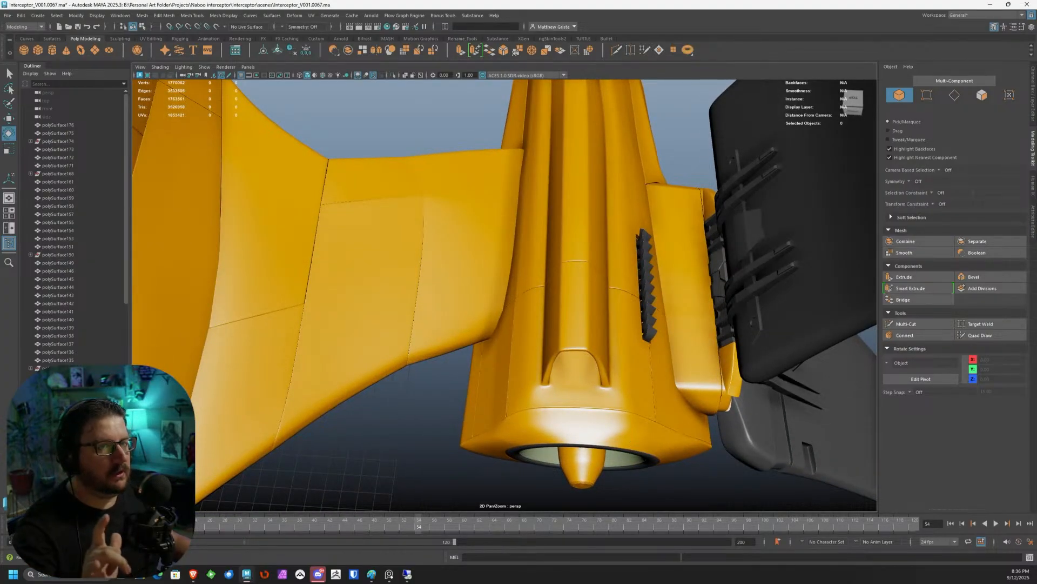
Switch to Blender and delete all default objects from the new scene.
{"action": "left_click", "coordinate": [78, 577]}
{"action": "type", "text": "bl"}
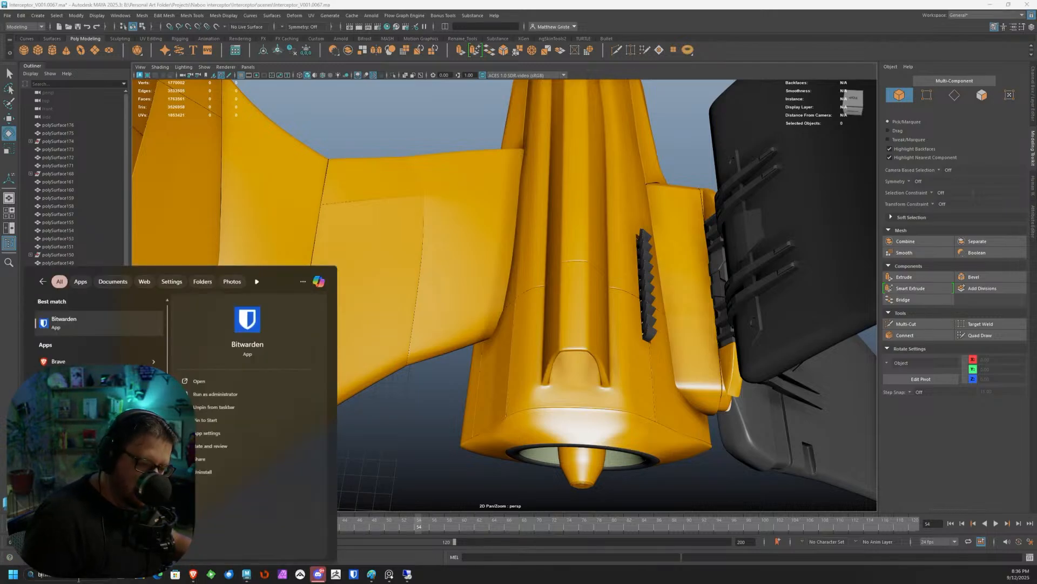
{"action": "left_click", "coordinate": [105, 326]}
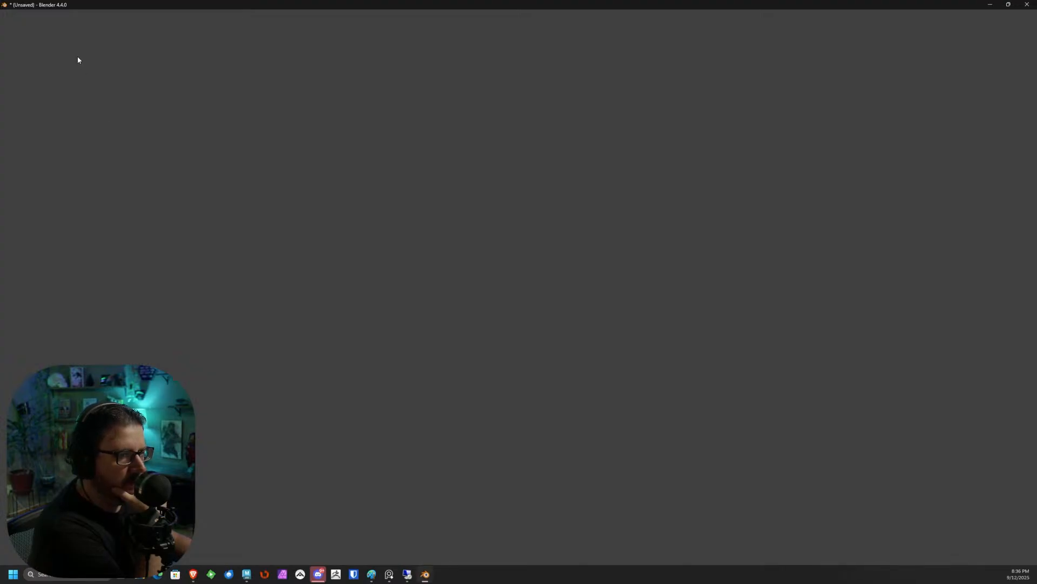
{"action": "left_click", "coordinate": [607, 168]}
{"action": "left_click_drag", "start_coordinate": [639, 69], "coordinate": [183, 352]}
{"action": "key", "text": "Delete"}
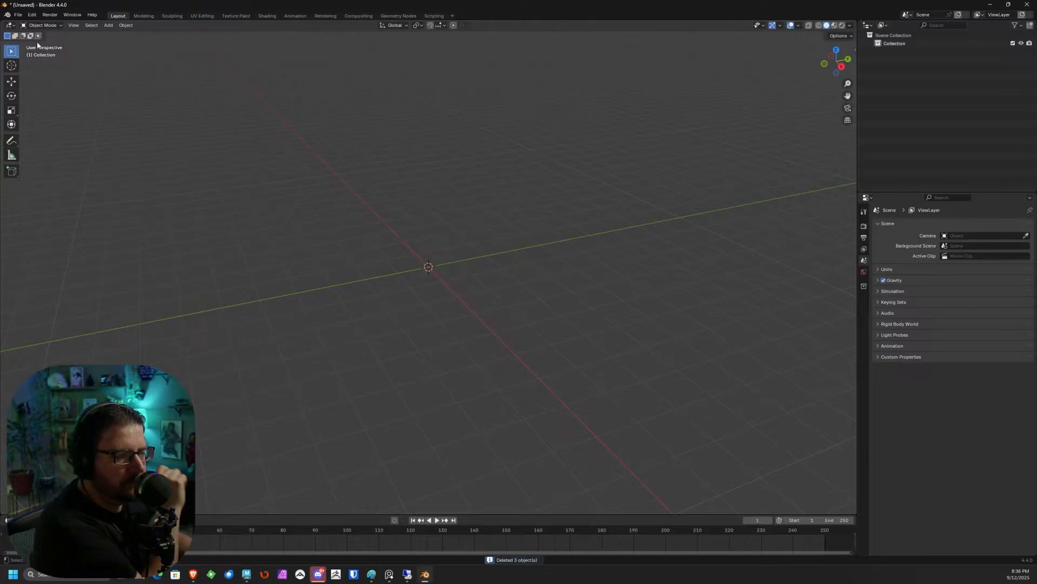
Open the Nubian Interceptor .blend reference model from the recent files.
{"action": "left_click", "coordinate": [18, 15]}
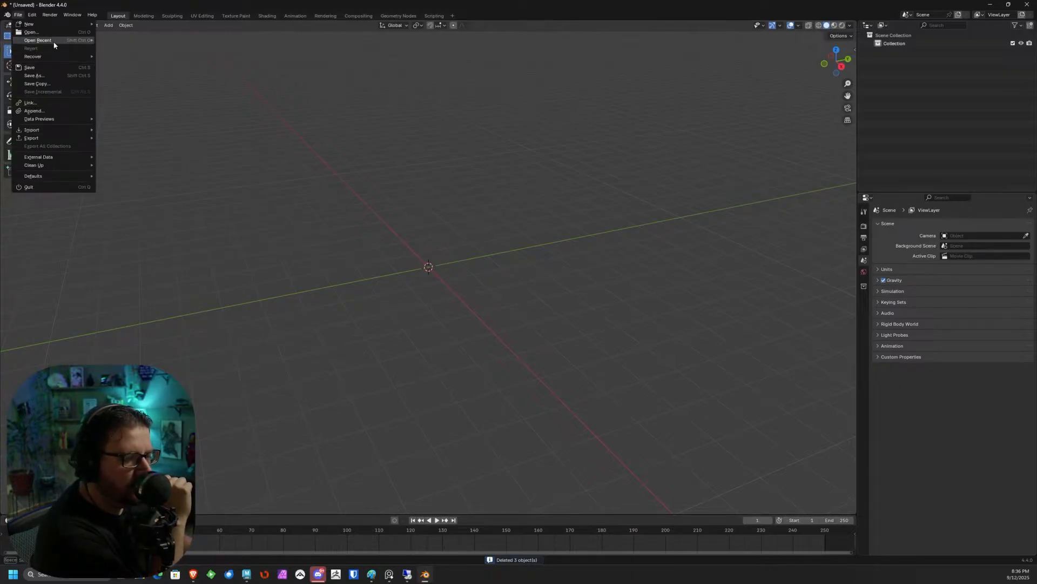
{"action": "mouse_move", "coordinate": [54, 40]}
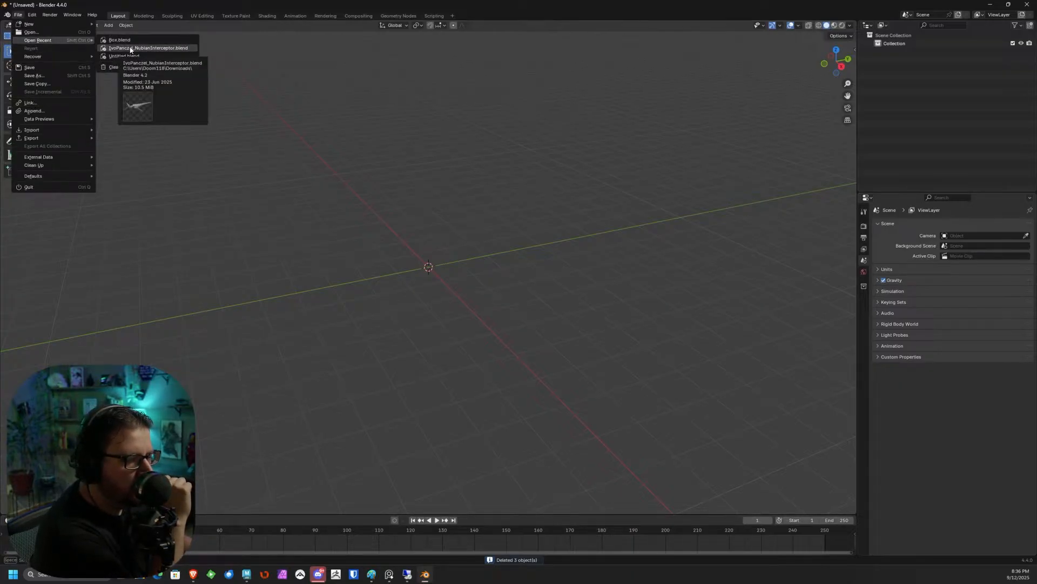
{"action": "left_click", "coordinate": [130, 49]}
{"action": "left_click", "coordinate": [543, 301]}
Examine the engine nacelle and its wing mounts on the Nubian Interceptor reference model.
{"action": "scroll", "coordinate": [491, 310], "scroll_direction": "up", "scroll_amount": 4}
{"action": "middle_click_drag", "start_coordinate": [361, 366], "coordinate": [514, 396]}
{"action": "scroll", "coordinate": [514, 335], "scroll_direction": "down", "scroll_amount": 4}
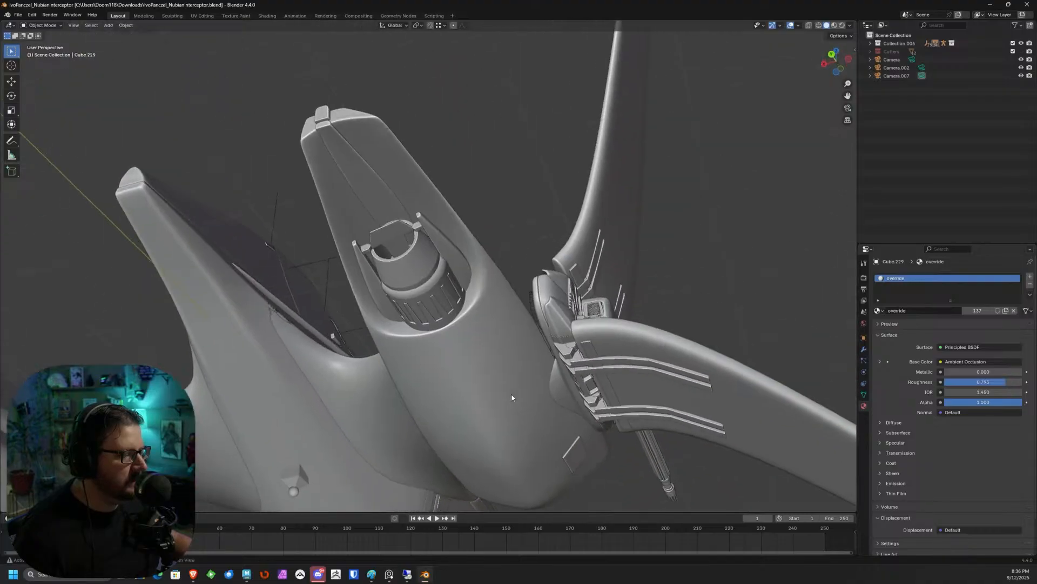
{"action": "scroll", "coordinate": [484, 306], "scroll_direction": "up", "scroll_amount": 4}
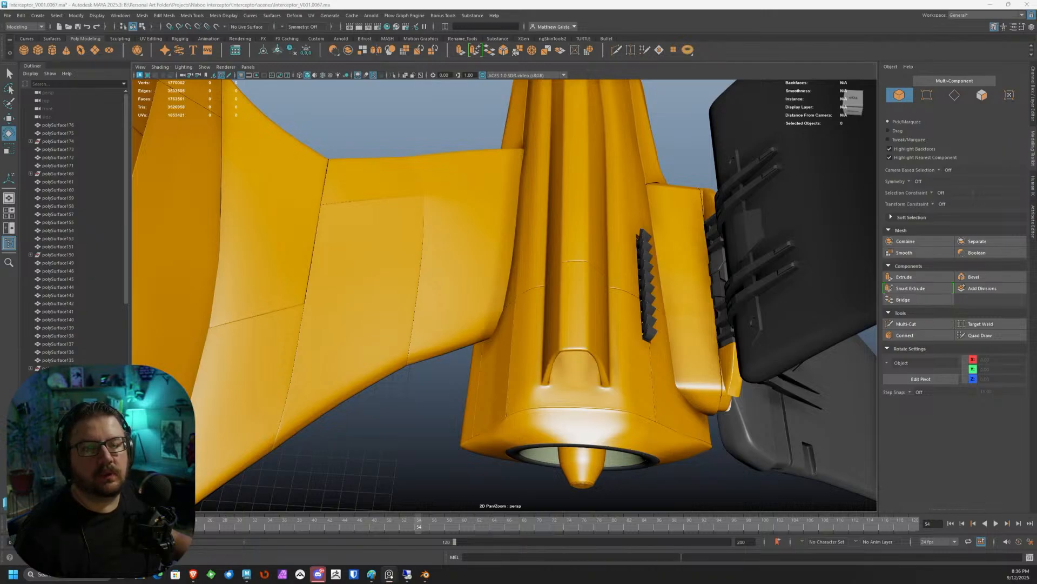
Switch back to Maya, select the nacelle's rear hull section and turn off its smooth preview.
{"action": "left_click_drag", "start_coordinate": [606, 270], "coordinate": [456, 215], "text": "alt"}
{"action": "left_click", "coordinate": [439, 208]}
{"action": "scroll", "coordinate": [457, 215], "scroll_direction": "up", "scroll_amount": 3}
{"action": "key", "text": "1"}
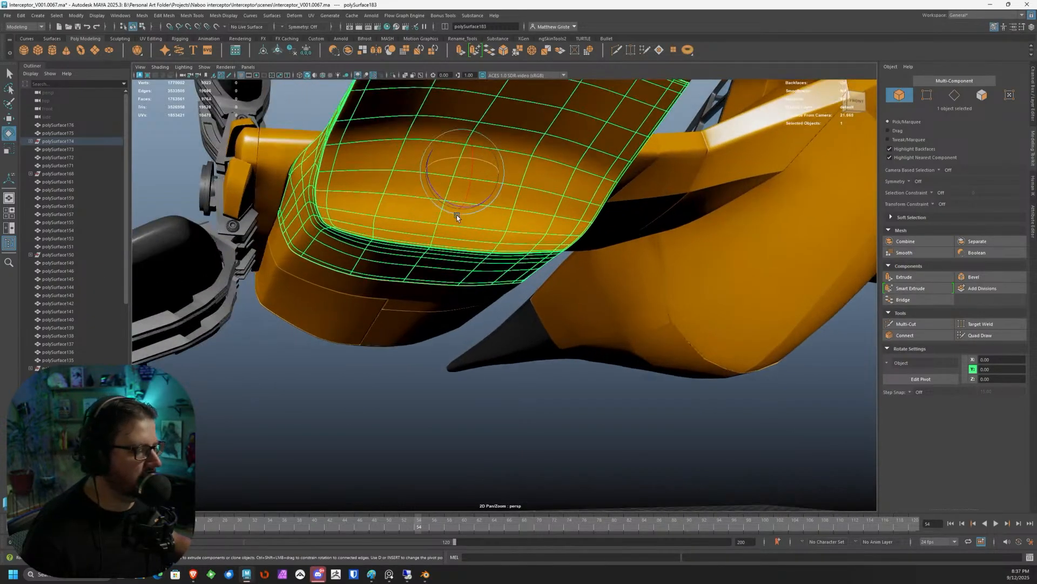
{"action": "left_click_drag", "start_coordinate": [456, 215], "coordinate": [433, 206], "text": "alt"}
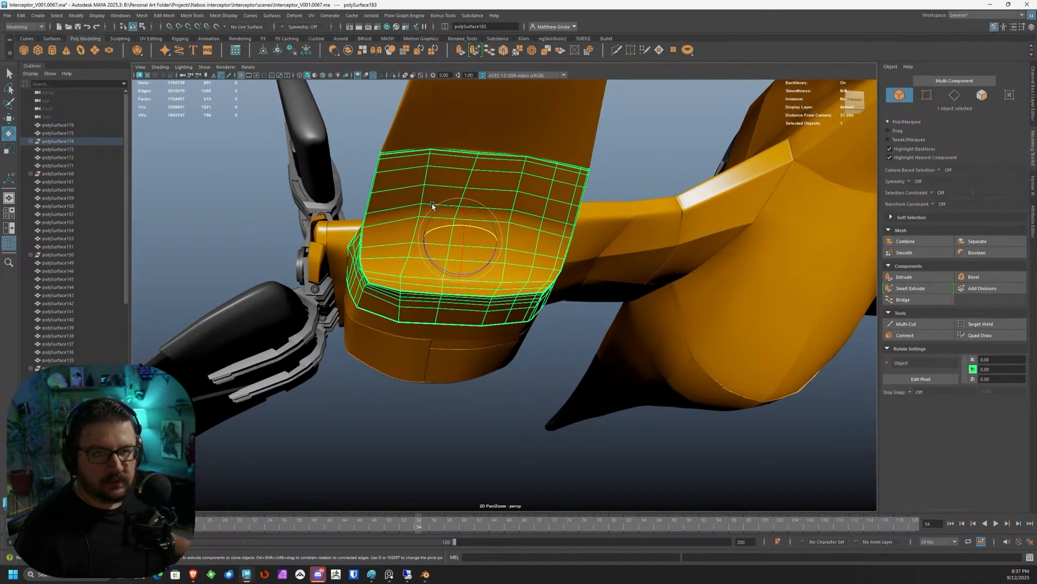
Compare the rear hull section's underside with smooth preview on and off, leaving the preview off.
{"action": "left_click_drag", "start_coordinate": [432, 205], "coordinate": [548, 245], "text": "alt"}
{"action": "key", "text": "1"}
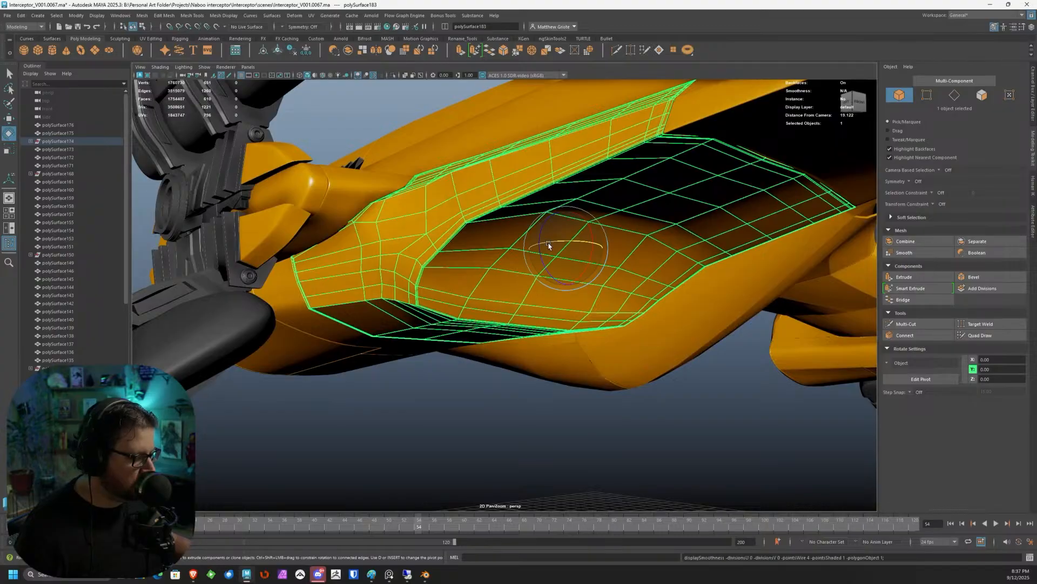
{"action": "key", "text": "3"}
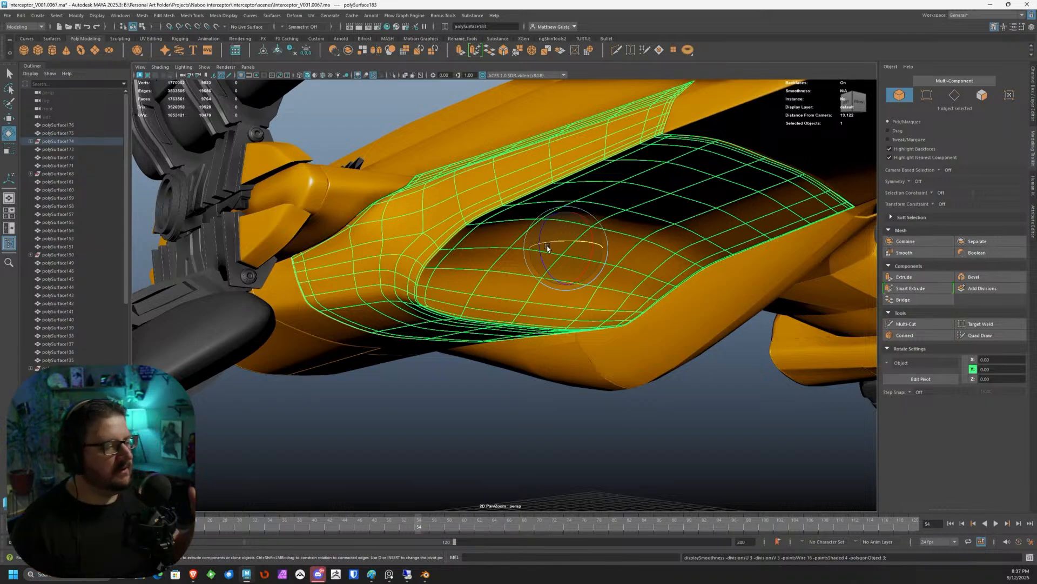
{"action": "left_click_drag", "start_coordinate": [585, 258], "coordinate": [472, 243], "text": "alt"}
{"action": "key", "text": "1"}
Select one lengthwise edge in the hull section's curved underside and save the scene as a new incremental version.
{"action": "right_click_drag", "start_coordinate": [398, 215], "coordinate": [388, 210]}
{"action": "left_click", "coordinate": [381, 198]}
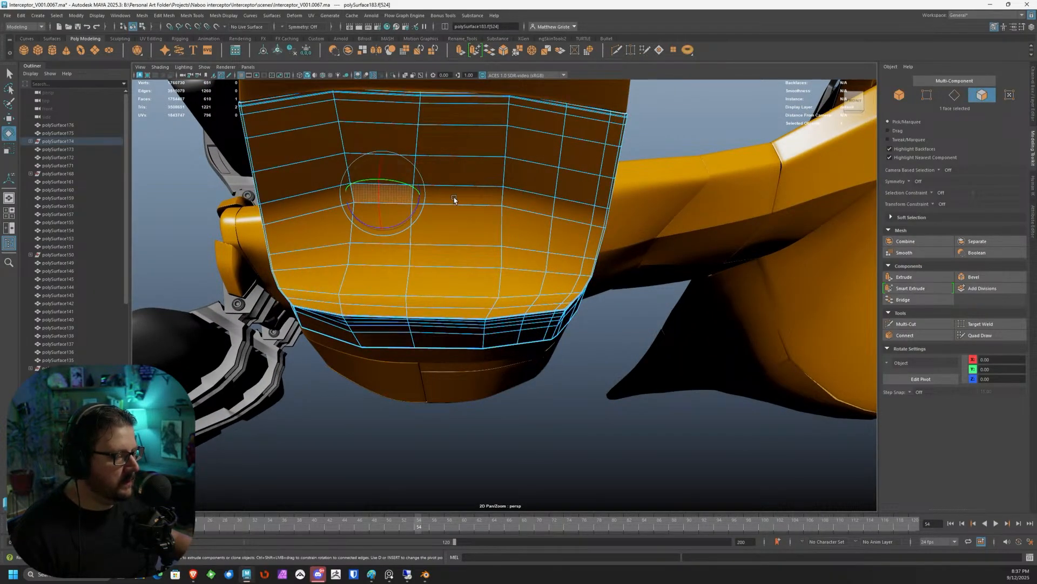
{"action": "scroll", "coordinate": [426, 270], "scroll_direction": "up", "scroll_amount": 5}
{"action": "right_click_drag", "start_coordinate": [429, 264], "coordinate": [411, 250]}
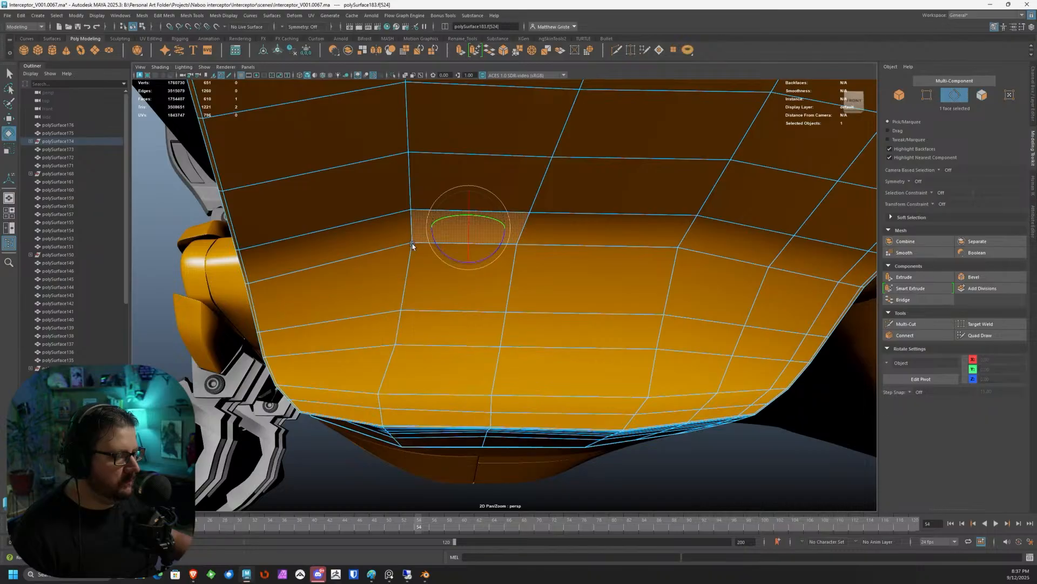
{"action": "left_click", "coordinate": [411, 255]}
{"action": "left_click", "coordinate": [8, 16]}
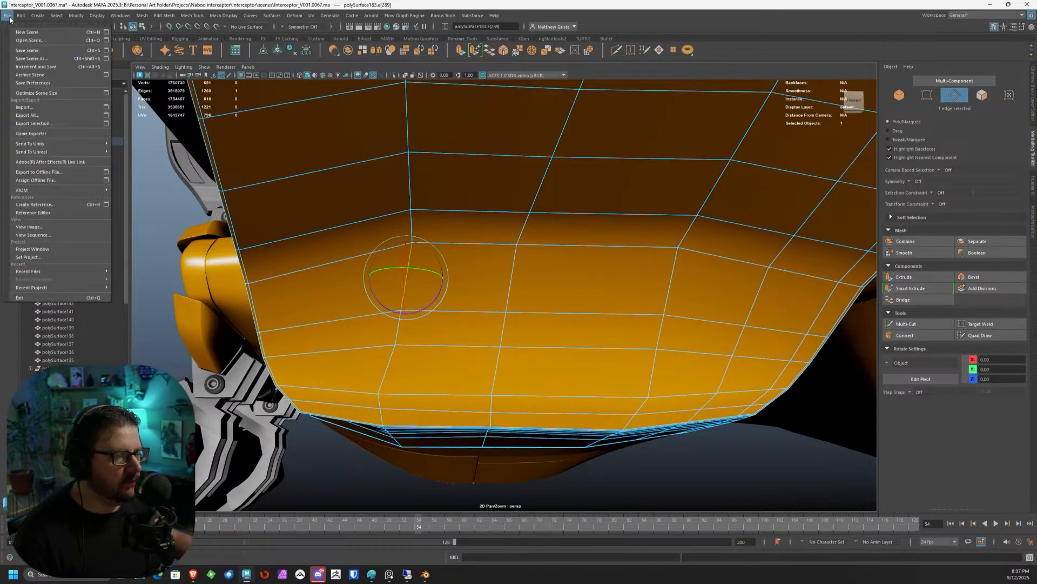
{"action": "left_click", "coordinate": [49, 70]}
Add the adjoining edge to the selection, set the transform constraint to Edge Slide, and slide the edge column outward.
{"action": "key", "text": "q"}
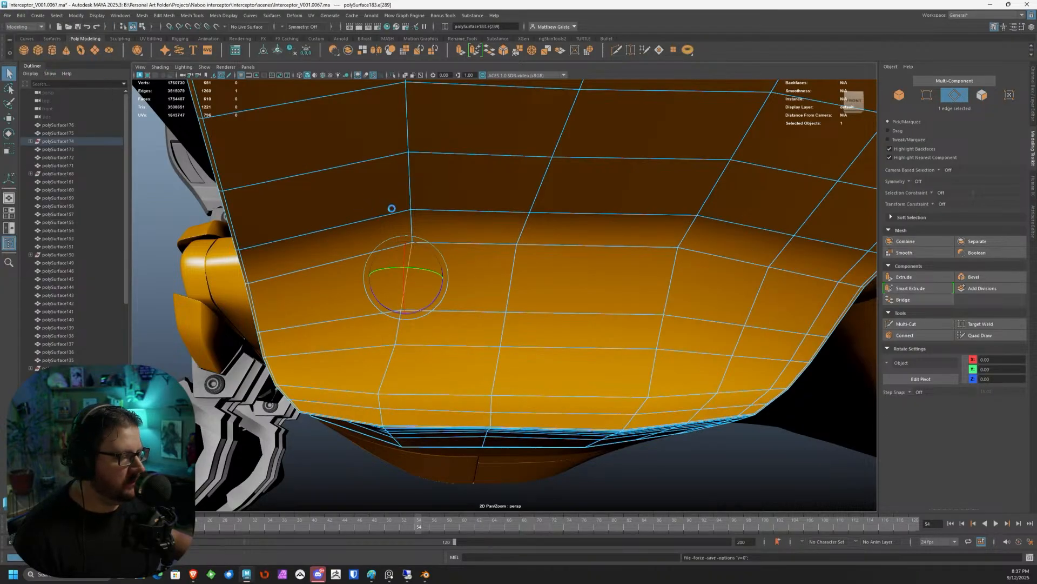
{"action": "left_click", "coordinate": [417, 330], "text": "shift"}
{"action": "key", "text": "w"}
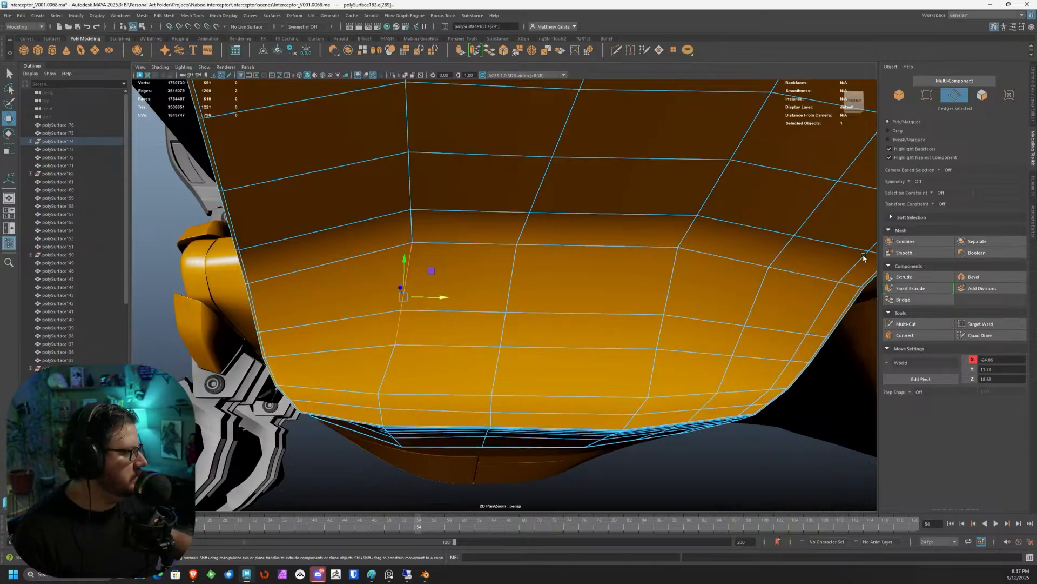
{"action": "left_click", "coordinate": [942, 204]}
{"action": "left_click", "coordinate": [955, 213]}
{"action": "left_click_drag", "start_coordinate": [444, 301], "coordinate": [420, 301]}
Slide the vertex at the front end of that edge column outward to line up with the moved edges.
{"action": "right_click_drag", "start_coordinate": [416, 202], "coordinate": [405, 212]}
{"action": "left_click", "coordinate": [411, 209]}
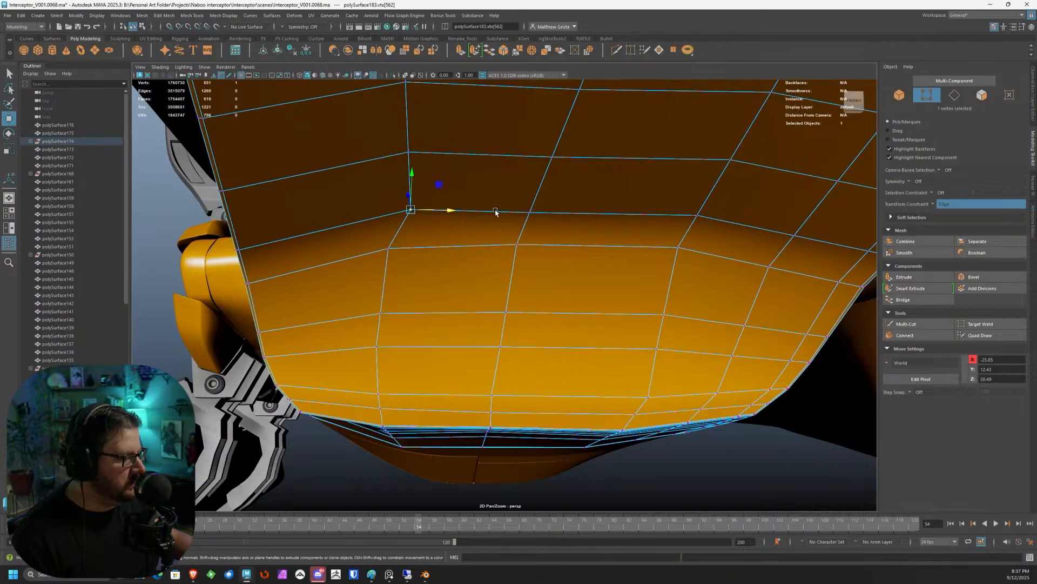
{"action": "left_click_drag", "start_coordinate": [448, 212], "coordinate": [435, 214]}
{"action": "left_click_drag", "start_coordinate": [396, 174], "coordinate": [534, 230]}
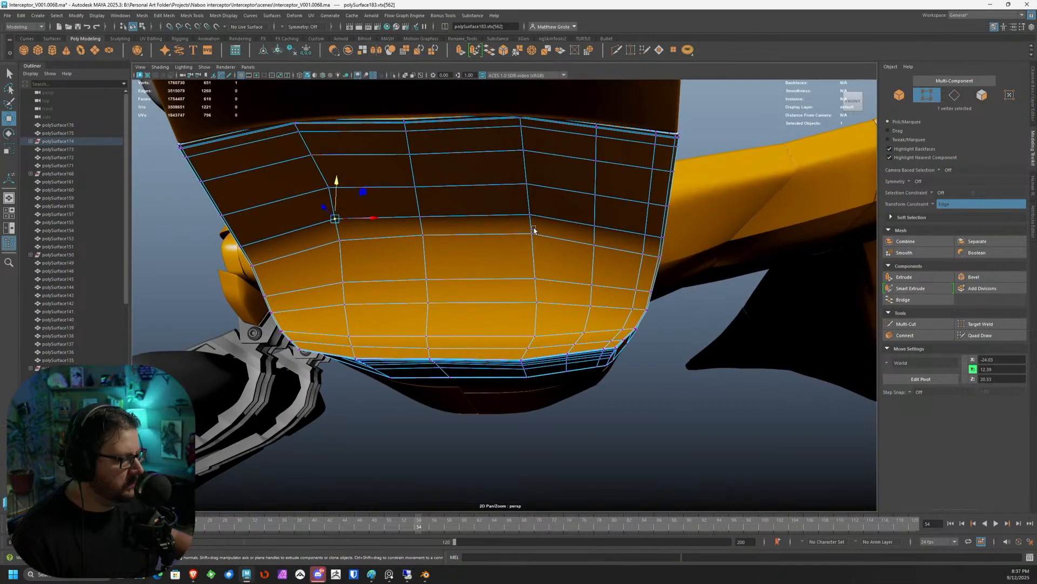
Select three edges of the opposite lengthwise column and slide them outward to widen the central faces.
{"action": "scroll", "coordinate": [534, 230], "scroll_direction": "up", "scroll_amount": 2}
{"action": "right_click_drag", "start_coordinate": [532, 200], "coordinate": [534, 178]}
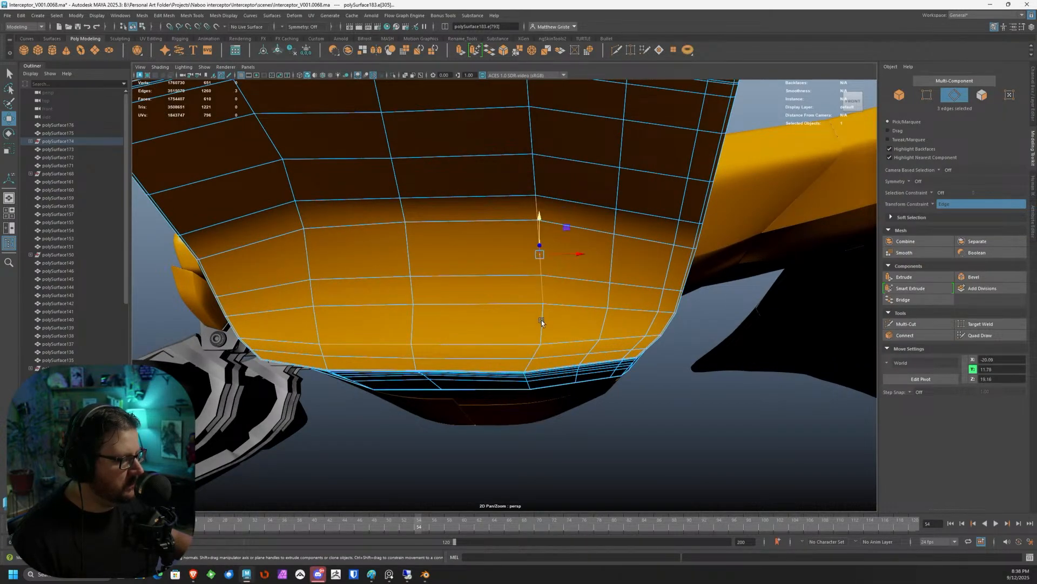
{"action": "middle_click_drag", "start_coordinate": [573, 280], "coordinate": [590, 285], "text": "shift"}
Select the middle column's lengthwise edges and slide them to sit midway between the two moved columns.
{"action": "left_click", "coordinate": [402, 210]}
{"action": "left_click", "coordinate": [410, 267], "text": "shift"}
{"action": "left_click", "coordinate": [410, 294], "text": "shift"}
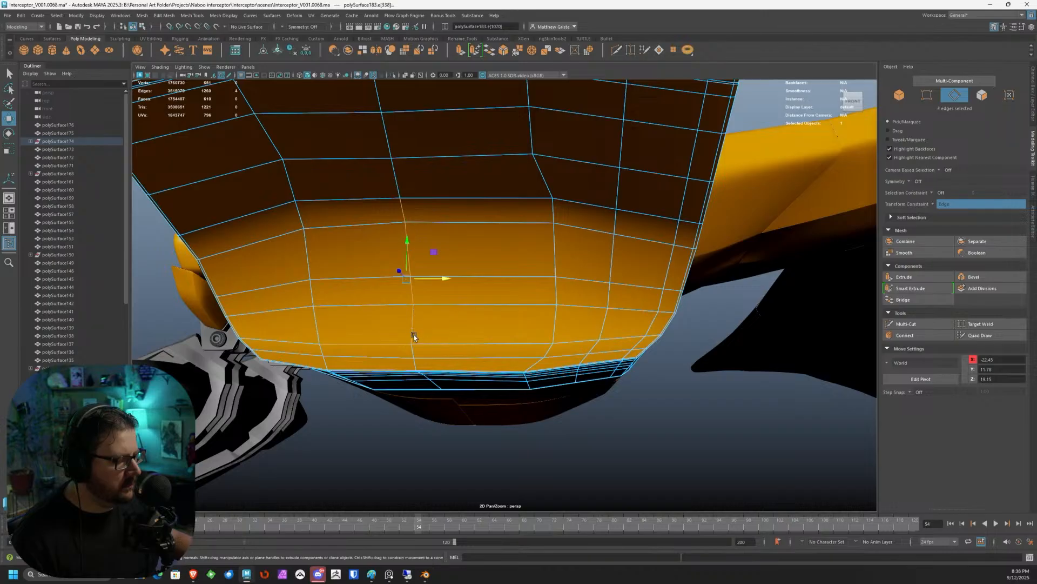
{"action": "left_click_drag", "start_coordinate": [445, 296], "coordinate": [491, 272]}
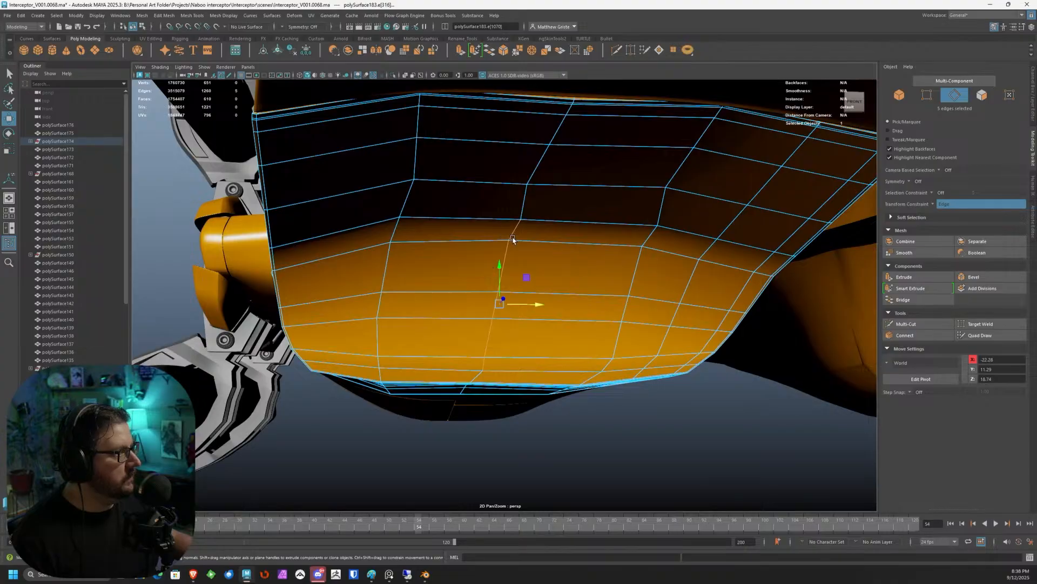
{"action": "scroll", "coordinate": [513, 239], "scroll_direction": "down", "scroll_amount": 4}
{"action": "scroll", "coordinate": [513, 239], "scroll_direction": "up", "scroll_amount": 4}
{"action": "scroll", "coordinate": [513, 239], "scroll_direction": "down", "scroll_amount": 3}
{"action": "scroll", "coordinate": [513, 238], "scroll_direction": "up", "scroll_amount": 5}
Extrude the ten central faces of the hull section's curved underside and scale them narrower across their width.
{"action": "right_click_drag", "start_coordinate": [507, 244], "coordinate": [478, 237]}
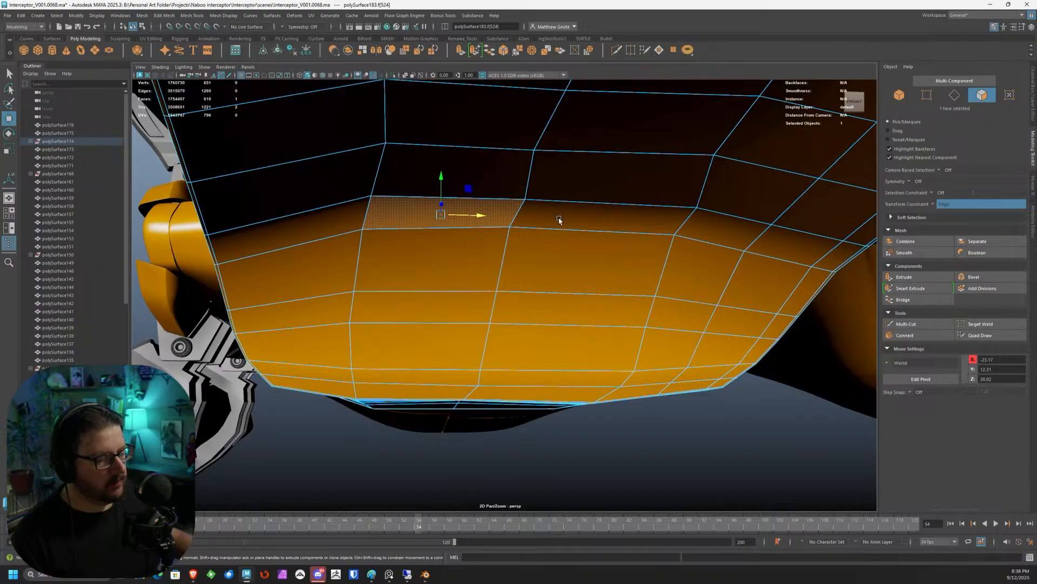
{"action": "mouse_move", "coordinate": [562, 217]}
{"action": "left_mouse_down"}
{"action": "mouse_move", "coordinate": [556, 313]}
{"action": "mouse_move", "coordinate": [456, 341]}
{"action": "mouse_move", "coordinate": [440, 270]}
{"action": "left_mouse_up"}
{"action": "mouse_move", "coordinate": [440, 312]}
{"action": "left_mouse_down", "text": "alt"}
{"action": "mouse_move", "coordinate": [528, 277]}
{"action": "mouse_move", "coordinate": [502, 279]}
{"action": "left_mouse_up", "text": "alt"}
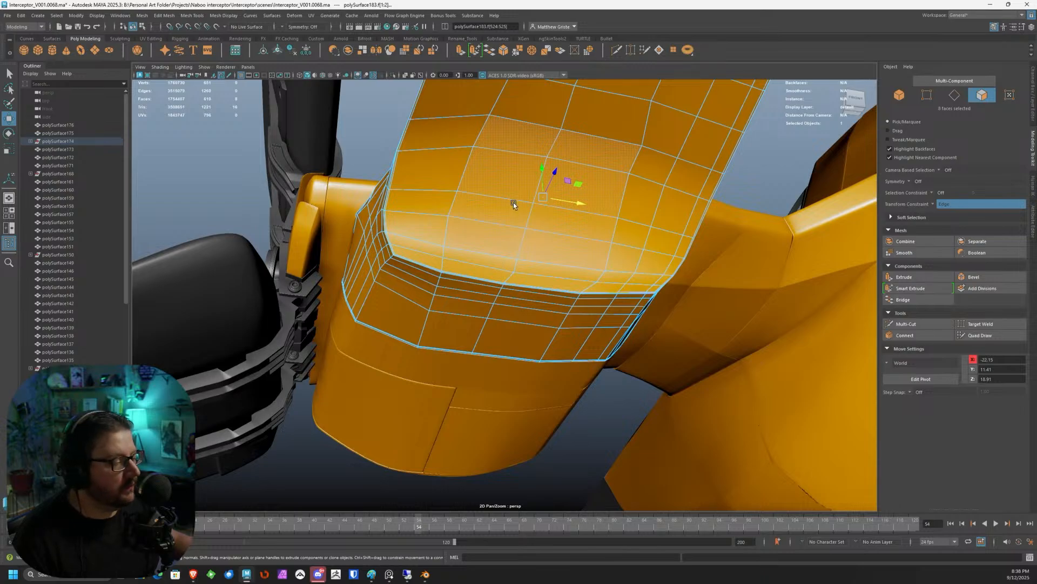
{"action": "left_click", "coordinate": [494, 259], "text": "shift"}
{"action": "left_click", "coordinate": [549, 266], "text": "shift"}
{"action": "right_click_drag", "start_coordinate": [524, 202], "coordinate": [447, 118], "text": "alt"}
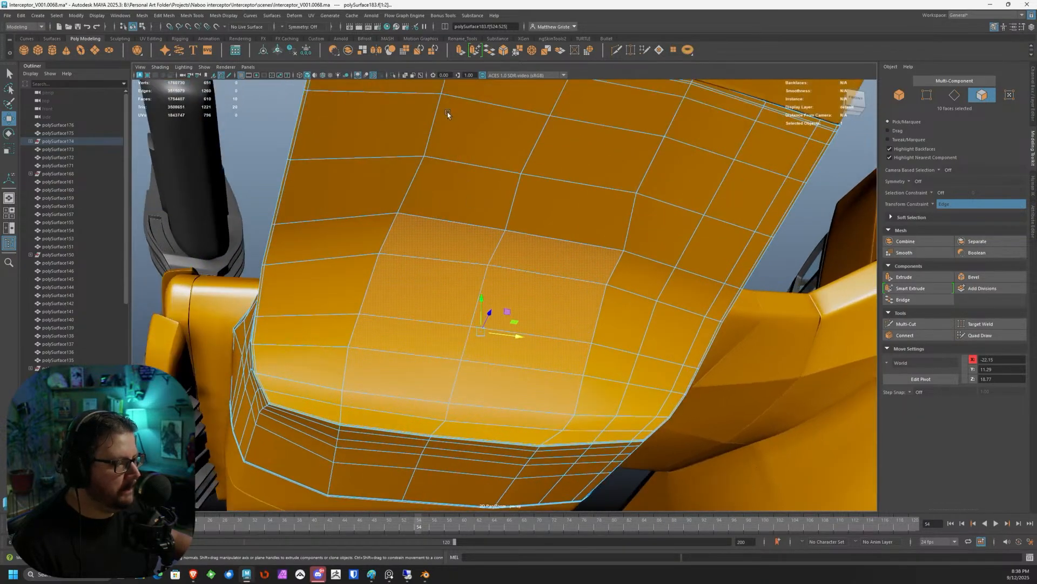
{"action": "key", "text": "ctrl+e"}
{"action": "middle_click_drag", "start_coordinate": [503, 270], "coordinate": [486, 235], "text": "alt"}
{"action": "right_click_drag", "start_coordinate": [486, 235], "coordinate": [426, 203], "text": "alt"}
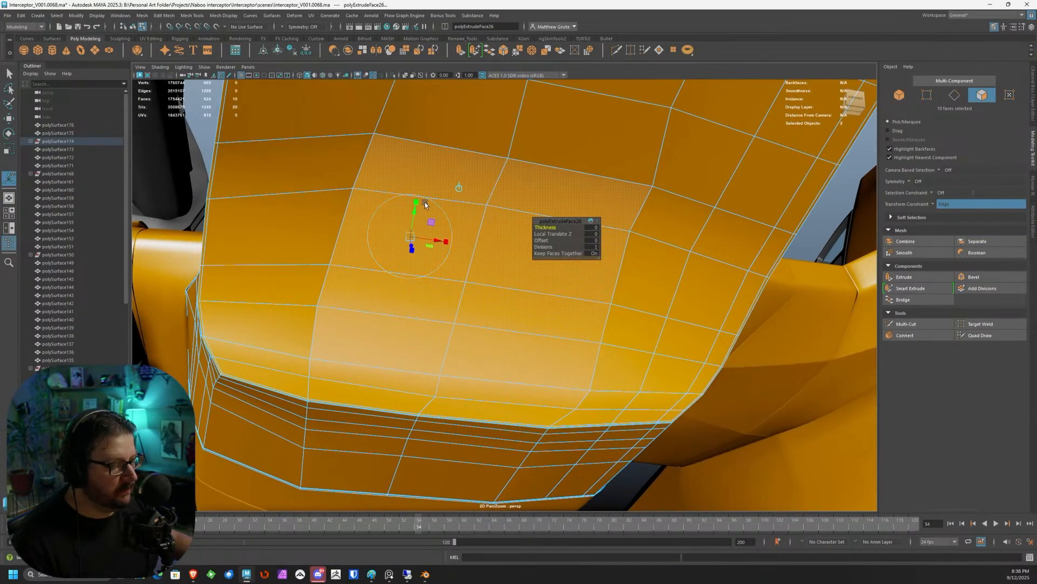
{"action": "left_click_drag", "start_coordinate": [412, 235], "coordinate": [394, 239]}
Circularize the ten extruded faces into a round patch.
{"action": "left_click", "coordinate": [660, 51]}
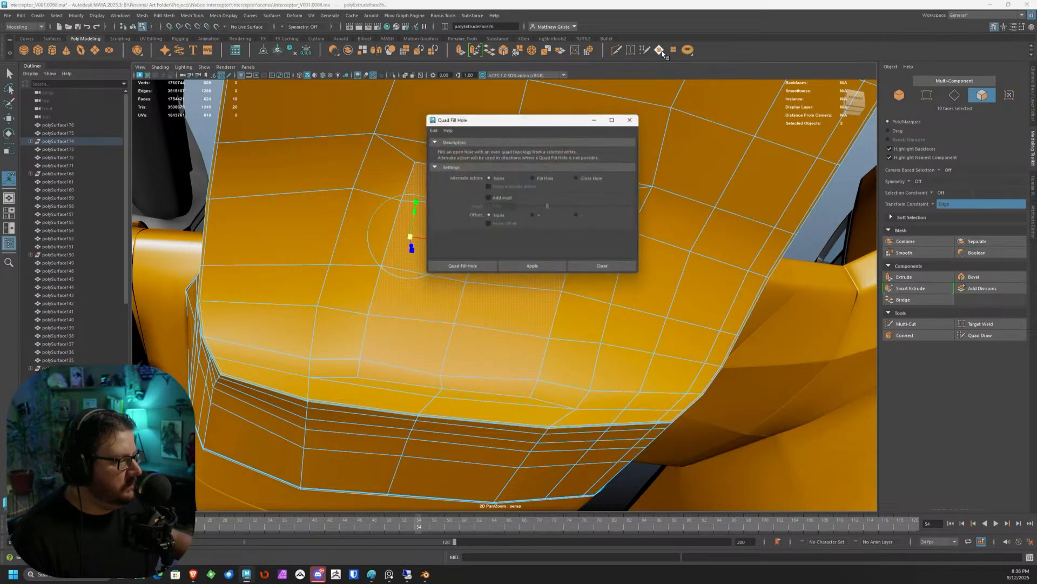
{"action": "left_click", "coordinate": [606, 269]}
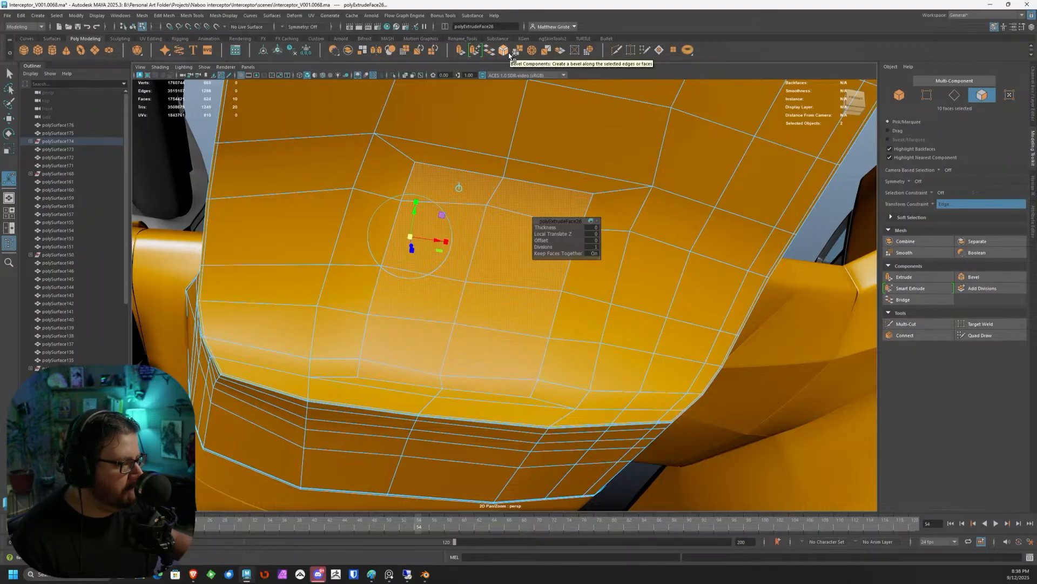
{"action": "left_click", "coordinate": [590, 50]}
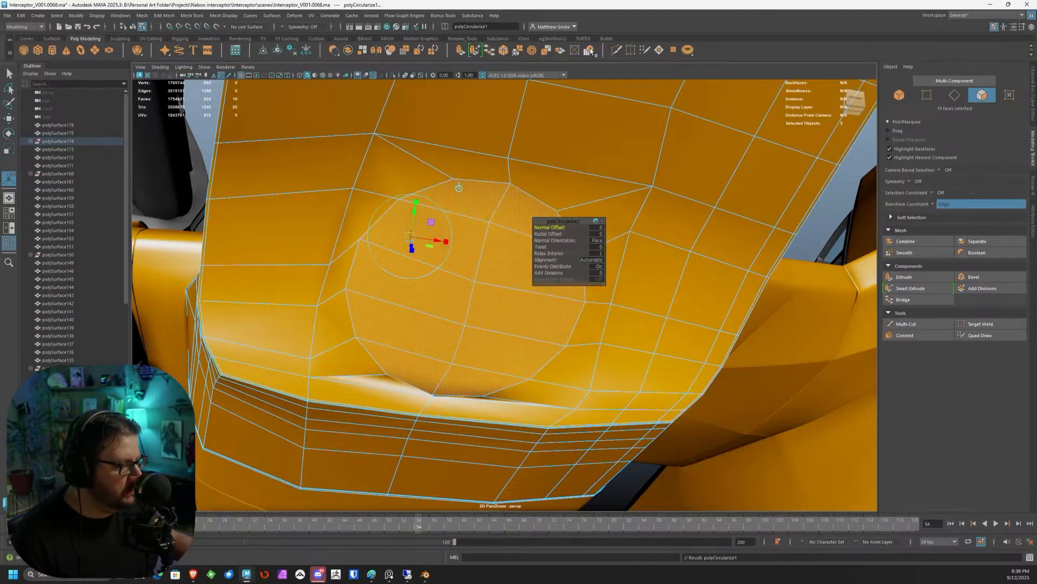
Extrude the round patch and push it into the hull to form a deep cylindrical recess.
{"action": "scroll", "coordinate": [531, 177], "scroll_direction": "down", "scroll_amount": 3}
{"action": "left_click_drag", "start_coordinate": [531, 176], "coordinate": [467, 242], "text": "alt"}
{"action": "scroll", "coordinate": [446, 244], "scroll_direction": "up", "scroll_amount": 4}
{"action": "middle_click_drag", "start_coordinate": [467, 242], "coordinate": [437, 227], "text": "alt"}
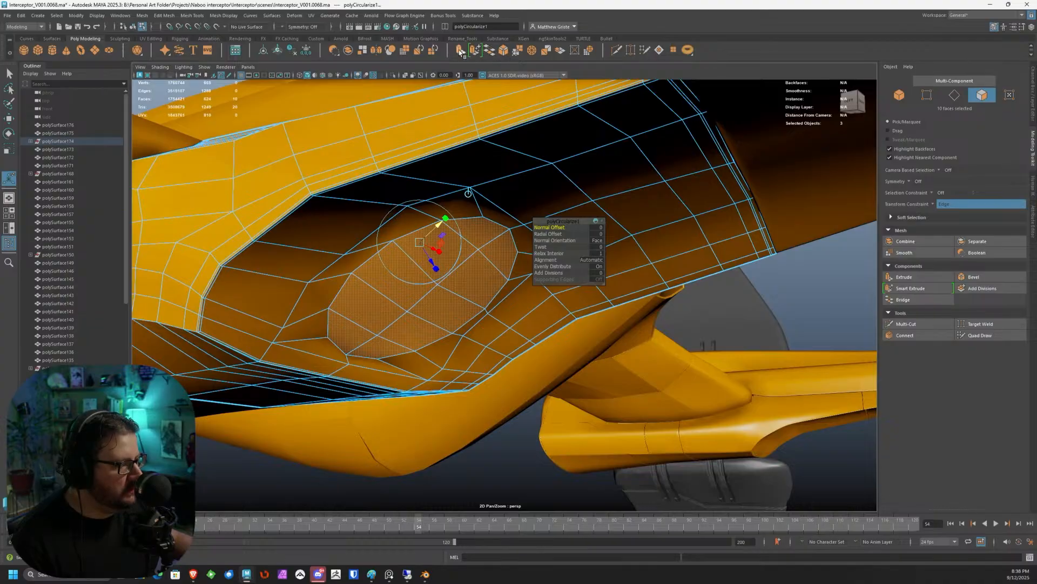
{"action": "key", "text": "ctrl+e"}
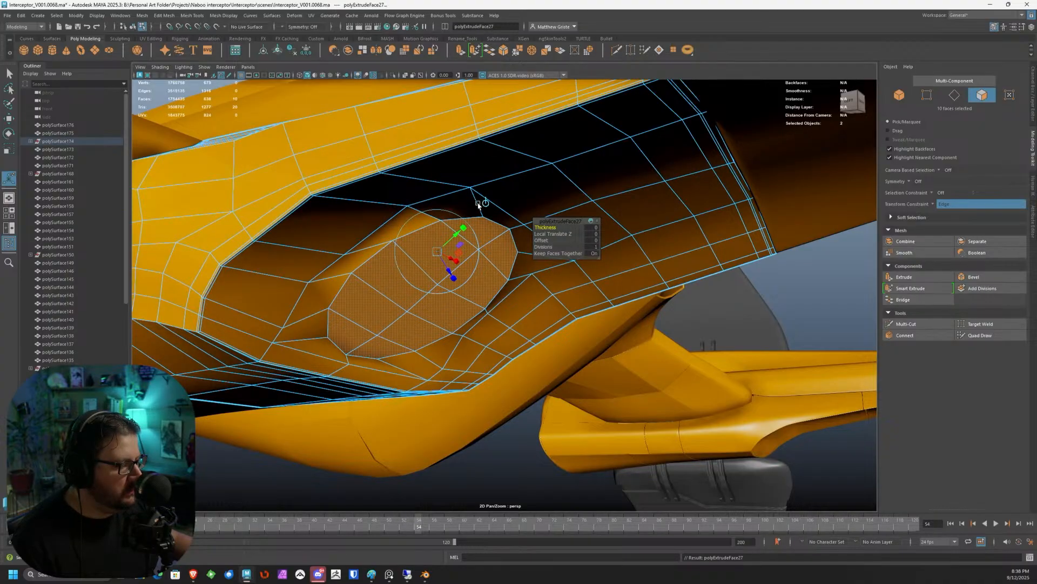
{"action": "key", "text": "ctrl+z"}
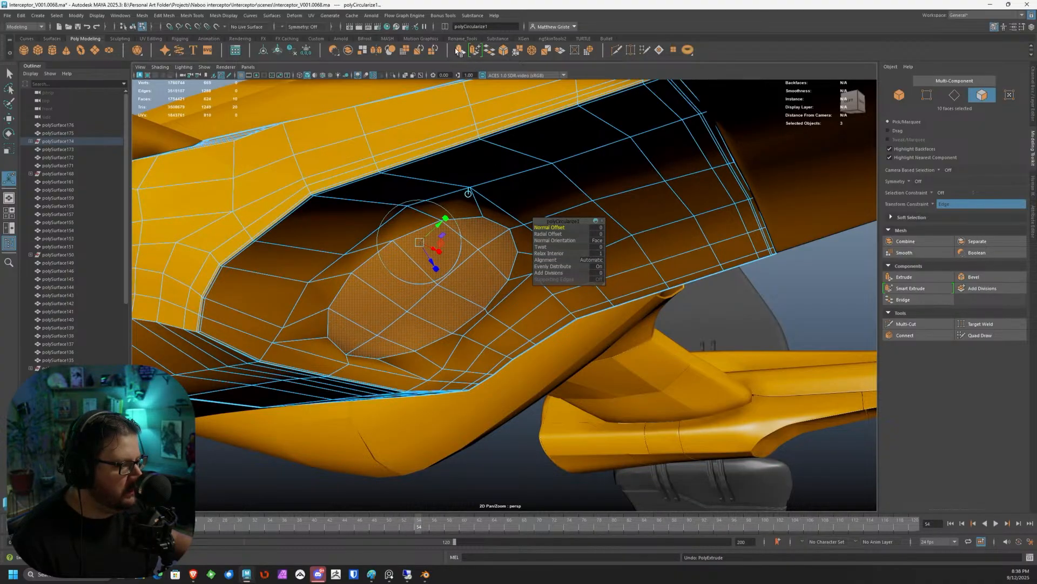
{"action": "key", "text": "ctrl+e"}
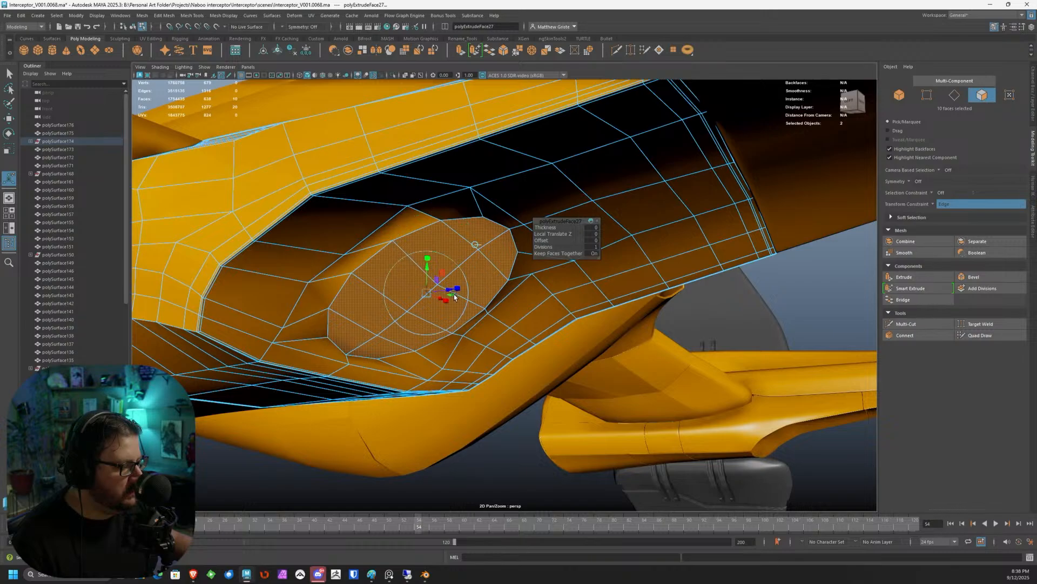
{"action": "left_click_drag", "start_coordinate": [446, 290], "coordinate": [383, 264]}
Check the shape of the round recess in object mode with smooth preview, and turn the preview off again.
{"action": "right_click", "coordinate": [383, 265]}
{"action": "right_click_drag", "start_coordinate": [384, 266], "coordinate": [410, 234]}
{"action": "key", "text": "3"}
{"action": "left_click", "coordinate": [593, 192]}
{"action": "left_click_drag", "start_coordinate": [593, 191], "coordinate": [490, 199], "text": "alt"}
{"action": "right_click_drag", "start_coordinate": [490, 199], "coordinate": [527, 295], "text": "alt"}
{"action": "left_click", "coordinate": [527, 295]}
{"action": "key", "text": "1"}
Insert supporting edge loops along the wall of the round recess near its rim and floor with Multi-Cut.
{"action": "left_click_drag", "start_coordinate": [527, 295], "coordinate": [616, 259], "text": "alt"}
{"action": "left_click", "coordinate": [907, 323]}
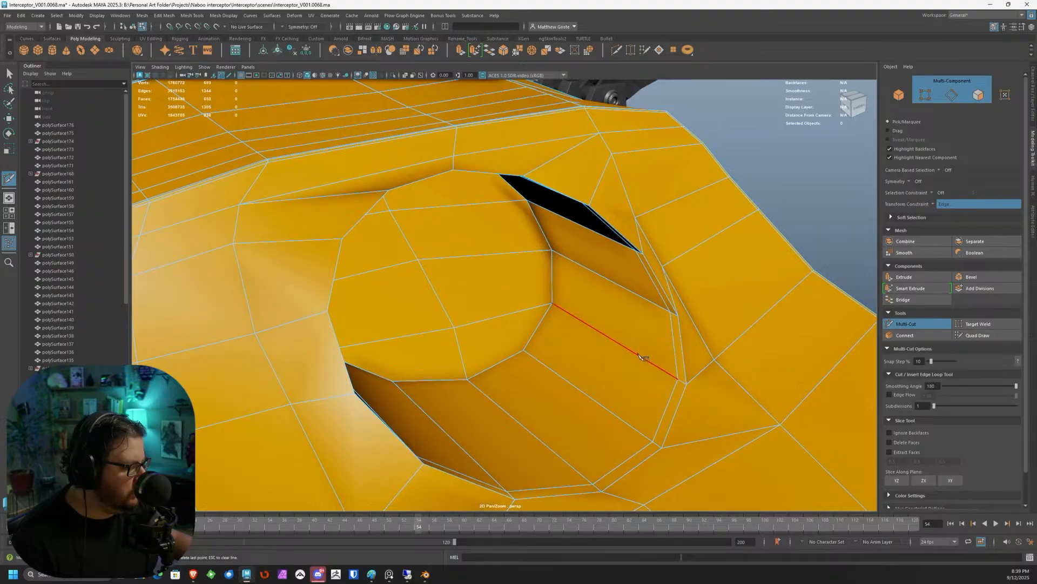
{"action": "left_click", "coordinate": [559, 301], "text": "ctrl"}
{"action": "mouse_move", "coordinate": [561, 302]}
{"action": "left_mouse_down", "text": "alt"}
{"action": "mouse_move", "coordinate": [602, 310]}
{"action": "mouse_move", "coordinate": [553, 300]}
{"action": "left_mouse_up", "text": "alt"}
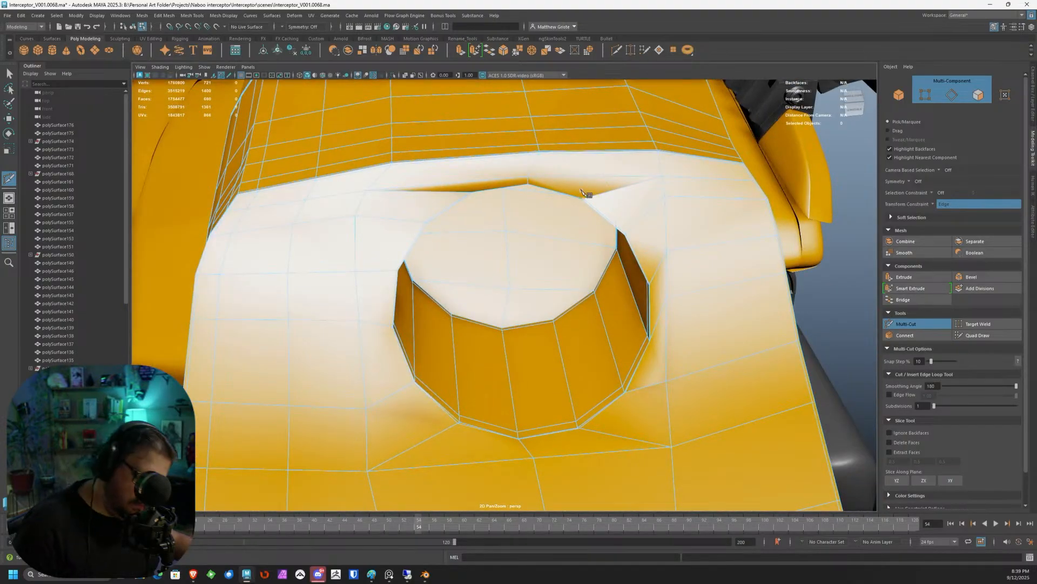
Inspect the recess's rim and overall fit on the nacelle with smooth preview on and off.
{"action": "key", "text": "q"}
{"action": "key", "text": "3"}
{"action": "right_click_drag", "start_coordinate": [582, 163], "coordinate": [620, 151]}
{"action": "scroll", "coordinate": [709, 319], "scroll_direction": "down", "scroll_amount": 5}
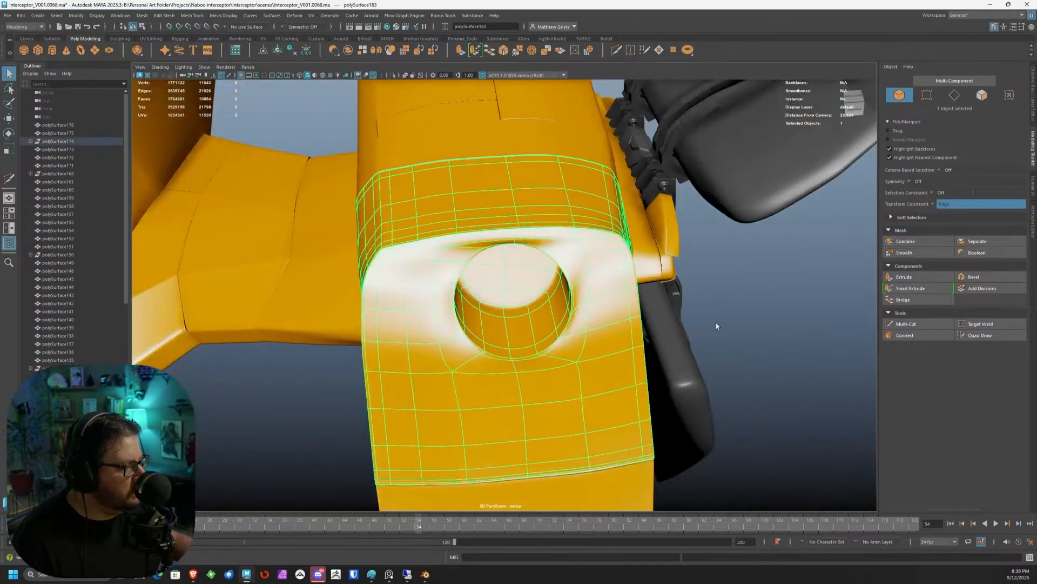
{"action": "left_click", "coordinate": [709, 322]}
{"action": "scroll", "coordinate": [702, 320], "scroll_direction": "down", "scroll_amount": 5}
{"action": "left_click_drag", "start_coordinate": [670, 304], "coordinate": [518, 271], "text": "alt"}
{"action": "left_click", "coordinate": [519, 265]}
{"action": "scroll", "coordinate": [501, 268], "scroll_direction": "up", "scroll_amount": 5}
{"action": "left_click_drag", "start_coordinate": [594, 259], "coordinate": [589, 305], "text": "alt"}
{"action": "scroll", "coordinate": [526, 273], "scroll_direction": "up", "scroll_amount": 3}
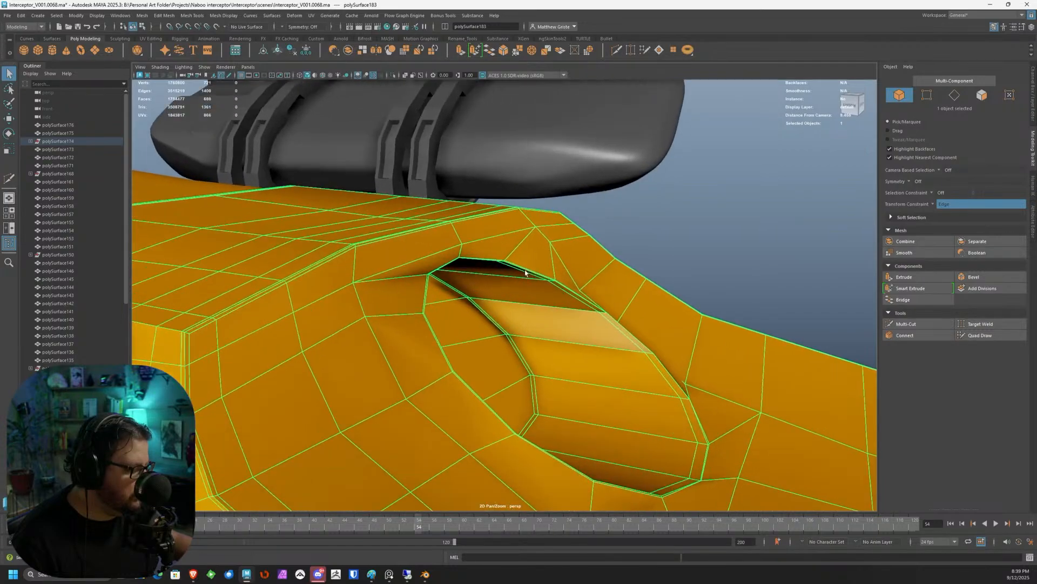
Undo the supporting edge loops inserted in the round recess.
{"action": "scroll", "coordinate": [526, 270], "scroll_direction": "up", "scroll_amount": 3}
{"action": "right_click_drag", "start_coordinate": [527, 268], "coordinate": [528, 238]}
{"action": "key", "text": "ctrl+z"}
{"action": "key", "text": "ctrl+z"}
{"action": "key", "text": "ctrl+z"}
{"action": "key", "text": "ctrl+z"}
{"action": "key", "text": "ctrl+z"}
{"action": "key", "text": "ctrl+z"}
{"action": "key", "text": "ctrl+z"}
Select the edge loop around the recess's rim and bring it up close in the side orthographic view.
{"action": "right_click_drag", "start_coordinate": [521, 238], "coordinate": [521, 219]}
{"action": "double_click", "coordinate": [528, 238]}
{"action": "left_click_drag", "start_coordinate": [528, 238], "coordinate": [656, 250], "text": "alt"}
{"action": "key", "text": "space"}
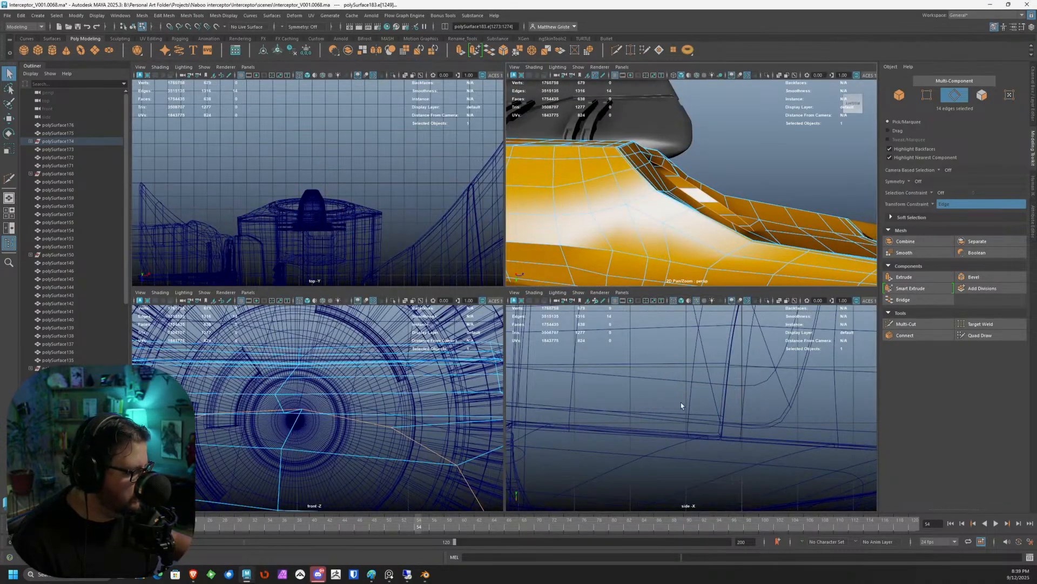
{"action": "scroll", "coordinate": [393, 462], "scroll_direction": "down", "scroll_amount": 10}
{"action": "scroll", "coordinate": [671, 422], "scroll_direction": "down", "scroll_amount": 10}
{"action": "middle_click_drag", "start_coordinate": [586, 455], "coordinate": [762, 419], "text": "alt"}
{"action": "scroll", "coordinate": [765, 419], "scroll_direction": "up", "scroll_amount": 4}
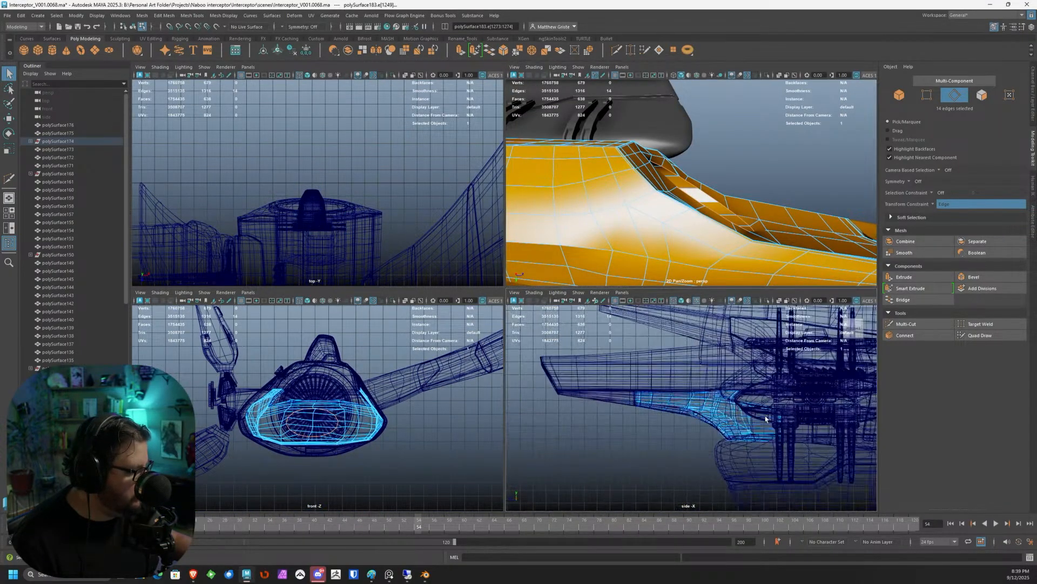
{"action": "key", "text": "space"}
{"action": "scroll", "coordinate": [748, 409], "scroll_direction": "up", "scroll_amount": 10}
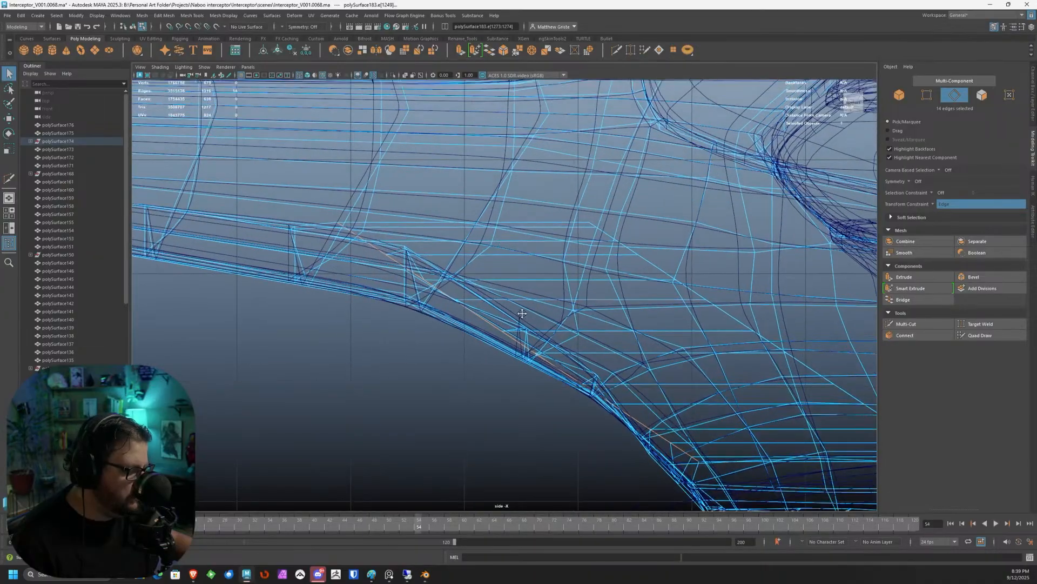
{"action": "middle_click_drag", "start_coordinate": [521, 315], "coordinate": [524, 267], "text": "alt"}
Turn off the transform constraint and move the rim edge loop along Z, out past the hull's underside profile.
{"action": "key", "text": "w"}
{"action": "left_click_drag", "start_coordinate": [497, 300], "coordinate": [405, 301]}
{"action": "left_click", "coordinate": [933, 205]}
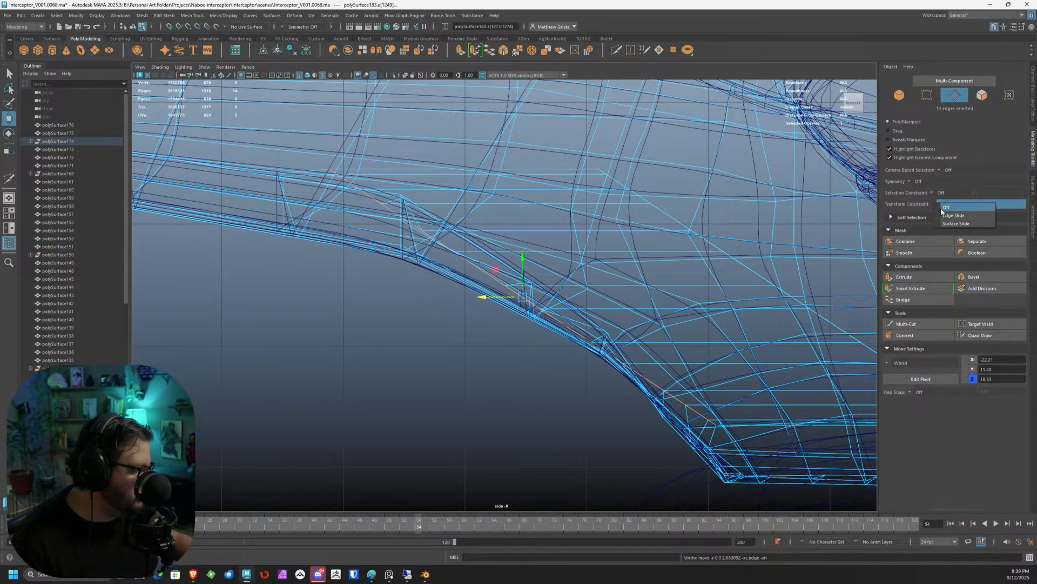
{"action": "left_click", "coordinate": [941, 209]}
{"action": "left_click_drag", "start_coordinate": [482, 301], "coordinate": [443, 312]}
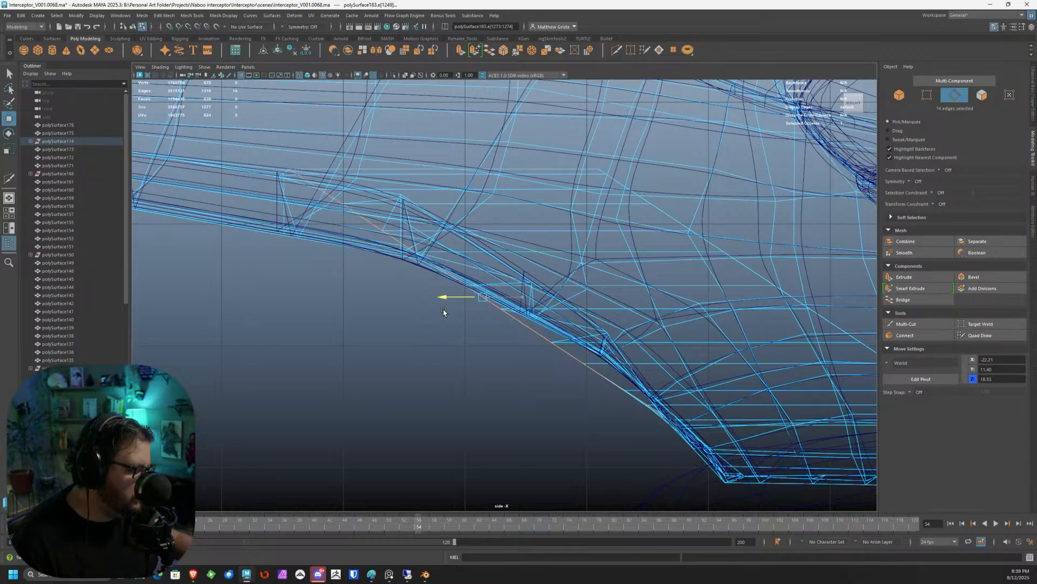
Isolate the hull section in the side view and return to edge editing with the rim loop selected.
{"action": "middle_click_drag", "start_coordinate": [443, 314], "coordinate": [435, 285], "text": "alt"}
{"action": "key", "text": "F8"}
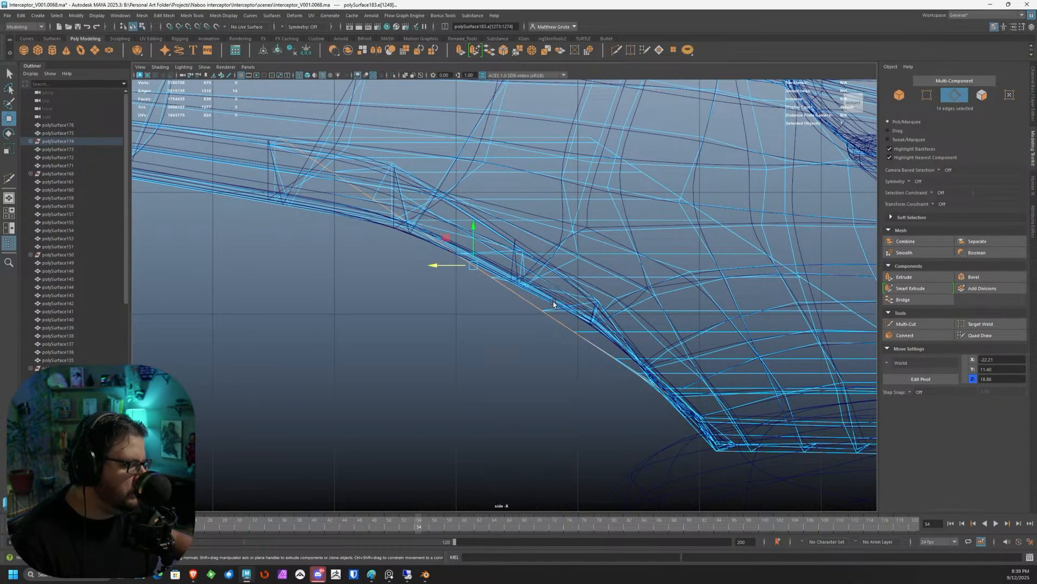
{"action": "scroll", "coordinate": [546, 308], "scroll_direction": "up", "scroll_amount": 3}
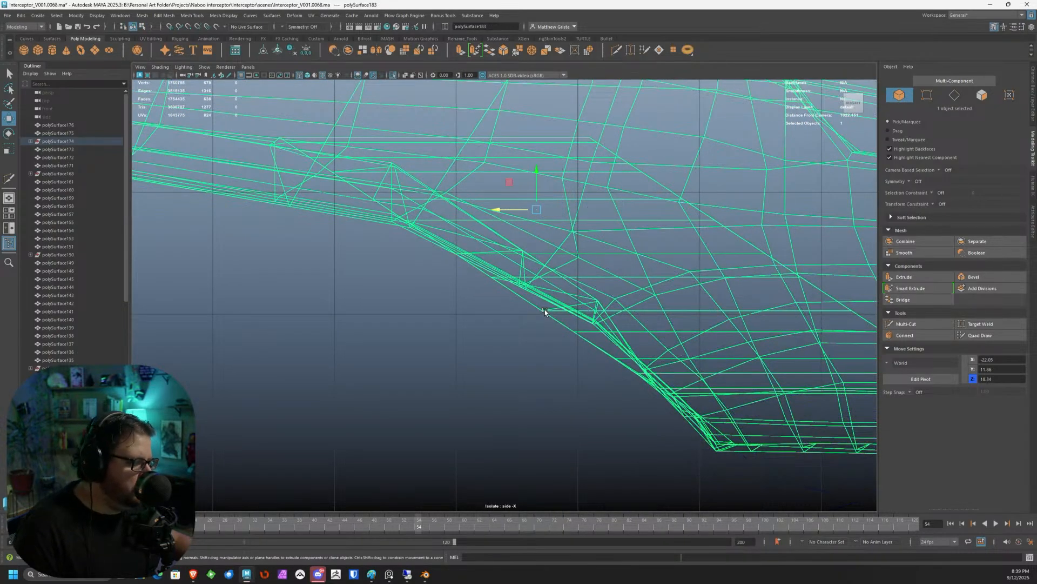
{"action": "right_click_drag", "start_coordinate": [545, 310], "coordinate": [545, 289]}
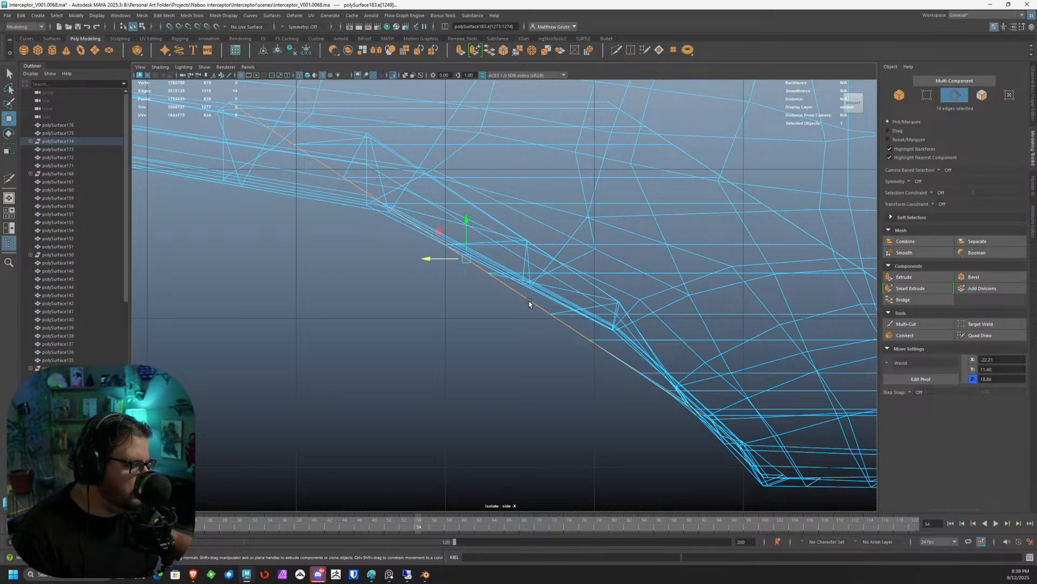
In the side view, move individual vertices of the recess rim along Z, closer to the hull's underside profile.
{"action": "middle_click_drag", "start_coordinate": [529, 296], "coordinate": [535, 308], "text": "alt"}
{"action": "right_click_drag", "start_coordinate": [535, 308], "coordinate": [503, 300]}
{"action": "left_click_drag", "start_coordinate": [570, 347], "coordinate": [540, 318]}
{"action": "left_click", "coordinate": [526, 329]}
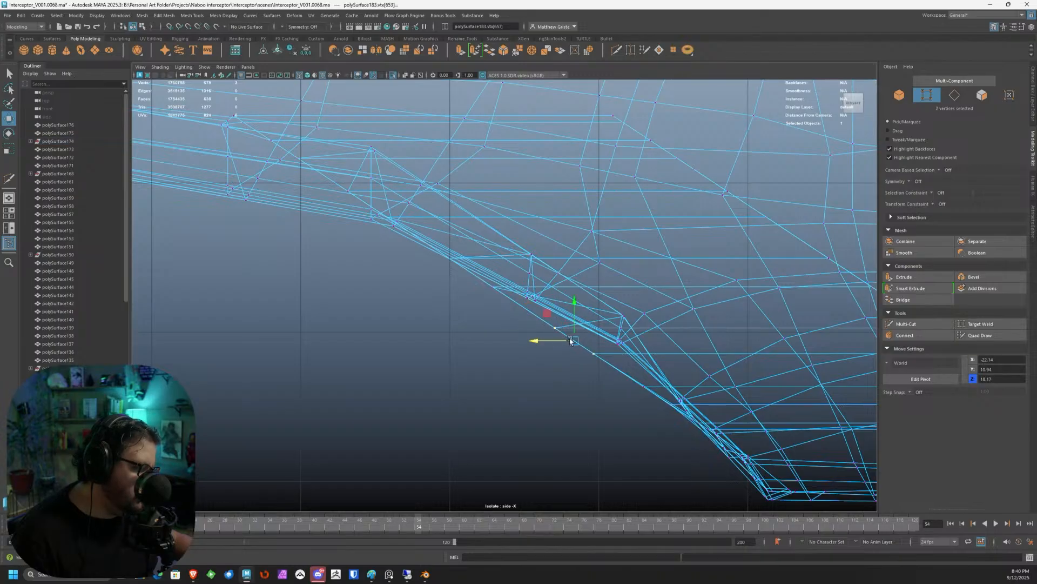
{"action": "middle_click_drag", "start_coordinate": [538, 341], "coordinate": [574, 349]}
{"action": "left_click", "coordinate": [611, 378]}
{"action": "middle_click_drag", "start_coordinate": [609, 385], "coordinate": [666, 405]}
{"action": "left_click", "coordinate": [668, 405]}
{"action": "left_click", "coordinate": [486, 289]}
{"action": "middle_click_drag", "start_coordinate": [486, 289], "coordinate": [496, 292]}
{"action": "key", "text": "space"}
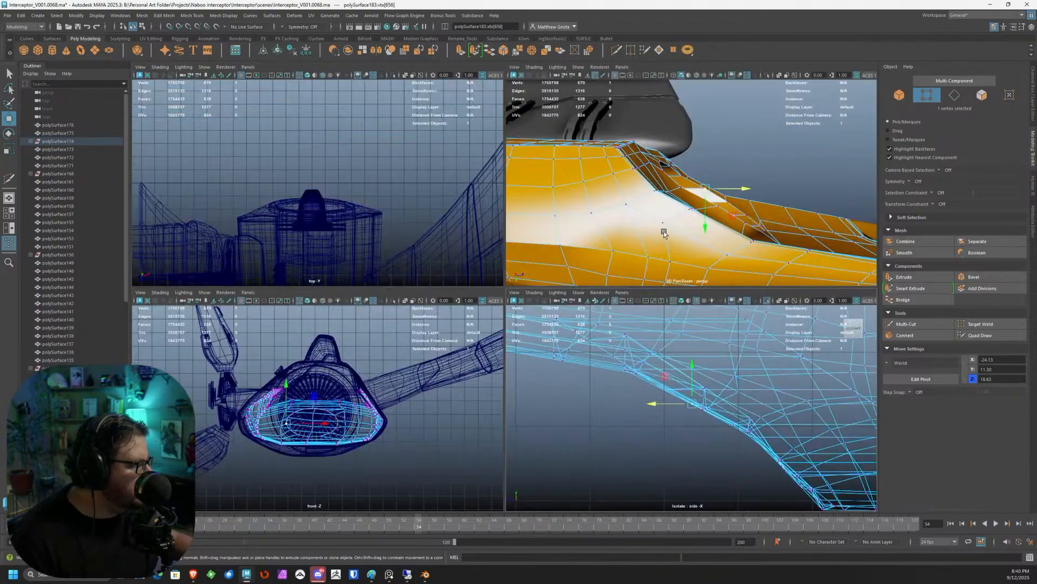
{"action": "key", "text": "space"}
In the perspective view, select the two opposite vertices at the forward part of the recess rim and shift them along Z.
{"action": "mouse_move", "coordinate": [665, 233]}
{"action": "left_mouse_down", "text": "alt"}
{"action": "mouse_move", "coordinate": [514, 248]}
{"action": "mouse_move", "coordinate": [419, 243]}
{"action": "mouse_move", "coordinate": [416, 274]}
{"action": "left_mouse_up", "text": "alt"}
{"action": "left_click_drag", "start_coordinate": [458, 245], "coordinate": [456, 291], "text": "alt"}
{"action": "left_click", "coordinate": [404, 319], "text": "shift"}
{"action": "left_click_drag", "start_coordinate": [403, 320], "coordinate": [514, 290], "text": "alt"}
{"action": "left_click", "coordinate": [443, 295]}
{"action": "left_click_drag", "start_coordinate": [443, 295], "coordinate": [444, 254], "text": "alt"}
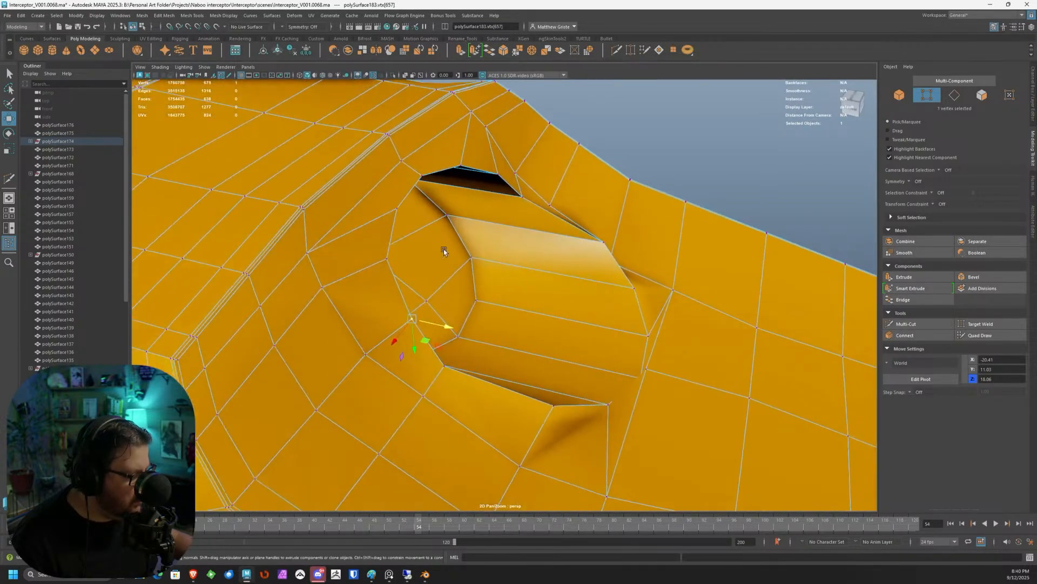
{"action": "left_click", "coordinate": [496, 172], "text": "shift"}
{"action": "key", "text": "ctrl+z"}
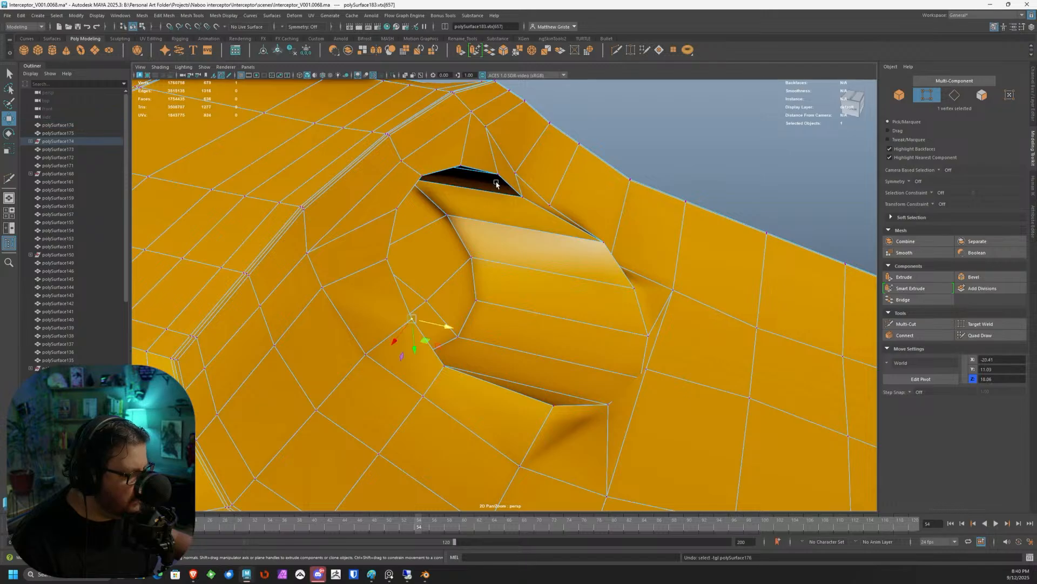
{"action": "left_click", "coordinate": [498, 174], "text": "shift"}
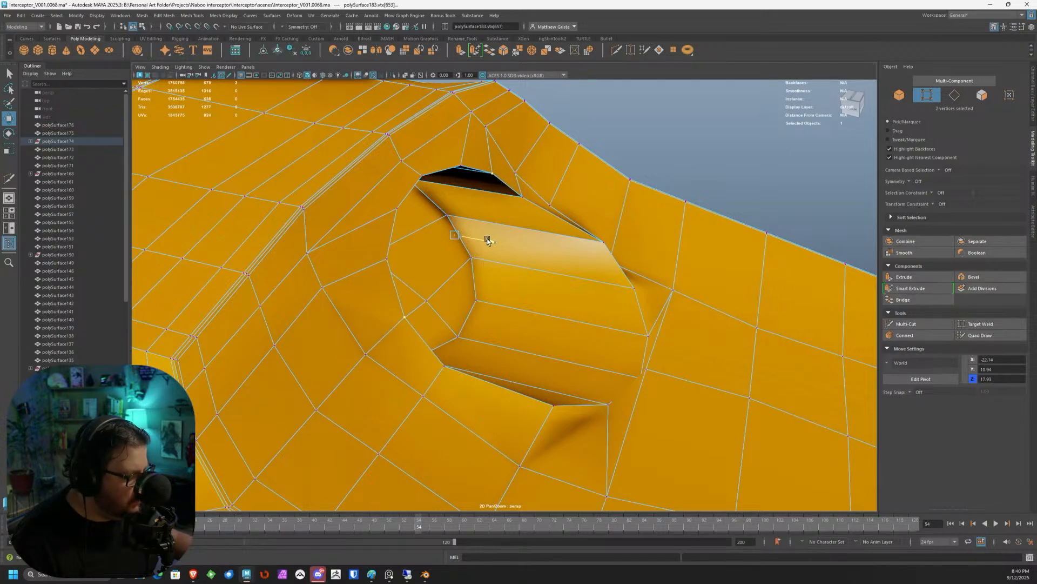
{"action": "left_click_drag", "start_coordinate": [486, 238], "coordinate": [598, 257], "text": "alt"}
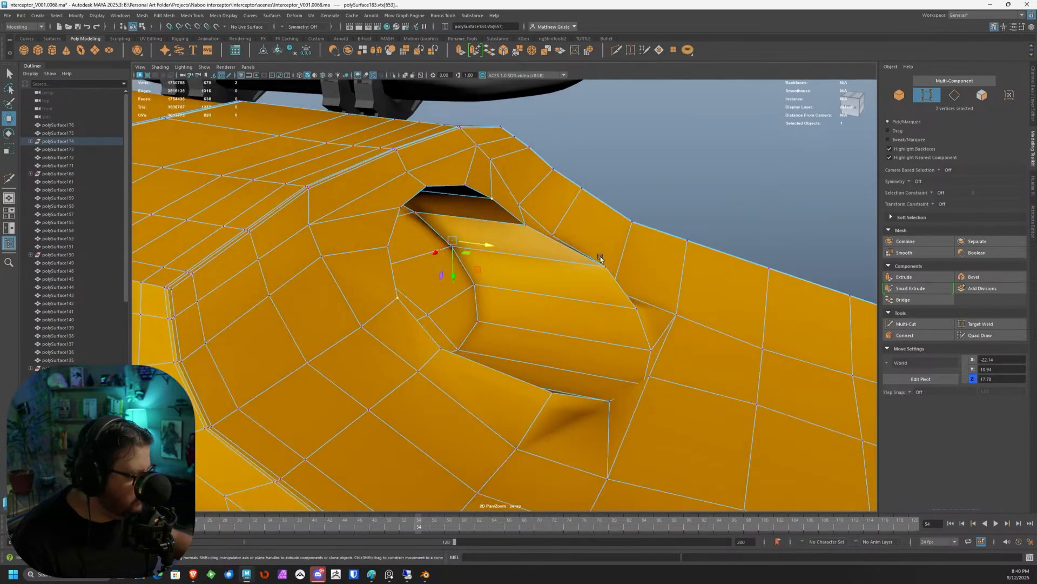
Select the matching pair of vertices on the two sides of the recess rim and move them along Z.
{"action": "left_click", "coordinate": [564, 393]}
{"action": "left_click", "coordinate": [552, 392]}
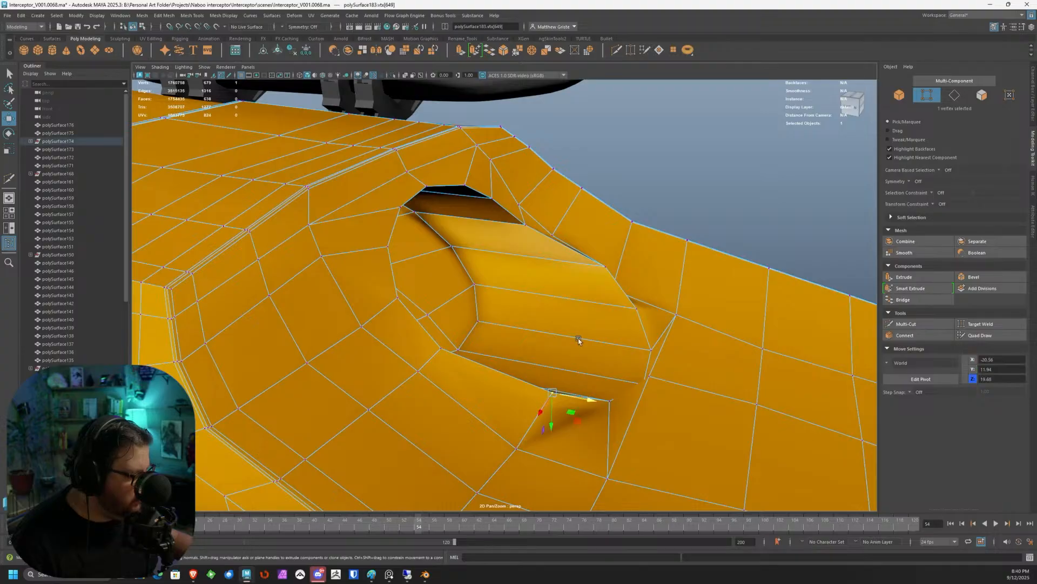
{"action": "left_click", "coordinate": [605, 268], "text": "shift"}
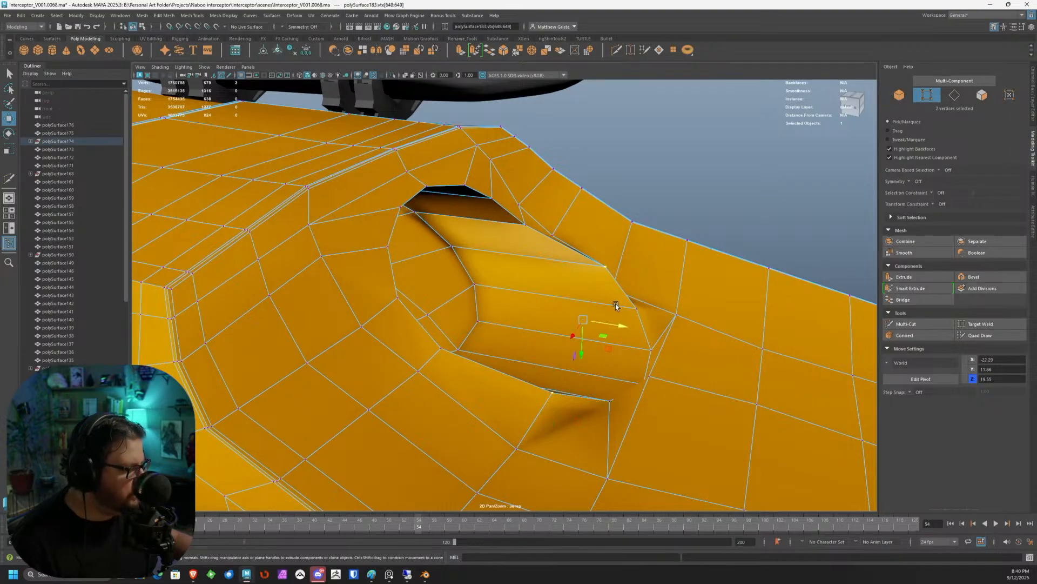
{"action": "left_click_drag", "start_coordinate": [621, 326], "coordinate": [378, 389]}
Select the four vertices at the rear end of the recess rim and pull them forward along Z.
{"action": "left_click", "coordinate": [364, 393]}
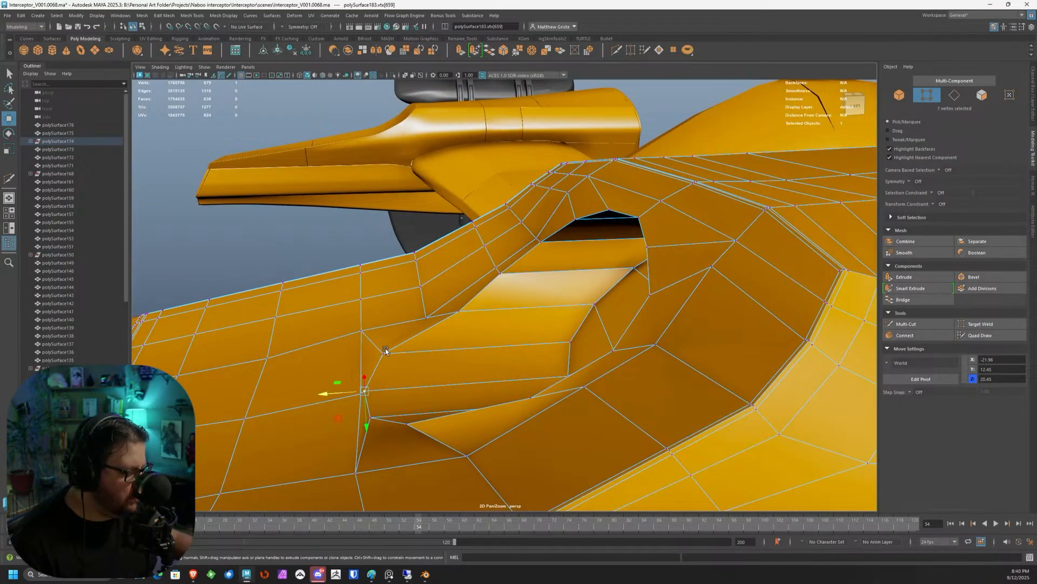
{"action": "key", "text": "ctrl+z"}
{"action": "left_click", "coordinate": [388, 361], "text": "shift"}
{"action": "left_click", "coordinate": [370, 418], "text": "shift"}
{"action": "left_click", "coordinate": [408, 423], "text": "shift"}
{"action": "left_click_drag", "start_coordinate": [358, 393], "coordinate": [377, 391]}
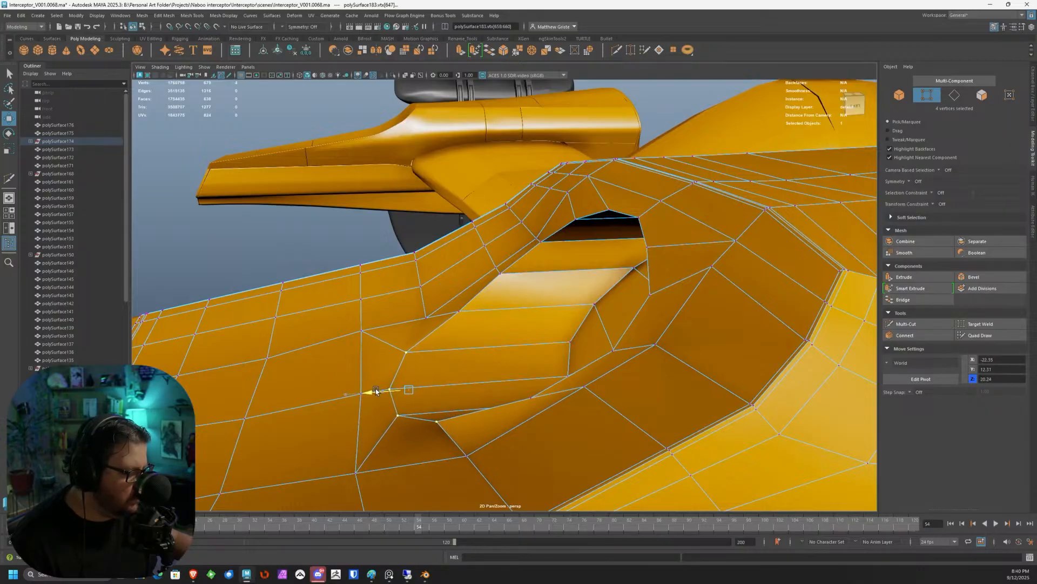
Select the single vertex beside the rear end of the recess rim and nudge it forward along Z.
{"action": "right_click_drag", "start_coordinate": [435, 418], "coordinate": [396, 358]}
{"action": "left_click", "coordinate": [440, 417]}
{"action": "left_click", "coordinate": [439, 420]}
{"action": "key", "text": "ctrl+z"}
{"action": "right_click", "coordinate": [440, 419]}
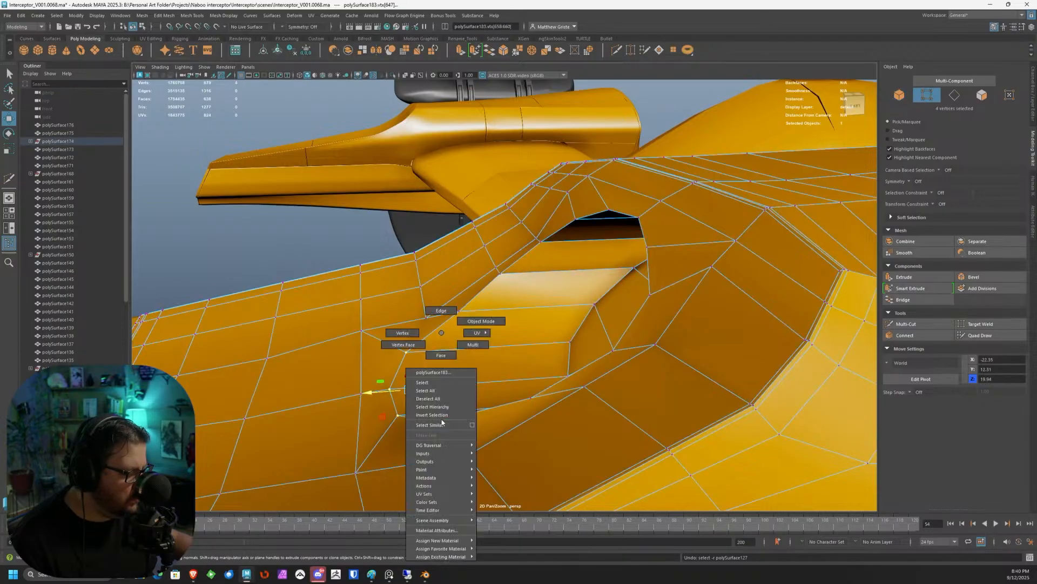
{"action": "left_click", "coordinate": [438, 421]}
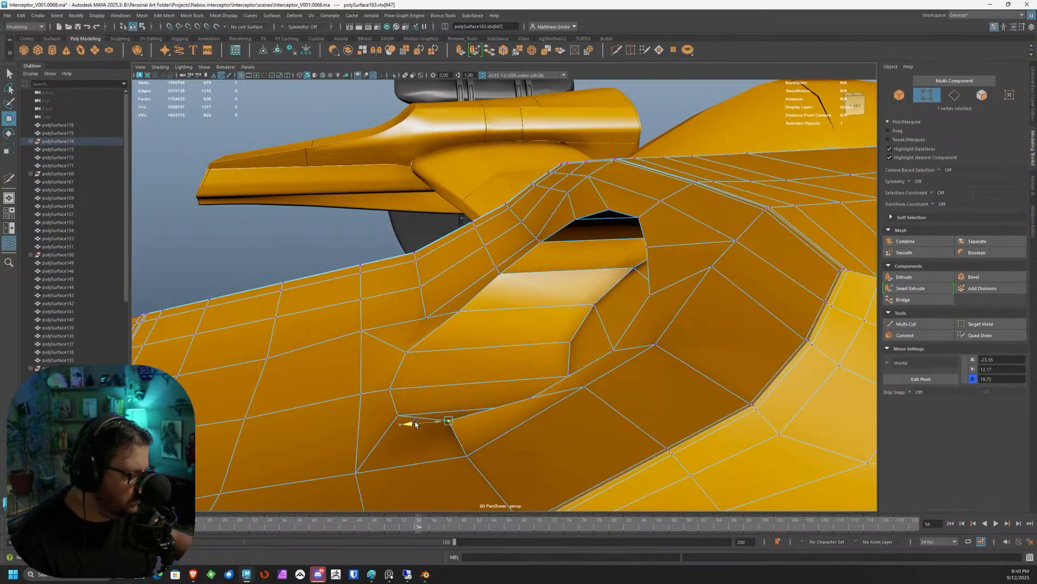
Nudge the hull surface vertices just behind the recess along X to even out the surrounding surface.
{"action": "left_click_drag", "start_coordinate": [437, 421], "coordinate": [644, 409], "text": "alt"}
{"action": "left_click", "coordinate": [615, 366]}
{"action": "left_click_drag", "start_coordinate": [670, 359], "coordinate": [448, 306], "text": "alt"}
{"action": "left_click", "coordinate": [429, 311]}
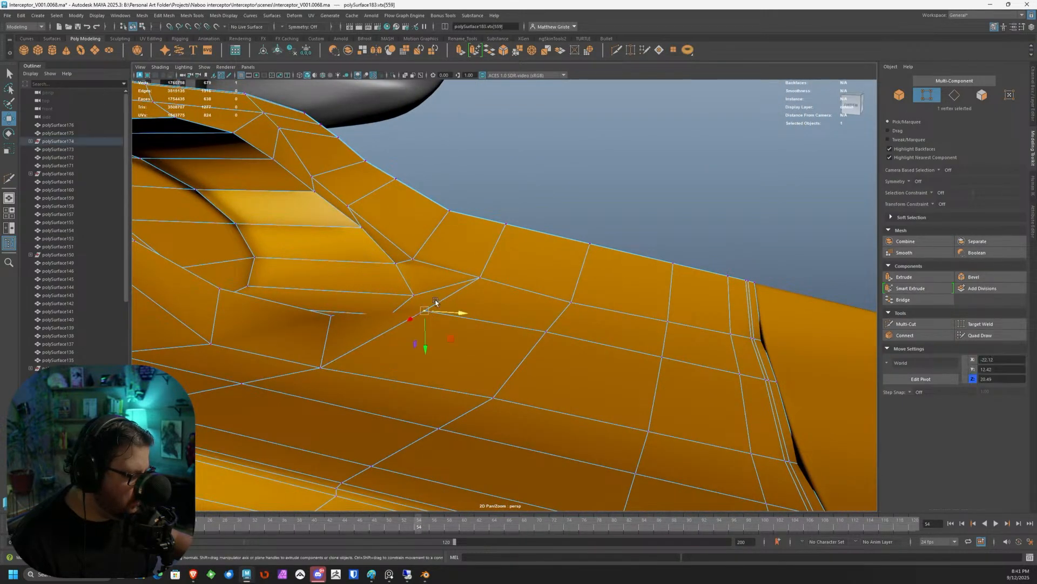
{"action": "left_click_drag", "start_coordinate": [484, 348], "coordinate": [480, 358]}
{"action": "left_click", "coordinate": [662, 356]}
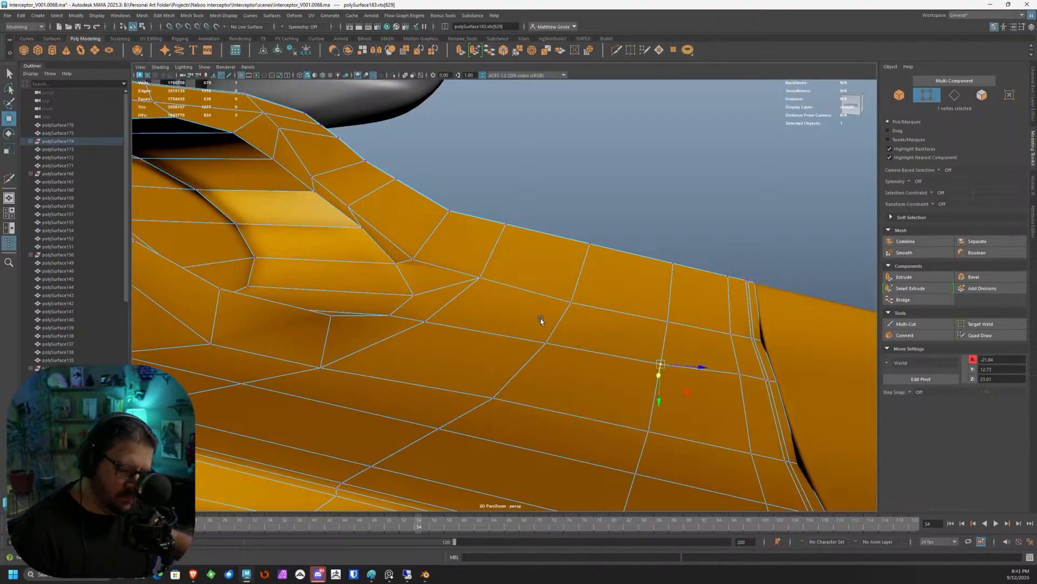
Preview the hull section smoothed, examine the round recess from a distance, and return to the unsmoothed cage.
{"action": "key", "text": "3"}
{"action": "key", "text": "F8"}
{"action": "left_click", "coordinate": [581, 207]}
{"action": "scroll", "coordinate": [581, 206], "scroll_direction": "down", "scroll_amount": 5}
{"action": "left_click_drag", "start_coordinate": [582, 206], "coordinate": [478, 378], "text": "alt"}
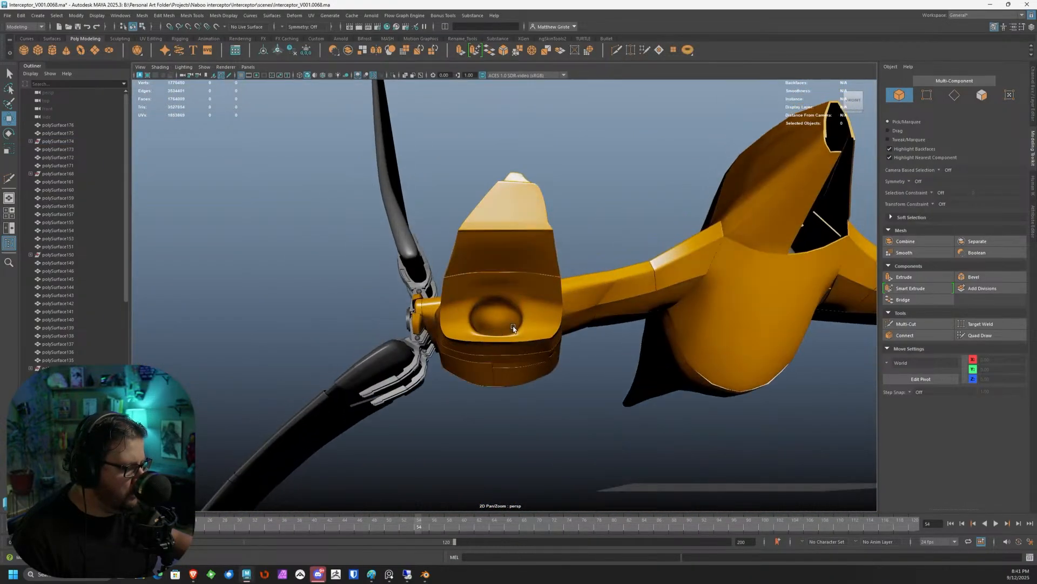
{"action": "scroll", "coordinate": [521, 340], "scroll_direction": "up", "scroll_amount": 6}
{"action": "left_click", "coordinate": [521, 341]}
{"action": "key", "text": "1"}
Select both the outer rim edge loop and the floor edge loop of the round recess.
{"action": "left_click_drag", "start_coordinate": [526, 354], "coordinate": [640, 413], "text": "alt"}
{"action": "left_click_drag", "start_coordinate": [476, 313], "coordinate": [533, 335], "text": "alt"}
{"action": "key", "text": "F10"}
{"action": "left_click", "coordinate": [598, 281]}
{"action": "double_click", "coordinate": [598, 280]}
{"action": "key", "text": "ctrl+z"}
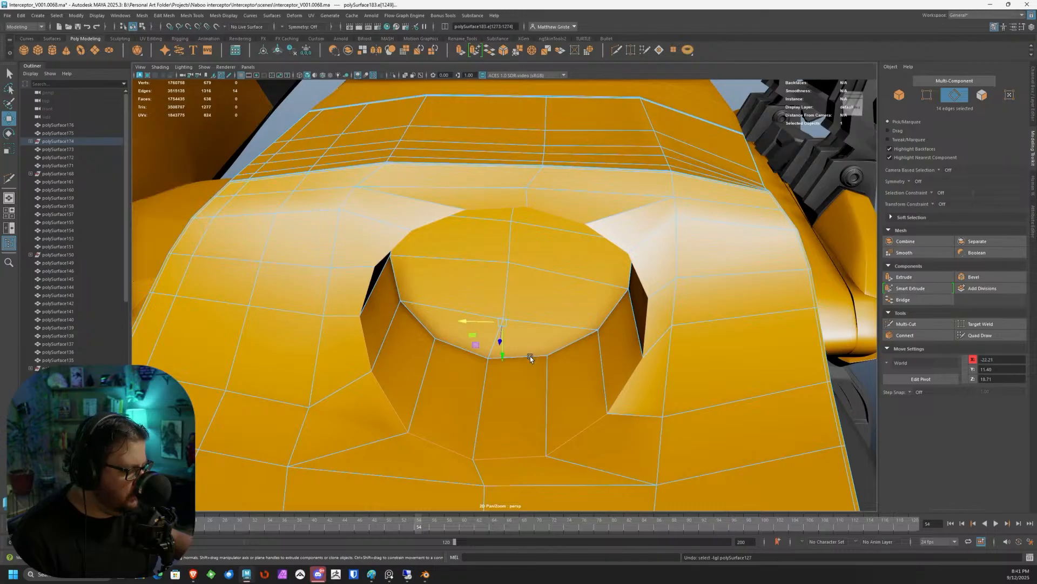
{"action": "left_click_drag", "start_coordinate": [560, 331], "coordinate": [548, 346], "text": "alt"}
{"action": "double_click", "coordinate": [548, 346], "text": "shift"}
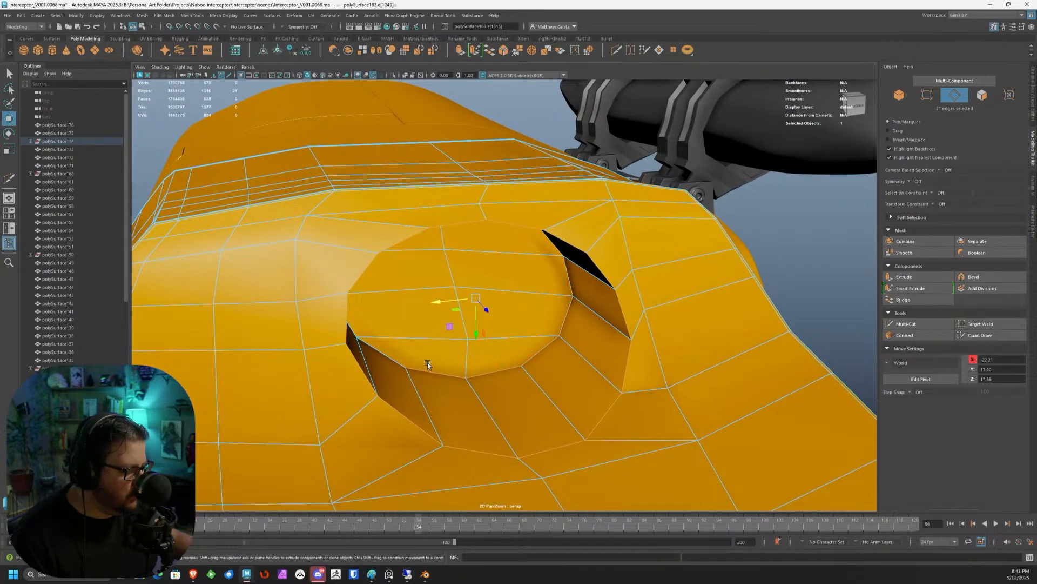
{"action": "double_click", "coordinate": [397, 362], "text": "shift"}
{"action": "left_click_drag", "start_coordinate": [402, 344], "coordinate": [443, 280], "text": "alt"}
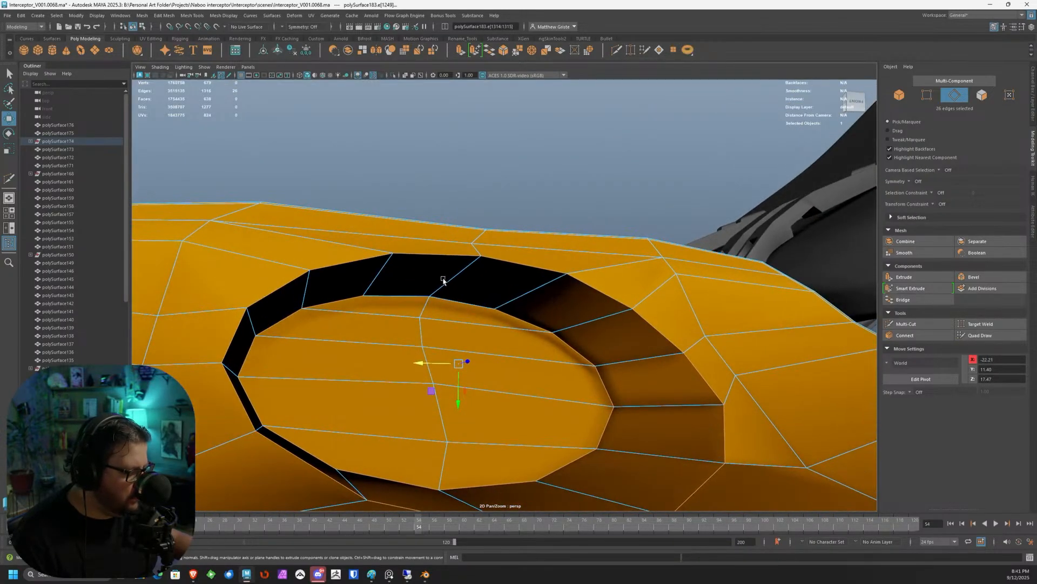
Bevel the two selected edge loops with Chamfer off and a reduced fraction to form tight supporting edges.
{"action": "left_click", "coordinate": [503, 51]}
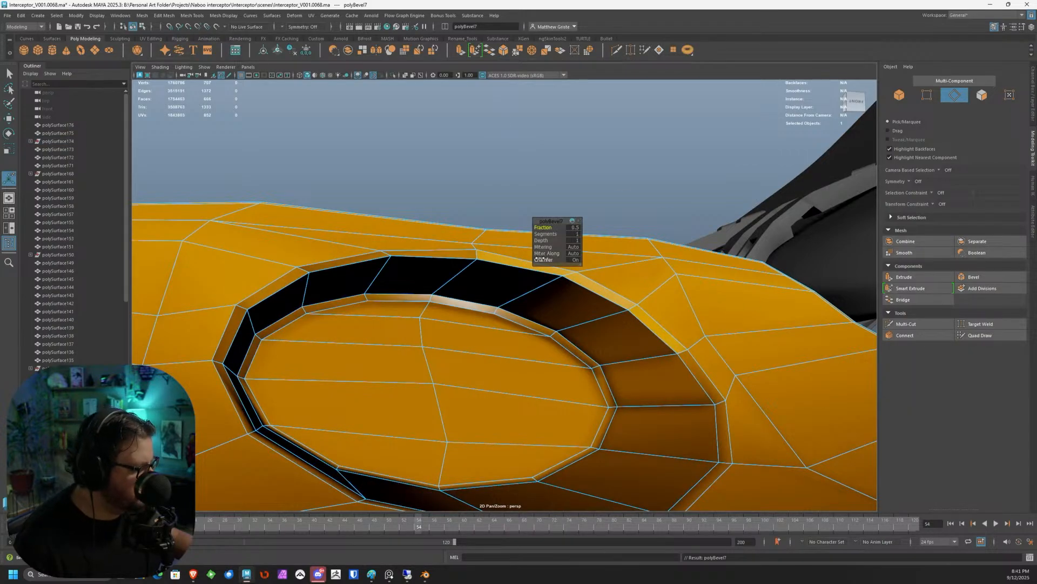
{"action": "left_click", "coordinate": [538, 260]}
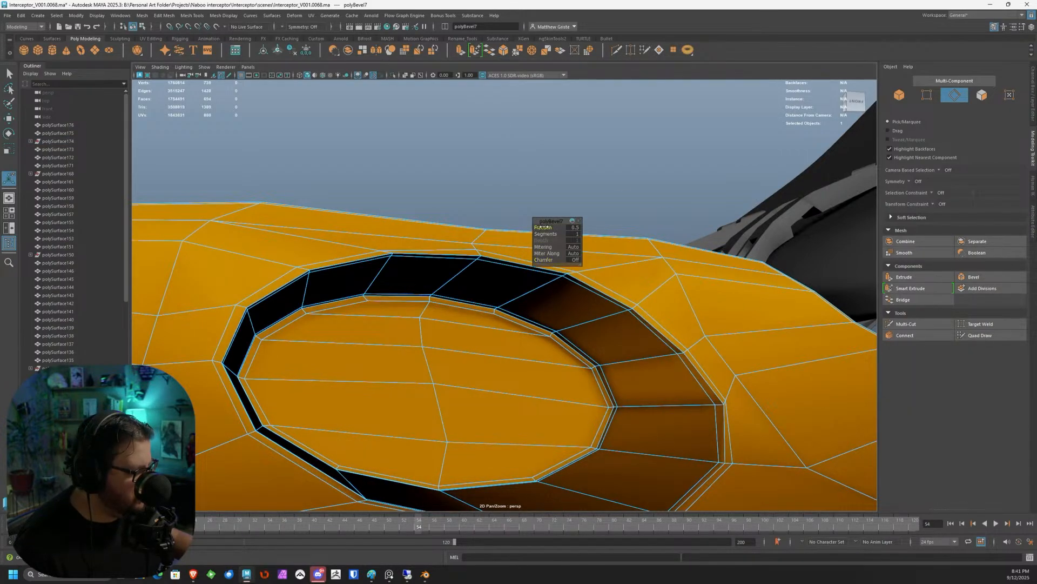
{"action": "left_click_drag", "start_coordinate": [543, 227], "coordinate": [542, 228]}
Display the bevelled hull section in smooth preview and examine the recess on the nacelle's underside.
{"action": "left_click_drag", "start_coordinate": [496, 265], "coordinate": [461, 297], "text": "alt"}
{"action": "key", "text": "F8"}
{"action": "key", "text": "3"}
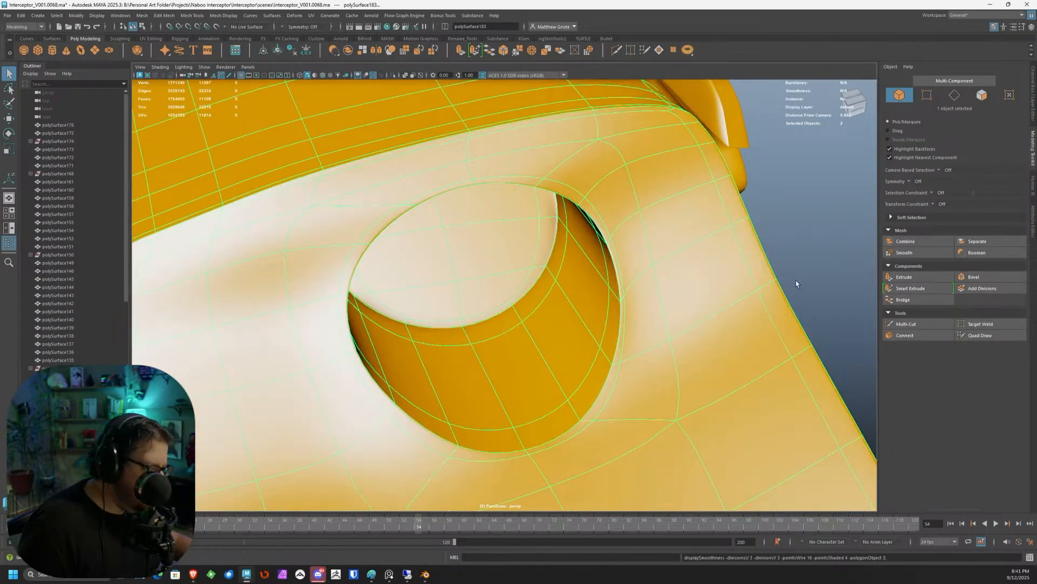
{"action": "left_click", "coordinate": [792, 287]}
{"action": "scroll", "coordinate": [769, 287], "scroll_direction": "down", "scroll_amount": 3}
{"action": "left_click_drag", "start_coordinate": [768, 287], "coordinate": [438, 380], "text": "alt"}
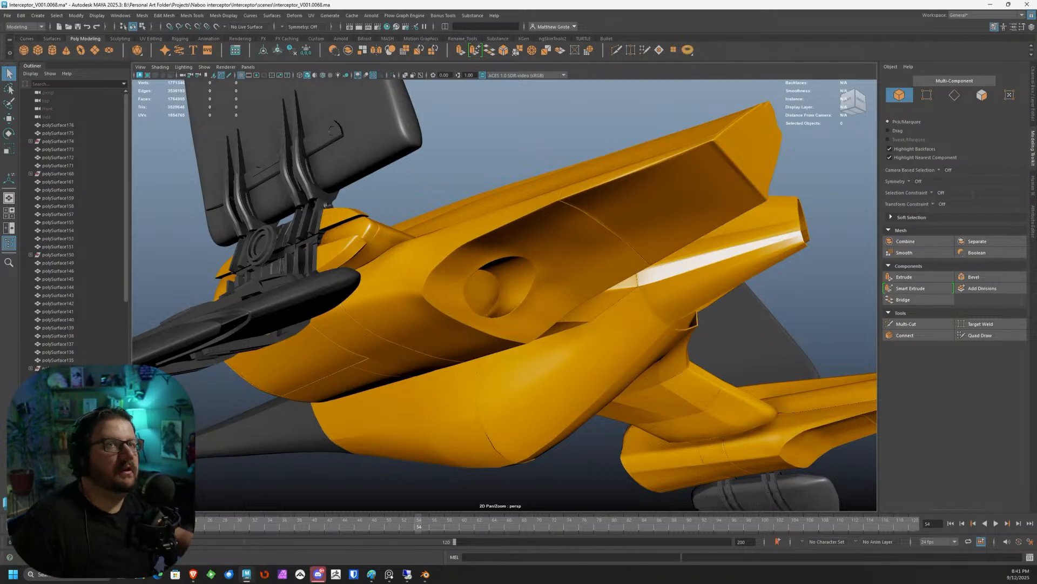
Switch to the Blender reference model and examine the rear and sides of the engine nacelle.
{"action": "left_click_drag", "start_coordinate": [1036, 260], "coordinate": [645, 116]}
{"action": "middle_click_drag", "start_coordinate": [649, 470], "coordinate": [514, 360]}
{"action": "scroll", "coordinate": [475, 426], "scroll_direction": "up", "scroll_amount": 4}
{"action": "left_click", "coordinate": [514, 360]}
{"action": "middle_click_drag", "start_coordinate": [596, 332], "coordinate": [430, 307]}
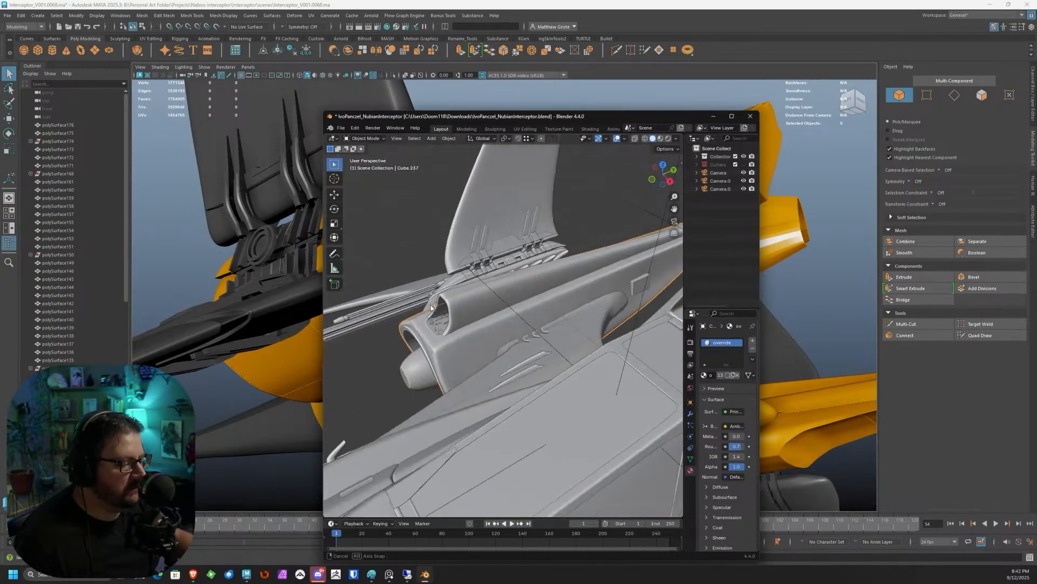
{"action": "middle_click_drag", "start_coordinate": [502, 361], "coordinate": [682, 246]}
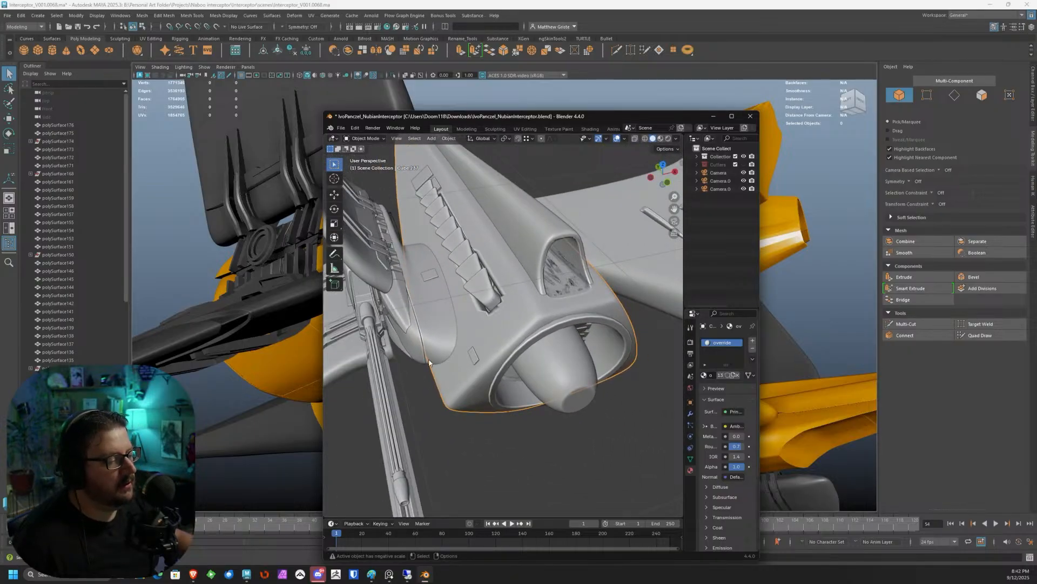
{"action": "middle_click_drag", "start_coordinate": [483, 223], "coordinate": [404, 258]}
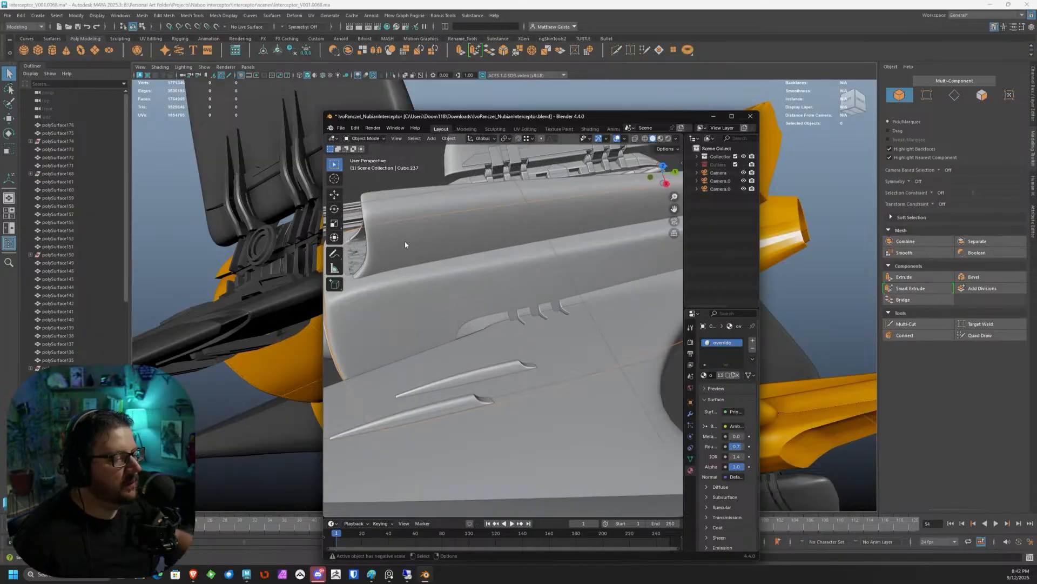
{"action": "scroll", "coordinate": [446, 289], "scroll_direction": "down", "scroll_amount": 3}
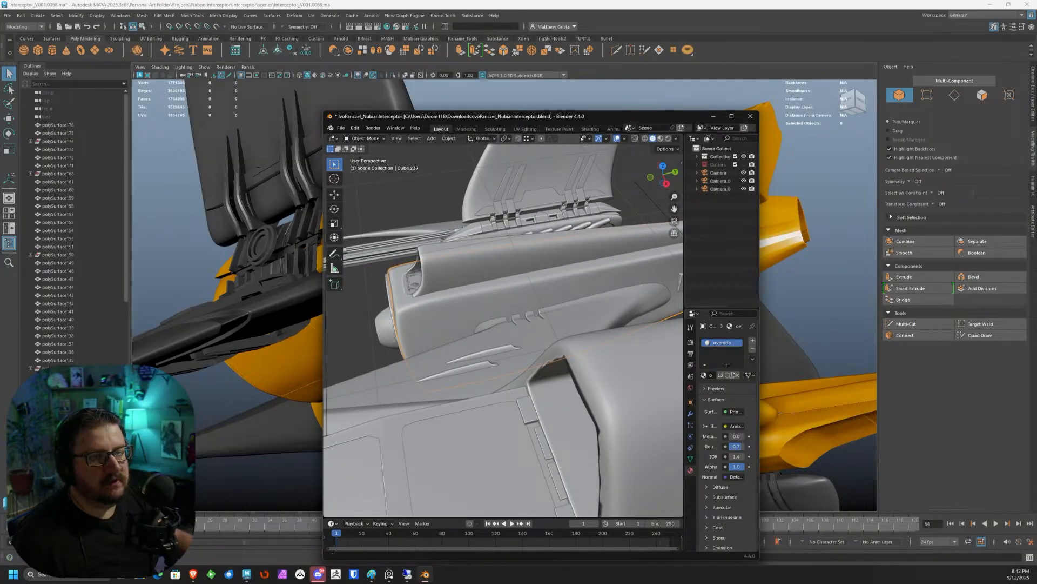
Check the nacelle in the Interceptor concept art, then clear the reference windows away from Maya.
{"action": "left_click_drag", "start_coordinate": [0, 5], "coordinate": [571, 84]}
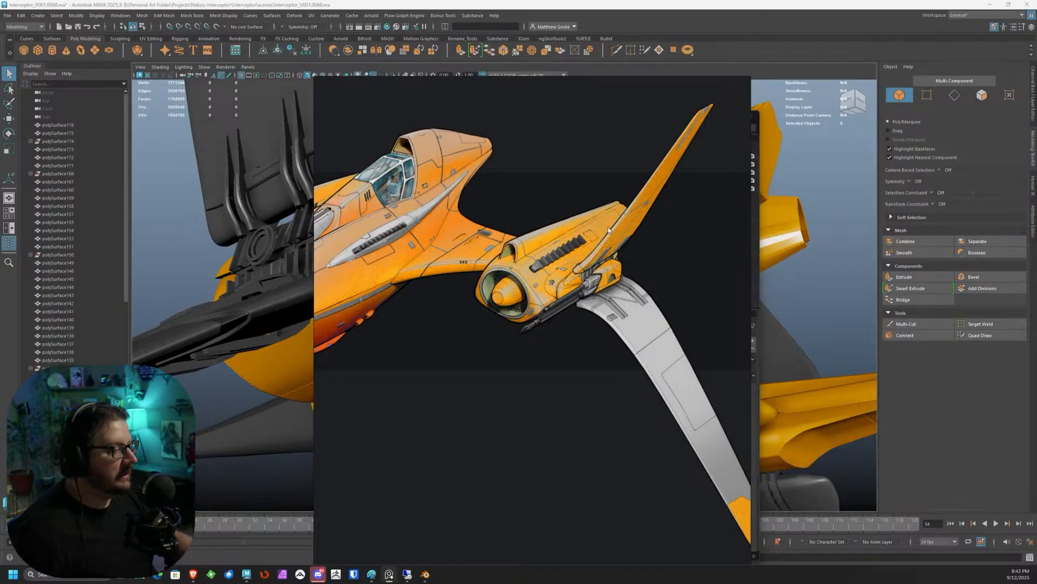
{"action": "left_click_drag", "start_coordinate": [570, 86], "coordinate": [0, 0]}
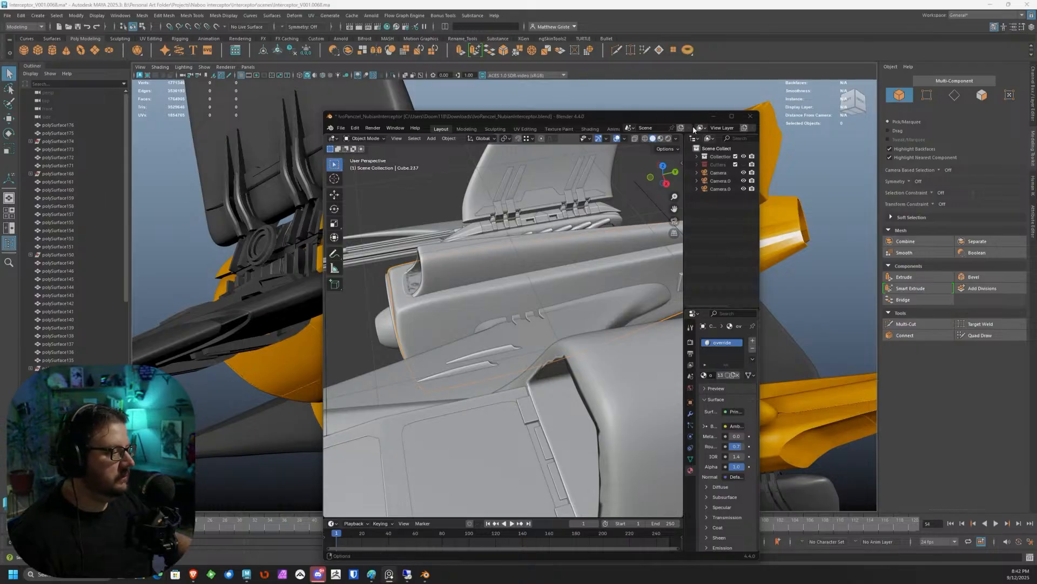
{"action": "left_click_drag", "start_coordinate": [643, 122], "coordinate": [643, 0]}
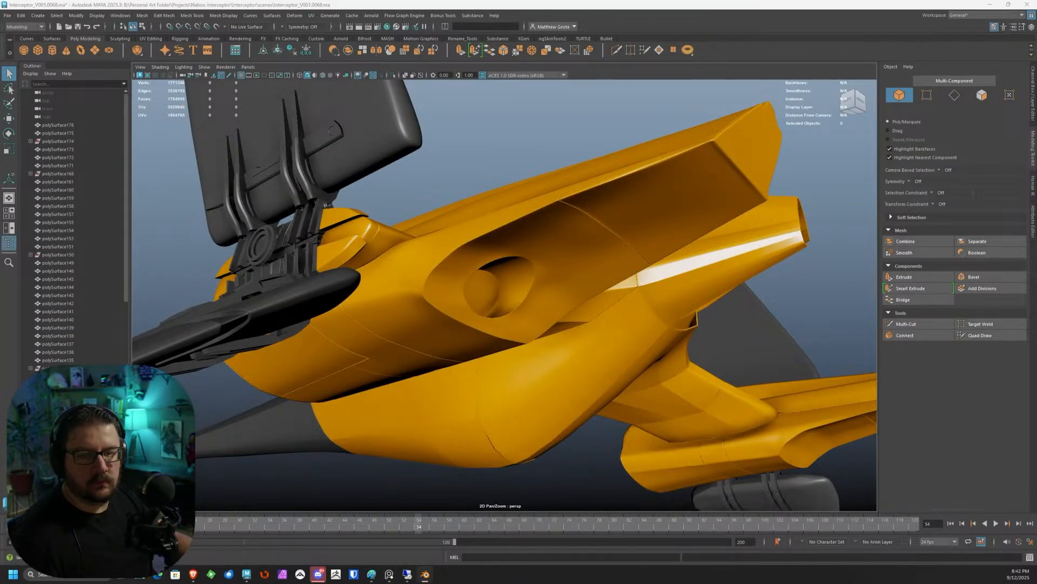
Frame the recessed hull section closely and switch it to face selection.
{"action": "left_click_drag", "start_coordinate": [685, 355], "coordinate": [619, 327], "text": "alt"}
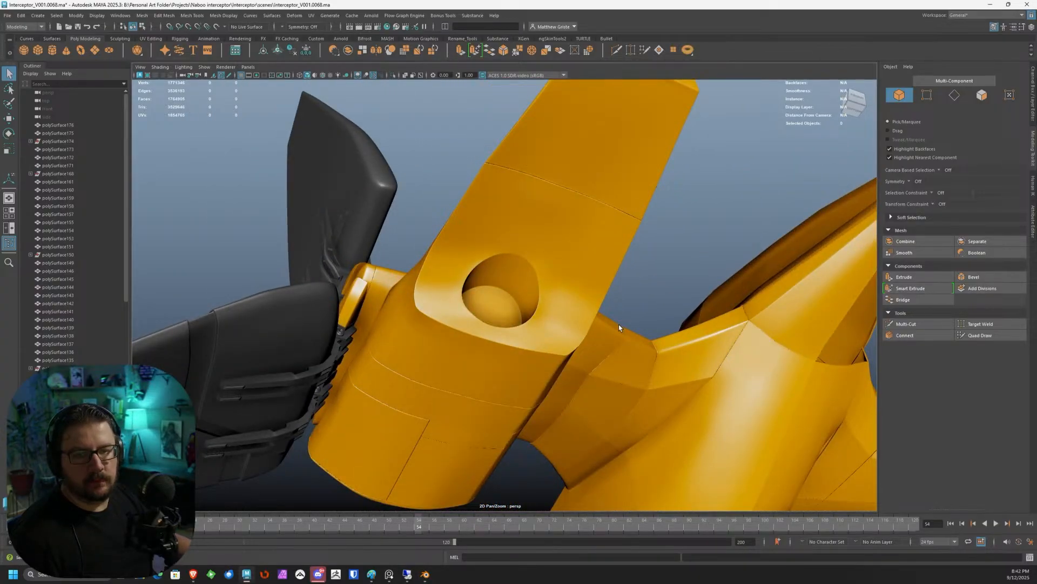
{"action": "left_click_drag", "start_coordinate": [619, 327], "coordinate": [559, 303], "text": "alt"}
{"action": "left_click", "coordinate": [523, 296]}
{"action": "key", "text": "f"}
{"action": "scroll", "coordinate": [540, 277], "scroll_direction": "up", "scroll_amount": 2}
{"action": "scroll", "coordinate": [540, 276], "scroll_direction": "down", "scroll_amount": 2}
{"action": "scroll", "coordinate": [560, 303], "scroll_direction": "up", "scroll_amount": 5}
{"action": "right_click_drag", "start_coordinate": [540, 327], "coordinate": [541, 349]}
Select the loop of side-wall faces inside the round recess and add the bevel faces along its outer rim.
{"action": "scroll", "coordinate": [533, 380], "scroll_direction": "up", "scroll_amount": 6}
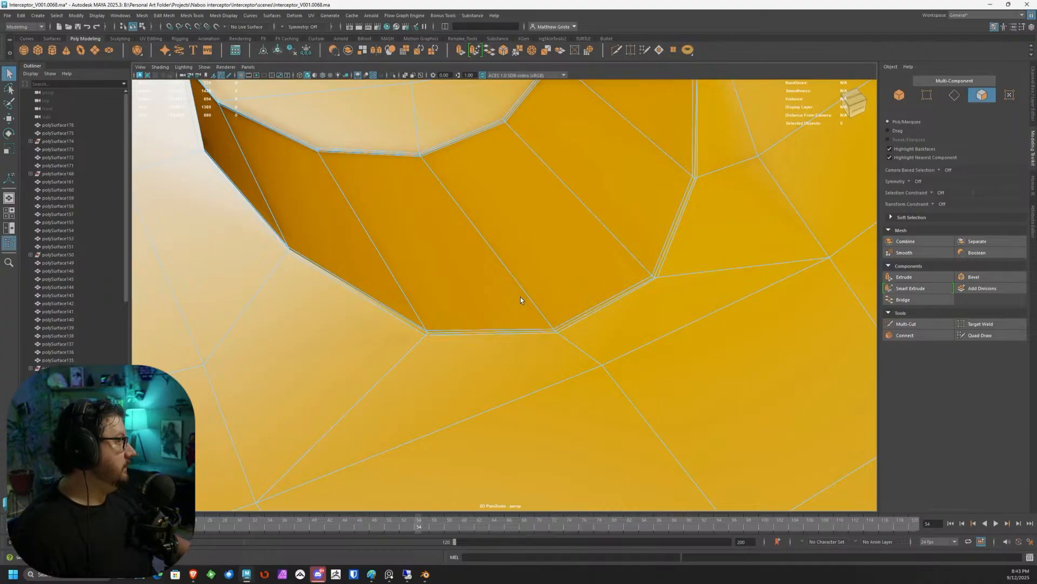
{"action": "scroll", "coordinate": [521, 297], "scroll_direction": "down", "scroll_amount": 3}
{"action": "scroll", "coordinate": [475, 413], "scroll_direction": "up", "scroll_amount": 6}
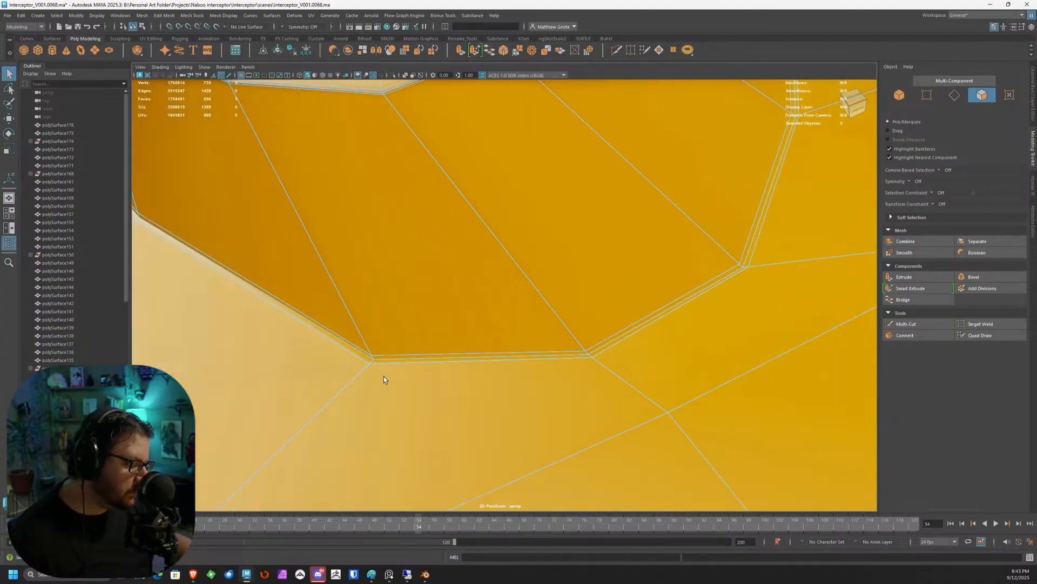
{"action": "left_click", "coordinate": [330, 386]}
{"action": "right_click_drag", "start_coordinate": [336, 383], "coordinate": [325, 382]}
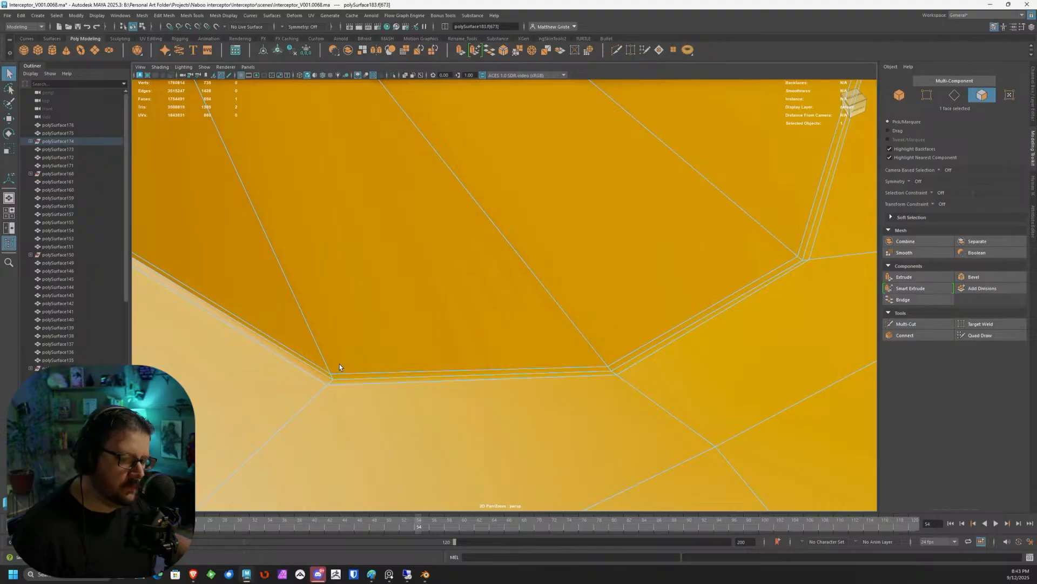
{"action": "left_click", "coordinate": [347, 300], "text": "shift"}
{"action": "double_click", "coordinate": [287, 328], "text": "shift"}
{"action": "left_click", "coordinate": [324, 375], "text": "shift"}
{"action": "left_click", "coordinate": [333, 382], "text": "shift"}
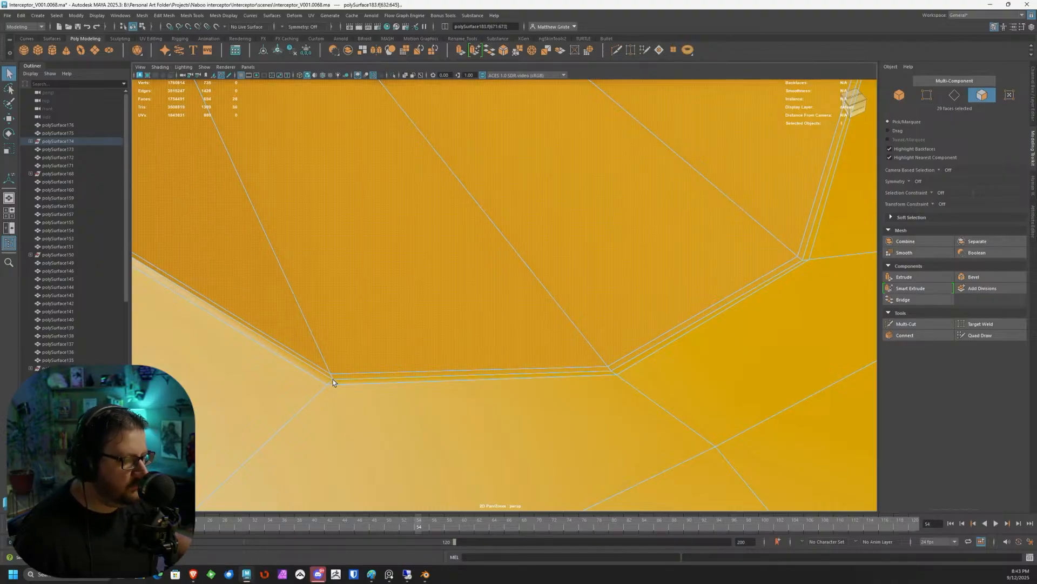
Extend the selection with the two narrow rings of bevel faces around the recess's floor.
{"action": "scroll", "coordinate": [665, 345], "scroll_direction": "down", "scroll_amount": 5}
{"action": "middle_click_drag", "start_coordinate": [529, 189], "coordinate": [553, 287], "text": "alt"}
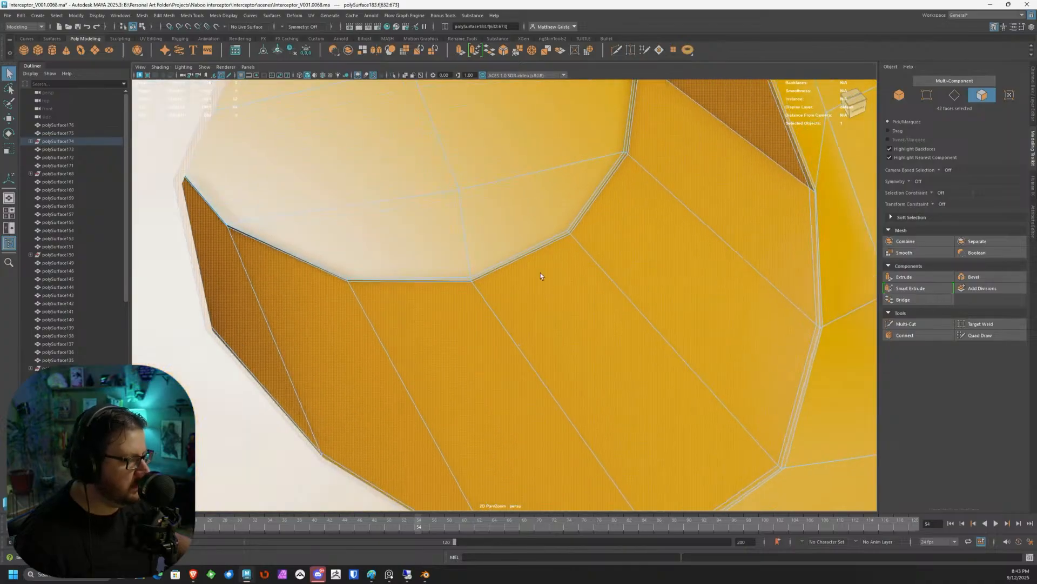
{"action": "scroll", "coordinate": [550, 270], "scroll_direction": "up", "scroll_amount": 3}
{"action": "scroll", "coordinate": [539, 216], "scroll_direction": "up", "scroll_amount": 2}
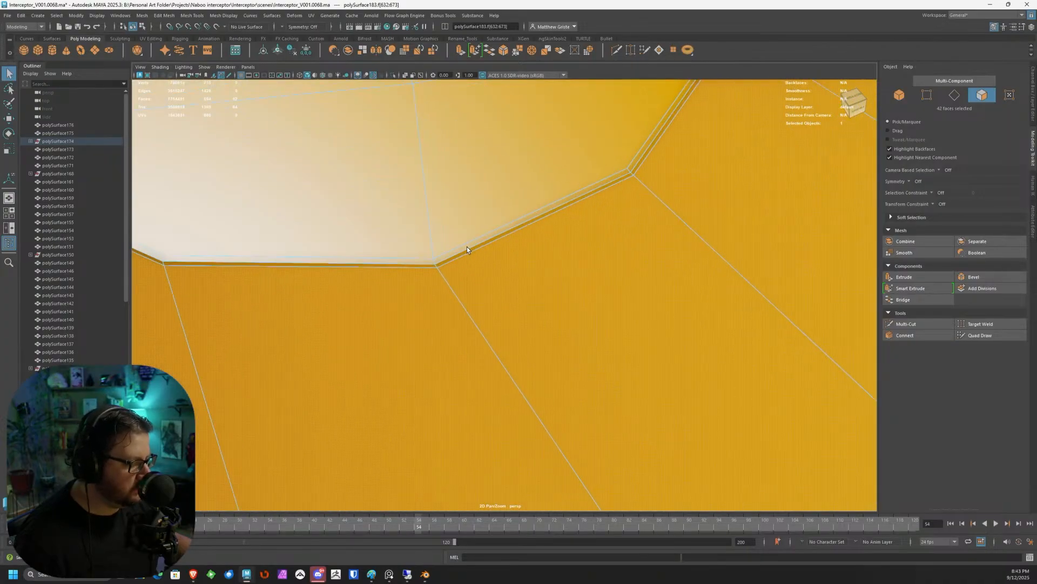
{"action": "double_click", "coordinate": [431, 264], "text": "shift"}
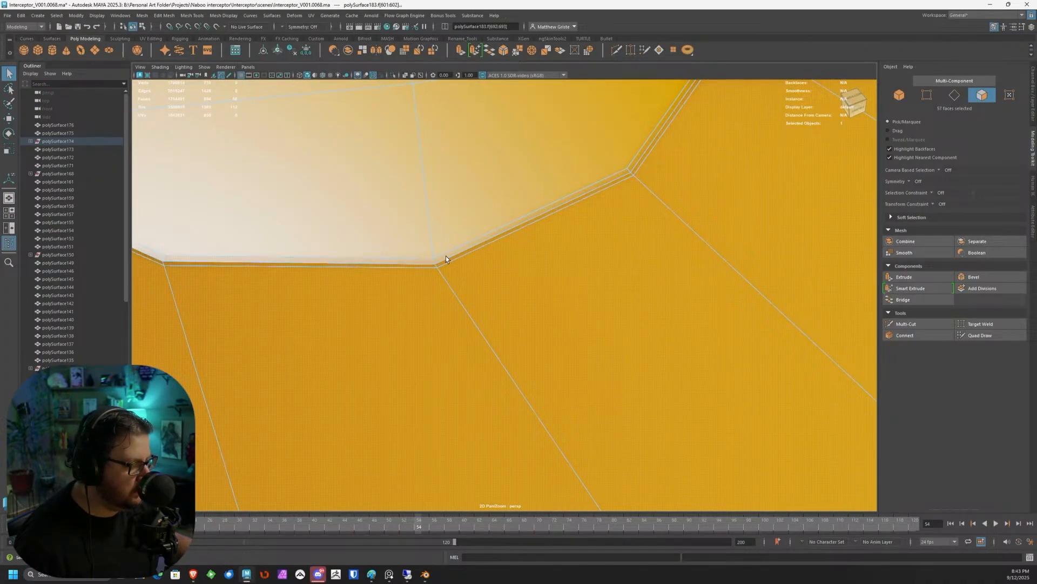
{"action": "double_click", "coordinate": [446, 256], "text": "shift"}
Add all faces of the recess's floor to the selection and activate the Move tool.
{"action": "scroll", "coordinate": [475, 247], "scroll_direction": "down", "scroll_amount": 5}
{"action": "left_click_drag", "start_coordinate": [479, 247], "coordinate": [518, 349], "text": "alt"}
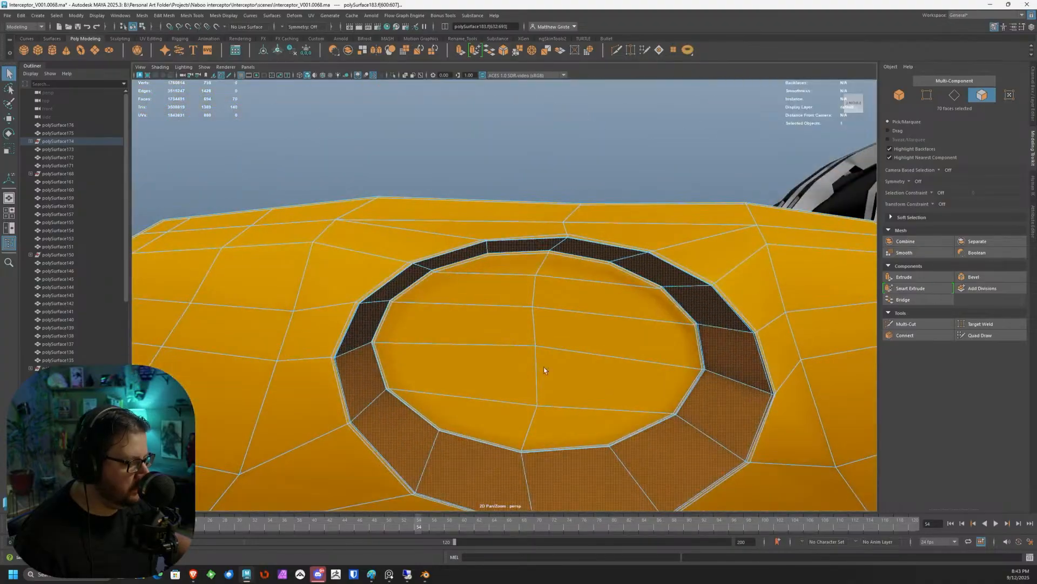
{"action": "mouse_move", "coordinate": [546, 417]}
{"action": "left_mouse_down", "text": "shift"}
{"action": "mouse_move", "coordinate": [514, 271]}
{"action": "mouse_move", "coordinate": [574, 381]}
{"action": "left_mouse_up", "text": "shift"}
{"action": "scroll", "coordinate": [577, 392], "scroll_direction": "down", "scroll_amount": 3}
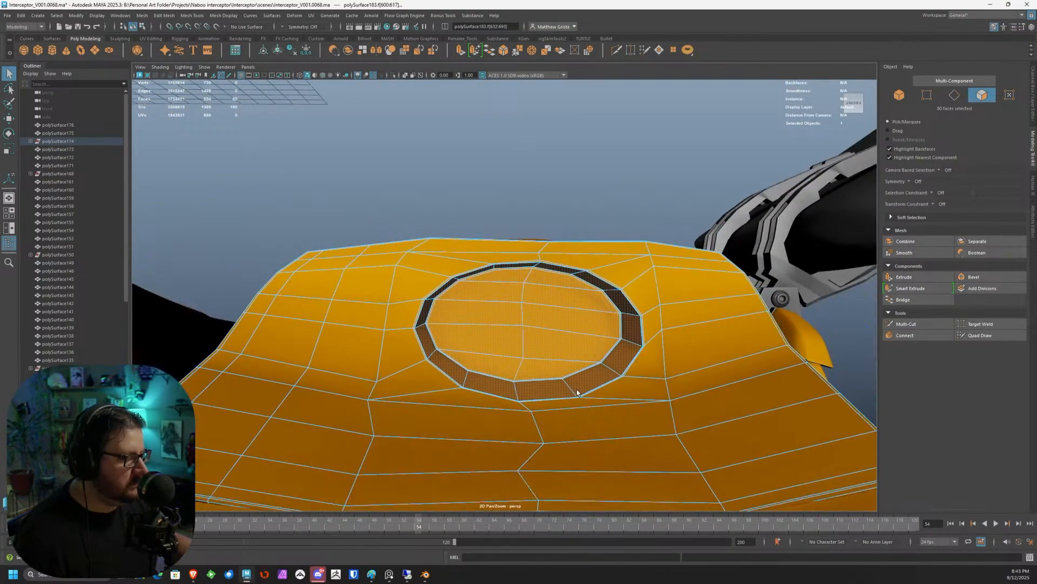
{"action": "key", "text": "e"}
{"action": "left_click_drag", "start_coordinate": [528, 320], "coordinate": [535, 280], "text": "alt"}
{"action": "key", "text": "w"}
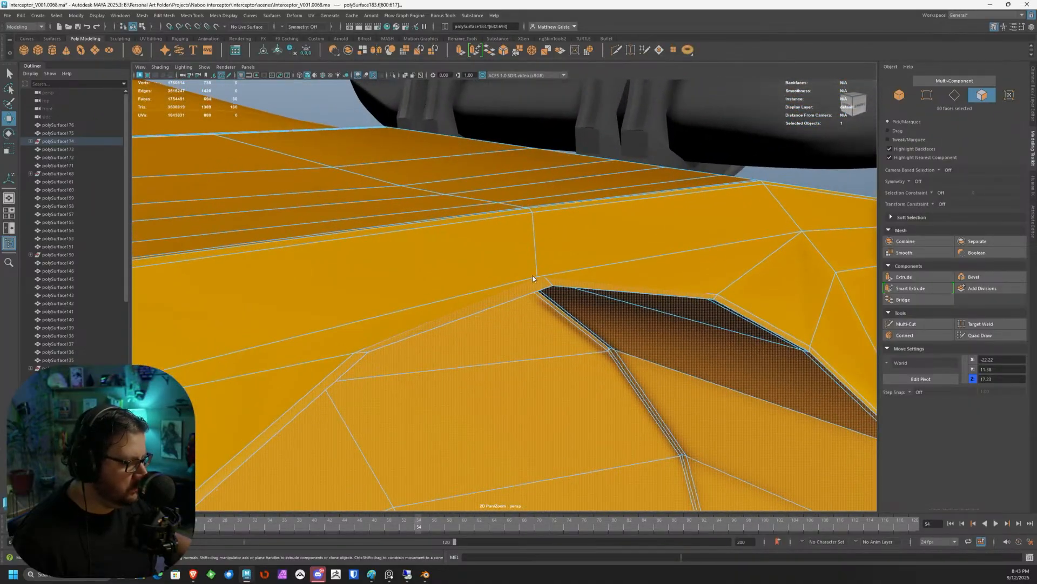
Check the single vertex crowding the recess's rim, return the hull section to object mode and deselect it.
{"action": "key", "text": "F9"}
{"action": "left_click_drag", "start_coordinate": [537, 280], "coordinate": [490, 254]}
{"action": "scroll", "coordinate": [532, 289], "scroll_direction": "down", "scroll_amount": 4}
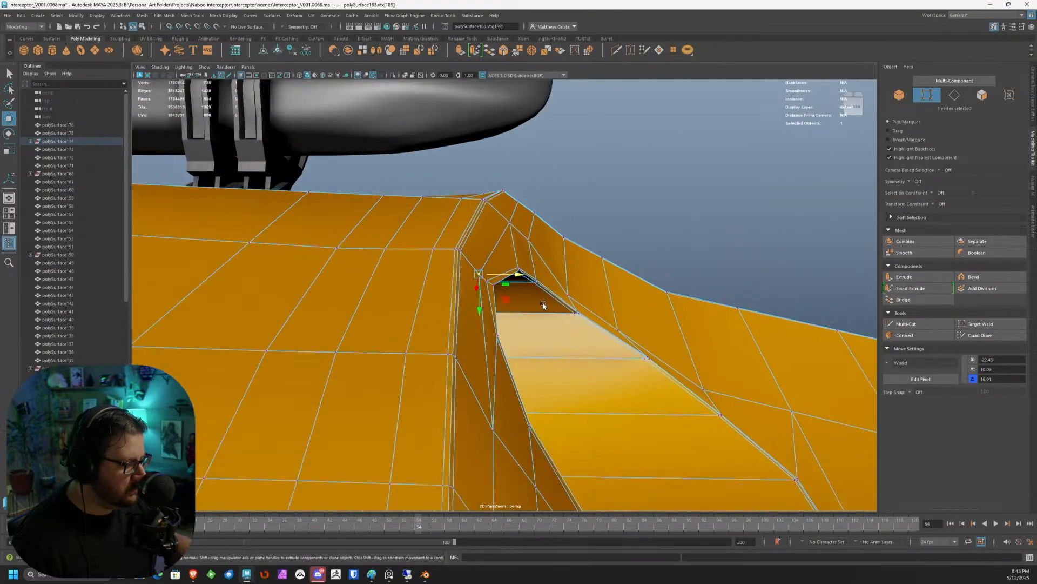
{"action": "left_click_drag", "start_coordinate": [546, 301], "coordinate": [488, 283], "text": "alt"}
{"action": "right_click_drag", "start_coordinate": [488, 283], "coordinate": [546, 261]}
{"action": "scroll", "coordinate": [670, 267], "scroll_direction": "down", "scroll_amount": 5}
{"action": "scroll", "coordinate": [678, 267], "scroll_direction": "down", "scroll_amount": 3}
{"action": "left_click", "coordinate": [678, 274]}
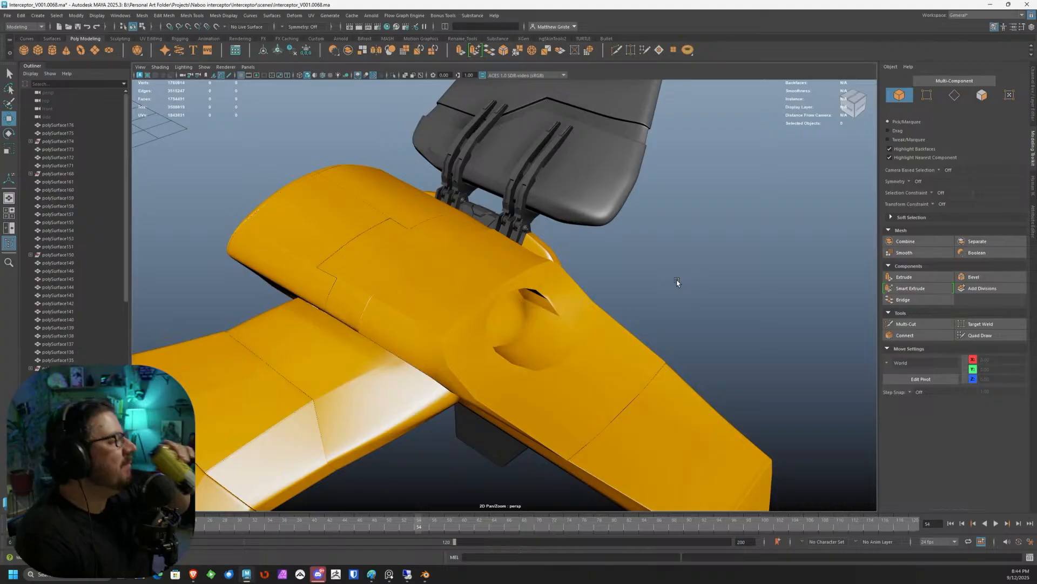
Create a polygon cylinder and move it out behind the nacelle, to about X -23.63, Z 46.75.
{"action": "left_click_drag", "start_coordinate": [677, 282], "coordinate": [440, 309], "text": "alt"}
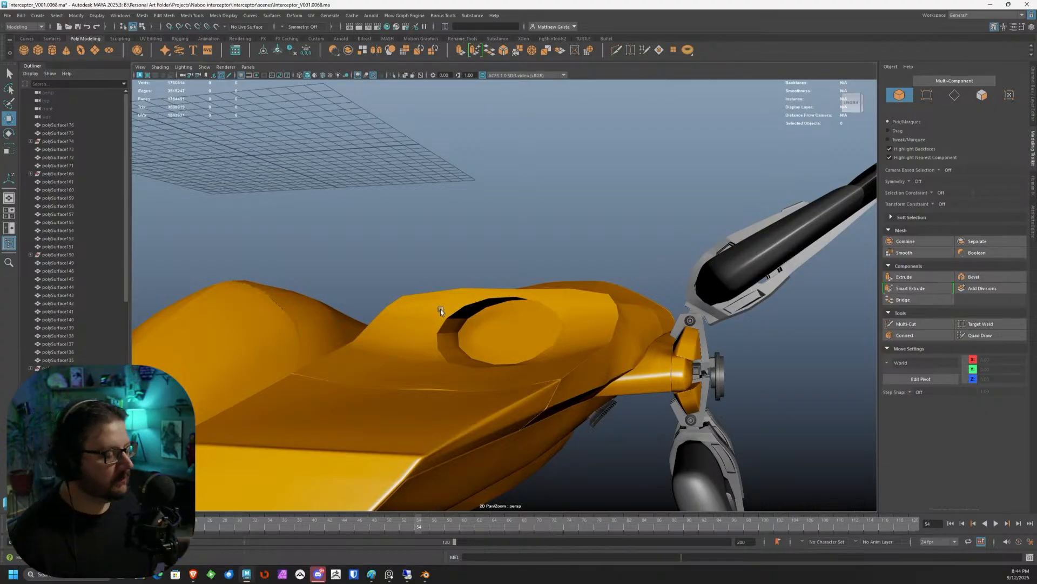
{"action": "left_click_drag", "start_coordinate": [440, 310], "coordinate": [442, 318], "text": "alt"}
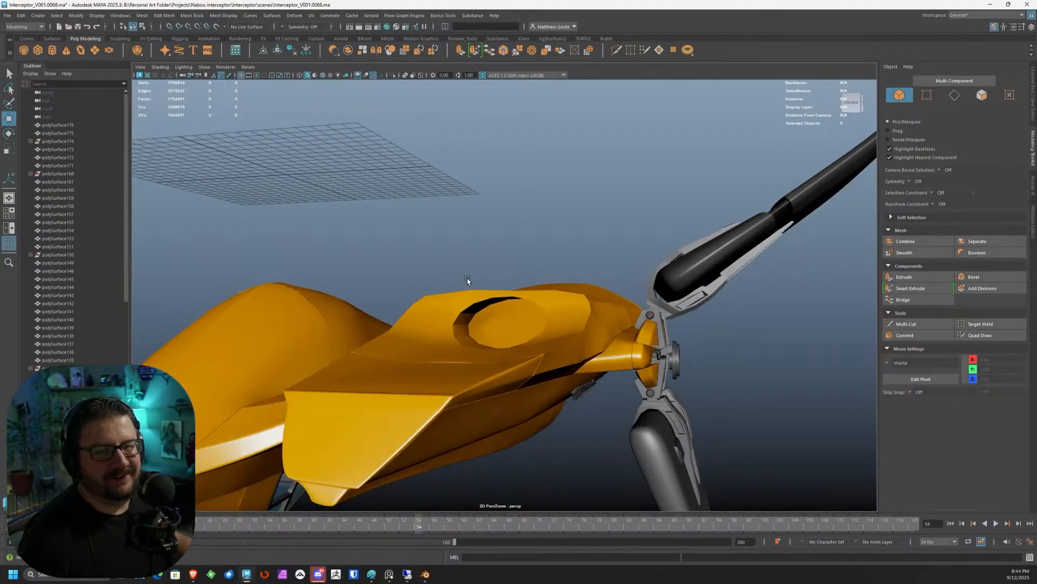
{"action": "left_click_drag", "start_coordinate": [448, 276], "coordinate": [486, 232], "text": "alt"}
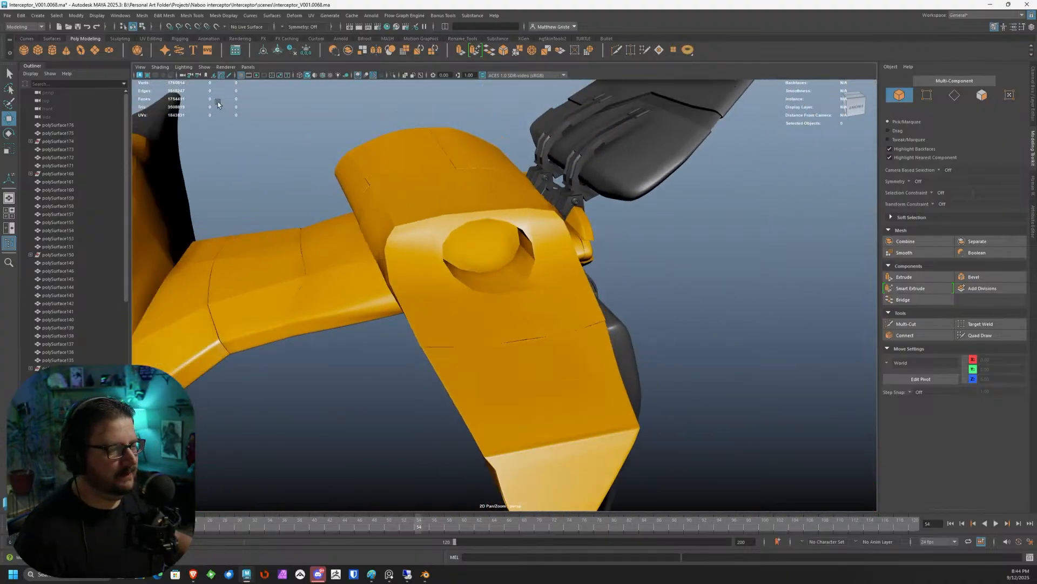
{"action": "left_click", "coordinate": [39, 52]}
{"action": "scroll", "coordinate": [397, 203], "scroll_direction": "down", "scroll_amount": 10}
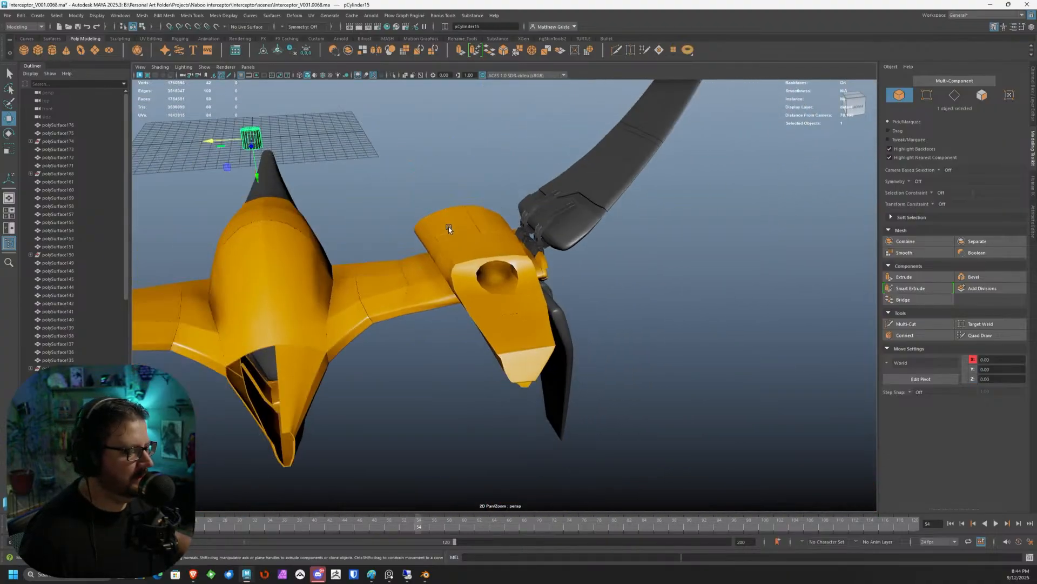
{"action": "left_click_drag", "start_coordinate": [352, 224], "coordinate": [574, 319]}
{"action": "scroll", "coordinate": [573, 318], "scroll_direction": "up", "scroll_amount": 5}
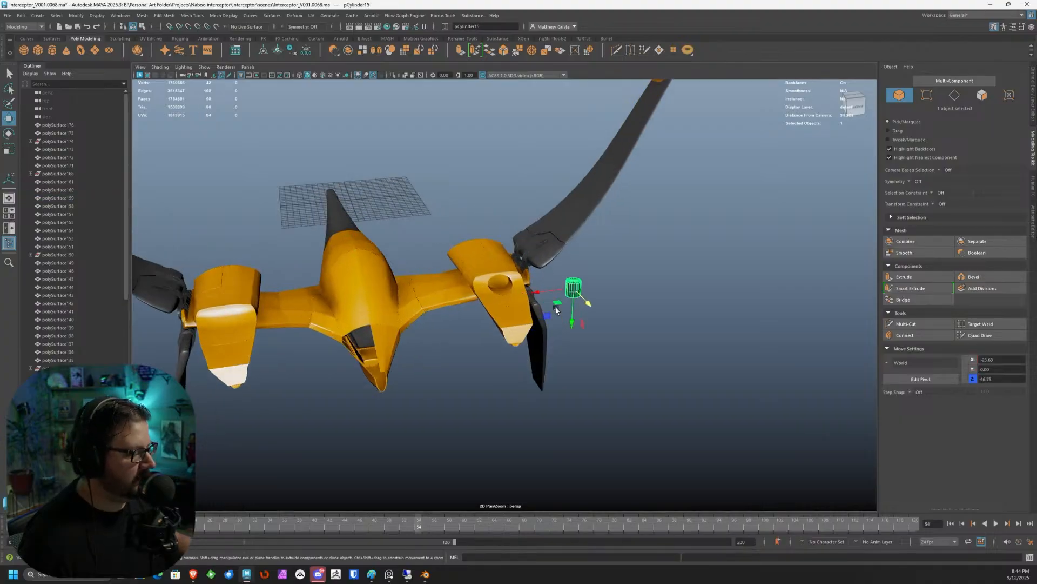
Rotate the cylinder to lie along the ship's length by setting its Rotate X to -90.
{"action": "key", "text": "e"}
{"action": "left_click_drag", "start_coordinate": [644, 267], "coordinate": [681, 319]}
{"action": "left_click", "coordinate": [1032, 96]}
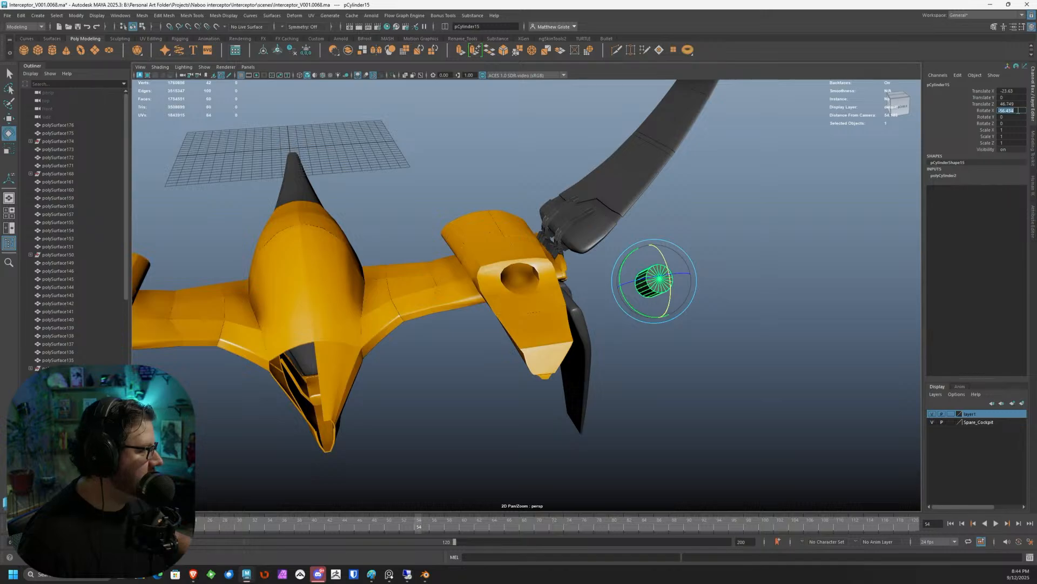
{"action": "key", "text": "BackSpace"}
{"action": "type", "text": "-90"}
{"action": "key", "text": "Return"}
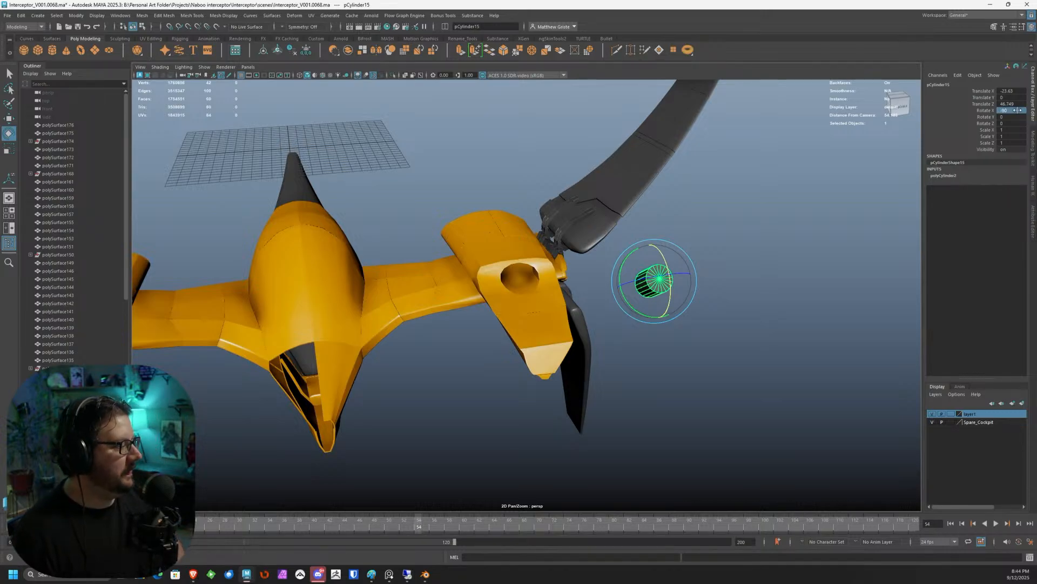
Move the cylinder up to the nacelle's recess, to about X -21.83, Y 10.02.
{"action": "key", "text": "w"}
{"action": "scroll", "coordinate": [634, 290], "scroll_direction": "up", "scroll_amount": 5}
{"action": "scroll", "coordinate": [639, 295], "scroll_direction": "down", "scroll_amount": 5}
{"action": "scroll", "coordinate": [681, 288], "scroll_direction": "up", "scroll_amount": 2}
{"action": "left_click_drag", "start_coordinate": [745, 263], "coordinate": [597, 321]}
{"action": "key", "text": "ctrl+z"}
{"action": "left_click_drag", "start_coordinate": [736, 274], "coordinate": [576, 296]}
{"action": "key", "text": "alt"}
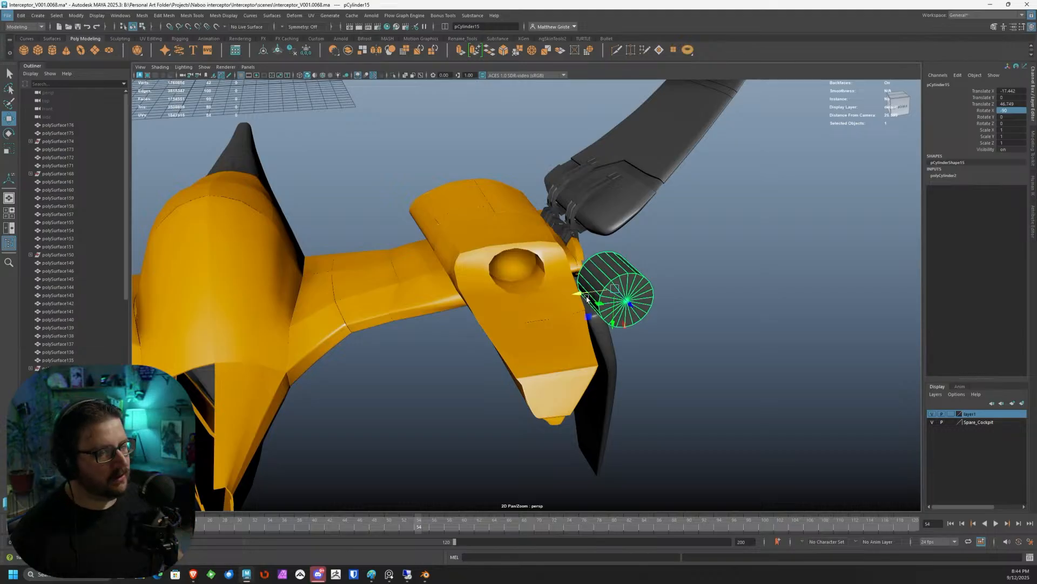
{"action": "scroll", "coordinate": [612, 365], "scroll_direction": "up", "scroll_amount": 5}
{"action": "scroll", "coordinate": [582, 358], "scroll_direction": "down", "scroll_amount": 7}
{"action": "left_click_drag", "start_coordinate": [583, 357], "coordinate": [506, 269], "text": "alt"}
{"action": "middle_click_drag", "start_coordinate": [516, 274], "coordinate": [536, 229], "text": "alt"}
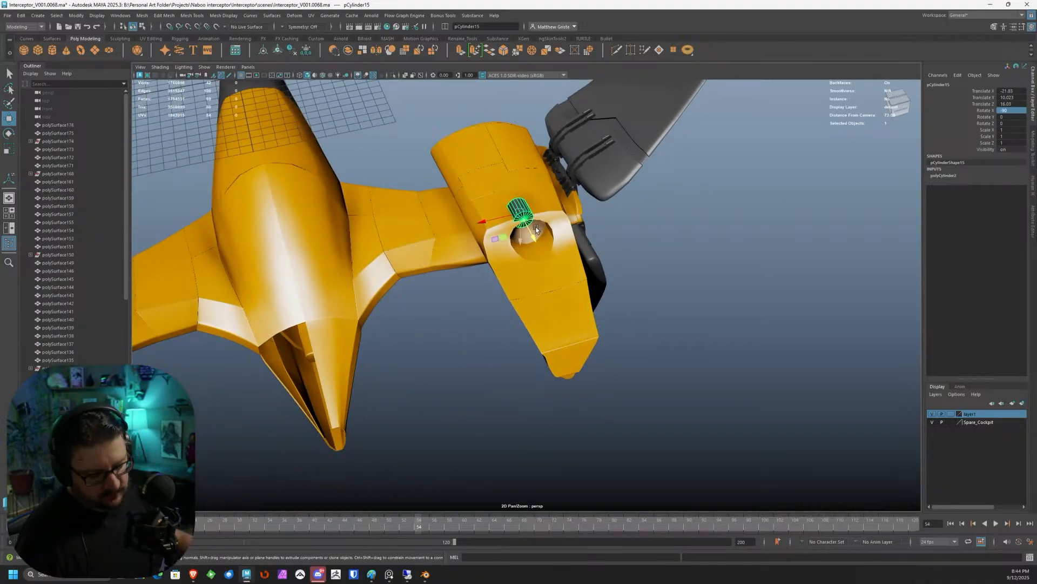
Shift the cylinder vertically to about Y 11.39 so it sits within the recess opening.
{"action": "key", "text": "f"}
{"action": "scroll", "coordinate": [683, 316], "scroll_direction": "down", "scroll_amount": 4}
{"action": "left_click_drag", "start_coordinate": [683, 315], "coordinate": [635, 286], "text": "alt"}
{"action": "middle_click_drag", "start_coordinate": [635, 286], "coordinate": [630, 229], "text": "alt"}
{"action": "left_click_drag", "start_coordinate": [525, 289], "coordinate": [432, 281]}
{"action": "scroll", "coordinate": [511, 354], "scroll_direction": "down", "scroll_amount": 5}
{"action": "scroll", "coordinate": [365, 257], "scroll_direction": "up", "scroll_amount": 3}
{"action": "key", "text": "r"}
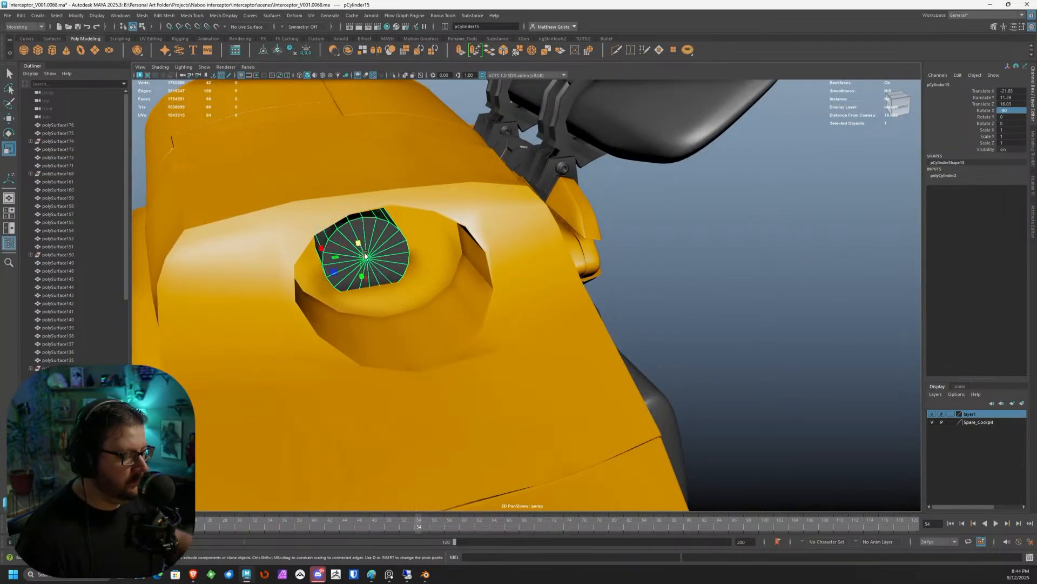
Scale the cylinder uniformly to about 2.164 and reposition it in the recess at about X -22.18, Y 12.34, Z 18.13.
{"action": "left_click_drag", "start_coordinate": [361, 242], "coordinate": [400, 318]}
{"action": "key", "text": "w"}
{"action": "left_click_drag", "start_coordinate": [403, 308], "coordinate": [489, 269], "text": "alt"}
{"action": "scroll", "coordinate": [516, 271], "scroll_direction": "up", "scroll_amount": 1}
{"action": "middle_click_drag", "start_coordinate": [516, 271], "coordinate": [485, 287], "text": "alt"}
{"action": "key", "text": "e"}
{"action": "key", "text": "r"}
{"action": "left_click_drag", "start_coordinate": [516, 287], "coordinate": [389, 275]}
{"action": "key", "text": "w"}
{"action": "left_click_drag", "start_coordinate": [326, 279], "coordinate": [411, 296]}
{"action": "key", "text": "r"}
{"action": "key", "text": "w"}
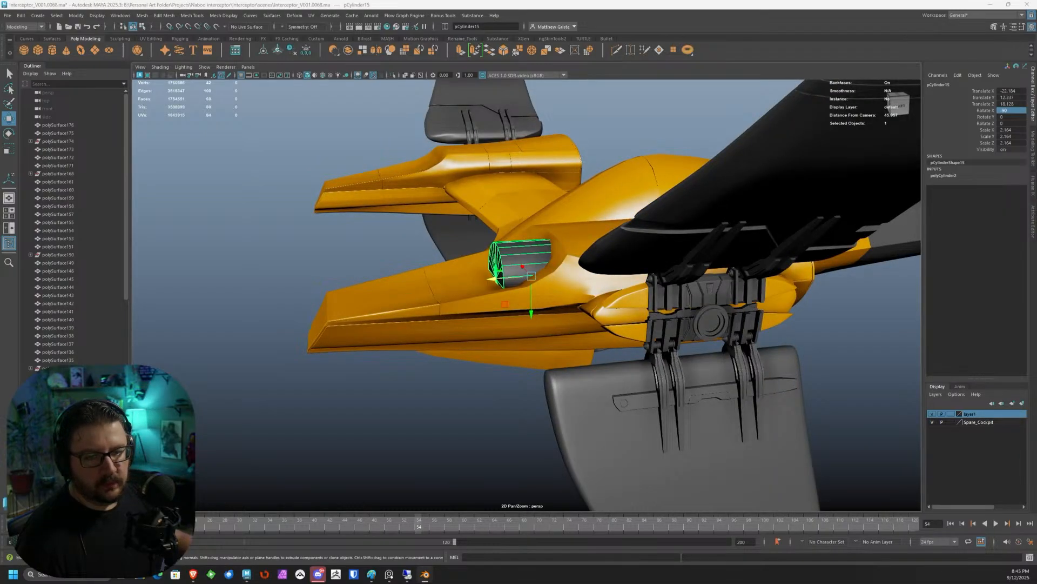
Pick the kinked centre vertex on the hull section beyond the cylinder and straighten its edge line.
{"action": "left_click_drag", "start_coordinate": [506, 265], "coordinate": [436, 334], "text": "alt"}
{"action": "left_click", "coordinate": [425, 335]}
{"action": "right_click_drag", "start_coordinate": [436, 334], "coordinate": [403, 333]}
{"action": "left_click", "coordinate": [416, 351]}
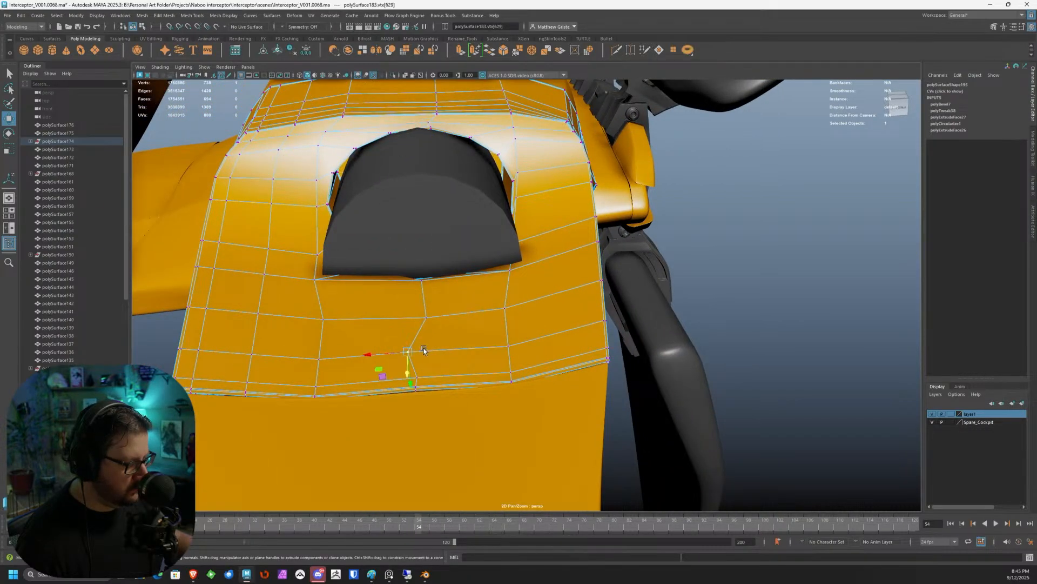
{"action": "mouse_move", "coordinate": [405, 355]}
{"action": "left_mouse_down", "text": "alt"}
{"action": "mouse_move", "coordinate": [389, 370]}
{"action": "mouse_move", "coordinate": [413, 380]}
{"action": "mouse_move", "coordinate": [406, 357]}
{"action": "left_mouse_up", "text": "alt"}
Select the middle block of hull faces between the cylinder and the rear panel seam, including the narrow seam faces.
{"action": "right_click_drag", "start_coordinate": [397, 336], "coordinate": [398, 361]}
{"action": "left_click", "coordinate": [385, 296]}
{"action": "mouse_move", "coordinate": [430, 292]}
{"action": "left_mouse_down", "text": "shift"}
{"action": "mouse_move", "coordinate": [439, 358]}
{"action": "mouse_move", "coordinate": [372, 398]}
{"action": "mouse_move", "coordinate": [389, 419]}
{"action": "mouse_move", "coordinate": [417, 419]}
{"action": "mouse_move", "coordinate": [430, 371]}
{"action": "left_mouse_up", "text": "shift"}
{"action": "mouse_move", "coordinate": [432, 374]}
{"action": "left_mouse_down", "text": "alt"}
{"action": "mouse_move", "coordinate": [488, 401]}
{"action": "mouse_move", "coordinate": [556, 378]}
{"action": "mouse_move", "coordinate": [551, 331]}
{"action": "left_mouse_up", "text": "alt"}
{"action": "scroll", "coordinate": [556, 368], "scroll_direction": "up", "scroll_amount": 5}
{"action": "scroll", "coordinate": [524, 334], "scroll_direction": "up", "scroll_amount": 4}
{"action": "scroll", "coordinate": [518, 336], "scroll_direction": "up", "scroll_amount": 2}
{"action": "left_click", "coordinate": [490, 349], "text": "shift"}
{"action": "left_click", "coordinate": [466, 360], "text": "shift"}
{"action": "scroll", "coordinate": [433, 359], "scroll_direction": "down", "scroll_amount": 5}
{"action": "left_click_drag", "start_coordinate": [333, 318], "coordinate": [416, 352], "text": "alt"}
{"action": "scroll", "coordinate": [554, 350], "scroll_direction": "up", "scroll_amount": 4}
{"action": "left_click_drag", "start_coordinate": [554, 351], "coordinate": [617, 395], "text": "alt"}
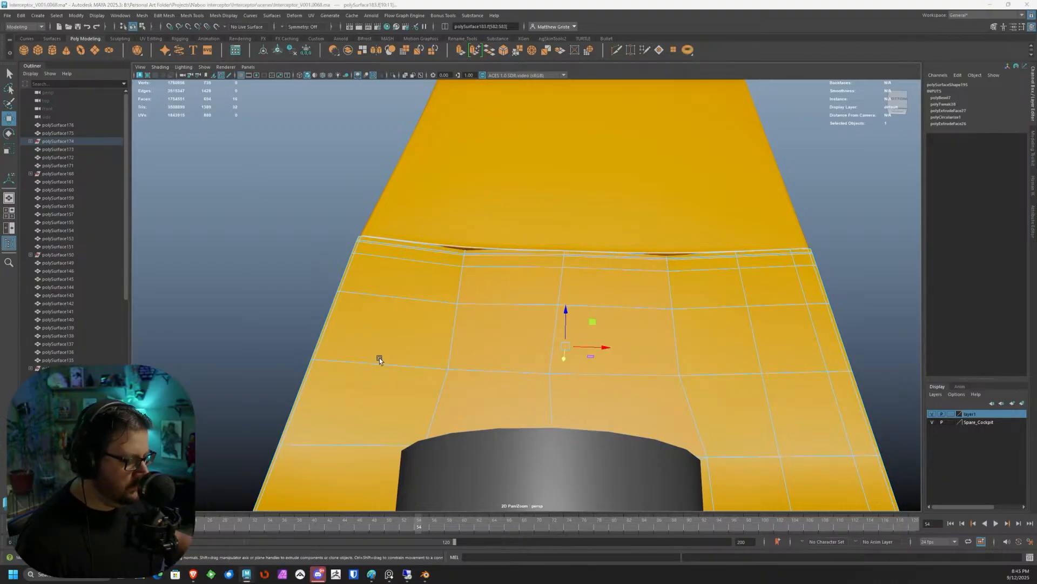
Try moving the selected faces inward using the side view, then undo the move.
{"action": "key", "text": "space"}
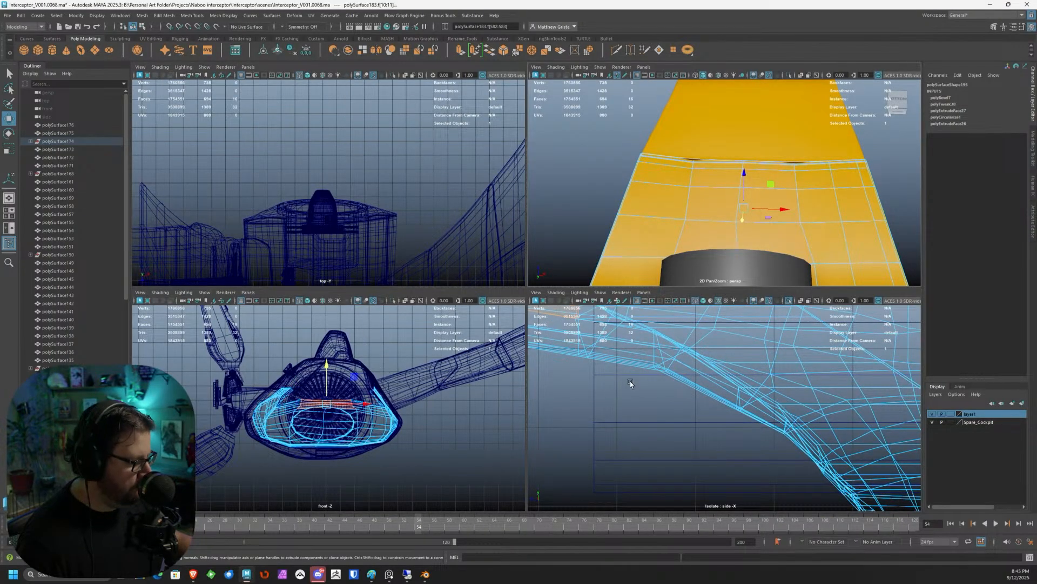
{"action": "scroll", "coordinate": [629, 384], "scroll_direction": "down", "scroll_amount": 9}
{"action": "scroll", "coordinate": [634, 376], "scroll_direction": "up", "scroll_amount": 4}
{"action": "left_click_drag", "start_coordinate": [625, 347], "coordinate": [630, 330]}
{"action": "key", "text": "space"}
{"action": "left_click_drag", "start_coordinate": [771, 228], "coordinate": [560, 196], "text": "alt"}
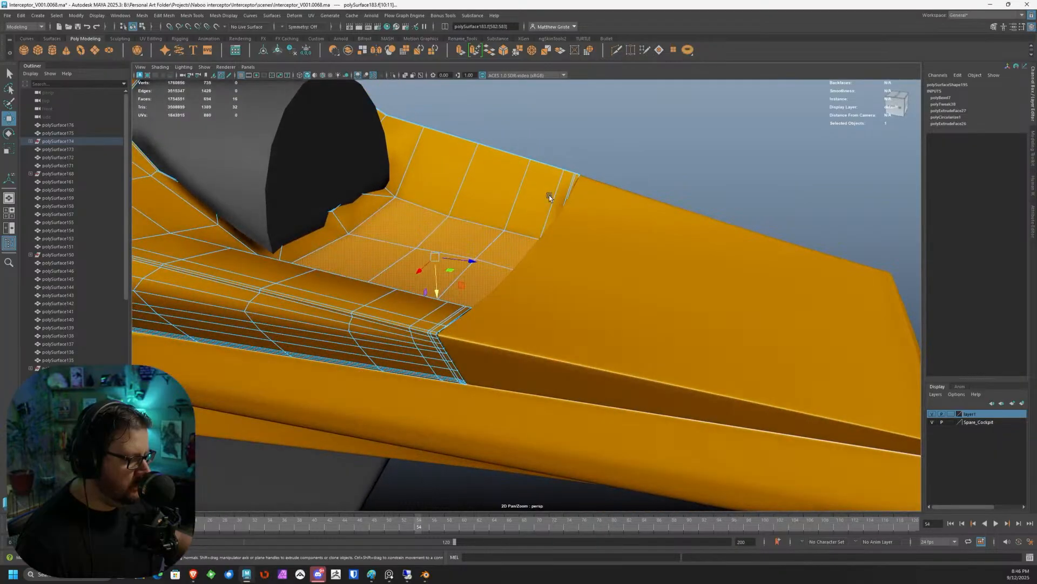
{"action": "left_click_drag", "start_coordinate": [372, 215], "coordinate": [428, 255], "text": "alt"}
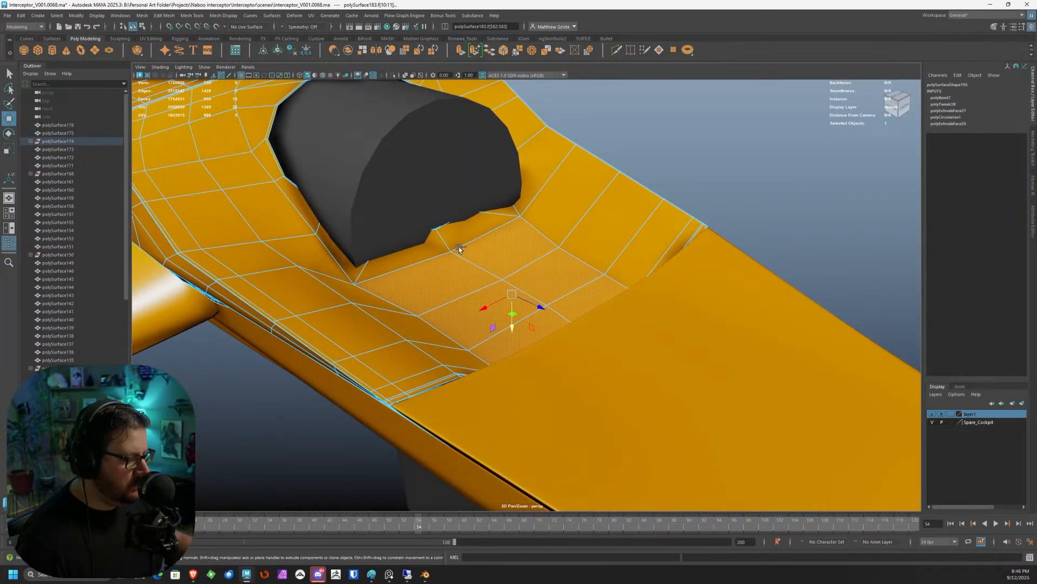
{"action": "key", "text": "ctrl+z"}
Add the two faces bordering the cylinder to the selection and move the whole patch inward.
{"action": "right_click_drag", "start_coordinate": [417, 234], "coordinate": [501, 301], "text": "alt"}
{"action": "left_click", "coordinate": [445, 263], "text": "shift"}
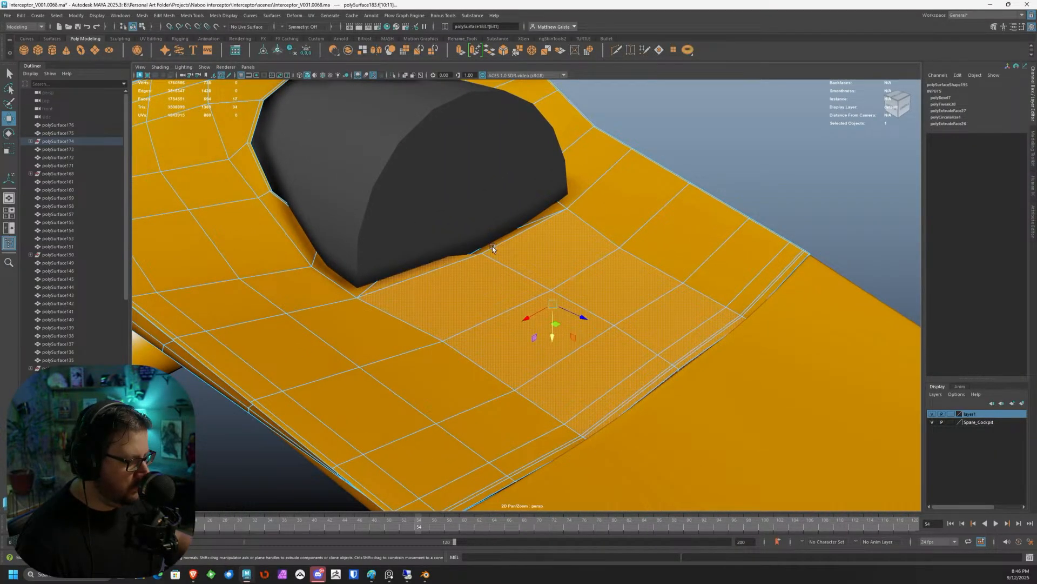
{"action": "left_click", "coordinate": [495, 245], "text": "shift"}
{"action": "left_click_drag", "start_coordinate": [549, 335], "coordinate": [347, 329]}
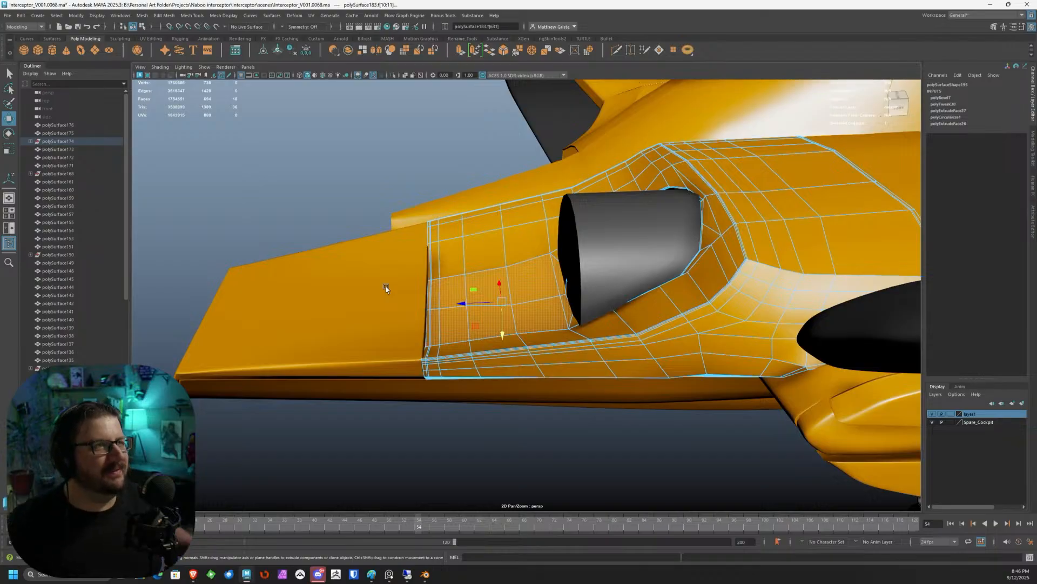
Select the cylinder in object mode, scale it uniformly to about 1.782 and move it to about Y 11.81.
{"action": "left_click_drag", "start_coordinate": [386, 287], "coordinate": [657, 168], "text": "alt"}
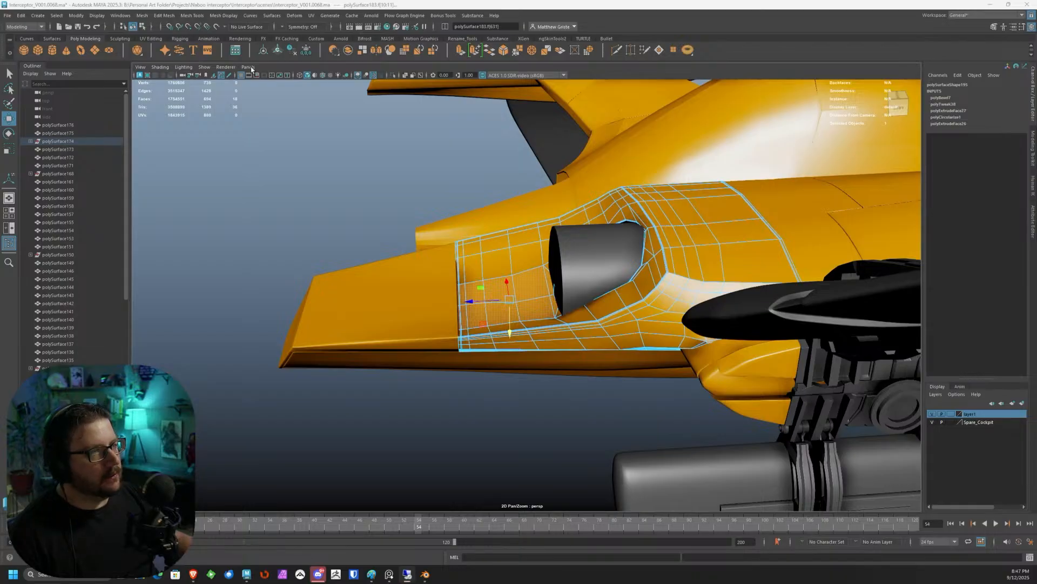
{"action": "left_click_drag", "start_coordinate": [518, 318], "coordinate": [459, 335], "text": "alt"}
{"action": "scroll", "coordinate": [445, 313], "scroll_direction": "up", "scroll_amount": 5}
{"action": "left_click_drag", "start_coordinate": [388, 266], "coordinate": [469, 196], "text": "alt"}
{"action": "left_click_drag", "start_coordinate": [602, 211], "coordinate": [513, 224], "text": "alt"}
{"action": "right_click_drag", "start_coordinate": [513, 224], "coordinate": [513, 224]}
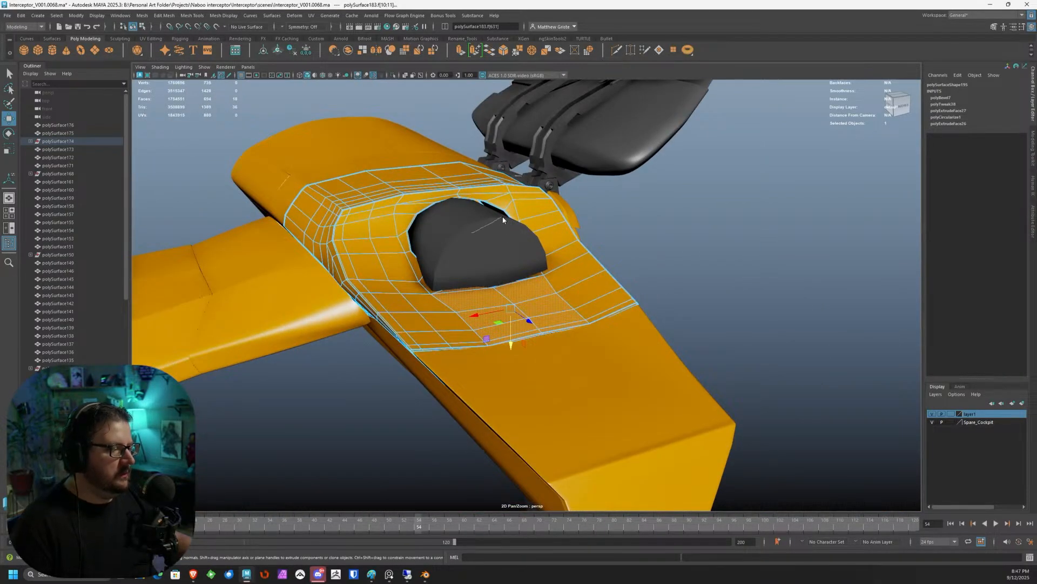
{"action": "key", "text": "F8"}
{"action": "left_click", "coordinate": [500, 223], "text": "shift"}
{"action": "scroll", "coordinate": [465, 232], "scroll_direction": "up", "scroll_amount": 3}
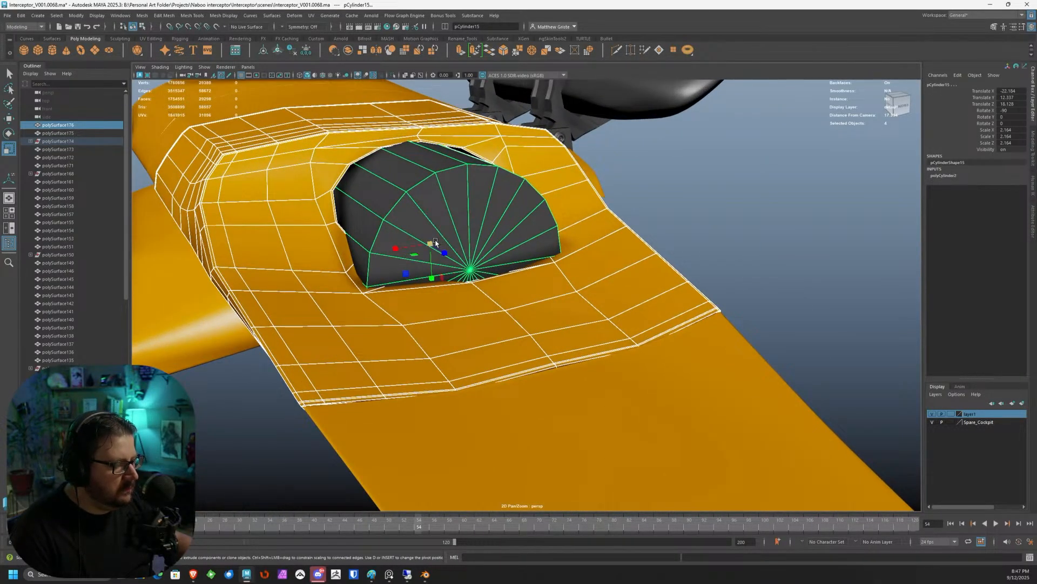
{"action": "left_click", "coordinate": [451, 224]}
{"action": "left_click_drag", "start_coordinate": [438, 234], "coordinate": [430, 259]}
{"action": "key", "text": "w"}
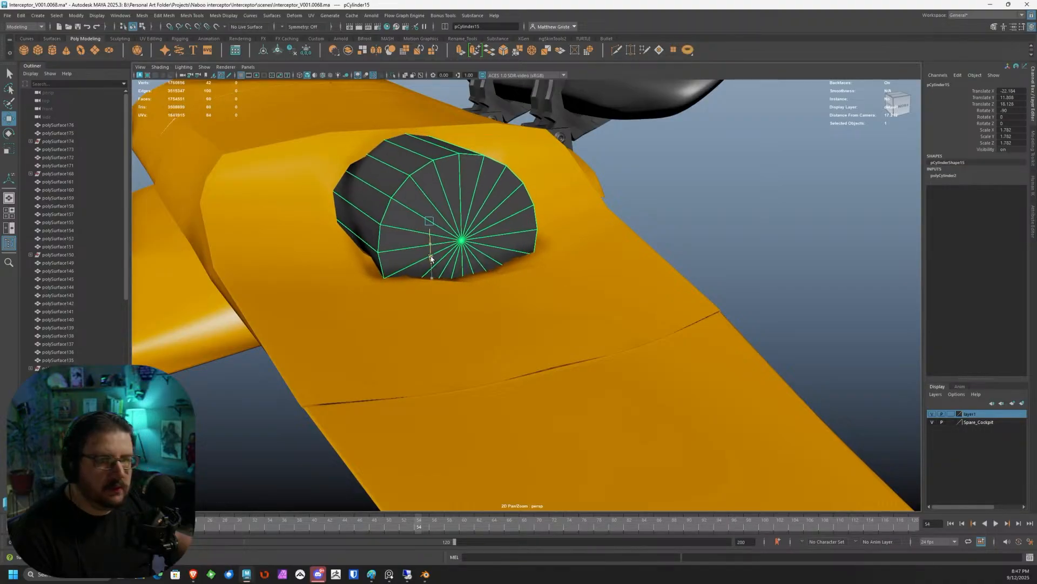
Switch the cylinder to face selection and select all faces of its exposed end cap.
{"action": "middle_click_drag", "start_coordinate": [427, 247], "coordinate": [454, 259], "text": "alt"}
{"action": "scroll", "coordinate": [451, 251], "scroll_direction": "up", "scroll_amount": 2}
{"action": "right_click_drag", "start_coordinate": [447, 235], "coordinate": [439, 197]}
{"action": "mouse_move", "coordinate": [448, 180]}
{"action": "left_mouse_down"}
{"action": "mouse_move", "coordinate": [417, 262]}
{"action": "mouse_move", "coordinate": [491, 245]}
{"action": "mouse_move", "coordinate": [470, 186]}
{"action": "mouse_move", "coordinate": [481, 177]}
{"action": "left_mouse_up"}
Try scaling the selected end cap faces, then undo the last change.
{"action": "key", "text": "e"}
{"action": "key", "text": "r"}
{"action": "left_click_drag", "start_coordinate": [483, 248], "coordinate": [459, 244]}
{"action": "key", "text": "w"}
{"action": "left_click_drag", "start_coordinate": [484, 279], "coordinate": [482, 175], "text": "alt"}
{"action": "key", "text": "ctrl+z"}
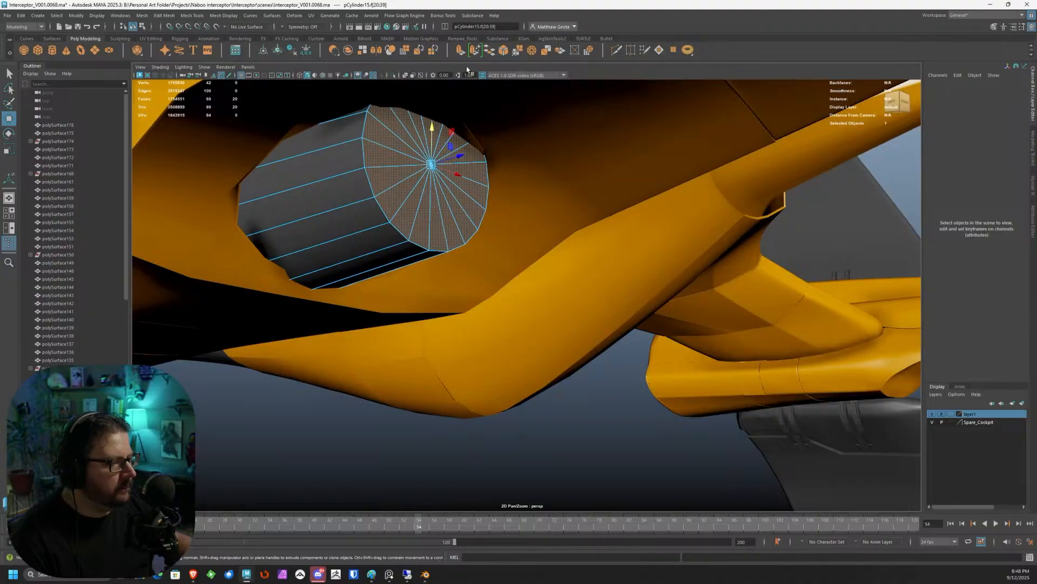
Extrude the cylinder's end cap faces outward by about 0.203 and scale them down slightly.
{"action": "left_click", "coordinate": [459, 50]}
{"action": "left_click_drag", "start_coordinate": [470, 271], "coordinate": [470, 298], "text": "alt"}
{"action": "key", "text": "e"}
{"action": "key", "text": "r"}
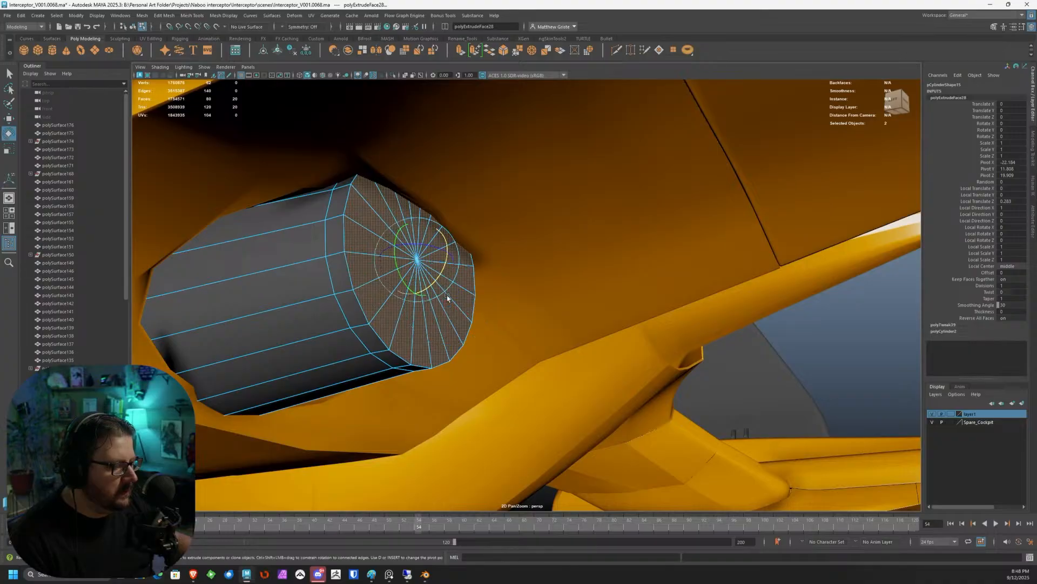
{"action": "mouse_move", "coordinate": [420, 263]}
{"action": "left_mouse_down"}
{"action": "mouse_move", "coordinate": [407, 260]}
{"action": "mouse_move", "coordinate": [407, 243]}
{"action": "mouse_move", "coordinate": [420, 282]}
{"action": "left_mouse_up"}
Extrude the end cap faces again by about 0.237 to form the narrow groove band.
{"action": "key", "text": "ctrl+e"}
{"action": "middle_click_drag", "start_coordinate": [420, 282], "coordinate": [434, 286], "text": "alt"}
{"action": "left_click_drag", "start_coordinate": [279, 201], "coordinate": [309, 202]}
{"action": "key", "text": "r"}
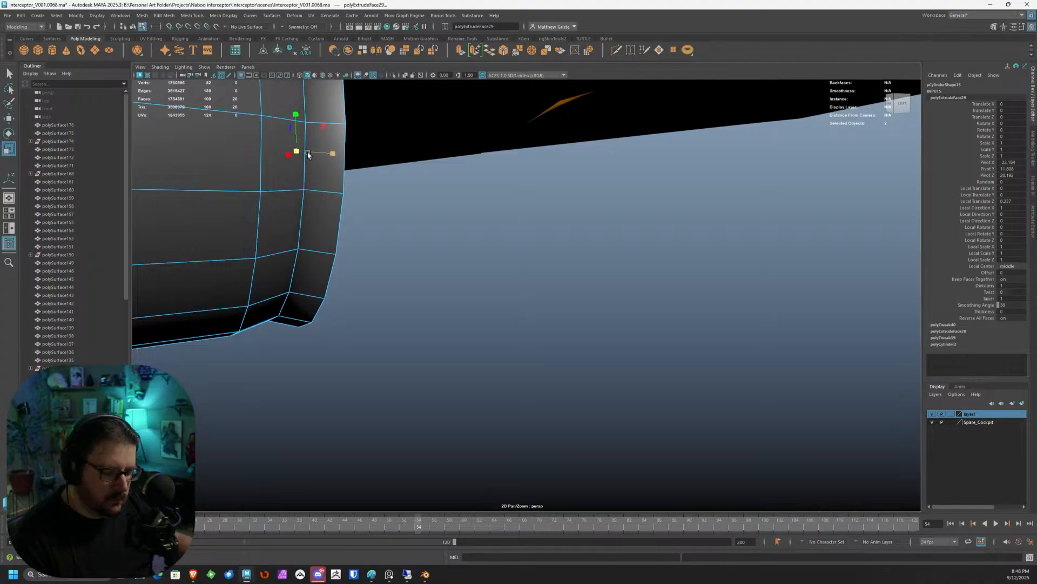
Extrude the end cap faces outward by about 2.1 and scale them down to taper the new section.
{"action": "key", "text": "ctrl+e"}
{"action": "left_click_drag", "start_coordinate": [308, 199], "coordinate": [525, 203]}
{"action": "key", "text": "r"}
{"action": "scroll", "coordinate": [509, 186], "scroll_direction": "down", "scroll_amount": 5}
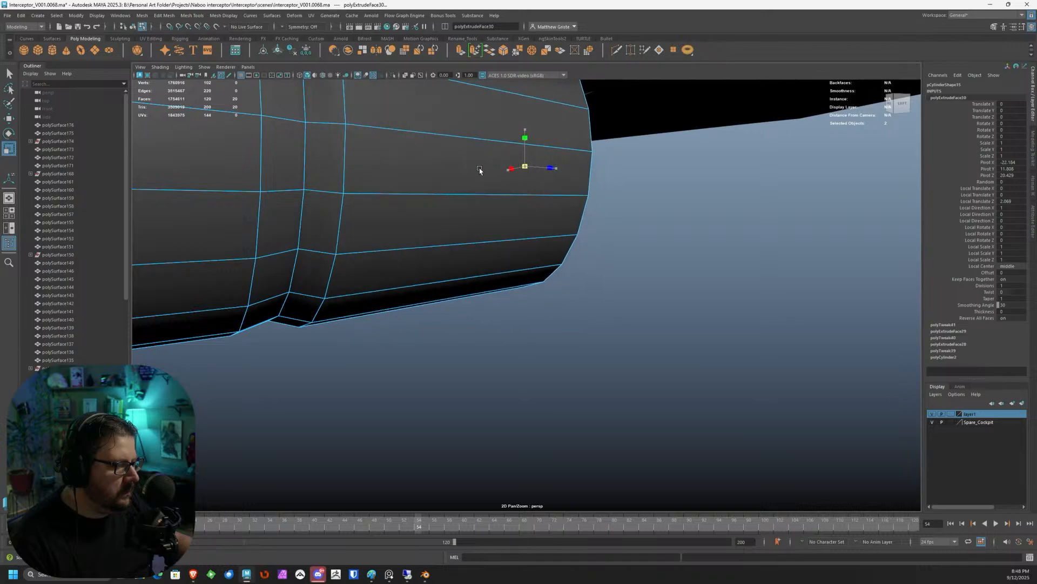
{"action": "scroll", "coordinate": [373, 173], "scroll_direction": "up", "scroll_amount": 3}
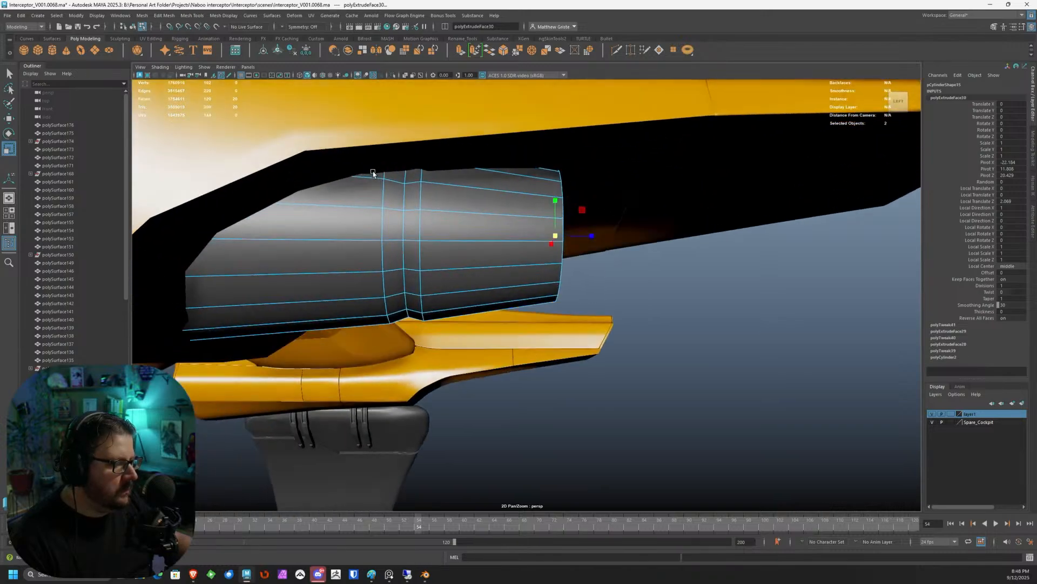
Return the cylinder to object mode and scale it uniformly to about 1.901.
{"action": "scroll", "coordinate": [373, 173], "scroll_direction": "down", "scroll_amount": 3}
{"action": "left_click_drag", "start_coordinate": [456, 207], "coordinate": [556, 241], "text": "alt"}
{"action": "scroll", "coordinate": [572, 237], "scroll_direction": "up", "scroll_amount": 3}
{"action": "key", "text": "w"}
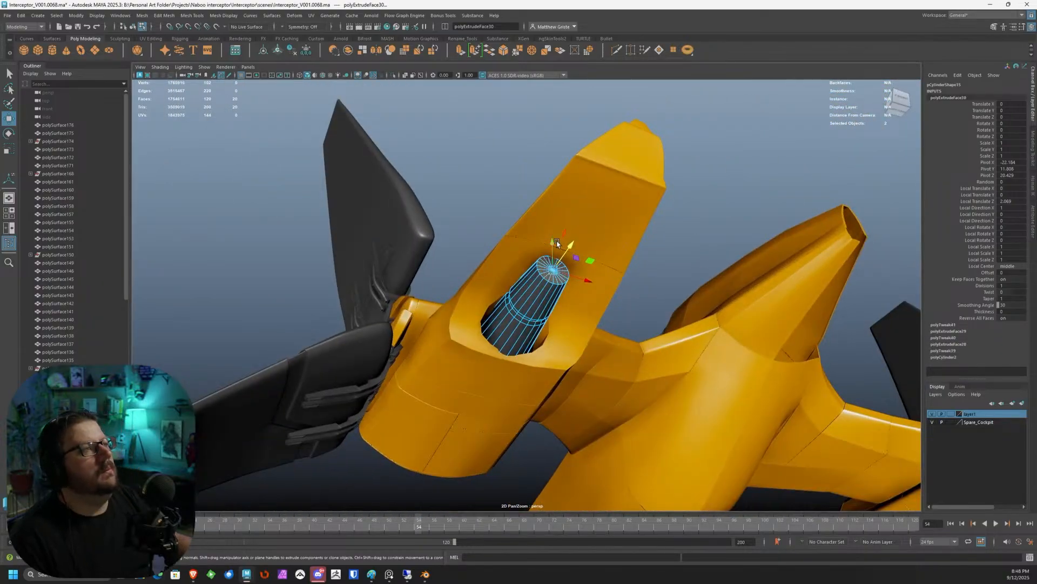
{"action": "middle_click_drag", "start_coordinate": [522, 233], "coordinate": [447, 227], "text": "alt"}
{"action": "scroll", "coordinate": [448, 236], "scroll_direction": "up", "scroll_amount": 3}
{"action": "right_click", "coordinate": [419, 264]}
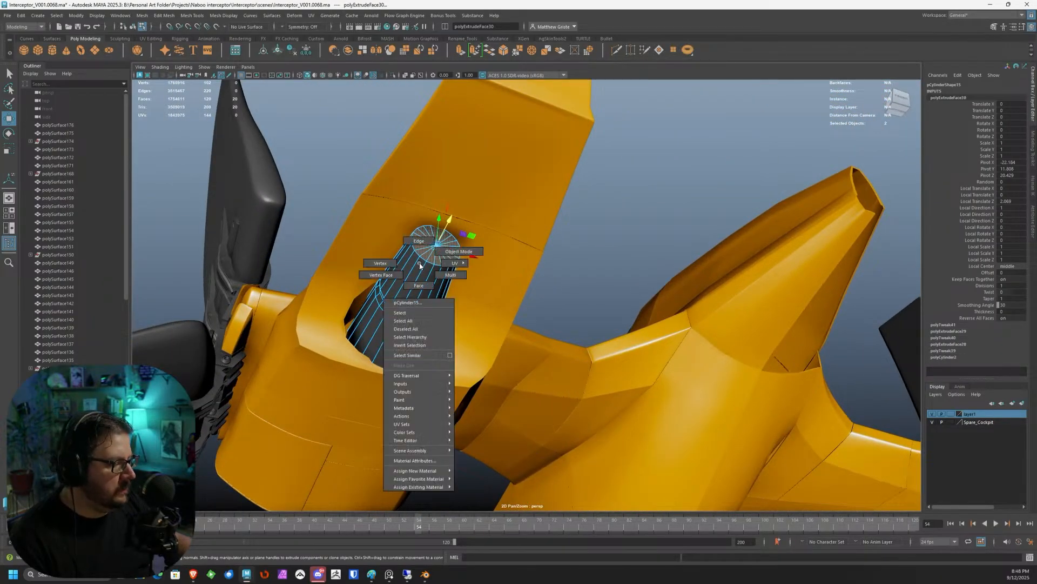
{"action": "left_click", "coordinate": [459, 252]}
{"action": "left_click_drag", "start_coordinate": [470, 254], "coordinate": [510, 274], "text": "alt"}
{"action": "scroll", "coordinate": [486, 265], "scroll_direction": "up", "scroll_amount": 2}
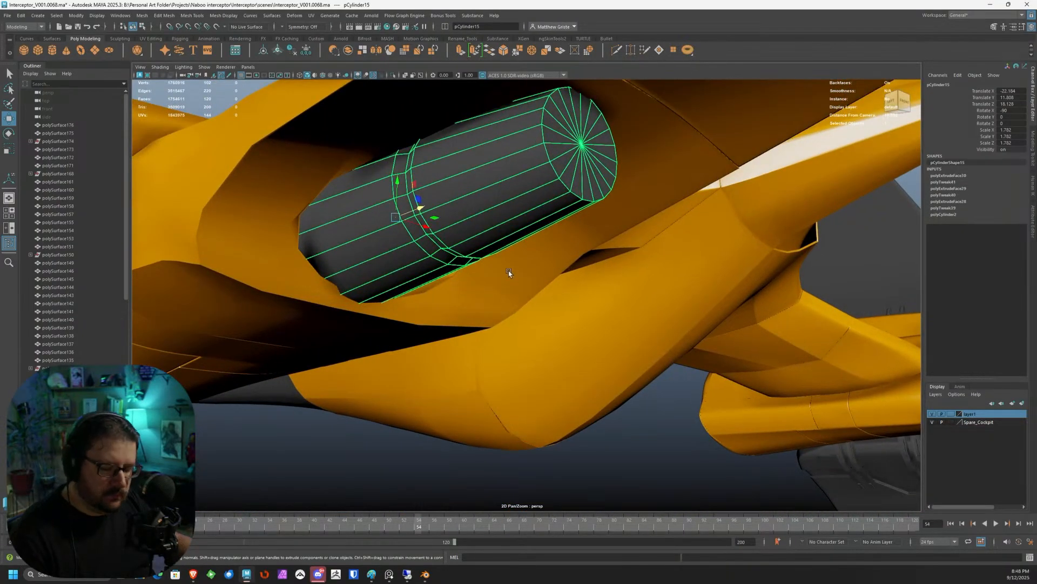
{"action": "key", "text": "r"}
{"action": "left_click_drag", "start_coordinate": [398, 218], "coordinate": [395, 217]}
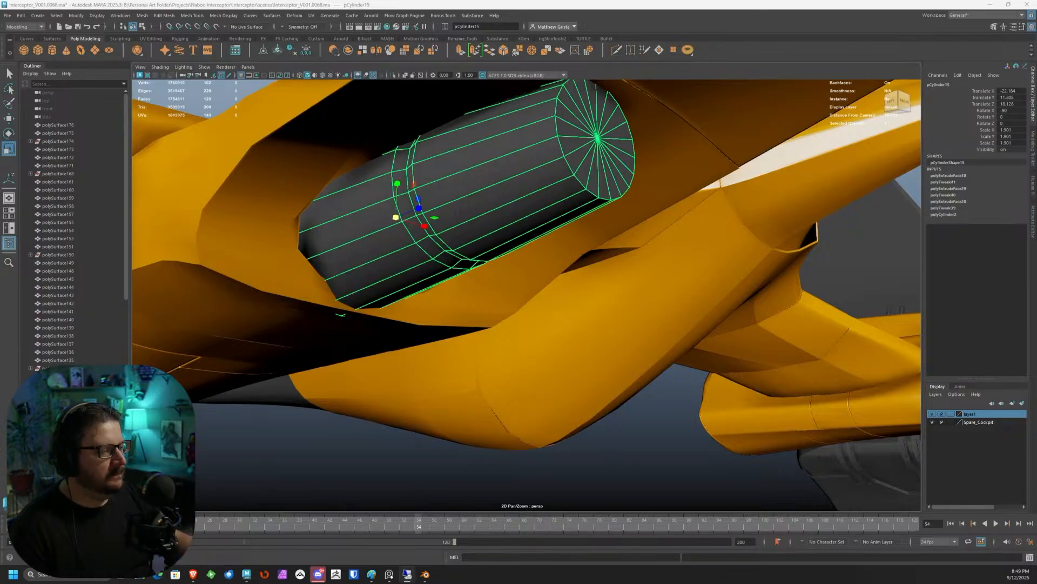
Select the edge loop just ahead of the cylinder's groove and scale it up slightly.
{"action": "left_click_drag", "start_coordinate": [621, 250], "coordinate": [532, 169], "text": "alt"}
{"action": "scroll", "coordinate": [505, 163], "scroll_direction": "up", "scroll_amount": 4}
{"action": "scroll", "coordinate": [530, 183], "scroll_direction": "up", "scroll_amount": 3}
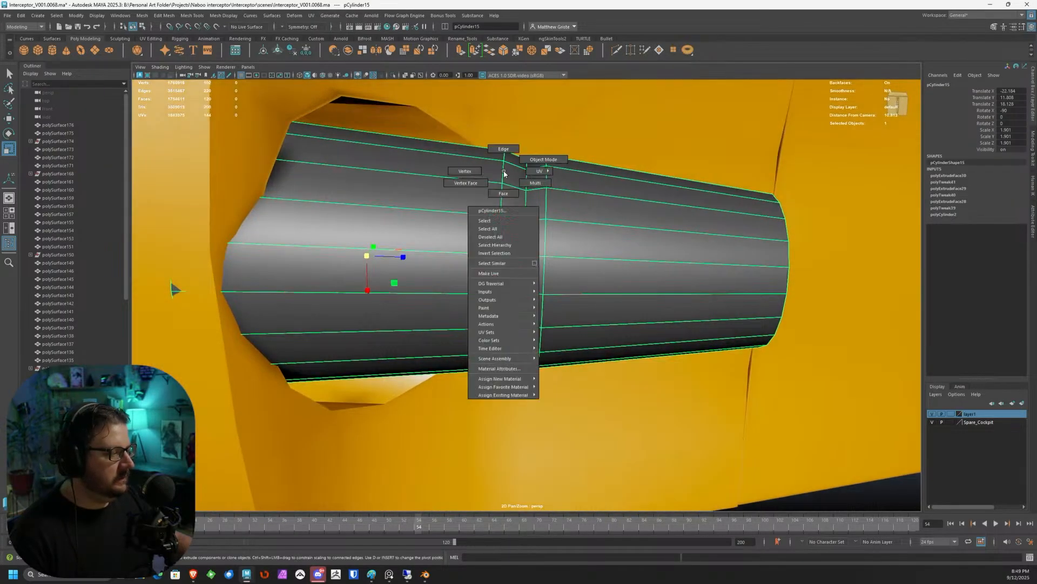
{"action": "key", "text": "F10"}
{"action": "double_click", "coordinate": [504, 172]}
{"action": "left_click_drag", "start_coordinate": [502, 261], "coordinate": [522, 263]}
{"action": "key", "text": "w"}
{"action": "scroll", "coordinate": [523, 249], "scroll_direction": "down", "scroll_amount": 5}
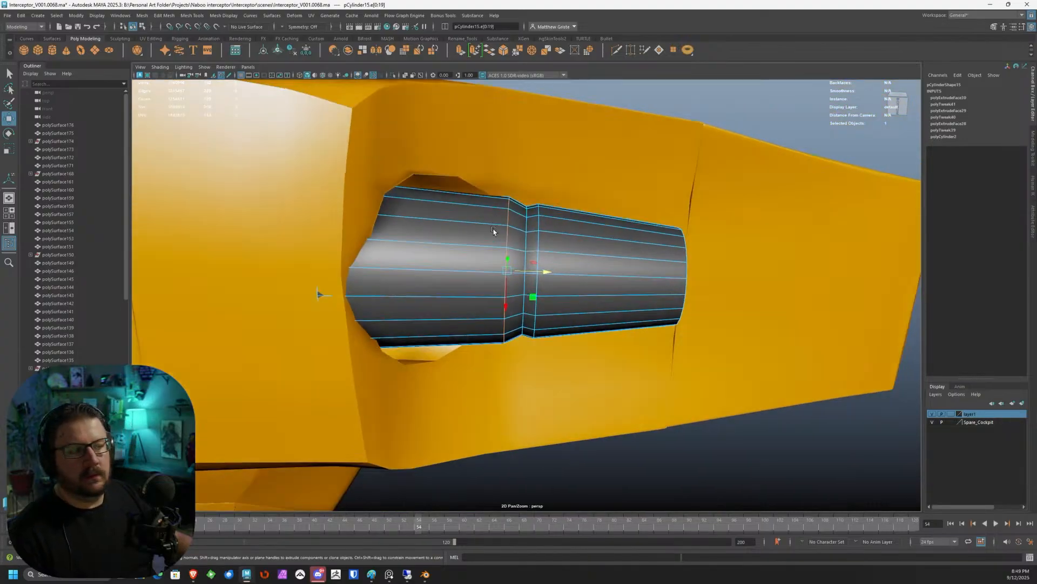
Select the vertices of the cylinder's hidden inner end for scaling and return to object mode.
{"action": "scroll", "coordinate": [493, 231], "scroll_direction": "down", "scroll_amount": 5}
{"action": "left_click_drag", "start_coordinate": [493, 232], "coordinate": [443, 216], "text": "alt"}
{"action": "scroll", "coordinate": [395, 327], "scroll_direction": "down", "scroll_amount": 4}
{"action": "scroll", "coordinate": [570, 330], "scroll_direction": "up", "scroll_amount": 8}
{"action": "left_click_drag", "start_coordinate": [570, 330], "coordinate": [511, 268], "text": "alt"}
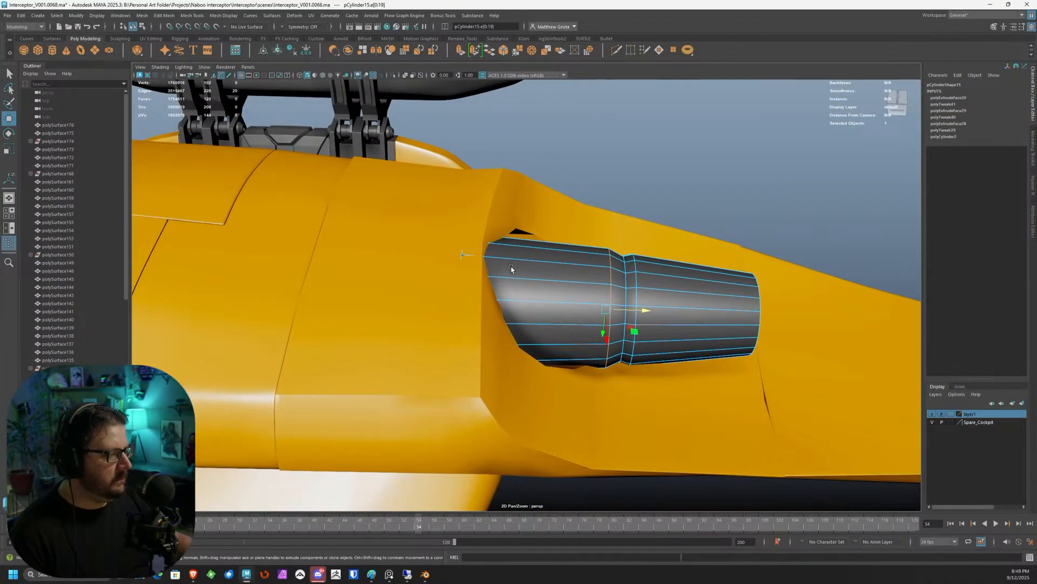
{"action": "mouse_move", "coordinate": [505, 258]}
{"action": "right_mouse_down"}
{"action": "mouse_move", "coordinate": [505, 272]}
{"action": "mouse_move", "coordinate": [491, 268]}
{"action": "right_mouse_up"}
{"action": "left_click", "coordinate": [506, 272]}
{"action": "scroll", "coordinate": [491, 268], "scroll_direction": "down", "scroll_amount": 4}
{"action": "left_click_drag", "start_coordinate": [438, 227], "coordinate": [510, 406]}
{"action": "scroll", "coordinate": [511, 406], "scroll_direction": "up", "scroll_amount": 5}
{"action": "key", "text": "e"}
{"action": "key", "text": "r"}
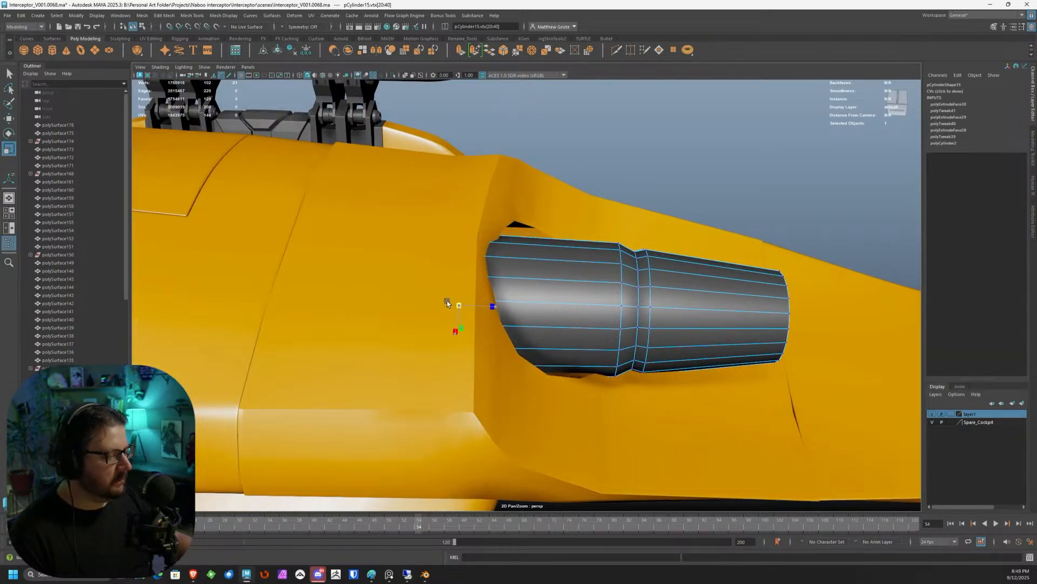
{"action": "left_click_drag", "start_coordinate": [454, 303], "coordinate": [400, 340], "text": "alt"}
{"action": "key", "text": "F8"}
{"action": "left_click_drag", "start_coordinate": [549, 350], "coordinate": [519, 292], "text": "alt"}
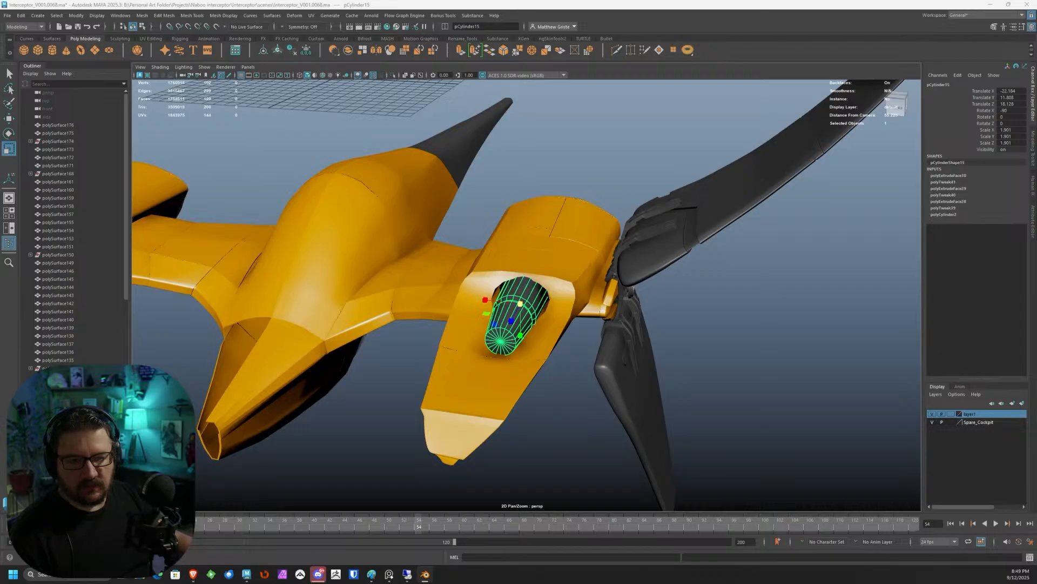
Scale the cylinder uniformly to about 2.032, rotate it to about X -85.75, Y 6.06, Z 0.45, and deselect it.
{"action": "left_click_drag", "start_coordinate": [676, 308], "coordinate": [592, 333], "text": "alt"}
{"action": "scroll", "coordinate": [508, 296], "scroll_direction": "up", "scroll_amount": 4}
{"action": "key", "text": "e"}
{"action": "key", "text": "r"}
{"action": "left_click_drag", "start_coordinate": [502, 321], "coordinate": [633, 366]}
{"action": "left_click", "coordinate": [705, 284]}
{"action": "scroll", "coordinate": [632, 365], "scroll_direction": "up", "scroll_amount": 5}
{"action": "left_click", "coordinate": [560, 287]}
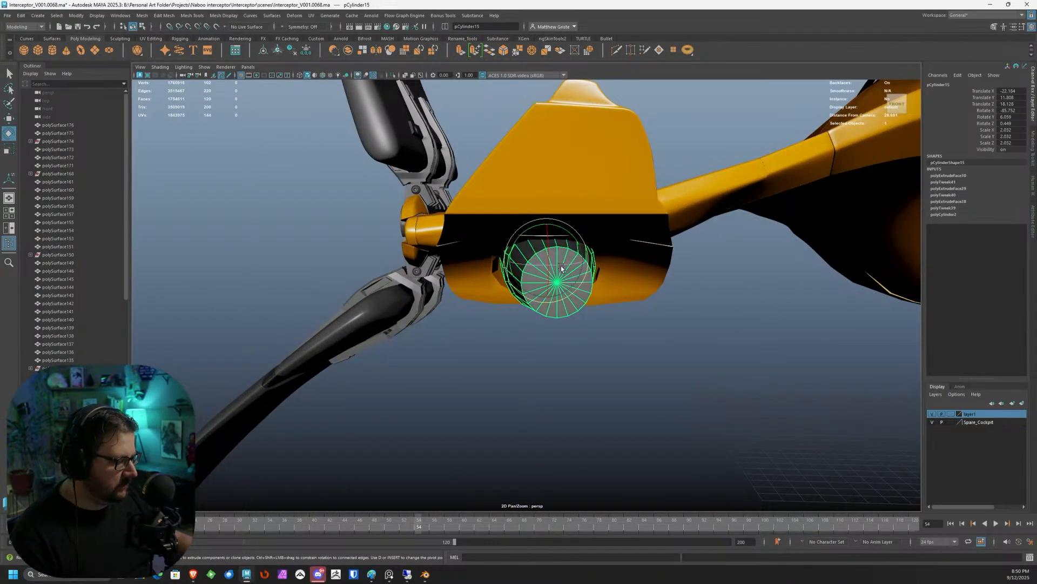
{"action": "left_click", "coordinate": [639, 358]}
Select the nacelle hull section around the cylinder and isolate it in the viewport.
{"action": "scroll", "coordinate": [640, 357], "scroll_direction": "down", "scroll_amount": 3}
{"action": "scroll", "coordinate": [640, 358], "scroll_direction": "down", "scroll_amount": 3}
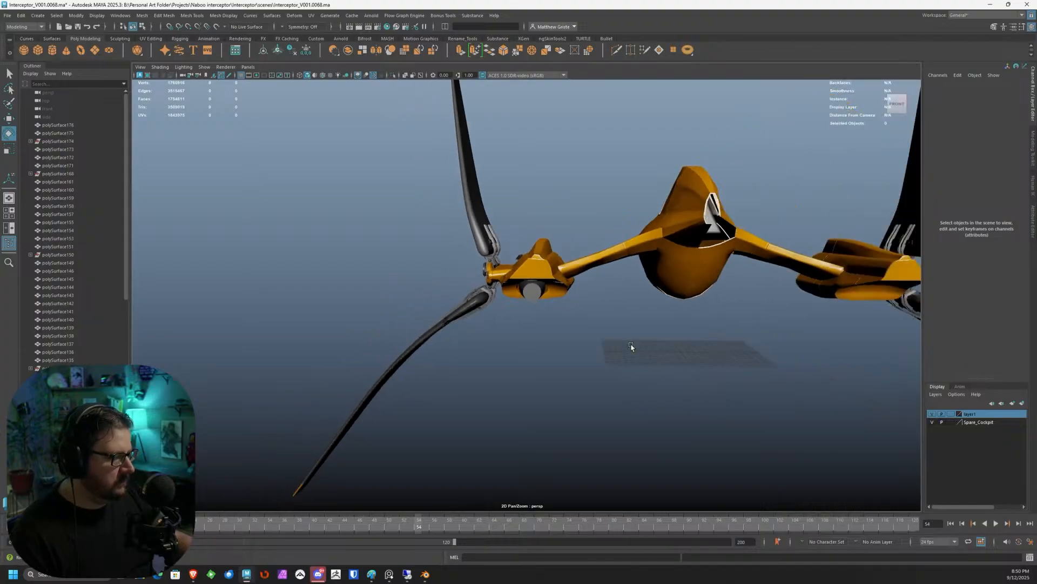
{"action": "left_click_drag", "start_coordinate": [640, 357], "coordinate": [643, 333], "text": "alt"}
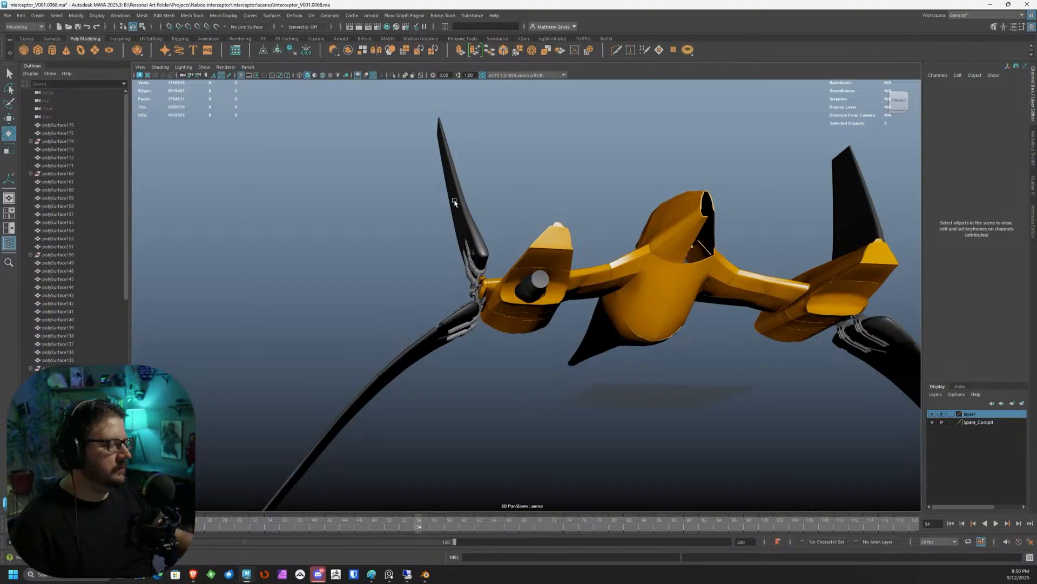
{"action": "scroll", "coordinate": [571, 292], "scroll_direction": "up", "scroll_amount": 10}
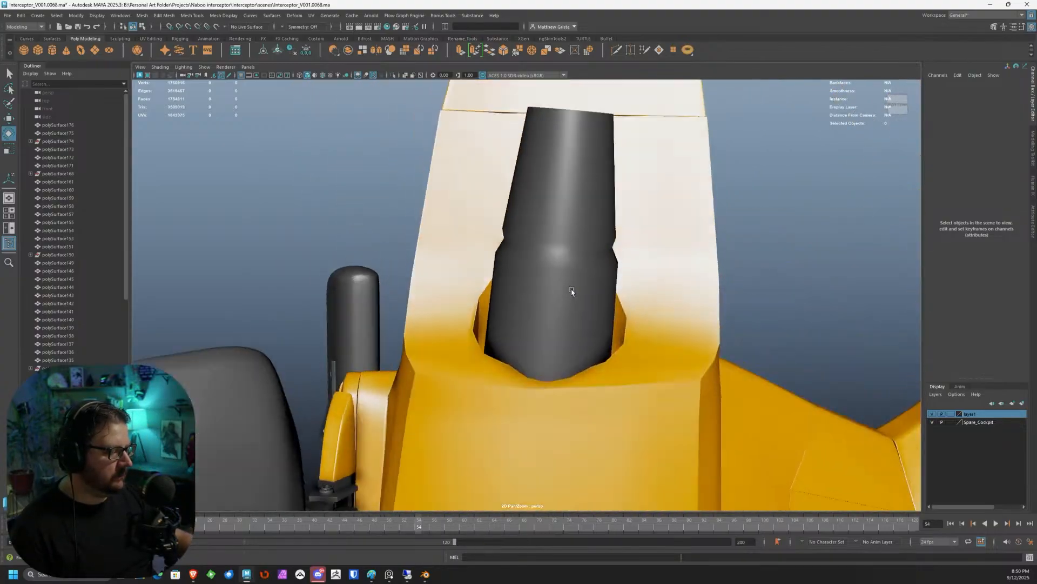
{"action": "left_click_drag", "start_coordinate": [571, 291], "coordinate": [424, 317], "text": "alt"}
{"action": "left_click", "coordinate": [465, 229]}
{"action": "key", "text": "ctrl+1"}
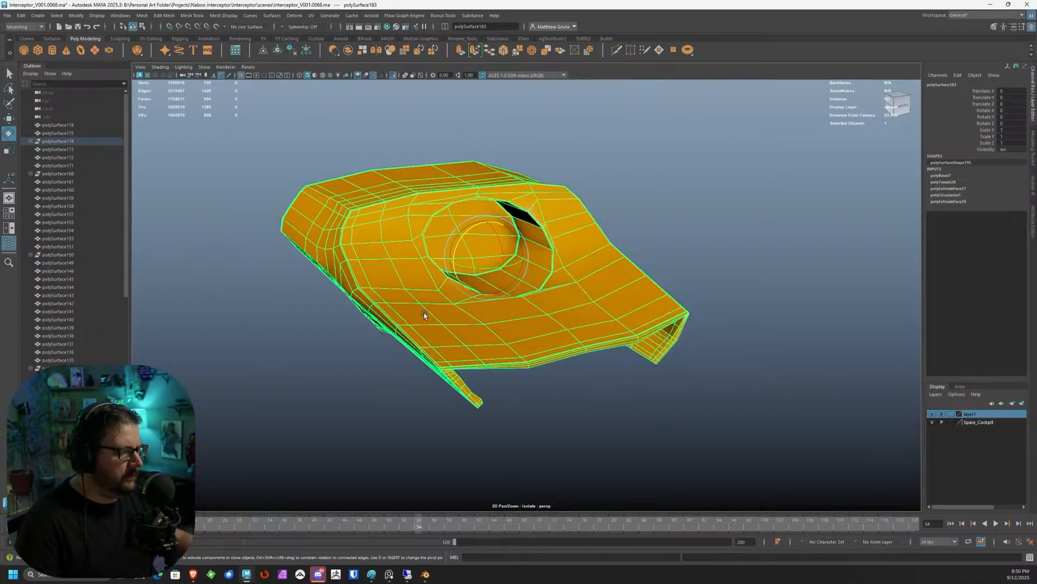
Switch the hull section to vertex selection and select the crooked centre row between the rear edge and the recess.
{"action": "right_click_drag", "start_coordinate": [423, 318], "coordinate": [504, 313], "text": "alt"}
{"action": "mouse_move", "coordinate": [505, 312]}
{"action": "left_mouse_down", "text": "alt"}
{"action": "mouse_move", "coordinate": [510, 336]}
{"action": "mouse_move", "coordinate": [612, 334]}
{"action": "mouse_move", "coordinate": [513, 310]}
{"action": "left_mouse_up", "text": "alt"}
{"action": "right_click", "coordinate": [513, 311]}
{"action": "left_click", "coordinate": [498, 310]}
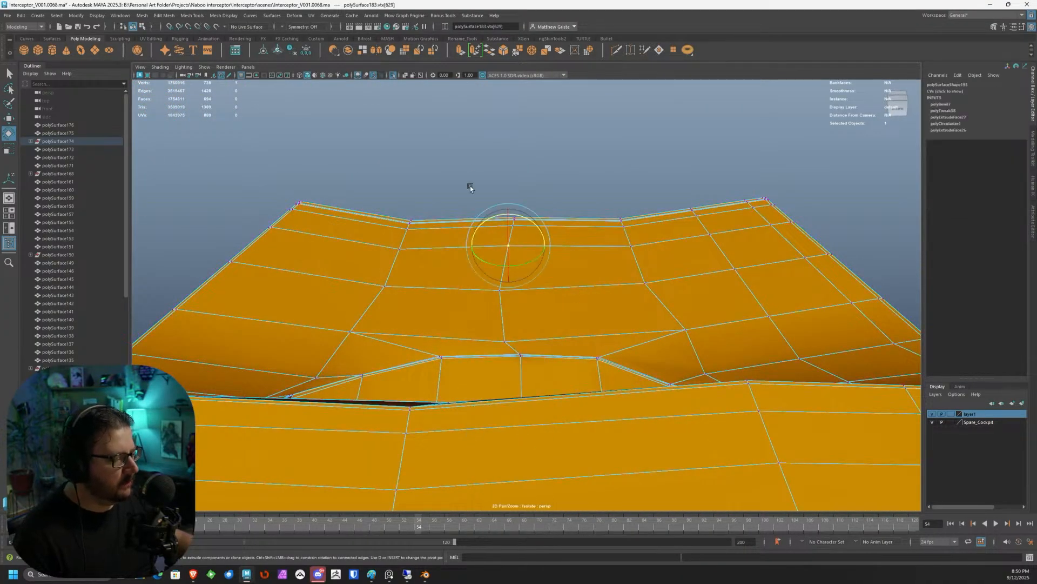
{"action": "left_click_drag", "start_coordinate": [455, 176], "coordinate": [529, 331]}
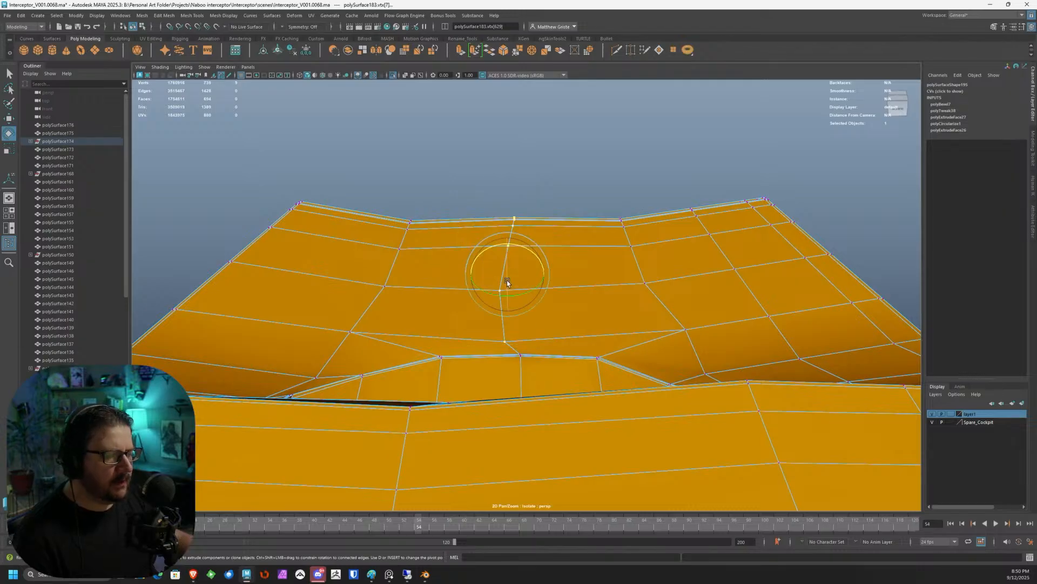
{"action": "key", "text": "r"}
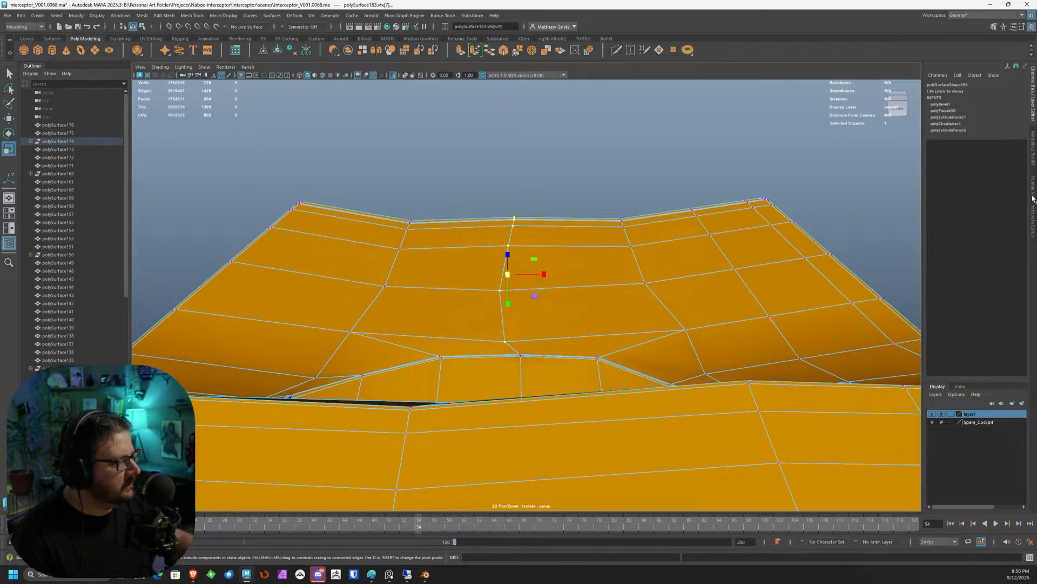
Set the transform constraint to Edge and slide the selected centre row along X to about -21.97 to straighten it.
{"action": "left_click", "coordinate": [1033, 217]}
{"action": "left_click", "coordinate": [1034, 185]}
{"action": "left_click", "coordinate": [1034, 160]}
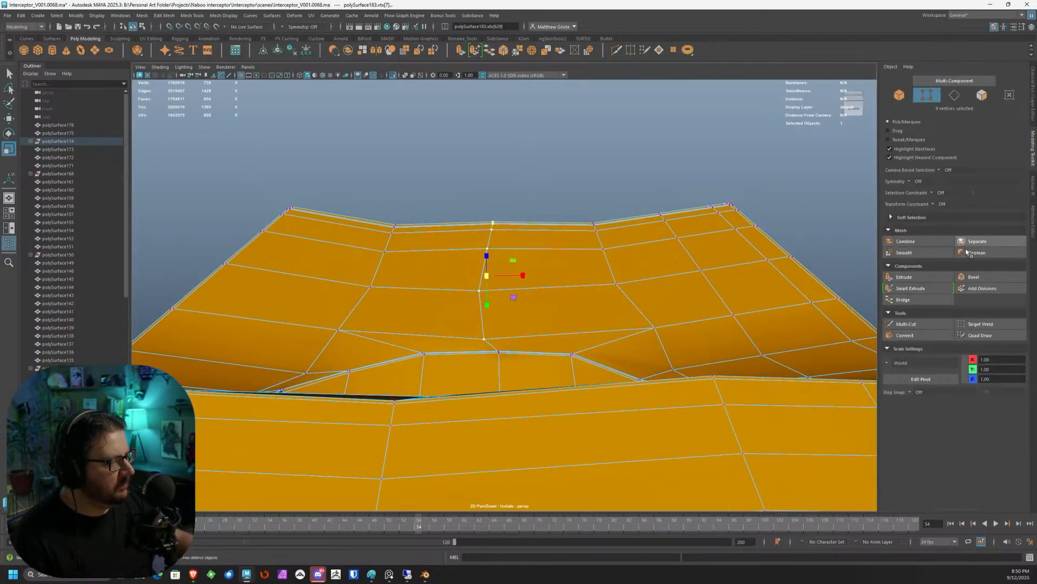
{"action": "left_click", "coordinate": [932, 205]}
{"action": "left_click", "coordinate": [950, 221]}
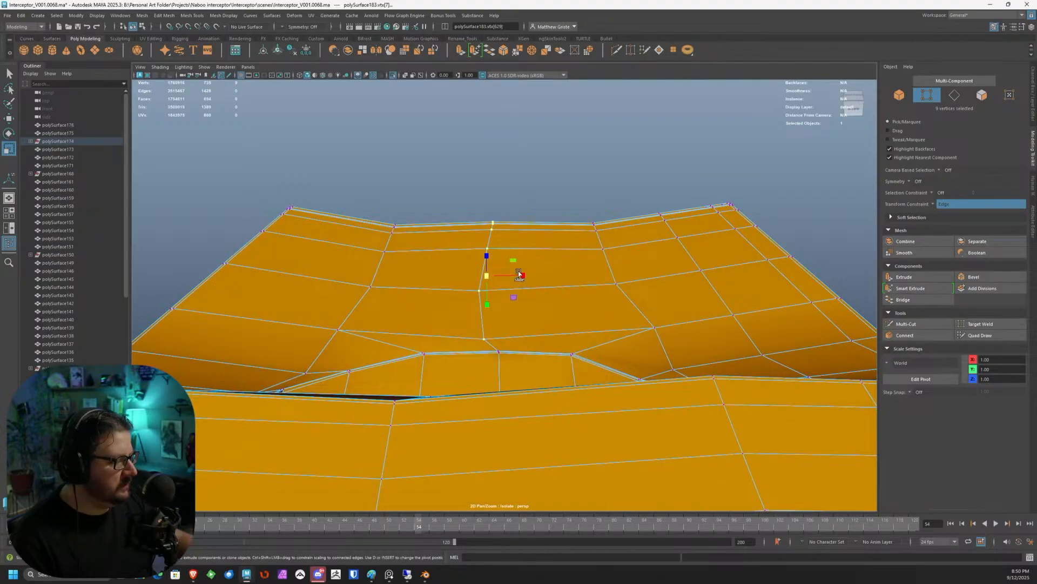
{"action": "key", "text": "w"}
{"action": "left_click_drag", "start_coordinate": [524, 278], "coordinate": [532, 279]}
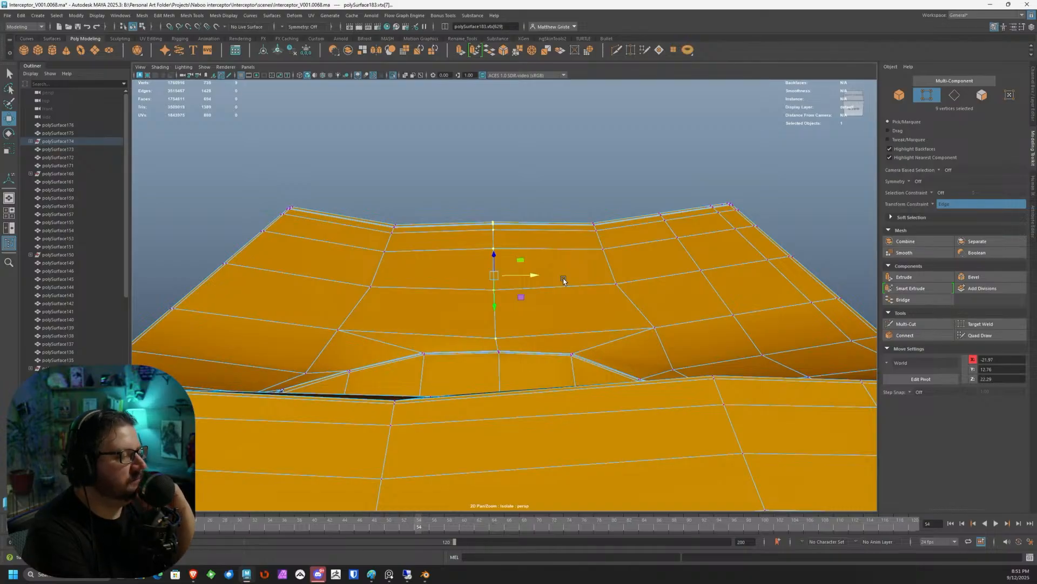
Select the 12 vertices of the rear centre row, turn off the transform constraint and move them along Y.
{"action": "scroll", "coordinate": [510, 254], "scroll_direction": "up", "scroll_amount": 2}
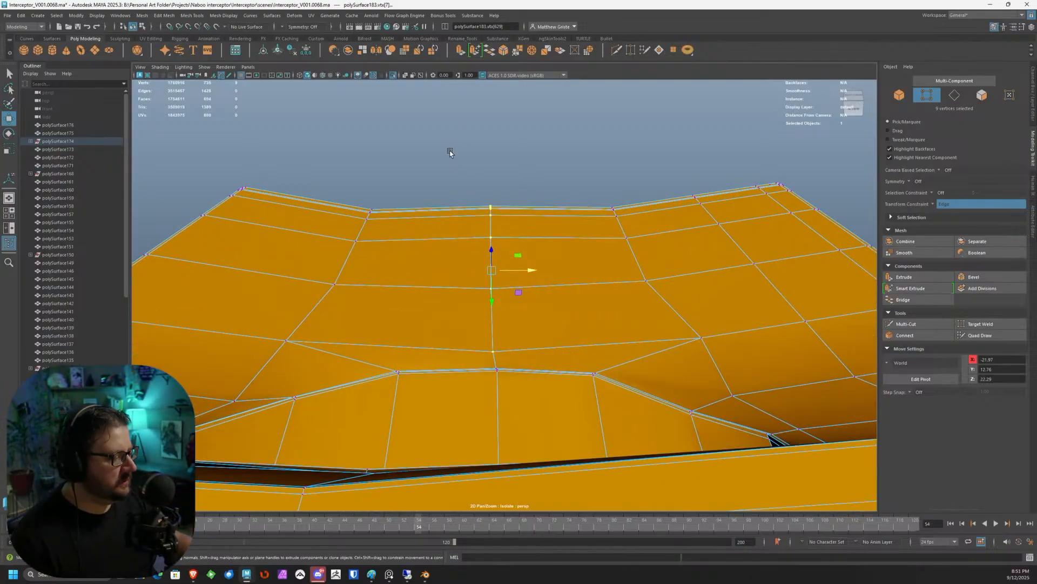
{"action": "left_click_drag", "start_coordinate": [450, 153], "coordinate": [678, 361]}
{"action": "scroll", "coordinate": [540, 351], "scroll_direction": "down", "scroll_amount": 3}
{"action": "left_click_drag", "start_coordinate": [436, 341], "coordinate": [597, 313], "text": "alt"}
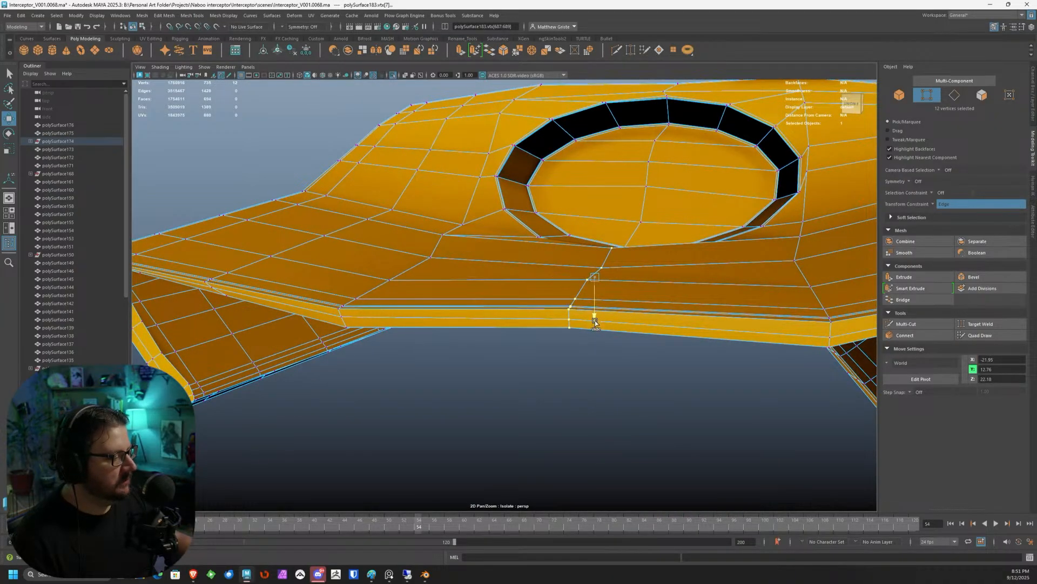
{"action": "left_click", "coordinate": [942, 206]}
{"action": "left_click", "coordinate": [943, 212]}
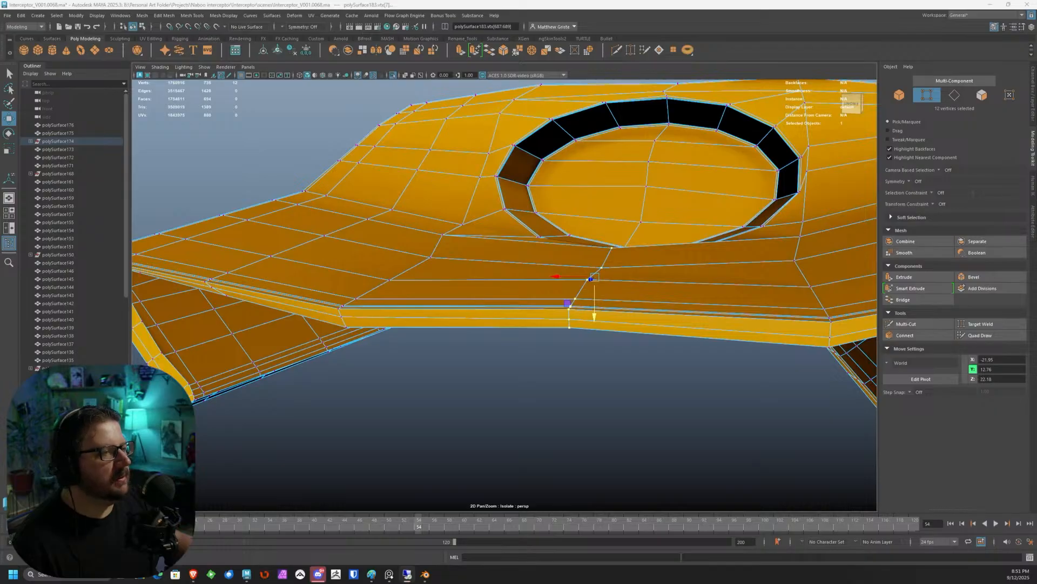
{"action": "left_click_drag", "start_coordinate": [598, 315], "coordinate": [579, 366]}
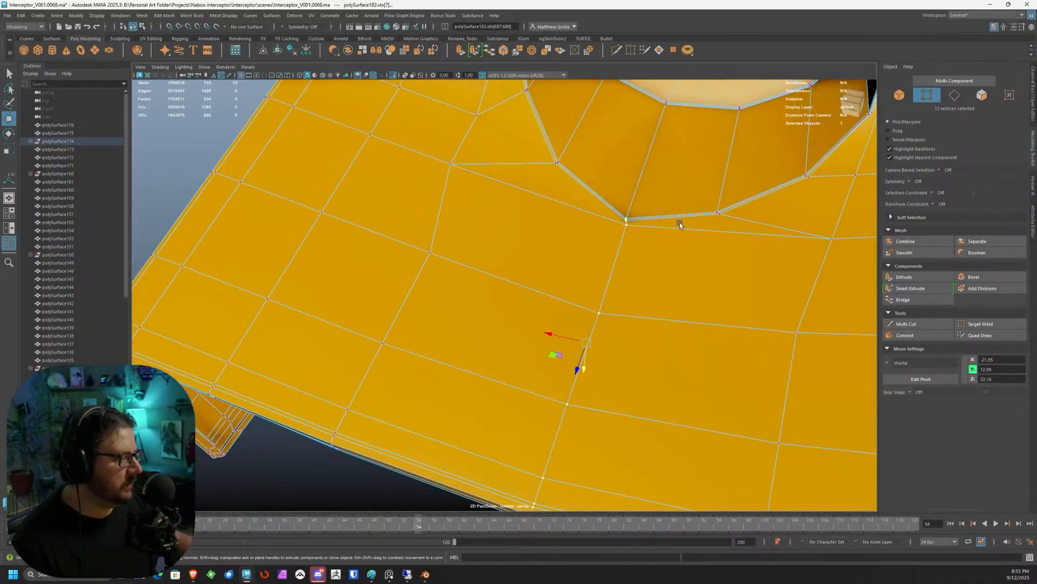
Select the 12 centre-row vertices on the opposite side of the recess and shift them along X to straighten the row.
{"action": "scroll", "coordinate": [540, 303], "scroll_direction": "up", "scroll_amount": 5}
{"action": "left_click_drag", "start_coordinate": [519, 266], "coordinate": [566, 218], "text": "alt"}
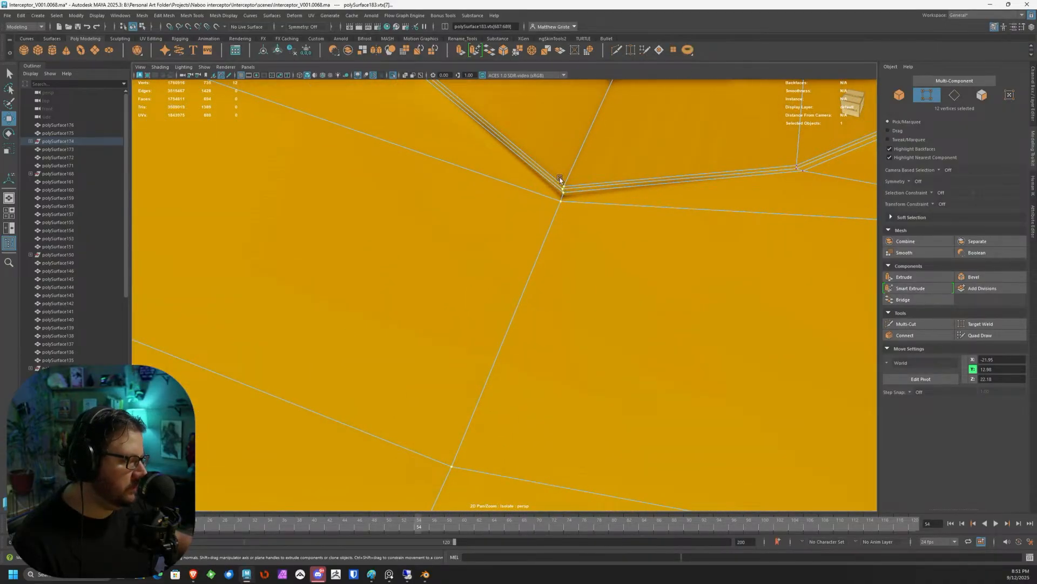
{"action": "scroll", "coordinate": [573, 198], "scroll_direction": "down", "scroll_amount": 5}
{"action": "left_click_drag", "start_coordinate": [568, 203], "coordinate": [696, 192], "text": "alt"}
{"action": "scroll", "coordinate": [498, 288], "scroll_direction": "up", "scroll_amount": 3}
{"action": "left_click_drag", "start_coordinate": [265, 388], "coordinate": [265, 366]}
{"action": "scroll", "coordinate": [437, 267], "scroll_direction": "down", "scroll_amount": 5}
{"action": "scroll", "coordinate": [449, 261], "scroll_direction": "down", "scroll_amount": 5}
{"action": "left_click_drag", "start_coordinate": [540, 266], "coordinate": [510, 341], "text": "alt"}
{"action": "scroll", "coordinate": [454, 255], "scroll_direction": "down", "scroll_amount": 4}
{"action": "scroll", "coordinate": [530, 280], "scroll_direction": "up", "scroll_amount": 3}
{"action": "scroll", "coordinate": [560, 274], "scroll_direction": "up", "scroll_amount": 3}
{"action": "left_click_drag", "start_coordinate": [560, 273], "coordinate": [561, 263], "text": "alt"}
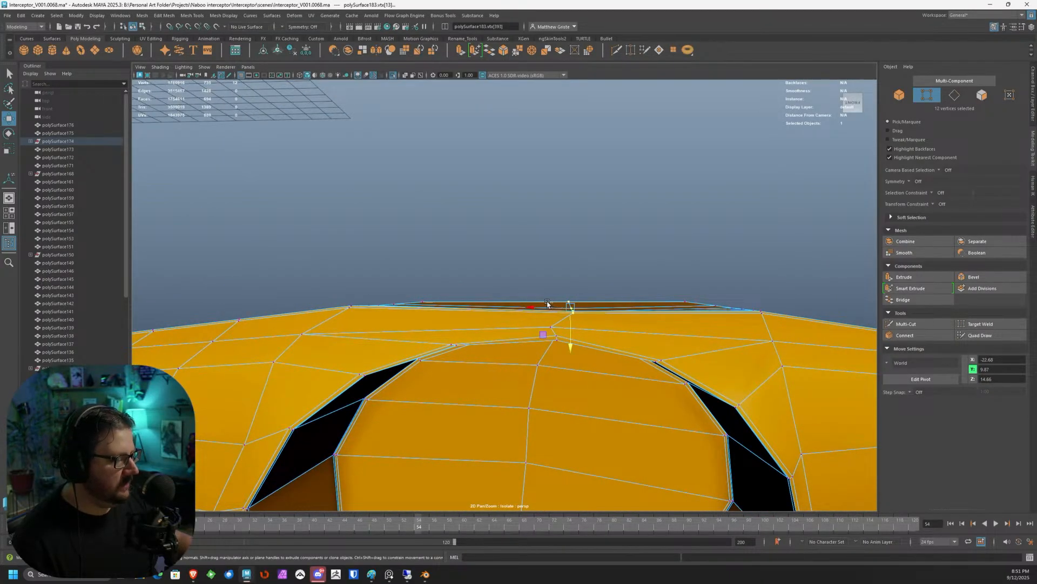
{"action": "left_click_drag", "start_coordinate": [539, 307], "coordinate": [534, 306]}
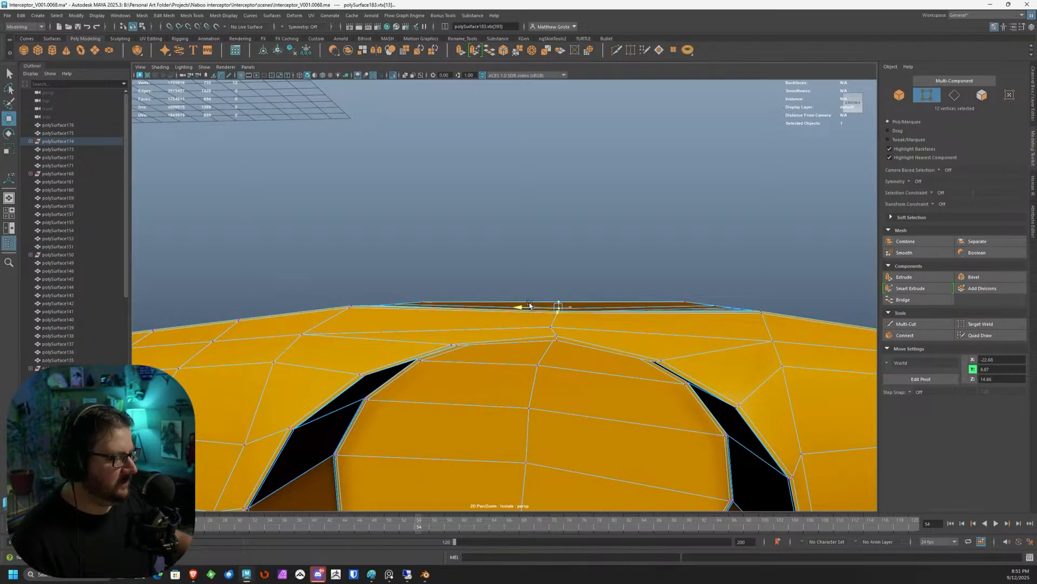
Select the single centre vertex beside the recess rim, align it with the row in X and move it along Y.
{"action": "left_click", "coordinate": [550, 326]}
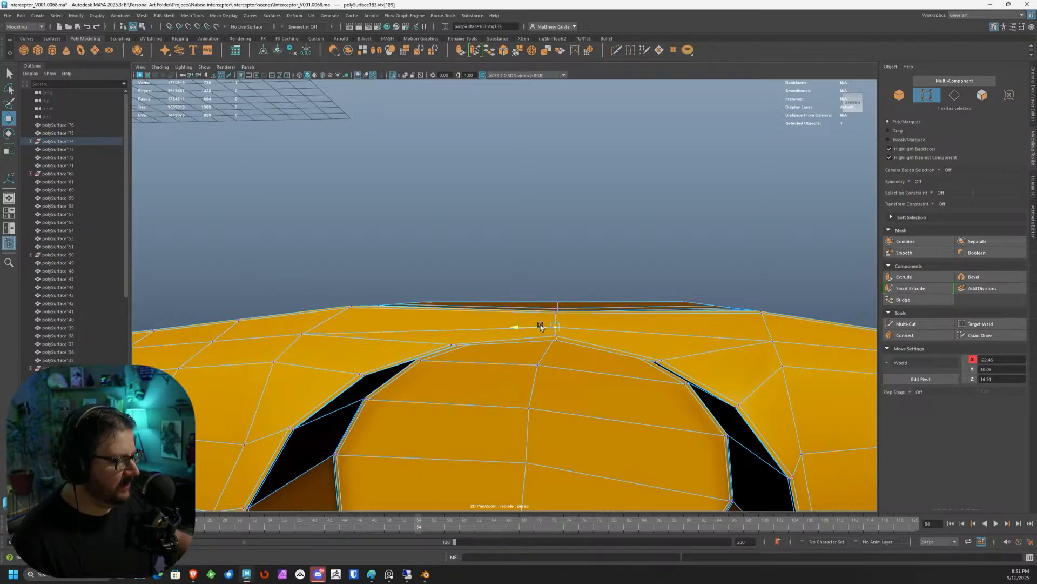
{"action": "left_click_drag", "start_coordinate": [556, 350], "coordinate": [555, 353]}
{"action": "left_click_drag", "start_coordinate": [556, 353], "coordinate": [506, 271], "text": "alt"}
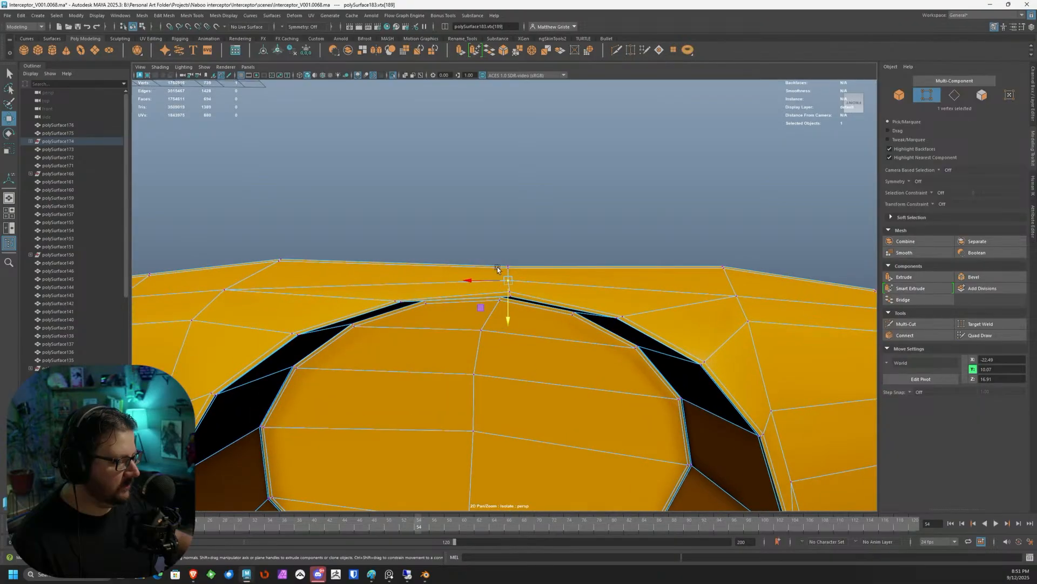
{"action": "mouse_move", "coordinate": [503, 310]}
{"action": "left_mouse_down"}
{"action": "mouse_move", "coordinate": [505, 300]}
{"action": "mouse_move", "coordinate": [499, 330]}
{"action": "mouse_move", "coordinate": [501, 307]}
{"action": "left_mouse_up"}
Select the 19 centre-row vertices beyond the recess rim, shift them along X and return the hull section to object mode.
{"action": "left_click_drag", "start_coordinate": [472, 272], "coordinate": [495, 299]}
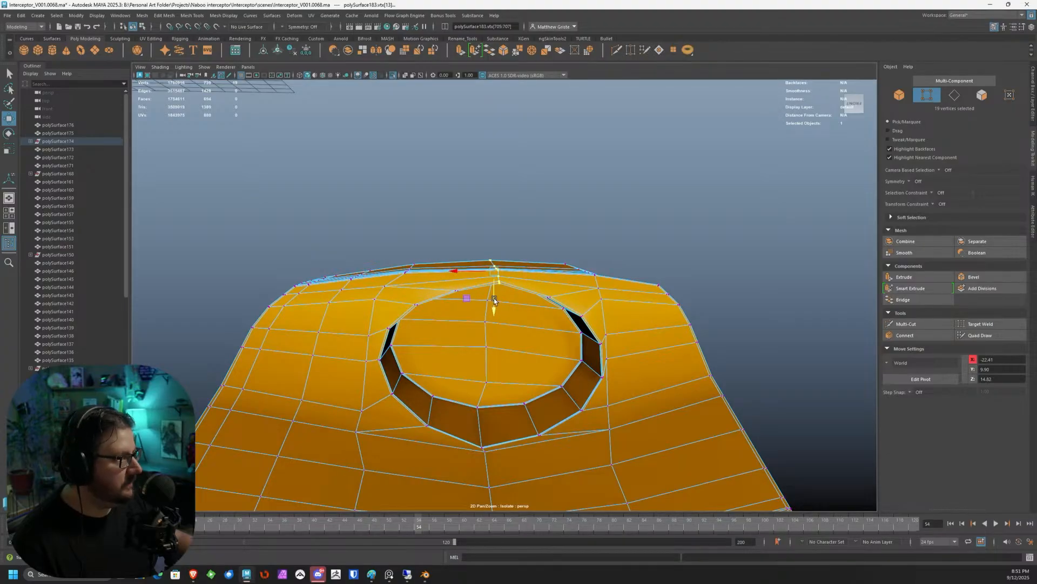
{"action": "scroll", "coordinate": [494, 299], "scroll_direction": "down", "scroll_amount": 5}
{"action": "scroll", "coordinate": [495, 299], "scroll_direction": "up", "scroll_amount": 4}
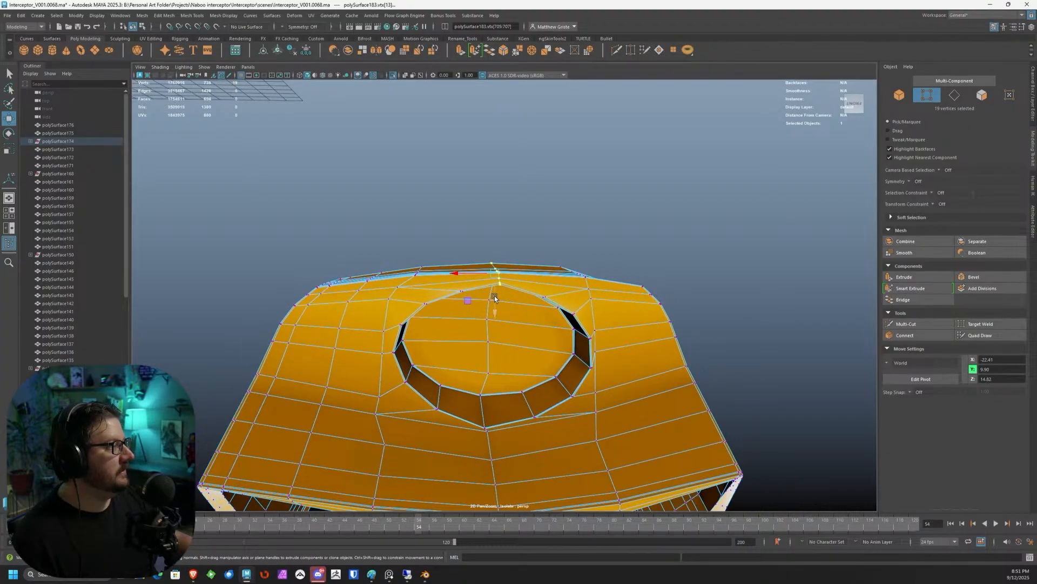
{"action": "scroll", "coordinate": [495, 298], "scroll_direction": "down", "scroll_amount": 5}
{"action": "left_click_drag", "start_coordinate": [494, 299], "coordinate": [493, 291], "text": "alt"}
{"action": "scroll", "coordinate": [493, 291], "scroll_direction": "up", "scroll_amount": 5}
{"action": "right_click", "coordinate": [489, 280]}
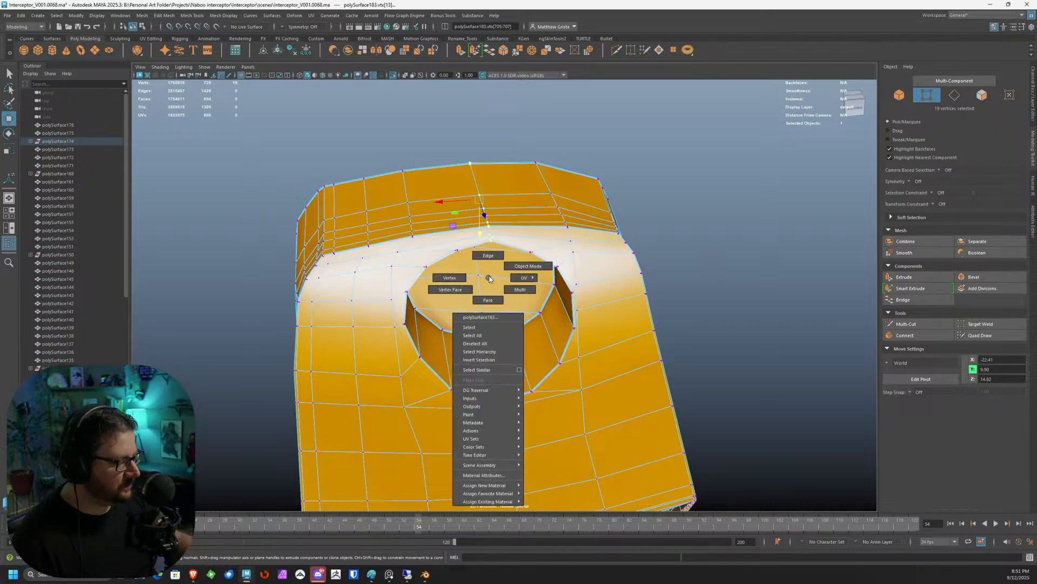
{"action": "left_click", "coordinate": [502, 265]}
{"action": "scroll", "coordinate": [511, 323], "scroll_direction": "up", "scroll_amount": 3}
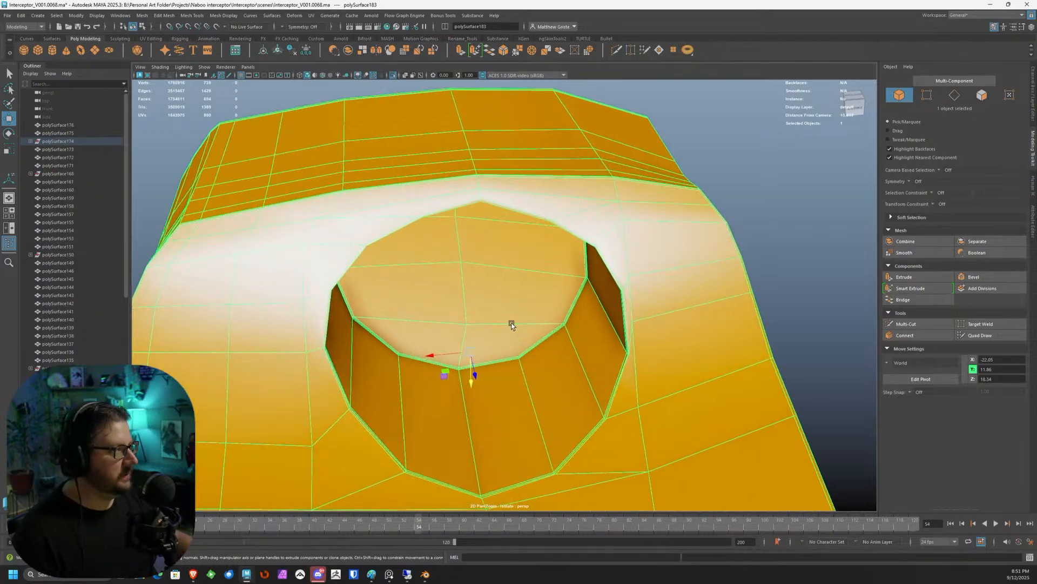
Turn off isolation of the hull section to show the cylinder and the rest of the ship.
{"action": "scroll", "coordinate": [511, 323], "scroll_direction": "up", "scroll_amount": 4}
{"action": "scroll", "coordinate": [512, 323], "scroll_direction": "down", "scroll_amount": 10}
{"action": "left_click_drag", "start_coordinate": [514, 325], "coordinate": [557, 319], "text": "alt"}
{"action": "scroll", "coordinate": [540, 321], "scroll_direction": "up", "scroll_amount": 5}
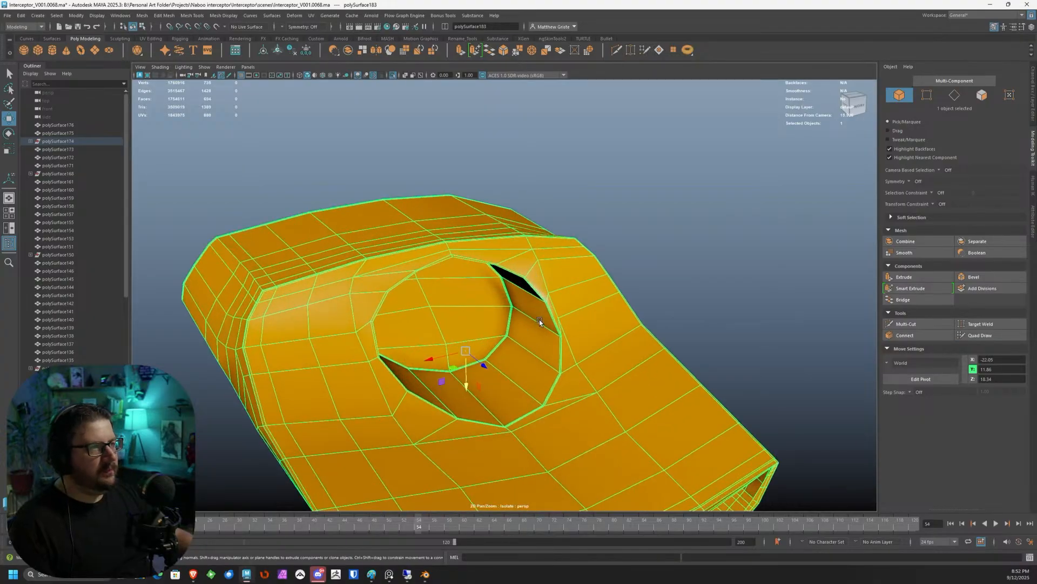
{"action": "left_click", "coordinate": [208, 67]}
{"action": "mouse_move", "coordinate": [220, 83]}
{"action": "left_click", "coordinate": [295, 83]}
{"action": "scroll", "coordinate": [358, 250], "scroll_direction": "down", "scroll_amount": 4}
{"action": "left_click_drag", "start_coordinate": [358, 250], "coordinate": [436, 264], "text": "alt"}
{"action": "scroll", "coordinate": [443, 309], "scroll_direction": "up", "scroll_amount": 5}
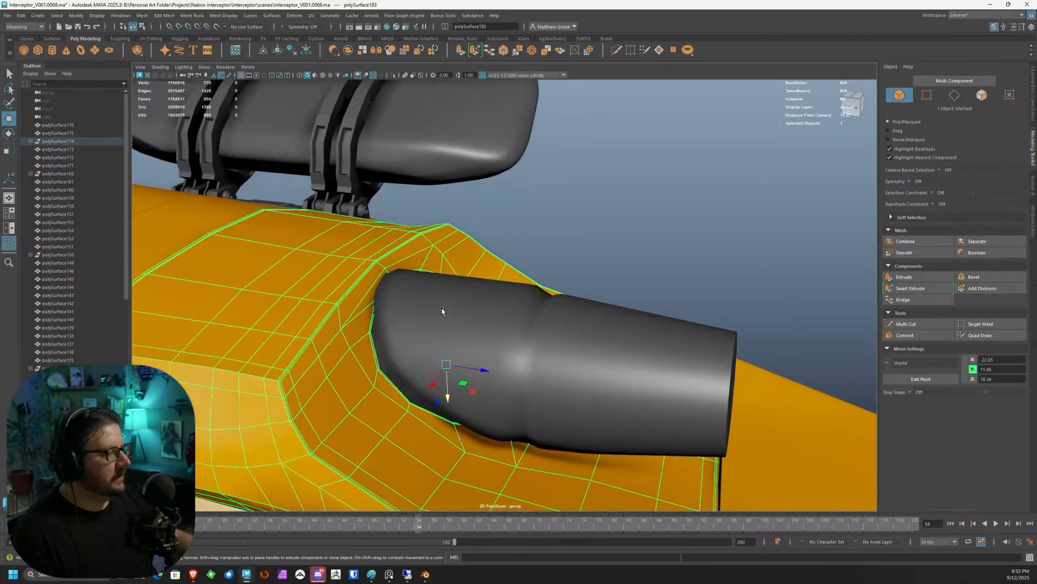
Select the three vertices on the recess rim beside the cylinder, move them along X and return to object mode.
{"action": "middle_click_drag", "start_coordinate": [442, 311], "coordinate": [525, 248], "text": "alt"}
{"action": "left_click", "coordinate": [525, 247]}
{"action": "scroll", "coordinate": [519, 241], "scroll_direction": "down", "scroll_amount": 3}
{"action": "left_click_drag", "start_coordinate": [518, 241], "coordinate": [526, 270], "text": "alt"}
{"action": "left_click", "coordinate": [549, 207]}
{"action": "right_click_drag", "start_coordinate": [526, 270], "coordinate": [507, 273]}
{"action": "left_click_drag", "start_coordinate": [507, 274], "coordinate": [498, 96], "text": "alt"}
{"action": "left_click_drag", "start_coordinate": [562, 209], "coordinate": [423, 314]}
{"action": "scroll", "coordinate": [579, 247], "scroll_direction": "down", "scroll_amount": 2}
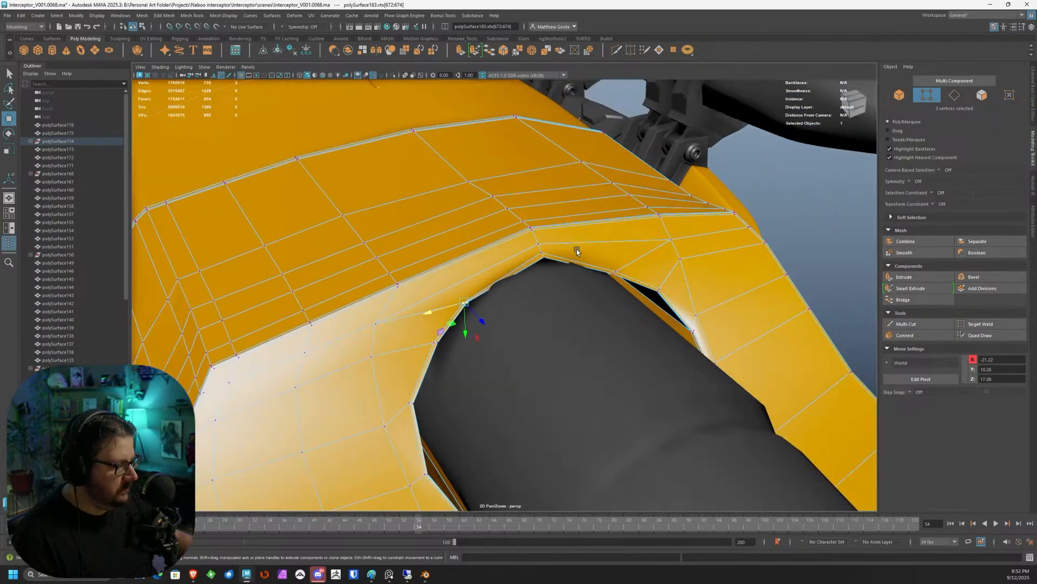
{"action": "left_click_drag", "start_coordinate": [579, 247], "coordinate": [523, 262], "text": "alt"}
{"action": "right_click_drag", "start_coordinate": [523, 308], "coordinate": [558, 283]}
Examine how the cylinder fits the recess from below, the side and behind, selecting the cylinder and the hull section in turn.
{"action": "scroll", "coordinate": [559, 284], "scroll_direction": "down", "scroll_amount": 3}
{"action": "left_click_drag", "start_coordinate": [559, 283], "coordinate": [469, 335], "text": "alt"}
{"action": "scroll", "coordinate": [463, 323], "scroll_direction": "up", "scroll_amount": 5}
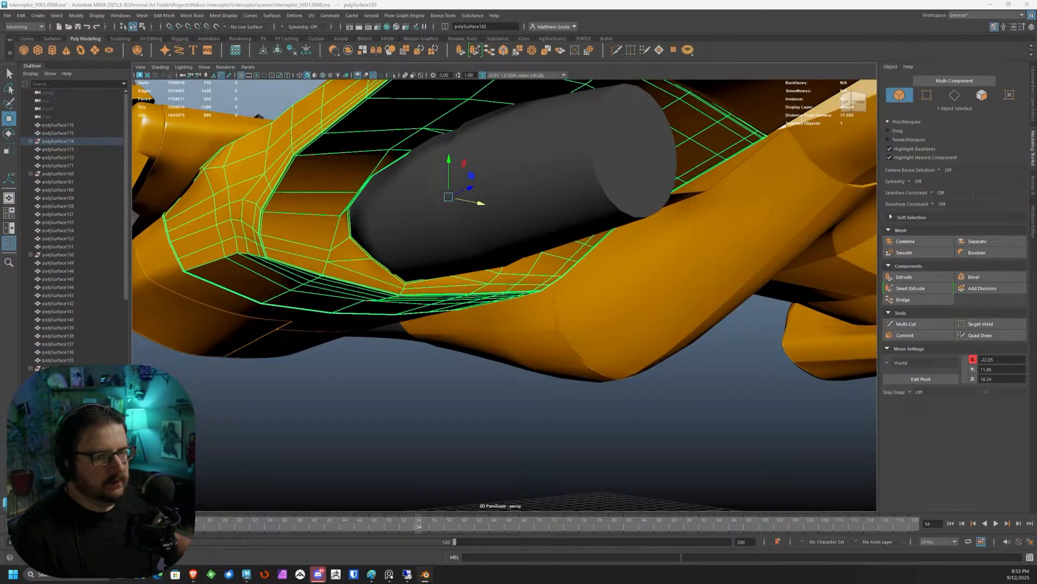
{"action": "left_click_drag", "start_coordinate": [506, 208], "coordinate": [455, 212], "text": "alt"}
{"action": "scroll", "coordinate": [508, 189], "scroll_direction": "down", "scroll_amount": 3}
{"action": "left_click", "coordinate": [507, 190]}
{"action": "scroll", "coordinate": [496, 204], "scroll_direction": "up", "scroll_amount": 3}
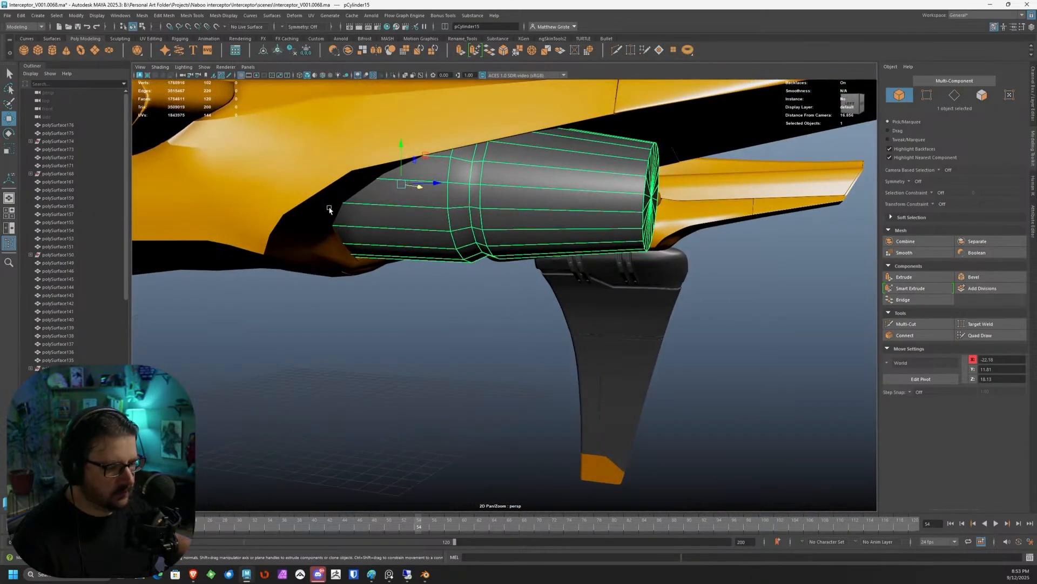
{"action": "left_click", "coordinate": [329, 210]}
{"action": "left_click_drag", "start_coordinate": [403, 250], "coordinate": [467, 307], "text": "alt"}
{"action": "left_click", "coordinate": [472, 245]}
{"action": "left_click", "coordinate": [480, 146]}
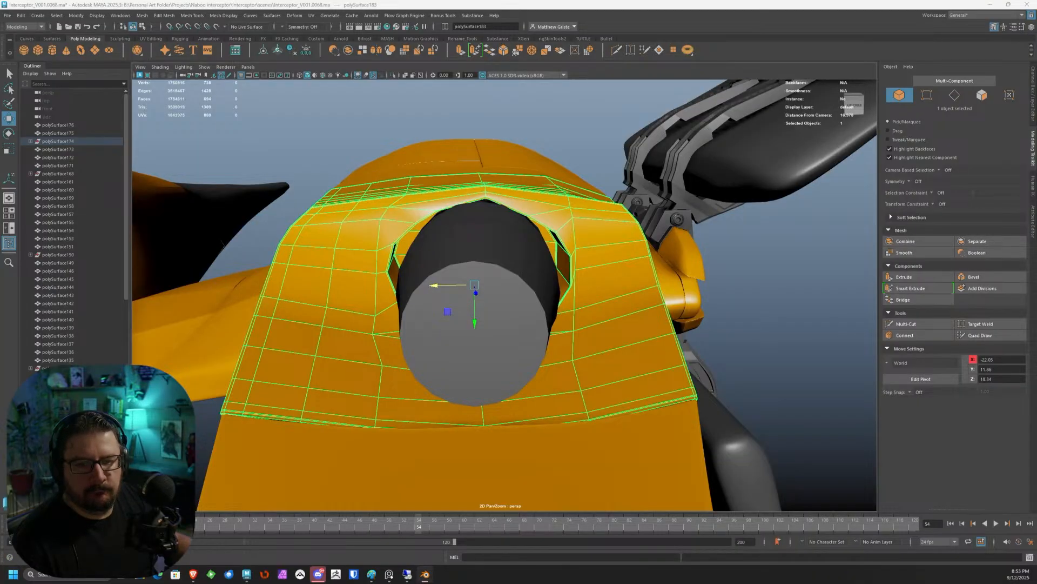
Select the 20 end-cap faces of the cylinder, try to move them along Z and undo the move.
{"action": "left_click_drag", "start_coordinate": [486, 278], "coordinate": [528, 308], "text": "alt"}
{"action": "middle_click_drag", "start_coordinate": [528, 308], "coordinate": [521, 275], "text": "alt"}
{"action": "left_click_drag", "start_coordinate": [521, 276], "coordinate": [459, 264], "text": "alt"}
{"action": "right_click_drag", "start_coordinate": [460, 264], "coordinate": [458, 281]}
{"action": "left_click_drag", "start_coordinate": [458, 280], "coordinate": [470, 277], "text": "alt"}
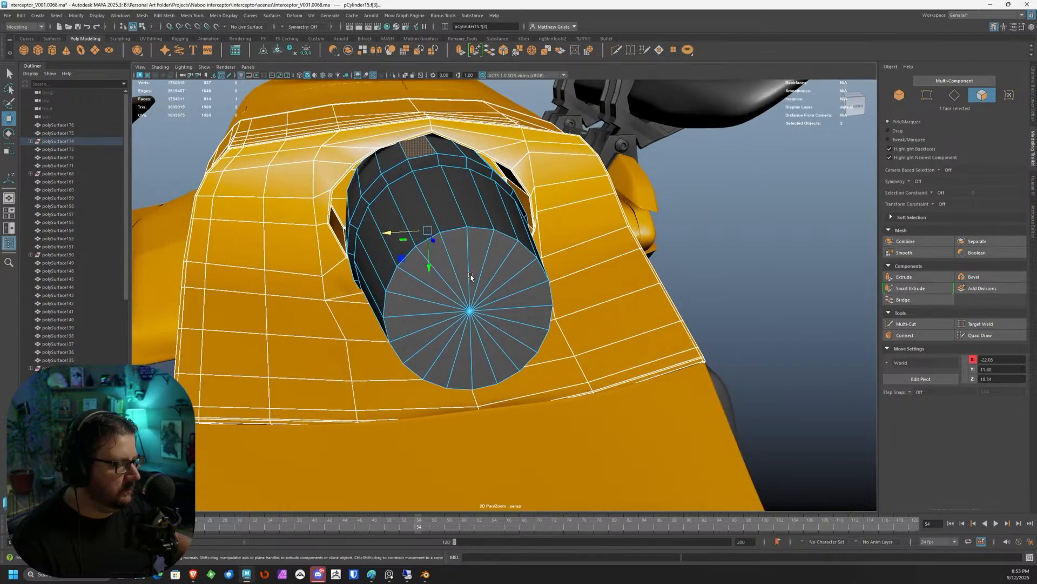
{"action": "right_click_drag", "start_coordinate": [470, 277], "coordinate": [463, 239], "text": "alt"}
{"action": "key", "text": "Tab"}
{"action": "left_click_drag", "start_coordinate": [428, 255], "coordinate": [508, 323]}
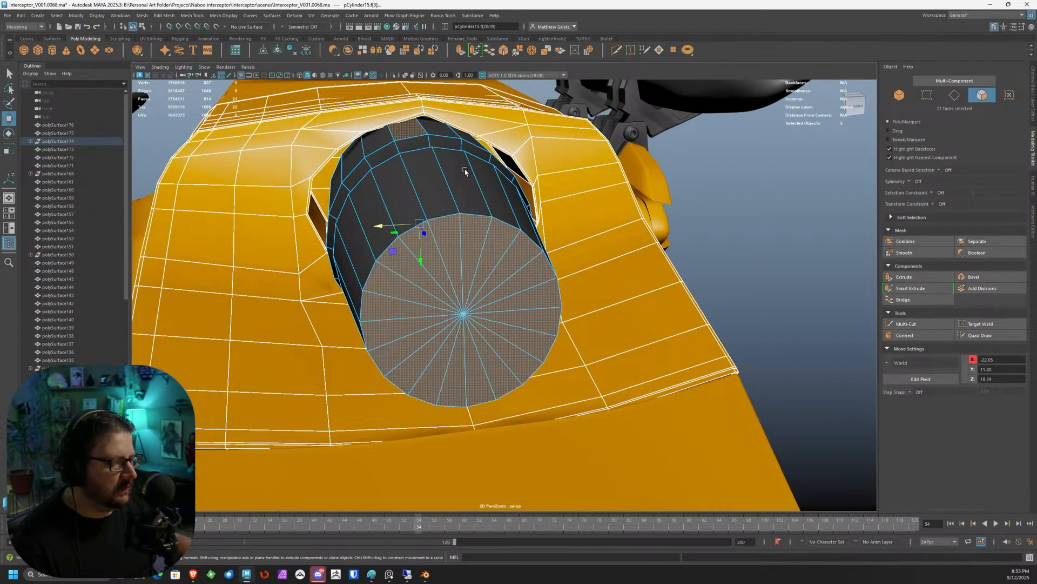
{"action": "left_click_drag", "start_coordinate": [465, 171], "coordinate": [461, 185], "text": "alt"}
{"action": "left_click", "coordinate": [411, 102], "text": "ctrl"}
{"action": "right_click_drag", "start_coordinate": [431, 107], "coordinate": [459, 231], "text": "alt"}
{"action": "left_click_drag", "start_coordinate": [458, 232], "coordinate": [504, 217], "text": "alt"}
{"action": "left_click_drag", "start_coordinate": [435, 281], "coordinate": [652, 296]}
{"action": "key", "text": "ctrl+z"}
Select a single lengthwise face on the cylinder's rear section.
{"action": "left_click", "coordinate": [560, 266]}
{"action": "scroll", "coordinate": [562, 265], "scroll_direction": "up", "scroll_amount": 2}
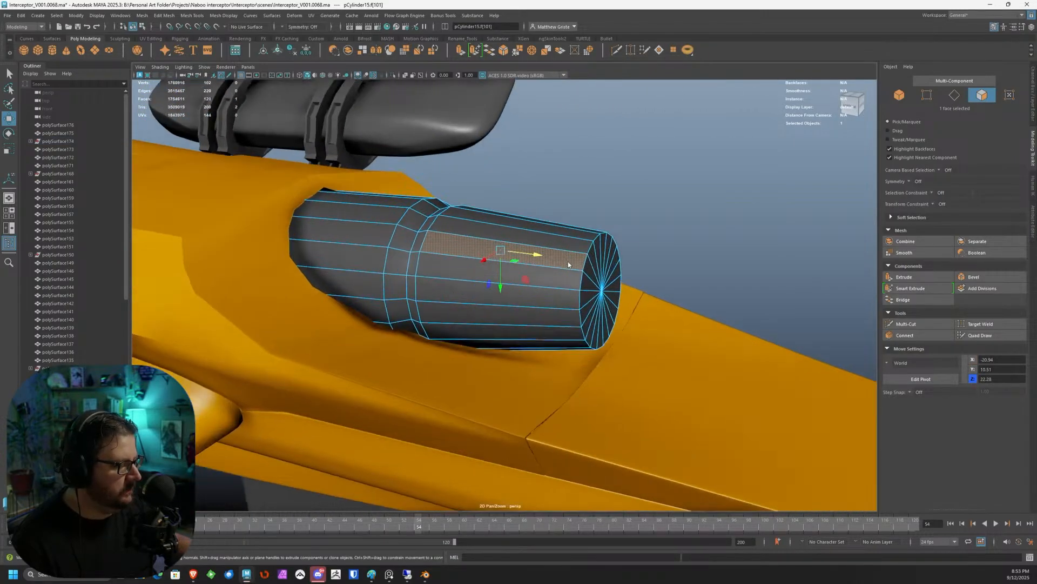
Extrude the end-cap faces of the dark engine cylinder into a rim with a recessed interior, and return to object mode.
{"action": "scroll", "coordinate": [488, 277], "scroll_direction": "up", "scroll_amount": 2}
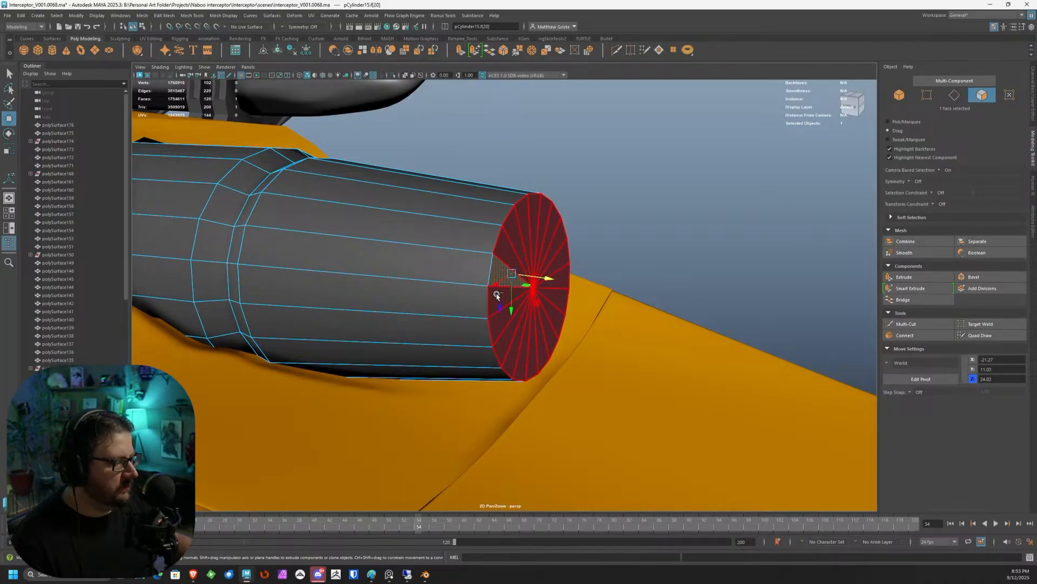
{"action": "double_click", "coordinate": [497, 298], "text": "shift"}
{"action": "left_click_drag", "start_coordinate": [496, 294], "coordinate": [489, 276], "text": "alt"}
{"action": "scroll", "coordinate": [475, 200], "scroll_direction": "up", "scroll_amount": 3}
{"action": "left_click", "coordinate": [460, 51]}
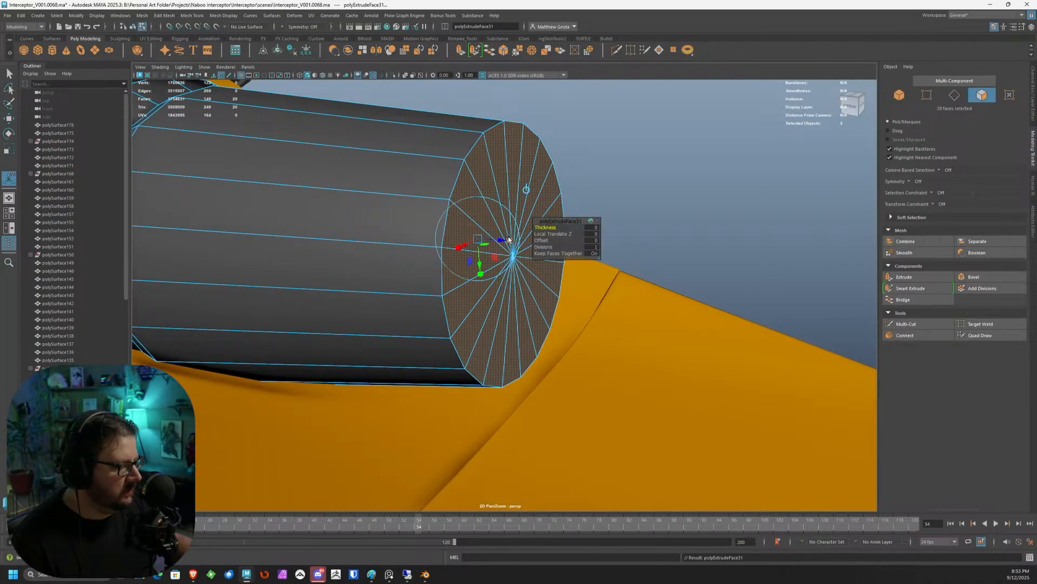
{"action": "left_click_drag", "start_coordinate": [478, 238], "coordinate": [227, 225]}
{"action": "right_click", "coordinate": [382, 197]}
{"action": "left_click", "coordinate": [403, 189]}
{"action": "left_click_drag", "start_coordinate": [598, 131], "coordinate": [532, 268], "text": "alt"}
{"action": "middle_click_drag", "start_coordinate": [479, 311], "coordinate": [503, 283], "text": "alt"}
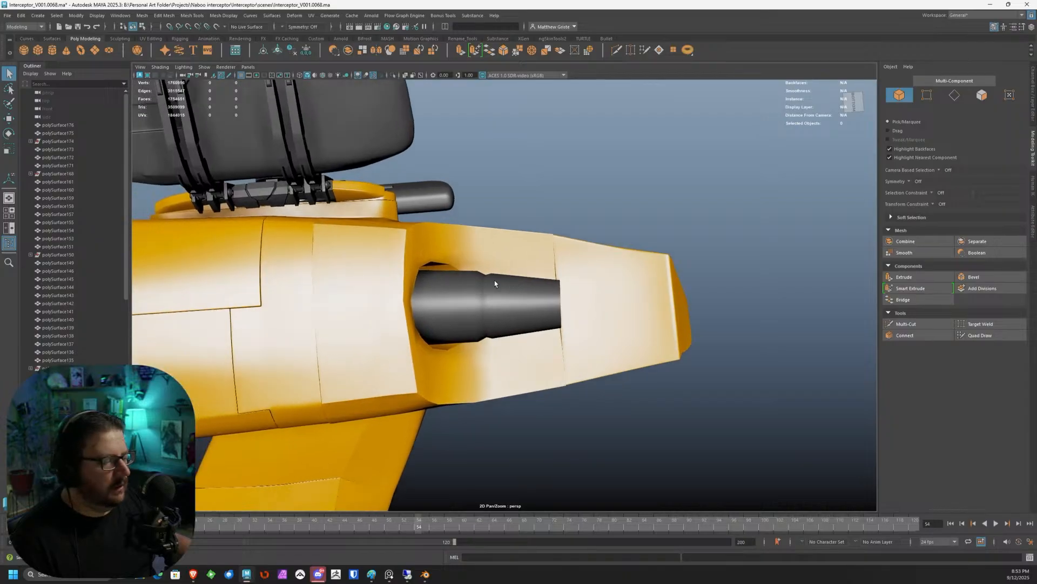
Nudge the hollowed engine cylinder slightly along the Y axis within its opening in the yellow housing.
{"action": "left_click", "coordinate": [498, 282]}
{"action": "scroll", "coordinate": [475, 282], "scroll_direction": "up", "scroll_amount": 5}
{"action": "left_click_drag", "start_coordinate": [473, 282], "coordinate": [418, 228], "text": "alt"}
{"action": "scroll", "coordinate": [418, 228], "scroll_direction": "down", "scroll_amount": 5}
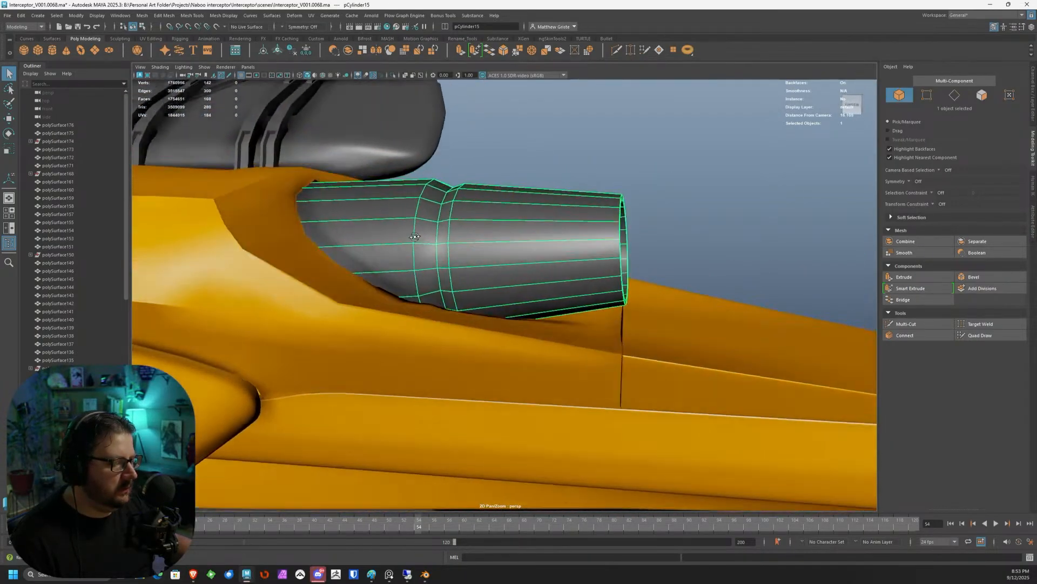
{"action": "left_click", "coordinate": [667, 232]}
{"action": "left_click_drag", "start_coordinate": [666, 231], "coordinate": [493, 331], "text": "alt"}
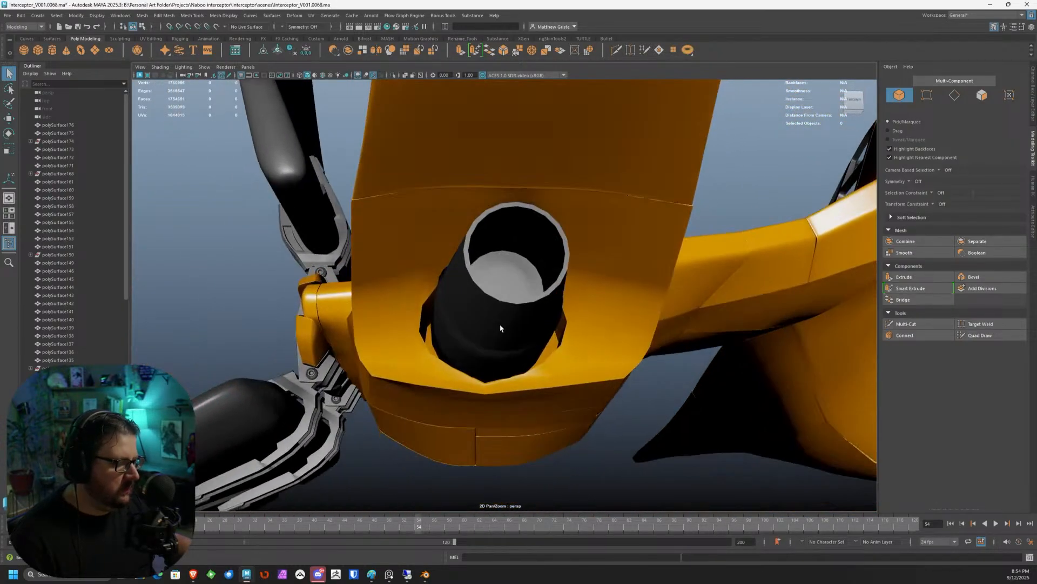
{"action": "left_click", "coordinate": [500, 304]}
{"action": "key", "text": "w"}
{"action": "mouse_move", "coordinate": [489, 273]}
{"action": "left_mouse_down"}
{"action": "mouse_move", "coordinate": [495, 281]}
{"action": "mouse_move", "coordinate": [489, 272]}
{"action": "left_mouse_up"}
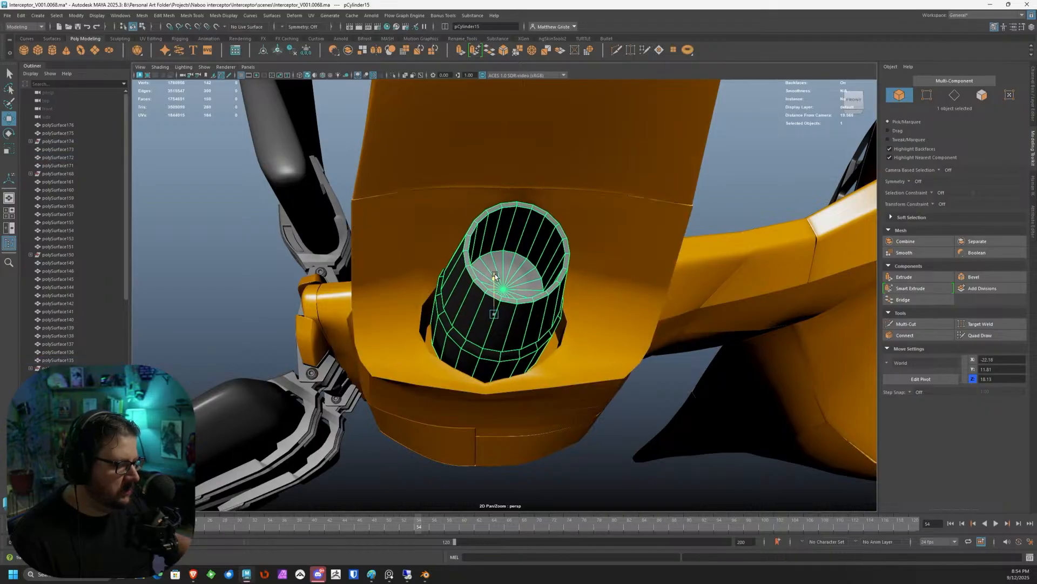
Turn on smooth mesh preview for the yellow housing panels around and behind the engine cylinder.
{"action": "left_click", "coordinate": [600, 286]}
{"action": "key", "text": "3"}
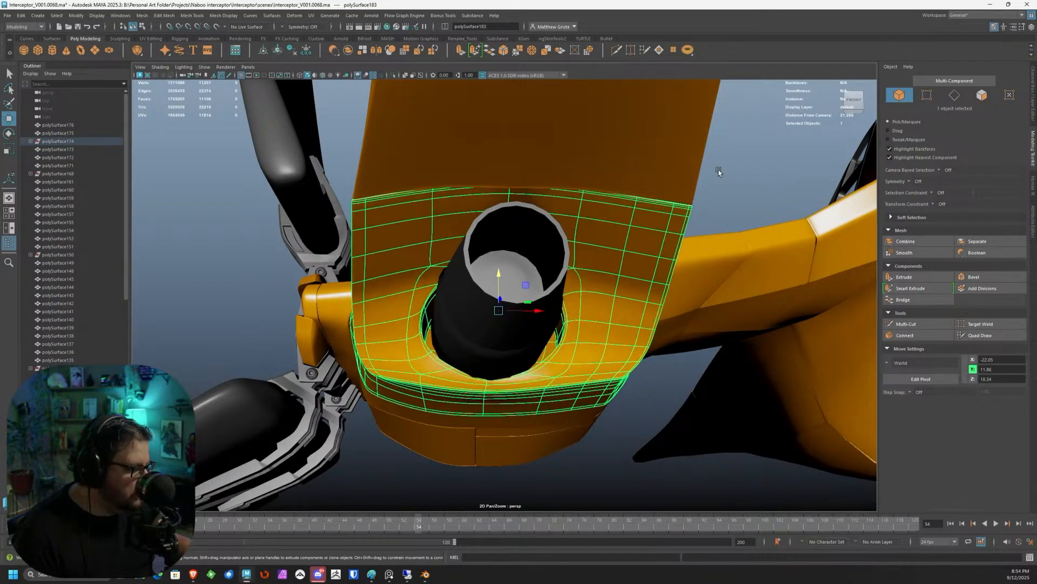
{"action": "left_click", "coordinate": [718, 169]}
{"action": "right_click_drag", "start_coordinate": [718, 169], "coordinate": [561, 261], "text": "alt"}
{"action": "left_click_drag", "start_coordinate": [560, 261], "coordinate": [545, 344], "text": "alt"}
{"action": "left_click", "coordinate": [652, 246]}
{"action": "scroll", "coordinate": [450, 301], "scroll_direction": "up", "scroll_amount": 4}
{"action": "left_click", "coordinate": [446, 303]}
{"action": "scroll", "coordinate": [436, 304], "scroll_direction": "down", "scroll_amount": 5}
{"action": "scroll", "coordinate": [523, 320], "scroll_direction": "up", "scroll_amount": 4}
{"action": "left_click", "coordinate": [521, 322]}
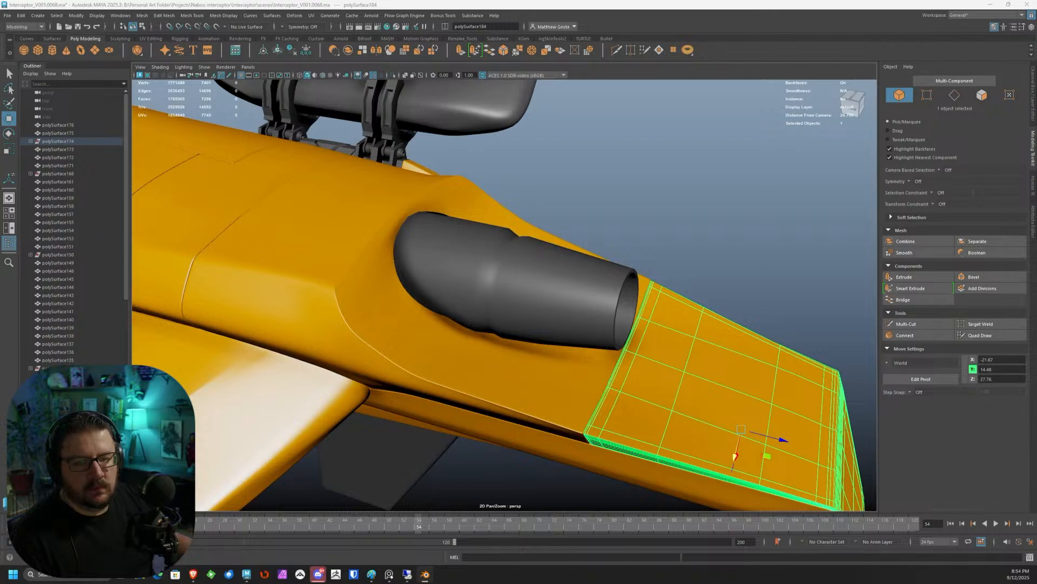
{"action": "scroll", "coordinate": [501, 290], "scroll_direction": "down", "scroll_amount": 1}
{"action": "middle_click_drag", "start_coordinate": [500, 289], "coordinate": [522, 287], "text": "alt"}
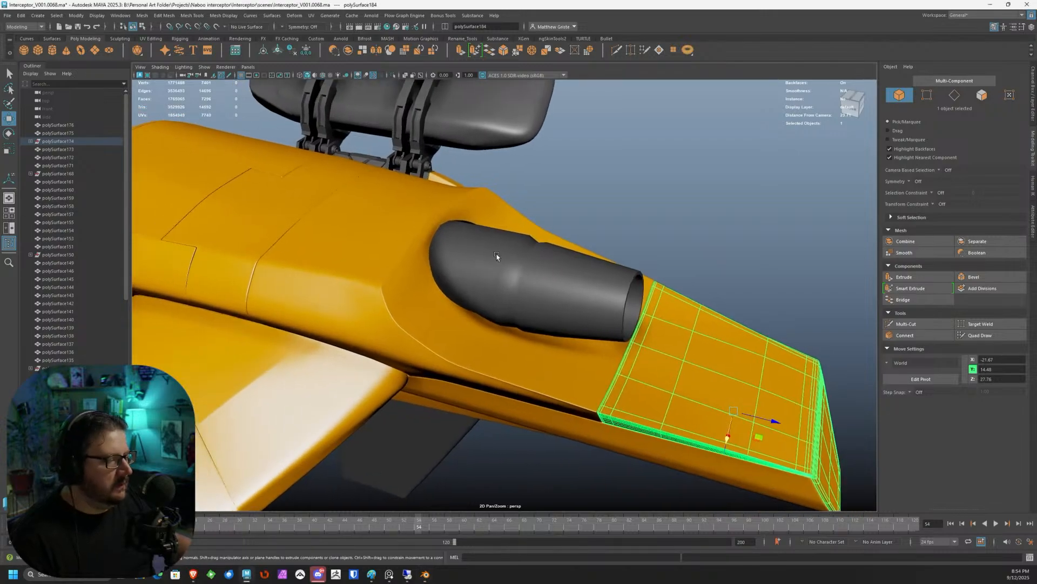
Slice across the engine cylinder with Multi-Cut, adding a ring of edges near the end that enters the housing.
{"action": "left_click", "coordinate": [498, 257]}
{"action": "left_click_drag", "start_coordinate": [498, 257], "coordinate": [463, 244], "text": "alt"}
{"action": "scroll", "coordinate": [463, 243], "scroll_direction": "up", "scroll_amount": 3}
{"action": "middle_click_drag", "start_coordinate": [463, 243], "coordinate": [504, 265], "text": "alt"}
{"action": "left_click", "coordinate": [982, 94]}
{"action": "key", "text": "f"}
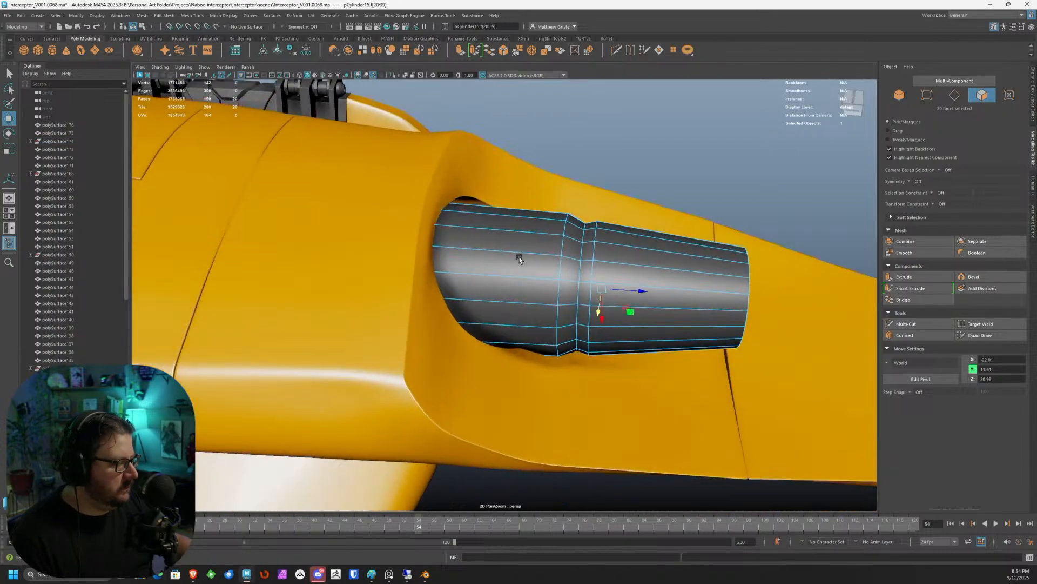
{"action": "left_click", "coordinate": [916, 323]}
{"action": "left_click", "coordinate": [446, 178]}
{"action": "left_click", "coordinate": [441, 371]}
{"action": "key", "text": "Return"}
{"action": "left_click_drag", "start_coordinate": [438, 231], "coordinate": [523, 270], "text": "alt"}
{"action": "scroll", "coordinate": [523, 271], "scroll_direction": "up", "scroll_amount": 2}
{"action": "key", "text": "q"}
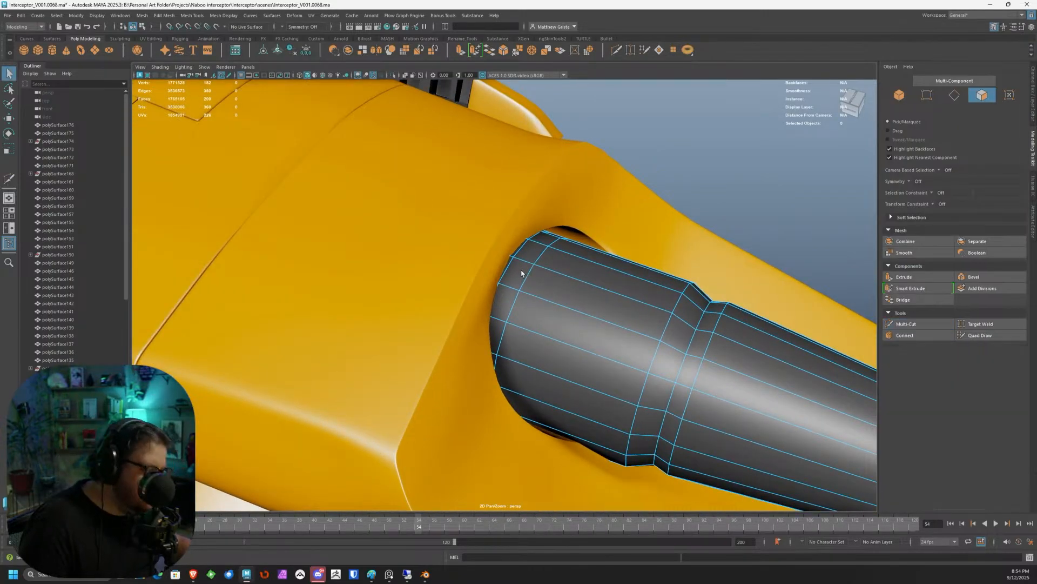
Select the ring of faces between the new cut and the cylinder's end inside the housing.
{"action": "right_click", "coordinate": [520, 272]}
{"action": "double_click", "coordinate": [528, 260]}
{"action": "left_click_drag", "start_coordinate": [556, 255], "coordinate": [529, 247], "text": "alt"}
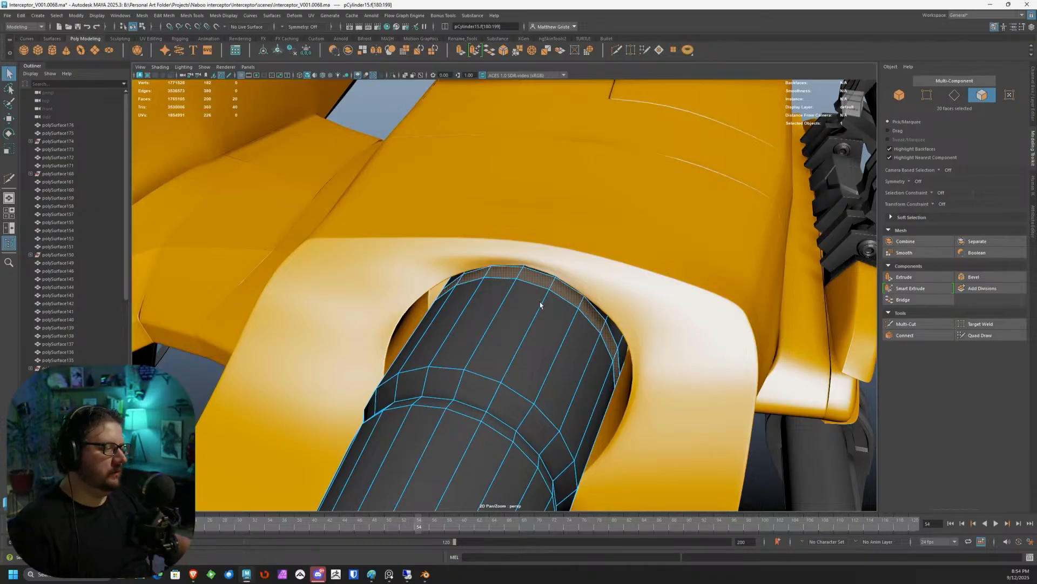
{"action": "key", "text": "f"}
{"action": "mouse_move", "coordinate": [589, 355]}
{"action": "left_mouse_down", "text": "alt"}
{"action": "mouse_move", "coordinate": [546, 349]}
{"action": "mouse_move", "coordinate": [593, 352]}
{"action": "left_mouse_up", "text": "alt"}
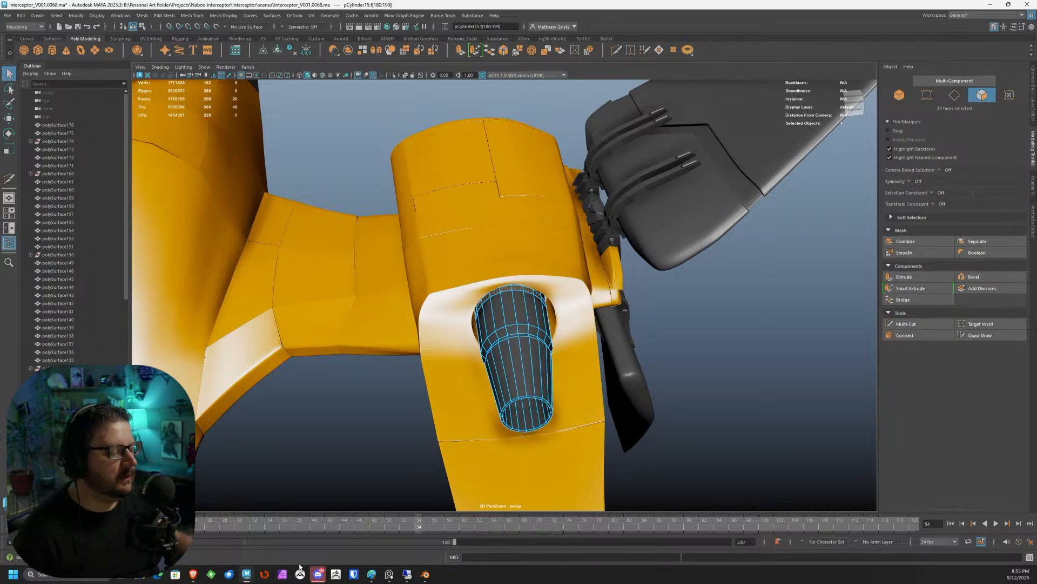
Switch to RizomUV, maximise its window and widen the 3D viewport beside the UV viewport.
{"action": "left_click", "coordinate": [258, 577]}
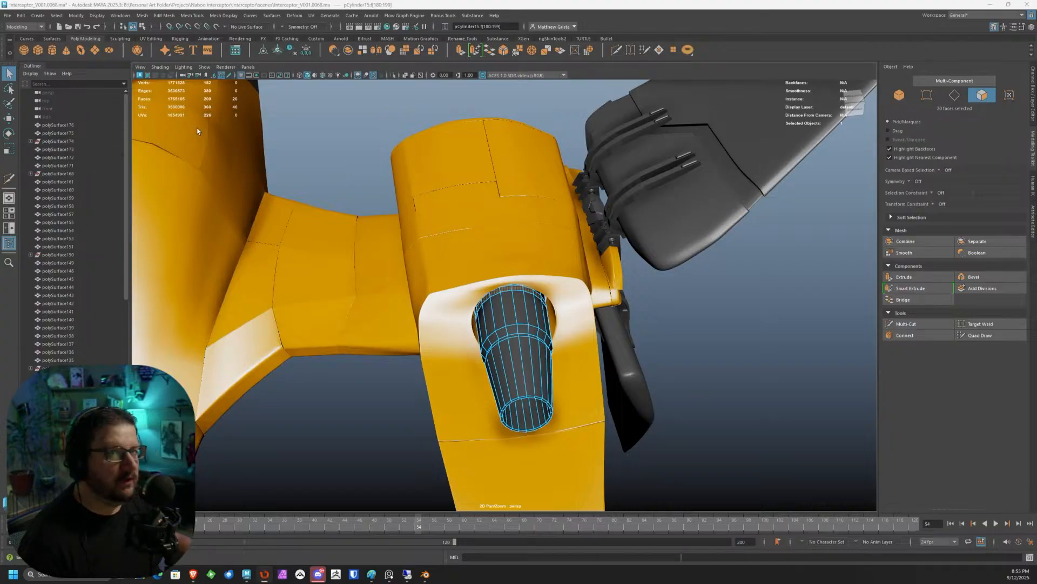
{"action": "left_click_drag", "start_coordinate": [0, 0], "coordinate": [587, 75]}
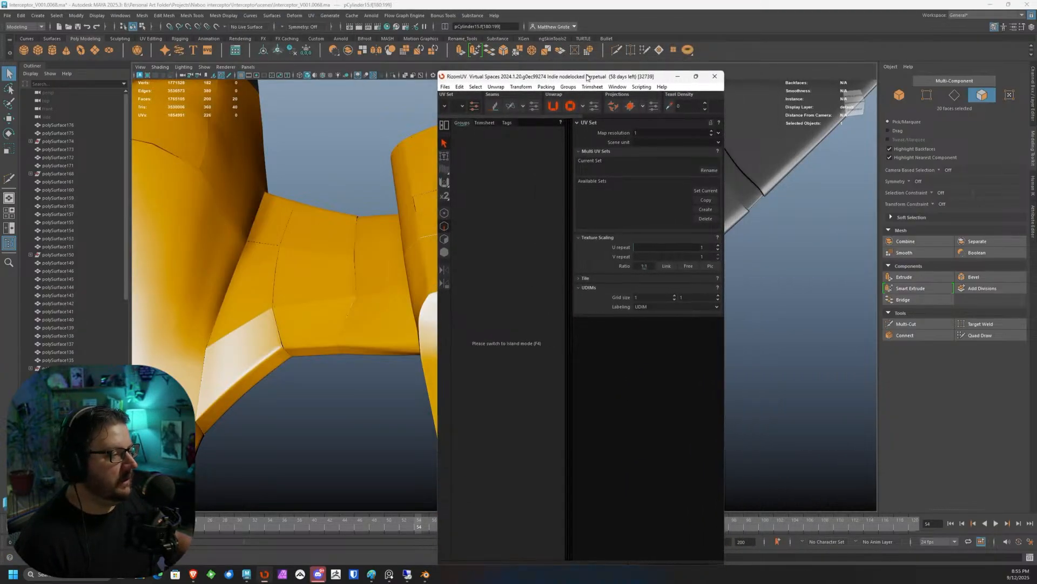
{"action": "double_click", "coordinate": [588, 76]}
{"action": "key", "text": "super+Left"}
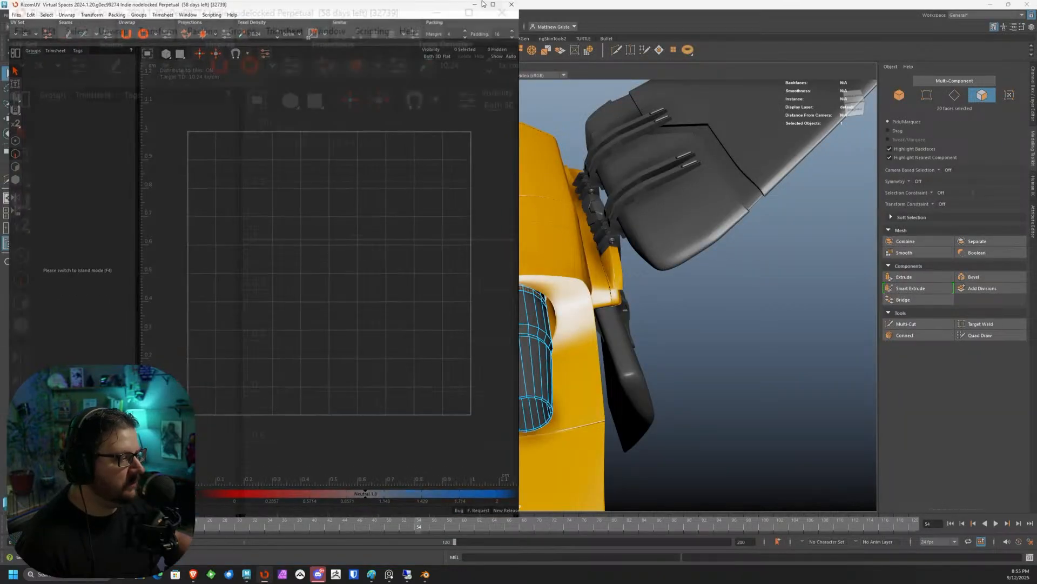
{"action": "key", "text": "super+Right"}
{"action": "key", "text": "super+Up"}
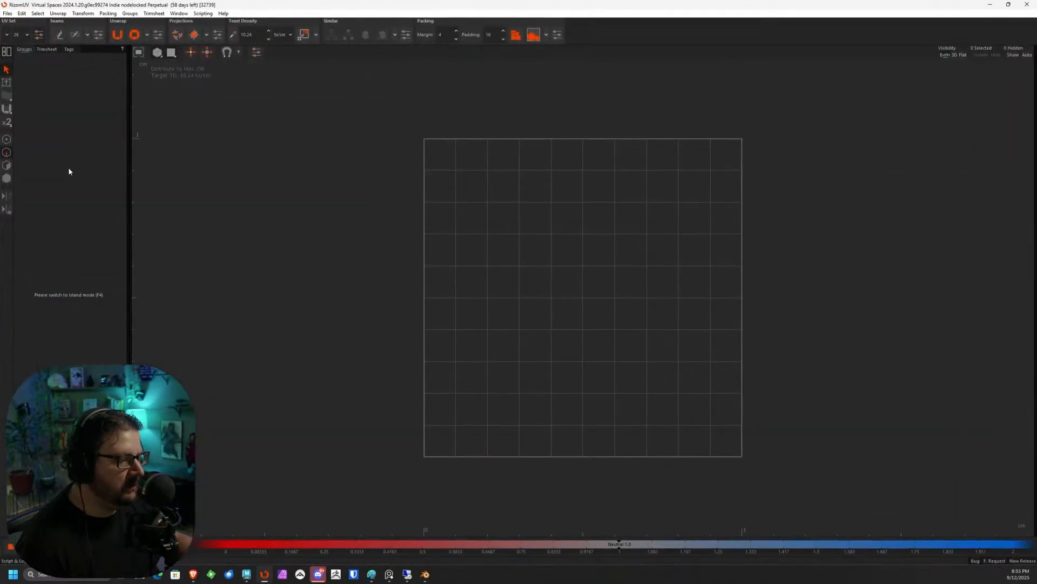
{"action": "left_click_drag", "start_coordinate": [129, 186], "coordinate": [613, 218]}
Try to load Pistoluv2.fbx from the recent files.
{"action": "left_click", "coordinate": [4, 12]}
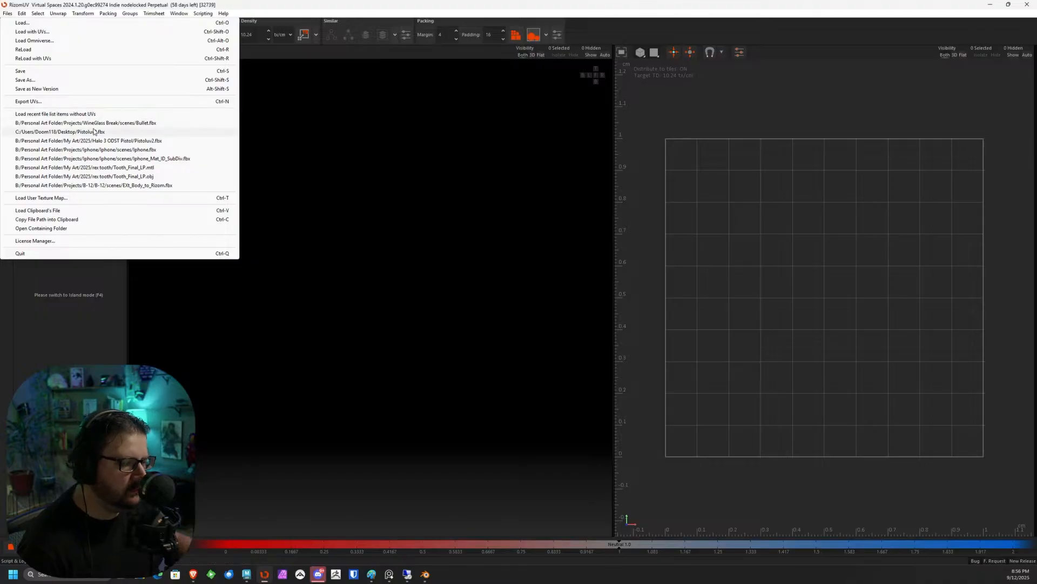
{"action": "left_click", "coordinate": [92, 132]}
{"action": "left_click", "coordinate": [581, 286]}
Start loading a mesh with its UVs and browse to the Stealth_Tank scenes folder under My Art, 2025.
{"action": "left_click", "coordinate": [8, 12]}
{"action": "left_click", "coordinate": [31, 32]}
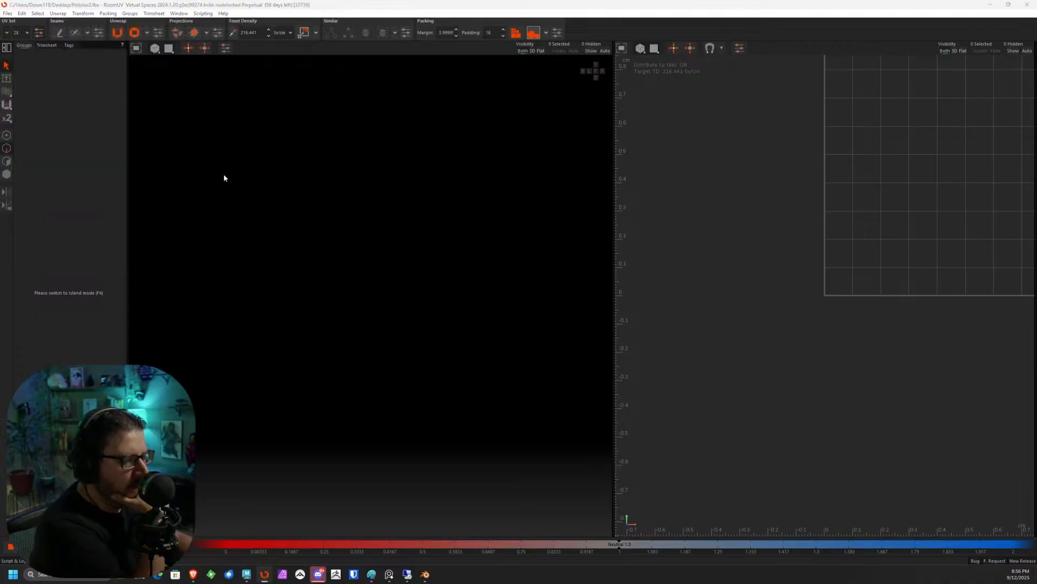
{"action": "left_click", "coordinate": [118, 42]}
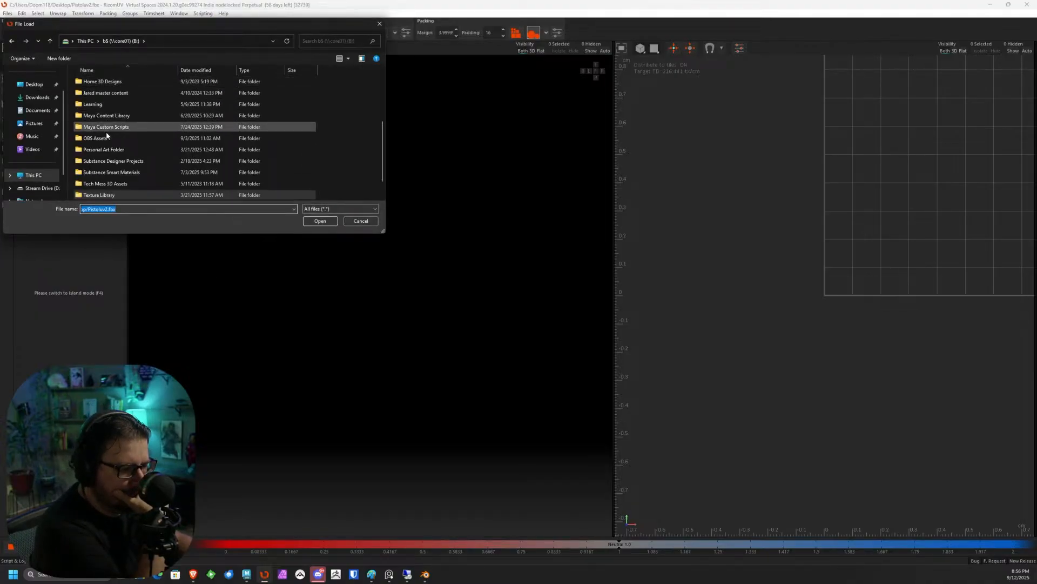
{"action": "double_click", "coordinate": [106, 149]}
{"action": "double_click", "coordinate": [105, 107]}
{"action": "double_click", "coordinate": [106, 106]}
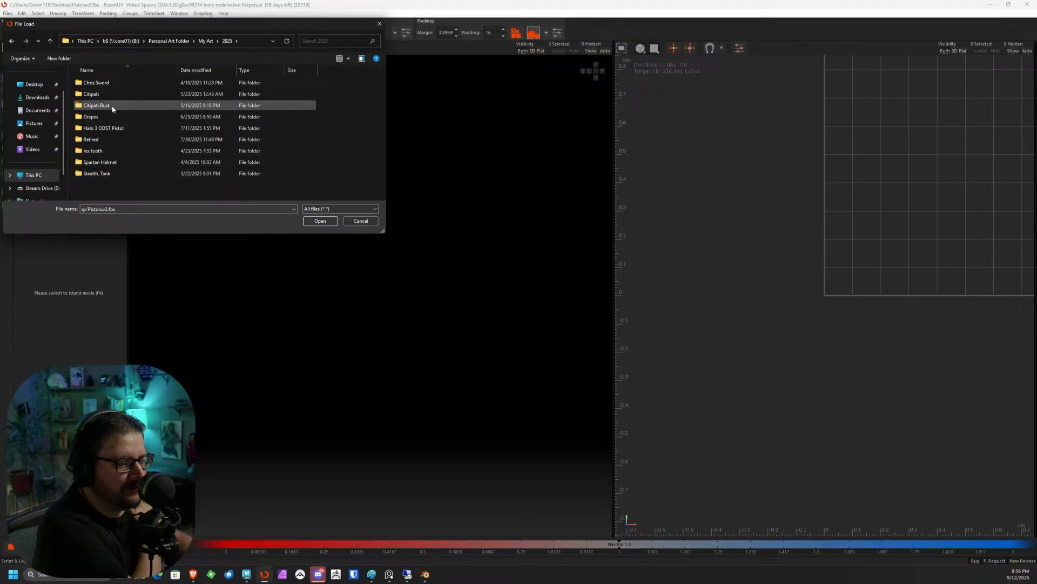
{"action": "double_click", "coordinate": [103, 174]}
{"action": "double_click", "coordinate": [81, 185]}
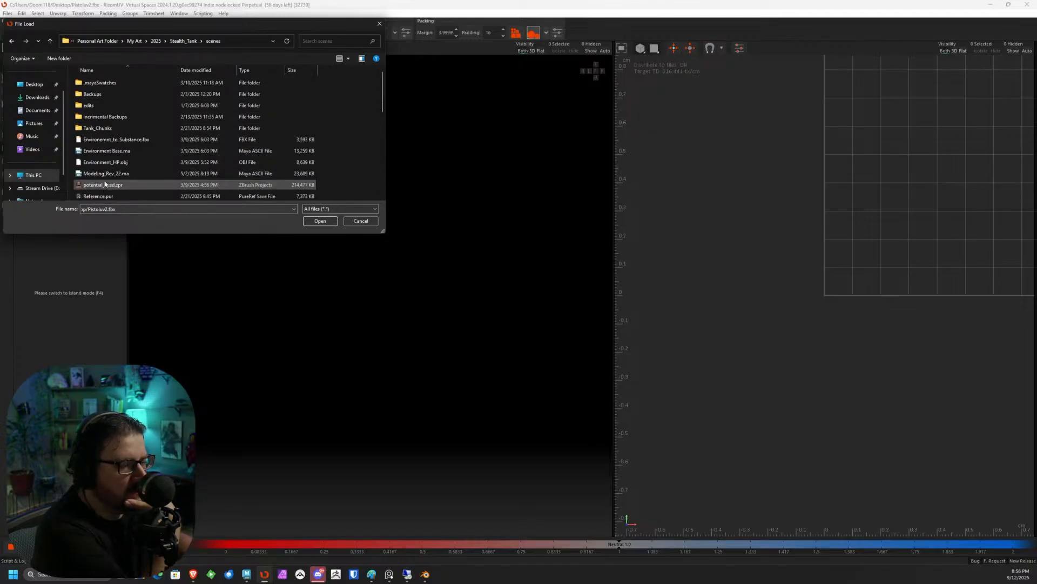
Load Tank_to_Rizom.fbx with RizomUV Attributes and Normals enabled and Auto-Weld off.
{"action": "scroll", "coordinate": [131, 126], "scroll_direction": "down", "scroll_amount": 1}
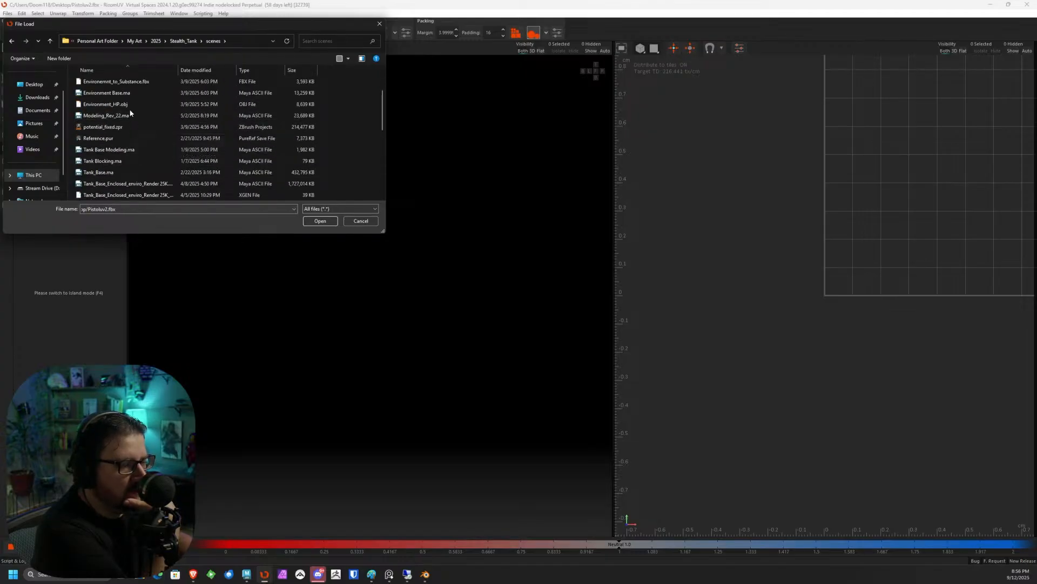
{"action": "scroll", "coordinate": [130, 113], "scroll_direction": "down", "scroll_amount": 2}
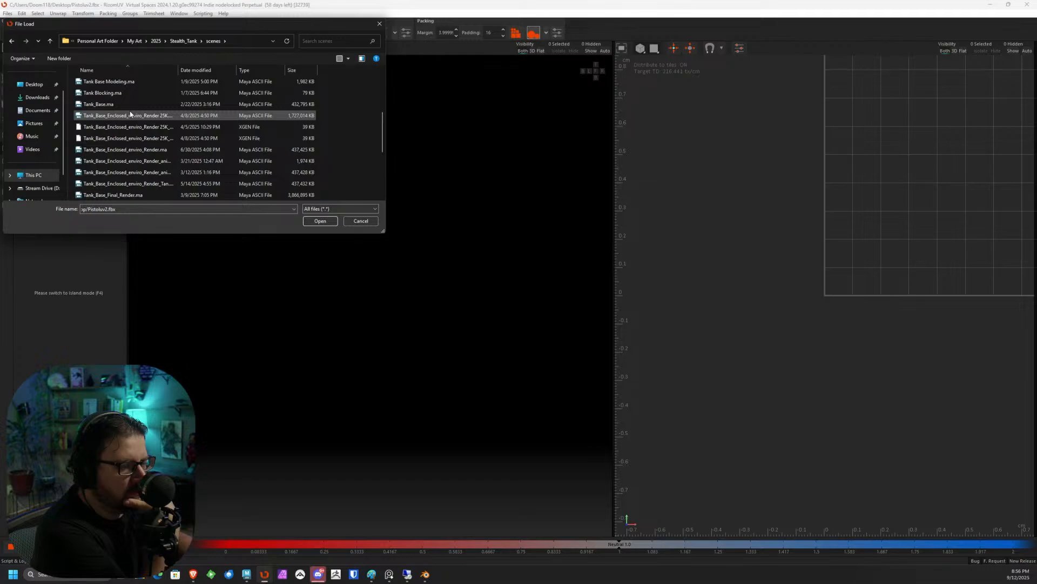
{"action": "scroll", "coordinate": [133, 130], "scroll_direction": "down", "scroll_amount": 3}
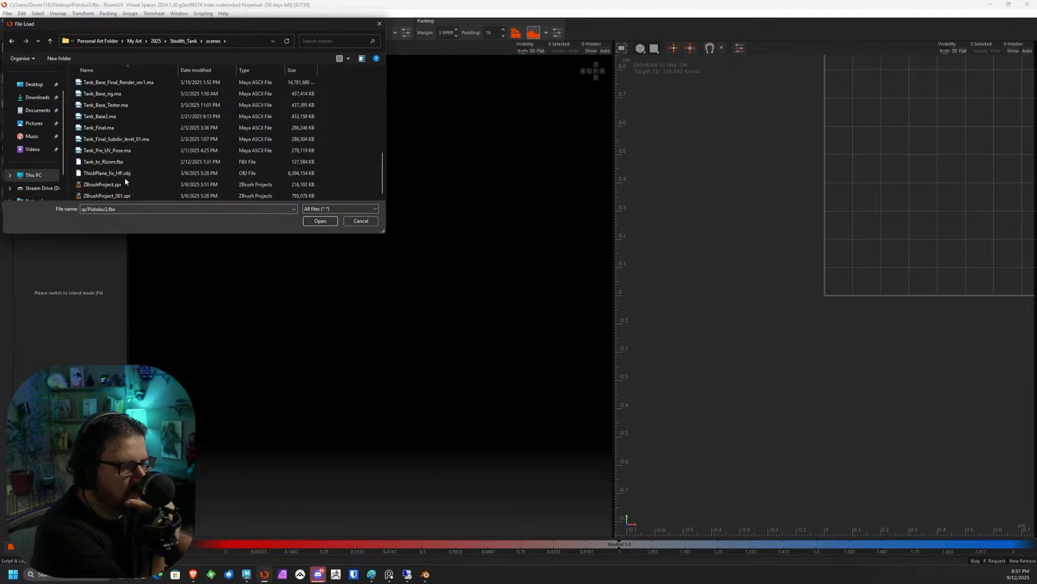
{"action": "left_click", "coordinate": [125, 162]}
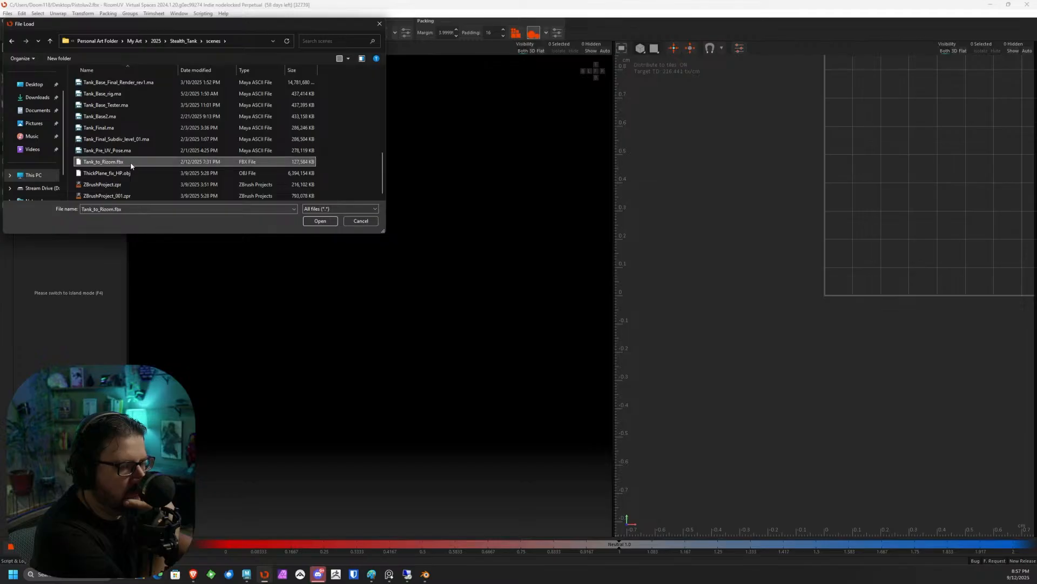
{"action": "double_click", "coordinate": [136, 165]}
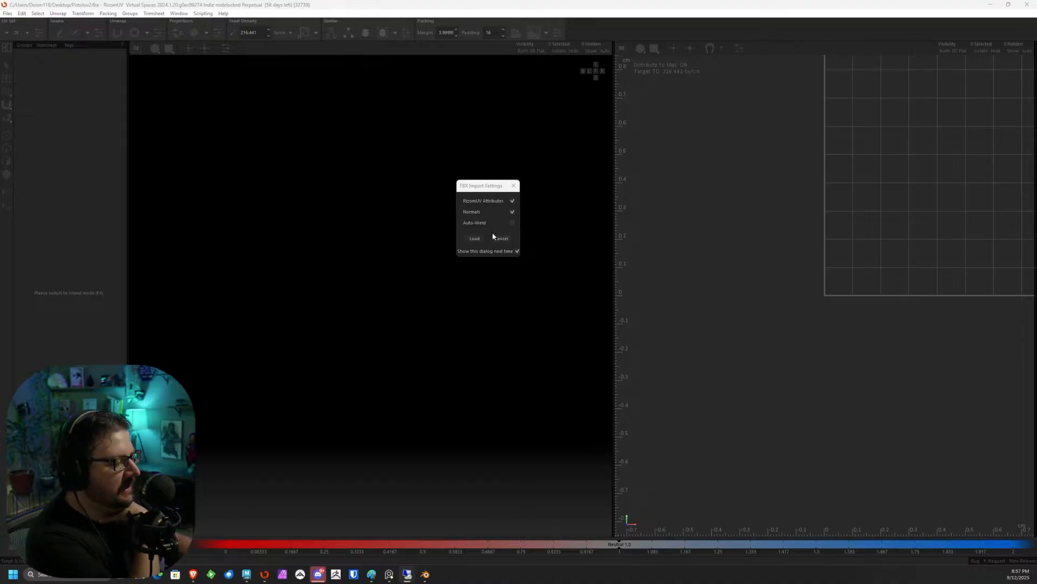
{"action": "left_click", "coordinate": [479, 238]}
{"action": "left_click", "coordinate": [480, 238]}
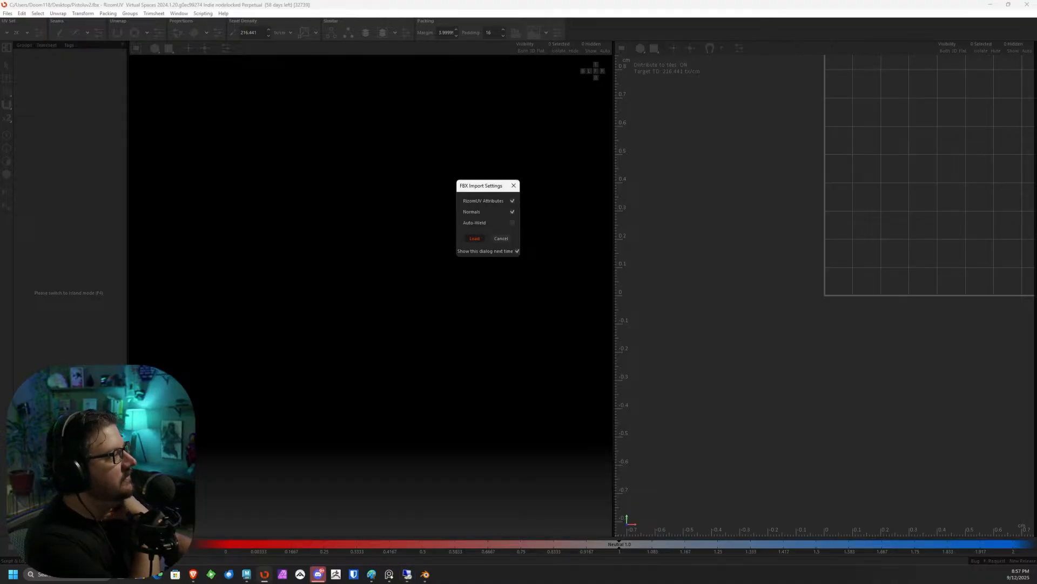
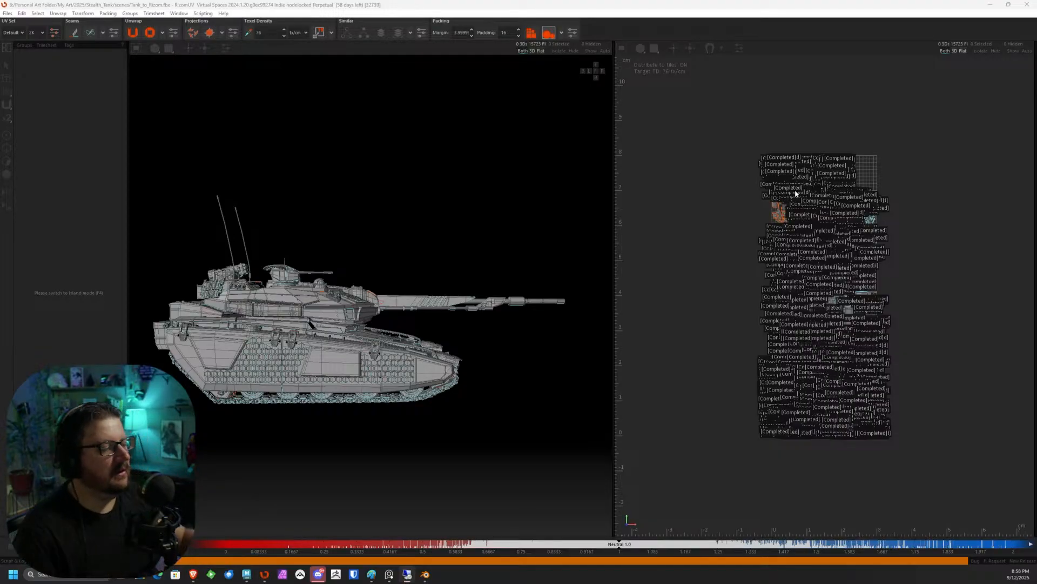
Examine the loaded tank model in 3D and check the Trimsheet and Tags lists in a widened side panel.
{"action": "scroll", "coordinate": [364, 173], "scroll_direction": "up", "scroll_amount": 2}
{"action": "left_click_drag", "start_coordinate": [365, 173], "coordinate": [416, 201], "text": "alt"}
{"action": "left_click_drag", "start_coordinate": [128, 195], "coordinate": [167, 193]}
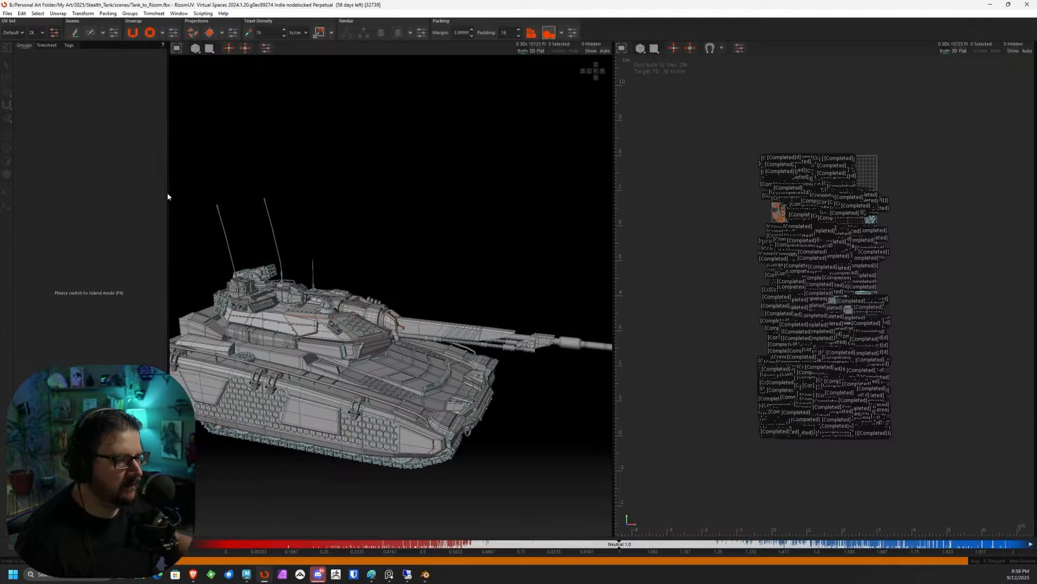
{"action": "left_click", "coordinate": [47, 45]}
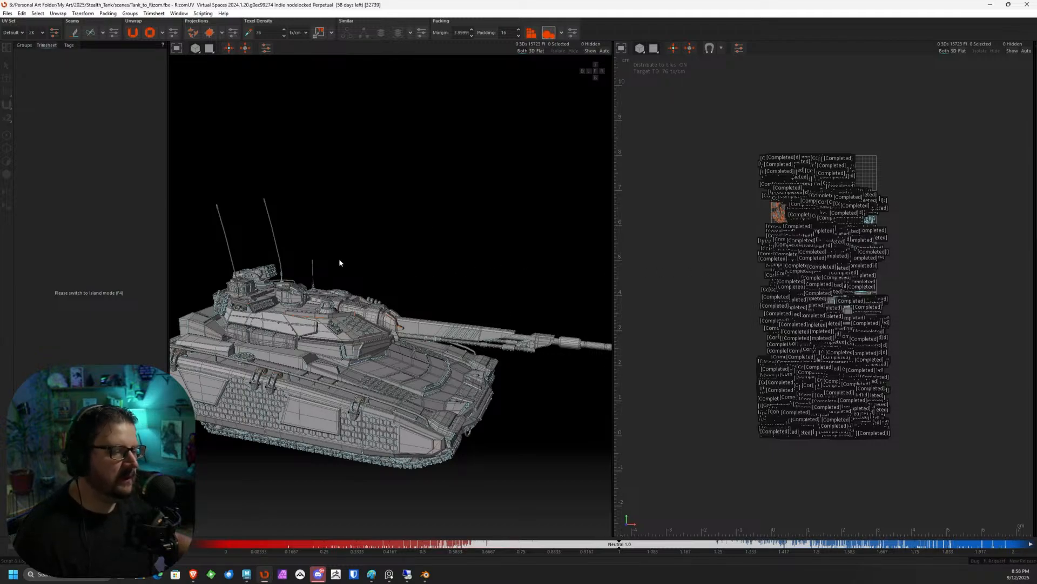
{"action": "left_click", "coordinate": [69, 46]}
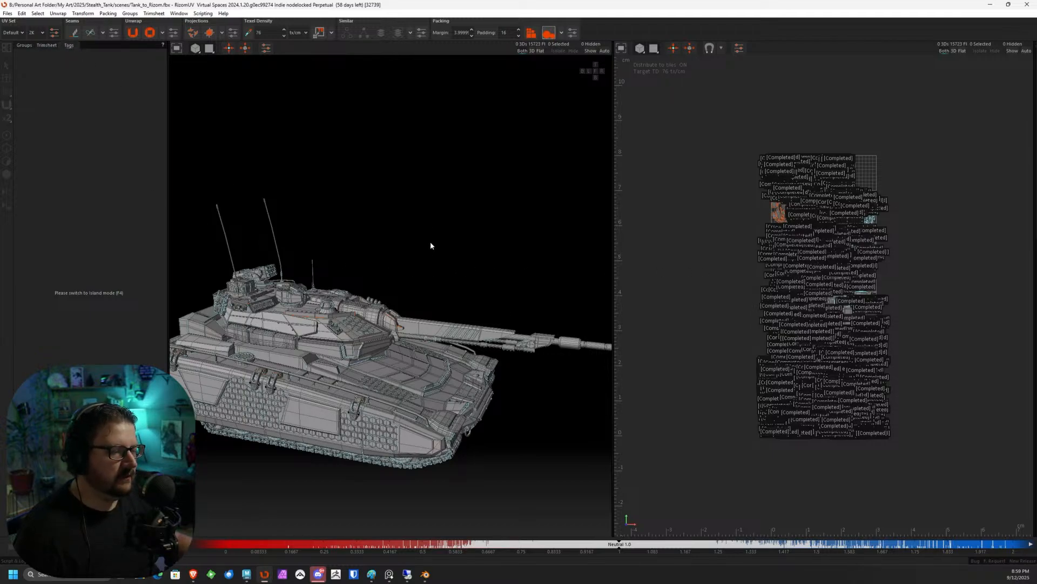
Select the entire tank in the 3D view from a front viewing angle.
{"action": "middle_click_drag", "start_coordinate": [439, 252], "coordinate": [373, 294]}
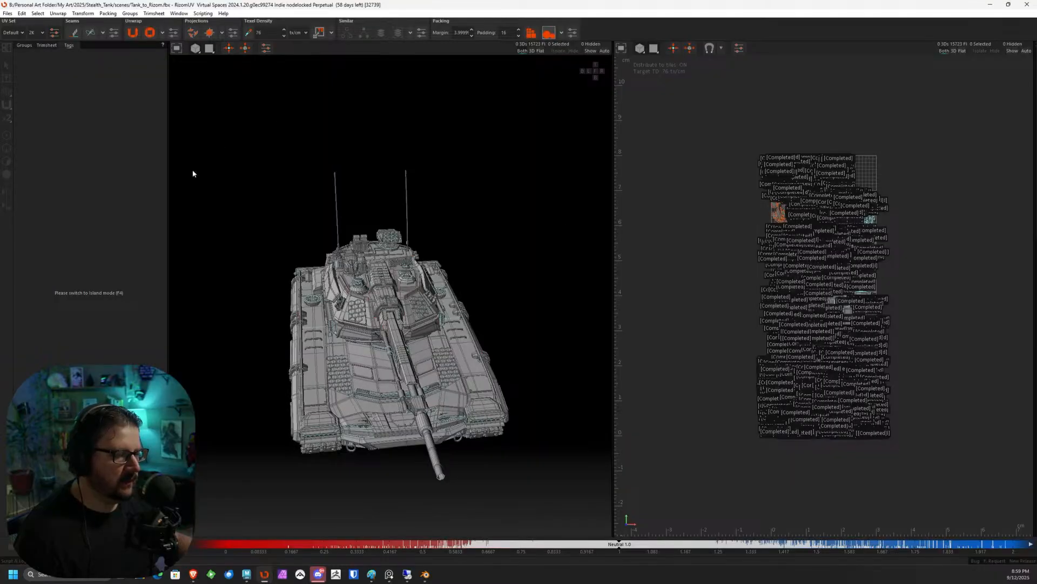
{"action": "left_click", "coordinate": [435, 376]}
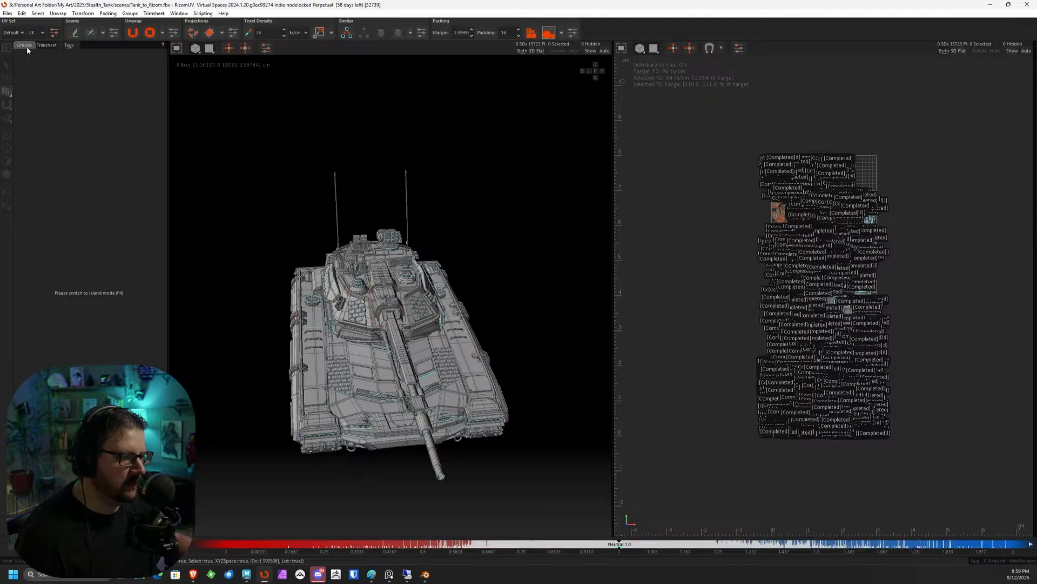
{"action": "left_click_drag", "start_coordinate": [224, 132], "coordinate": [556, 498]}
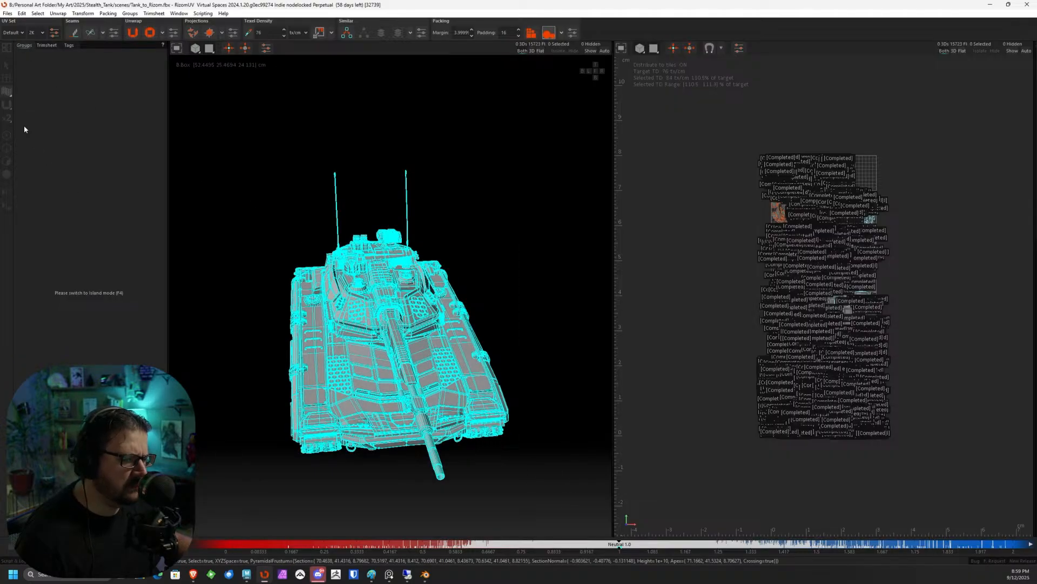
Switch to island selection mode to bring up the tank's UV groups outline.
{"action": "left_click_drag", "start_coordinate": [328, 241], "coordinate": [319, 227], "text": "alt"}
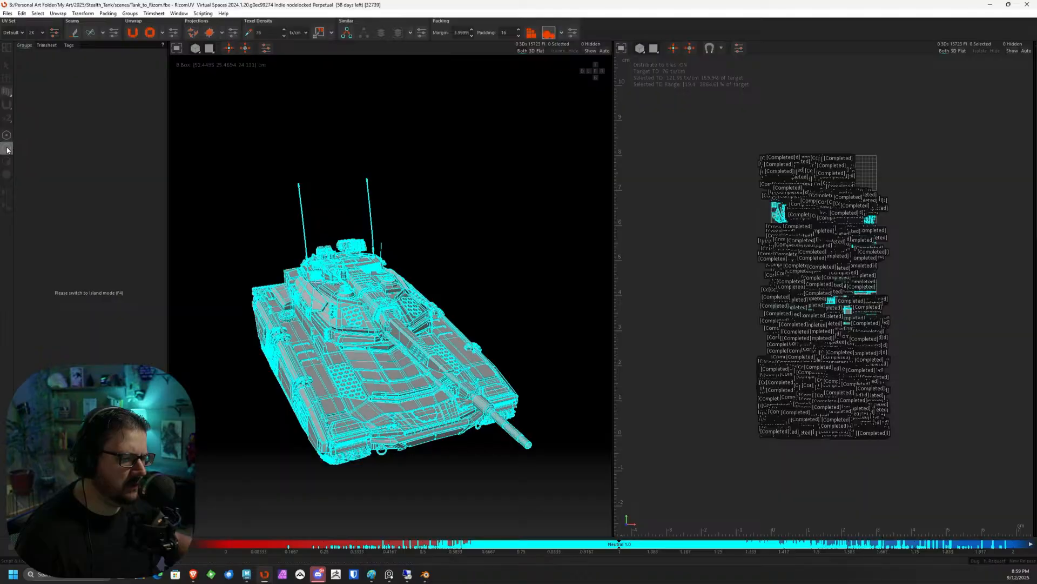
{"action": "left_click", "coordinate": [7, 163]}
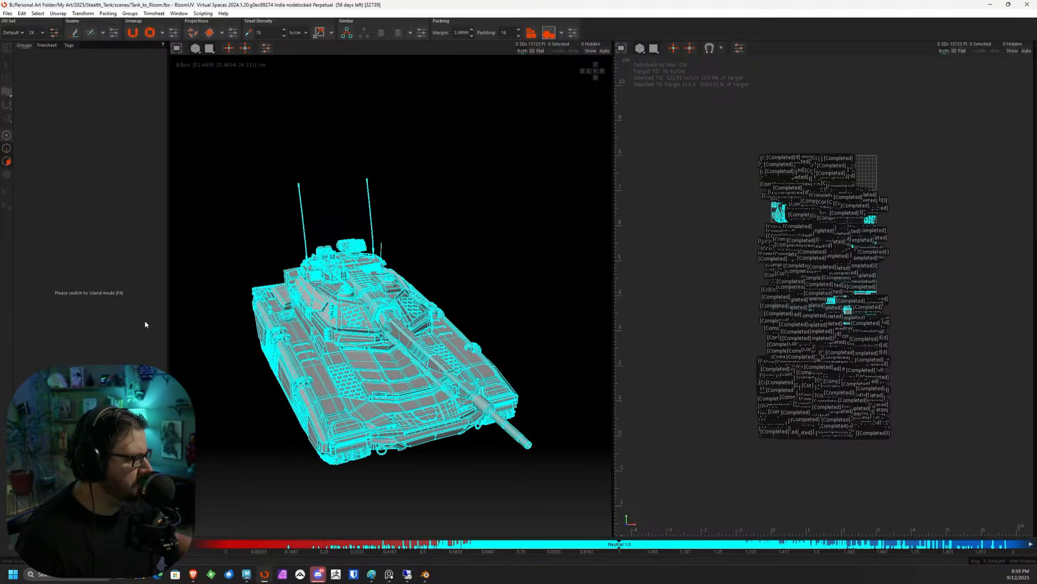
{"action": "left_click", "coordinate": [7, 174]}
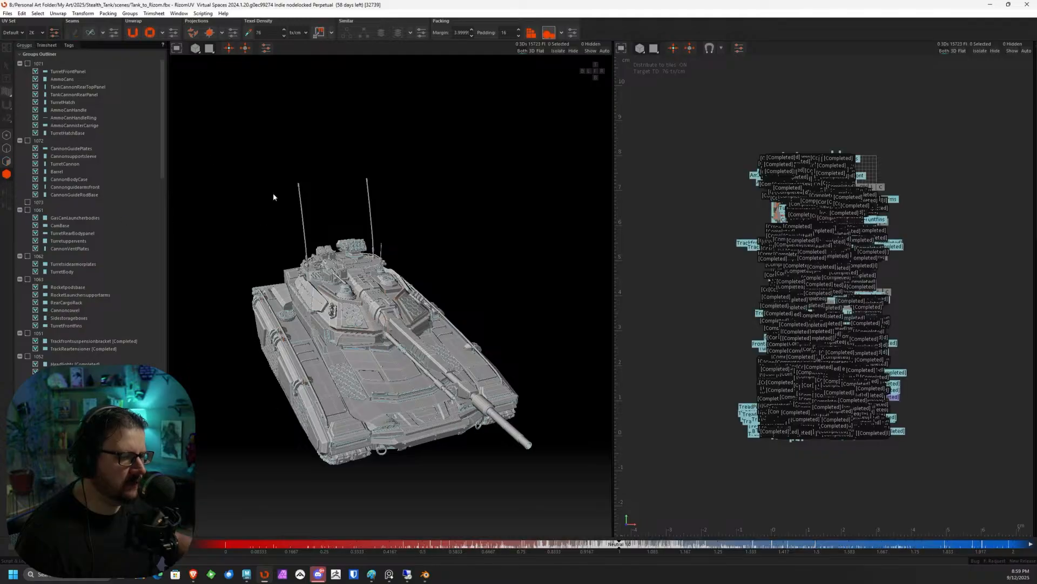
Show the tags list and select all of the tank's islands tagged Completed.
{"action": "scroll", "coordinate": [447, 308], "scroll_direction": "down", "scroll_amount": 1}
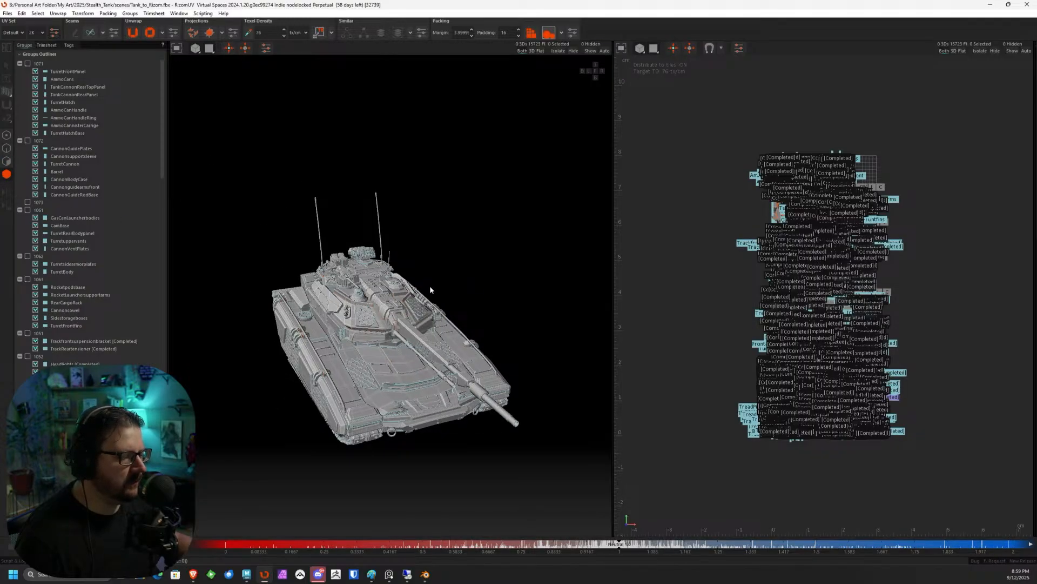
{"action": "left_click_drag", "start_coordinate": [268, 246], "coordinate": [384, 232], "text": "alt"}
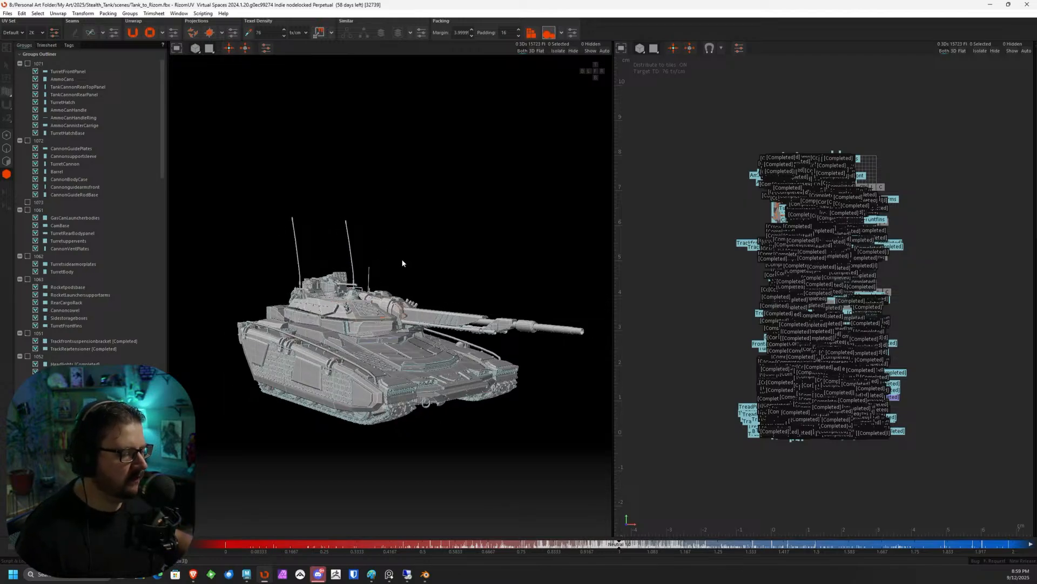
{"action": "left_click_drag", "start_coordinate": [459, 255], "coordinate": [447, 274], "text": "alt"}
{"action": "scroll", "coordinate": [416, 357], "scroll_direction": "up", "scroll_amount": 3}
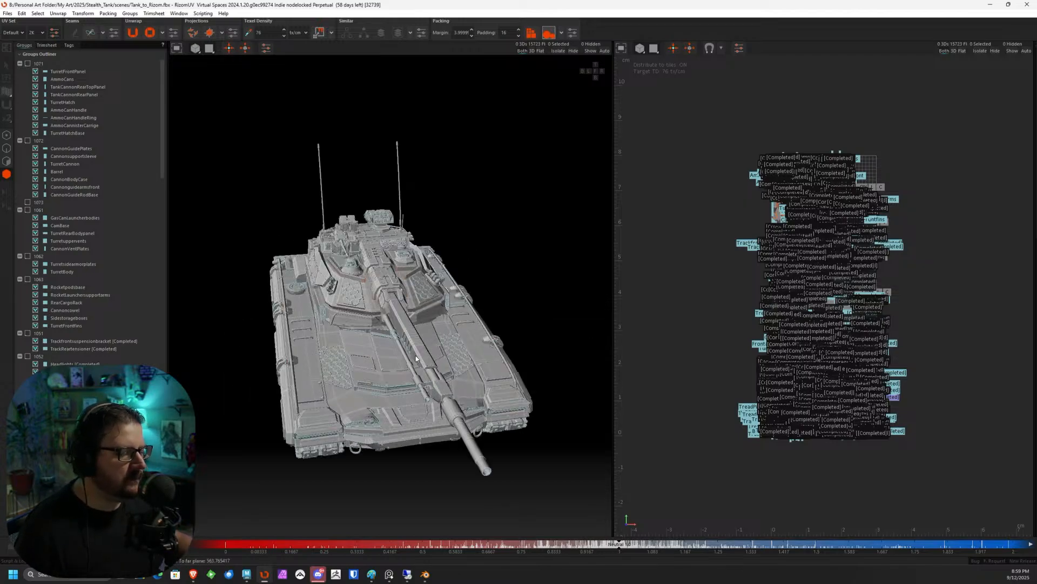
{"action": "scroll", "coordinate": [416, 356], "scroll_direction": "up", "scroll_amount": 2}
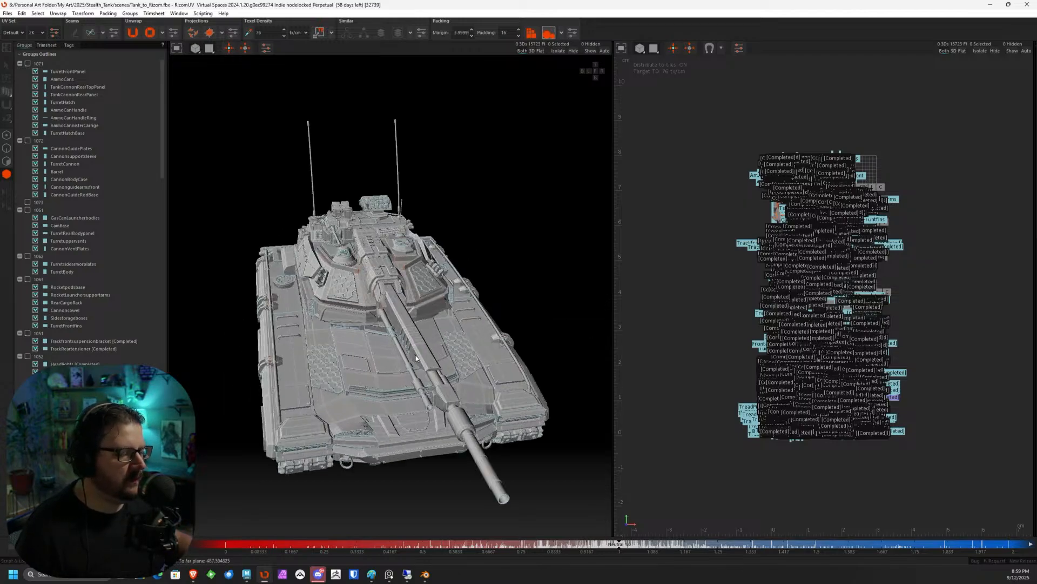
{"action": "left_click", "coordinate": [69, 45]}
{"action": "left_click", "coordinate": [30, 63]}
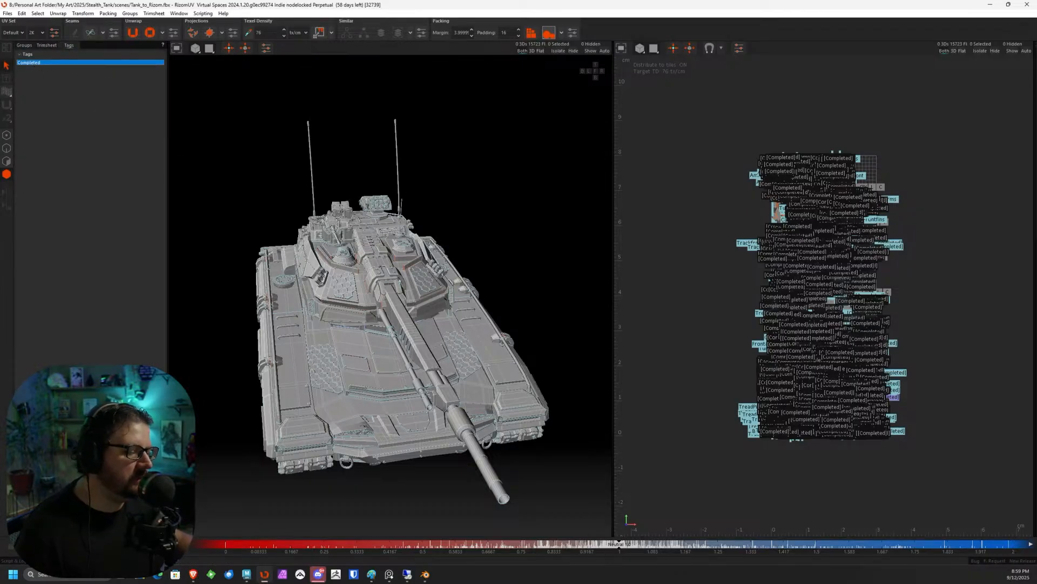
{"action": "double_click", "coordinate": [30, 63]}
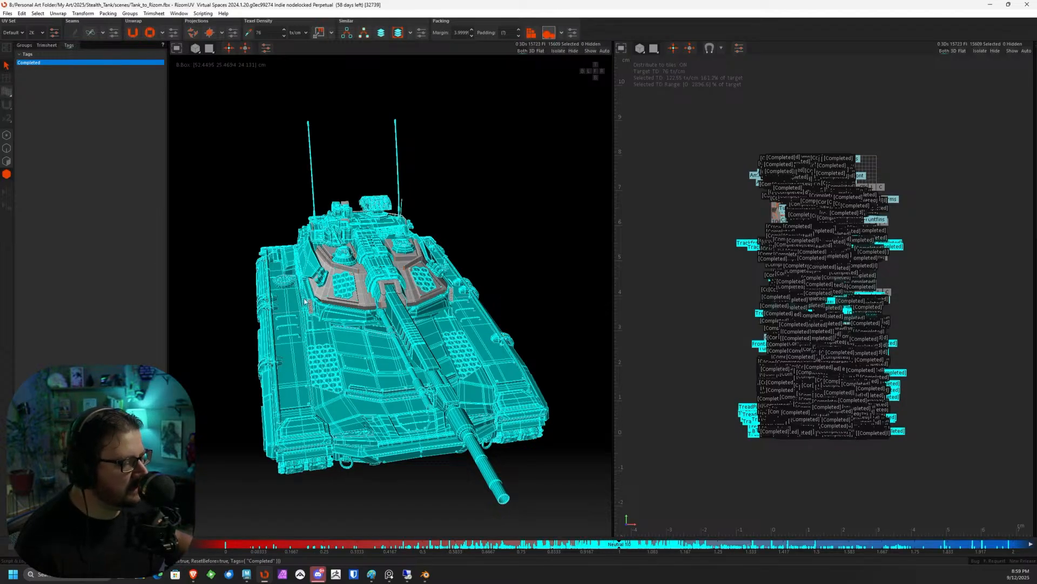
Examine the tank's UDIM tiles with their group labels and compare tagged and untagged islands on the 3D model.
{"action": "scroll", "coordinate": [809, 278], "scroll_direction": "up", "scroll_amount": 4}
{"action": "scroll", "coordinate": [808, 278], "scroll_direction": "up", "scroll_amount": 4}
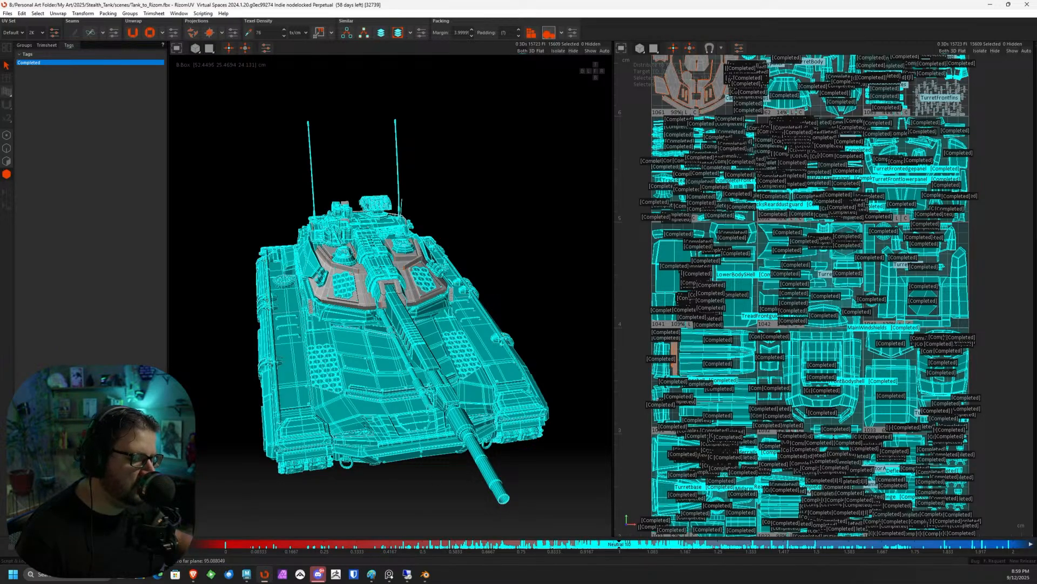
{"action": "scroll", "coordinate": [805, 281], "scroll_direction": "up", "scroll_amount": 3}
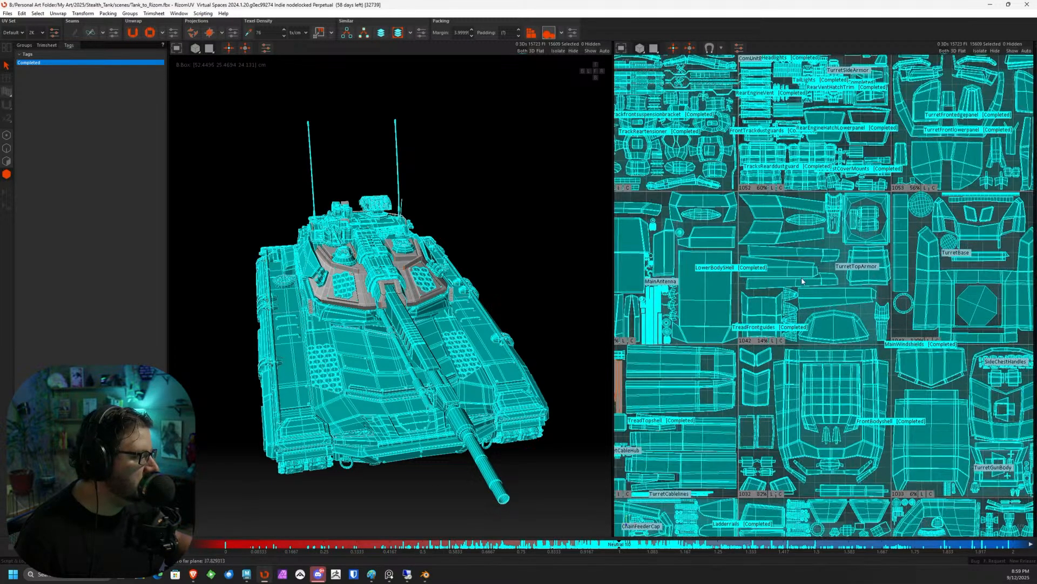
{"action": "scroll", "coordinate": [827, 259], "scroll_direction": "down", "scroll_amount": 4}
{"action": "scroll", "coordinate": [709, 218], "scroll_direction": "up", "scroll_amount": 2}
{"action": "scroll", "coordinate": [707, 217], "scroll_direction": "up", "scroll_amount": 1}
{"action": "middle_click_drag", "start_coordinate": [708, 216], "coordinate": [826, 245]}
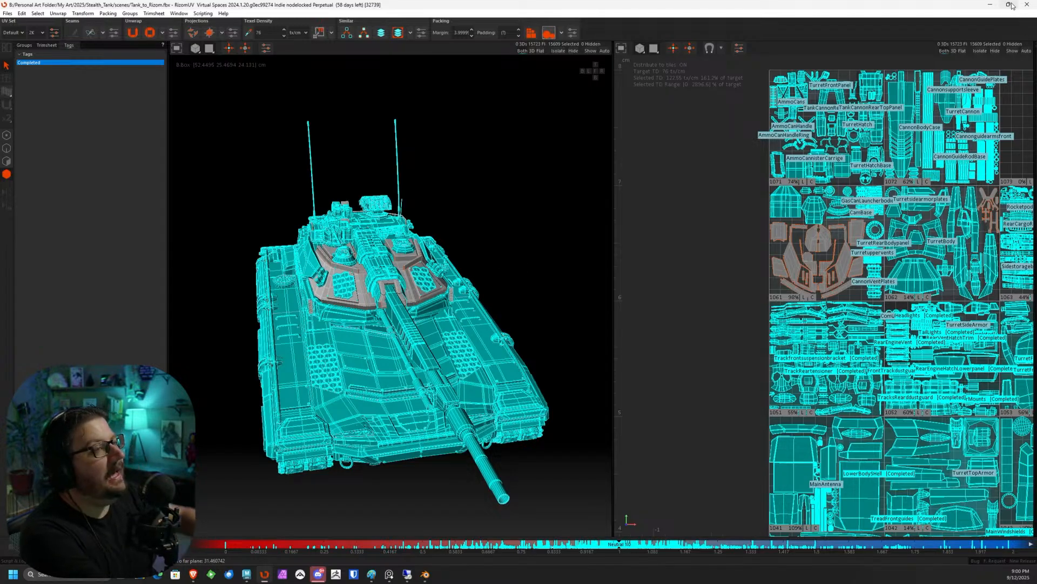
{"action": "mouse_move", "coordinate": [1012, 6]}
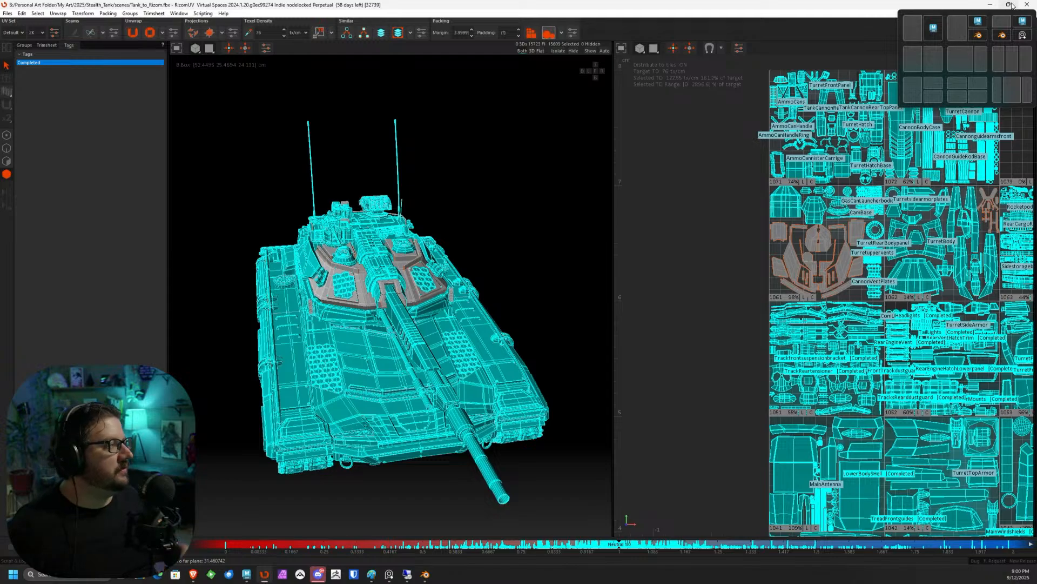
{"action": "scroll", "coordinate": [513, 223], "scroll_direction": "down", "scroll_amount": 2}
{"action": "left_click_drag", "start_coordinate": [513, 222], "coordinate": [413, 266], "text": "alt"}
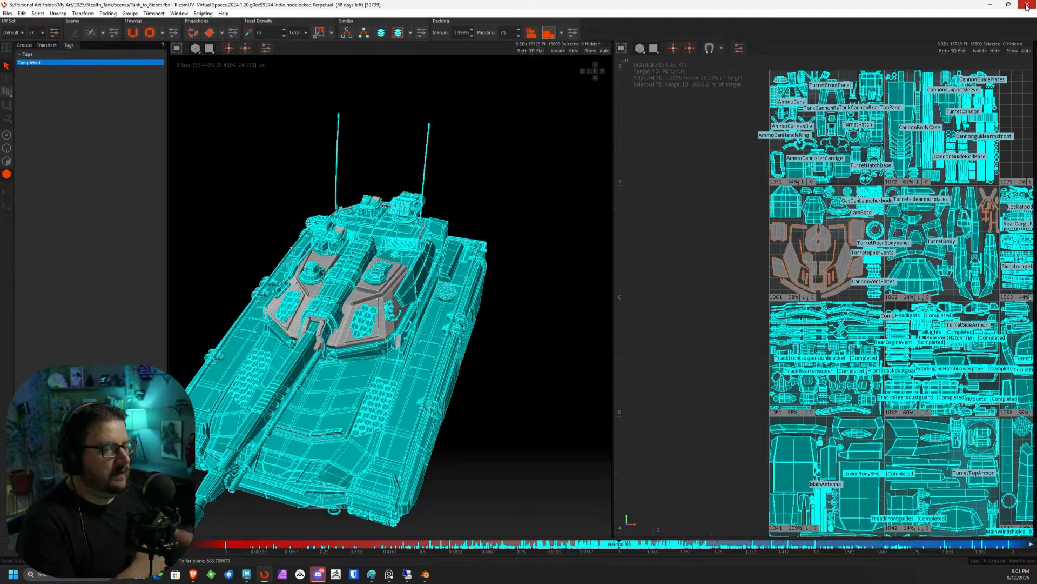
Review the groups outline tile by tile to see which part groups carry the Completed tag.
{"action": "left_click", "coordinate": [24, 45]}
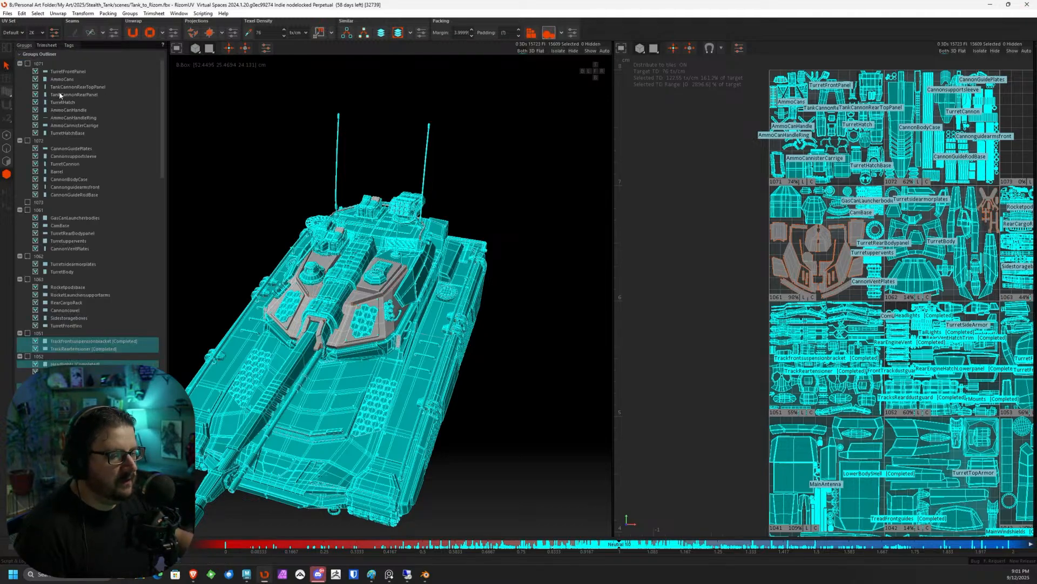
{"action": "scroll", "coordinate": [56, 76], "scroll_direction": "down", "scroll_amount": 5}
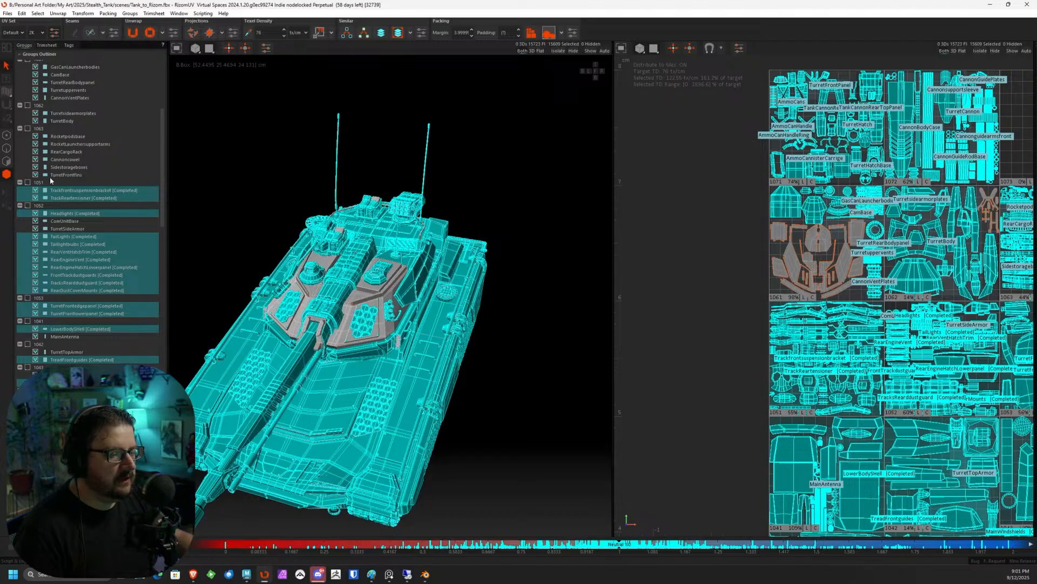
{"action": "scroll", "coordinate": [101, 213], "scroll_direction": "down", "scroll_amount": 5}
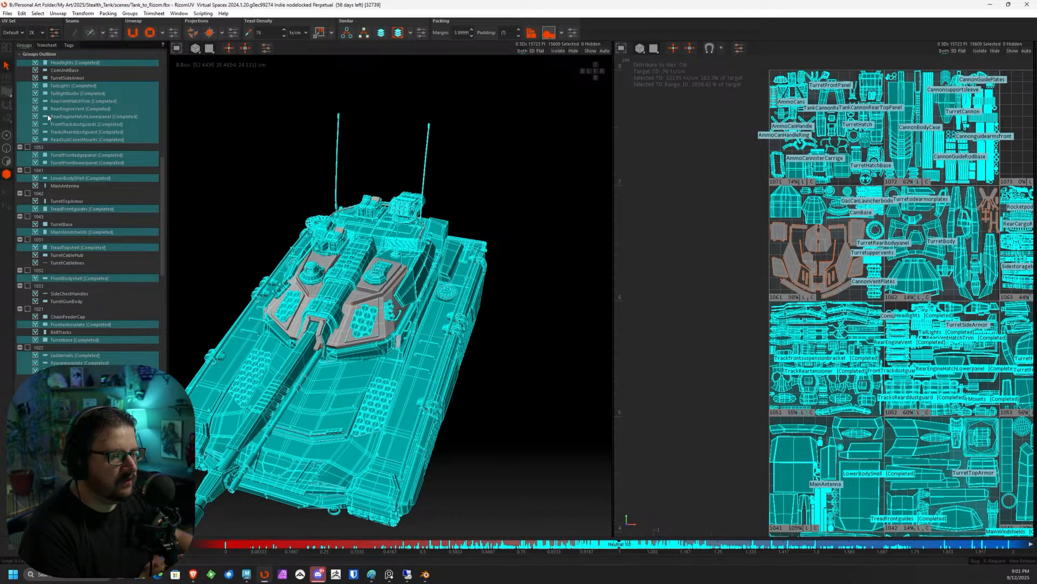
{"action": "scroll", "coordinate": [63, 173], "scroll_direction": "down", "scroll_amount": 10}
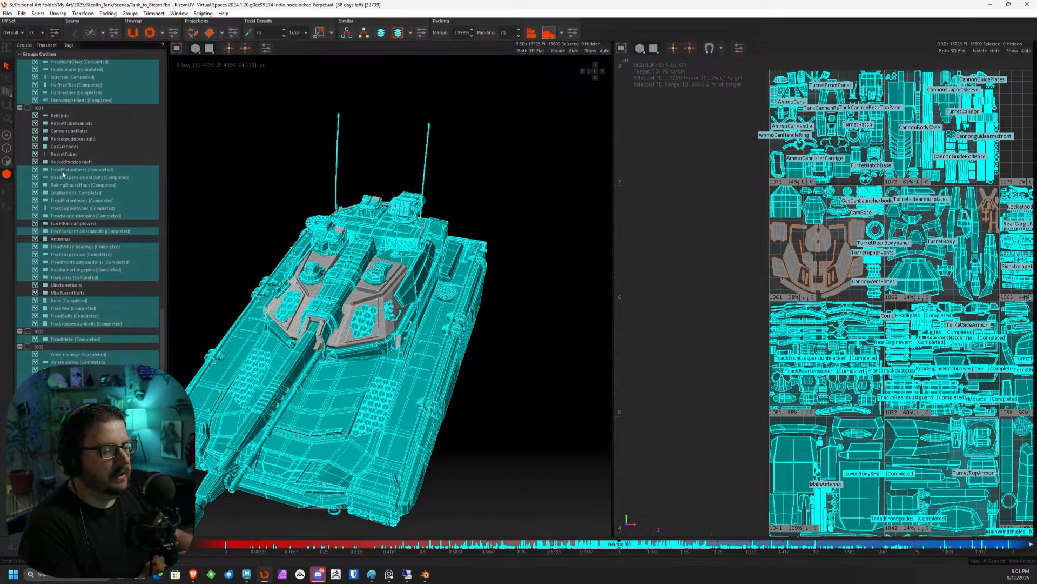
{"action": "scroll", "coordinate": [63, 174], "scroll_direction": "up", "scroll_amount": 10}
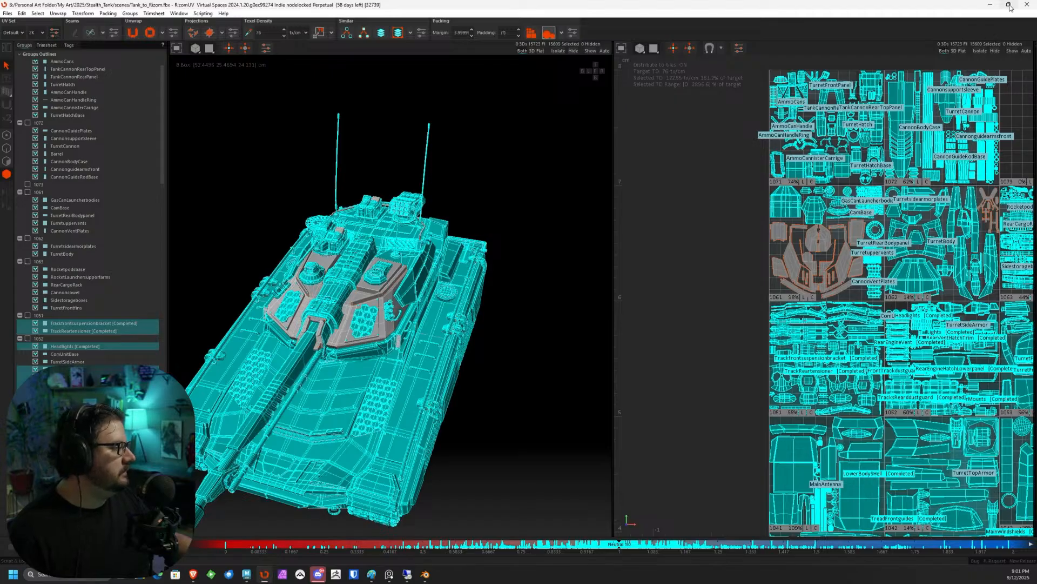
Close RizomUV without saving the tank's changes and return to the interceptor scene in Maya.
{"action": "left_click", "coordinate": [1026, 11]}
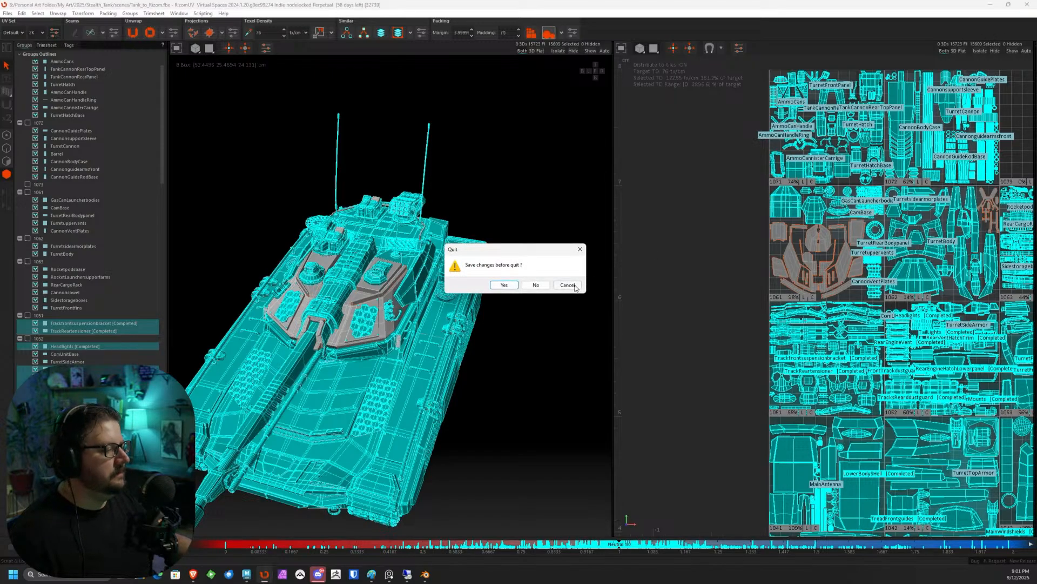
{"action": "left_click", "coordinate": [539, 286]}
Inspect how the grey engine cylinder sits in the yellow engine housing, from the side, above and behind.
{"action": "left_click_drag", "start_coordinate": [625, 225], "coordinate": [491, 259], "text": "alt"}
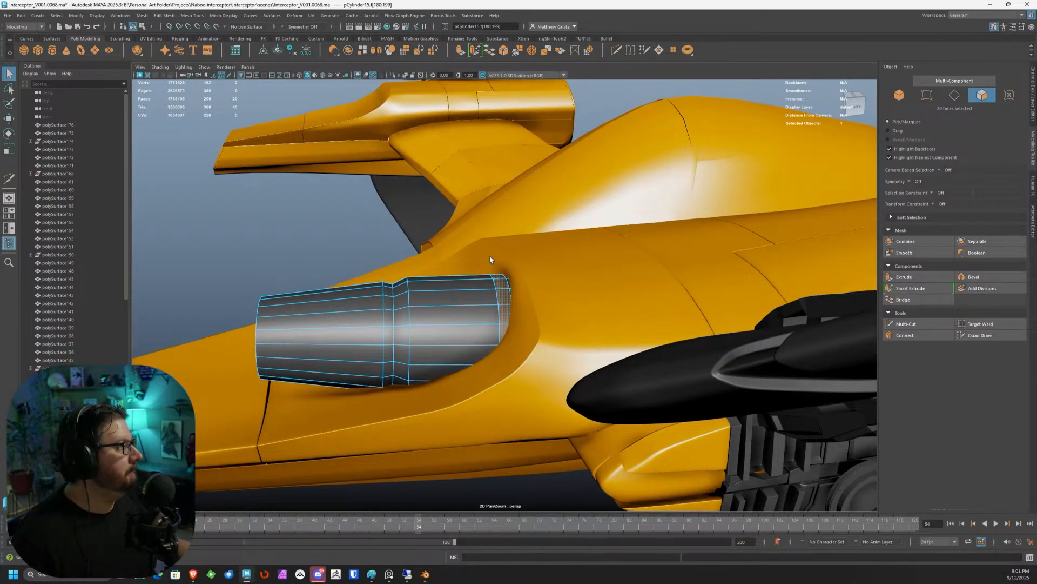
{"action": "scroll", "coordinate": [490, 259], "scroll_direction": "up", "scroll_amount": 6}
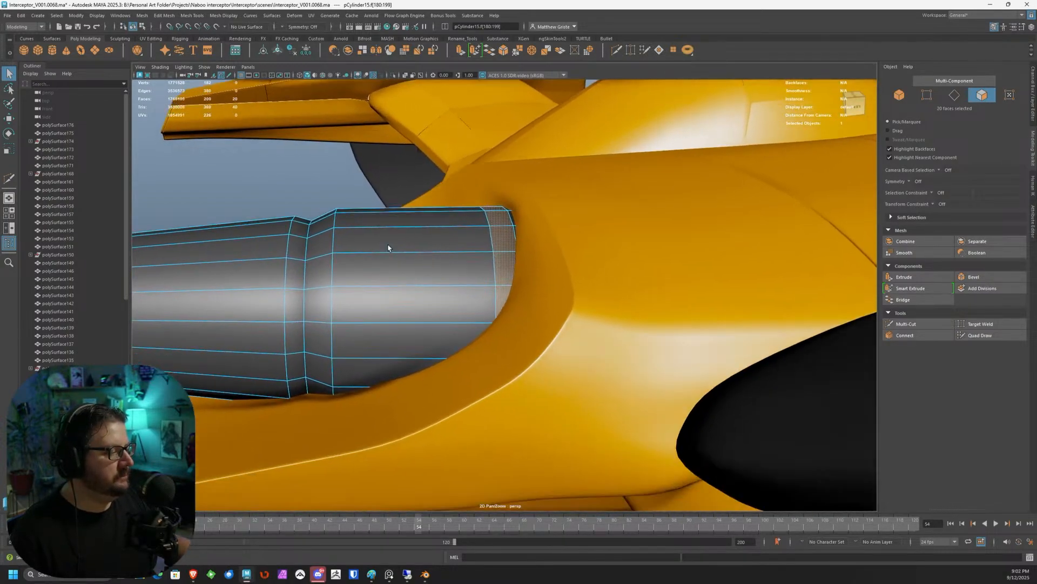
{"action": "left_click_drag", "start_coordinate": [389, 245], "coordinate": [546, 270], "text": "alt"}
{"action": "right_click_drag", "start_coordinate": [546, 271], "coordinate": [481, 287], "text": "alt"}
{"action": "left_click_drag", "start_coordinate": [482, 287], "coordinate": [433, 288], "text": "alt"}
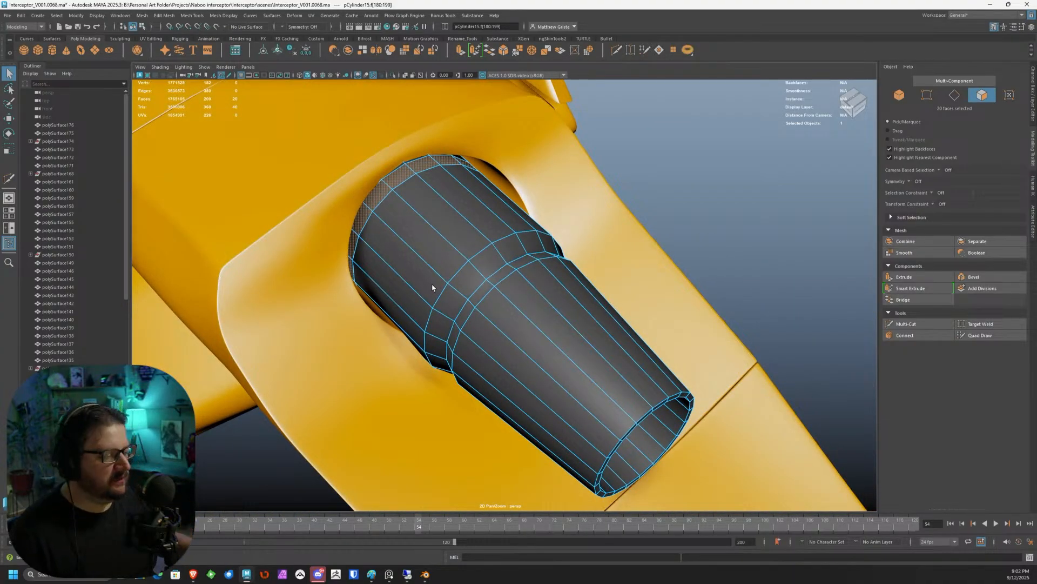
{"action": "scroll", "coordinate": [505, 281], "scroll_direction": "down", "scroll_amount": 4}
{"action": "left_click_drag", "start_coordinate": [551, 278], "coordinate": [471, 240], "text": "alt"}
{"action": "scroll", "coordinate": [486, 245], "scroll_direction": "up", "scroll_amount": 3}
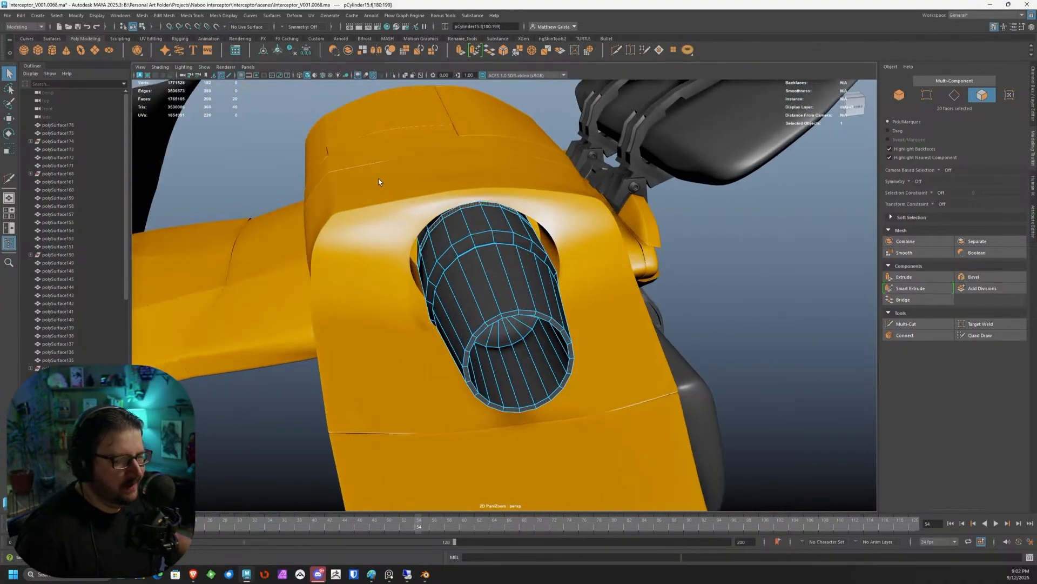
Create a new polygon cylinder and bring it into sight in the front view of the four-view layout.
{"action": "left_click", "coordinate": [52, 51]}
{"action": "scroll", "coordinate": [459, 268], "scroll_direction": "down", "scroll_amount": 3}
{"action": "key", "text": "space"}
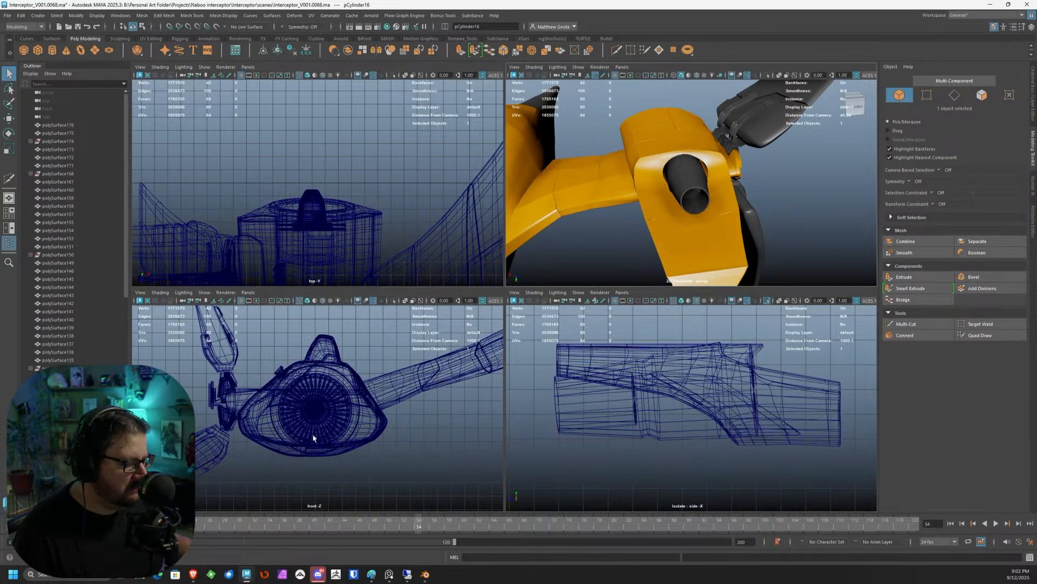
{"action": "scroll", "coordinate": [313, 435], "scroll_direction": "up", "scroll_amount": 8}
{"action": "scroll", "coordinate": [317, 429], "scroll_direction": "down", "scroll_amount": 12}
{"action": "middle_click_drag", "start_coordinate": [463, 462], "coordinate": [386, 355], "text": "alt"}
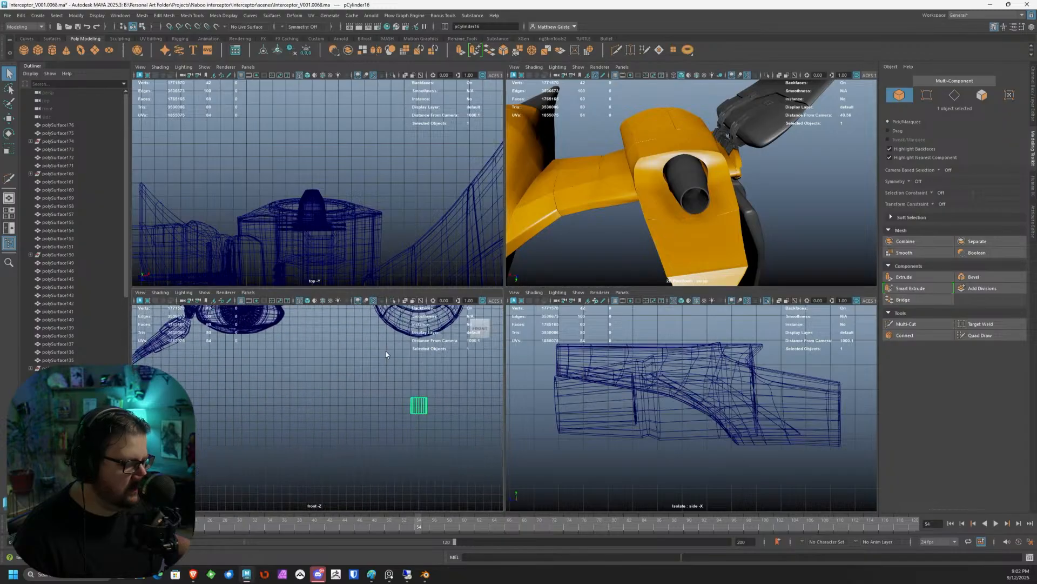
Rotate the new cylinder about its X axis and set Rotate X to 90.
{"action": "key", "text": "e"}
{"action": "left_click_drag", "start_coordinate": [419, 388], "coordinate": [420, 429]}
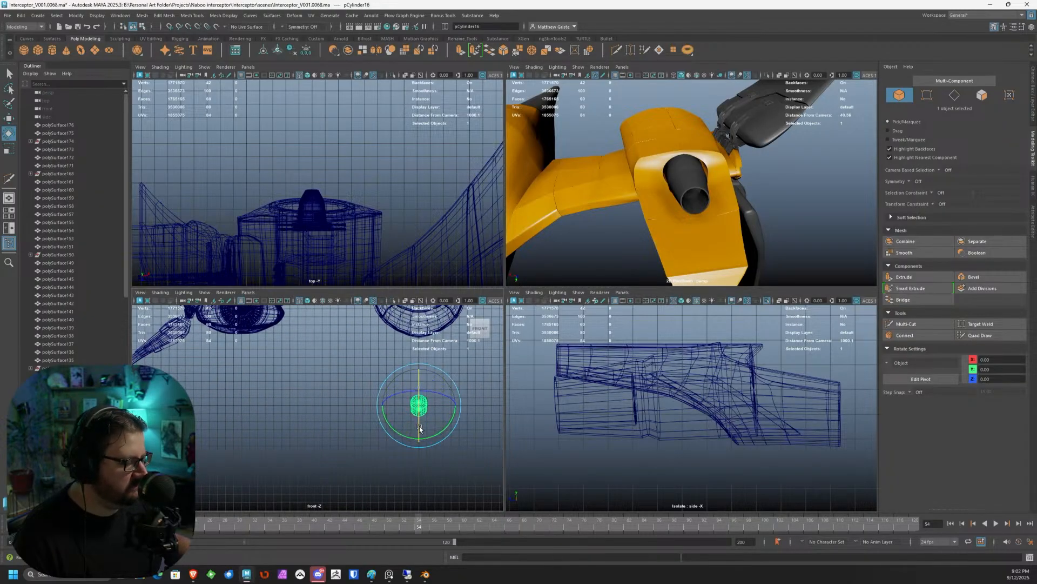
{"action": "left_click", "coordinate": [1034, 116]}
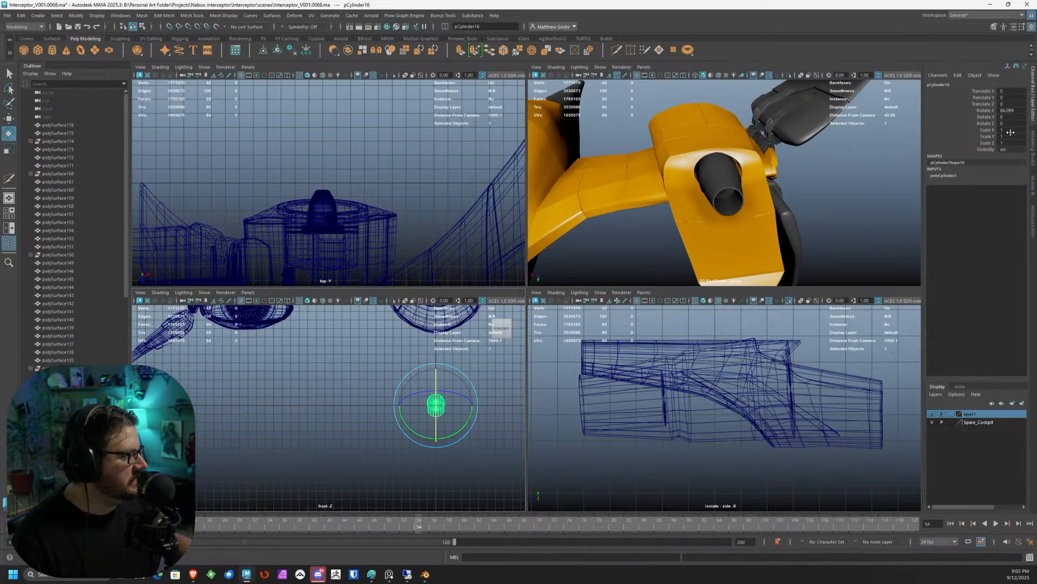
{"action": "double_click", "coordinate": [1008, 110]}
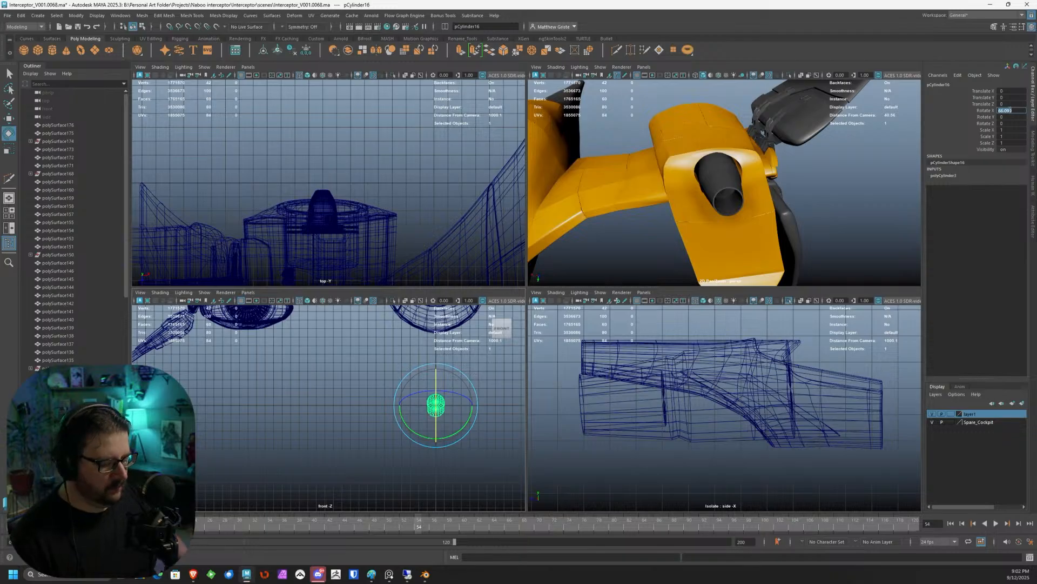
{"action": "type", "text": "90"}
{"action": "key", "text": "Return"}
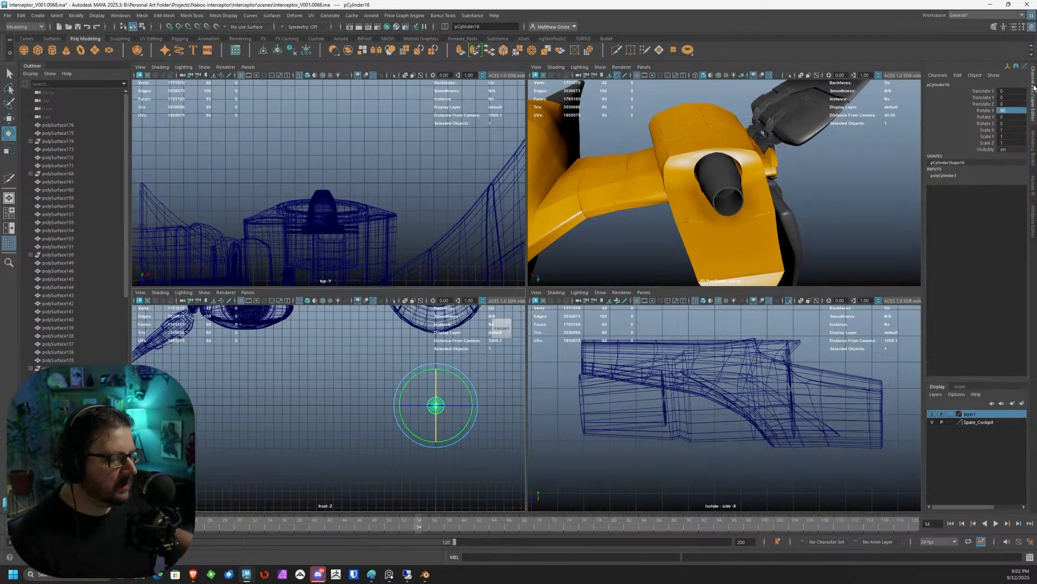
Set the new cylinder's Subdivisions Axis to 30 after trying 40.
{"action": "key", "text": "w"}
{"action": "left_click", "coordinate": [945, 176]}
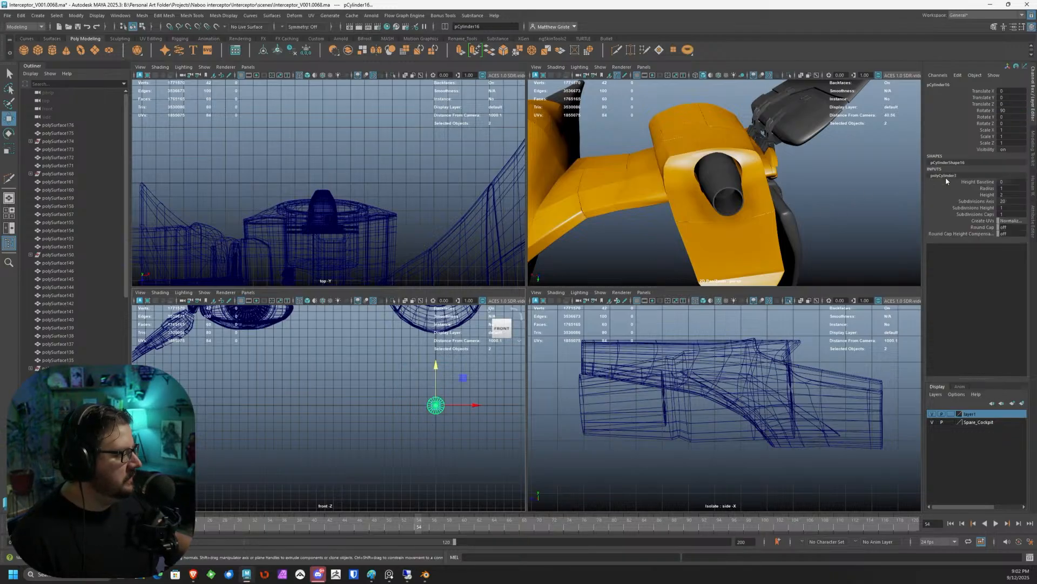
{"action": "double_click", "coordinate": [1019, 201]}
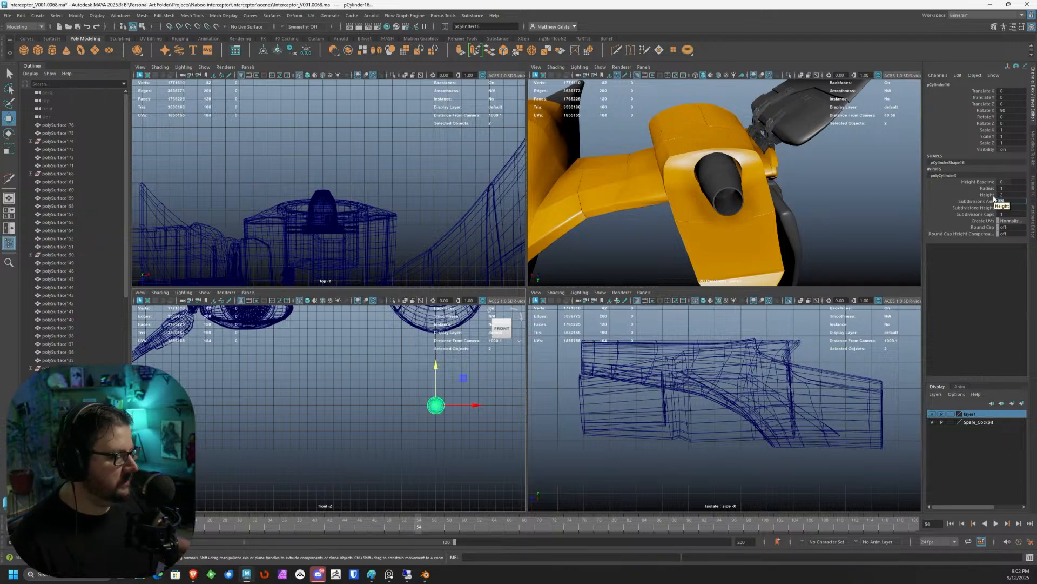
{"action": "type", "text": "40"}
{"action": "key", "text": "Return"}
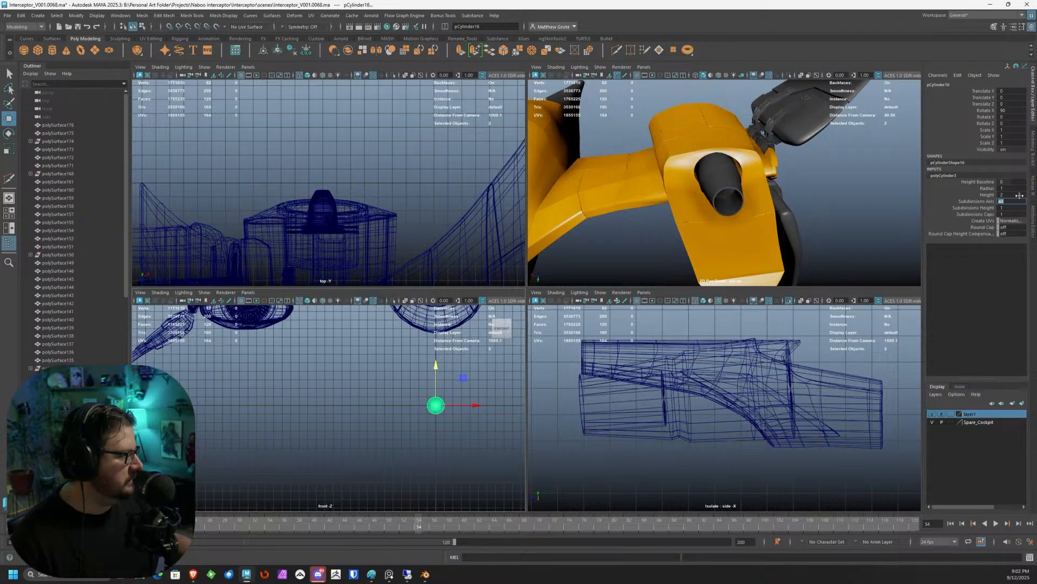
{"action": "type", "text": "30"}
{"action": "key", "text": "Return"}
Move the new cylinder in the front view from the origin onto the centre of the engine.
{"action": "left_click_drag", "start_coordinate": [435, 404], "coordinate": [270, 326]}
{"action": "scroll", "coordinate": [399, 444], "scroll_direction": "down", "scroll_amount": 3}
{"action": "scroll", "coordinate": [399, 444], "scroll_direction": "up", "scroll_amount": 2}
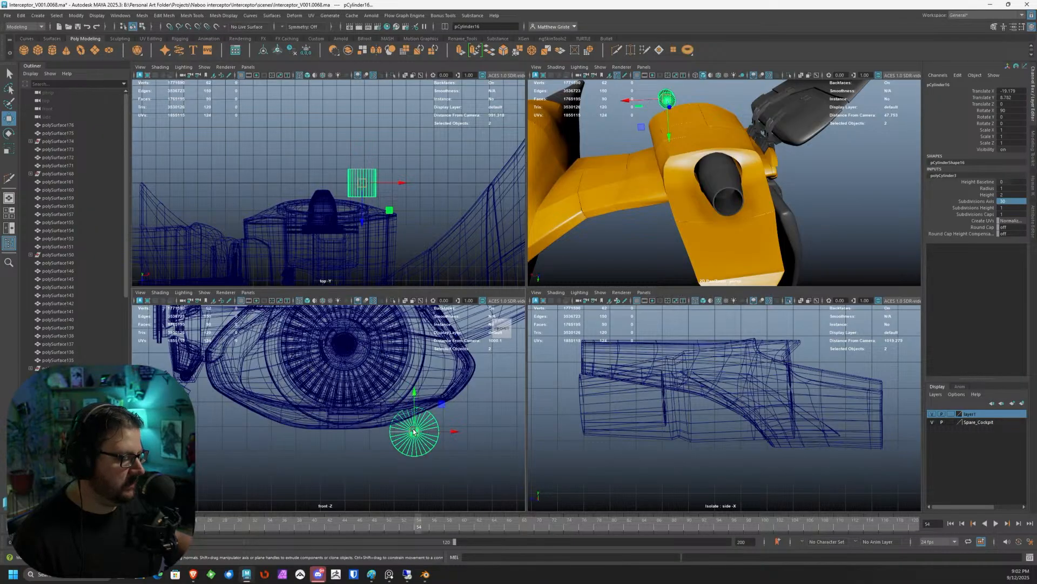
{"action": "left_click_drag", "start_coordinate": [416, 431], "coordinate": [353, 337]}
{"action": "scroll", "coordinate": [357, 326], "scroll_direction": "up", "scroll_amount": 3}
{"action": "scroll", "coordinate": [357, 326], "scroll_direction": "up", "scroll_amount": 2}
Point-snap the cylinder onto the engine's centre in the front view, to Translate X -22.019 and Y 12.347.
{"action": "key", "text": "space"}
{"action": "scroll", "coordinate": [538, 256], "scroll_direction": "up", "scroll_amount": 4}
{"action": "left_click_drag", "start_coordinate": [531, 234], "coordinate": [457, 283]}
{"action": "left_click", "coordinate": [187, 27]}
{"action": "key", "text": "space"}
{"action": "key", "text": "space"}
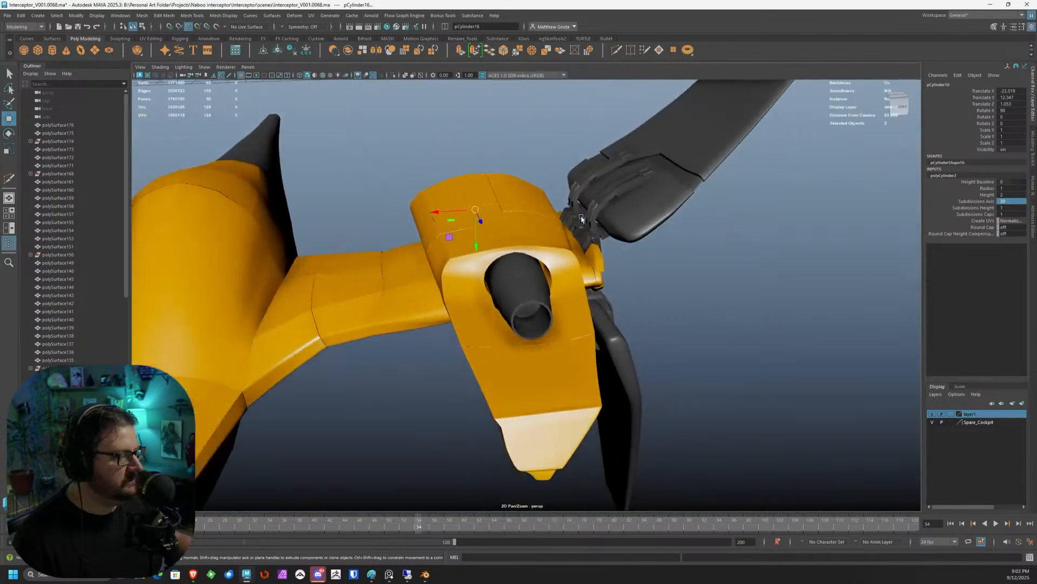
Slide the cylinder along Z to about 23.639 at the exhaust nozzle's mouth and lower it to Translate Y about 11.441.
{"action": "left_click_drag", "start_coordinate": [583, 217], "coordinate": [481, 248], "text": "alt"}
{"action": "left_click_drag", "start_coordinate": [364, 177], "coordinate": [538, 310]}
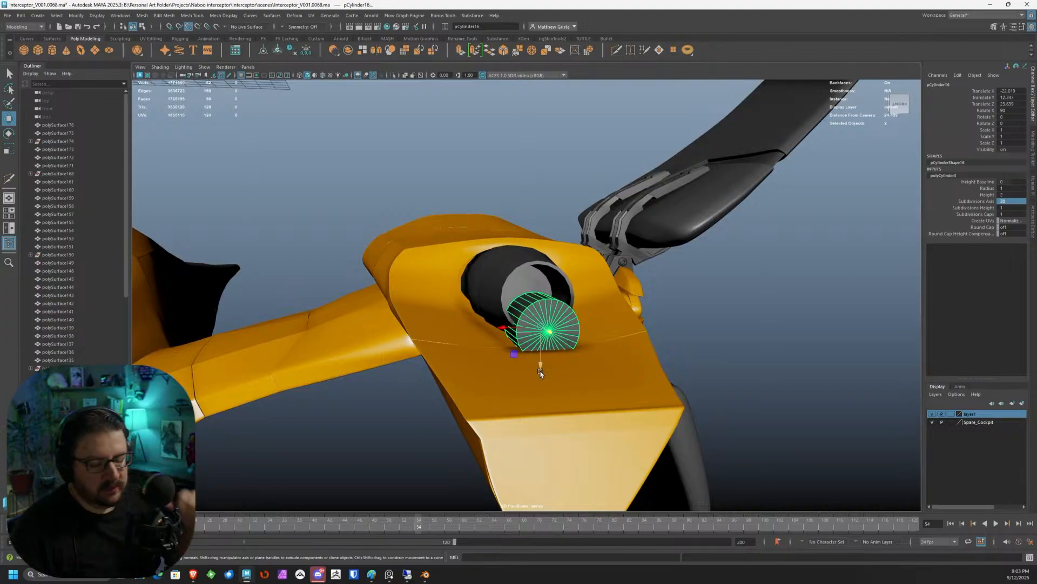
{"action": "left_click_drag", "start_coordinate": [518, 353], "coordinate": [521, 323]}
{"action": "key", "text": "ctrl+z"}
{"action": "scroll", "coordinate": [526, 328], "scroll_direction": "up", "scroll_amount": 2}
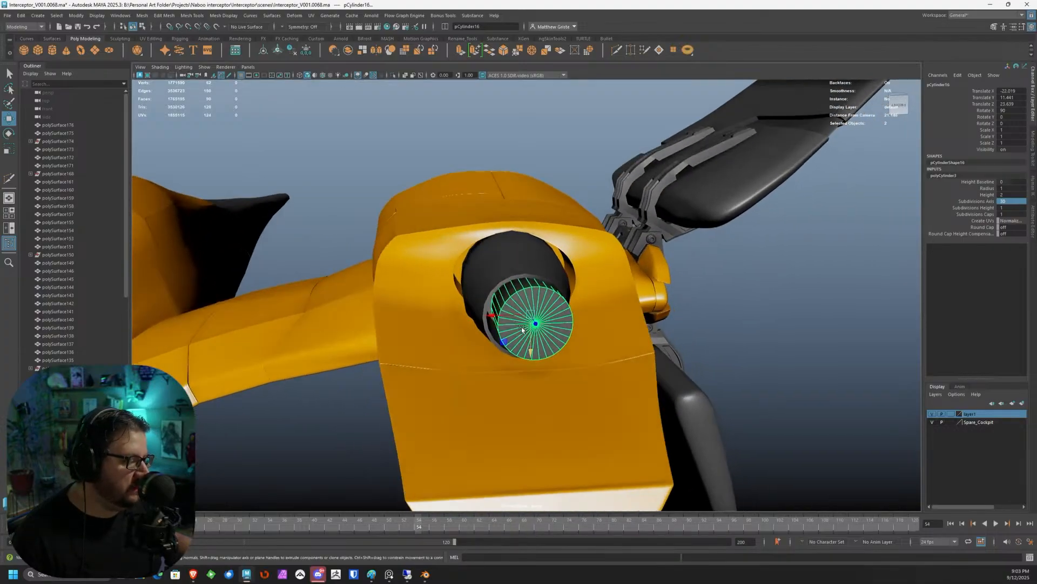
Rotate the cylinder in the top view to Rotate Y about 2.933 and shift it sideways to follow the nozzle's angle.
{"action": "key", "text": "space"}
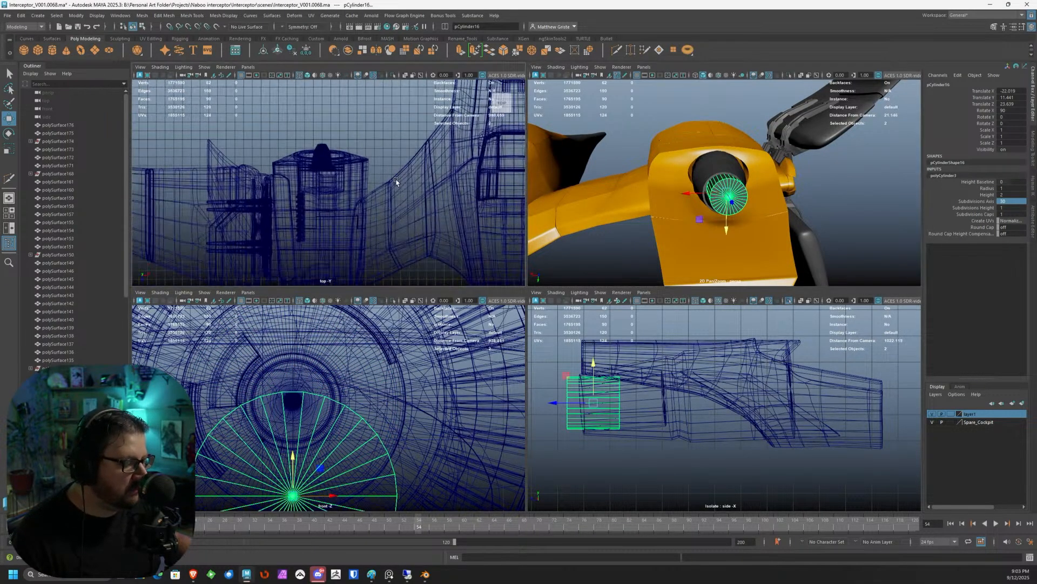
{"action": "key", "text": "space"}
{"action": "scroll", "coordinate": [535, 342], "scroll_direction": "up", "scroll_amount": 6}
{"action": "scroll", "coordinate": [452, 319], "scroll_direction": "up", "scroll_amount": 4}
{"action": "key", "text": "e"}
{"action": "left_click_drag", "start_coordinate": [404, 301], "coordinate": [400, 295]}
{"action": "key", "text": "w"}
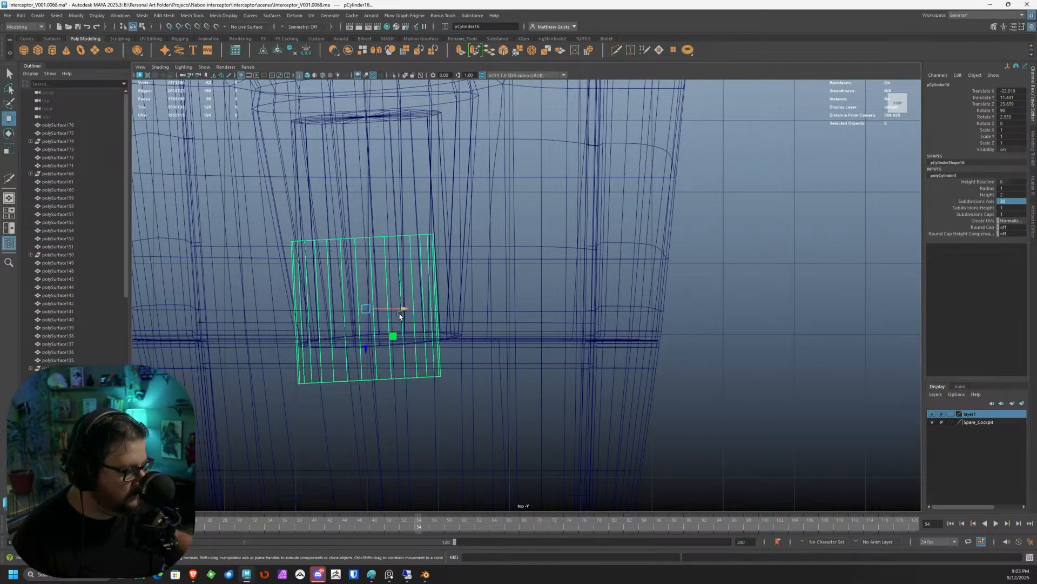
{"action": "left_click_drag", "start_coordinate": [405, 309], "coordinate": [414, 309]}
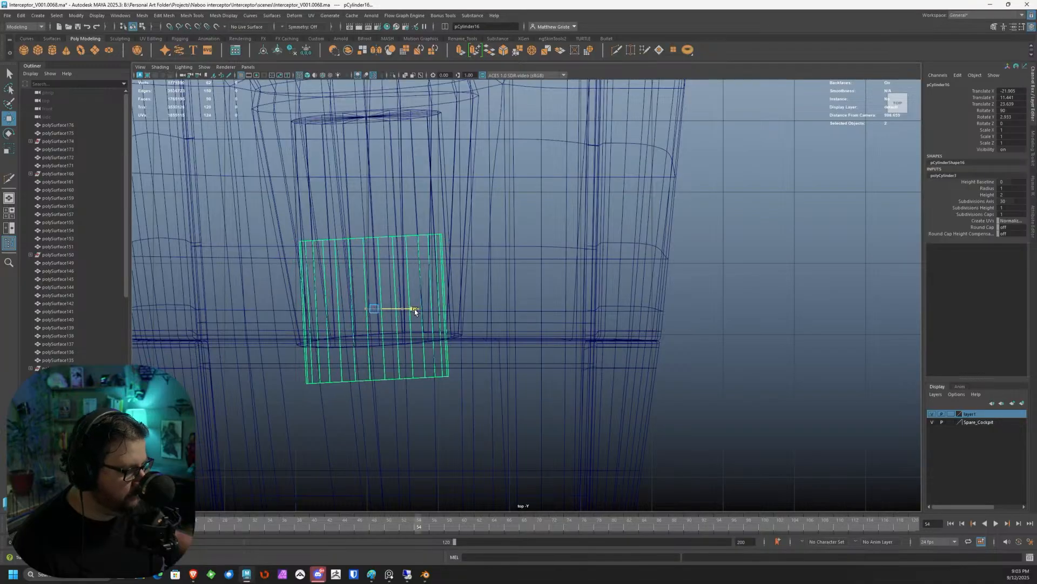
Nudge the cylinder sideways and vertically in the perspective view to centre it on the nozzle's opening.
{"action": "key", "text": "space"}
{"action": "scroll", "coordinate": [692, 211], "scroll_direction": "up", "scroll_amount": 5}
{"action": "left_click_drag", "start_coordinate": [692, 211], "coordinate": [628, 215], "text": "alt"}
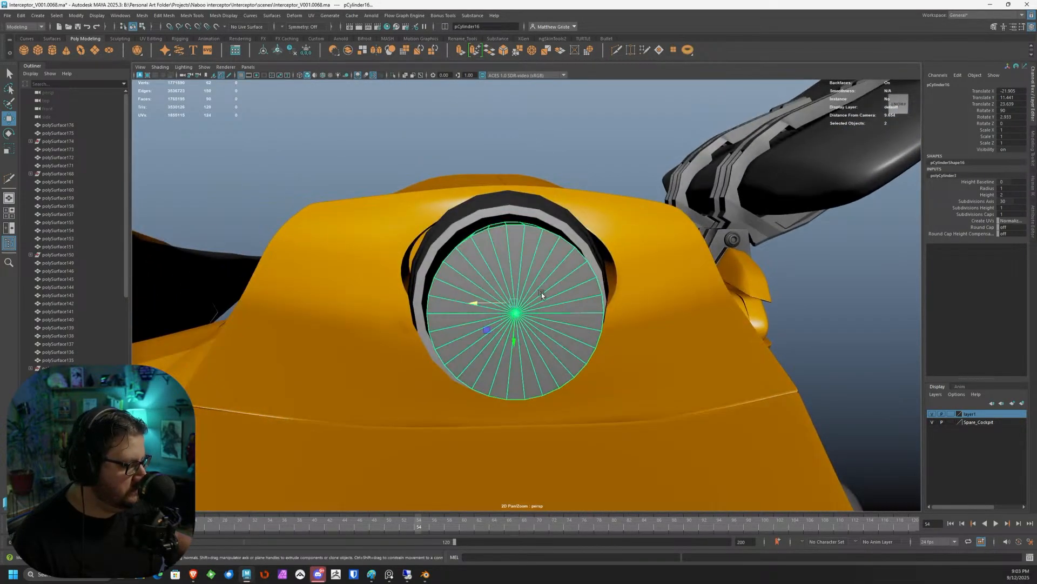
{"action": "left_click_drag", "start_coordinate": [475, 304], "coordinate": [471, 304]}
{"action": "left_click_drag", "start_coordinate": [510, 336], "coordinate": [509, 339]}
{"action": "scroll", "coordinate": [531, 316], "scroll_direction": "down", "scroll_amount": 4}
{"action": "scroll", "coordinate": [598, 318], "scroll_direction": "up", "scroll_amount": 3}
Scale the cylinder uniformly to about 1.581 and push it into the nozzle housing to Translate Z about 18.28.
{"action": "key", "text": "r"}
{"action": "left_click_drag", "start_coordinate": [702, 295], "coordinate": [659, 315]}
{"action": "key", "text": "w"}
{"action": "left_click_drag", "start_coordinate": [454, 378], "coordinate": [436, 358], "text": "alt"}
{"action": "mouse_move", "coordinate": [501, 356]}
{"action": "left_mouse_down", "text": "alt"}
{"action": "mouse_move", "coordinate": [486, 313]}
{"action": "mouse_move", "coordinate": [497, 346]}
{"action": "mouse_move", "coordinate": [520, 347]}
{"action": "mouse_move", "coordinate": [481, 344]}
{"action": "mouse_move", "coordinate": [486, 364]}
{"action": "left_mouse_up", "text": "alt"}
{"action": "key", "text": "r"}
{"action": "key", "text": "w"}
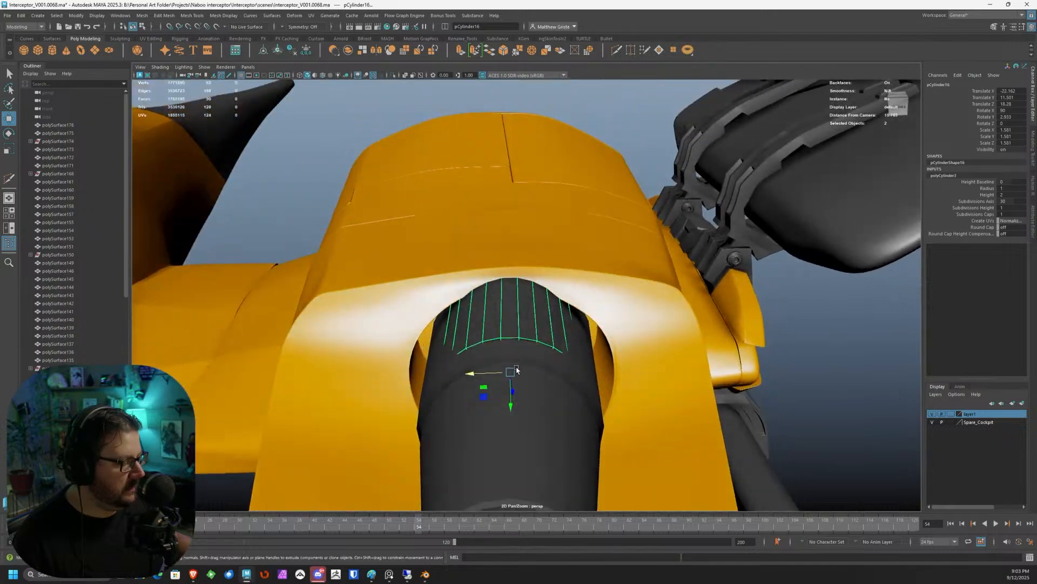
Isolate the cylinder and the exhaust nozzle in the front view, frame them and select only the cylinder.
{"action": "key", "text": "space"}
{"action": "scroll", "coordinate": [393, 385], "scroll_direction": "up", "scroll_amount": 4}
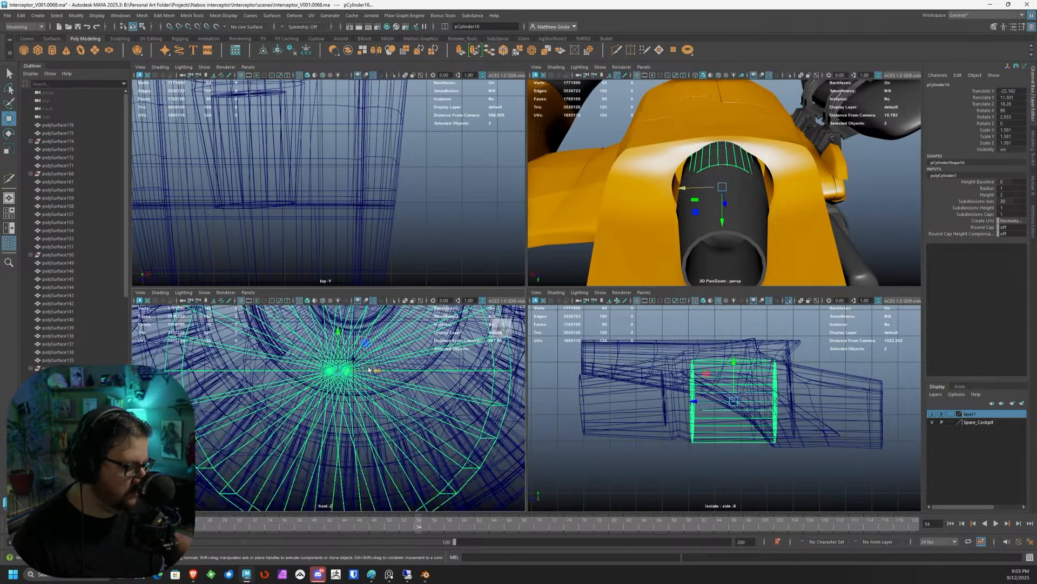
{"action": "key", "text": "space"}
{"action": "scroll", "coordinate": [509, 296], "scroll_direction": "up", "scroll_amount": 1}
{"action": "scroll", "coordinate": [508, 296], "scroll_direction": "down", "scroll_amount": 5}
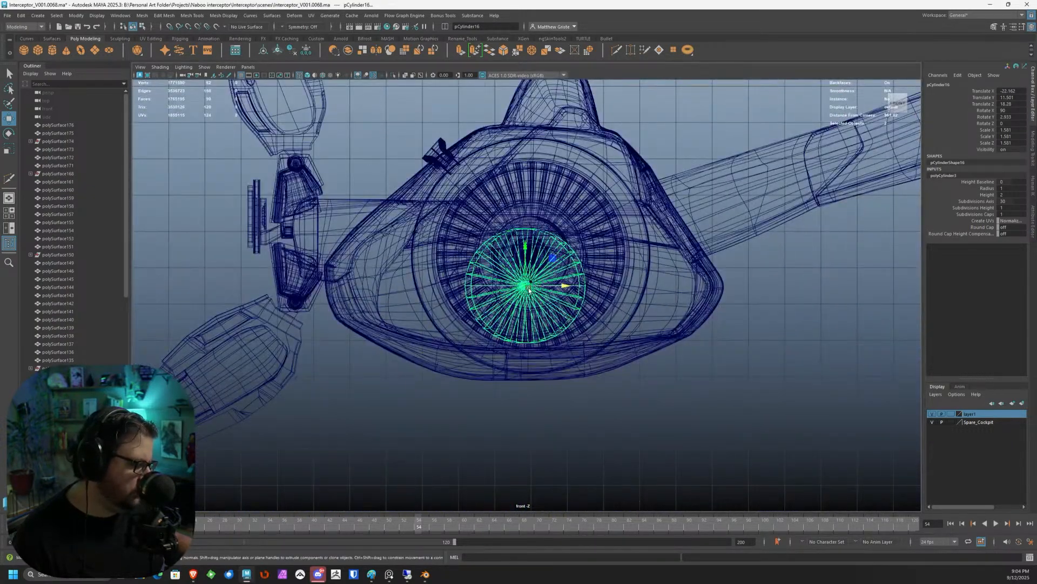
{"action": "key", "text": "space"}
{"action": "left_click", "coordinate": [683, 241], "text": "shift"}
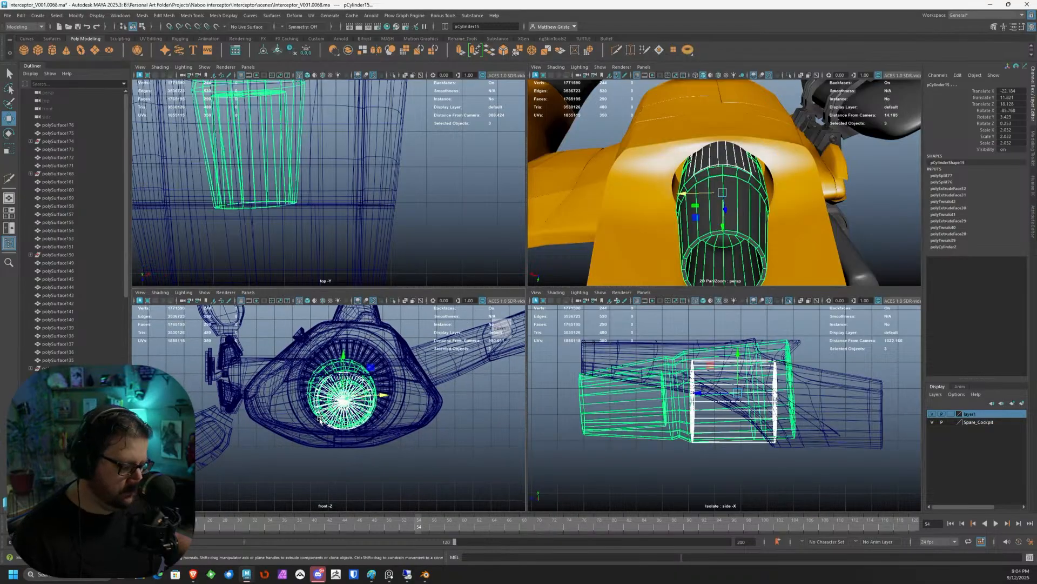
{"action": "key", "text": "ctrl+1"}
{"action": "key", "text": "space"}
{"action": "key", "text": "f"}
{"action": "left_click", "coordinate": [591, 379]}
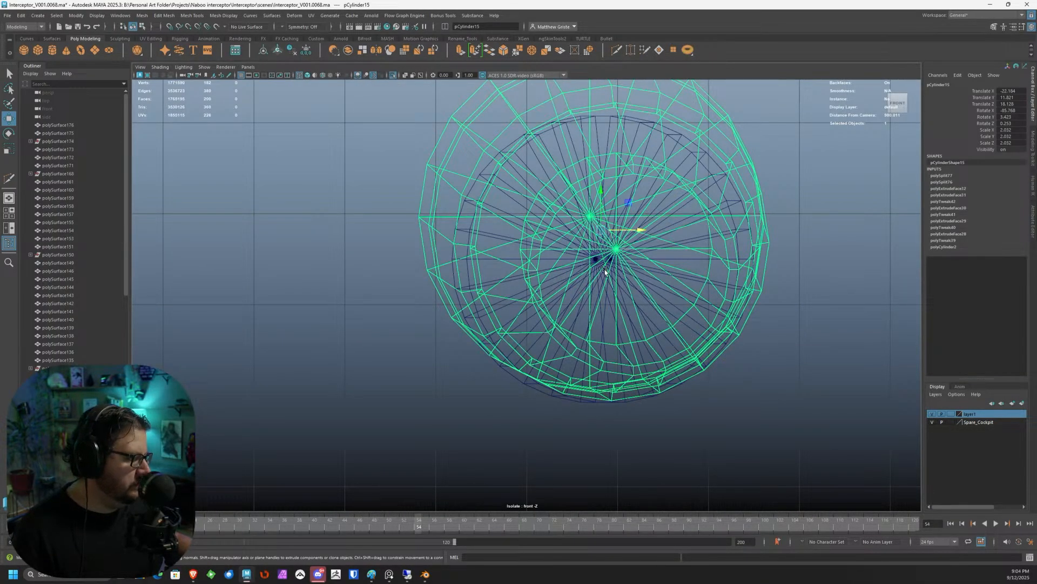
{"action": "left_click", "coordinate": [634, 123]}
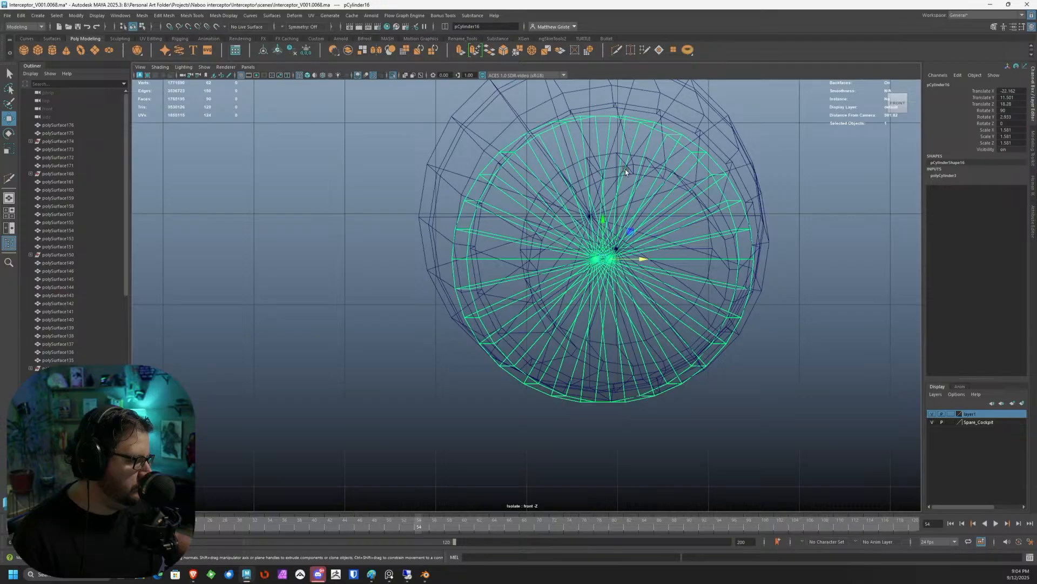
Tilt the cylinder in the front view to about 81.026, -7.417, -0.846 and shift it to Translate Y about 11.613.
{"action": "left_click_drag", "start_coordinate": [604, 251], "coordinate": [589, 210]}
{"action": "key", "text": "e"}
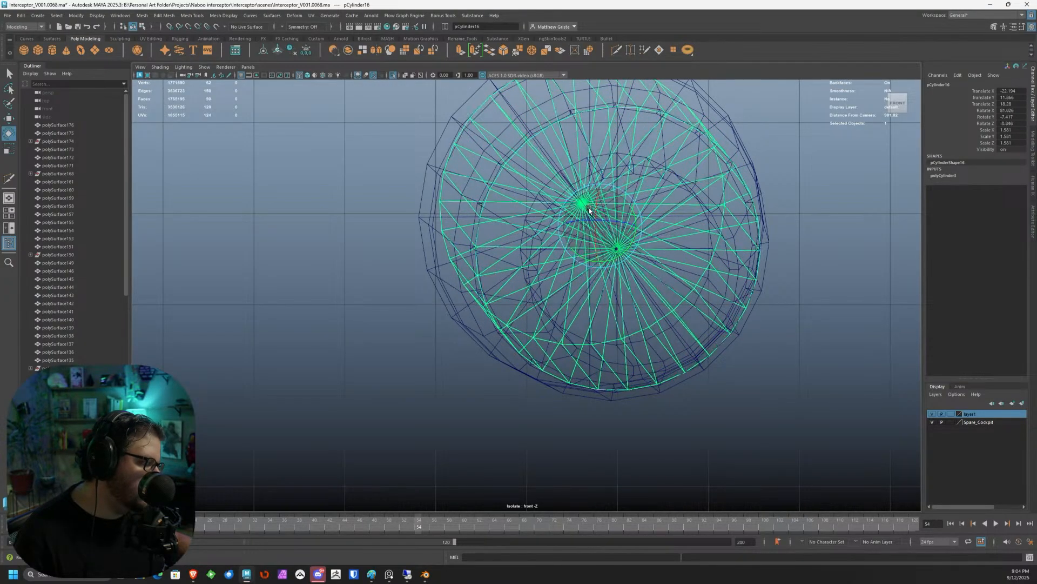
{"action": "left_click", "coordinate": [188, 26]}
{"action": "scroll", "coordinate": [594, 227], "scroll_direction": "up", "scroll_amount": 2}
{"action": "key", "text": "w"}
{"action": "left_click_drag", "start_coordinate": [624, 197], "coordinate": [623, 227]}
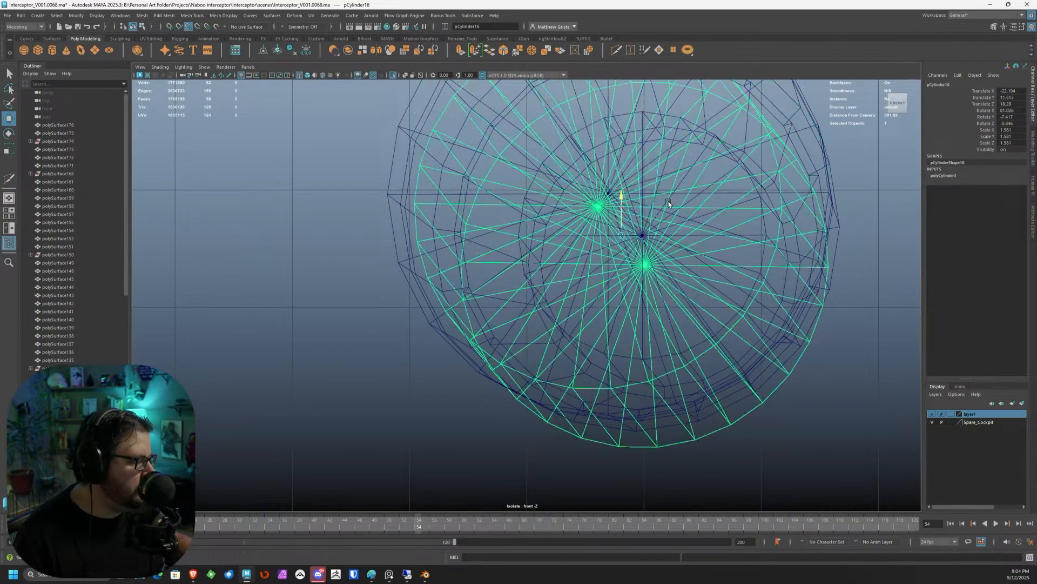
Snap the cylinder to the nozzle's end-cap centre vertex in the front view, at Translate -22.306, 11.97, 16.105.
{"action": "scroll", "coordinate": [643, 227], "scroll_direction": "up", "scroll_amount": 5}
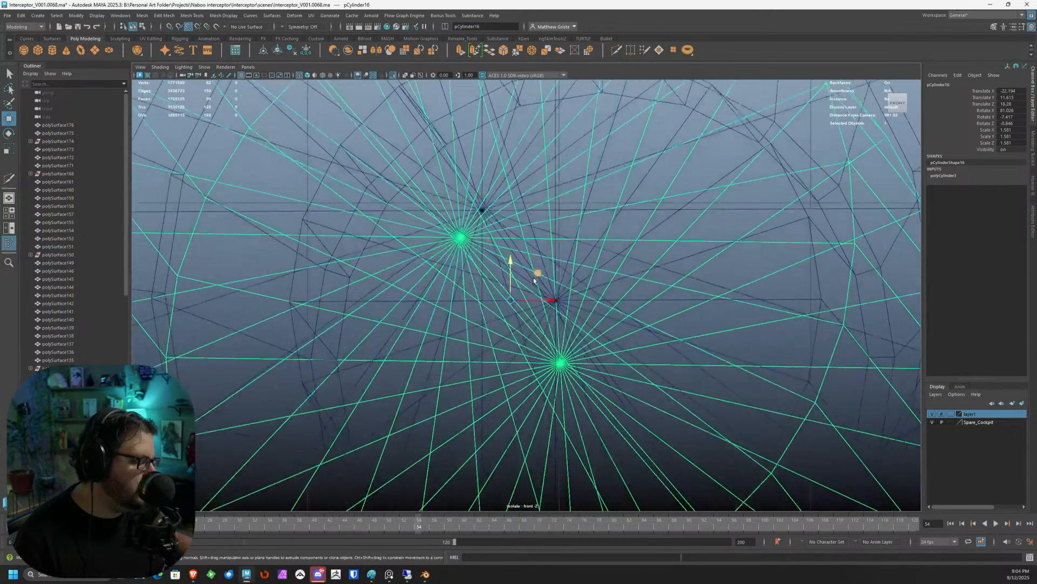
{"action": "left_click_drag", "start_coordinate": [521, 294], "coordinate": [437, 197]}
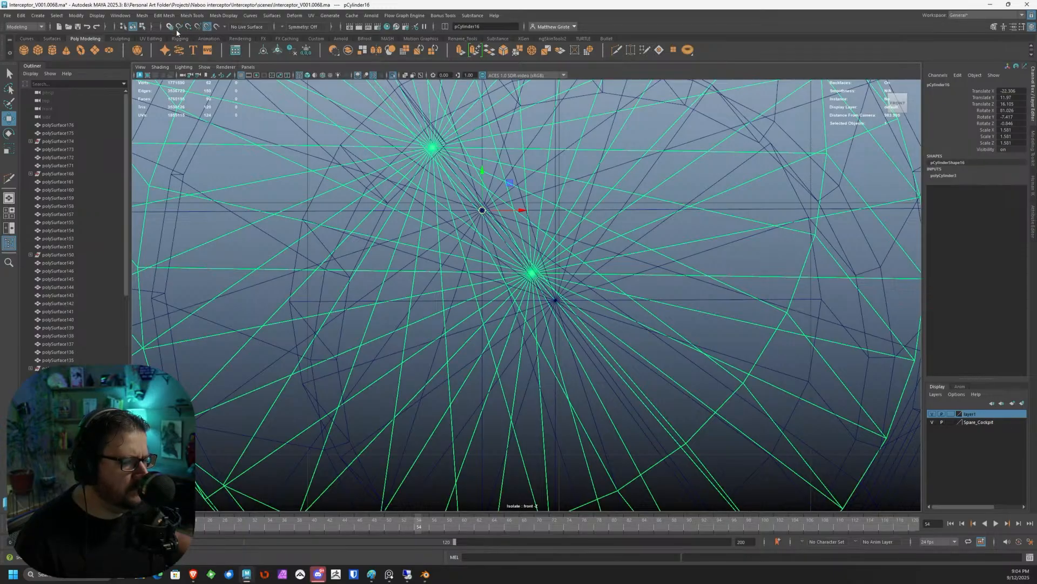
{"action": "left_click_drag", "start_coordinate": [482, 211], "coordinate": [505, 236]}
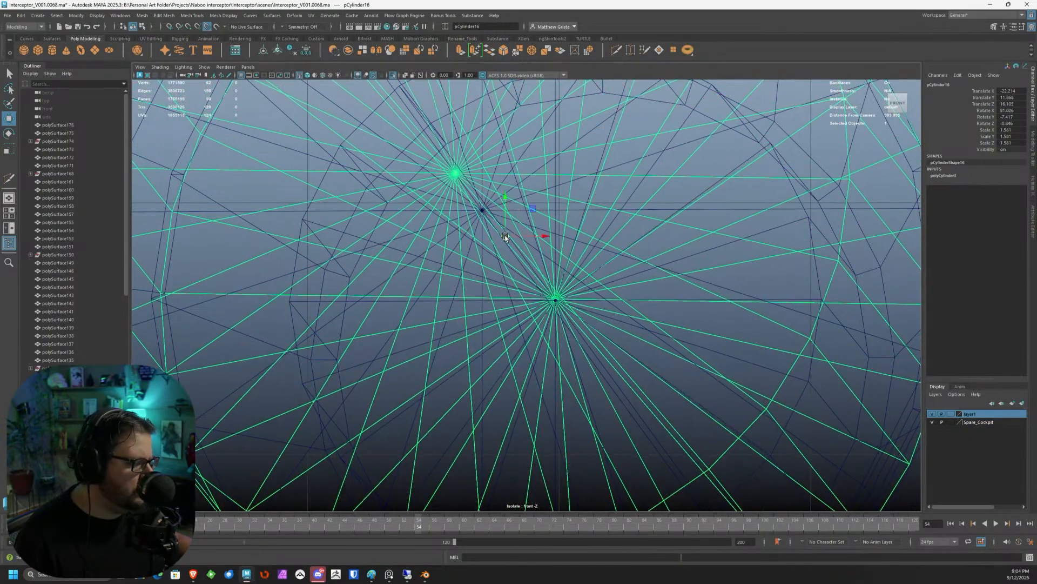
{"action": "left_click", "coordinate": [206, 27]}
{"action": "left_click", "coordinate": [188, 27]}
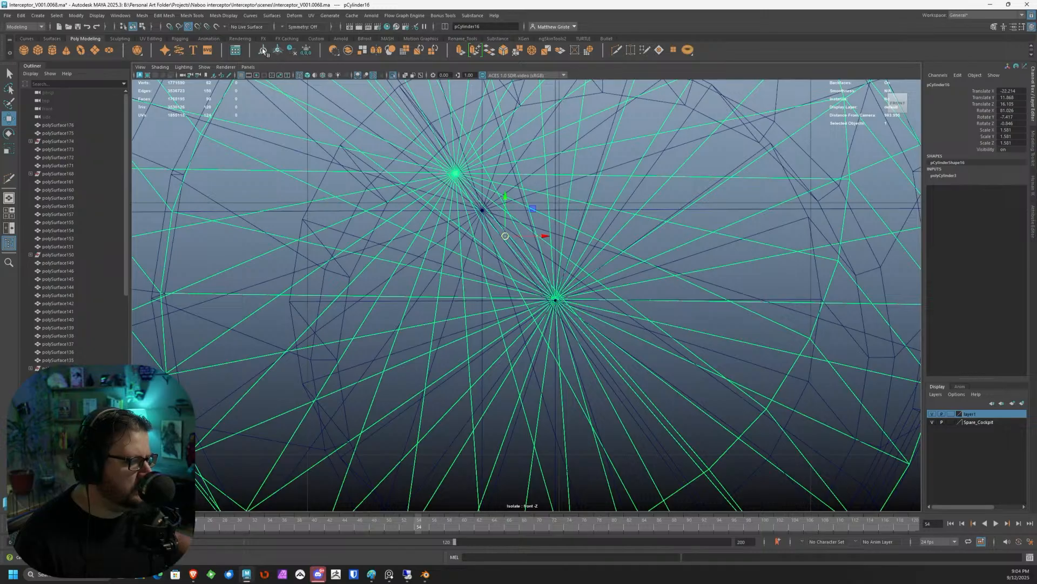
{"action": "mouse_move", "coordinate": [506, 234]}
{"action": "left_mouse_down"}
{"action": "mouse_move", "coordinate": [537, 274]}
{"action": "mouse_move", "coordinate": [502, 237]}
{"action": "left_mouse_up"}
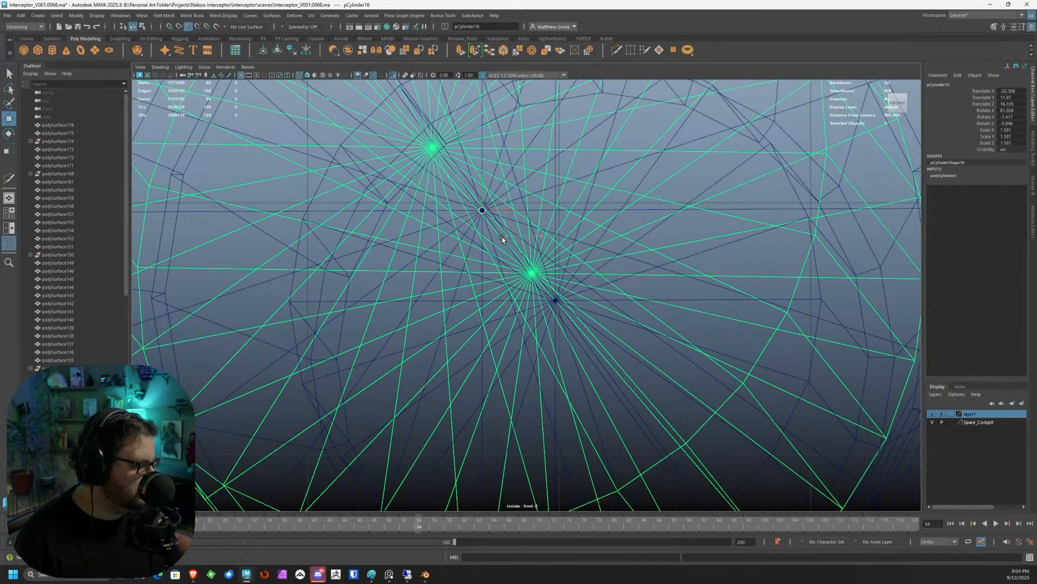
Try moving the cylinder along Z in the perspective view and undo the move.
{"action": "key", "text": "space"}
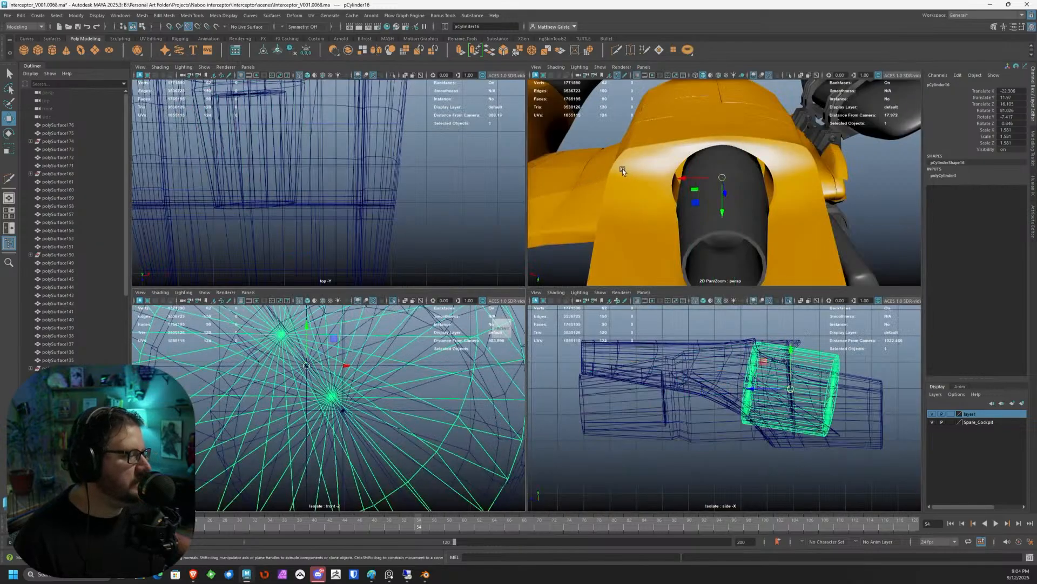
{"action": "key", "text": "space"}
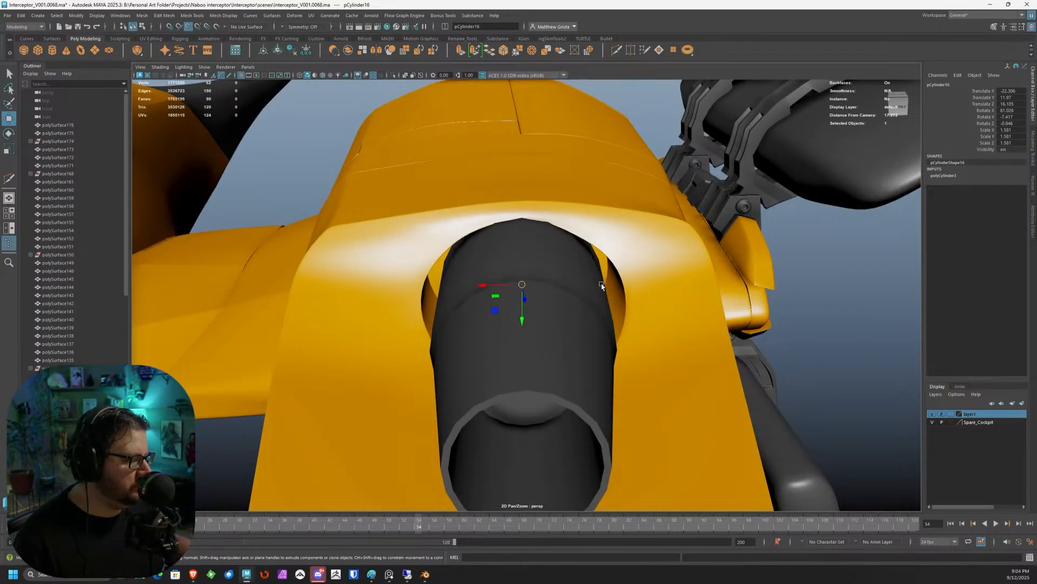
{"action": "scroll", "coordinate": [622, 291], "scroll_direction": "up", "scroll_amount": 3}
{"action": "left_click_drag", "start_coordinate": [622, 292], "coordinate": [551, 285], "text": "alt"}
{"action": "left_click_drag", "start_coordinate": [586, 318], "coordinate": [502, 338]}
{"action": "key", "text": "ctrl+z"}
{"action": "key", "text": "ctrl+z"}
{"action": "key", "text": "ctrl+z"}
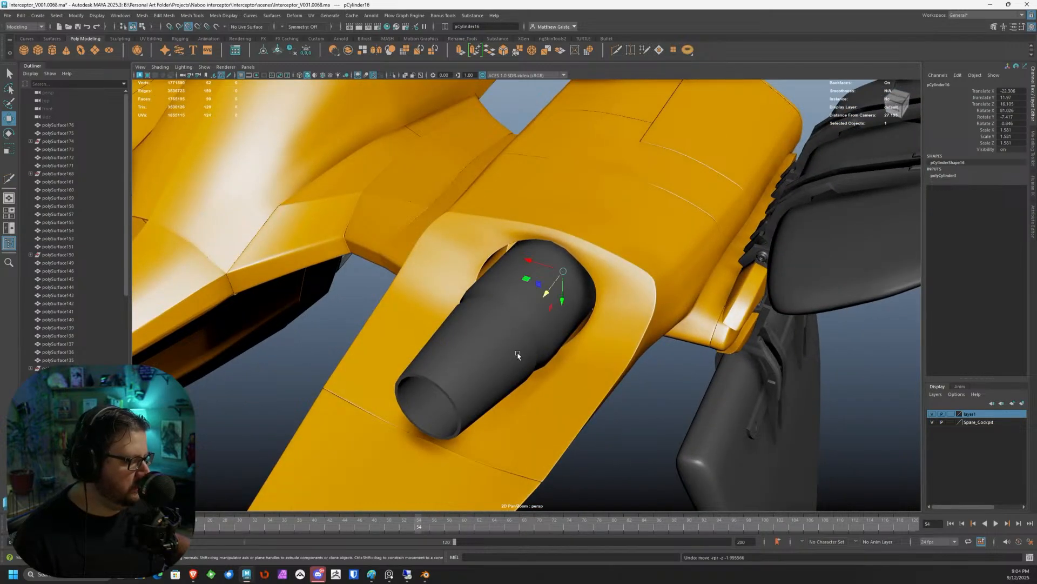
{"action": "key", "text": "ctrl+z"}
{"action": "key", "text": "ctrl+z"}
{"action": "key", "text": "ctrl+z"}
{"action": "key", "text": "ctrl+z"}
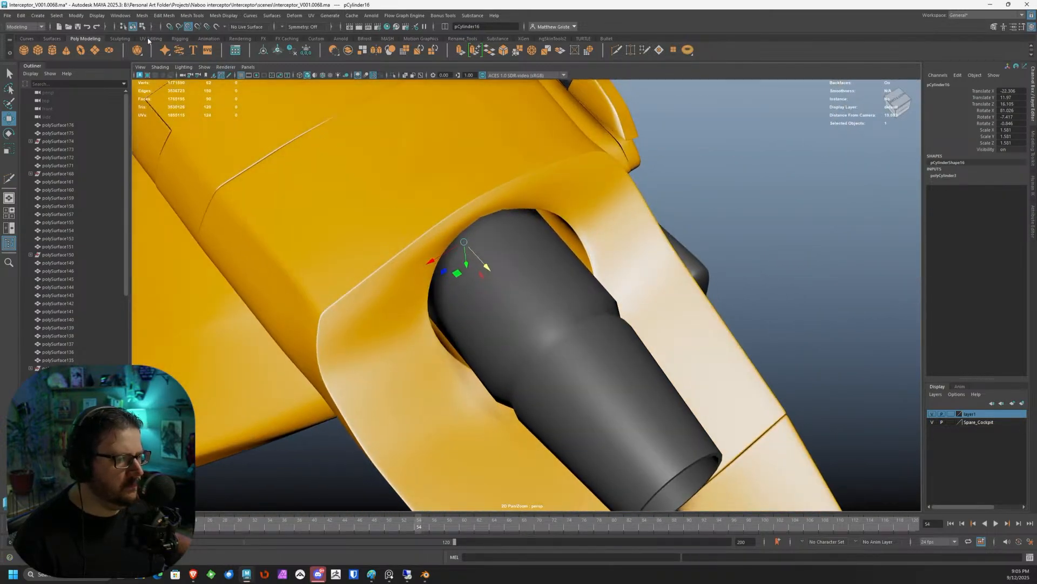
Slide the cylinder to Translate Z about 18.588, rotate it to about 91.719, 10.822, 0.966 and adjust Translate Y to about 11.689.
{"action": "left_click_drag", "start_coordinate": [488, 267], "coordinate": [494, 274]}
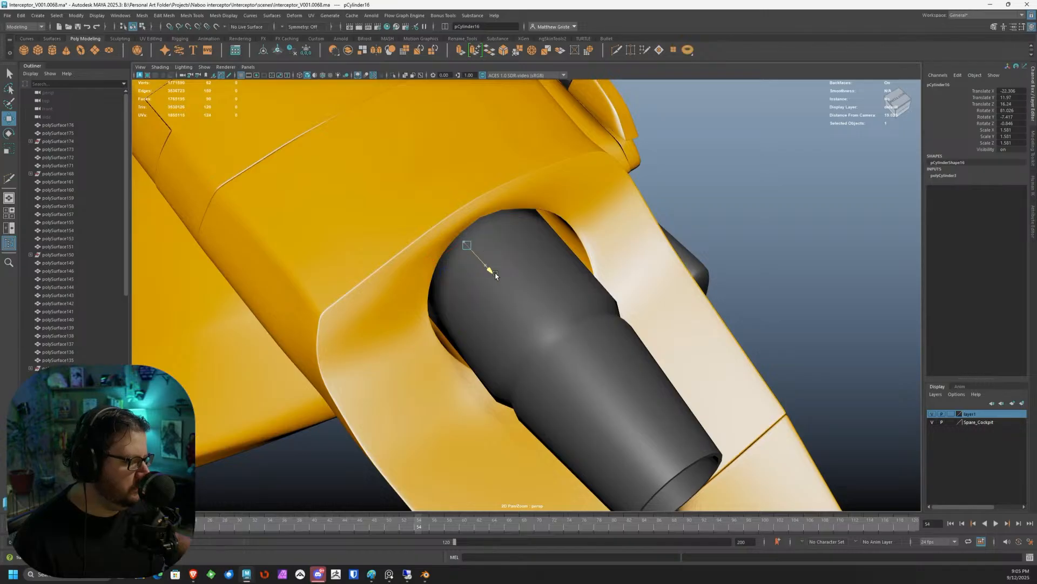
{"action": "left_click_drag", "start_coordinate": [541, 351], "coordinate": [507, 304]}
{"action": "key", "text": "e"}
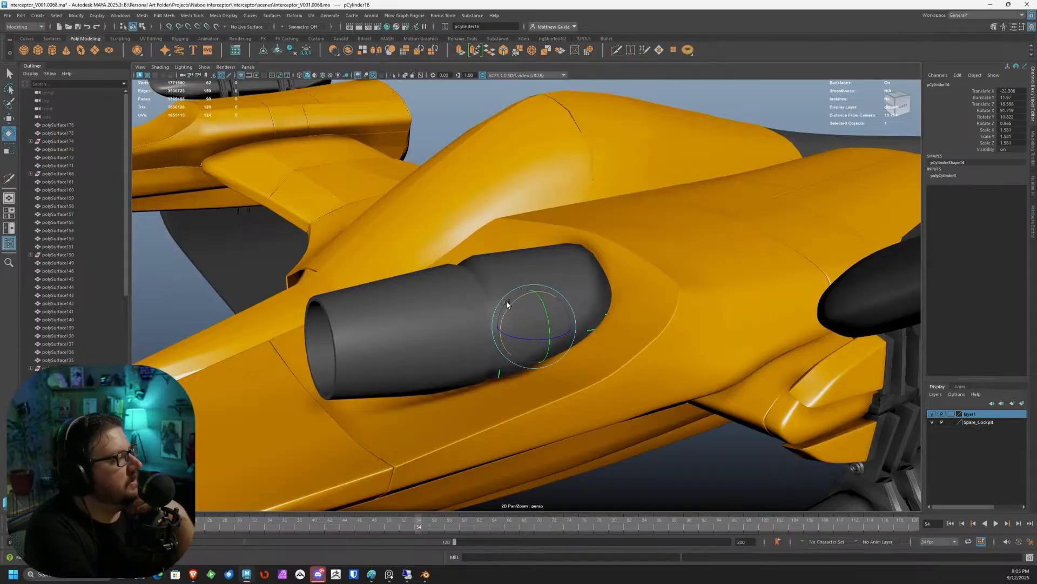
{"action": "right_click_drag", "start_coordinate": [424, 317], "coordinate": [485, 316], "text": "alt"}
{"action": "key", "text": "w"}
{"action": "left_click_drag", "start_coordinate": [540, 366], "coordinate": [540, 349]}
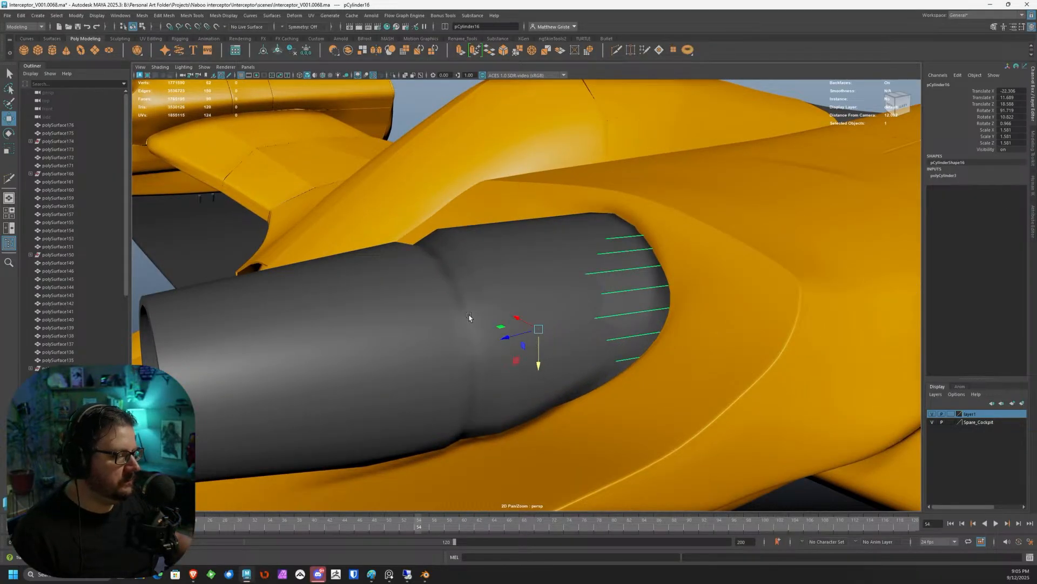
Rotate the cylinder in the top view to Rotate Y about 4.573 to align it with the nozzle's axis.
{"action": "key", "text": "space"}
{"action": "key", "text": "space"}
{"action": "scroll", "coordinate": [403, 220], "scroll_direction": "down", "scroll_amount": 4}
{"action": "scroll", "coordinate": [475, 187], "scroll_direction": "up", "scroll_amount": 1}
{"action": "middle_click_drag", "start_coordinate": [475, 191], "coordinate": [482, 291], "text": "alt"}
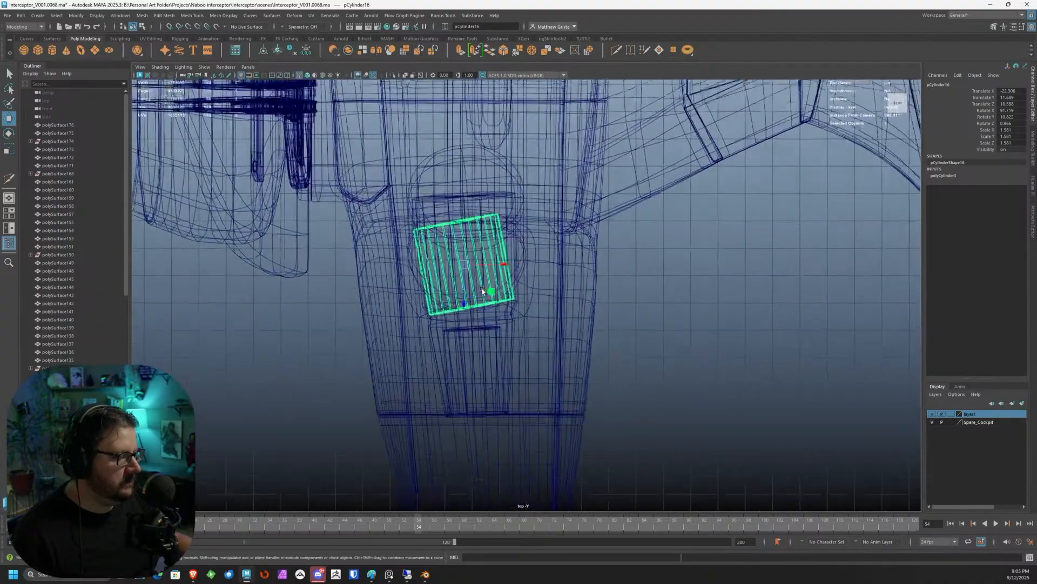
{"action": "scroll", "coordinate": [482, 290], "scroll_direction": "up", "scroll_amount": 3}
{"action": "key", "text": "e"}
{"action": "left_click_drag", "start_coordinate": [441, 240], "coordinate": [454, 217]}
Isolate the nozzle and the cylinder in the top view and reselect only the cylinder.
{"action": "left_click", "coordinate": [462, 351], "text": "shift"}
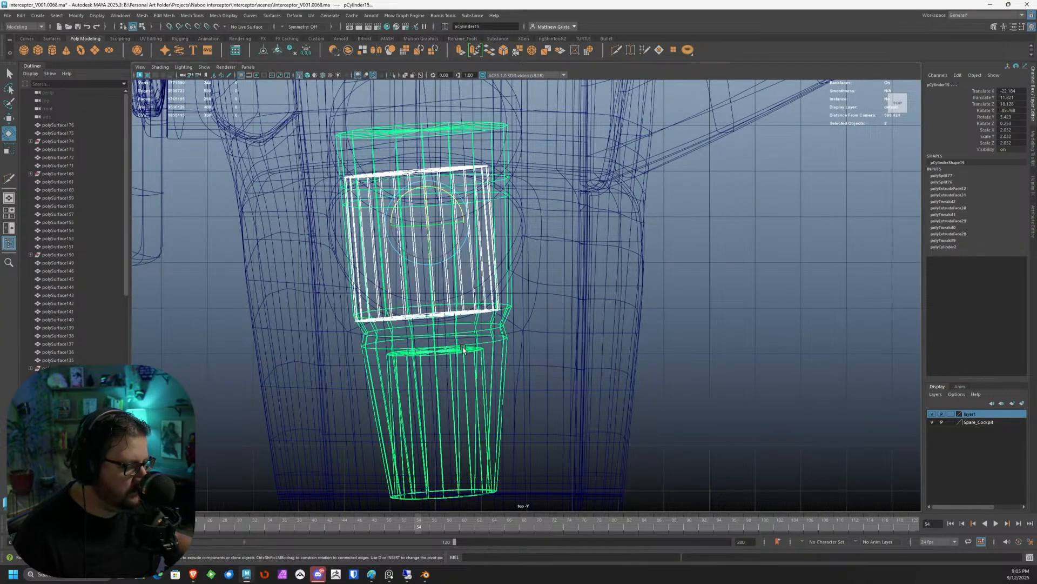
{"action": "key", "text": "ctrl+1"}
{"action": "scroll", "coordinate": [399, 254], "scroll_direction": "up", "scroll_amount": 2}
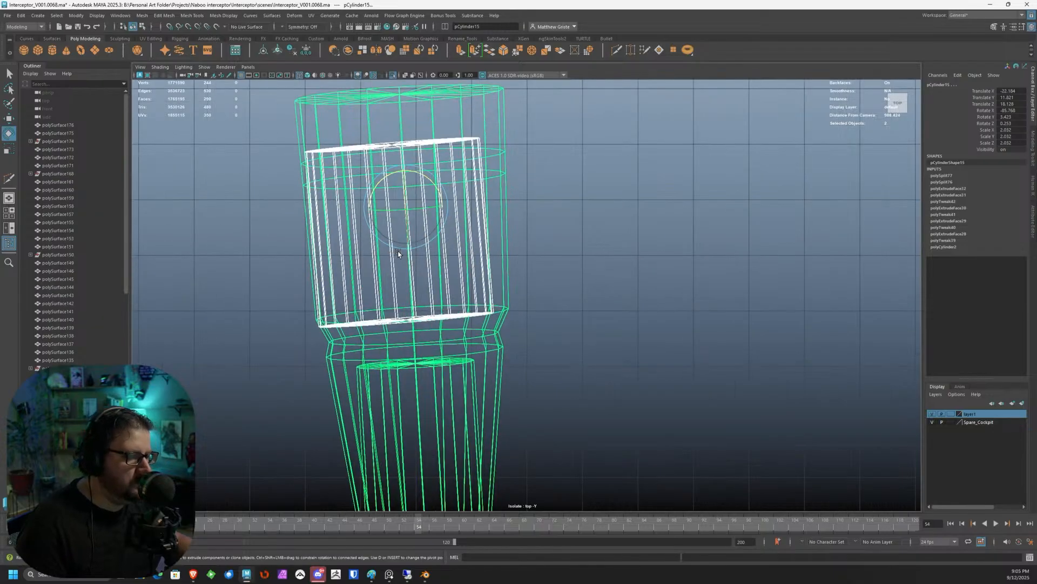
{"action": "left_click", "coordinate": [394, 239]}
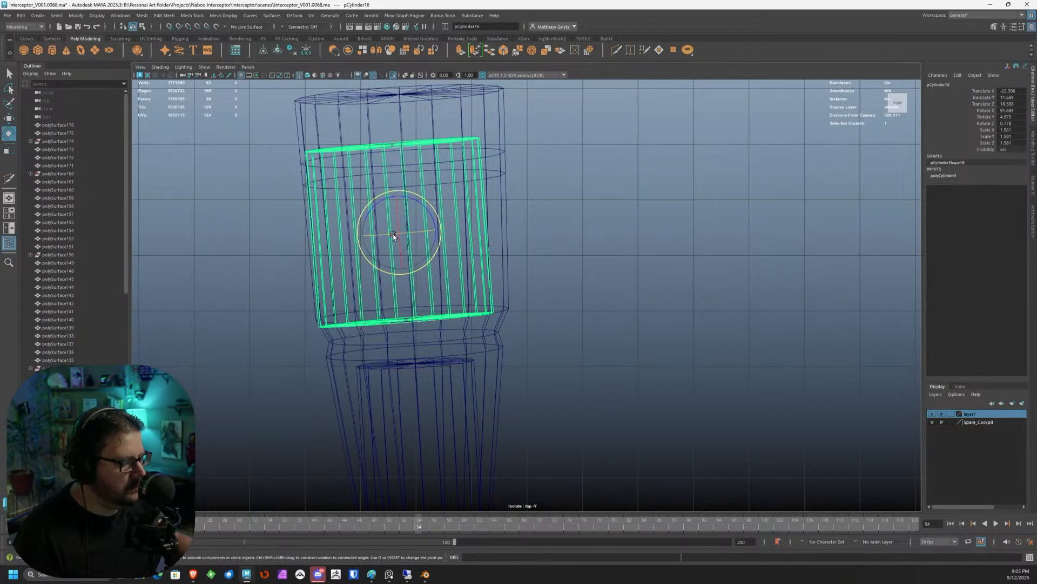
Move the cylinder to Translate X about -22.153, scale it to about 1.91 and rotate it to about 92.564, 3.287, 1.232.
{"action": "key", "text": "w"}
{"action": "left_click_drag", "start_coordinate": [397, 232], "coordinate": [445, 230]}
{"action": "key", "text": "r"}
{"action": "key", "text": "e"}
{"action": "key", "text": "r"}
{"action": "key", "text": "w"}
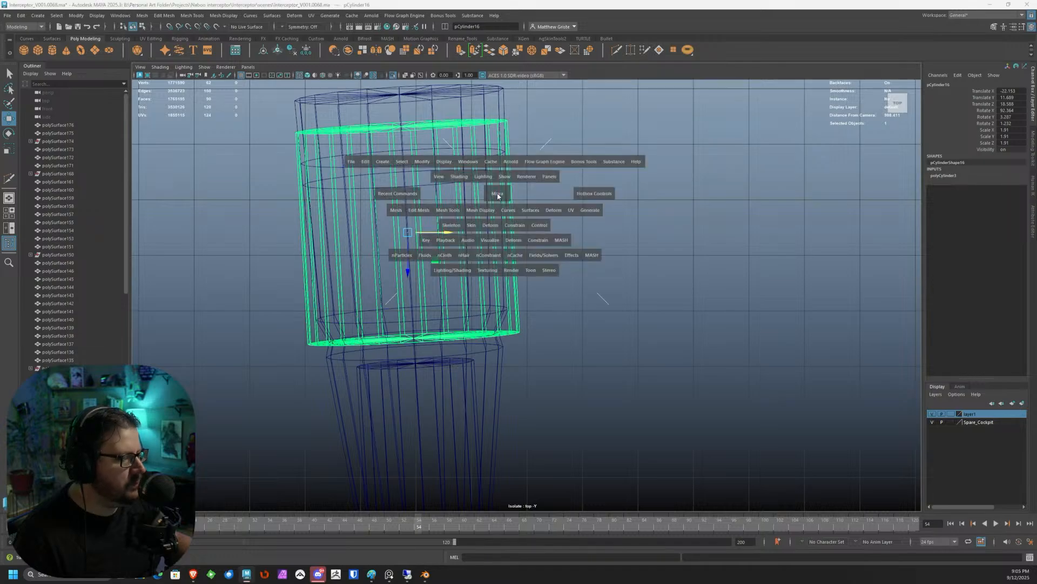
Try scaling the cylinder along the engine's length in the side view and undo the scaling.
{"action": "key", "text": "space"}
{"action": "key", "text": "space"}
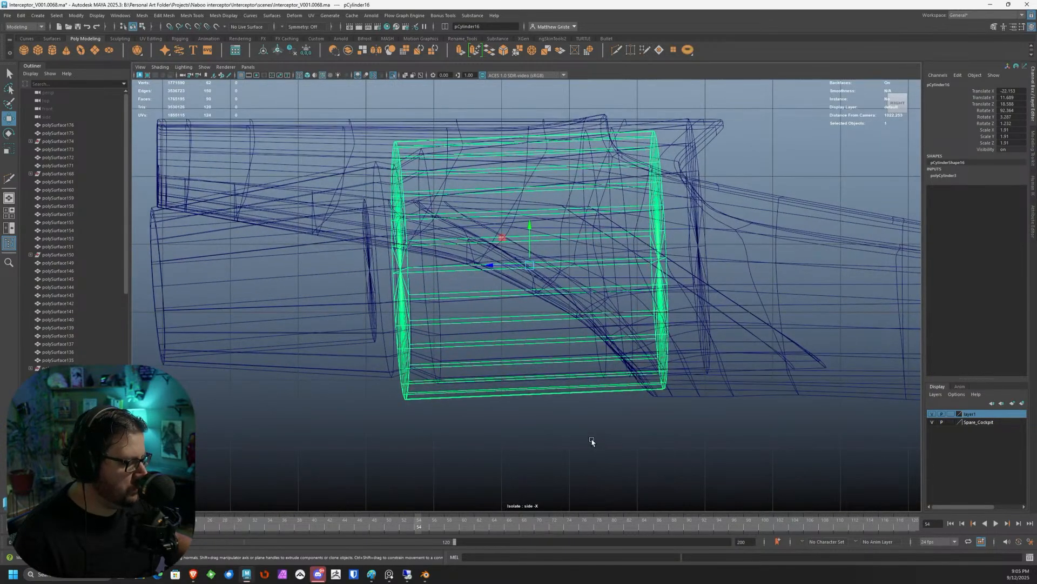
{"action": "key", "text": "r"}
{"action": "left_click_drag", "start_coordinate": [490, 264], "coordinate": [523, 271]}
{"action": "key", "text": "ctrl+z"}
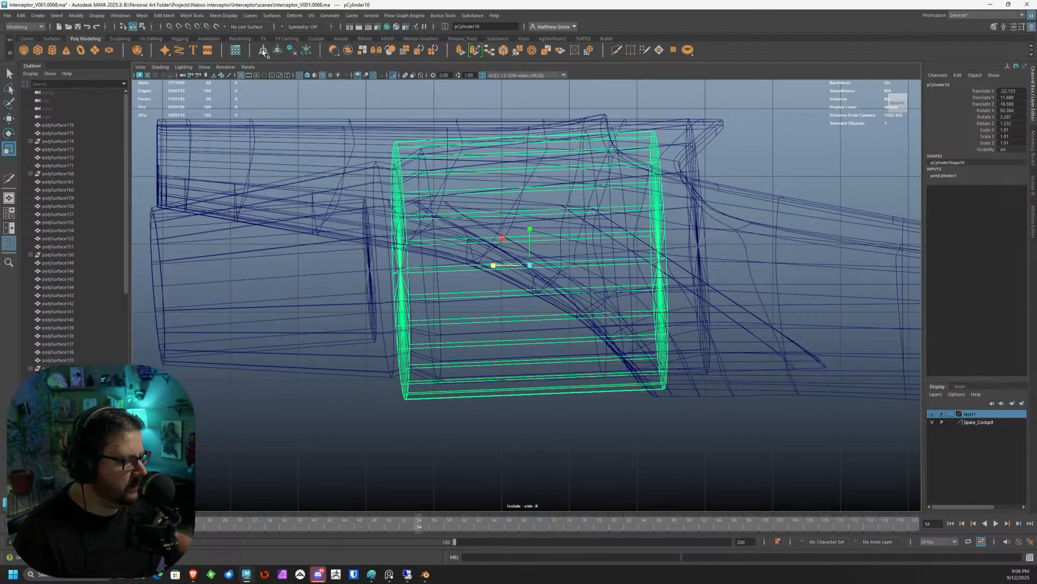
{"action": "scroll", "coordinate": [550, 282], "scroll_direction": "up", "scroll_amount": 2}
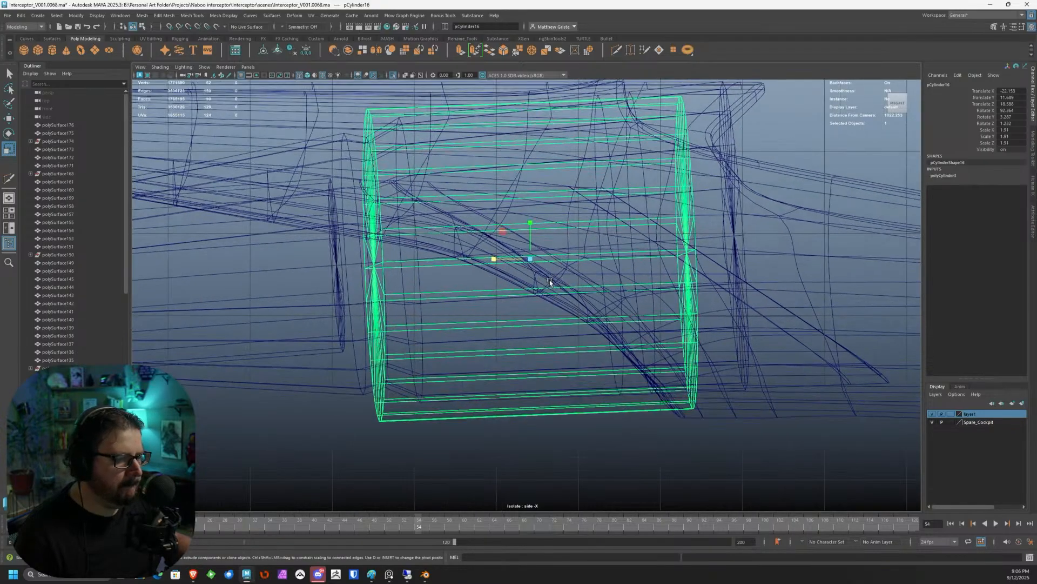
Set the Scale tool's axis orientation to Object and shorten the cylinder along its length to Scale Y about 0.541.
{"action": "double_click", "coordinate": [11, 151]}
{"action": "left_click", "coordinate": [779, 155]}
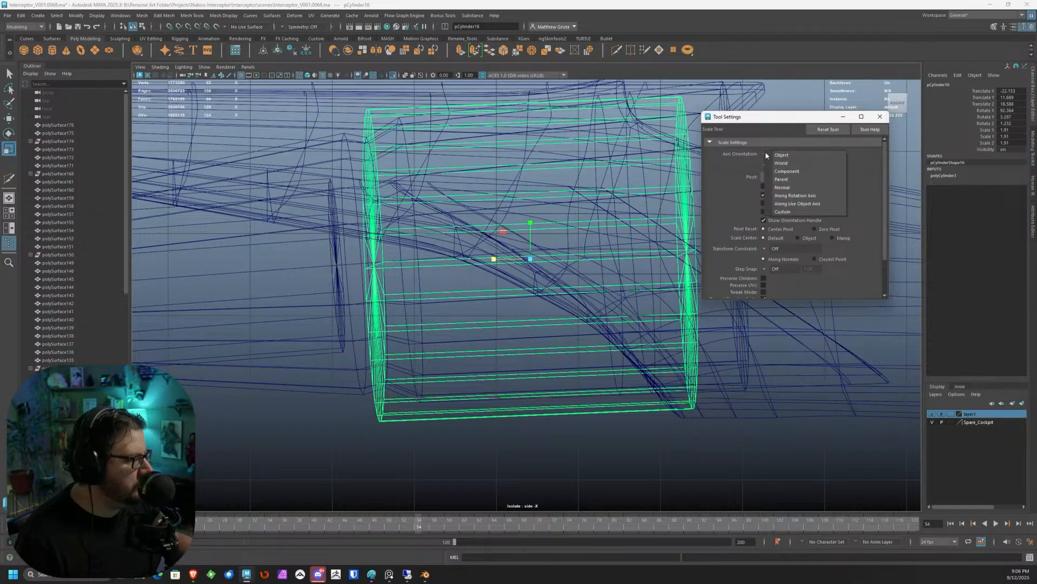
{"action": "left_click", "coordinate": [773, 158]}
{"action": "left_click_drag", "start_coordinate": [494, 260], "coordinate": [524, 266]}
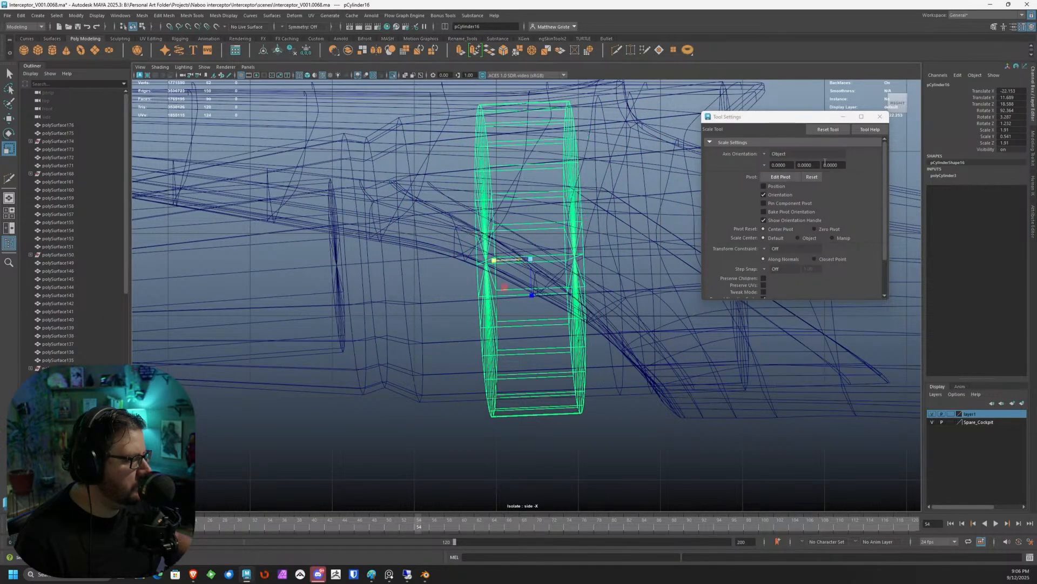
{"action": "left_click", "coordinate": [880, 116]}
Move the cylinder around the nozzle's base to Translate X about -22.238, Y about 11.719 and Z about 17.521.
{"action": "key", "text": "space"}
{"action": "key", "text": "space"}
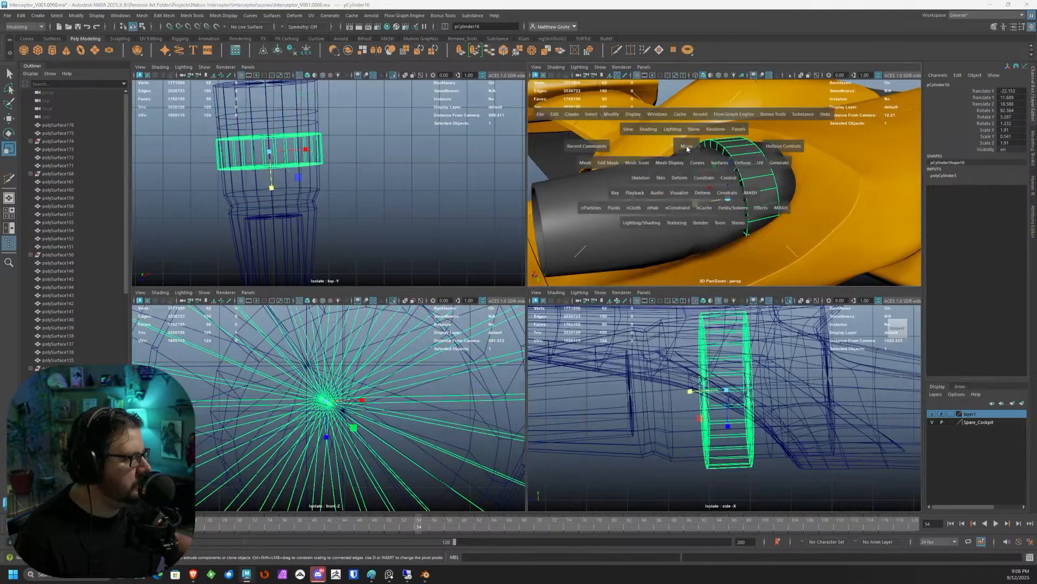
{"action": "scroll", "coordinate": [628, 228], "scroll_direction": "down", "scroll_amount": 1}
{"action": "left_click_drag", "start_coordinate": [628, 228], "coordinate": [539, 262], "text": "alt"}
{"action": "scroll", "coordinate": [526, 286], "scroll_direction": "up", "scroll_amount": 1}
{"action": "key", "text": "w"}
{"action": "left_click_drag", "start_coordinate": [504, 324], "coordinate": [566, 308]}
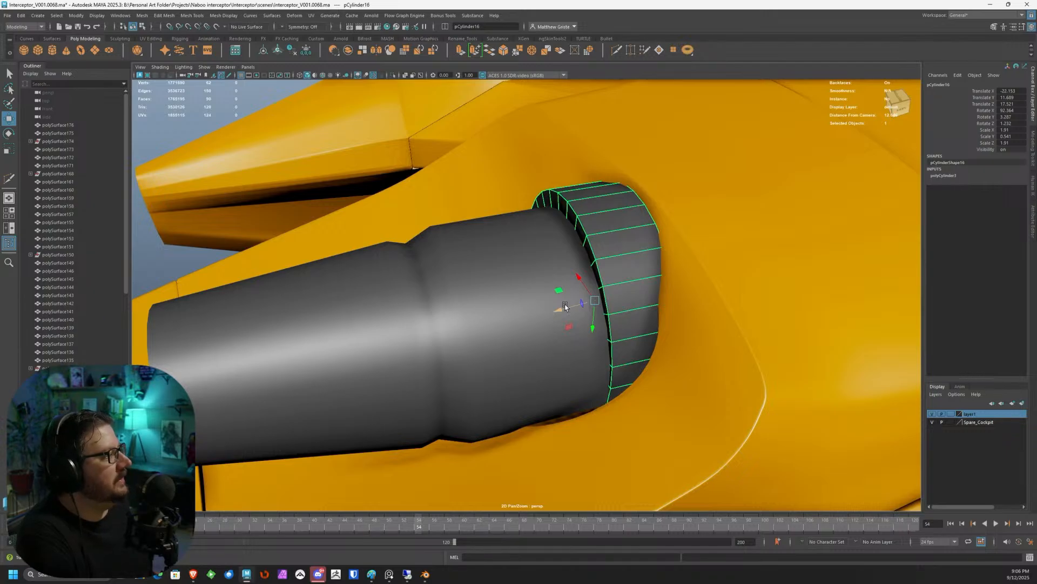
{"action": "left_click_drag", "start_coordinate": [560, 298], "coordinate": [625, 292], "text": "alt"}
{"action": "left_click_drag", "start_coordinate": [490, 308], "coordinate": [496, 308]}
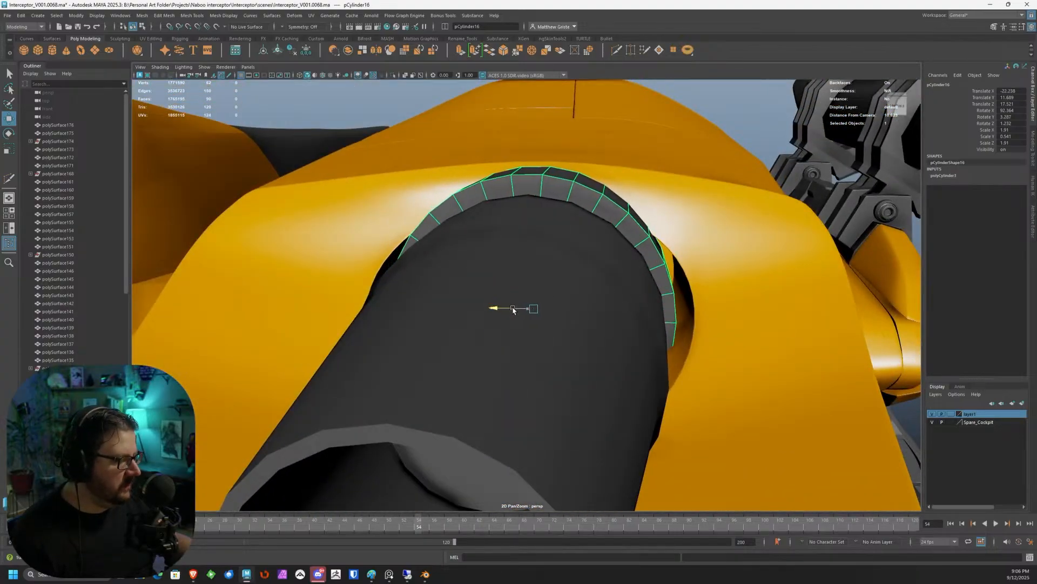
{"action": "left_click_drag", "start_coordinate": [535, 339], "coordinate": [572, 280]}
Scale the cylinder up uniformly to about 2.033, 0.576, 2.033 so that it surrounds the nozzle.
{"action": "key", "text": "e"}
{"action": "key", "text": "r"}
{"action": "right_click_drag", "start_coordinate": [572, 280], "coordinate": [806, 169], "text": "alt"}
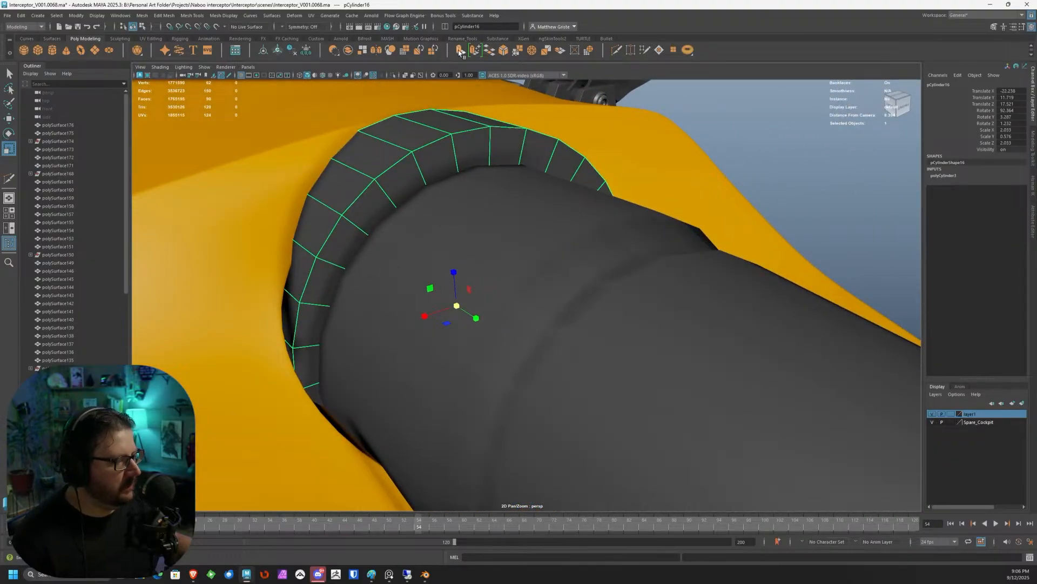
{"action": "left_click", "coordinate": [1032, 220]}
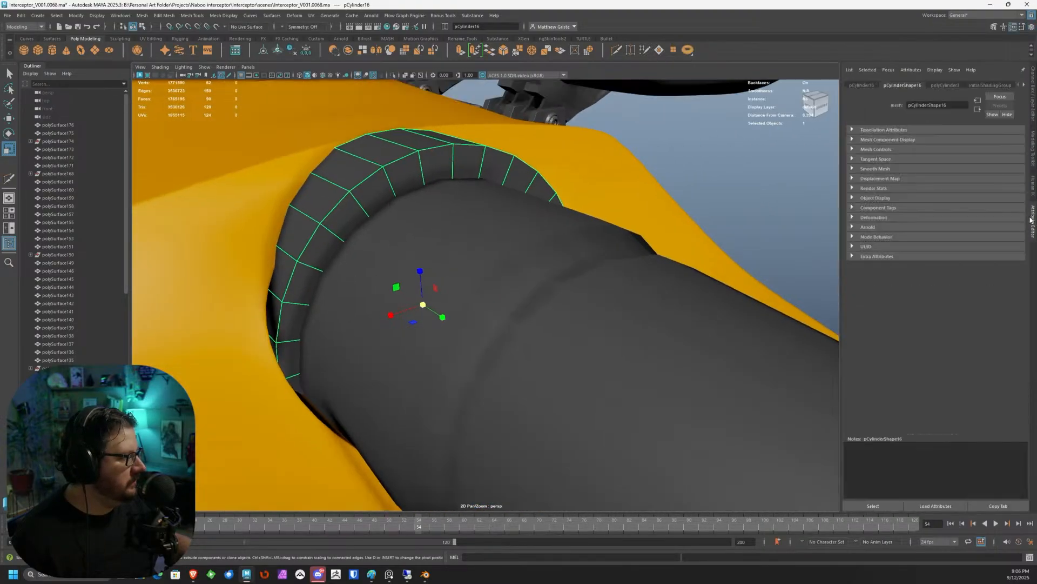
{"action": "left_click", "coordinate": [1033, 146]}
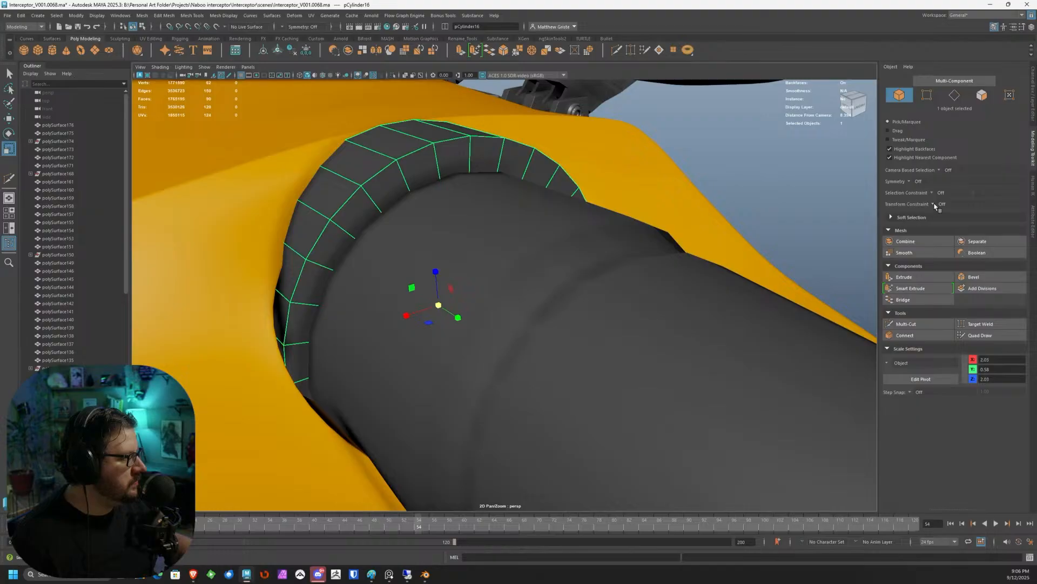
{"action": "left_click", "coordinate": [906, 324]}
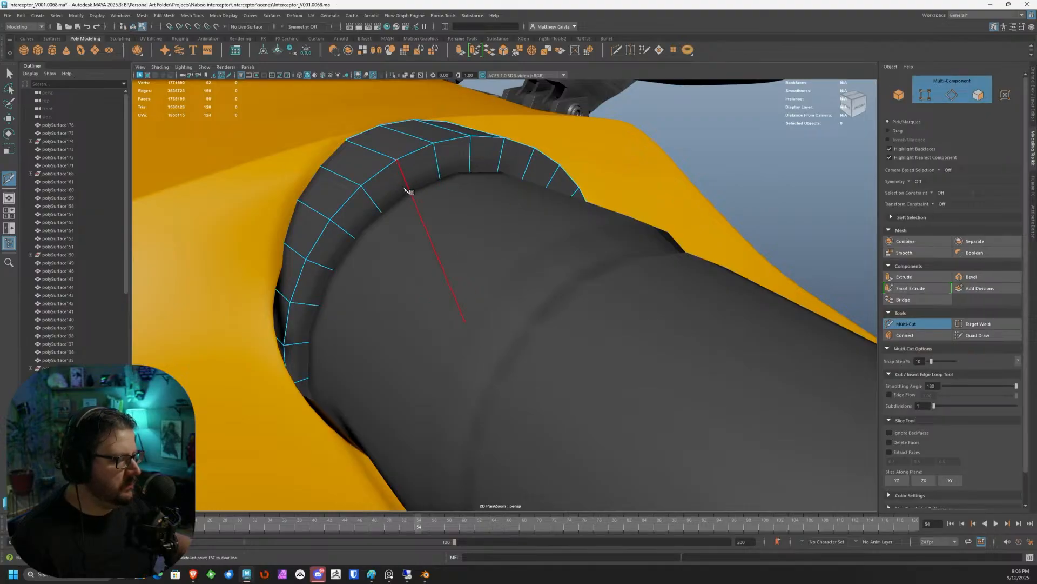
{"action": "left_click_drag", "start_coordinate": [405, 185], "coordinate": [482, 250], "text": "alt"}
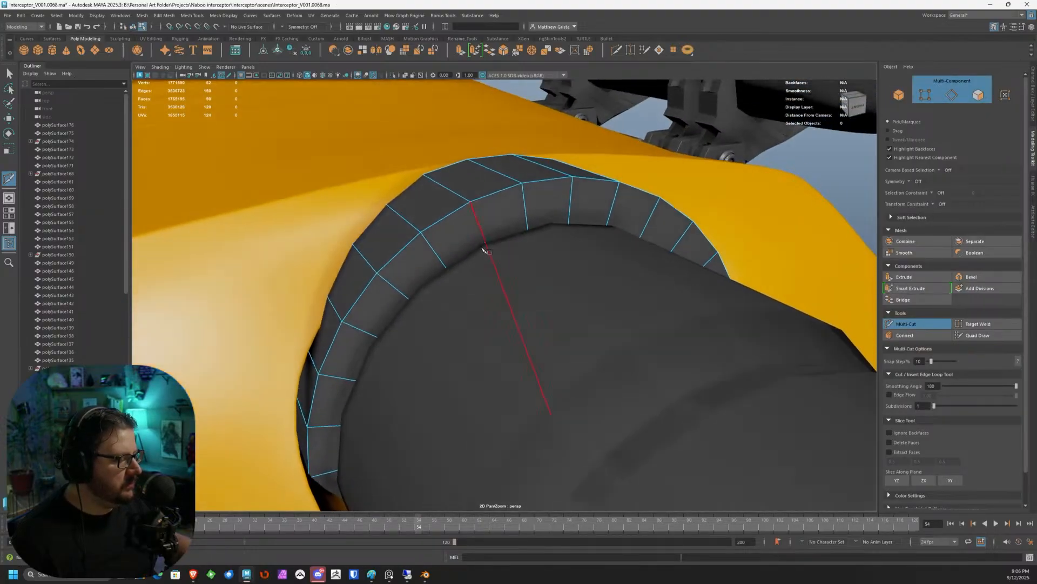
{"action": "key", "text": "q"}
{"action": "right_click_drag", "start_coordinate": [482, 241], "coordinate": [527, 201]}
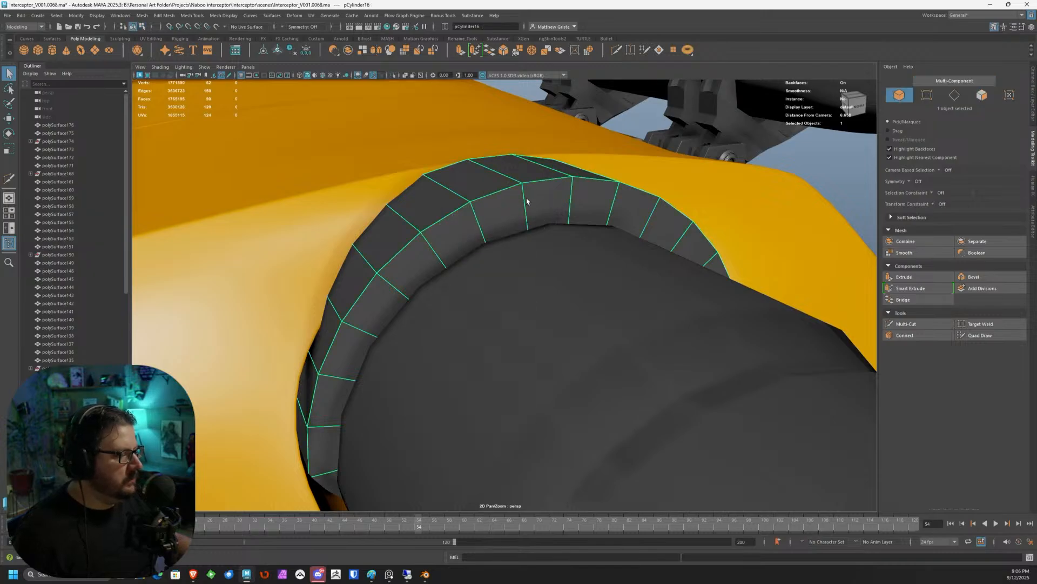
{"action": "left_click", "coordinate": [917, 325]}
{"action": "left_click", "coordinate": [471, 201]}
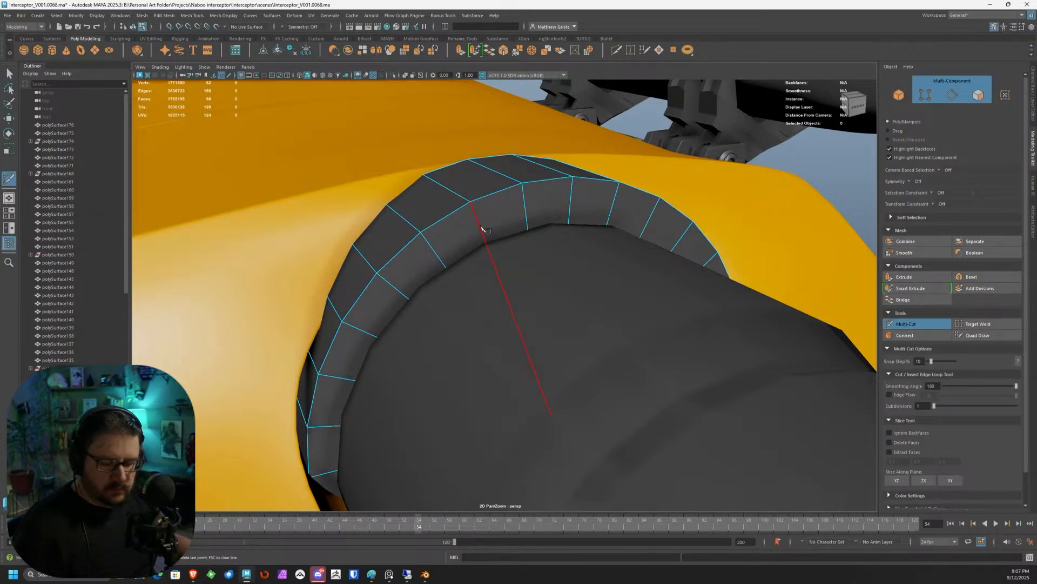
{"action": "key", "text": "q"}
{"action": "right_click_drag", "start_coordinate": [481, 228], "coordinate": [509, 241]}
Isolate the cylinder and select all 30 triangular cap faces on its rear end.
{"action": "scroll", "coordinate": [480, 236], "scroll_direction": "down", "scroll_amount": 3}
{"action": "key", "text": "ctrl+1"}
{"action": "scroll", "coordinate": [508, 254], "scroll_direction": "down", "scroll_amount": 2}
{"action": "mouse_move", "coordinate": [508, 254]}
{"action": "left_mouse_down"}
{"action": "mouse_move", "coordinate": [463, 303]}
{"action": "mouse_move", "coordinate": [571, 440]}
{"action": "mouse_move", "coordinate": [519, 291]}
{"action": "left_mouse_up"}
{"action": "left_click_drag", "start_coordinate": [613, 312], "coordinate": [614, 311]}
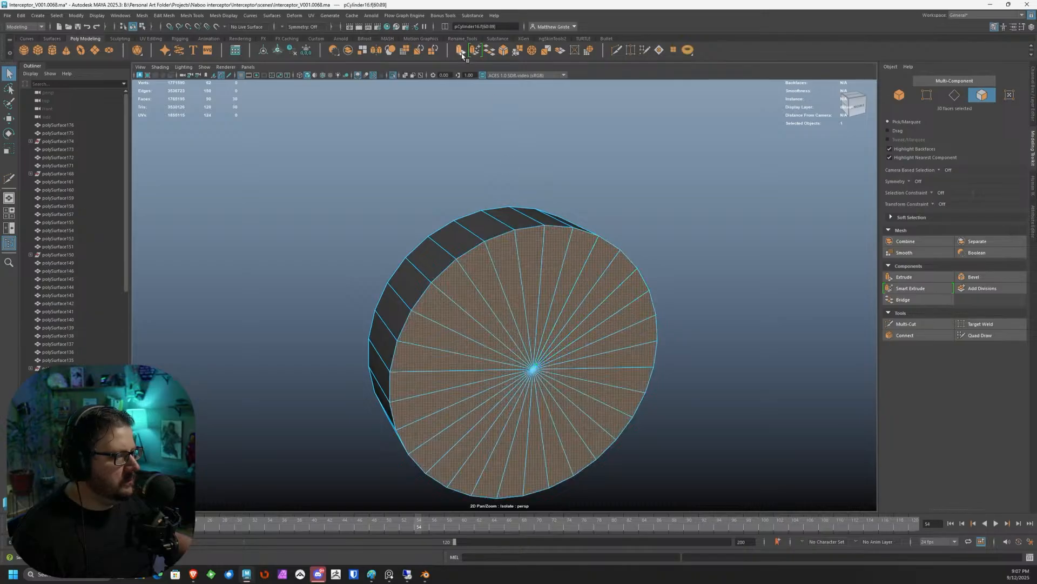
Extrude the cap faces and scale them uniformly inward to leave a narrow rim around the cylinder's end.
{"action": "key", "text": "ctrl+e"}
{"action": "scroll", "coordinate": [505, 301], "scroll_direction": "up", "scroll_amount": 3}
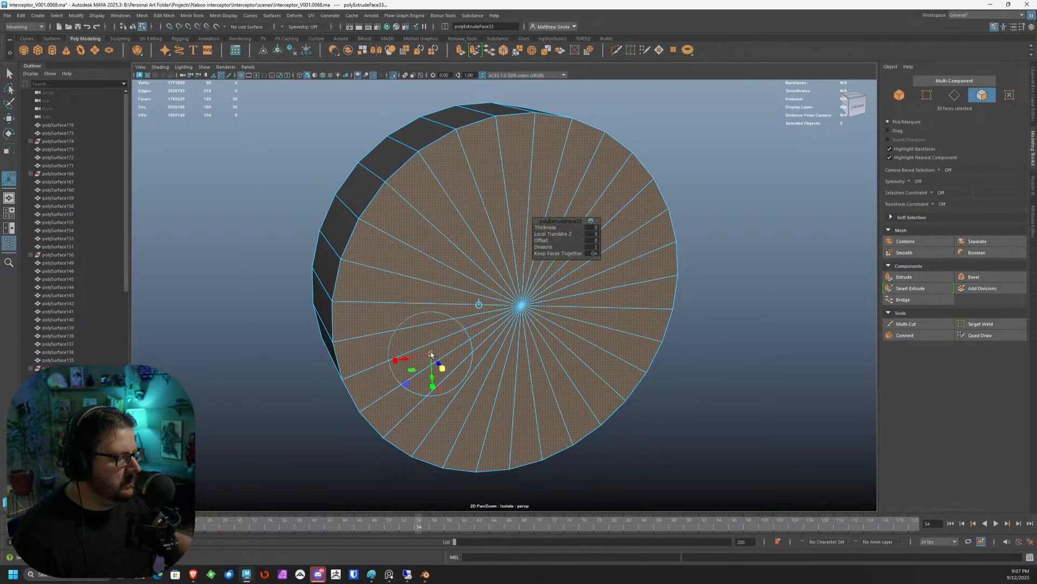
{"action": "left_click", "coordinate": [479, 304]}
{"action": "left_click_drag", "start_coordinate": [526, 308], "coordinate": [517, 306]}
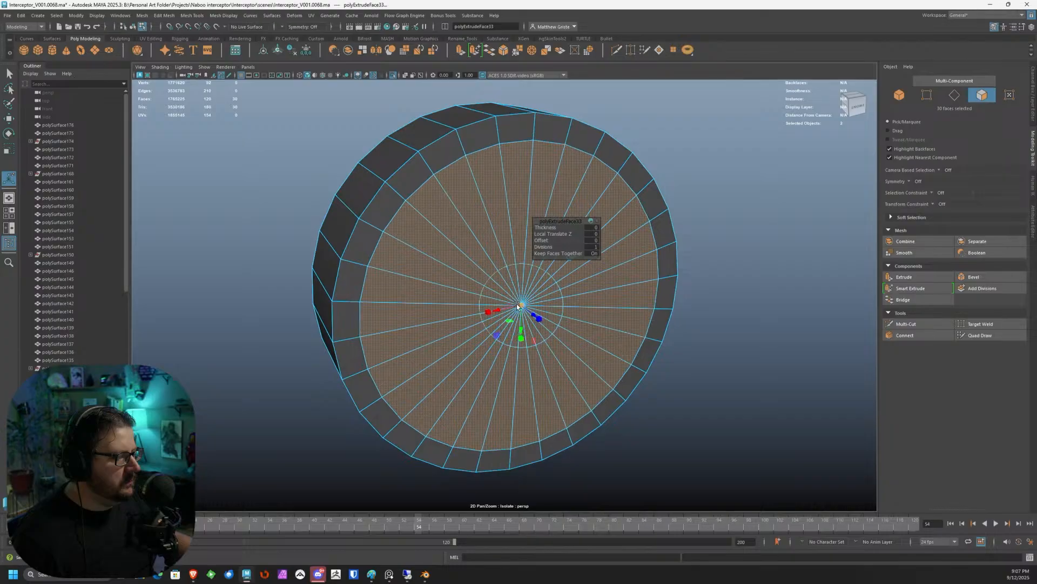
Select the complete loop of rim faces around the cylinder's rear end.
{"action": "right_click_drag", "start_coordinate": [446, 170], "coordinate": [445, 190]}
{"action": "key", "text": "q"}
{"action": "left_click", "coordinate": [447, 152]}
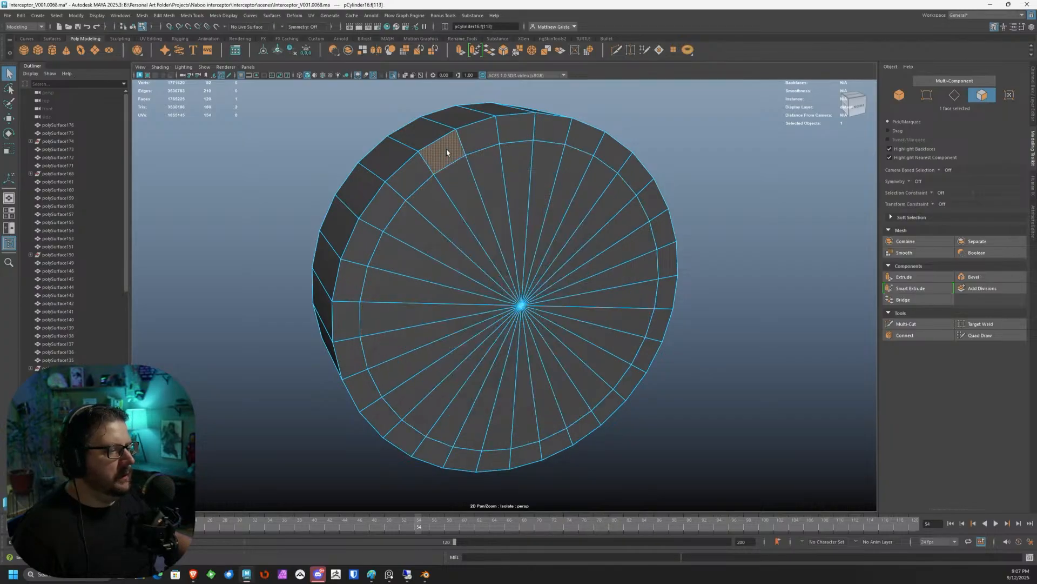
{"action": "left_click", "coordinate": [463, 142], "text": "shift"}
{"action": "double_click", "coordinate": [478, 137], "text": "shift"}
{"action": "left_click", "coordinate": [465, 150]}
{"action": "double_click", "coordinate": [452, 154], "text": "shift"}
{"action": "left_click_drag", "start_coordinate": [452, 153], "coordinate": [455, 157], "text": "alt"}
Deselect every third face of the rim so that ten pairs of neighbouring faces stay selected.
{"action": "left_click", "coordinate": [414, 180], "text": "ctrl"}
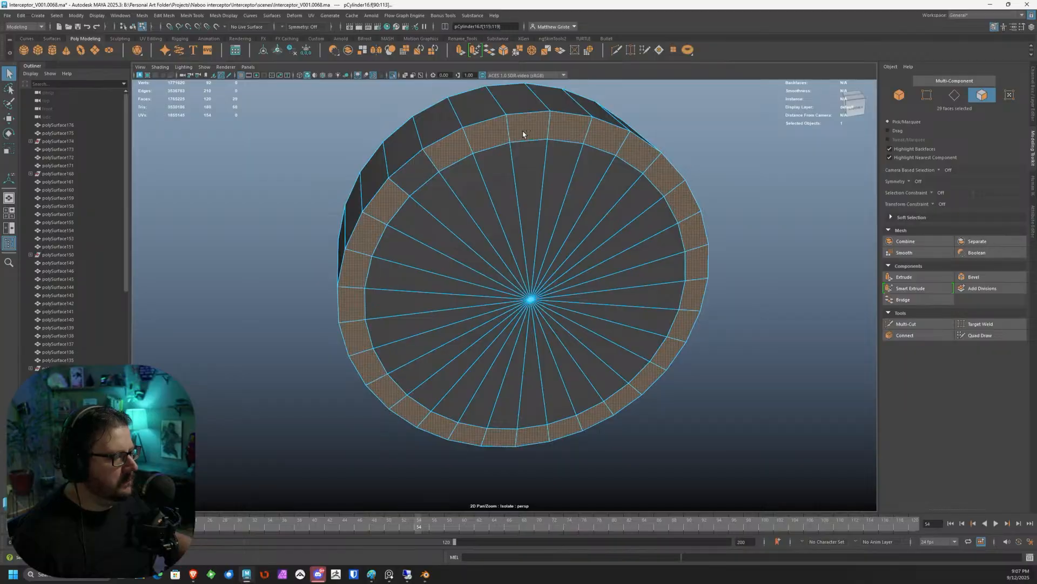
{"action": "left_click", "coordinate": [527, 130], "text": "ctrl"}
{"action": "left_click", "coordinate": [635, 154], "text": "ctrl"}
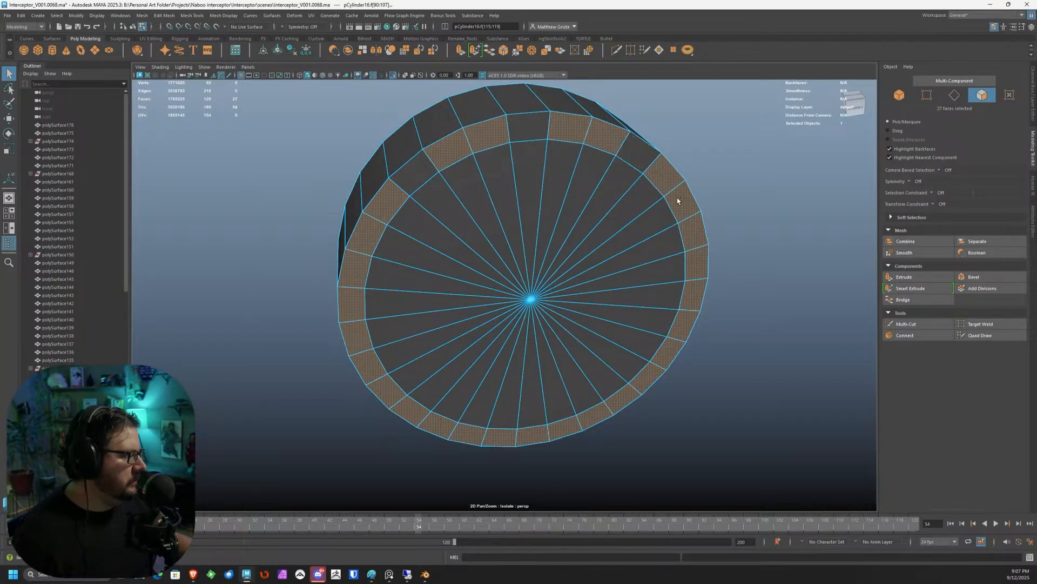
{"action": "left_click", "coordinate": [691, 236], "text": "ctrl"}
{"action": "left_click", "coordinate": [683, 330], "text": "ctrl"}
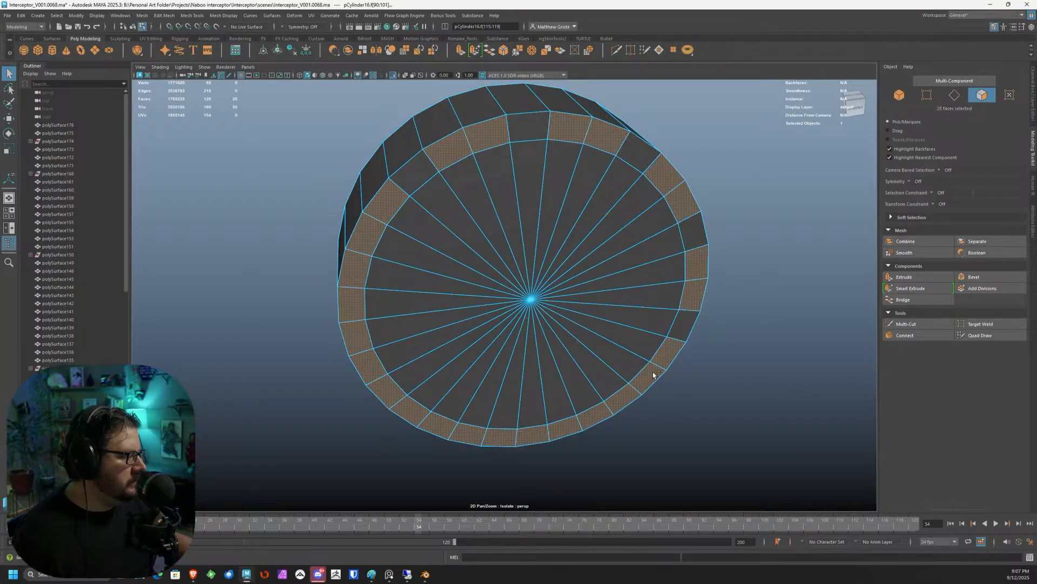
{"action": "left_click", "coordinate": [628, 397], "text": "ctrl"}
{"action": "left_click", "coordinate": [534, 435], "text": "ctrl"}
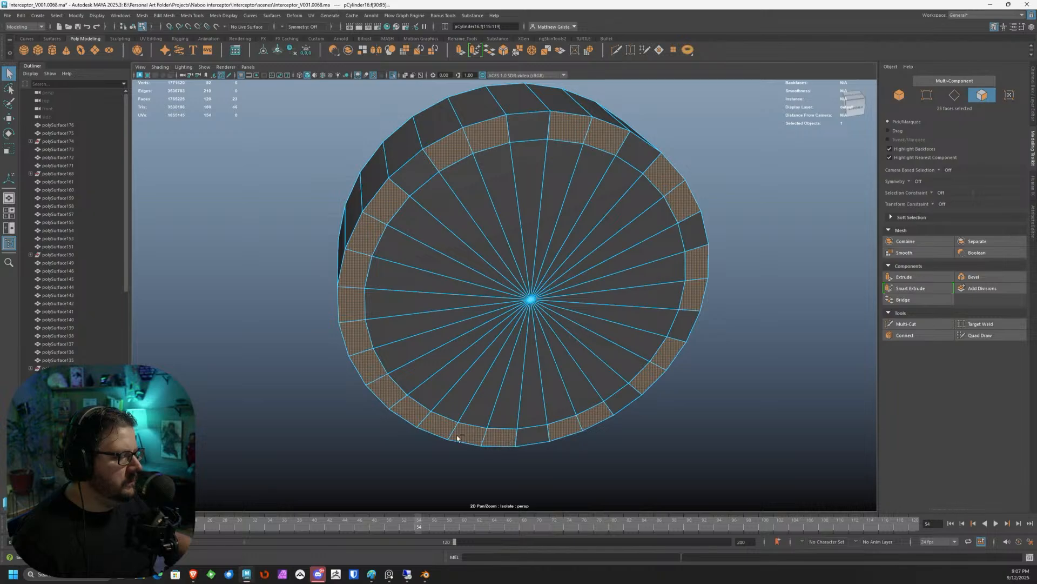
{"action": "left_click", "coordinate": [371, 374], "text": "ctrl"}
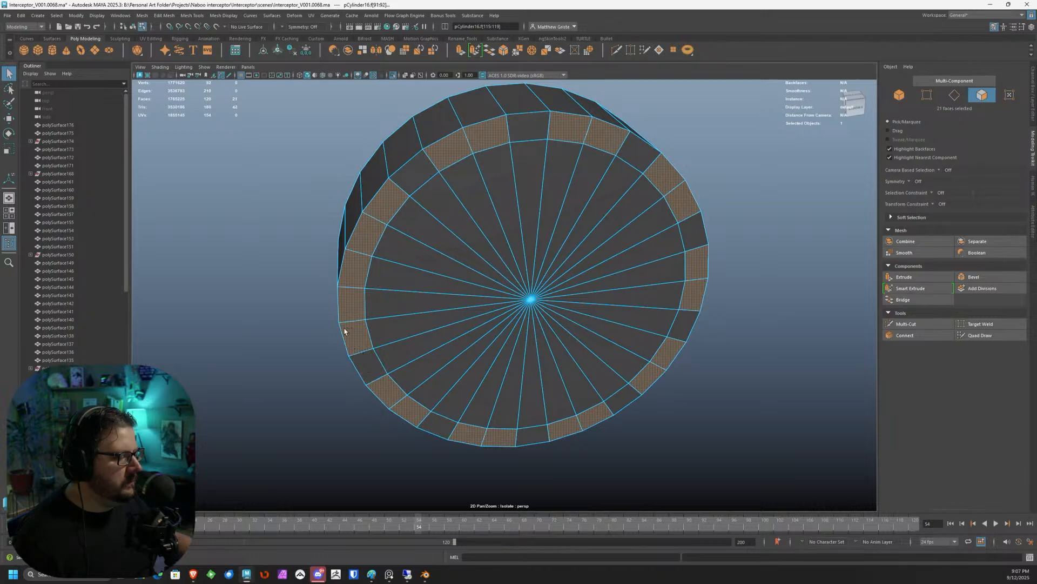
{"action": "left_click", "coordinate": [351, 277], "text": "ctrl"}
Extrude the ten face pairs outward into long prongs with a Local Translate Z of about 3.784.
{"action": "left_click_drag", "start_coordinate": [481, 319], "coordinate": [608, 269], "text": "alt"}
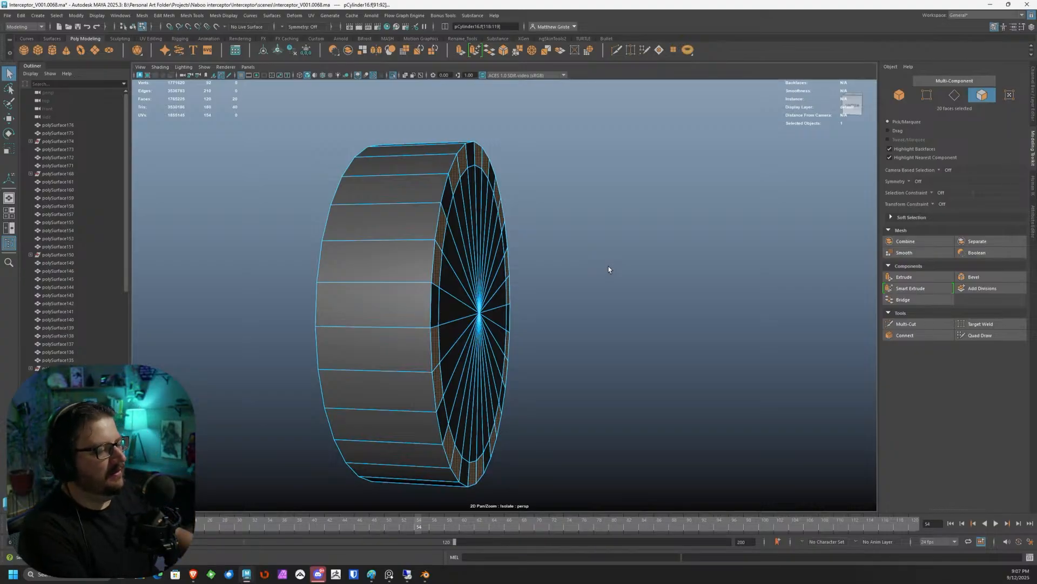
{"action": "scroll", "coordinate": [609, 269], "scroll_direction": "down", "scroll_amount": 2}
{"action": "scroll", "coordinate": [609, 268], "scroll_direction": "up", "scroll_amount": 4}
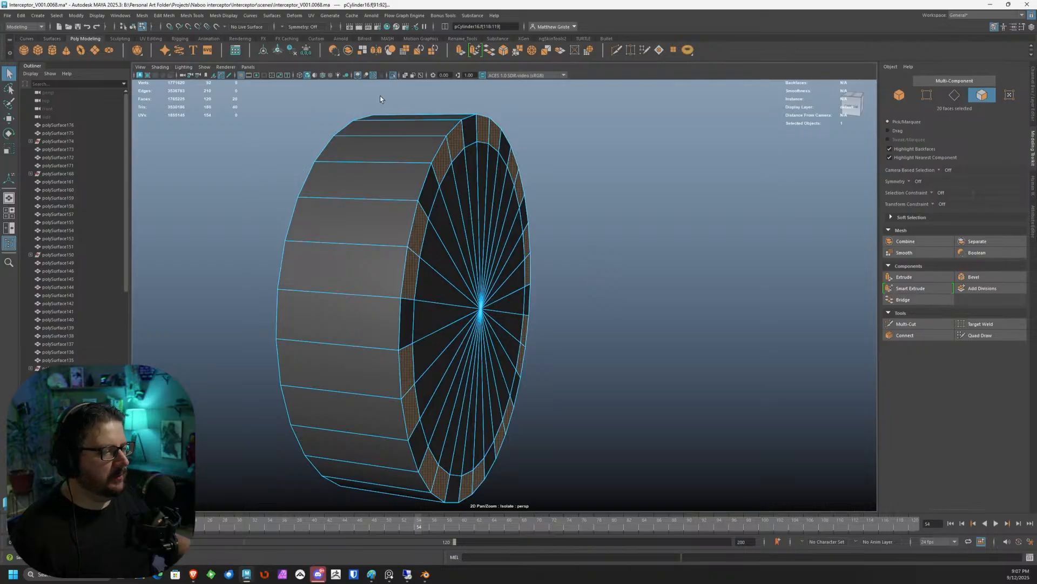
{"action": "left_click", "coordinate": [459, 54]}
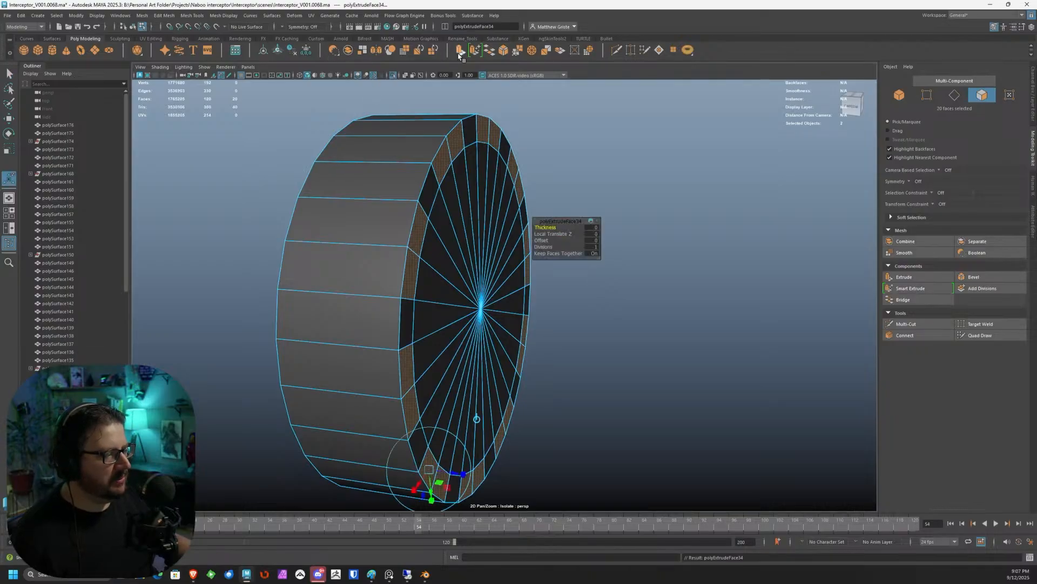
{"action": "left_click_drag", "start_coordinate": [475, 172], "coordinate": [448, 233], "text": "alt"}
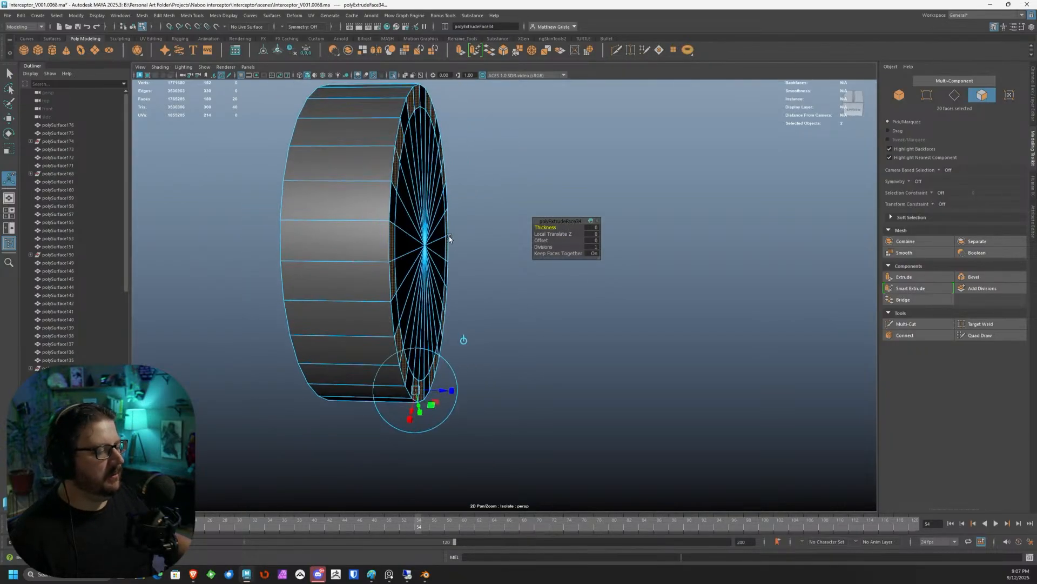
{"action": "left_click_drag", "start_coordinate": [443, 386], "coordinate": [598, 374]}
{"action": "scroll", "coordinate": [743, 396], "scroll_direction": "down", "scroll_amount": 2}
Scale the prong end faces down to taper the prongs and turn off isolation to show the whole ship.
{"action": "left_click", "coordinate": [479, 442]}
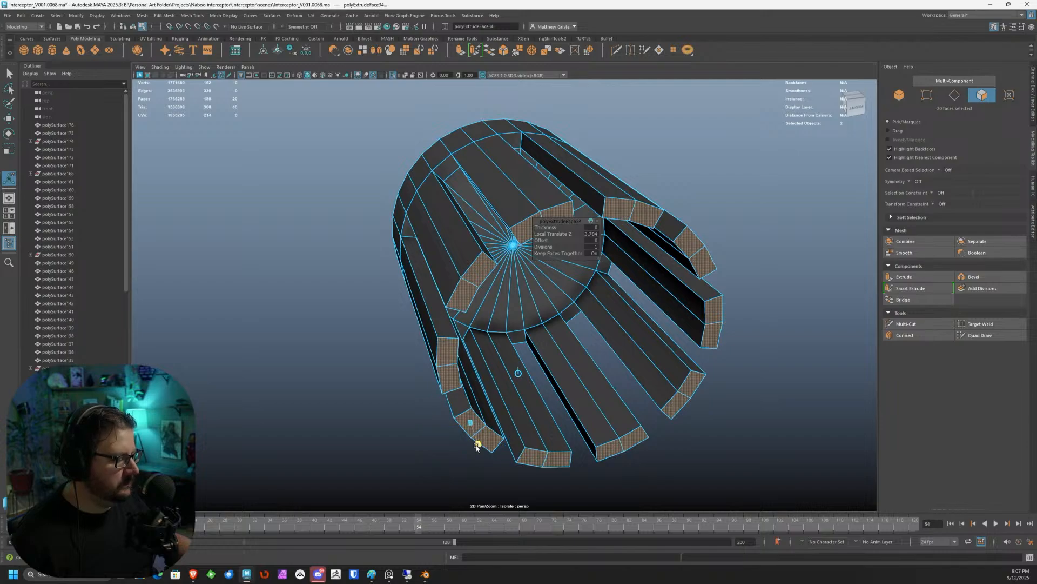
{"action": "left_click_drag", "start_coordinate": [470, 423], "coordinate": [460, 413]}
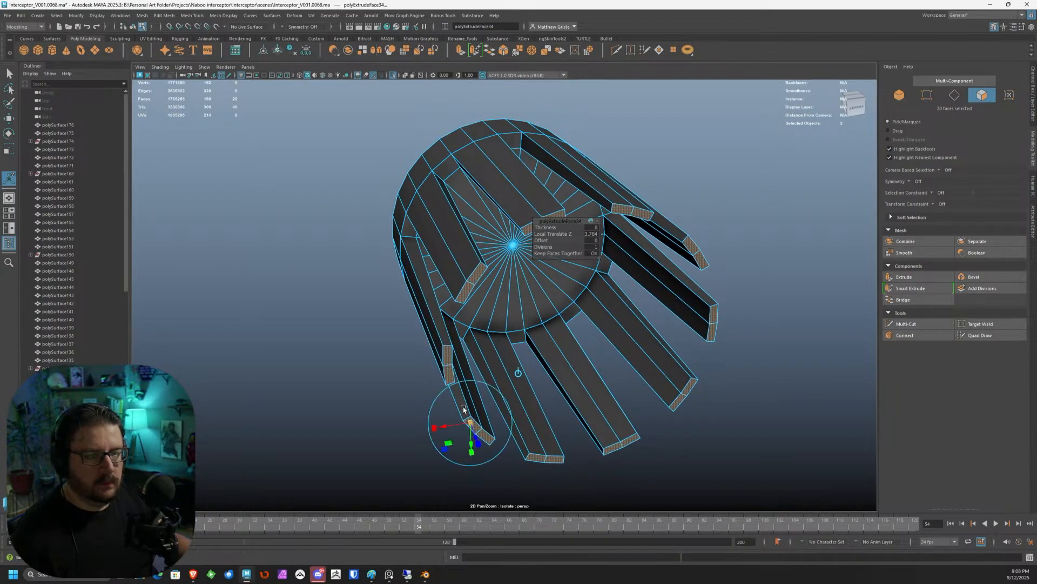
{"action": "key", "text": "r"}
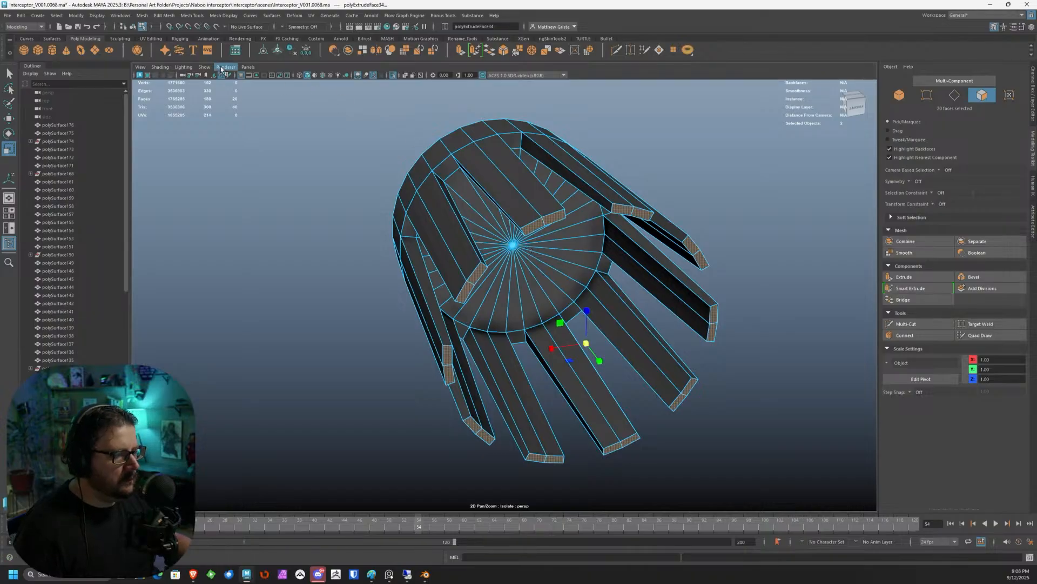
{"action": "left_click", "coordinate": [205, 68]}
{"action": "left_click", "coordinate": [324, 81]}
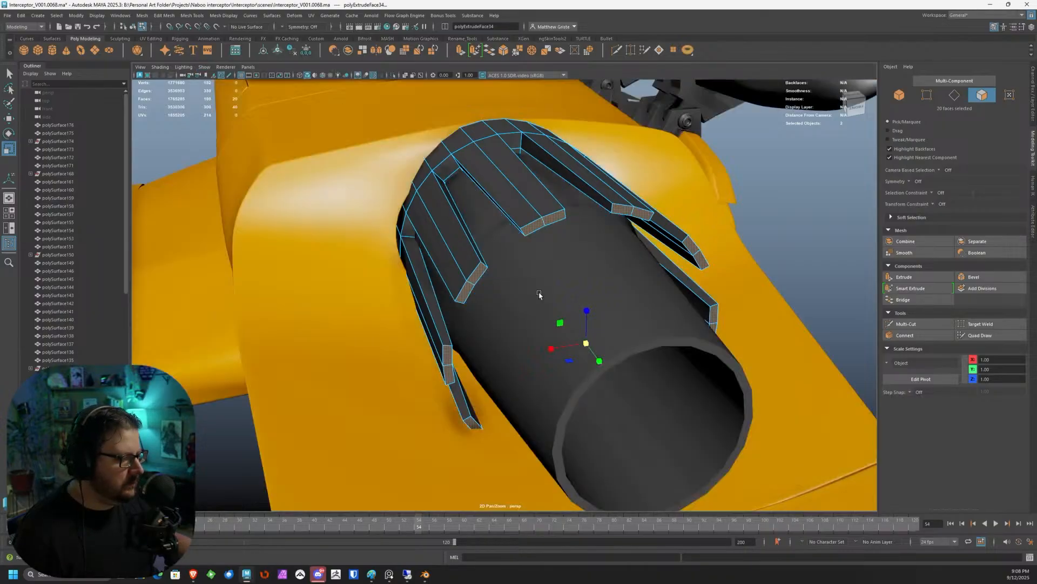
Examine from several angles how the tapered prongs sit against the exhaust nozzle.
{"action": "left_click_drag", "start_coordinate": [617, 359], "coordinate": [5, 190]}
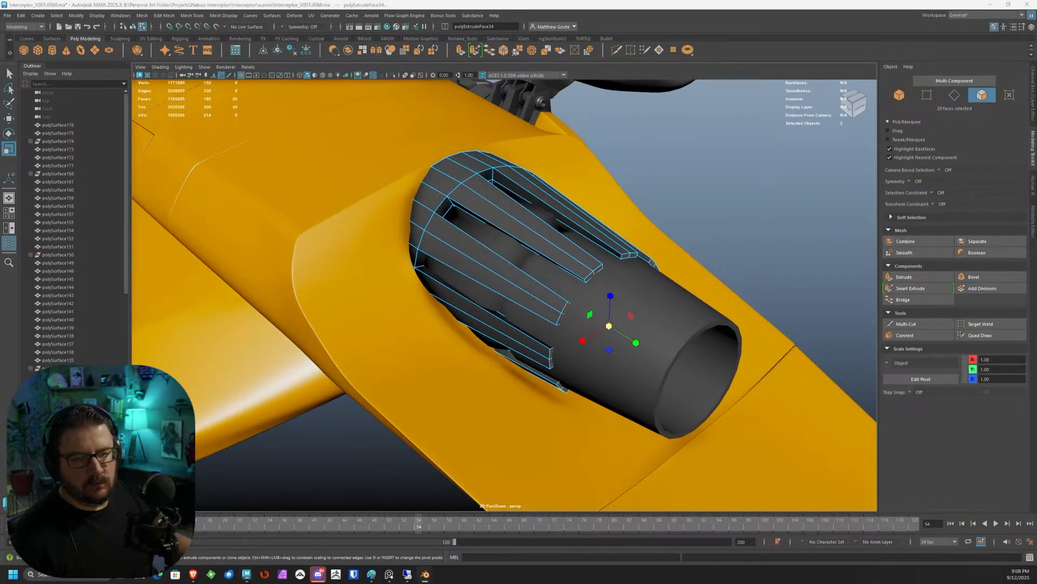
{"action": "left_click_drag", "start_coordinate": [631, 332], "coordinate": [628, 340], "text": "alt"}
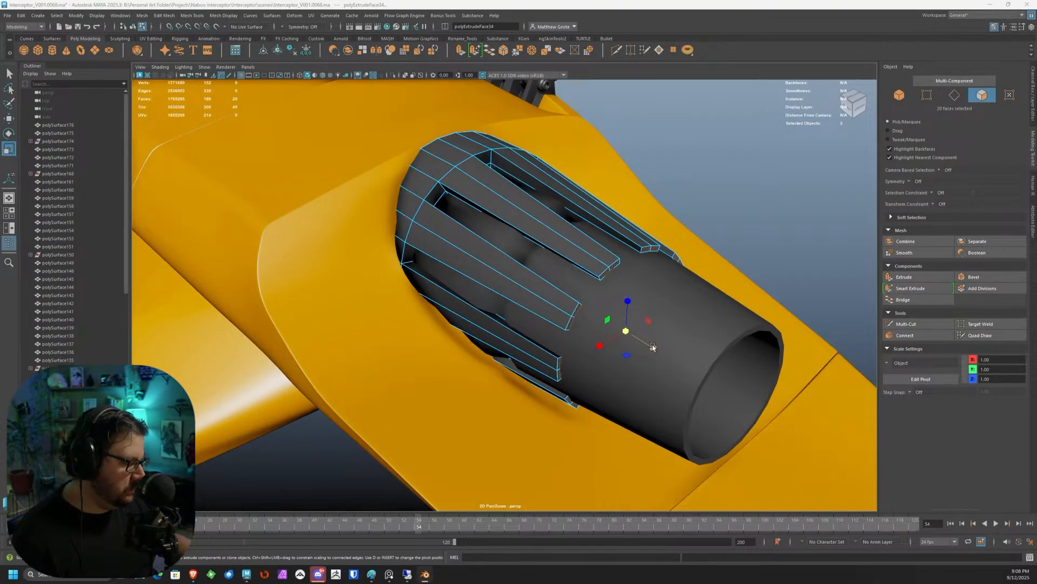
{"action": "left_click_drag", "start_coordinate": [650, 349], "coordinate": [641, 336], "text": "alt"}
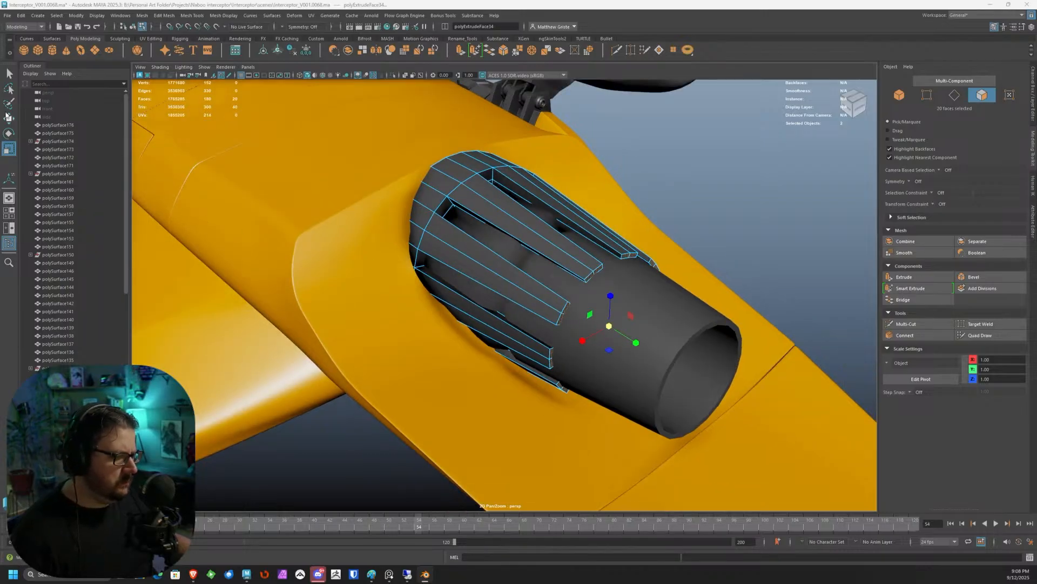
{"action": "key", "text": "w"}
{"action": "left_click_drag", "start_coordinate": [632, 341], "coordinate": [560, 293]}
{"action": "scroll", "coordinate": [533, 299], "scroll_direction": "up", "scroll_amount": 3}
{"action": "key", "text": "e"}
{"action": "key", "text": "r"}
{"action": "scroll", "coordinate": [583, 289], "scroll_direction": "down", "scroll_amount": 3}
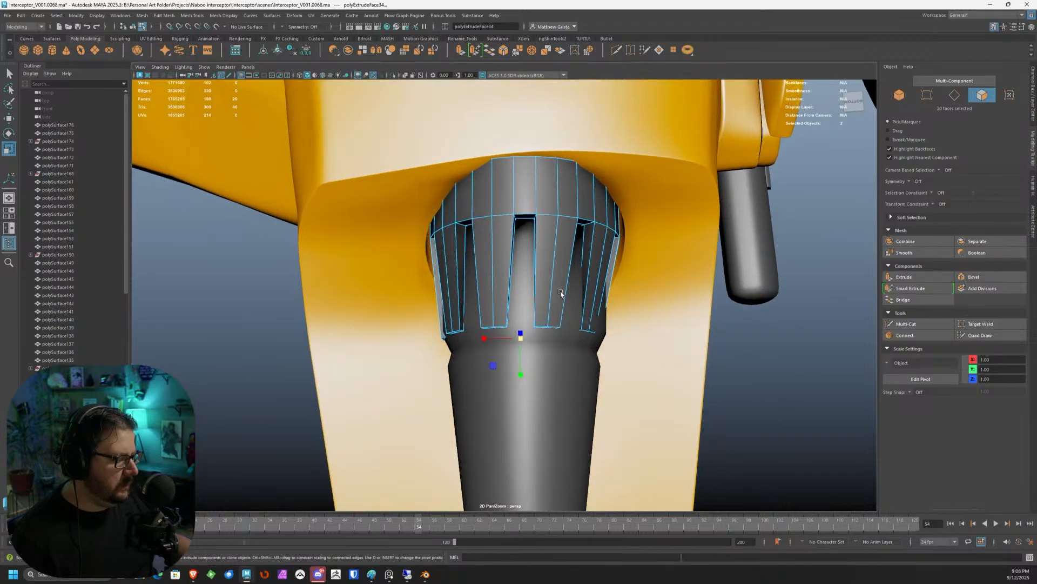
Isolate the pronged cylinder together with the nozzle and reselect only the pronged cylinder with the Rotate tool active.
{"action": "scroll", "coordinate": [498, 248], "scroll_direction": "up", "scroll_amount": 2}
{"action": "right_click_drag", "start_coordinate": [499, 248], "coordinate": [541, 302]}
{"action": "left_click", "coordinate": [505, 396], "text": "shift"}
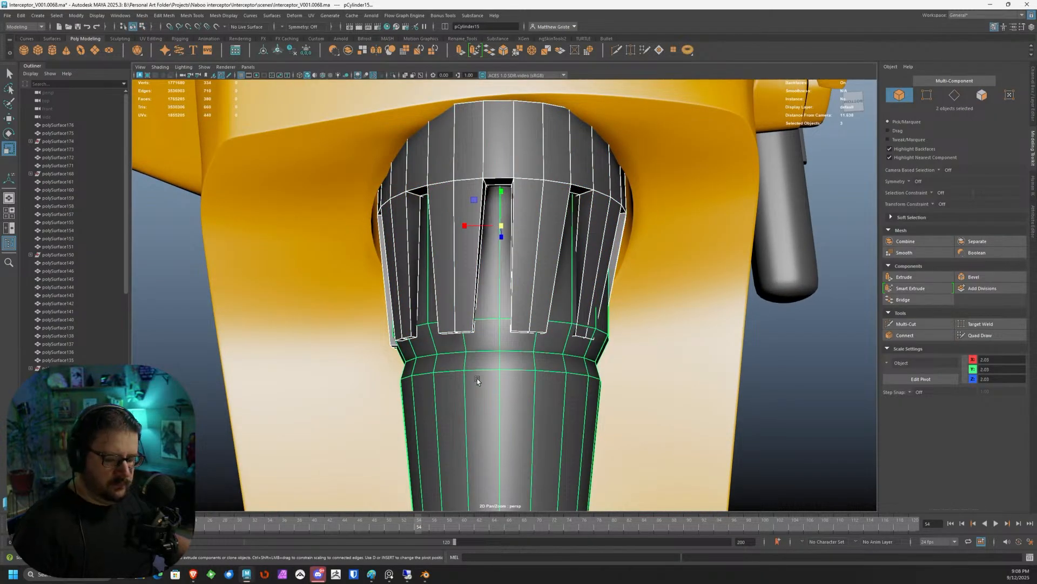
{"action": "key", "text": "ctrl+1"}
{"action": "left_click", "coordinate": [530, 211]}
{"action": "key", "text": "e"}
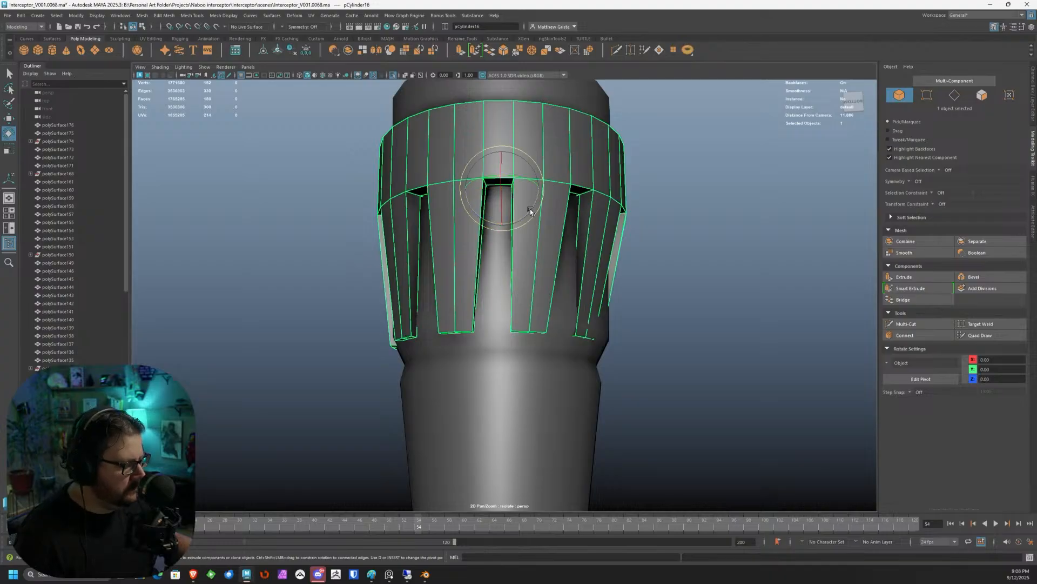
Adjust the pronged cylinder's rotation and position around the nozzle and scale it to about 2.15, 0.61, 2.15.
{"action": "left_click_drag", "start_coordinate": [530, 210], "coordinate": [530, 212]}
{"action": "right_click_drag", "start_coordinate": [616, 270], "coordinate": [540, 232], "text": "alt"}
{"action": "left_click_drag", "start_coordinate": [438, 167], "coordinate": [583, 244], "text": "alt"}
{"action": "key", "text": "w"}
{"action": "left_click_drag", "start_coordinate": [564, 315], "coordinate": [569, 326]}
{"action": "key", "text": "e"}
{"action": "key", "text": "r"}
{"action": "left_click_drag", "start_coordinate": [573, 286], "coordinate": [528, 254]}
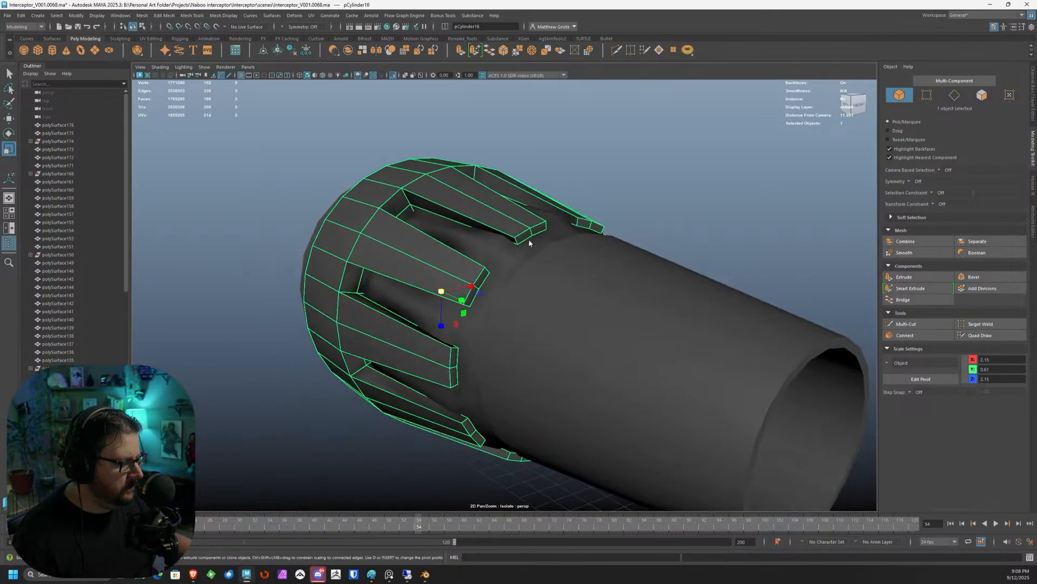
Adjust the twenty prong end faces so the prongs sit slightly farther back along the nozzle.
{"action": "key", "text": "F11"}
{"action": "mouse_move", "coordinate": [555, 342]}
{"action": "left_mouse_down"}
{"action": "mouse_move", "coordinate": [571, 347]}
{"action": "mouse_move", "coordinate": [545, 338]}
{"action": "mouse_move", "coordinate": [555, 336]}
{"action": "left_mouse_up"}
{"action": "key", "text": "w"}
{"action": "key", "text": "r"}
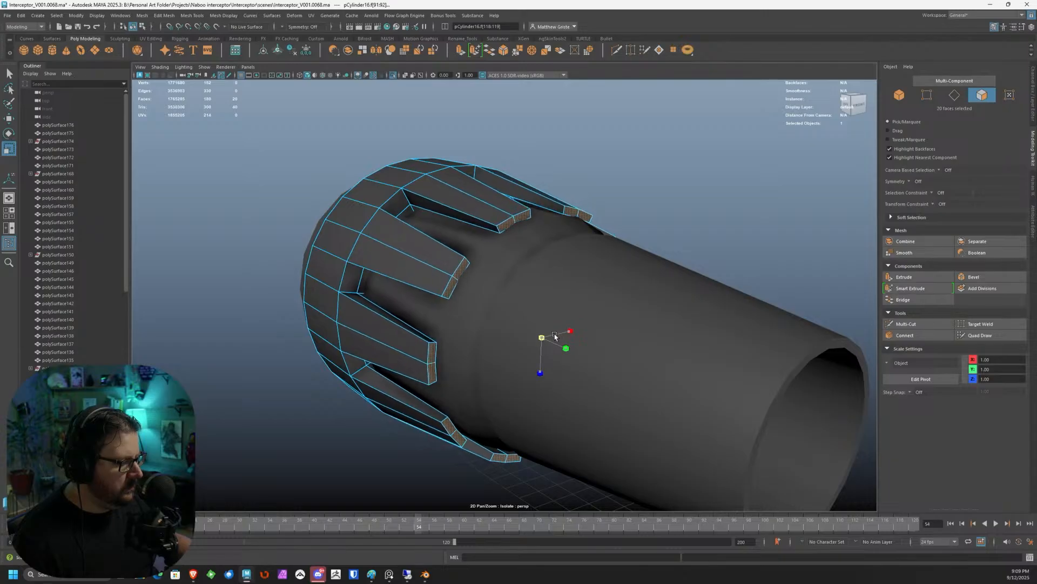
{"action": "left_click_drag", "start_coordinate": [582, 277], "coordinate": [533, 247], "text": "alt"}
{"action": "scroll", "coordinate": [532, 320], "scroll_direction": "down", "scroll_amount": 4}
{"action": "scroll", "coordinate": [533, 247], "scroll_direction": "up", "scroll_amount": 5}
{"action": "key", "text": "w"}
{"action": "scroll", "coordinate": [590, 234], "scroll_direction": "down", "scroll_amount": 3}
{"action": "left_click_drag", "start_coordinate": [591, 234], "coordinate": [524, 317], "text": "alt"}
{"action": "right_click", "coordinate": [524, 316]}
{"action": "left_click", "coordinate": [486, 317]}
{"action": "left_click_drag", "start_coordinate": [663, 444], "coordinate": [564, 347]}
{"action": "key", "text": "e"}
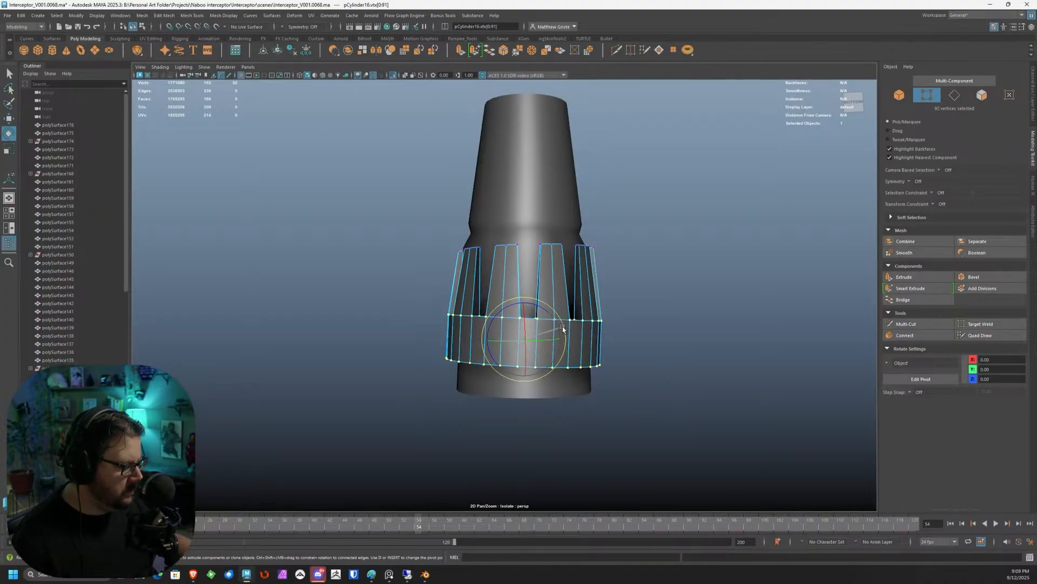
{"action": "left_click", "coordinate": [645, 288]}
{"action": "left_click_drag", "start_coordinate": [645, 288], "coordinate": [692, 343], "text": "alt"}
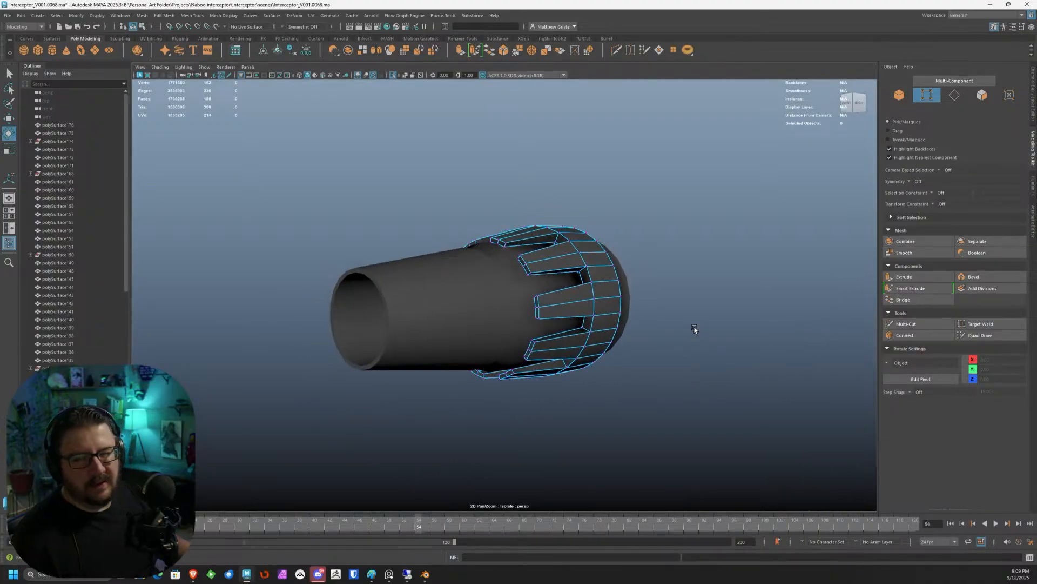
{"action": "left_click_drag", "start_coordinate": [700, 305], "coordinate": [565, 319], "text": "alt"}
Return to object selection, select the nozzle and set its Rotate X, Y and Z to 0.
{"action": "key", "text": "F8"}
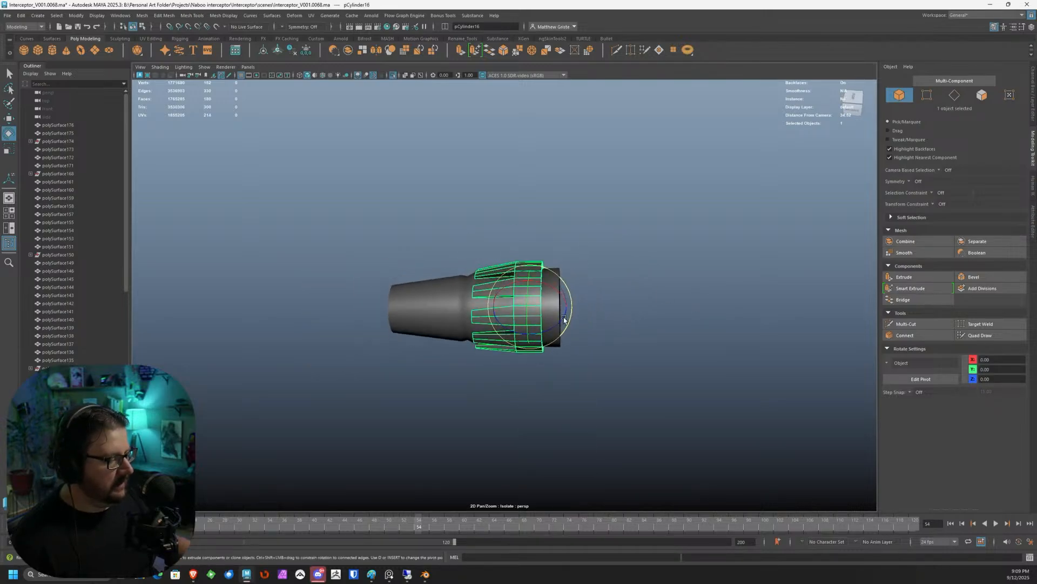
{"action": "left_click", "coordinate": [440, 312]}
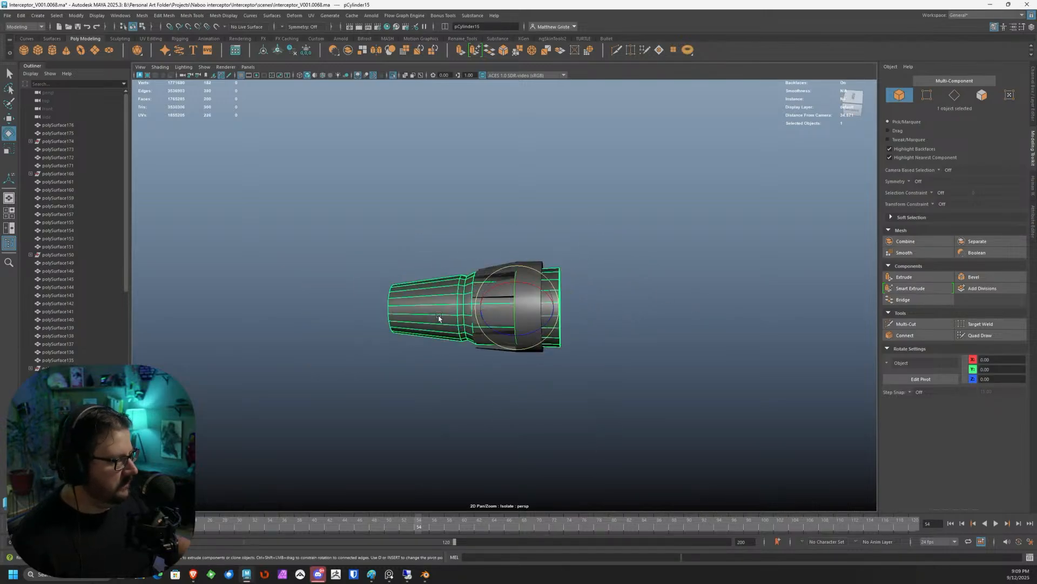
{"action": "left_click", "coordinate": [1033, 97]}
{"action": "left_click_drag", "start_coordinate": [687, 228], "coordinate": [818, 199], "text": "alt"}
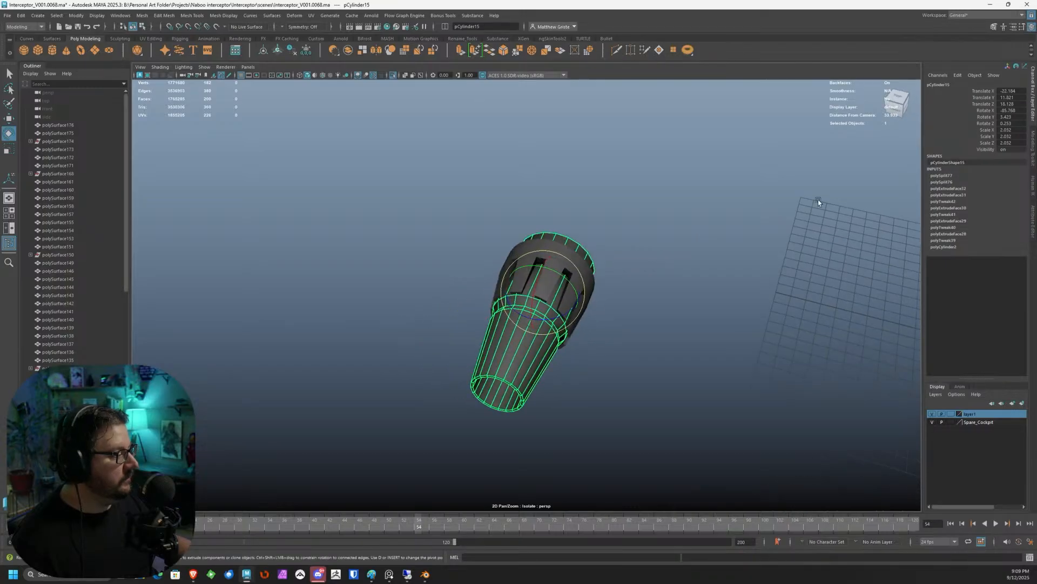
{"action": "double_click", "coordinate": [1019, 110]}
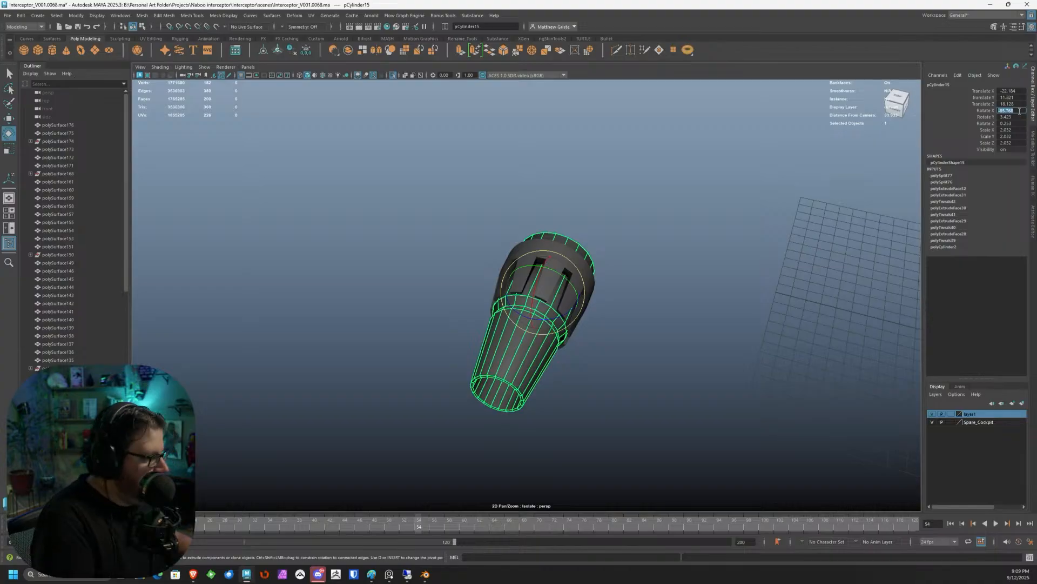
{"action": "type", "text": "0"}
{"action": "double_click", "coordinate": [1019, 116]}
{"action": "type", "text": "0"}
{"action": "double_click", "coordinate": [1016, 124]}
{"action": "type", "text": "0"}
{"action": "left_click", "coordinate": [649, 280]}
{"action": "left_click", "coordinate": [559, 280]}
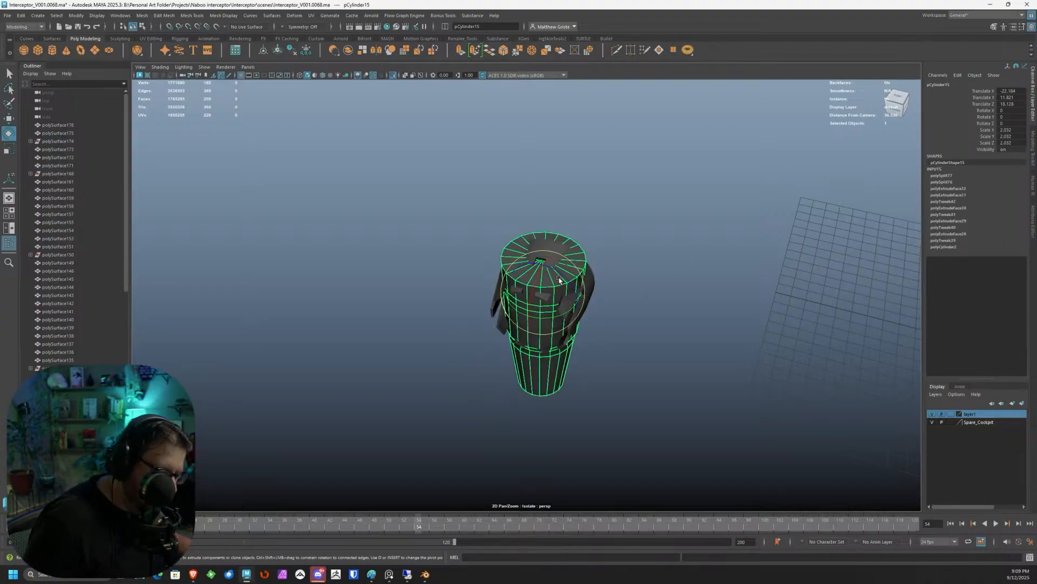
Set the nozzle's Rotate X to -90 so it lies exactly along the Z axis.
{"action": "left_click_drag", "start_coordinate": [534, 289], "coordinate": [552, 241]}
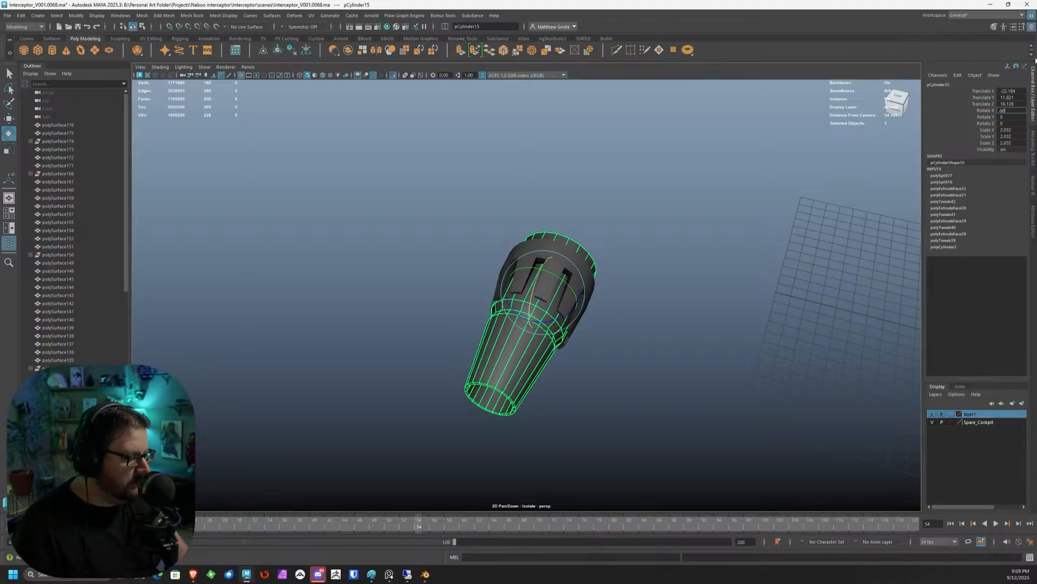
{"action": "key", "text": "Return"}
{"action": "left_click_drag", "start_coordinate": [351, 236], "coordinate": [470, 206], "text": "alt"}
{"action": "right_click_drag", "start_coordinate": [470, 205], "coordinate": [613, 279], "text": "alt"}
Delete the pronged cylinder from around the nozzle.
{"action": "left_click", "coordinate": [562, 239]}
{"action": "left_click_drag", "start_coordinate": [562, 240], "coordinate": [626, 269], "text": "alt"}
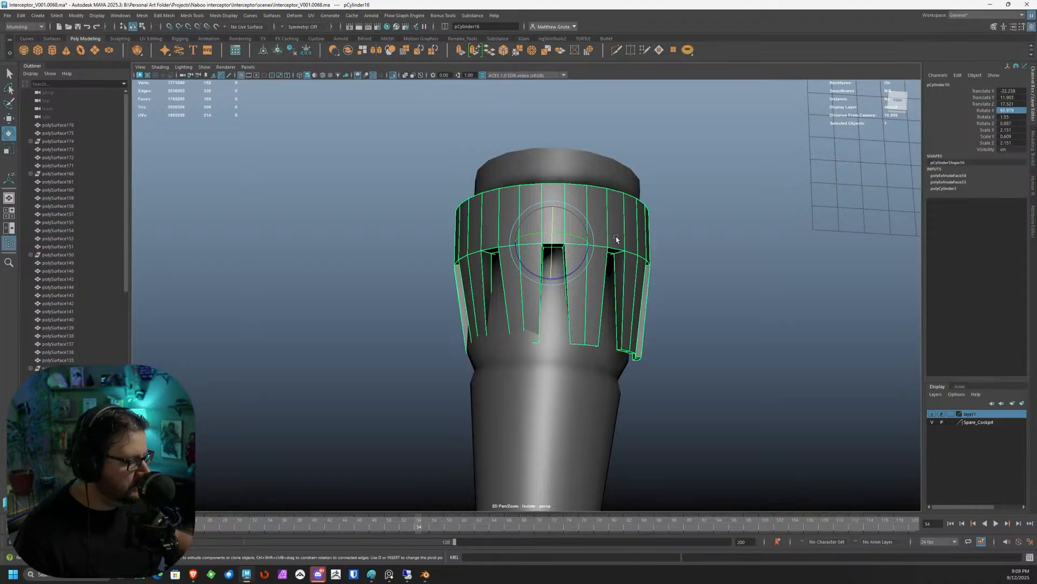
{"action": "key", "text": "Delete"}
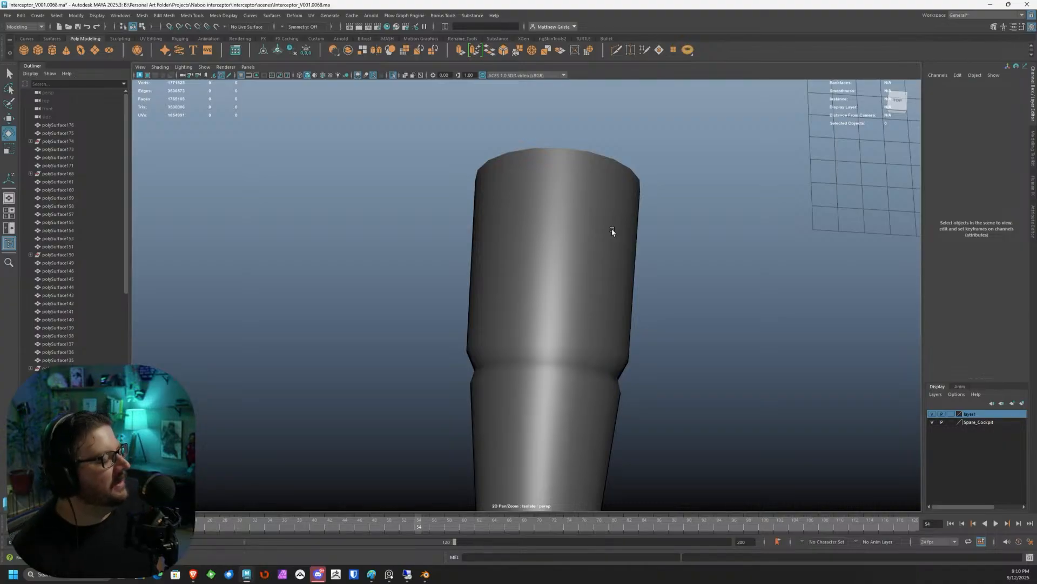
Select the nozzle and examine its alignment in the top, front, side and perspective views.
{"action": "left_click", "coordinate": [612, 232]}
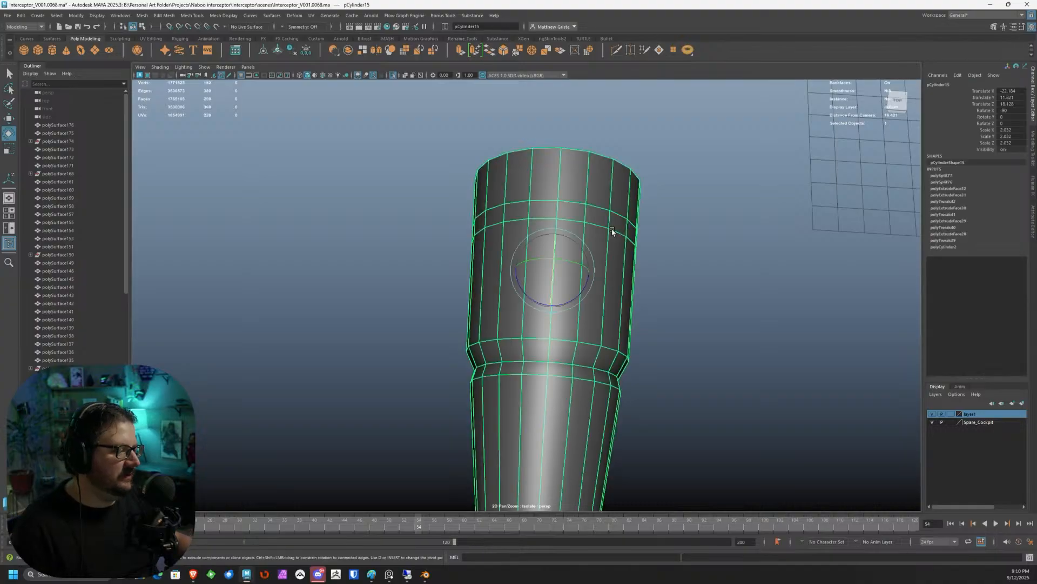
{"action": "key", "text": "space"}
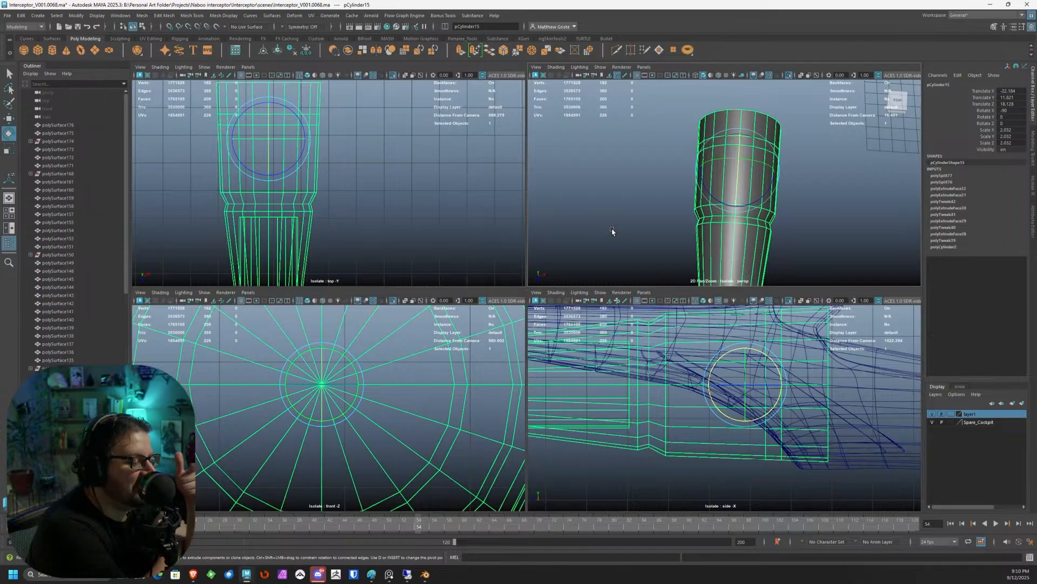
{"action": "scroll", "coordinate": [382, 259], "scroll_direction": "up", "scroll_amount": 3}
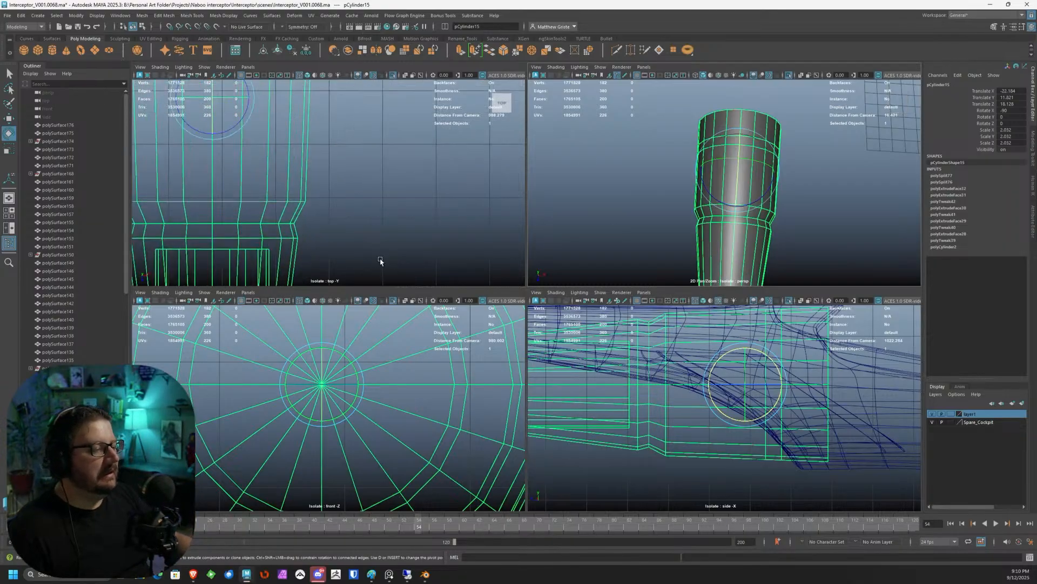
{"action": "key", "text": "space"}
{"action": "scroll", "coordinate": [469, 254], "scroll_direction": "down", "scroll_amount": 2}
{"action": "scroll", "coordinate": [508, 337], "scroll_direction": "down", "scroll_amount": 2}
{"action": "key", "text": "space"}
{"action": "key", "text": "space"}
{"action": "left_click_drag", "start_coordinate": [675, 217], "coordinate": [686, 162], "text": "alt"}
{"action": "key", "text": "space"}
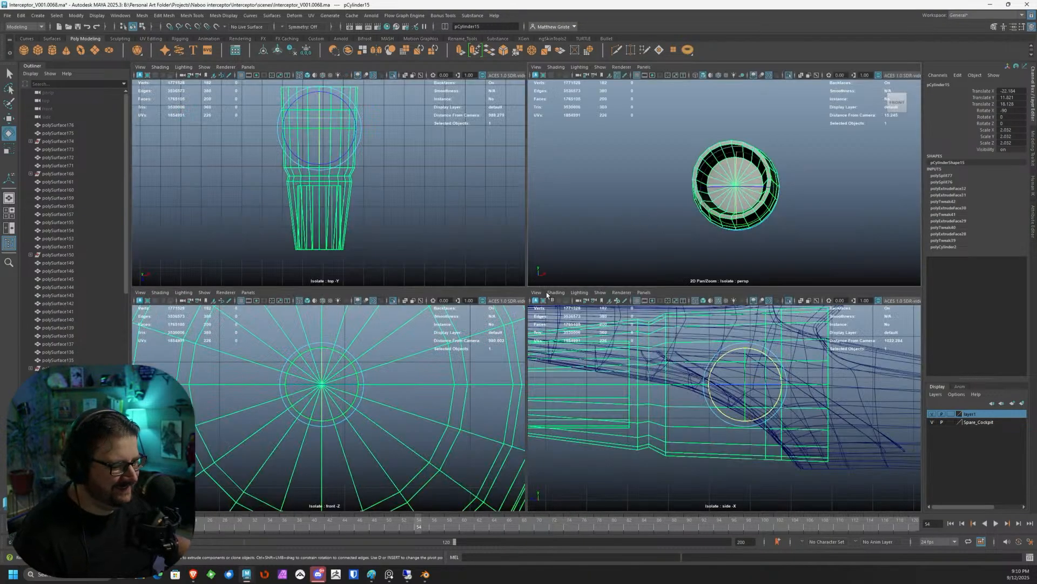
{"action": "scroll", "coordinate": [412, 377], "scroll_direction": "down", "scroll_amount": 3}
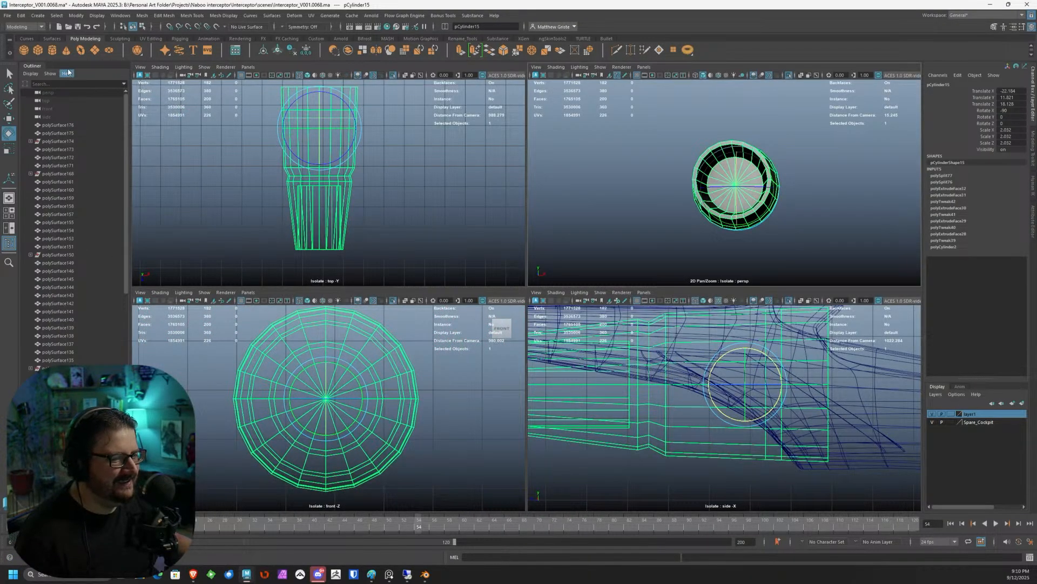
Create a new polygon cylinder and set its Rotate X to 90.
{"action": "left_click", "coordinate": [51, 50]}
{"action": "scroll", "coordinate": [338, 368], "scroll_direction": "down", "scroll_amount": 4}
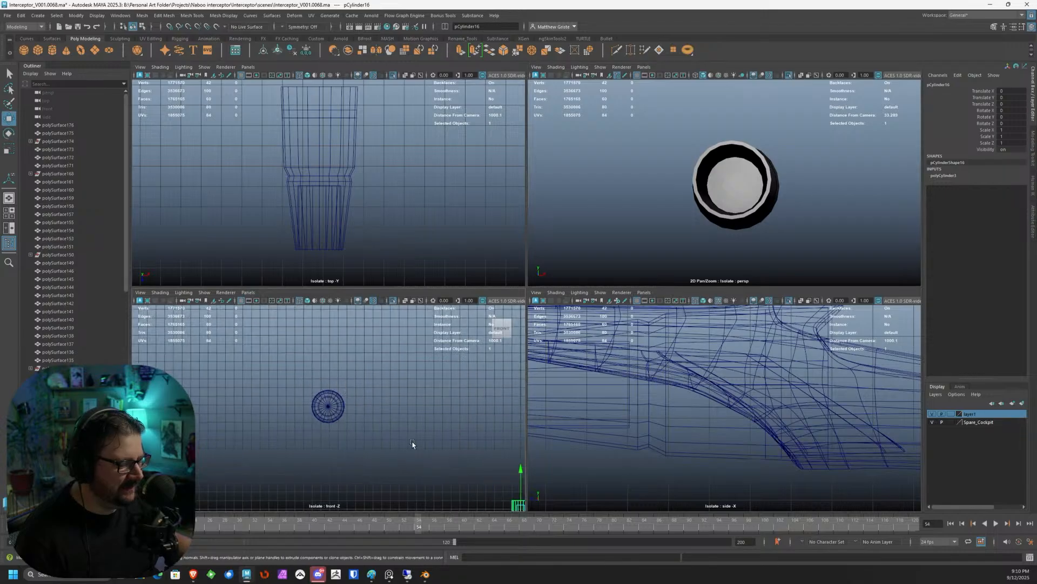
{"action": "middle_click_drag", "start_coordinate": [408, 374], "coordinate": [389, 354], "text": "alt"}
{"action": "key", "text": "e"}
{"action": "left_click_drag", "start_coordinate": [474, 432], "coordinate": [481, 456]}
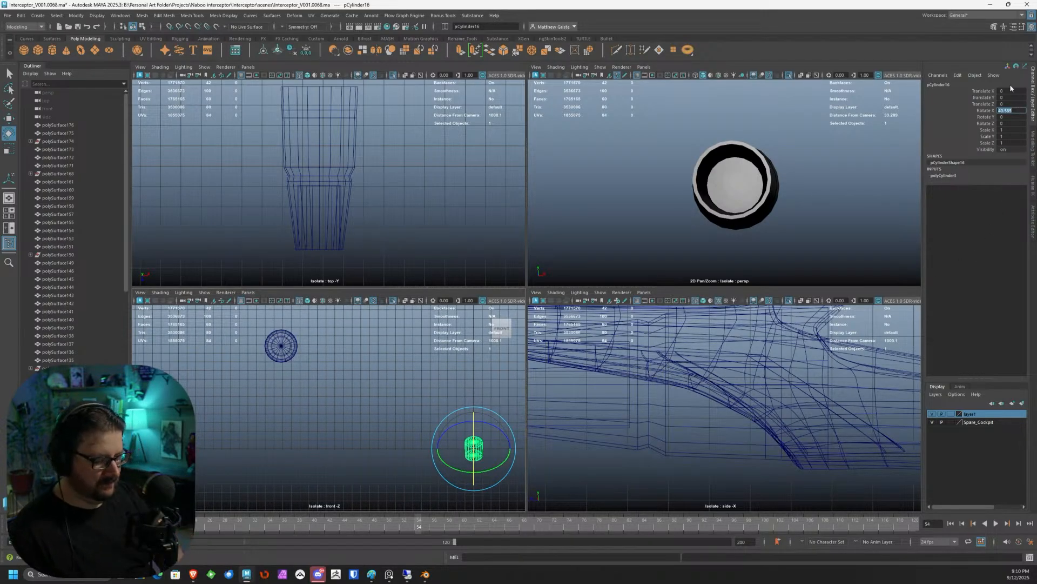
{"action": "type", "text": "0"}
{"action": "key", "text": "Return"}
Move the new cylinder onto the nozzle and snap it to the nozzle's centre in the front view.
{"action": "key", "text": "w"}
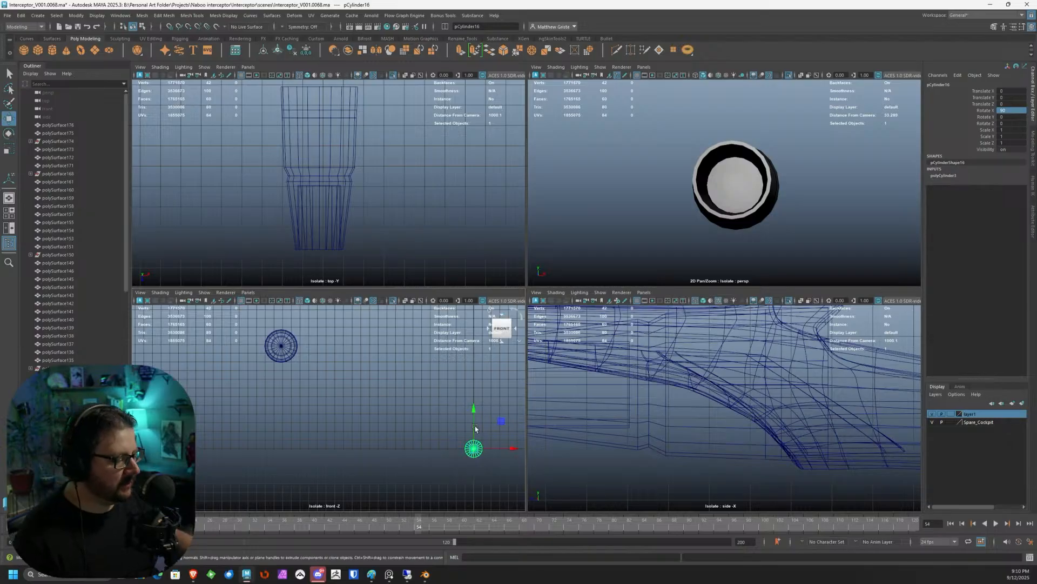
{"action": "left_click_drag", "start_coordinate": [474, 446], "coordinate": [291, 342]}
{"action": "scroll", "coordinate": [494, 472], "scroll_direction": "up", "scroll_amount": 5}
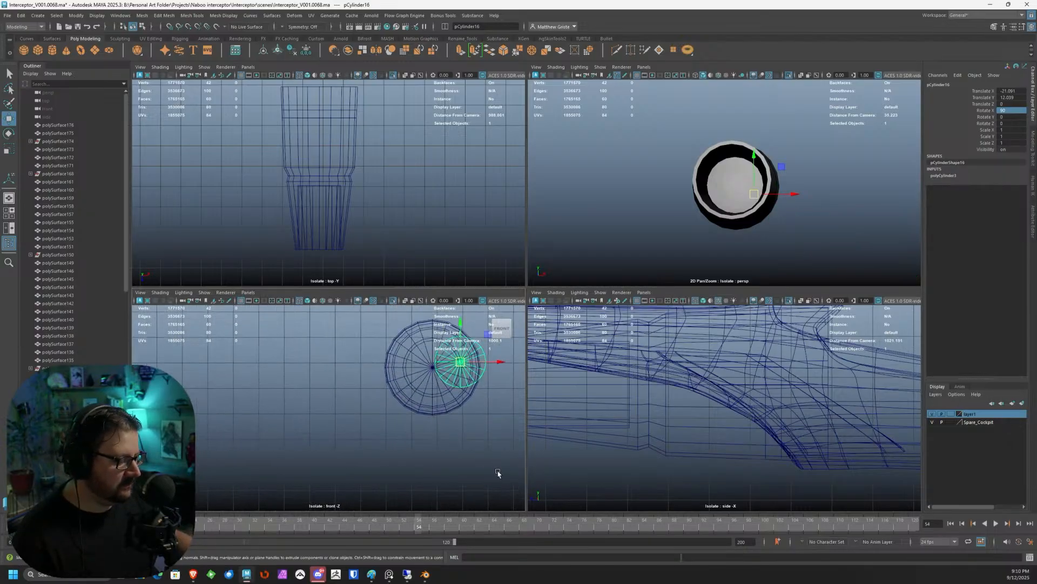
{"action": "scroll", "coordinate": [362, 407], "scroll_direction": "up", "scroll_amount": 4}
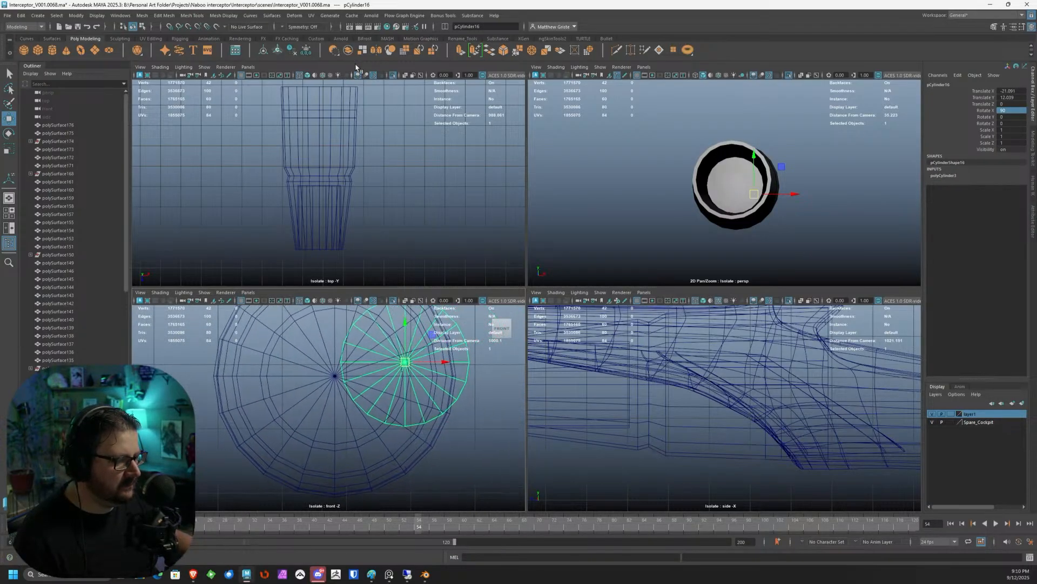
{"action": "middle_click_drag", "start_coordinate": [424, 411], "coordinate": [407, 422], "text": "alt"}
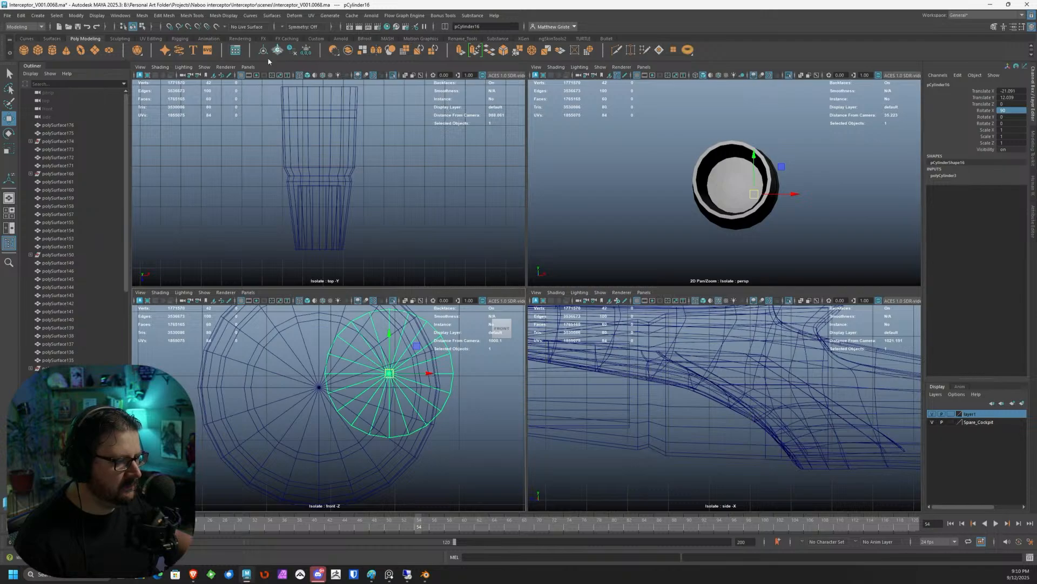
{"action": "left_click_drag", "start_coordinate": [400, 373], "coordinate": [315, 399]}
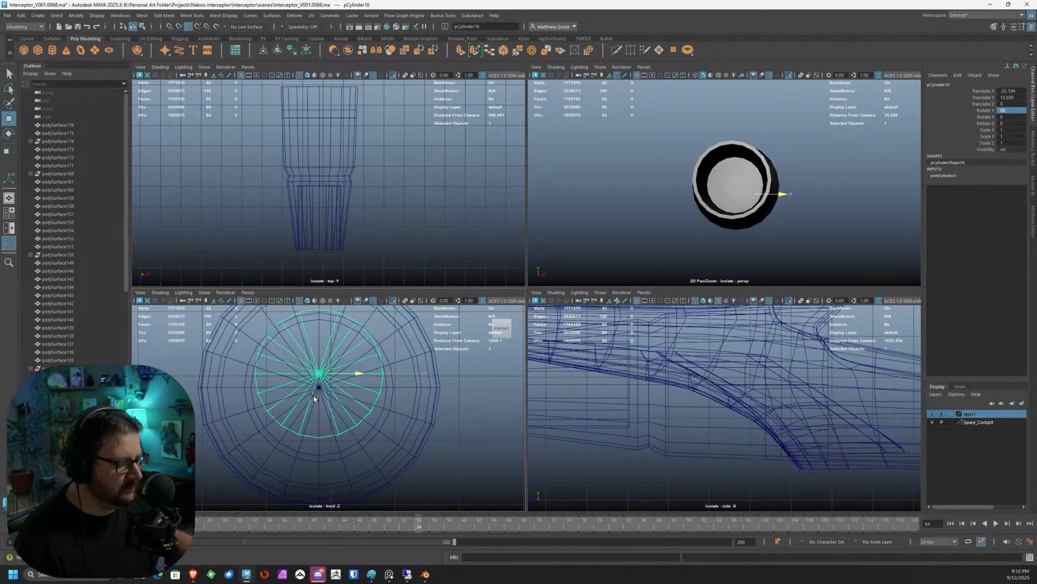
{"action": "middle_click_drag", "start_coordinate": [323, 438], "coordinate": [351, 427]}
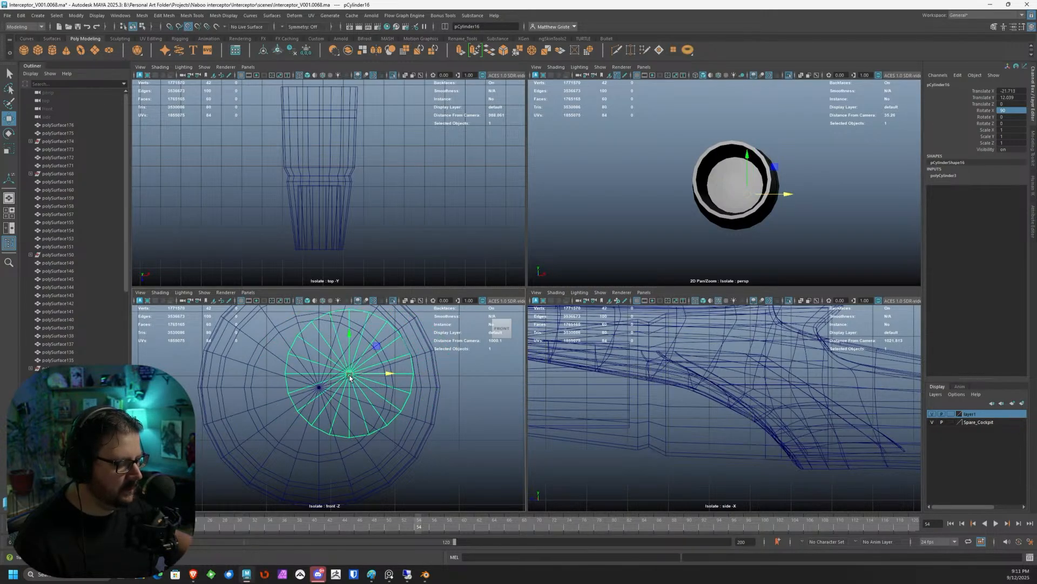
{"action": "left_click_drag", "start_coordinate": [349, 376], "coordinate": [325, 394]}
{"action": "key", "text": "space"}
{"action": "key", "text": "space"}
{"action": "key", "text": "space"}
Scale the cylinder to 2, 0.528, 2 and move it along the nozzle to Translate Z 16.912.
{"action": "left_click_drag", "start_coordinate": [724, 233], "coordinate": [598, 236], "text": "alt"}
{"action": "key", "text": "r"}
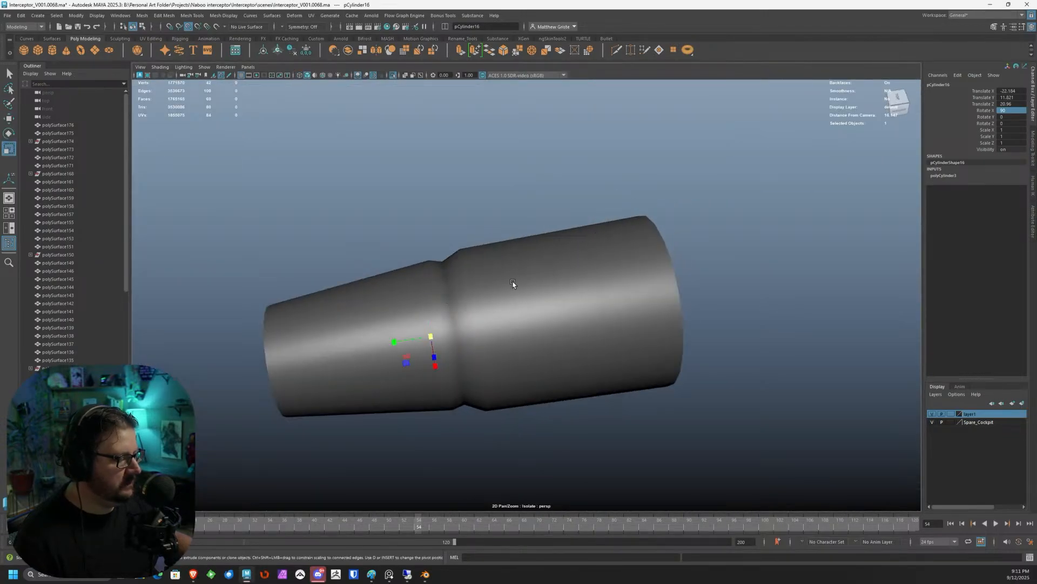
{"action": "left_click_drag", "start_coordinate": [433, 343], "coordinate": [515, 342]}
{"action": "left_click_drag", "start_coordinate": [407, 354], "coordinate": [624, 331]}
{"action": "key", "text": "w"}
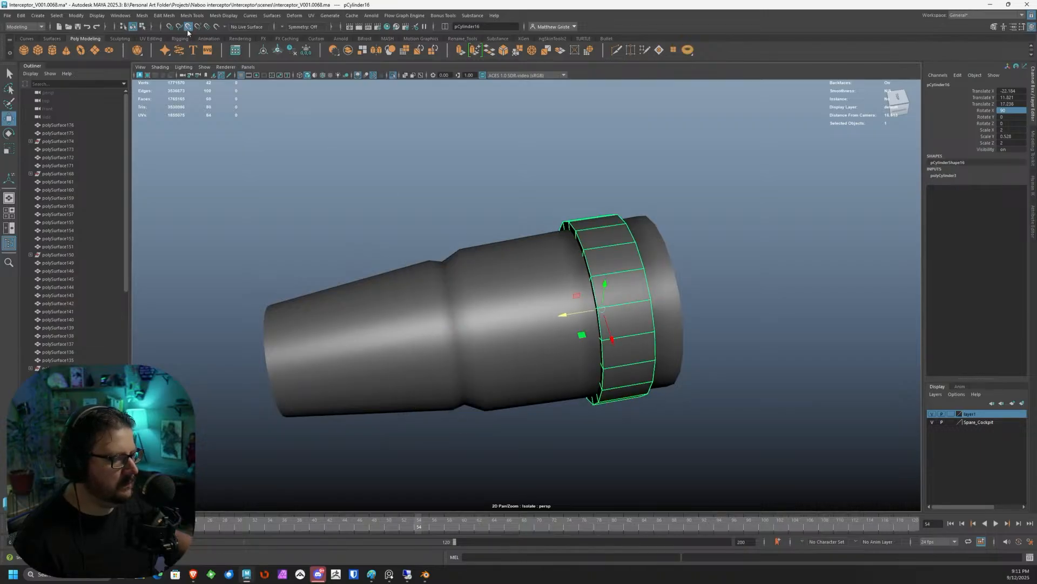
{"action": "left_click_drag", "start_coordinate": [563, 314], "coordinate": [609, 305]}
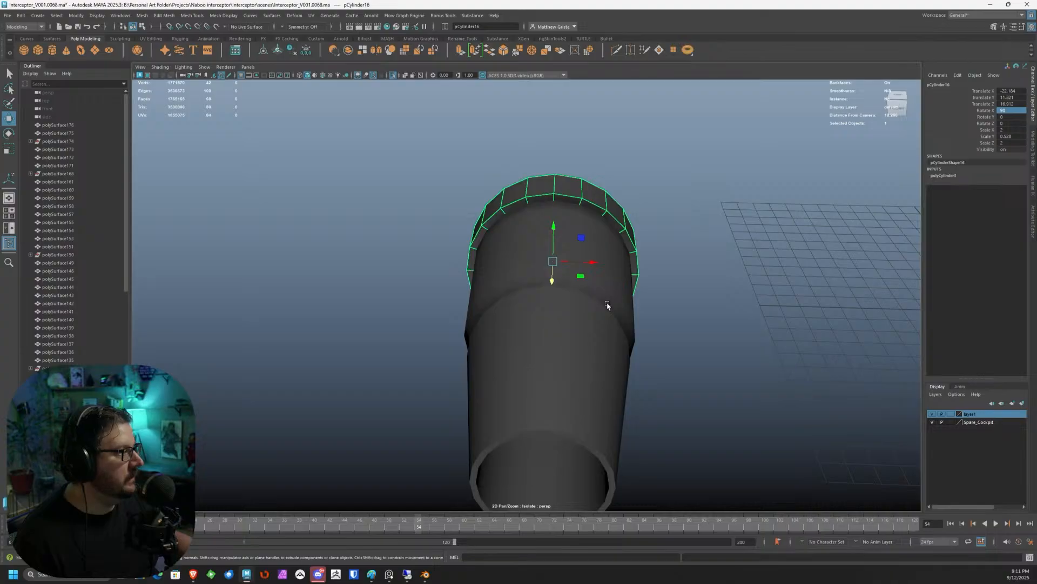
Enlarge the short cylinder uniformly to a scale of 2.091, 0.552, 2.091 around the nozzle.
{"action": "left_click_drag", "start_coordinate": [618, 269], "coordinate": [459, 308], "text": "alt"}
{"action": "key", "text": "r"}
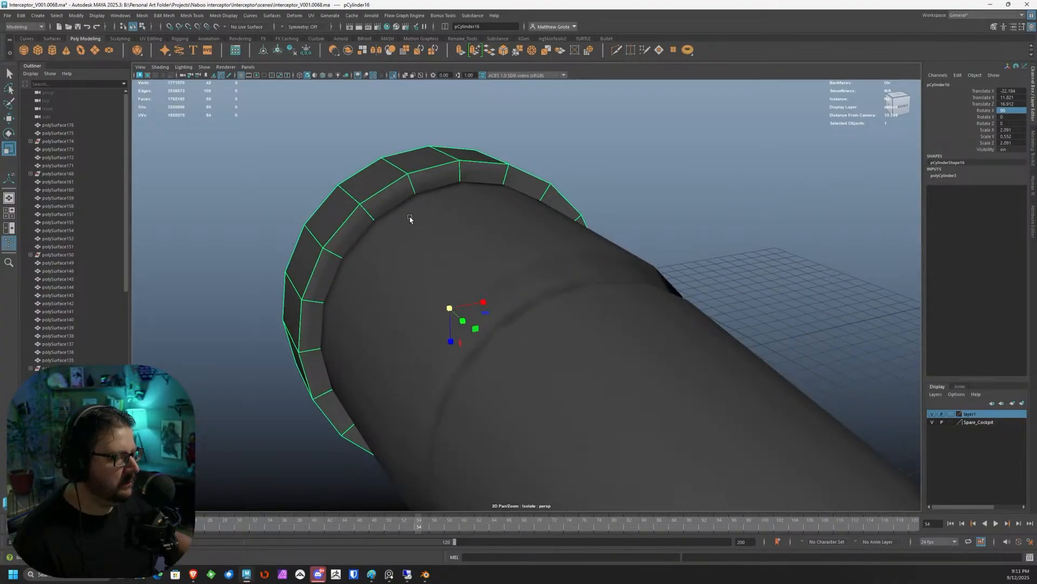
{"action": "right_click_drag", "start_coordinate": [409, 216], "coordinate": [555, 312], "text": "alt"}
{"action": "left_click_drag", "start_coordinate": [653, 161], "coordinate": [576, 174], "text": "alt"}
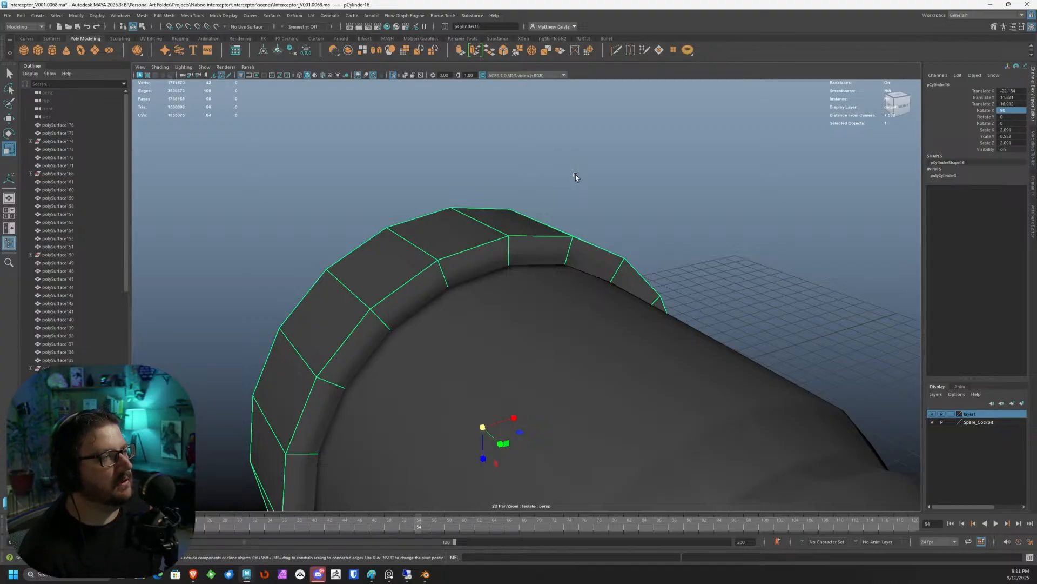
Select all twenty cap faces on the short cylinder's end facing the nozzle outlet.
{"action": "right_click", "coordinate": [464, 287]}
{"action": "left_click", "coordinate": [464, 308]}
{"action": "left_click", "coordinate": [437, 300]}
{"action": "key", "text": "ctrl+e"}
{"action": "right_click_drag", "start_coordinate": [457, 256], "coordinate": [478, 270]}
{"action": "left_click", "coordinate": [493, 243]}
{"action": "left_click", "coordinate": [436, 284]}
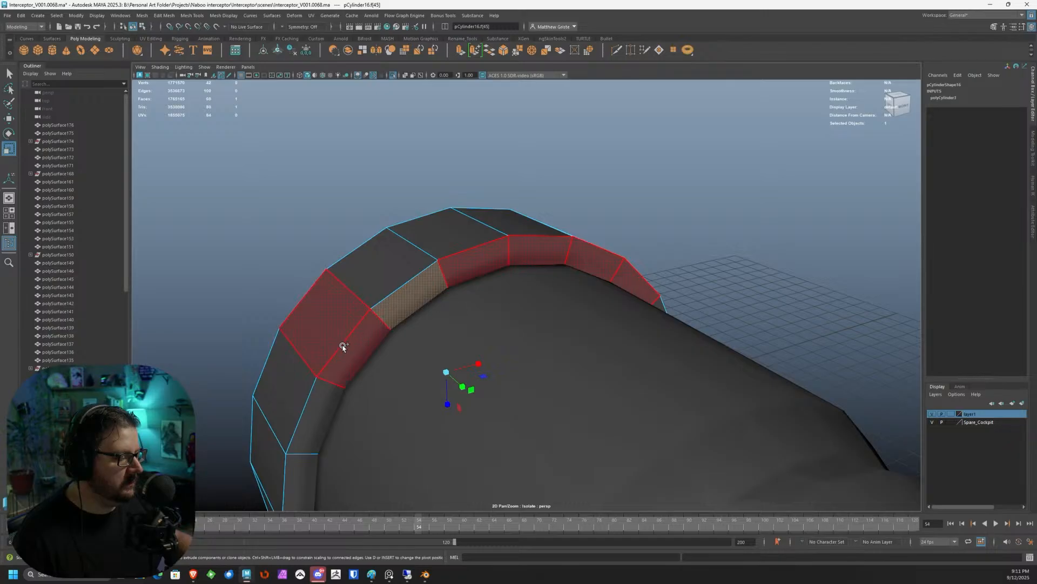
{"action": "left_click_drag", "start_coordinate": [337, 391], "coordinate": [302, 504], "text": "shift"}
{"action": "left_click", "coordinate": [319, 310], "text": "ctrl"}
{"action": "mouse_move", "coordinate": [319, 310]}
{"action": "left_mouse_down", "text": "alt"}
{"action": "mouse_move", "coordinate": [458, 273]}
{"action": "mouse_move", "coordinate": [452, 263]}
{"action": "left_mouse_up", "text": "alt"}
{"action": "left_click_drag", "start_coordinate": [445, 318], "coordinate": [517, 416], "text": "shift"}
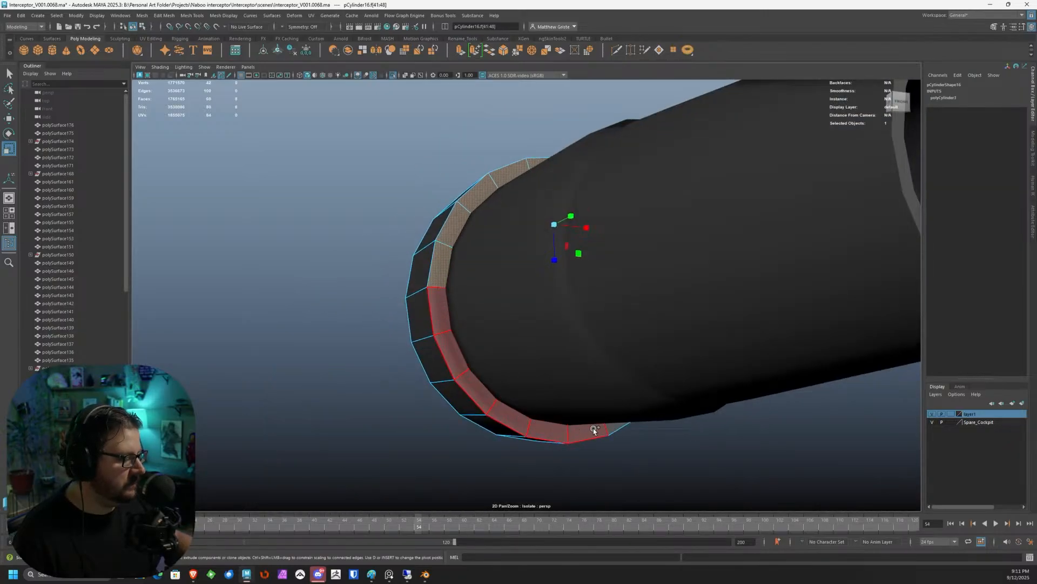
{"action": "left_click_drag", "start_coordinate": [609, 425], "coordinate": [615, 424], "text": "shift"}
{"action": "mouse_move", "coordinate": [616, 425]}
{"action": "left_mouse_down", "text": "alt"}
{"action": "mouse_move", "coordinate": [597, 435]}
{"action": "mouse_move", "coordinate": [597, 376]}
{"action": "left_mouse_up", "text": "alt"}
{"action": "left_click_drag", "start_coordinate": [639, 337], "coordinate": [629, 206], "text": "shift"}
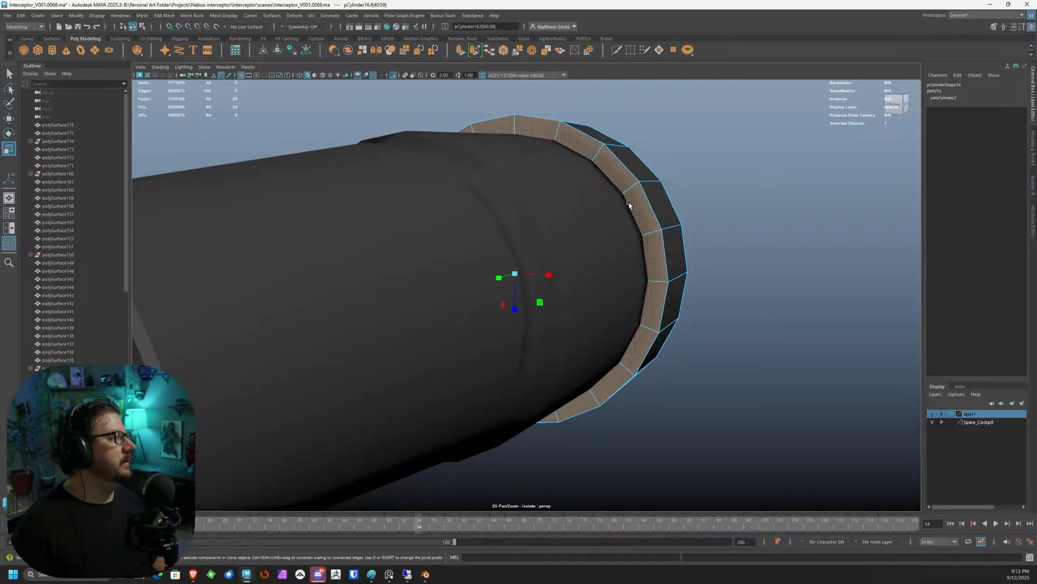
Show the four-view layout and frame the whole engine in the side view to check the short cylinder's placement.
{"action": "key", "text": "space"}
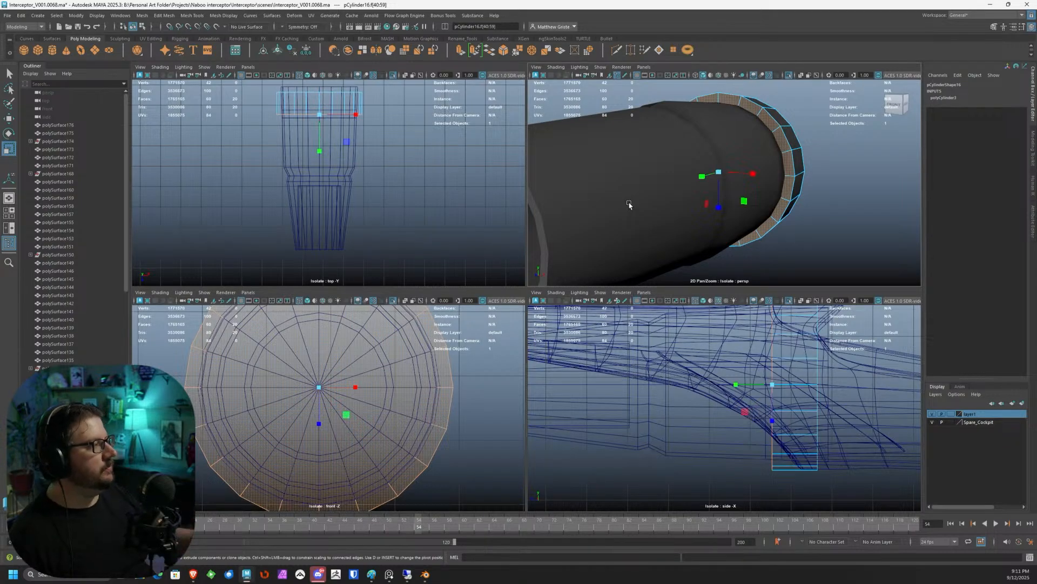
{"action": "key", "text": "space"}
{"action": "key", "text": "space"}
{"action": "key", "text": "space"}
{"action": "key", "text": "space"}
{"action": "scroll", "coordinate": [789, 381], "scroll_direction": "down", "scroll_amount": 5}
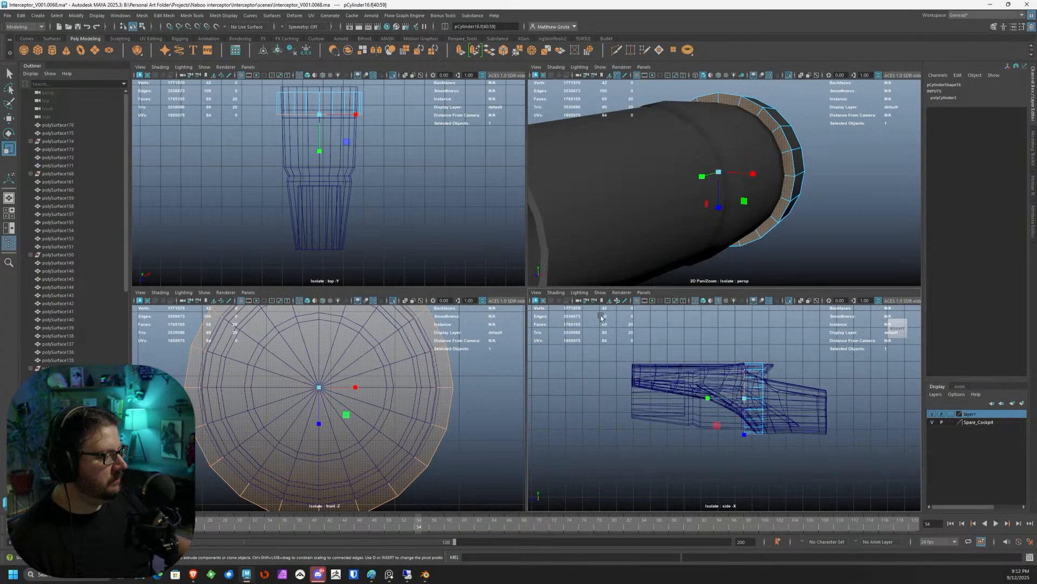
Try to extrude the selected cap faces of the short cylinder and scale them inward.
{"action": "key", "text": "space"}
{"action": "left_click_drag", "start_coordinate": [690, 194], "coordinate": [644, 197], "text": "alt"}
{"action": "scroll", "coordinate": [644, 197], "scroll_direction": "up", "scroll_amount": 6}
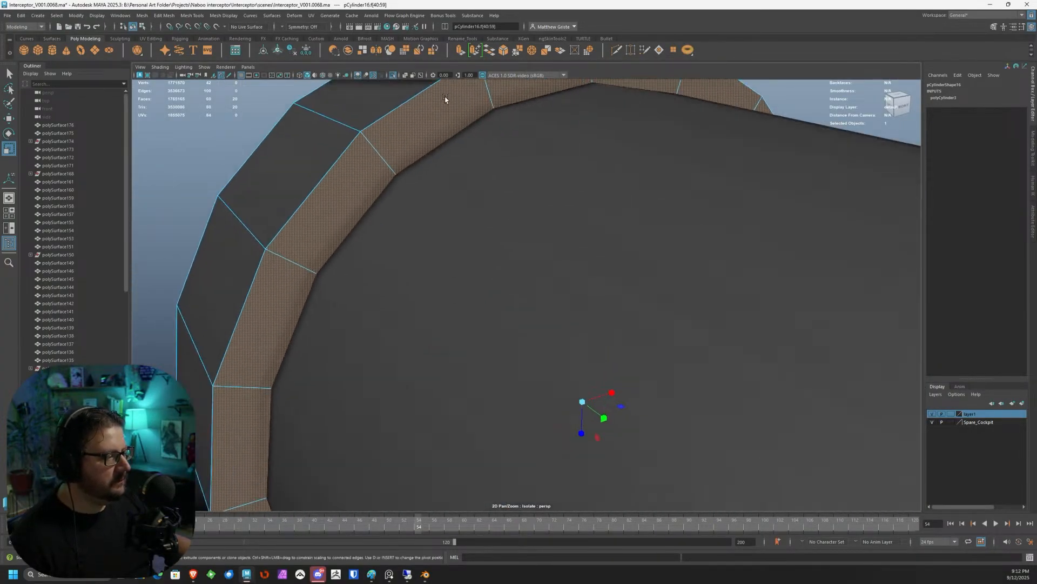
{"action": "left_click", "coordinate": [458, 54]}
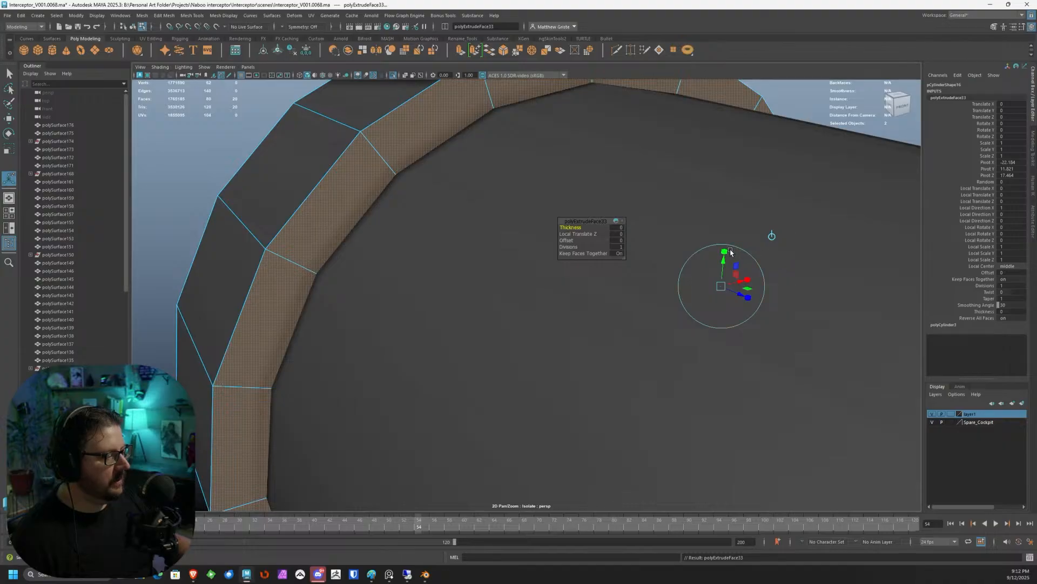
{"action": "left_click", "coordinate": [772, 236]}
{"action": "left_click_drag", "start_coordinate": [582, 401], "coordinate": [580, 404]}
{"action": "right_click", "coordinate": [399, 201]}
{"action": "key", "text": "ctrl+z"}
{"action": "key", "text": "ctrl+z"}
{"action": "key", "text": "ctrl+z"}
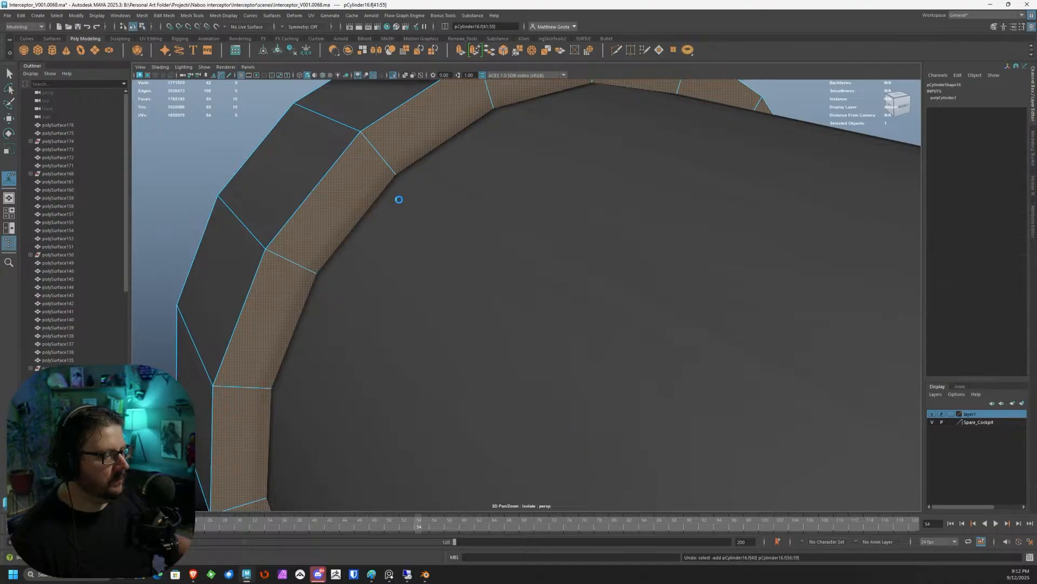
Set the short cylinder's axis subdivisions to 30 in its polyCylinder construction inputs.
{"action": "key", "text": "q"}
{"action": "right_click_drag", "start_coordinate": [366, 152], "coordinate": [430, 131]}
{"action": "left_click", "coordinate": [953, 176]}
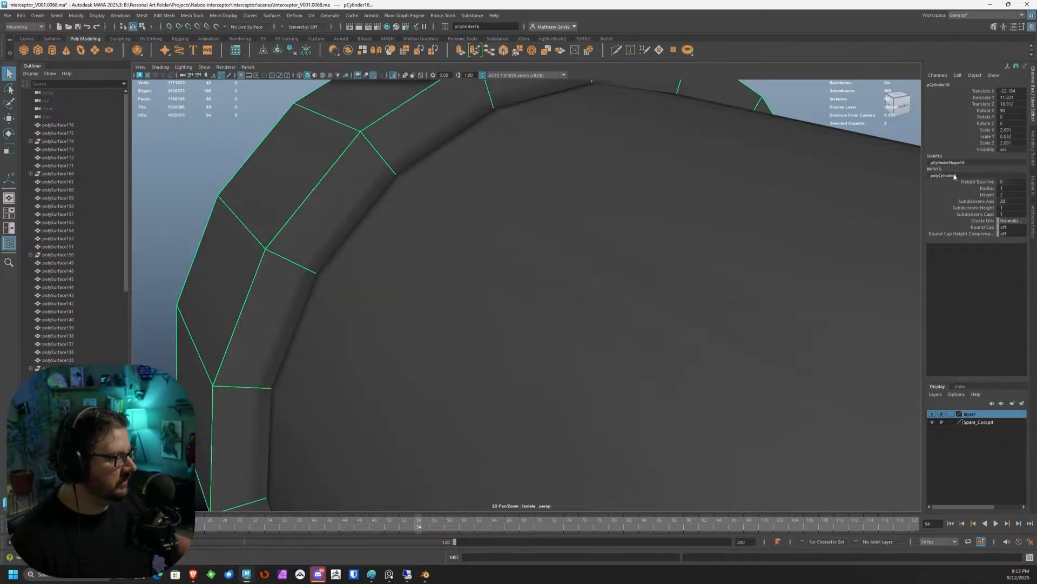
{"action": "type", "text": "30"}
{"action": "key", "text": "Return"}
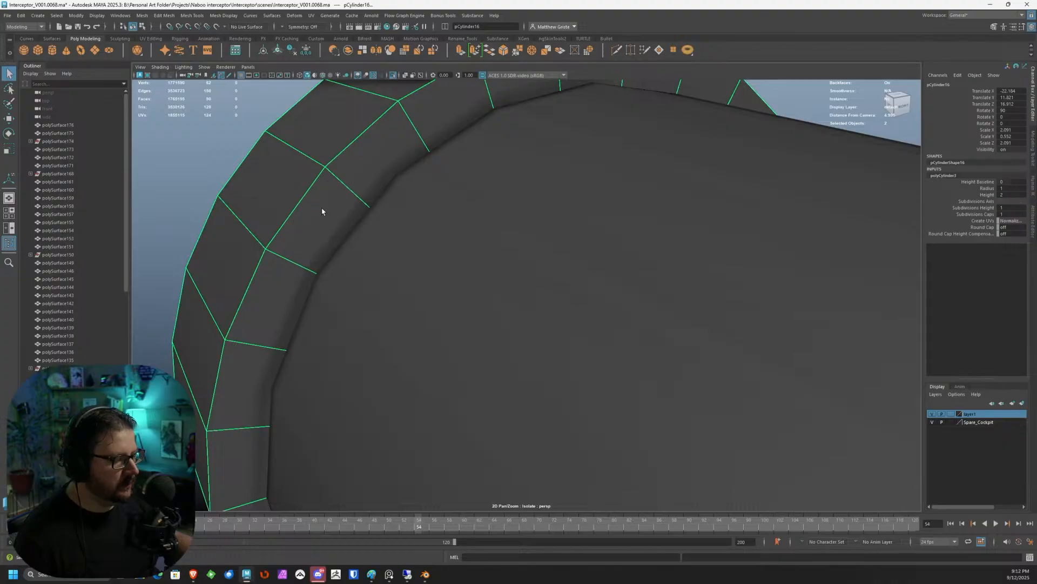
Select all cap faces on the subdivided cylinder's end facing the nozzle outlet, leaving the side and opposite cap faces unselected.
{"action": "right_click_drag", "start_coordinate": [323, 211], "coordinate": [323, 243]}
{"action": "left_click", "coordinate": [324, 227]}
{"action": "scroll", "coordinate": [388, 203], "scroll_direction": "down", "scroll_amount": 8}
{"action": "left_click_drag", "start_coordinate": [428, 234], "coordinate": [583, 325], "text": "alt"}
{"action": "left_click_drag", "start_coordinate": [629, 465], "coordinate": [542, 187]}
{"action": "left_click_drag", "start_coordinate": [517, 480], "coordinate": [466, 174], "text": "ctrl"}
{"action": "scroll", "coordinate": [622, 389], "scroll_direction": "down", "scroll_amount": 3}
{"action": "left_click_drag", "start_coordinate": [621, 390], "coordinate": [526, 348], "text": "alt"}
{"action": "scroll", "coordinate": [526, 347], "scroll_direction": "up", "scroll_amount": 5}
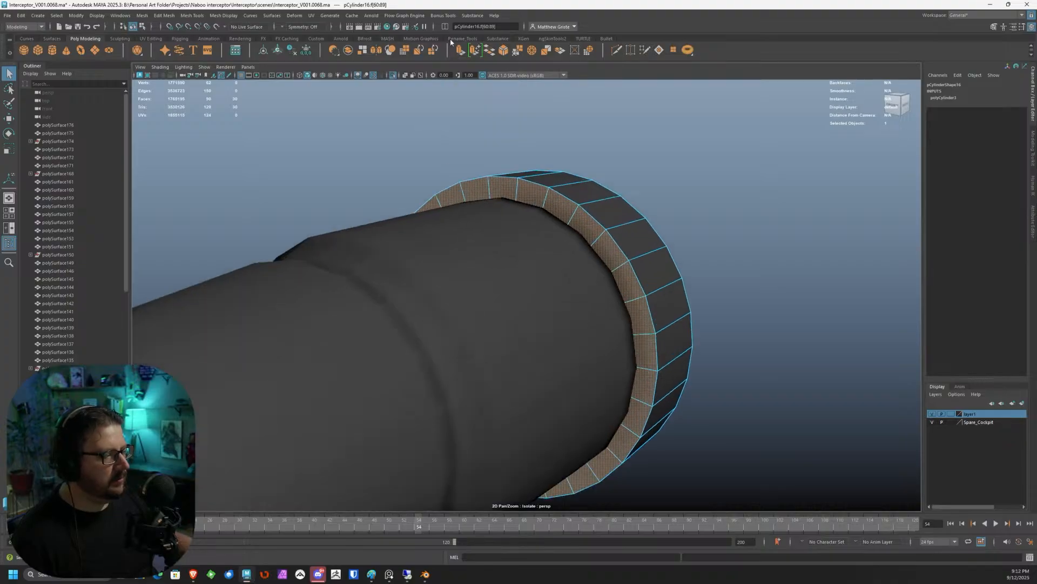
Extrude the selected cap faces and scale them uniformly inward to about 0.88, leaving a narrow rim around the nozzle.
{"action": "left_click", "coordinate": [457, 47]}
{"action": "scroll", "coordinate": [507, 134], "scroll_direction": "up", "scroll_amount": 2}
{"action": "left_click", "coordinate": [656, 296]}
{"action": "left_click", "coordinate": [494, 328]}
{"action": "left_click_drag", "start_coordinate": [493, 366], "coordinate": [489, 369]}
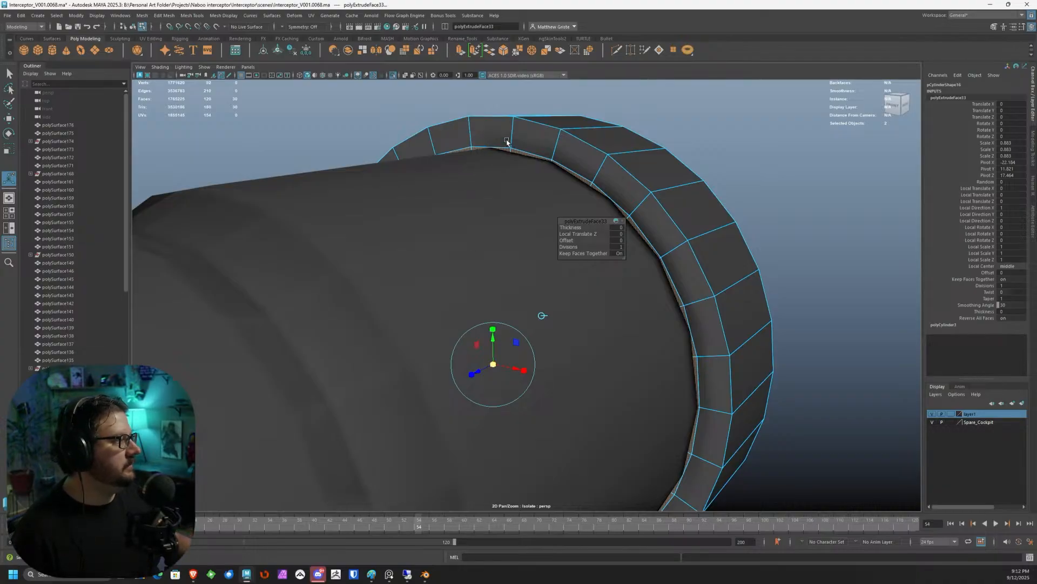
Select the complete ring of narrow rim faces between the cylinder's outer edge and the inset cap.
{"action": "left_click_drag", "start_coordinate": [507, 143], "coordinate": [549, 141], "text": "alt"}
{"action": "scroll", "coordinate": [562, 147], "scroll_direction": "up", "scroll_amount": 1}
{"action": "right_click_drag", "start_coordinate": [542, 133], "coordinate": [542, 157]}
{"action": "left_click", "coordinate": [543, 127]}
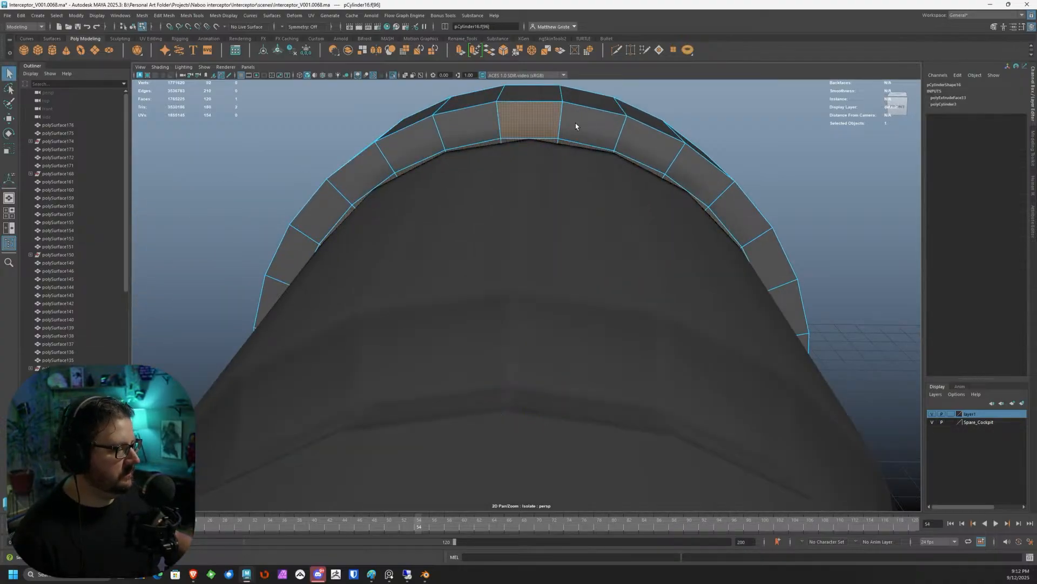
{"action": "double_click", "coordinate": [591, 125], "text": "shift"}
{"action": "left_click_drag", "start_coordinate": [591, 124], "coordinate": [638, 135], "text": "alt"}
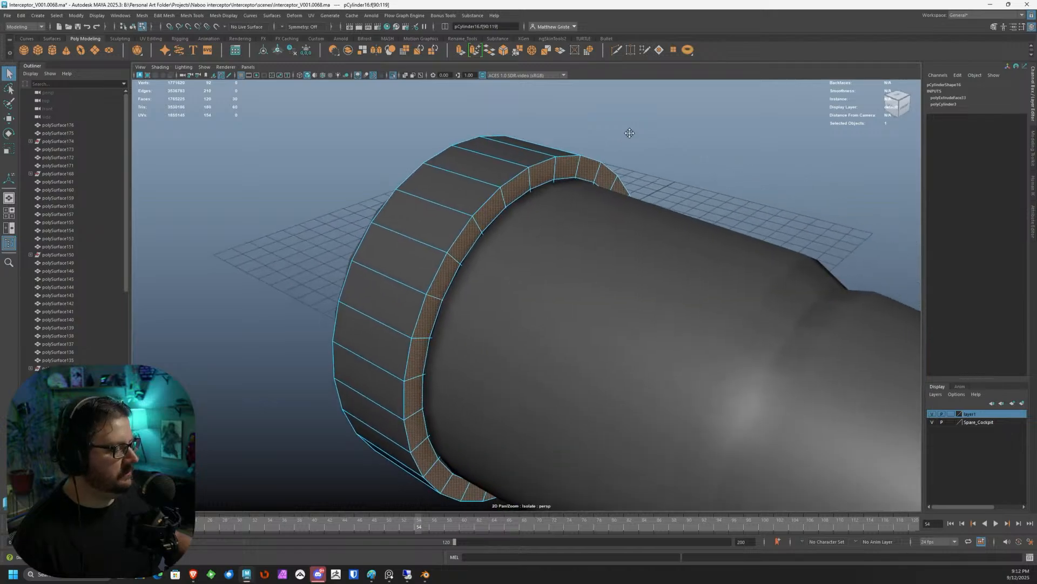
{"action": "middle_click_drag", "start_coordinate": [638, 134], "coordinate": [610, 121], "text": "alt"}
{"action": "left_click_drag", "start_coordinate": [611, 122], "coordinate": [659, 132], "text": "alt"}
{"action": "right_click_drag", "start_coordinate": [660, 132], "coordinate": [572, 157], "text": "alt"}
{"action": "left_click_drag", "start_coordinate": [572, 157], "coordinate": [556, 167], "text": "alt"}
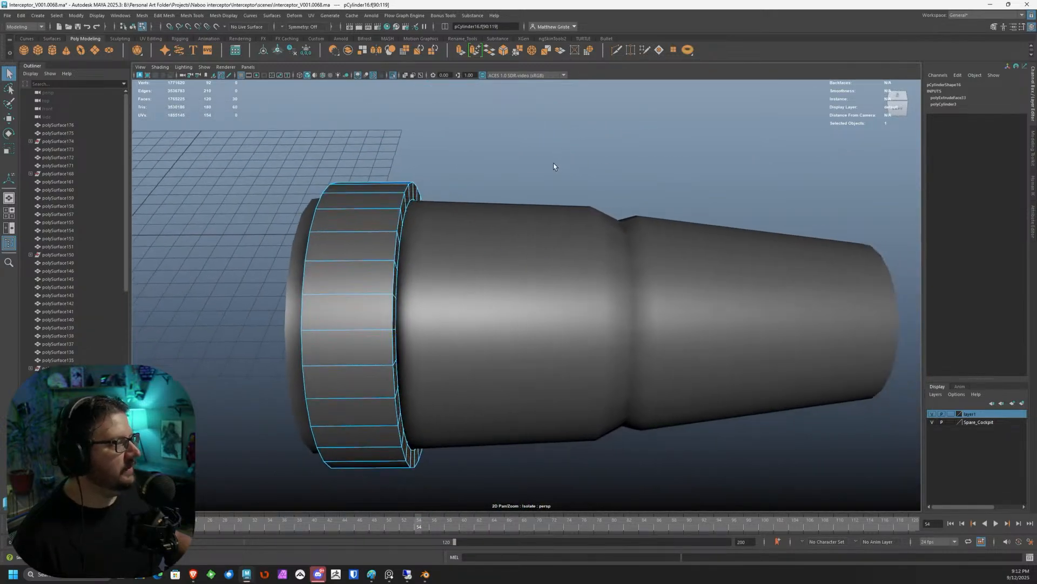
{"action": "scroll", "coordinate": [555, 166], "scroll_direction": "up", "scroll_amount": 2}
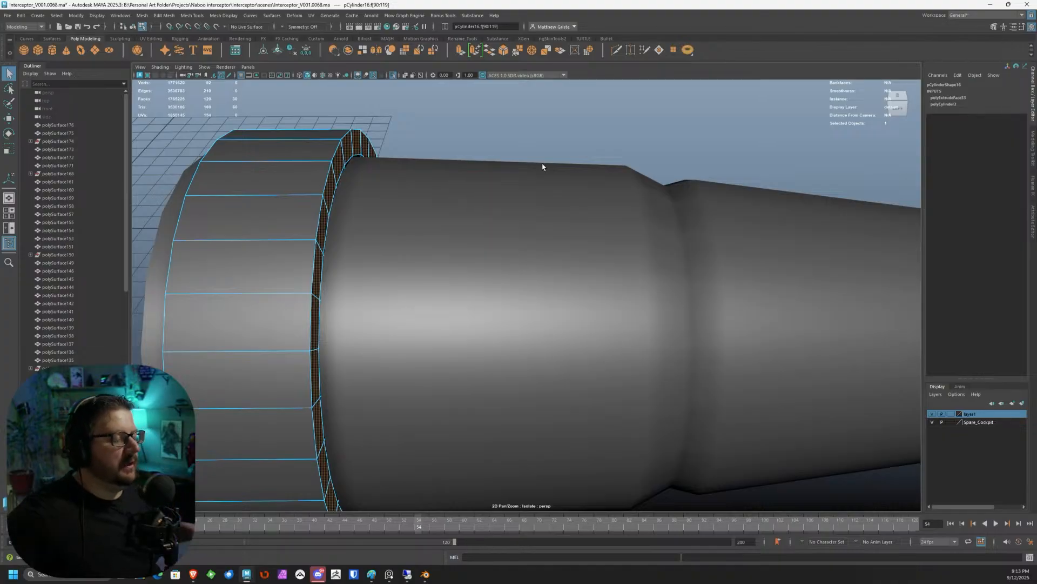
{"action": "left_click_drag", "start_coordinate": [448, 124], "coordinate": [441, 202], "text": "alt"}
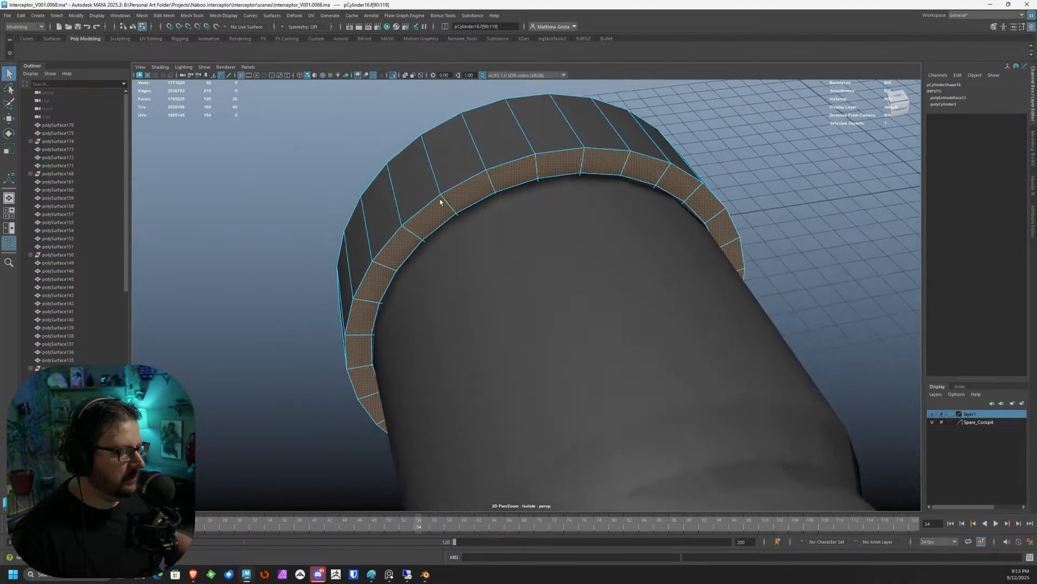
Deselect every third face around the rim so that only evenly spaced pairs of faces stay selected.
{"action": "right_click_drag", "start_coordinate": [461, 189], "coordinate": [481, 189]}
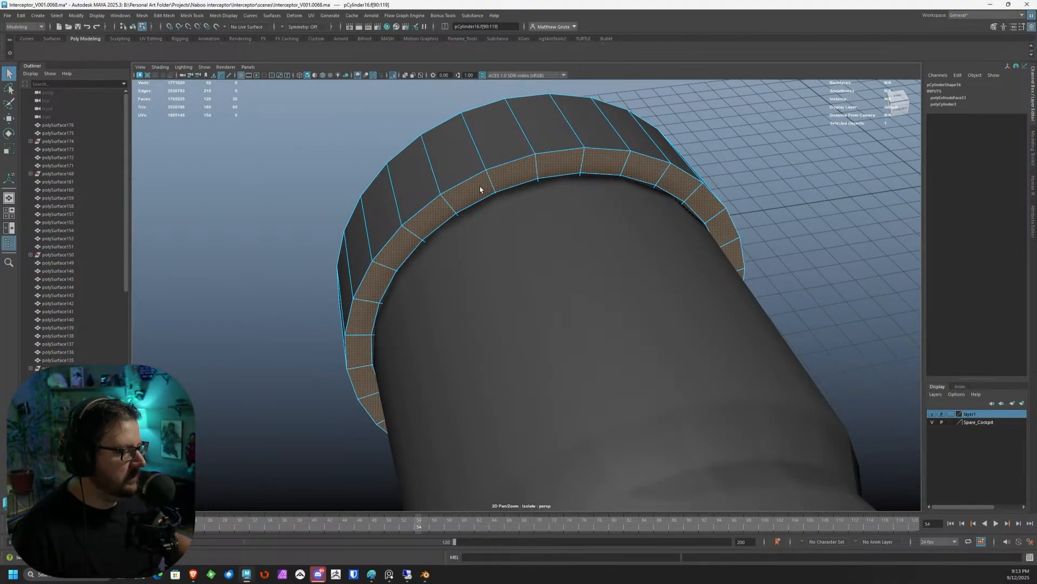
{"action": "left_click", "coordinate": [444, 213], "text": "ctrl"}
{"action": "left_click", "coordinate": [555, 166], "text": "ctrl"}
{"action": "left_click", "coordinate": [682, 186], "text": "ctrl"}
{"action": "left_click_drag", "start_coordinate": [692, 200], "coordinate": [663, 262], "text": "alt"}
{"action": "left_click", "coordinate": [665, 280], "text": "ctrl"}
{"action": "left_click_drag", "start_coordinate": [672, 308], "coordinate": [530, 277], "text": "alt"}
{"action": "left_click", "coordinate": [526, 296], "text": "ctrl"}
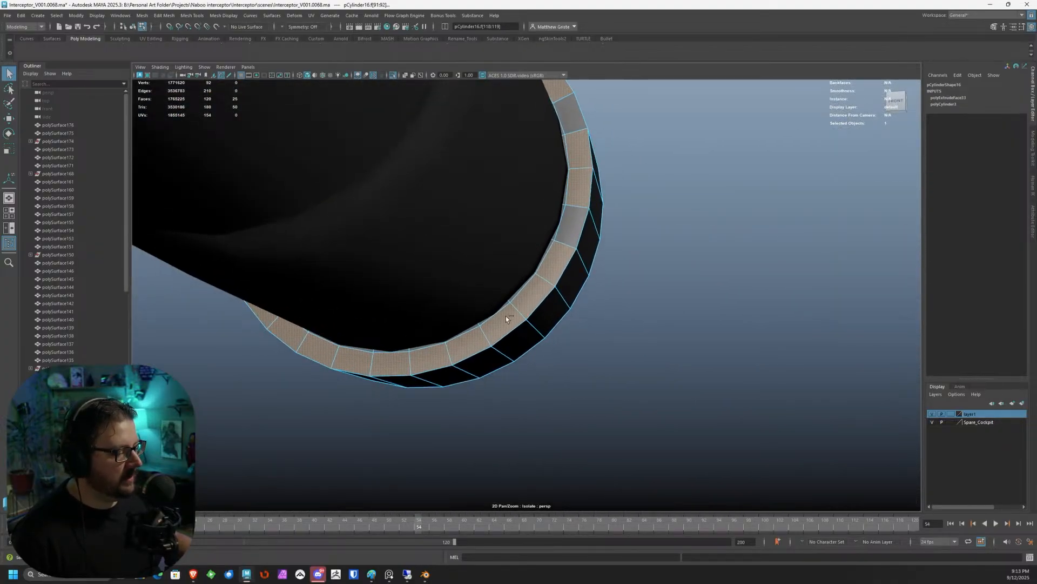
{"action": "left_click_drag", "start_coordinate": [340, 303], "coordinate": [471, 261], "text": "alt"}
{"action": "left_click_drag", "start_coordinate": [382, 237], "coordinate": [463, 214], "text": "alt"}
{"action": "scroll", "coordinate": [466, 213], "scroll_direction": "up", "scroll_amount": 3}
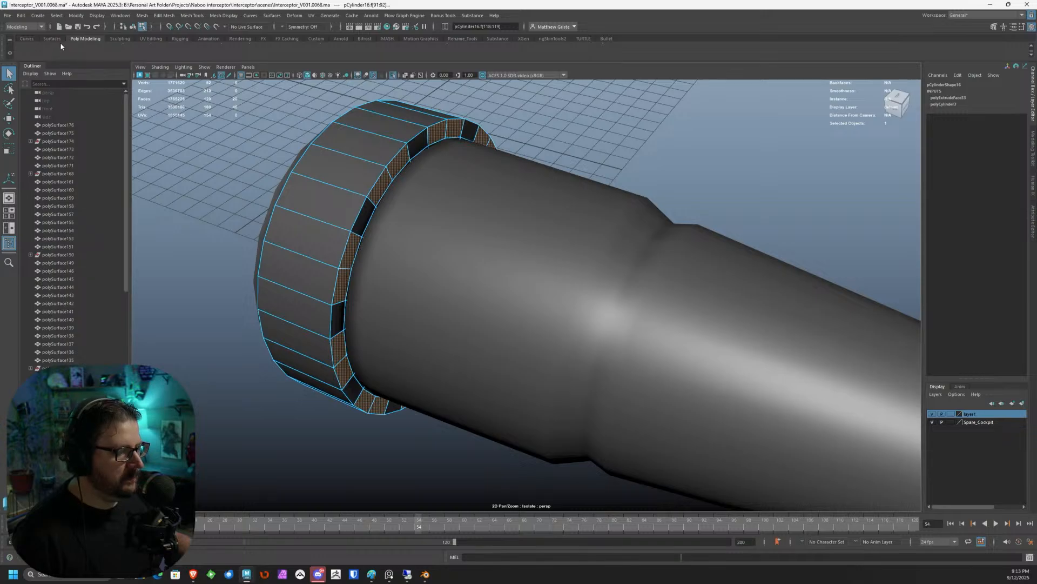
Extrude the paired rim faces along the nozzle with a Local Translate Z of 1.477 and narrow their ends to form prongs.
{"action": "scroll", "coordinate": [355, 81], "scroll_direction": "up", "scroll_amount": 1}
{"action": "scroll", "coordinate": [460, 162], "scroll_direction": "down", "scroll_amount": 3}
{"action": "key", "text": "ctrl+e"}
{"action": "left_click_drag", "start_coordinate": [416, 184], "coordinate": [458, 212], "text": "alt"}
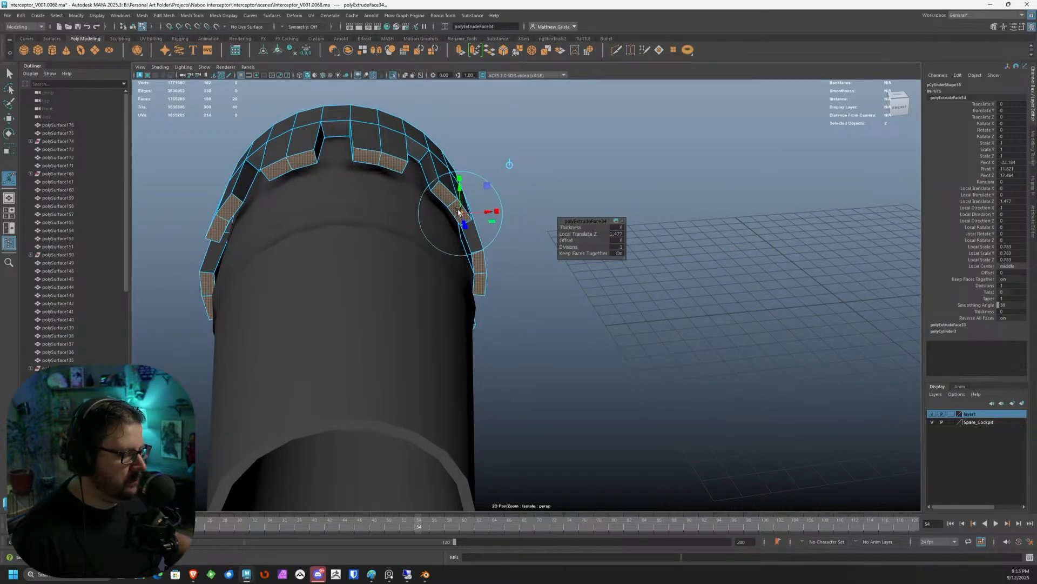
{"action": "key", "text": "r"}
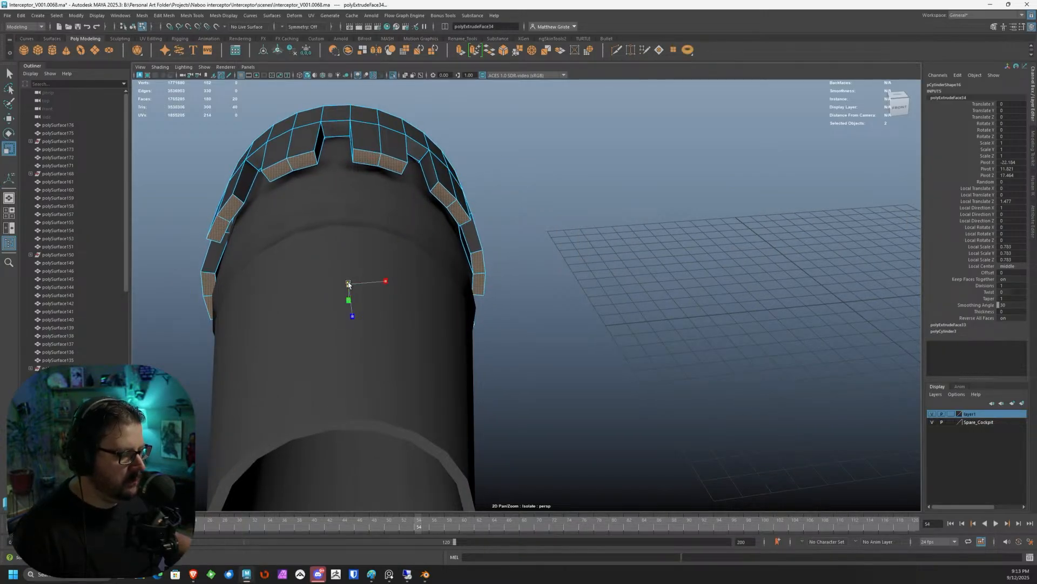
Extrude the prong ends a second time toward the nozzle's neck and scale them inward so the prongs taper against the body.
{"action": "left_click", "coordinate": [458, 52]}
{"action": "left_click_drag", "start_coordinate": [335, 220], "coordinate": [448, 231], "text": "alt"}
{"action": "left_click_drag", "start_coordinate": [508, 250], "coordinate": [420, 213]}
{"action": "key", "text": "e"}
{"action": "key", "text": "r"}
{"action": "left_click_drag", "start_coordinate": [410, 362], "coordinate": [394, 362]}
{"action": "right_click_drag", "start_coordinate": [394, 362], "coordinate": [481, 205], "text": "alt"}
{"action": "left_click", "coordinate": [498, 213]}
{"action": "left_click_drag", "start_coordinate": [481, 205], "coordinate": [424, 254], "text": "alt"}
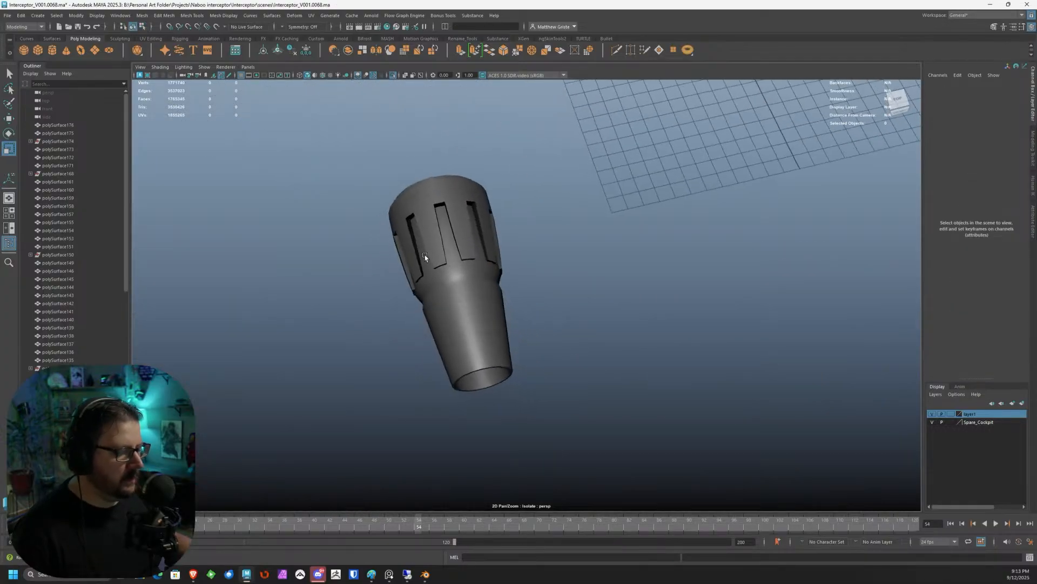
{"action": "scroll", "coordinate": [447, 207], "scroll_direction": "up", "scroll_amount": 3}
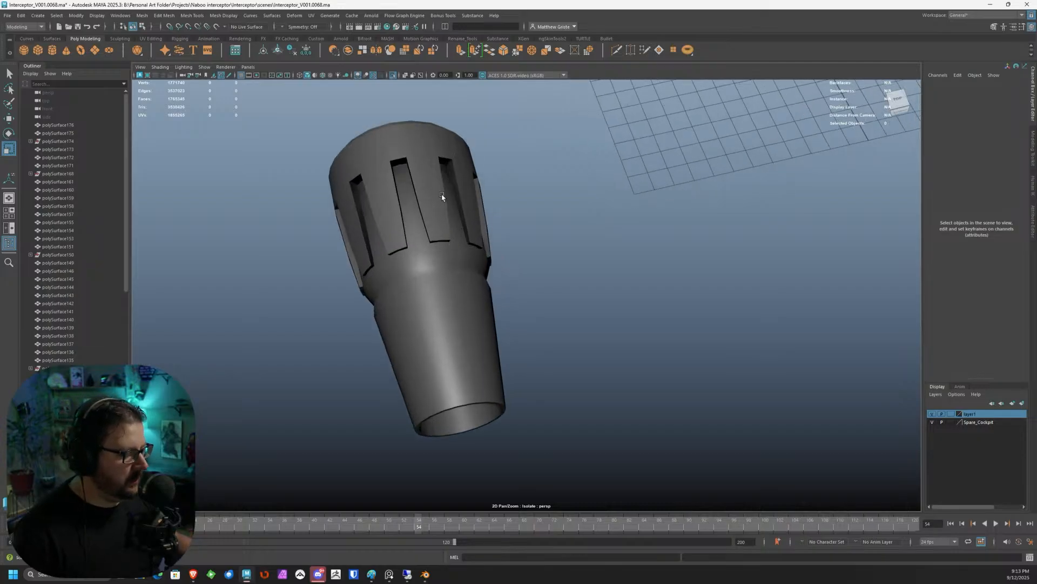
{"action": "left_click", "coordinate": [430, 183]}
{"action": "key", "text": "alt"}
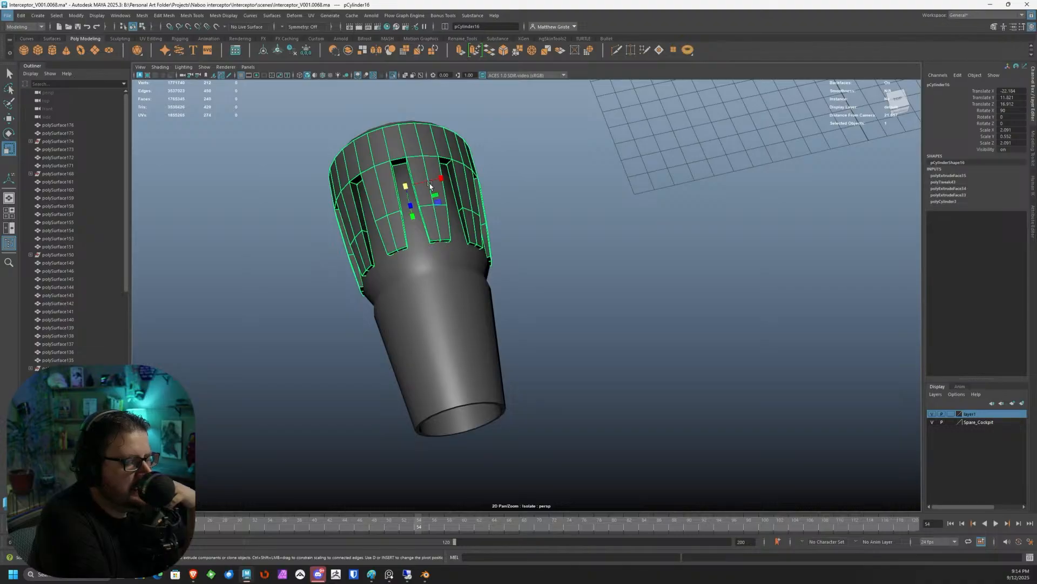
Cut supporting edge loops with Multi-Cut beside the creases of the nozzle body's neck, just beyond the prong tips.
{"action": "left_click", "coordinate": [414, 280]}
{"action": "scroll", "coordinate": [393, 284], "scroll_direction": "up", "scroll_amount": 5}
{"action": "left_click_drag", "start_coordinate": [393, 284], "coordinate": [663, 286], "text": "alt"}
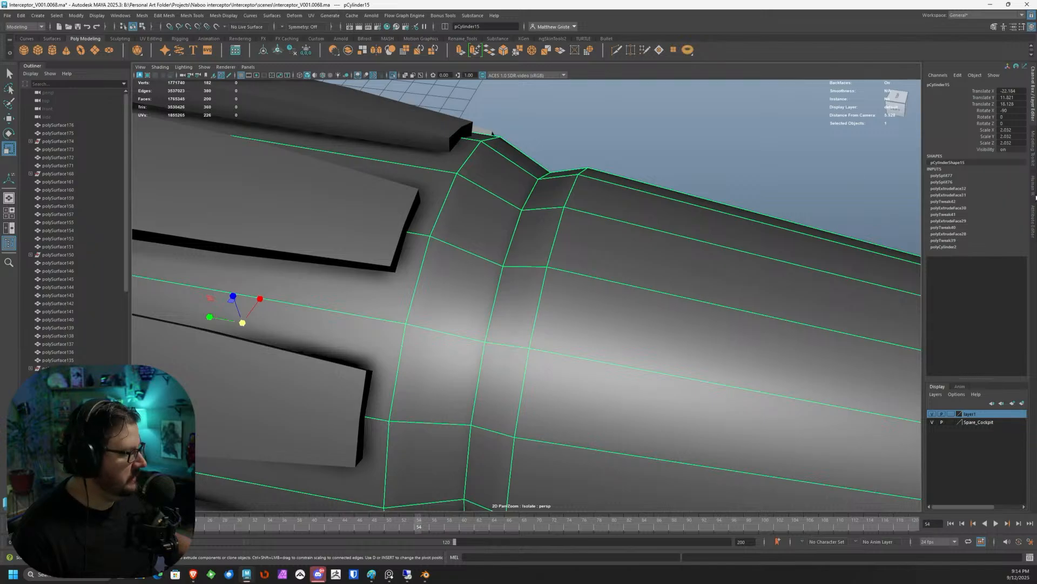
{"action": "left_click", "coordinate": [1033, 146]}
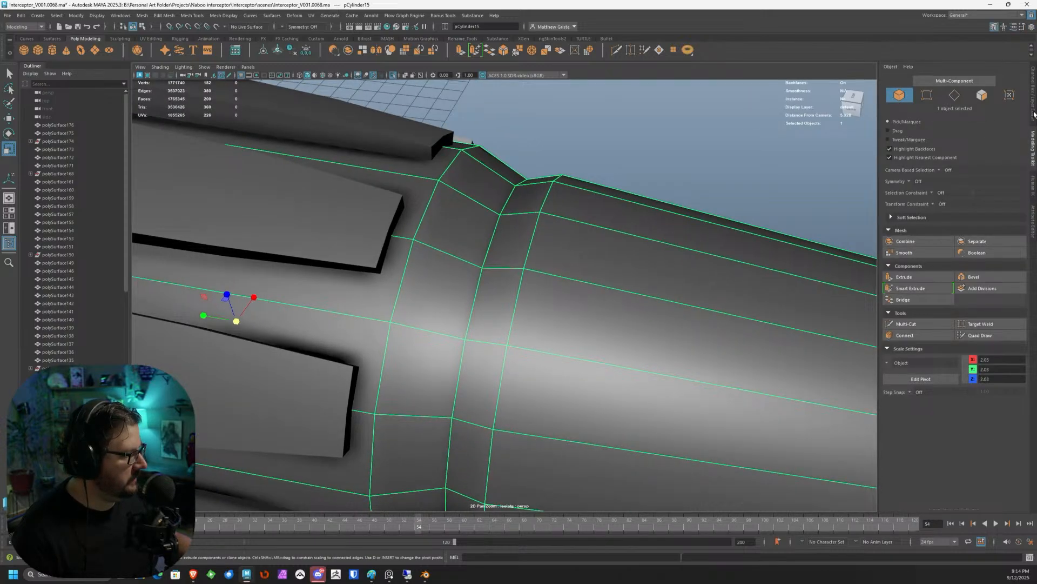
{"action": "left_click", "coordinate": [906, 324]}
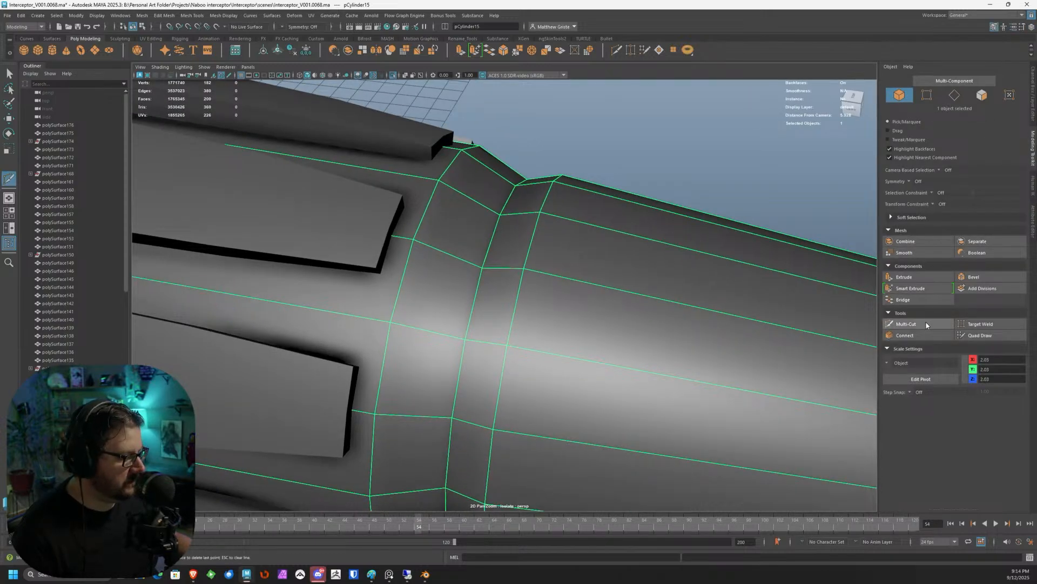
{"action": "left_click", "coordinate": [412, 240], "text": "ctrl"}
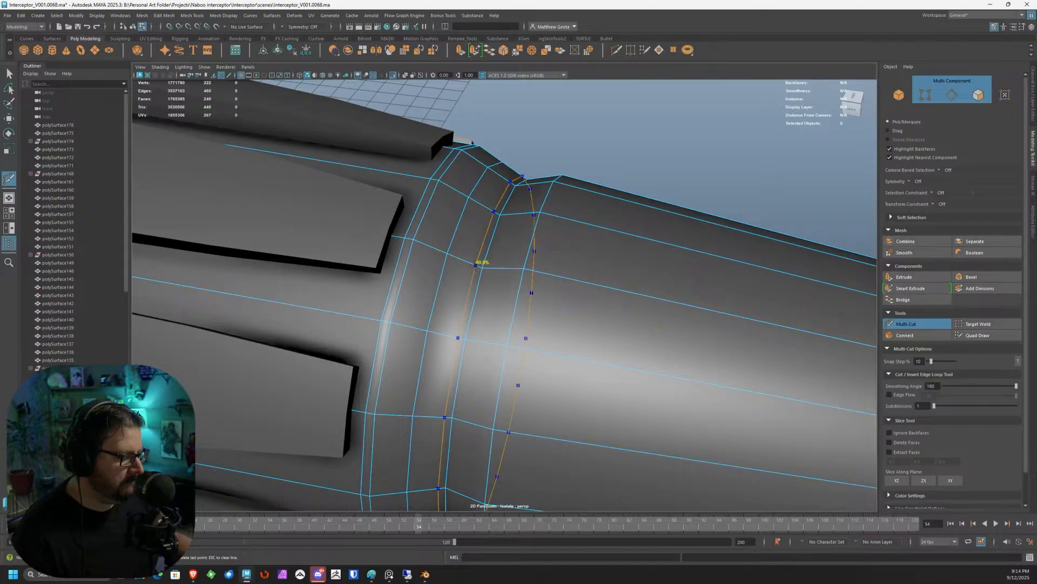
{"action": "left_click", "coordinate": [488, 265], "text": "ctrl"}
{"action": "left_click", "coordinate": [492, 265], "text": "ctrl"}
{"action": "left_click", "coordinate": [543, 264], "text": "ctrl"}
{"action": "left_click", "coordinate": [519, 267], "text": "ctrl"}
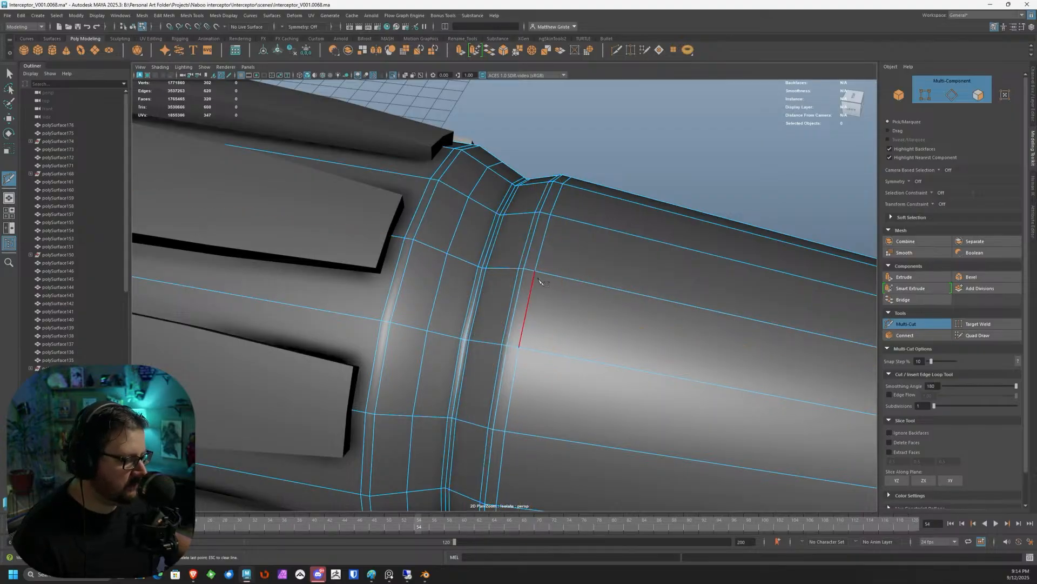
{"action": "left_click", "coordinate": [536, 239]}
Cut supporting edge loops around the nozzle's outlet rim, on the outer wall and across the rim's thickness.
{"action": "left_click_drag", "start_coordinate": [544, 257], "coordinate": [521, 193], "text": "alt"}
{"action": "left_click", "coordinate": [520, 194], "text": "ctrl"}
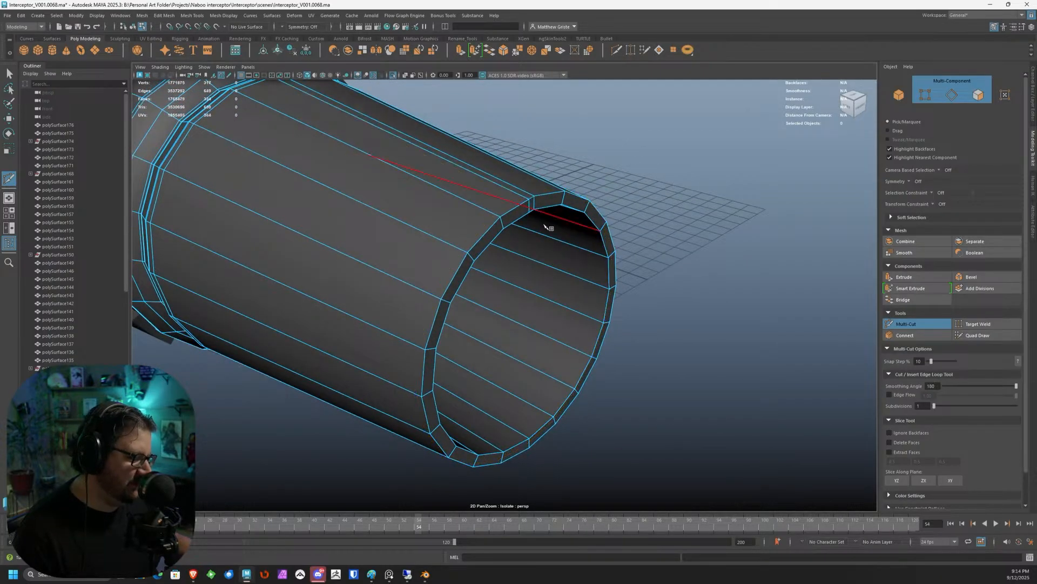
{"action": "scroll", "coordinate": [672, 225], "scroll_direction": "up", "scroll_amount": 3}
{"action": "left_click_drag", "start_coordinate": [671, 225], "coordinate": [539, 208], "text": "alt"}
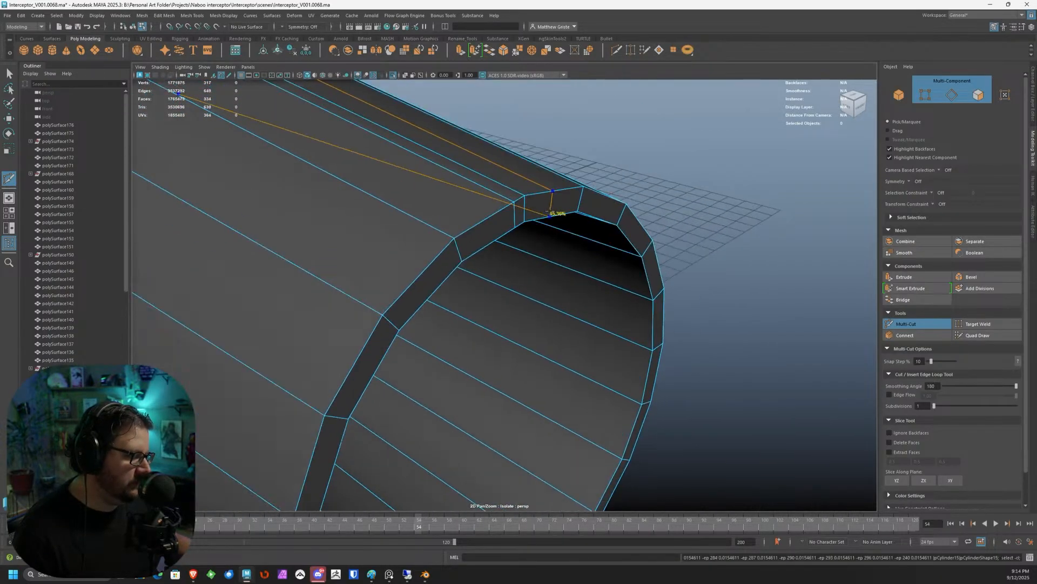
{"action": "left_click", "coordinate": [523, 194], "text": "ctrl"}
{"action": "left_click", "coordinate": [526, 198], "text": "ctrl"}
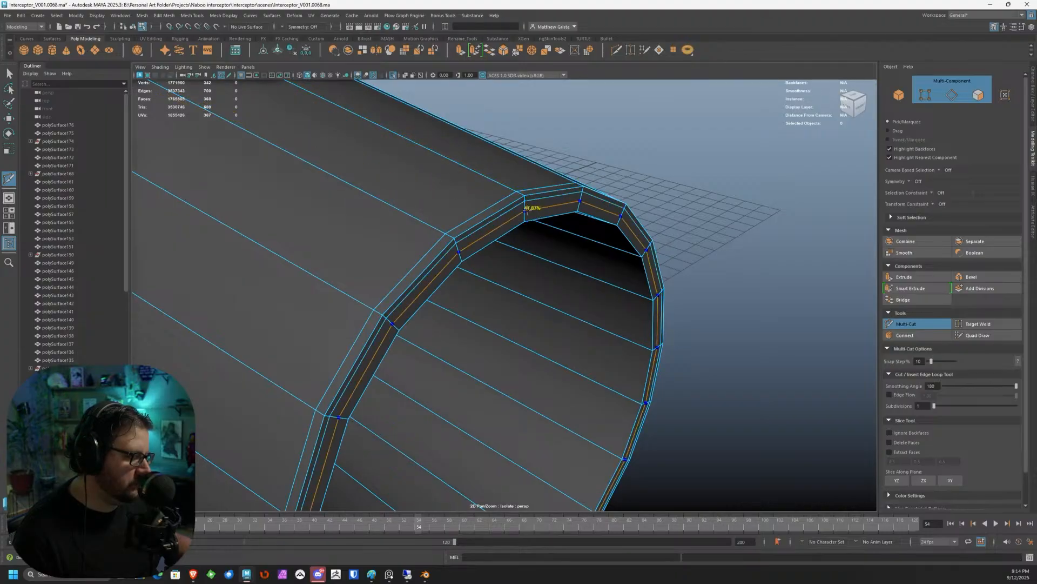
{"action": "left_click_drag", "start_coordinate": [622, 256], "coordinate": [464, 297], "text": "alt"}
{"action": "left_click", "coordinate": [360, 286], "text": "ctrl"}
Turn on the smooth mesh preview for the nozzle body, return to object selection and inspect the shape from several sides.
{"action": "key", "text": "q"}
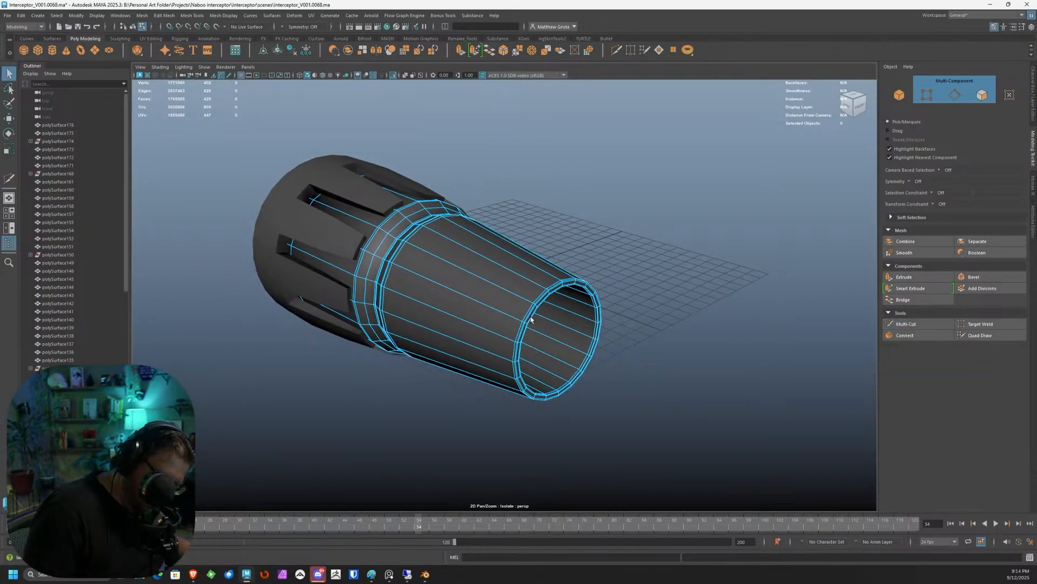
{"action": "key", "text": "3"}
{"action": "right_click_drag", "start_coordinate": [519, 297], "coordinate": [611, 236]}
{"action": "left_click", "coordinate": [649, 270]}
{"action": "left_click_drag", "start_coordinate": [649, 272], "coordinate": [541, 263], "text": "alt"}
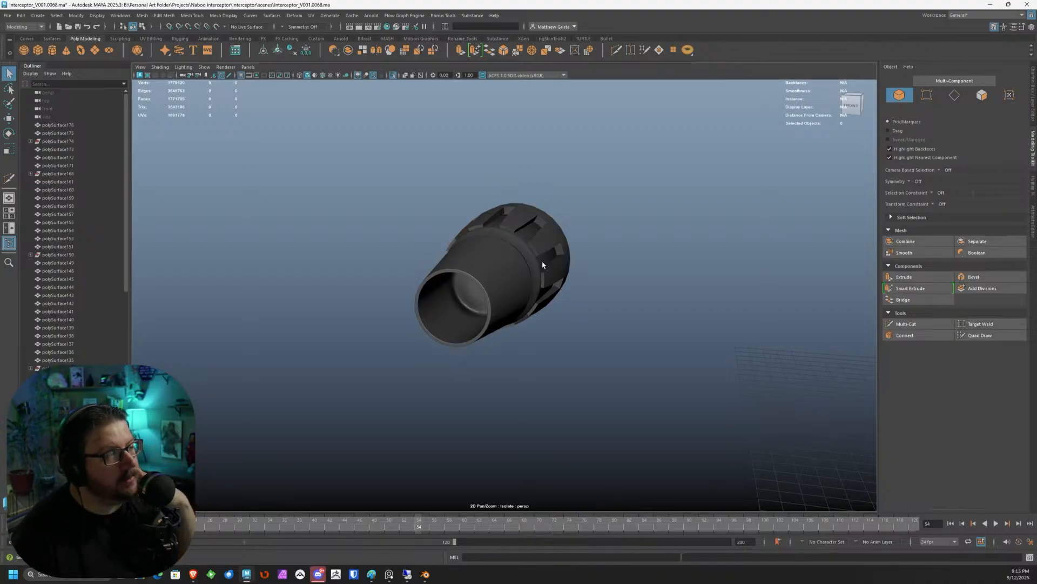
{"action": "right_click_drag", "start_coordinate": [543, 264], "coordinate": [583, 195], "text": "alt"}
{"action": "left_click_drag", "start_coordinate": [243, 227], "coordinate": [418, 217], "text": "alt"}
{"action": "right_click_drag", "start_coordinate": [417, 216], "coordinate": [454, 265], "text": "alt"}
{"action": "left_click_drag", "start_coordinate": [454, 265], "coordinate": [497, 241], "text": "alt"}
Try to cut supporting edge loops around the pronged ring's front rim and at the base of the prongs with Multi-Cut.
{"action": "left_click", "coordinate": [488, 283]}
{"action": "left_click", "coordinate": [445, 239]}
{"action": "right_click_drag", "start_coordinate": [445, 239], "coordinate": [452, 241], "text": "alt"}
{"action": "left_click_drag", "start_coordinate": [451, 241], "coordinate": [451, 210], "text": "alt"}
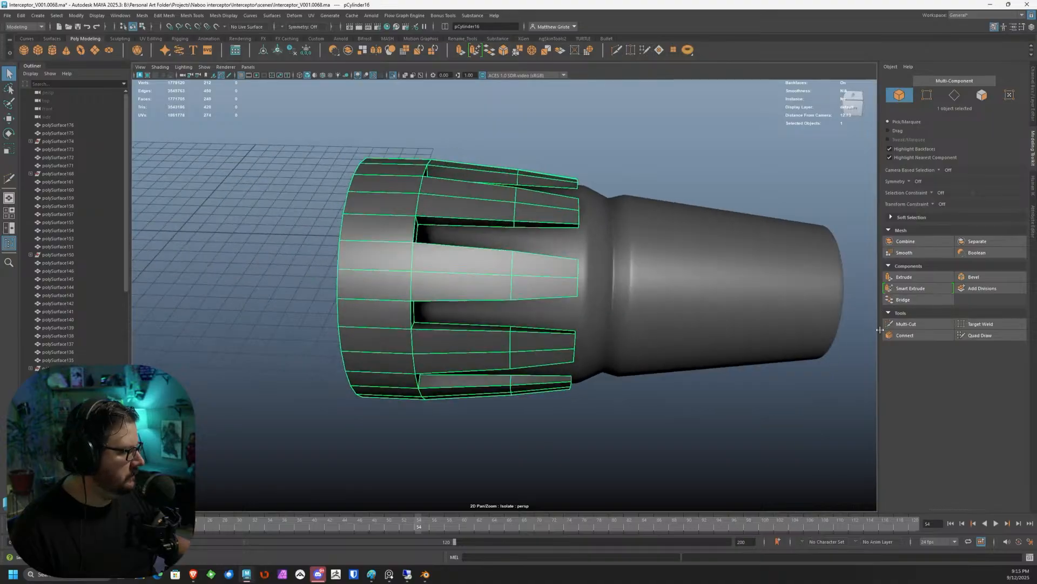
{"action": "left_click", "coordinate": [902, 325]}
{"action": "scroll", "coordinate": [486, 273], "scroll_direction": "up", "scroll_amount": 5}
{"action": "left_click", "coordinate": [390, 222], "text": "ctrl"}
{"action": "left_click", "coordinate": [499, 222], "text": "ctrl"}
{"action": "left_click_drag", "start_coordinate": [505, 220], "coordinate": [482, 217], "text": "alt"}
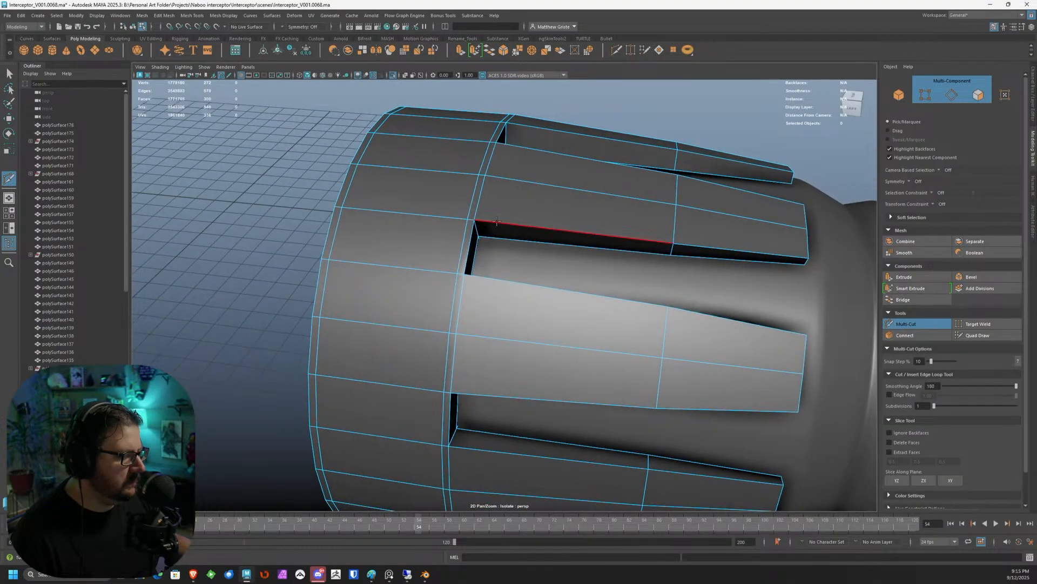
{"action": "left_click", "coordinate": [556, 223], "text": "ctrl"}
{"action": "left_click_drag", "start_coordinate": [625, 227], "coordinate": [618, 225], "text": "alt"}
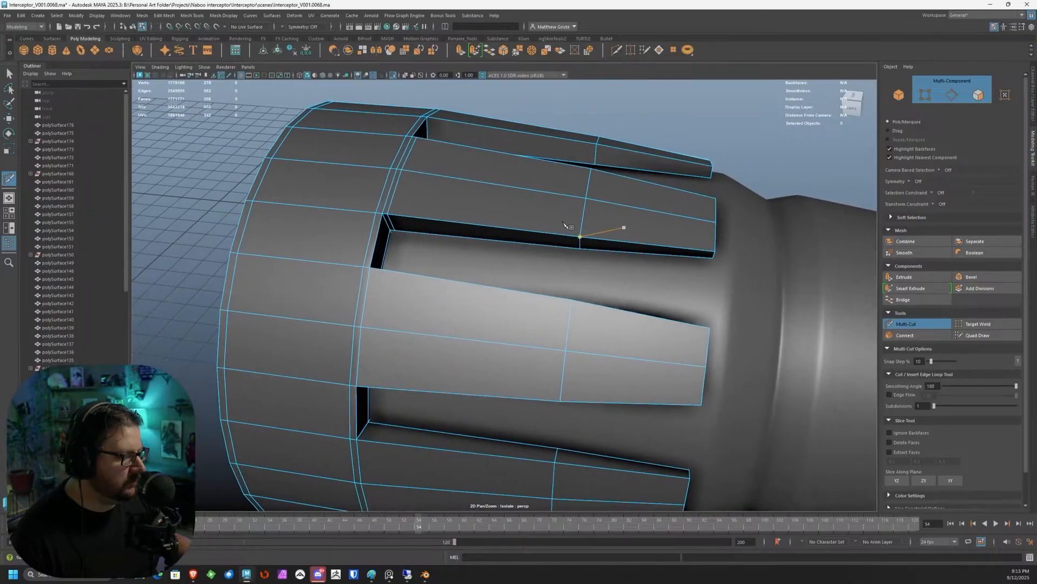
Undo the edge loops cut into the pronged ring and leave the Multi-Cut tool.
{"action": "key", "text": "ctrl+z"}
{"action": "key", "text": "ctrl+z"}
{"action": "scroll", "coordinate": [564, 226], "scroll_direction": "down", "scroll_amount": 3}
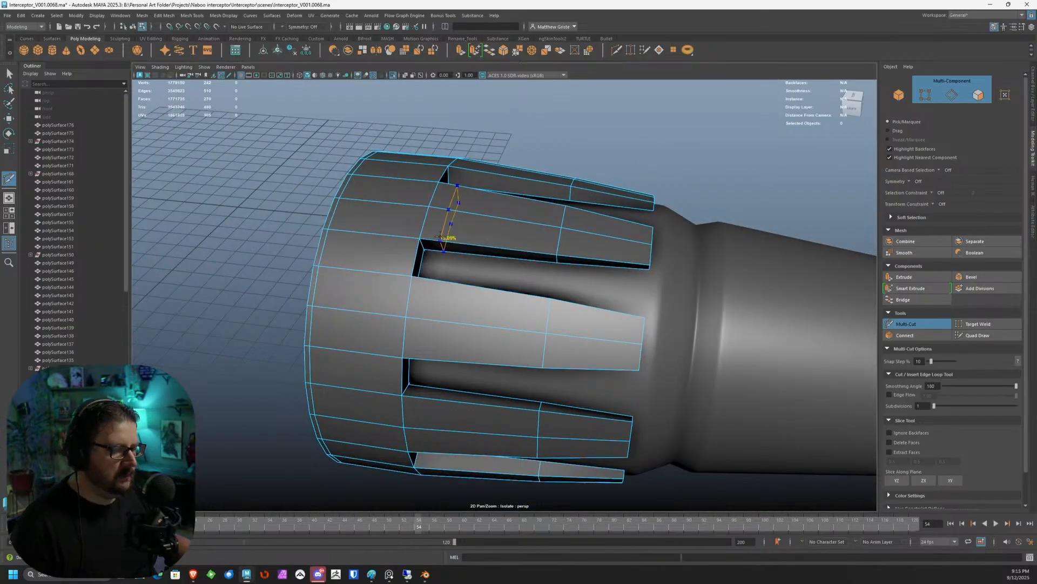
{"action": "key", "text": "ctrl+z"}
{"action": "key", "text": "q"}
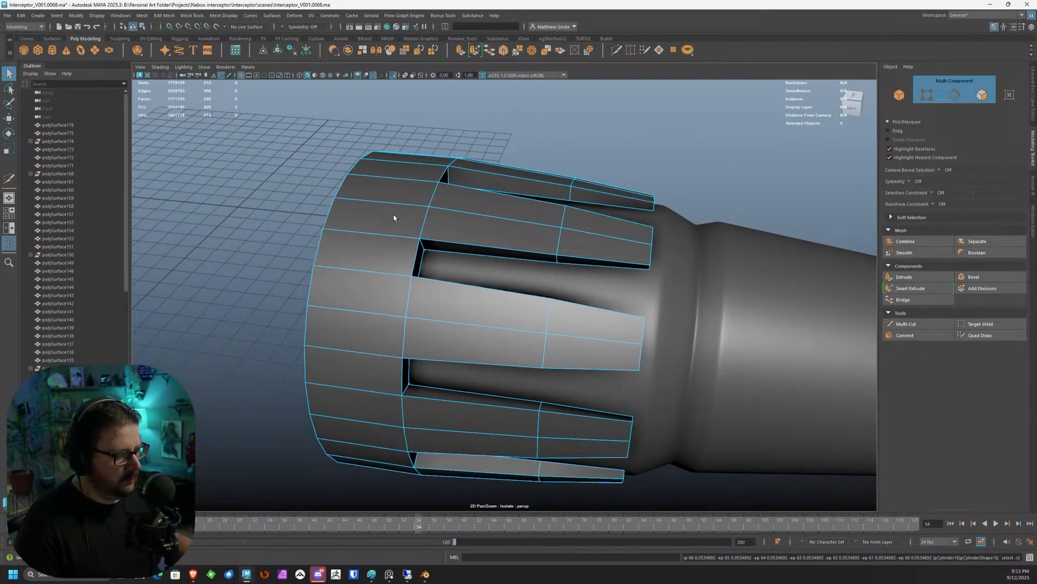
Isolate the pronged ring and select the outer outline edges of the first prongs and the gaps between them.
{"action": "key", "text": "F8"}
{"action": "key", "text": "ctrl+1"}
{"action": "key", "text": "ctrl+1"}
{"action": "scroll", "coordinate": [394, 215], "scroll_direction": "up", "scroll_amount": 5}
{"action": "right_click_drag", "start_coordinate": [449, 223], "coordinate": [445, 202]}
{"action": "double_click", "coordinate": [428, 211]}
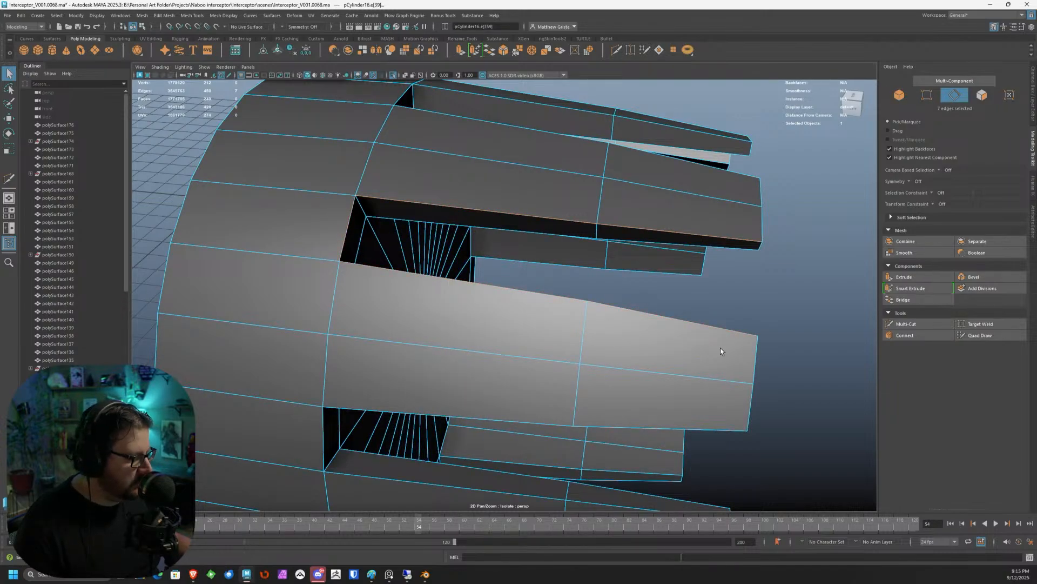
{"action": "double_click", "coordinate": [697, 429], "text": "shift"}
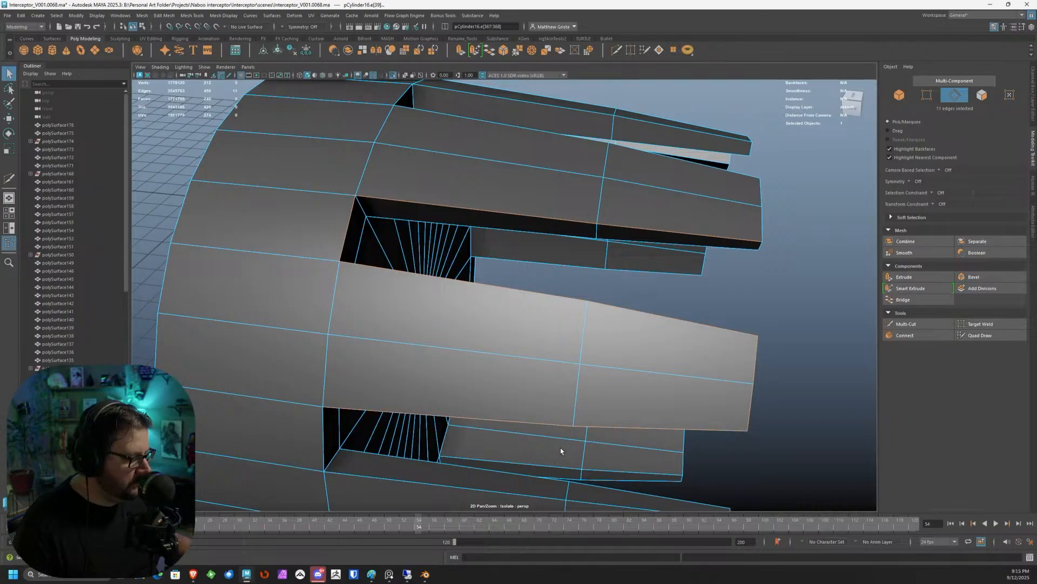
{"action": "double_click", "coordinate": [348, 475], "text": "shift"}
Add the next prong's outer outline edges to the selection and undo the stray picks.
{"action": "left_click_drag", "start_coordinate": [352, 471], "coordinate": [362, 330], "text": "alt"}
{"action": "left_click_drag", "start_coordinate": [618, 354], "coordinate": [471, 283], "text": "alt"}
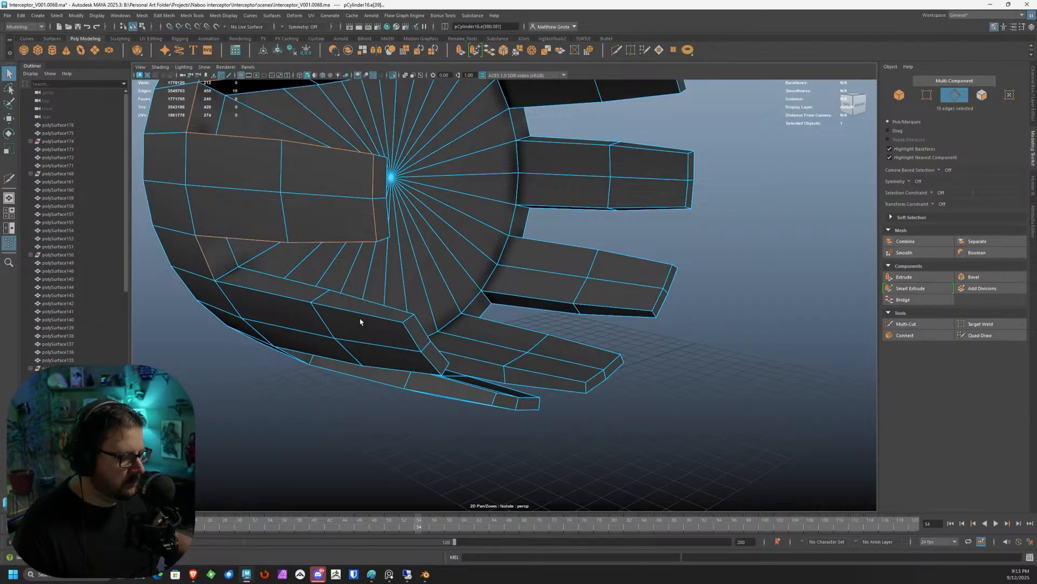
{"action": "double_click", "coordinate": [409, 333], "text": "shift"}
{"action": "left_click_drag", "start_coordinate": [431, 372], "coordinate": [412, 260], "text": "alt"}
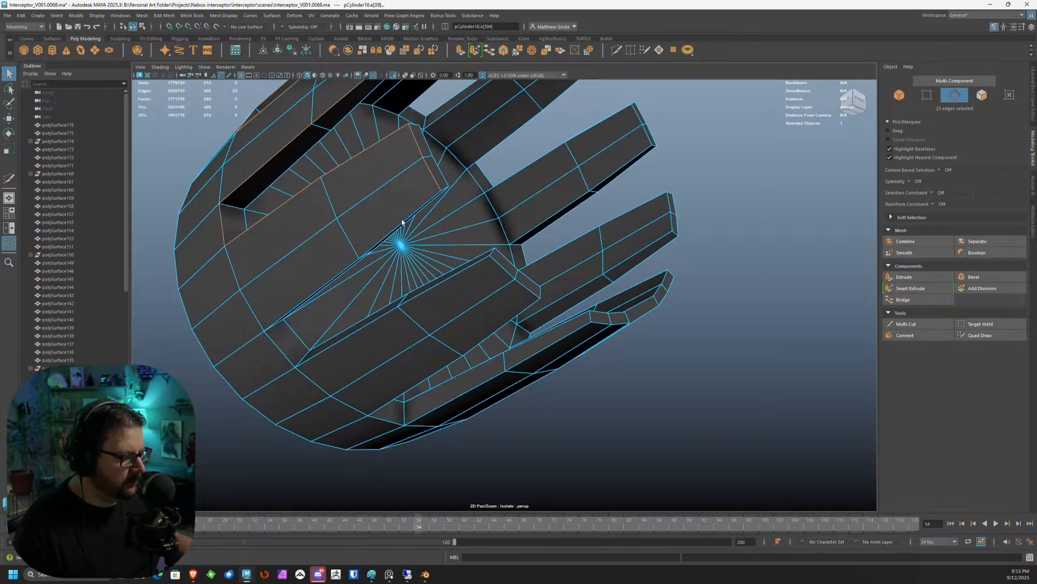
{"action": "key", "text": "ctrl+z"}
{"action": "key", "text": "ctrl+z"}
{"action": "key", "text": "ctrl+z"}
Extend the edge selection along the outer outlines of the following prongs around the ring.
{"action": "double_click", "coordinate": [317, 262], "text": "shift"}
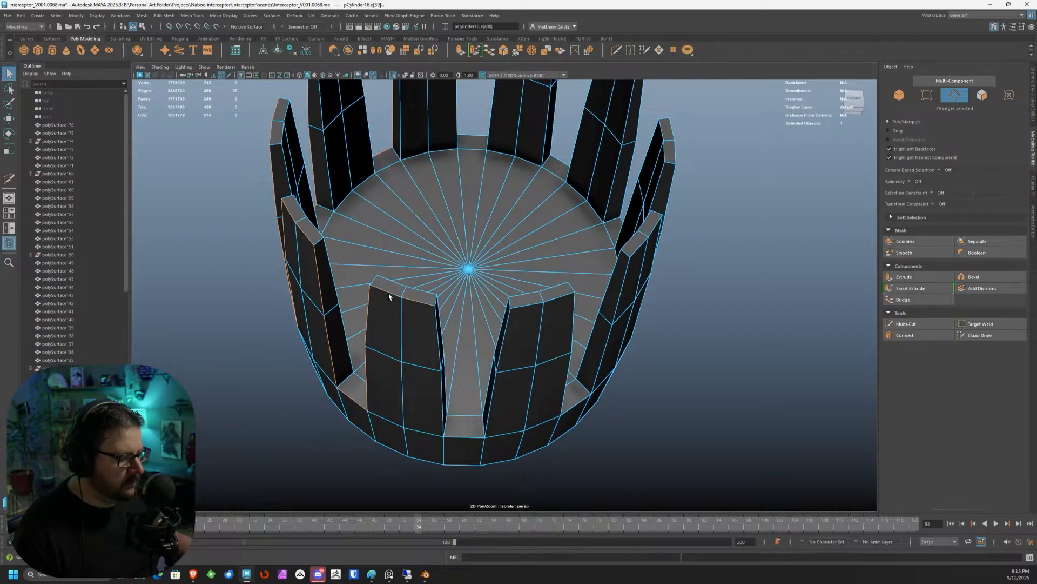
{"action": "key", "text": "ctrl+z"}
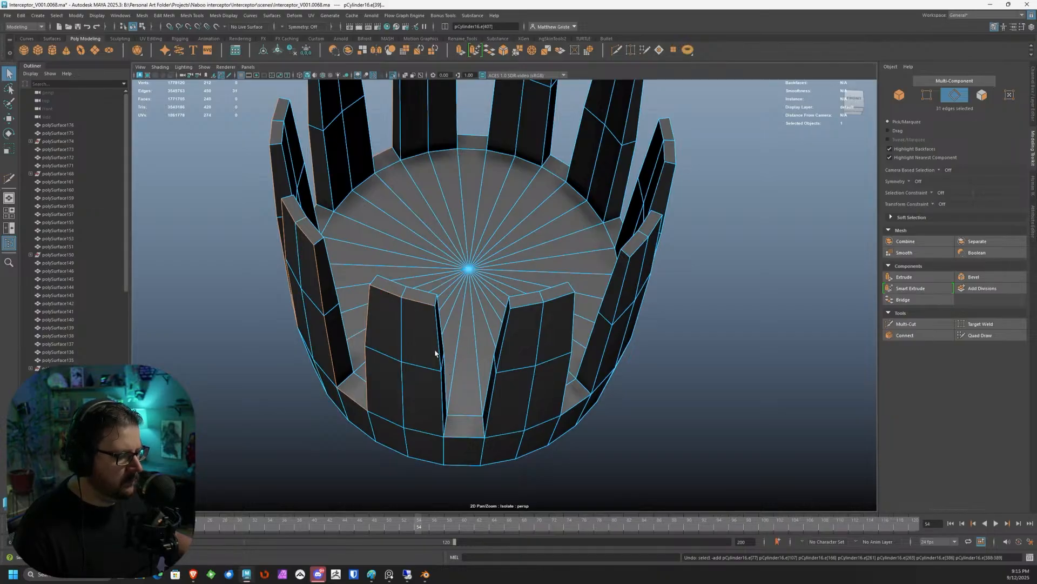
{"action": "double_click", "coordinate": [439, 352], "text": "shift"}
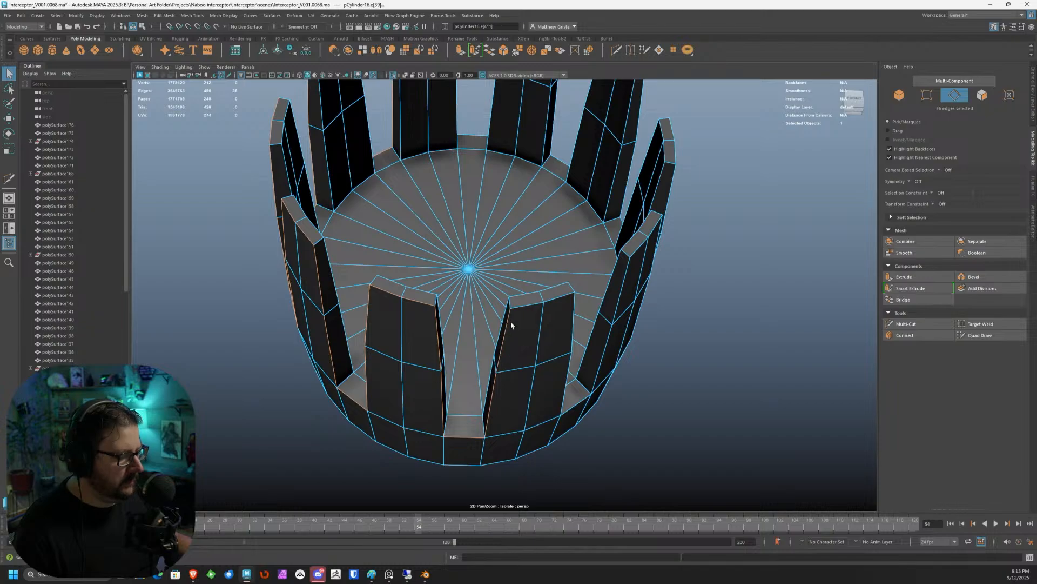
{"action": "double_click", "coordinate": [572, 311], "text": "shift"}
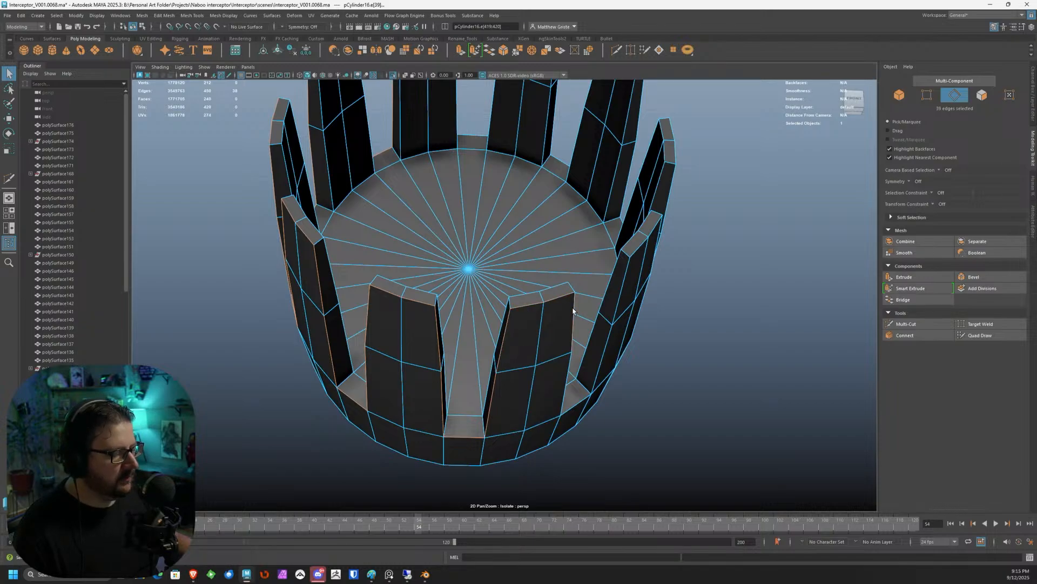
{"action": "double_click", "coordinate": [623, 280], "text": "shift"}
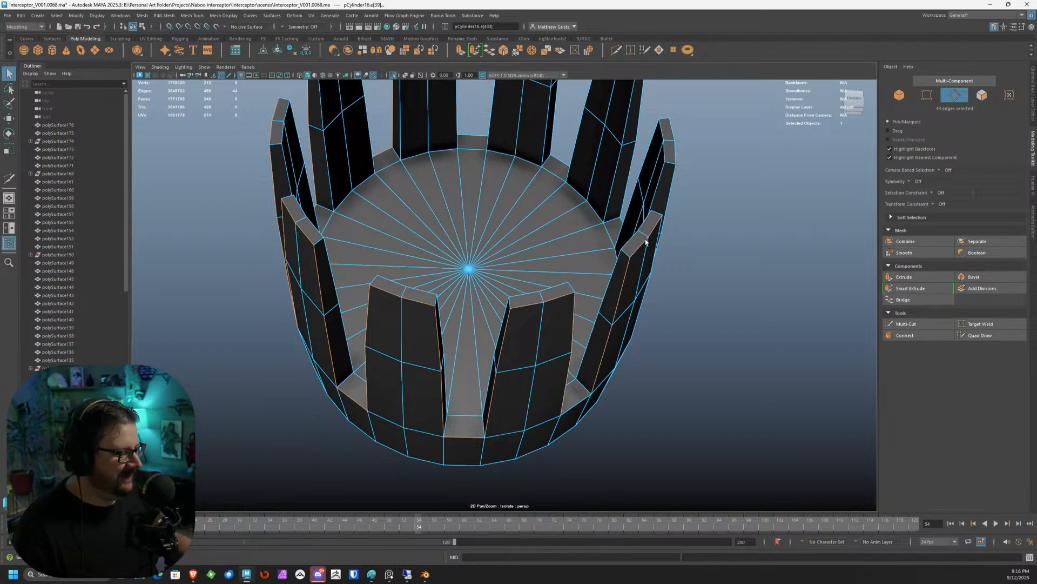
{"action": "left_click_drag", "start_coordinate": [662, 343], "coordinate": [504, 358], "text": "alt"}
{"action": "scroll", "coordinate": [505, 359], "scroll_direction": "up", "scroll_amount": 3}
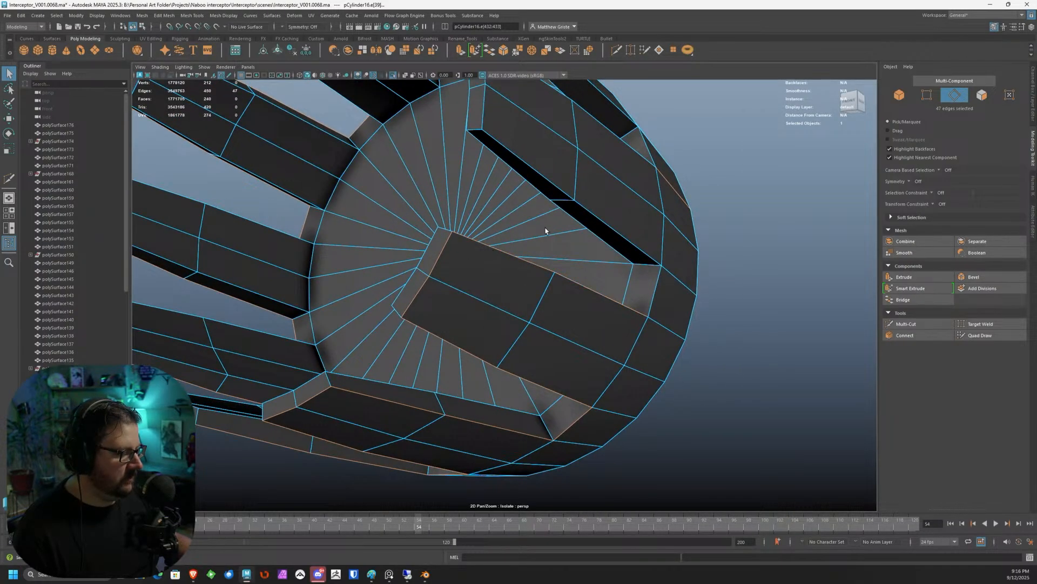
Try to add the outline edges of the next prong and gap to the selection.
{"action": "left_click_drag", "start_coordinate": [571, 191], "coordinate": [514, 170], "text": "alt"}
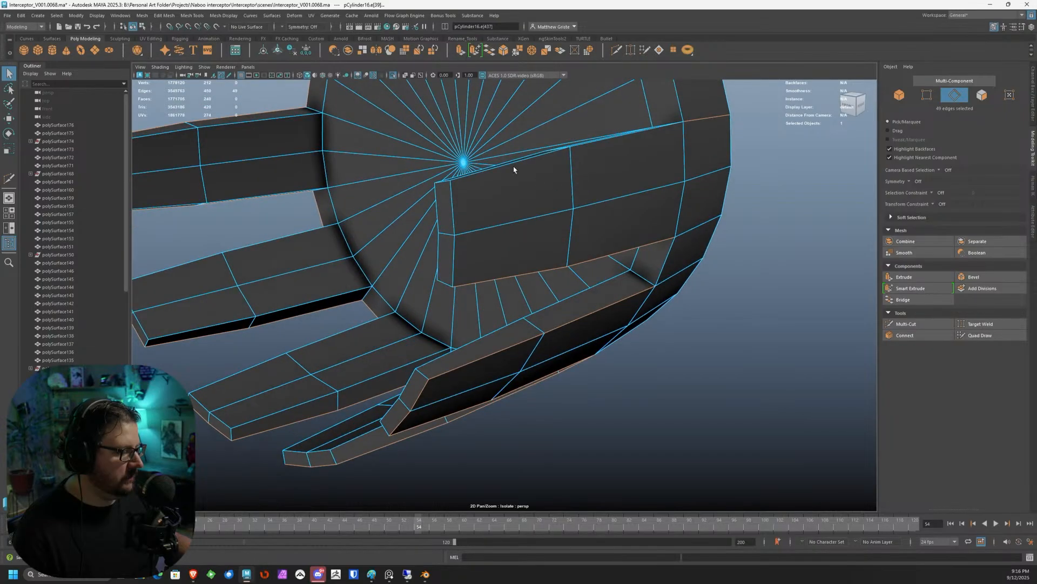
{"action": "key", "text": "ctrl+z"}
{"action": "key", "text": "ctrl+z"}
{"action": "key", "text": "ctrl+z"}
{"action": "double_click", "coordinate": [567, 235], "text": "shift"}
{"action": "double_click", "coordinate": [517, 322], "text": "shift"}
{"action": "left_click_drag", "start_coordinate": [587, 307], "coordinate": [560, 234], "text": "alt"}
{"action": "scroll", "coordinate": [653, 221], "scroll_direction": "down", "scroll_amount": 5}
Undo the stray edge picks, including the spokes across the ring's end cap.
{"action": "key", "text": "ctrl+z"}
{"action": "key", "text": "ctrl+z"}
{"action": "key", "text": "ctrl+z"}
{"action": "key", "text": "ctrl+z"}
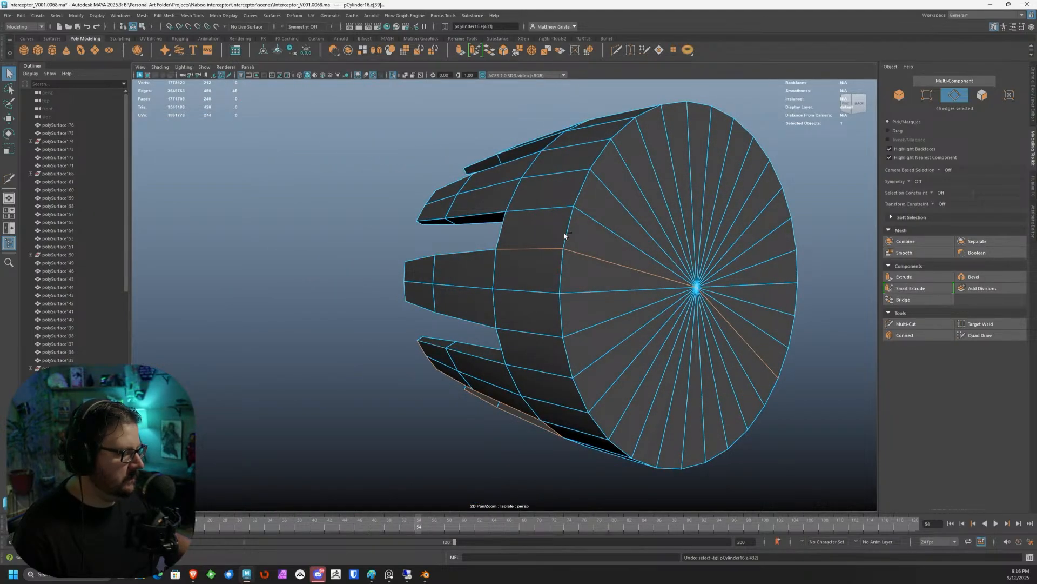
{"action": "left_click_drag", "start_coordinate": [565, 236], "coordinate": [511, 256], "text": "alt"}
{"action": "key", "text": "ctrl+z"}
{"action": "key", "text": "ctrl+z"}
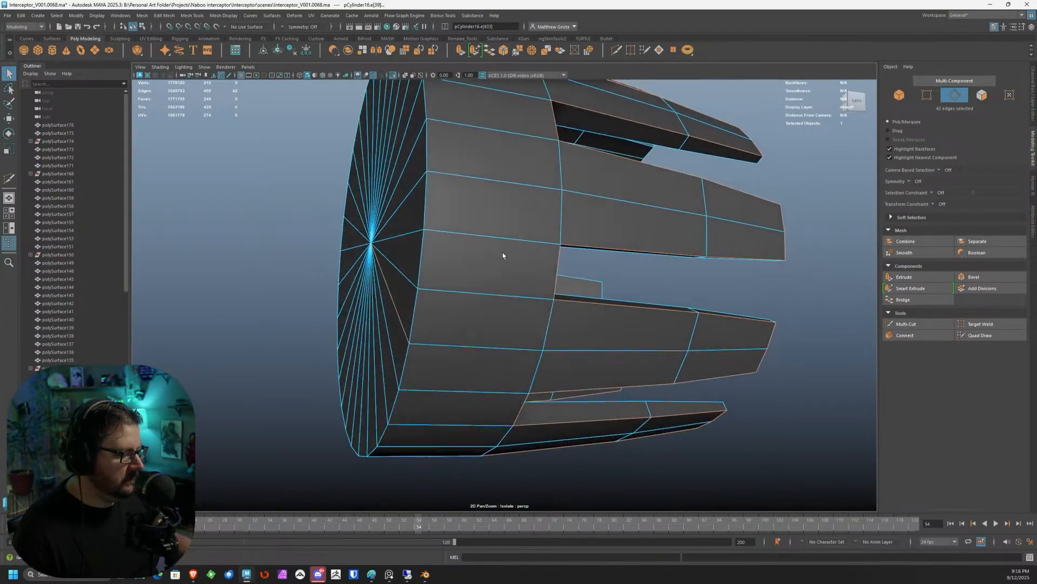
{"action": "key", "text": "ctrl+z"}
{"action": "key", "text": "ctrl+z"}
{"action": "key", "text": "ctrl+z"}
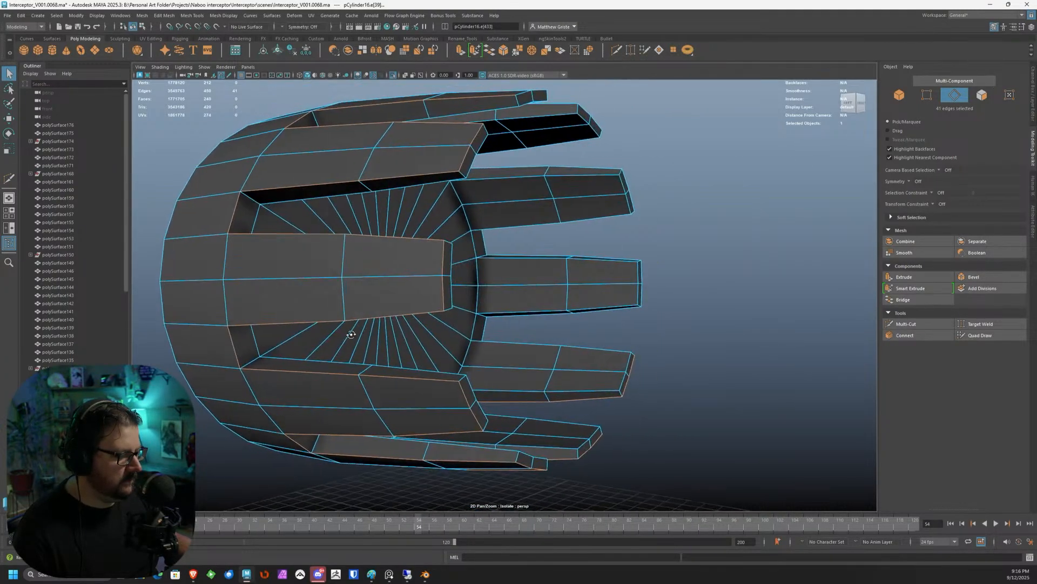
{"action": "key", "text": "ctrl+z"}
{"action": "key", "text": "ctrl+z"}
{"action": "key", "text": "ctrl+z"}
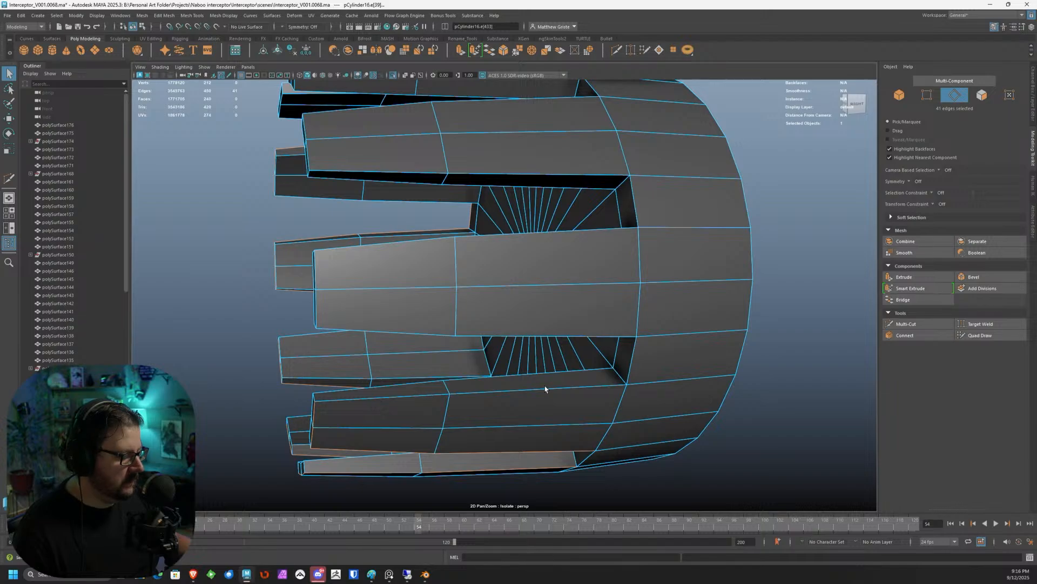
Add the outlines of the next prongs and gaps to the edge selection and deselect the stray cap spokes.
{"action": "left_click", "coordinate": [607, 337], "text": "shift"}
{"action": "left_click", "coordinate": [360, 249], "text": "shift"}
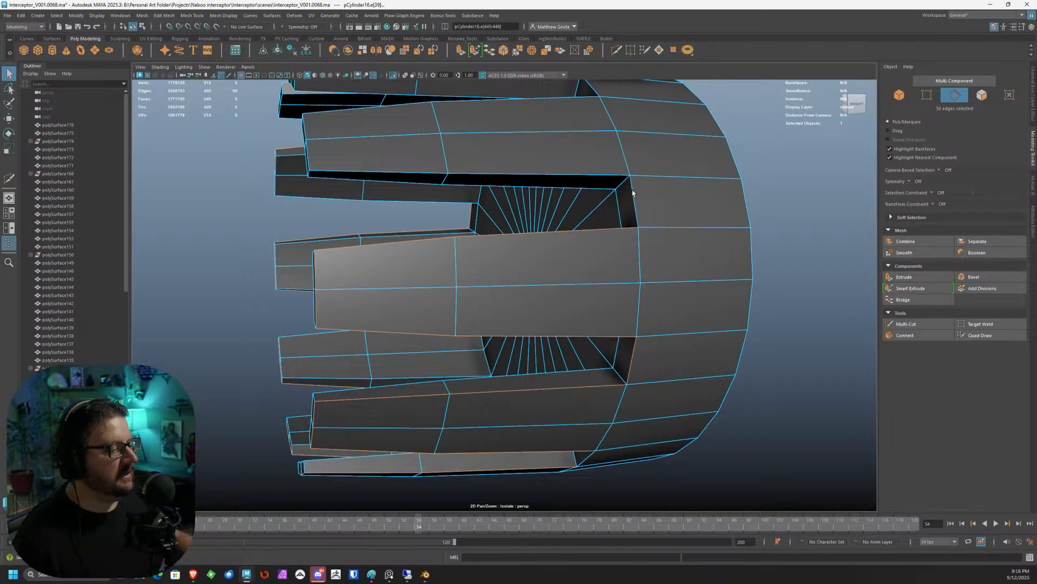
{"action": "key", "text": "ctrl+z"}
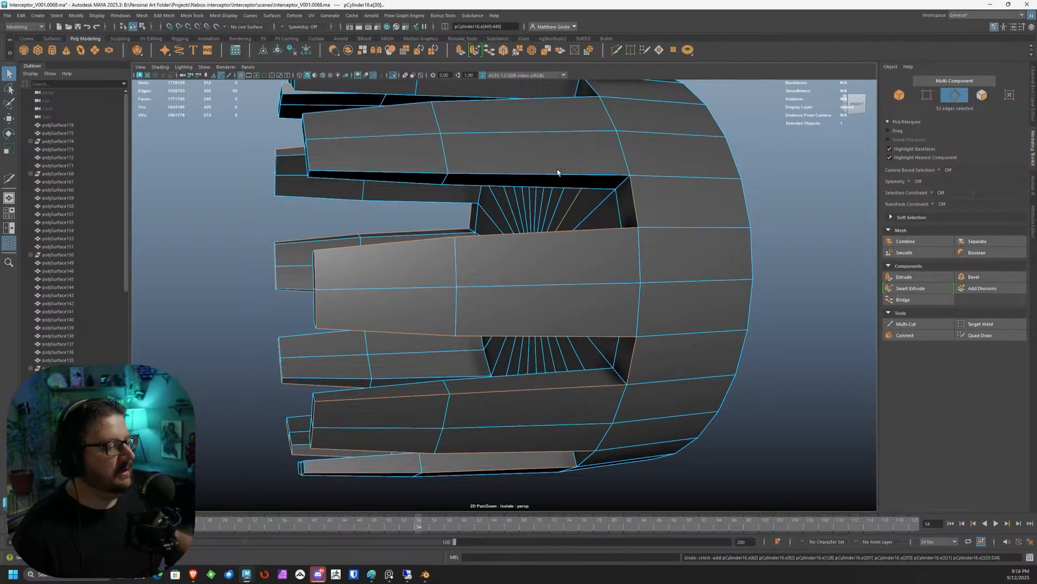
{"action": "left_click", "coordinate": [502, 177], "text": "shift"}
{"action": "left_click", "coordinate": [479, 175], "text": "shift"}
{"action": "left_click_drag", "start_coordinate": [478, 179], "coordinate": [531, 184], "text": "alt"}
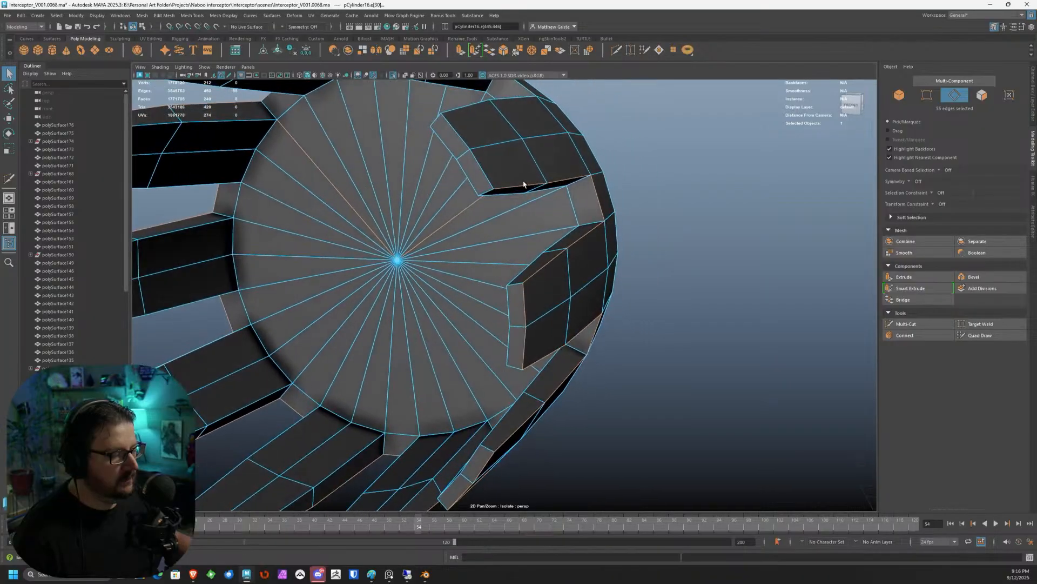
{"action": "left_click_drag", "start_coordinate": [374, 211], "coordinate": [489, 224], "text": "ctrl"}
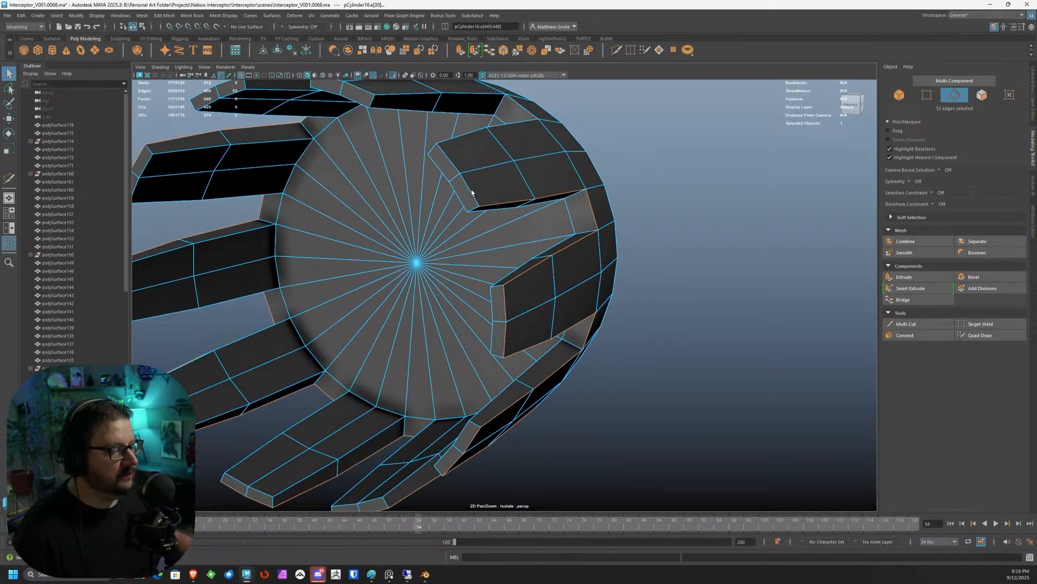
{"action": "mouse_move", "coordinate": [470, 191]}
{"action": "left_mouse_down", "text": "alt"}
{"action": "mouse_move", "coordinate": [457, 158]}
{"action": "mouse_move", "coordinate": [464, 190]}
{"action": "left_mouse_up", "text": "alt"}
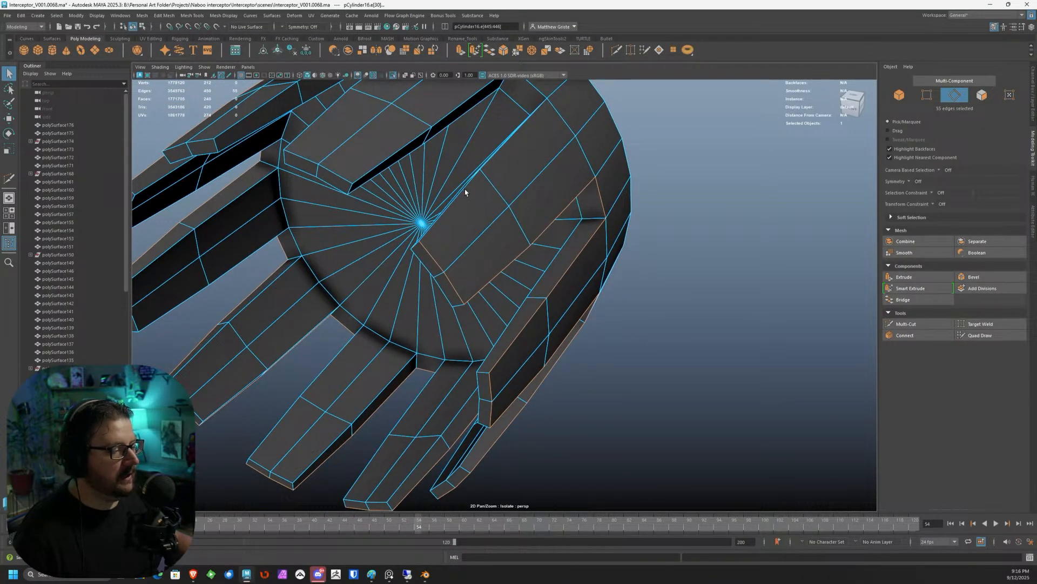
{"action": "left_click_drag", "start_coordinate": [601, 153], "coordinate": [574, 161], "text": "alt"}
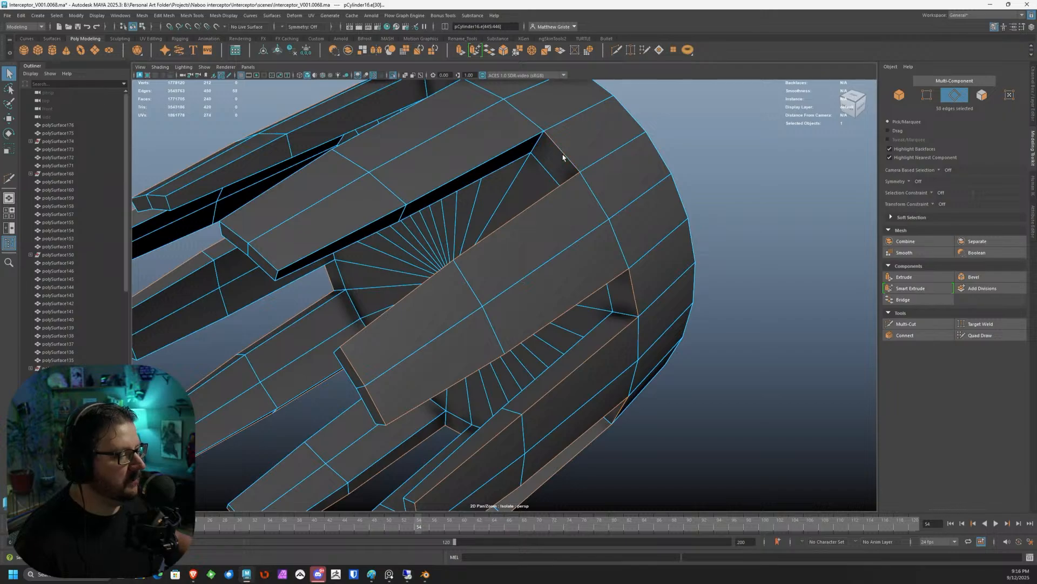
Complete the edge selection with the outer outlines of the remaining prongs and gaps around the ring.
{"action": "key", "text": "ctrl+z"}
{"action": "left_click_drag", "start_coordinate": [473, 168], "coordinate": [479, 178], "text": "alt"}
{"action": "key", "text": "ctrl+z"}
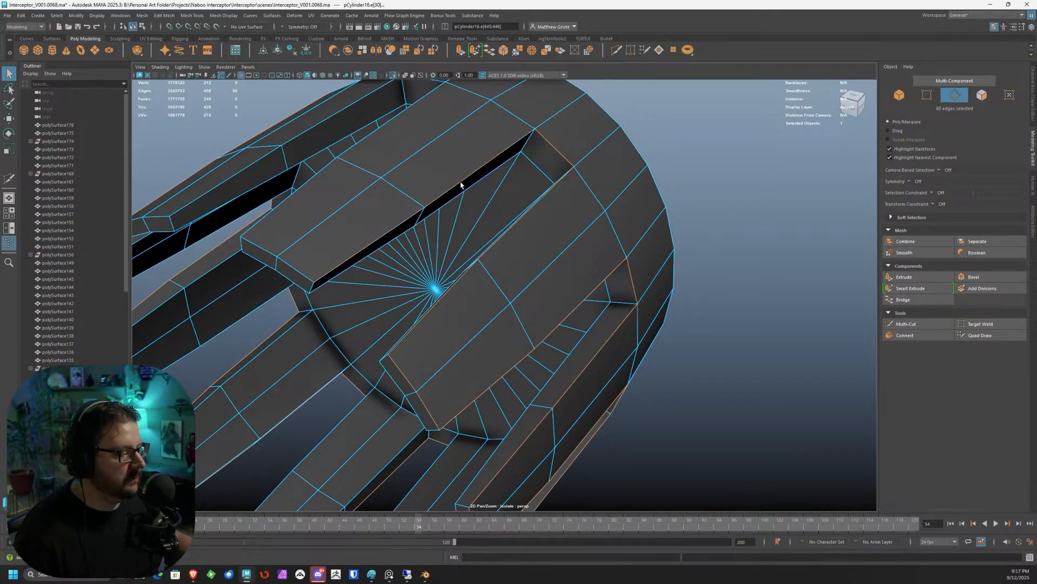
{"action": "left_click_drag", "start_coordinate": [256, 229], "coordinate": [504, 136], "text": "alt"}
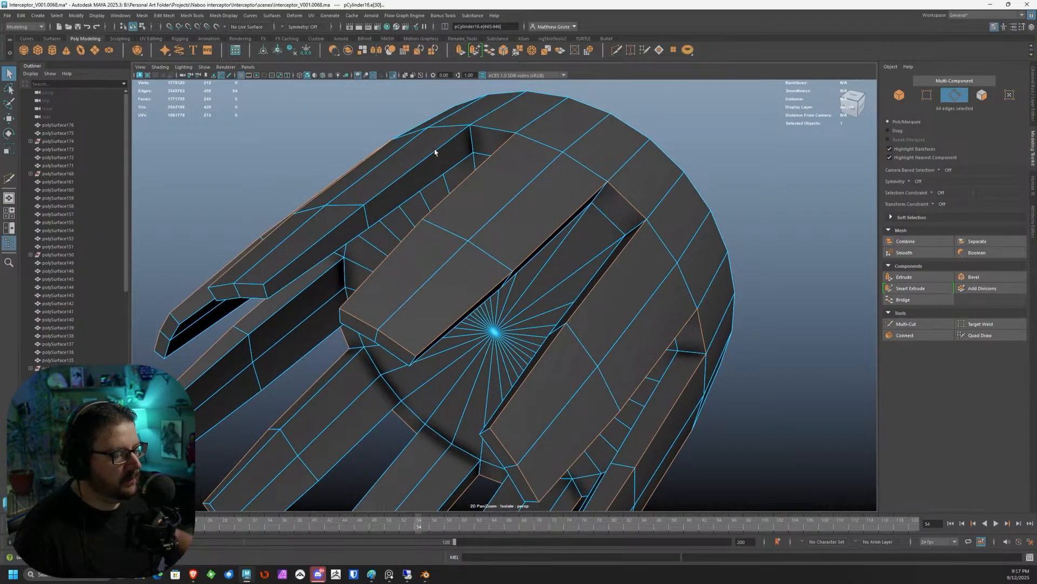
{"action": "left_click_drag", "start_coordinate": [469, 178], "coordinate": [503, 226], "text": "alt"}
{"action": "left_click", "coordinate": [330, 289], "text": "shift"}
{"action": "scroll", "coordinate": [352, 270], "scroll_direction": "down", "scroll_amount": 6}
{"action": "scroll", "coordinate": [503, 226], "scroll_direction": "up", "scroll_amount": 2}
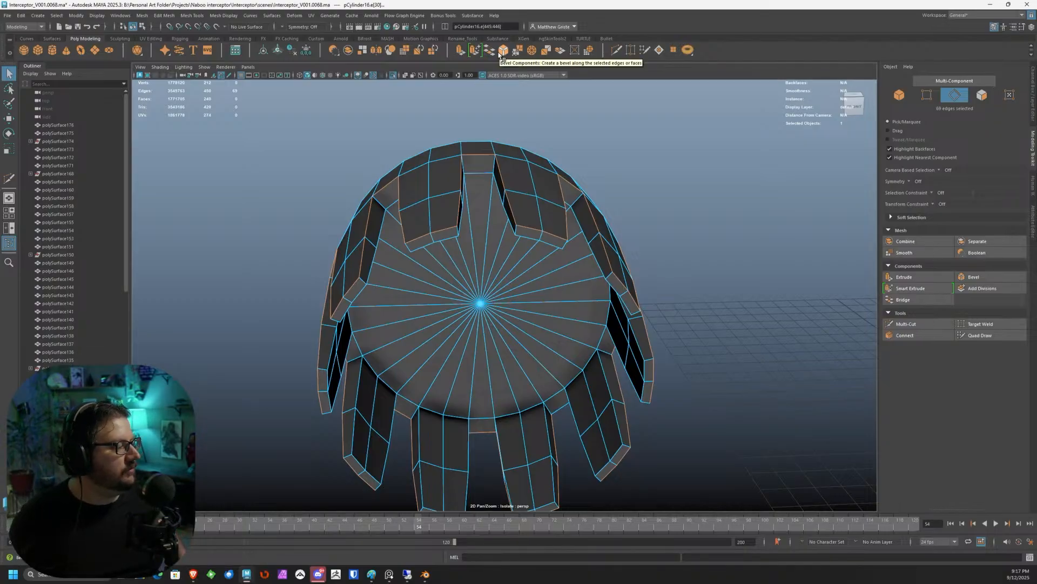
Bevel the selected prong outline edges with a fraction of 0.2 and Chamfer off.
{"action": "left_click_drag", "start_coordinate": [507, 89], "coordinate": [499, 131], "text": "alt"}
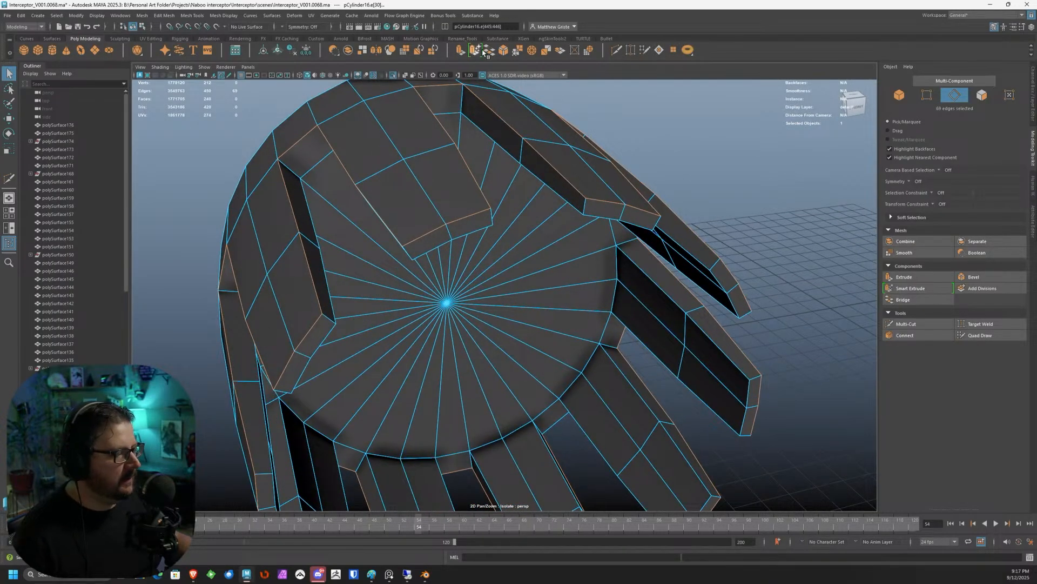
{"action": "left_click", "coordinate": [504, 50]}
{"action": "scroll", "coordinate": [543, 227], "scroll_direction": "up", "scroll_amount": 2}
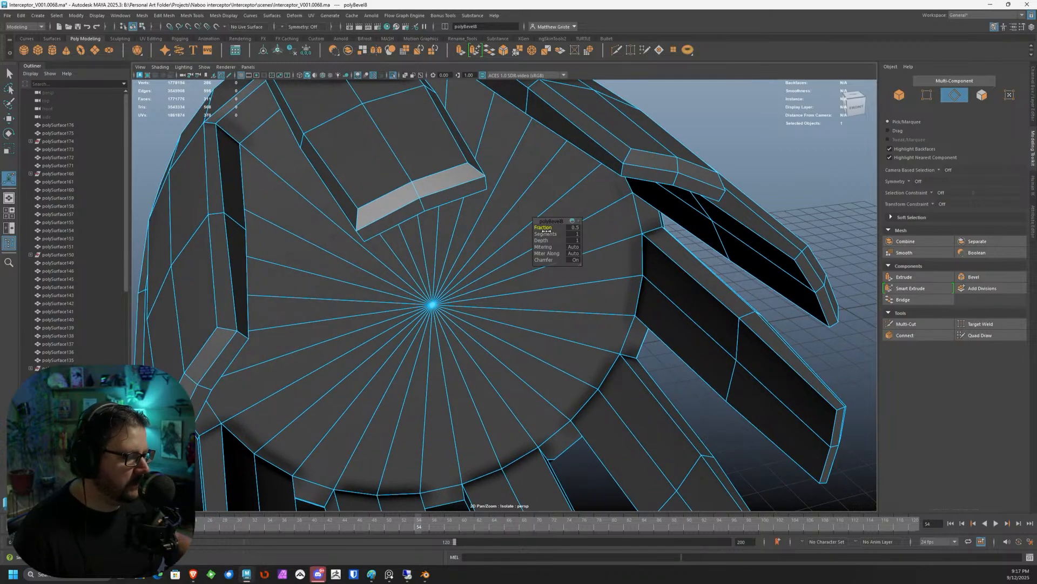
{"action": "left_click", "coordinate": [543, 260]}
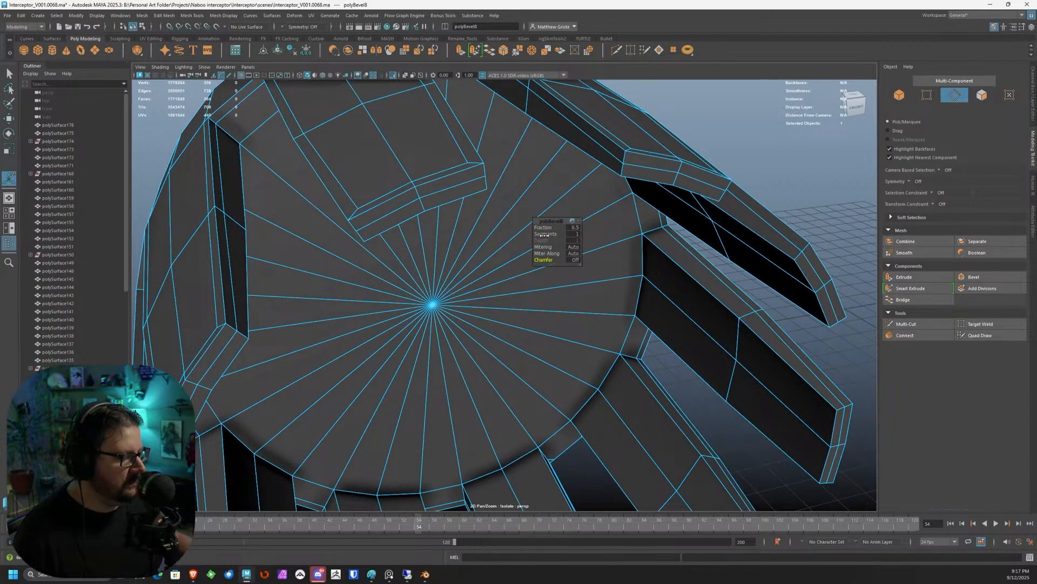
{"action": "left_click_drag", "start_coordinate": [543, 227], "coordinate": [943, 317]}
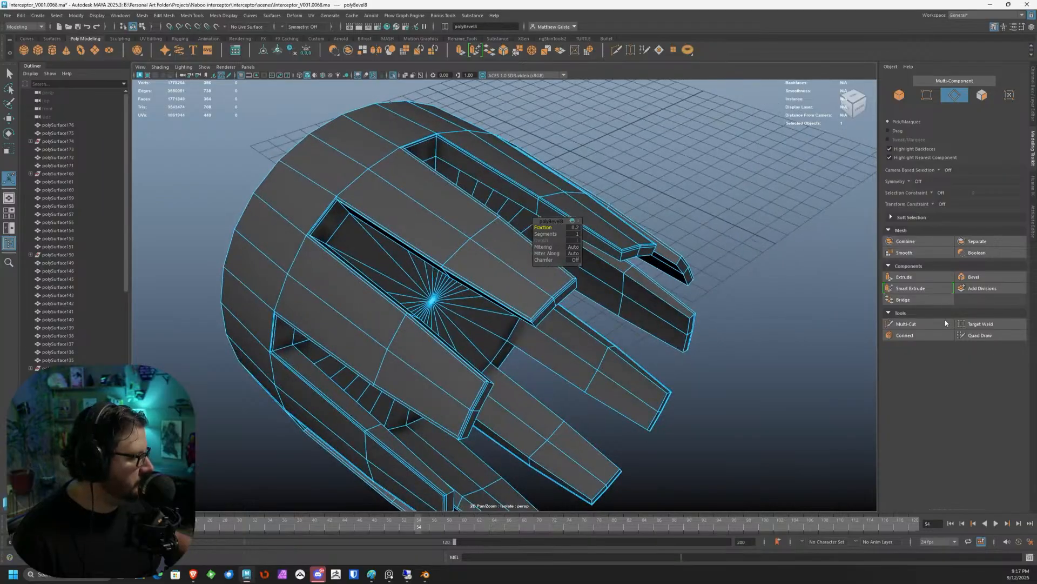
Cut supporting edge loops with Multi-Cut on both sides of the prongs' base and near the ring's front rim.
{"action": "left_click", "coordinate": [932, 324]}
{"action": "scroll", "coordinate": [556, 319], "scroll_direction": "up", "scroll_amount": 5}
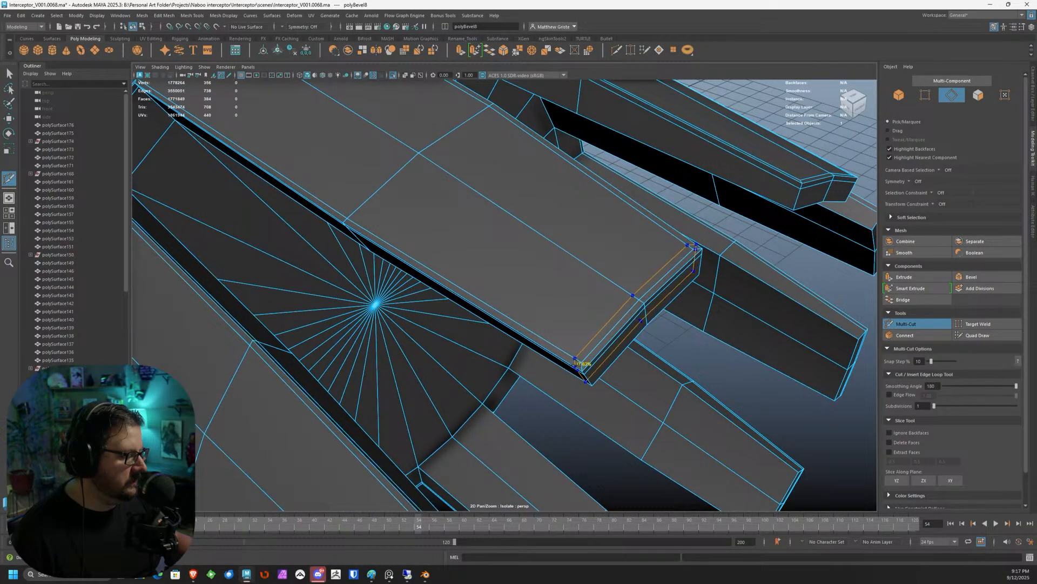
{"action": "scroll", "coordinate": [493, 330], "scroll_direction": "down", "scroll_amount": 5}
{"action": "left_click_drag", "start_coordinate": [389, 290], "coordinate": [409, 222], "text": "alt"}
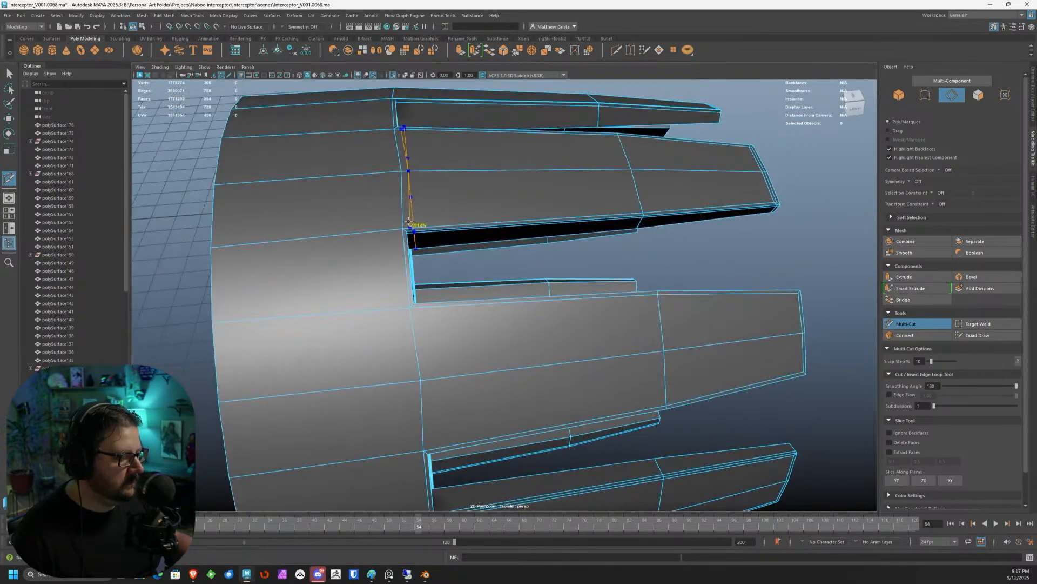
{"action": "left_click", "coordinate": [409, 221], "text": "ctrl"}
{"action": "key", "text": "ctrl+z"}
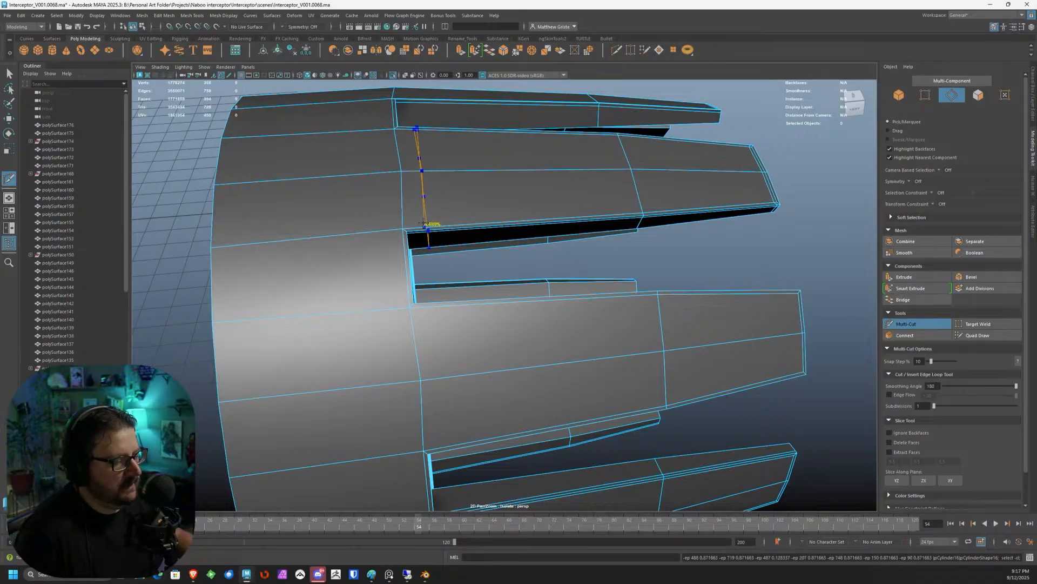
{"action": "left_click", "coordinate": [409, 225], "text": "ctrl"}
{"action": "left_click", "coordinate": [409, 223], "text": "ctrl"}
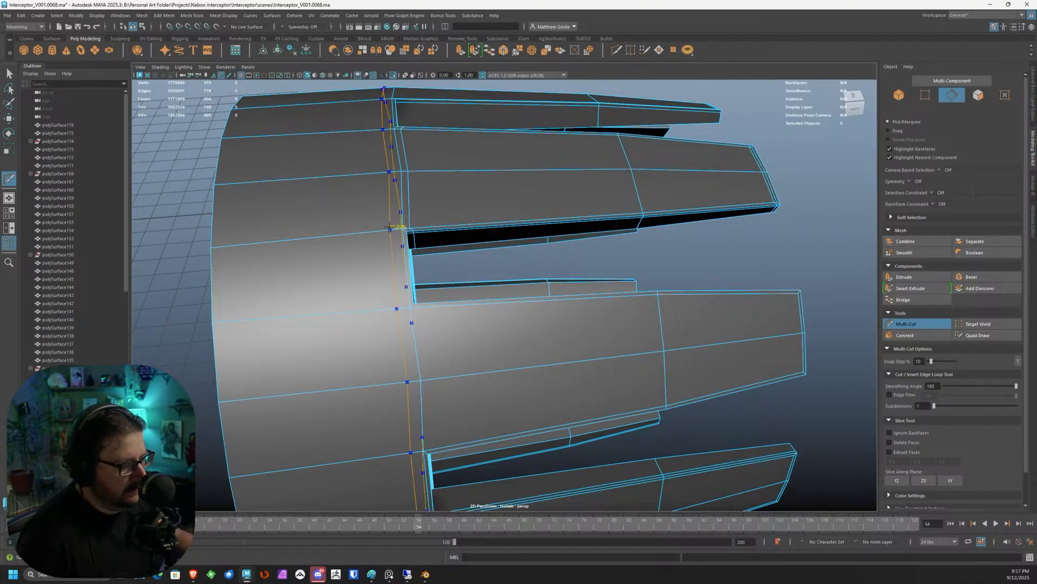
{"action": "left_click", "coordinate": [215, 247], "text": "ctrl"}
{"action": "scroll", "coordinate": [215, 247], "scroll_direction": "up", "scroll_amount": 2}
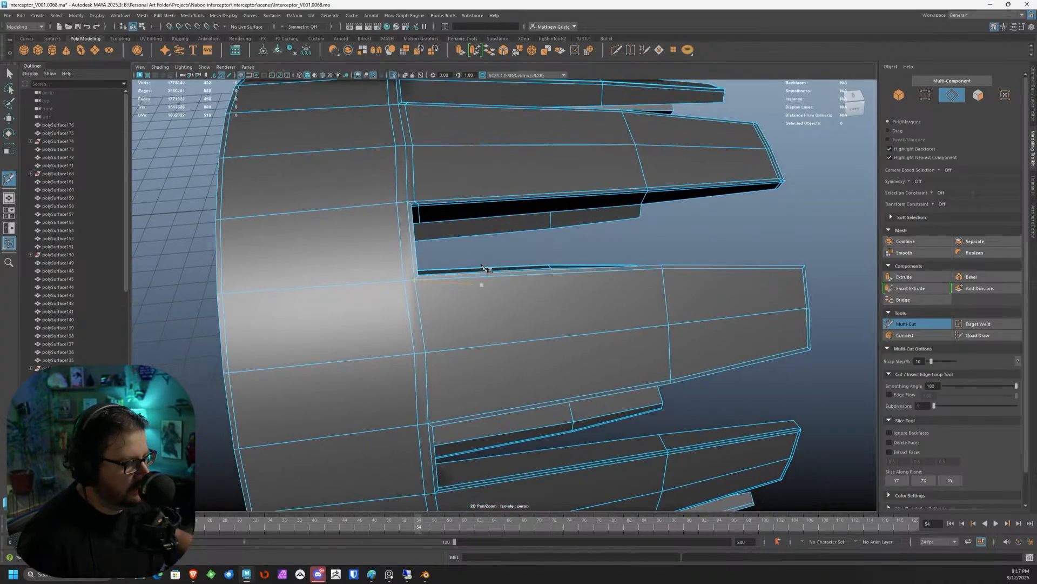
Cut a supporting edge loop across the prong close to its tip.
{"action": "left_click", "coordinate": [663, 268]}
{"action": "scroll", "coordinate": [553, 262], "scroll_direction": "up", "scroll_amount": 4}
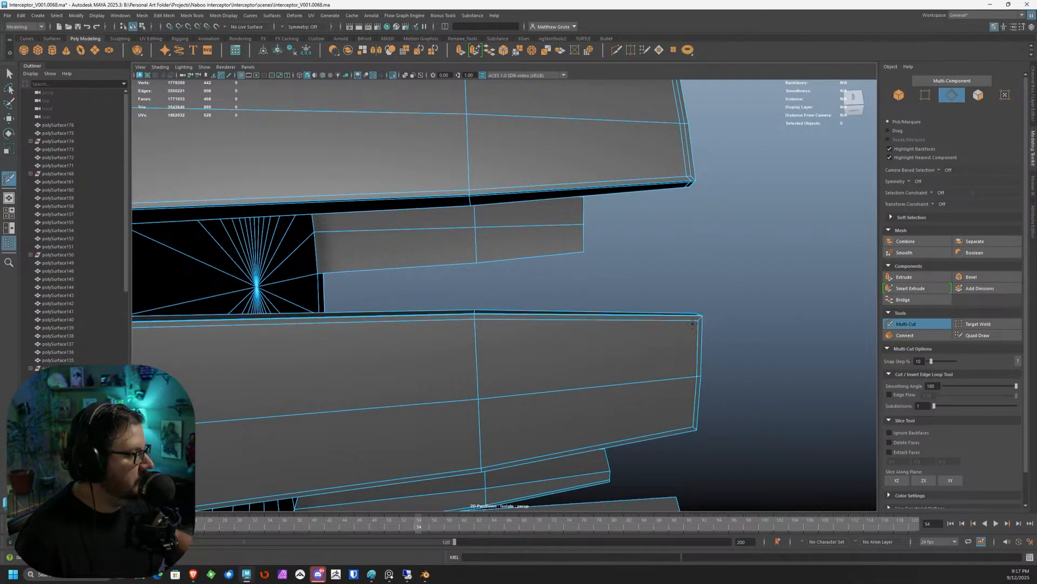
{"action": "left_click", "coordinate": [692, 323], "text": "ctrl"}
{"action": "scroll", "coordinate": [693, 323], "scroll_direction": "down", "scroll_amount": 3}
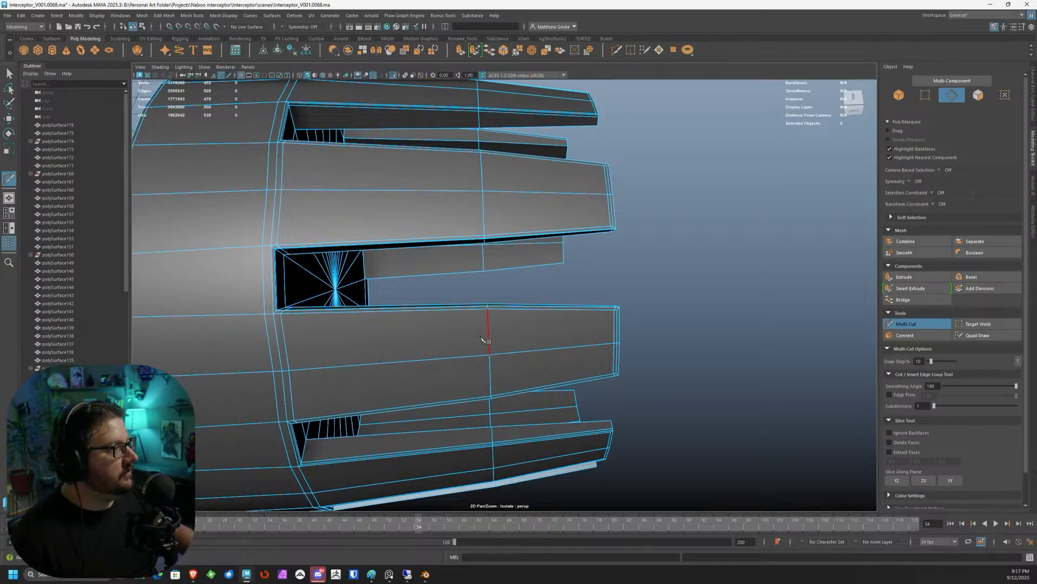
Cut supporting edge loops with Multi-Cut near the base and tip of the next prongs around the ring.
{"action": "left_click_drag", "start_coordinate": [475, 364], "coordinate": [564, 294], "text": "alt"}
{"action": "scroll", "coordinate": [567, 295], "scroll_direction": "up", "scroll_amount": 5}
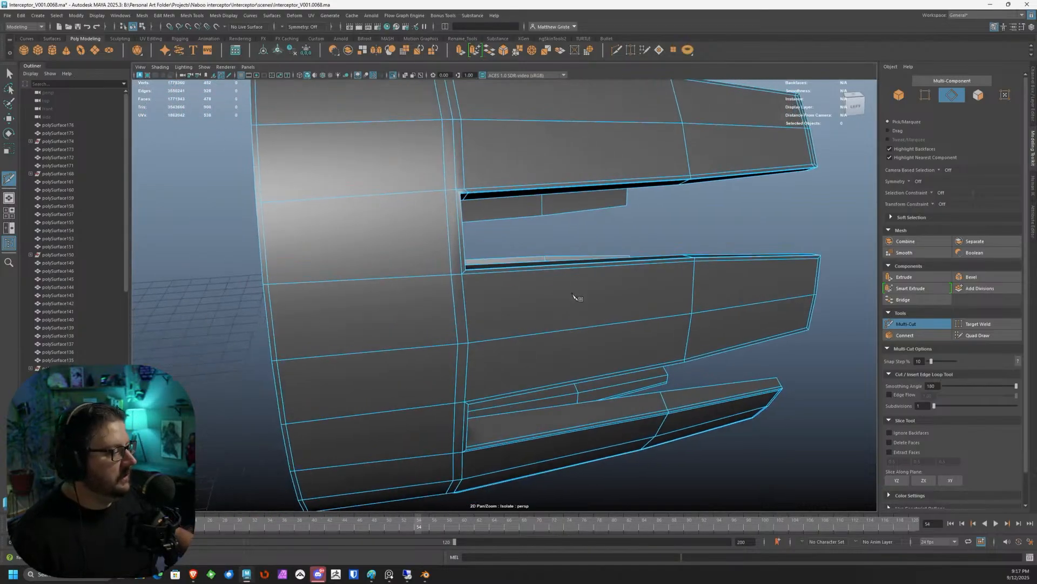
{"action": "left_click", "coordinate": [460, 262], "text": "ctrl"}
{"action": "left_click_drag", "start_coordinate": [460, 262], "coordinate": [676, 281], "text": "alt"}
{"action": "left_click_drag", "start_coordinate": [686, 339], "coordinate": [378, 362], "text": "alt"}
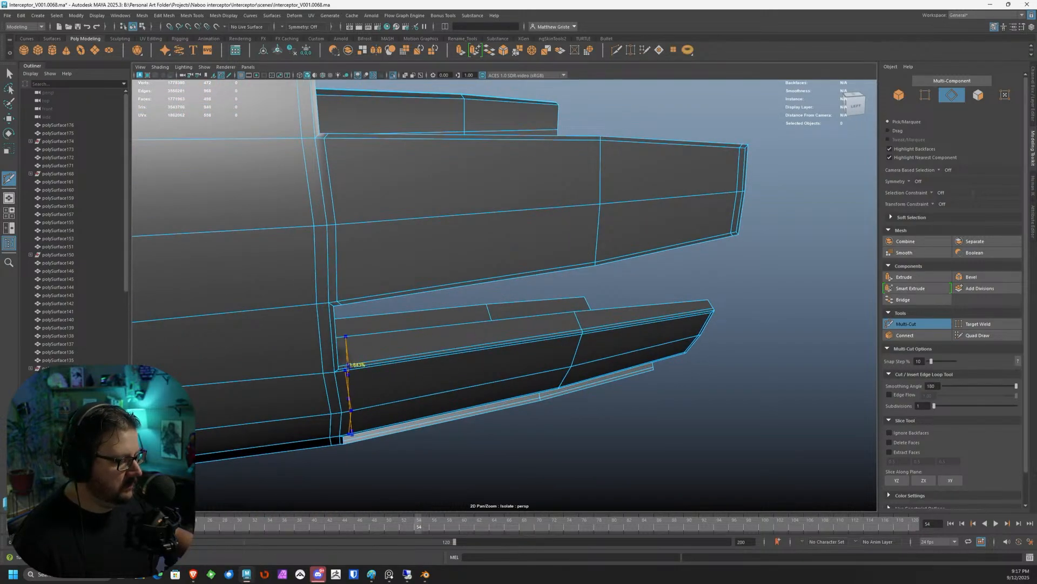
{"action": "left_click", "coordinate": [348, 367], "text": "ctrl"}
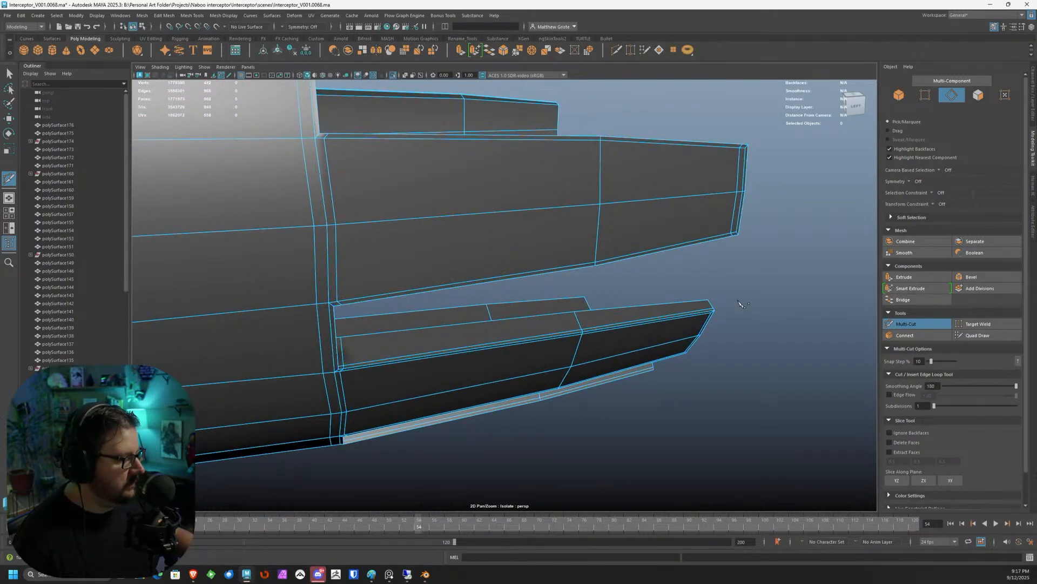
{"action": "left_click", "coordinate": [712, 310], "text": "ctrl"}
Cut a supporting edge loop along the inner side of the prongs and gaps, close to their inner outline.
{"action": "left_click_drag", "start_coordinate": [711, 310], "coordinate": [465, 303], "text": "alt"}
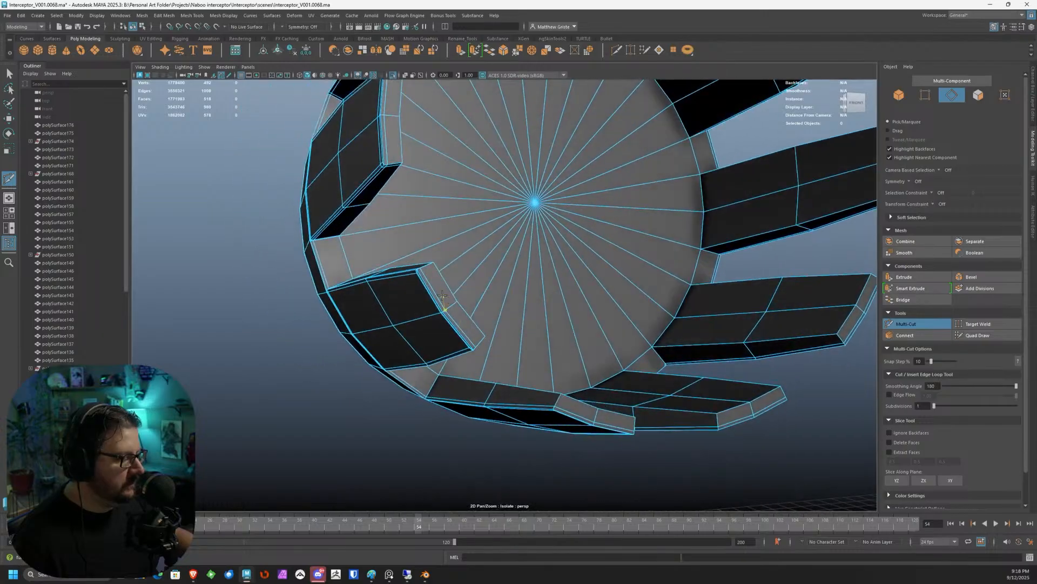
{"action": "left_click", "coordinate": [458, 306], "text": "ctrl"}
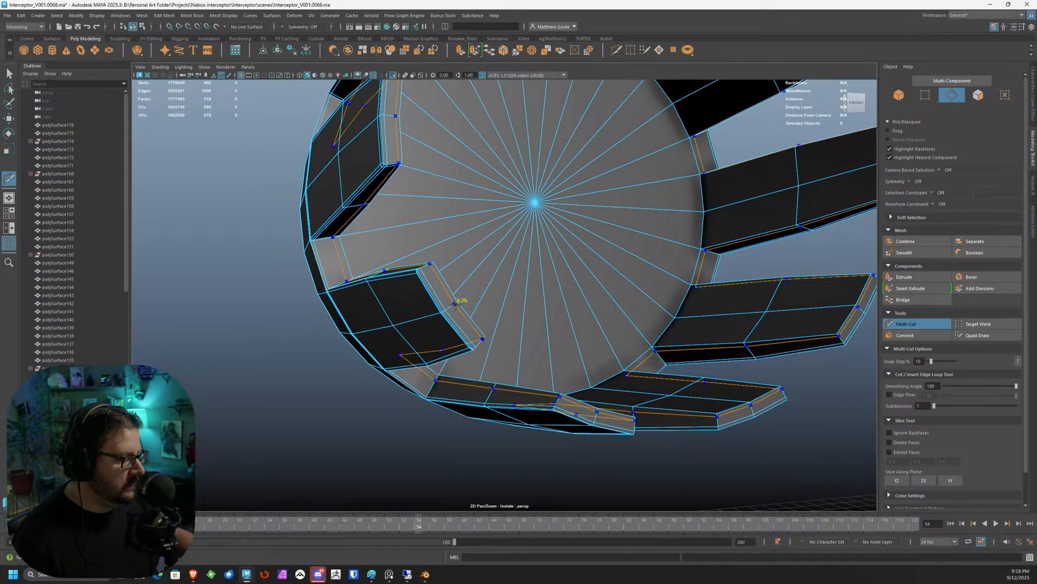
{"action": "left_click_drag", "start_coordinate": [447, 331], "coordinate": [427, 301], "text": "alt"}
{"action": "scroll", "coordinate": [425, 300], "scroll_direction": "up", "scroll_amount": 4}
{"action": "scroll", "coordinate": [425, 300], "scroll_direction": "up", "scroll_amount": 2}
{"action": "key", "text": "Return"}
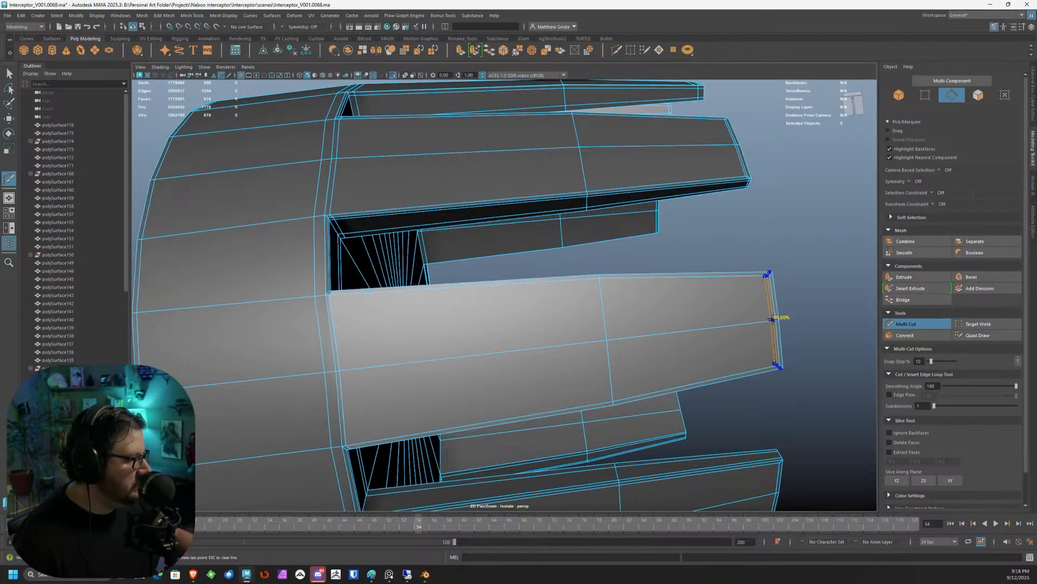
Cut a supporting edge loop near one prong's tip, plus loops at the base and tip of the neighbouring prong.
{"action": "left_click", "coordinate": [770, 320], "text": "ctrl"}
{"action": "scroll", "coordinate": [737, 350], "scroll_direction": "down", "scroll_amount": 4}
{"action": "left_click_drag", "start_coordinate": [736, 350], "coordinate": [709, 259], "text": "alt"}
{"action": "scroll", "coordinate": [709, 252], "scroll_direction": "up", "scroll_amount": 4}
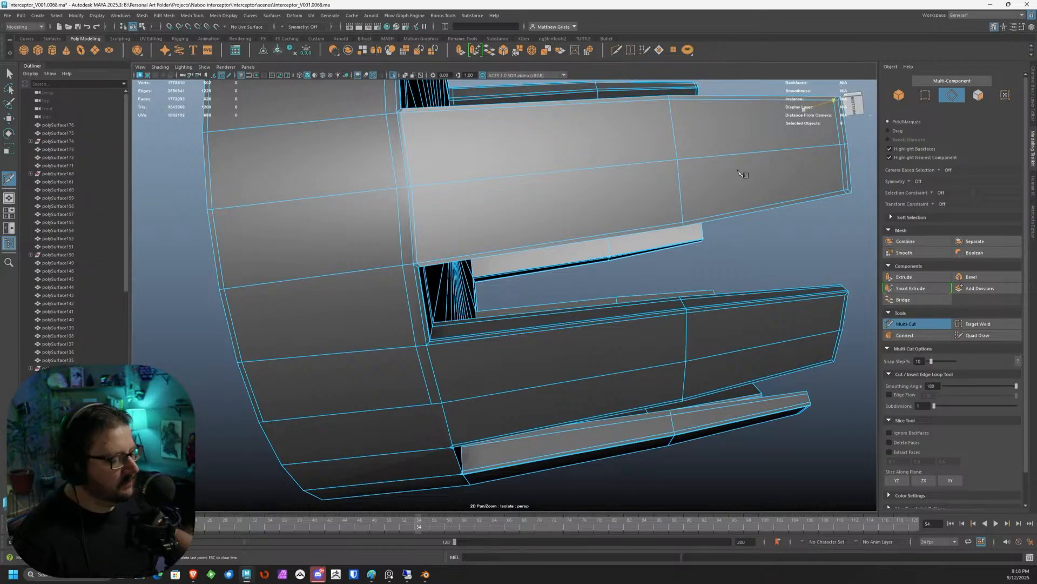
{"action": "left_click", "coordinate": [434, 342], "text": "ctrl"}
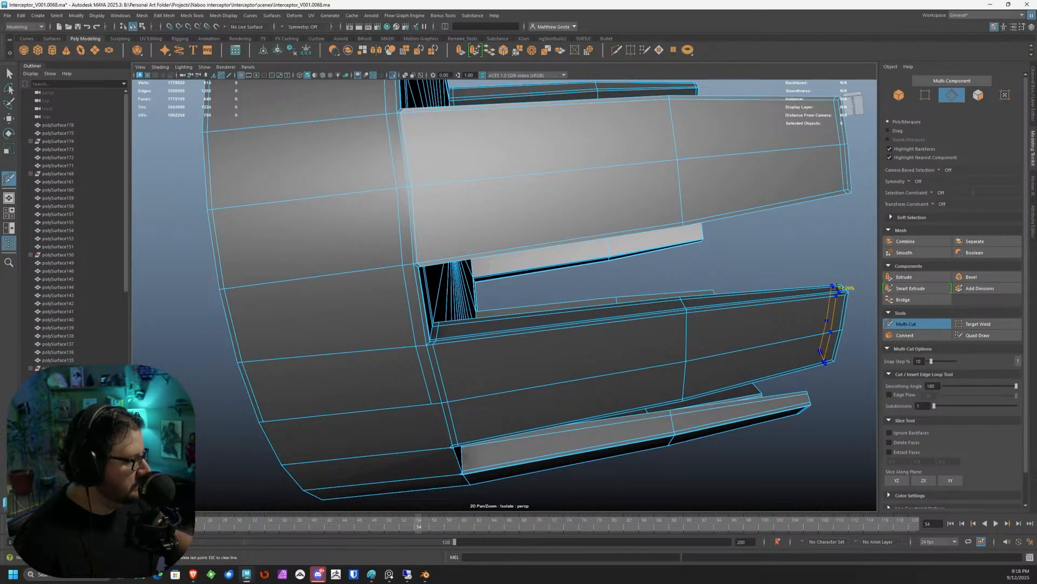
{"action": "scroll", "coordinate": [778, 366], "scroll_direction": "down", "scroll_amount": 4}
{"action": "left_click_drag", "start_coordinate": [678, 386], "coordinate": [506, 301], "text": "alt"}
{"action": "scroll", "coordinate": [513, 314], "scroll_direction": "up", "scroll_amount": 4}
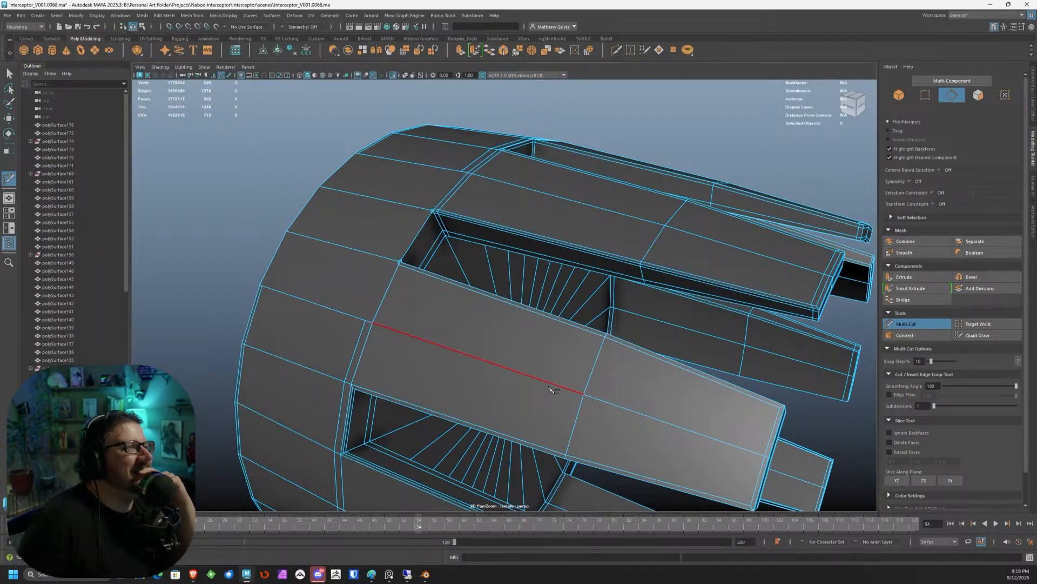
Undo the supporting edge loops and the bevel, back to the selection of the prong outline edges.
{"action": "middle_click_drag", "start_coordinate": [544, 203], "coordinate": [542, 177], "text": "alt"}
{"action": "left_click", "coordinate": [569, 138]}
{"action": "left_click", "coordinate": [540, 159]}
{"action": "key", "text": "ctrl+z"}
{"action": "key", "text": "ctrl+z"}
{"action": "key", "text": "ctrl+z"}
{"action": "key", "text": "ctrl+z"}
{"action": "key", "text": "ctrl+z"}
{"action": "key", "text": "ctrl+z"}
{"action": "key", "text": "ctrl+z"}
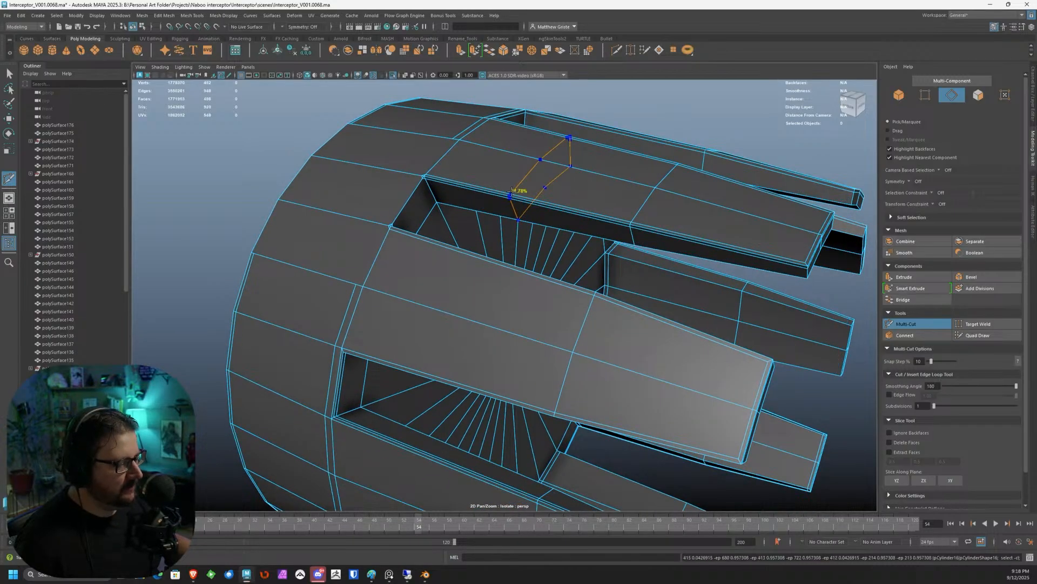
{"action": "key", "text": "ctrl+z"}
{"action": "key", "text": "ctrl+z"}
{"action": "key", "text": "ctrl+z"}
{"action": "key", "text": "ctrl+z"}
{"action": "key", "text": "ctrl+z"}
{"action": "key", "text": "ctrl+z"}
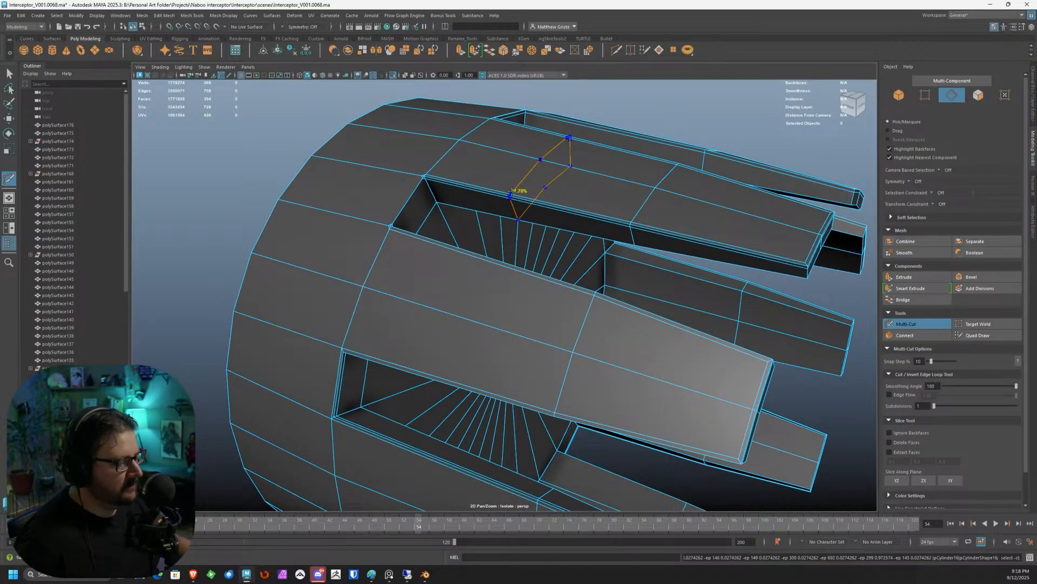
{"action": "key", "text": "ctrl+z"}
{"action": "key", "text": "ctrl+z"}
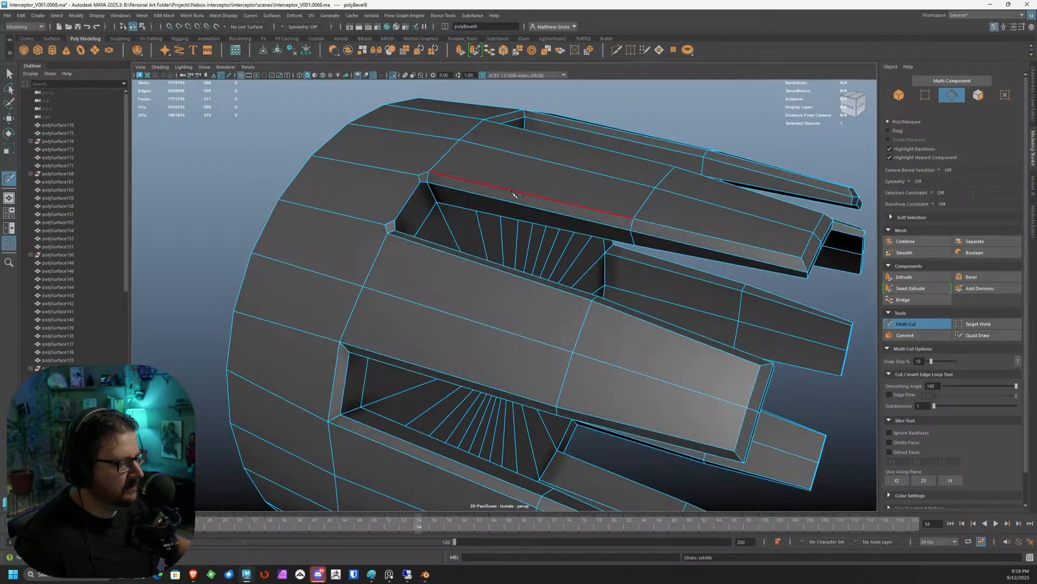
{"action": "key", "text": "ctrl+z"}
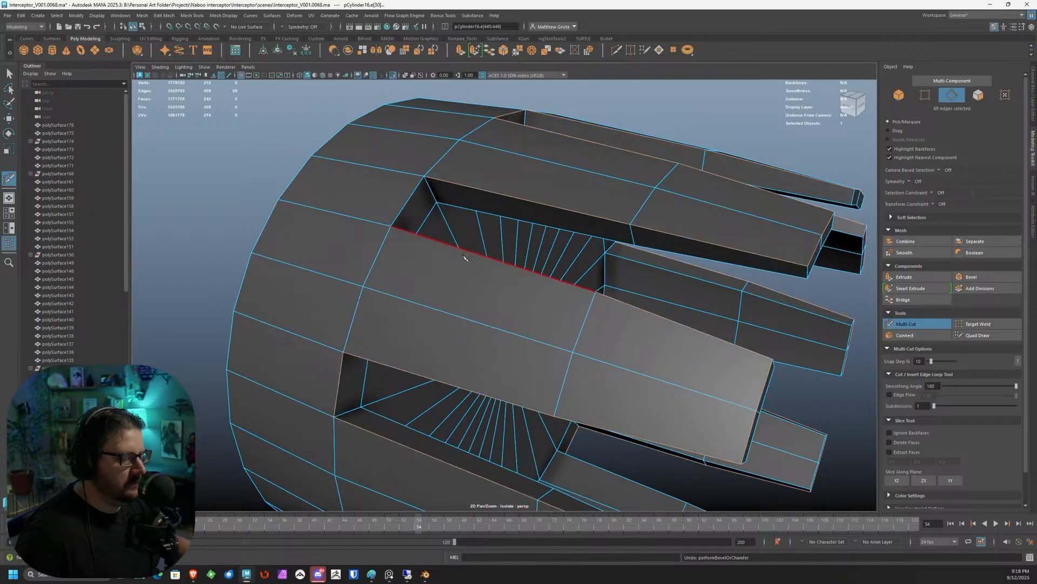
Add the gap's missing base edge to the outline selection and save the scene as a new incremental version.
{"action": "key", "text": "q"}
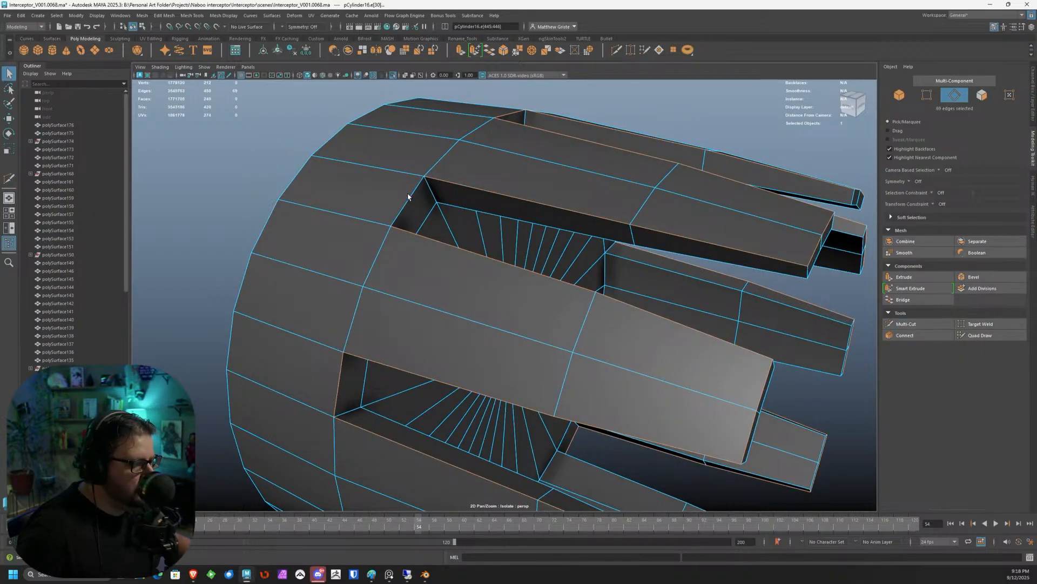
{"action": "left_click", "coordinate": [410, 200], "text": "shift"}
{"action": "scroll", "coordinate": [409, 199], "scroll_direction": "down", "scroll_amount": 5}
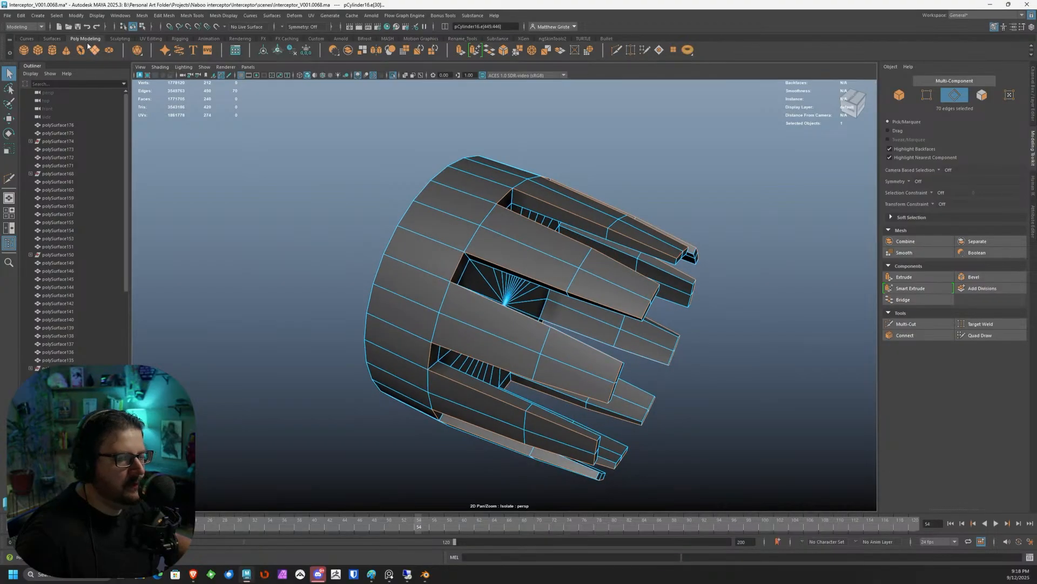
{"action": "left_click", "coordinate": [8, 16]}
{"action": "left_click", "coordinate": [51, 67]}
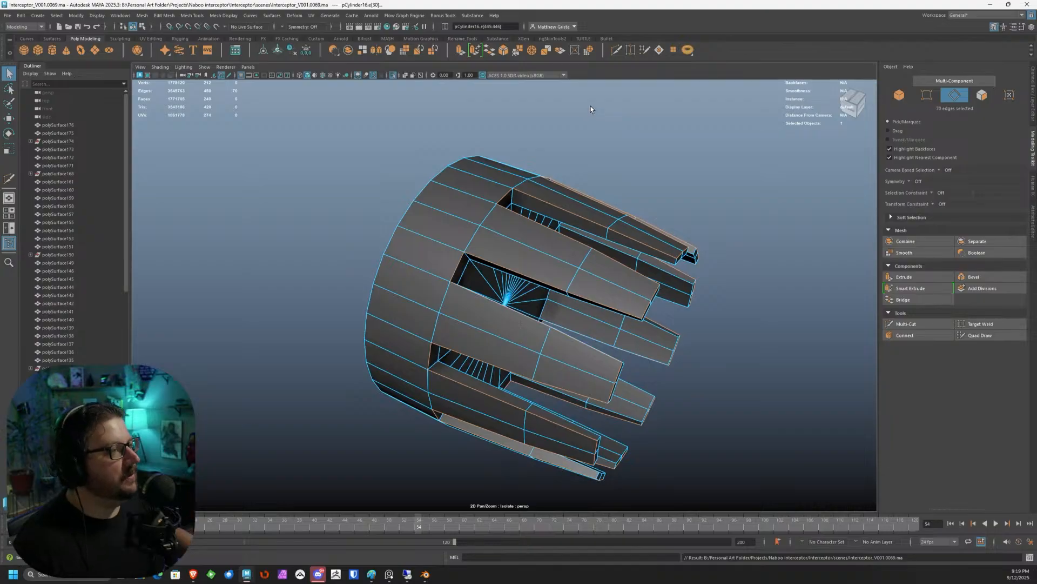
Bevel the selected prong and gap outline edges with a fraction of 0.2 and Chamfer off.
{"action": "scroll", "coordinate": [656, 275], "scroll_direction": "up", "scroll_amount": 5}
{"action": "left_click_drag", "start_coordinate": [649, 269], "coordinate": [590, 244], "text": "alt"}
{"action": "scroll", "coordinate": [586, 247], "scroll_direction": "up", "scroll_amount": 4}
{"action": "middle_click_drag", "start_coordinate": [576, 258], "coordinate": [564, 259], "text": "alt"}
{"action": "scroll", "coordinate": [541, 268], "scroll_direction": "down", "scroll_amount": 3}
{"action": "left_click_drag", "start_coordinate": [474, 255], "coordinate": [454, 243], "text": "alt"}
{"action": "scroll", "coordinate": [506, 234], "scroll_direction": "up", "scroll_amount": 3}
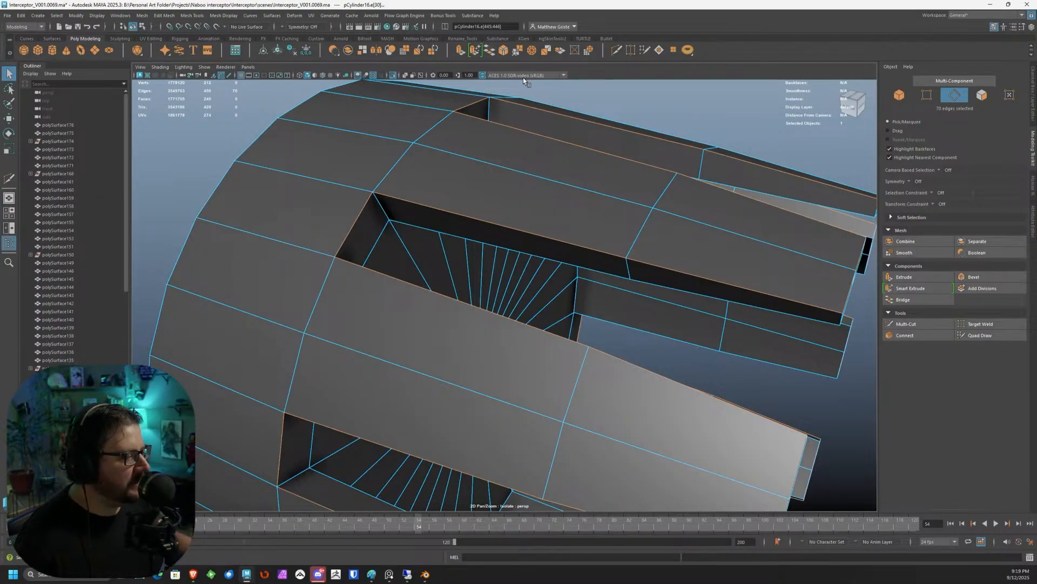
{"action": "left_click", "coordinate": [505, 52]}
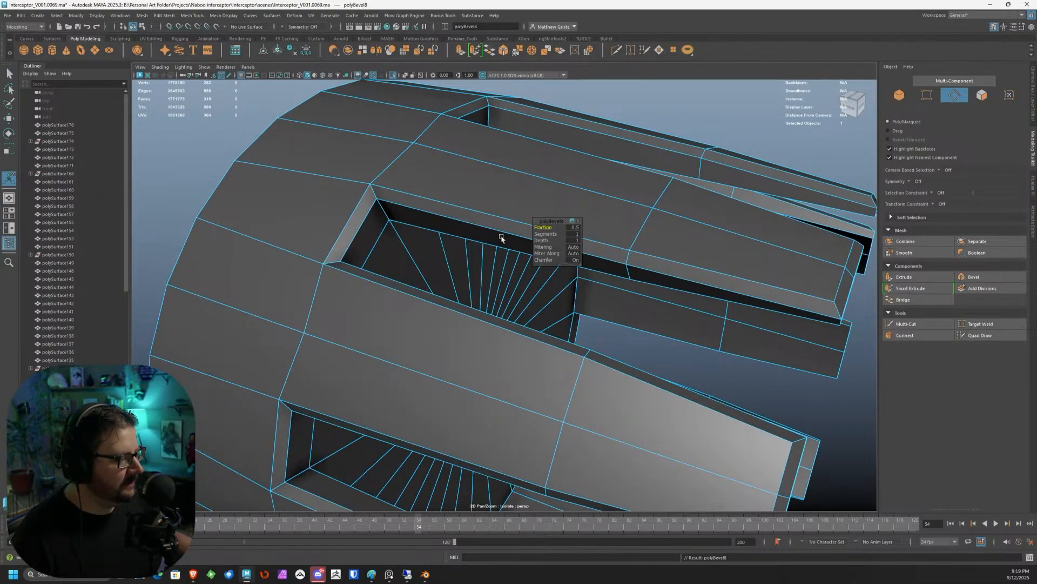
{"action": "left_click_drag", "start_coordinate": [540, 259], "coordinate": [533, 263]}
{"action": "left_click_drag", "start_coordinate": [542, 227], "coordinate": [542, 227]}
{"action": "left_click_drag", "start_coordinate": [463, 212], "coordinate": [645, 238], "text": "alt"}
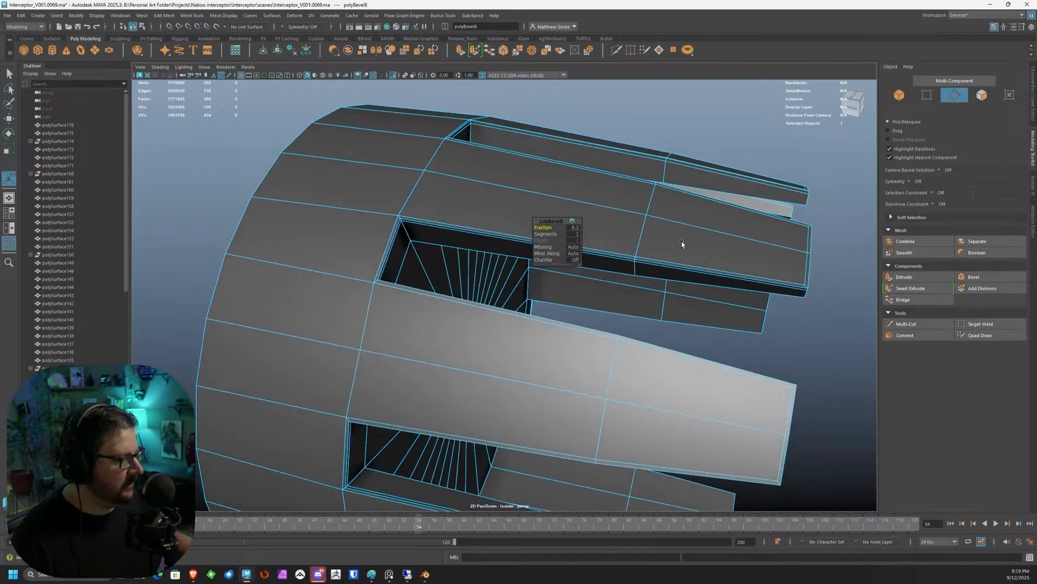
Cut supporting edge loops with Multi-Cut near the ring's front rim and on both sides of the prongs' base.
{"action": "left_click", "coordinate": [926, 321]}
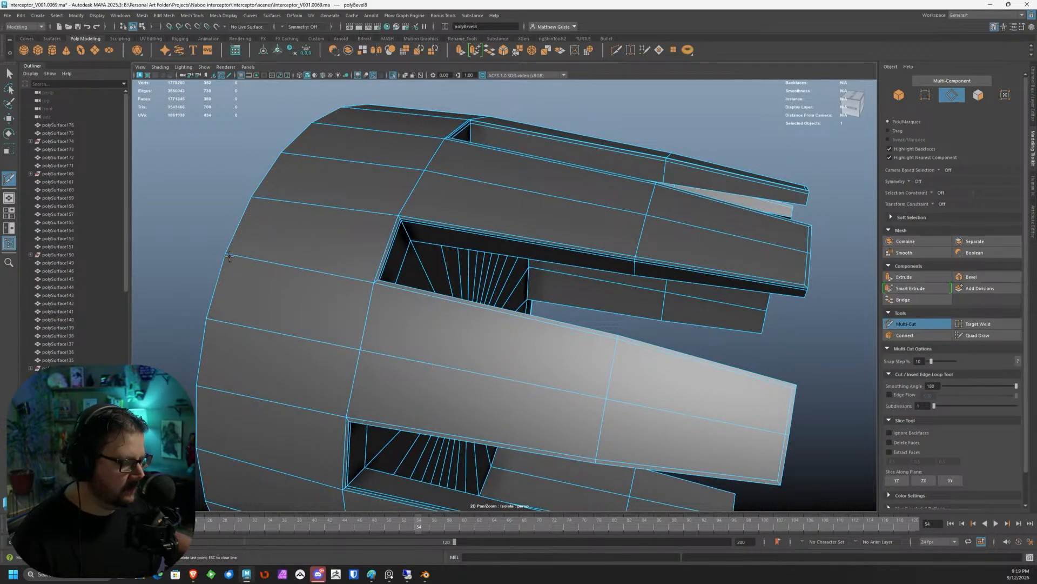
{"action": "left_click", "coordinate": [352, 275], "text": "ctrl"}
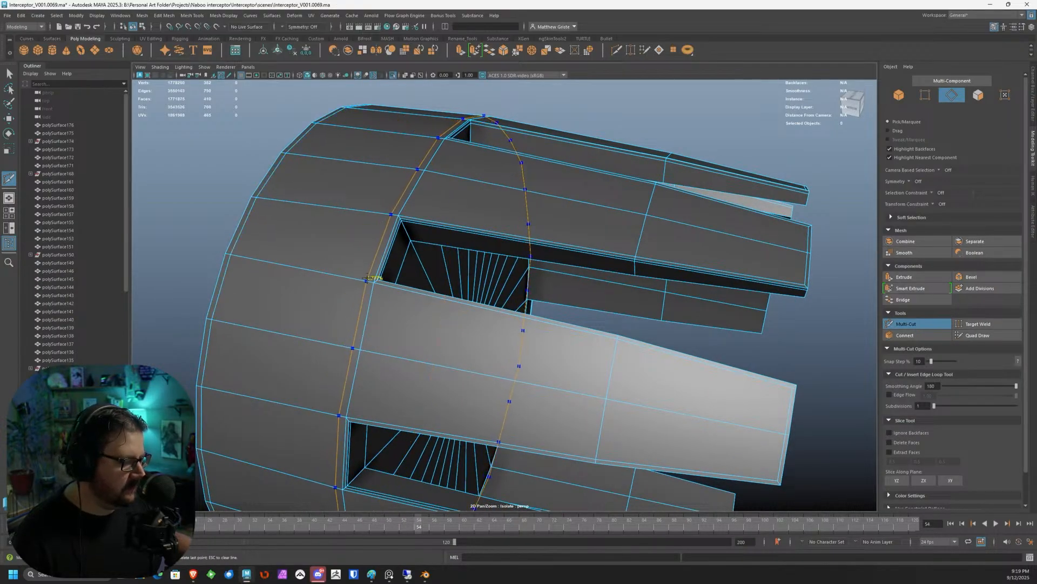
{"action": "left_click", "coordinate": [406, 217], "text": "ctrl"}
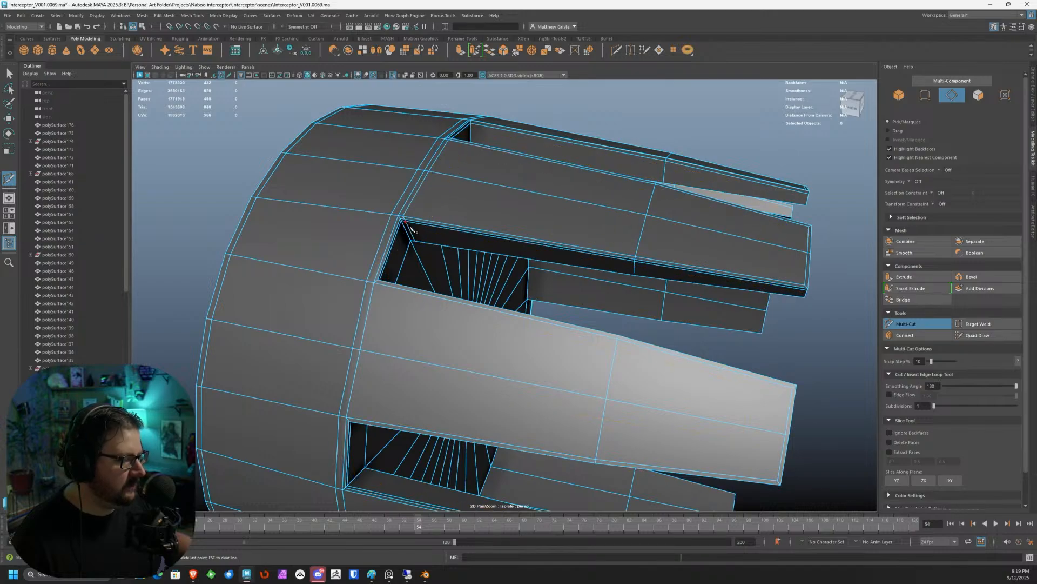
{"action": "left_click", "coordinate": [380, 281], "text": "ctrl"}
Cut supporting edge loops across two neighbouring prongs close to their tips.
{"action": "scroll", "coordinate": [496, 295], "scroll_direction": "up", "scroll_amount": 3}
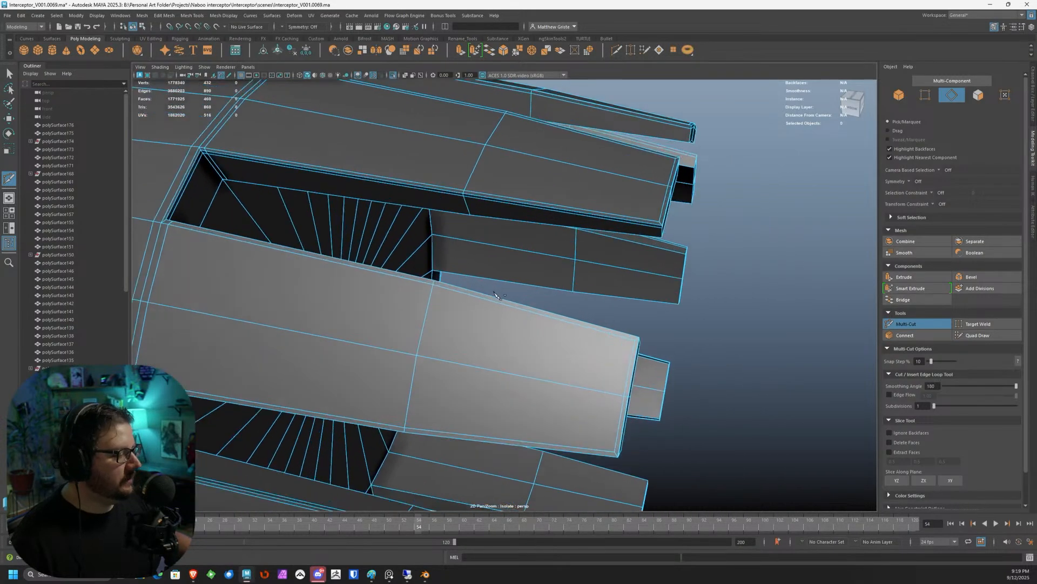
{"action": "left_click", "coordinate": [632, 335], "text": "ctrl"}
{"action": "left_click", "coordinate": [673, 157], "text": "ctrl"}
{"action": "left_click_drag", "start_coordinate": [674, 155], "coordinate": [682, 179], "text": "alt"}
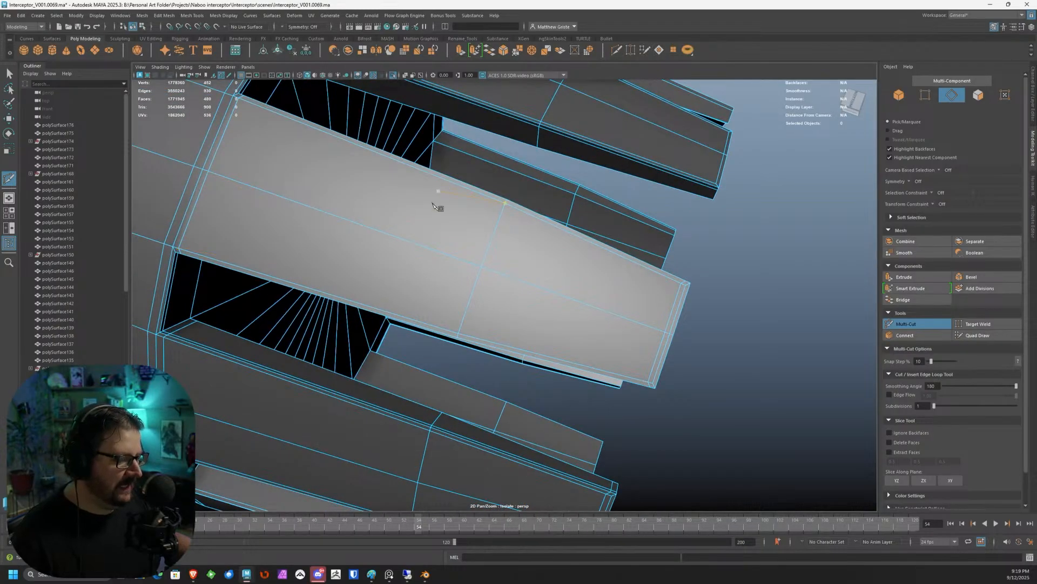
Cut supporting edge loops across the next prong's base and close to its tip, continuing around the ring.
{"action": "left_click_drag", "start_coordinate": [438, 194], "coordinate": [301, 243], "text": "alt"}
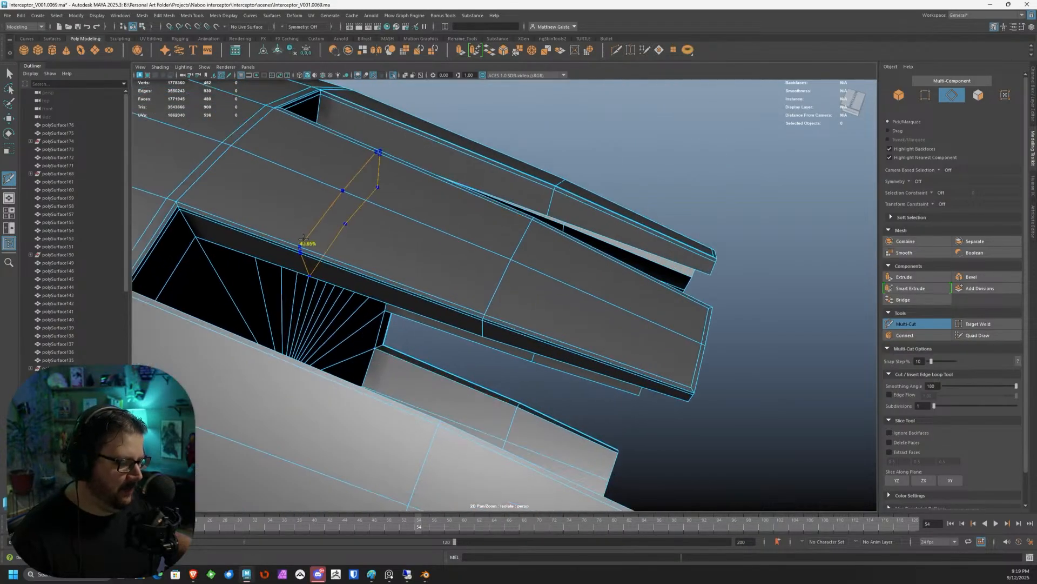
{"action": "left_click", "coordinate": [183, 205], "text": "ctrl"}
{"action": "left_click", "coordinate": [691, 385], "text": "ctrl"}
{"action": "left_click_drag", "start_coordinate": [669, 299], "coordinate": [667, 328], "text": "alt"}
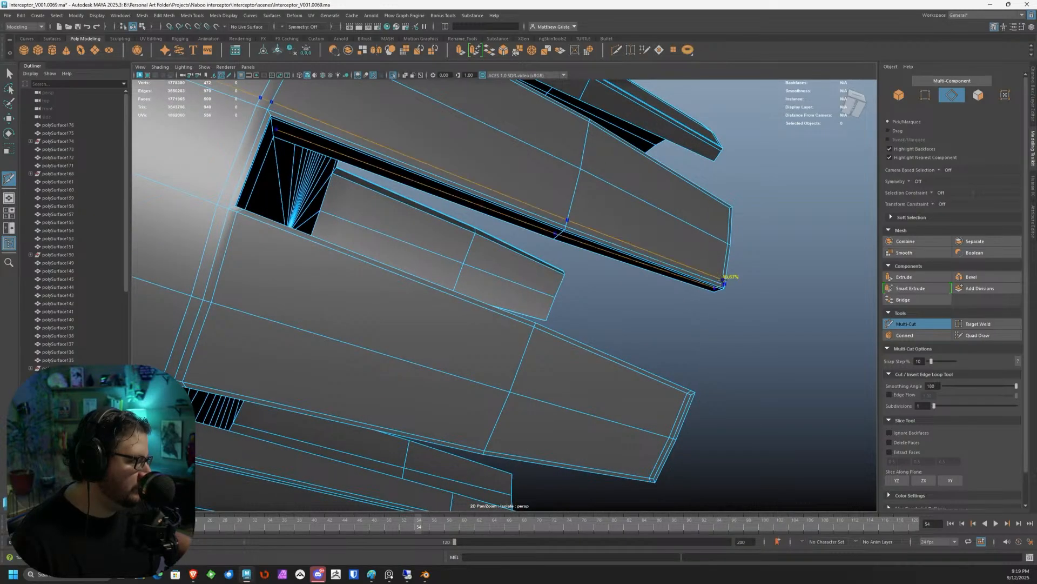
{"action": "left_click", "coordinate": [723, 279], "text": "ctrl"}
{"action": "left_click_drag", "start_coordinate": [641, 222], "coordinate": [396, 309], "text": "alt"}
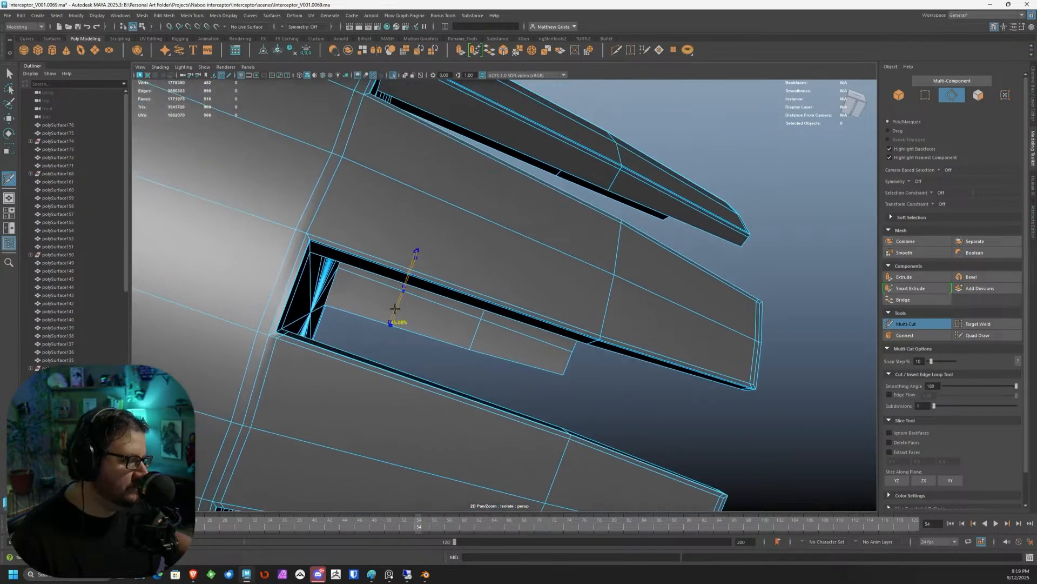
Cut supporting edge loops near the base and tip of the following prong.
{"action": "left_click", "coordinate": [317, 238], "text": "ctrl"}
{"action": "left_click_drag", "start_coordinate": [316, 238], "coordinate": [359, 248], "text": "alt"}
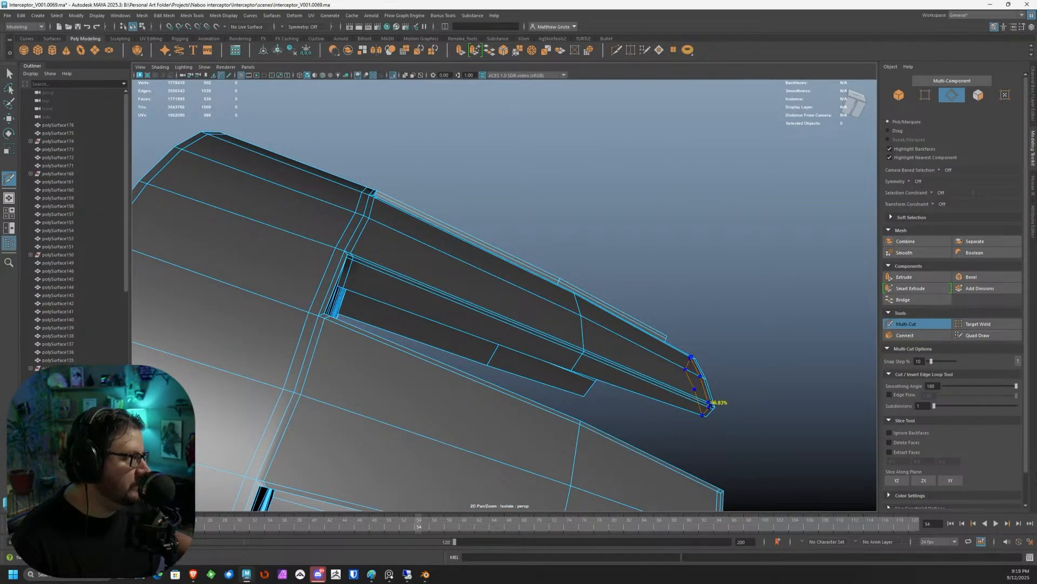
{"action": "left_click_drag", "start_coordinate": [524, 295], "coordinate": [432, 211], "text": "alt"}
{"action": "middle_click_drag", "start_coordinate": [437, 183], "coordinate": [465, 292], "text": "alt"}
{"action": "right_click_drag", "start_coordinate": [465, 292], "coordinate": [485, 275], "text": "alt"}
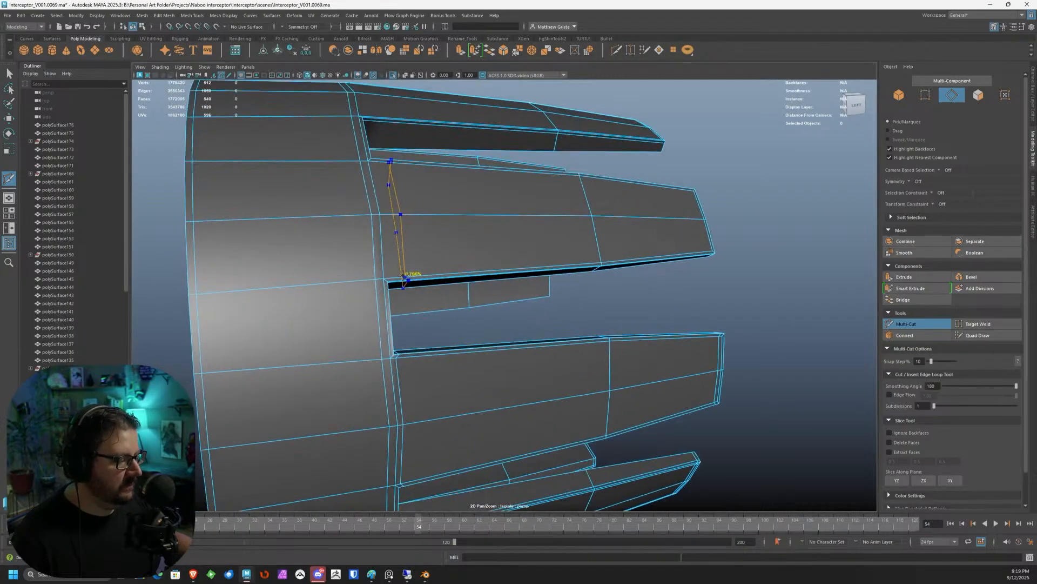
Cut supporting edge loops near the base and tip of the next two prongs around the ring.
{"action": "left_click", "coordinate": [388, 276]}
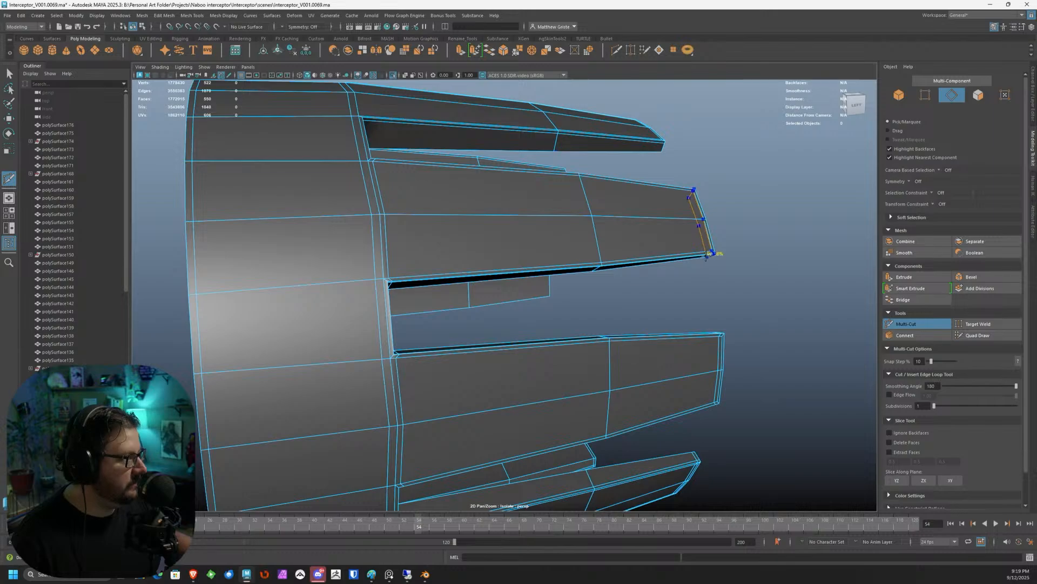
{"action": "left_click_drag", "start_coordinate": [563, 172], "coordinate": [375, 303], "text": "alt"}
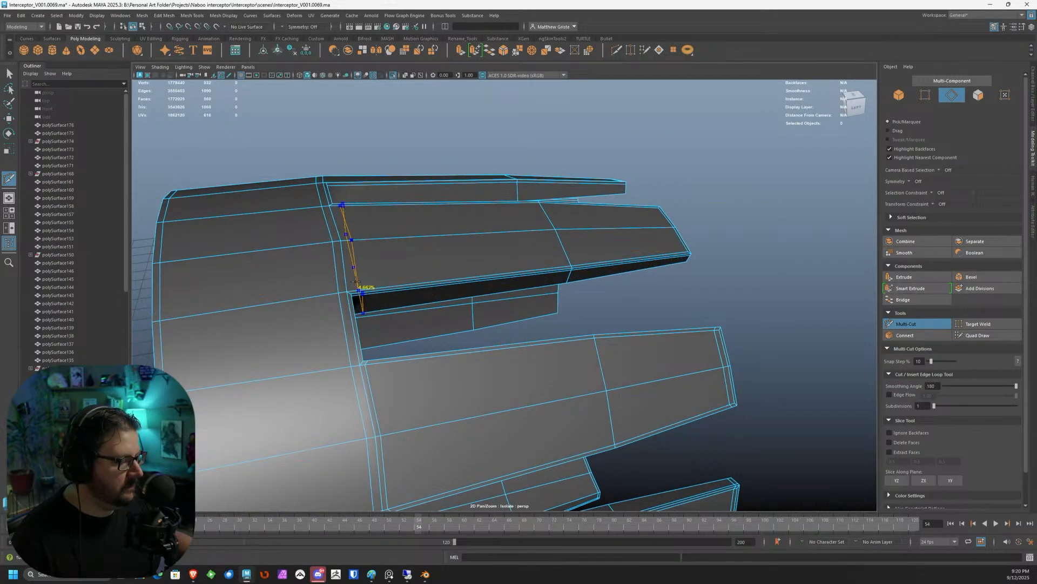
{"action": "left_click", "coordinate": [346, 238], "text": "ctrl"}
{"action": "left_click", "coordinate": [671, 227], "text": "ctrl"}
Add supporting edge loops across the base and tip of the adjacent prong.
{"action": "left_click_drag", "start_coordinate": [671, 227], "coordinate": [625, 158], "text": "alt"}
{"action": "left_click", "coordinate": [397, 244], "text": "ctrl"}
{"action": "left_click", "coordinate": [746, 194], "text": "ctrl"}
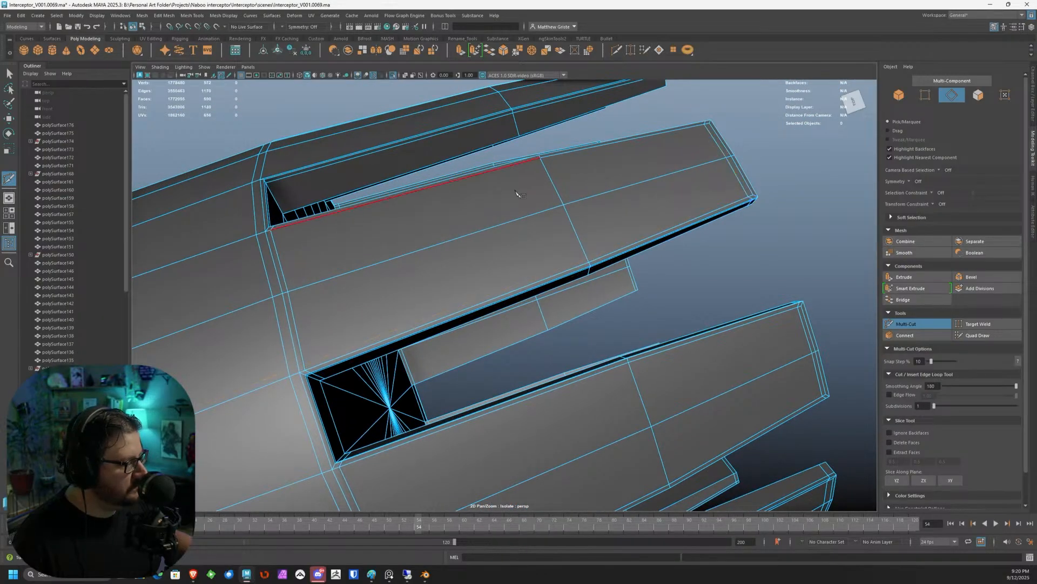
Cut supporting edge loops across the next unsupported prong, one at its base and one close to its tip.
{"action": "left_click_drag", "start_coordinate": [503, 174], "coordinate": [521, 331], "text": "alt"}
{"action": "middle_click_drag", "start_coordinate": [494, 287], "coordinate": [514, 354], "text": "alt"}
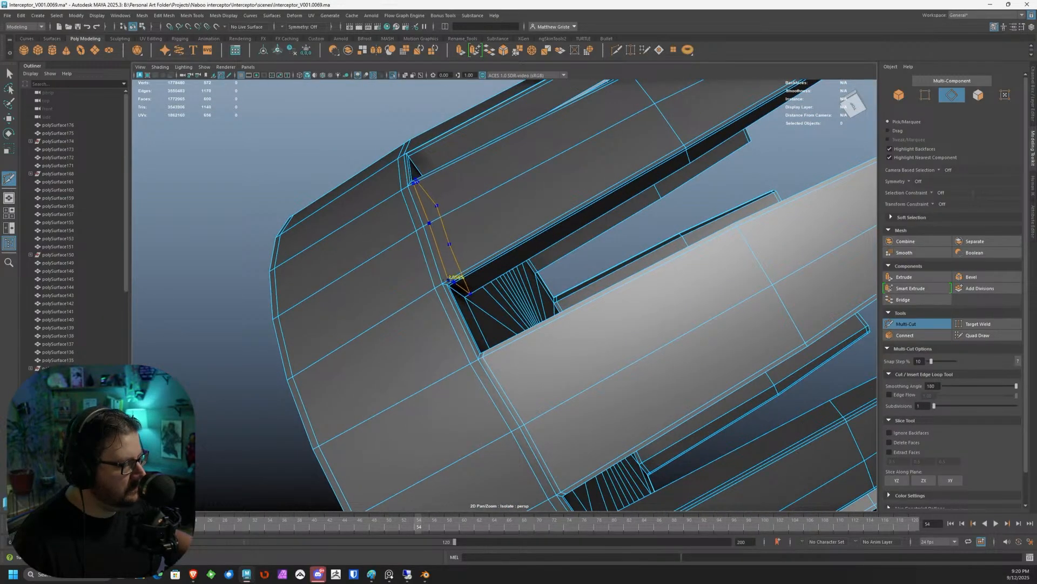
{"action": "left_click", "coordinate": [454, 281], "text": "ctrl"}
{"action": "left_click_drag", "start_coordinate": [549, 203], "coordinate": [654, 316], "text": "alt"}
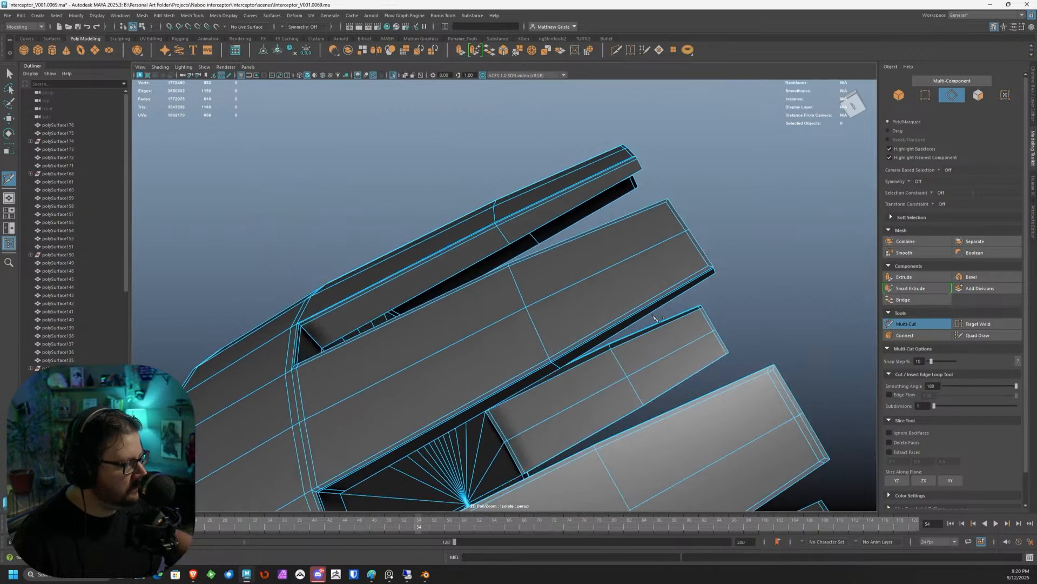
{"action": "left_click", "coordinate": [711, 271], "text": "ctrl"}
Cut the remaining supporting edge loops on the last unsupported prong, plus one running around the ring along the prongs' inner faces.
{"action": "left_click_drag", "start_coordinate": [711, 271], "coordinate": [429, 220], "text": "alt"}
{"action": "left_click", "coordinate": [335, 236], "text": "ctrl"}
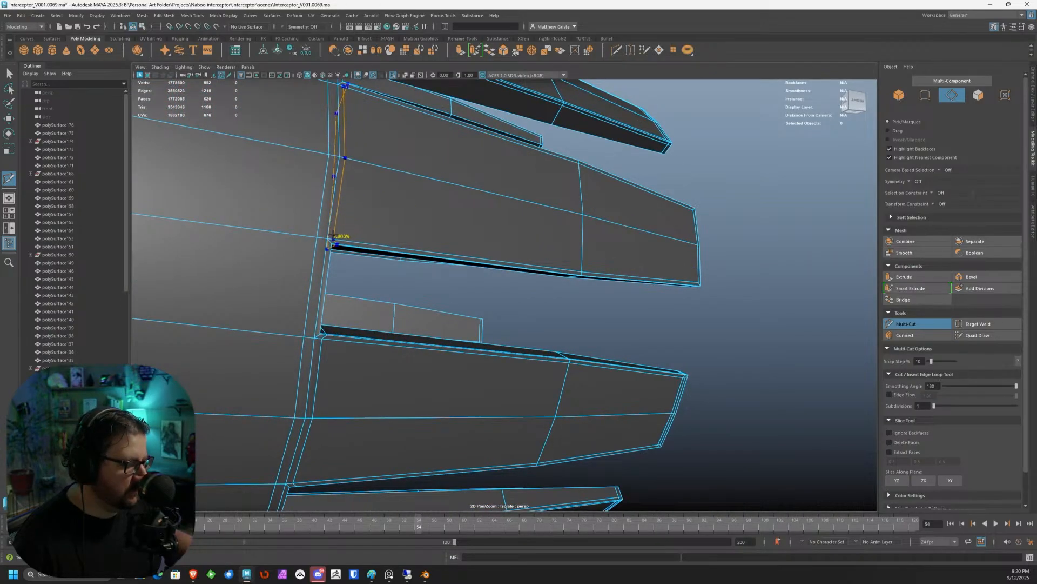
{"action": "left_click_drag", "start_coordinate": [571, 224], "coordinate": [563, 274], "text": "alt"}
{"action": "left_click", "coordinate": [649, 344], "text": "ctrl"}
{"action": "left_click", "coordinate": [547, 220], "text": "ctrl"}
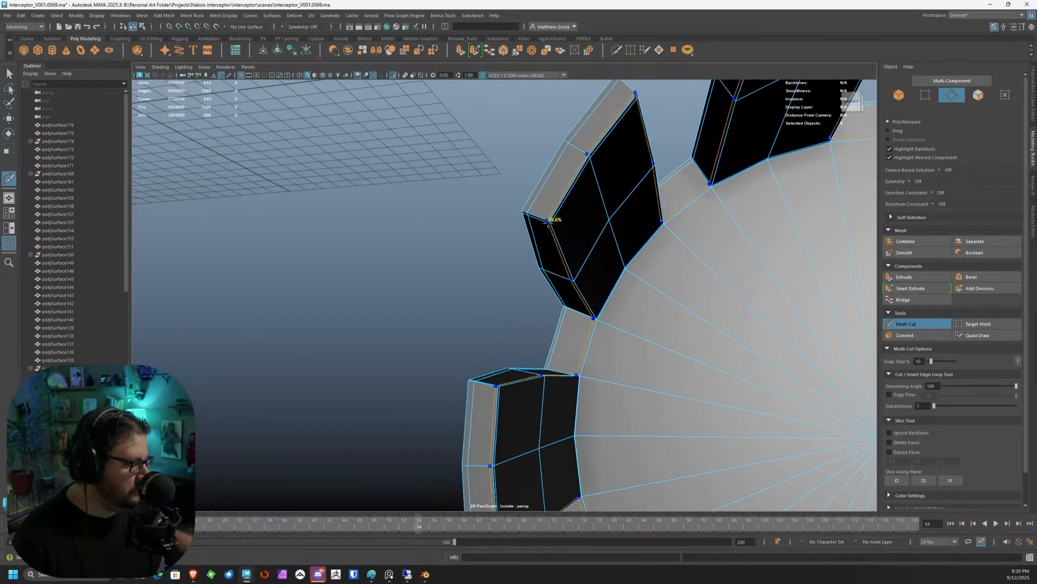
{"action": "left_click_drag", "start_coordinate": [547, 220], "coordinate": [530, 234], "text": "alt"}
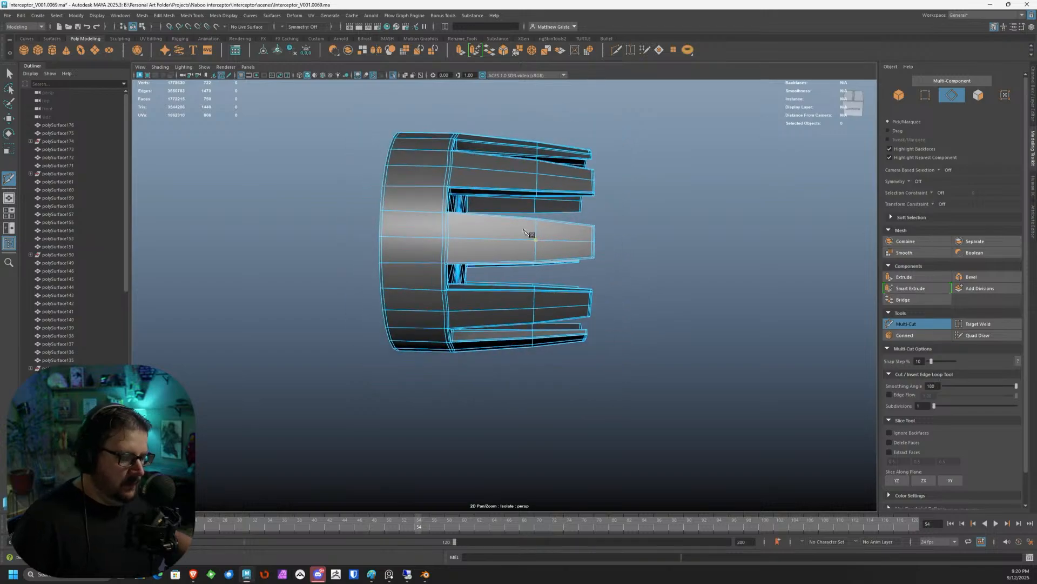
Cut a supporting edge loop around the ring's body just behind the prong bases and check the result in smooth preview.
{"action": "key", "text": "q"}
{"action": "key", "text": "3"}
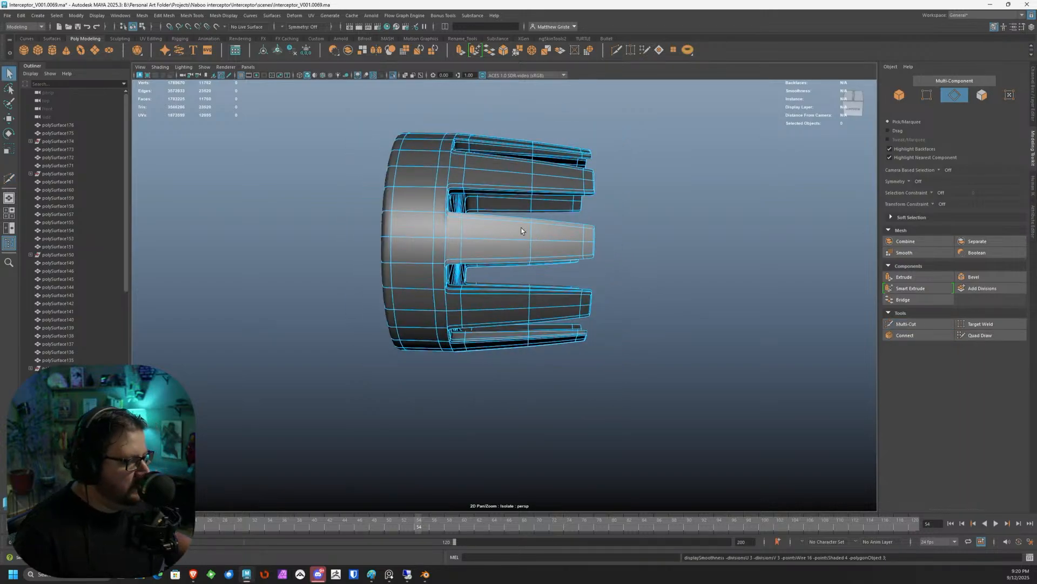
{"action": "scroll", "coordinate": [520, 223], "scroll_direction": "up", "scroll_amount": 5}
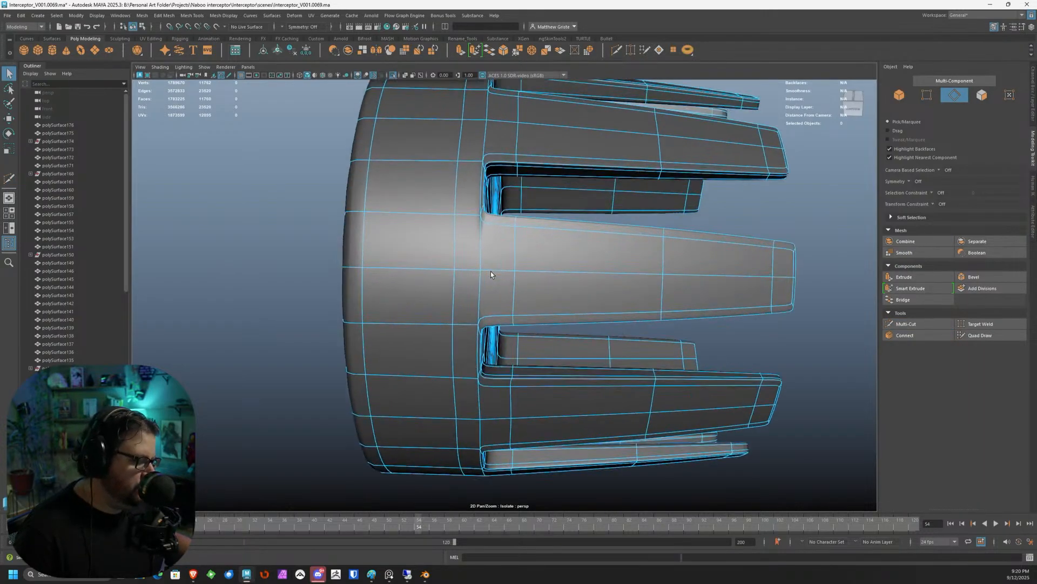
{"action": "left_click_drag", "start_coordinate": [579, 228], "coordinate": [476, 303], "text": "alt"}
{"action": "key", "text": "1"}
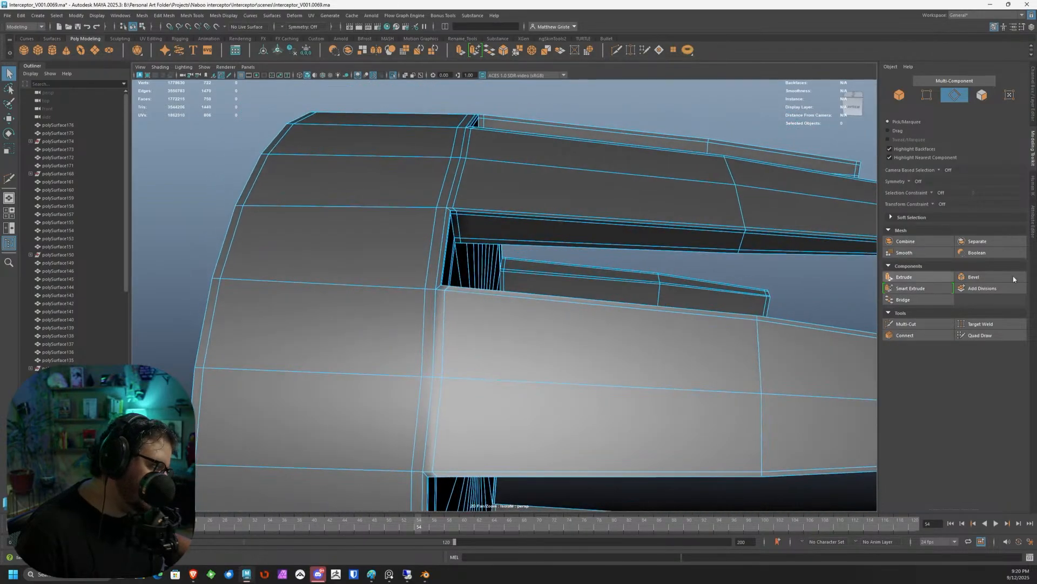
{"action": "left_click", "coordinate": [926, 323]}
{"action": "left_click", "coordinate": [430, 205], "text": "ctrl"}
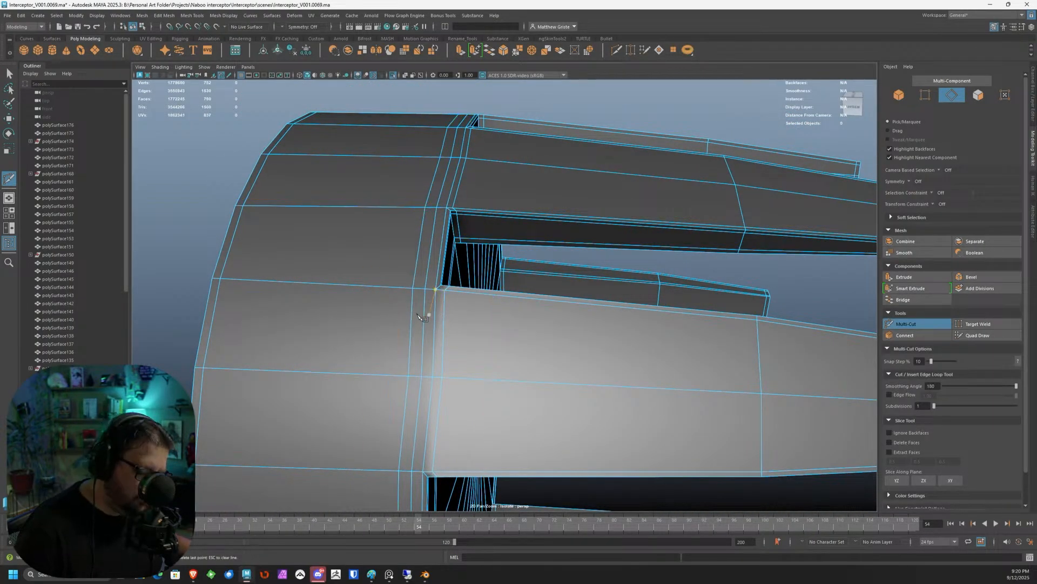
{"action": "key", "text": "q"}
{"action": "key", "text": "3"}
{"action": "left_click_drag", "start_coordinate": [421, 300], "coordinate": [579, 234], "text": "alt"}
Extrude the circular cap faces enclosed by the prongs and return the ring to object selection.
{"action": "key", "text": "1"}
{"action": "scroll", "coordinate": [472, 230], "scroll_direction": "up", "scroll_amount": 2}
{"action": "right_click_drag", "start_coordinate": [472, 230], "coordinate": [473, 245]}
{"action": "scroll", "coordinate": [513, 216], "scroll_direction": "down", "scroll_amount": 2}
{"action": "mouse_move", "coordinate": [532, 181]}
{"action": "left_mouse_down"}
{"action": "mouse_move", "coordinate": [499, 382]}
{"action": "mouse_move", "coordinate": [588, 201]}
{"action": "mouse_move", "coordinate": [565, 197]}
{"action": "left_mouse_up"}
{"action": "key", "text": "ctrl+e"}
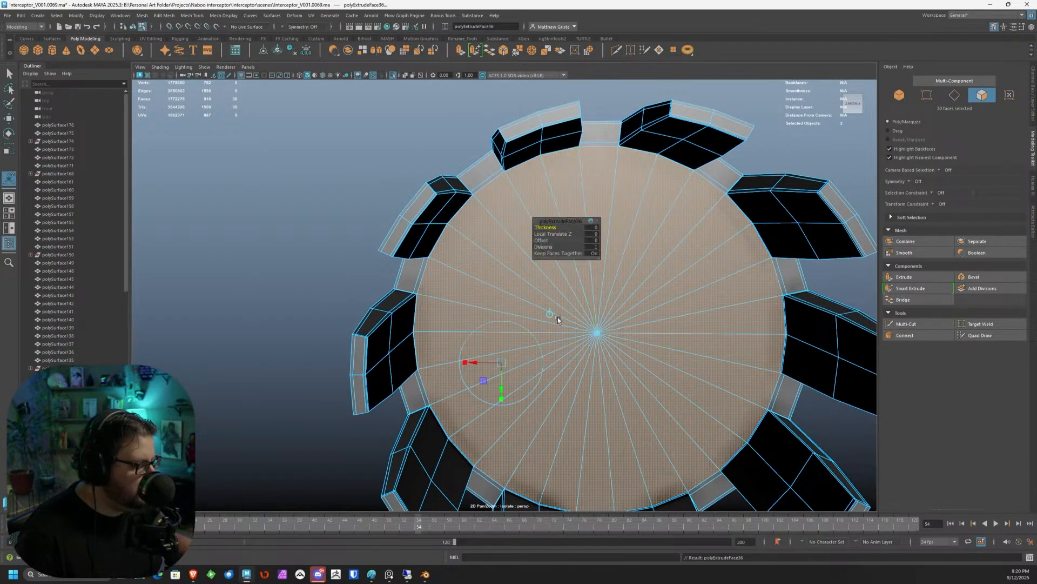
{"action": "left_click", "coordinate": [548, 315]}
{"action": "right_click_drag", "start_coordinate": [564, 268], "coordinate": [608, 257]}
{"action": "left_click_drag", "start_coordinate": [608, 257], "coordinate": [543, 214], "text": "alt"}
{"action": "right_click", "coordinate": [520, 209]}
{"action": "left_click", "coordinate": [817, 306]}
{"action": "left_click_drag", "start_coordinate": [817, 306], "coordinate": [575, 241], "text": "alt"}
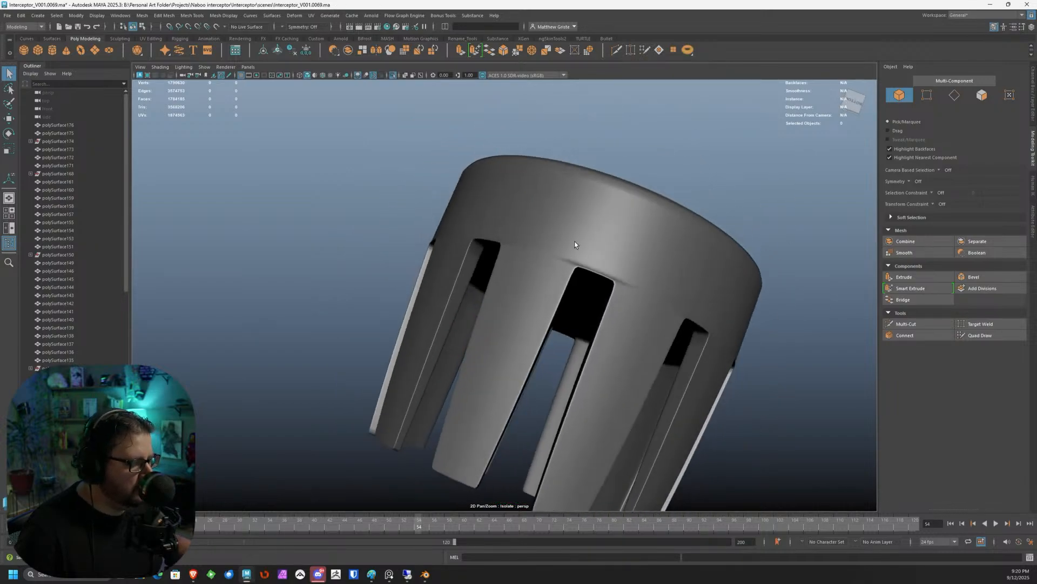
Examine the edge loops beside a slot corner between two prongs and turn off isolation to show the whole ship.
{"action": "left_click", "coordinate": [575, 241]}
{"action": "scroll", "coordinate": [535, 288], "scroll_direction": "up", "scroll_amount": 5}
{"action": "scroll", "coordinate": [536, 286], "scroll_direction": "up", "scroll_amount": 4}
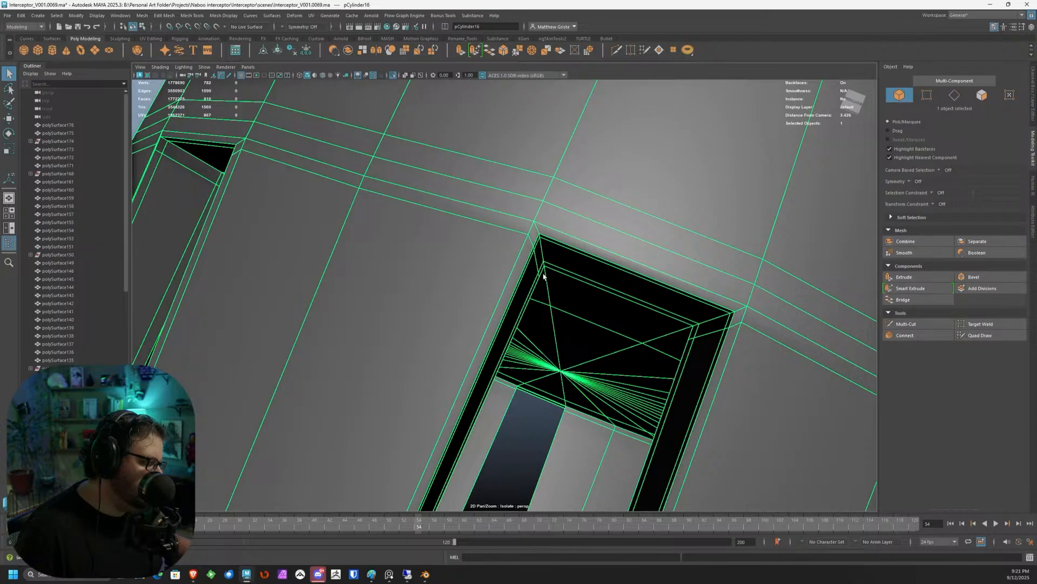
{"action": "right_click_drag", "start_coordinate": [524, 220], "coordinate": [500, 218]}
{"action": "left_click", "coordinate": [512, 215]}
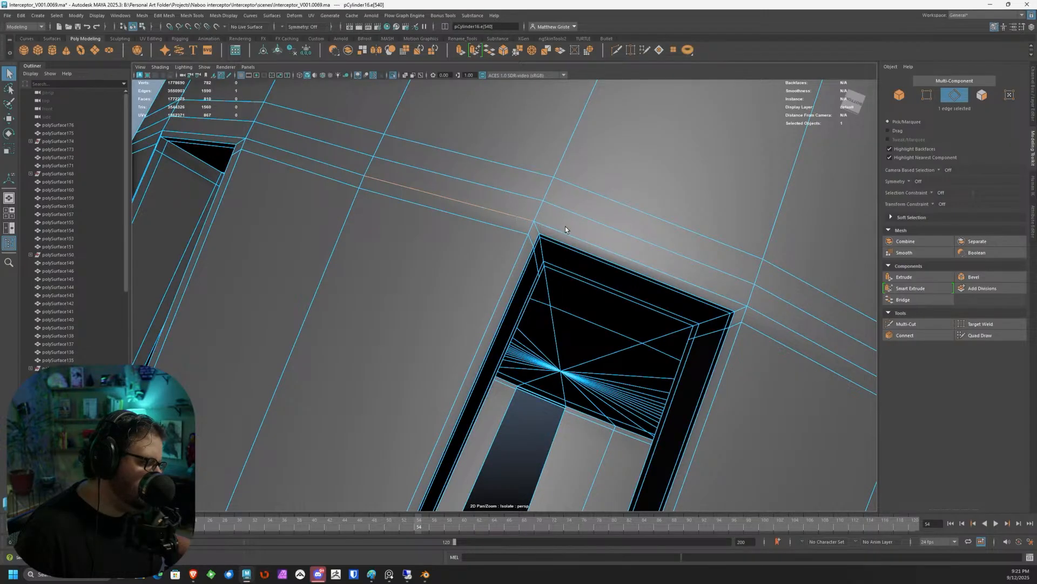
{"action": "scroll", "coordinate": [561, 233], "scroll_direction": "down", "scroll_amount": 6}
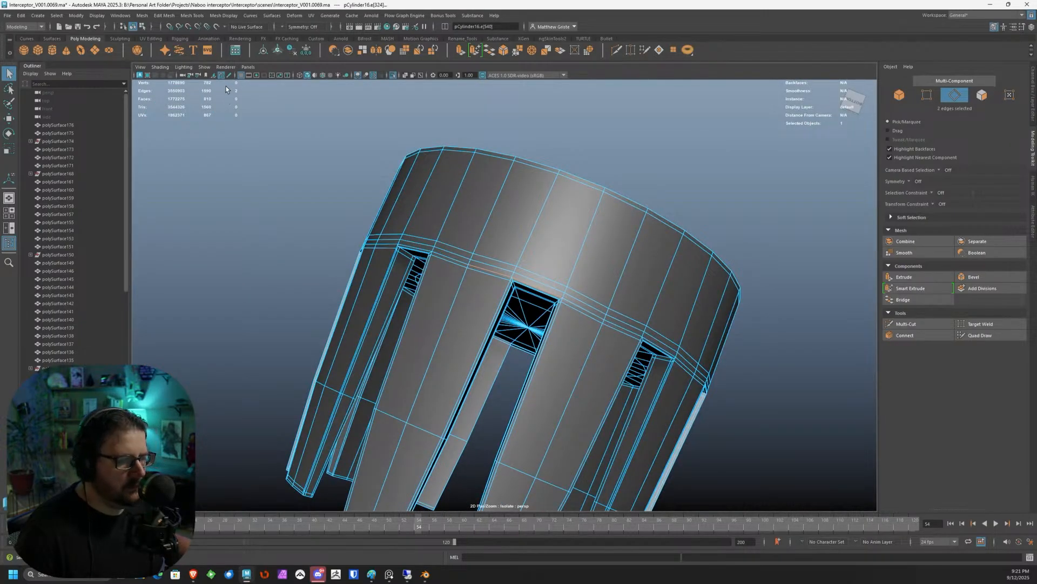
{"action": "left_click", "coordinate": [204, 67]}
{"action": "mouse_move", "coordinate": [227, 77]}
{"action": "left_click", "coordinate": [324, 78]}
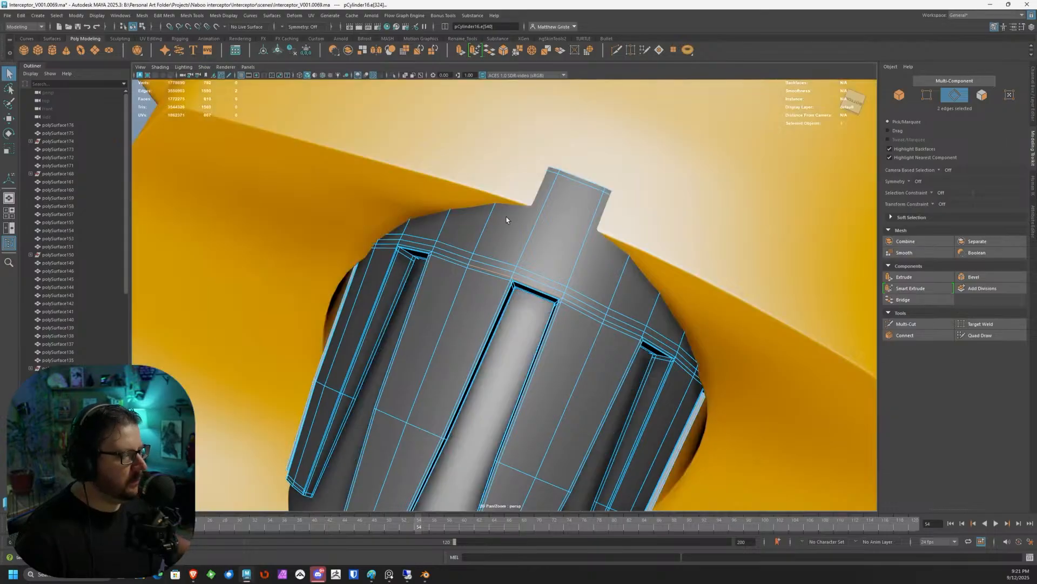
Leave component editing on the pronged ring, clear the selection, and view the engine within its housing.
{"action": "key", "text": "F8"}
{"action": "scroll", "coordinate": [540, 209], "scroll_direction": "down", "scroll_amount": 5}
{"action": "left_click", "coordinate": [666, 391]}
{"action": "left_click_drag", "start_coordinate": [665, 392], "coordinate": [573, 317], "text": "alt"}
{"action": "left_click", "coordinate": [572, 309]}
{"action": "left_click", "coordinate": [568, 275]}
{"action": "right_click_drag", "start_coordinate": [569, 275], "coordinate": [608, 259]}
{"action": "left_click", "coordinate": [711, 138]}
{"action": "left_click_drag", "start_coordinate": [711, 139], "coordinate": [546, 211], "text": "alt"}
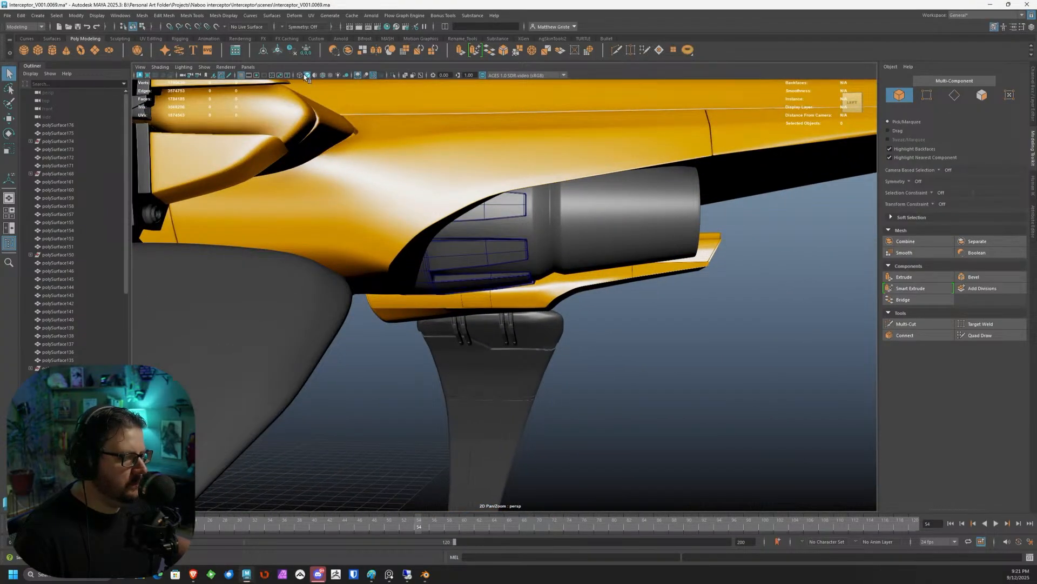
Switch the pronged ring to its unsmoothed display and back to smooth preview, then deselect it.
{"action": "left_click_drag", "start_coordinate": [557, 276], "coordinate": [493, 234], "text": "alt"}
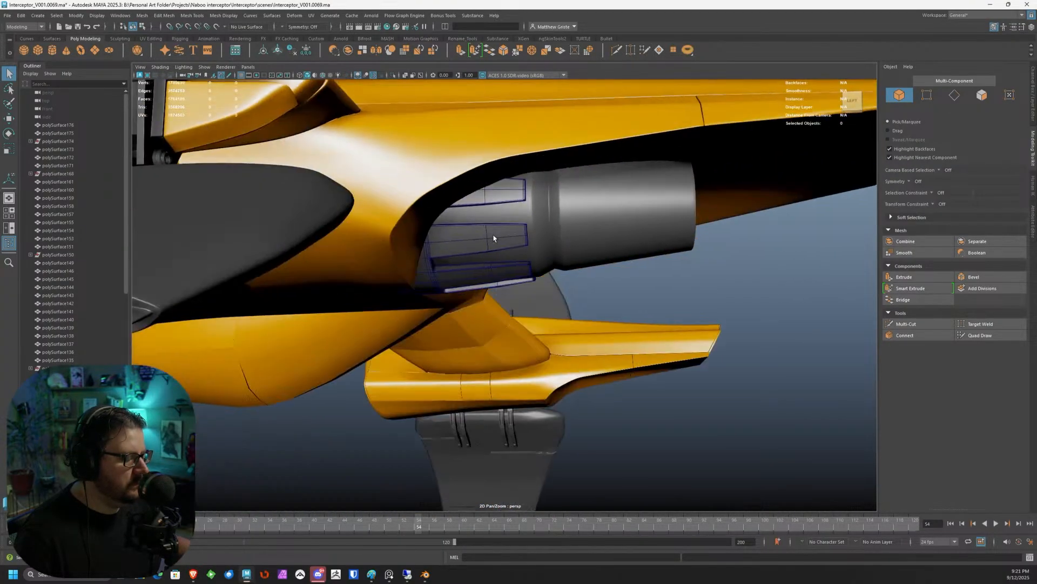
{"action": "left_click", "coordinate": [494, 237]}
{"action": "key", "text": "1"}
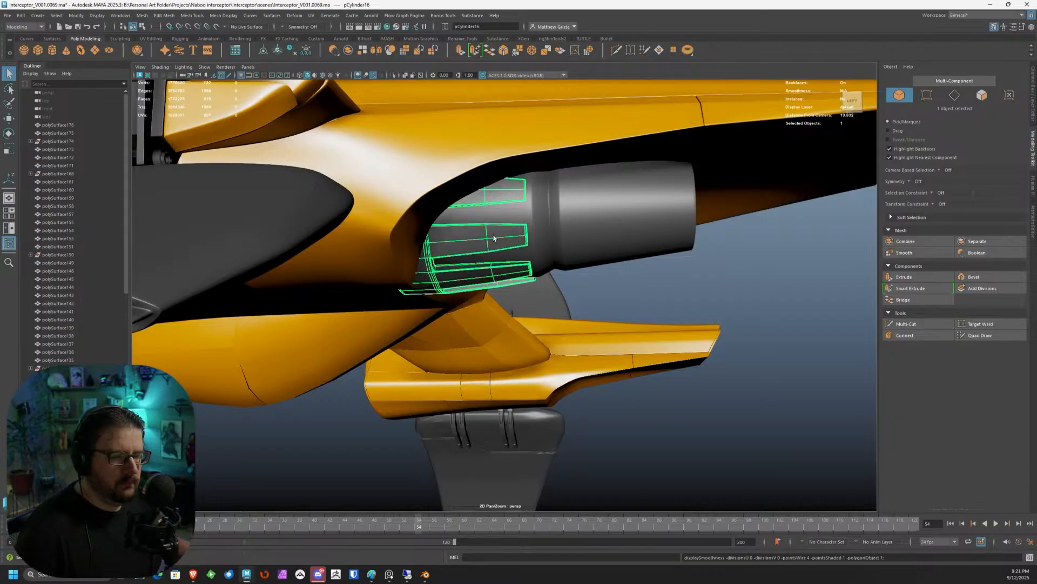
{"action": "left_click", "coordinate": [637, 270]}
{"action": "left_click", "coordinate": [493, 233]}
{"action": "key", "text": "3"}
{"action": "left_click", "coordinate": [713, 279]}
{"action": "left_click_drag", "start_coordinate": [713, 279], "coordinate": [674, 317], "text": "alt"}
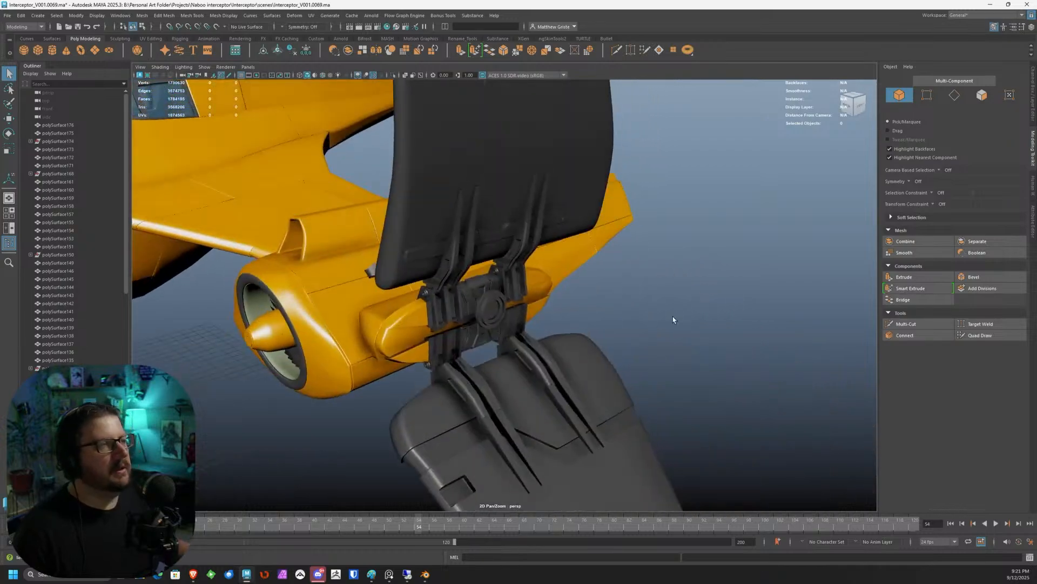
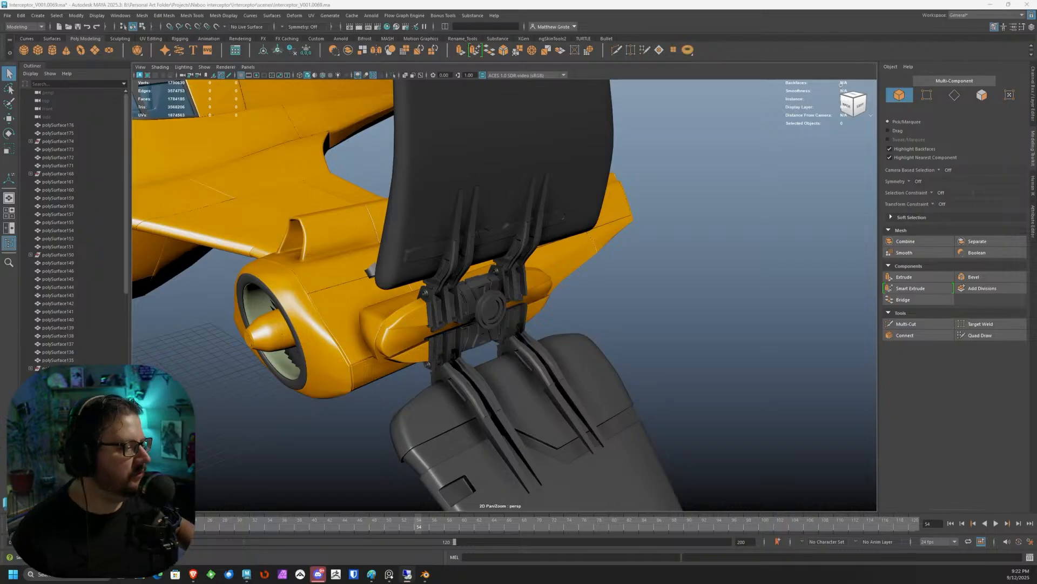
Examine the whole ship from several angles, ending close to the engine's underside.
{"action": "scroll", "coordinate": [504, 309], "scroll_direction": "down", "scroll_amount": 6}
{"action": "left_click_drag", "start_coordinate": [505, 314], "coordinate": [506, 273], "text": "alt"}
{"action": "scroll", "coordinate": [507, 273], "scroll_direction": "down", "scroll_amount": 3}
{"action": "middle_click_drag", "start_coordinate": [506, 272], "coordinate": [555, 272], "text": "alt"}
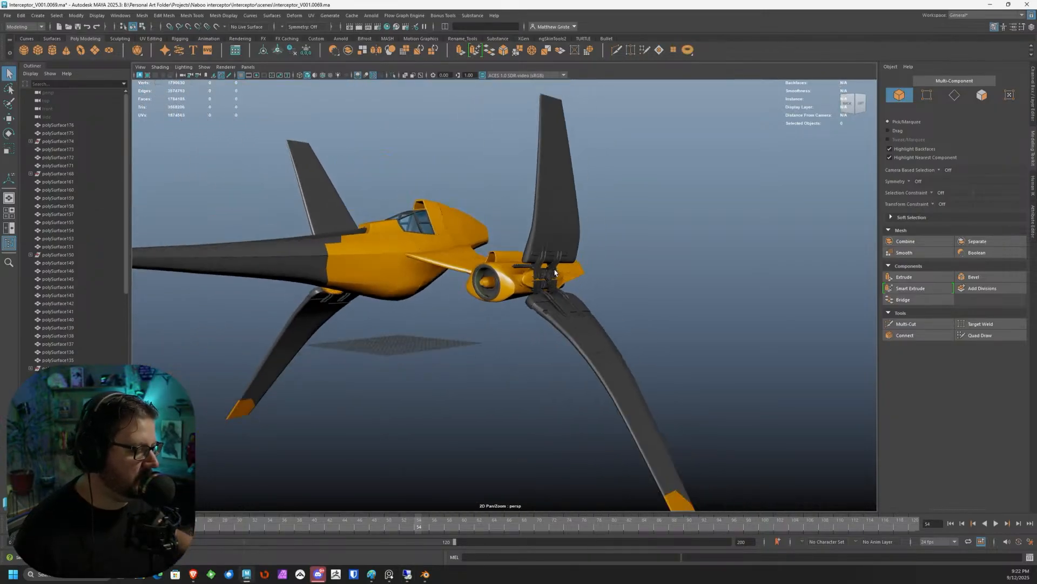
{"action": "left_click_drag", "start_coordinate": [555, 273], "coordinate": [538, 275], "text": "alt"}
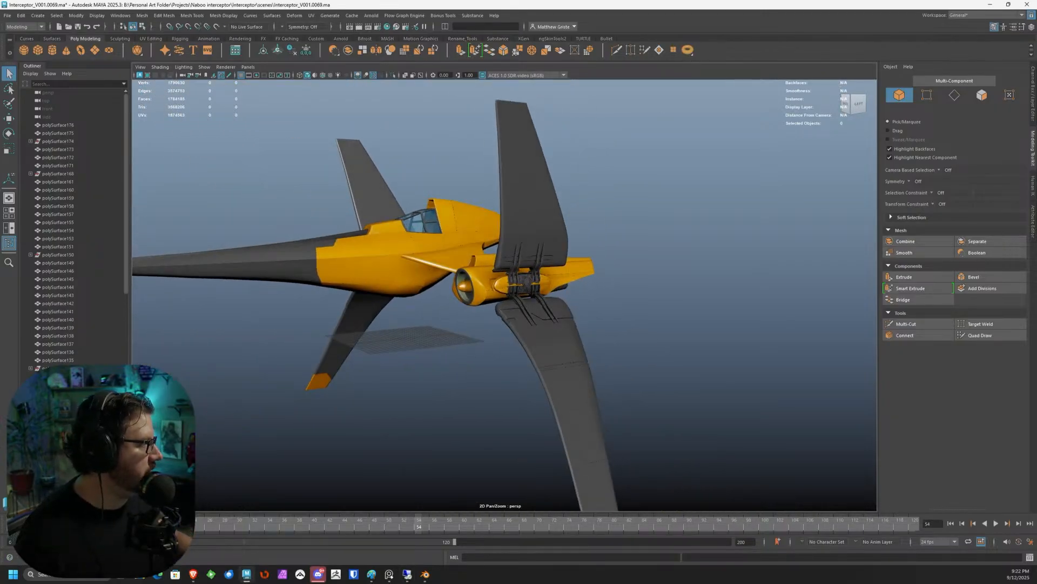
{"action": "scroll", "coordinate": [625, 195], "scroll_direction": "up", "scroll_amount": 5}
{"action": "left_click_drag", "start_coordinate": [624, 195], "coordinate": [537, 225], "text": "alt"}
{"action": "scroll", "coordinate": [618, 246], "scroll_direction": "up", "scroll_amount": 3}
Select the pronged ring together with the exhaust barrel and examine how they sit inside the engine housing.
{"action": "left_click", "coordinate": [427, 185]}
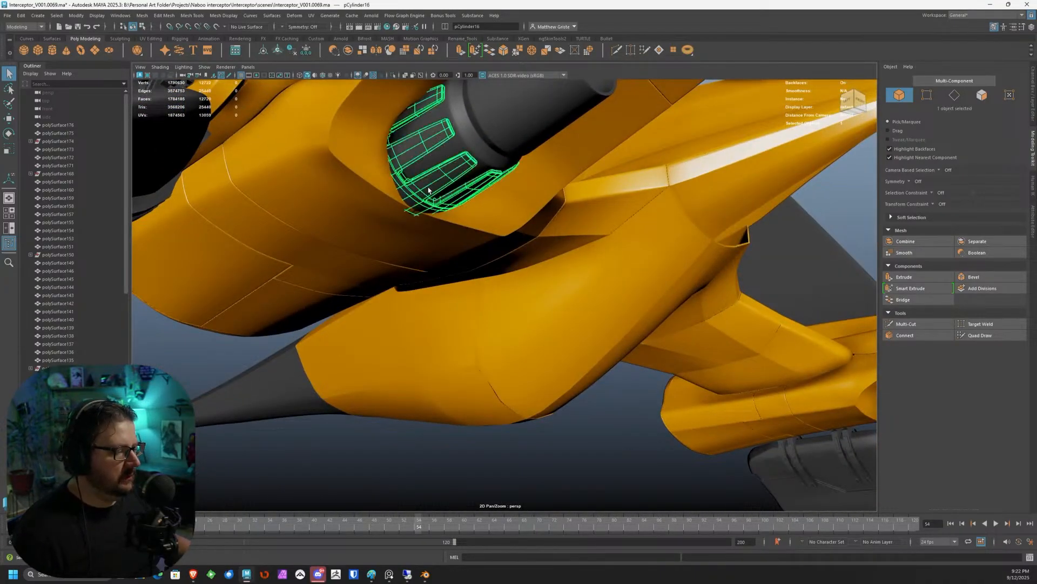
{"action": "scroll", "coordinate": [555, 196], "scroll_direction": "down", "scroll_amount": 2}
{"action": "left_click_drag", "start_coordinate": [556, 191], "coordinate": [616, 297], "text": "alt"}
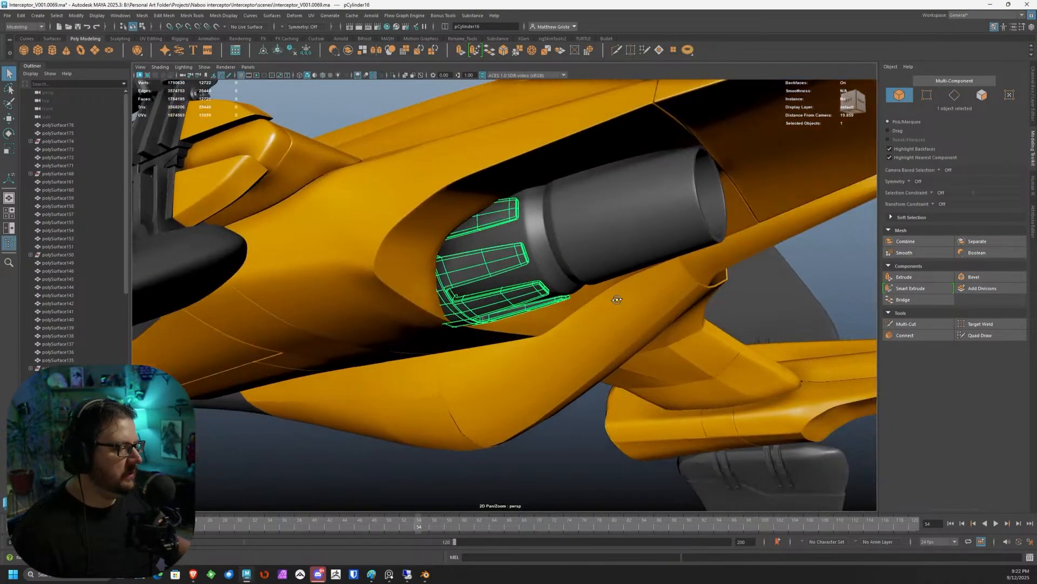
{"action": "scroll", "coordinate": [616, 297], "scroll_direction": "up", "scroll_amount": 4}
{"action": "left_click_drag", "start_coordinate": [639, 238], "coordinate": [528, 258], "text": "alt"}
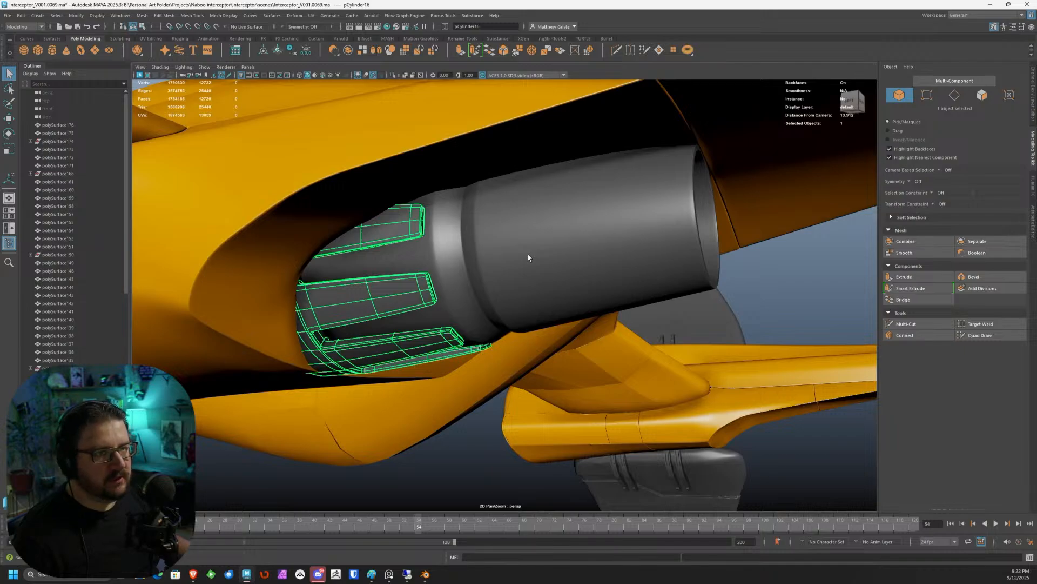
{"action": "left_click", "coordinate": [556, 238], "text": "shift"}
{"action": "left_click_drag", "start_coordinate": [572, 248], "coordinate": [529, 211], "text": "alt"}
{"action": "right_click_drag", "start_coordinate": [530, 212], "coordinate": [540, 236], "text": "alt"}
{"action": "left_click_drag", "start_coordinate": [540, 235], "coordinate": [473, 274], "text": "alt"}
{"action": "left_click", "coordinate": [590, 458]}
Examine the exhaust assembly and the tapered rear of the engine nacelle from the side and the rear.
{"action": "right_click_drag", "start_coordinate": [500, 335], "coordinate": [447, 280], "text": "alt"}
{"action": "left_click_drag", "start_coordinate": [447, 280], "coordinate": [366, 263], "text": "alt"}
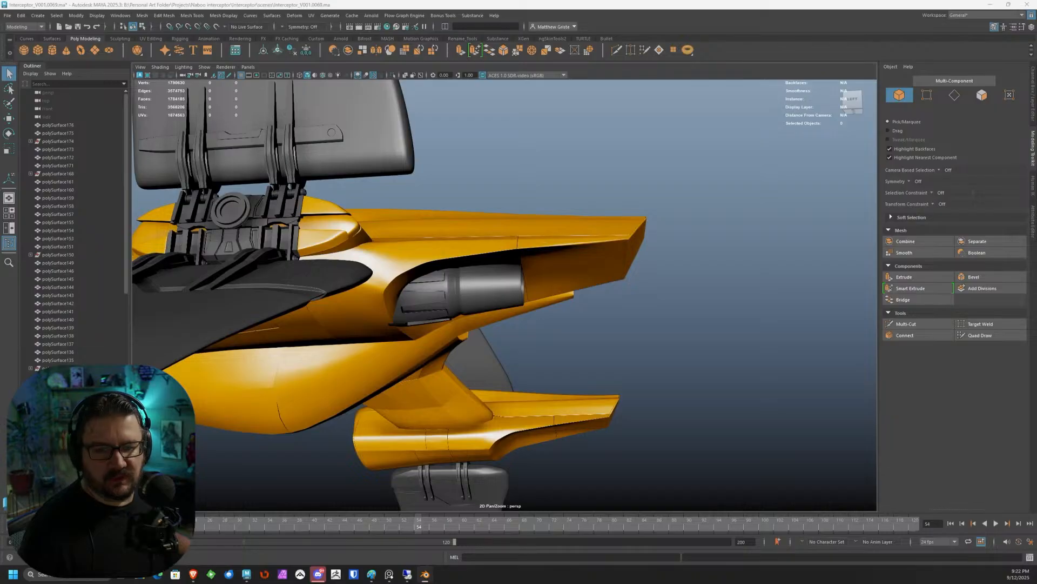
{"action": "left_click_drag", "start_coordinate": [366, 263], "coordinate": [309, 215], "text": "alt"}
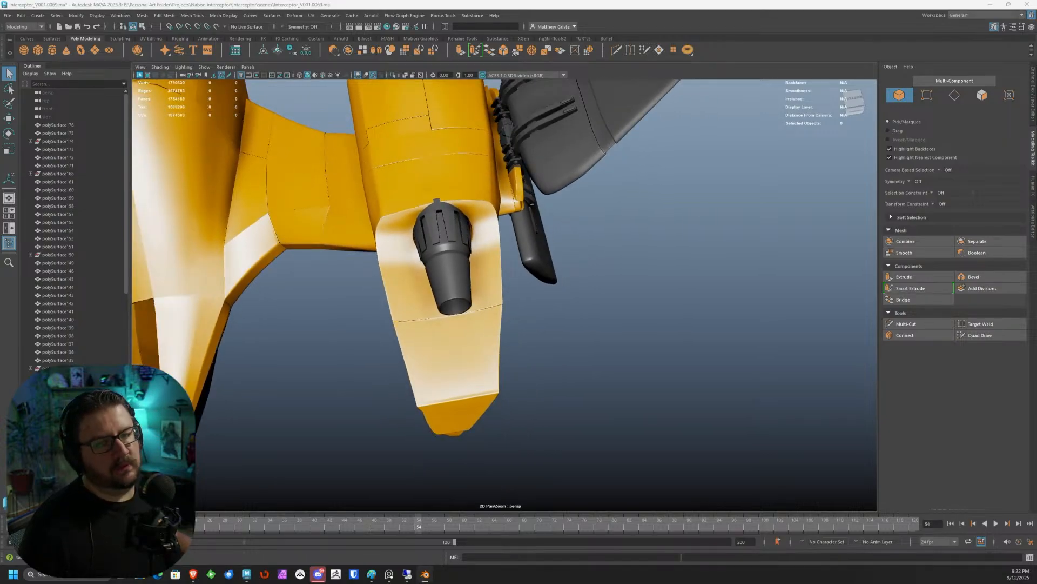
{"action": "left_click_drag", "start_coordinate": [465, 224], "coordinate": [438, 238], "text": "alt"}
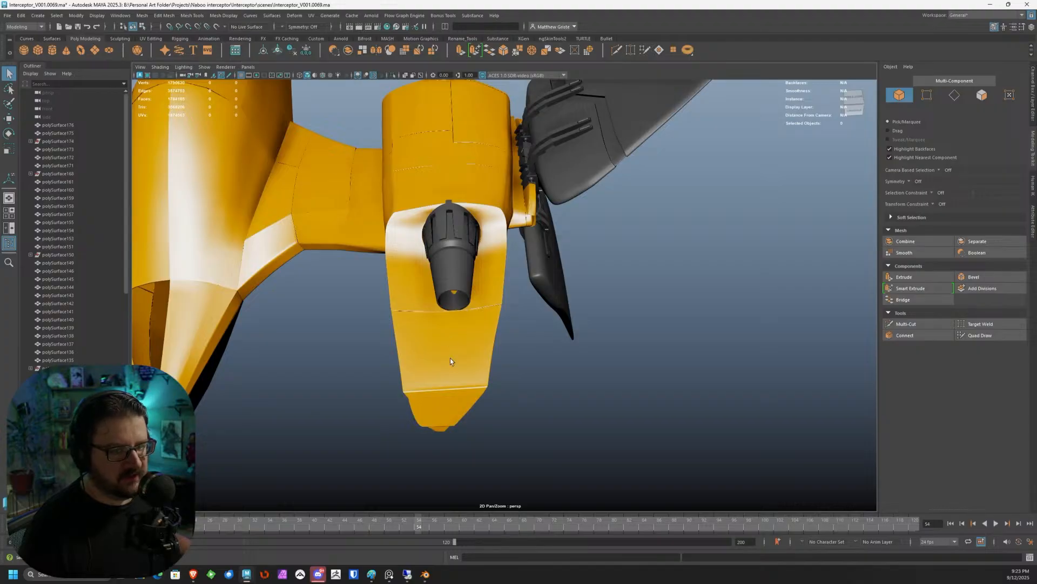
{"action": "left_click_drag", "start_coordinate": [457, 207], "coordinate": [488, 233], "text": "alt"}
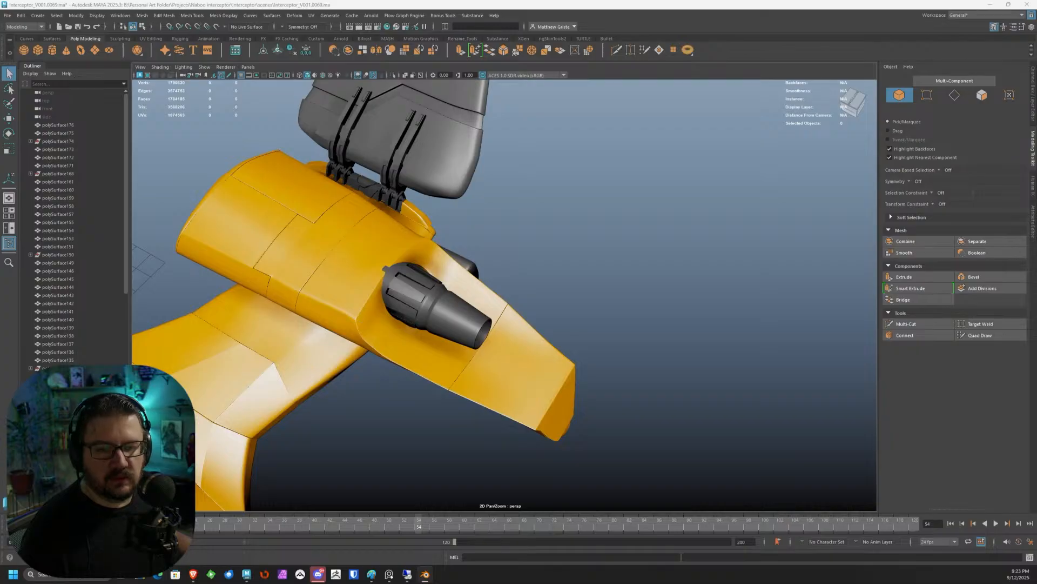
{"action": "left_click_drag", "start_coordinate": [475, 233], "coordinate": [432, 255], "text": "alt"}
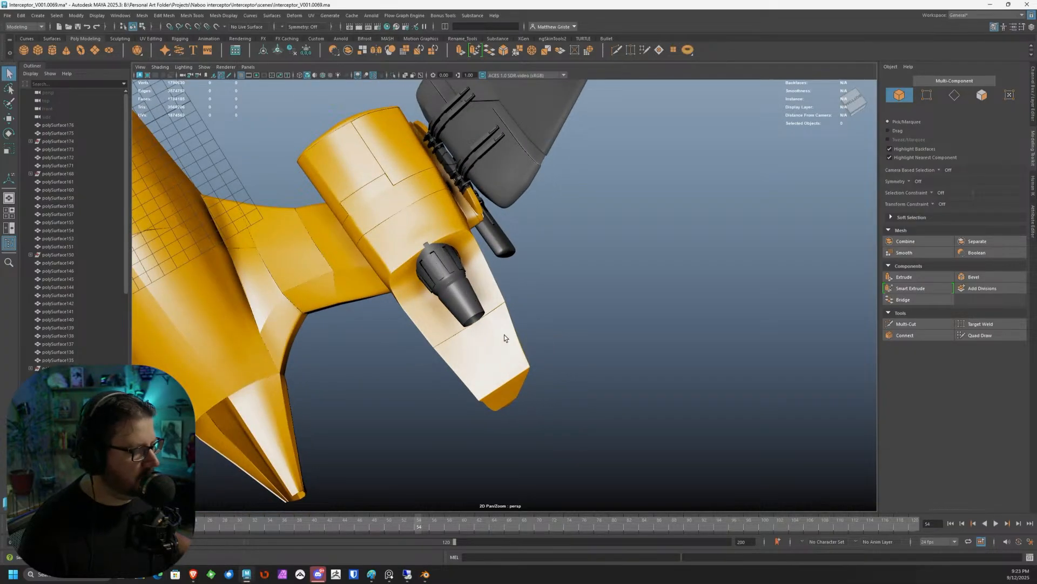
{"action": "left_click_drag", "start_coordinate": [504, 339], "coordinate": [217, 115], "text": "alt"}
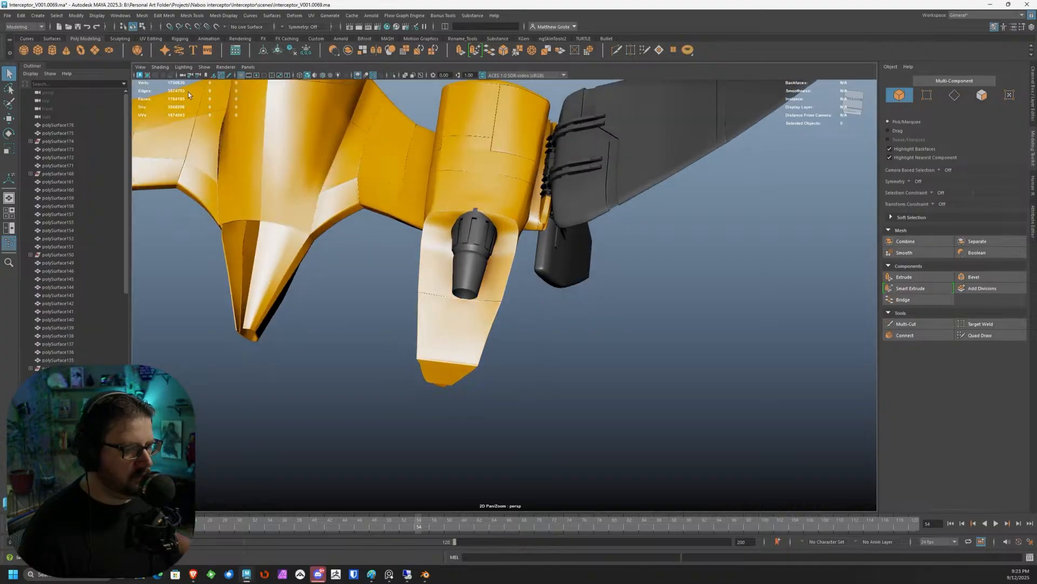
Save the scene as an incremented version.
{"action": "left_click", "coordinate": [21, 15]}
{"action": "mouse_move", "coordinate": [7, 15]}
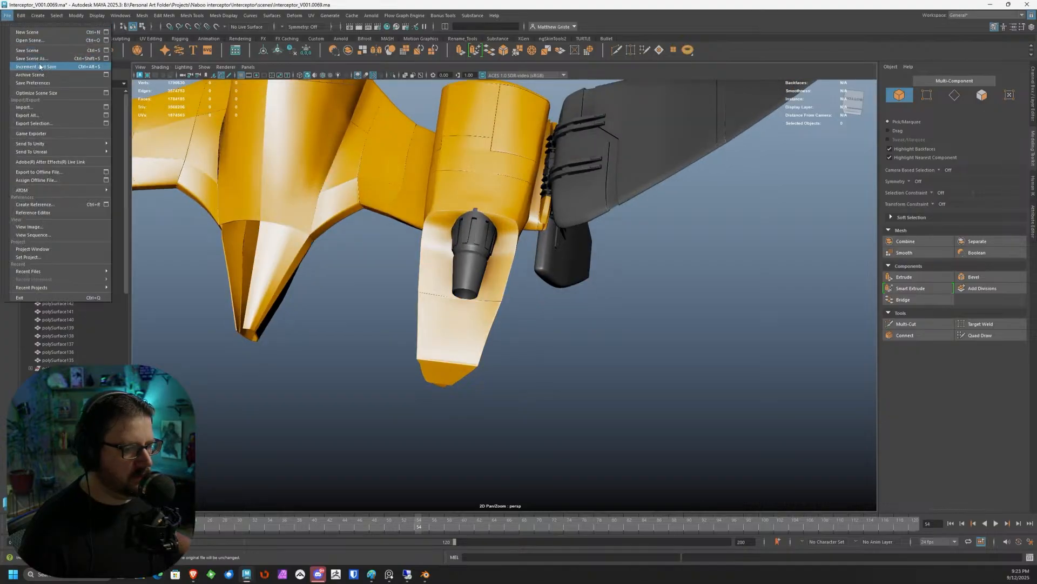
{"action": "left_click", "coordinate": [43, 66]}
Create a polygon cube and move it beside the exhaust barrel, at about X -20, Y 11.7, Z 22.7.
{"action": "left_click_drag", "start_coordinate": [446, 203], "coordinate": [459, 255], "text": "alt"}
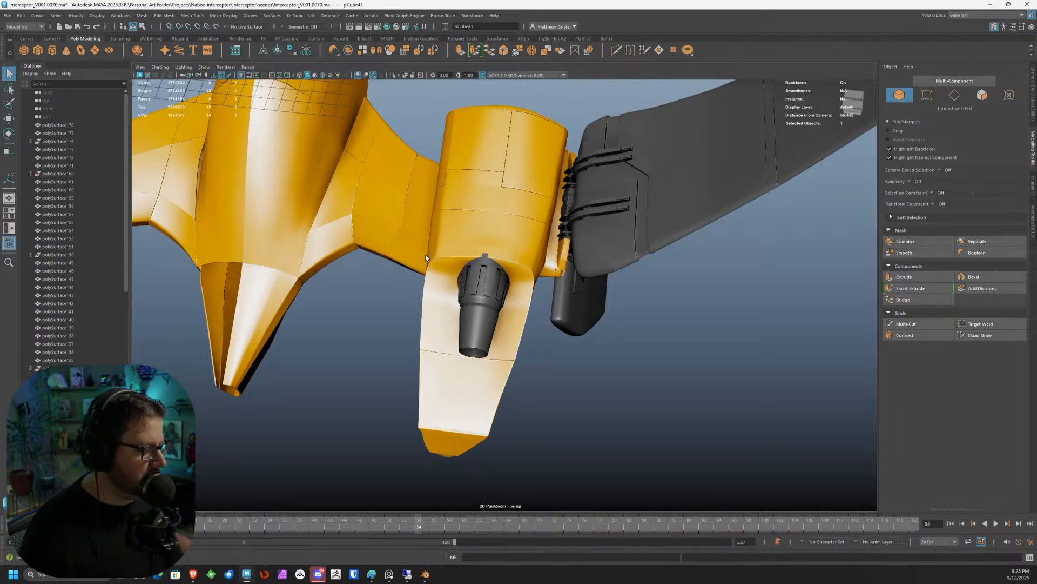
{"action": "scroll", "coordinate": [427, 253], "scroll_direction": "down", "scroll_amount": 5}
{"action": "key", "text": "w"}
{"action": "left_click_drag", "start_coordinate": [353, 164], "coordinate": [452, 316]}
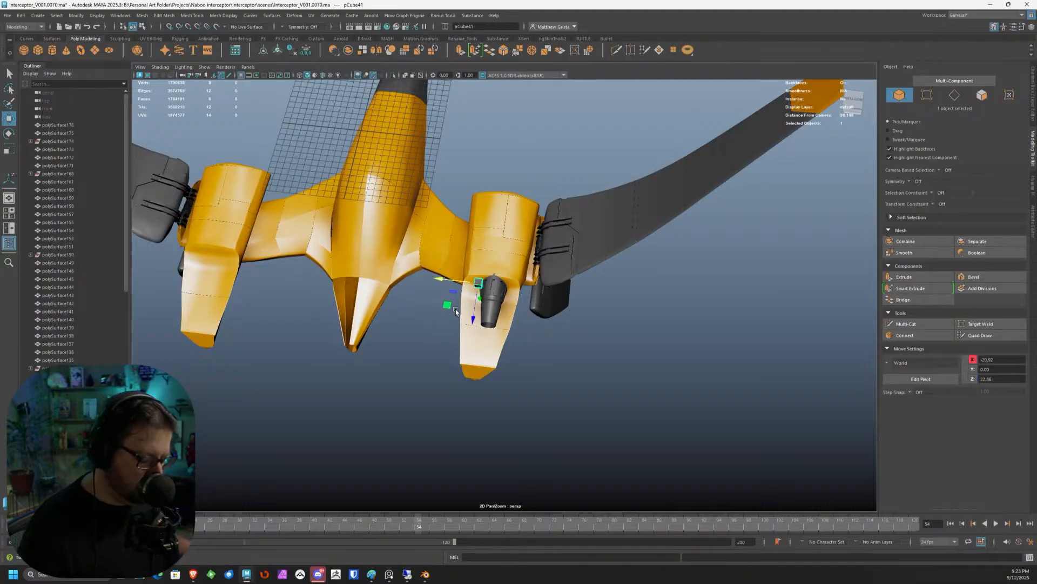
{"action": "key", "text": "f"}
{"action": "left_click_drag", "start_coordinate": [618, 277], "coordinate": [611, 279], "text": "alt"}
{"action": "right_click_drag", "start_coordinate": [611, 279], "coordinate": [525, 344], "text": "alt"}
{"action": "middle_click_drag", "start_coordinate": [526, 344], "coordinate": [585, 172], "text": "alt"}
{"action": "middle_click_drag", "start_coordinate": [553, 226], "coordinate": [526, 448]}
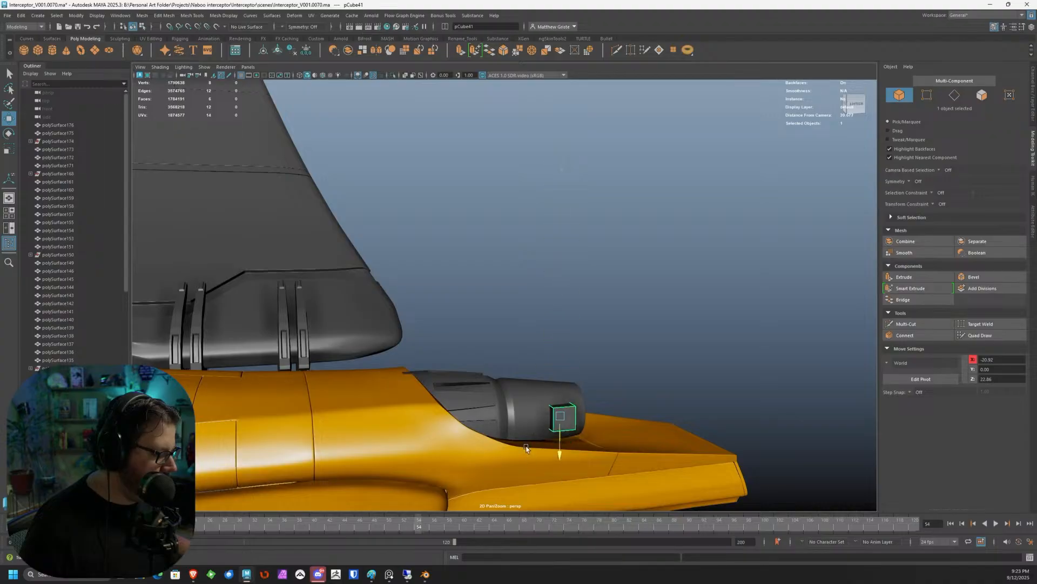
Set the new cube's width, height and depth subdivisions to 2.
{"action": "left_click_drag", "start_coordinate": [526, 381], "coordinate": [589, 372], "text": "alt"}
{"action": "left_click", "coordinate": [1032, 109]}
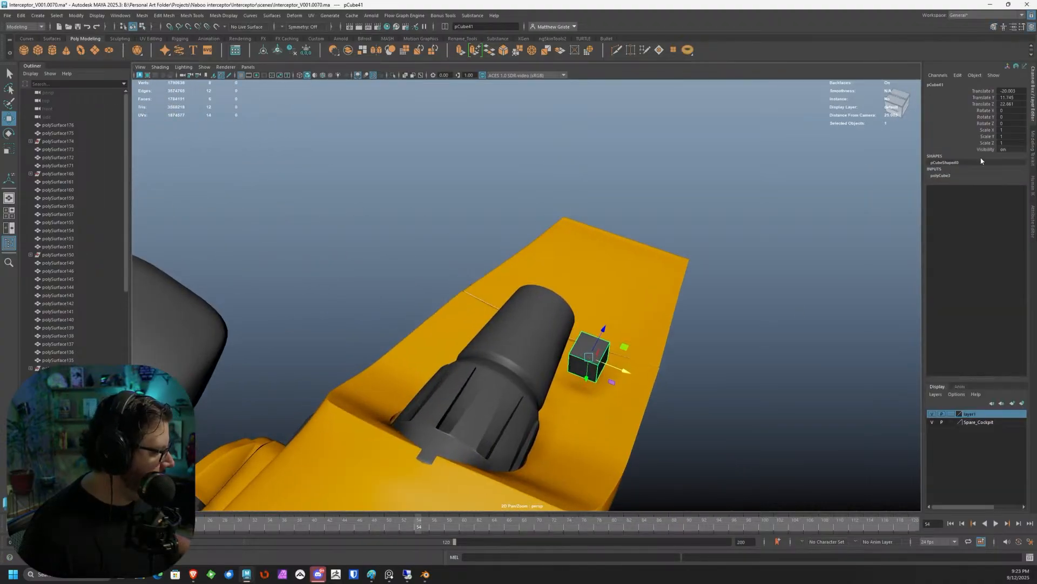
{"action": "left_click", "coordinate": [944, 177]}
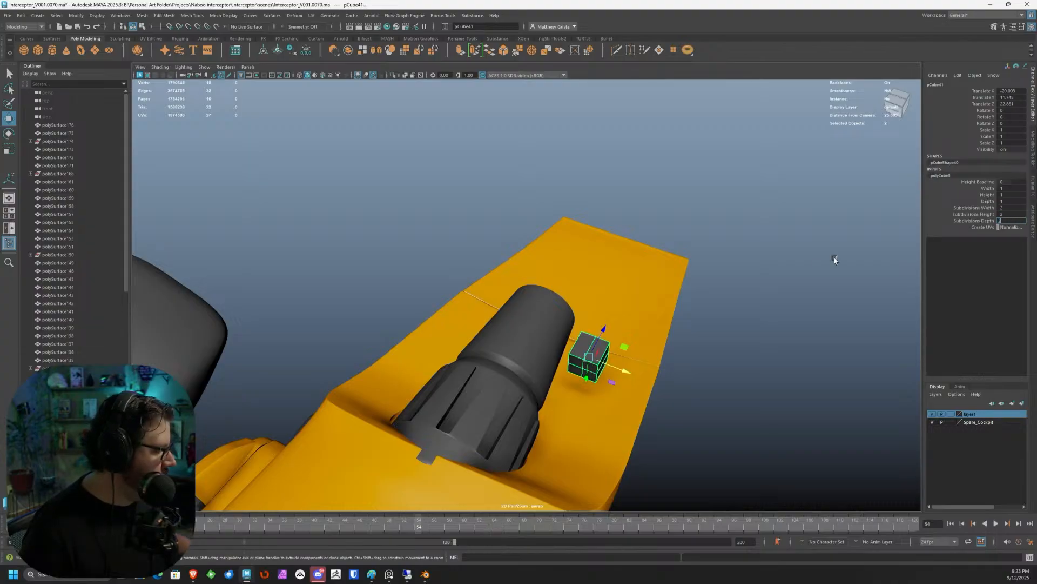
Stretch the cube into a long bar alongside the exhaust barrel and place a duplicate on the barrel's opposite side.
{"action": "left_click_drag", "start_coordinate": [715, 272], "coordinate": [455, 231], "text": "alt"}
{"action": "left_click_drag", "start_coordinate": [423, 272], "coordinate": [411, 238], "text": "alt"}
{"action": "key", "text": "r"}
{"action": "left_click_drag", "start_coordinate": [585, 255], "coordinate": [599, 302]}
{"action": "key", "text": "w"}
{"action": "key", "text": "ctrl+d"}
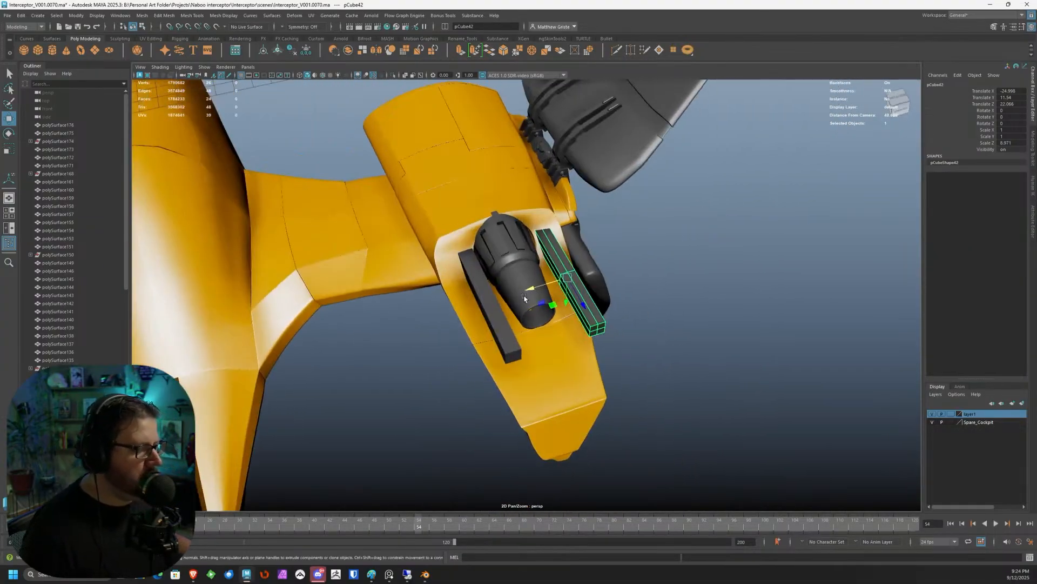
Widen the original bar by moving its outer side vertices away from the barrel, and scale them vertically into a thin edge.
{"action": "left_click", "coordinate": [495, 304]}
{"action": "left_click_drag", "start_coordinate": [502, 299], "coordinate": [456, 348], "text": "alt"}
{"action": "right_click_drag", "start_coordinate": [456, 348], "coordinate": [395, 289]}
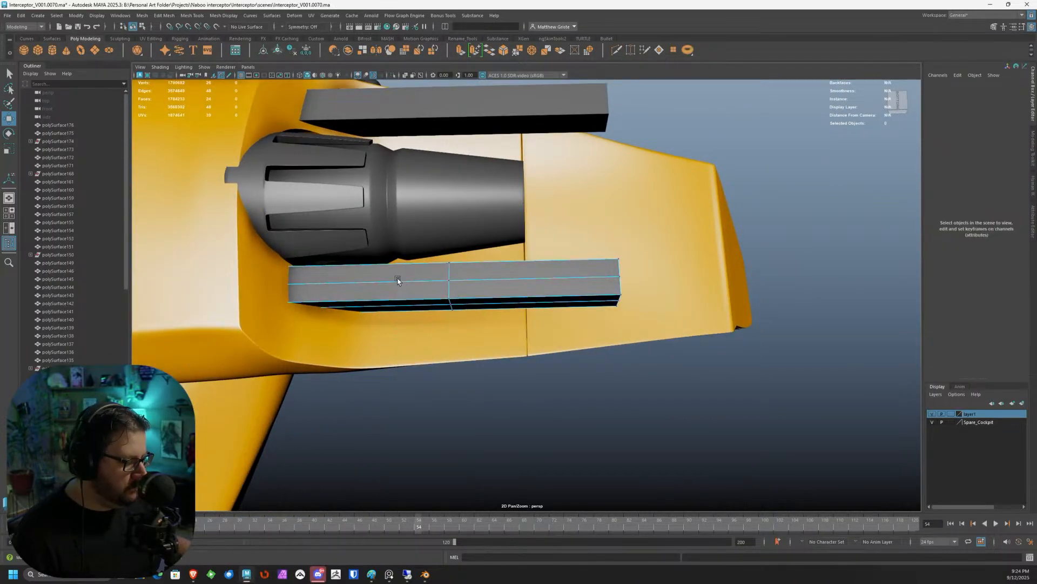
{"action": "left_click_drag", "start_coordinate": [394, 289], "coordinate": [430, 317], "text": "alt"}
{"action": "left_click_drag", "start_coordinate": [597, 320], "coordinate": [559, 346]}
{"action": "left_click_drag", "start_coordinate": [323, 294], "coordinate": [547, 286]}
{"action": "left_click_drag", "start_coordinate": [511, 395], "coordinate": [503, 429]}
{"action": "key", "text": "e"}
{"action": "key", "text": "r"}
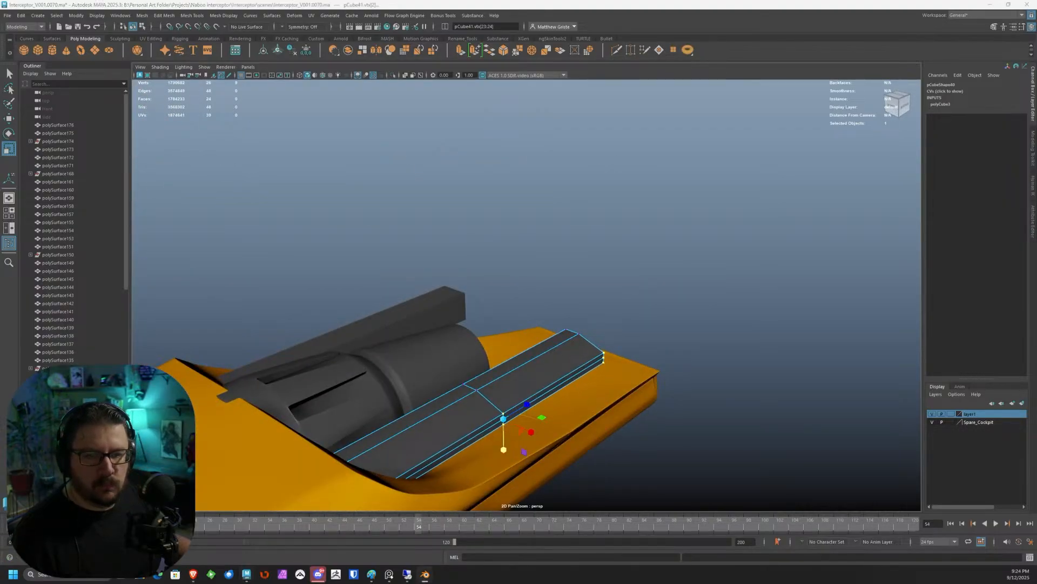
{"action": "left_click_drag", "start_coordinate": [620, 324], "coordinate": [491, 304], "text": "alt"}
{"action": "left_click_drag", "start_coordinate": [550, 372], "coordinate": [546, 370]}
Taper the original bar by moving its rear outer vertices inward and scaling down its rear end.
{"action": "key", "text": "w"}
{"action": "left_click_drag", "start_coordinate": [483, 350], "coordinate": [463, 327]}
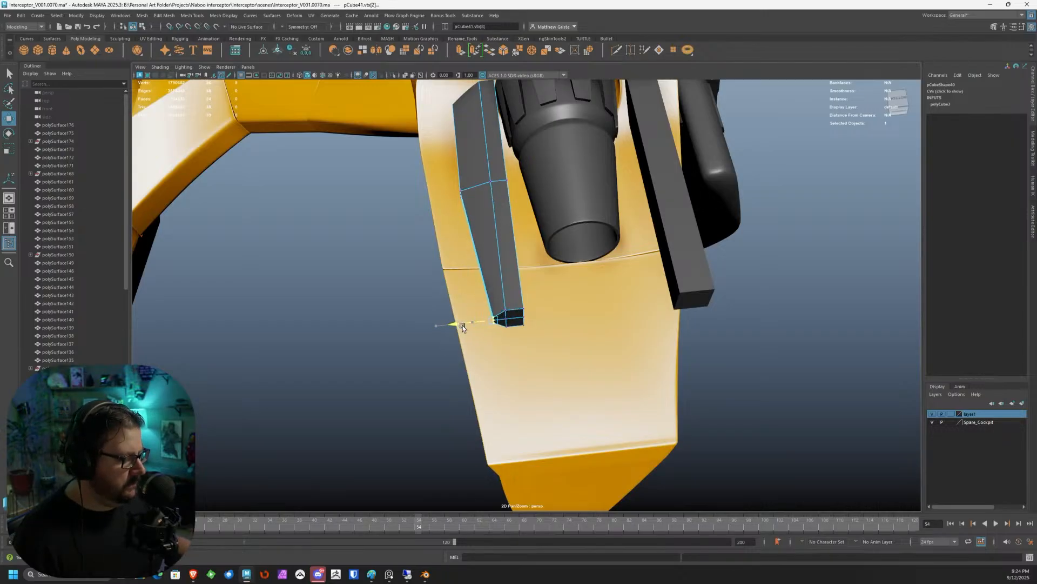
{"action": "left_click_drag", "start_coordinate": [512, 351], "coordinate": [547, 256]}
{"action": "key", "text": "r"}
{"action": "left_click_drag", "start_coordinate": [519, 305], "coordinate": [465, 255]}
{"action": "right_click_drag", "start_coordinate": [466, 255], "coordinate": [498, 239]}
Delete the unshaped duplicate bar on the other side of the exhaust barrel.
{"action": "scroll", "coordinate": [590, 222], "scroll_direction": "down", "scroll_amount": 3}
{"action": "left_click", "coordinate": [572, 229]}
{"action": "left_click_drag", "start_coordinate": [571, 229], "coordinate": [436, 258], "text": "alt"}
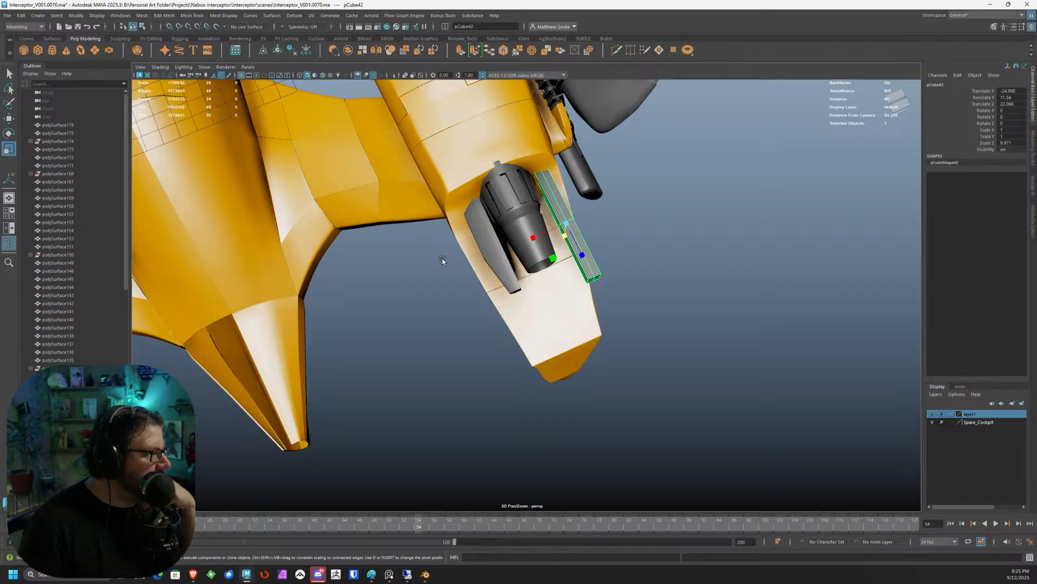
{"action": "scroll", "coordinate": [572, 231], "scroll_direction": "up", "scroll_amount": 5}
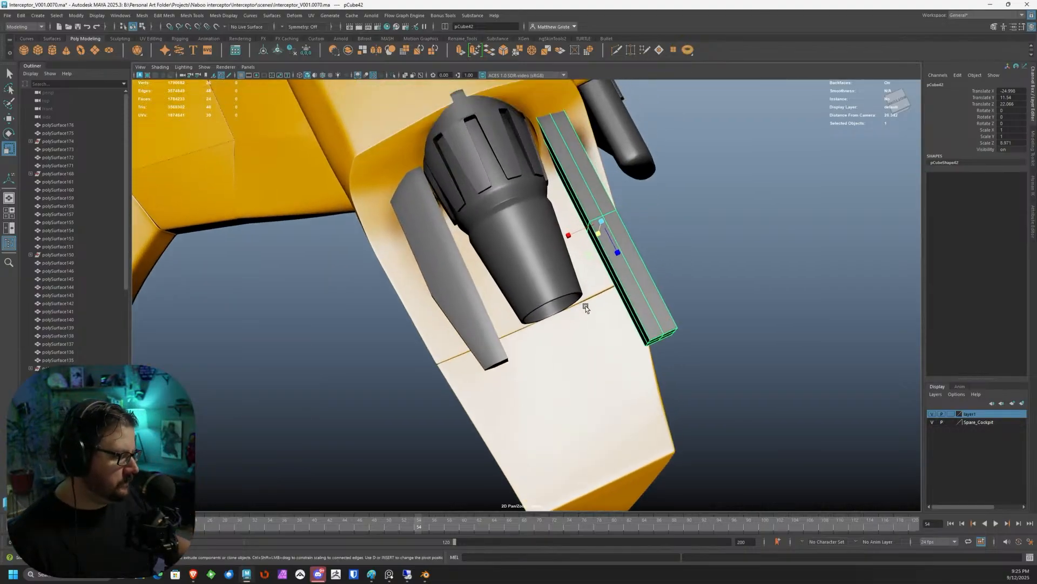
{"action": "key", "text": "Delete"}
Duplicate the tapered bar and freeze the copy's transformations.
{"action": "left_click_drag", "start_coordinate": [629, 271], "coordinate": [464, 301], "text": "alt"}
{"action": "left_click", "coordinate": [463, 273]}
{"action": "key", "text": "w"}
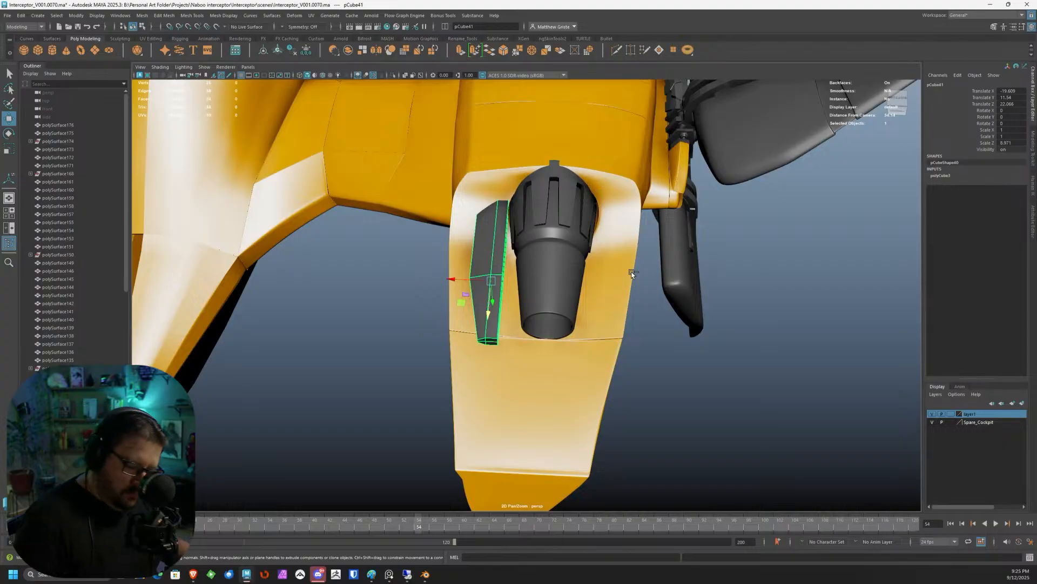
{"action": "key", "text": "ctrl+d"}
{"action": "left_click", "coordinate": [267, 53]}
{"action": "left_click", "coordinate": [305, 49]}
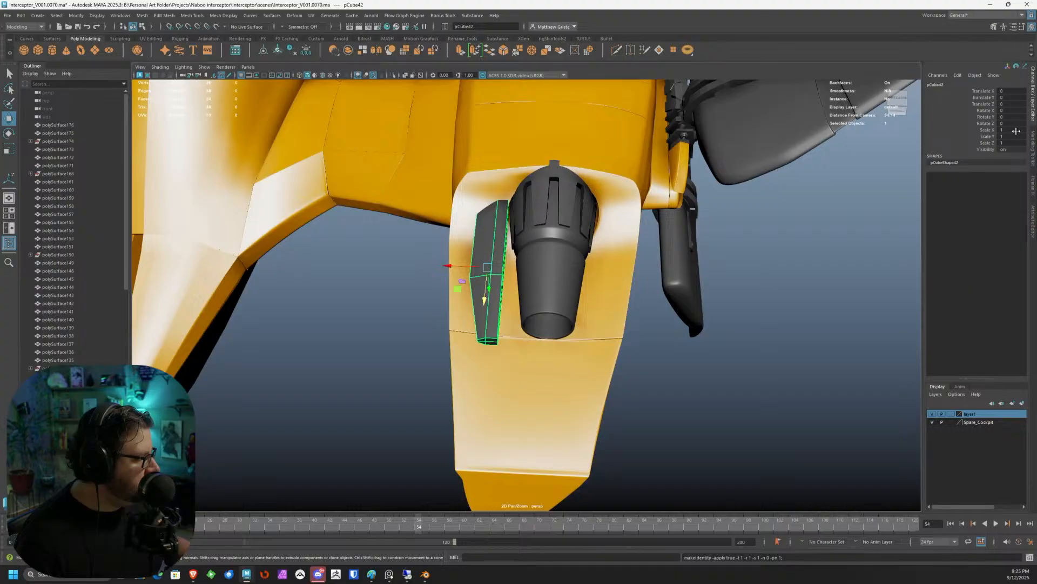
Mirror the copied bar with a Scale X of -1 and move it to the opposite side of the exhaust barrel.
{"action": "type", "text": "-1"}
{"action": "key", "text": "Return"}
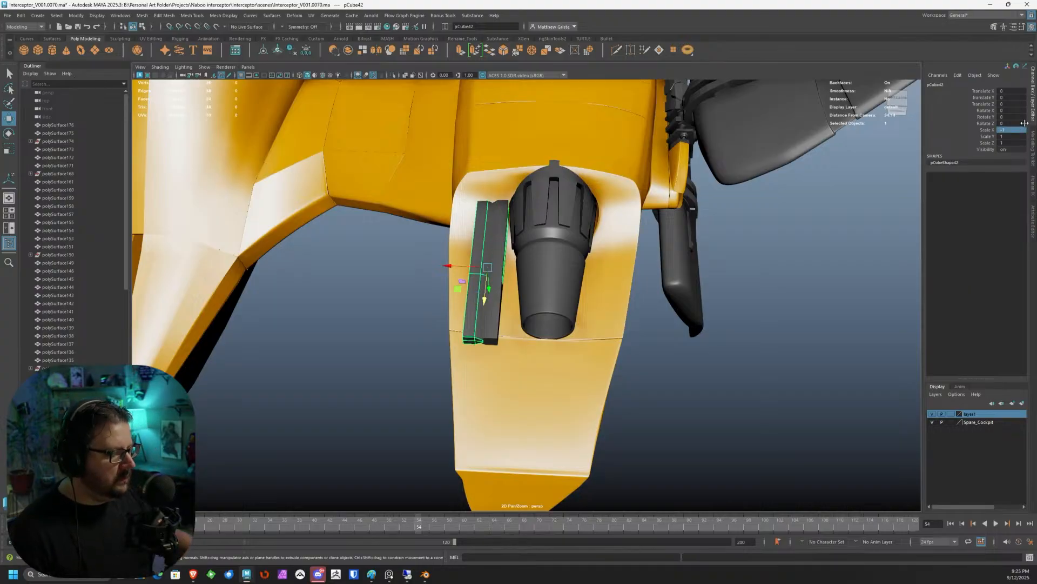
{"action": "middle_click_drag", "start_coordinate": [444, 265], "coordinate": [573, 270]}
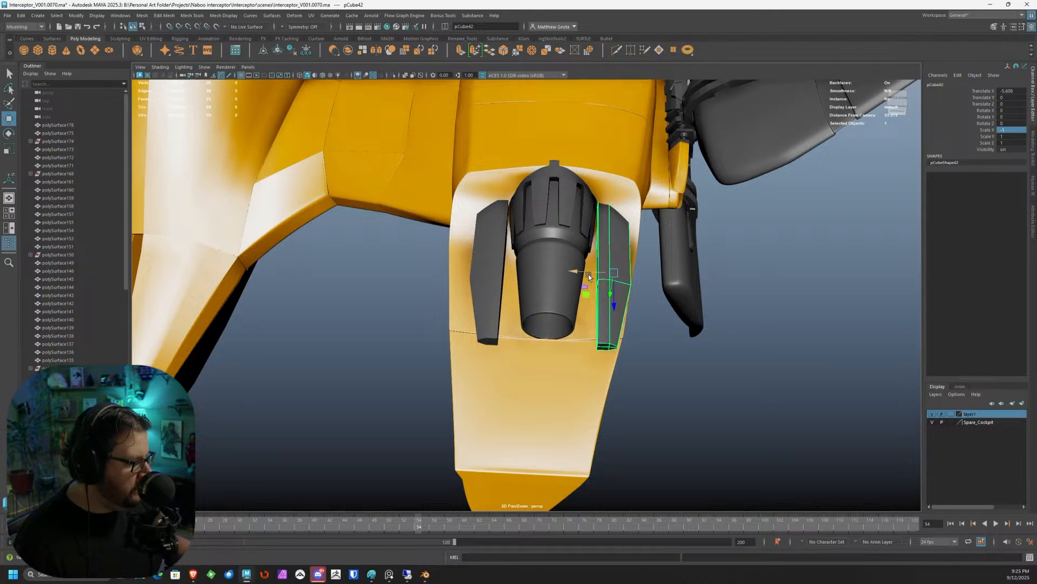
Shift the mirrored bar's middle and rear outer vertices toward the exhaust barrel to fit the narrowing nacelle.
{"action": "left_click_drag", "start_coordinate": [600, 275], "coordinate": [507, 272], "text": "alt"}
{"action": "scroll", "coordinate": [507, 273], "scroll_direction": "up", "scroll_amount": 5}
{"action": "right_click_drag", "start_coordinate": [507, 272], "coordinate": [459, 263]}
{"action": "left_click_drag", "start_coordinate": [406, 224], "coordinate": [515, 262]}
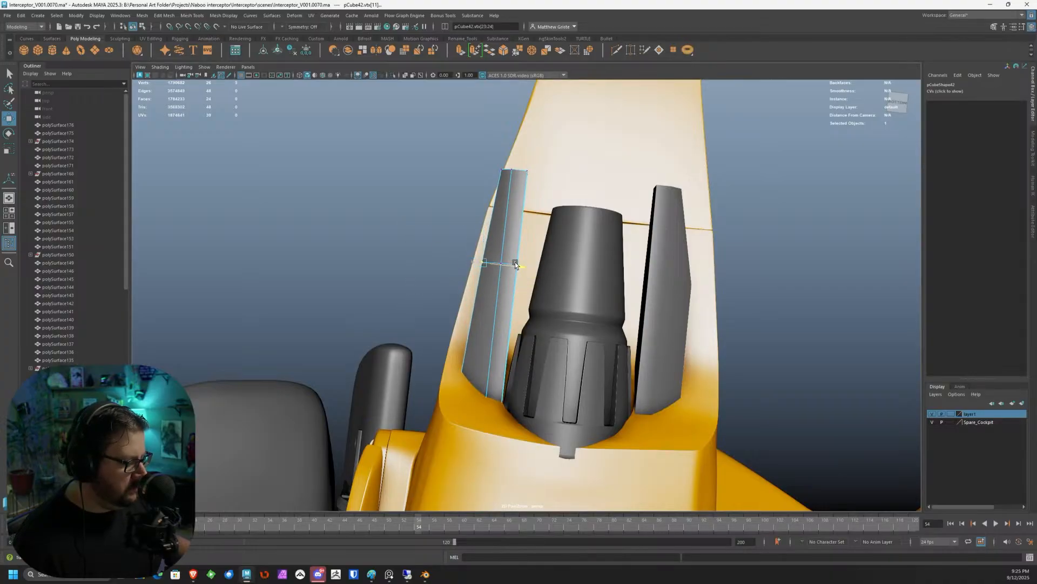
{"action": "left_click_drag", "start_coordinate": [462, 149], "coordinate": [506, 186]}
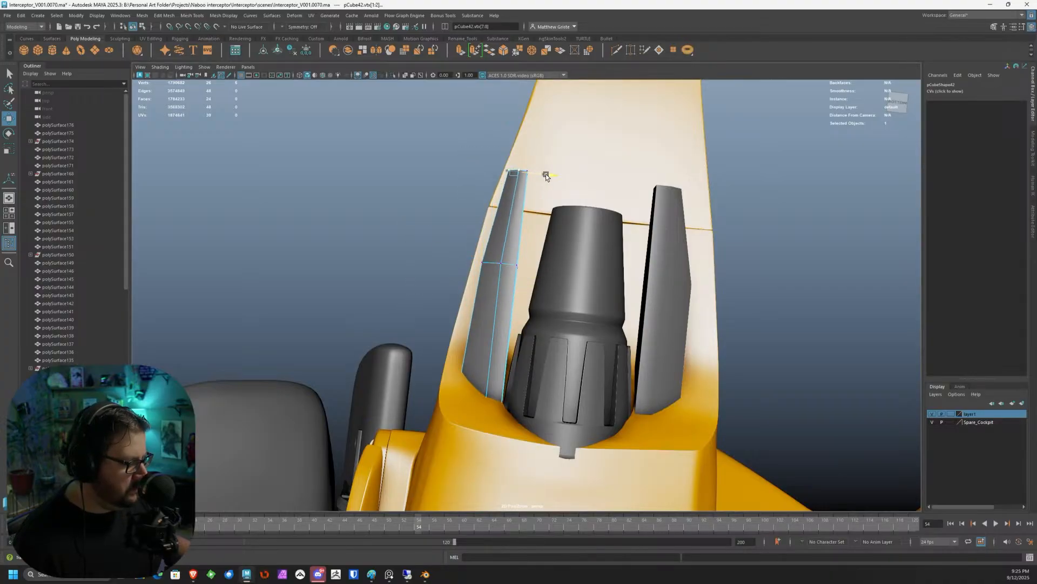
{"action": "left_click_drag", "start_coordinate": [516, 132], "coordinate": [585, 217], "text": "alt"}
{"action": "key", "text": "F8"}
Flare the original bar's front end by moving its front outer corner vertices outward and rearward.
{"action": "left_click", "coordinate": [583, 223]}
{"action": "middle_click_drag", "start_coordinate": [581, 304], "coordinate": [544, 274], "text": "alt"}
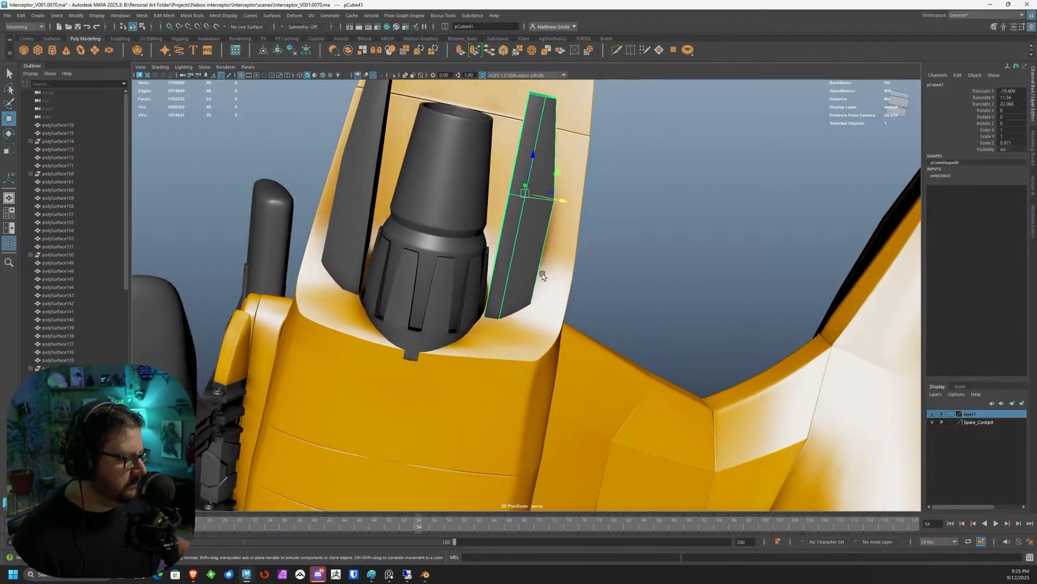
{"action": "scroll", "coordinate": [527, 259], "scroll_direction": "up", "scroll_amount": 3}
{"action": "right_click_drag", "start_coordinate": [523, 255], "coordinate": [482, 258]}
{"action": "scroll", "coordinate": [566, 396], "scroll_direction": "down", "scroll_amount": 4}
{"action": "left_click", "coordinate": [525, 295]}
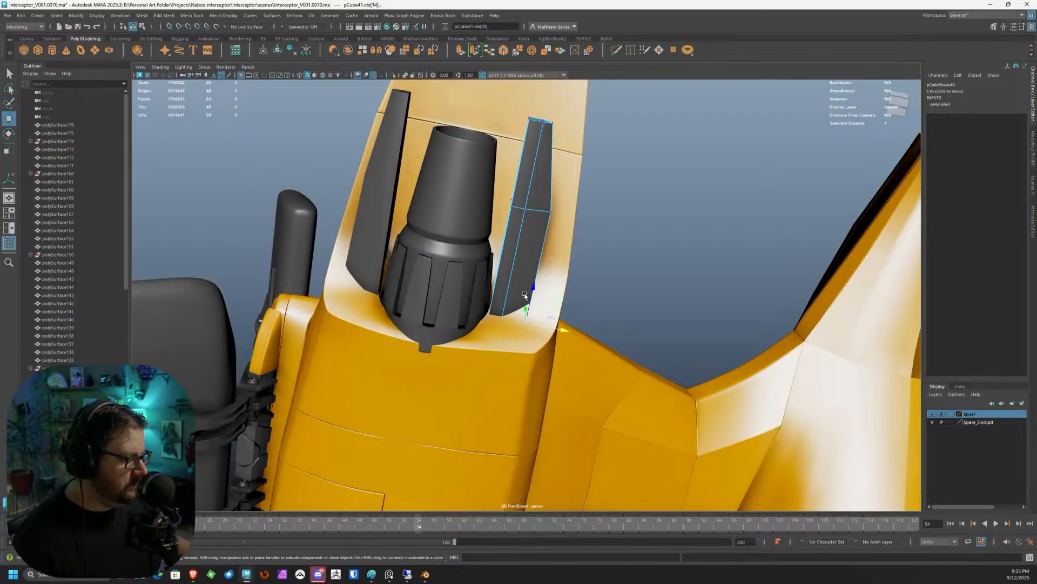
{"action": "left_click_drag", "start_coordinate": [555, 330], "coordinate": [546, 270]}
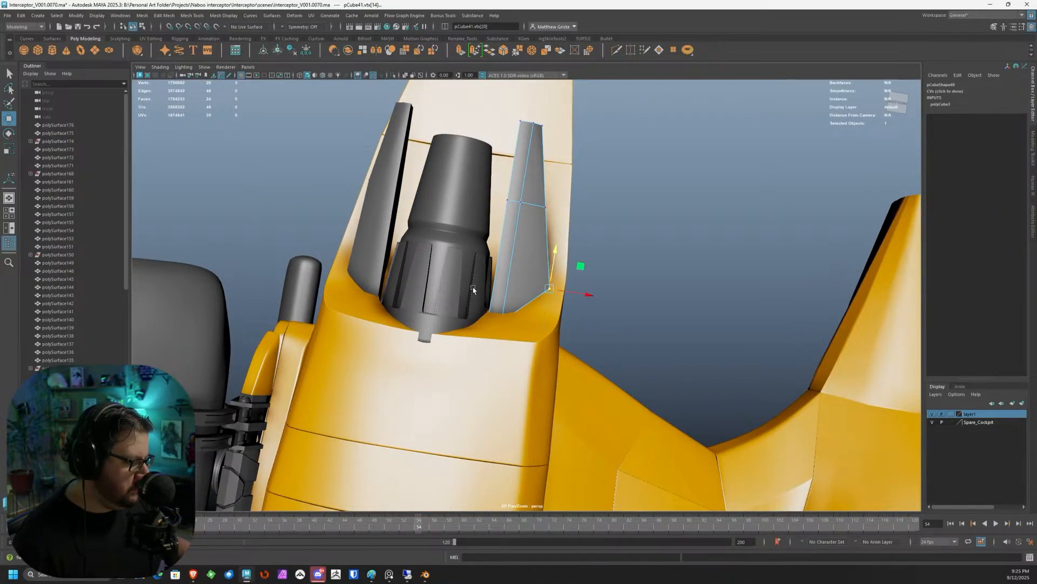
{"action": "left_click_drag", "start_coordinate": [486, 319], "coordinate": [697, 300]}
{"action": "middle_click_drag", "start_coordinate": [697, 301], "coordinate": [615, 212], "text": "alt"}
Reshape the mirrored bar's front end by moving its front outer corner vertices to match the opposite bar's flare.
{"action": "left_click", "coordinate": [568, 303]}
{"action": "left_click_drag", "start_coordinate": [569, 303], "coordinate": [544, 310], "text": "alt"}
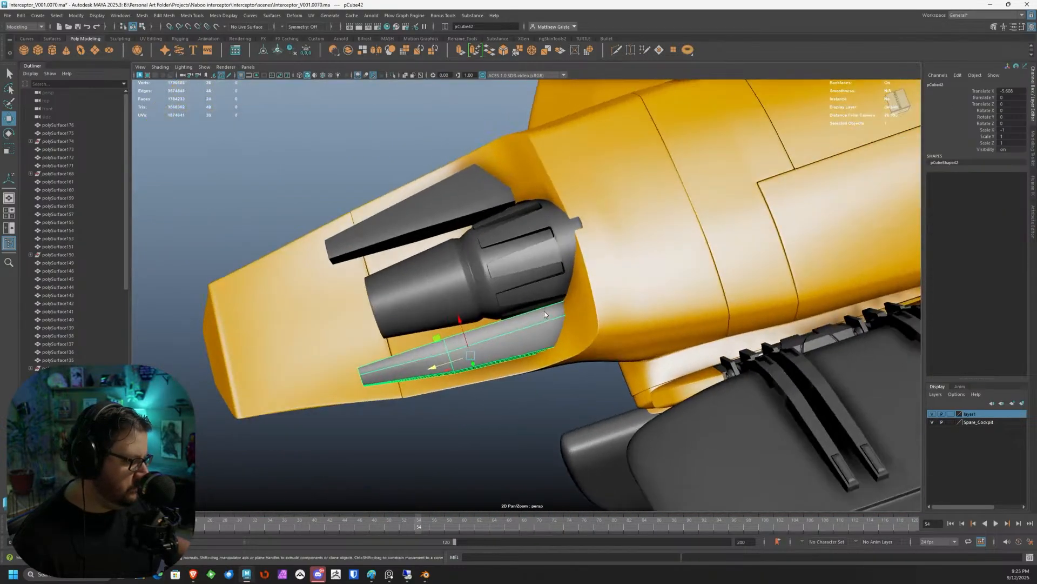
{"action": "right_click_drag", "start_coordinate": [544, 310], "coordinate": [506, 302]}
{"action": "left_click_drag", "start_coordinate": [532, 280], "coordinate": [647, 396]}
{"action": "left_click_drag", "start_coordinate": [546, 327], "coordinate": [619, 304]}
{"action": "left_click", "coordinate": [597, 329]}
{"action": "key", "text": "F8"}
{"action": "left_click_drag", "start_coordinate": [528, 394], "coordinate": [567, 361], "text": "alt"}
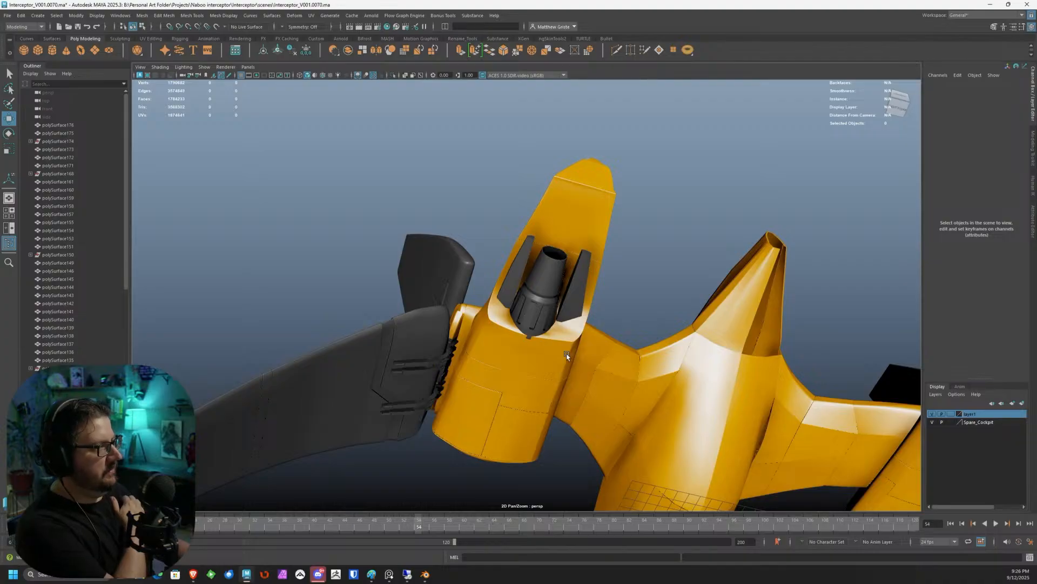
Nudge the mirrored bar sideways along X to adjust its gap to the exhaust barrel.
{"action": "scroll", "coordinate": [592, 231], "scroll_direction": "up", "scroll_amount": 2}
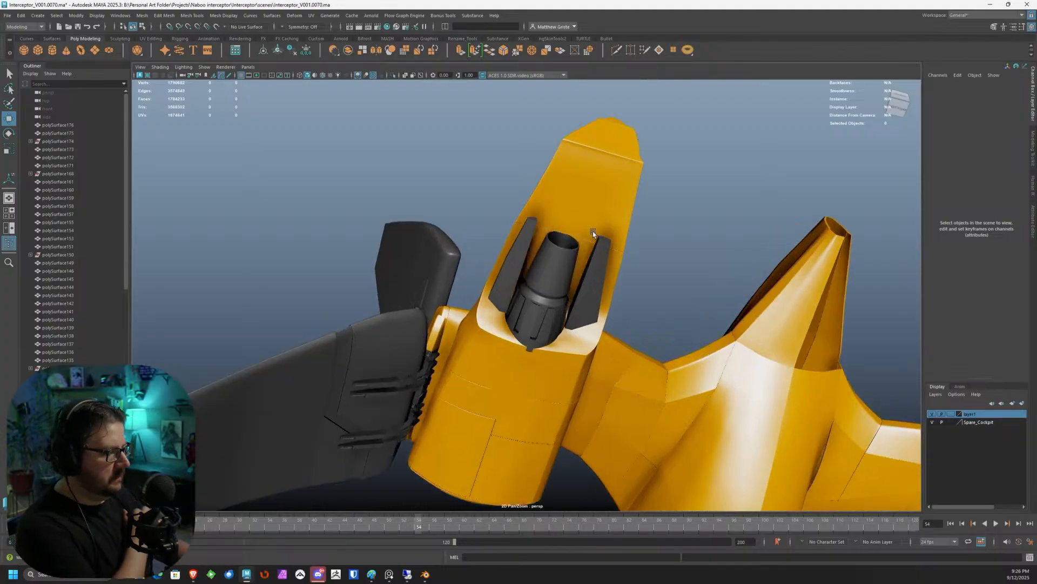
{"action": "scroll", "coordinate": [592, 232], "scroll_direction": "up", "scroll_amount": 2}
{"action": "scroll", "coordinate": [577, 289], "scroll_direction": "up", "scroll_amount": 2}
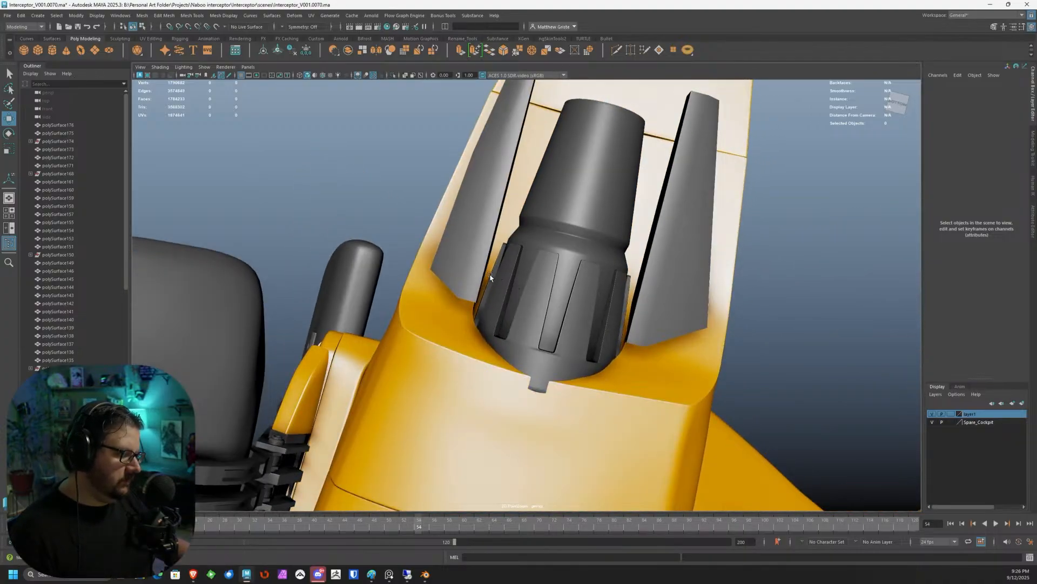
{"action": "left_click", "coordinate": [477, 274]}
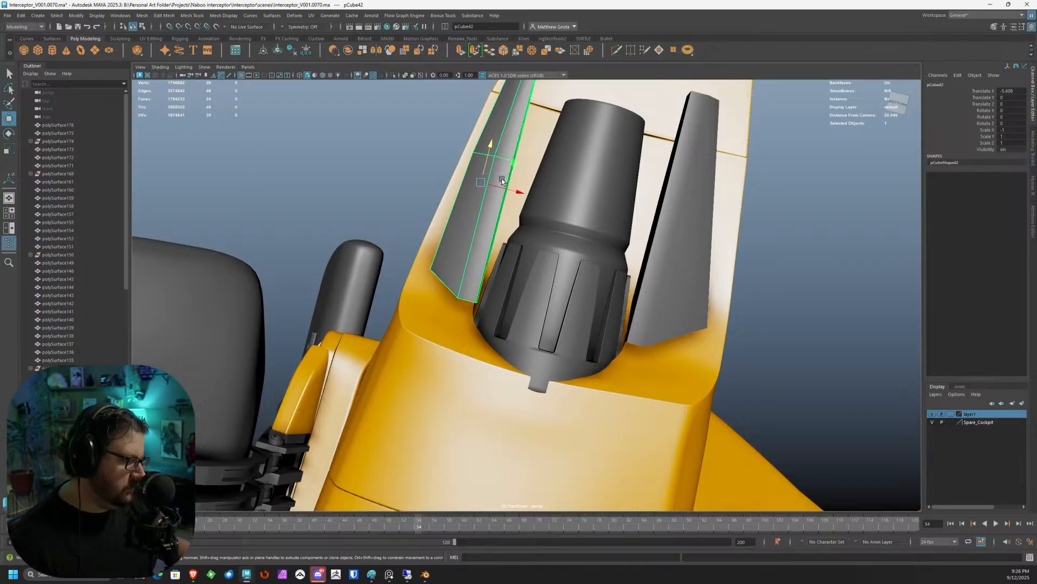
{"action": "left_click_drag", "start_coordinate": [515, 188], "coordinate": [533, 269]}
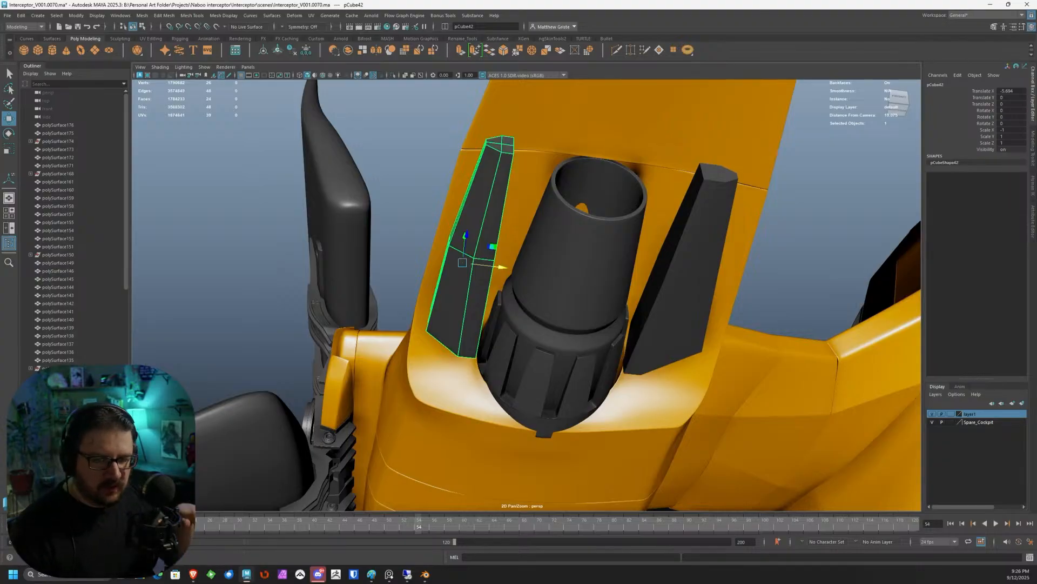
Extrude the rear end faces of both bars rearward to add a tip section beyond the exhaust barrel.
{"action": "left_click_drag", "start_coordinate": [338, 86], "coordinate": [569, 215], "text": "alt"}
{"action": "left_click_drag", "start_coordinate": [642, 289], "coordinate": [550, 268], "text": "alt"}
{"action": "left_click_drag", "start_coordinate": [550, 268], "coordinate": [547, 289], "text": "alt"}
{"action": "right_click_drag", "start_coordinate": [548, 289], "coordinate": [552, 307]}
{"action": "left_click_drag", "start_coordinate": [614, 378], "coordinate": [555, 265]}
{"action": "left_click_drag", "start_coordinate": [524, 392], "coordinate": [521, 237], "text": "ctrl"}
{"action": "left_click", "coordinate": [461, 51]}
{"action": "scroll", "coordinate": [571, 293], "scroll_direction": "down", "scroll_amount": 2}
{"action": "left_click_drag", "start_coordinate": [573, 293], "coordinate": [614, 337], "text": "alt"}
{"action": "key", "text": "ctrl+z"}
{"action": "middle_click_drag", "start_coordinate": [579, 271], "coordinate": [629, 272]}
{"action": "left_click_drag", "start_coordinate": [629, 271], "coordinate": [592, 309], "text": "alt"}
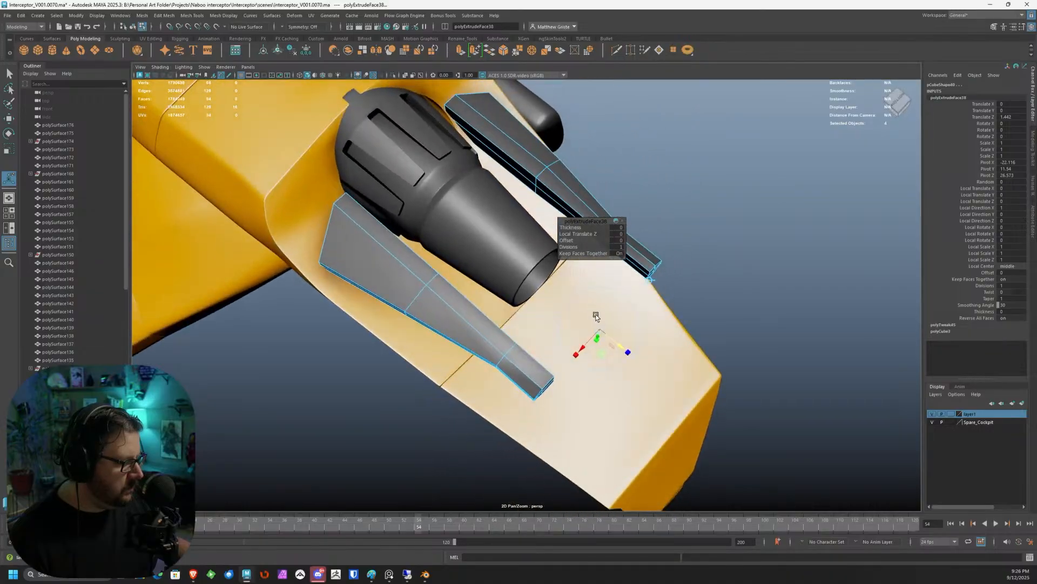
{"action": "middle_click_drag", "start_coordinate": [621, 342], "coordinate": [620, 335]}
Select the outer end vertices of both bar tips and scale them toward each other along X.
{"action": "left_click_drag", "start_coordinate": [621, 335], "coordinate": [626, 368], "text": "alt"}
{"action": "right_click_drag", "start_coordinate": [454, 342], "coordinate": [417, 331]}
{"action": "left_click_drag", "start_coordinate": [447, 334], "coordinate": [461, 370]}
{"action": "left_click_drag", "start_coordinate": [631, 394], "coordinate": [624, 396], "text": "shift"}
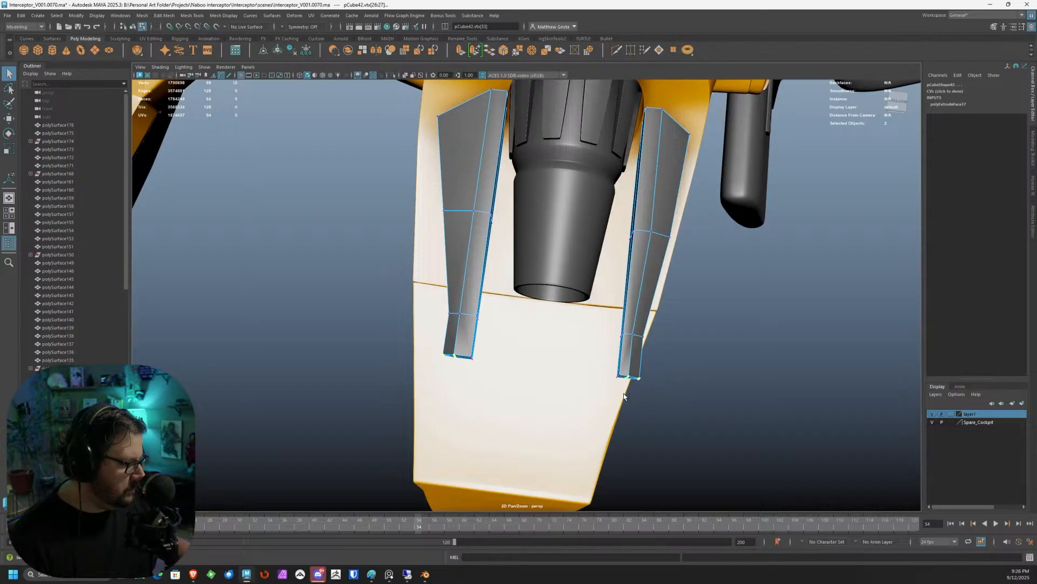
{"action": "key", "text": "e"}
{"action": "key", "text": "r"}
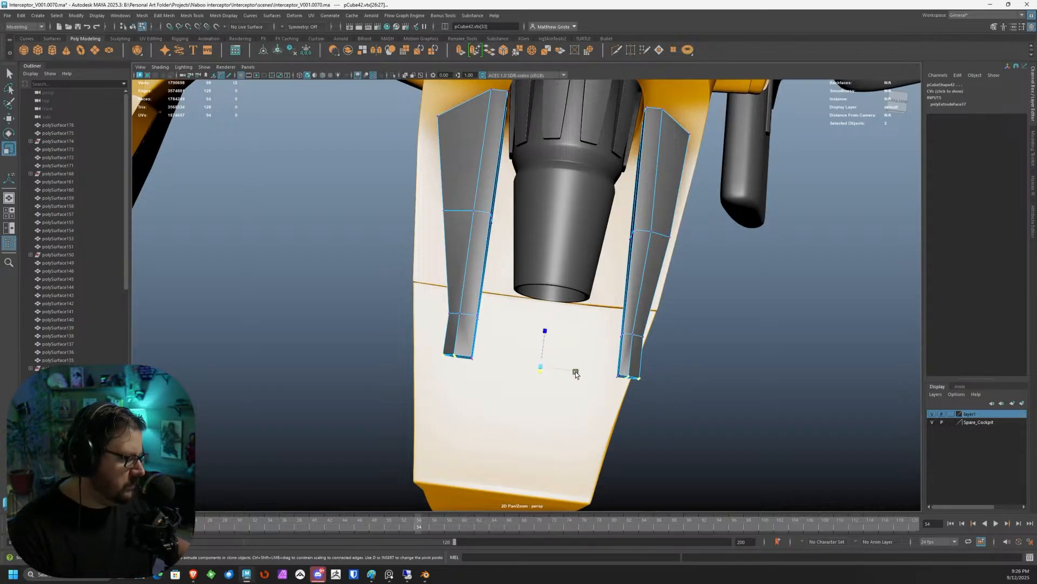
{"action": "middle_click_drag", "start_coordinate": [576, 371], "coordinate": [574, 372]}
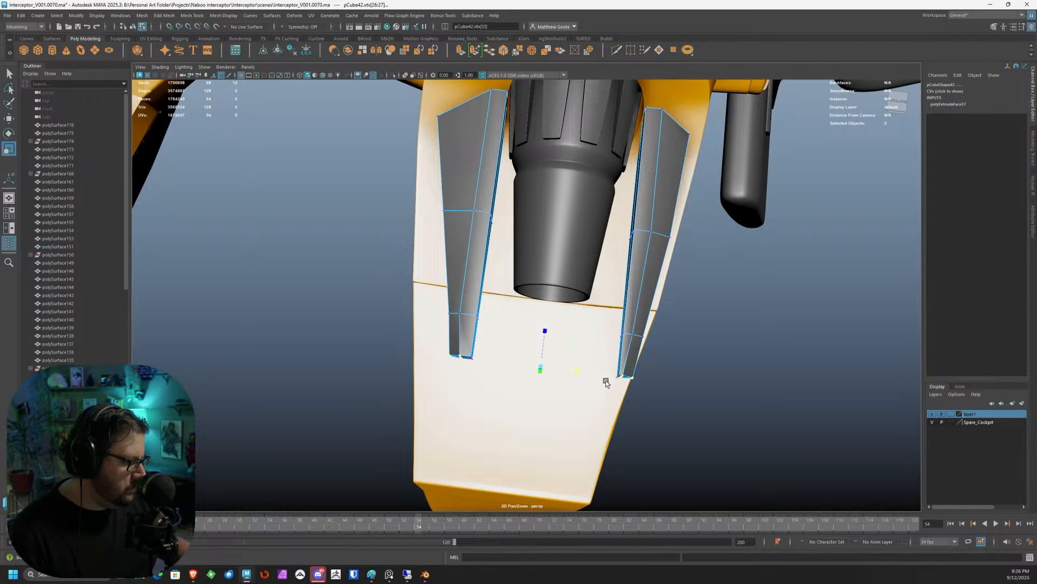
Move the outer end vertices of the mirrored bar's tip slightly inward and return to object mode.
{"action": "scroll", "coordinate": [604, 382], "scroll_direction": "up", "scroll_amount": 5}
{"action": "middle_click_drag", "start_coordinate": [495, 281], "coordinate": [488, 278], "text": "alt"}
{"action": "left_click_drag", "start_coordinate": [189, 225], "coordinate": [257, 286], "text": "ctrl"}
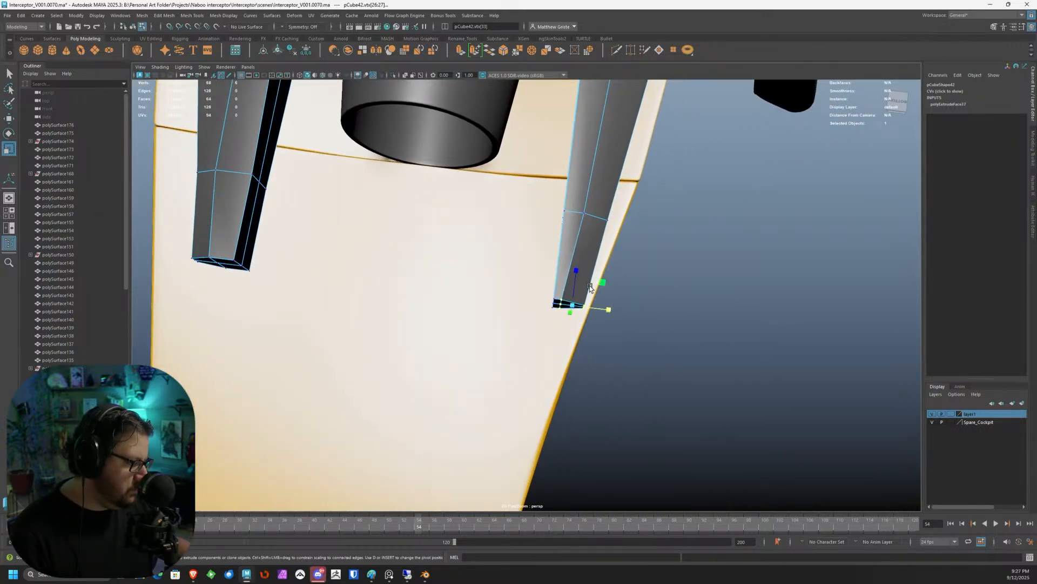
{"action": "left_click_drag", "start_coordinate": [672, 290], "coordinate": [581, 335], "text": "ctrl"}
{"action": "key", "text": "w"}
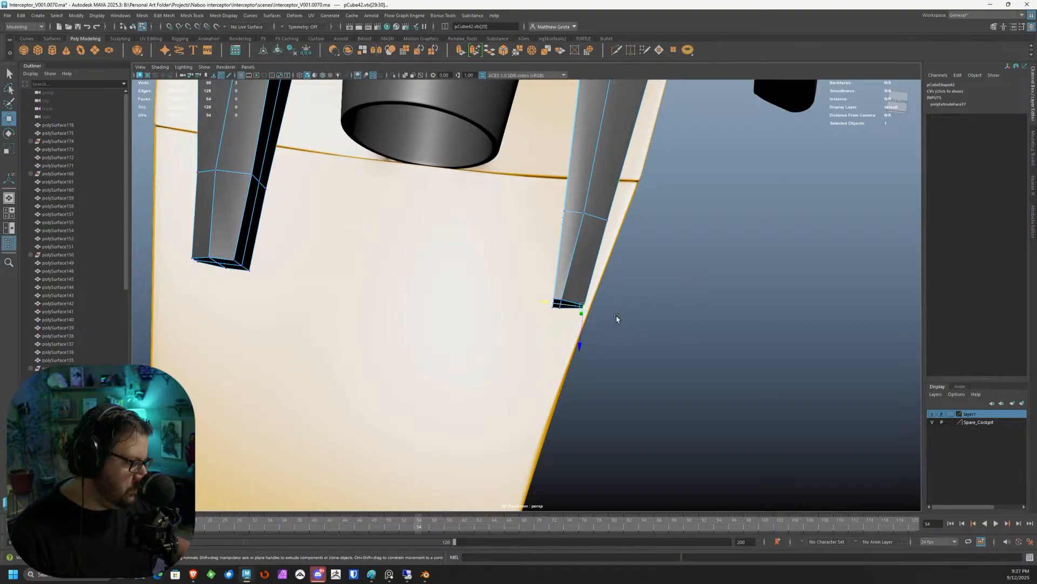
{"action": "key", "text": "F8"}
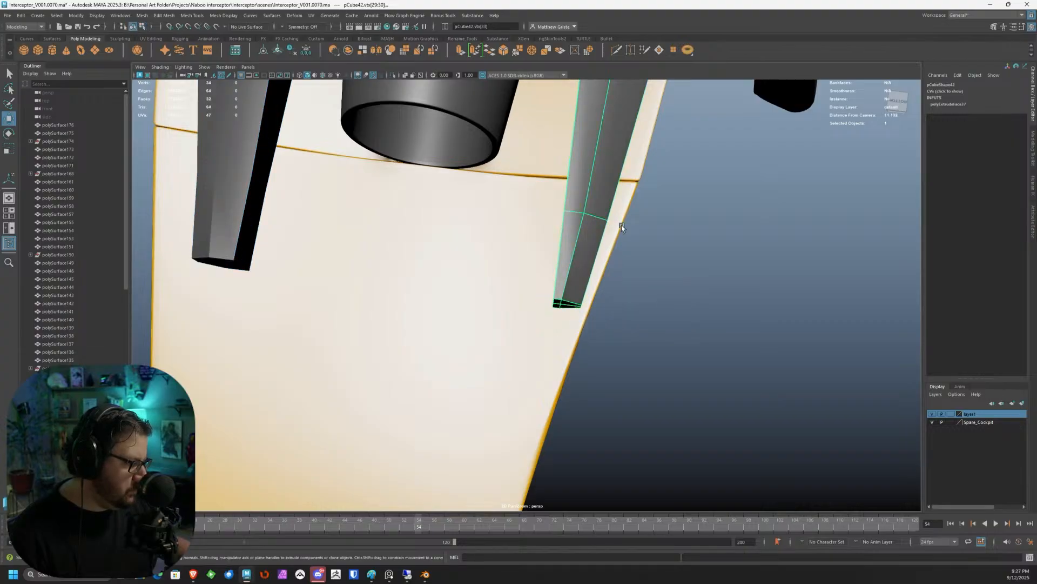
{"action": "middle_click_drag", "start_coordinate": [617, 223], "coordinate": [678, 271], "text": "alt"}
{"action": "left_click", "coordinate": [679, 271]}
Adjust the middle vertex on the original bar's edge loop where the extruded tip begins.
{"action": "left_click_drag", "start_coordinate": [679, 270], "coordinate": [588, 289], "text": "alt"}
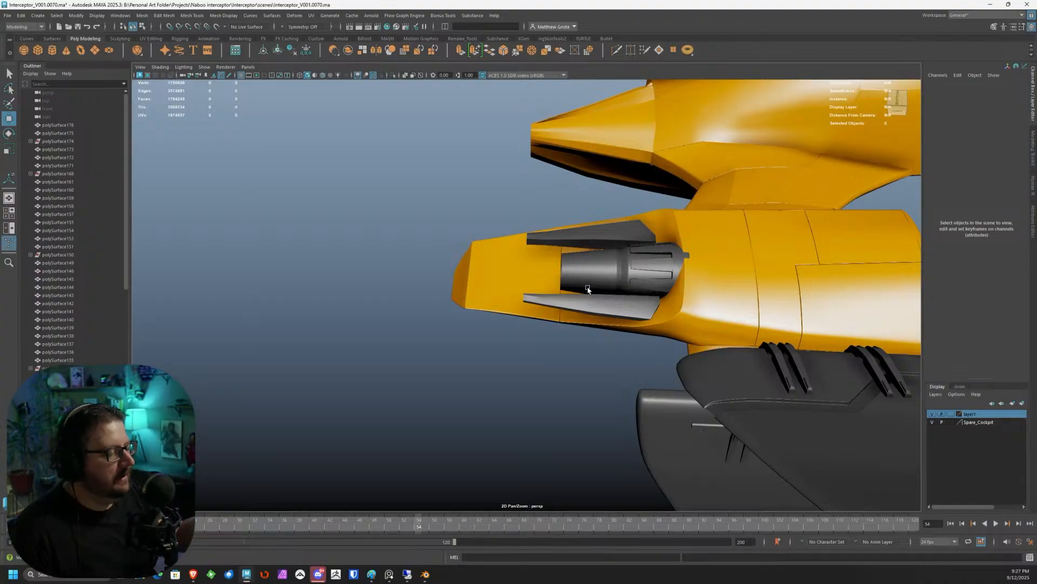
{"action": "left_click_drag", "start_coordinate": [588, 289], "coordinate": [513, 260], "text": "alt"}
{"action": "left_click", "coordinate": [443, 250]}
{"action": "left_click_drag", "start_coordinate": [443, 251], "coordinate": [503, 274], "text": "alt"}
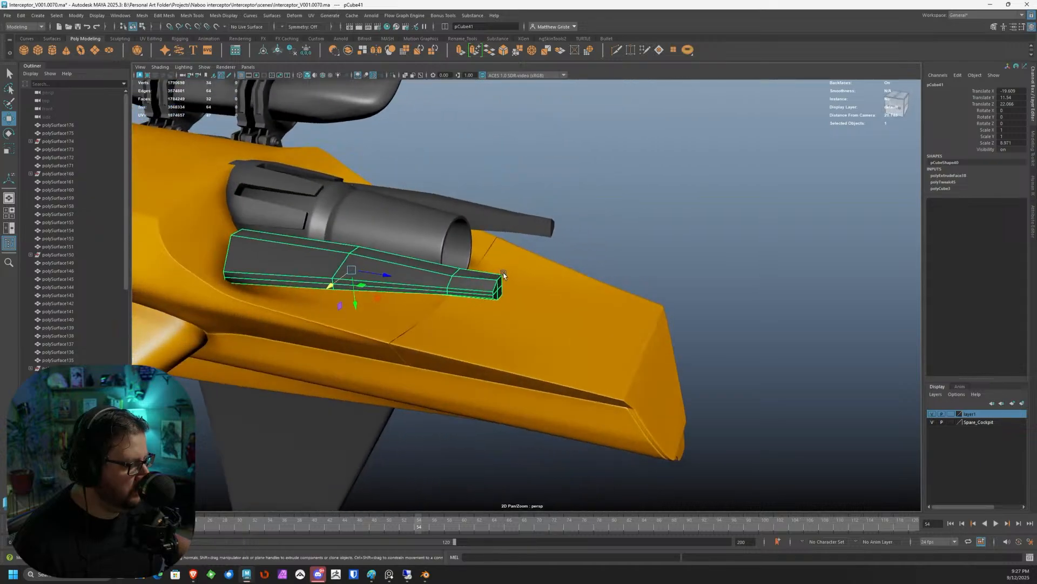
{"action": "right_click_drag", "start_coordinate": [462, 280], "coordinate": [431, 276]}
{"action": "left_click_drag", "start_coordinate": [473, 266], "coordinate": [309, 284]}
{"action": "scroll", "coordinate": [526, 323], "scroll_direction": "up", "scroll_amount": 3}
{"action": "key", "text": "e"}
{"action": "key", "text": "r"}
{"action": "key", "text": "w"}
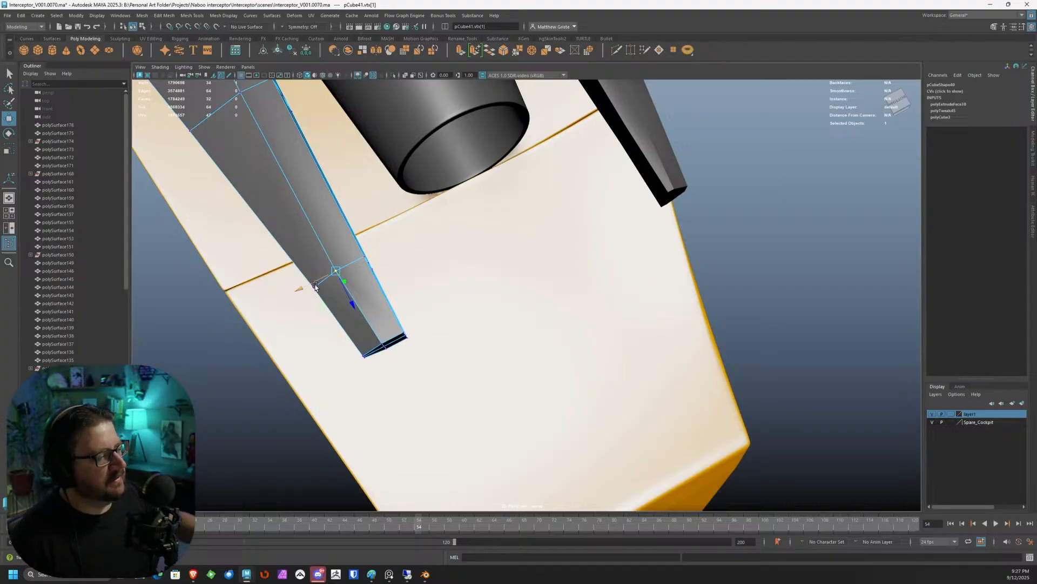
{"action": "right_click_drag", "start_coordinate": [338, 233], "coordinate": [318, 229]}
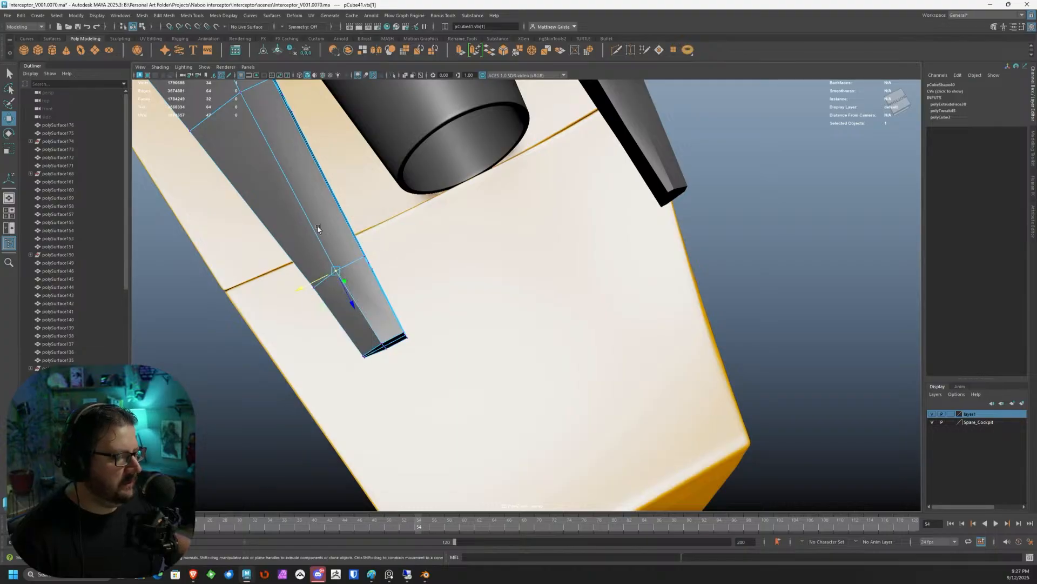
Return to object mode and examine both tapered bars around the exhaust barrel from the rear and the side.
{"action": "scroll", "coordinate": [562, 243], "scroll_direction": "down", "scroll_amount": 5}
{"action": "left_click", "coordinate": [663, 266]}
{"action": "right_click_drag", "start_coordinate": [663, 266], "coordinate": [623, 272], "text": "alt"}
{"action": "left_click_drag", "start_coordinate": [623, 271], "coordinate": [567, 243], "text": "alt"}
{"action": "right_click_drag", "start_coordinate": [370, 232], "coordinate": [408, 222]}
{"action": "left_click", "coordinate": [710, 267]}
{"action": "left_click_drag", "start_coordinate": [710, 267], "coordinate": [564, 276], "text": "alt"}
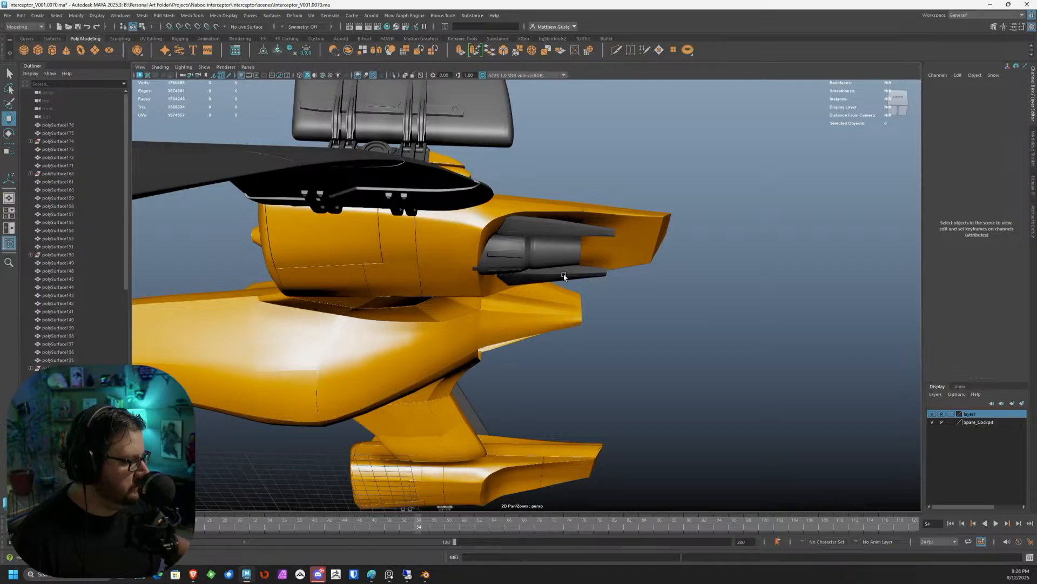
Select the bar beside the exhaust barrel, switch it to vertex mode and pick a vertex at its wide end.
{"action": "scroll", "coordinate": [564, 276], "scroll_direction": "up", "scroll_amount": 3}
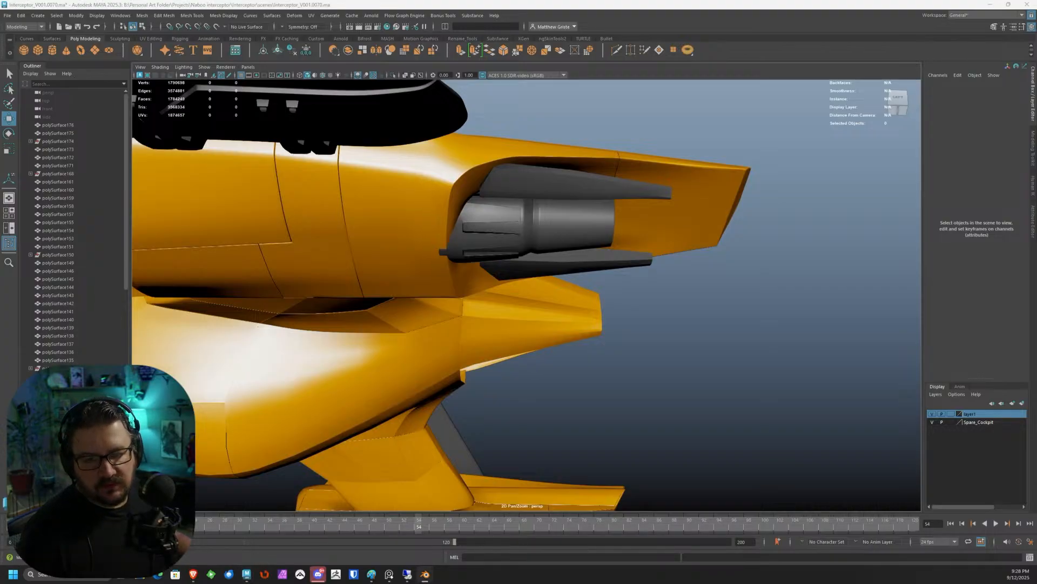
{"action": "left_click_drag", "start_coordinate": [671, 204], "coordinate": [527, 152], "text": "alt"}
{"action": "right_click_drag", "start_coordinate": [526, 153], "coordinate": [548, 151], "text": "alt"}
{"action": "left_click", "coordinate": [517, 131]}
{"action": "left_click_drag", "start_coordinate": [517, 131], "coordinate": [396, 183], "text": "alt"}
{"action": "key", "text": "F9"}
{"action": "left_click_drag", "start_coordinate": [307, 134], "coordinate": [508, 209]}
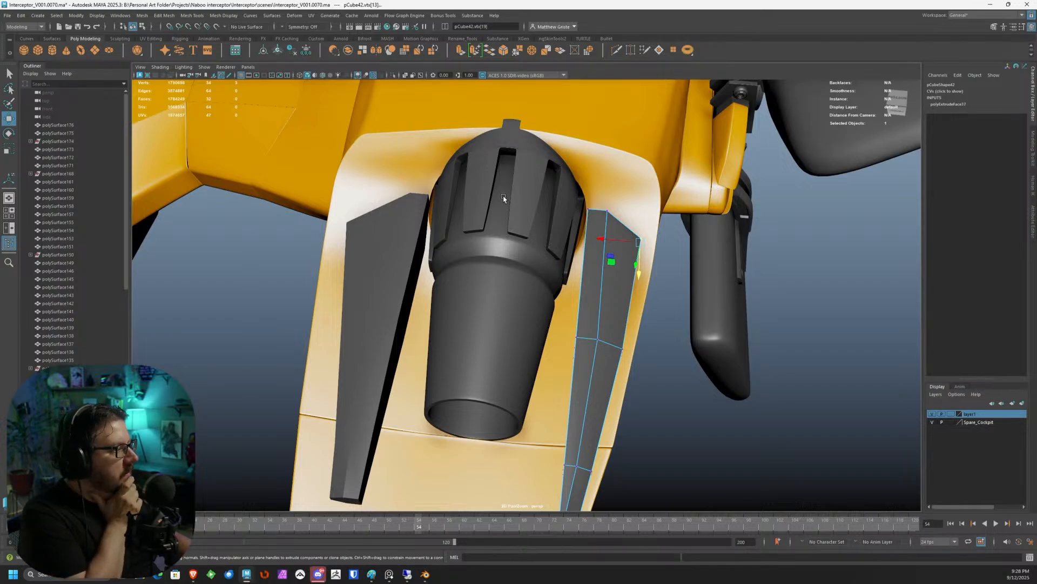
Examine the engine's front intake, its exhaust bars and the surrounding hull and wings from the front, rear and underside.
{"action": "left_click_drag", "start_coordinate": [504, 198], "coordinate": [417, 319], "text": "alt"}
{"action": "scroll", "coordinate": [511, 308], "scroll_direction": "down", "scroll_amount": 5}
{"action": "scroll", "coordinate": [432, 302], "scroll_direction": "down", "scroll_amount": 3}
{"action": "scroll", "coordinate": [499, 262], "scroll_direction": "up", "scroll_amount": 6}
{"action": "scroll", "coordinate": [500, 262], "scroll_direction": "up", "scroll_amount": 10}
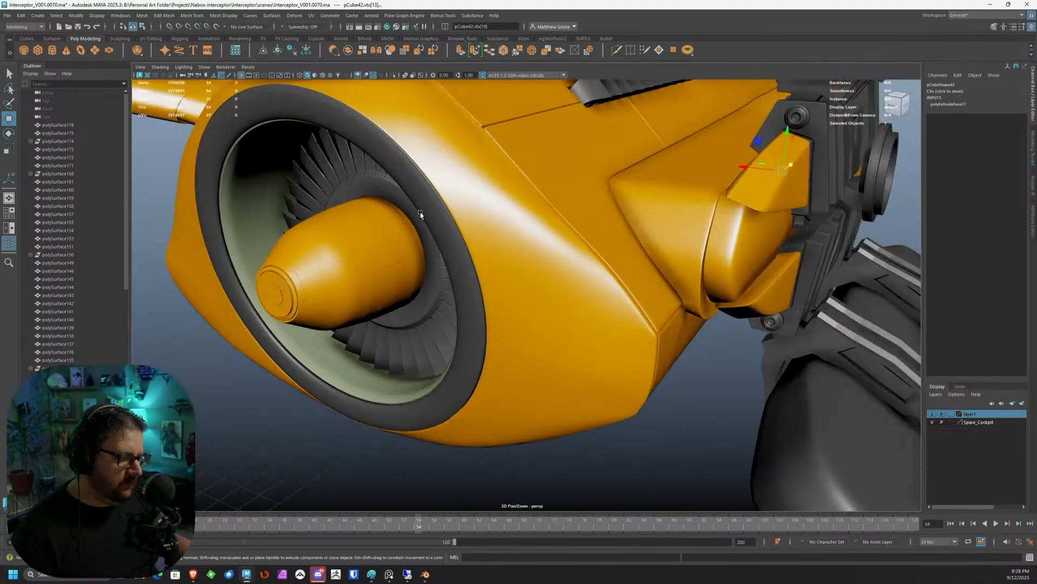
{"action": "scroll", "coordinate": [420, 214], "scroll_direction": "down", "scroll_amount": 5}
{"action": "left_click_drag", "start_coordinate": [420, 214], "coordinate": [461, 289], "text": "alt"}
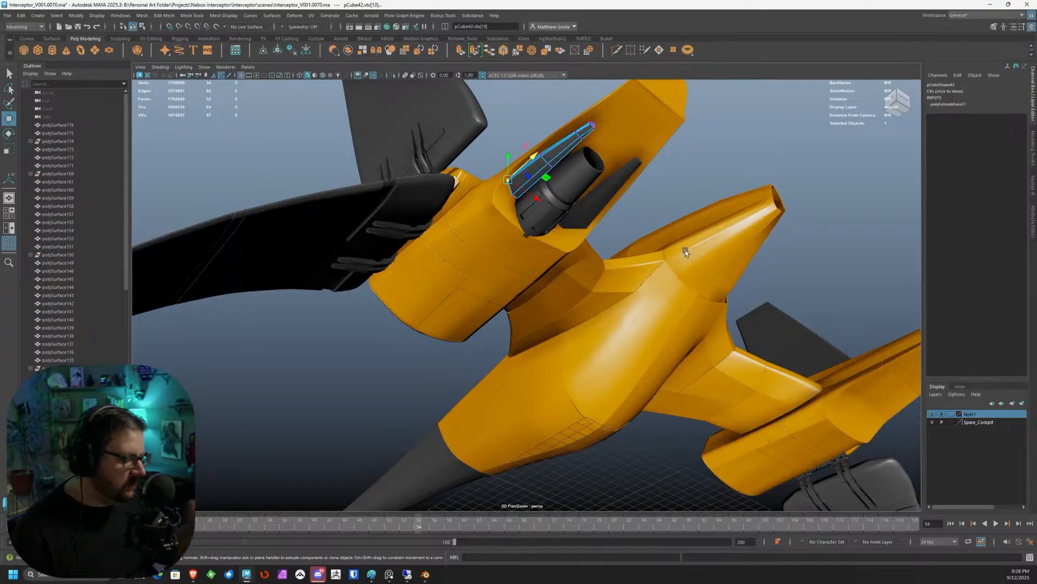
{"action": "left_click_drag", "start_coordinate": [685, 250], "coordinate": [687, 347], "text": "alt"}
{"action": "scroll", "coordinate": [415, 202], "scroll_direction": "up", "scroll_amount": 5}
{"action": "scroll", "coordinate": [493, 274], "scroll_direction": "down", "scroll_amount": 5}
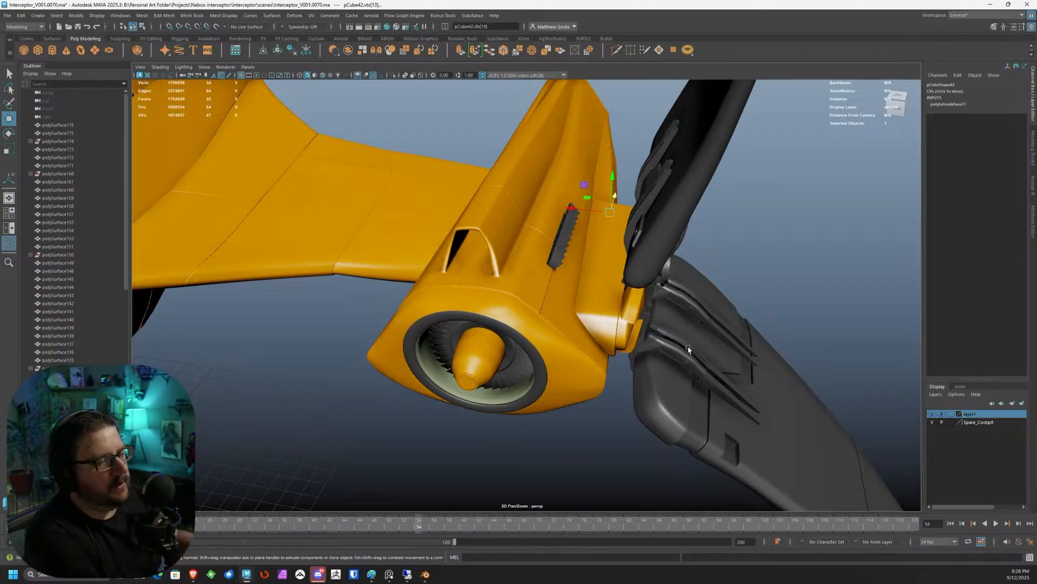
Save the current interceptor scene under its existing file name, keeping the Move tool active.
{"action": "left_click", "coordinate": [8, 15]}
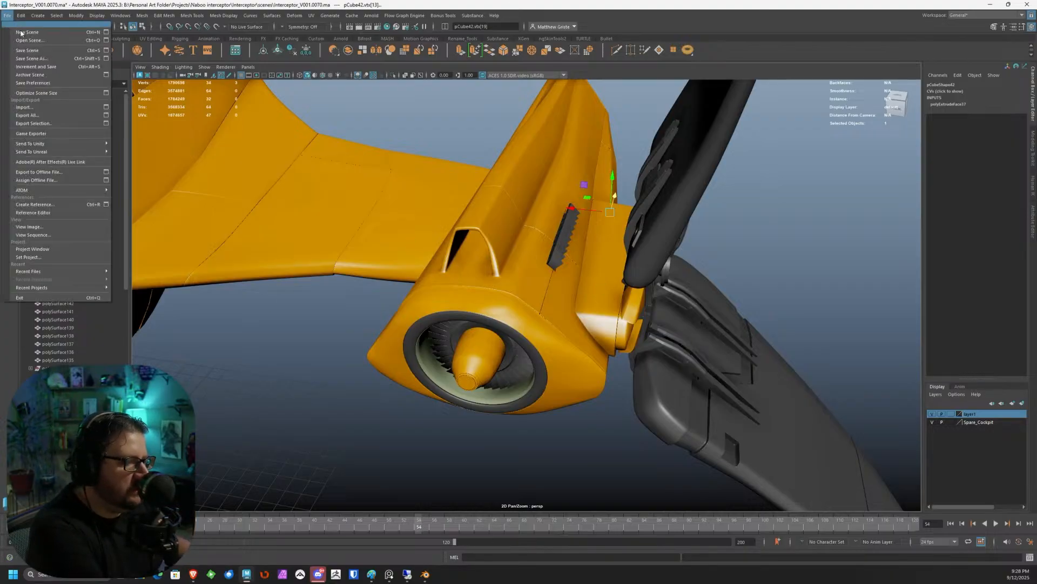
{"action": "left_click", "coordinate": [33, 50]}
{"action": "key", "text": "q"}
{"action": "key", "text": "w"}
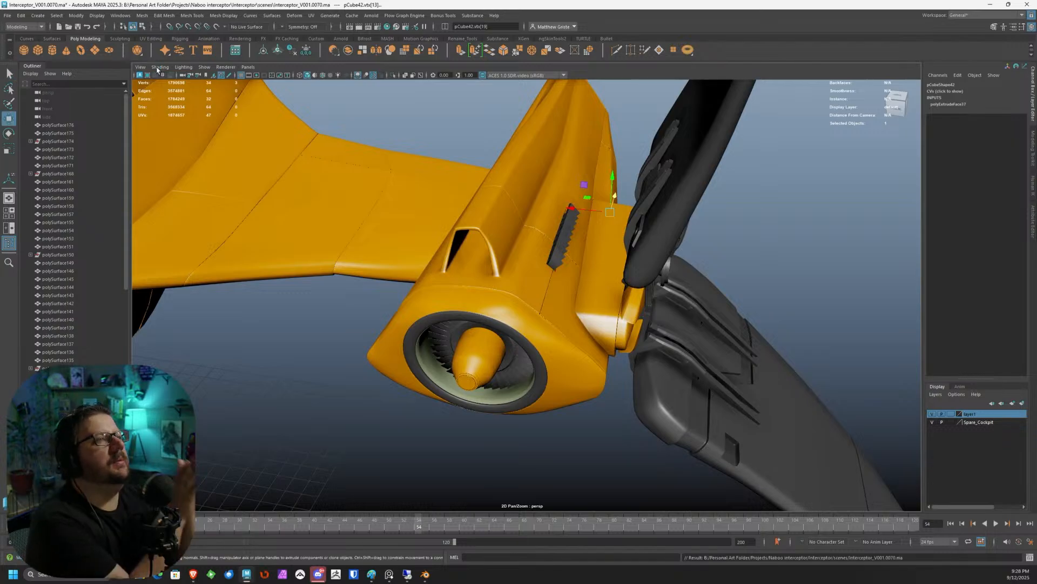